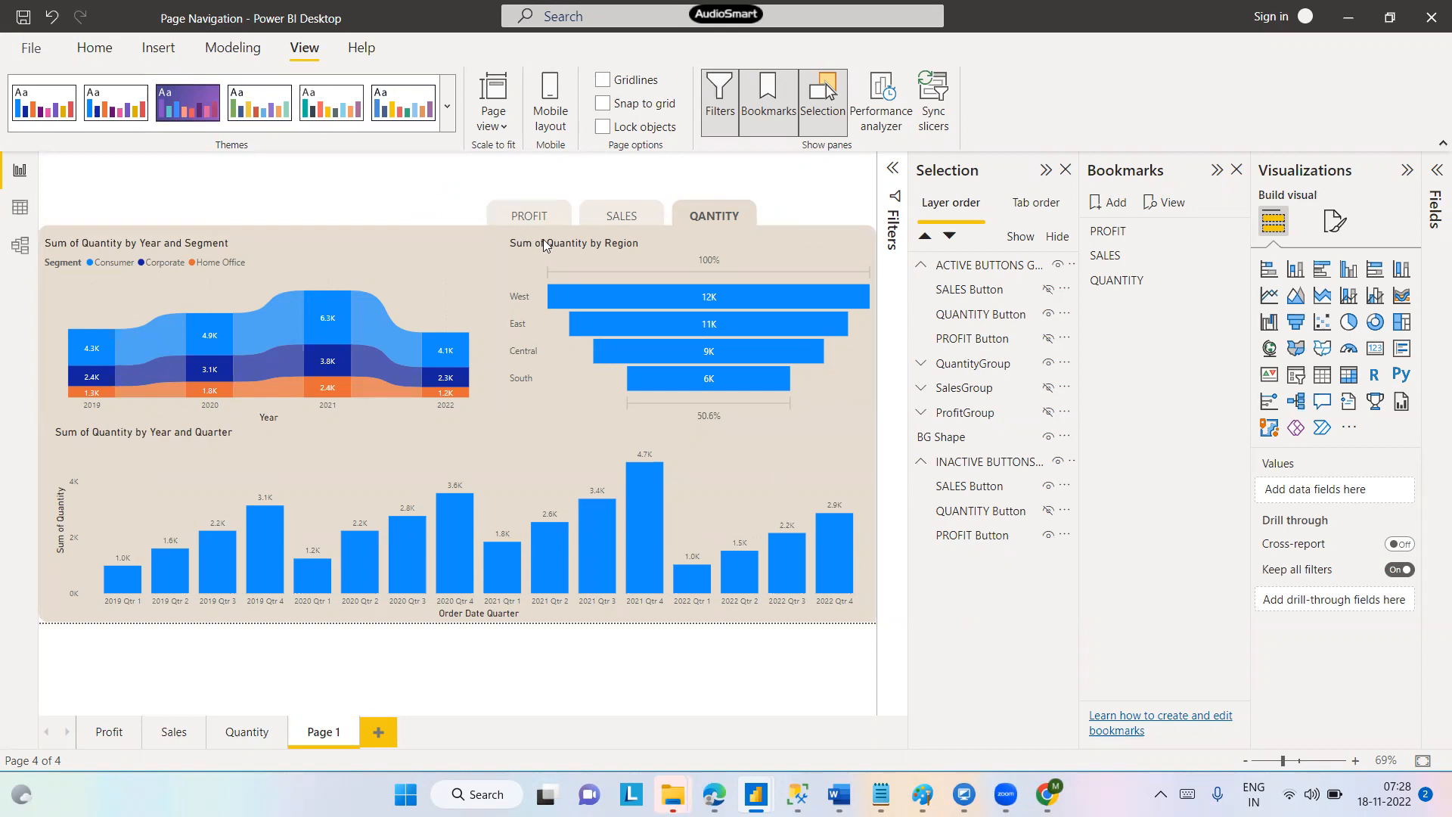
Test the PROFIT and SALES navigation buttons on Page 1, and inspect the grouped charts on the Profit page
left_click(530, 219, "ctrl")
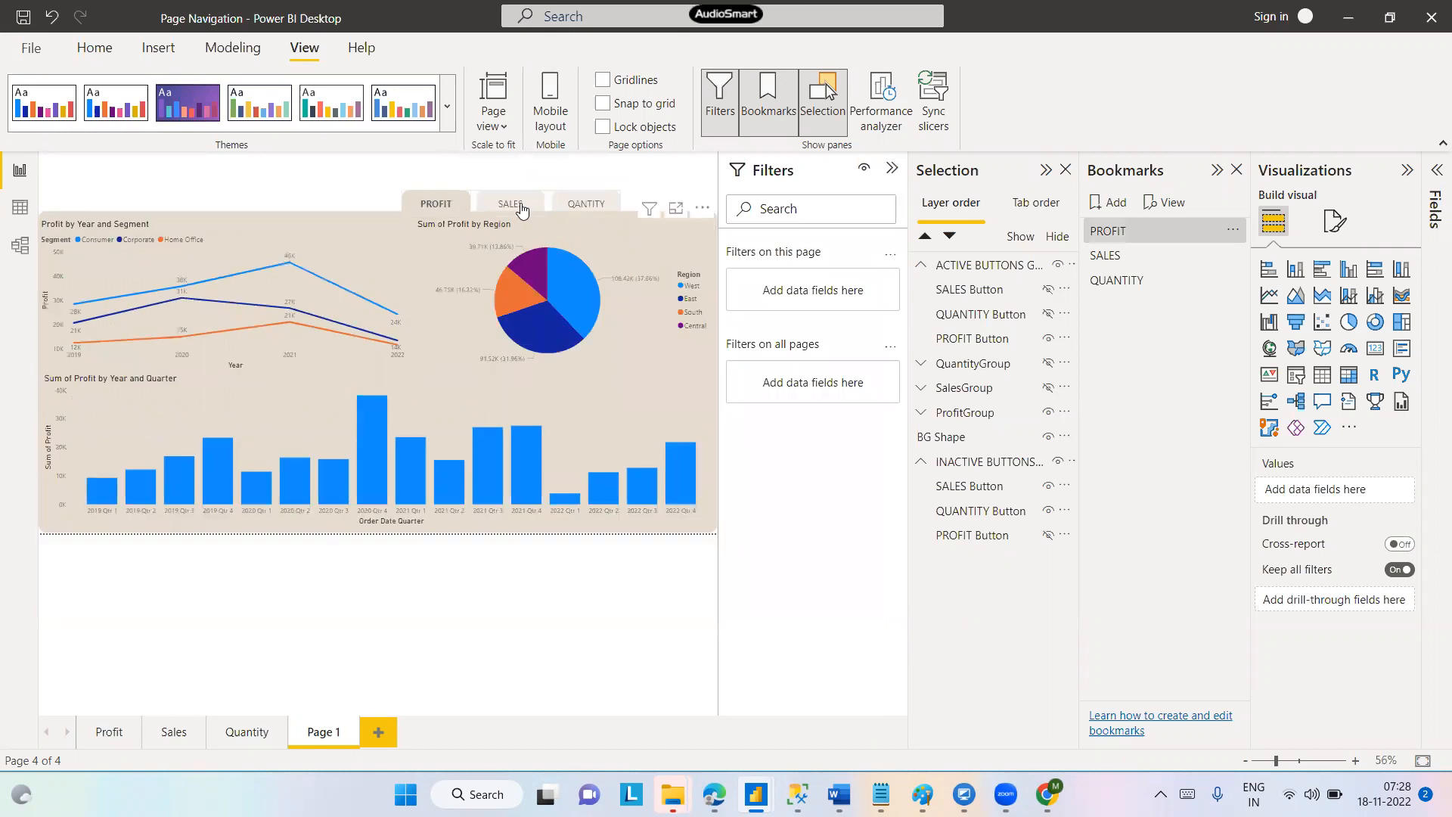
left_click(513, 201, "ctrl")
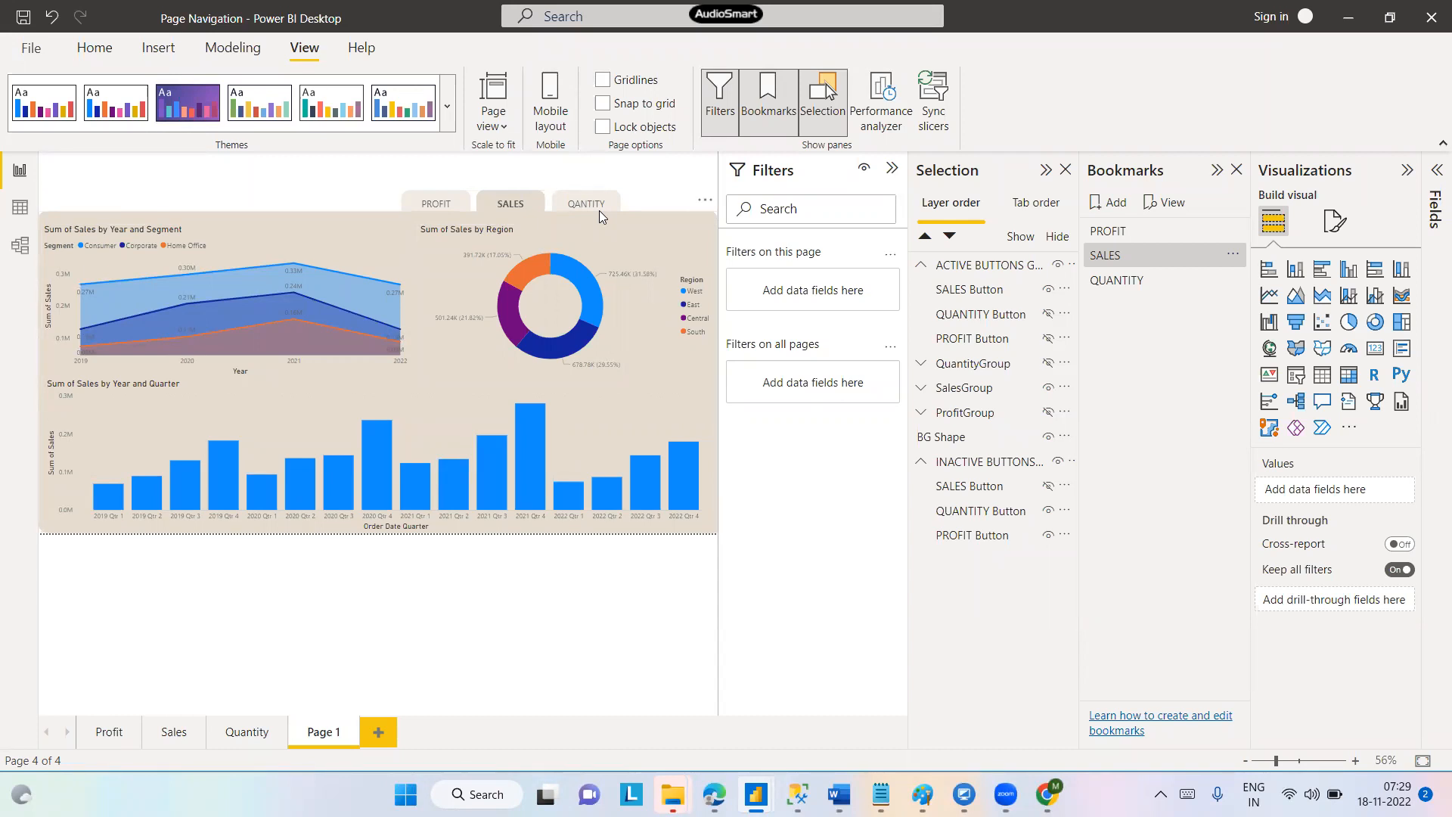
left_click(1406, 171)
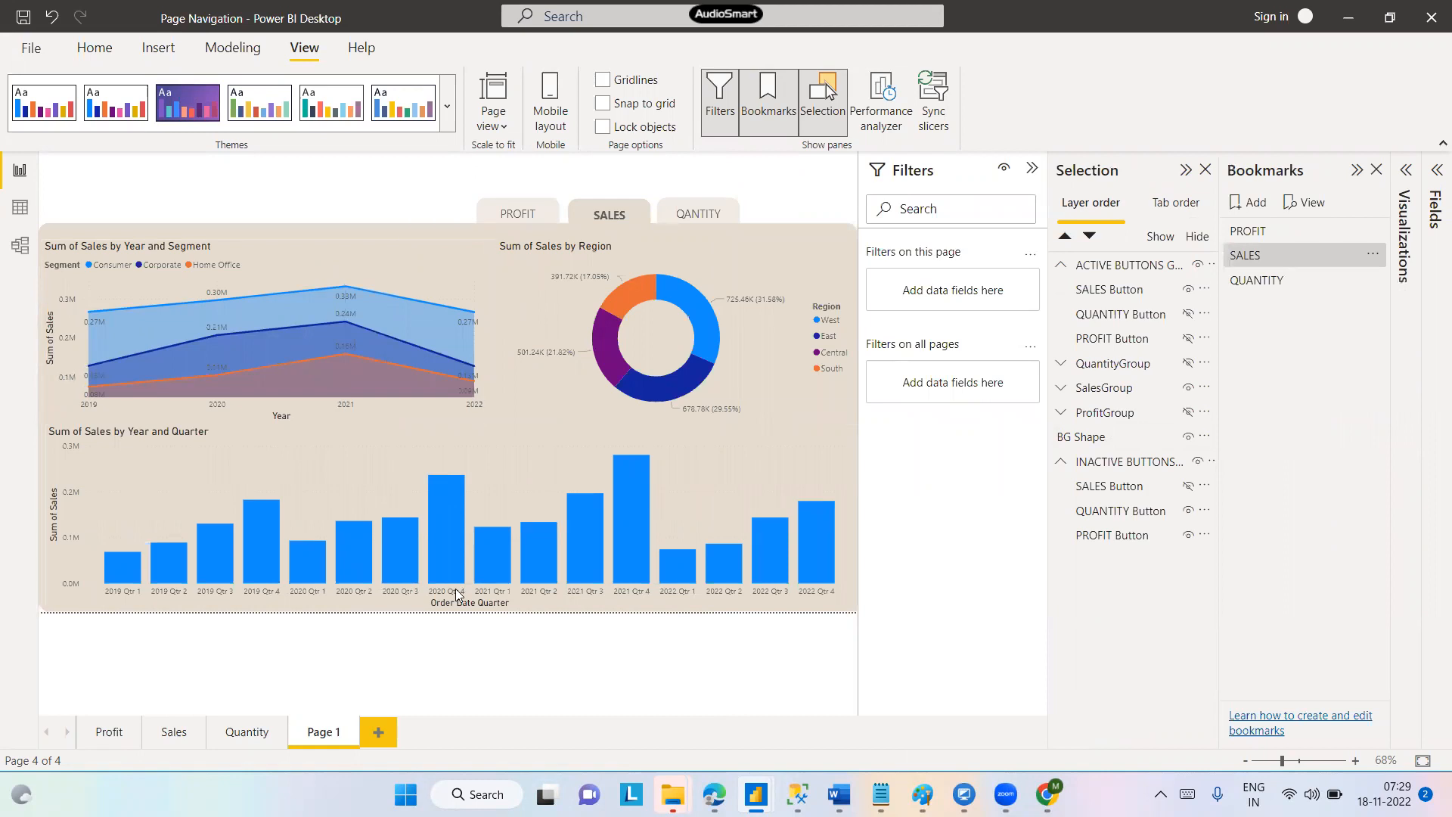
left_click(110, 734)
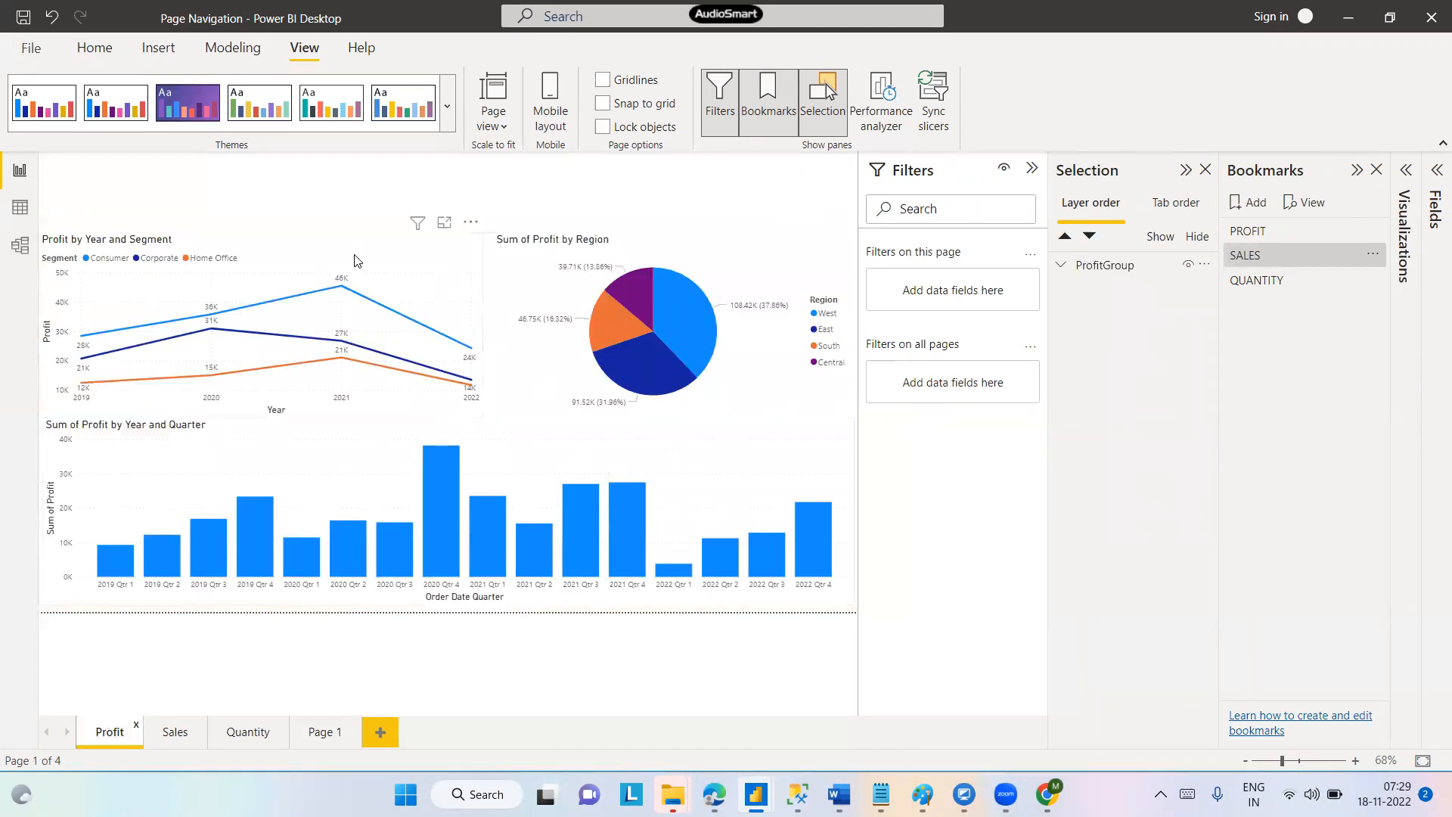
left_click(415, 255)
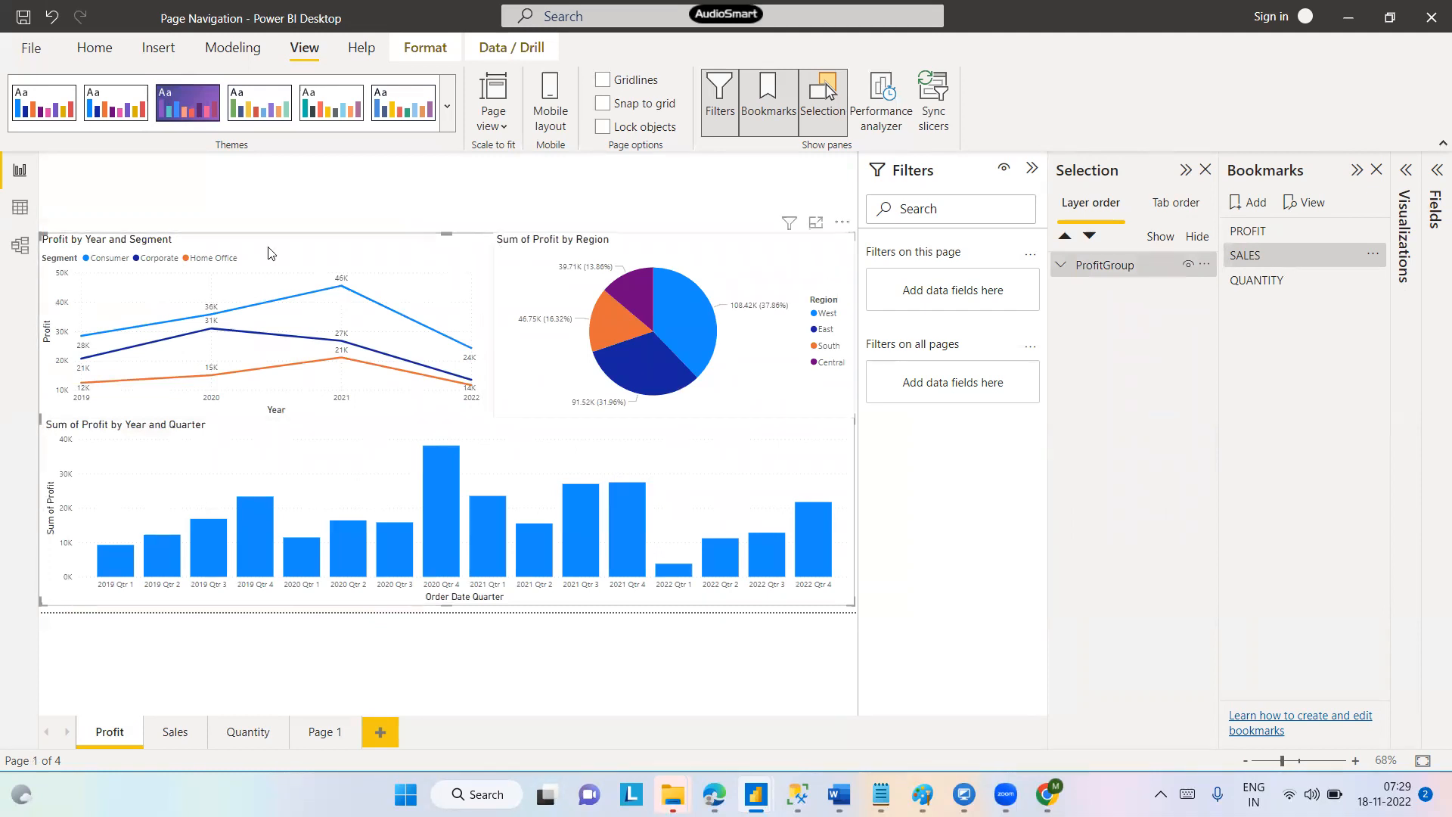
Add a new report page and start a column chart on it with the Profit field from the Orders table
left_click(380, 732)
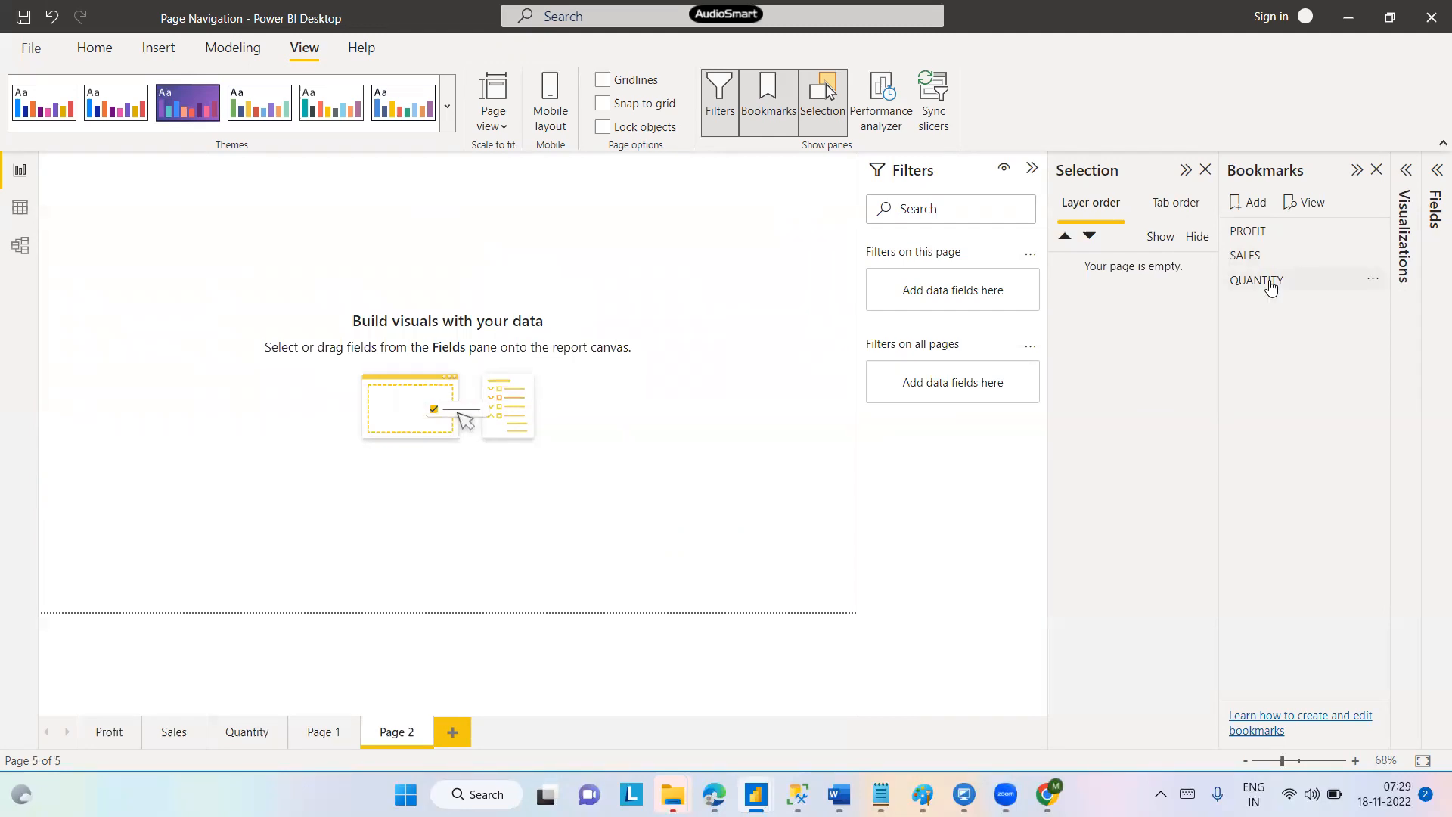
left_click(1434, 177)
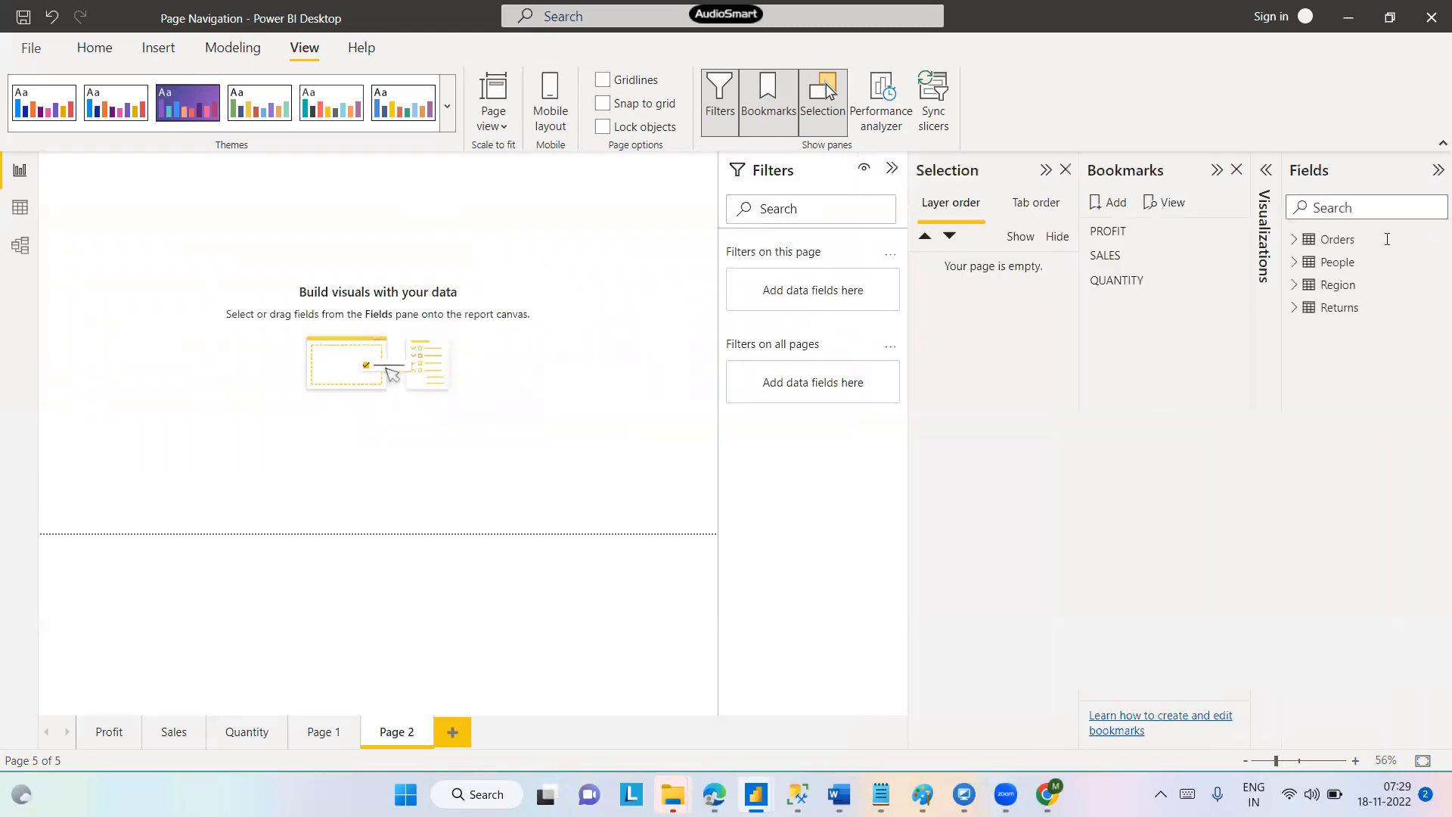
left_click(1316, 241)
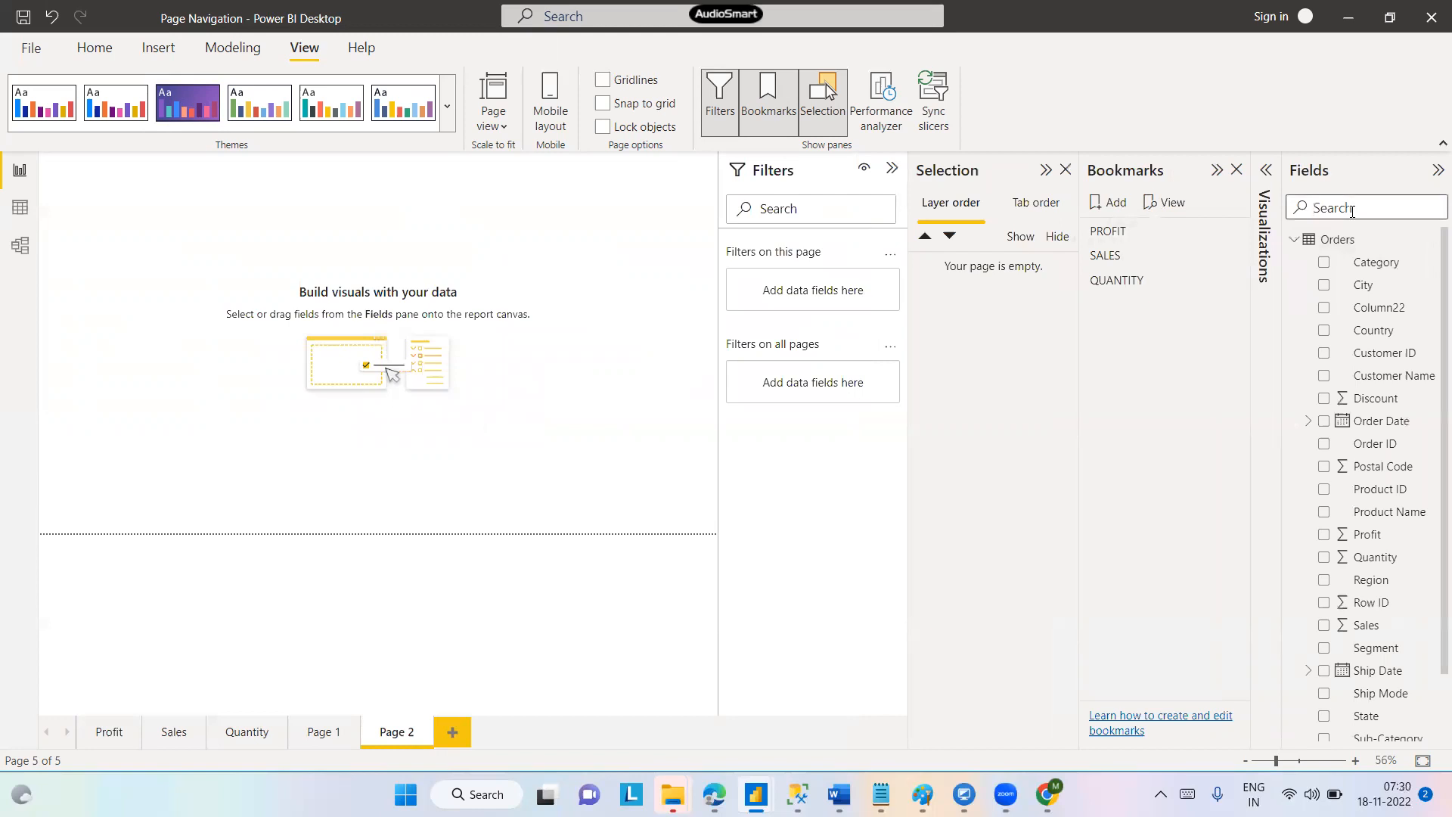
type("prof")
left_click(1323, 262)
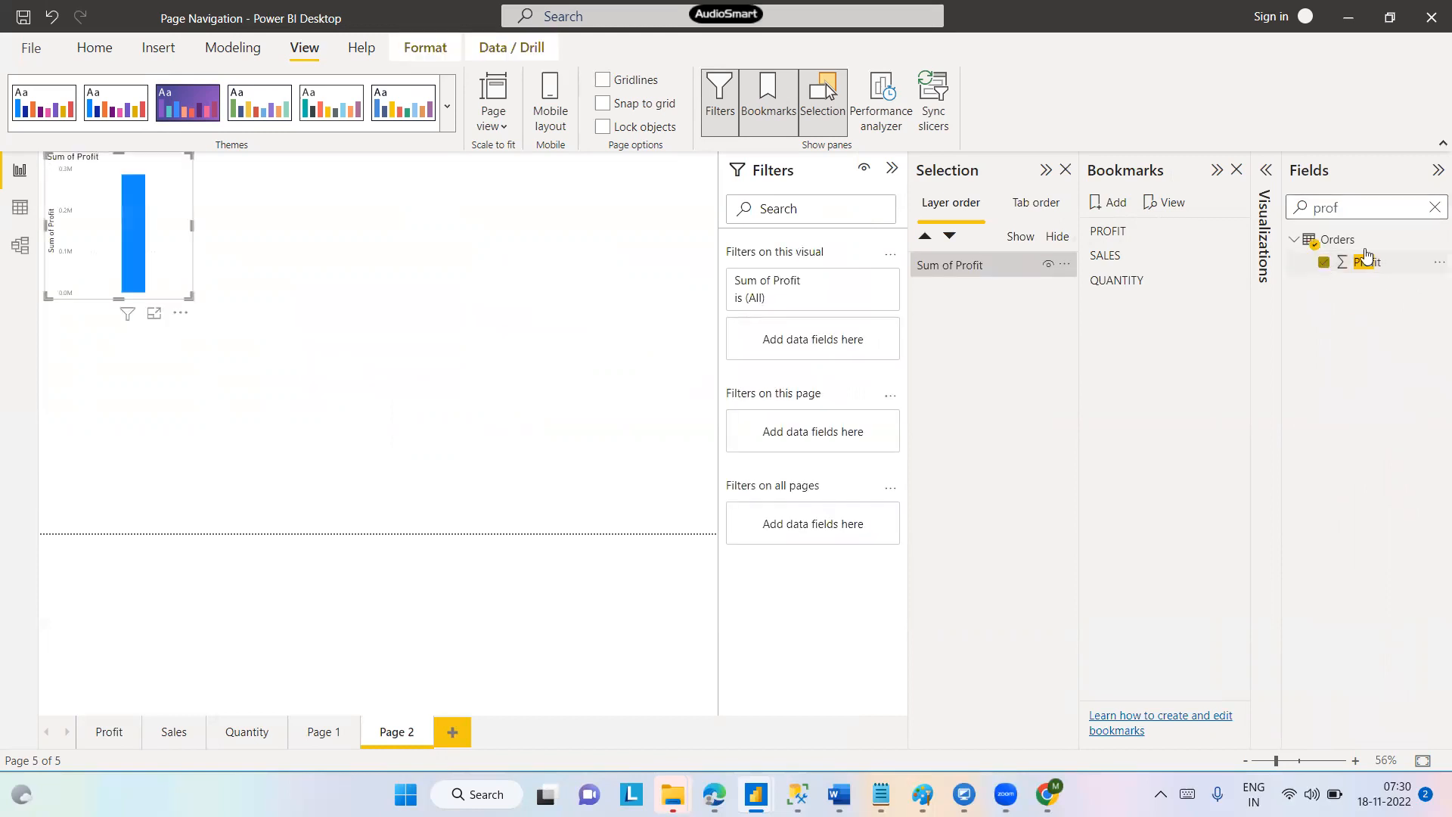
Add the Order Date Year and Segment fields to the profit chart
left_click(1435, 207)
type("year")
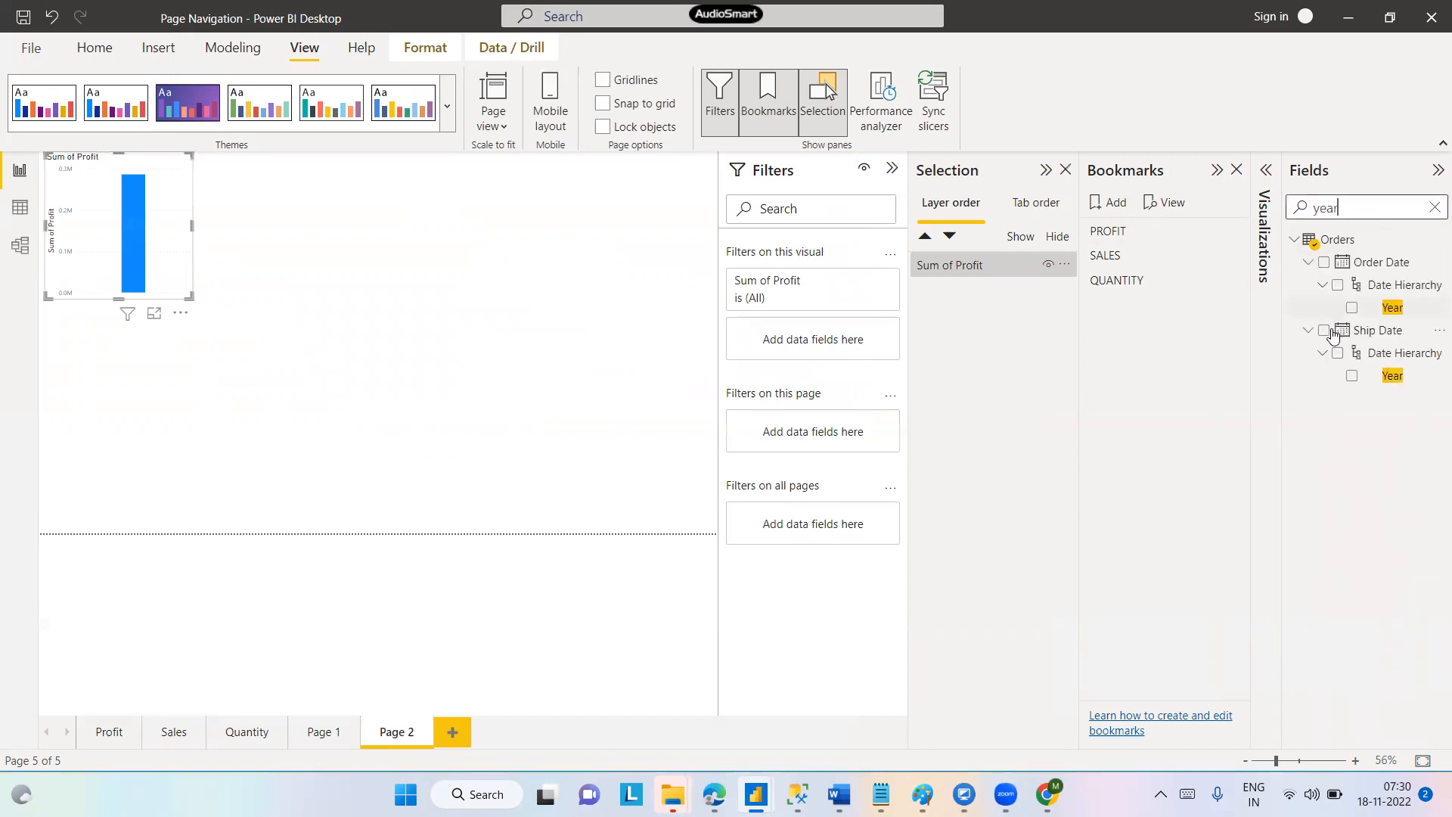
left_click(1351, 308)
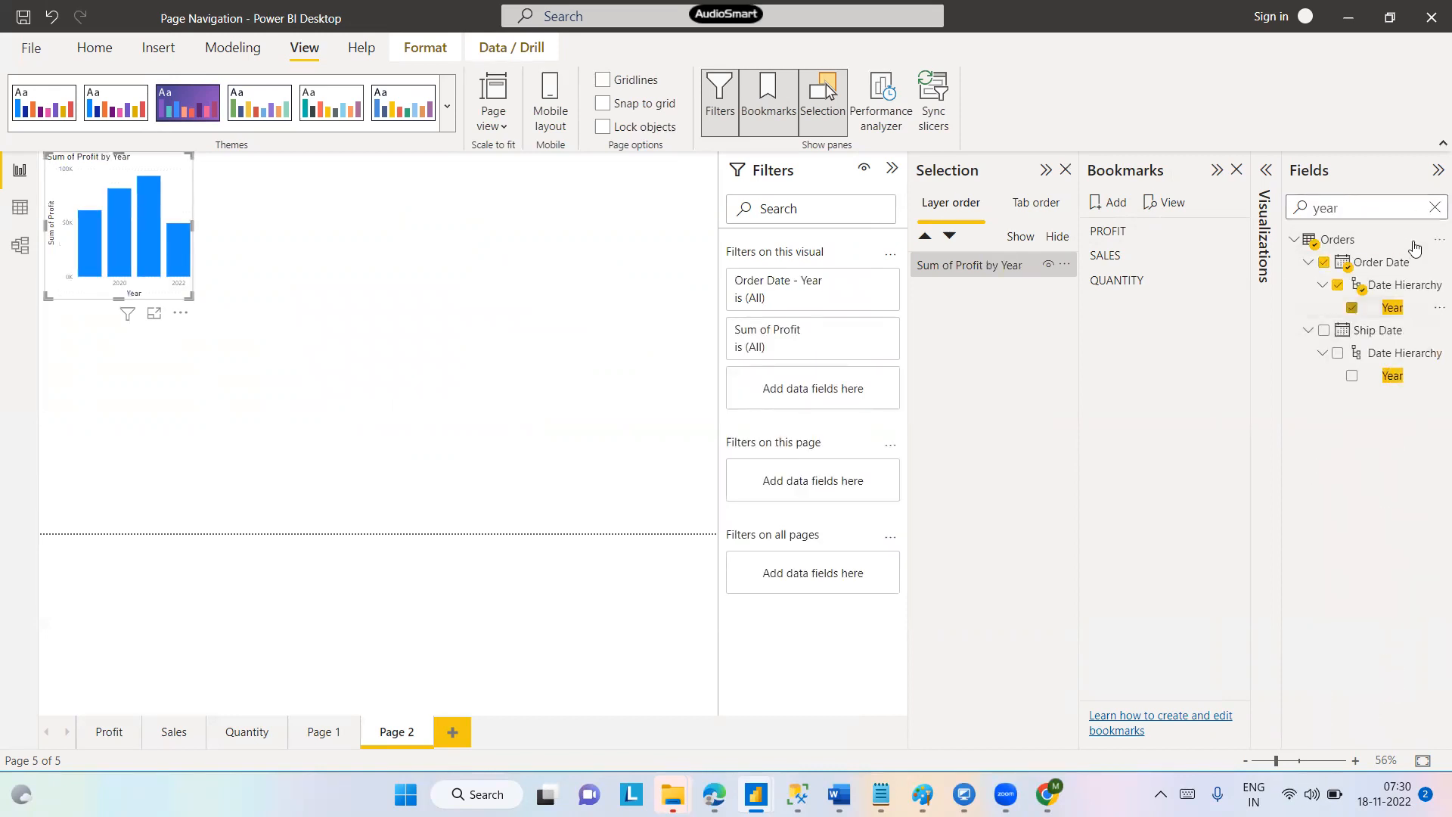
left_click(1435, 207)
left_click(1364, 210)
type("seg")
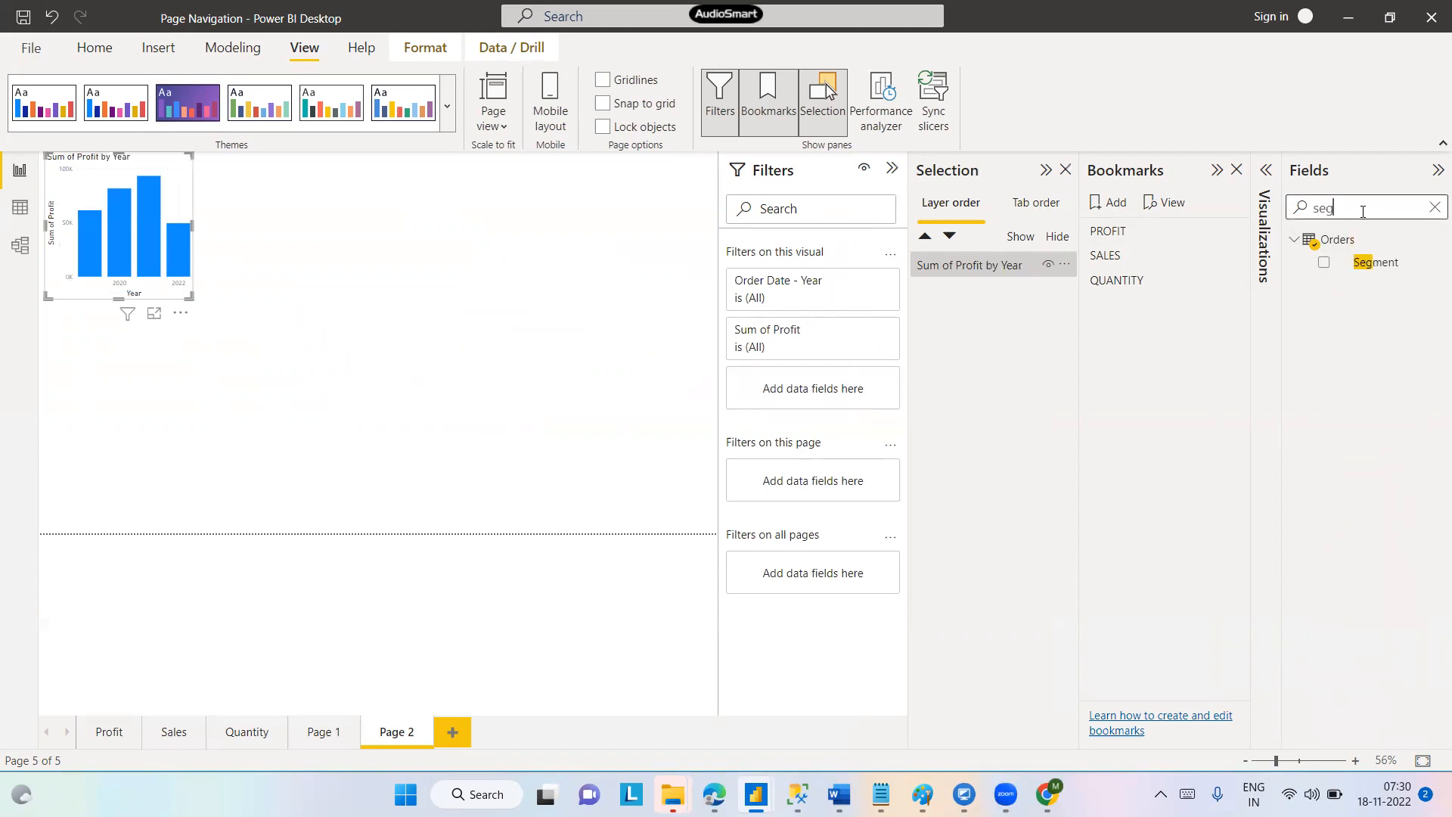
left_click(1324, 262)
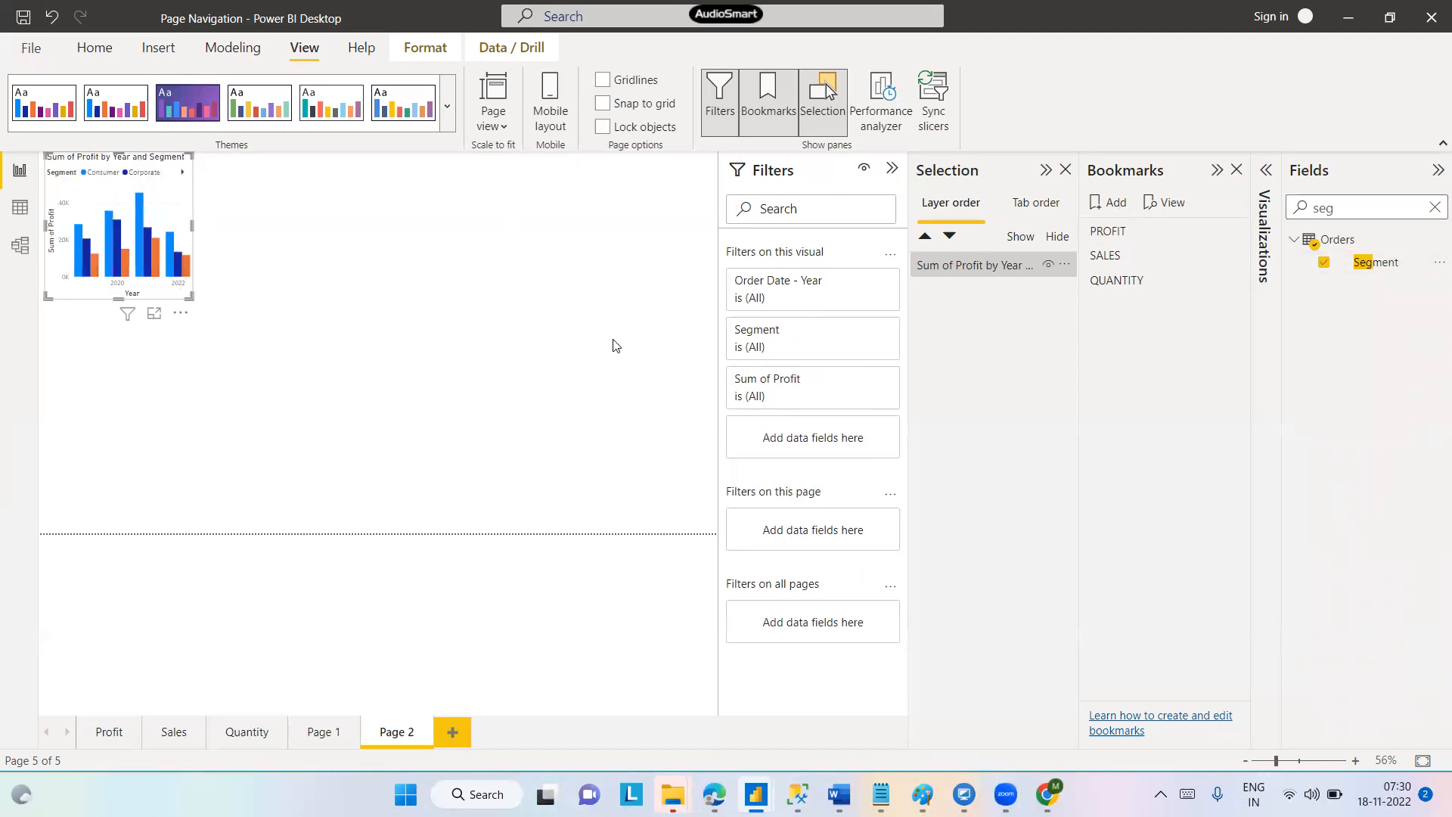
Collapse the Filters and Bookmarks panes, then enlarge the chart and move it down along the page's left edge
left_click(893, 168)
left_click(1215, 173)
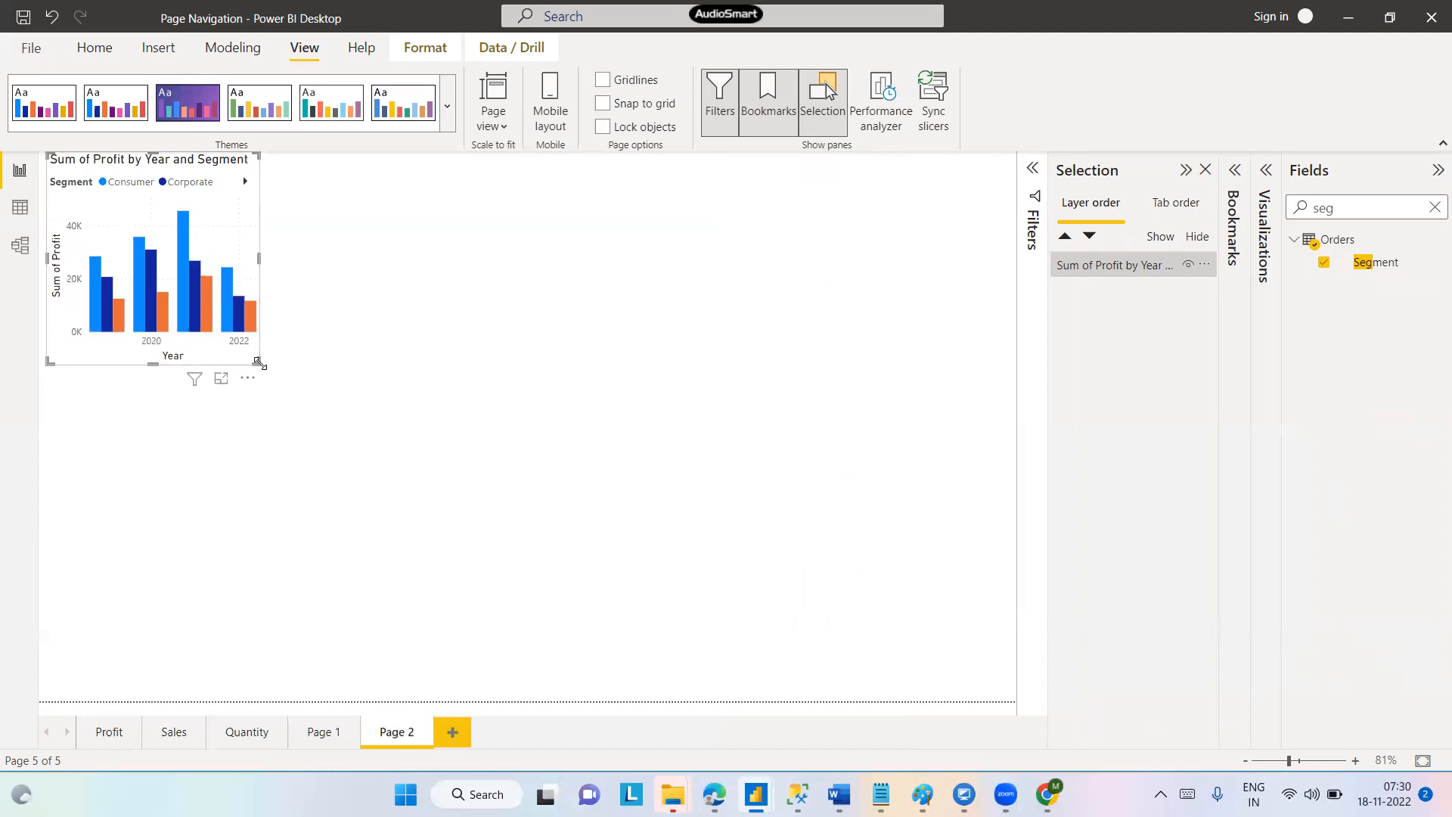
left_click_drag(257, 365, 389, 403)
left_click_drag(323, 168, 306, 258)
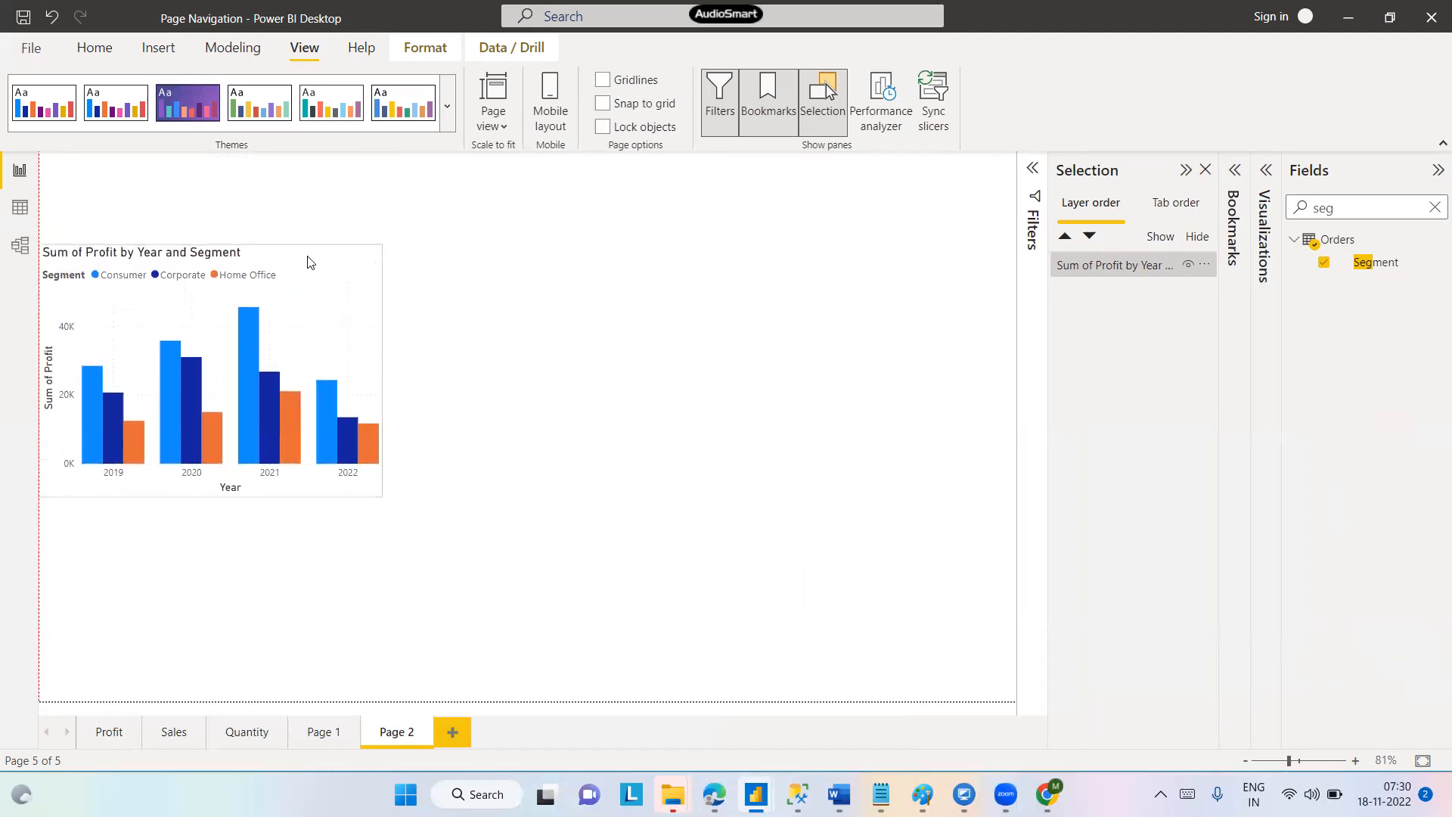
Insert a text box below the chart and reduce its height to a narrow strip
left_click(94, 47)
left_click(662, 134)
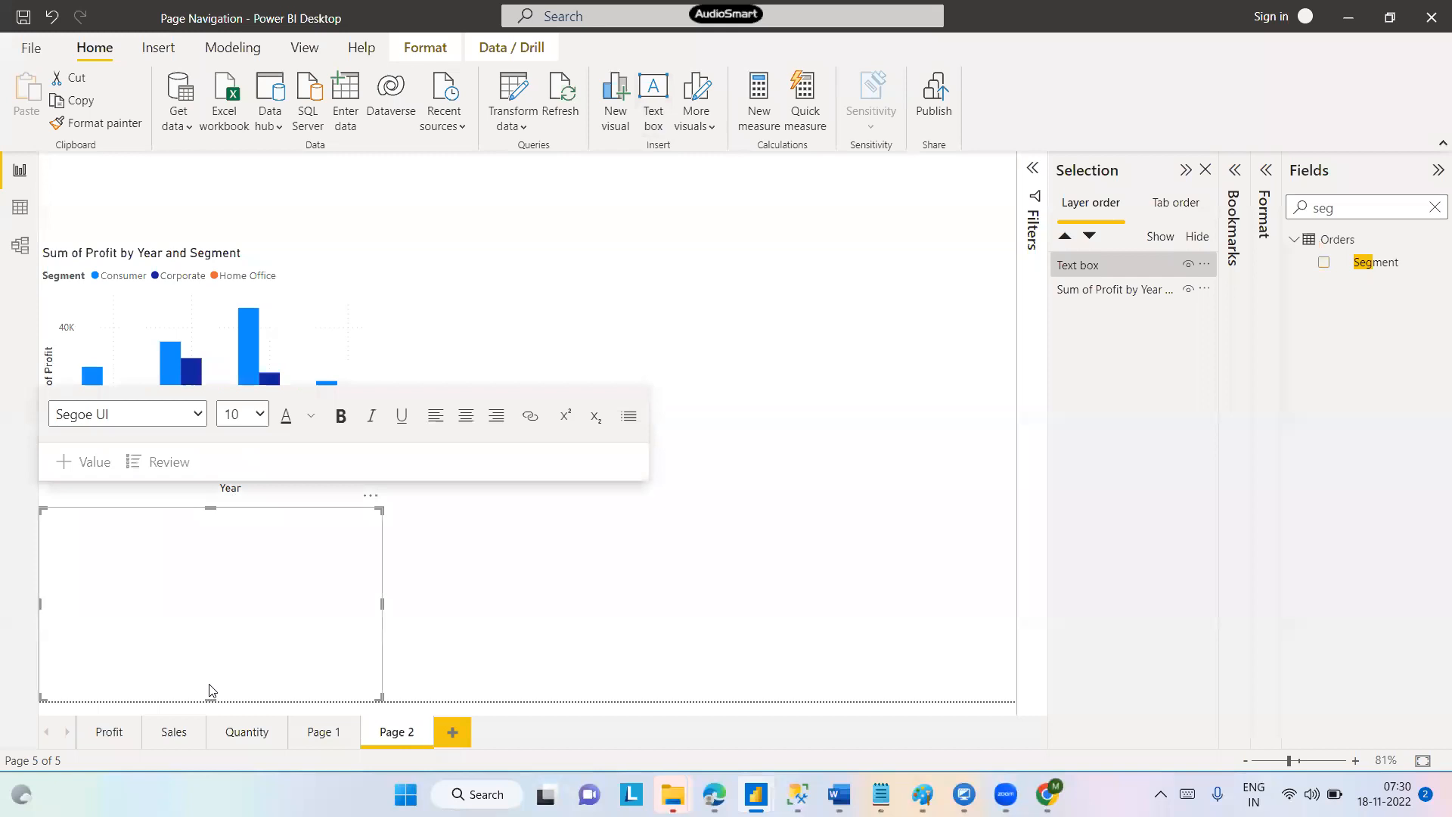
left_click_drag(208, 697, 227, 553)
left_click(253, 533)
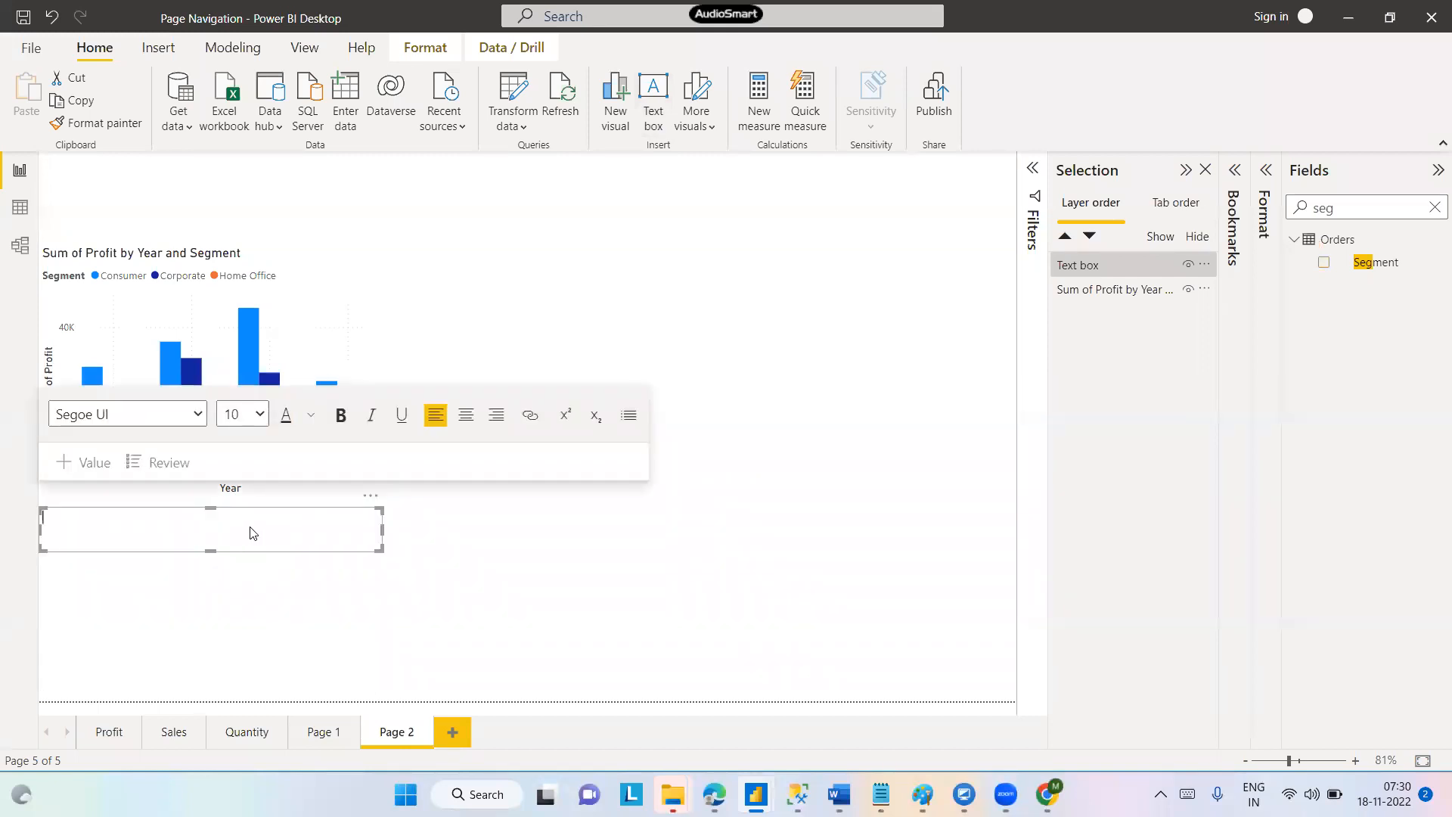
Enter "Profit and Sales Dashboard" as the text box content
type("Profit and SAa")
key("BackSpace")
key("BackSpace")
type("SAael")
key("BackSpace")
key("BackSpace")
key("BackSpace")
key("BackSpace")
type("ales Dashboard")
Format the title text as size 32 bold and widen its text box to fit on one line
left_click_drag(263, 519, 30, 518)
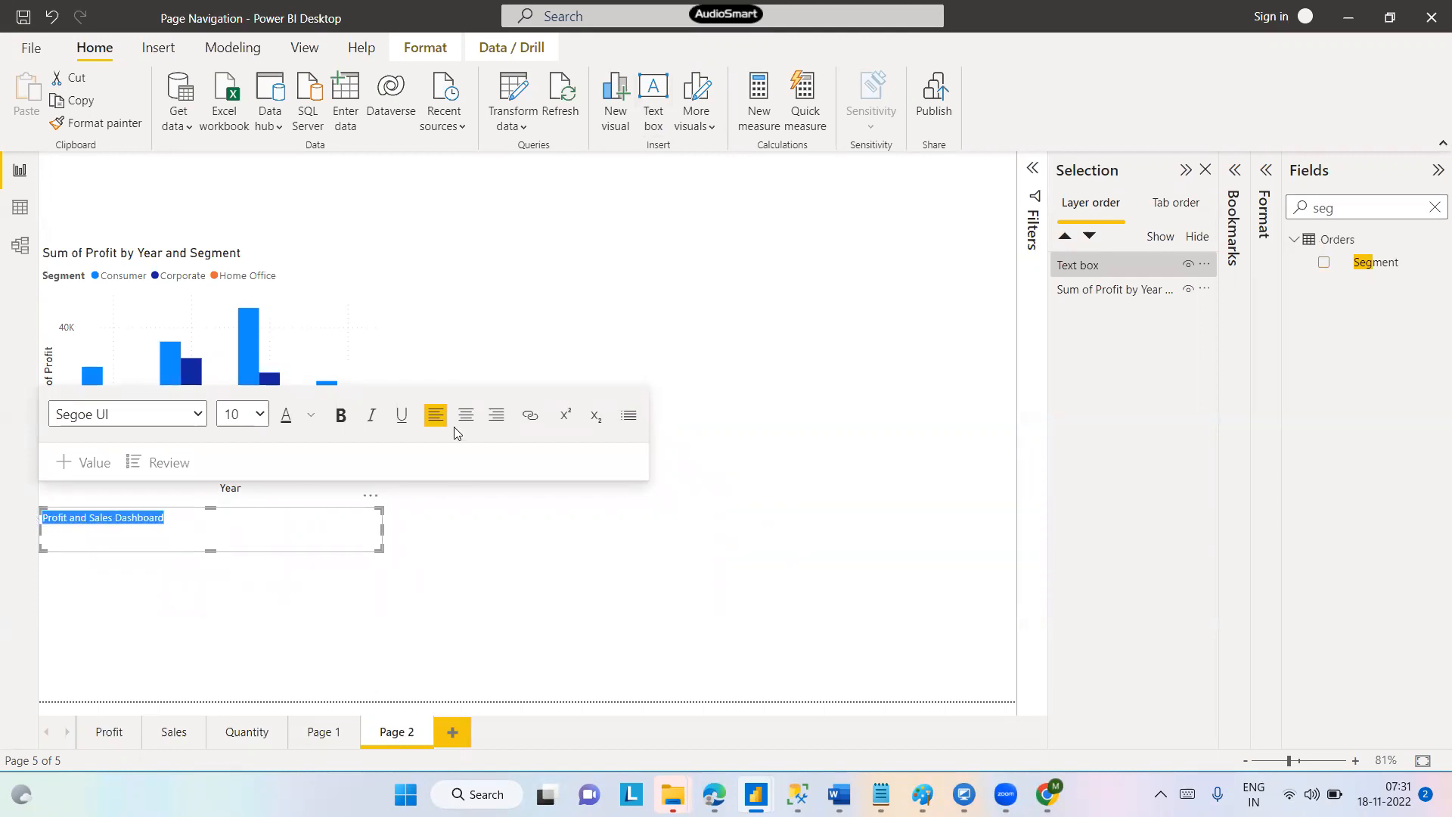
left_click(260, 416)
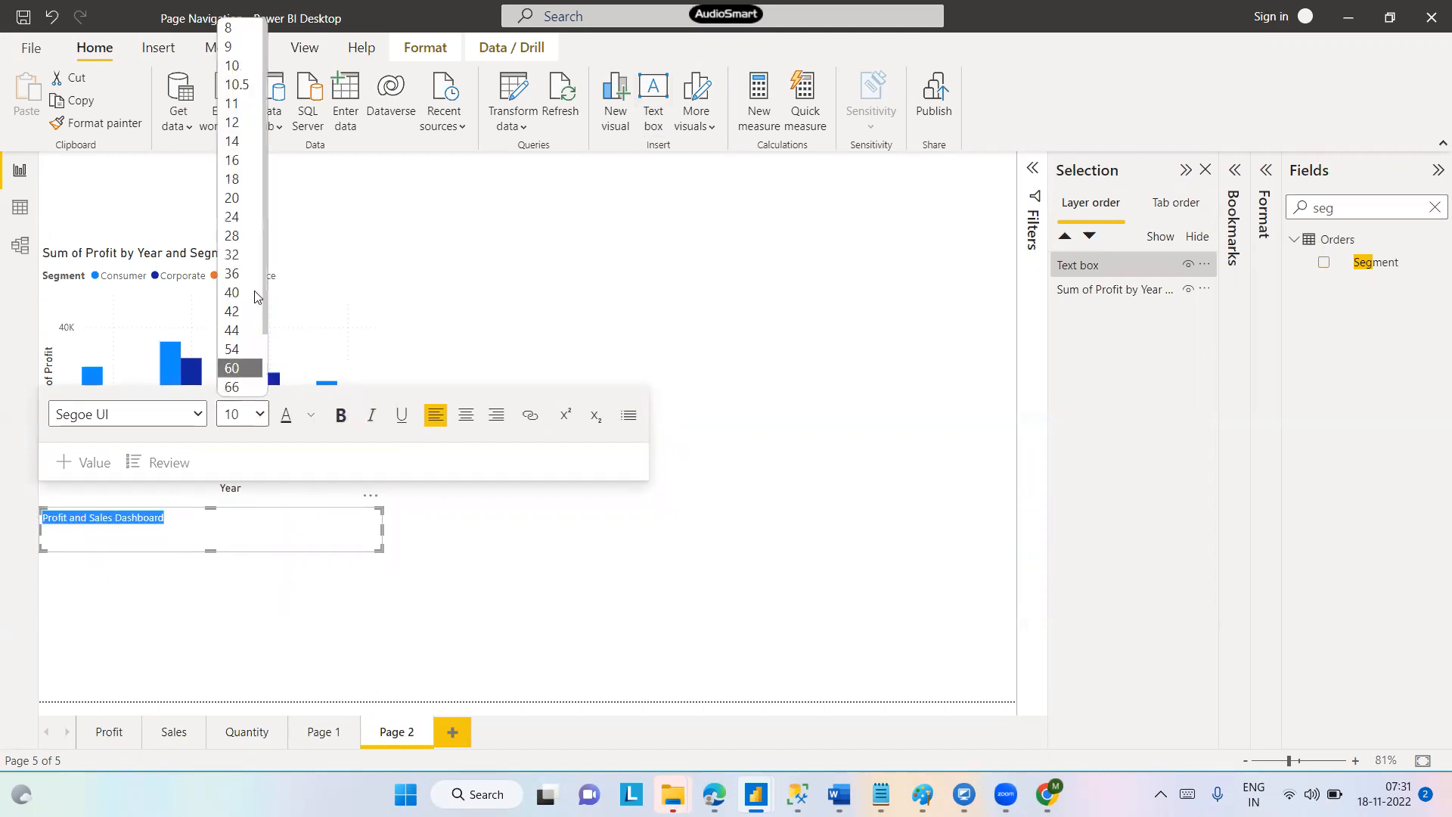
left_click(239, 254)
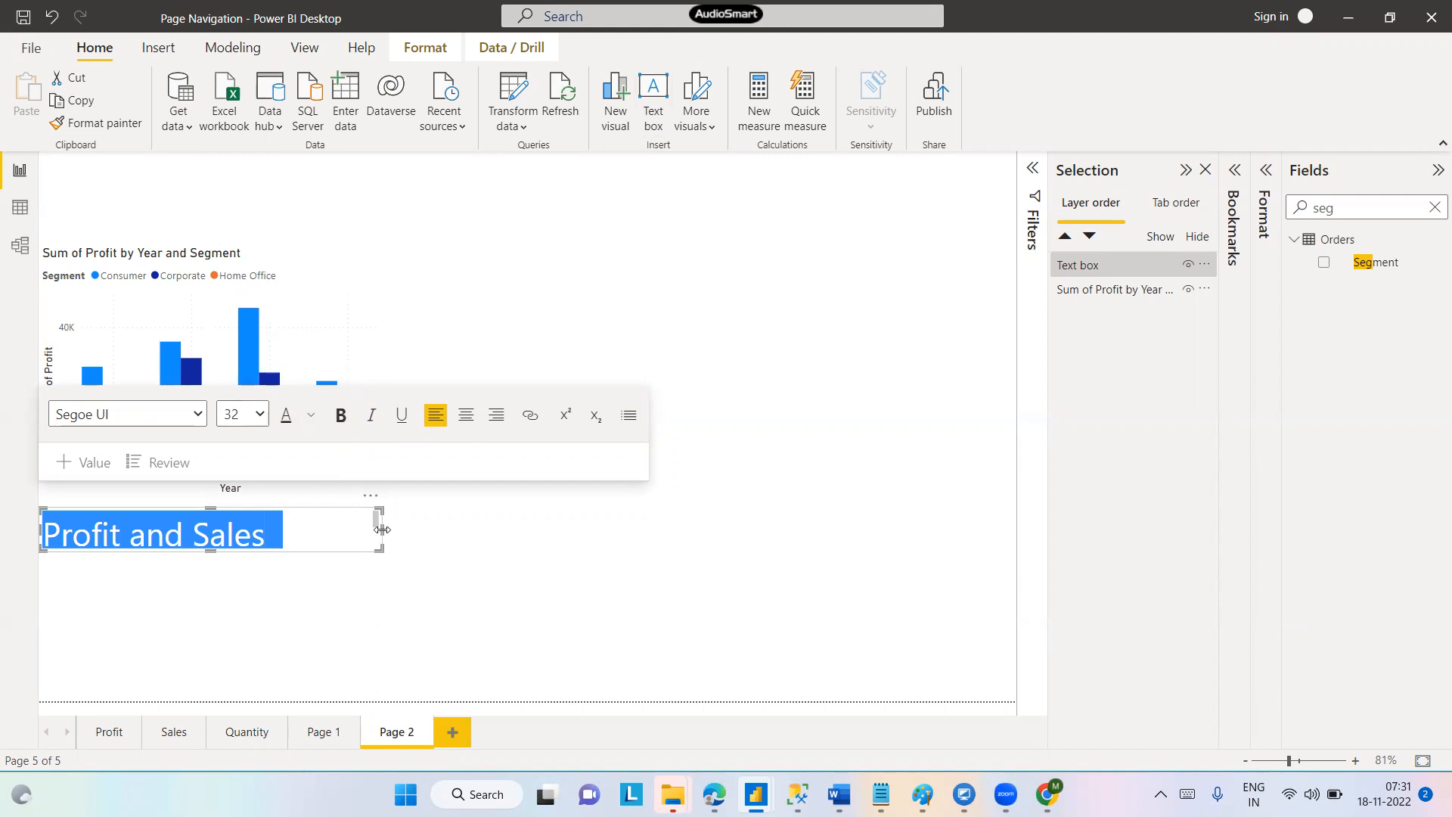
left_click_drag(382, 529, 573, 560)
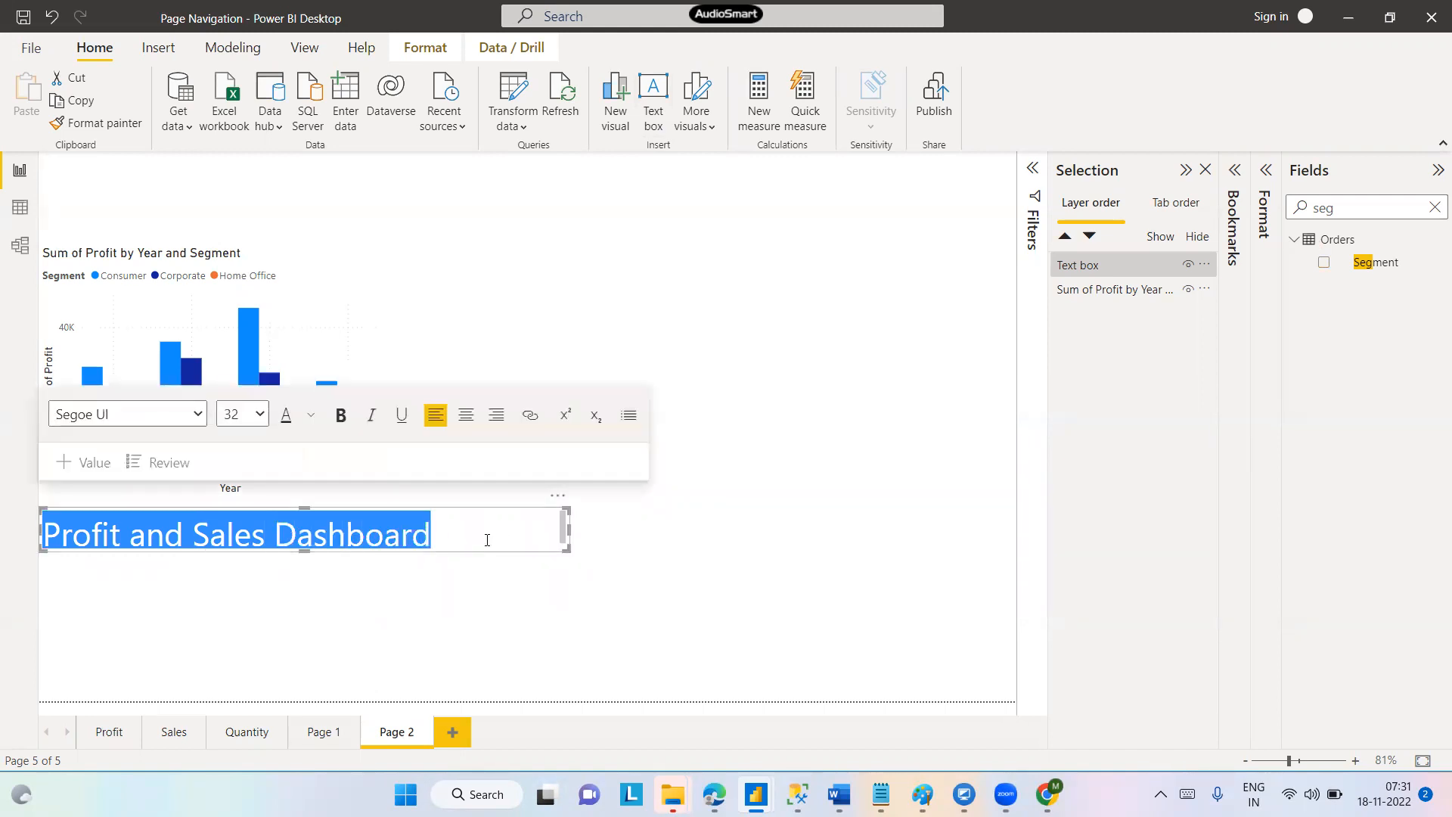
left_click(339, 421)
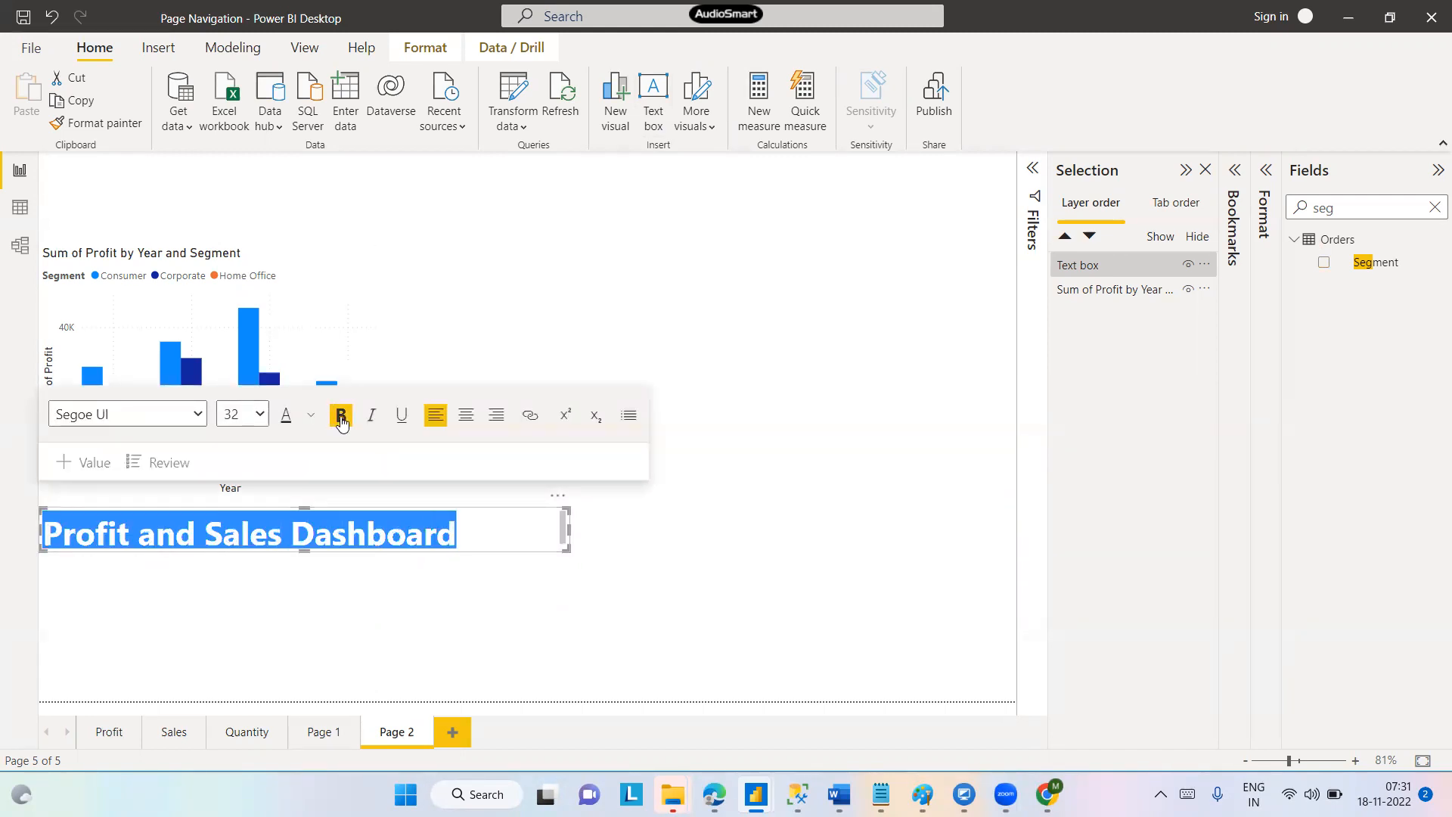
Set the title text to font size 28 and the Comic Sans MS font
left_click(257, 415)
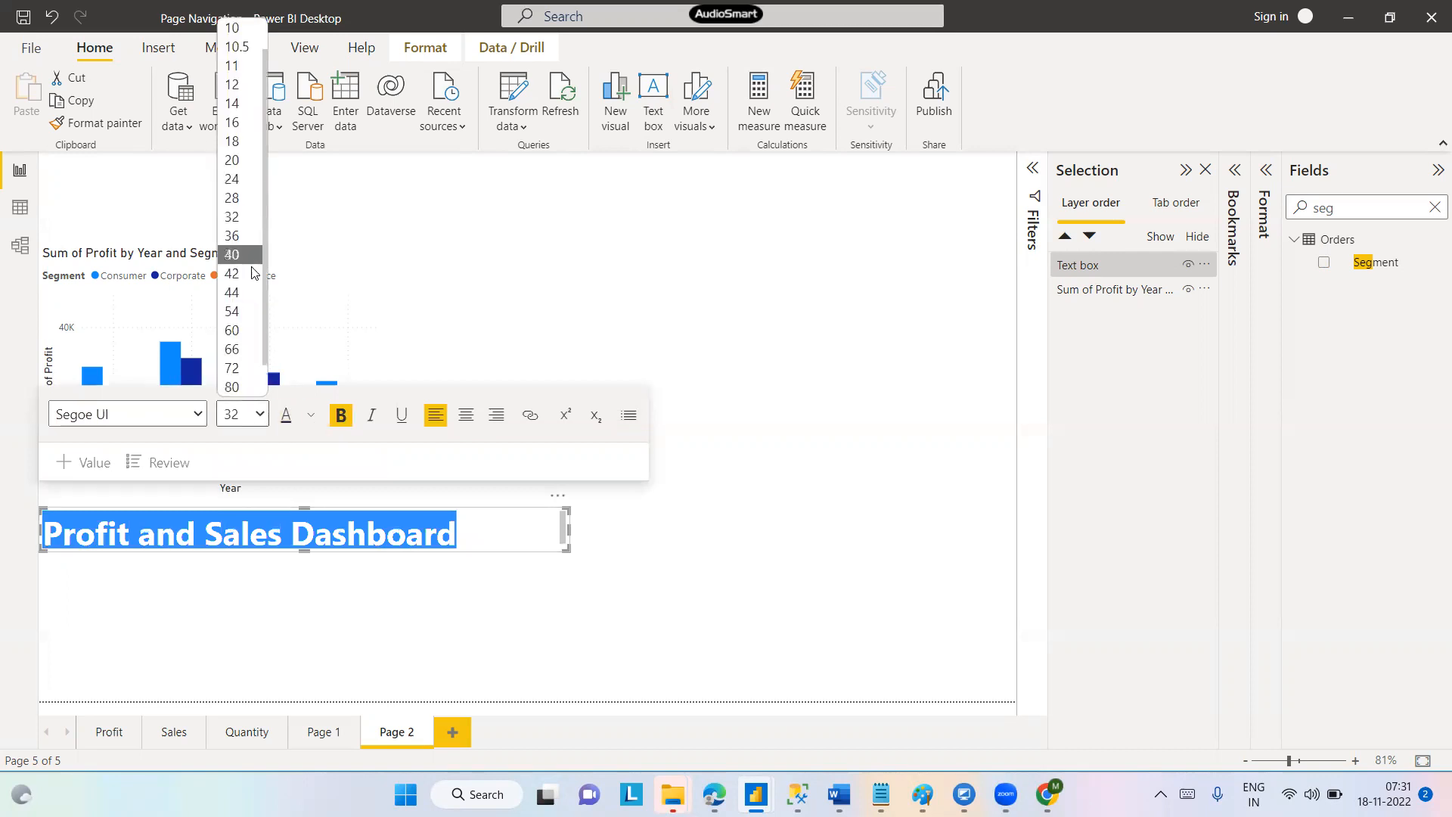
left_click(234, 215)
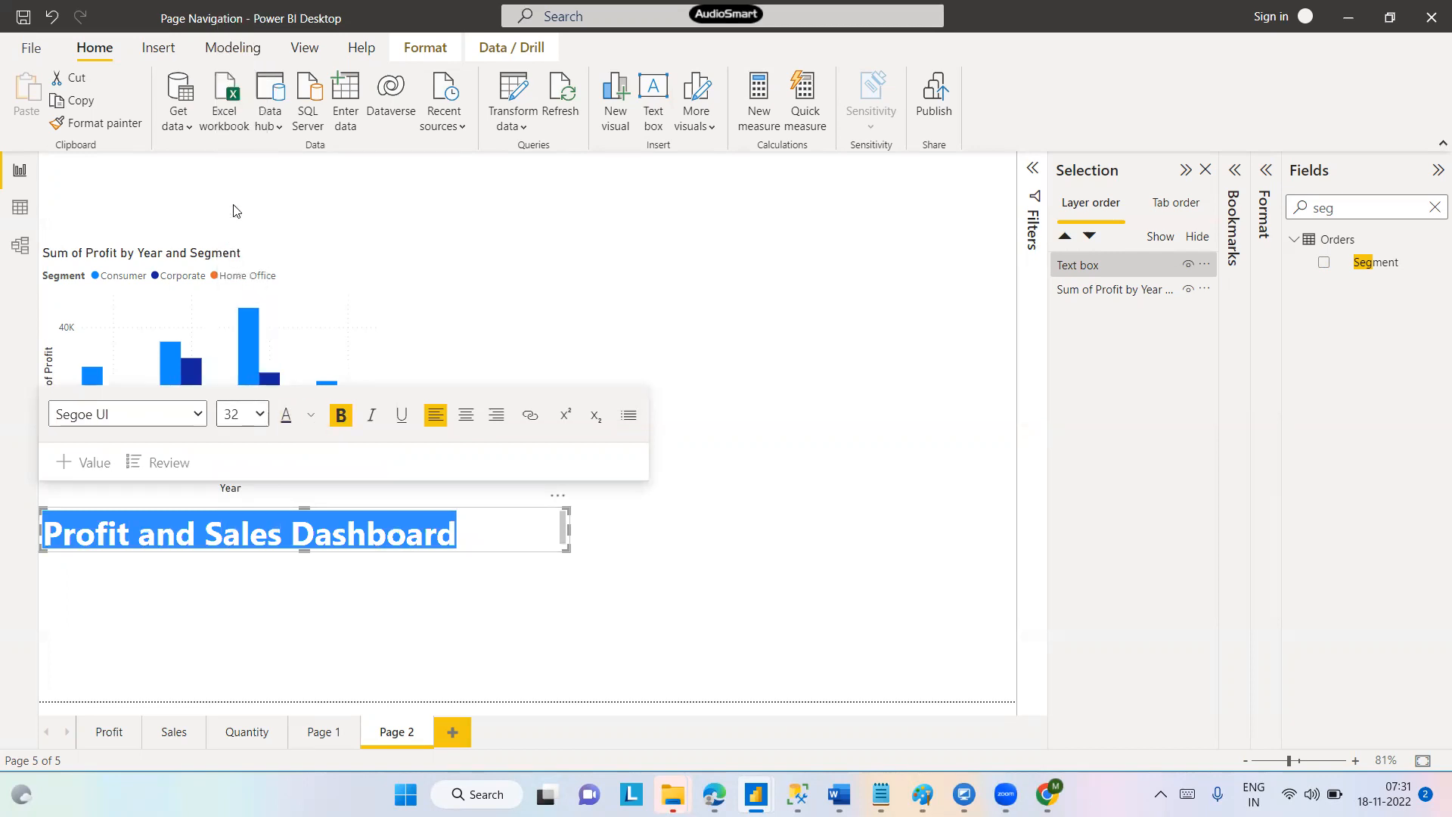
left_click(200, 415)
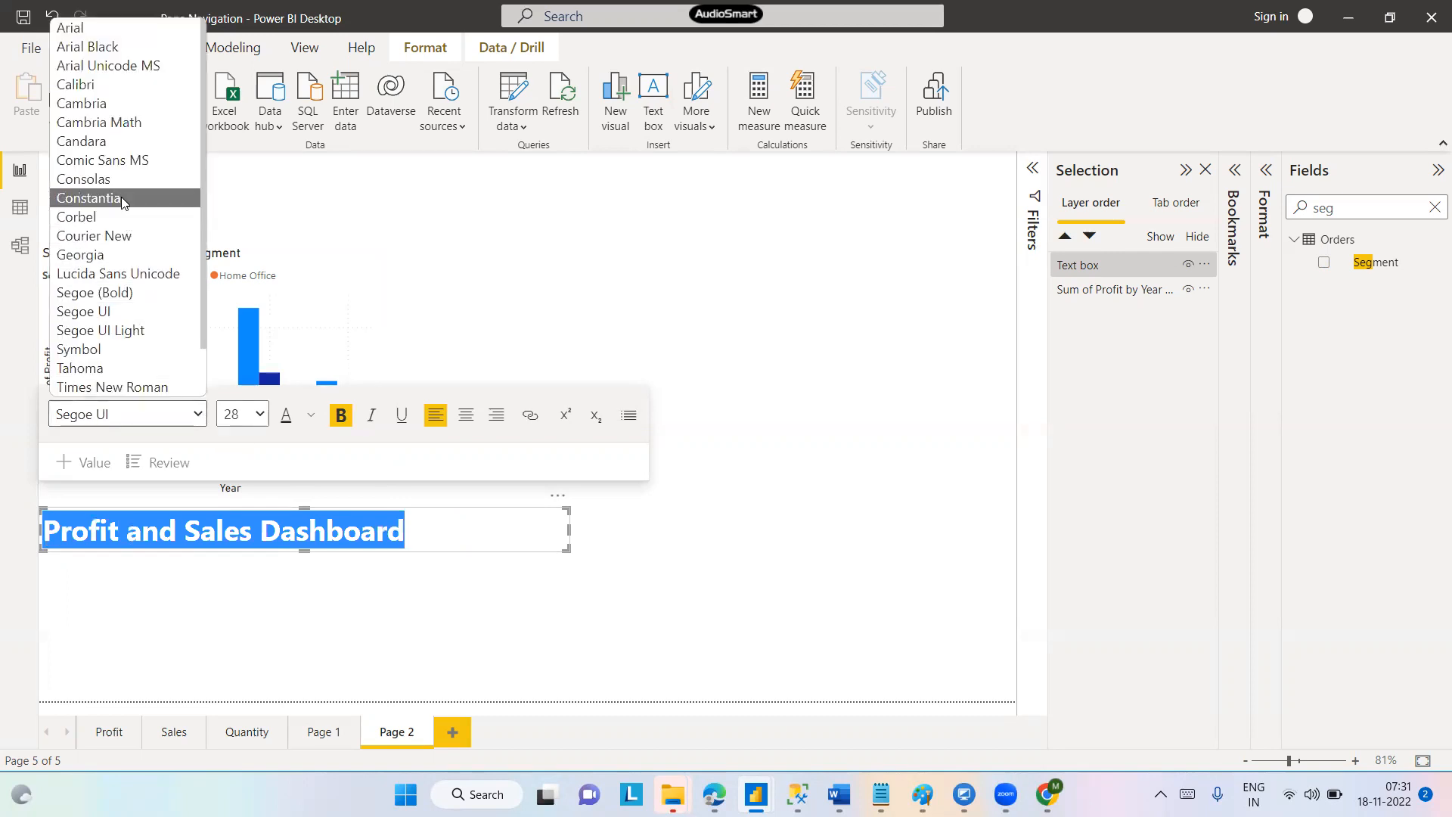
left_click(121, 168)
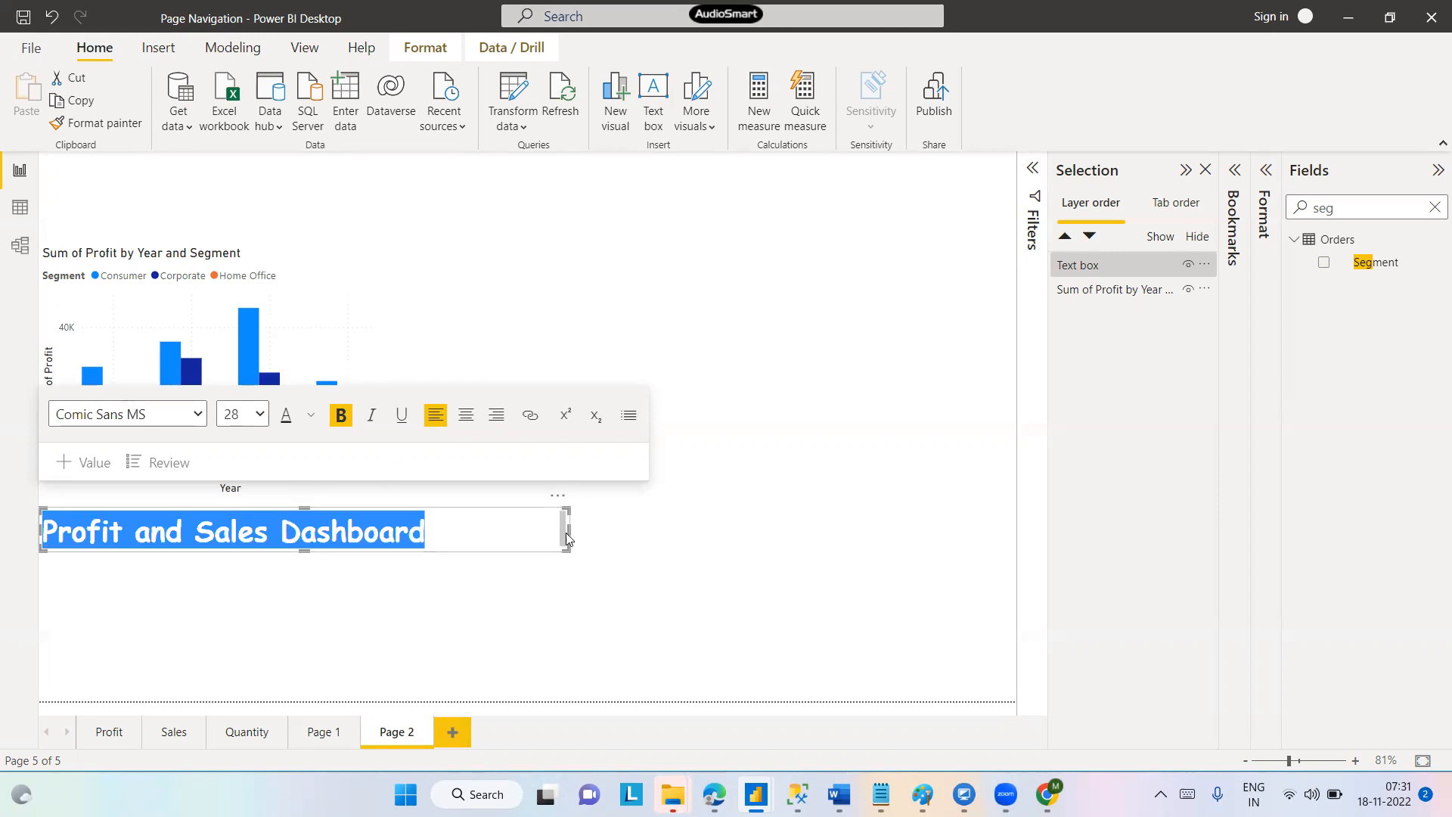
Make the title text box slightly wider and taller, and move it to the top of the page
left_click_drag(571, 531, 655, 531)
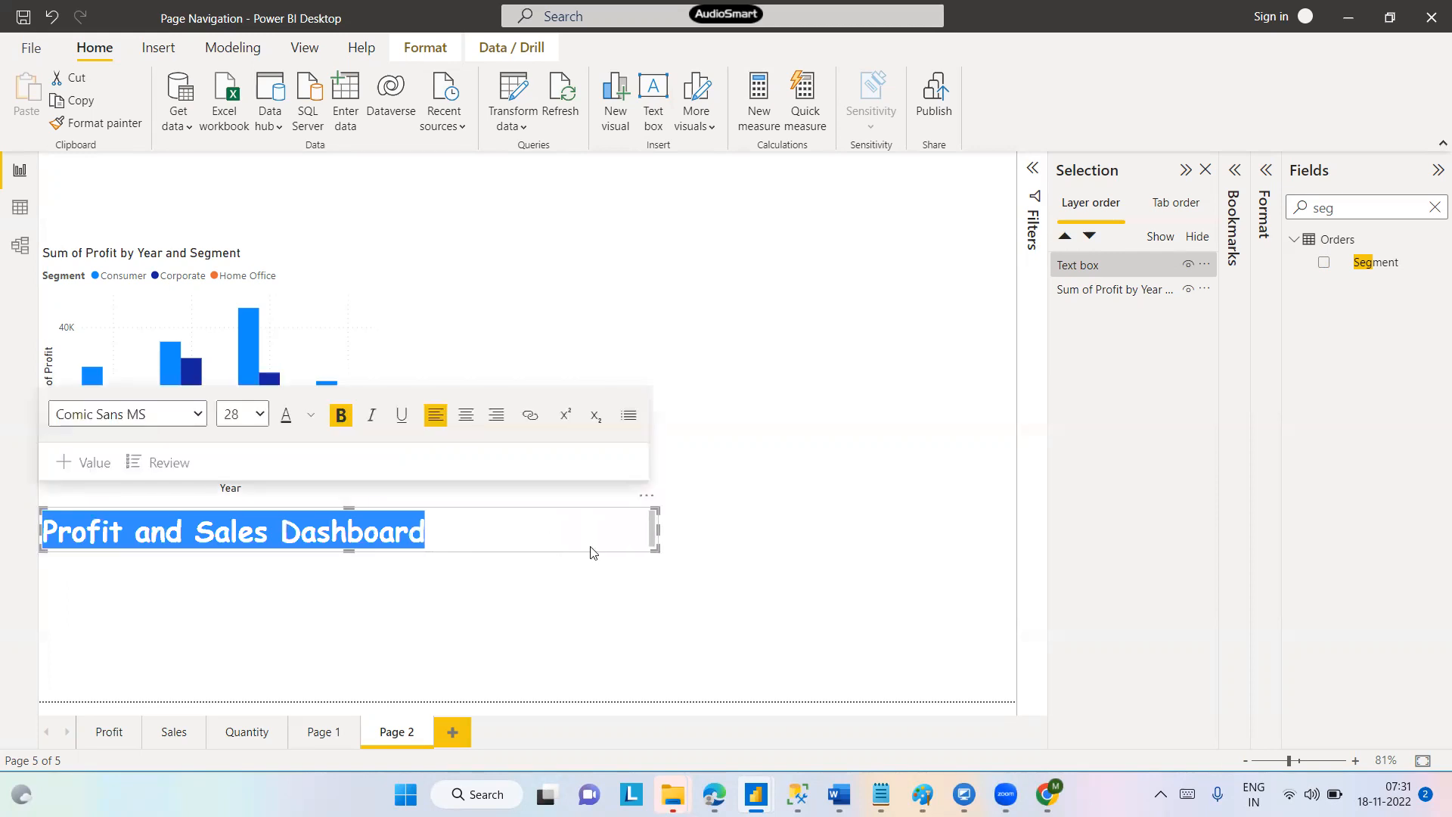
left_click_drag(347, 549, 350, 558)
left_click(679, 672)
left_click(484, 526)
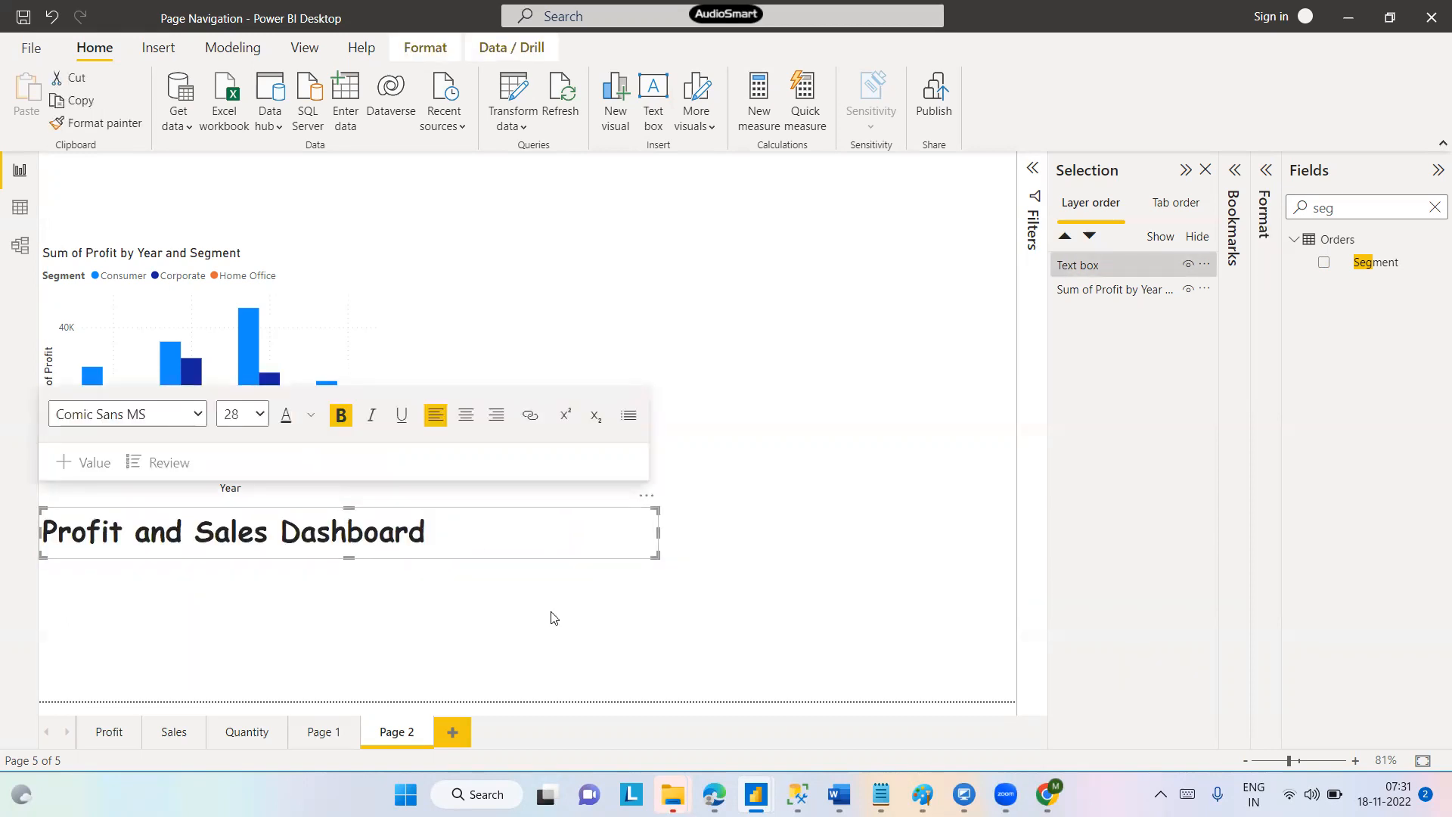
left_click_drag(657, 522, 649, 64)
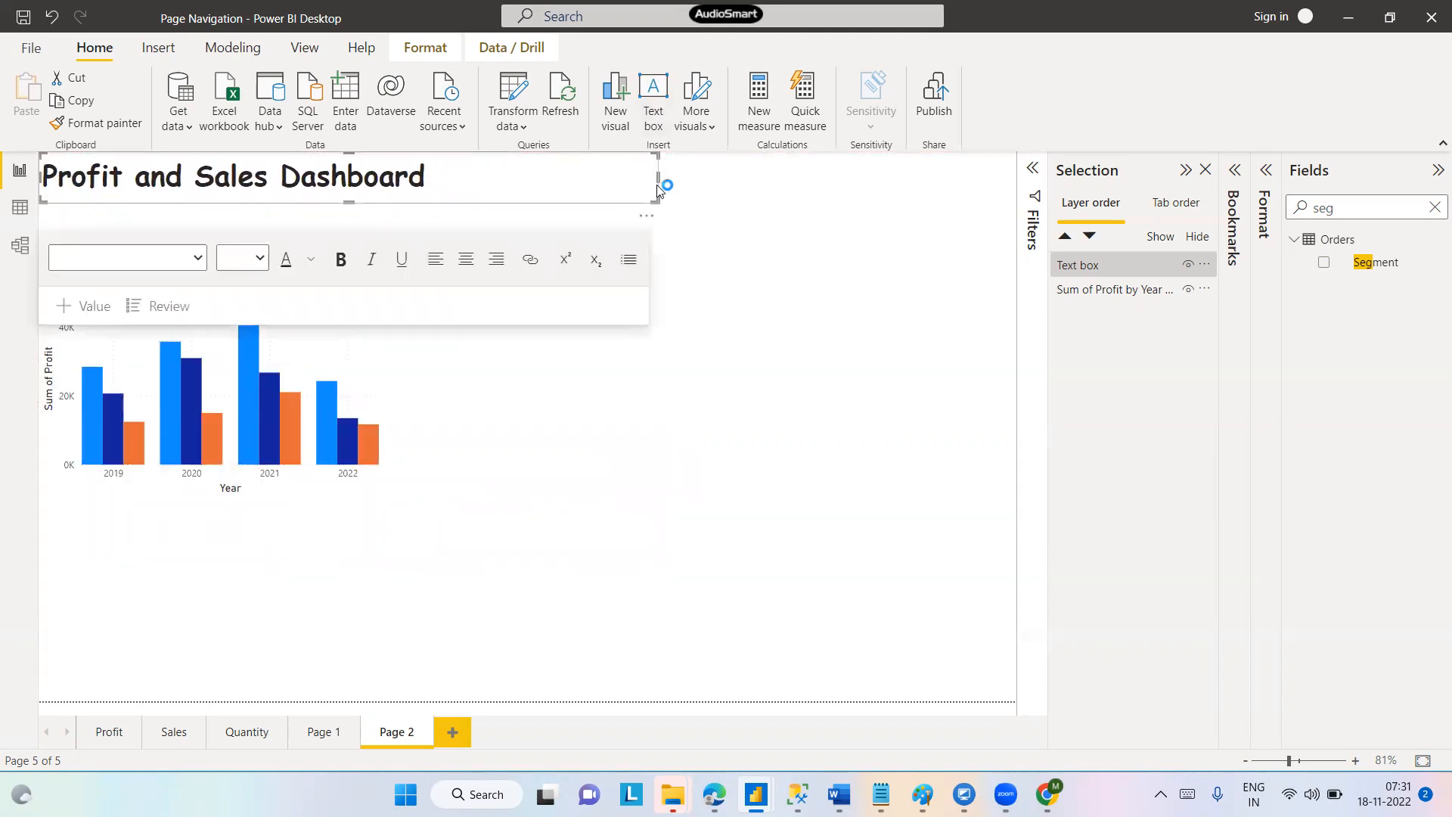
Stretch the title text box across the full page width and center its text
left_click_drag(659, 176, 1014, 182)
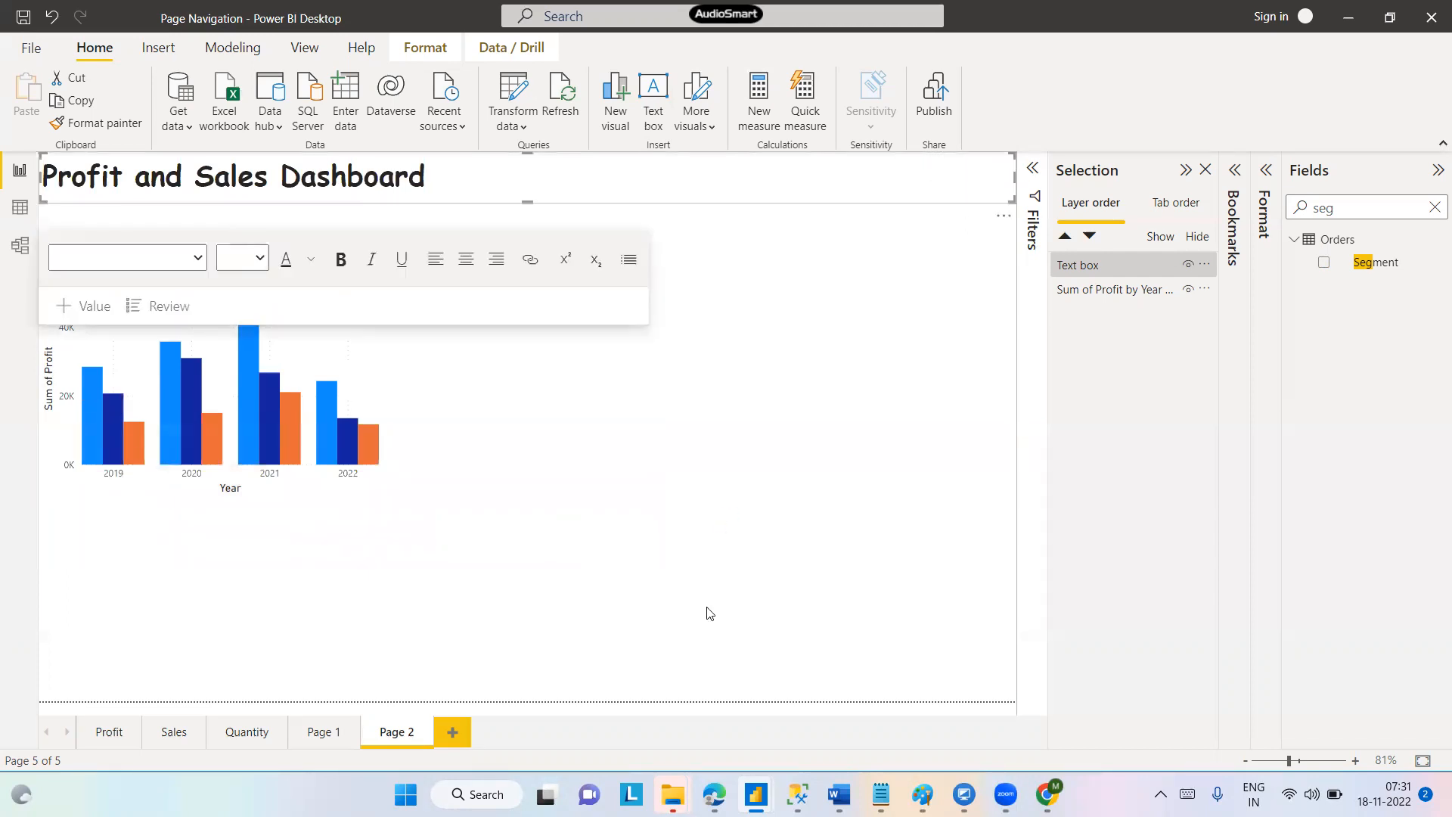
left_click(740, 209)
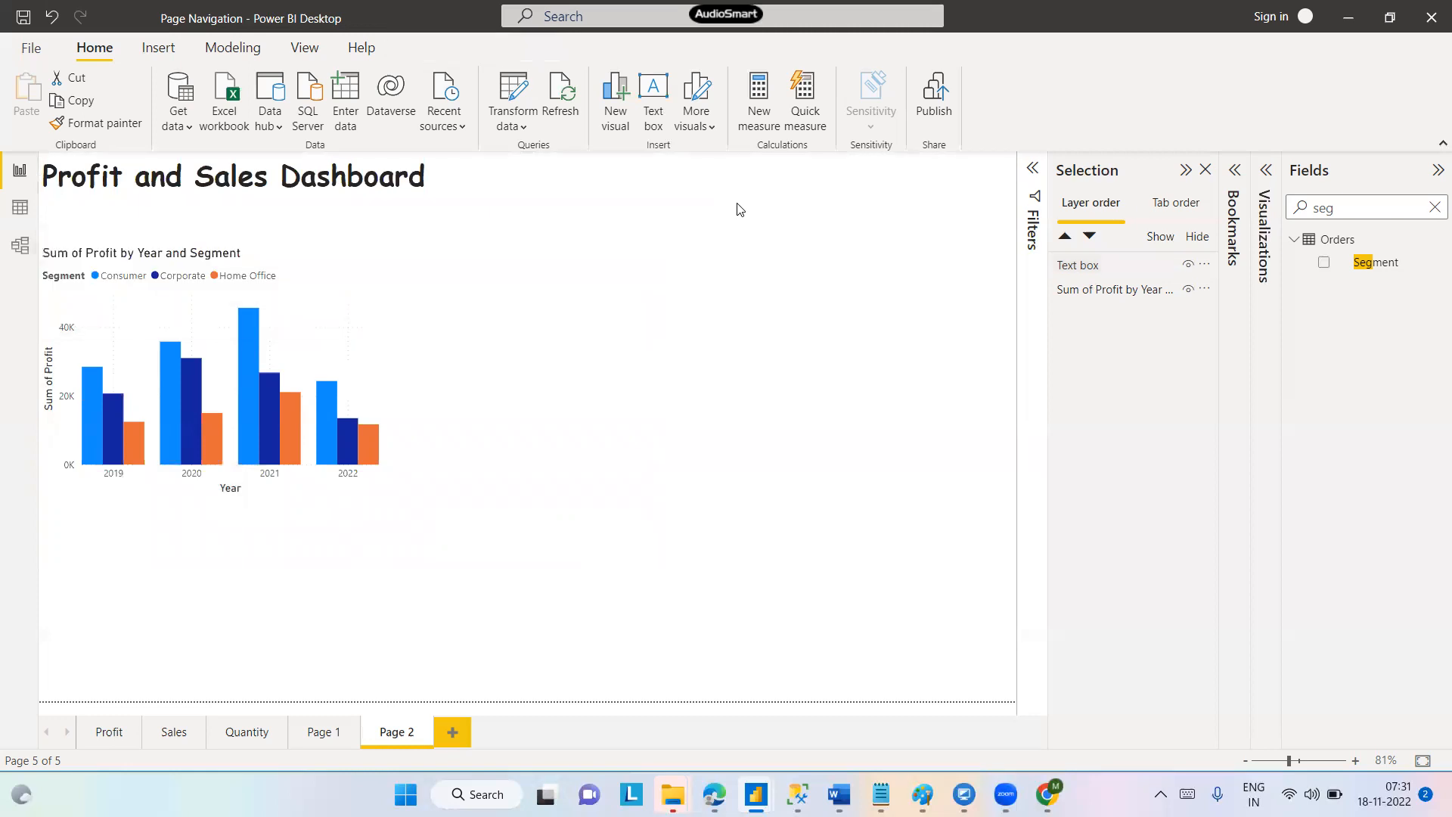
left_click(694, 190)
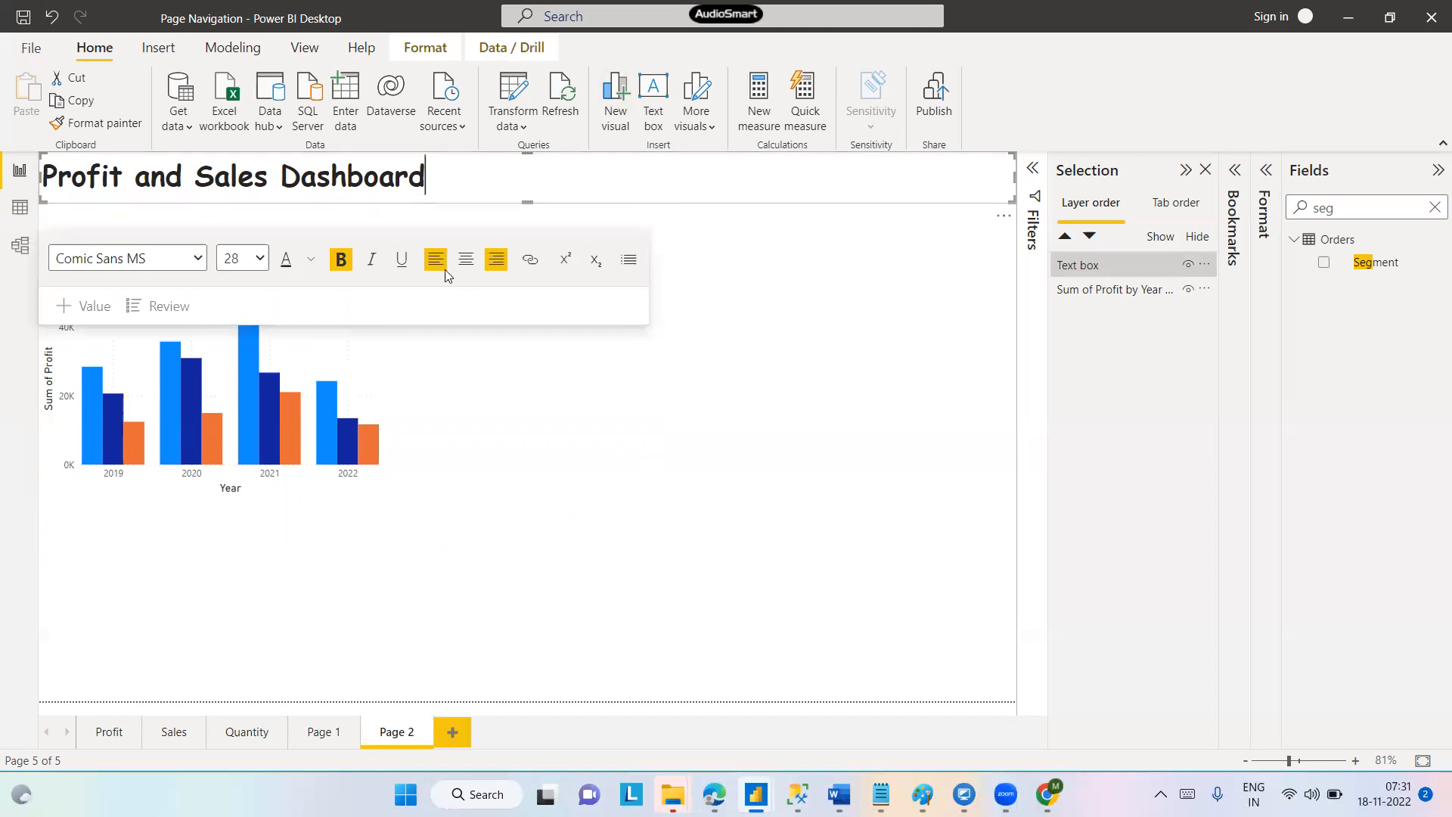
left_click(466, 260)
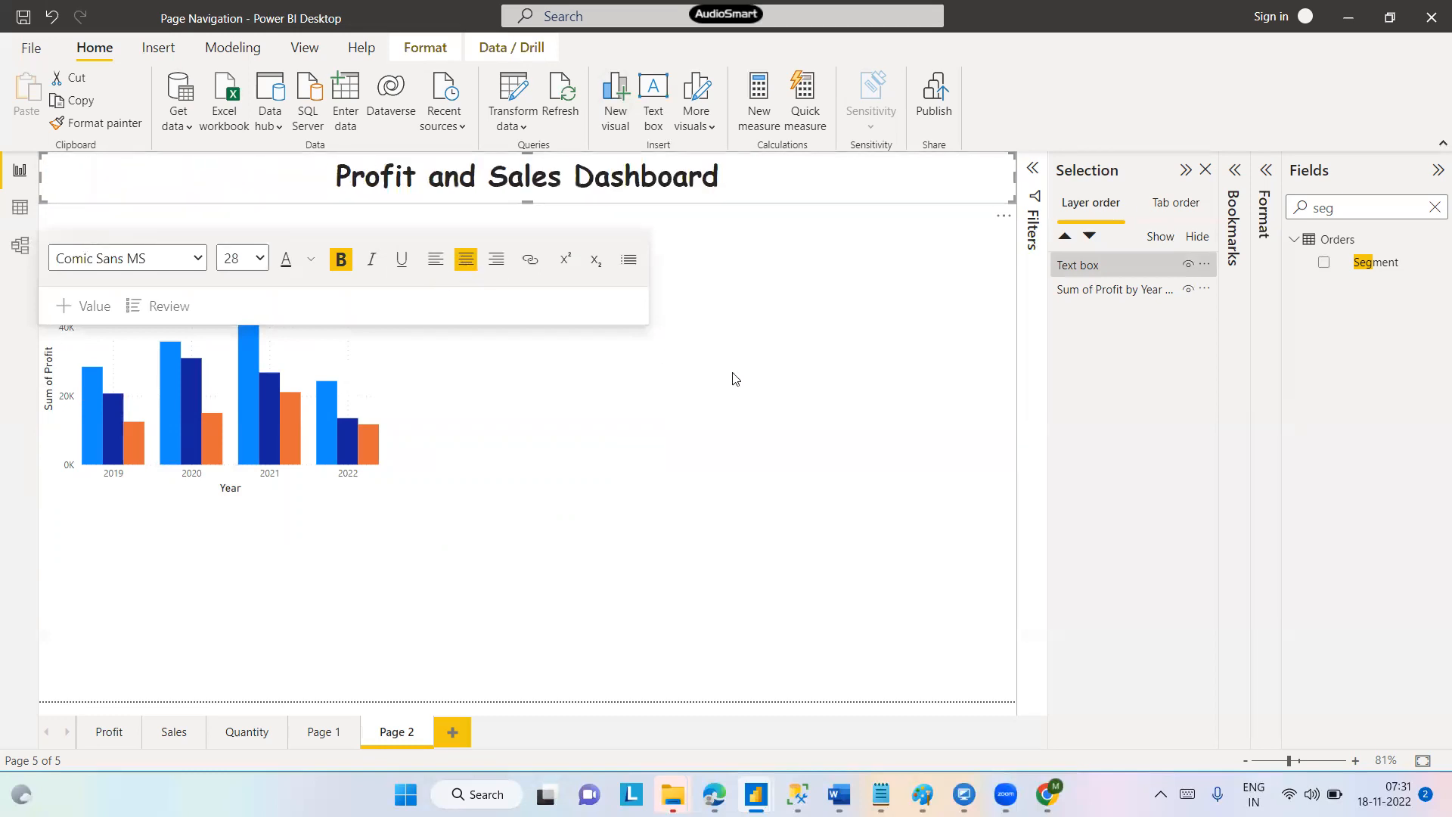
Give the title text box a light beige background from the recent colors
left_click(980, 208)
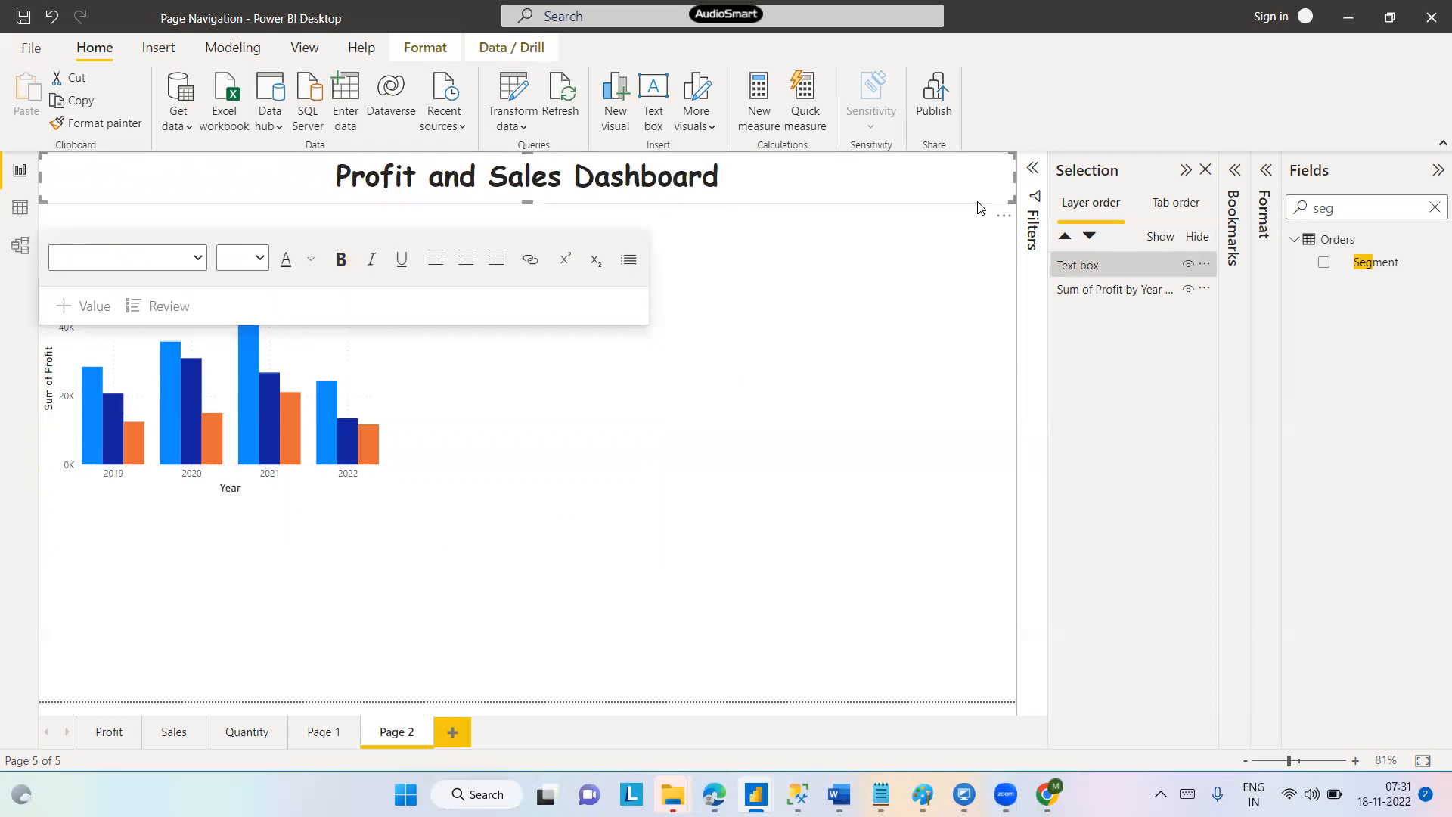
left_click(1267, 173)
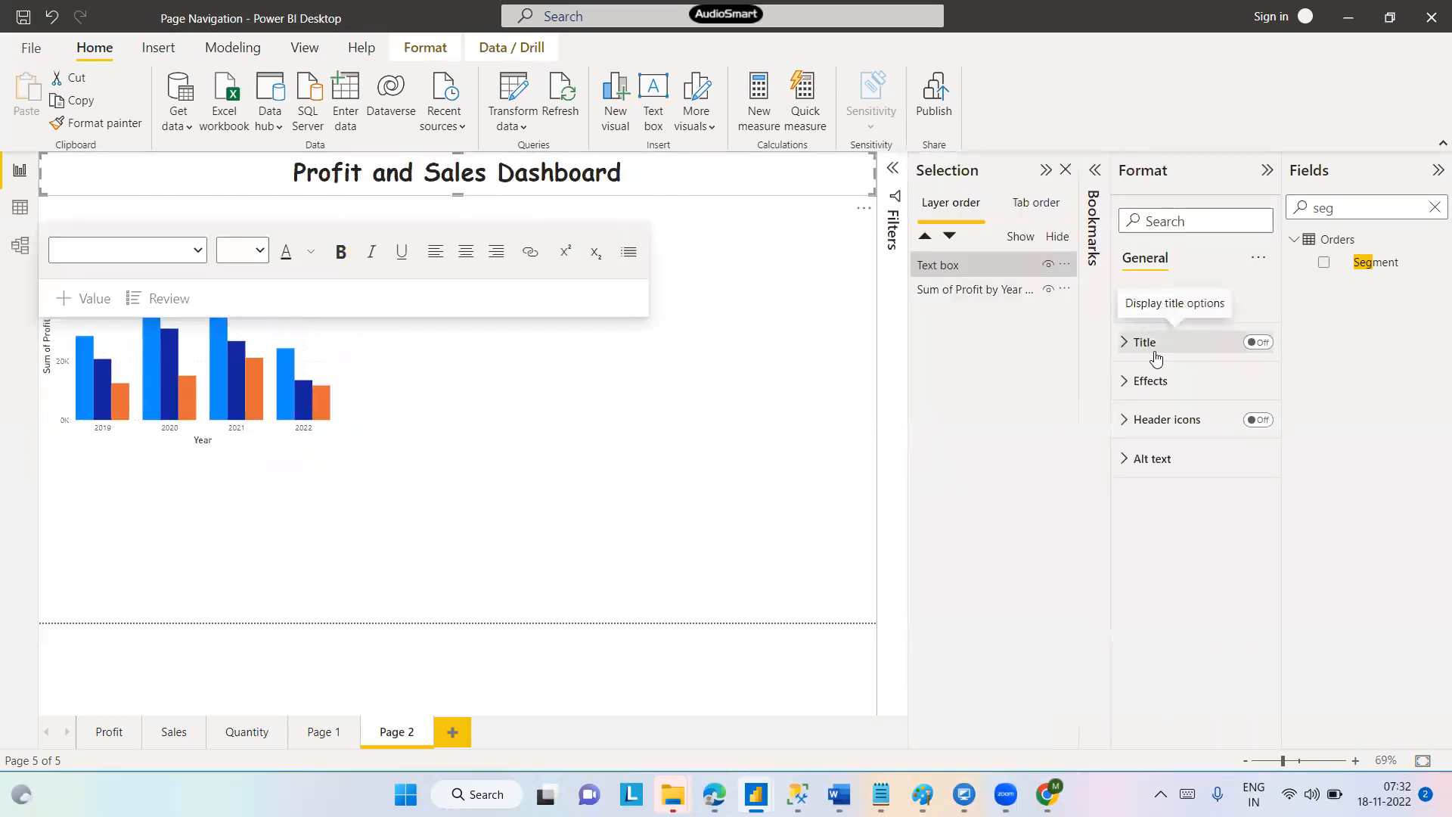
left_click(1124, 381)
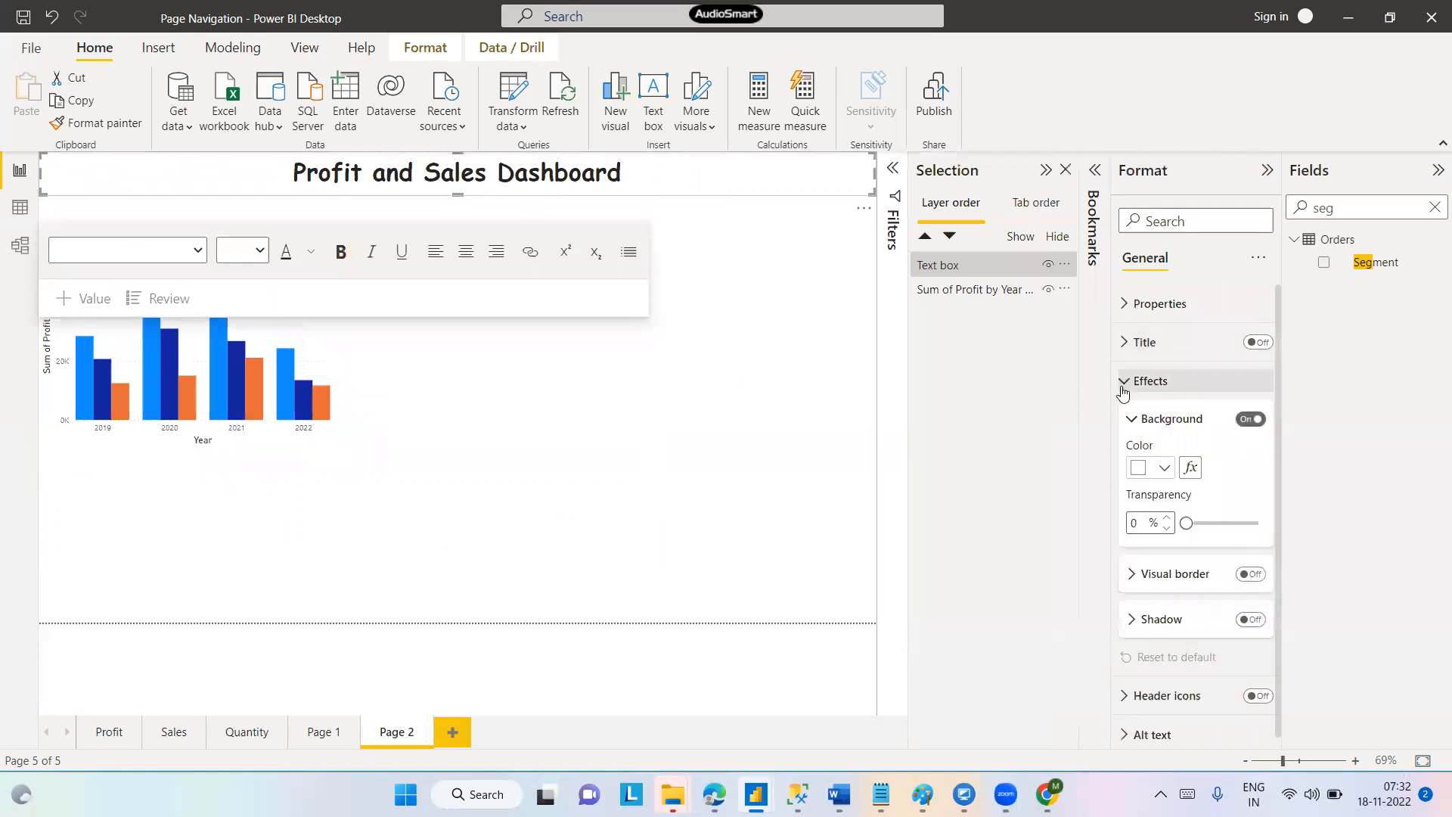
left_click(1165, 468)
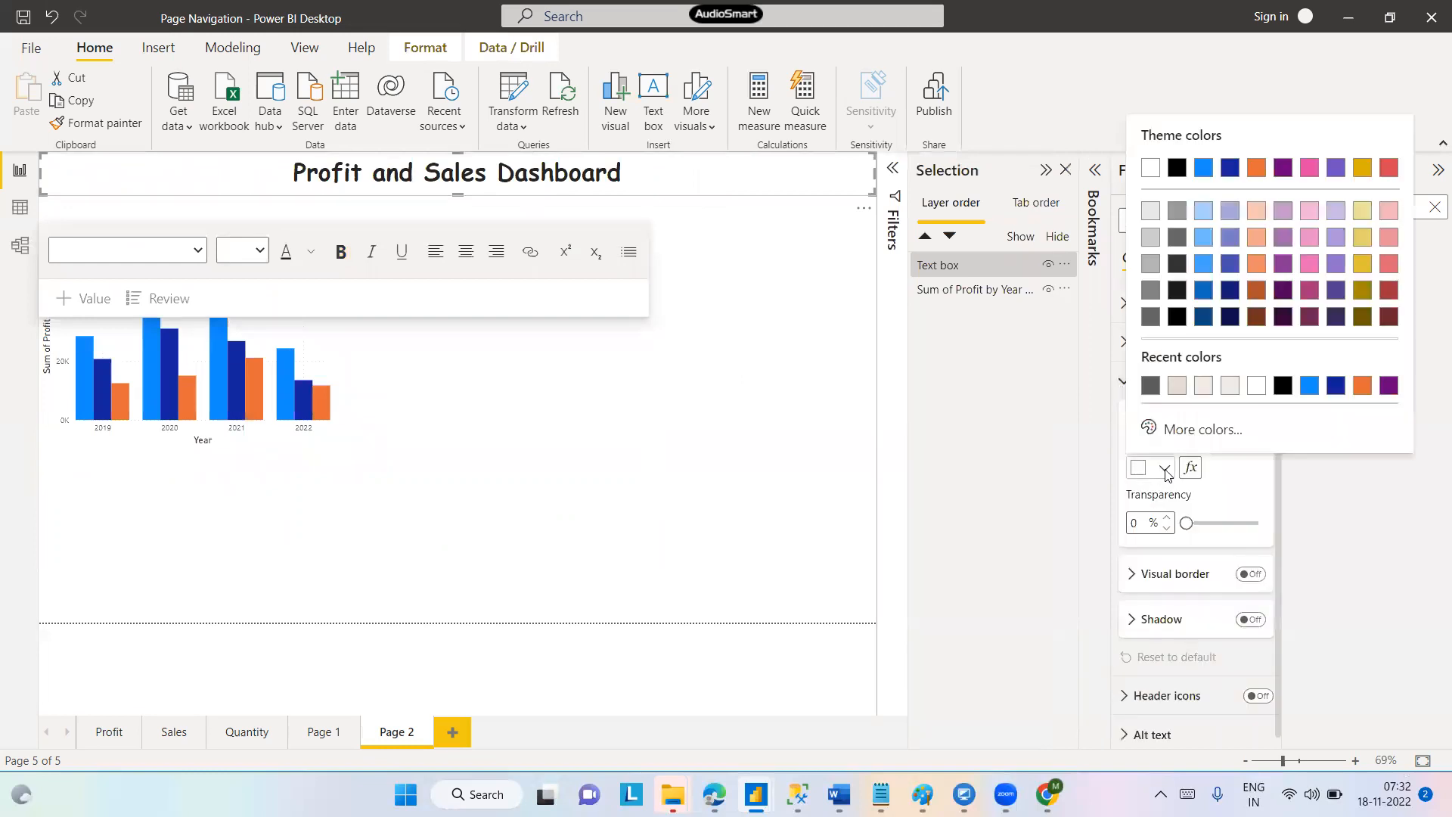
left_click(1177, 387)
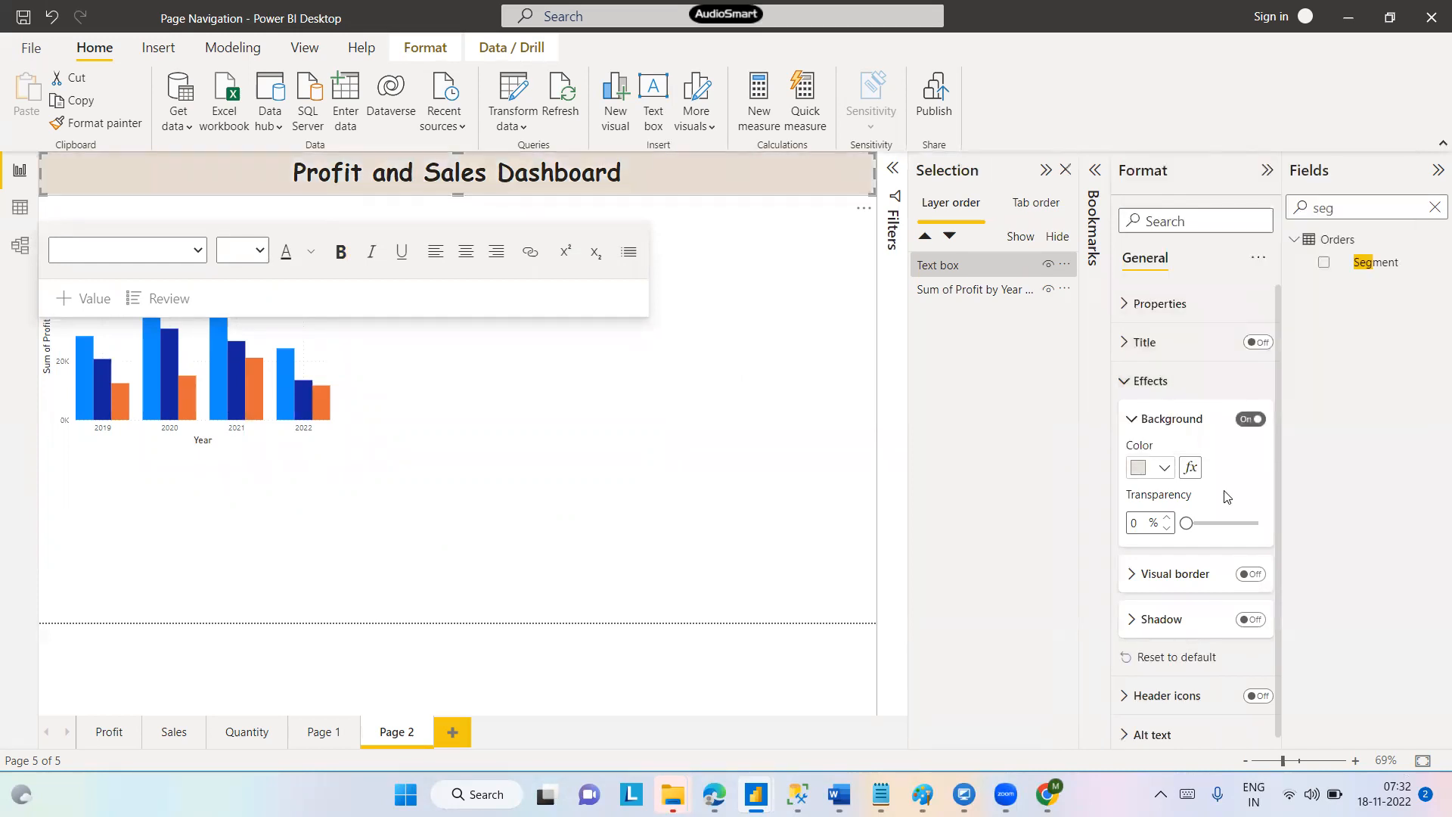
Turn on the title text box's visual border and color it the same light beige as the background
left_click(1257, 586)
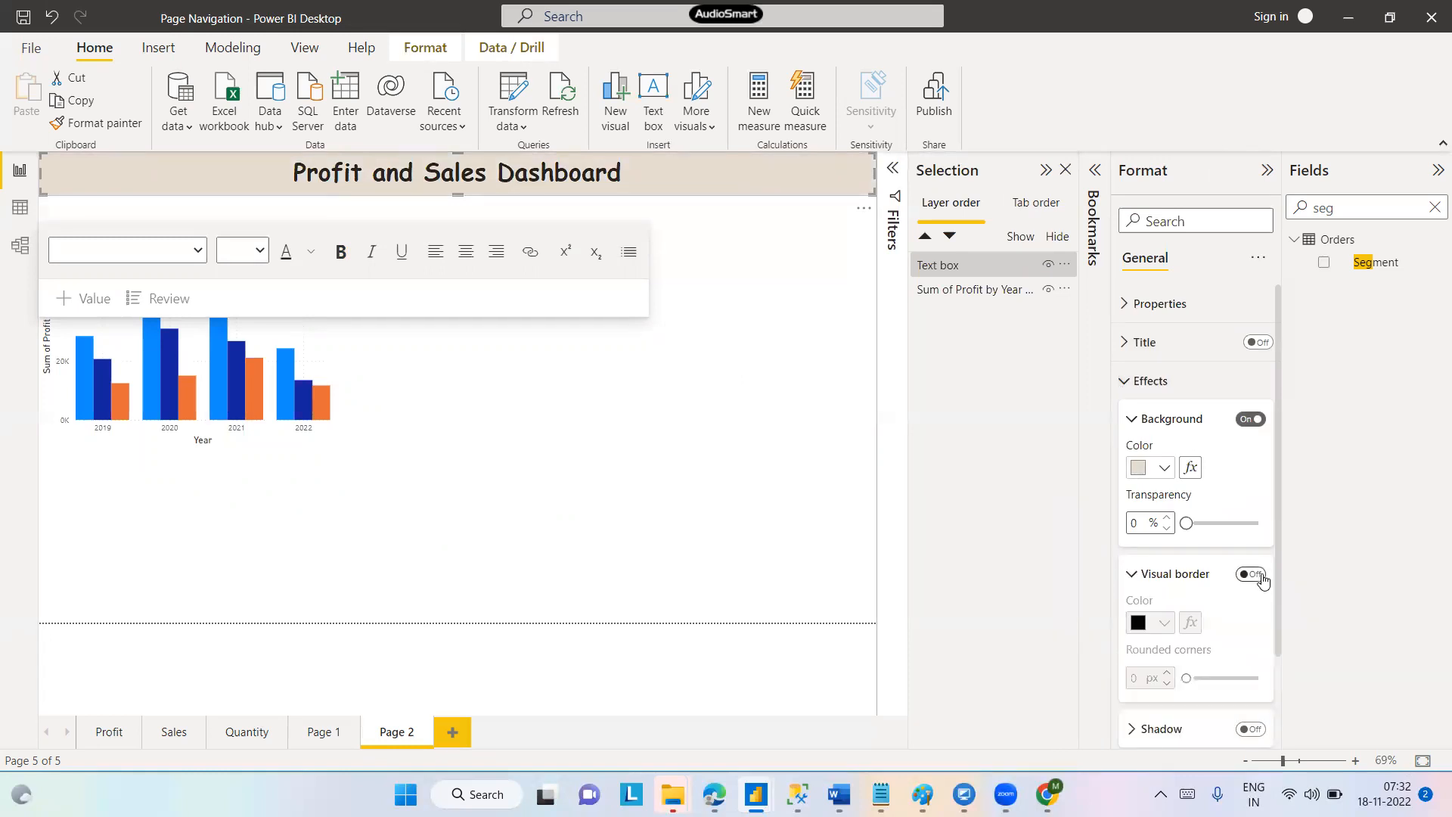
left_click(1255, 574)
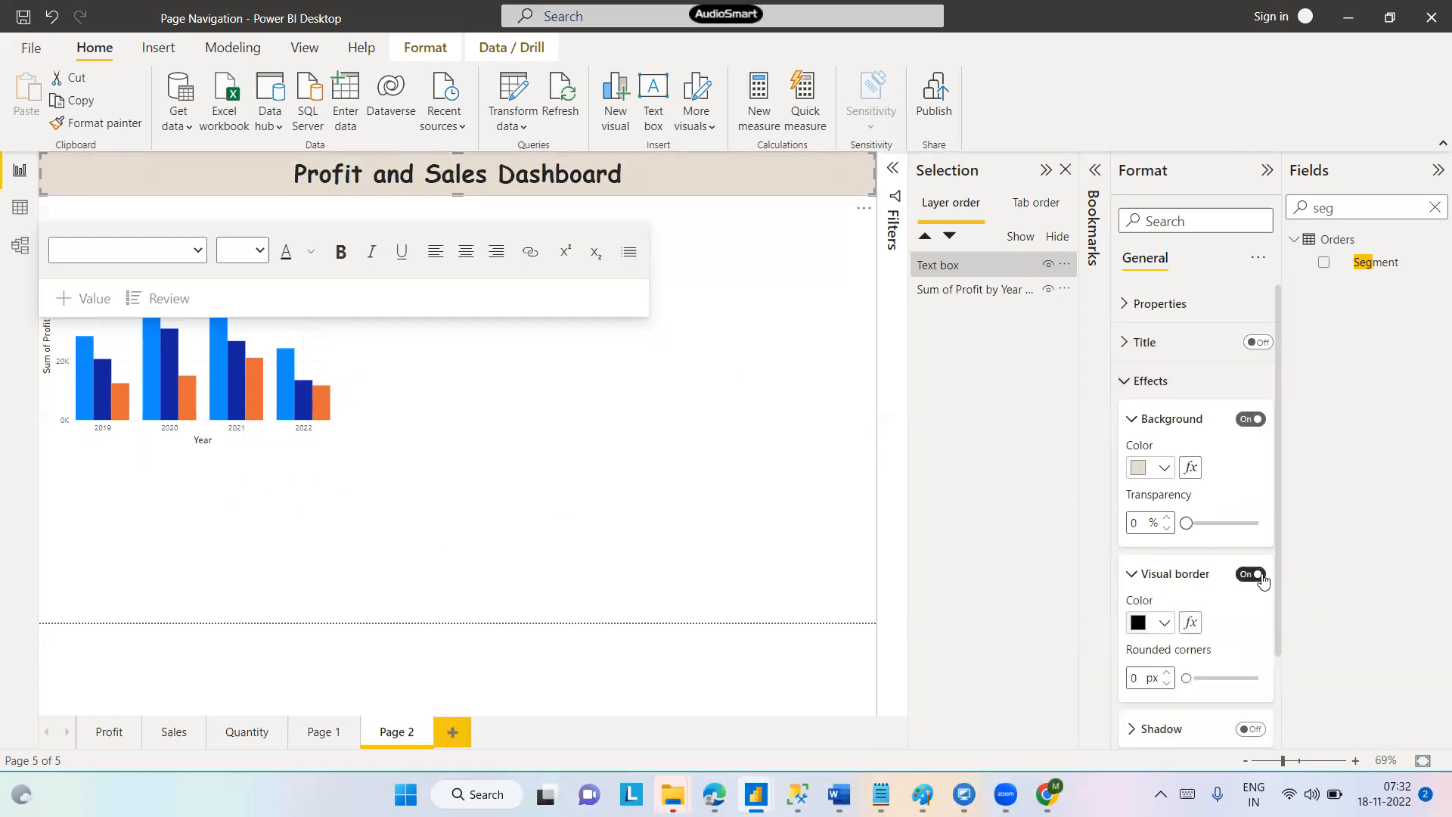
left_click(1164, 624)
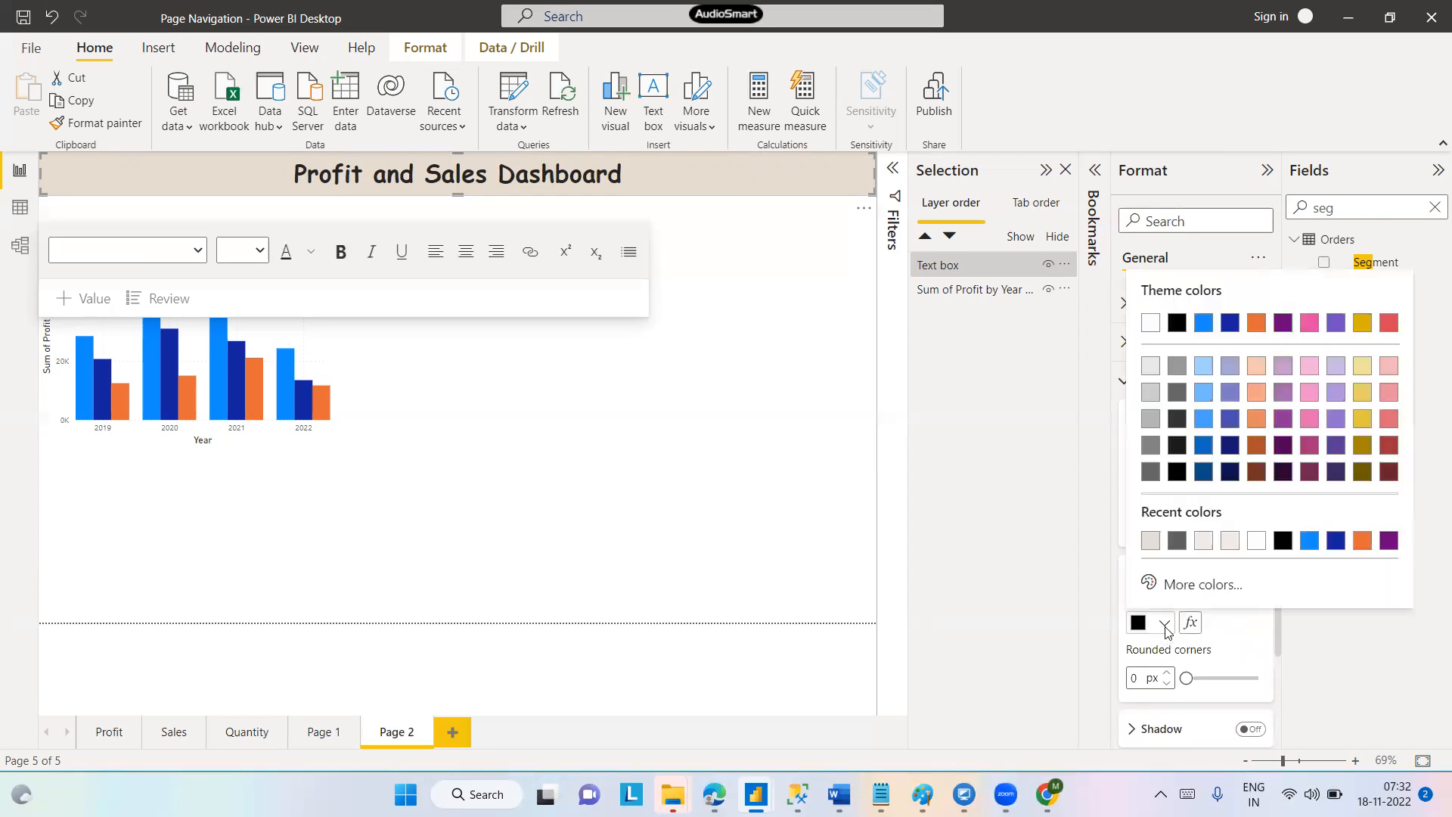
left_click(1156, 543)
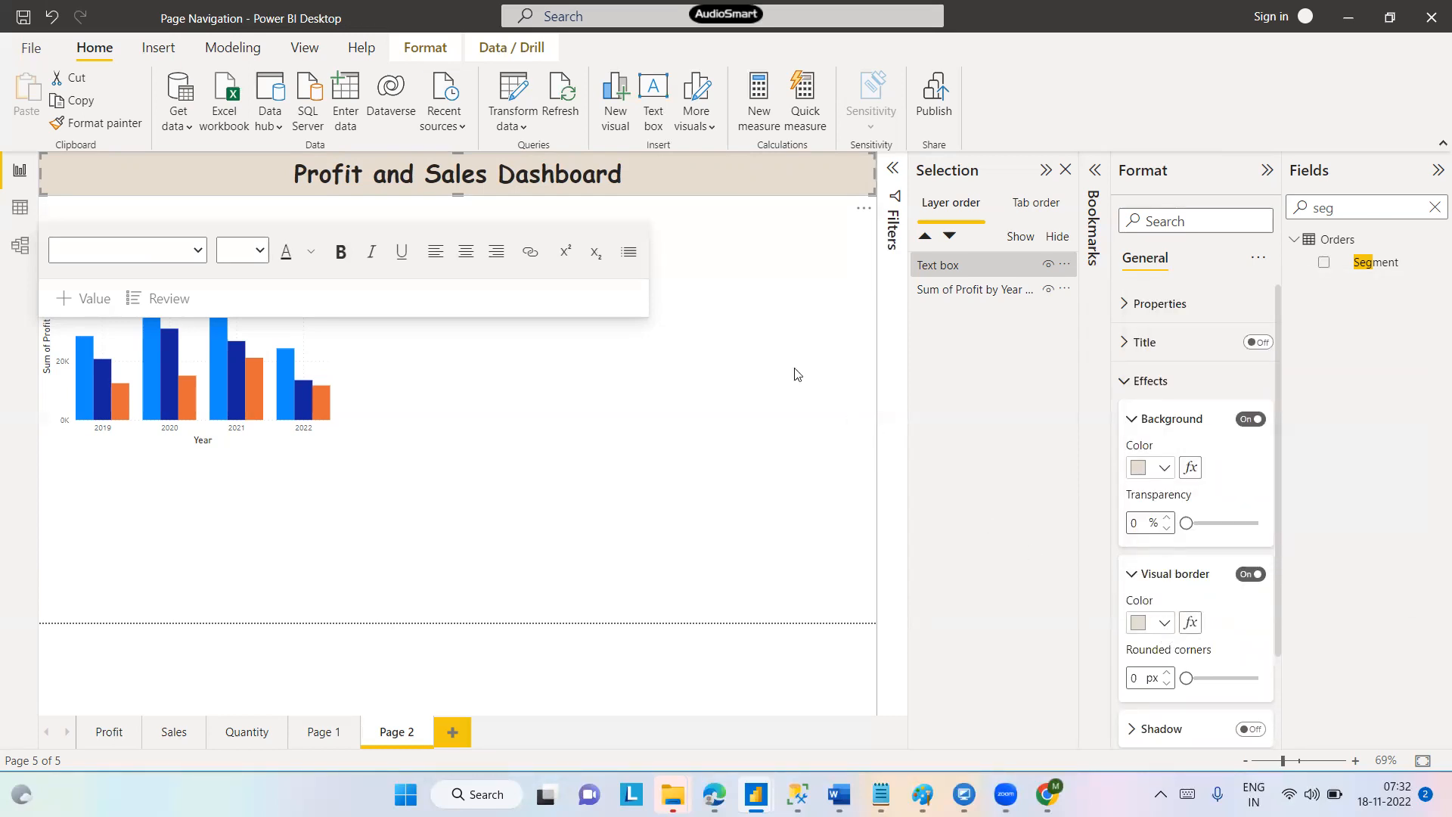
Shorten the title text box from its right end to leave a gap in the page's top-right corner
left_click(770, 321)
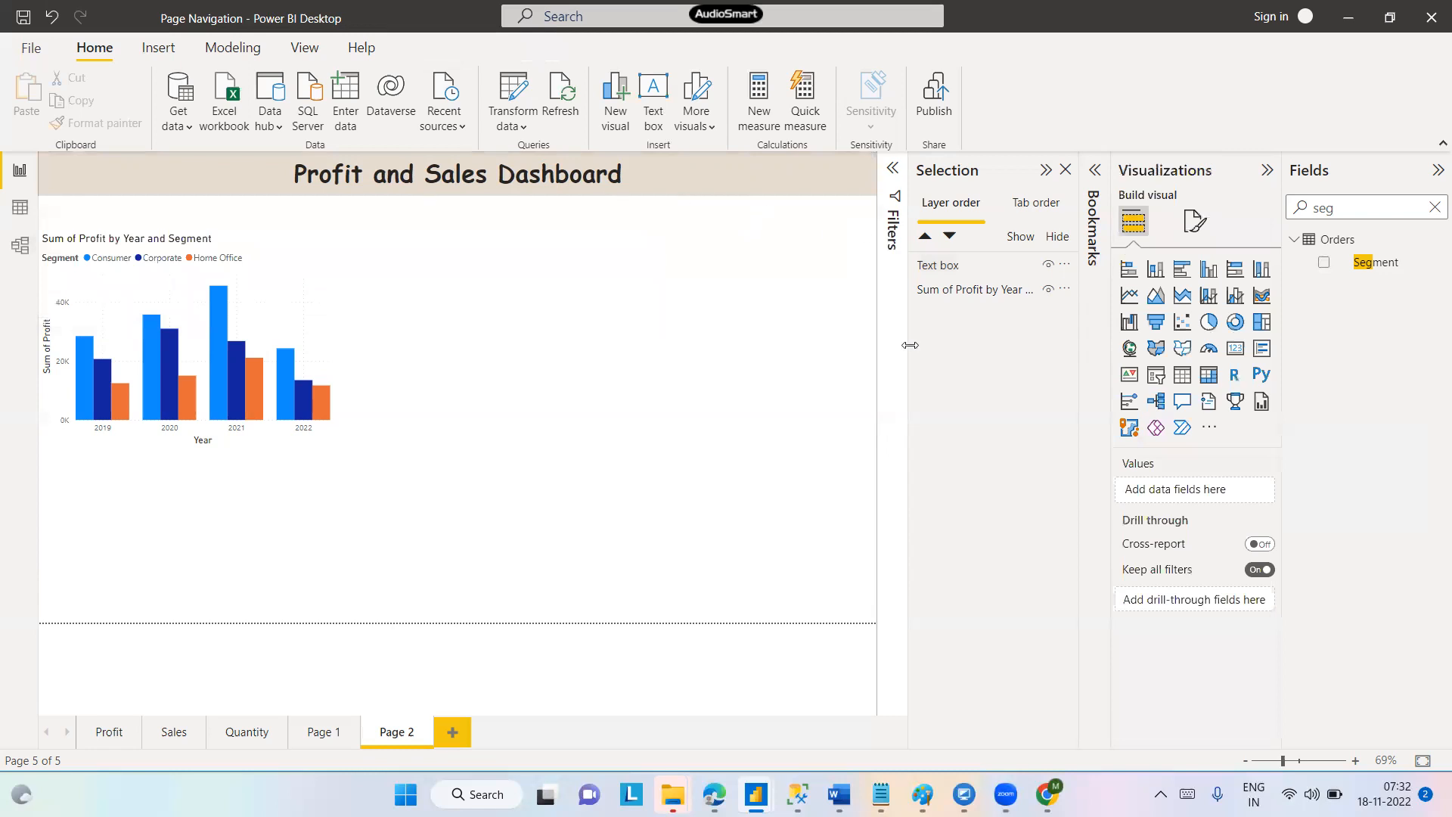
left_click(857, 182)
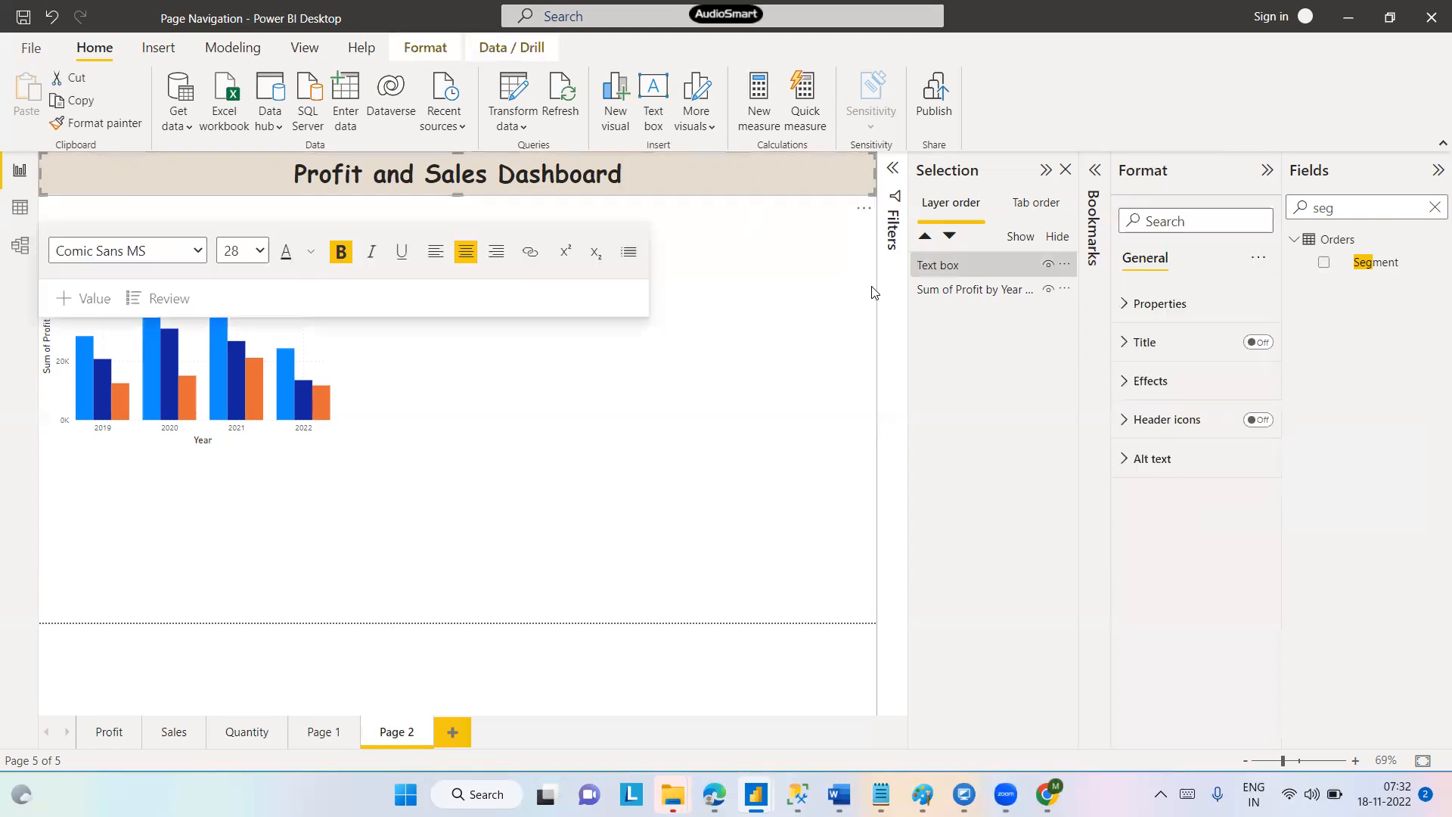
left_click_drag(874, 172, 784, 170)
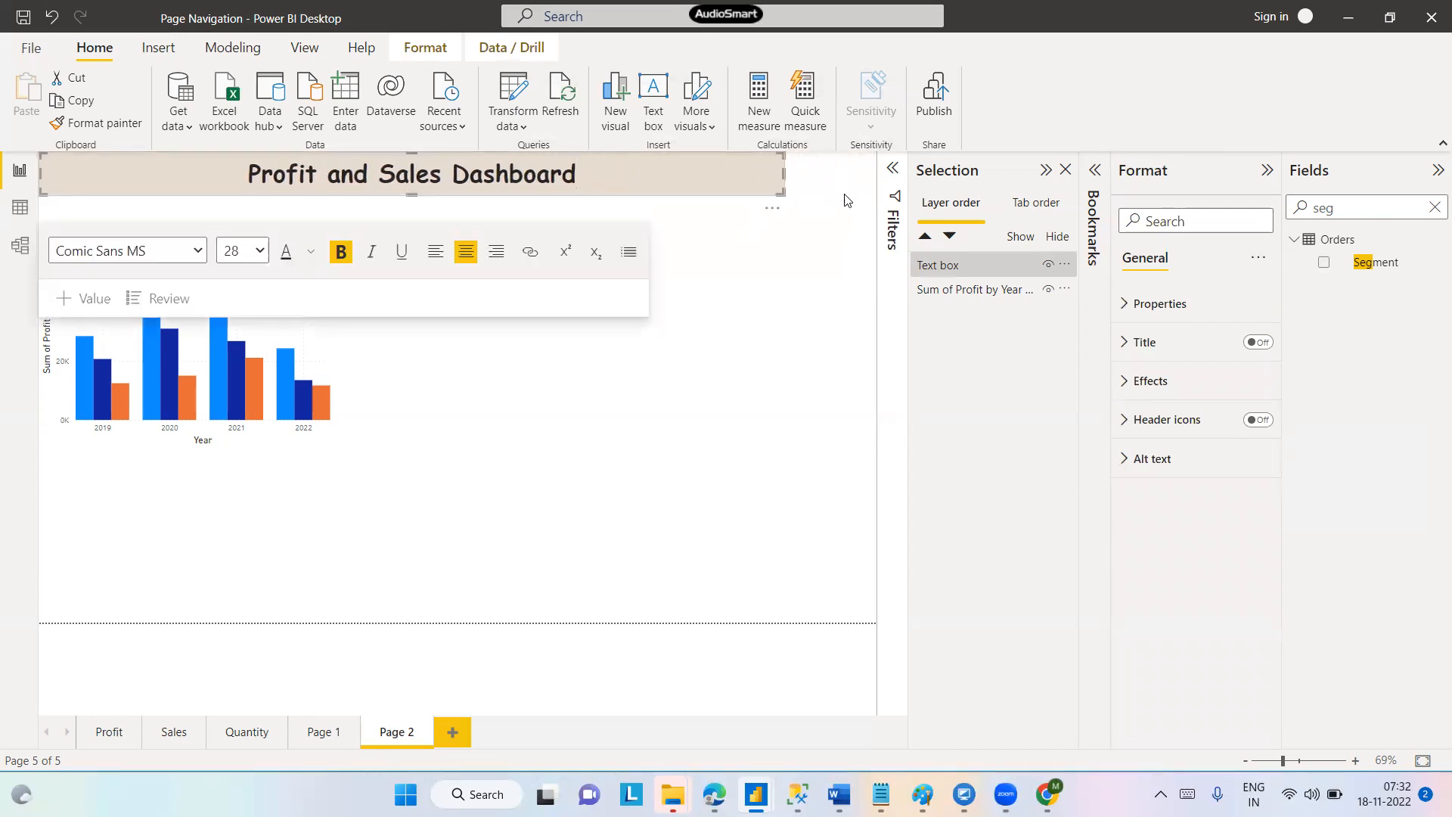
Insert the "logo" PNG image from the Desktop folder onto the report page
left_click(156, 49)
left_click(739, 121)
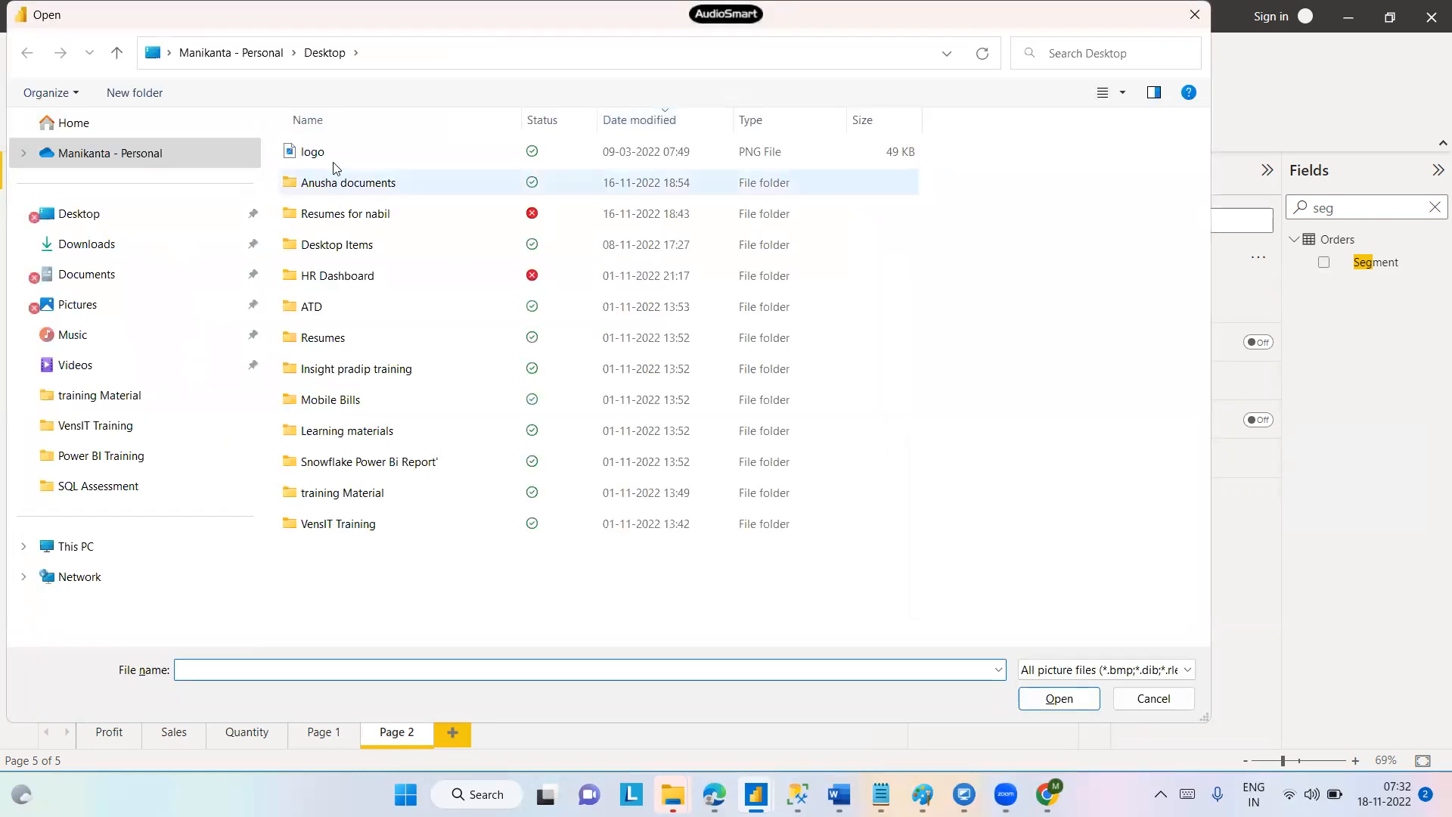
left_click(310, 152)
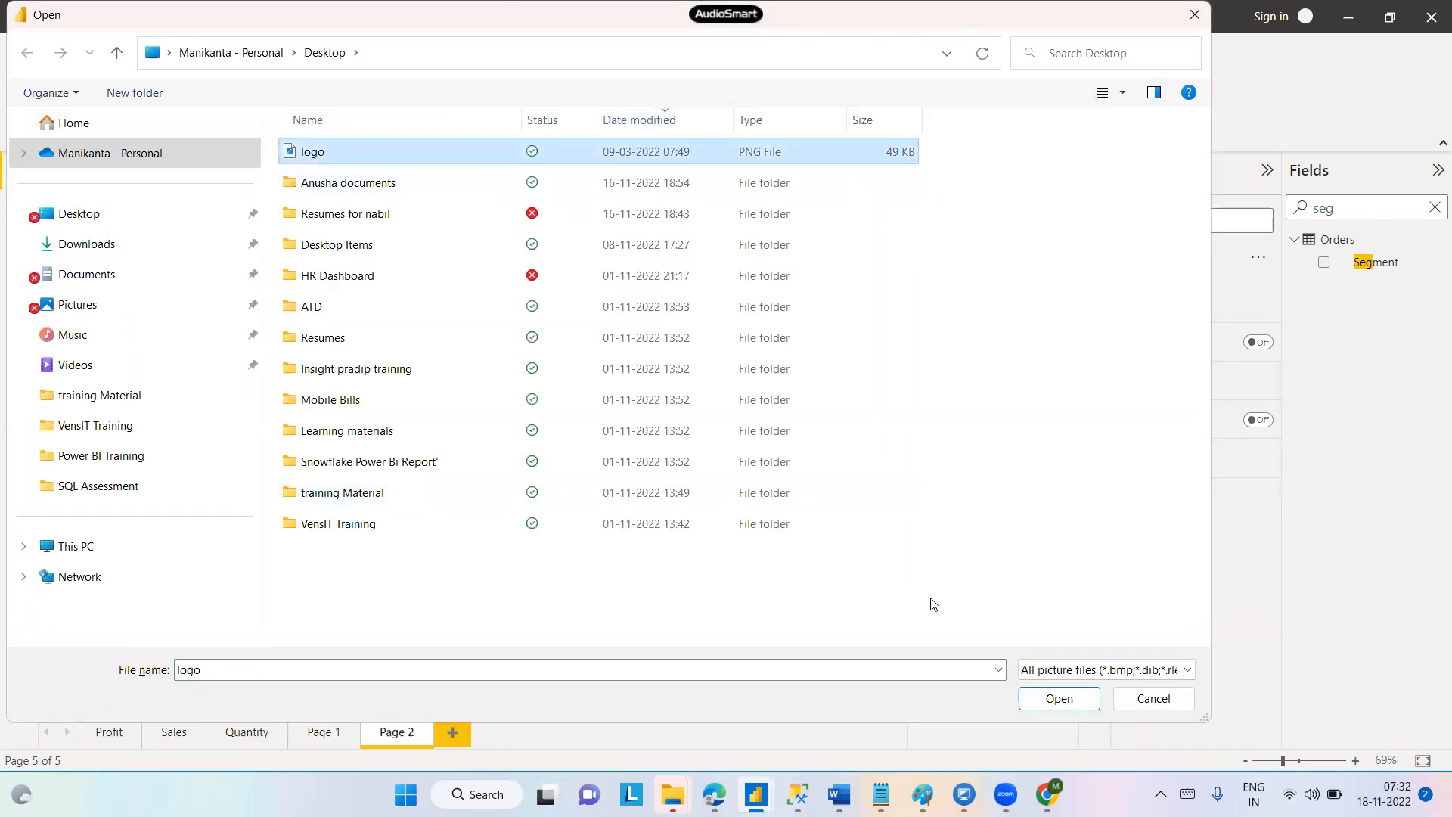
left_click(1058, 698)
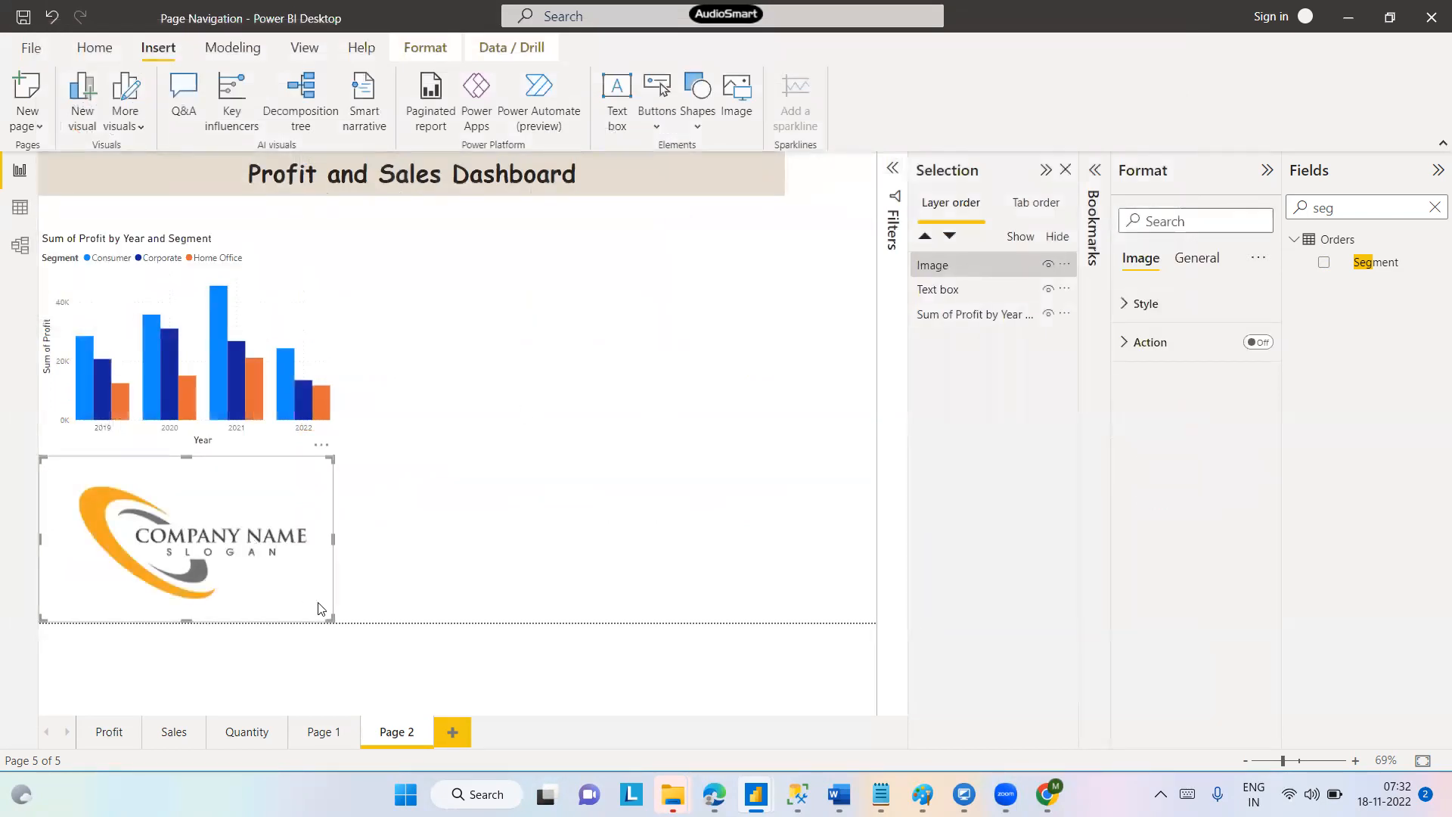
Shrink the logo image into the gap to the right of the title and set its scaling to Fit
left_click_drag(330, 616, 143, 513)
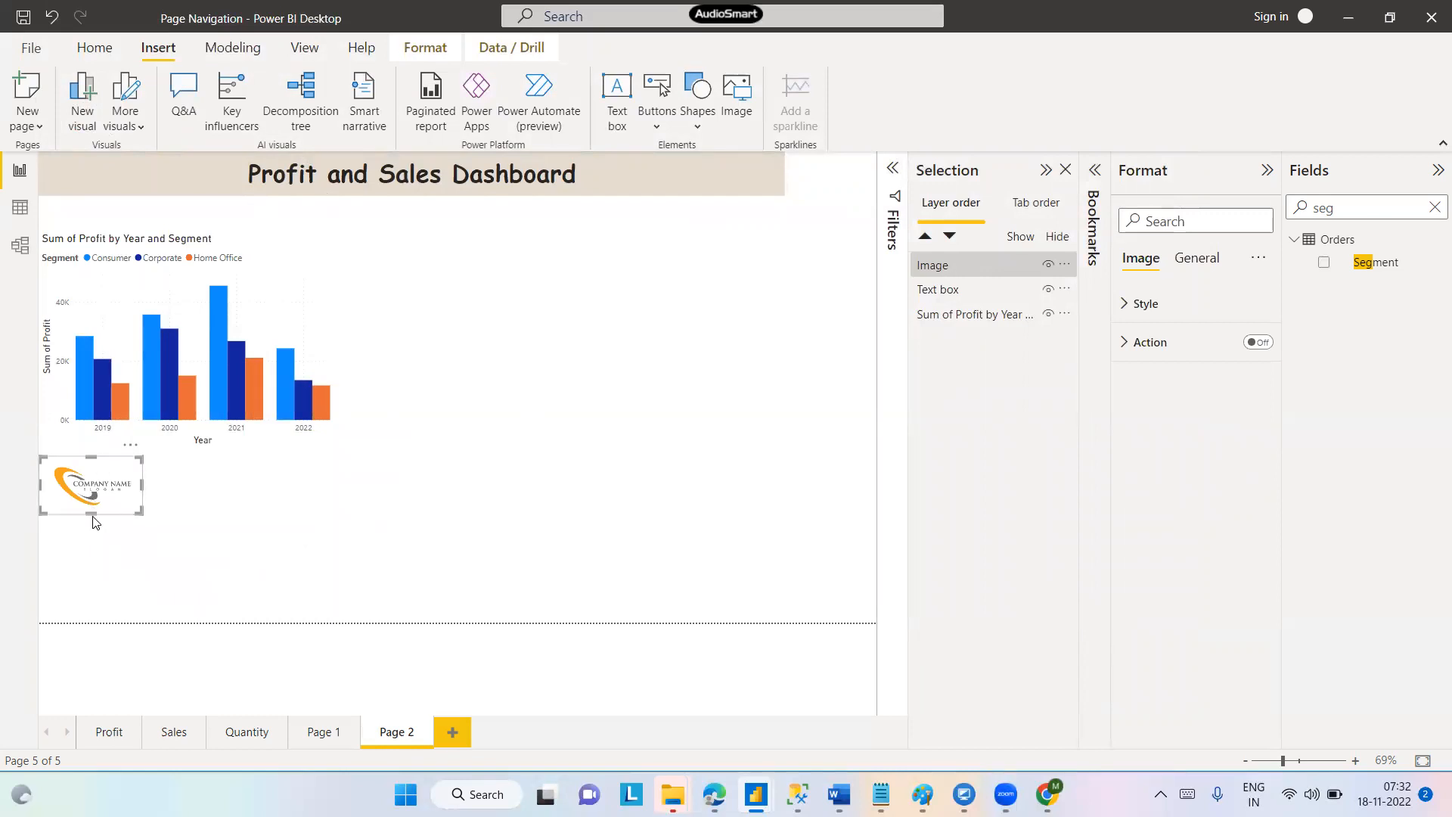
left_click_drag(94, 507, 831, 206)
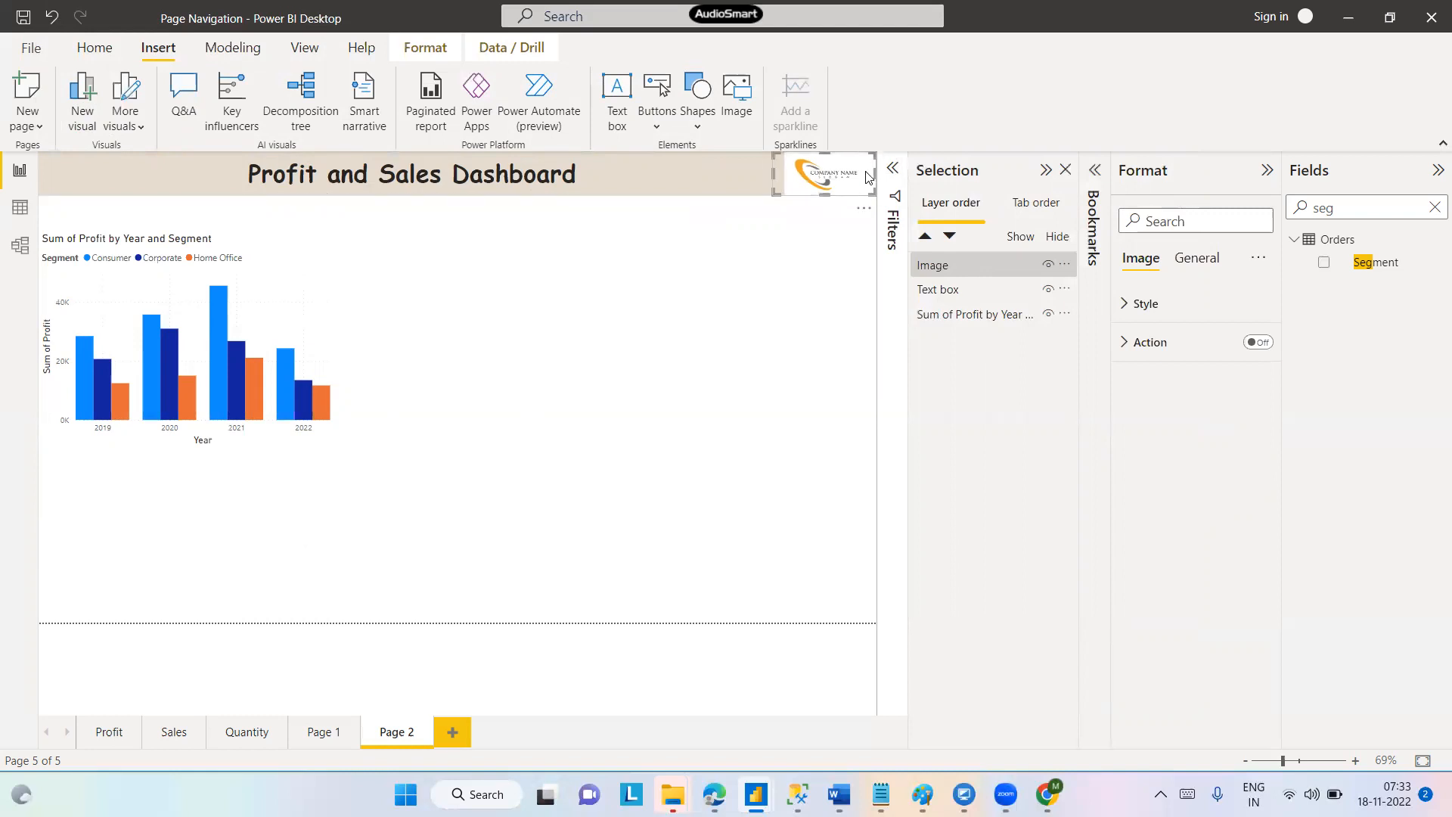
left_click(1125, 305)
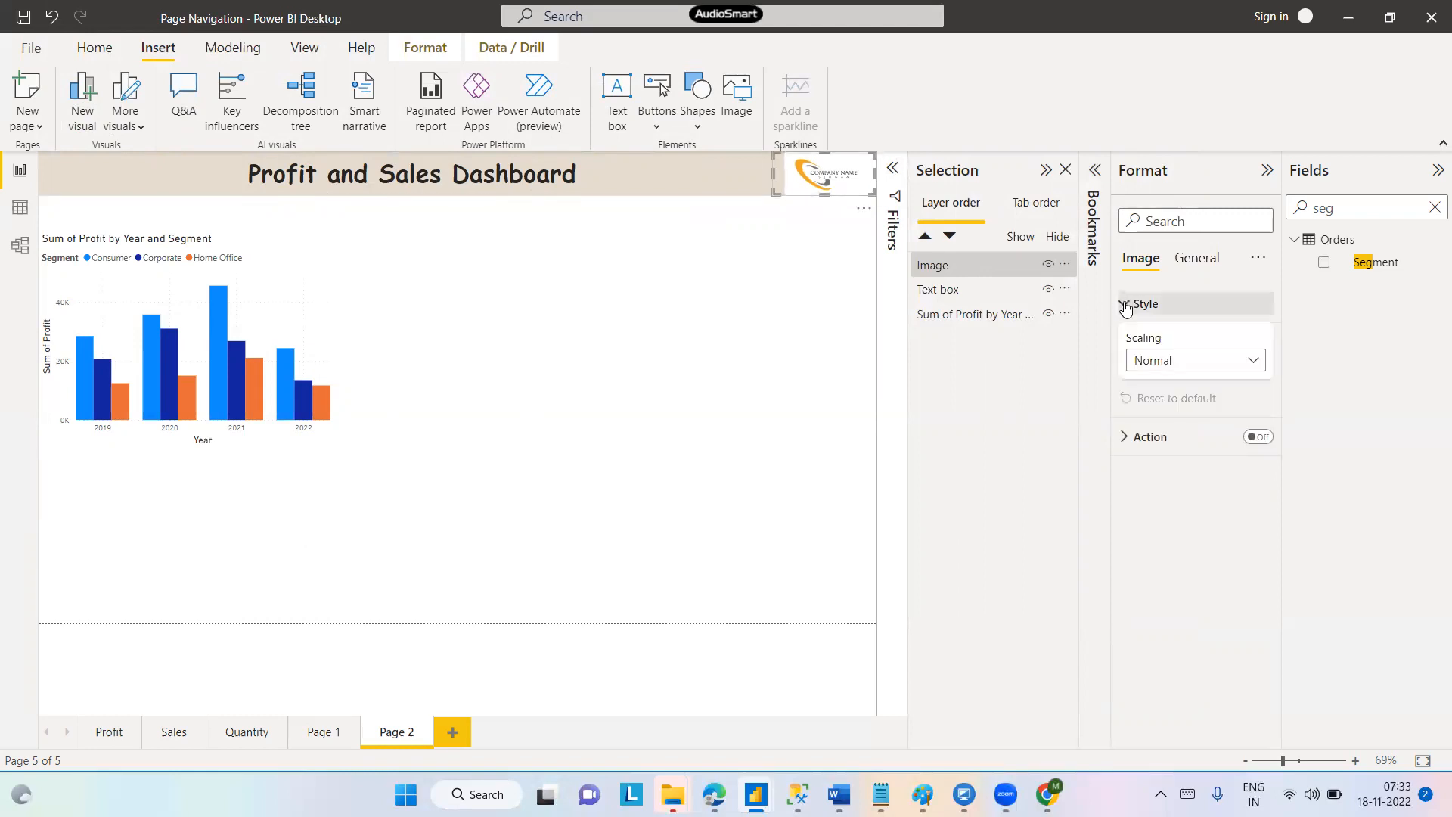
left_click(1246, 362)
left_click(1147, 409)
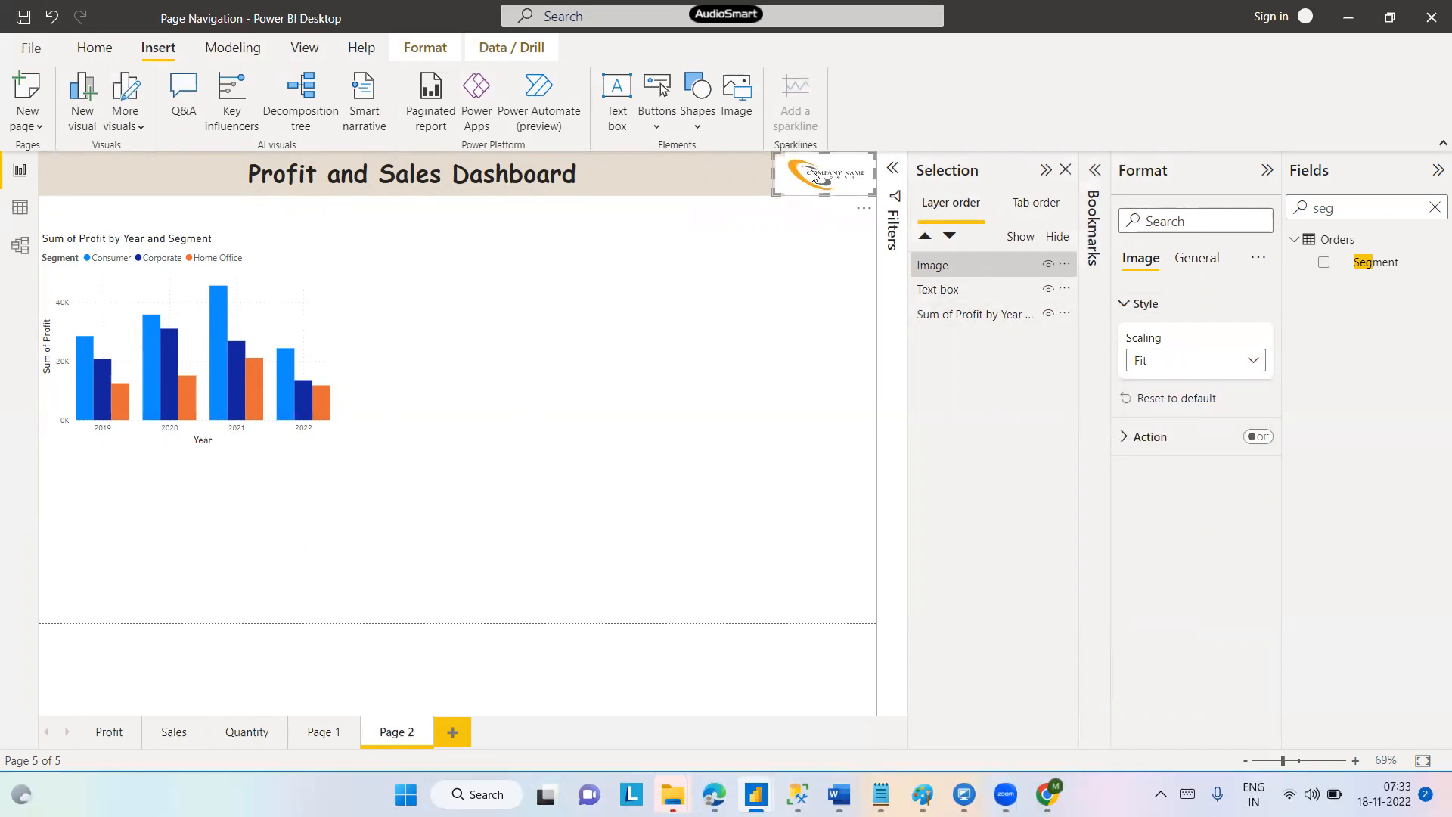
Try the Fill scaling on the logo image and return it to Fit
left_click(1150, 363)
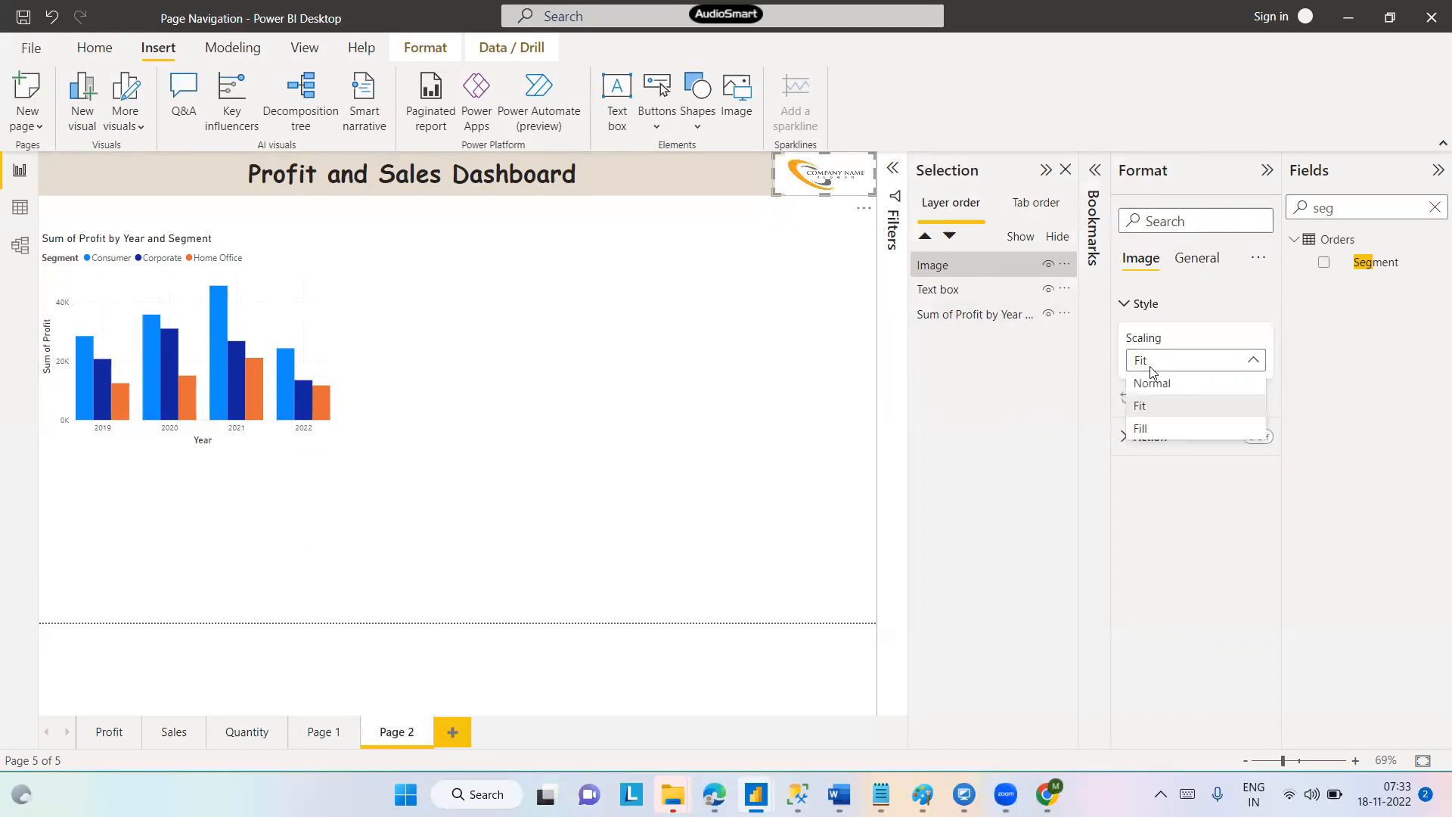
left_click(1157, 430)
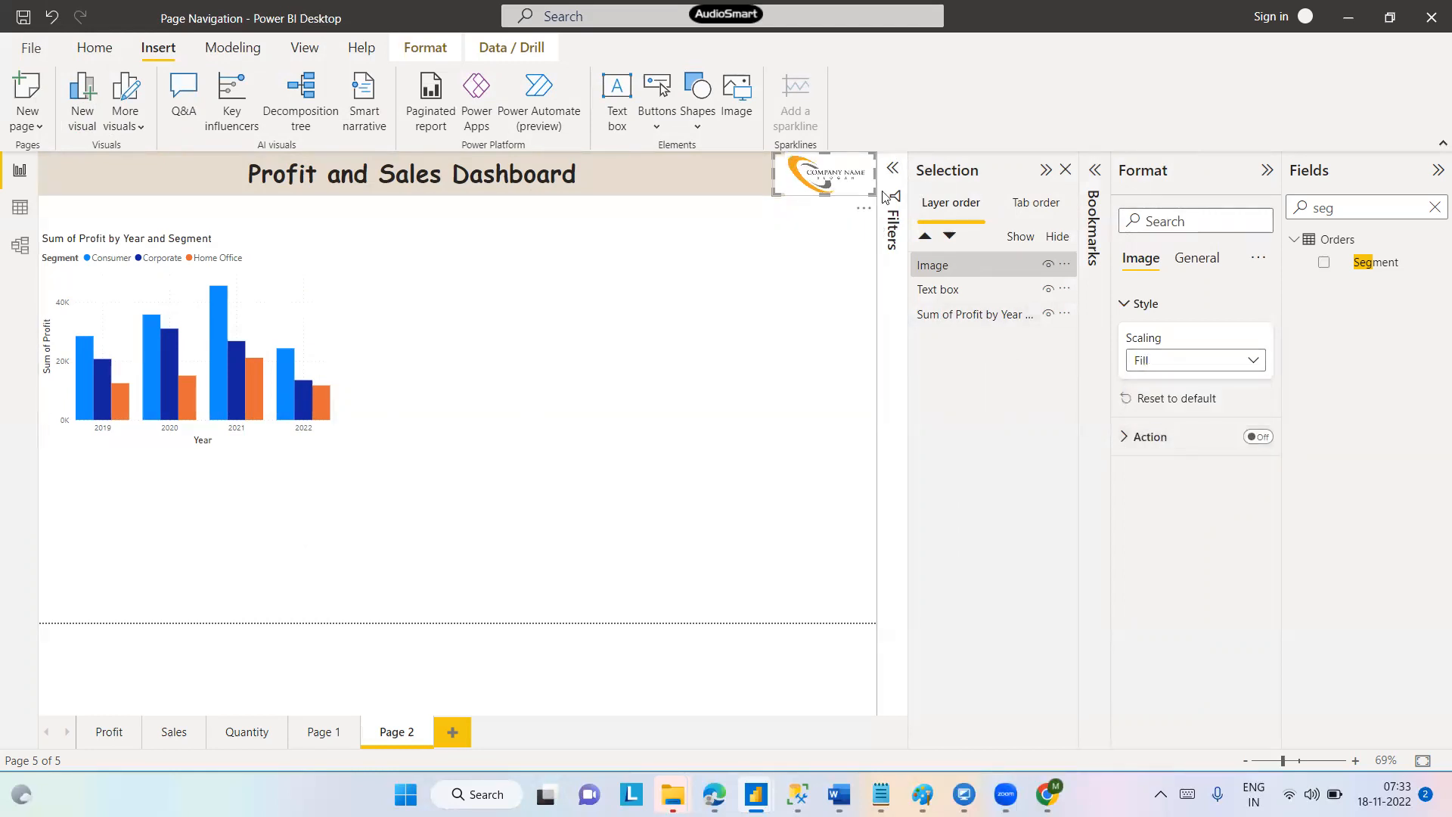
left_click(1188, 364)
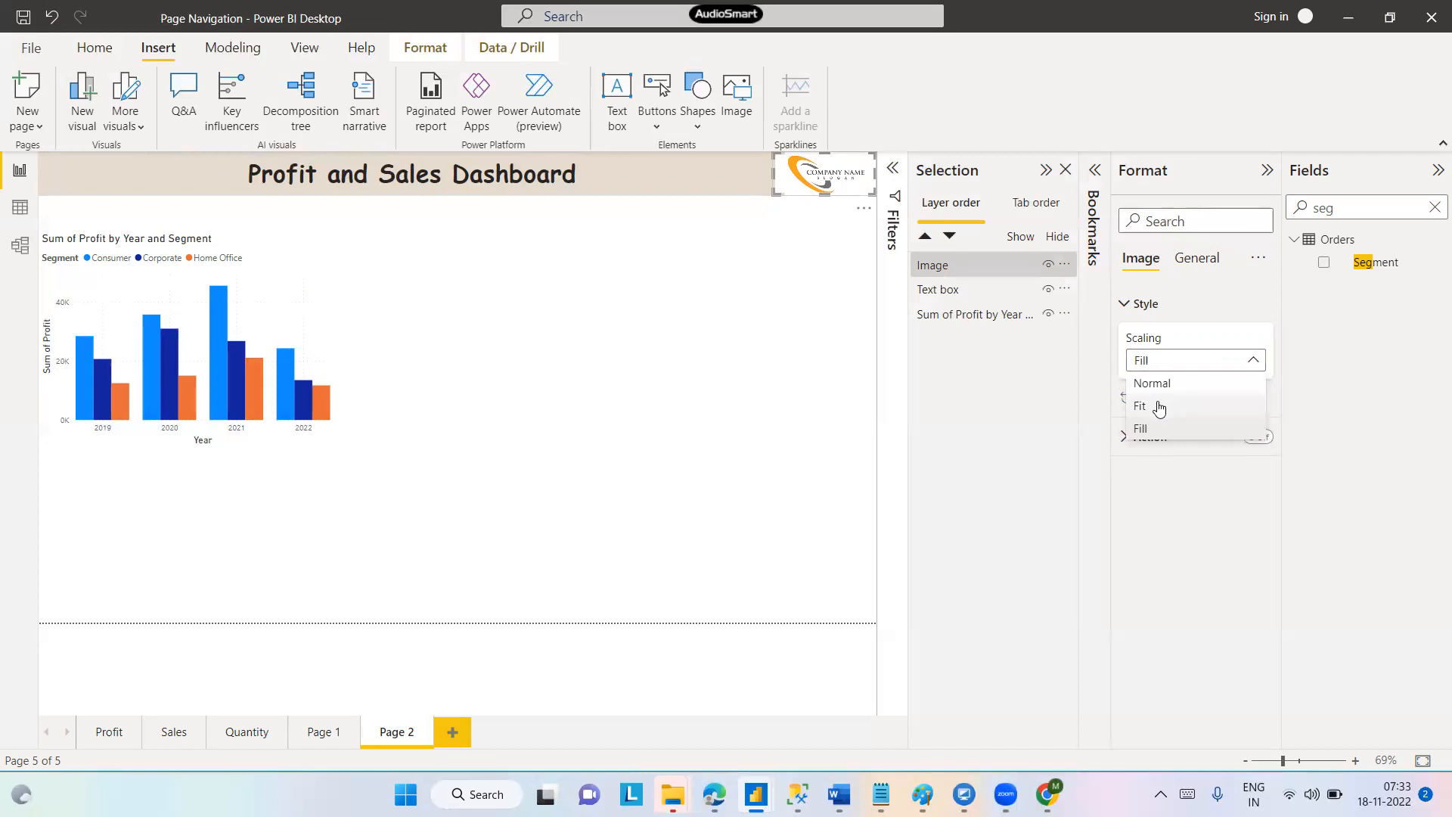
left_click(1155, 406)
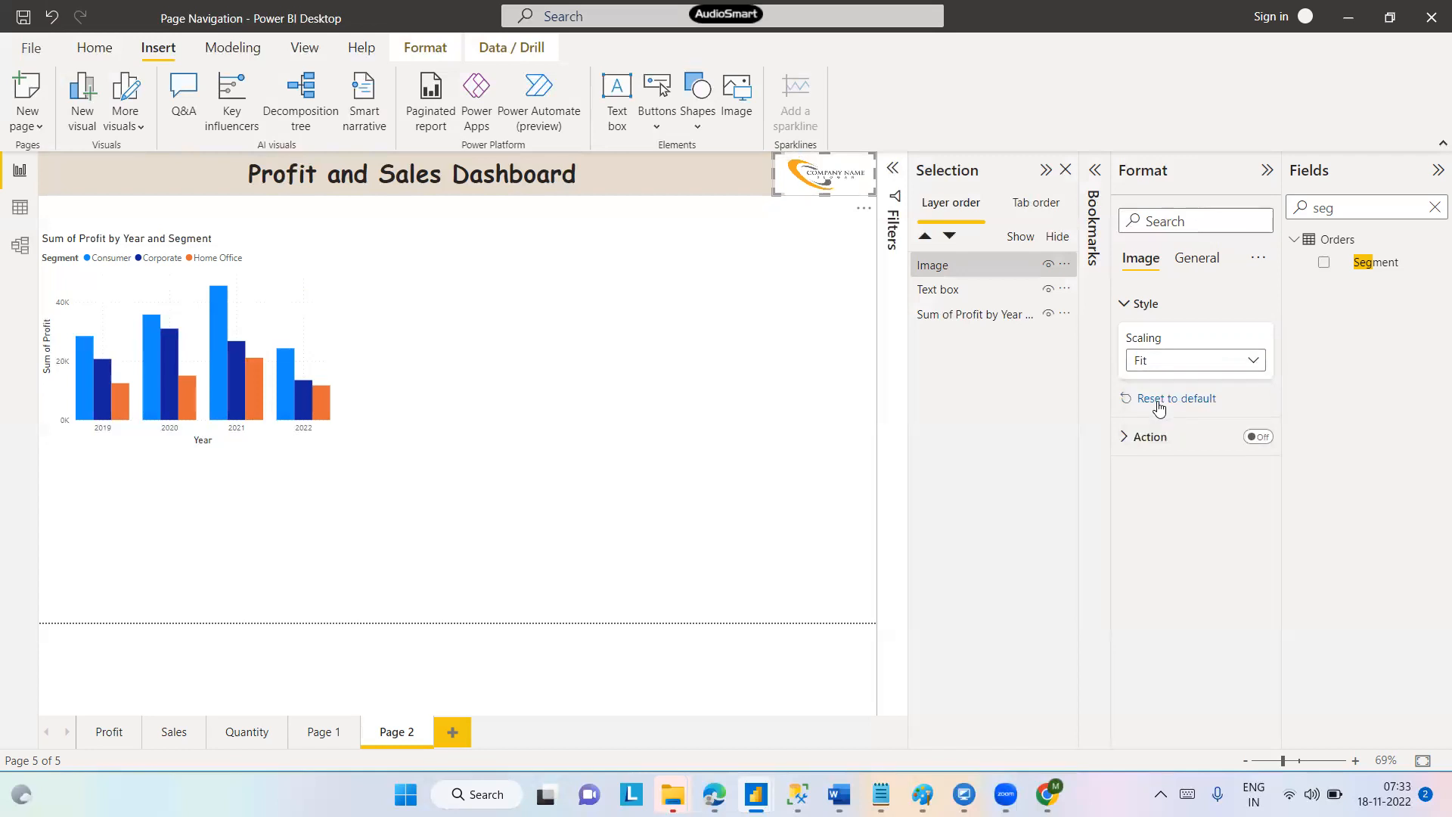
left_click(566, 282)
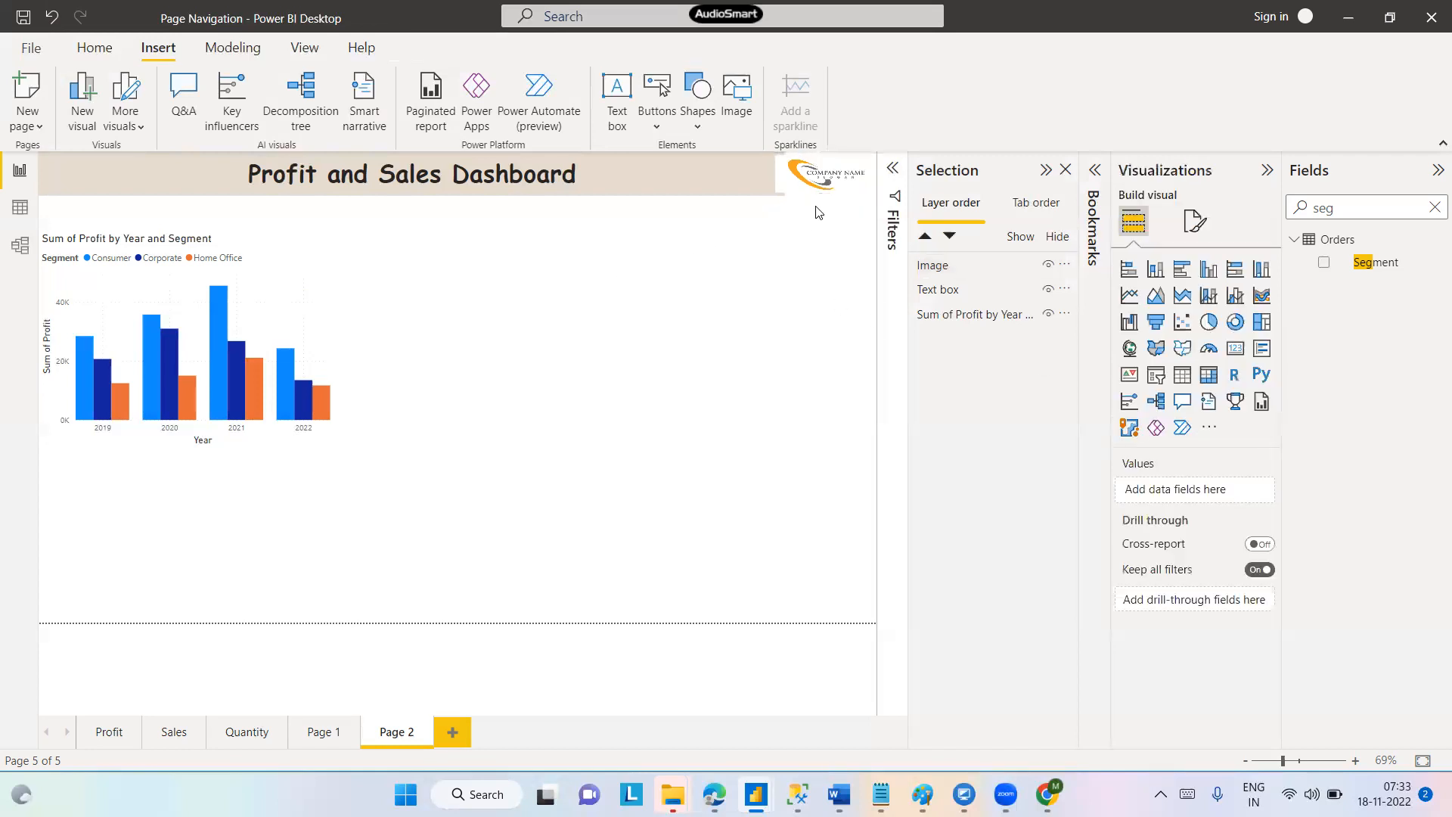
Narrow the title text box slightly from its right end and widen the logo image leftward to meet it
left_click(801, 185)
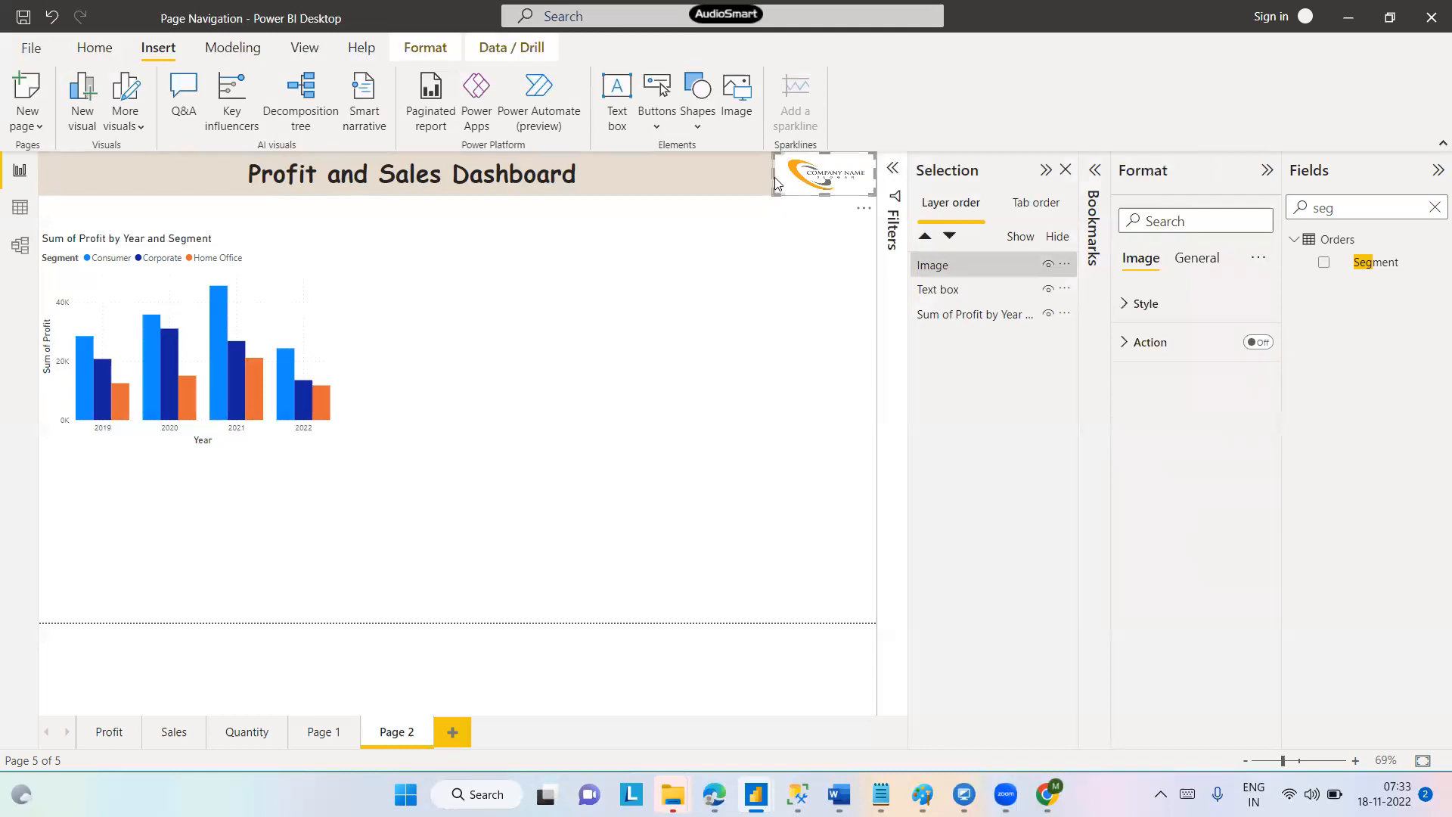
left_click(733, 180)
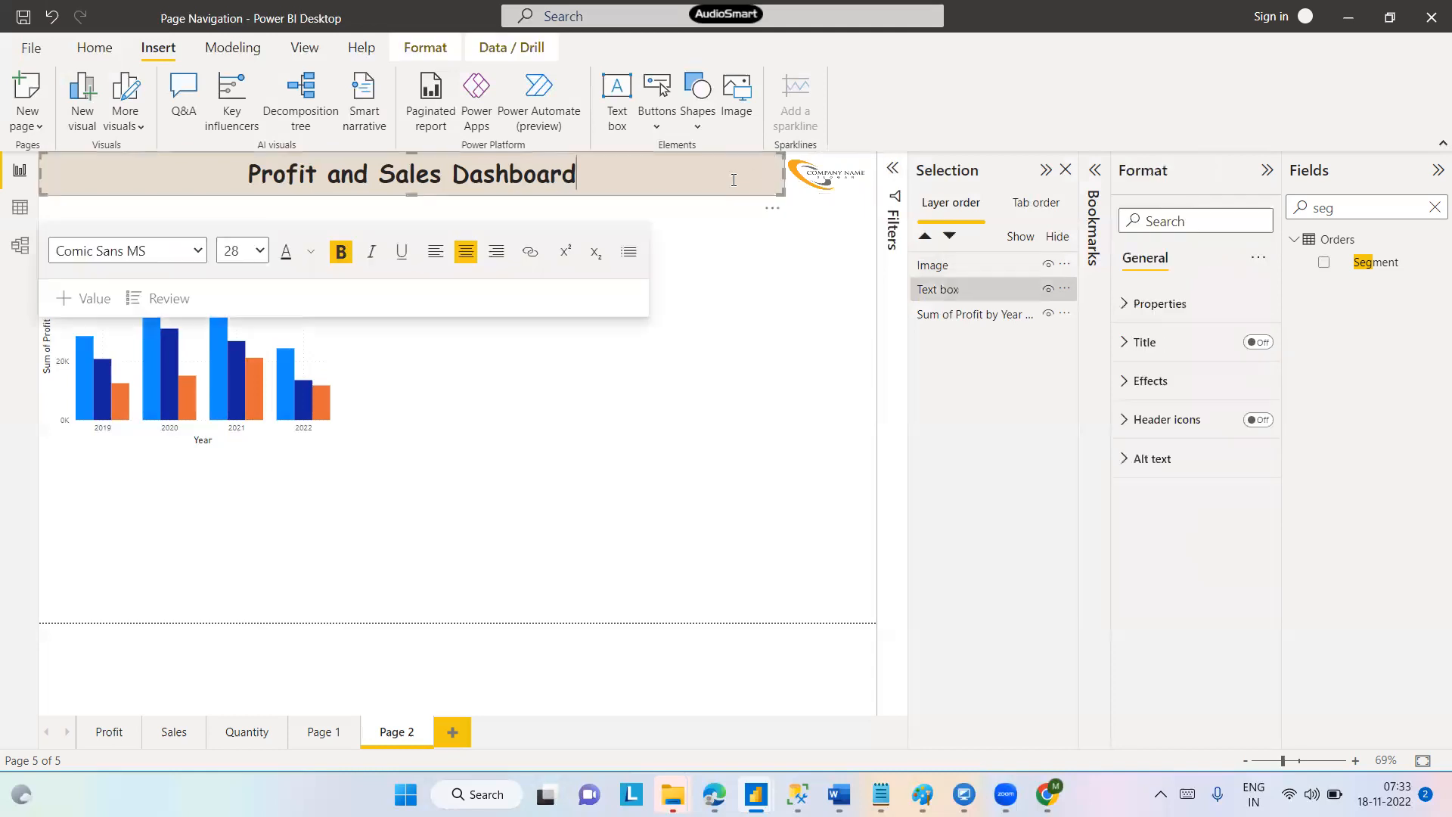
left_click_drag(783, 174, 765, 178)
left_click(784, 185)
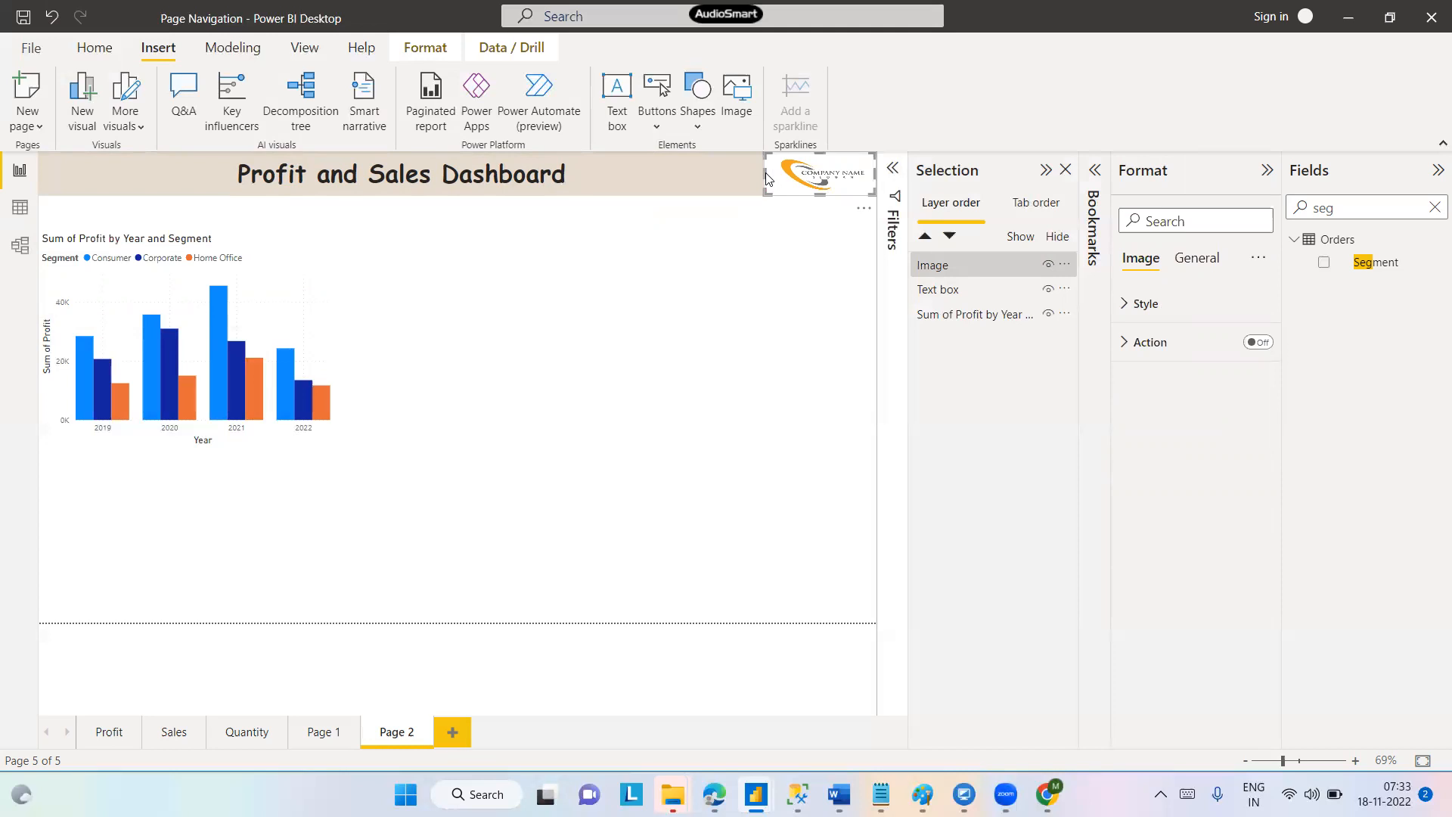
Change the profit by year and segment column chart to a line chart
left_click(277, 286)
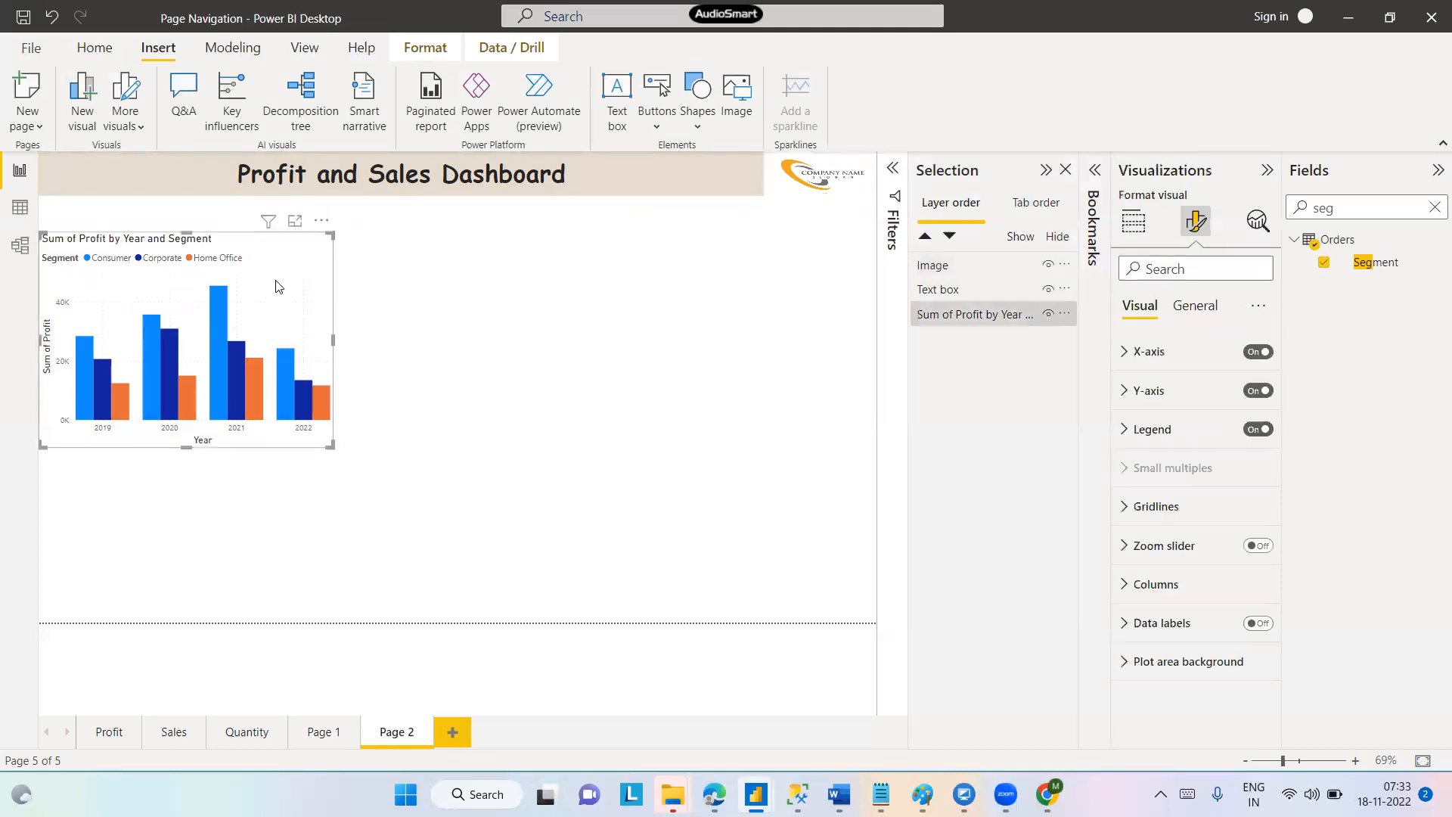
left_click(1135, 221)
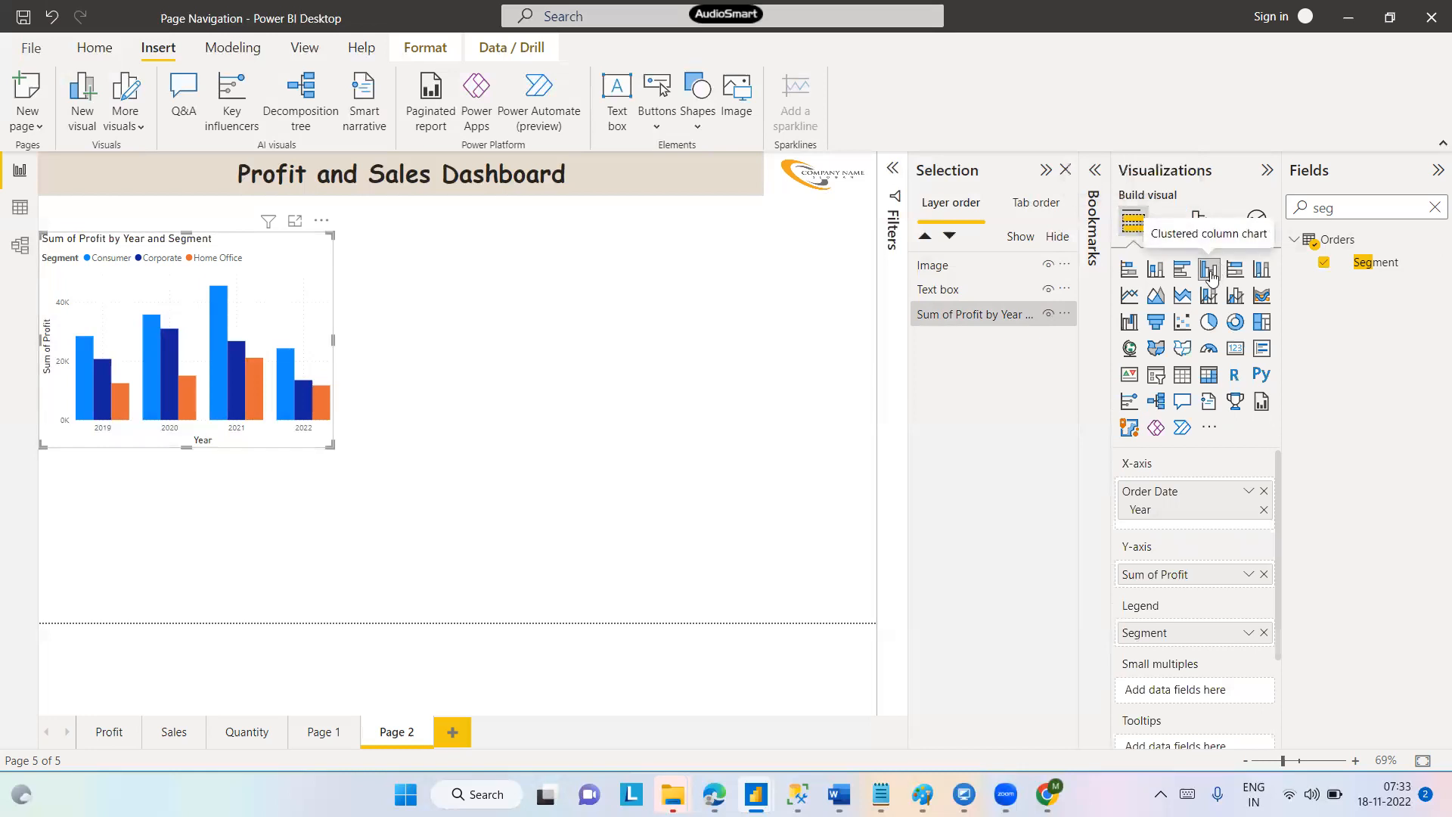
left_click(1129, 296)
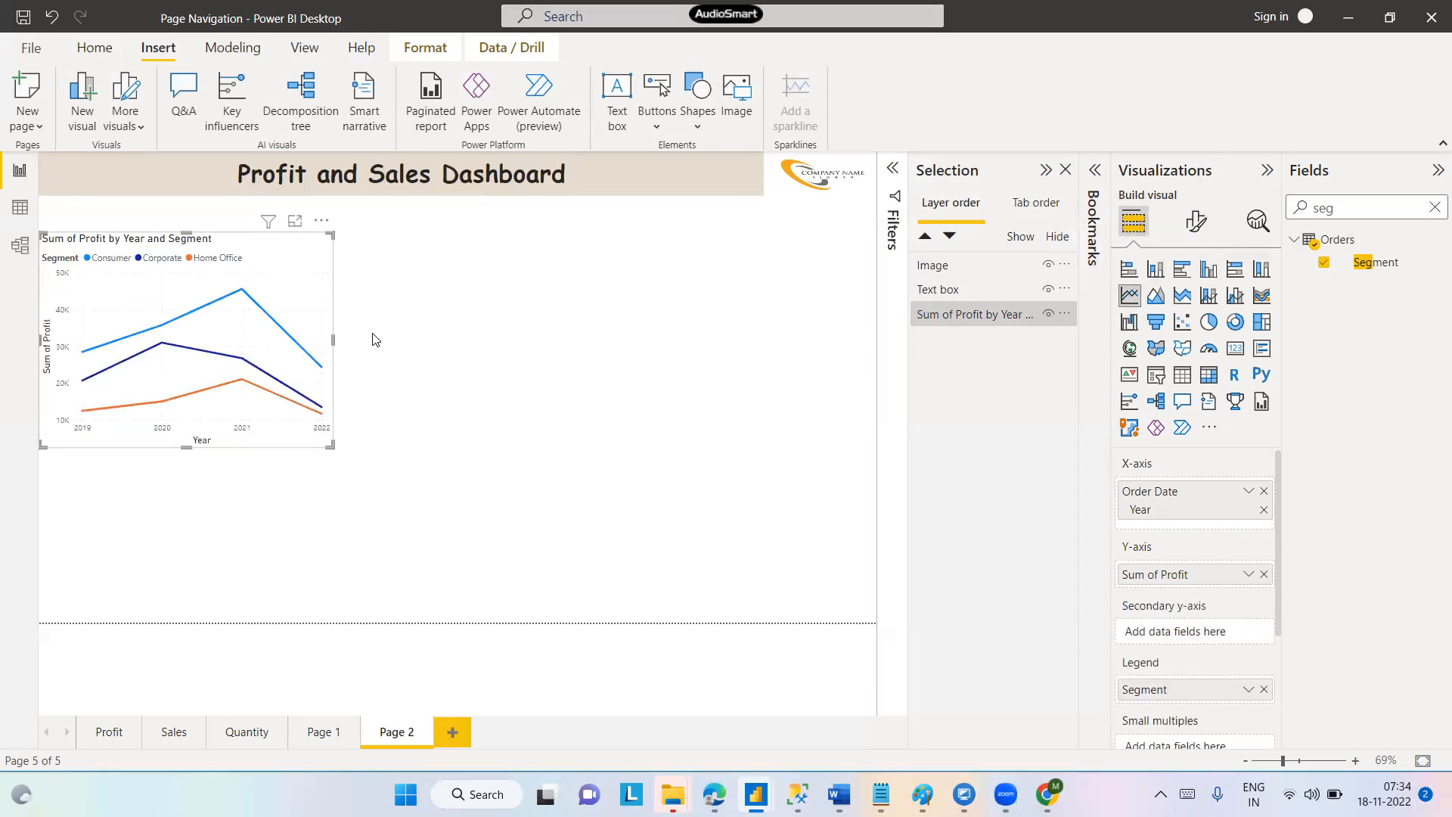
Widen the profit line chart slightly and move it a little further down from the title
left_click_drag(373, 339, 380, 339)
mouse_move(264, 251)
left_mouse_down()
mouse_move(263, 271)
mouse_move(258, 220)
mouse_move(257, 265)
left_mouse_up()
left_click(680, 362)
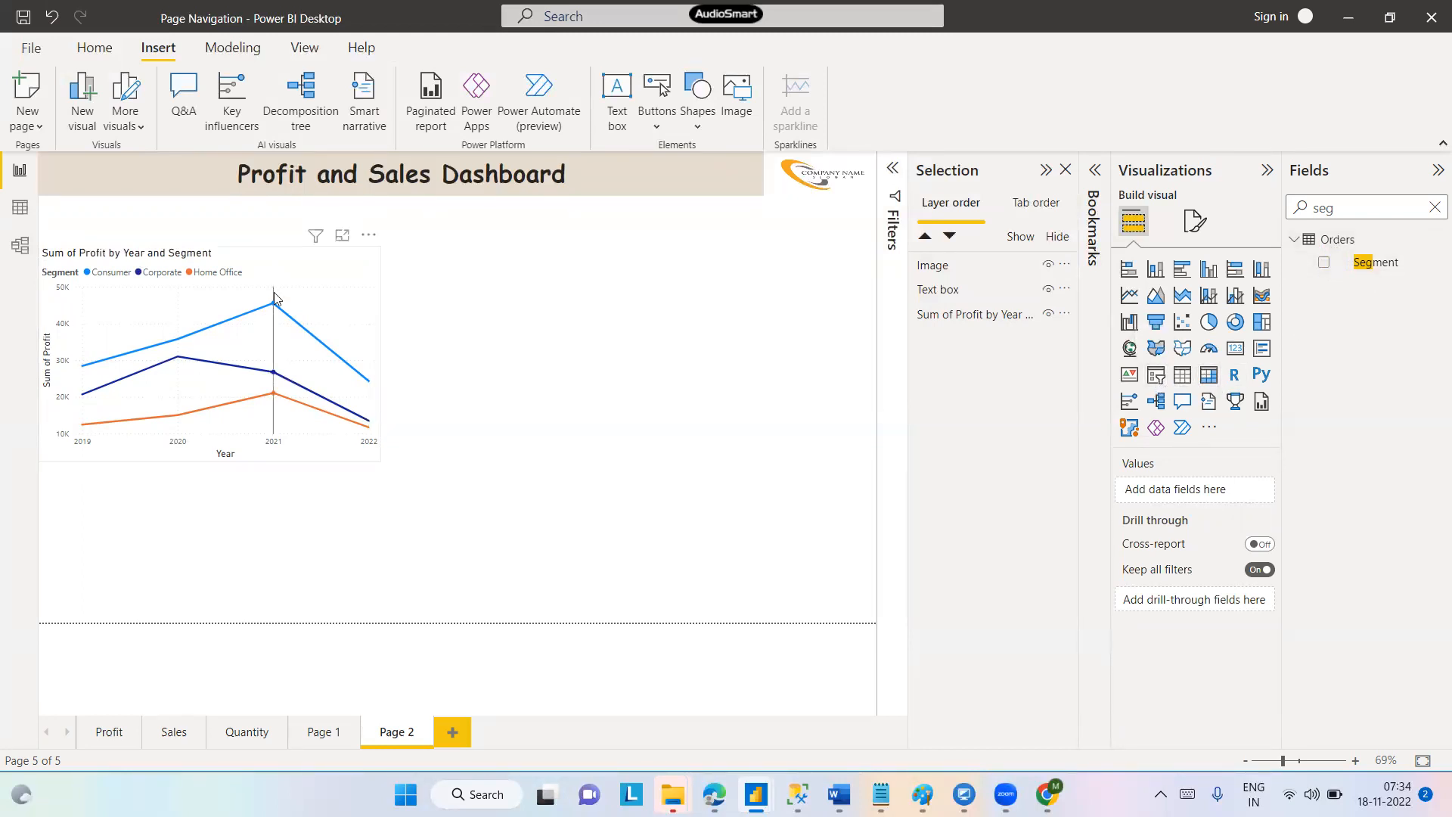
Rename the line chart's Sum of Profit Y-axis field to "Profit" for this visual
left_click(323, 277)
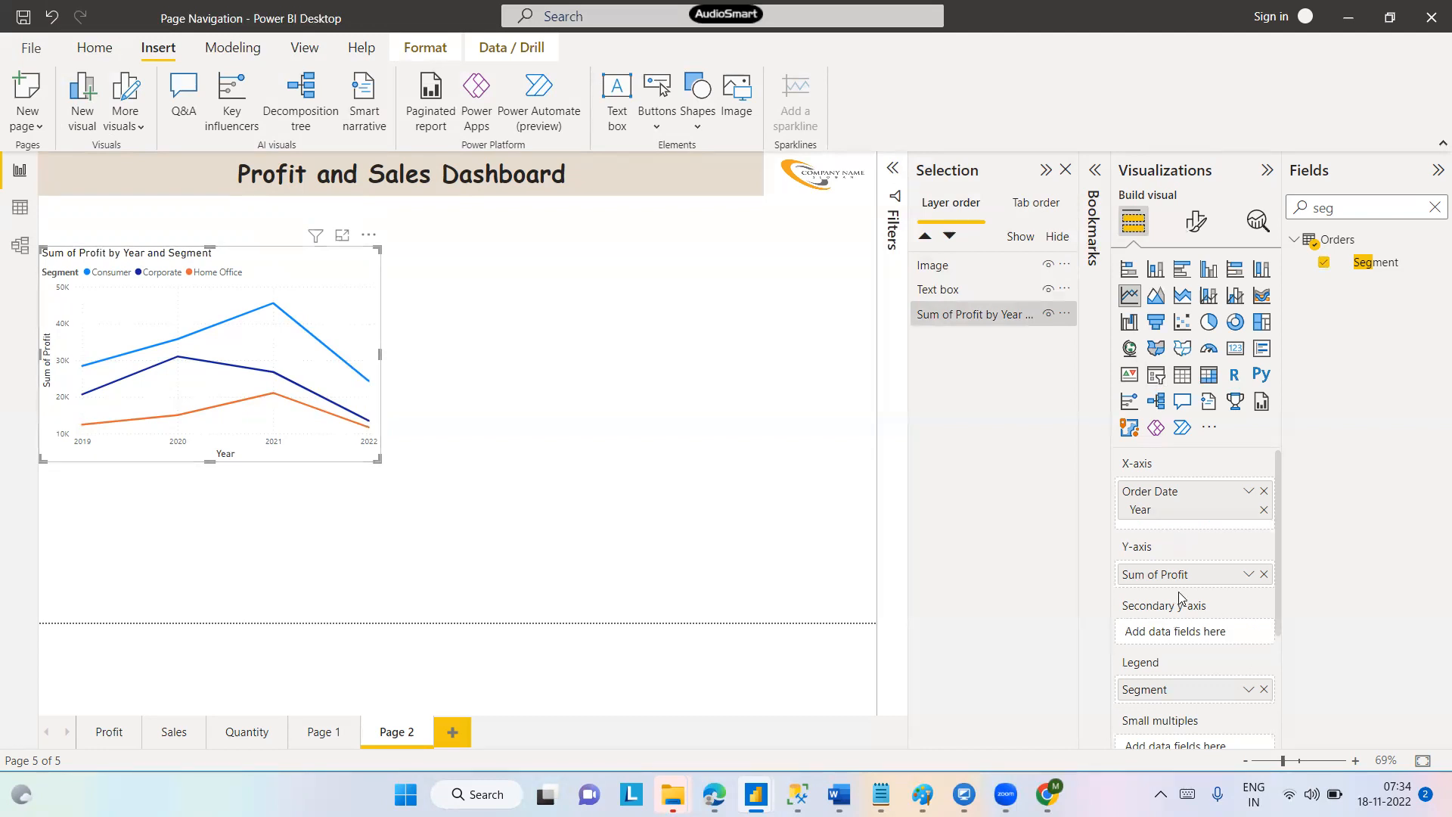
left_click(1249, 575)
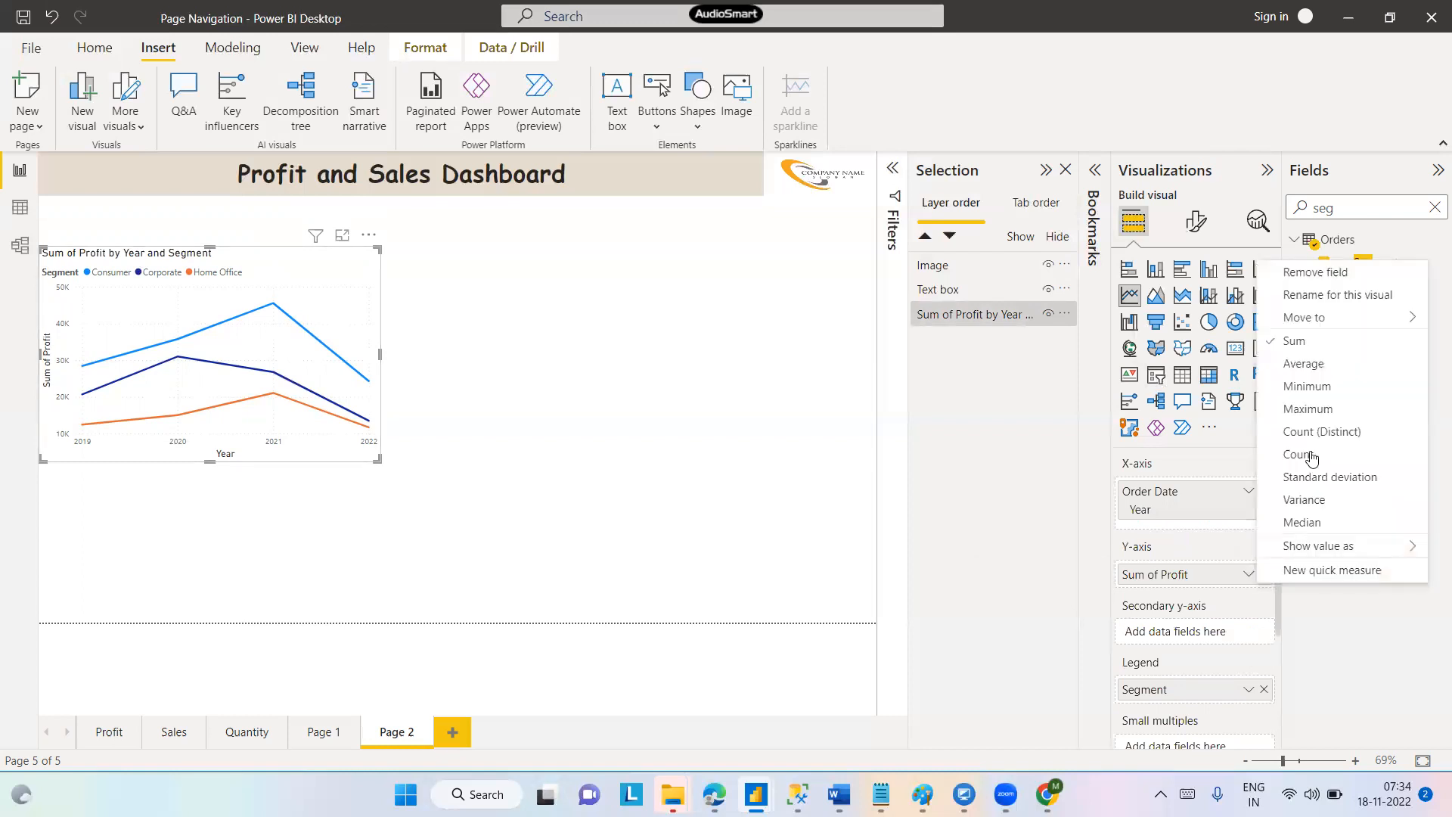
left_click(1316, 300)
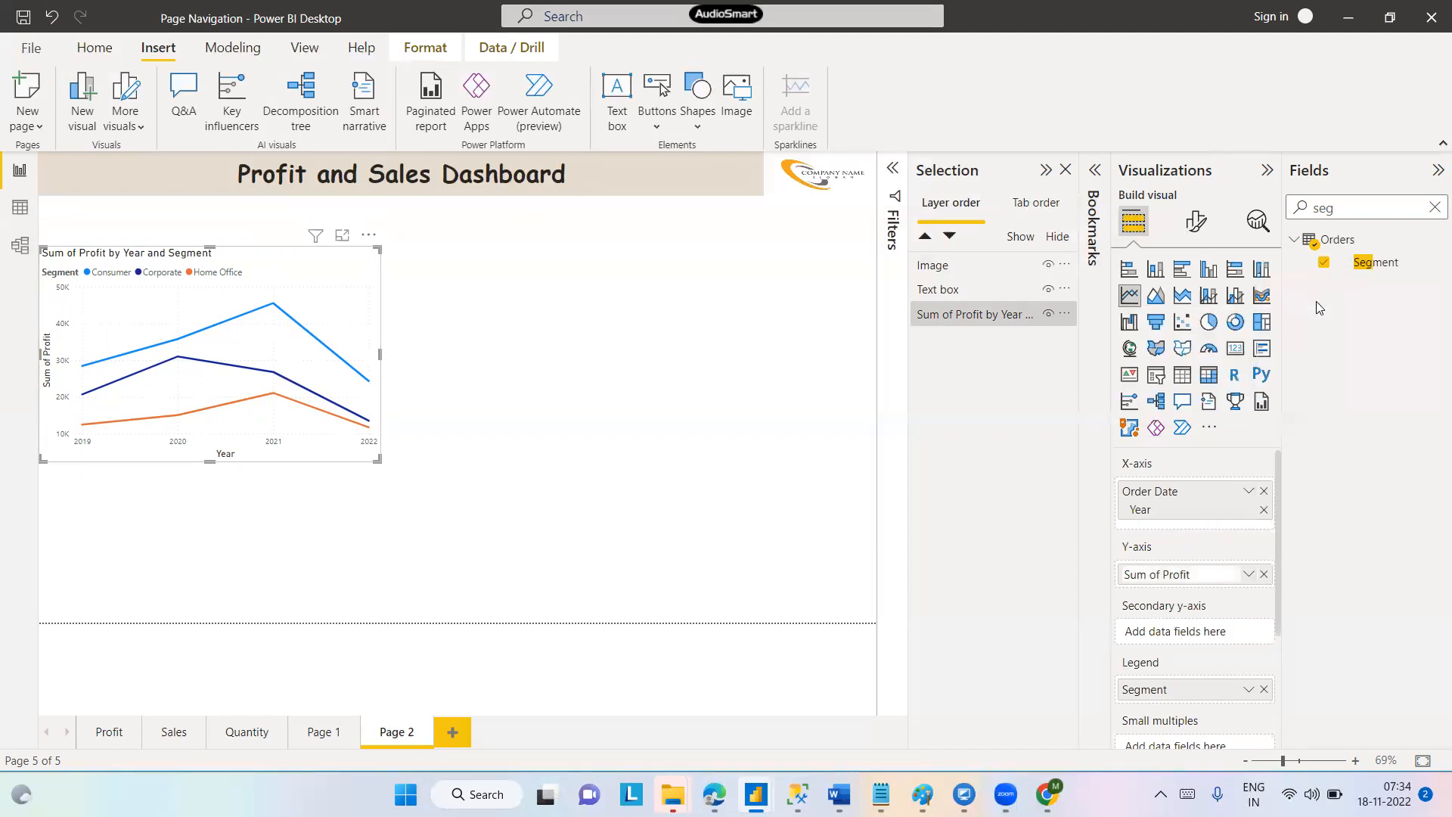
key("Right")
key("Left")
key("BackSpace")
key("BackSpace")
key("BackSpace")
key("BackSpace")
key("BackSpace")
key("BackSpace")
key("BackSpace")
key("Return")
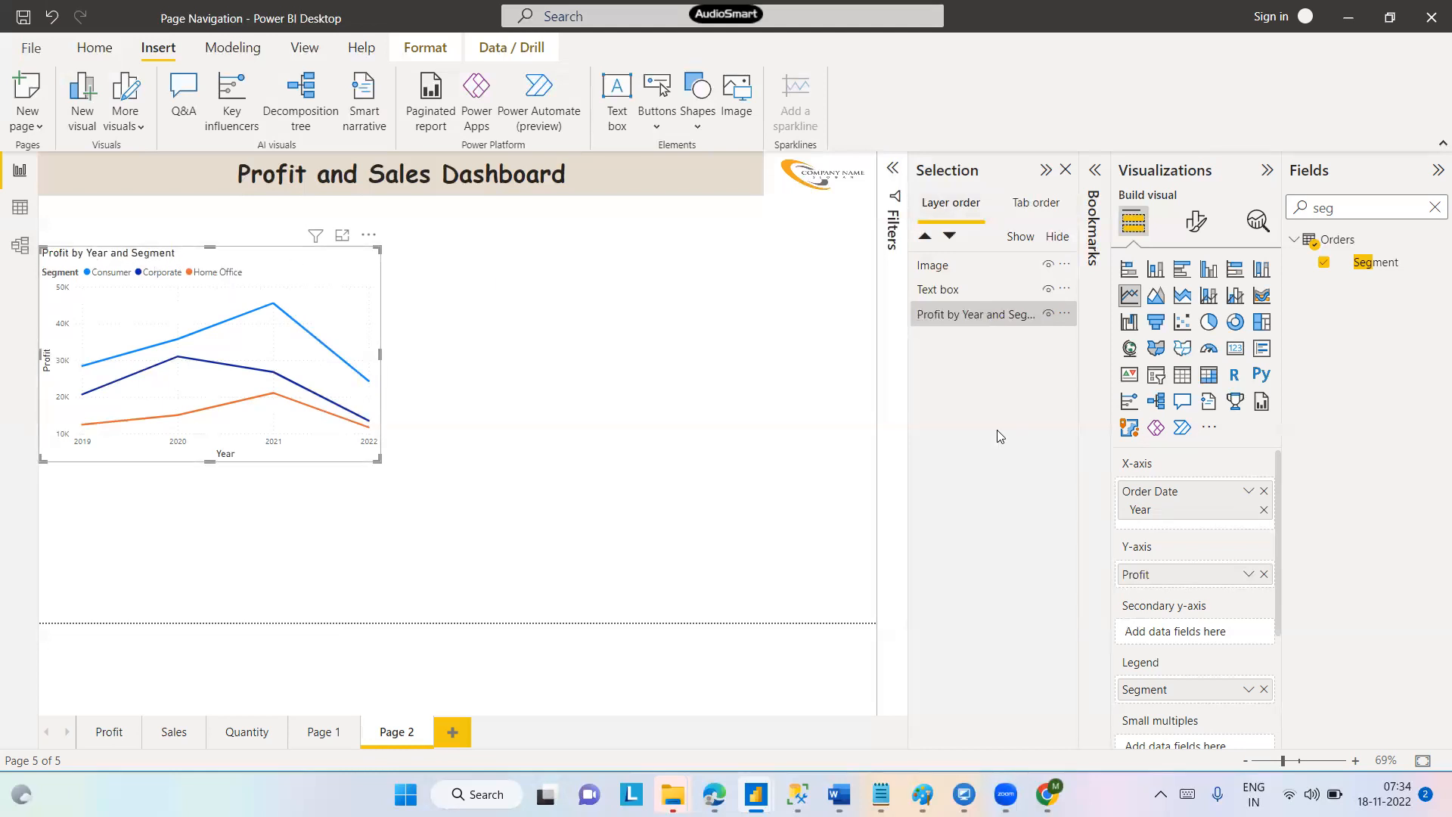
Widen the profit line chart to a little over half the page, reduce its height and move it closer to the title
left_click(1193, 226)
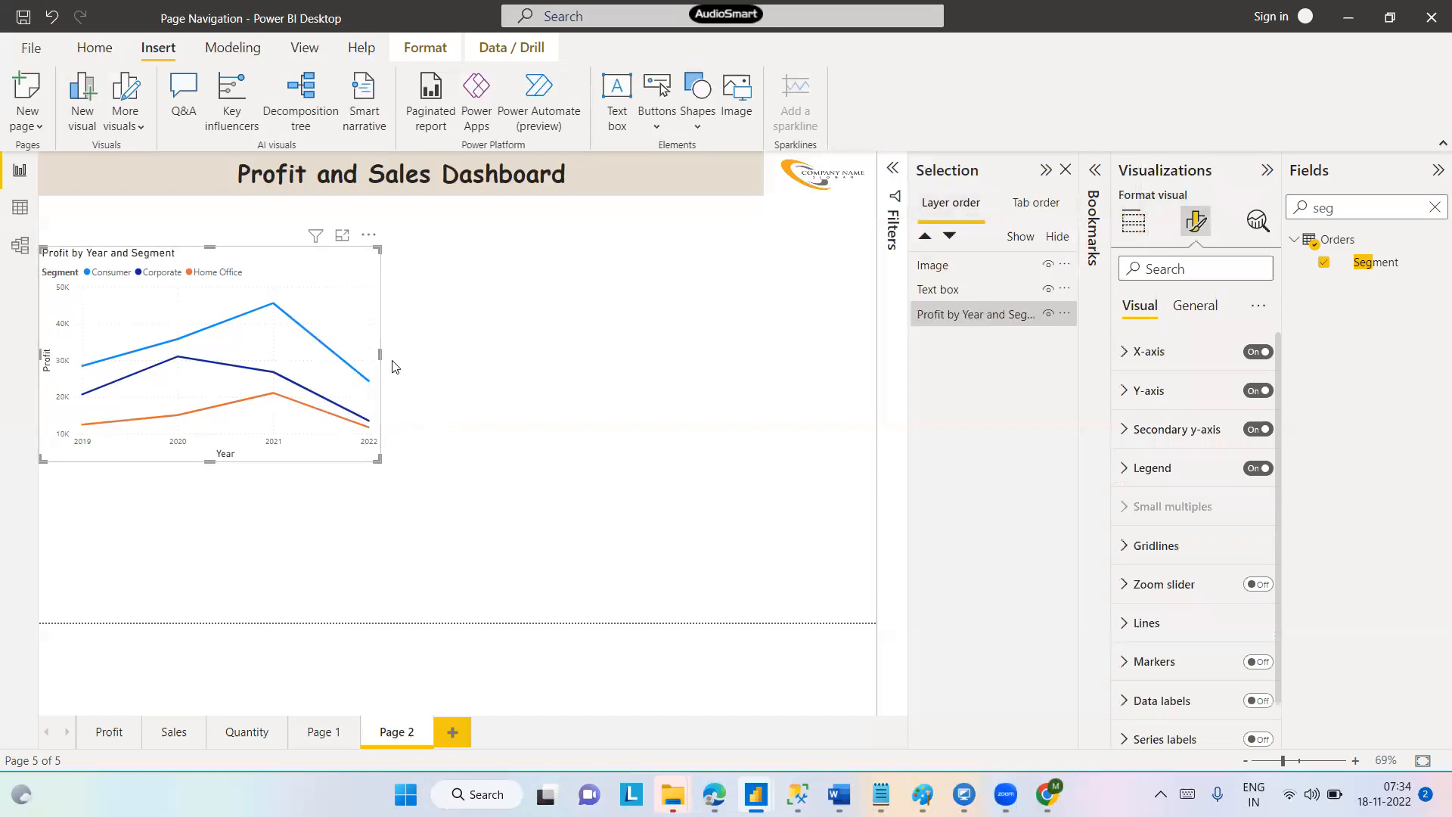
left_click_drag(381, 354, 482, 357)
left_click_drag(384, 264, 382, 236)
left_click_drag(260, 437, 260, 405)
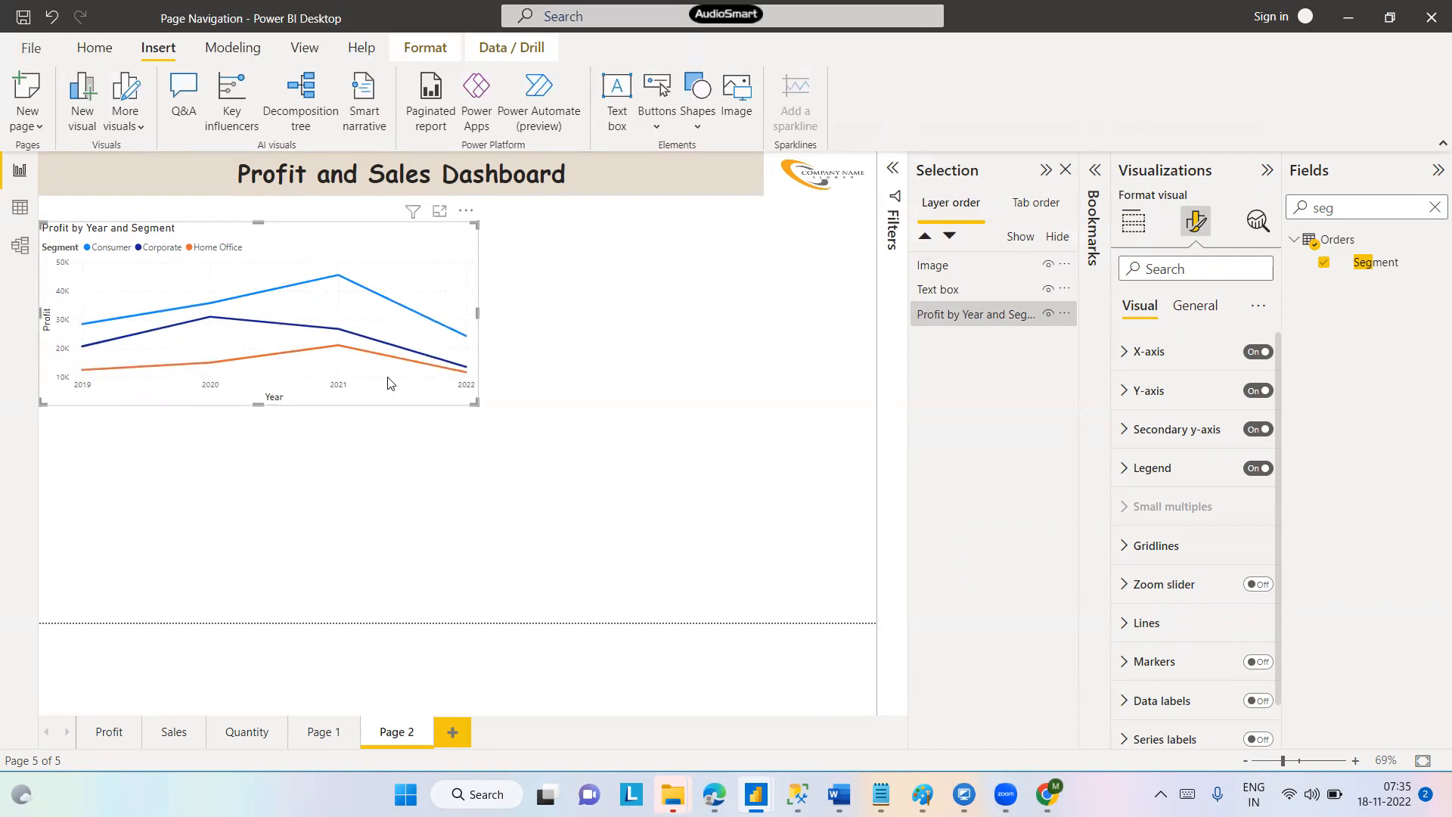
left_click_drag(478, 313, 509, 317)
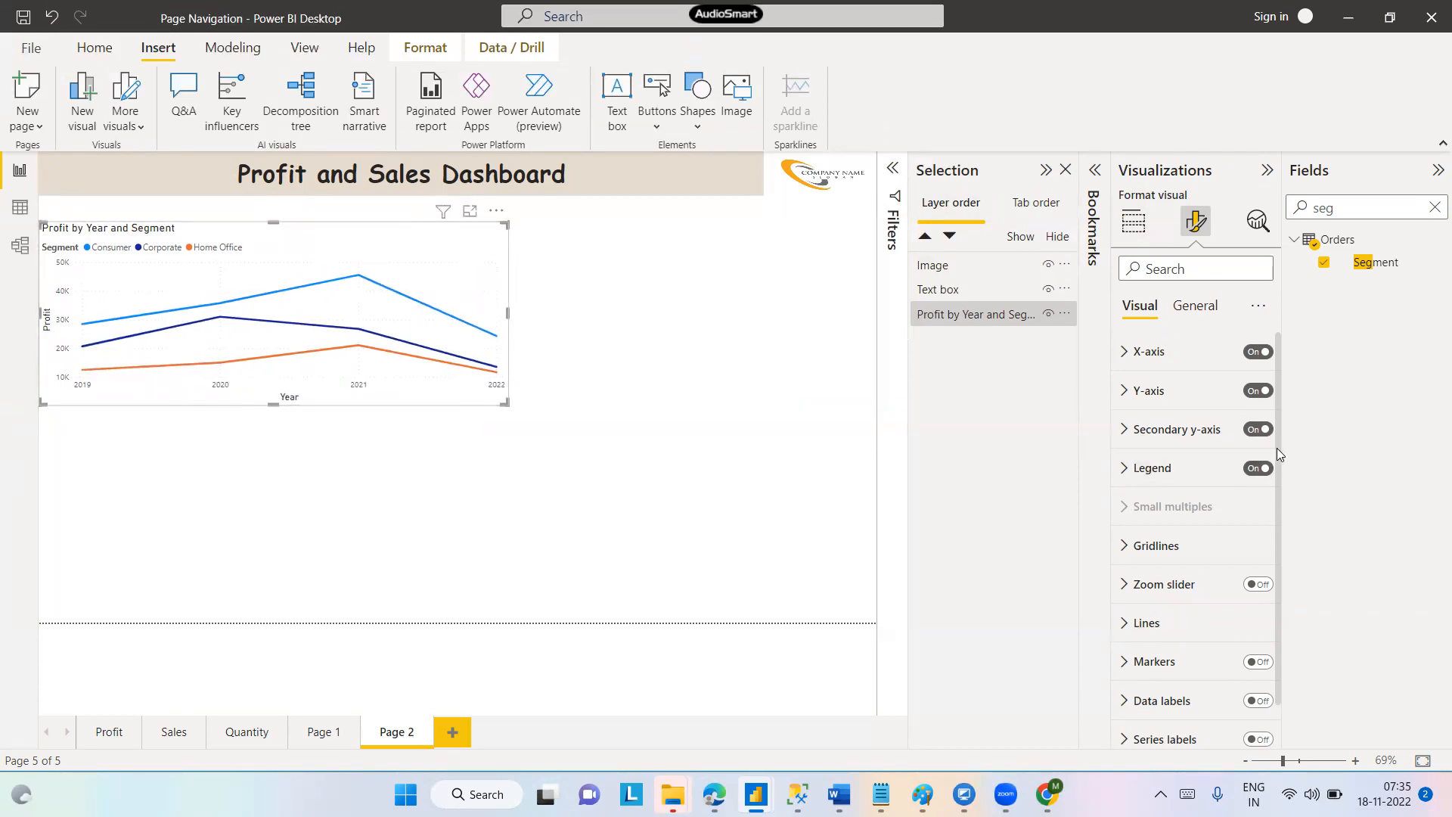
Turn on data labels for the profit line chart and review their series and position options
left_click_drag(1277, 457, 1277, 569)
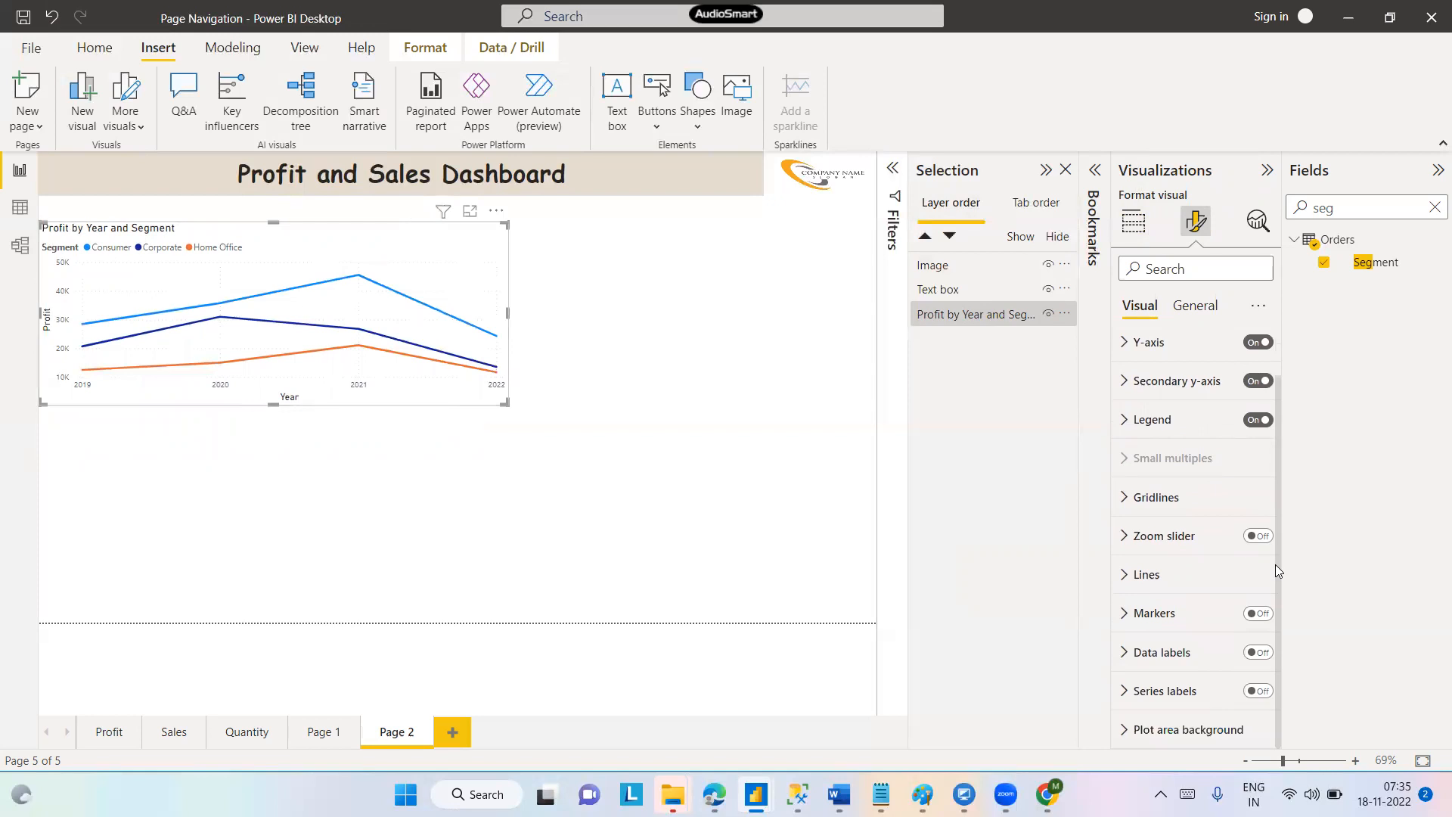
left_click(1266, 656)
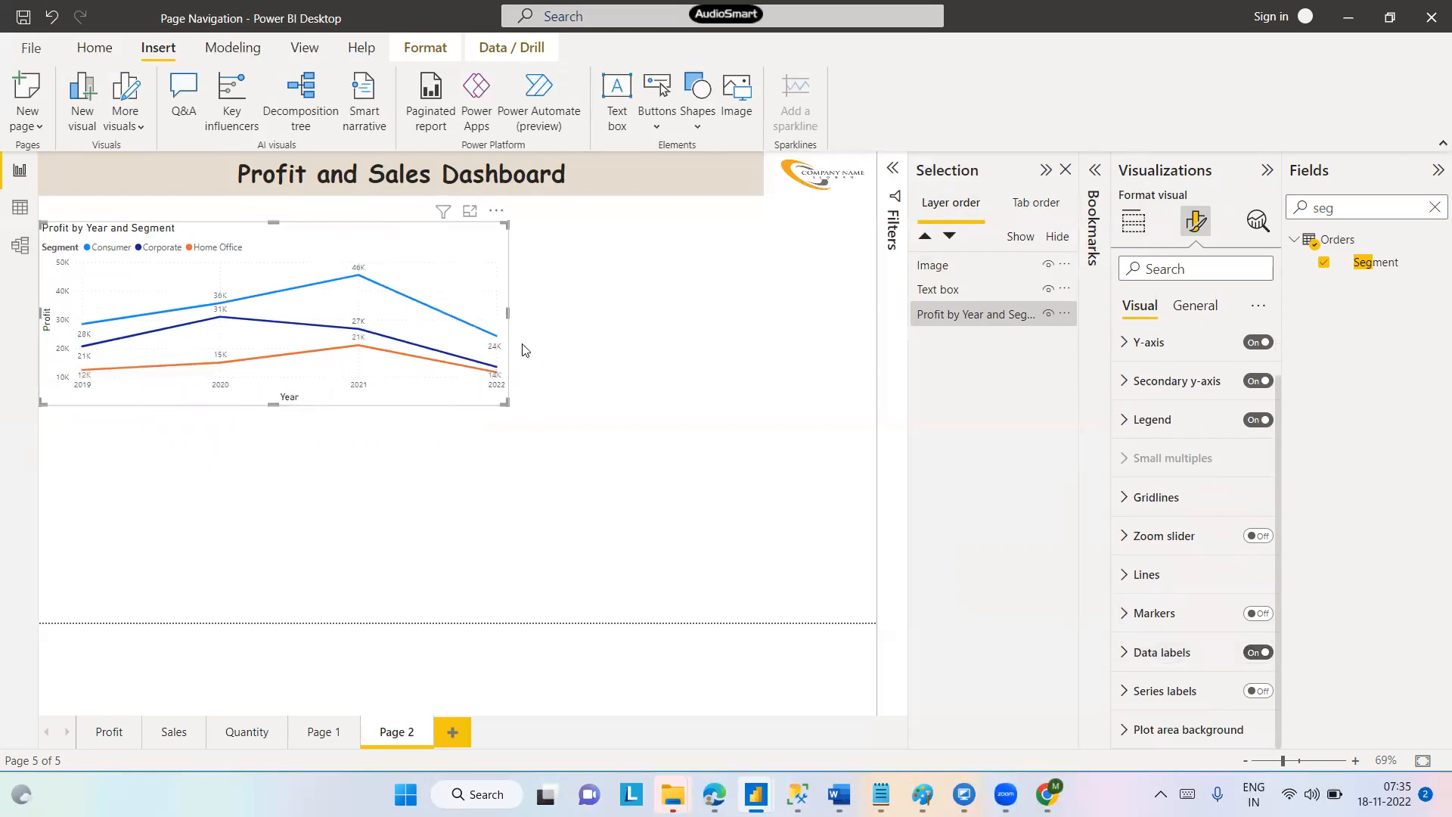
left_click(1125, 655)
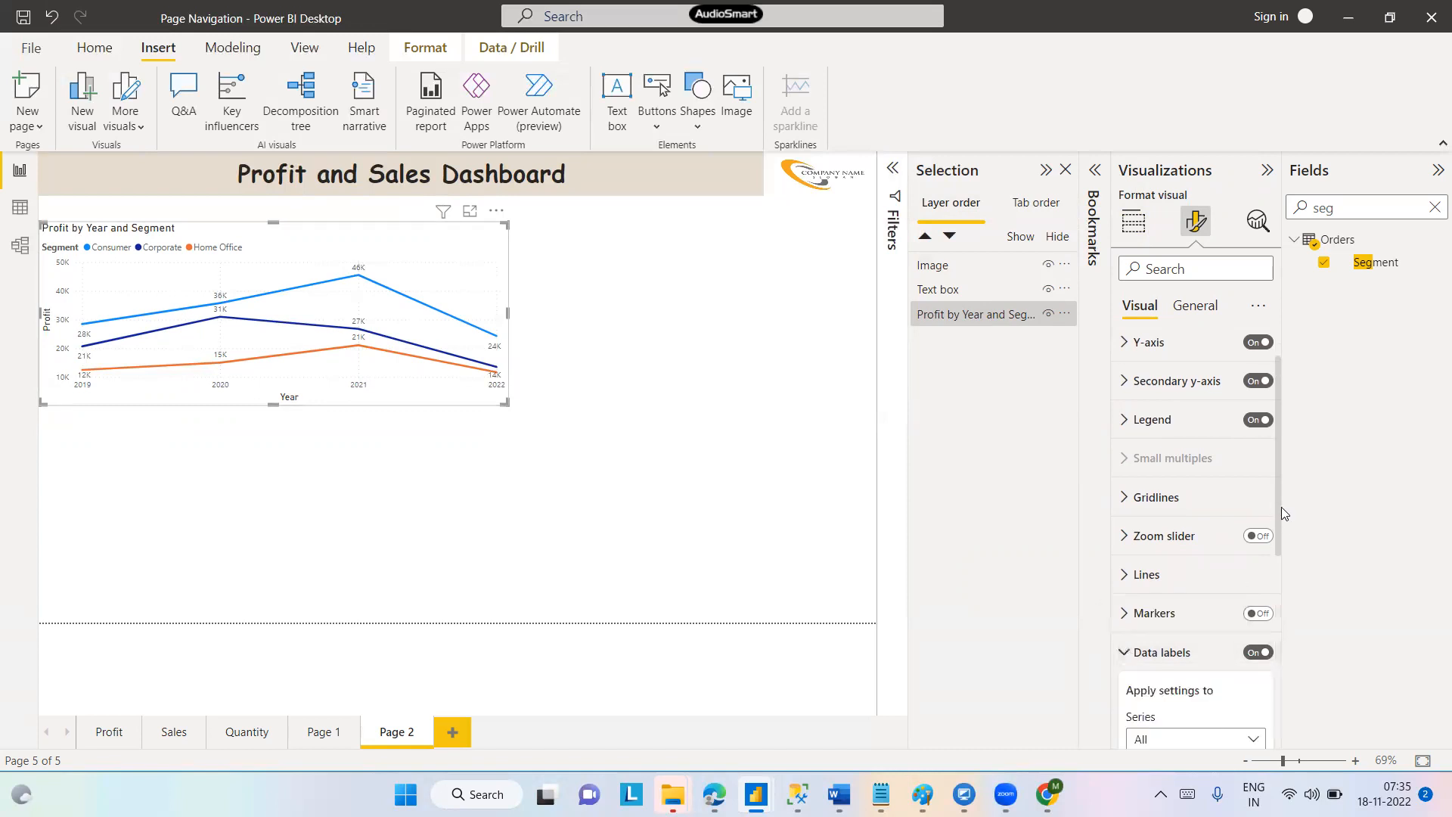
left_click_drag(1279, 507, 1290, 639)
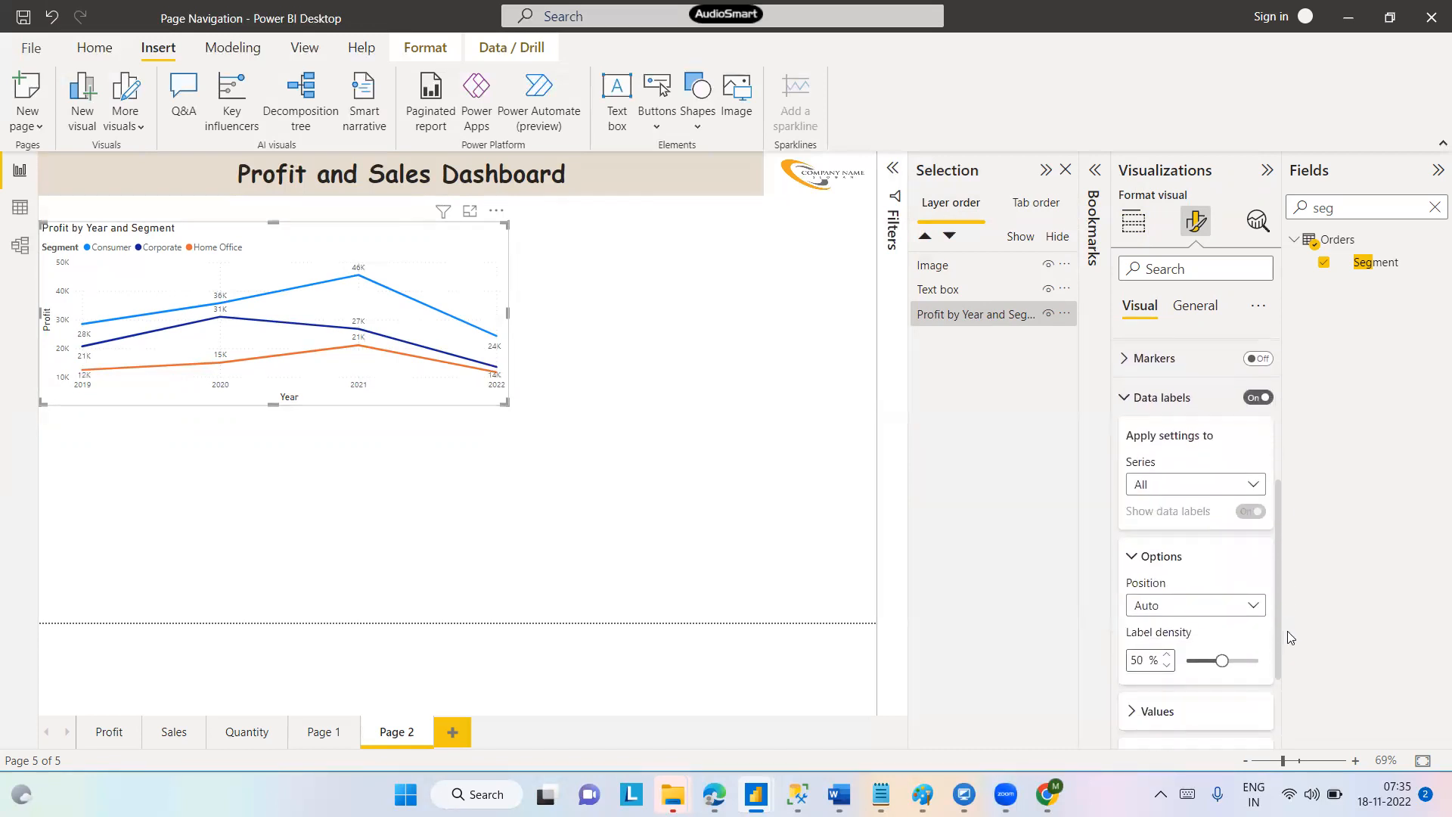
left_click(1257, 487)
left_click(1257, 486)
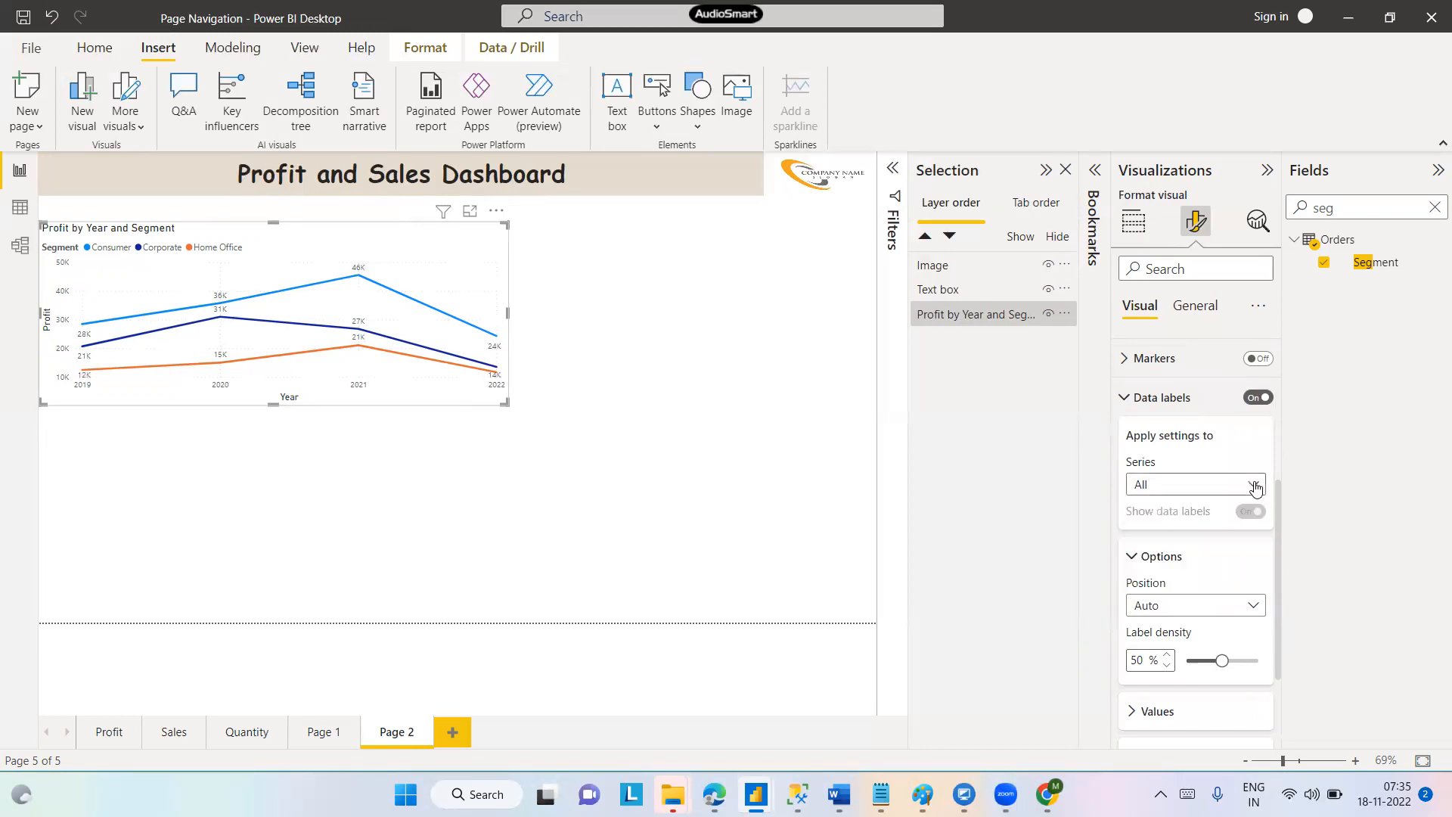
left_click(1254, 605)
left_click(1256, 608)
Set the font size of the line chart's data label values to 11
left_click_drag(1277, 517, 1277, 590)
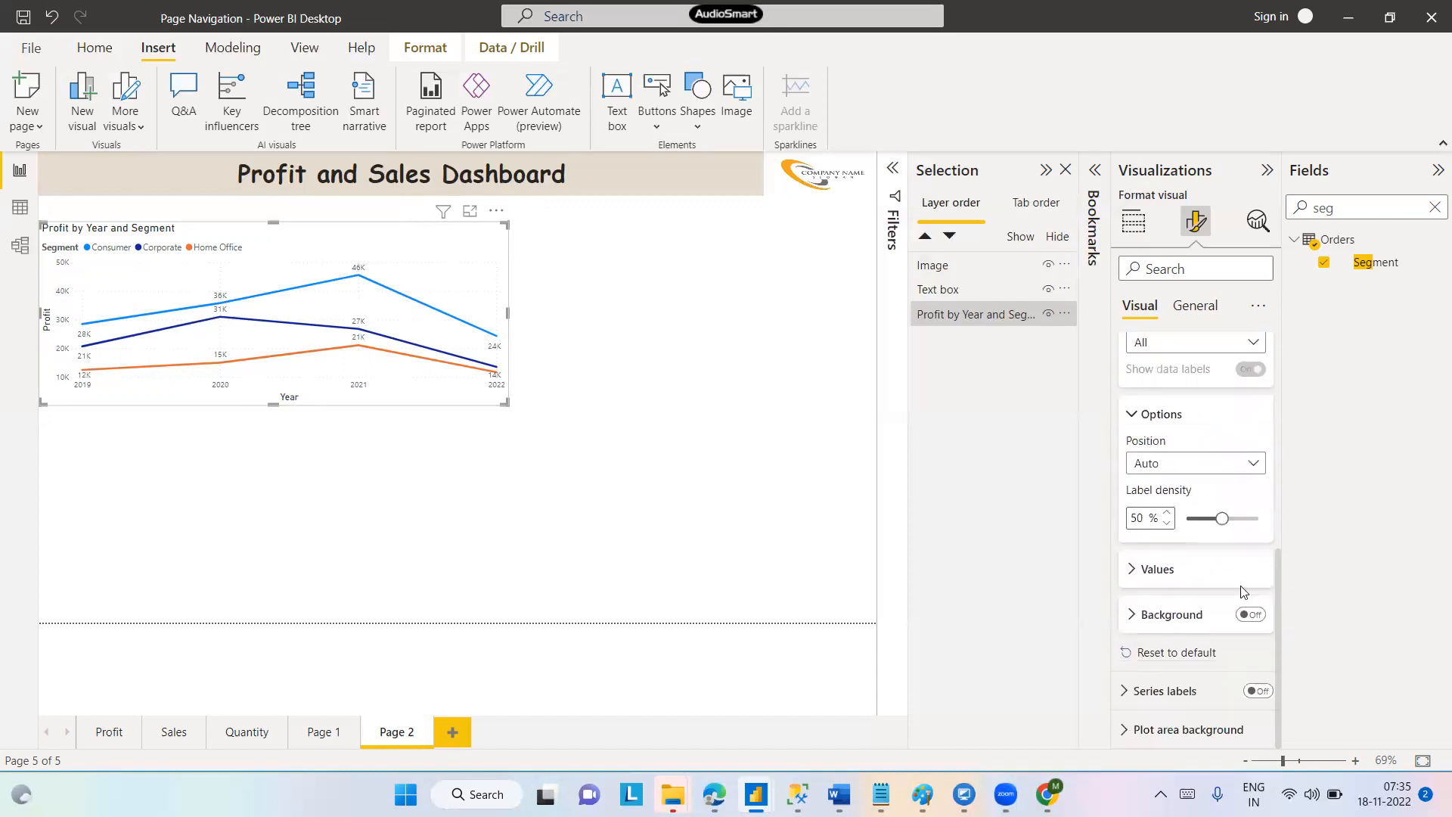
left_click(1137, 575)
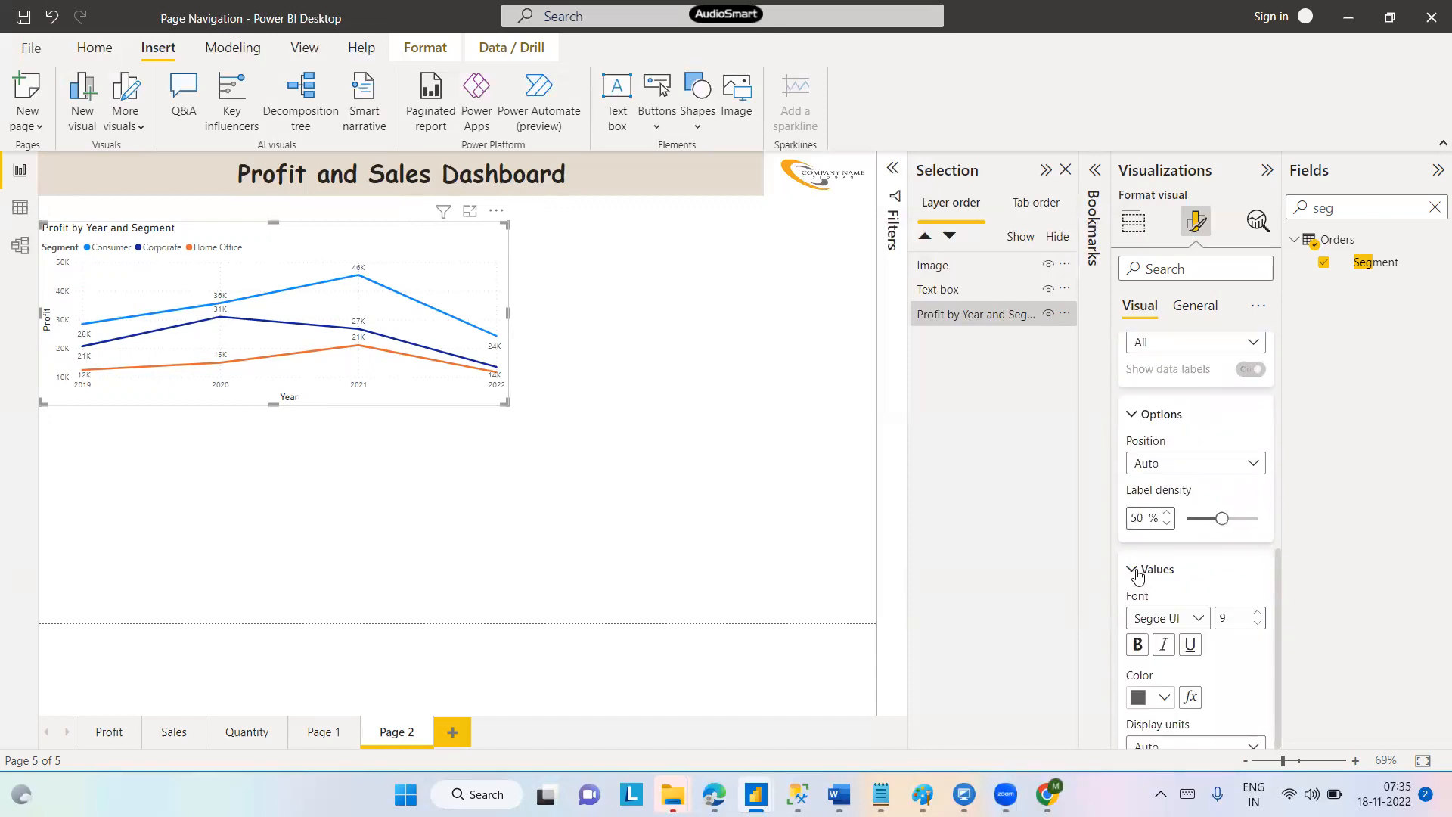
left_click(1257, 613)
left_click(1257, 613)
left_click(1258, 613)
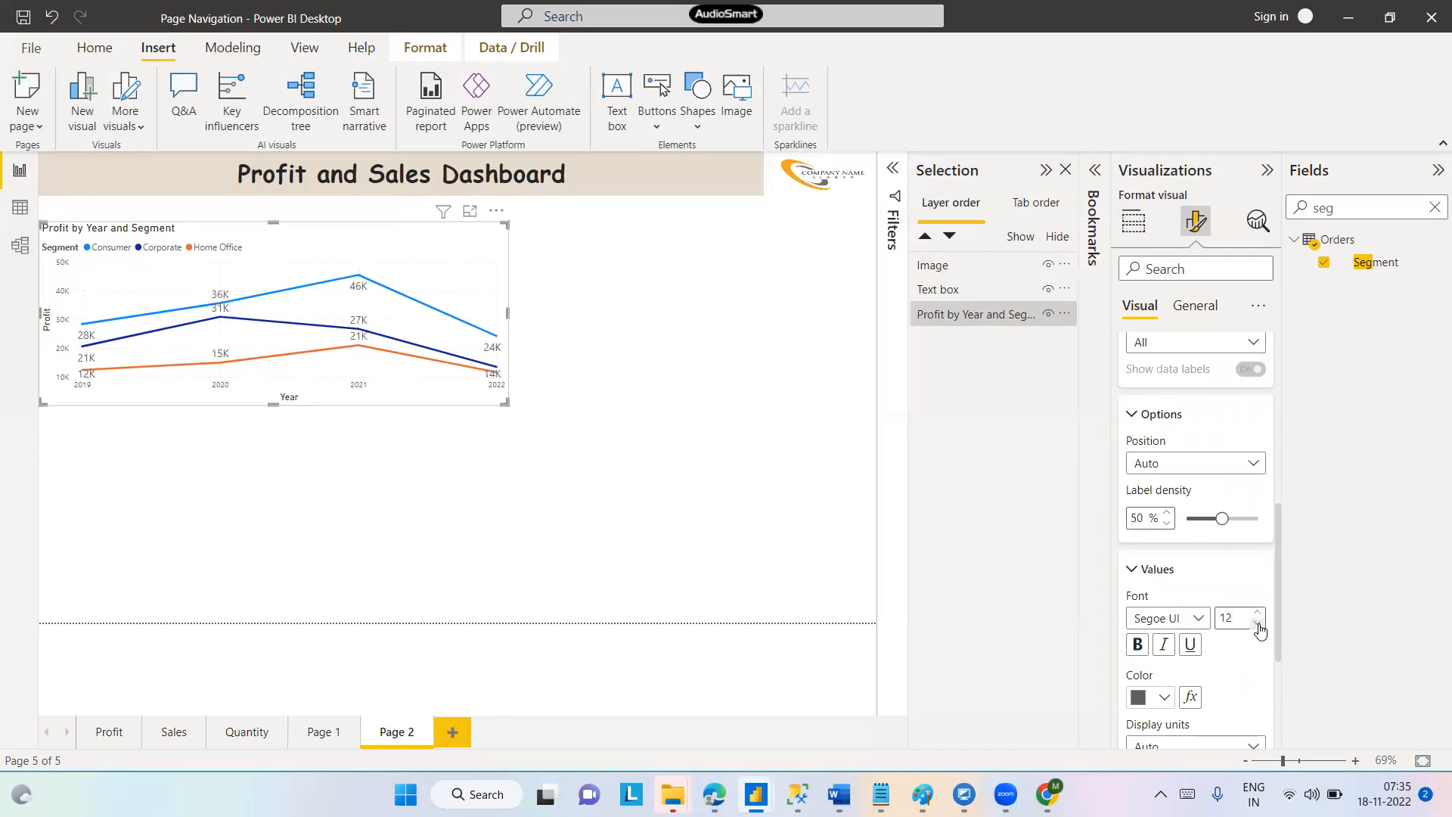
left_click_drag(1278, 588, 1278, 626)
left_click(1257, 524)
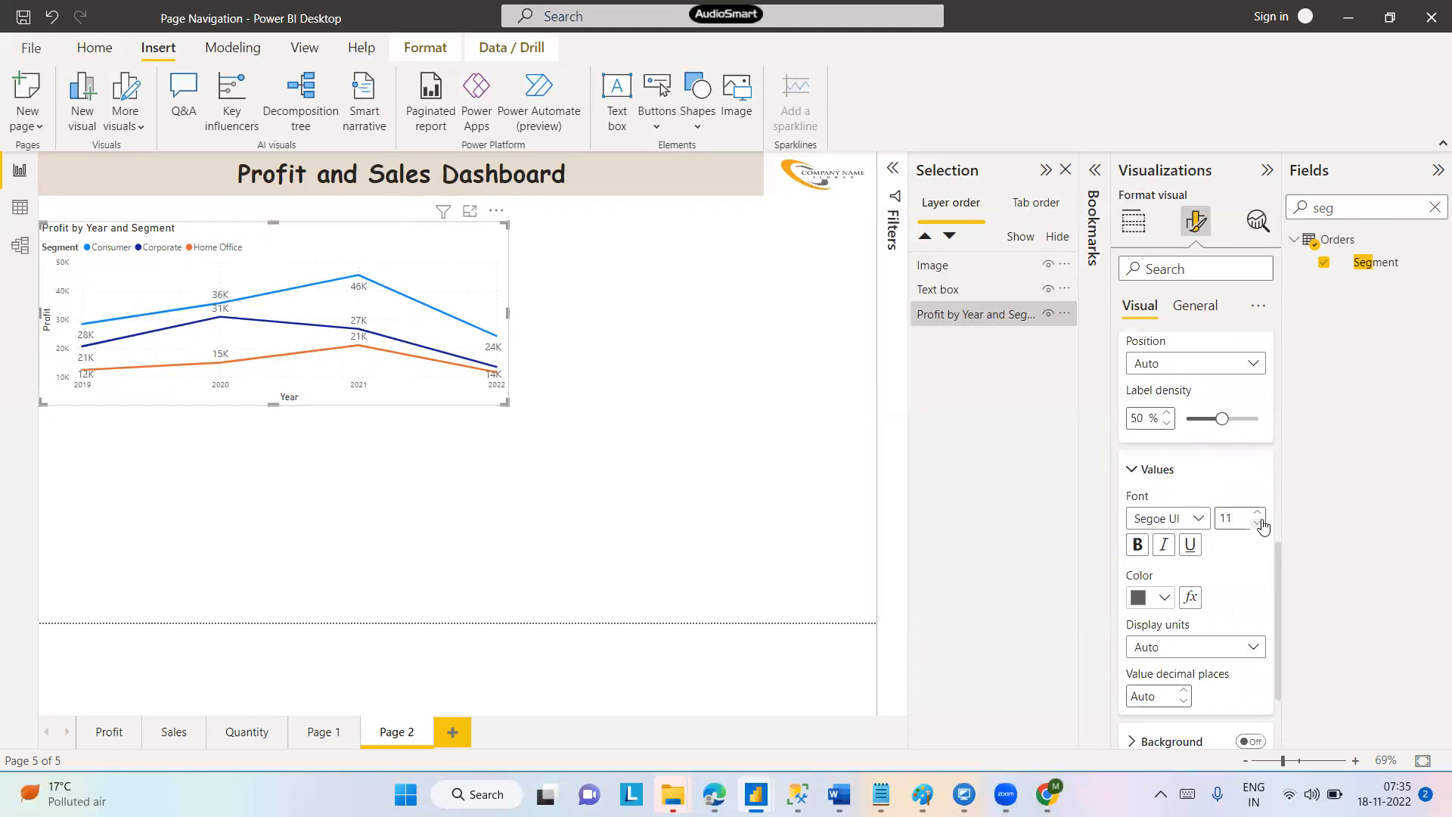
Try Thousands as the data labels' display units, and settle on None to show full values
left_click(1252, 649)
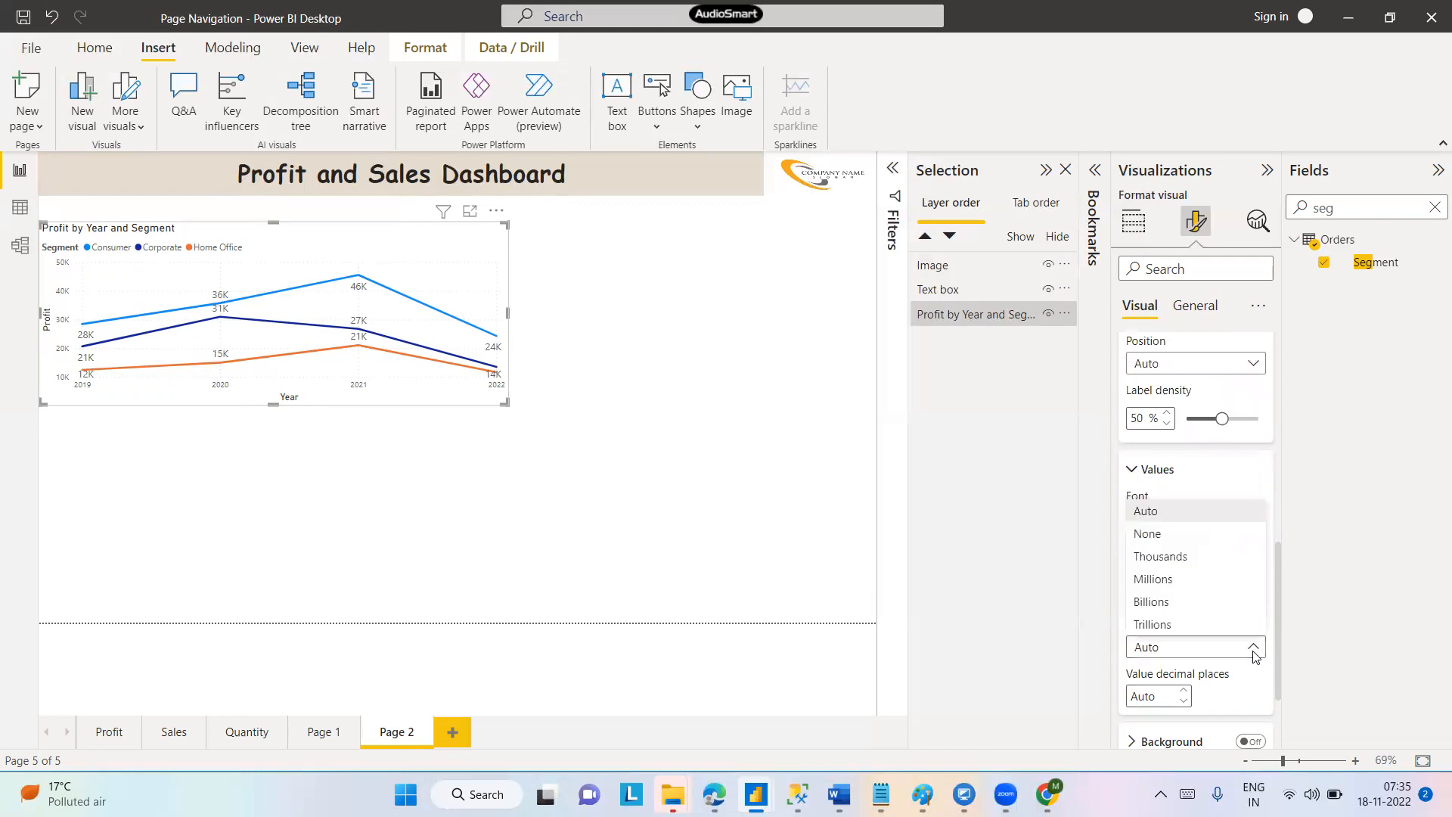
left_click(1165, 557)
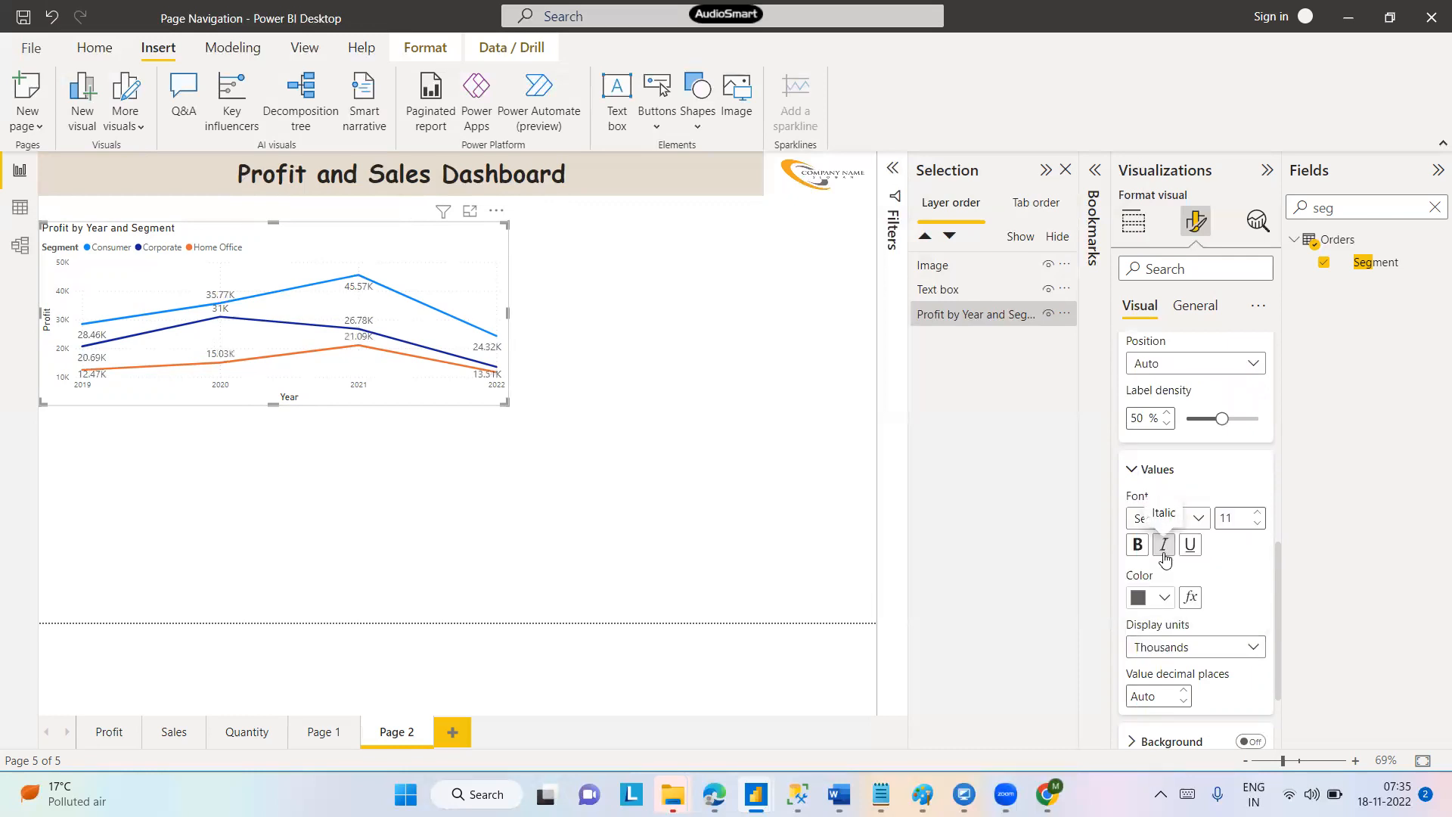
left_click(1259, 648)
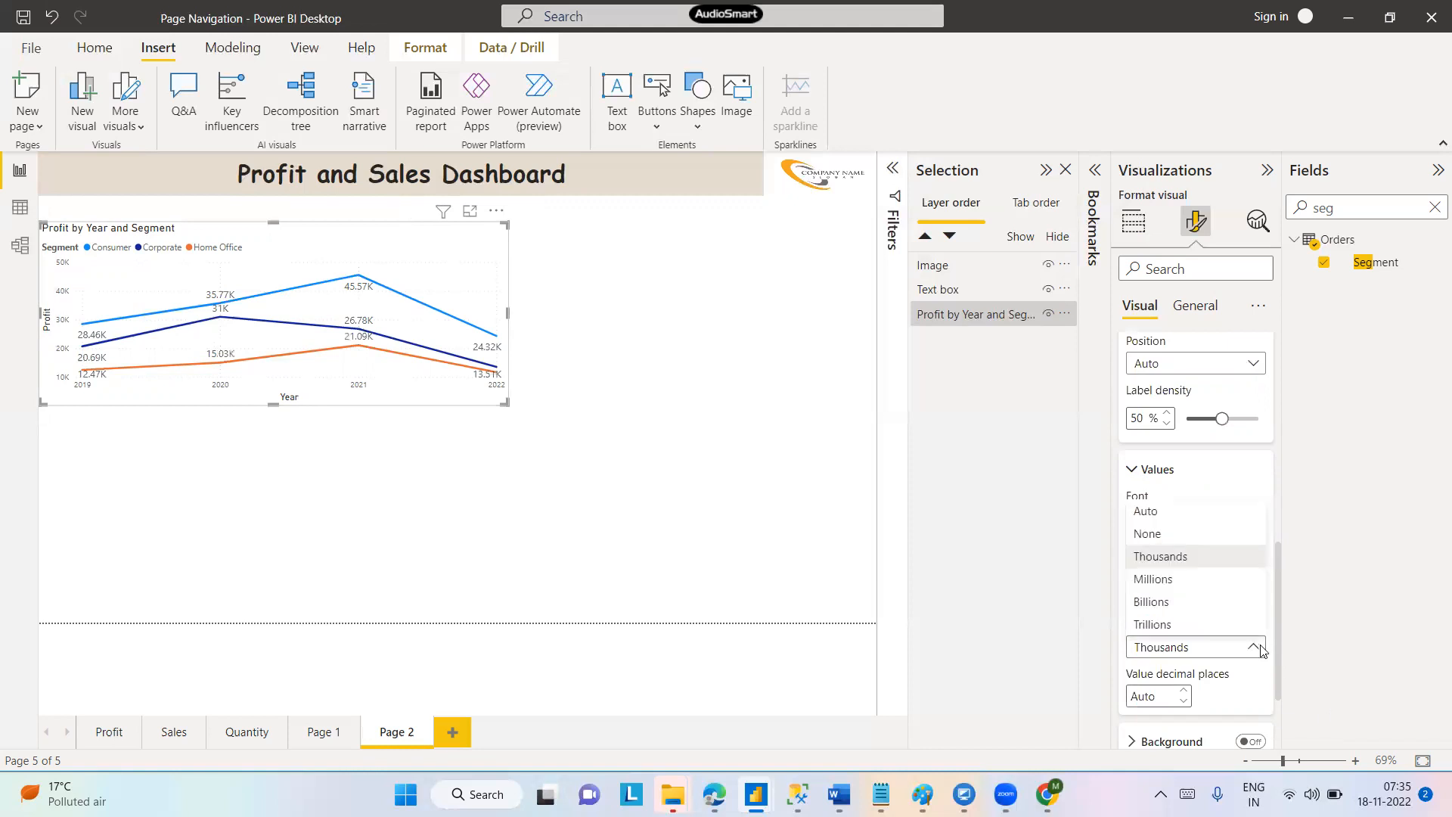
left_click(1161, 549)
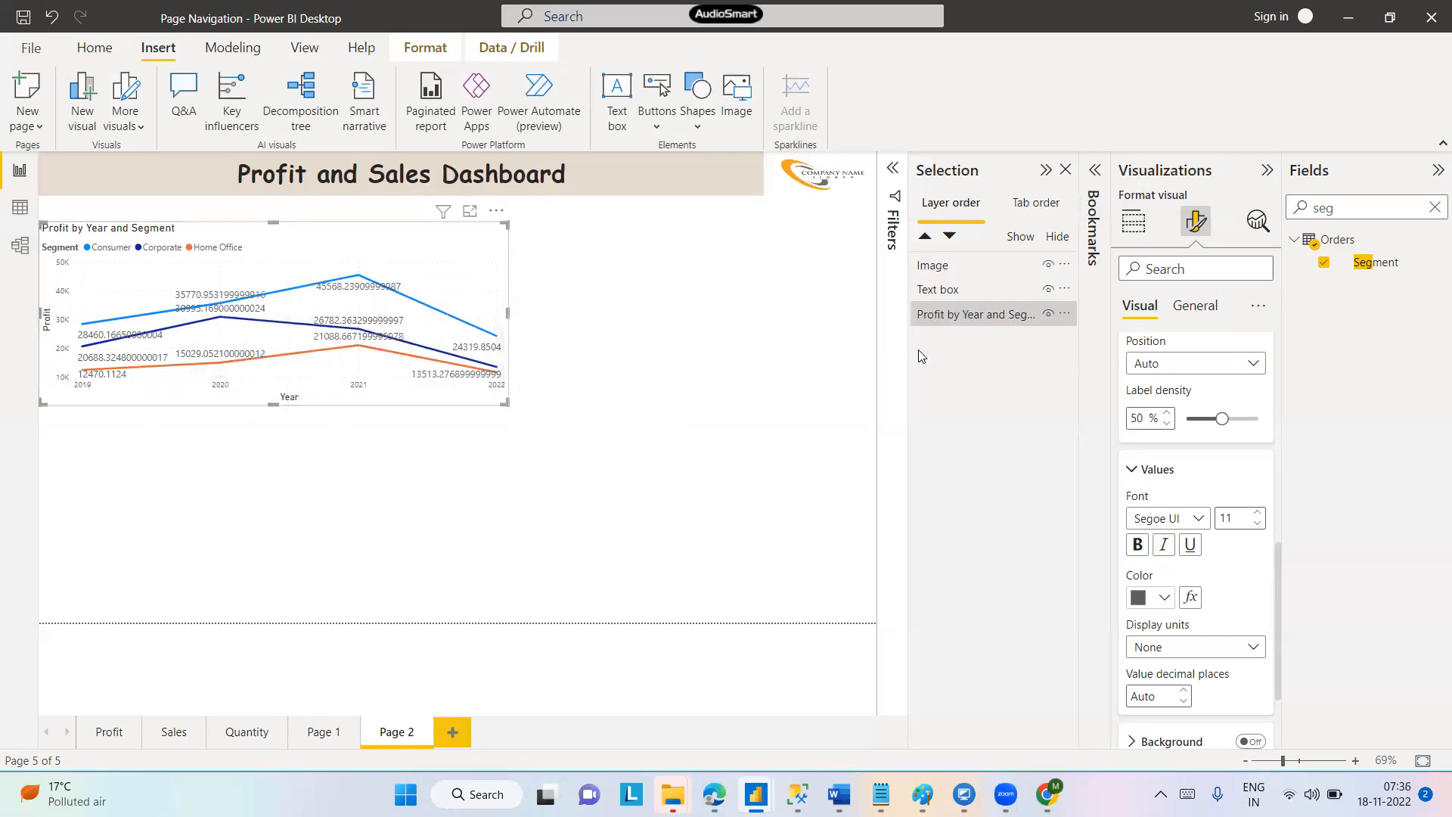
Find the Profit field in the Orders table and set its format to 2 decimal places
left_click(1435, 208)
type("prof")
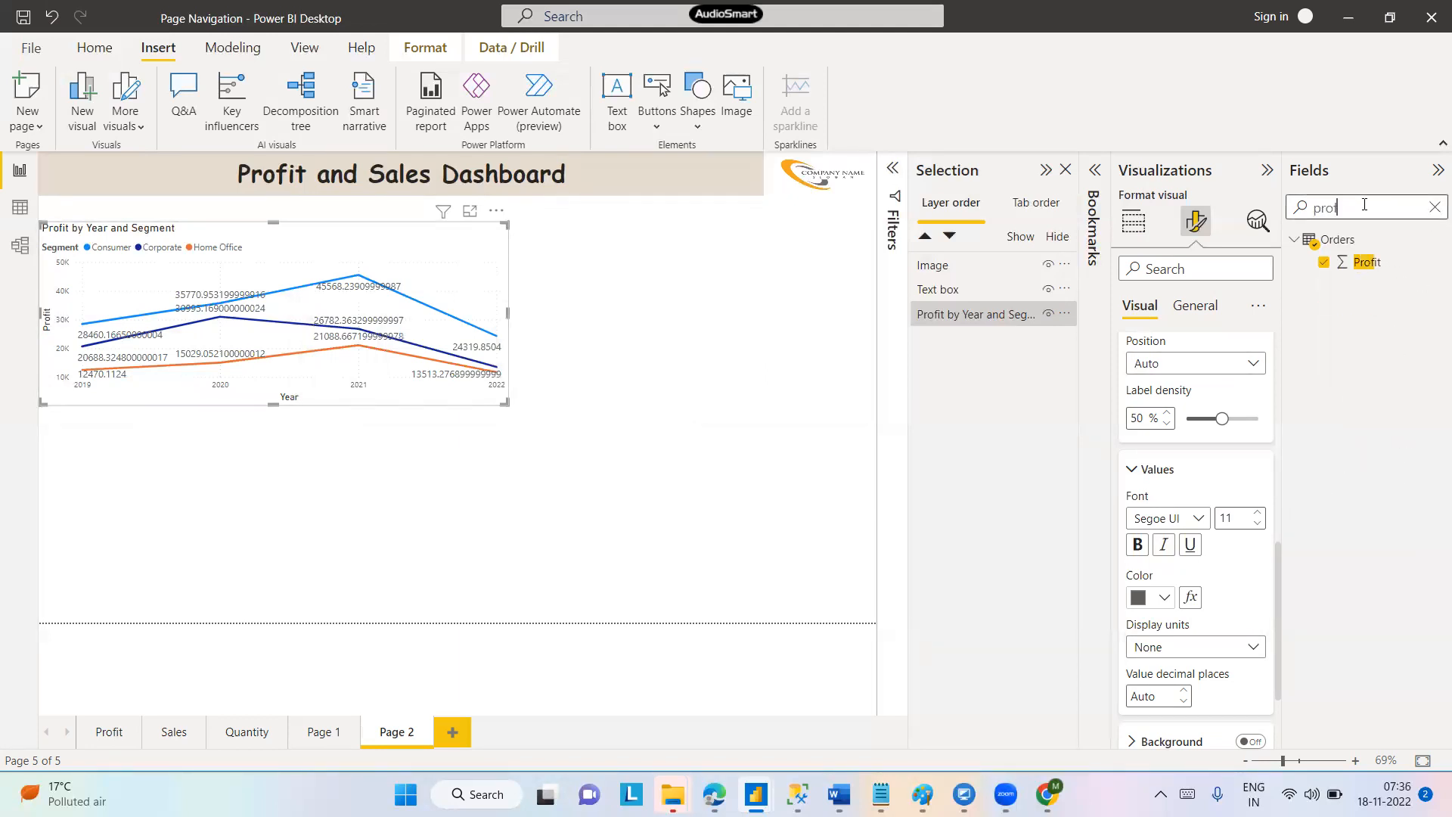
left_click(1363, 260)
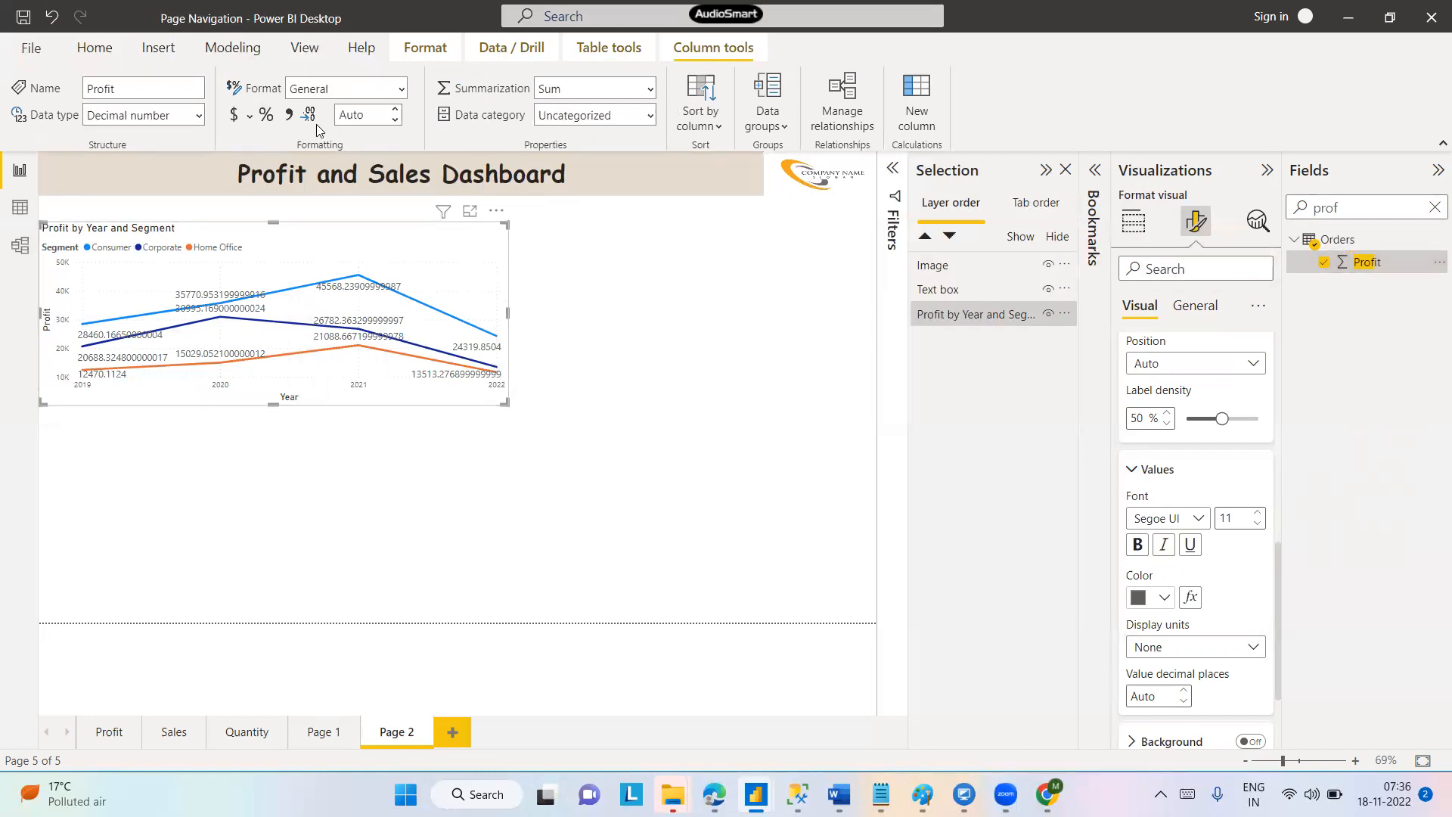
left_click(383, 116)
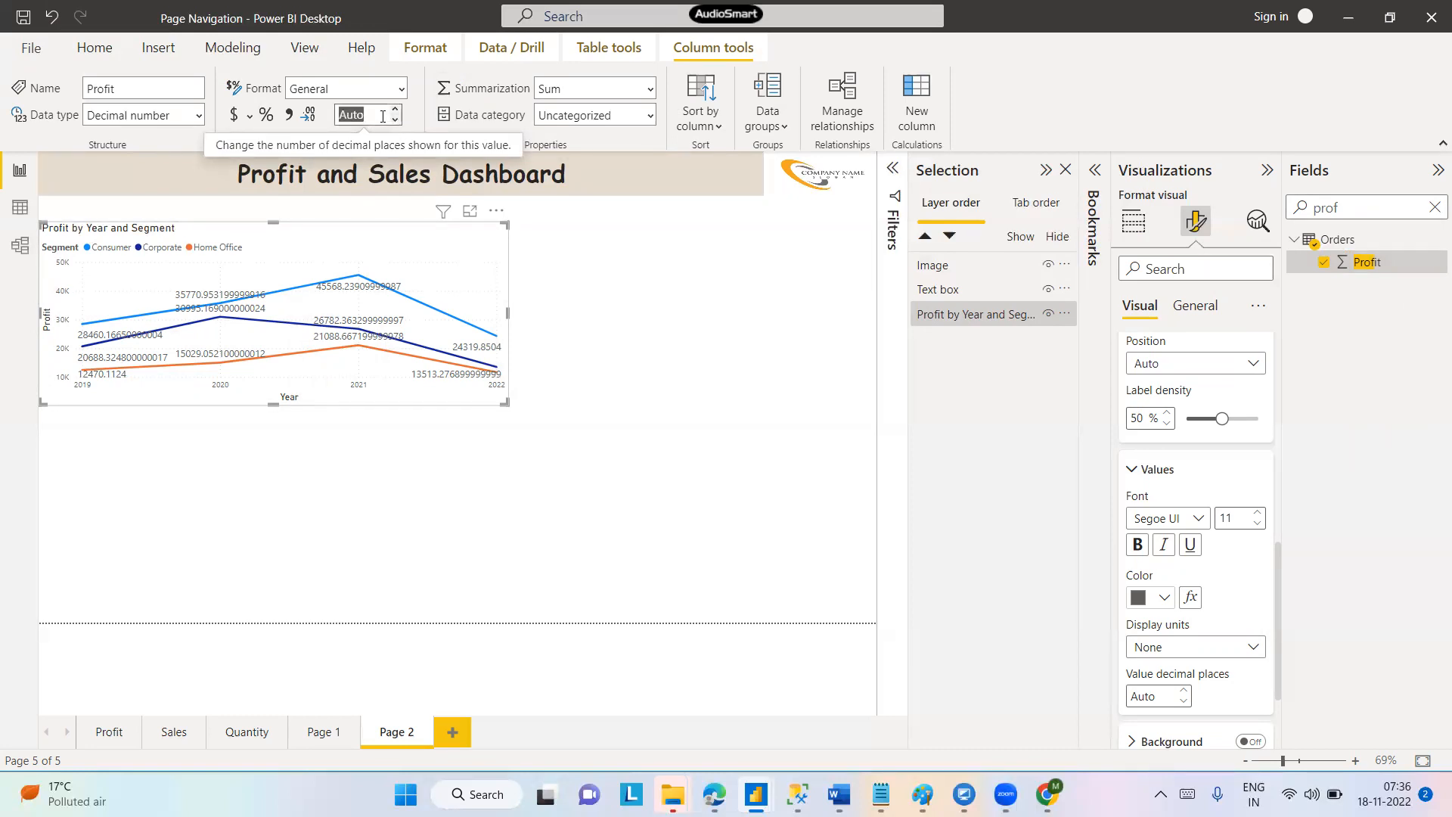
left_click(369, 116)
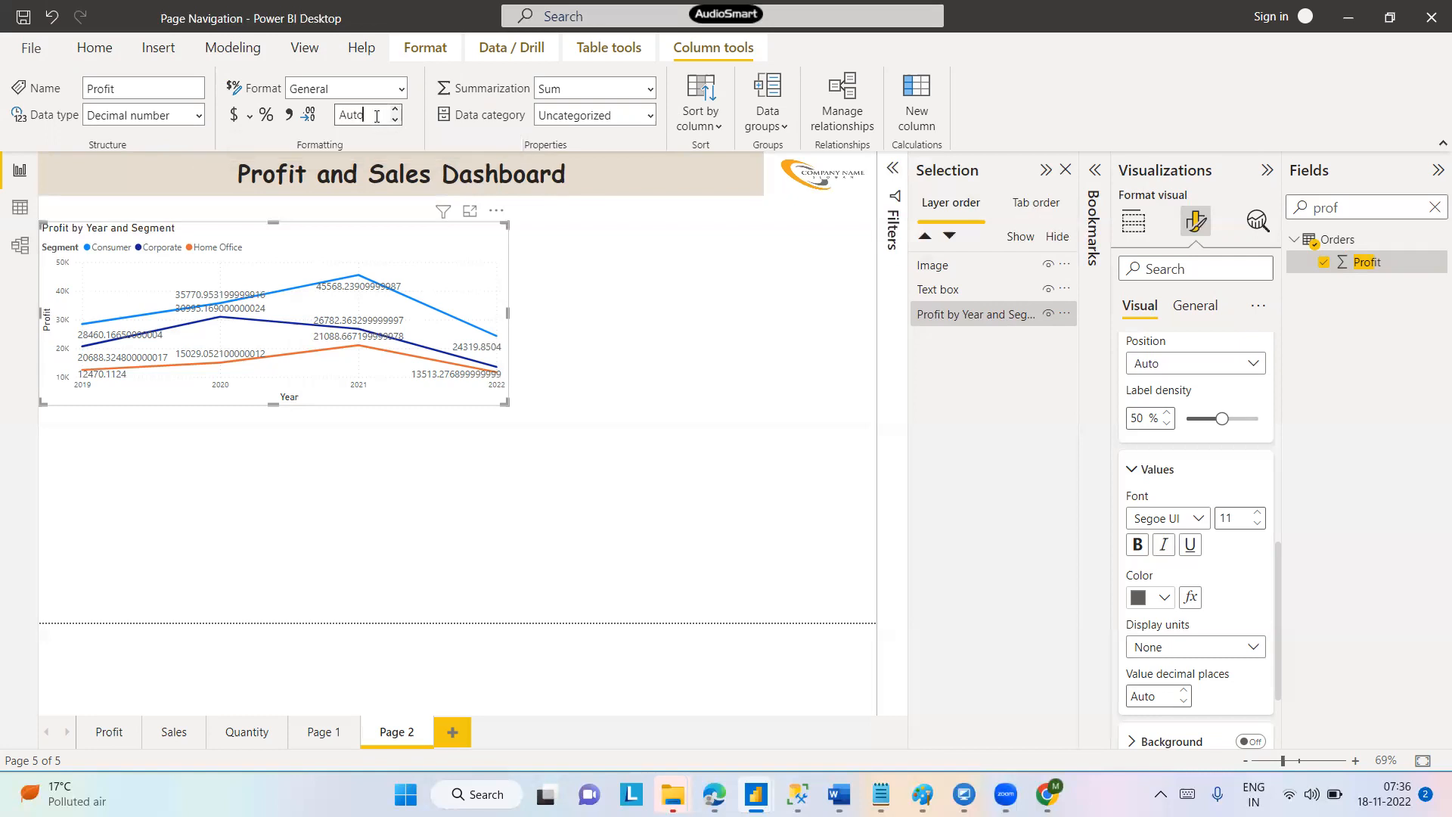
type("2")
key("Return")
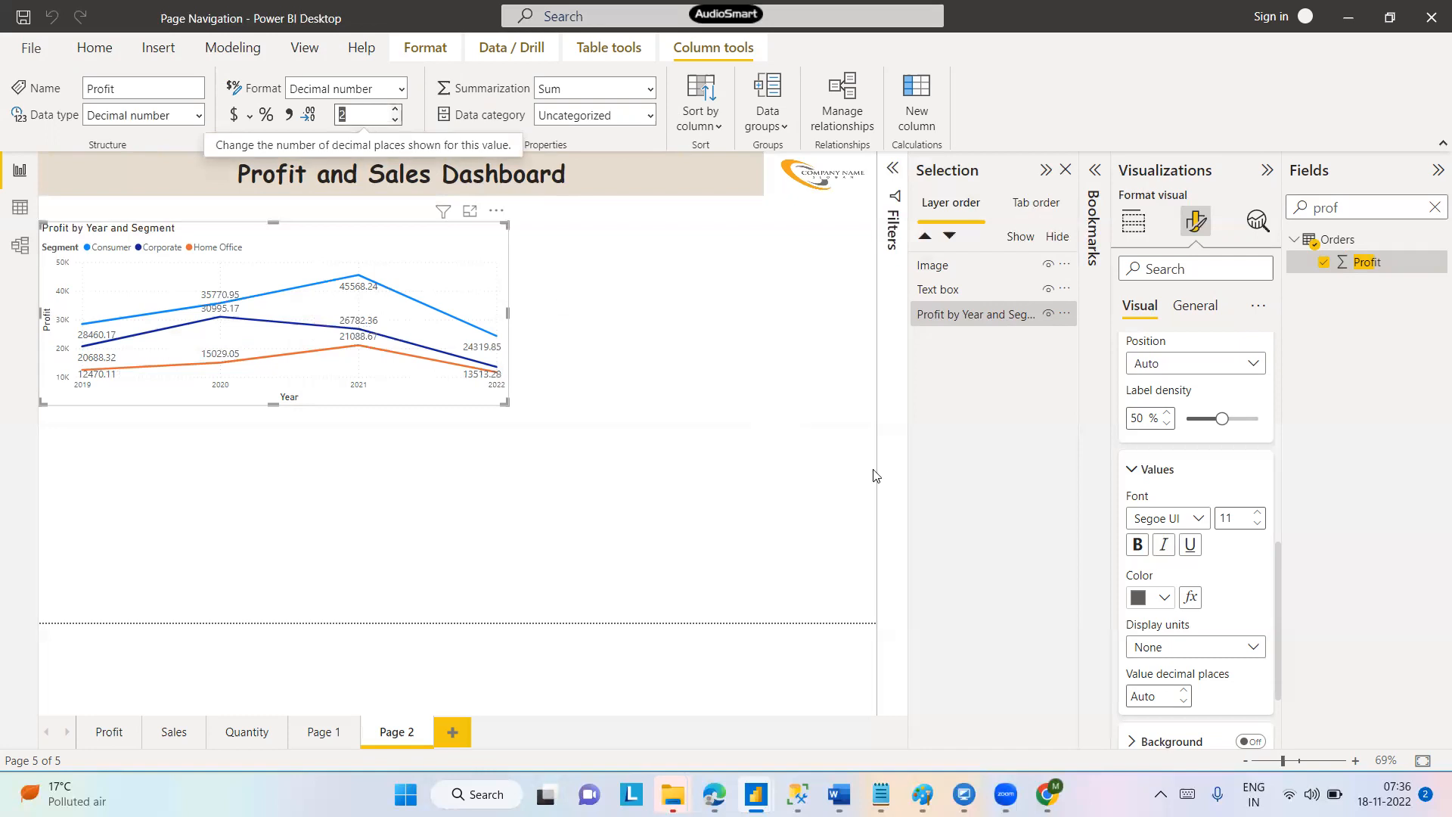
Change the color of the line chart's data label values to black
left_click(1167, 603)
left_click(1165, 603)
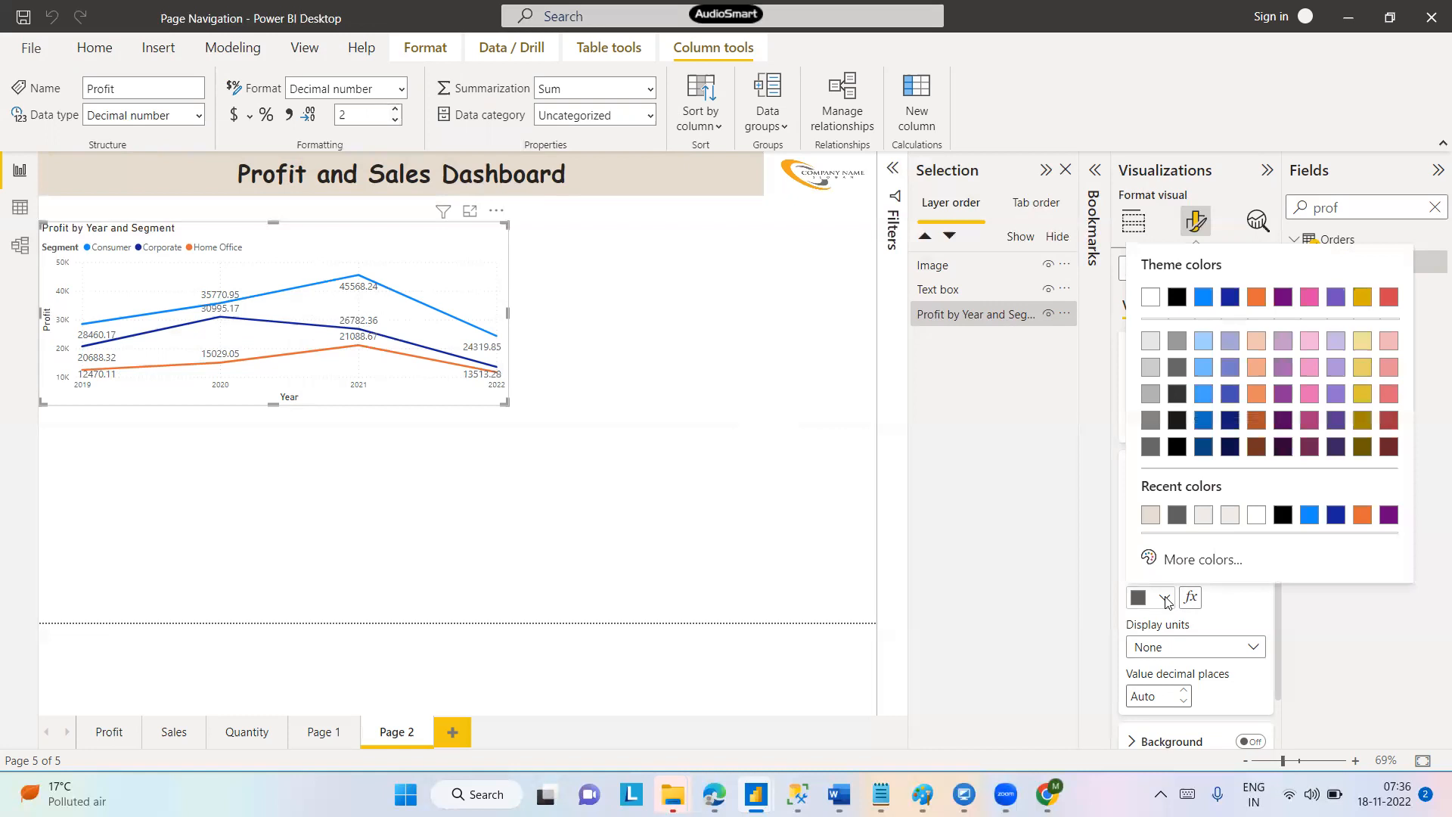
left_click(1177, 299)
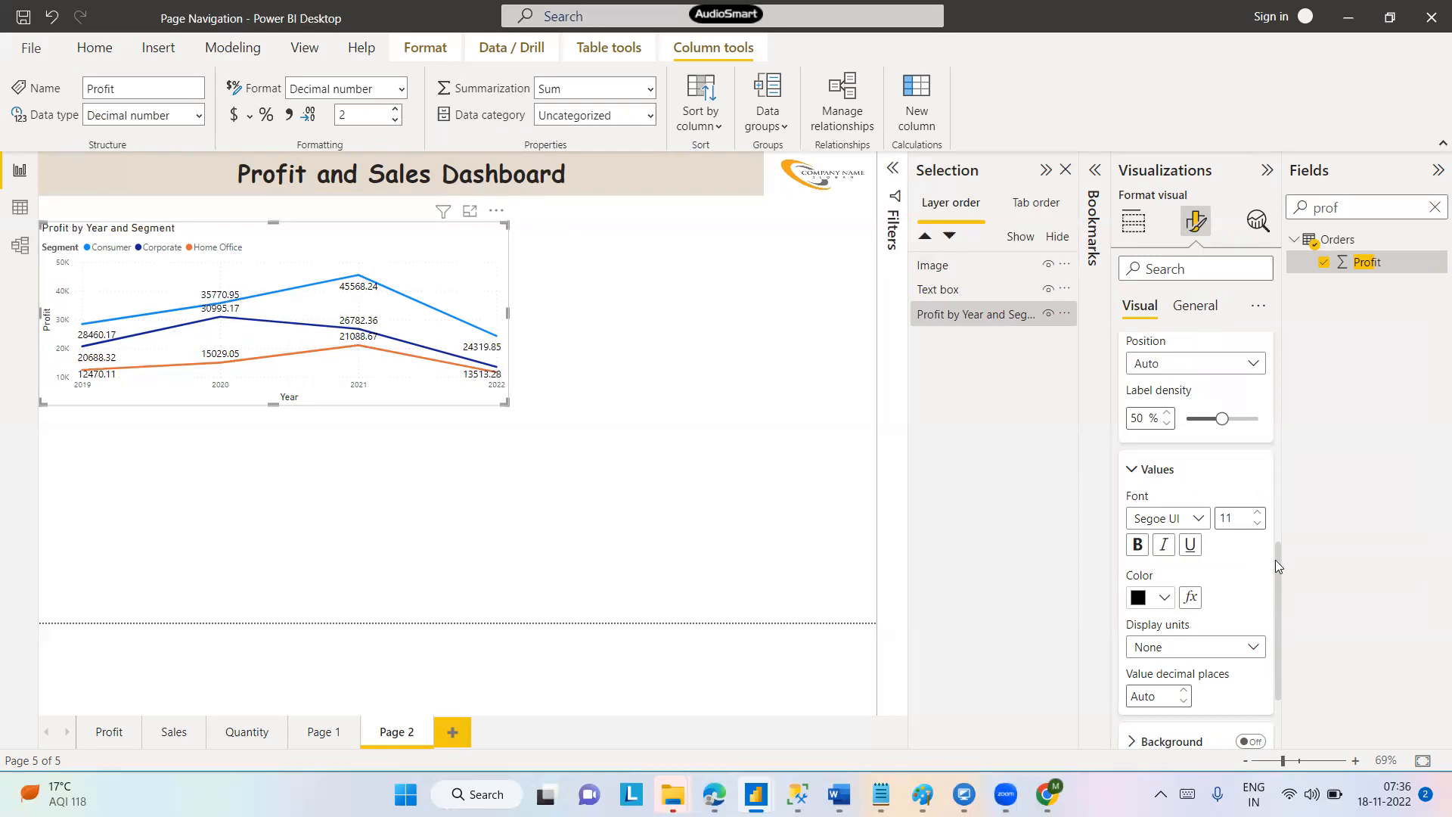
Try bold formatting on the data label values and switch it back off
left_click_drag(1276, 563, 1276, 632)
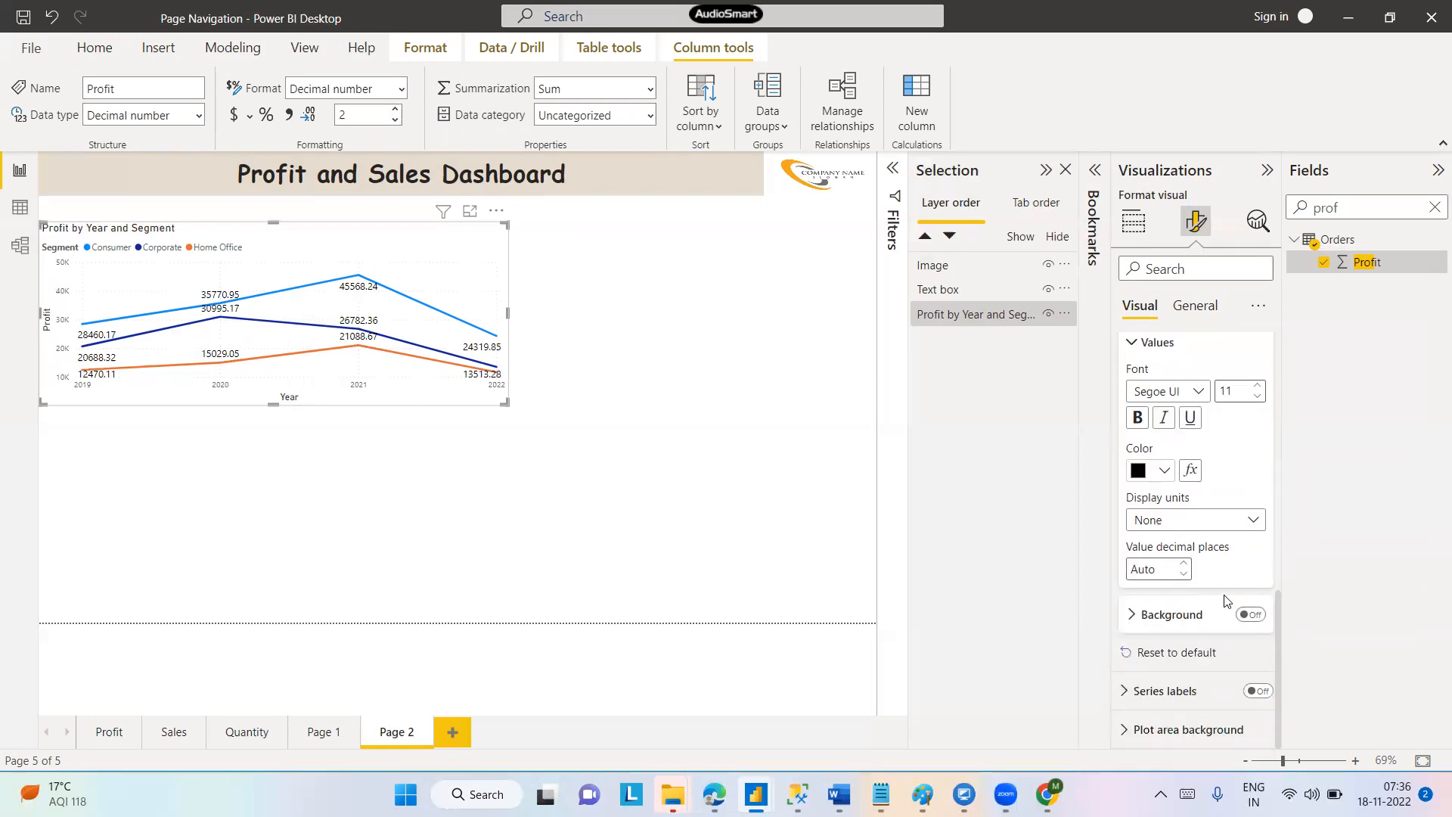
left_click(1165, 471)
left_click(1333, 538)
left_click(1138, 418)
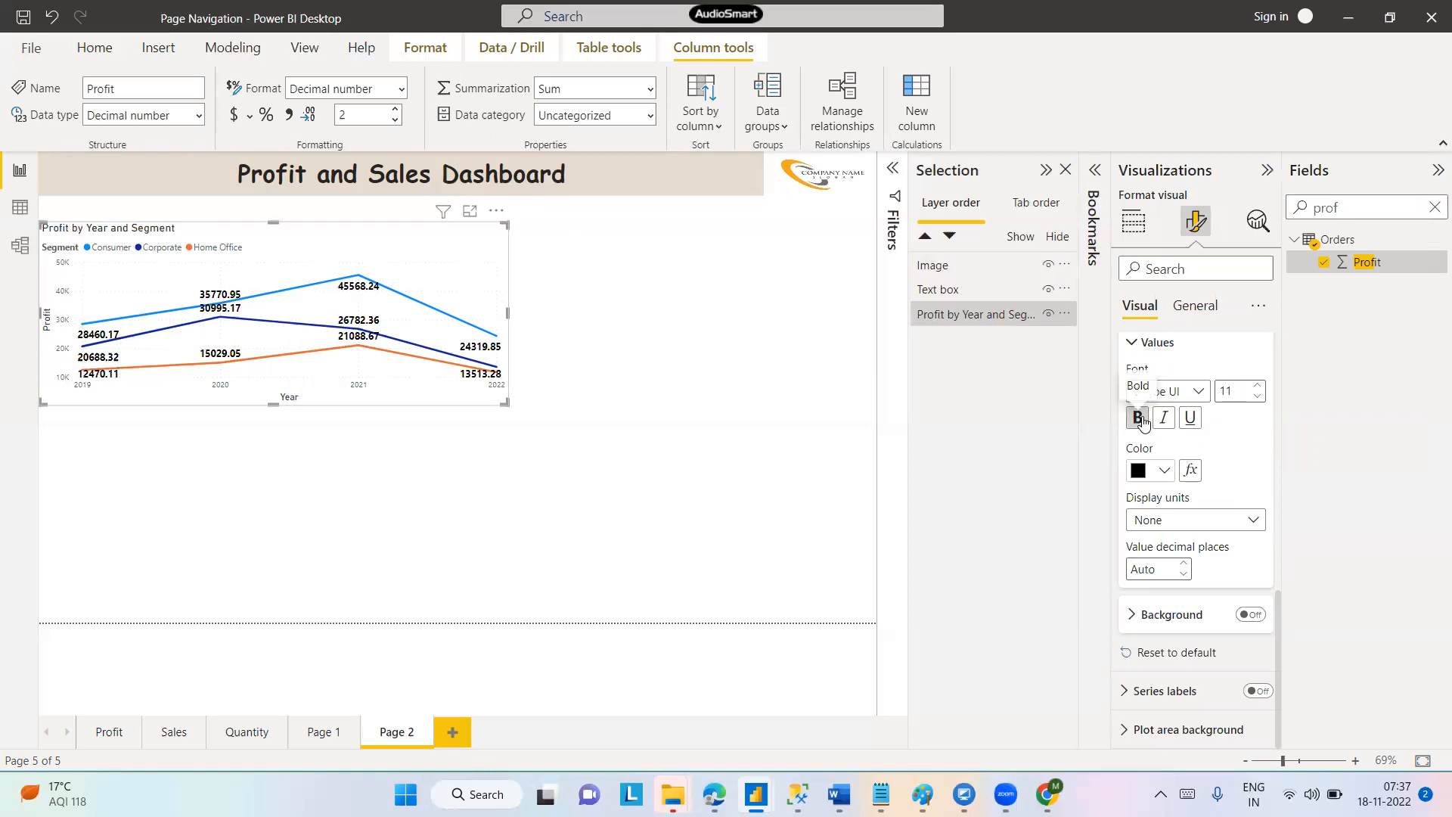
left_click(1144, 424)
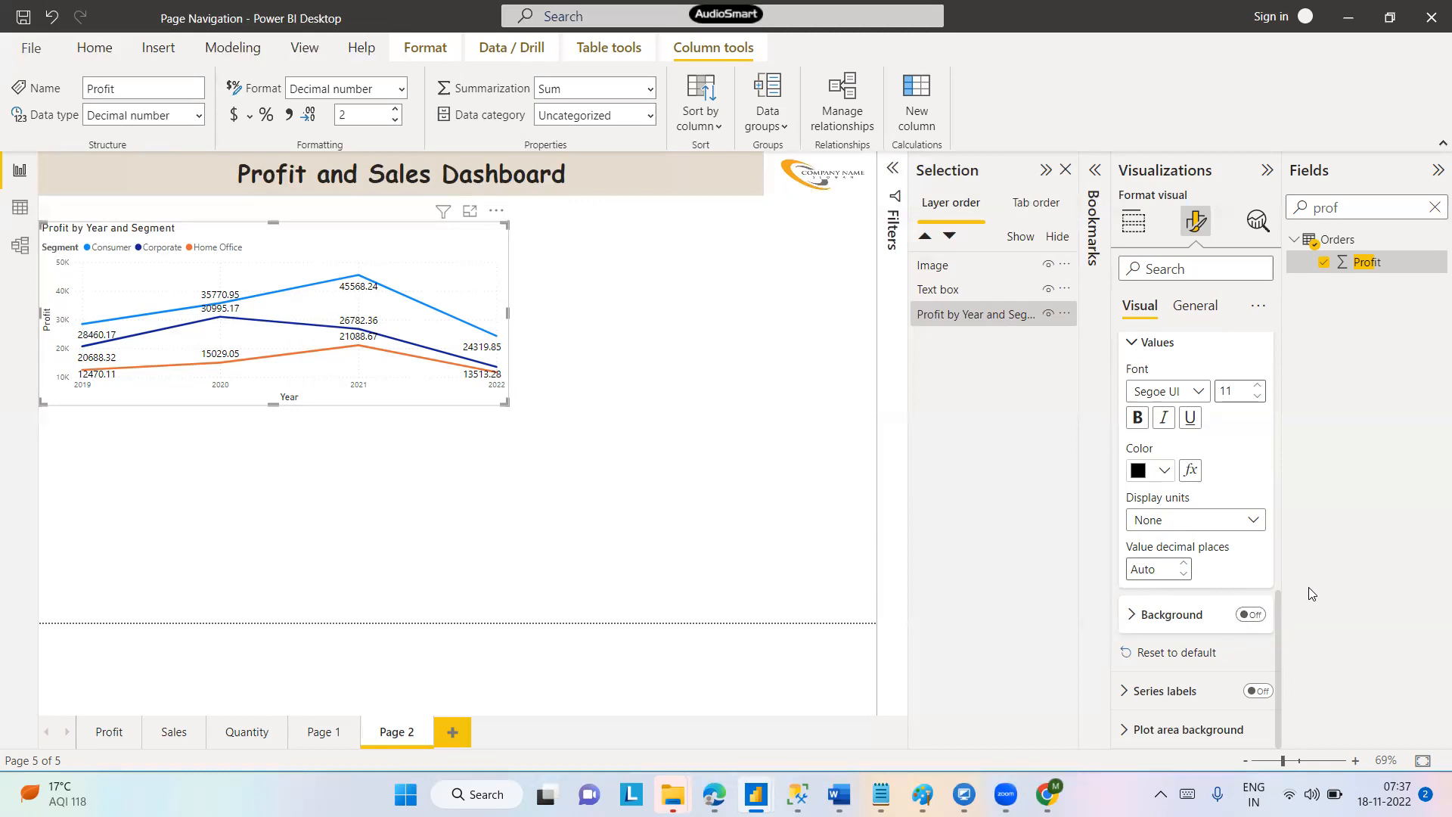
Try a background behind the line chart's data labels and turn it off again
left_click(1132, 616)
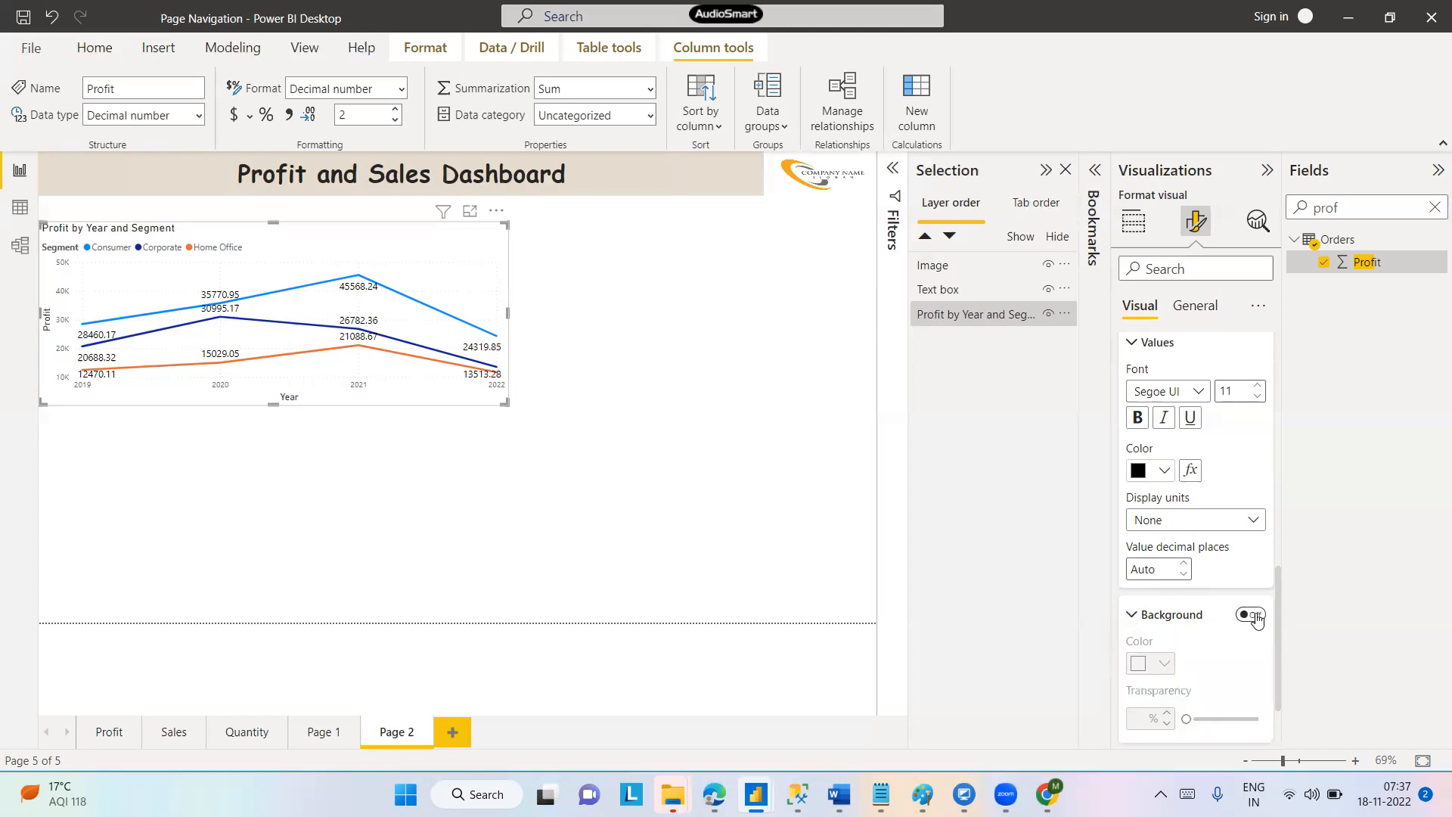
left_click(1253, 615)
left_click_drag(1277, 578, 1277, 620)
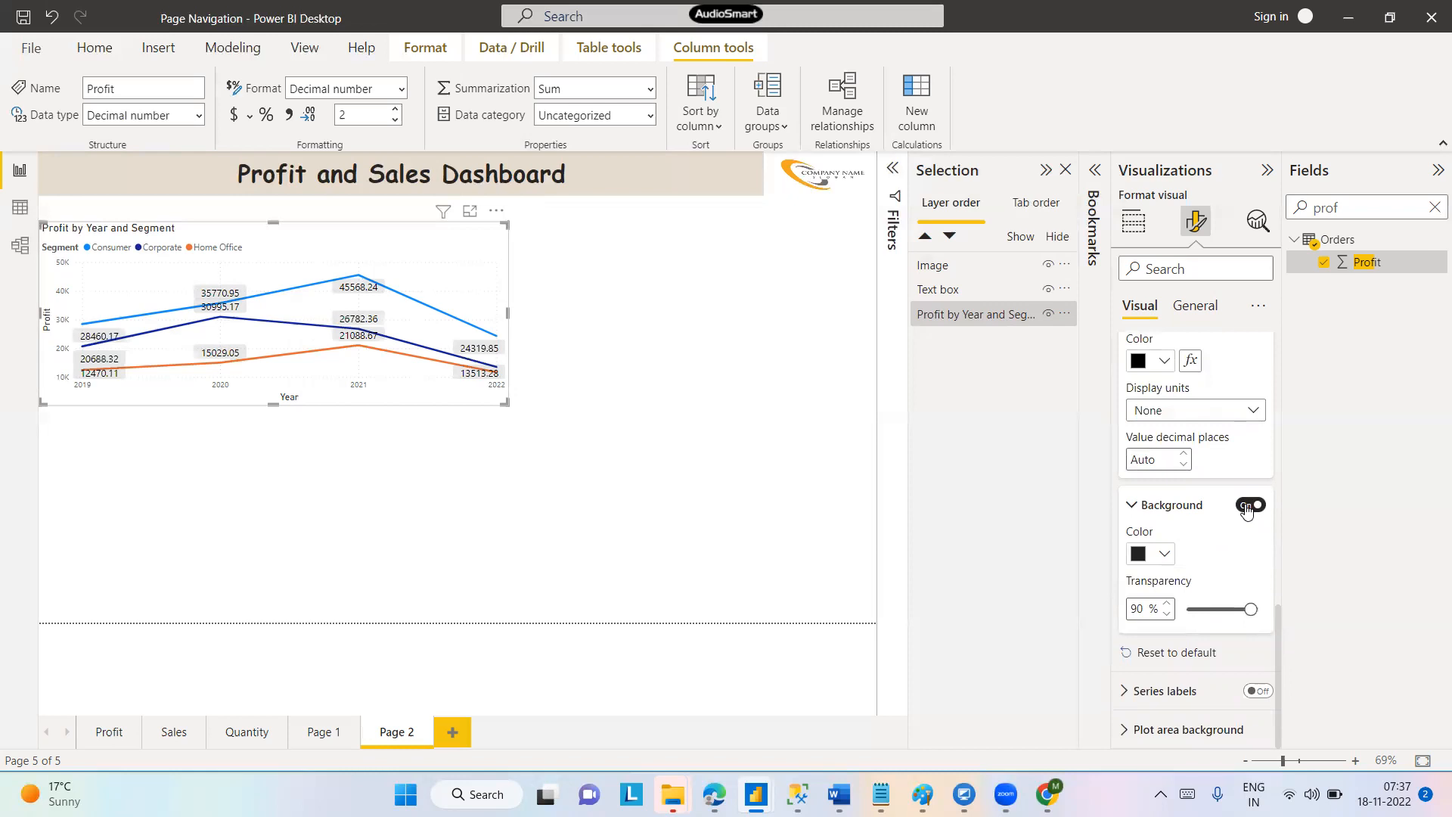
left_click(1247, 506)
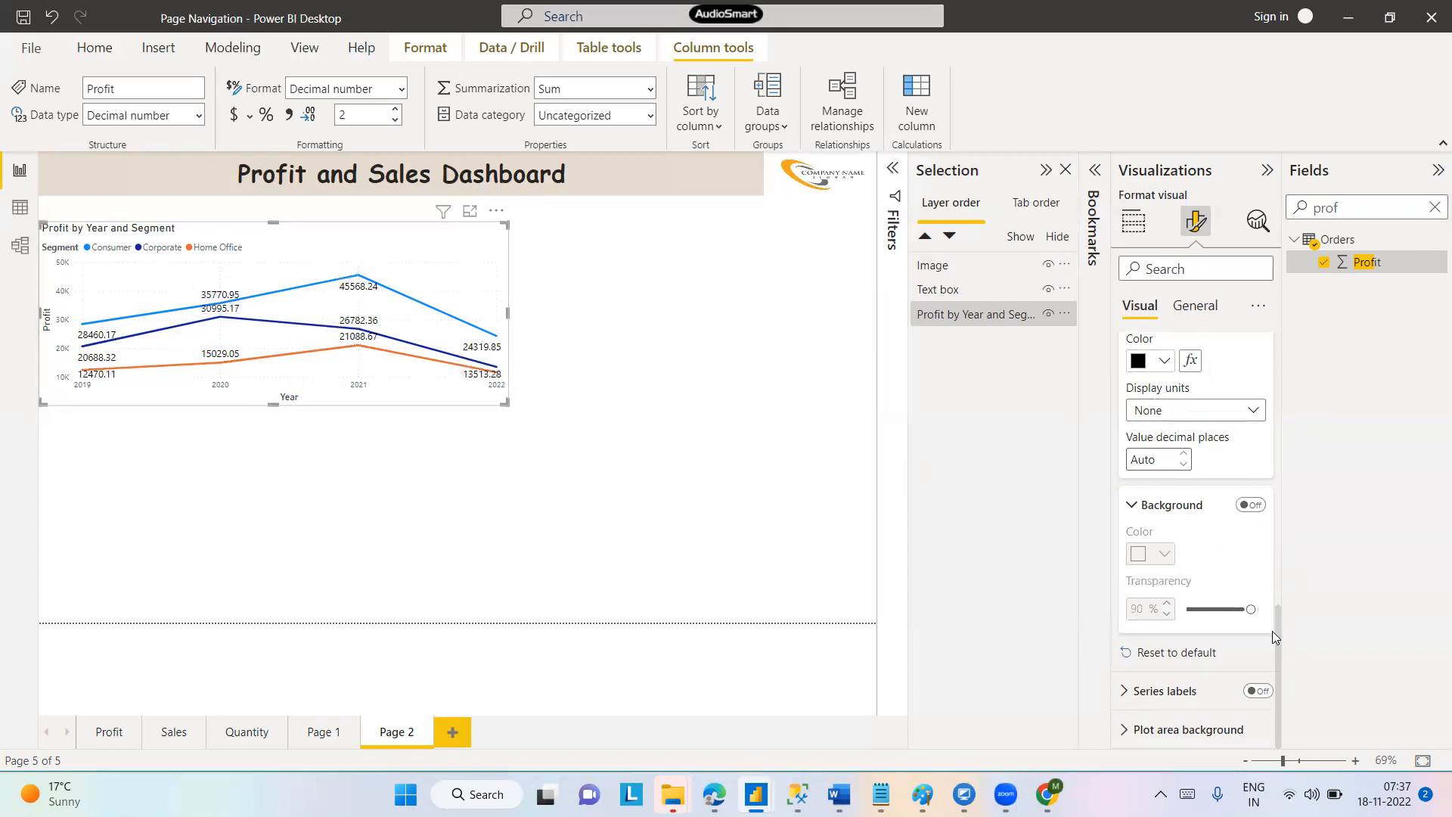
Examine the line chart's X-axis type, range and value settings
left_click_drag(1277, 655, 1278, 225)
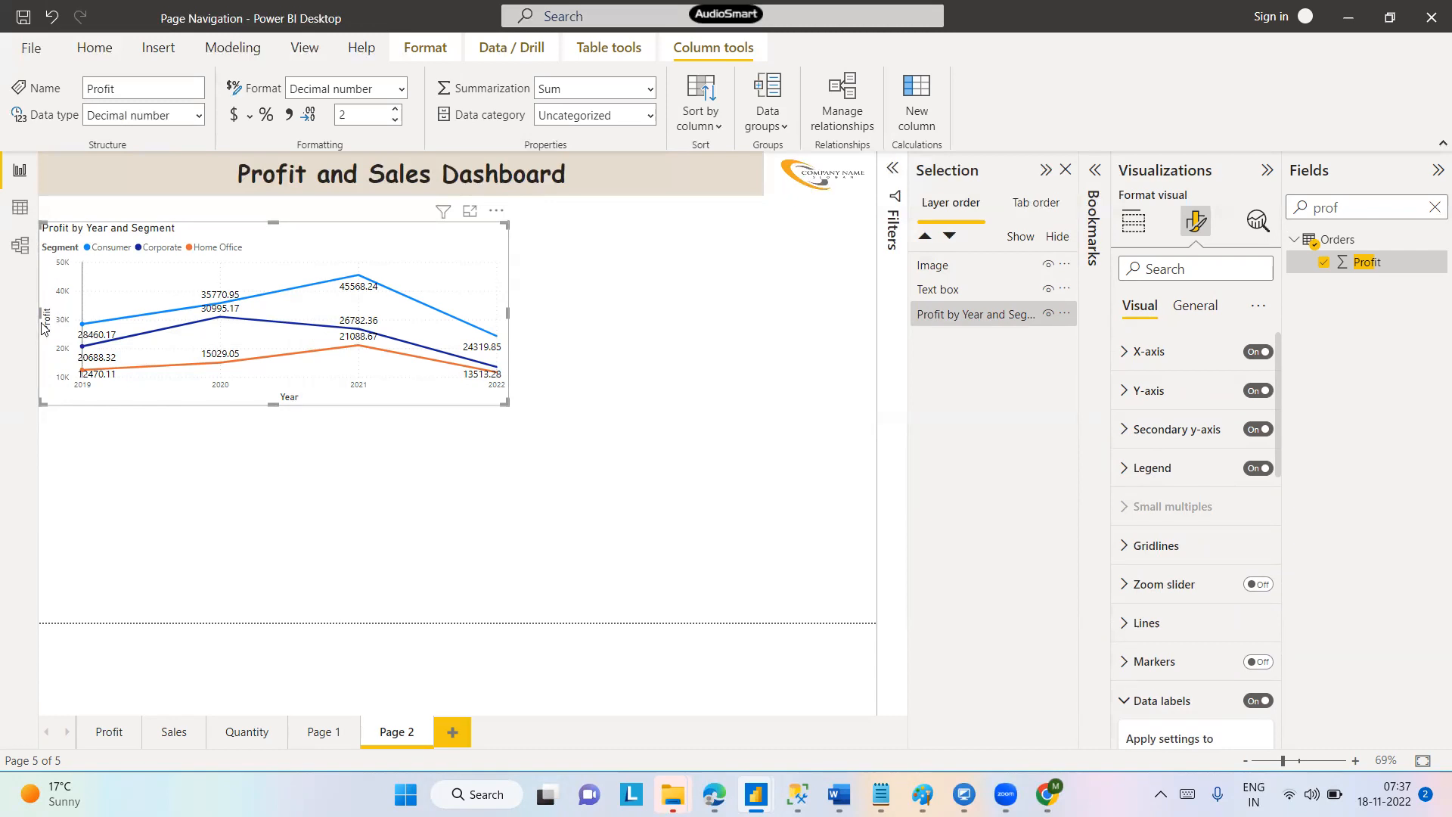
left_click(1129, 354)
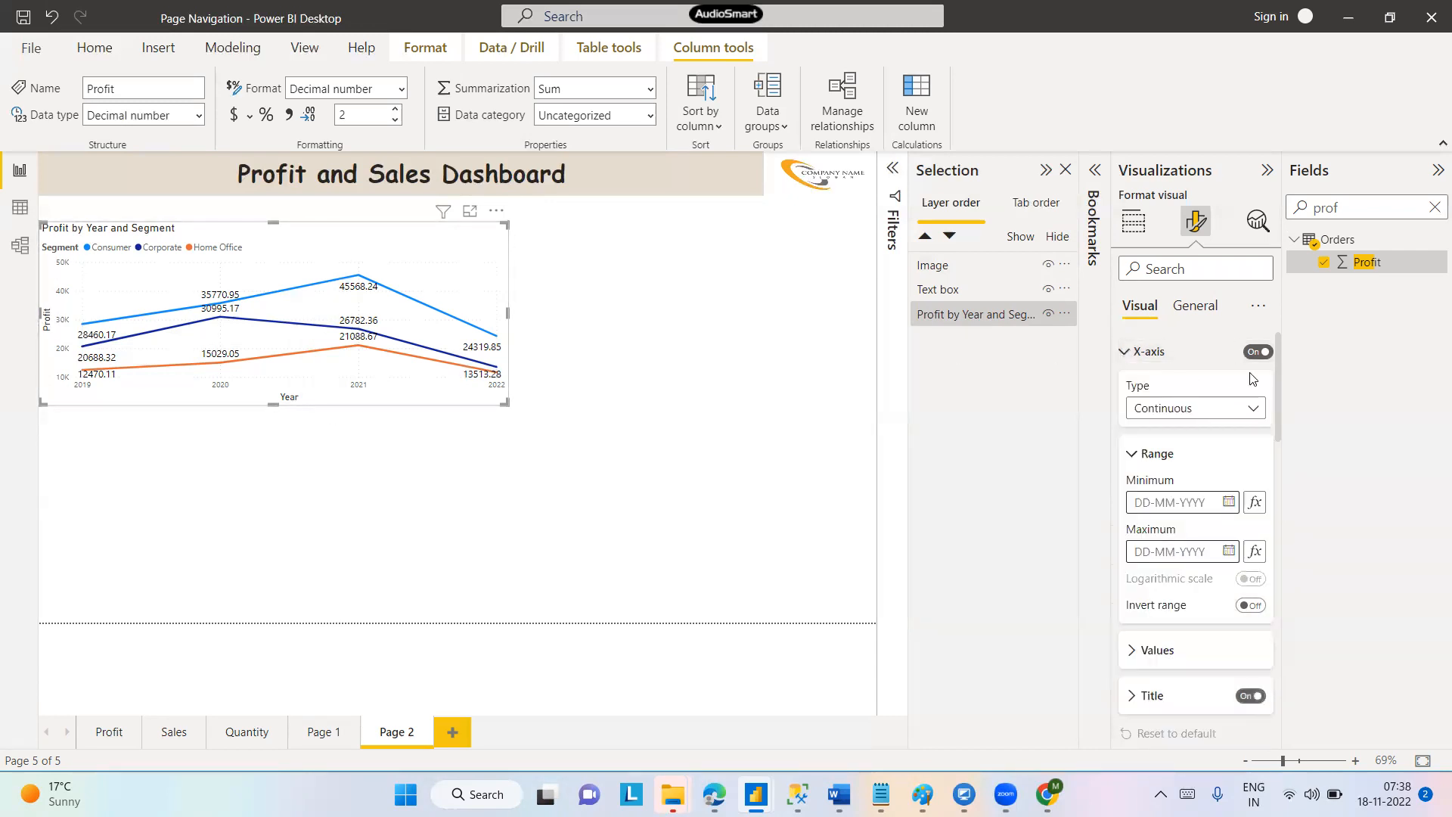
mouse_move(1278, 374)
left_mouse_down()
mouse_move(1278, 429)
mouse_move(1282, 386)
left_mouse_up()
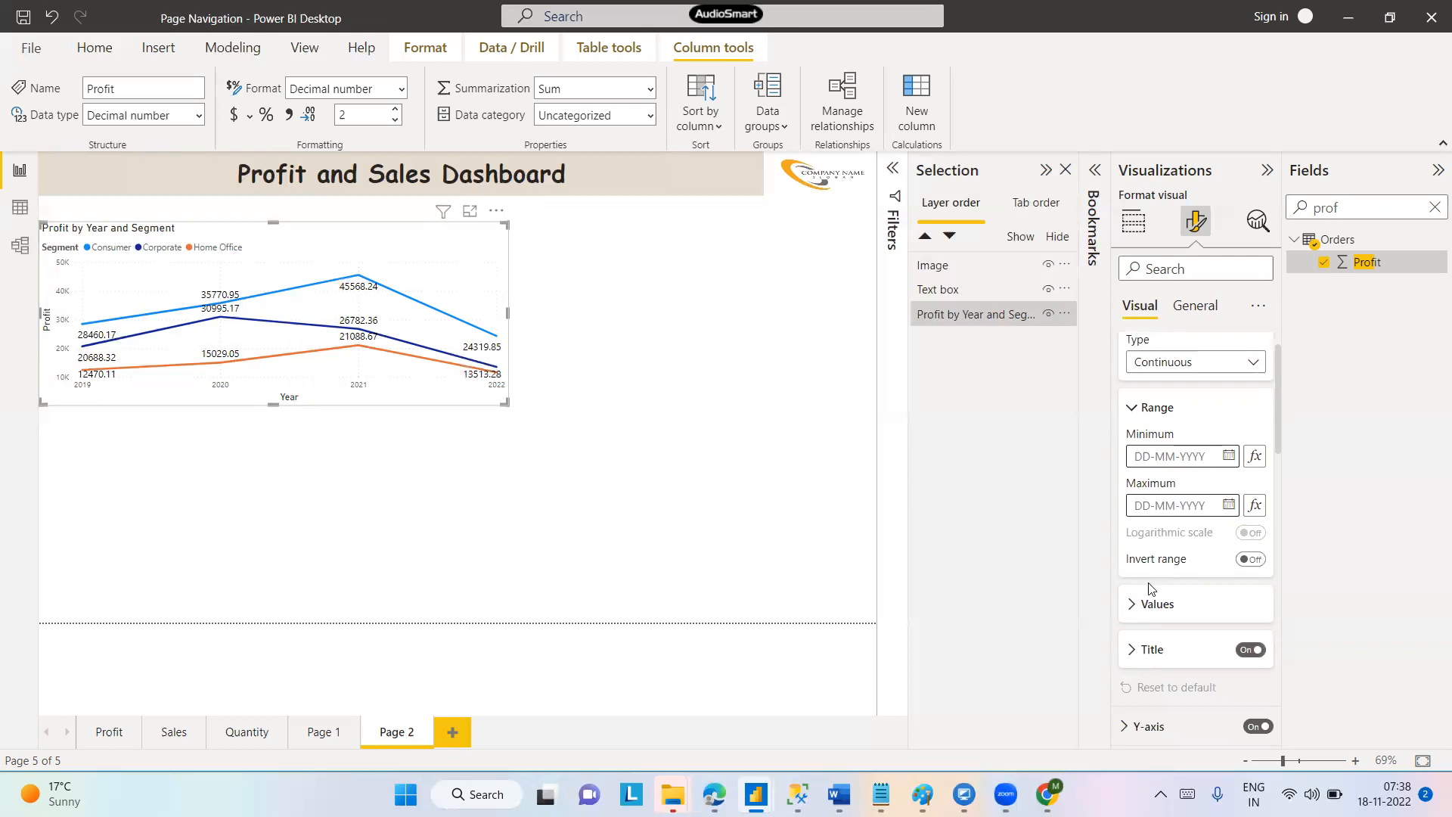
left_click(1135, 605)
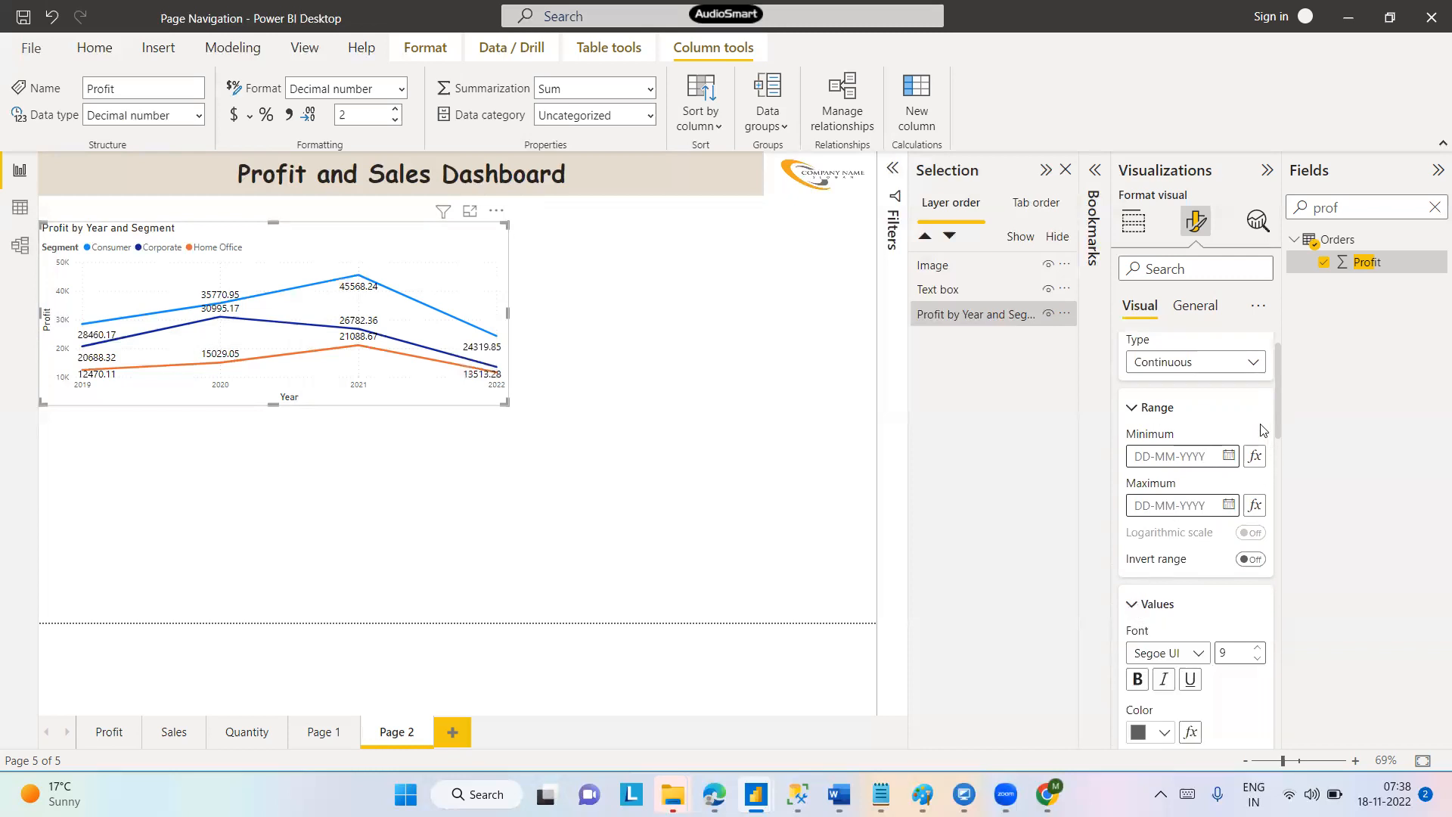
mouse_move(1280, 412)
left_mouse_down()
mouse_move(1278, 486)
mouse_move(1276, 399)
left_mouse_up()
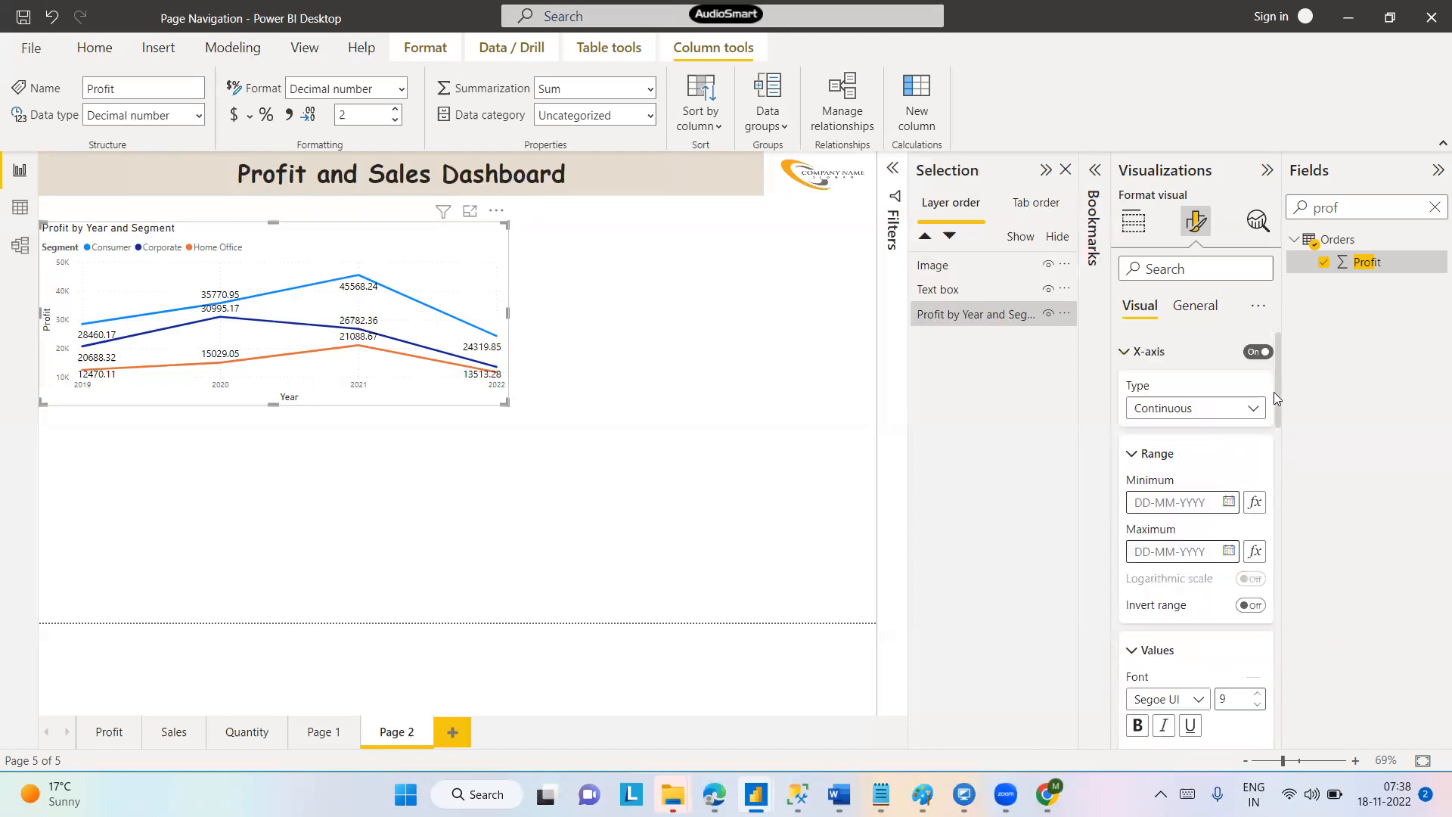
left_click(1133, 456)
left_click(1132, 502)
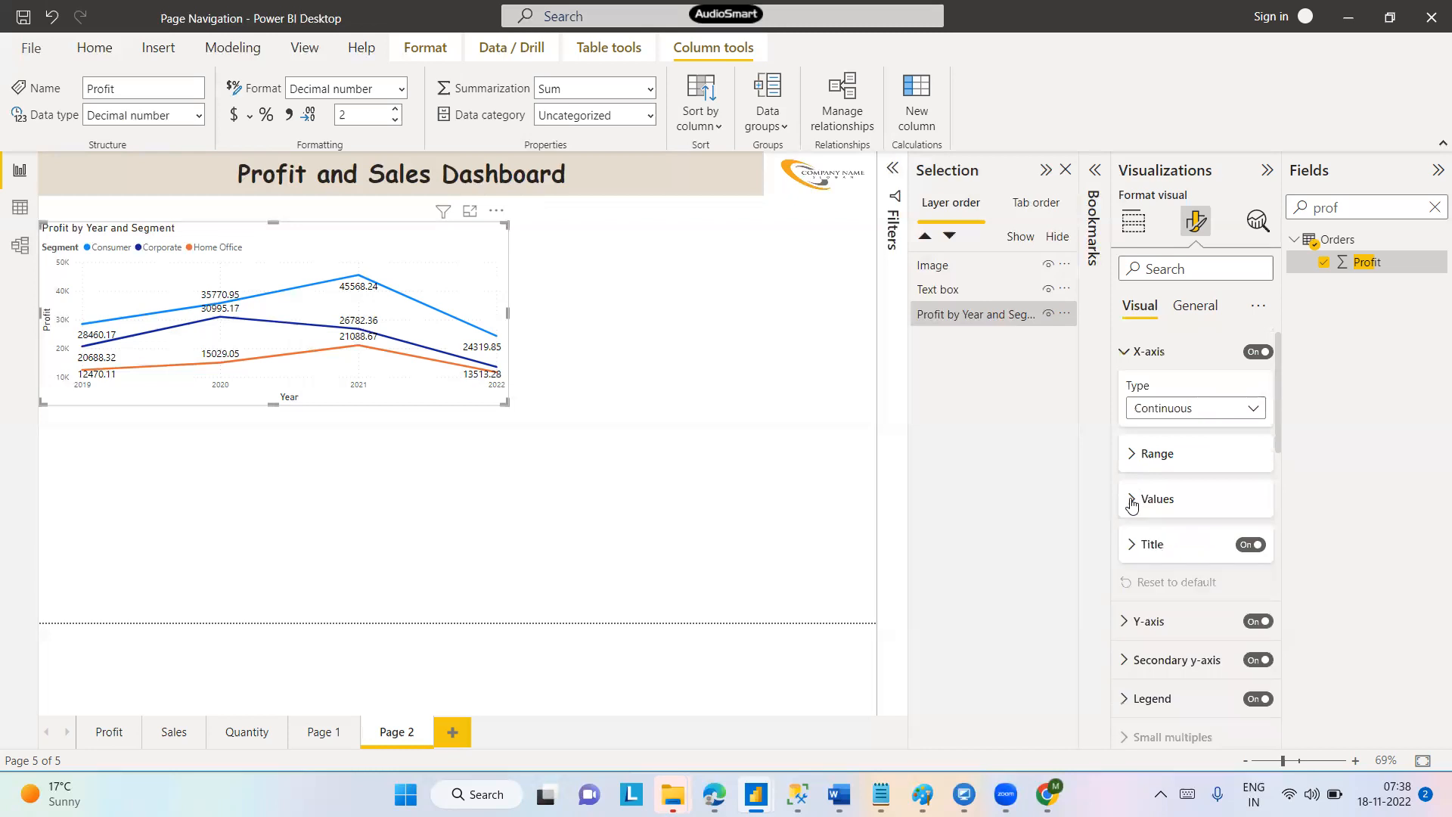
Set the line chart's X-axis title text to "Year"
left_click(1132, 545)
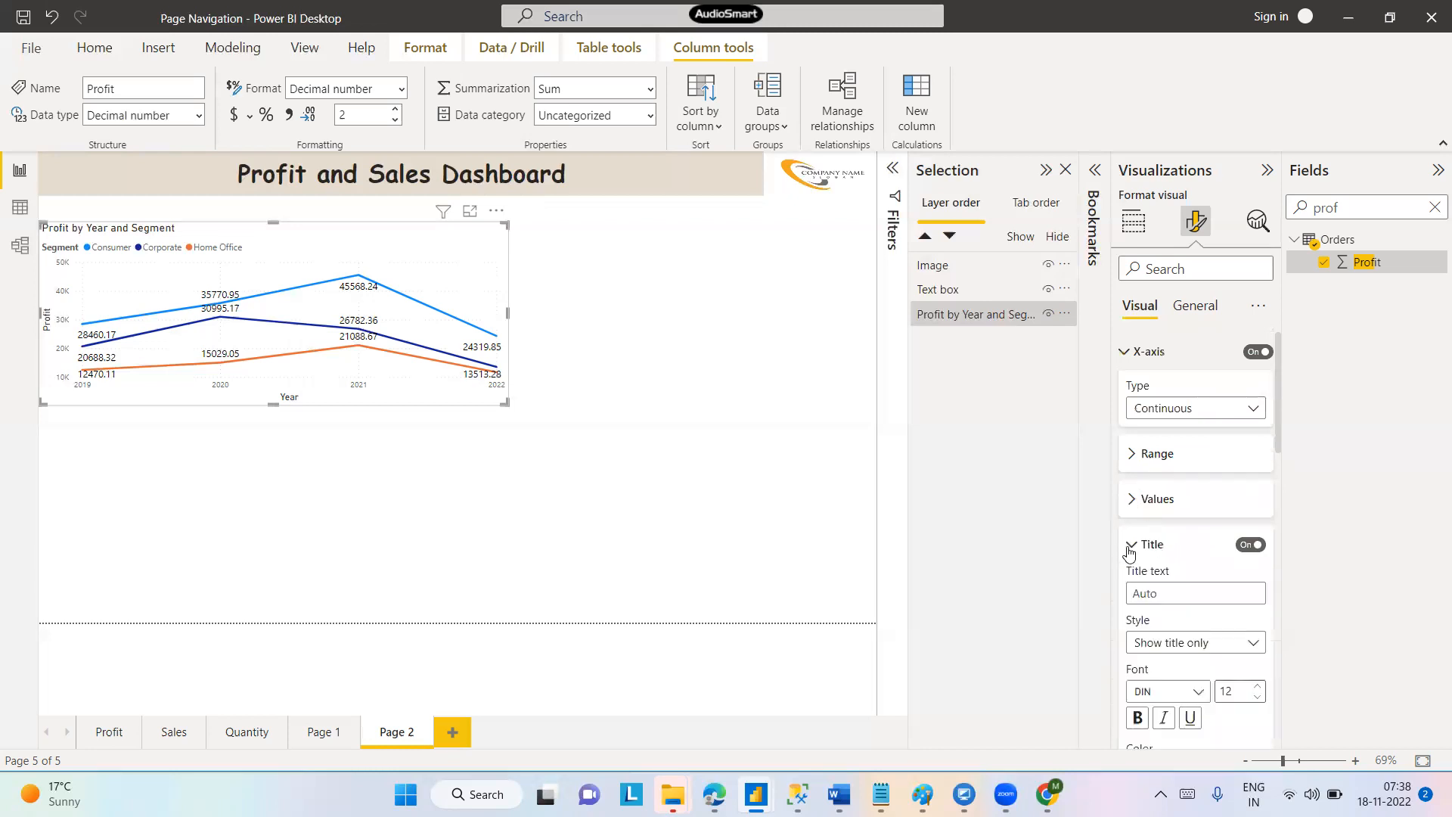
left_click(1195, 594)
type("Year")
Try hiding the X-axis title and switch it back on
left_click_drag(1278, 420, 1278, 442)
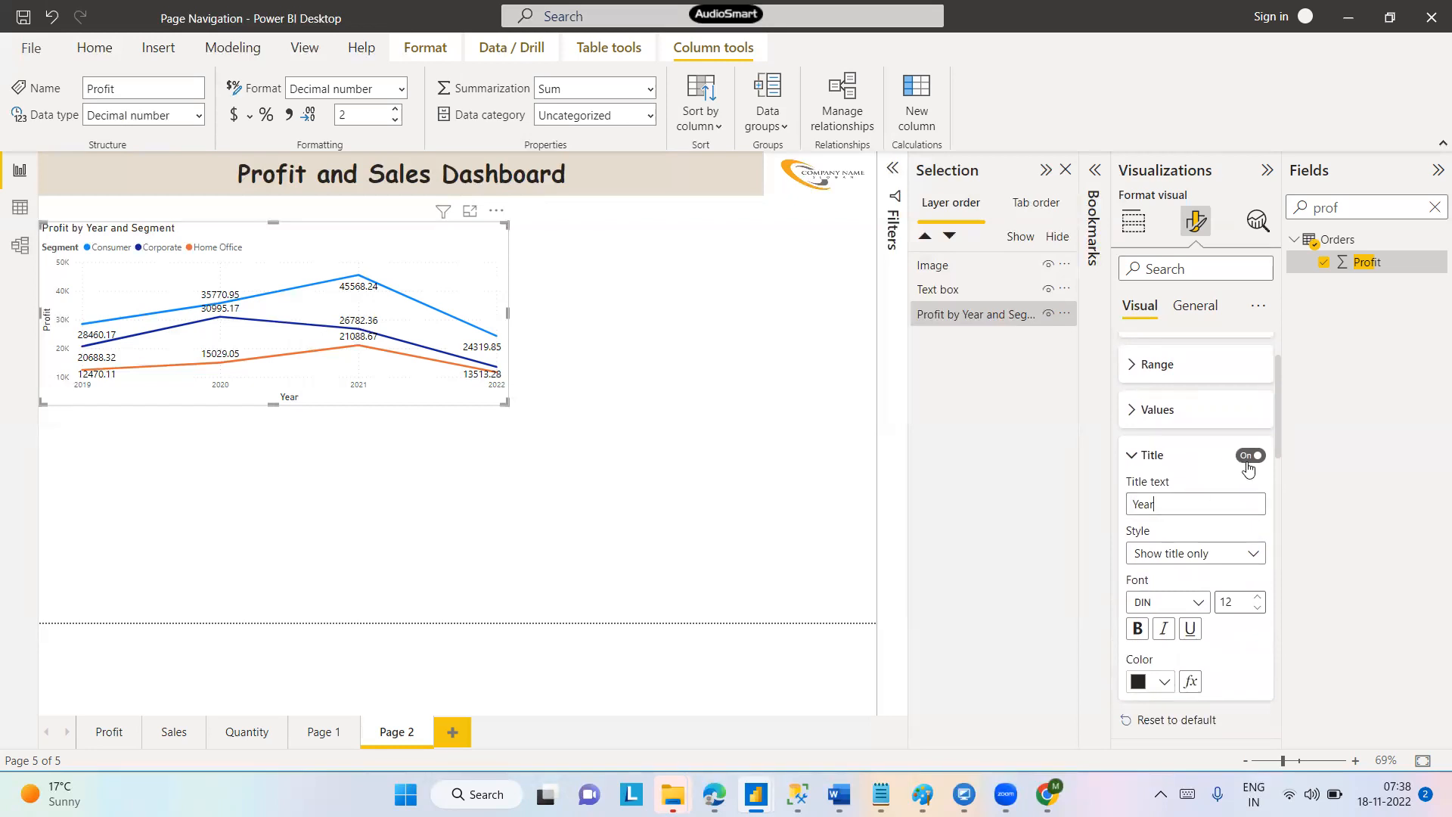
left_click(1249, 457)
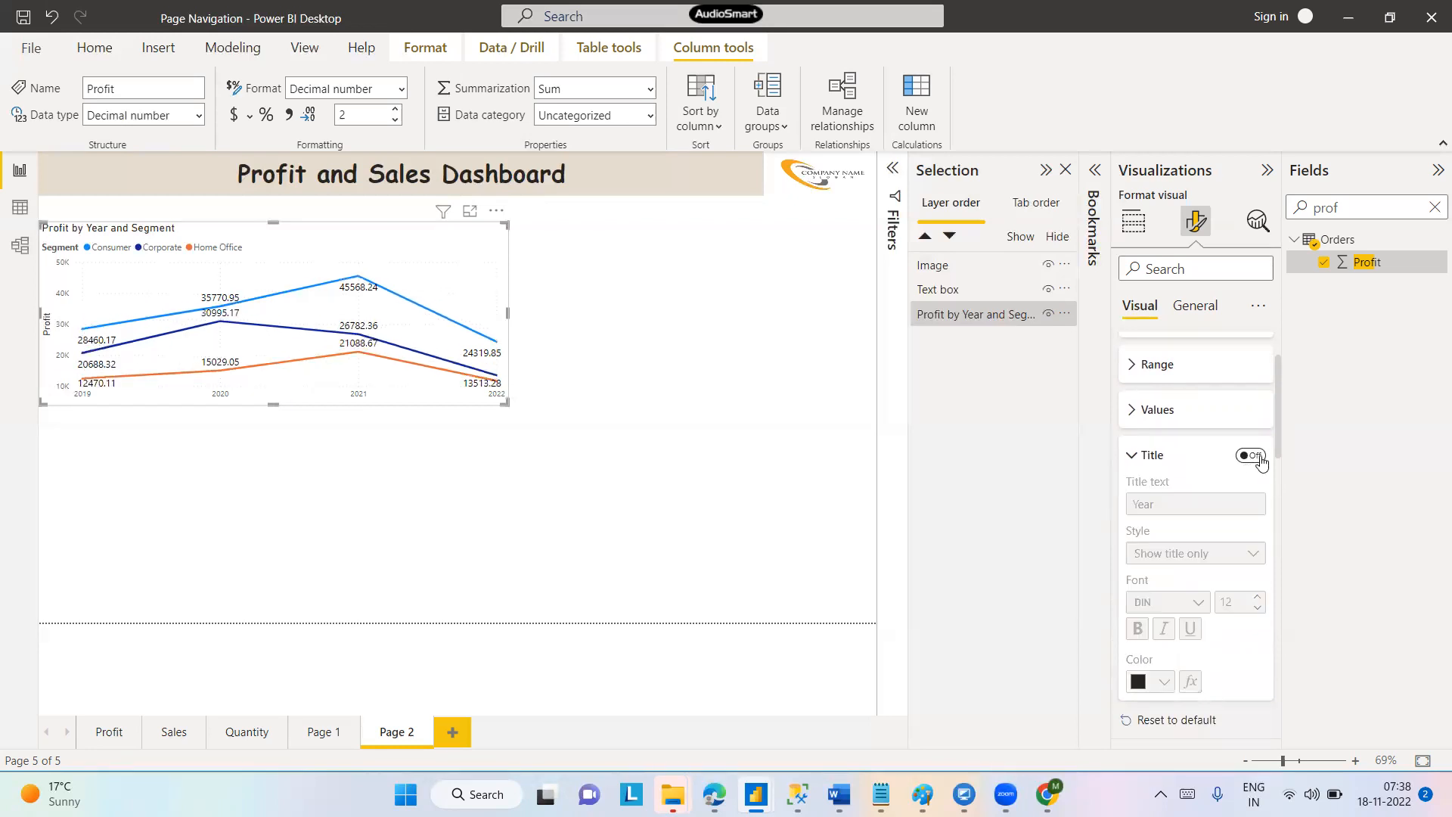
left_click(1259, 459)
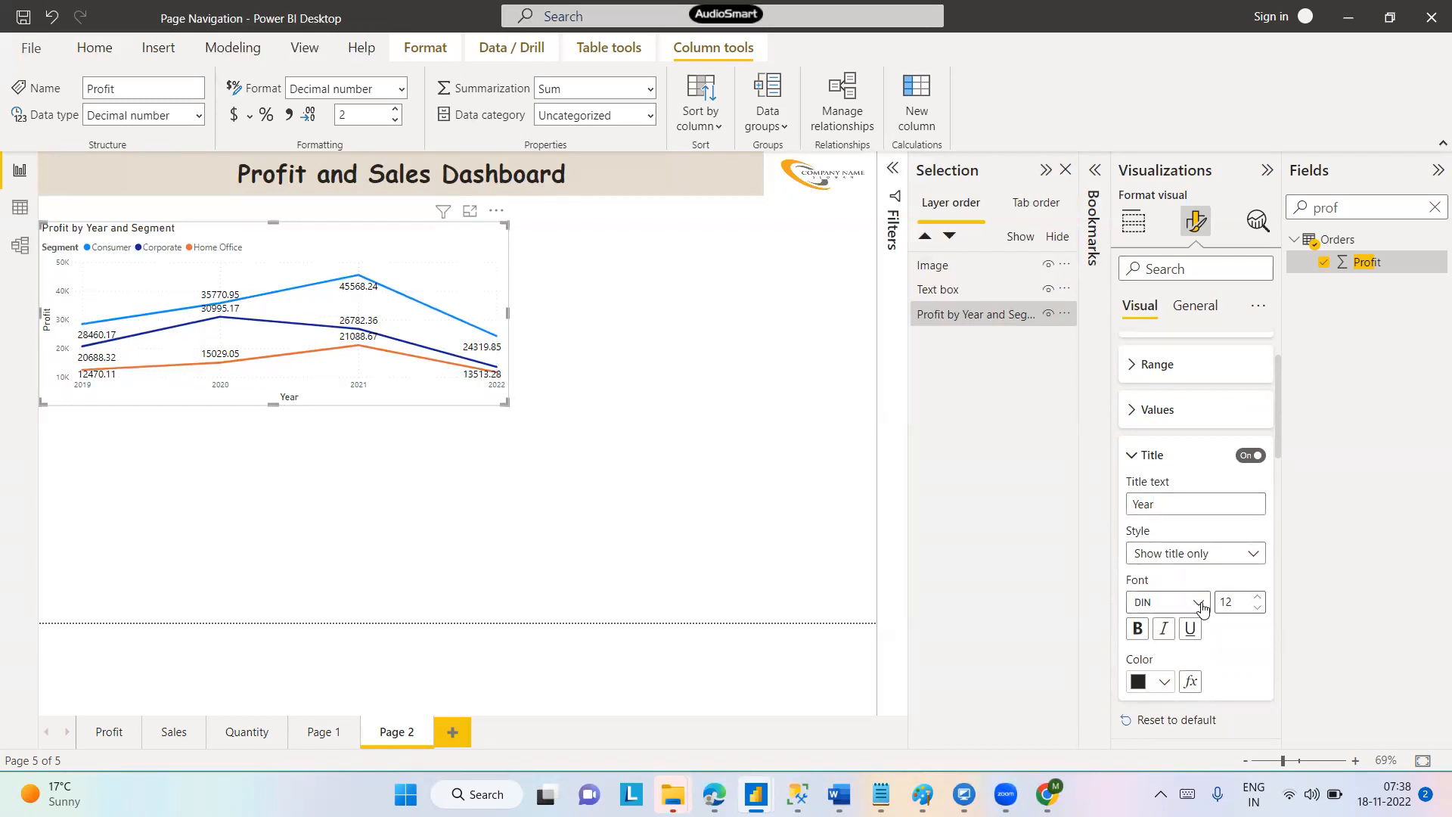
Format the X-axis title in Arial Black at font size 10
left_click(1201, 605)
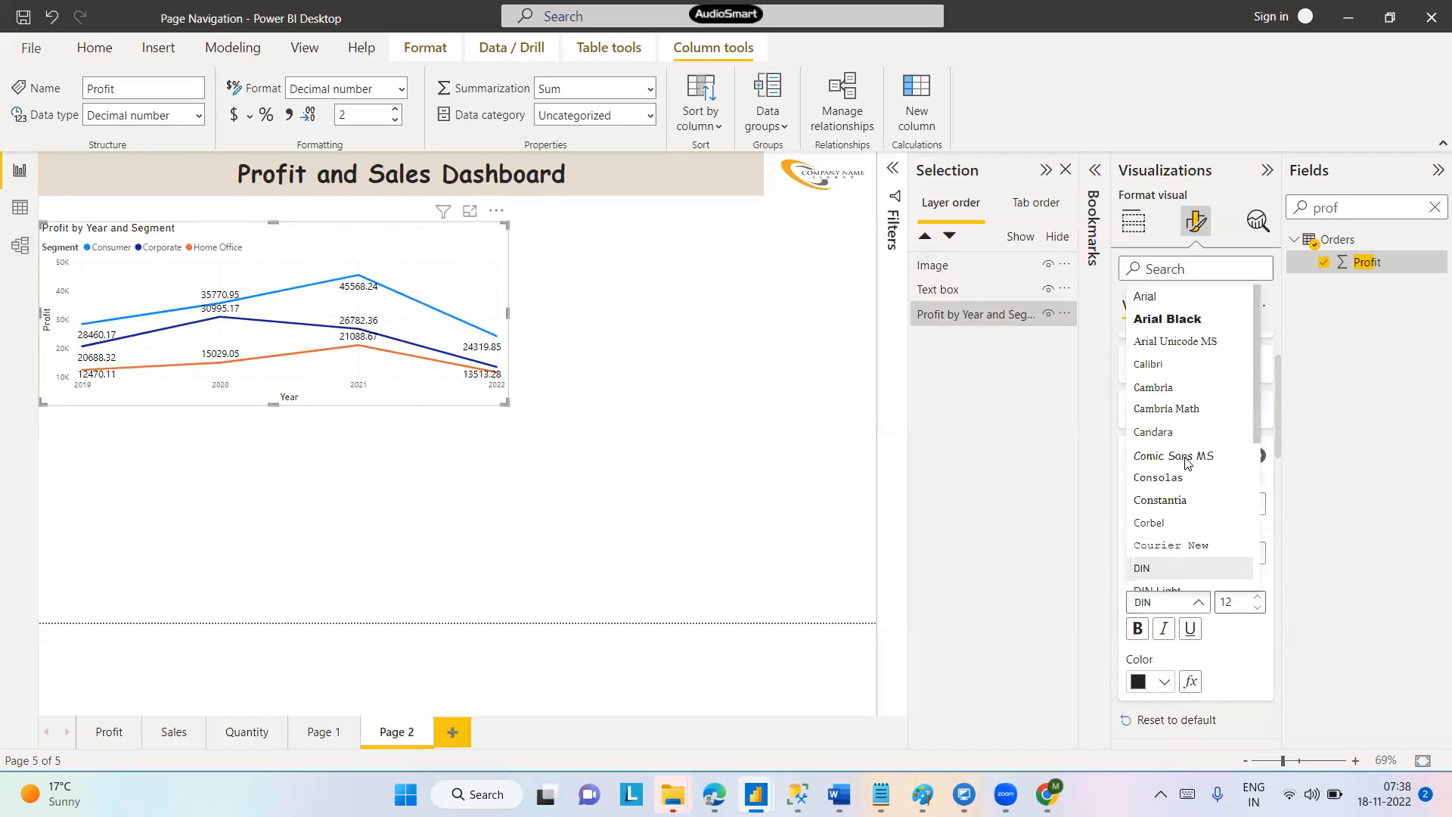
left_click(1177, 320)
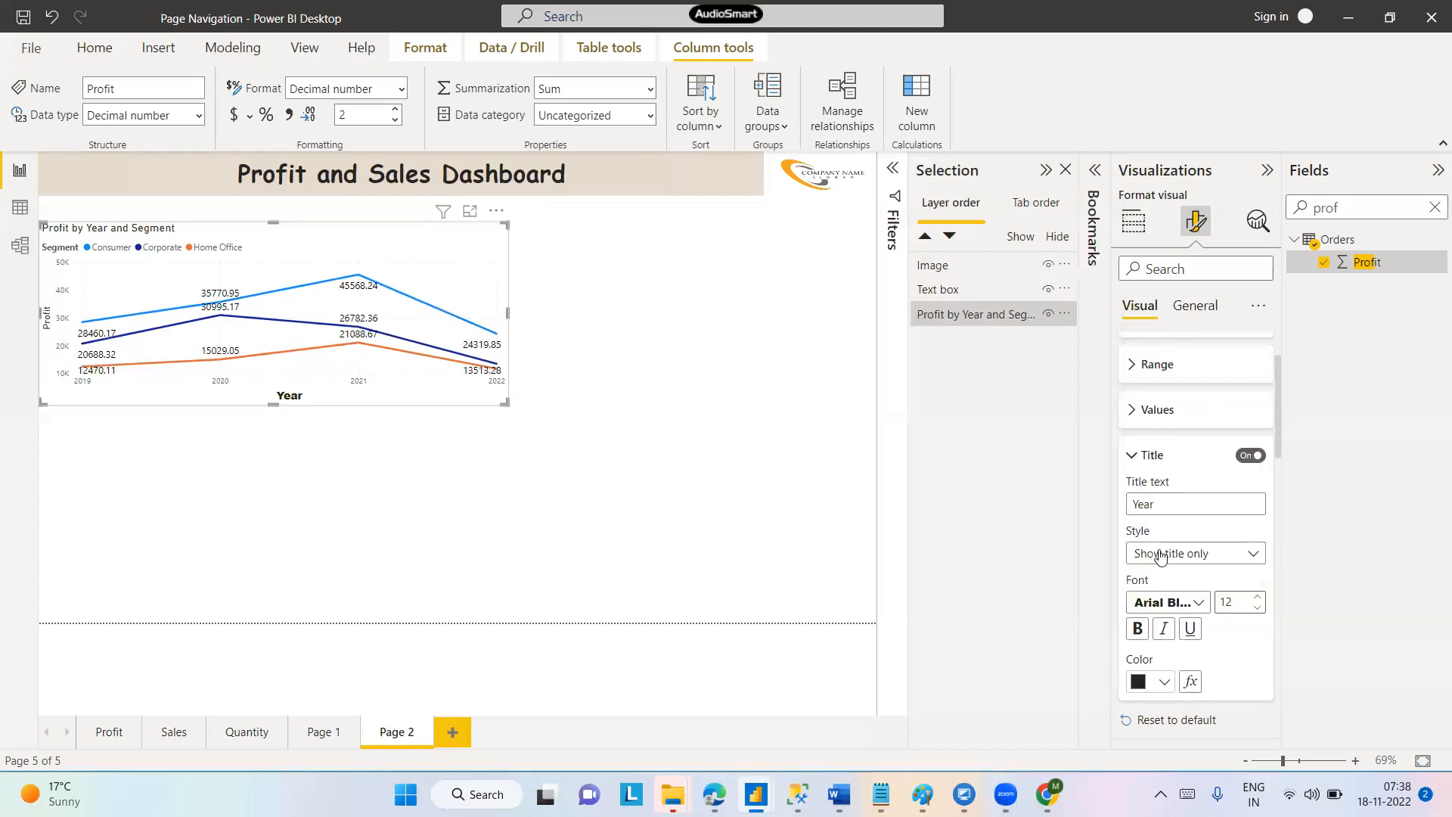
left_click(1257, 608)
left_click(1257, 608)
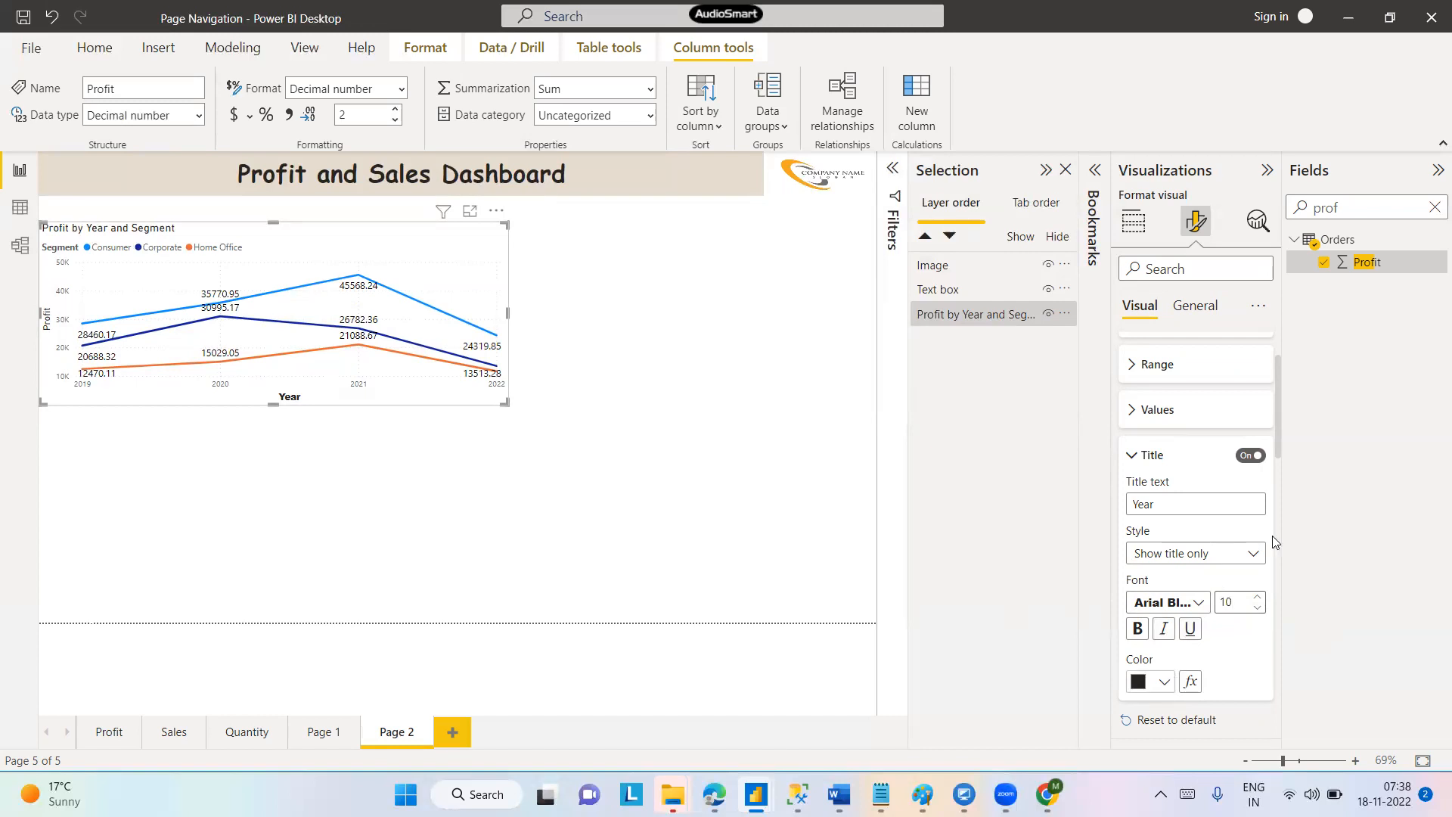
left_click(1132, 454)
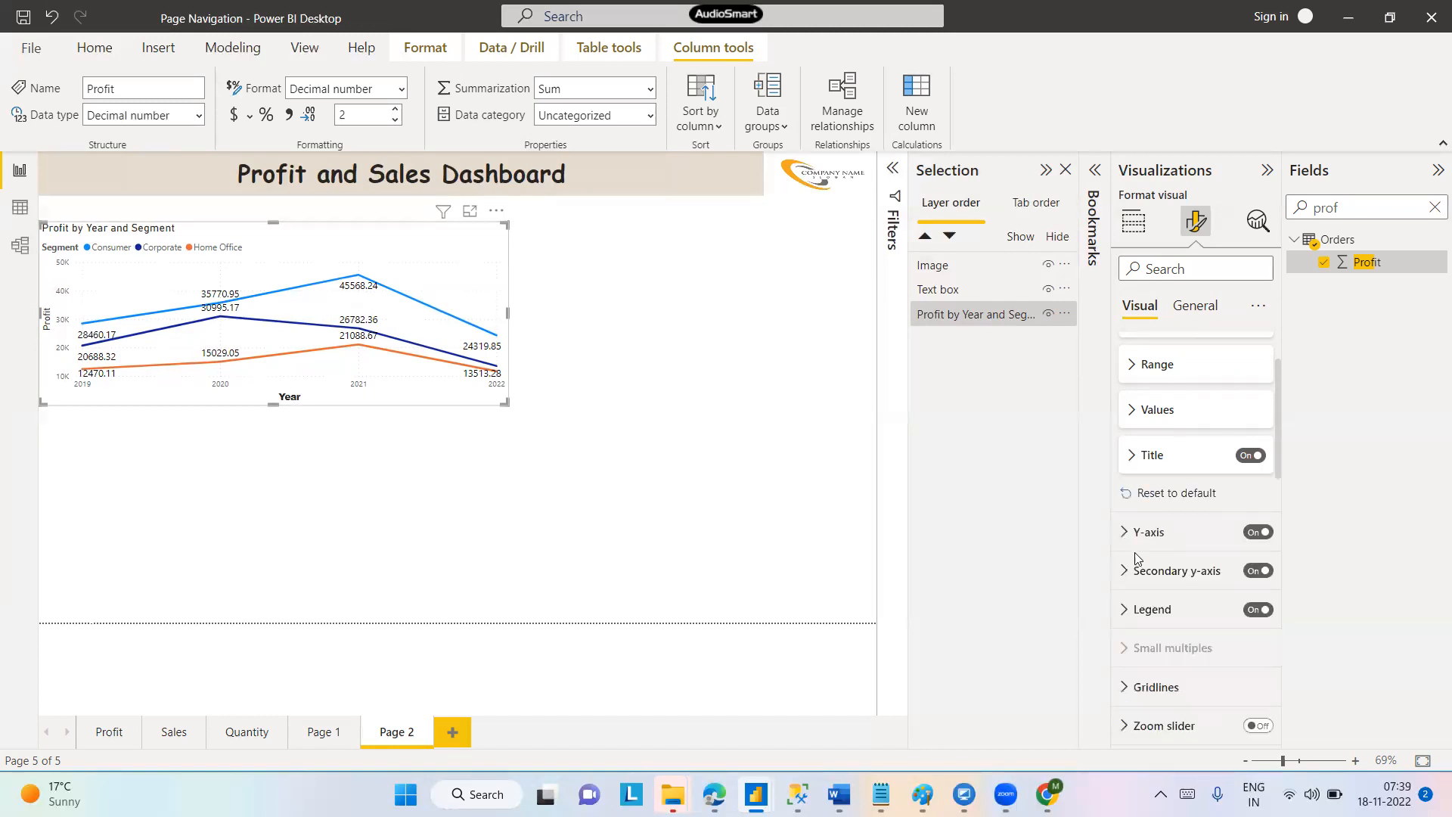
Set the font size of the line chart's Y-axis values to 11
left_click(1132, 531)
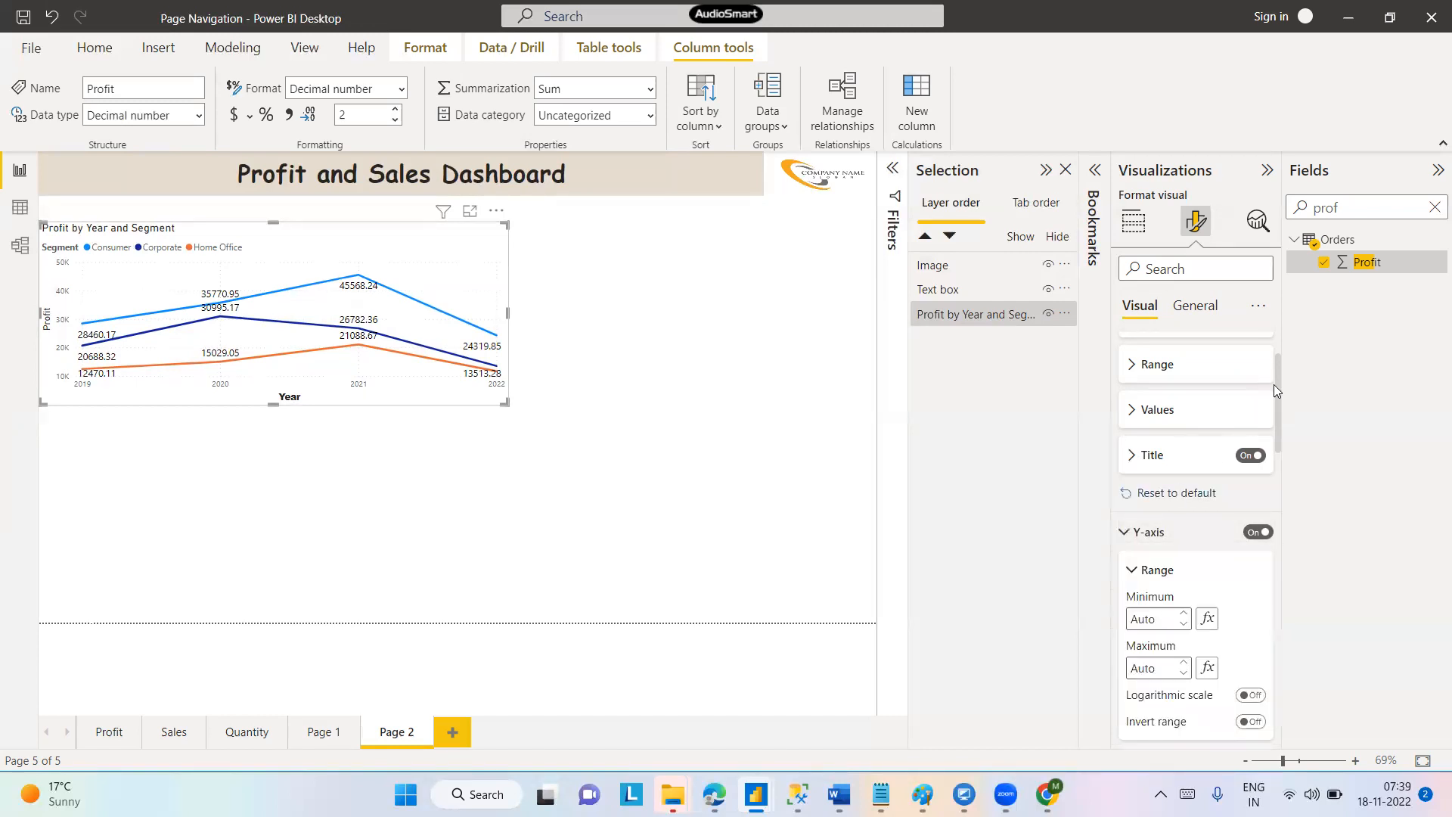
left_click_drag(1279, 389, 1277, 425)
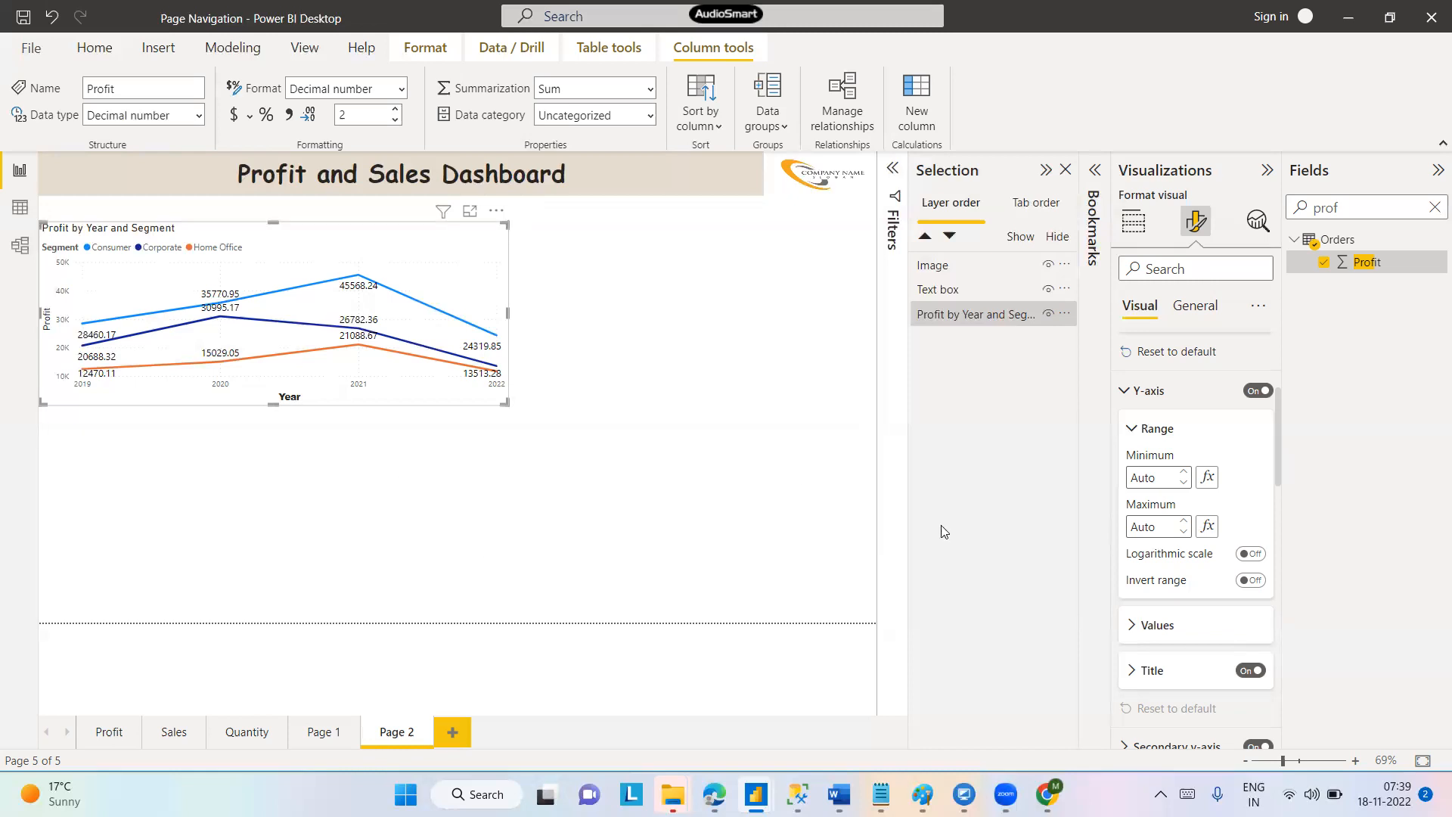
left_click(1129, 627)
left_click(1260, 670)
left_click(1260, 670)
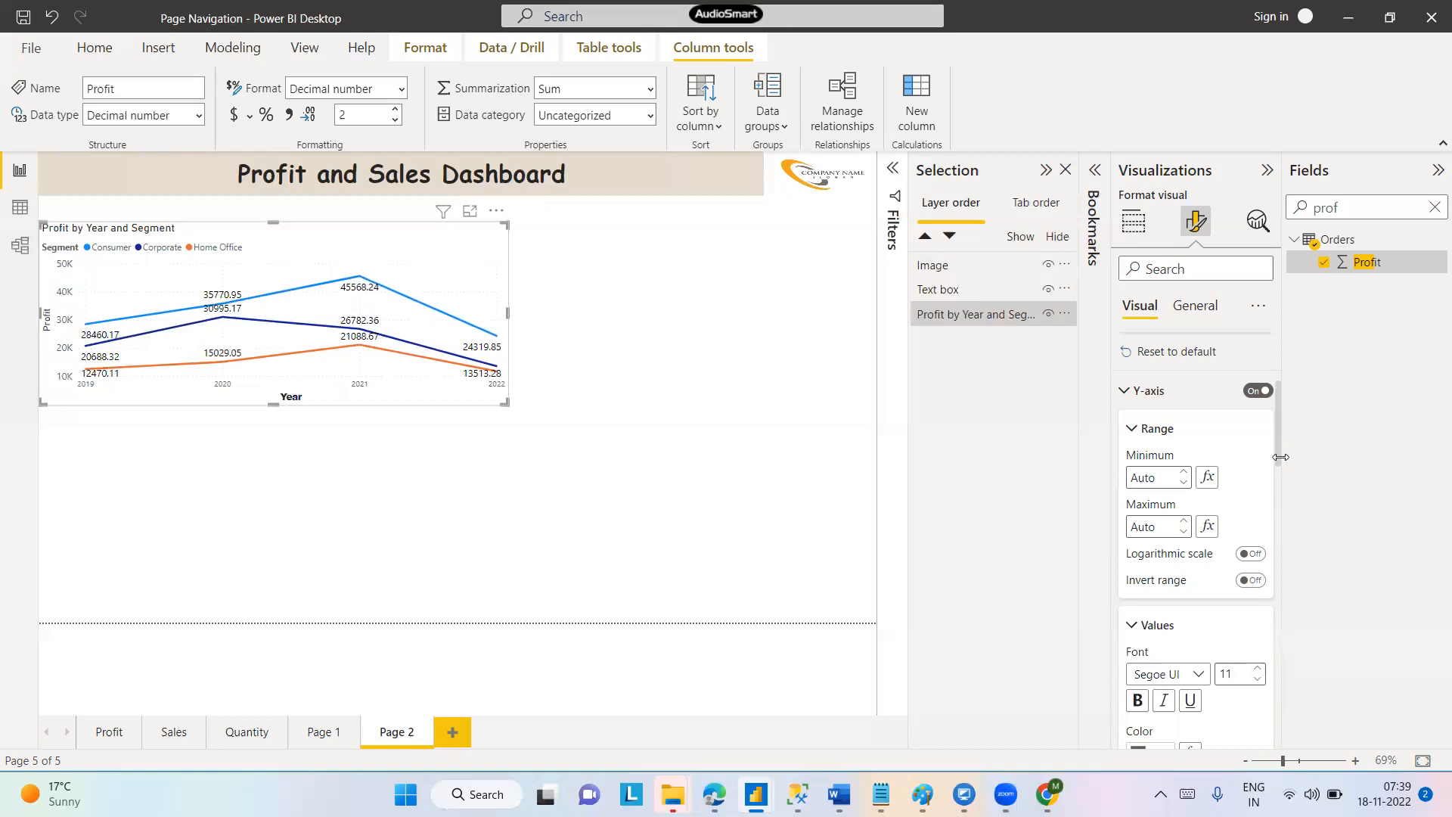
left_click_drag(1279, 453, 1280, 459)
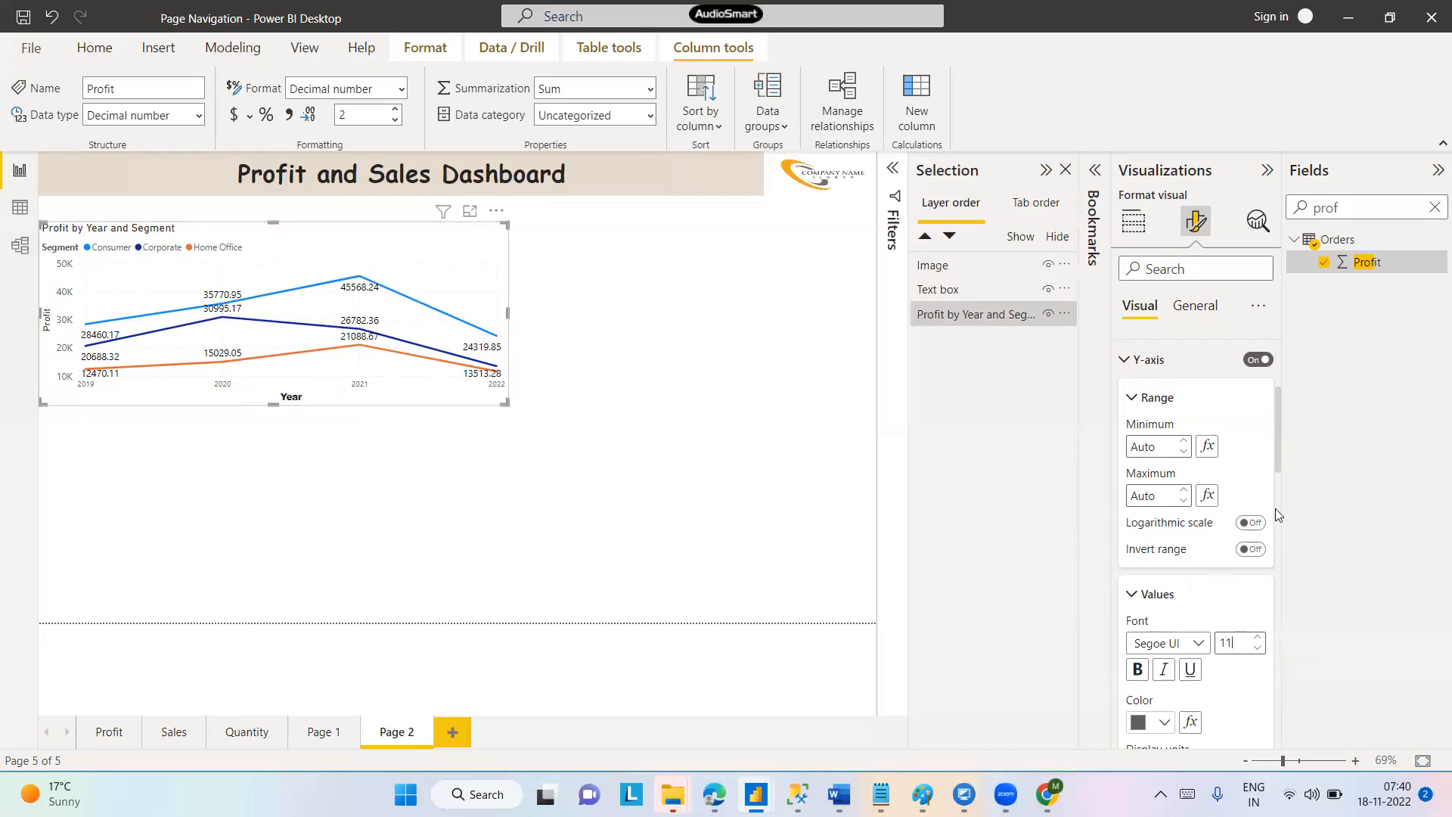
Change the color of the line chart's X-axis values to black
left_click_drag(1275, 447, 1272, 379)
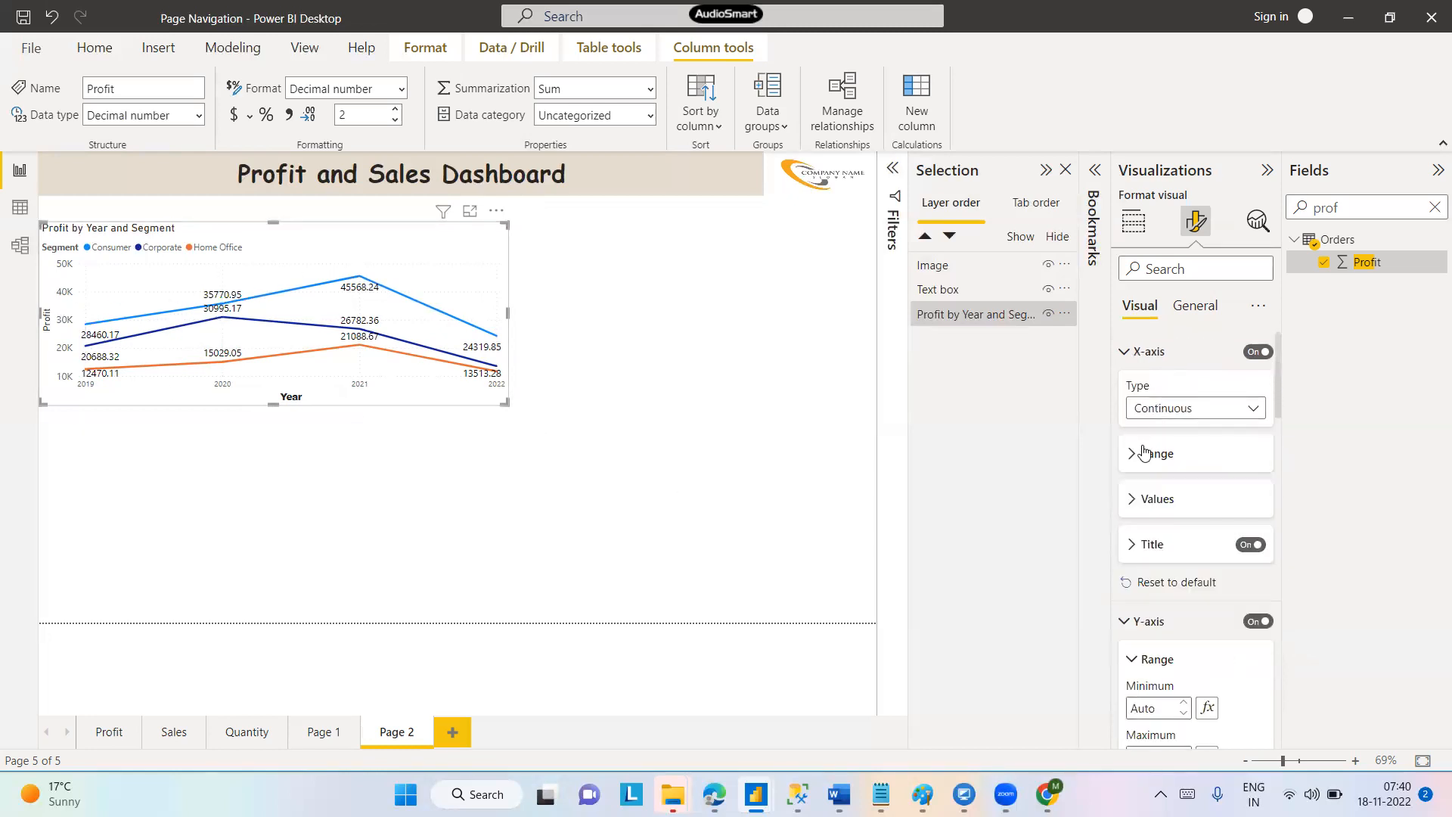
left_click(1130, 495)
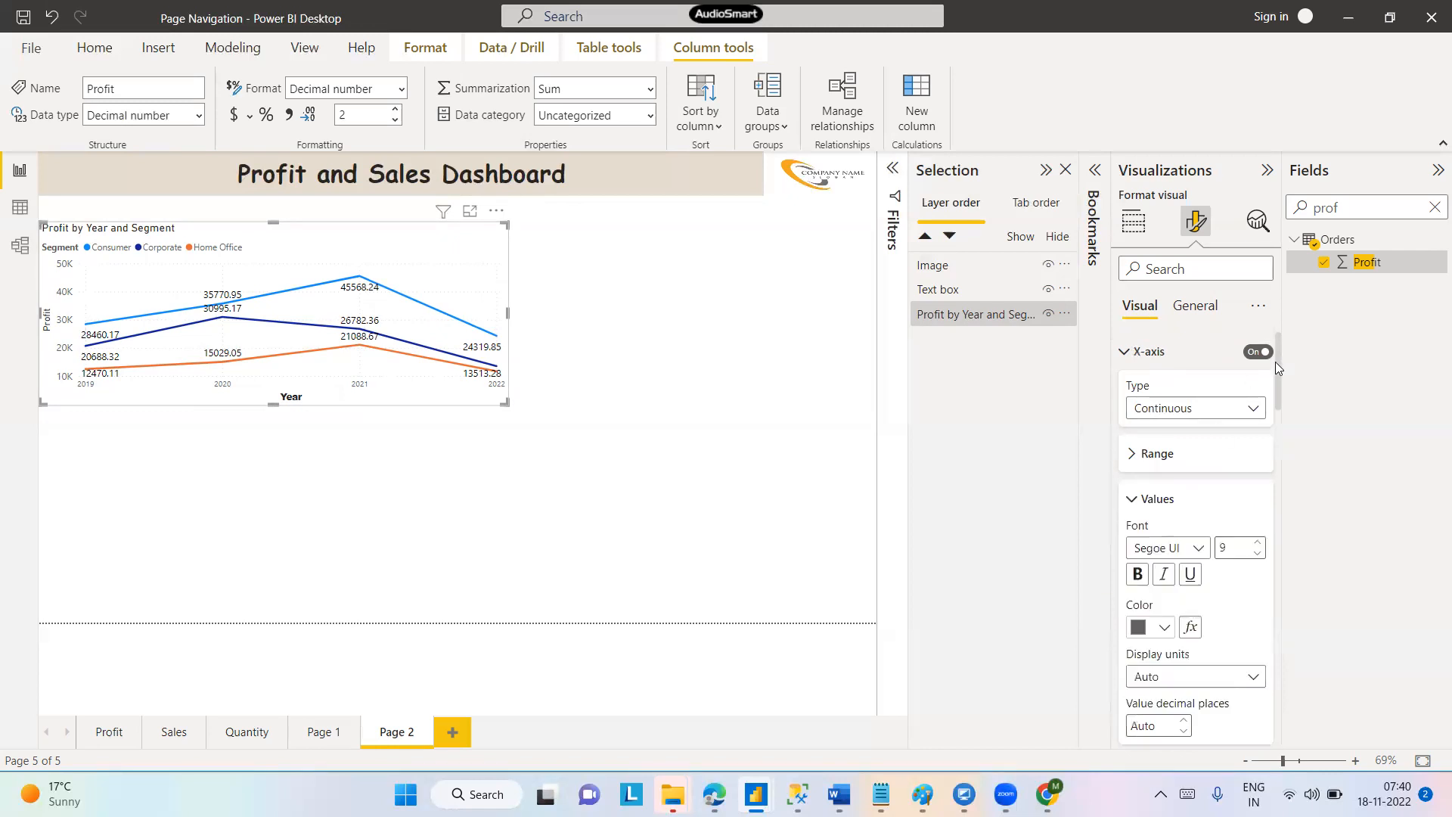
mouse_move(1277, 362)
left_mouse_down()
mouse_move(1276, 398)
mouse_move(1278, 381)
left_mouse_up()
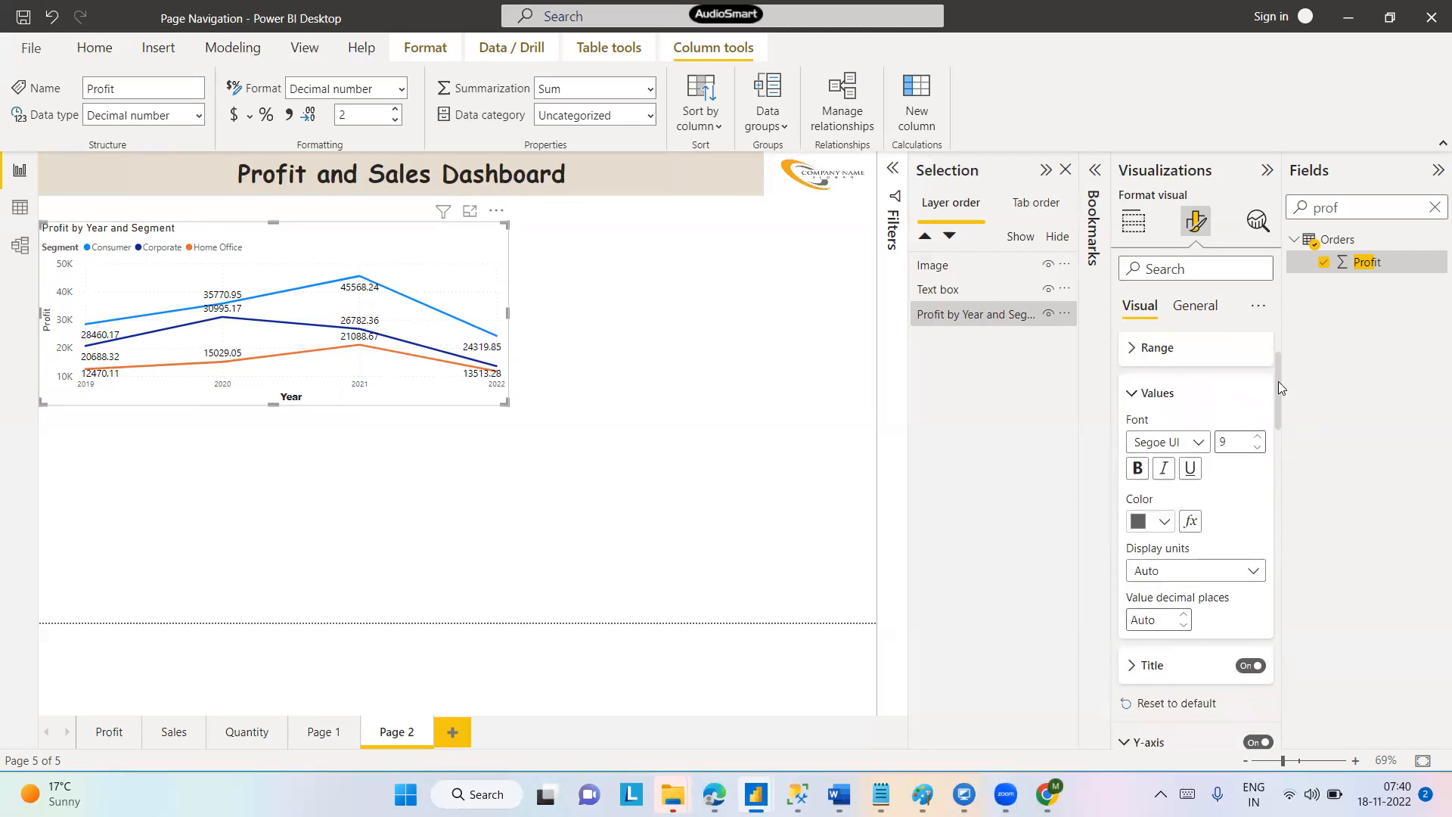
left_click(1165, 522)
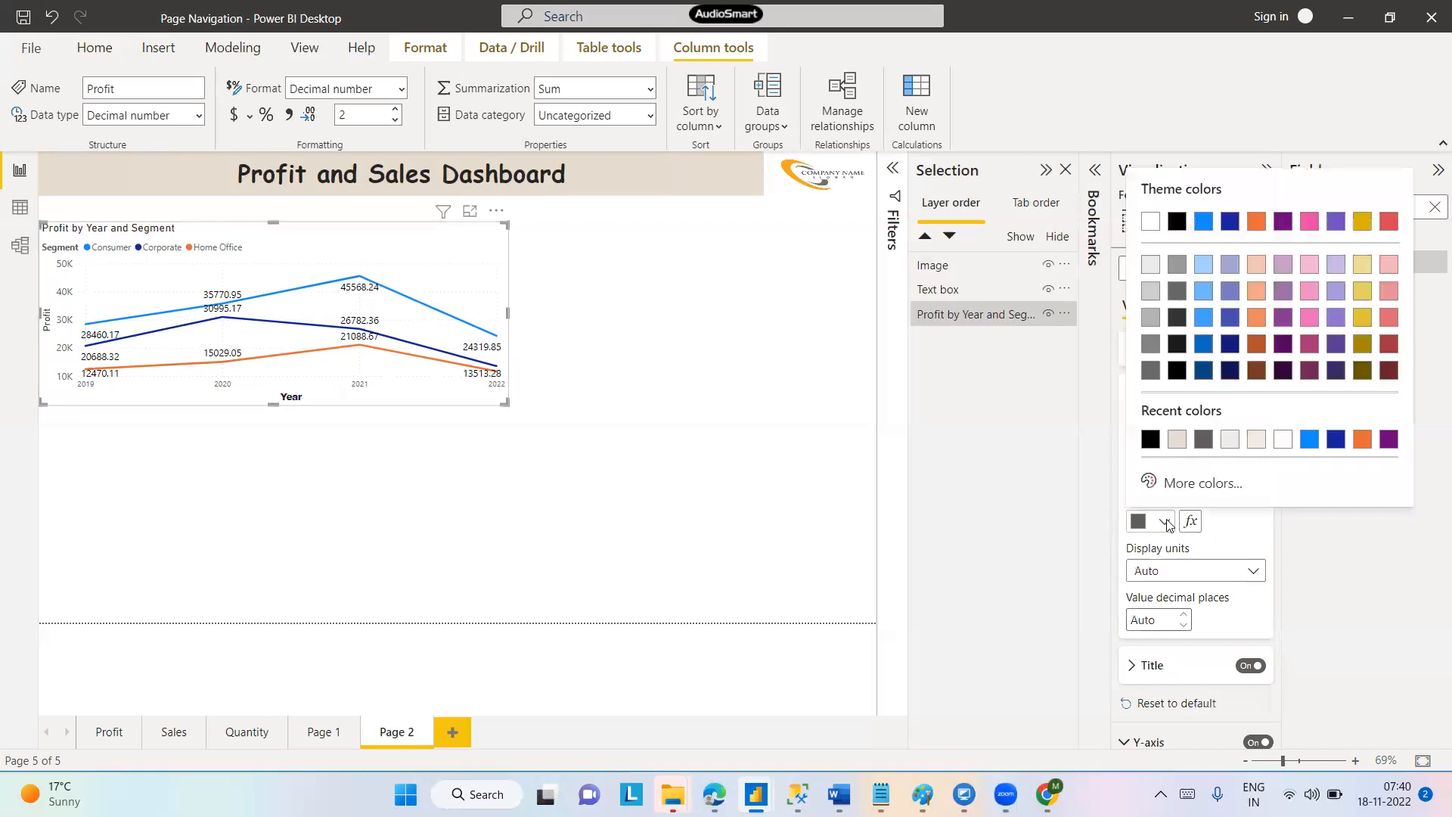
left_click(1144, 439)
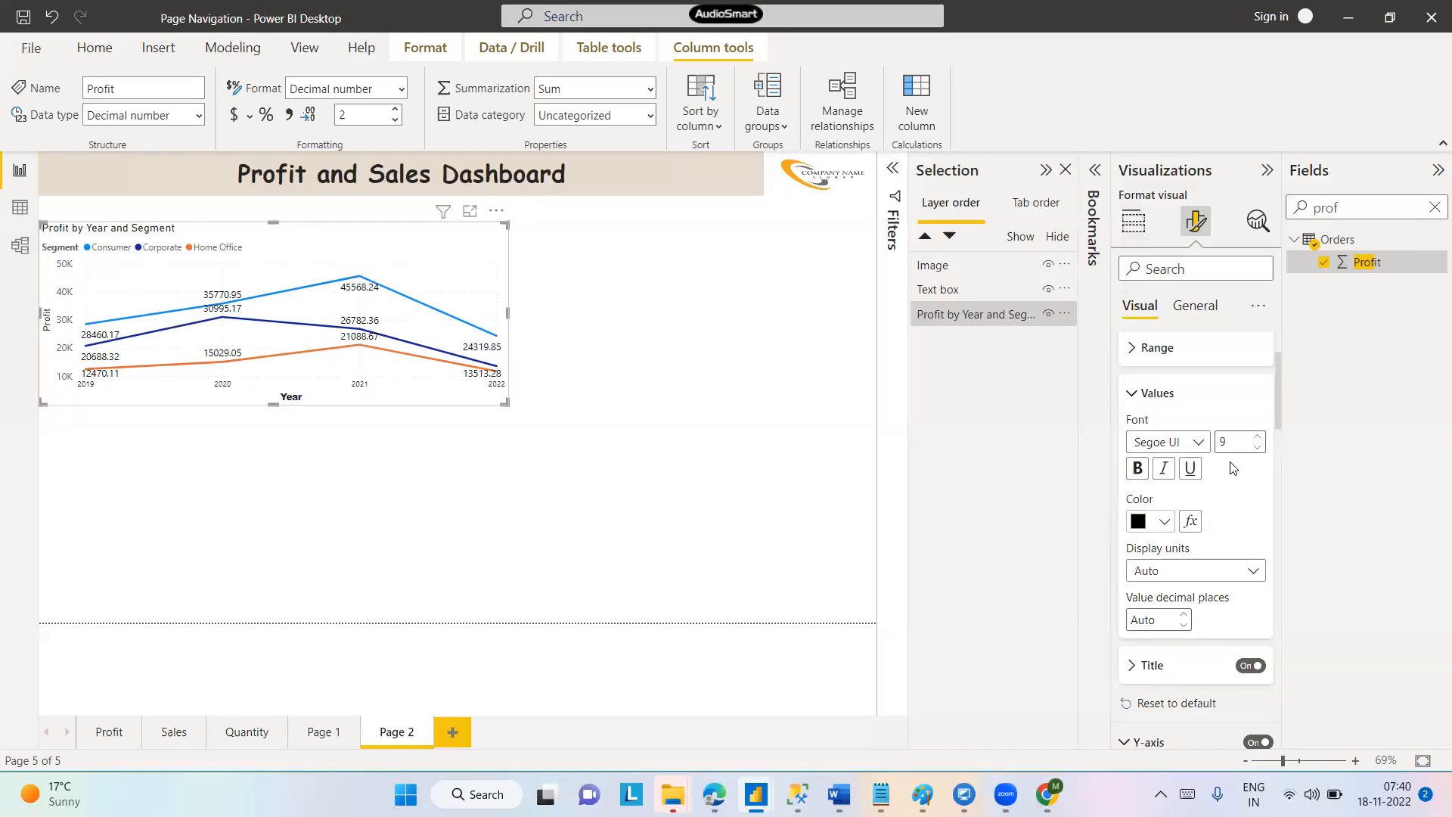
Set the X-axis values to font size 10 and make them bold
left_click(1258, 449)
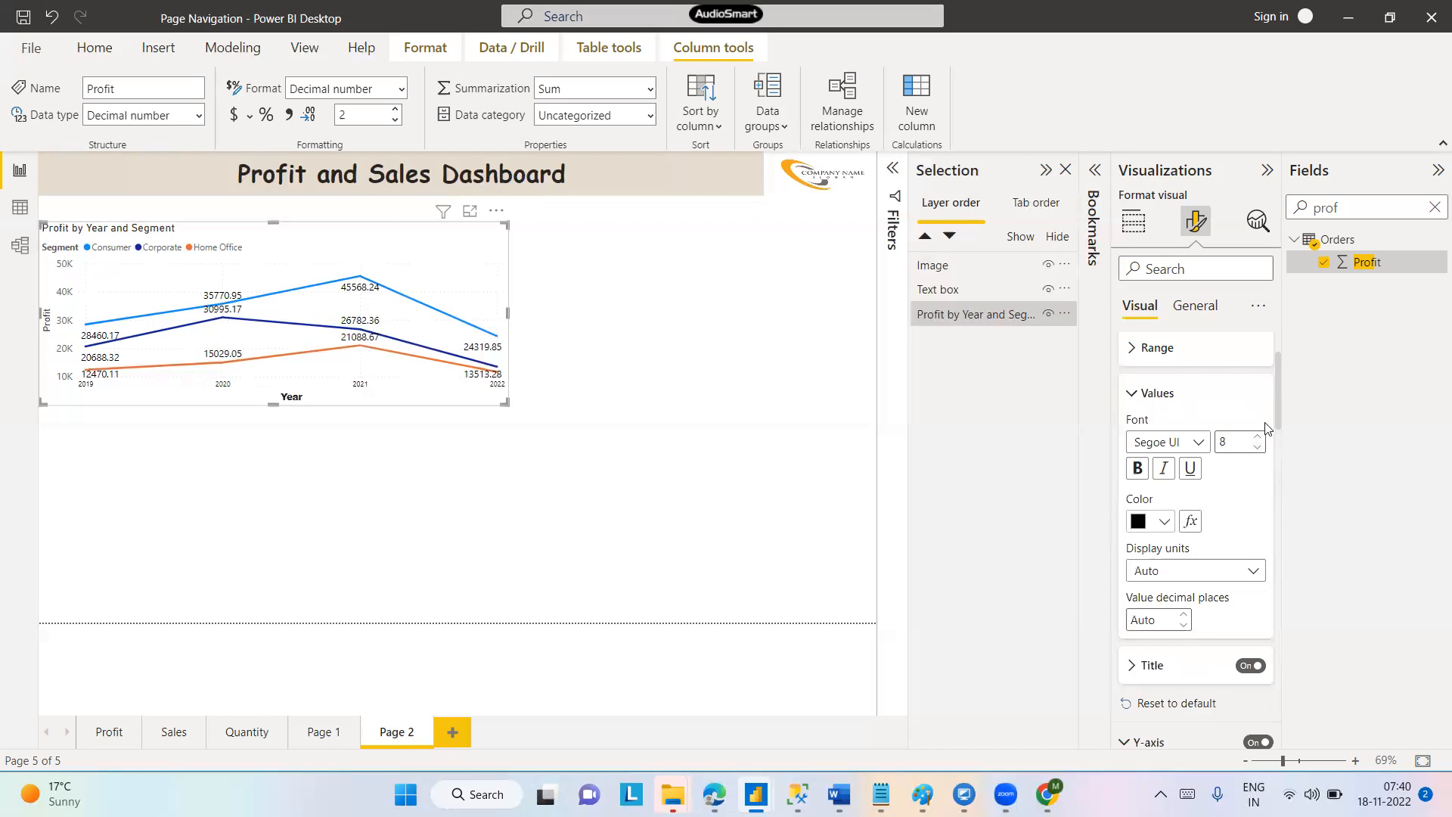
left_click(1257, 438)
left_click(1257, 439)
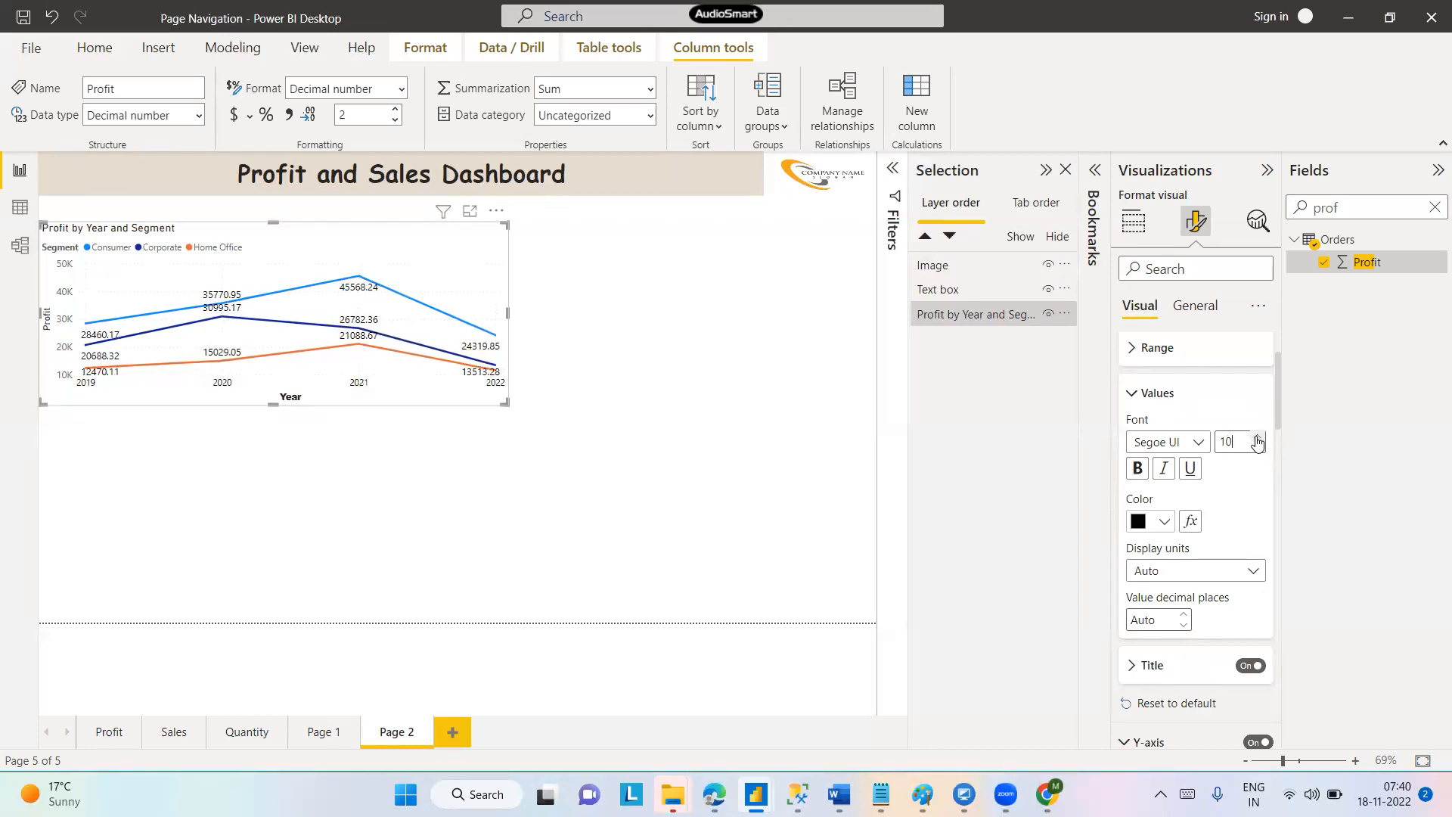
left_click(1137, 469)
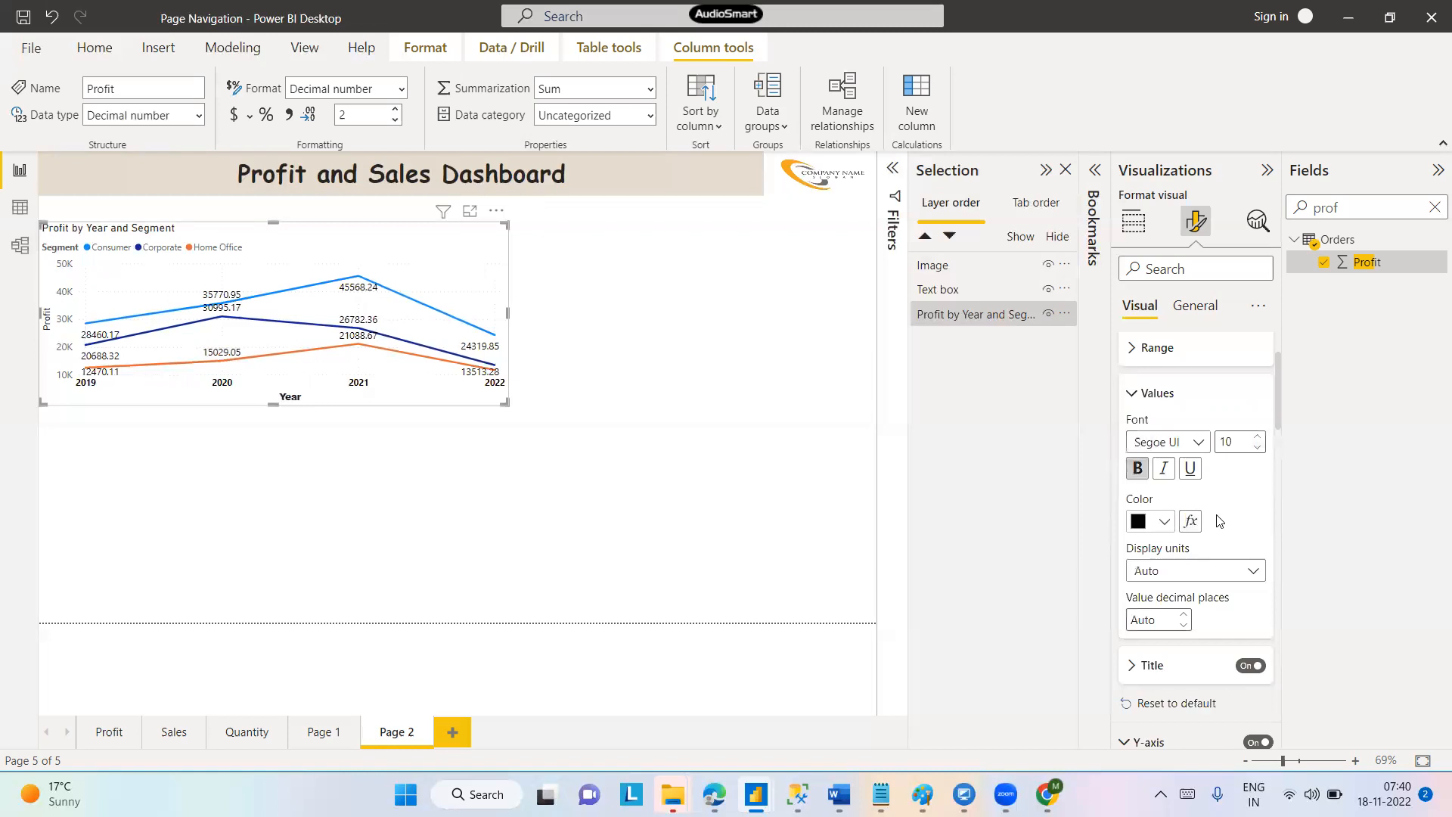
left_click(1135, 393)
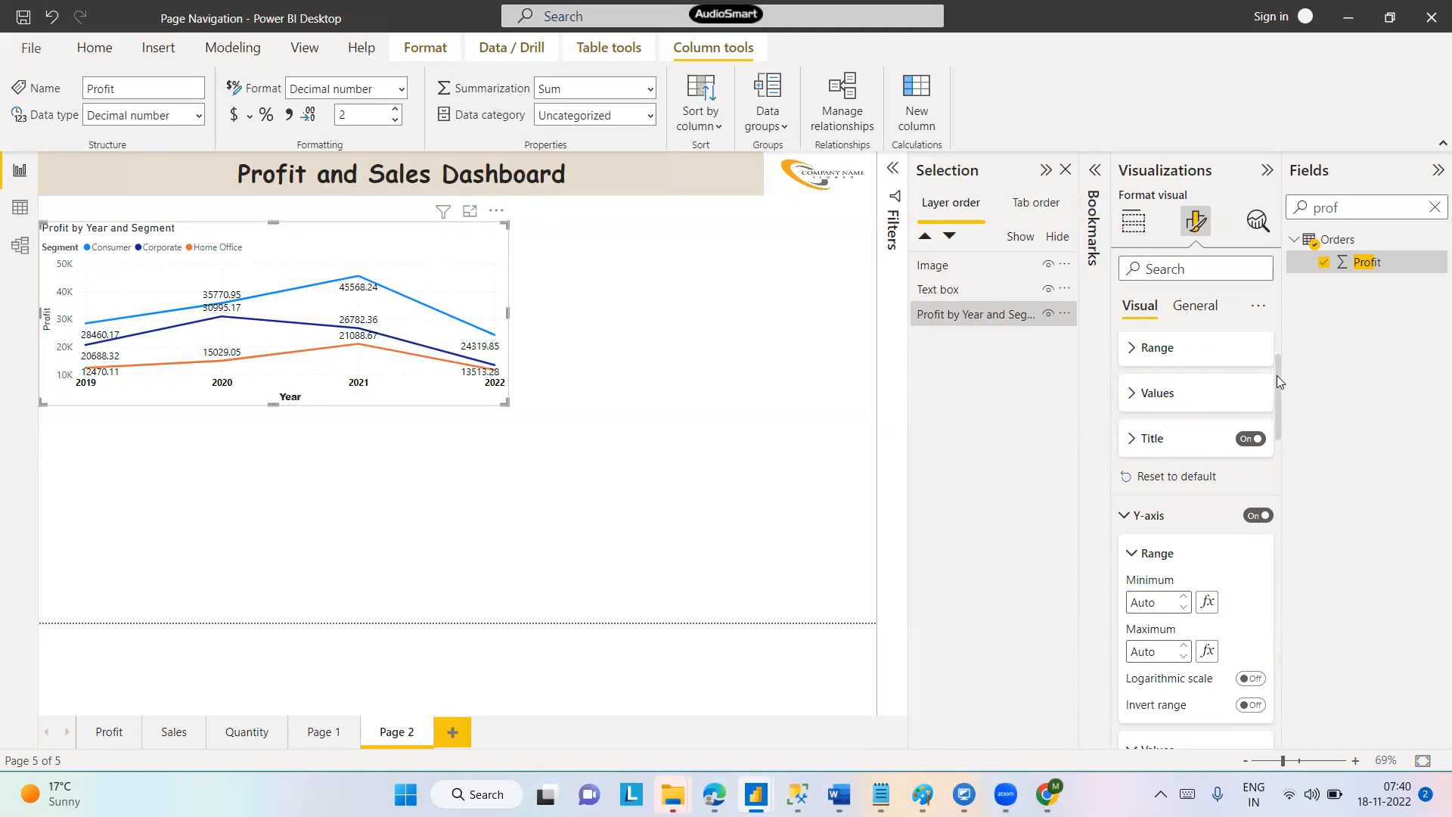
left_click_drag(1276, 375, 1278, 340)
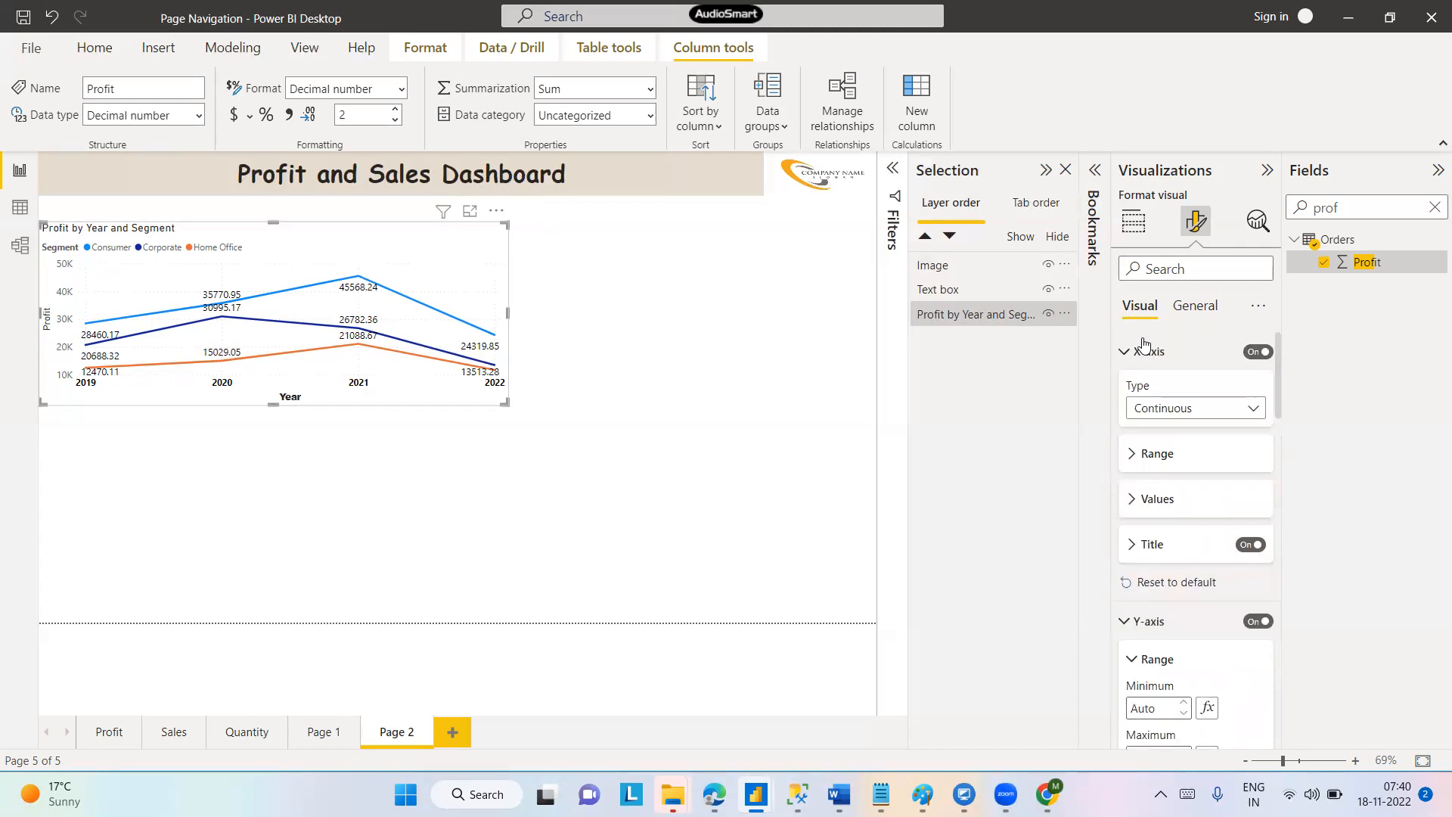
left_click(1124, 351)
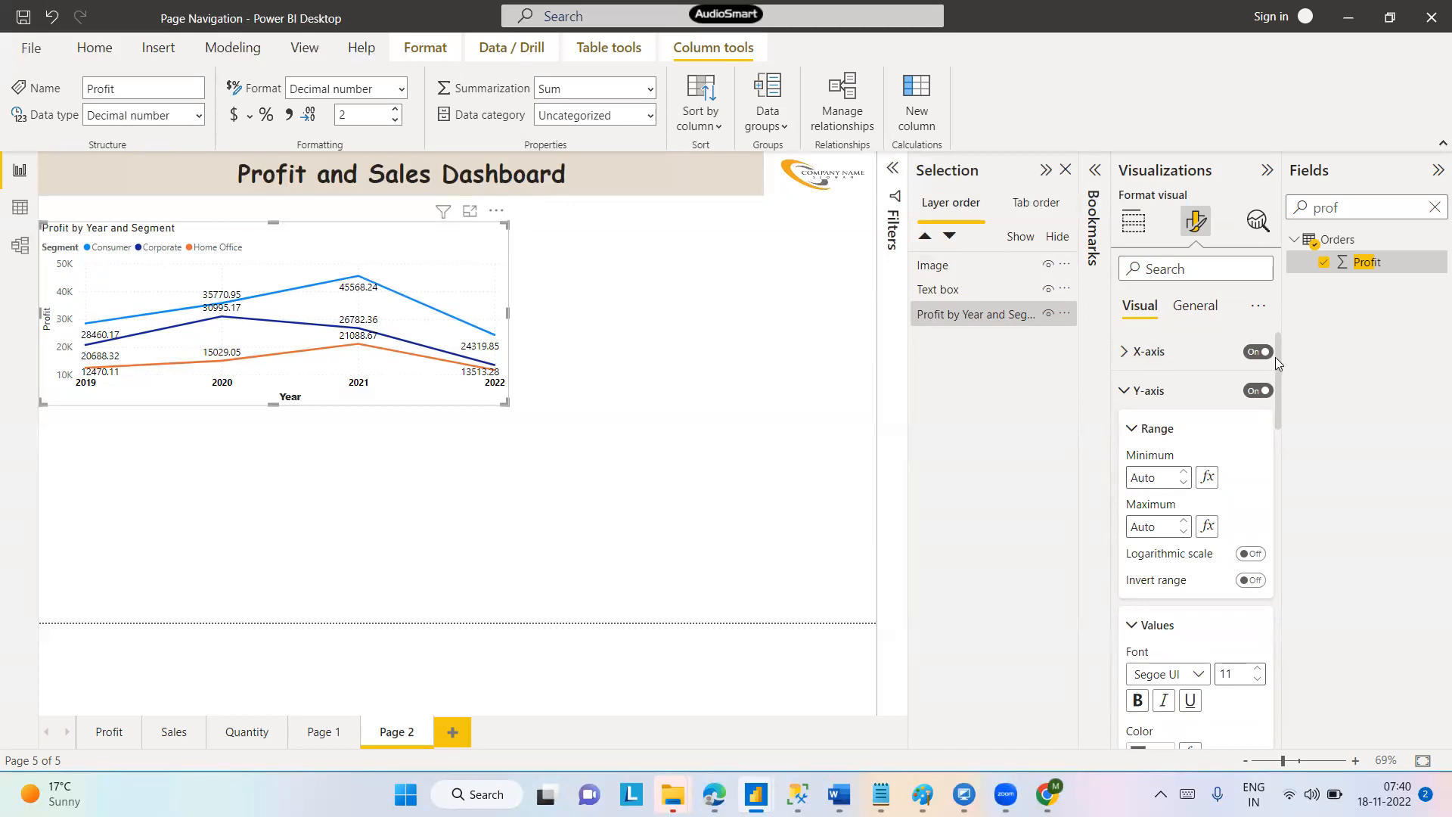
Change the color of the line chart's Y-axis values to black
left_click_drag(1277, 358, 1284, 431)
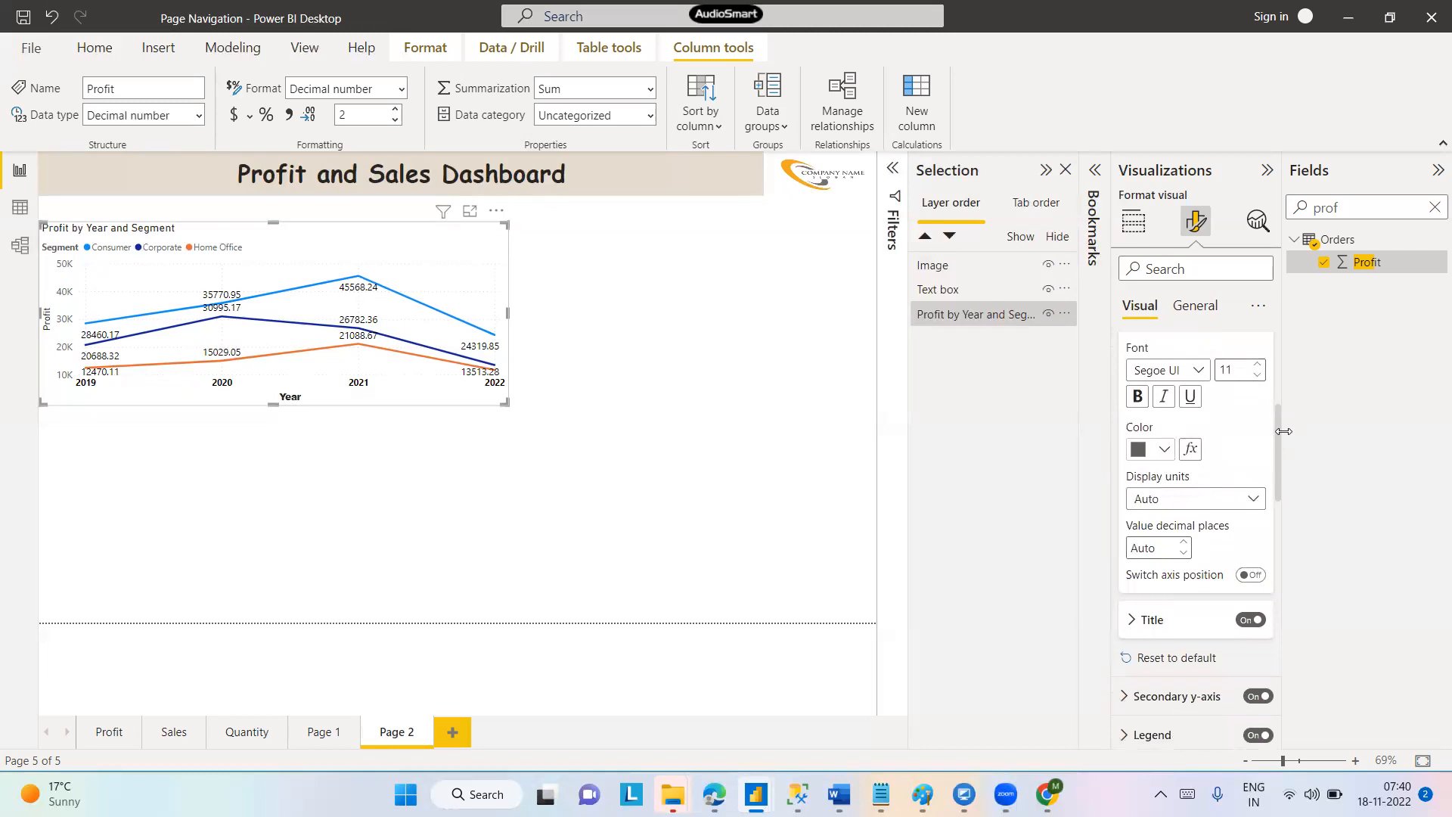
left_click(1165, 449)
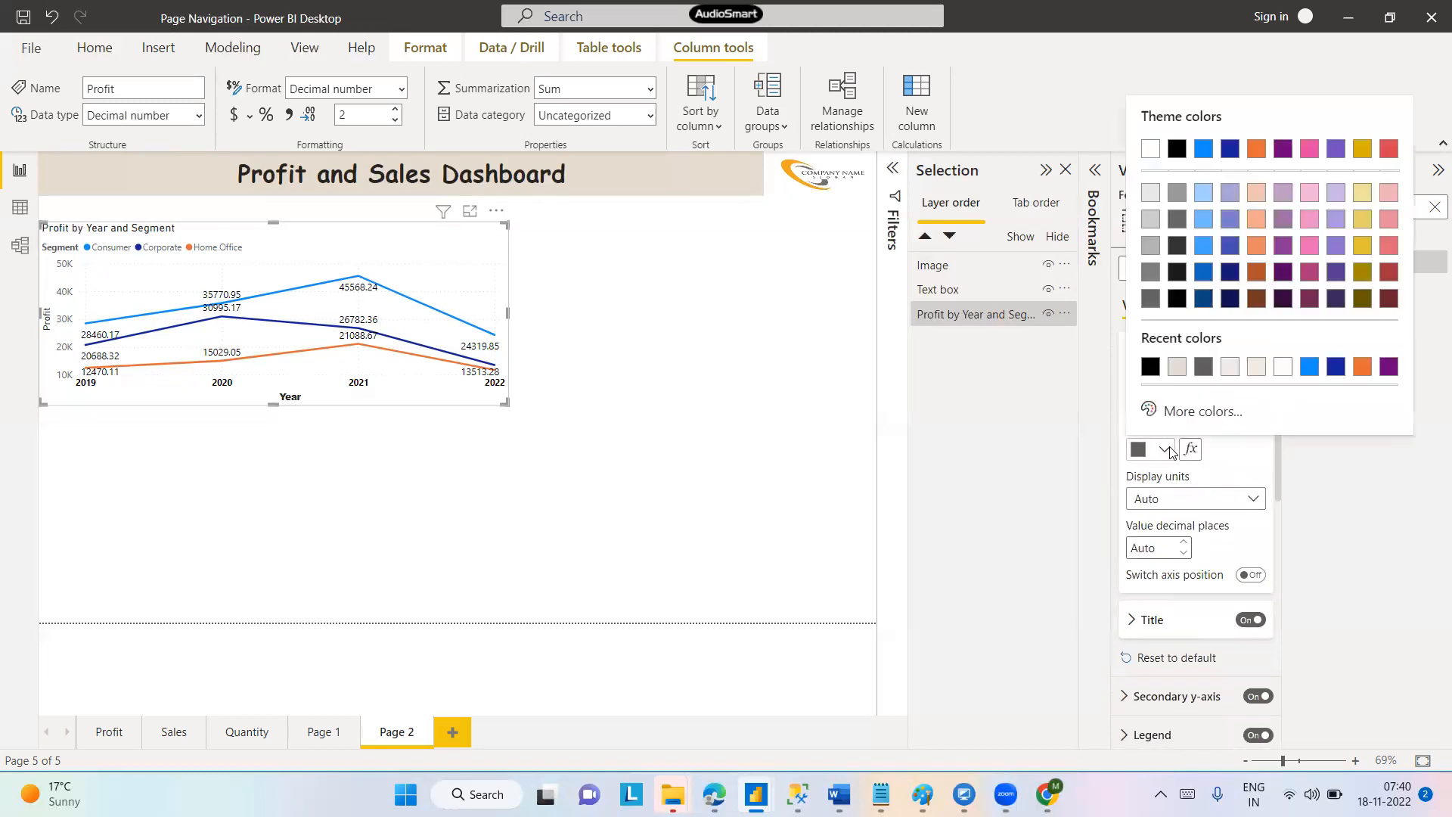
left_click(1150, 367)
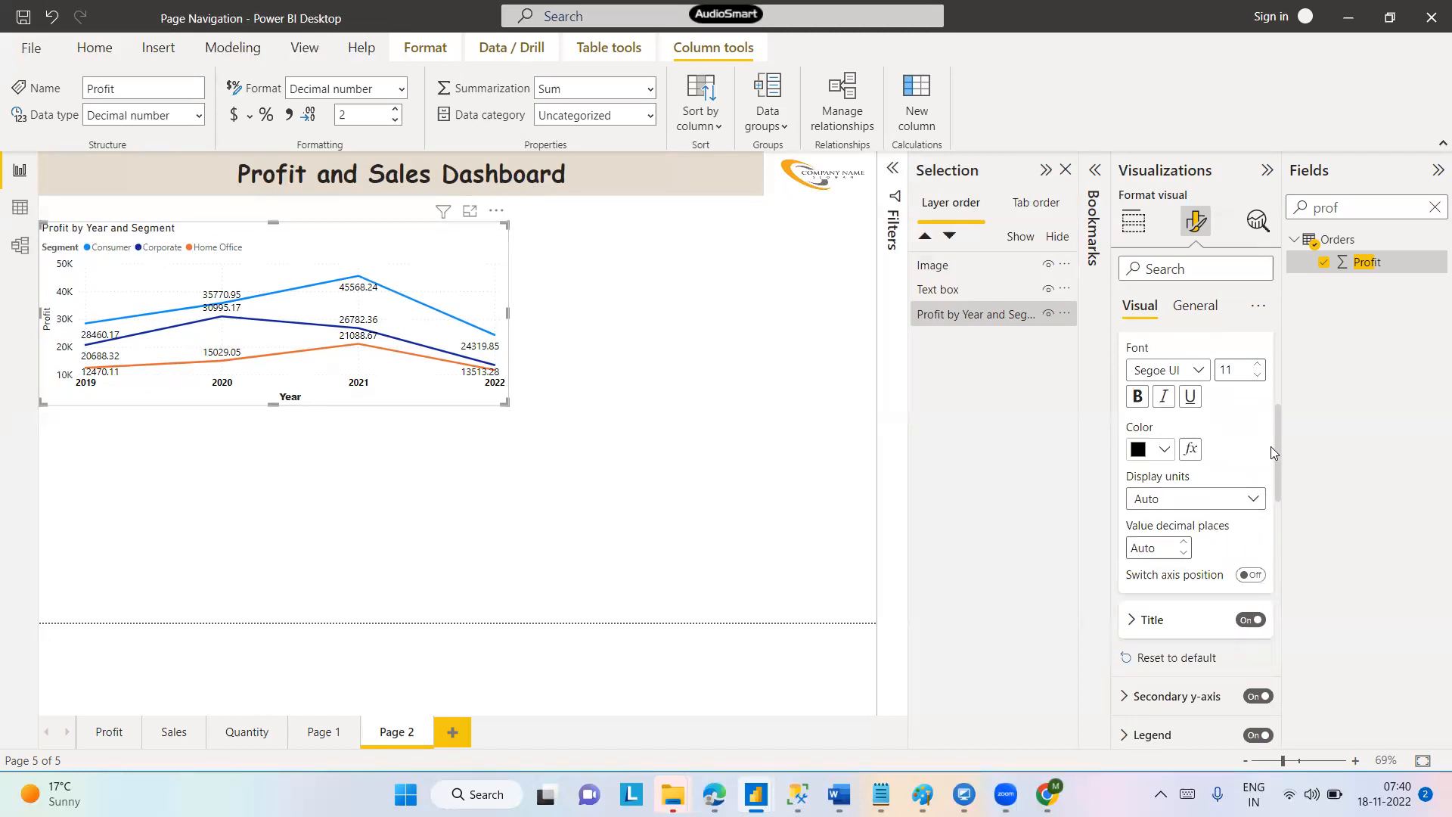
Set the Y-axis title text to "Profit" and its font to Segoe UI Bold
left_click_drag(1277, 451, 1278, 482)
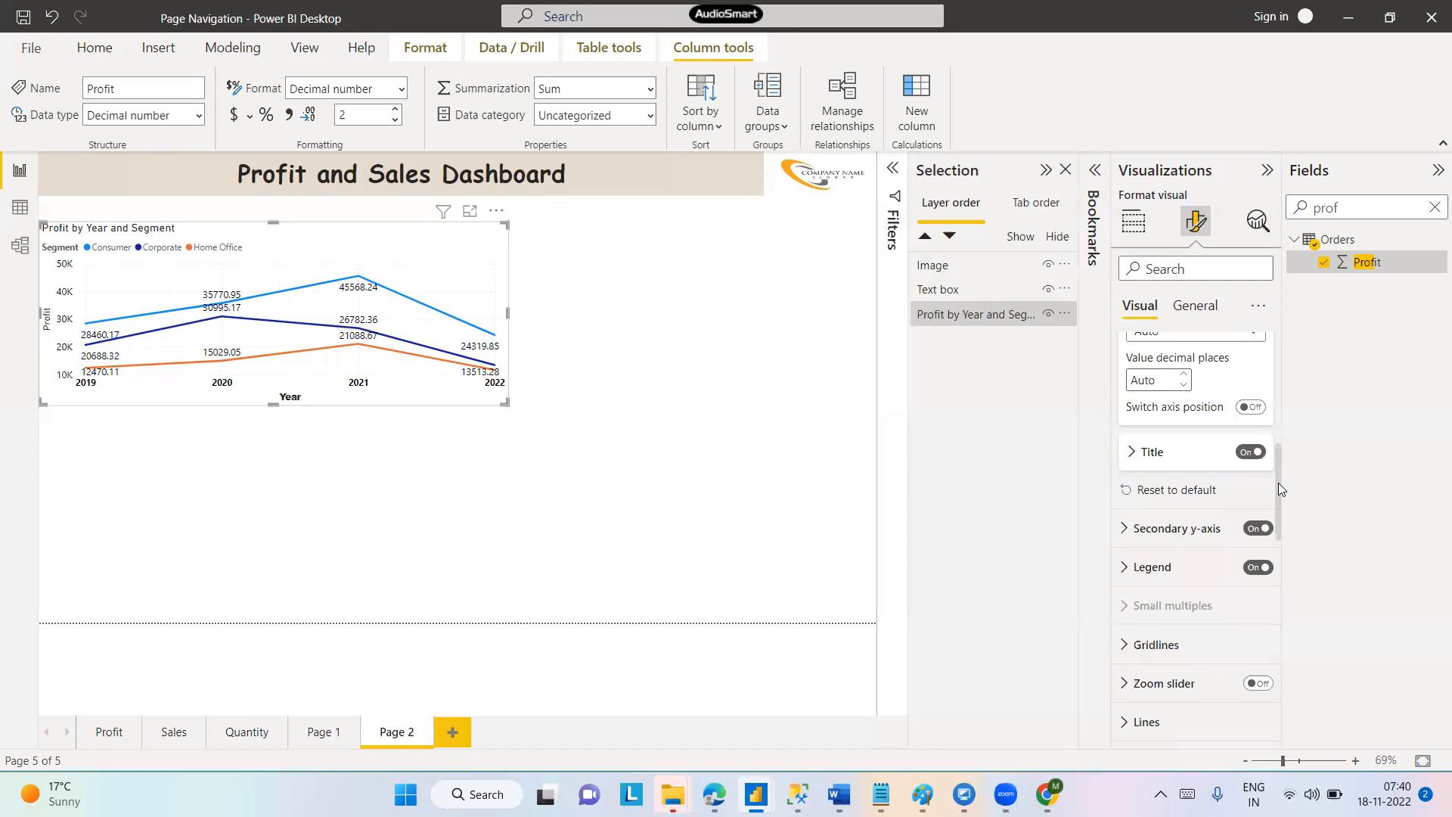
left_click(1132, 454)
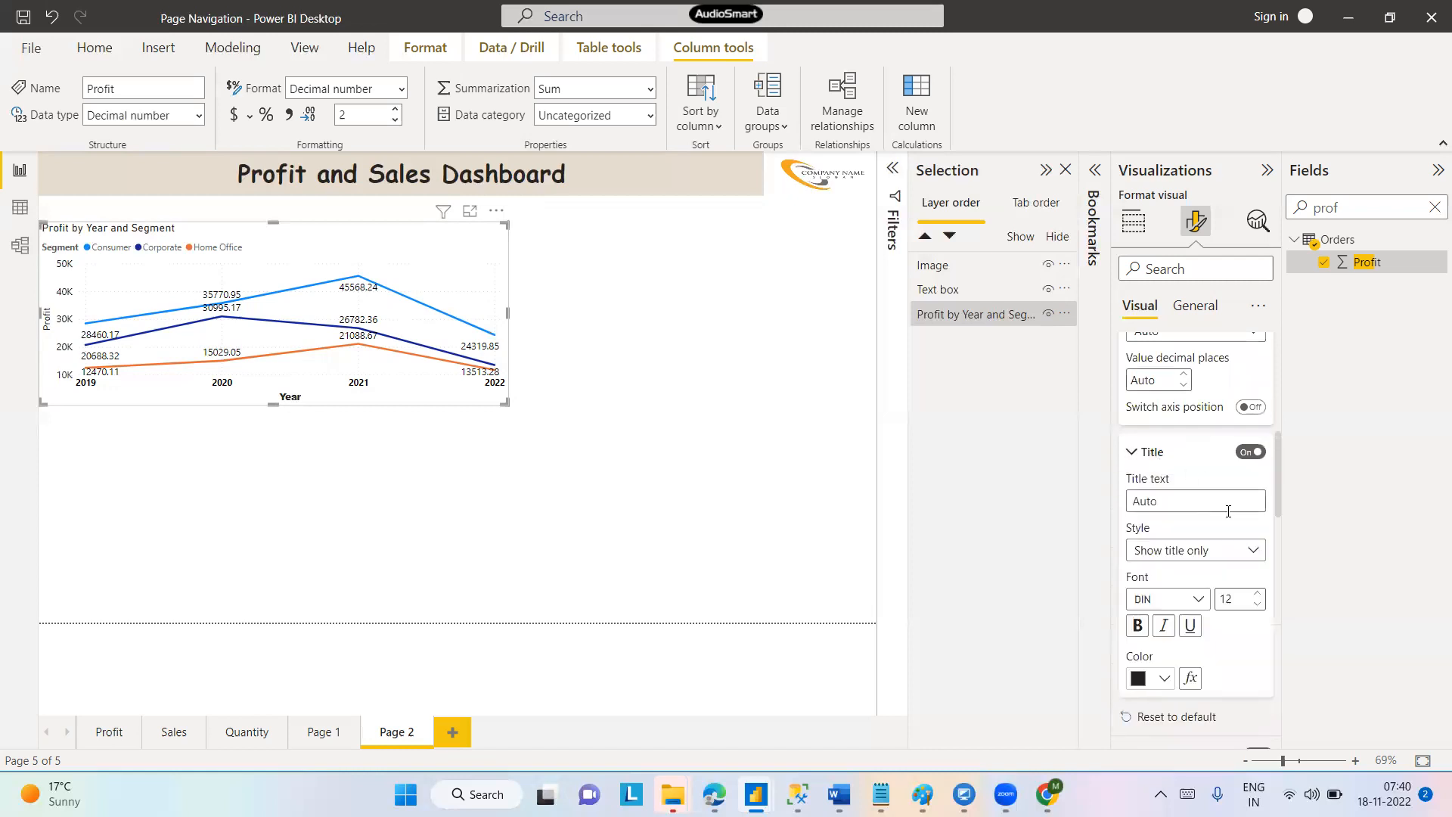
left_click(1199, 501)
type("Profit")
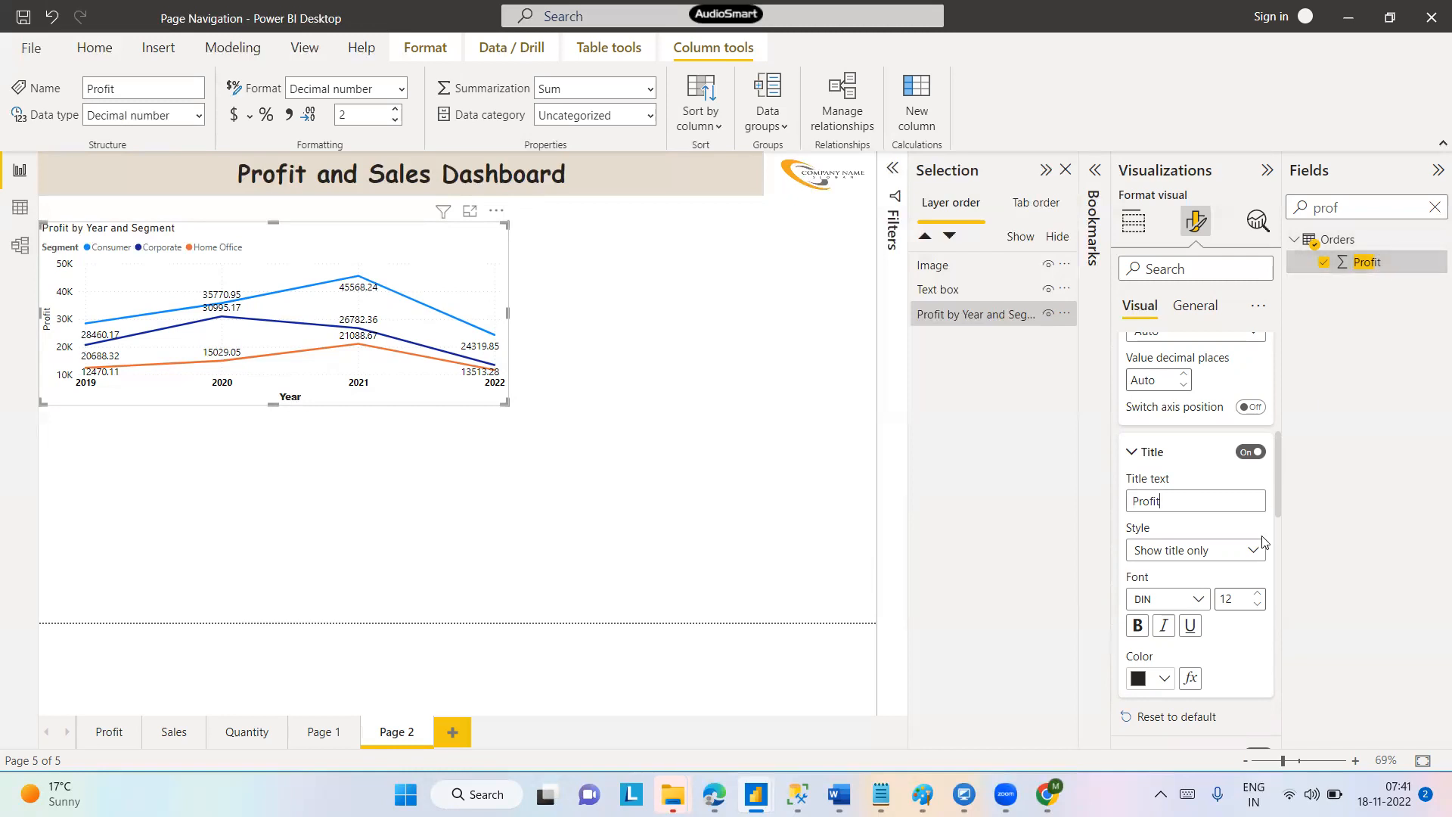
left_click(1198, 599)
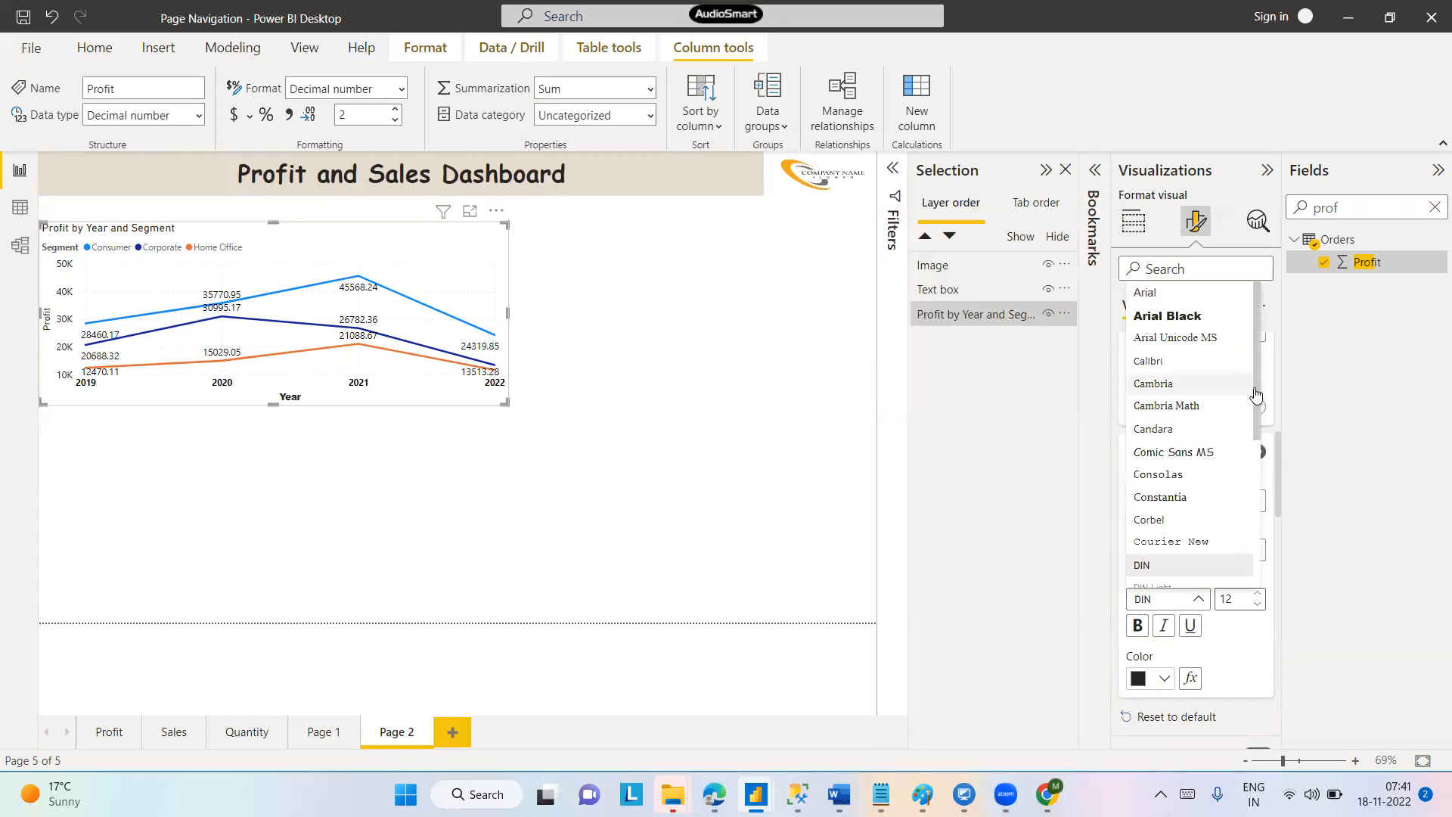
scroll(1256, 390, "down", 4)
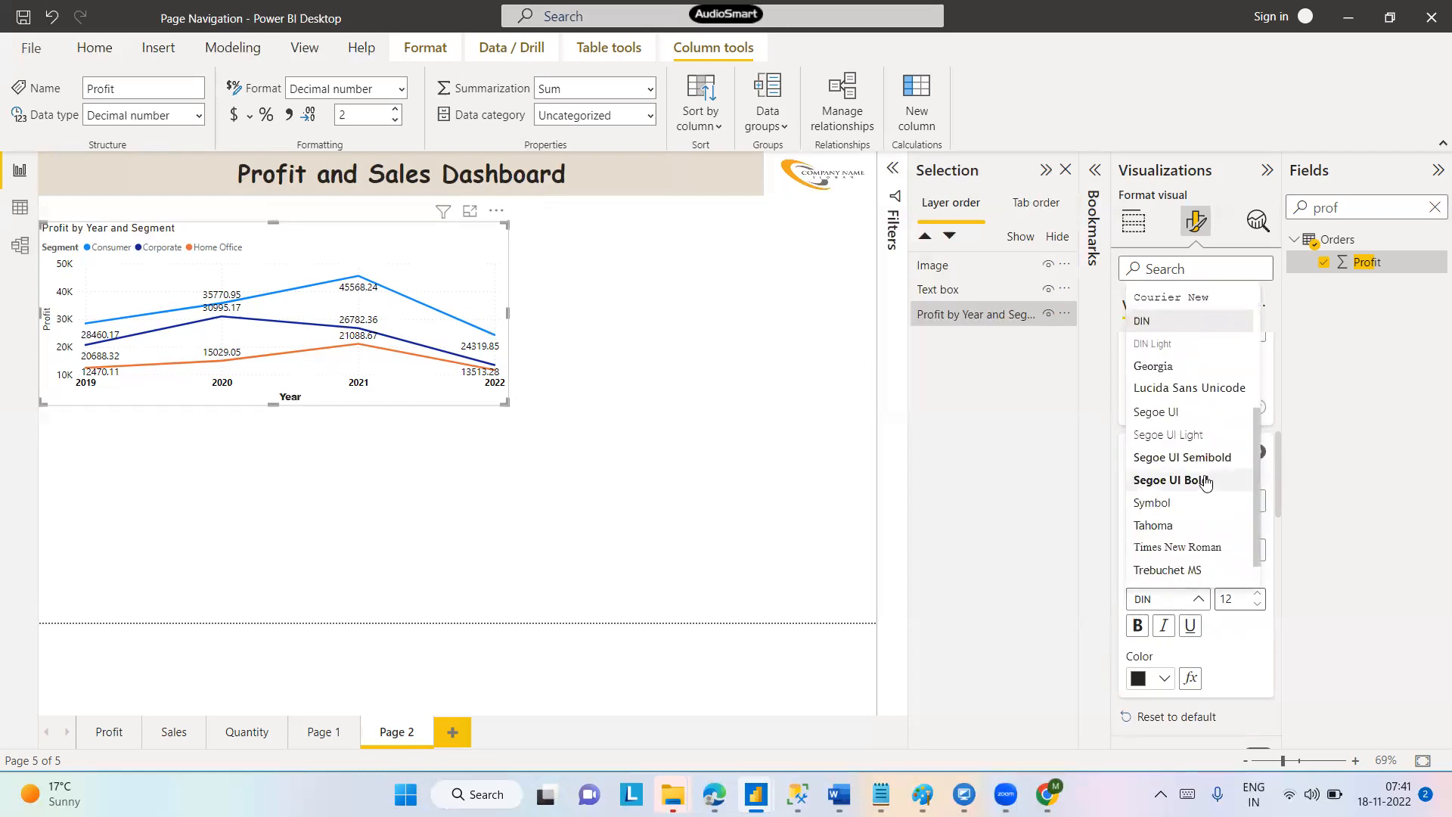
left_click(1205, 480)
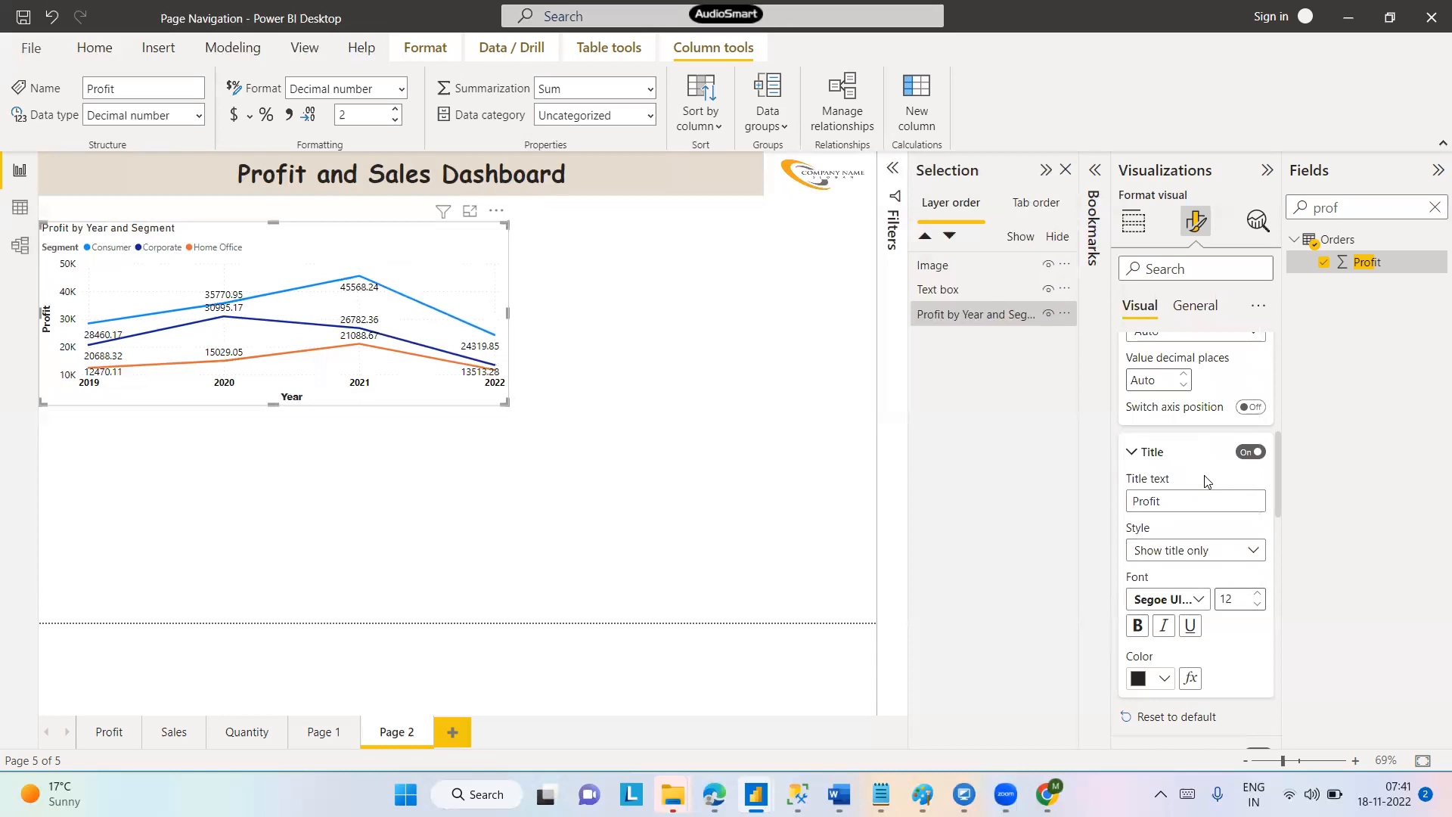
View the line chart in focus mode, return to the report page and deselect the chart
left_click(469, 213)
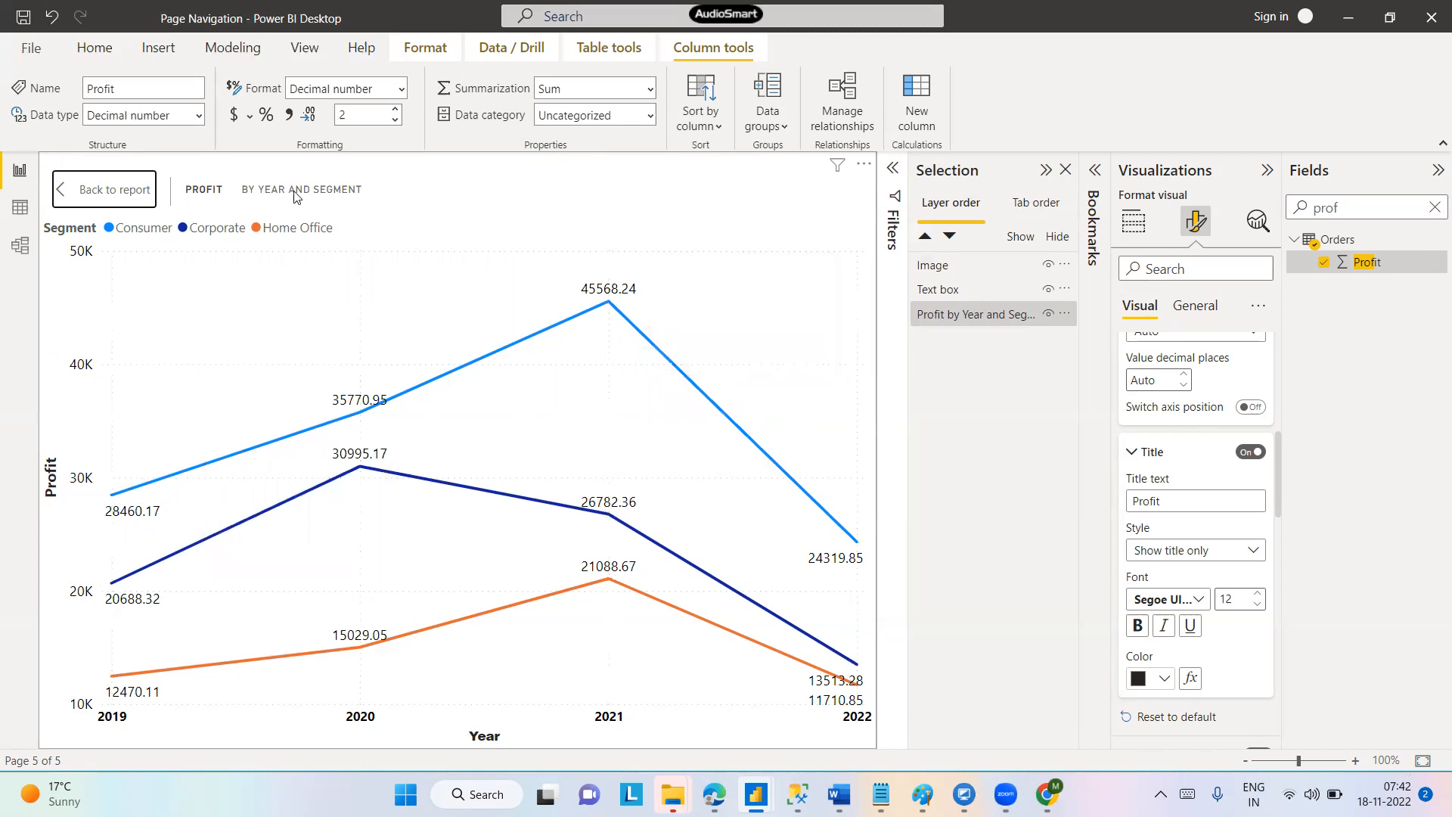
left_click(94, 192)
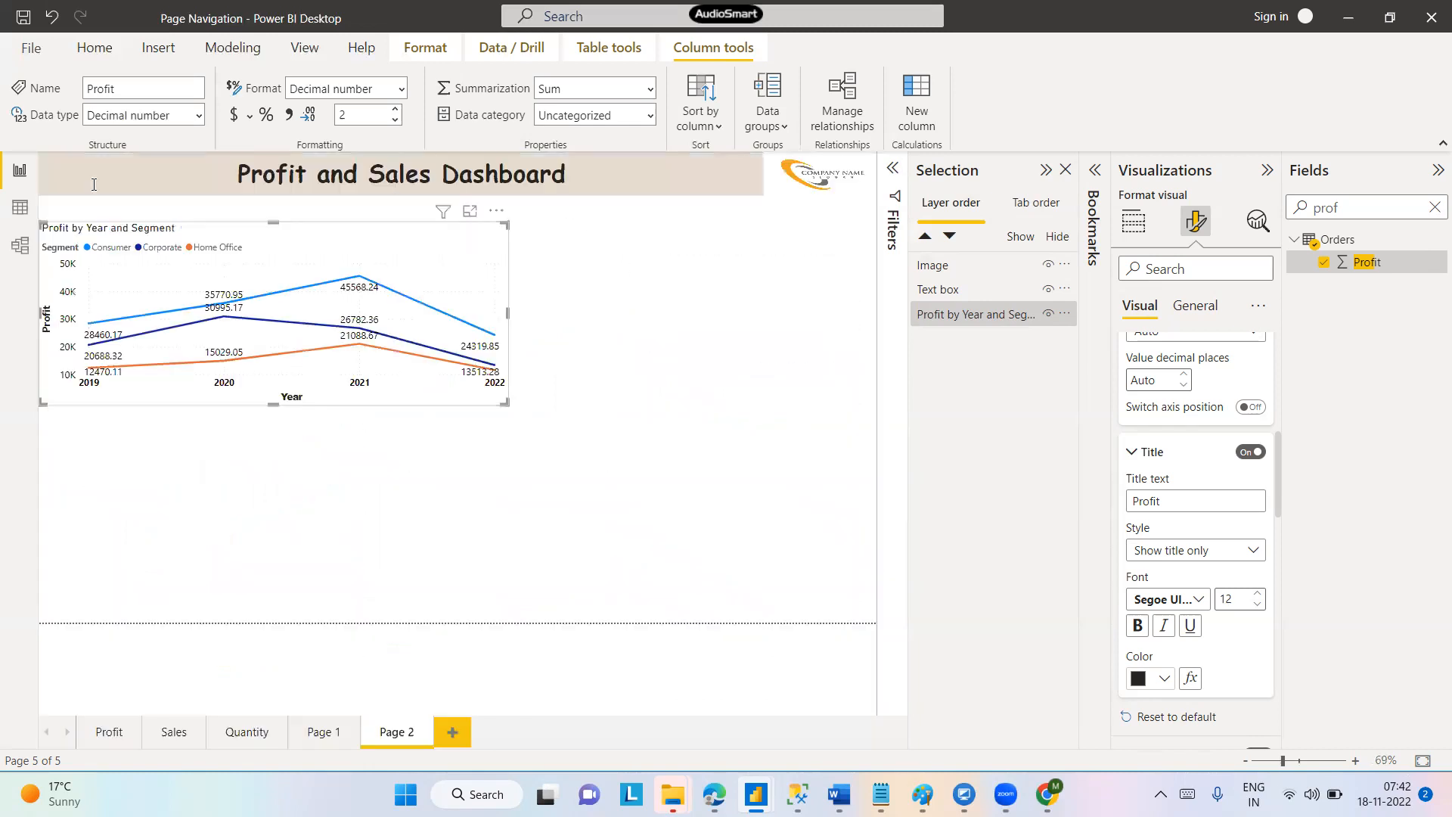
left_click(597, 460)
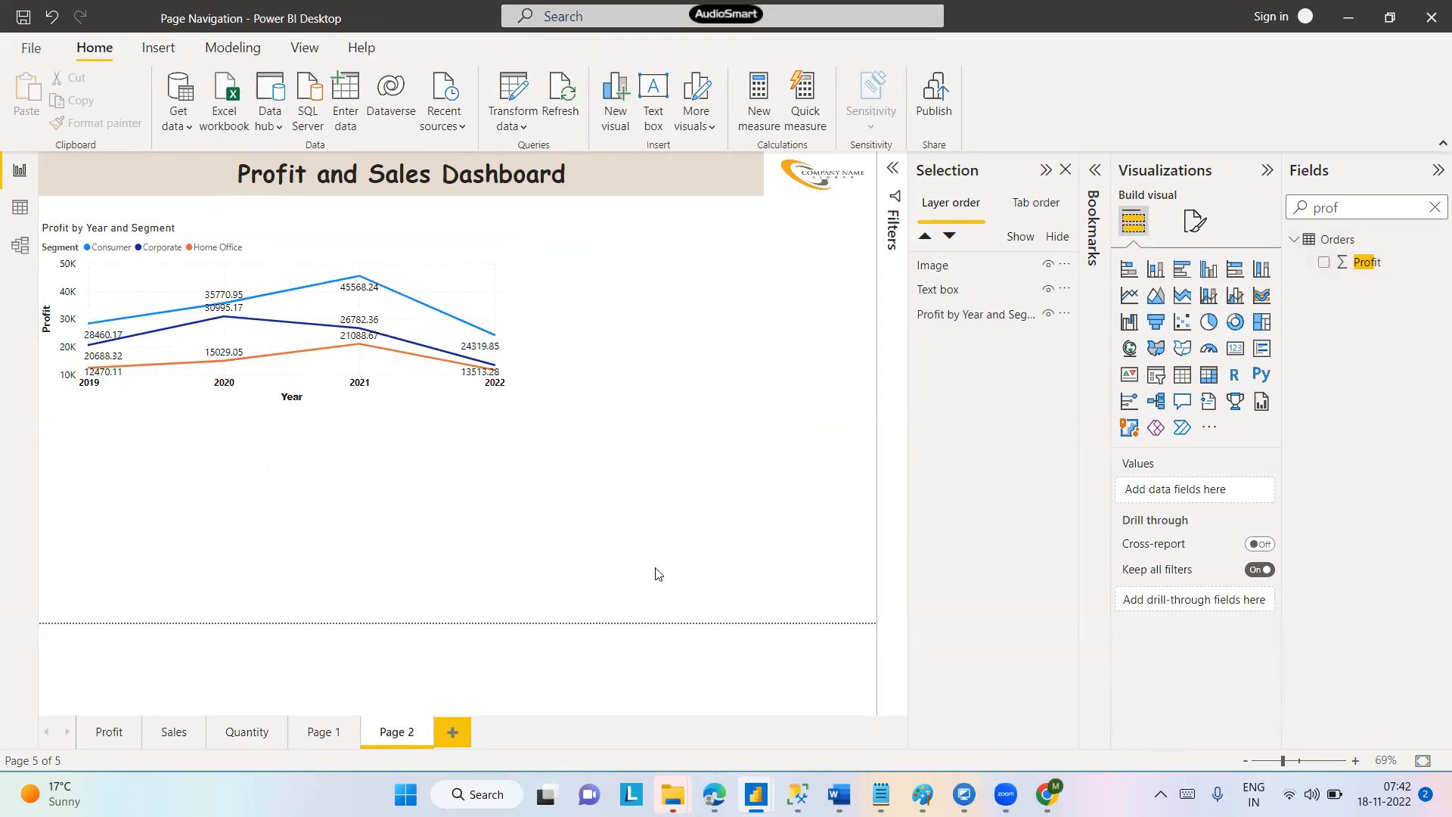
Create a pie chart of Profit by Region below the line chart, using the Orders table fields
left_click(1323, 262)
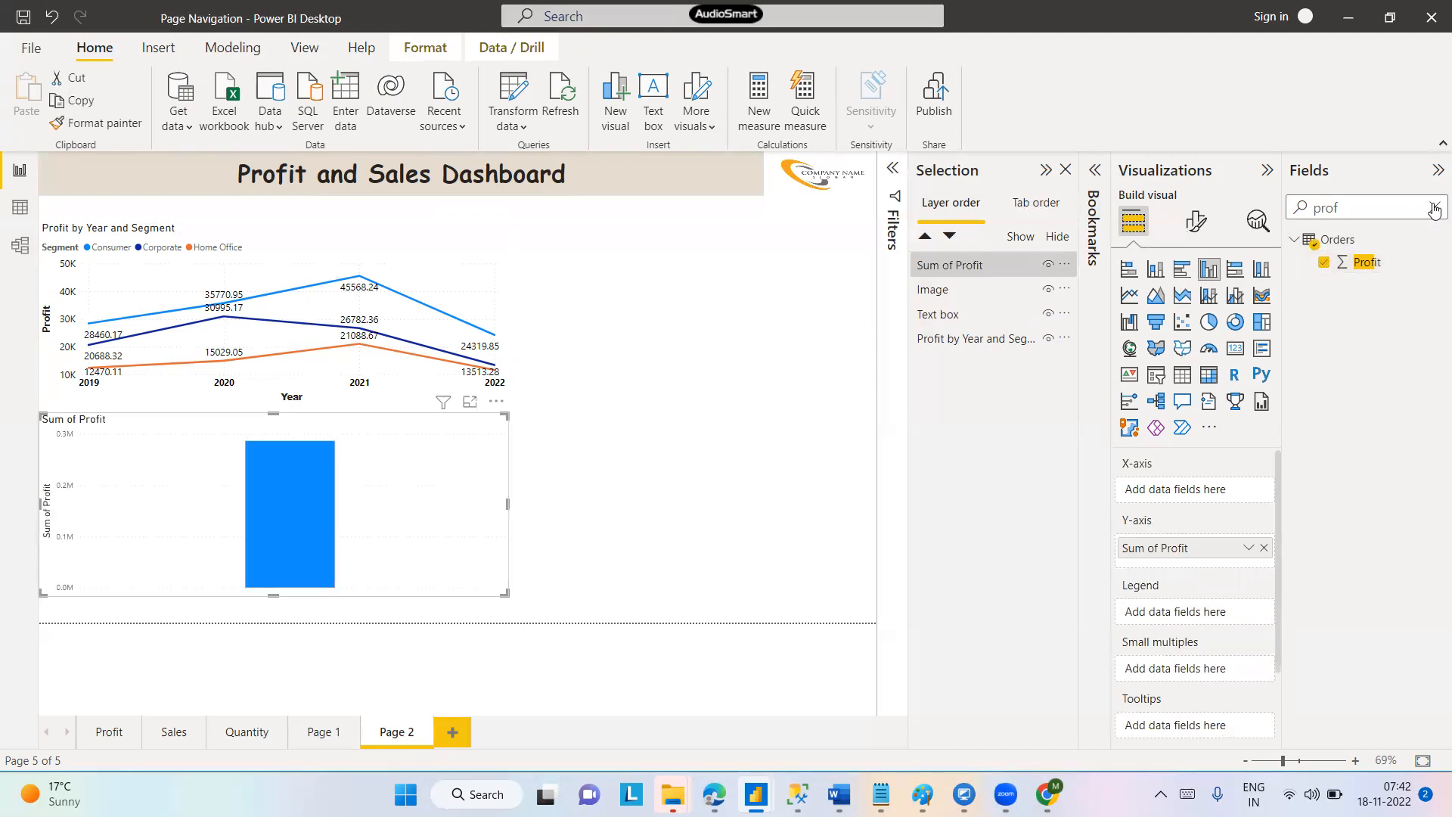
left_click(1435, 207)
left_click(1365, 206)
type("reg")
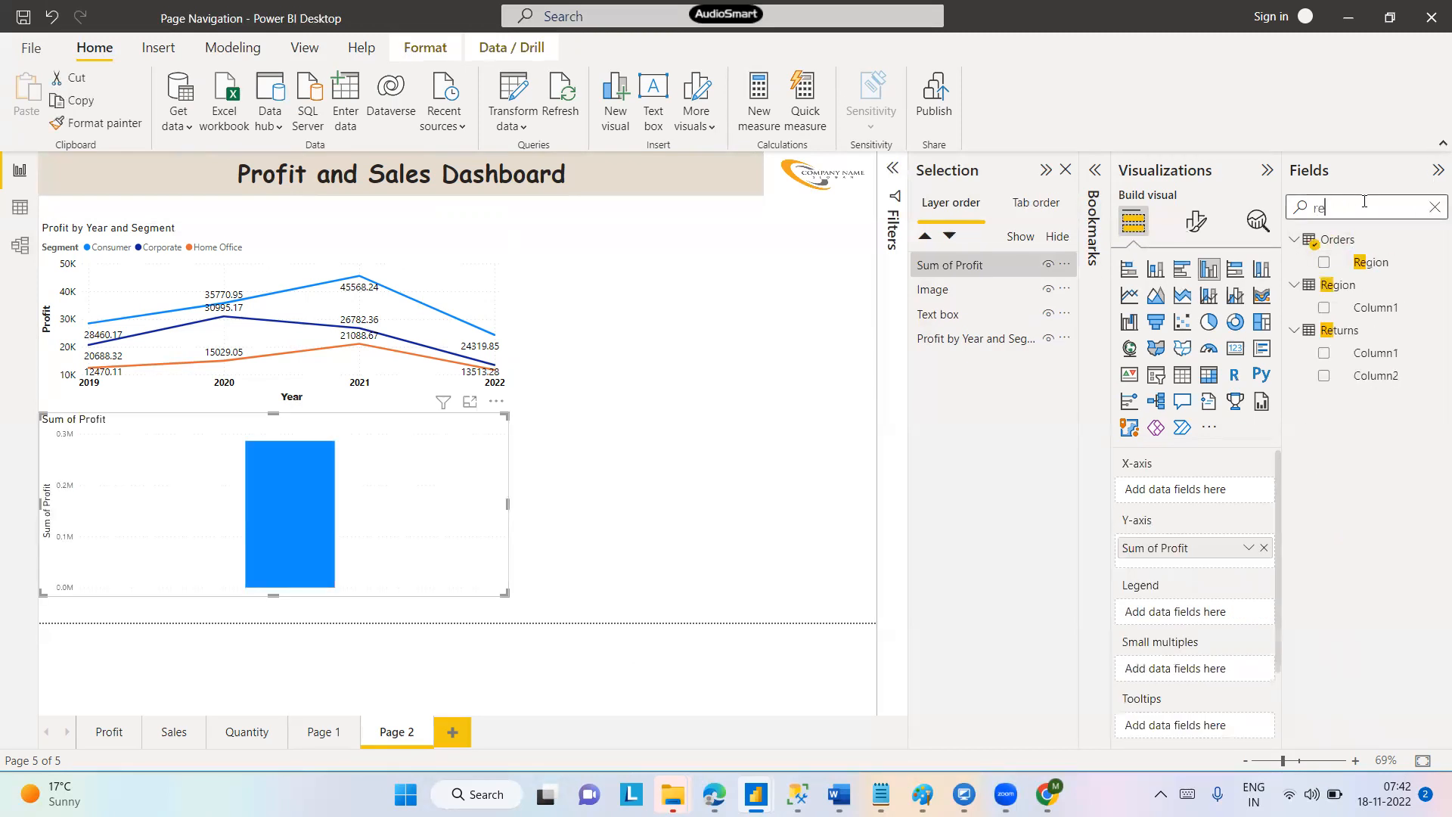
left_click(1323, 263)
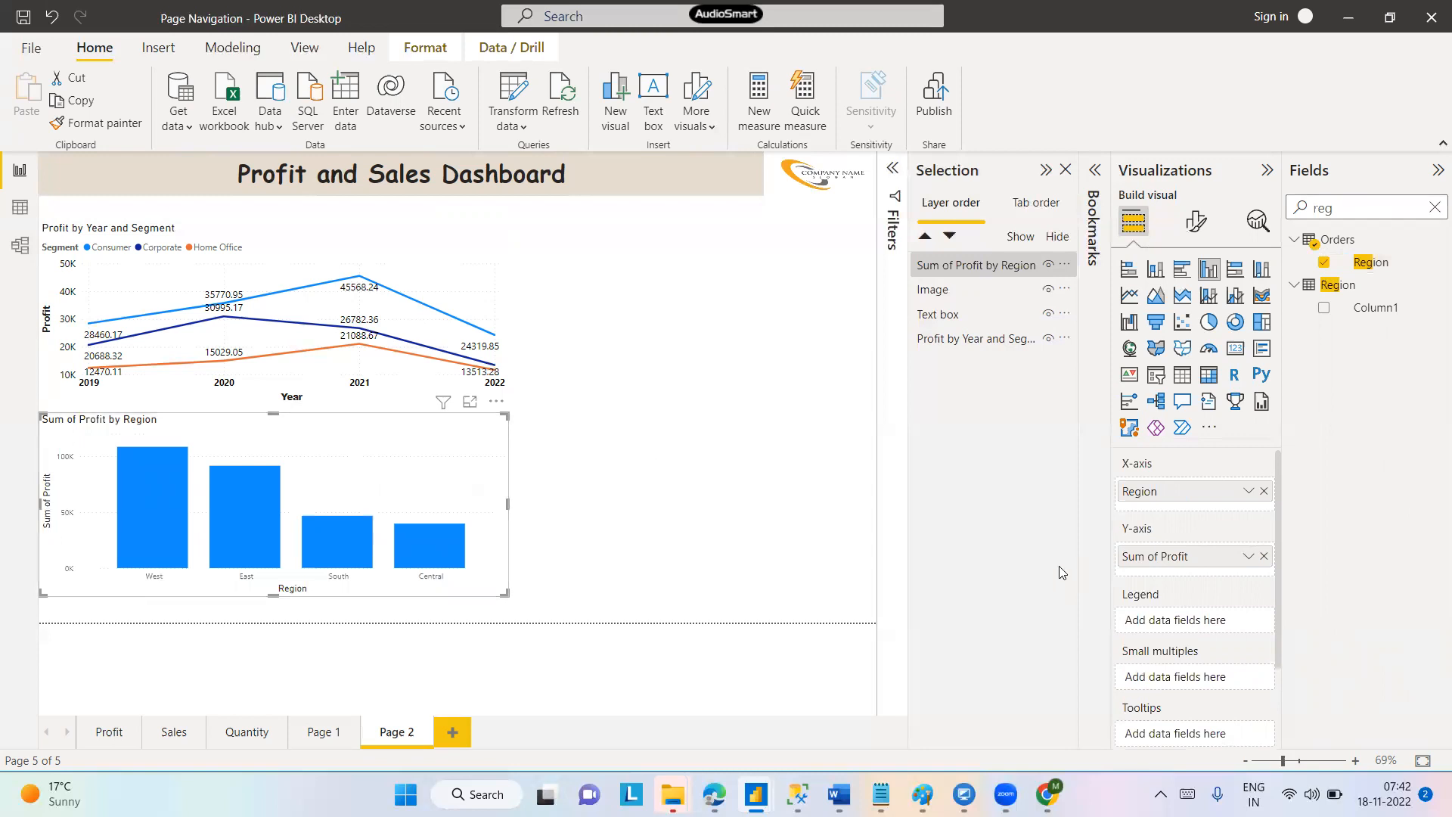
left_click(1208, 323)
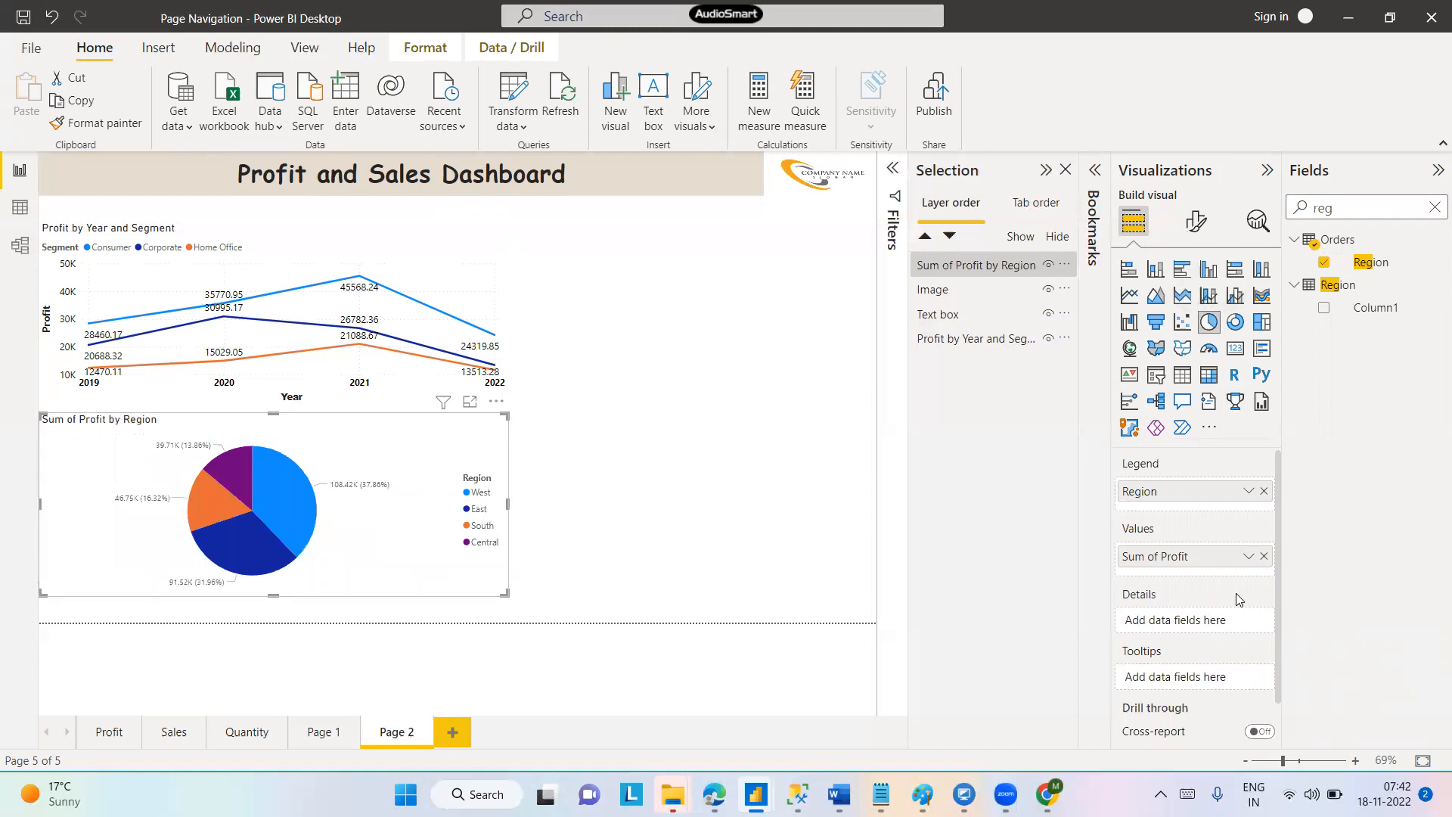
Rename the pie chart's Sum of Profit value for this visual as "Profit"
left_click(1248, 558)
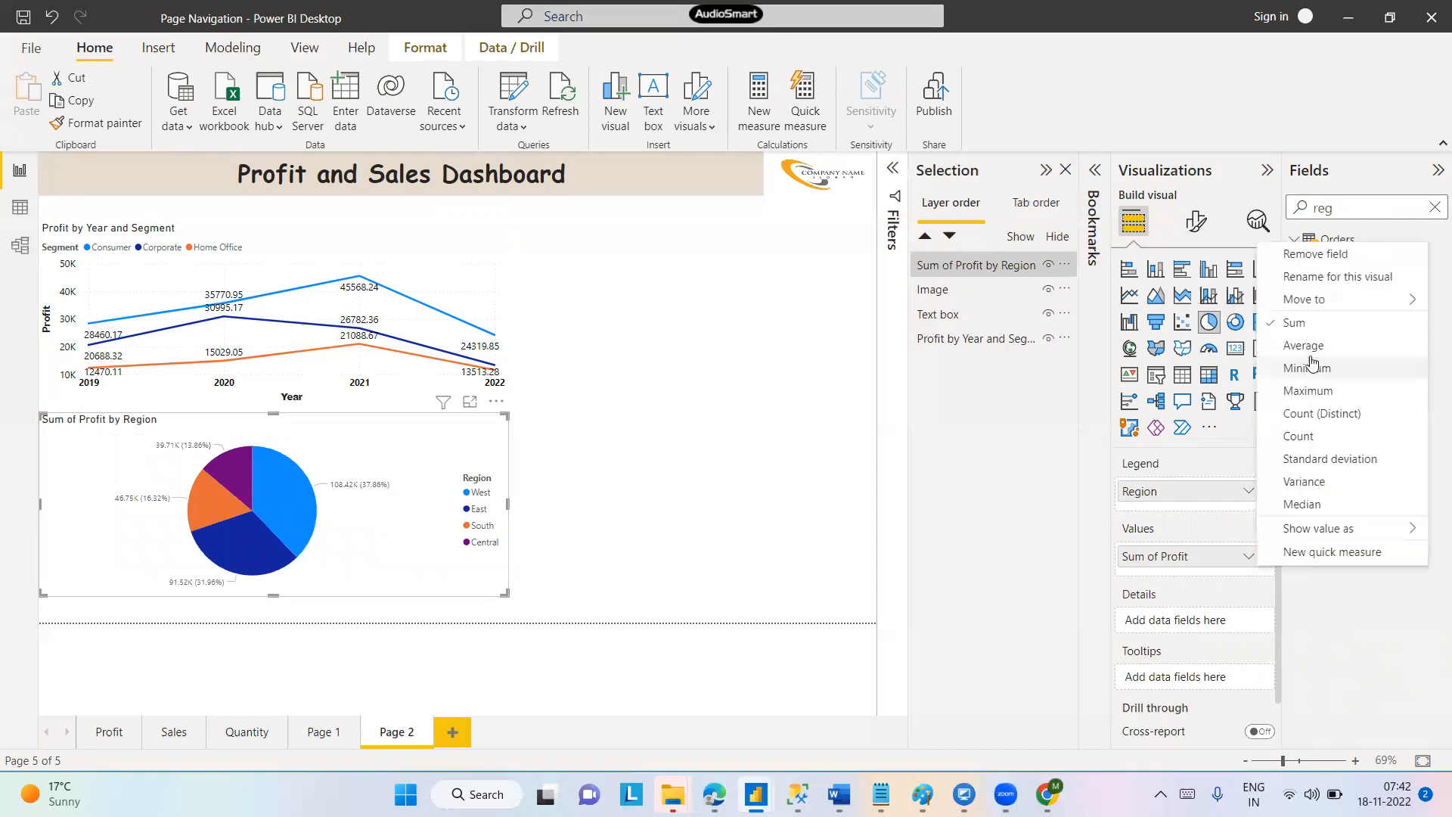
left_click(1316, 276)
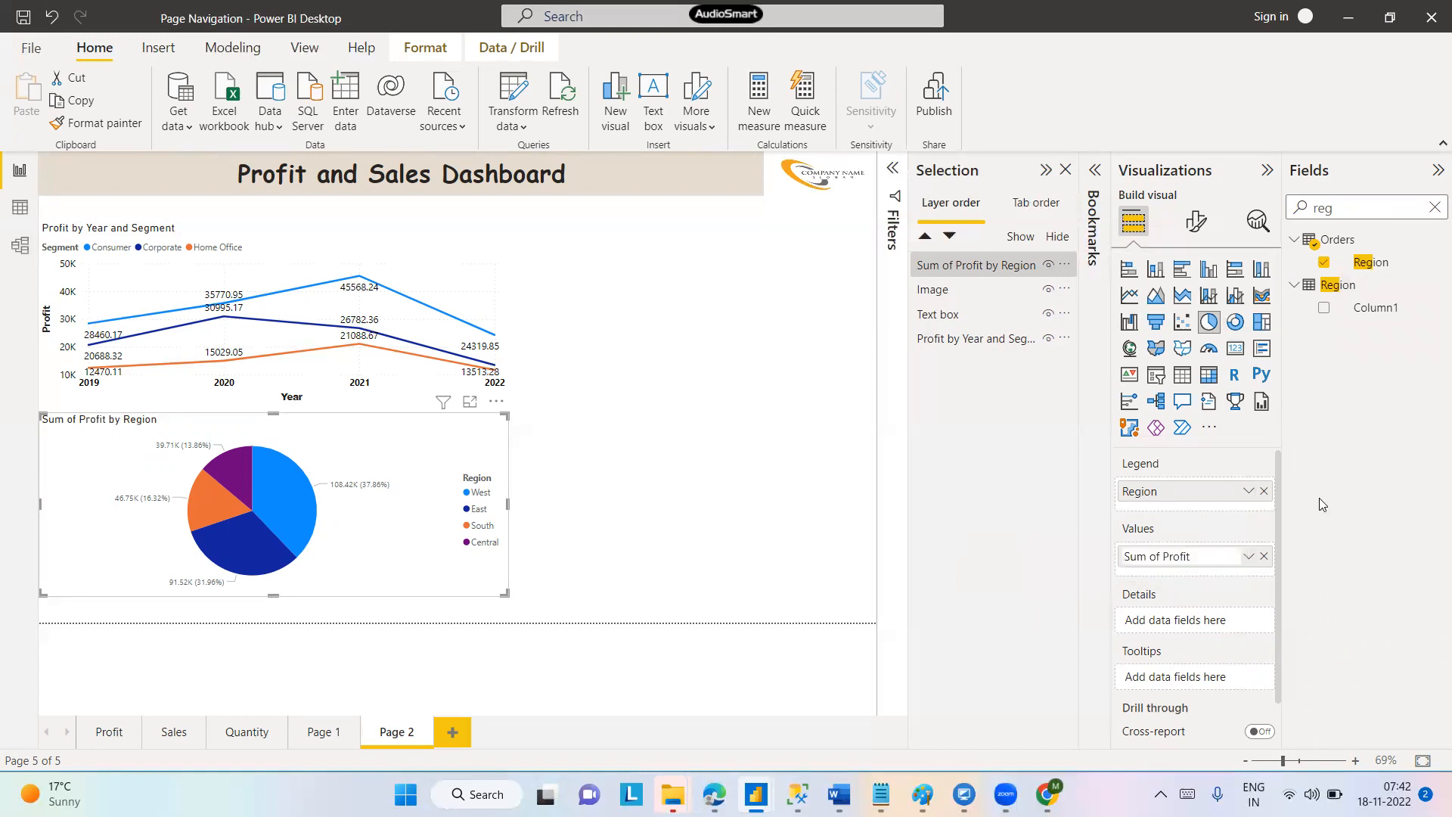
key("BackSpace")
key("BackSpace")
key("BackSpace")
key("BackSpace")
key("BackSpace")
key("BackSpace")
key("BackSpace")
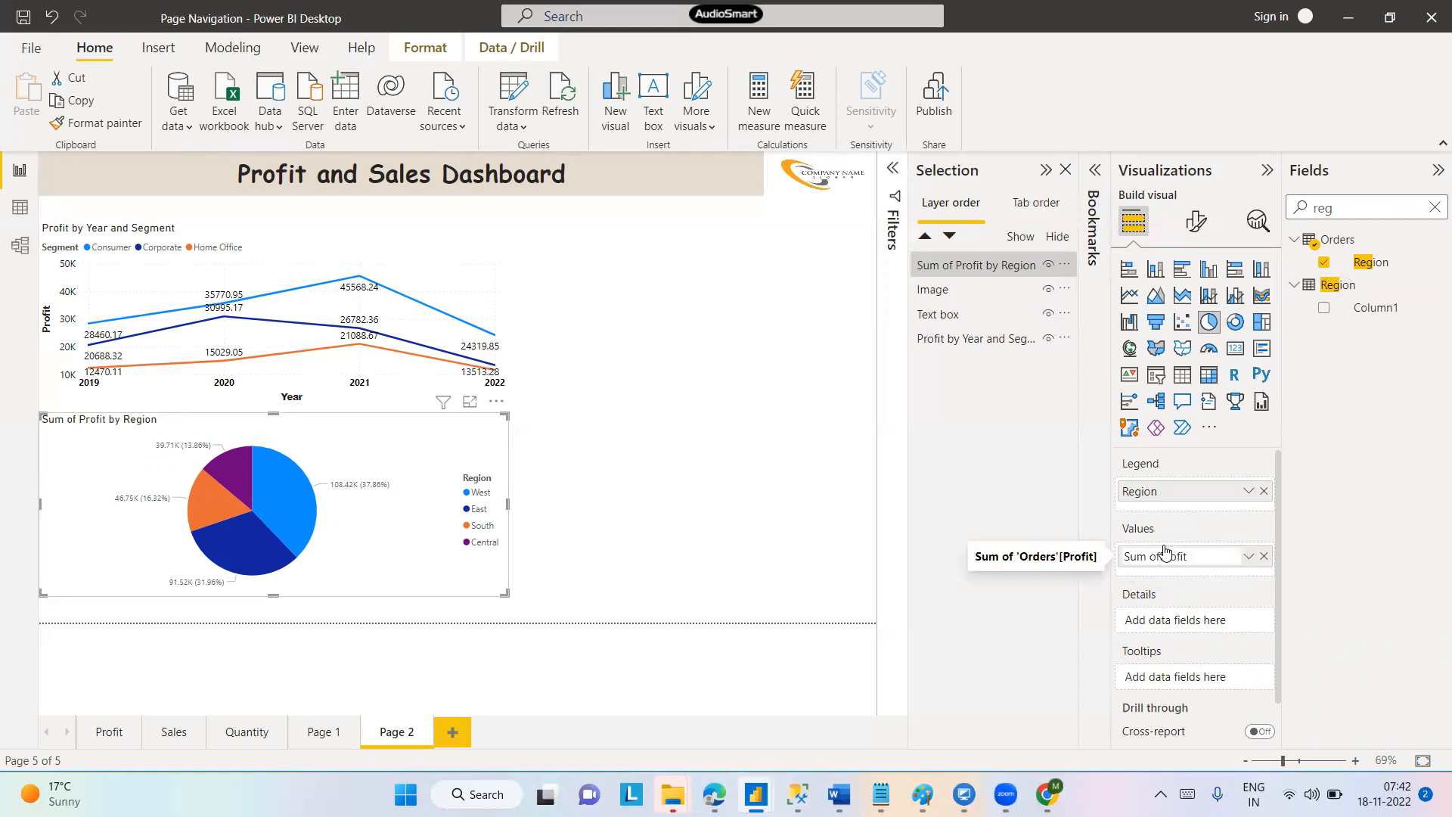
key("Return")
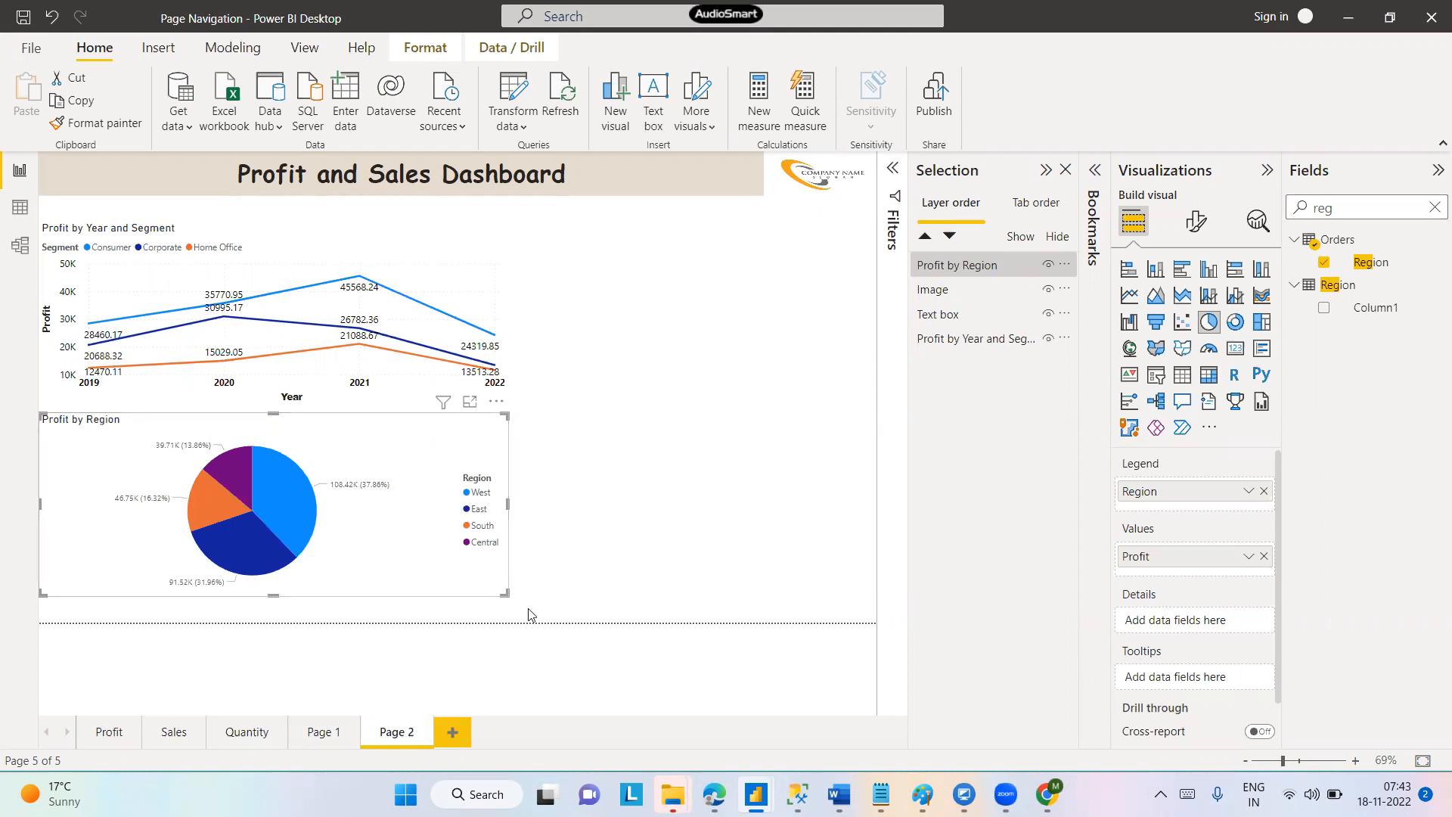
Shrink the pie chart, narrow the line chart, and place the pie chart beside the line chart under the logo
left_click_drag(506, 591, 418, 580)
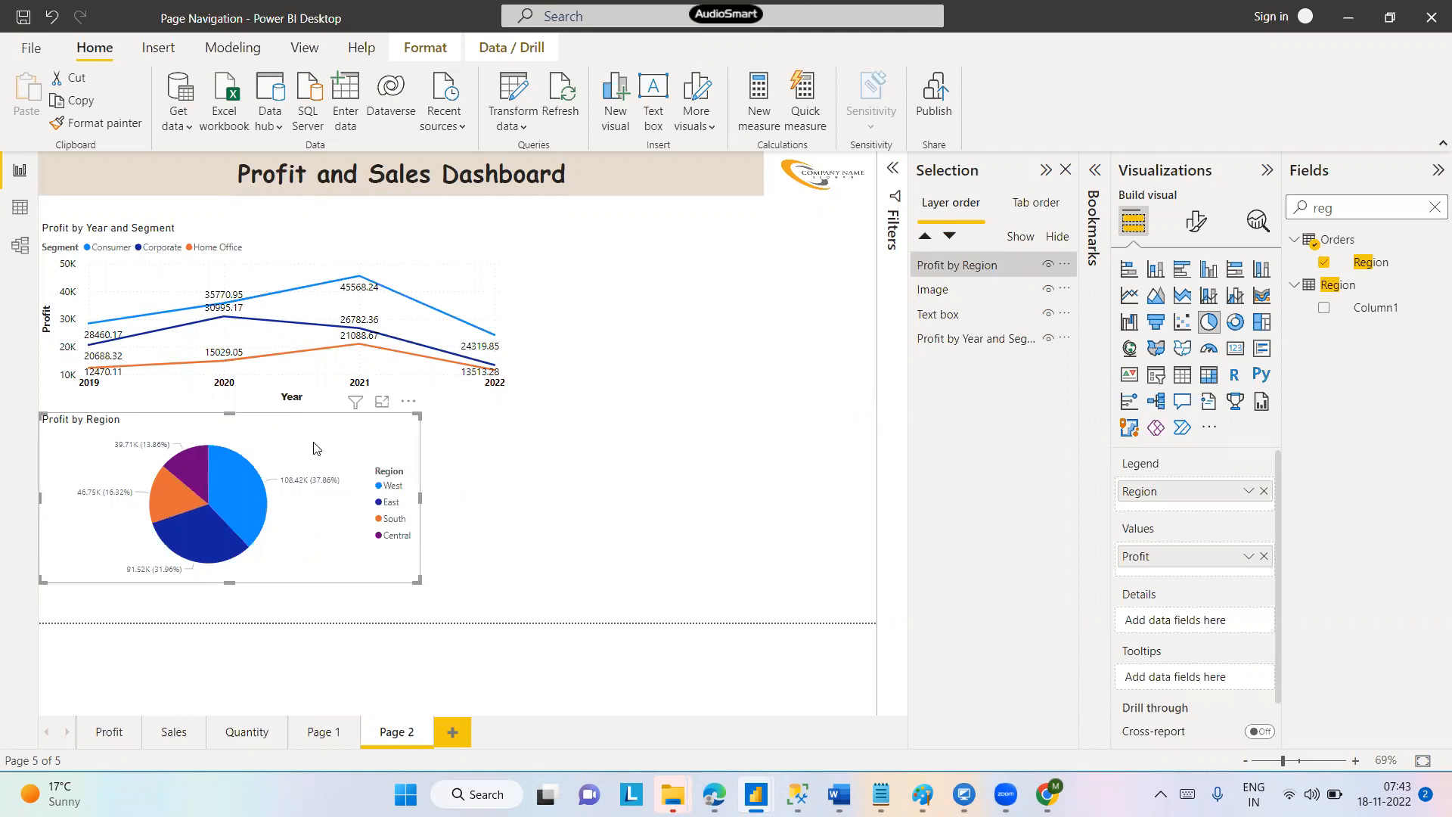
left_click(499, 254)
left_click_drag(508, 312, 499, 318)
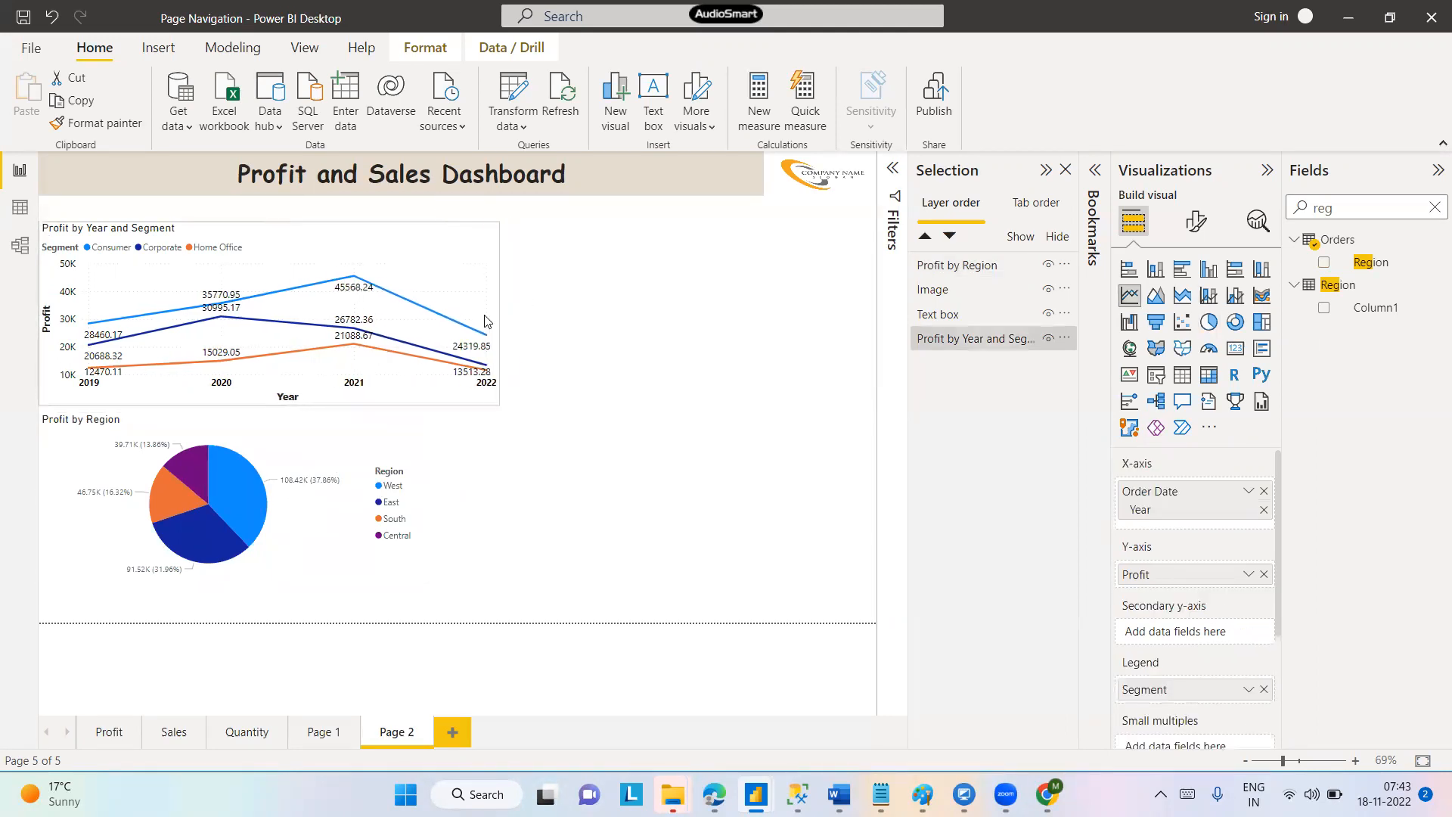
left_click(304, 432)
left_click_drag(305, 431, 866, 243)
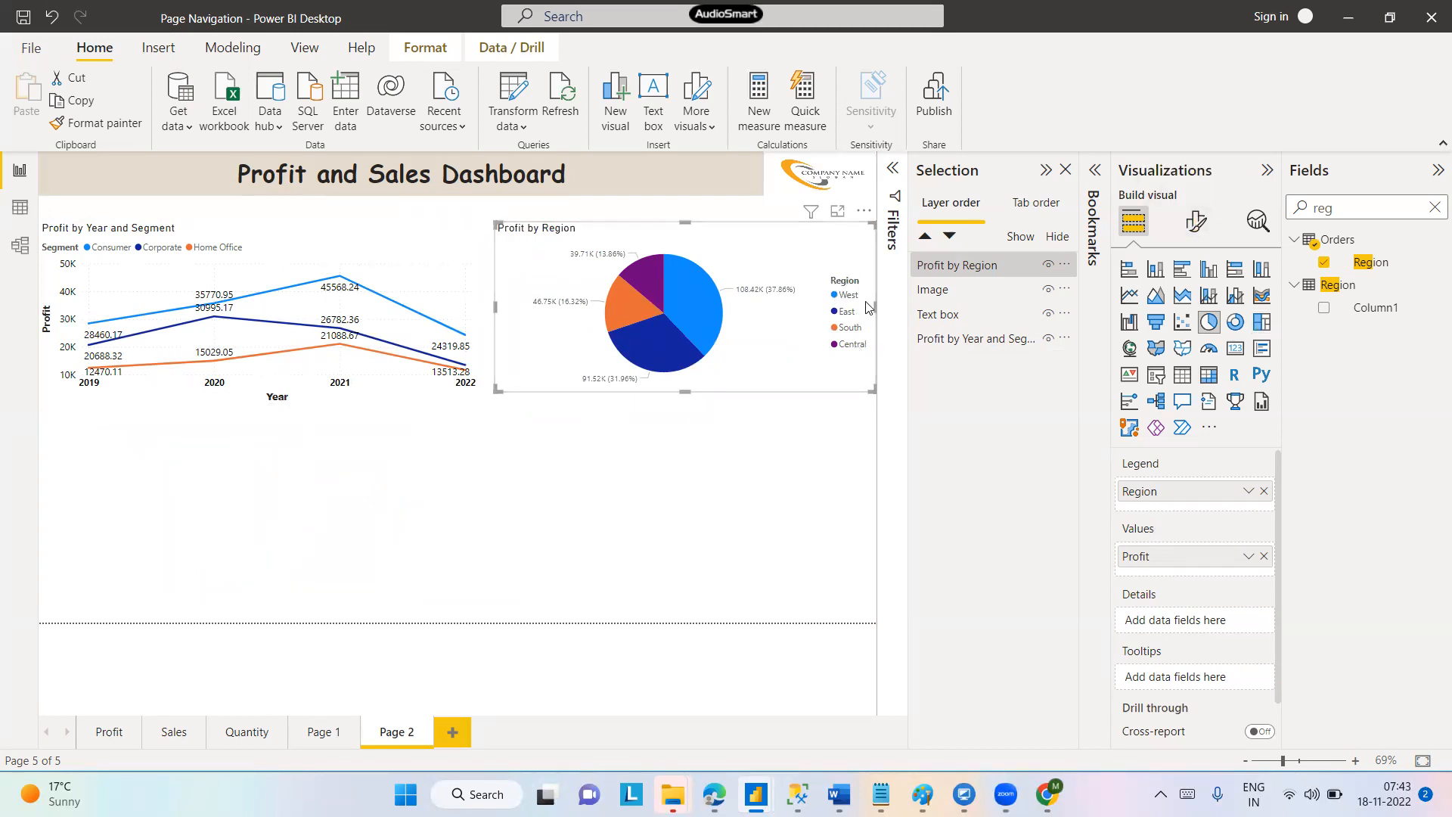
Set the pie chart's legend position to Top left and deselect the chart
left_click(1195, 222)
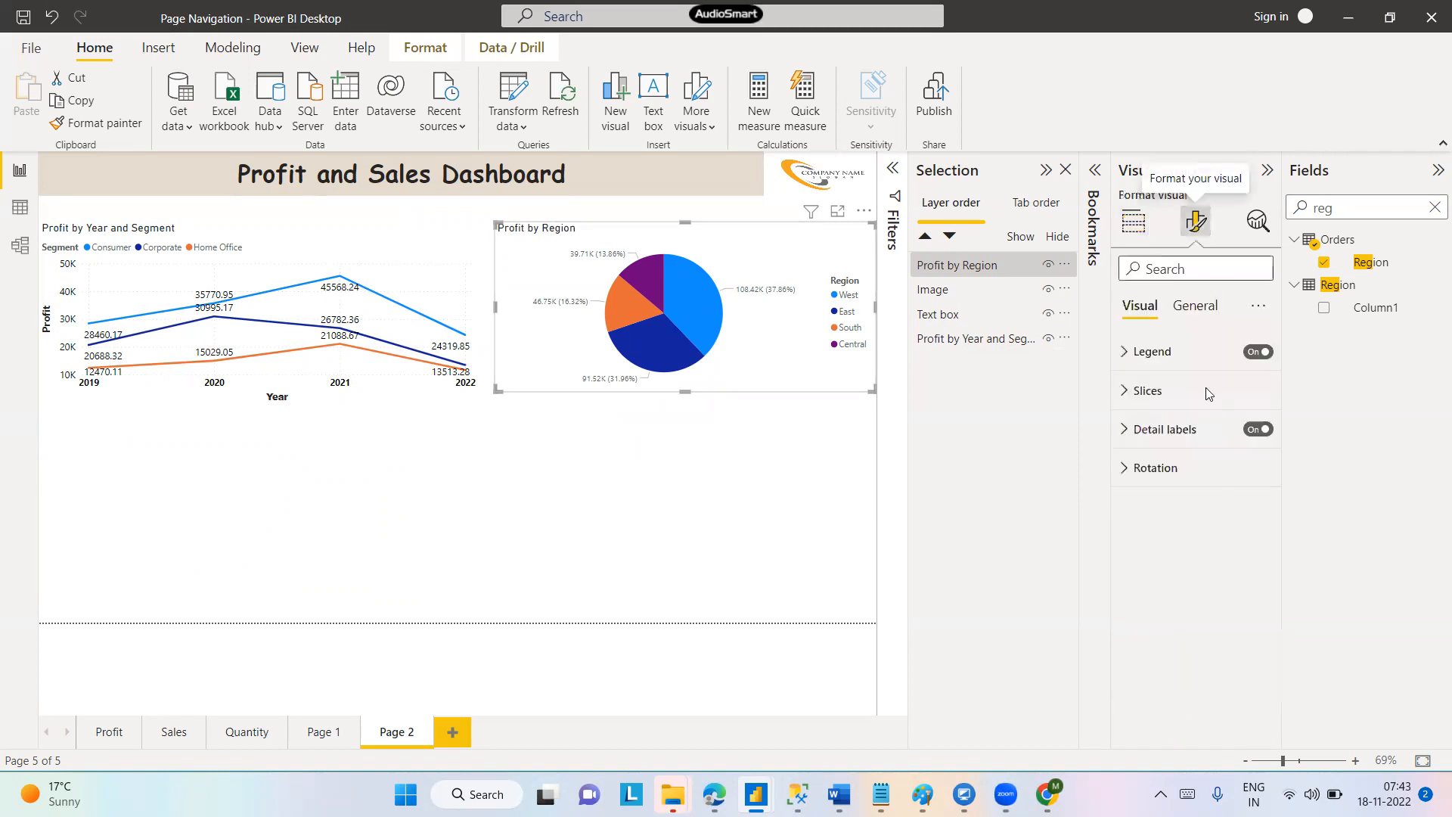
left_click(1124, 353)
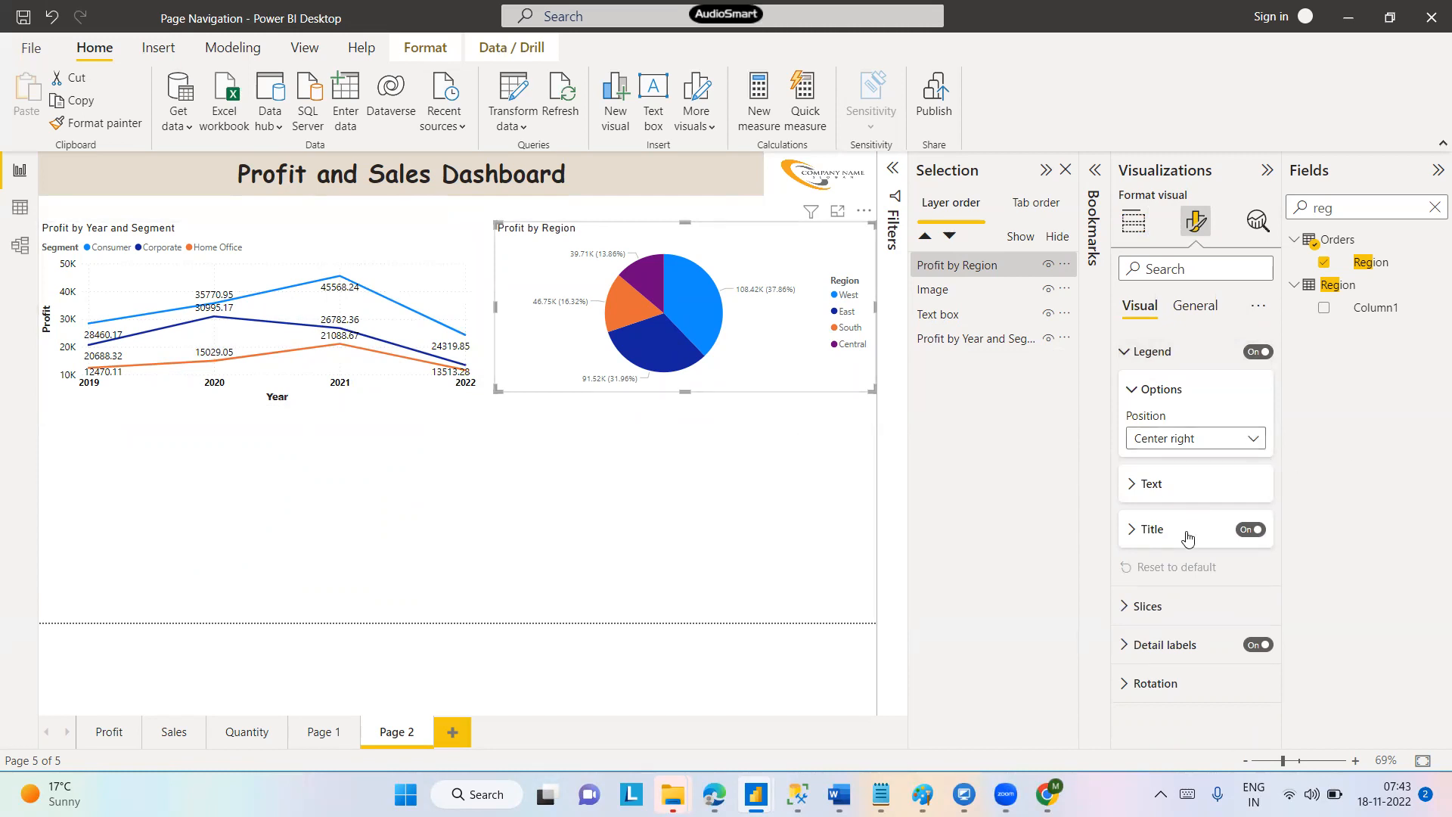
left_click(1254, 440)
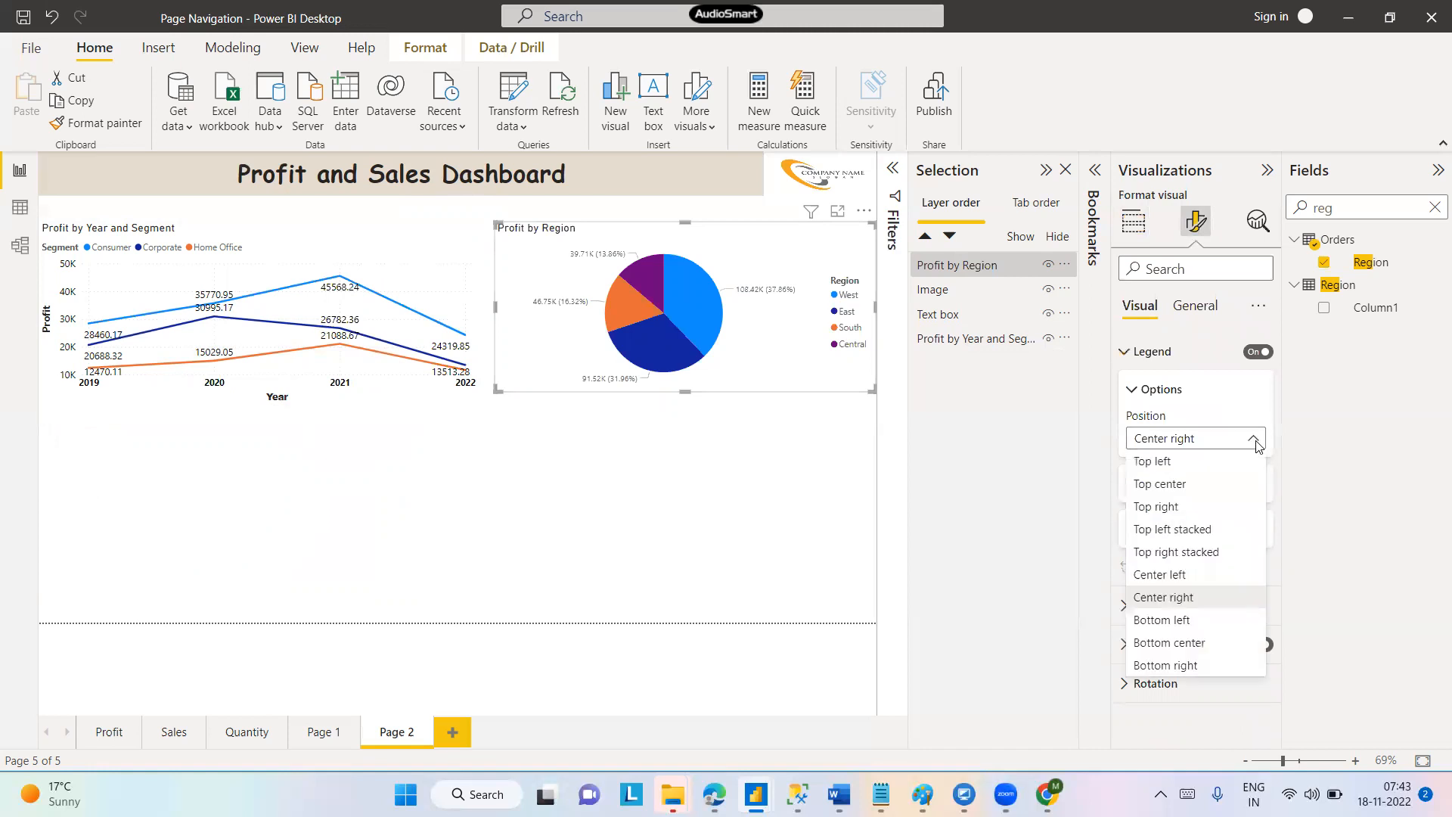
left_click(1180, 462)
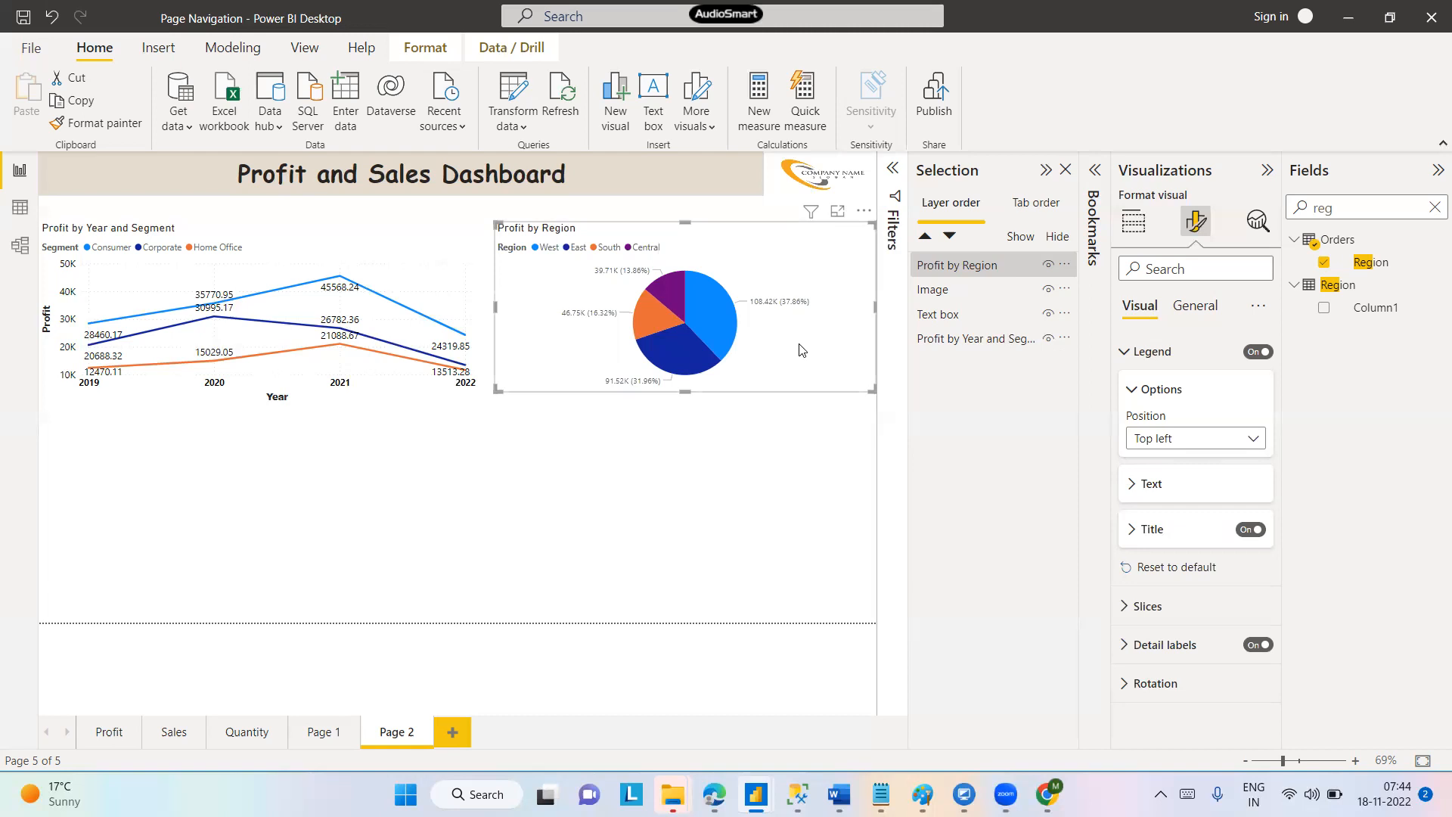
left_click(144, 481)
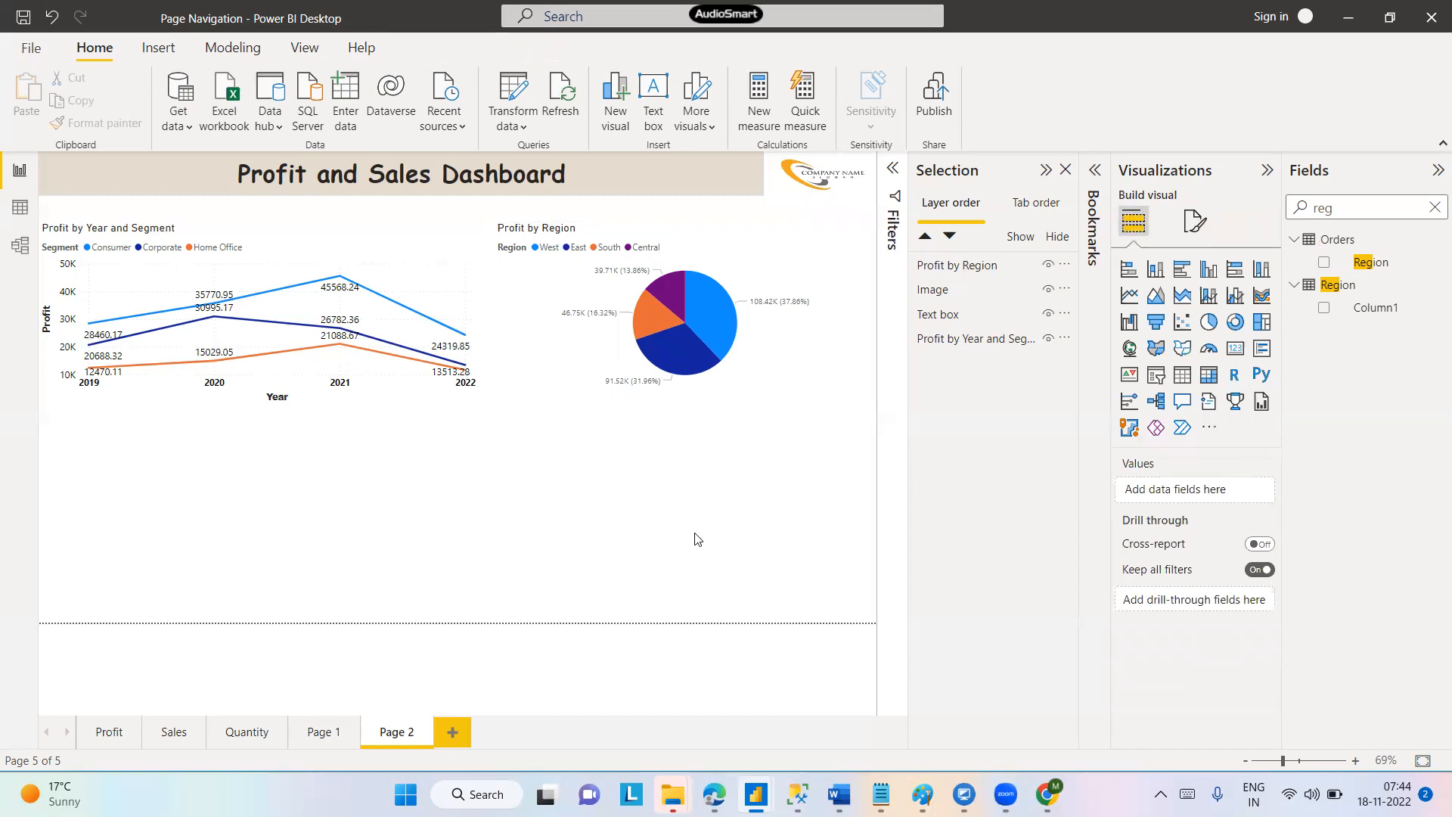
Create a clustered column chart of Profit by Order Date Year from the Orders table
left_click(1432, 204)
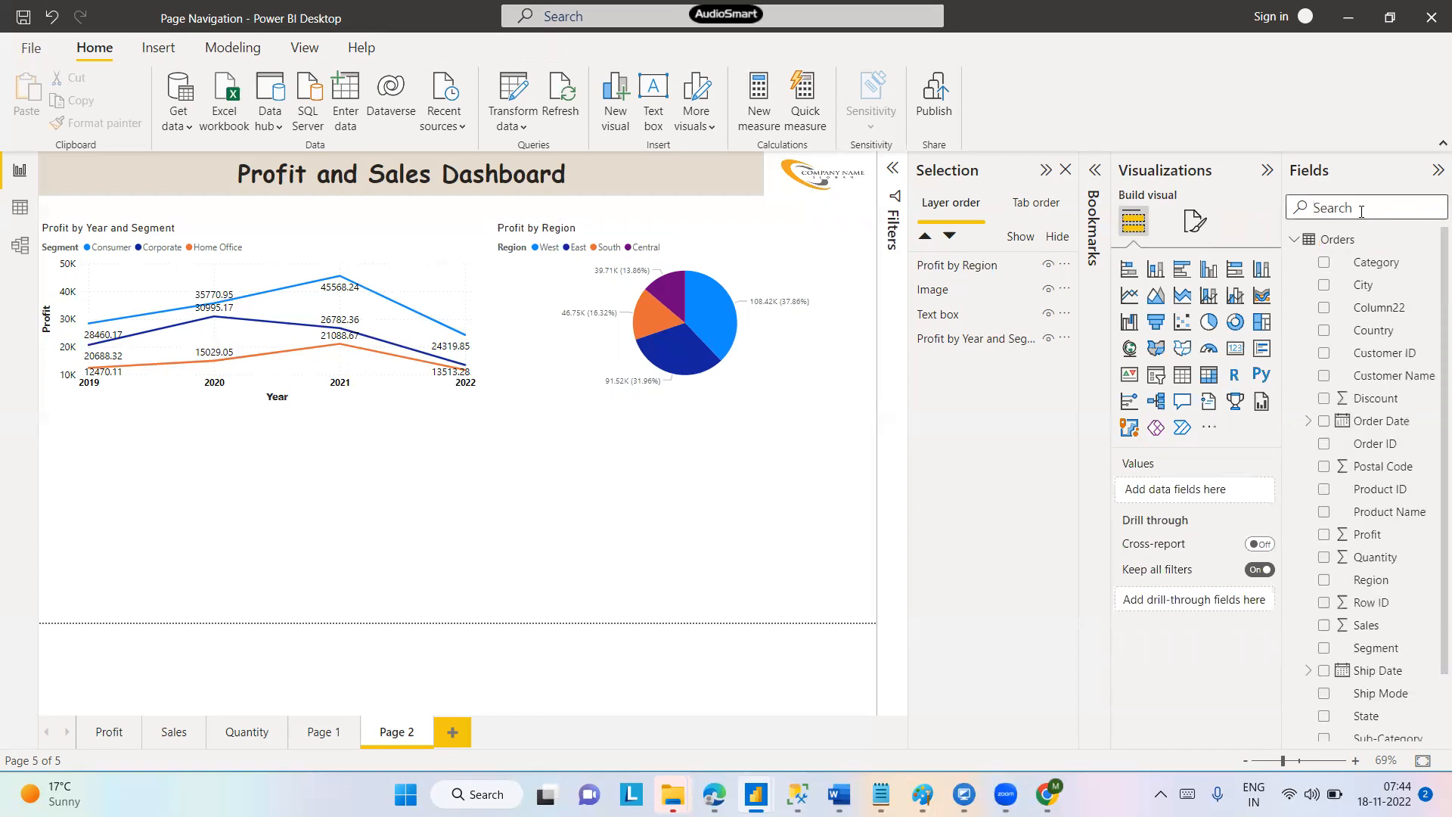
type("prof")
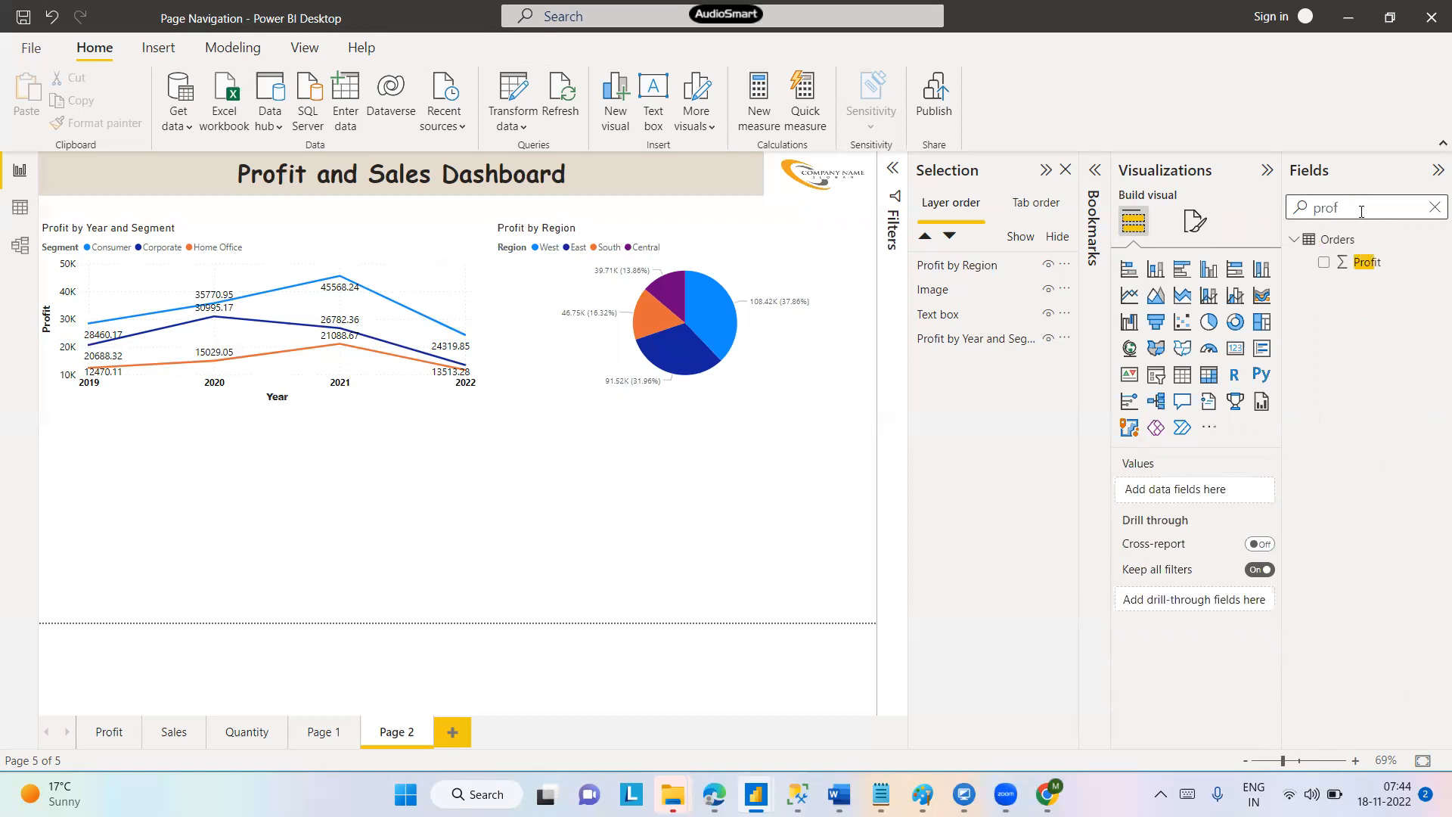
left_click(1323, 262)
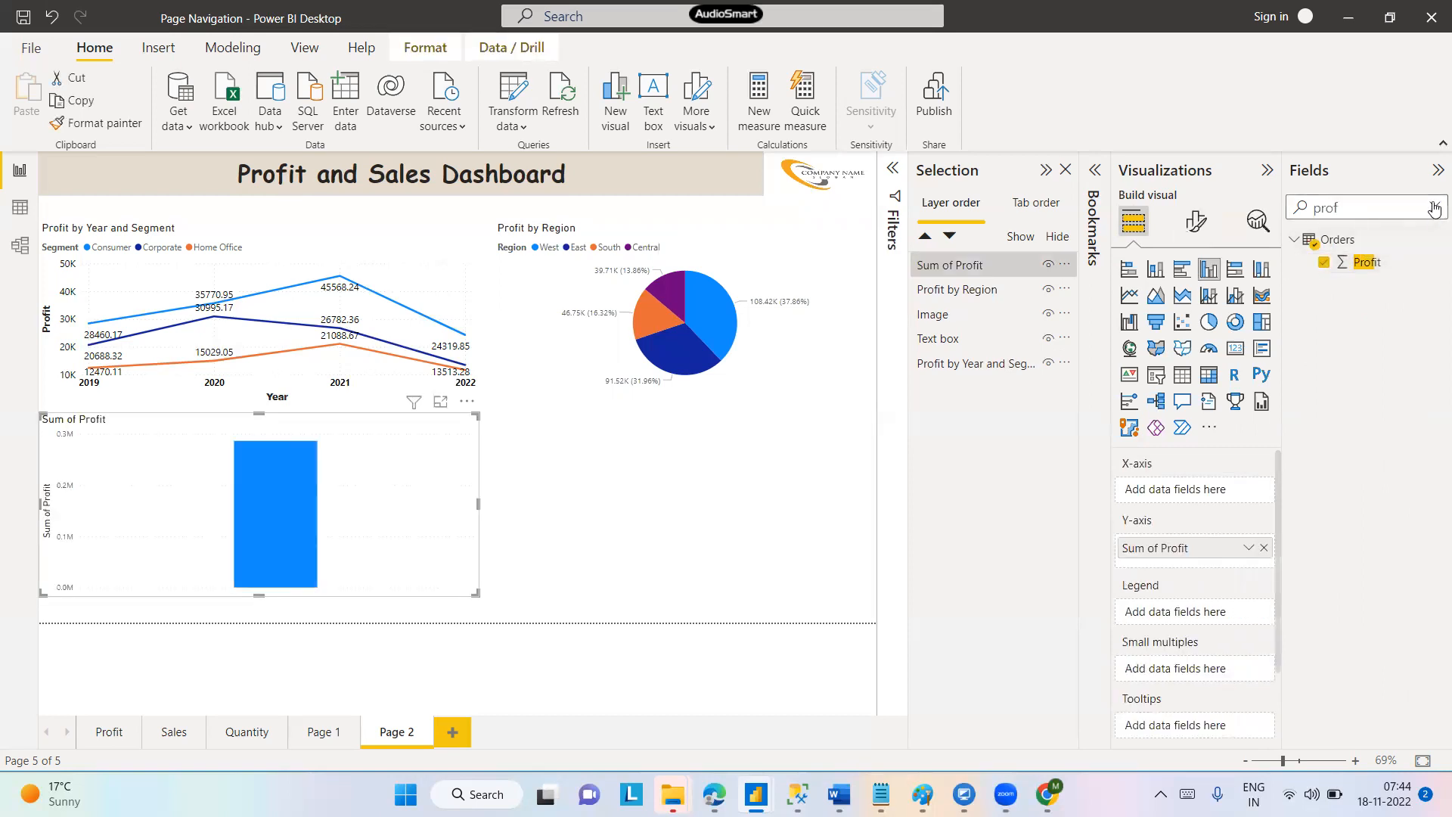
left_click(1434, 209)
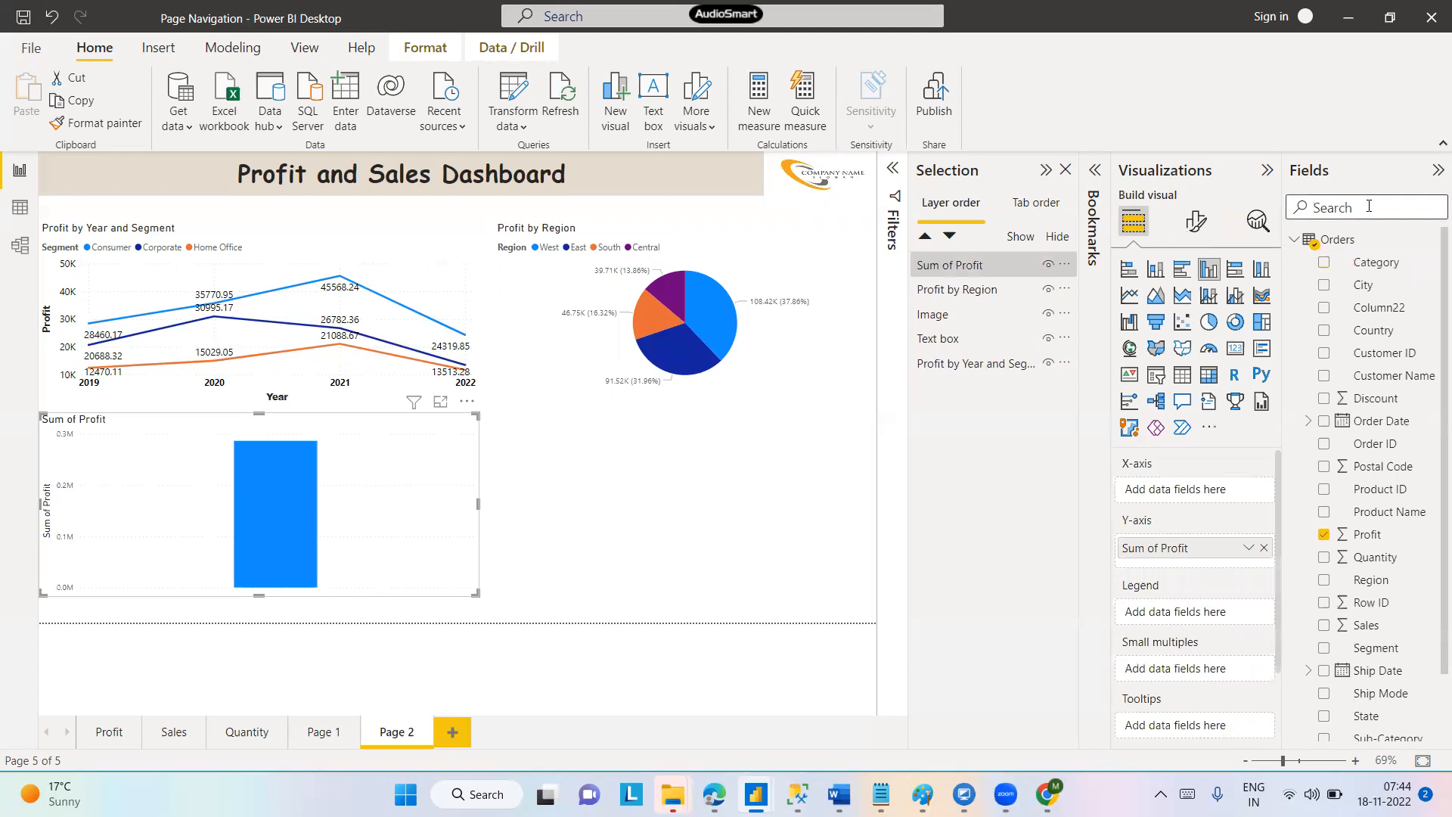
type("yea")
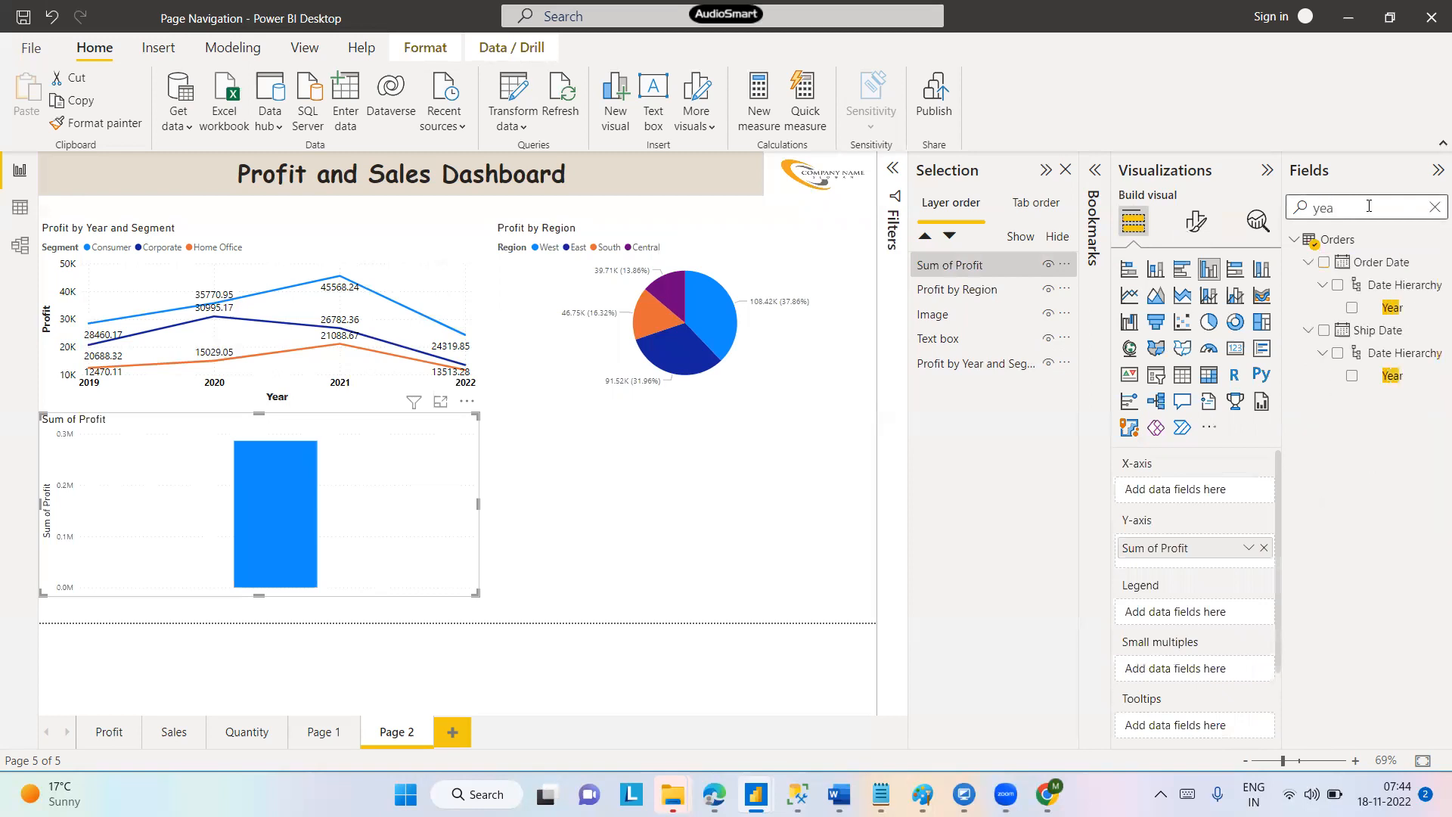
left_click(1351, 307)
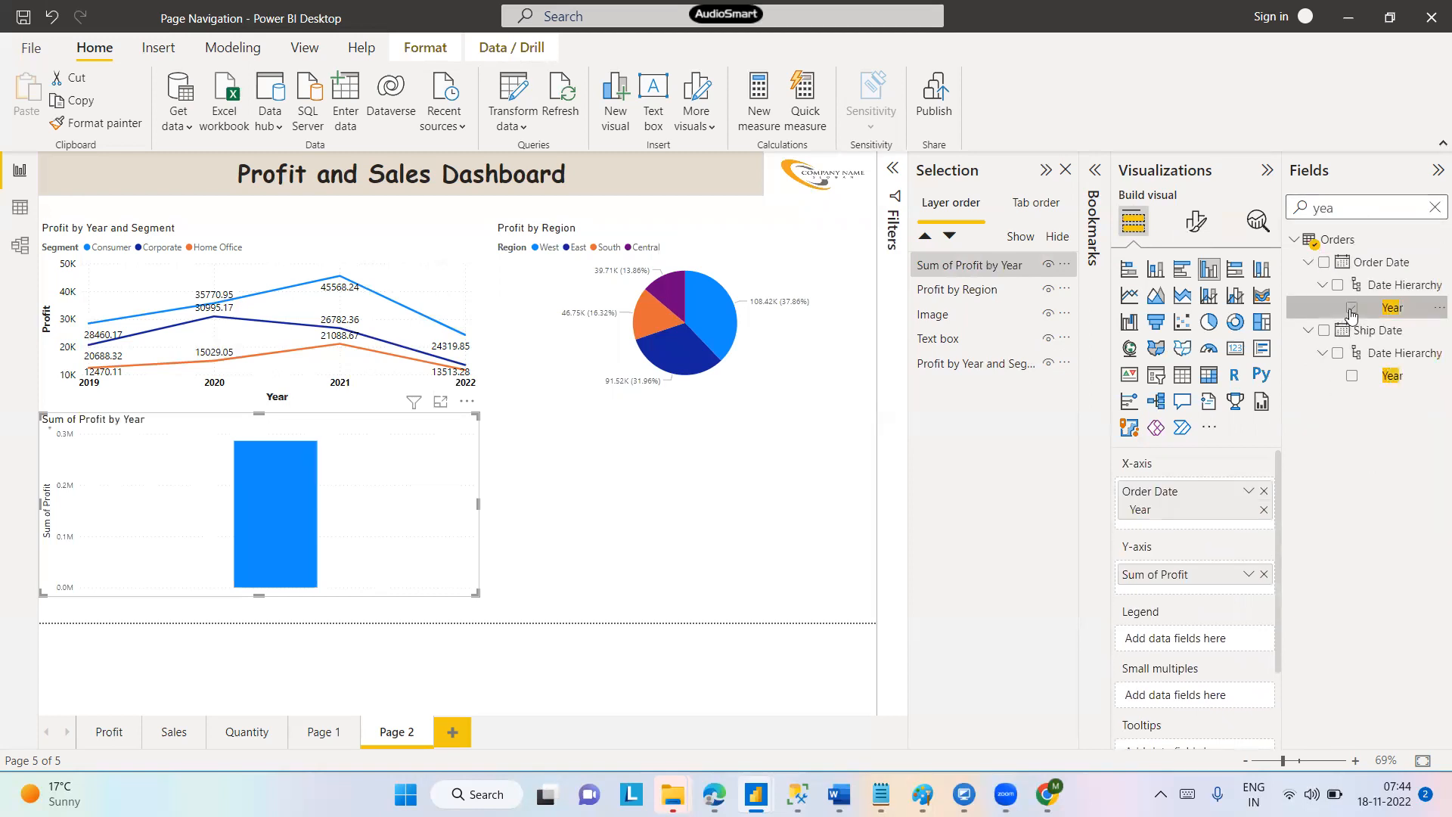
Add the Order Date Quarter field to the column chart's X-axis below Year
left_click(1433, 207)
type("qu")
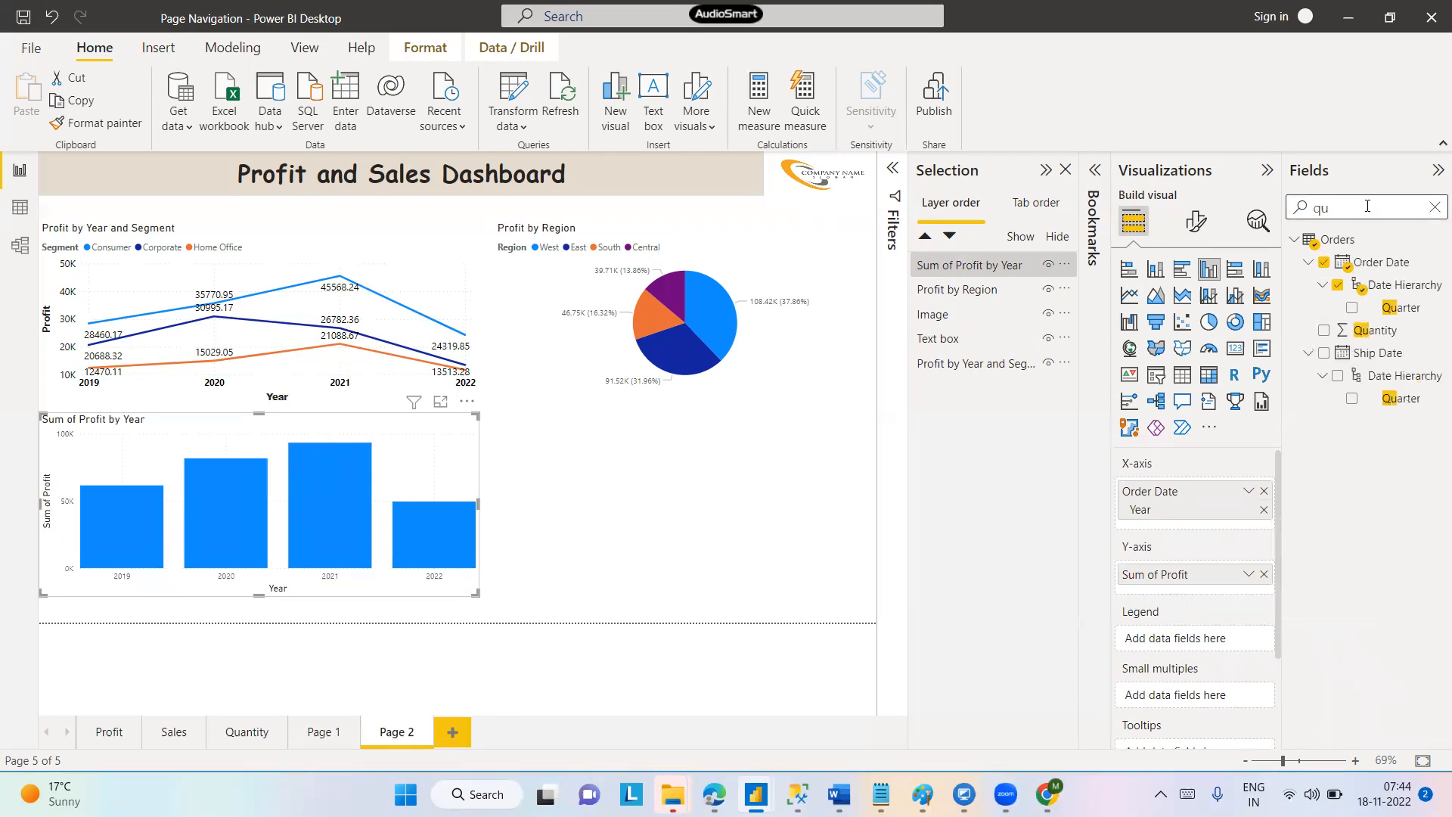
left_click(1351, 308)
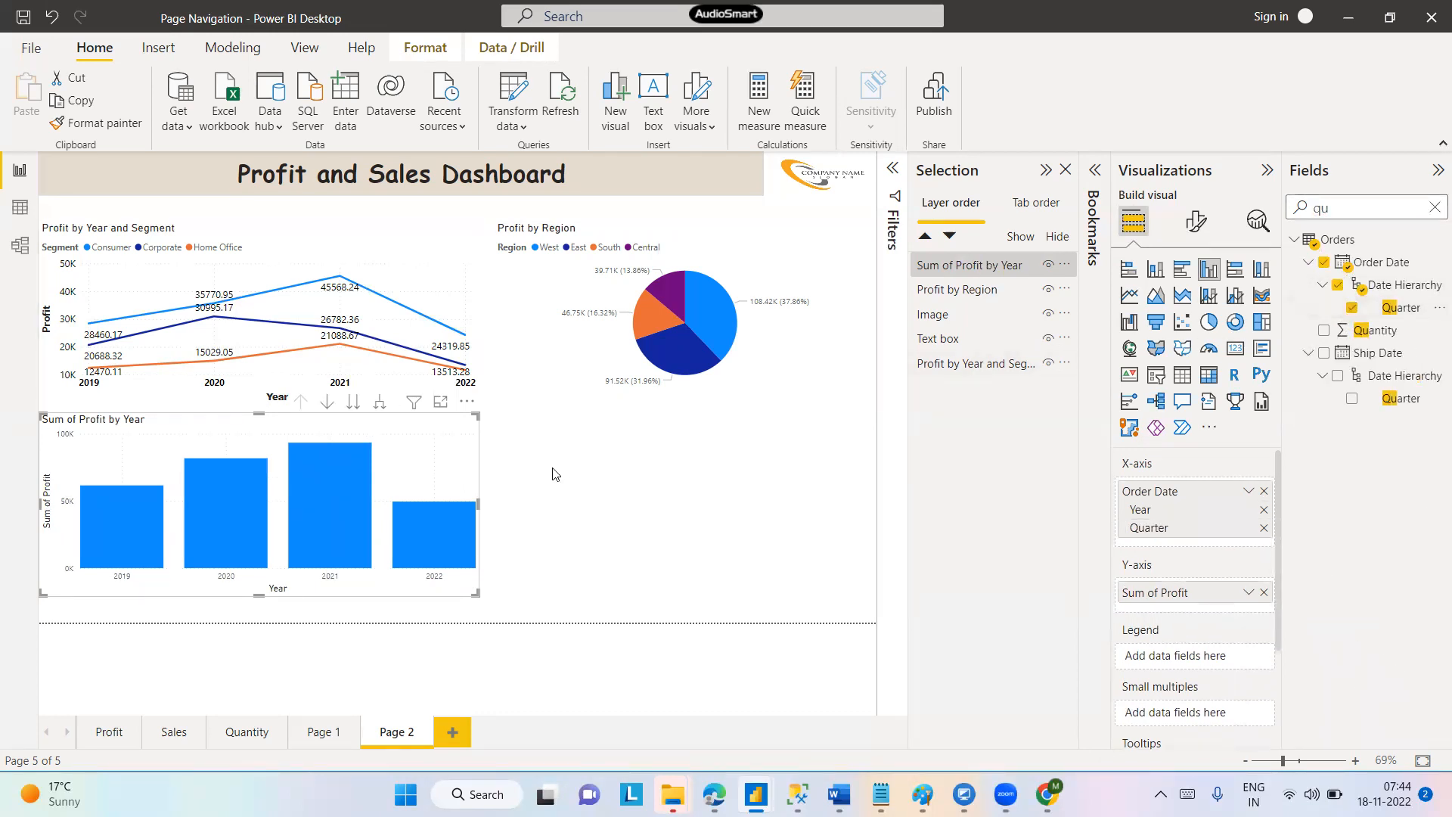
Stretch the column chart across the page under both charts, shift it slightly down, and inset its side edges from the page borders
left_click_drag(479, 505, 873, 505)
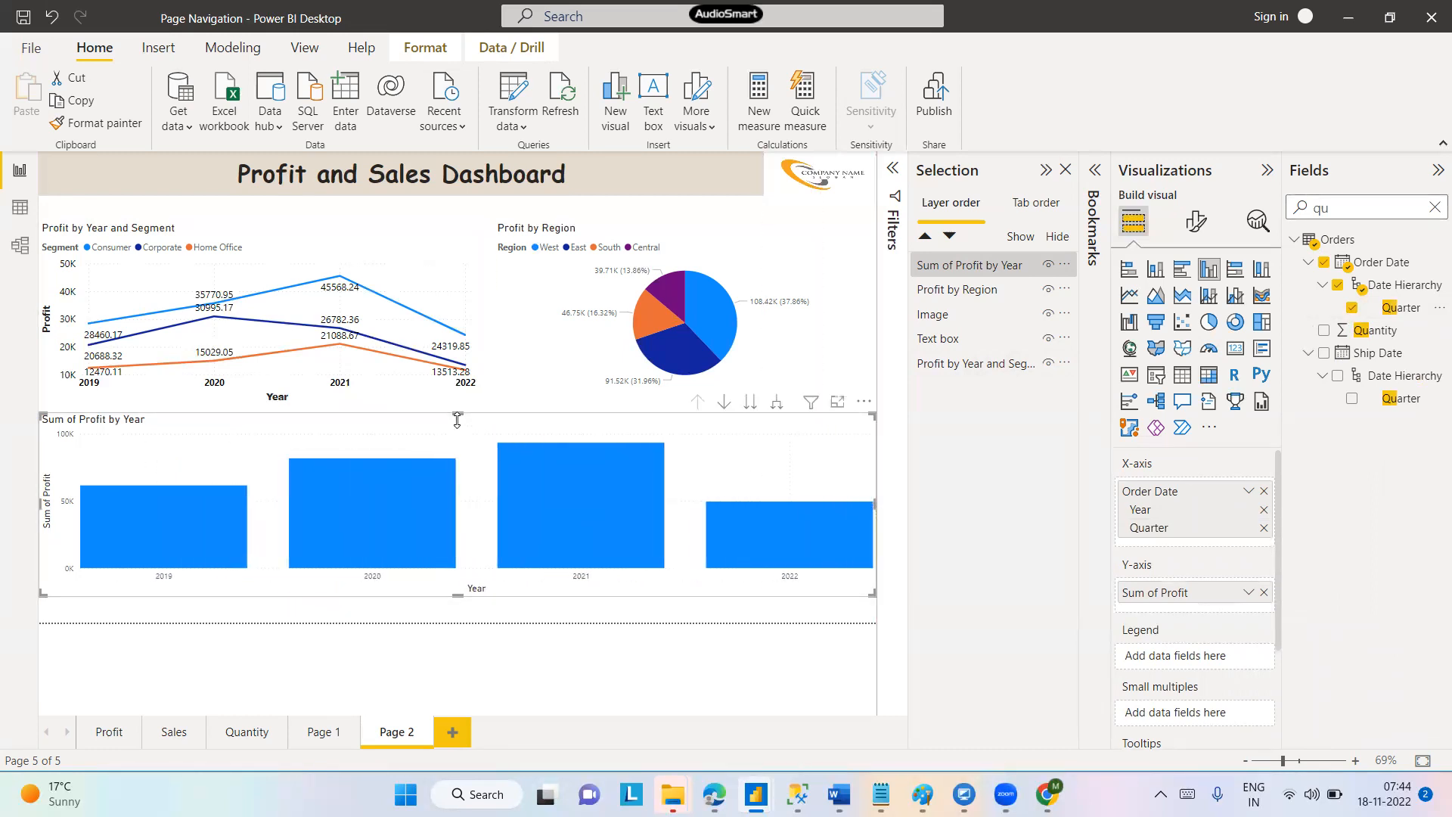
left_click_drag(456, 437, 456, 445)
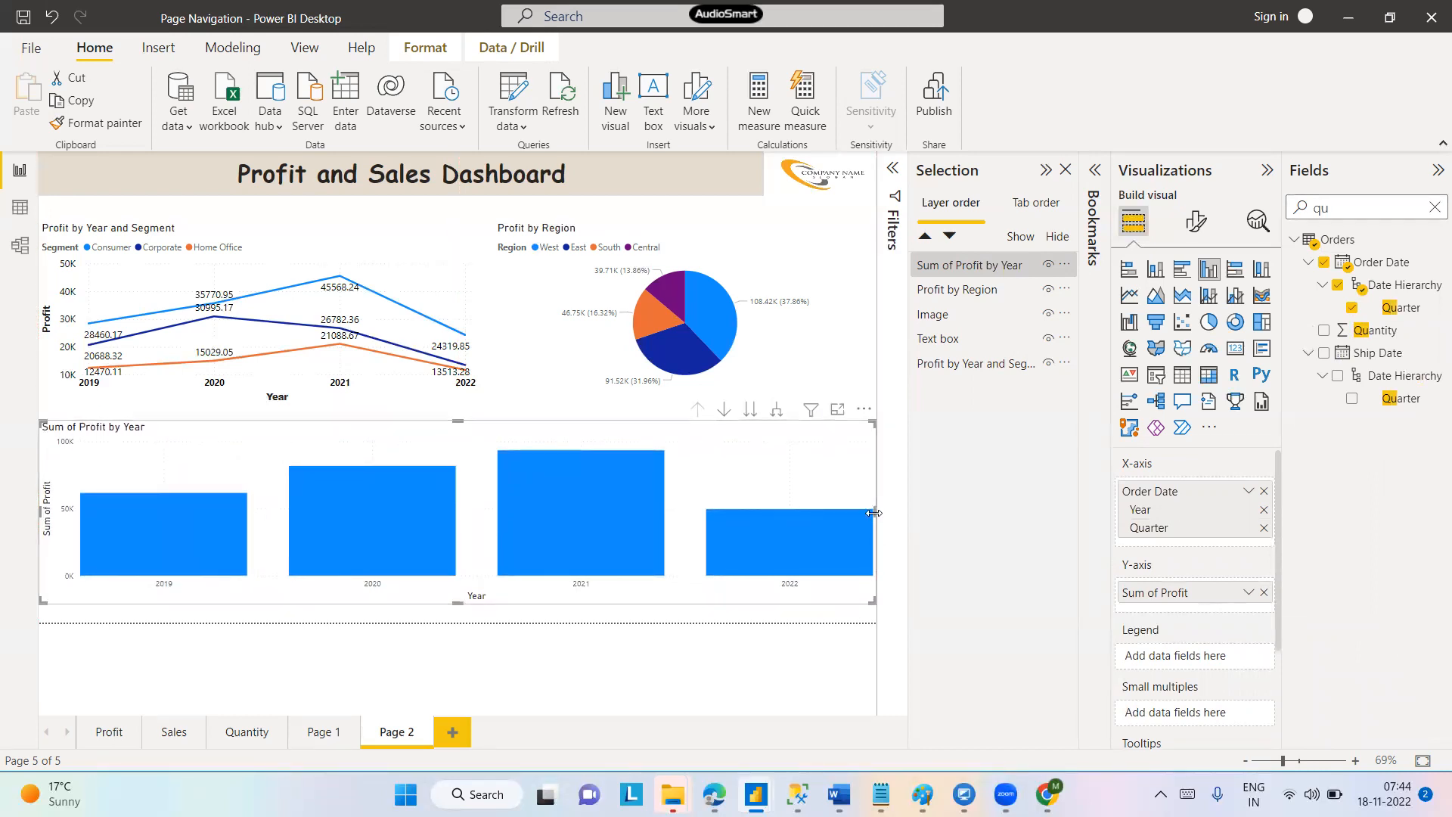
left_click_drag(873, 513, 864, 512)
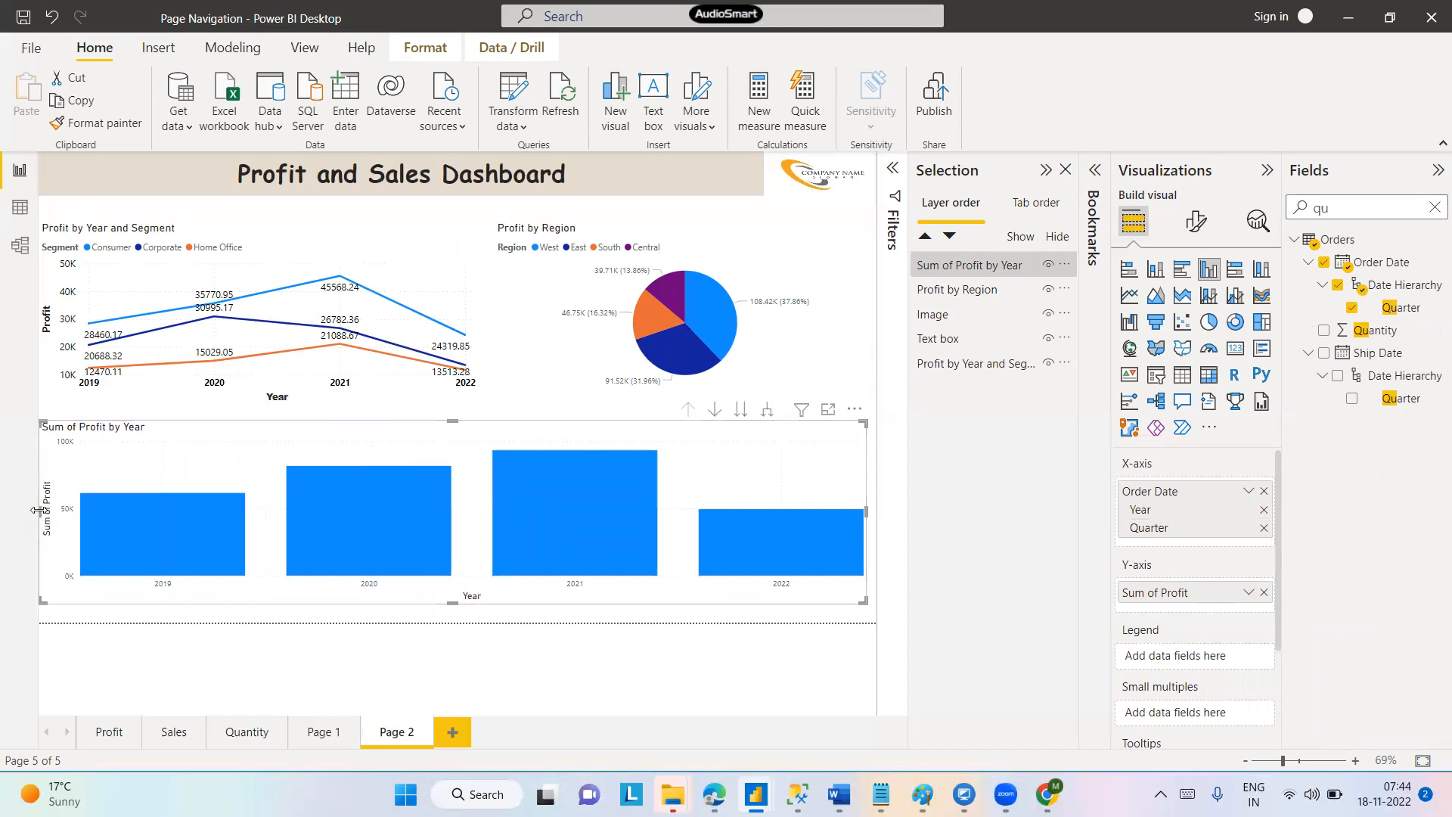
left_click_drag(37, 511, 52, 512)
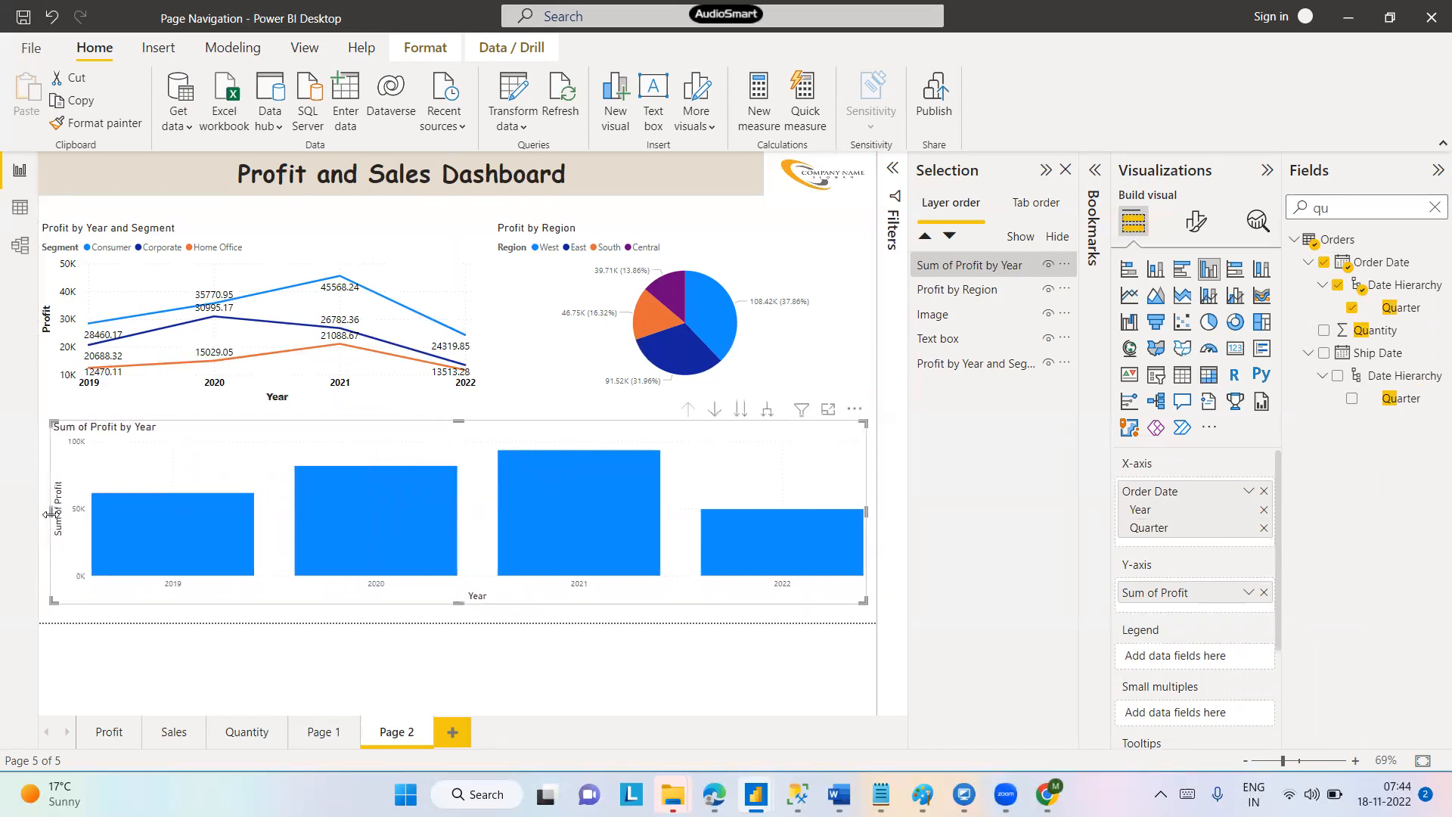
Resize the line chart and pie chart so their outer edges align with the column chart's side edges
left_click(440, 259)
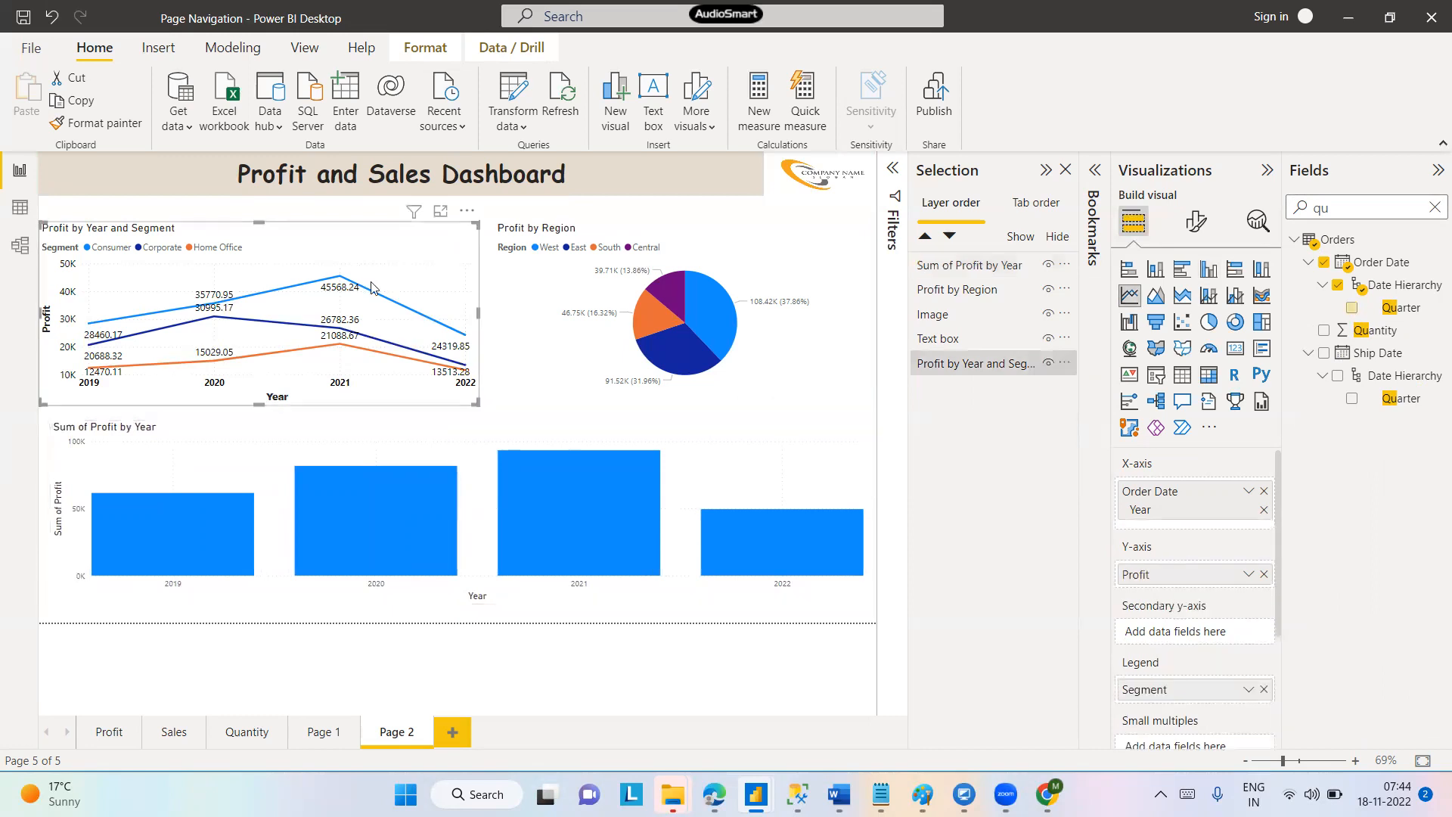
left_click_drag(41, 405, 53, 400)
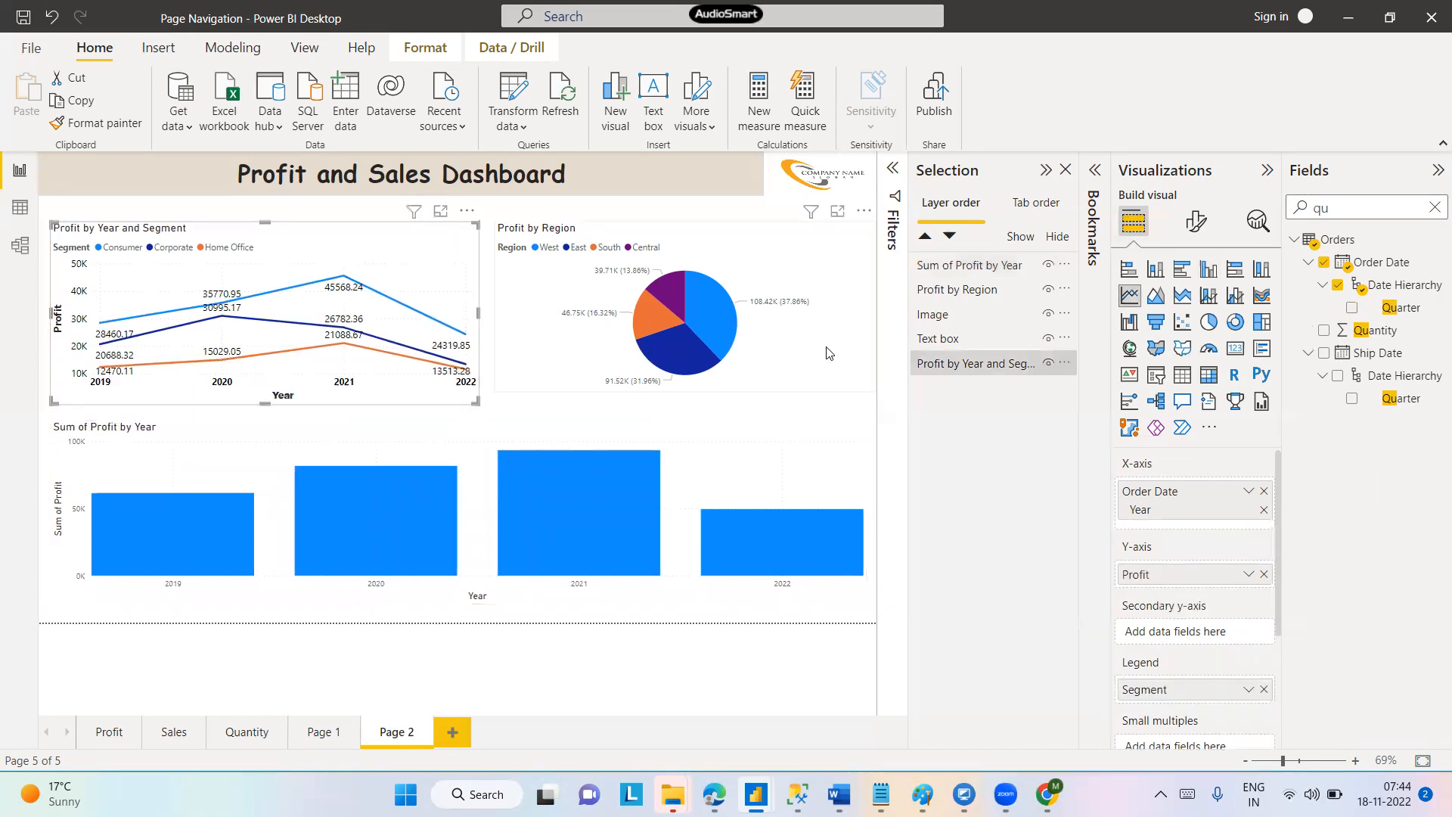
left_click(865, 390)
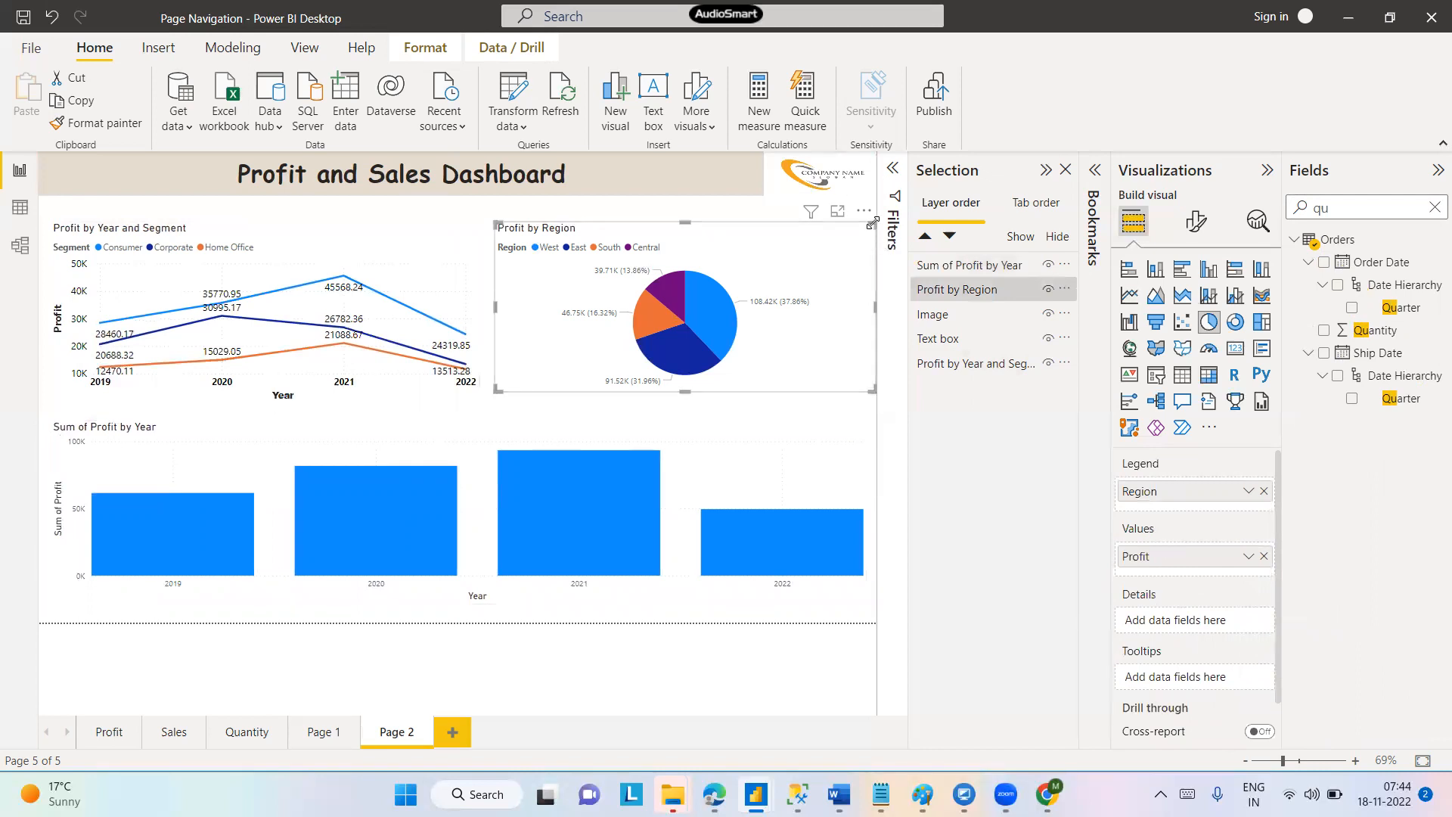
left_click_drag(873, 221, 853, 229)
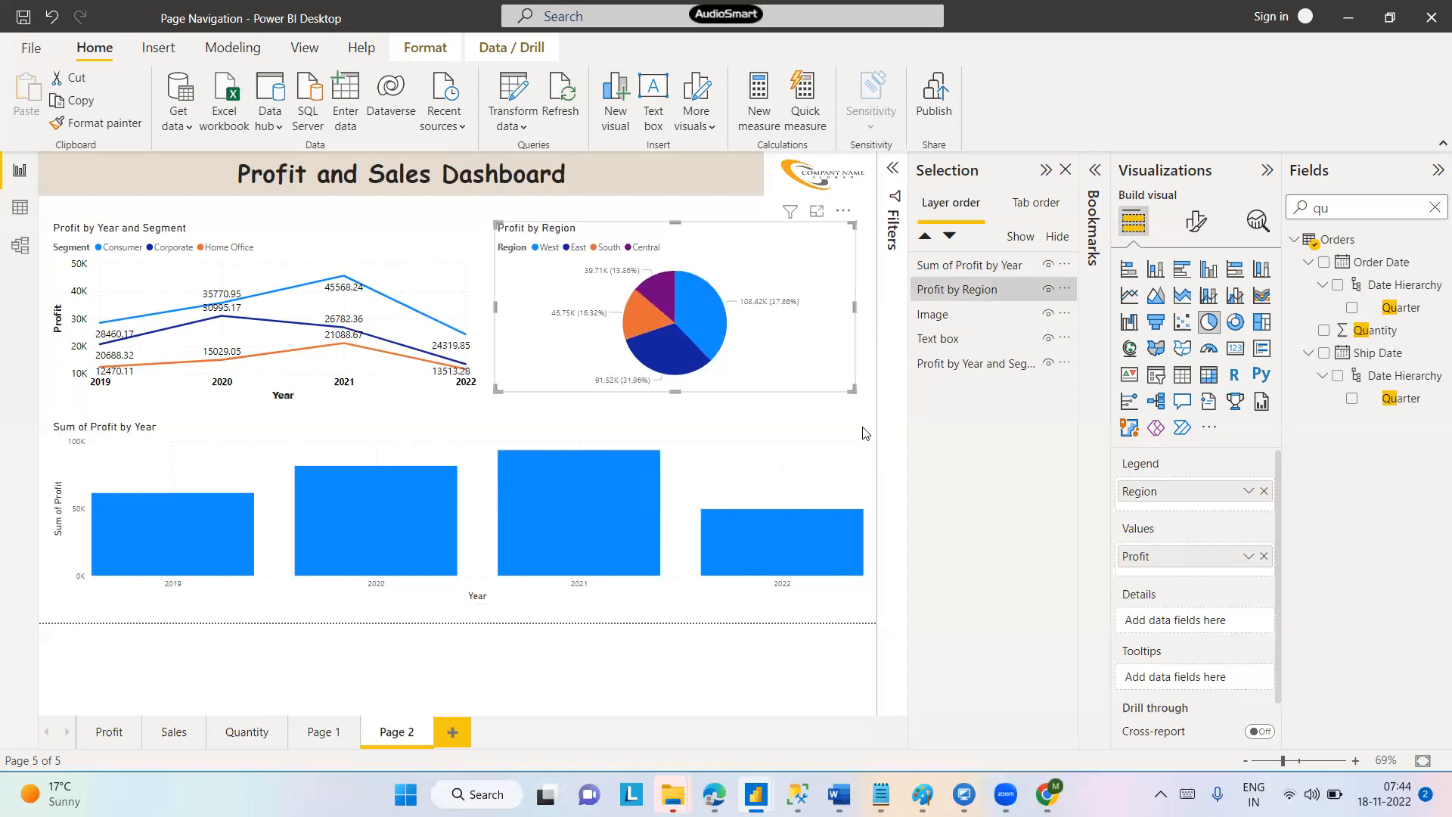
left_click(842, 426)
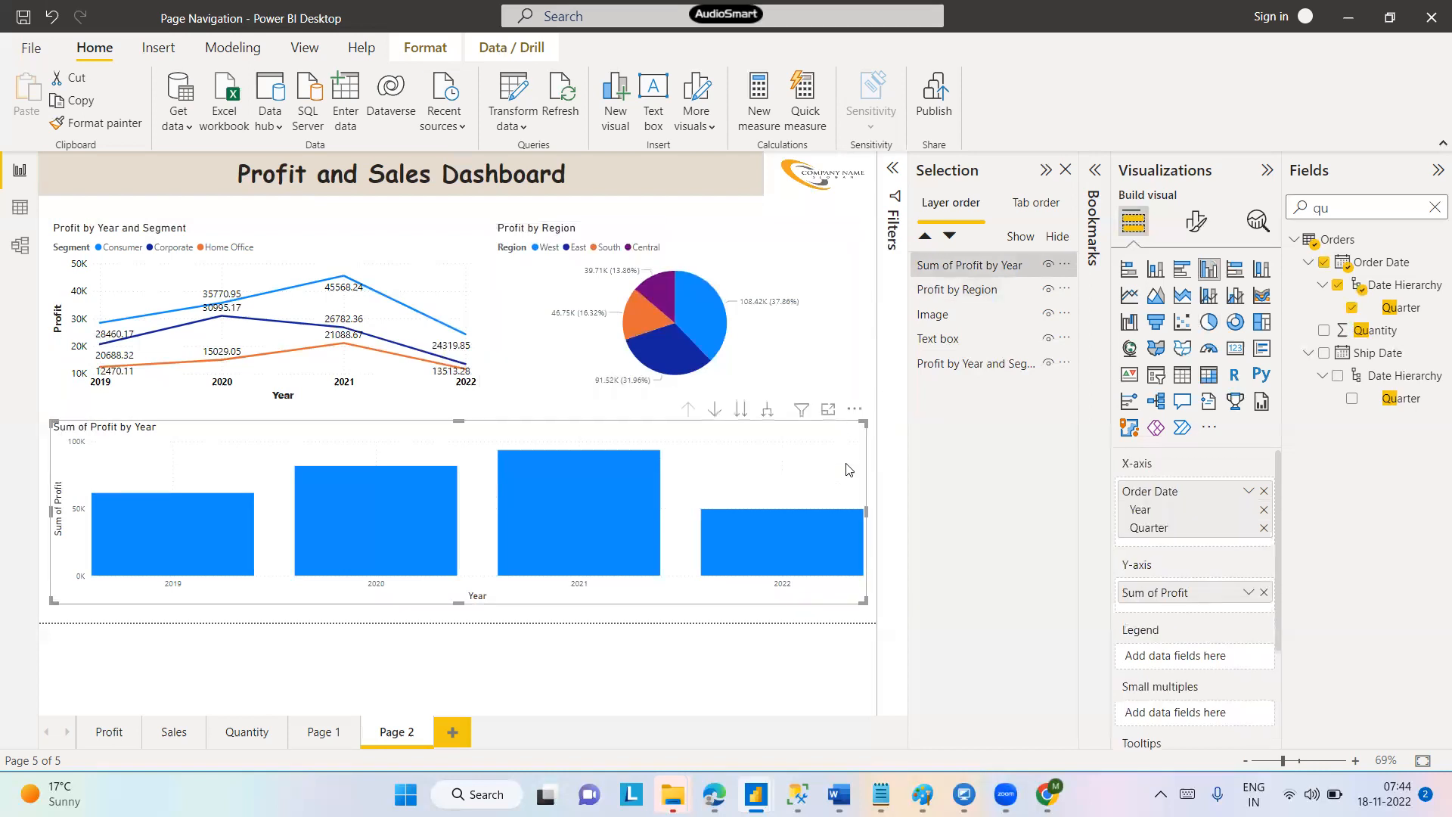
left_click(819, 297)
left_click_drag(856, 309, 866, 315)
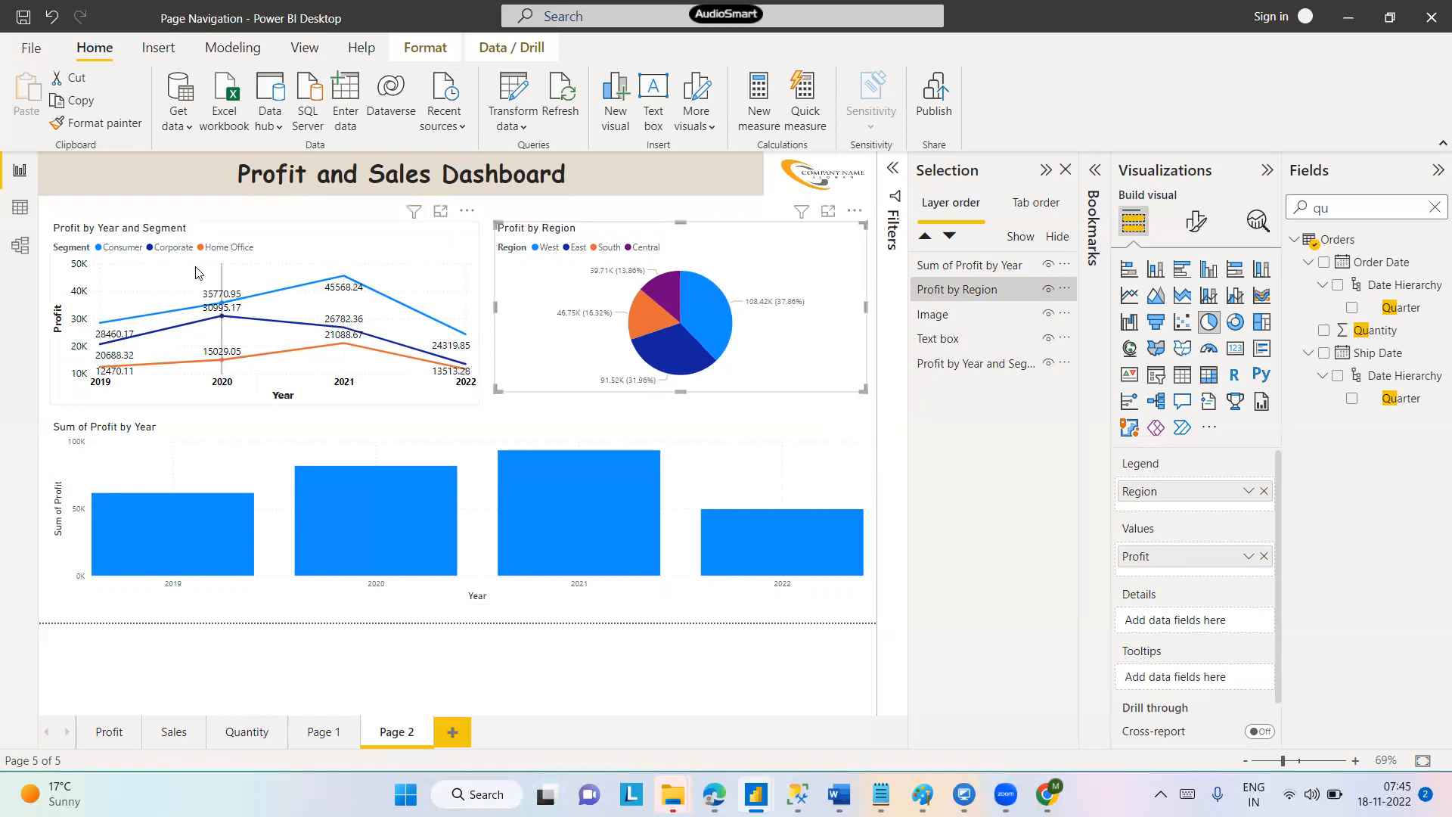
left_click(58, 404)
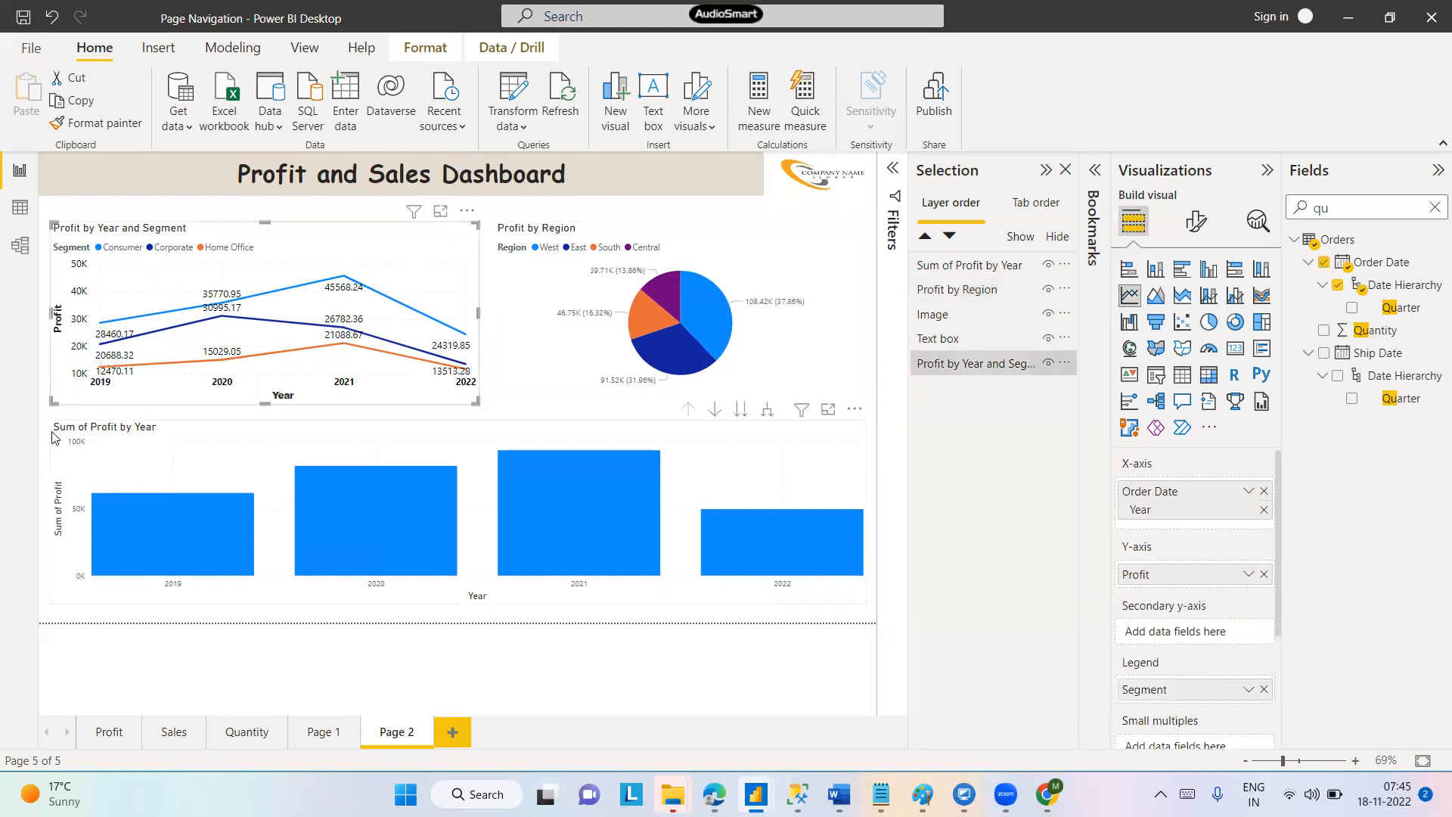
Rename the column chart's Sum of Profit value field to Profit for this visual
left_click(55, 439)
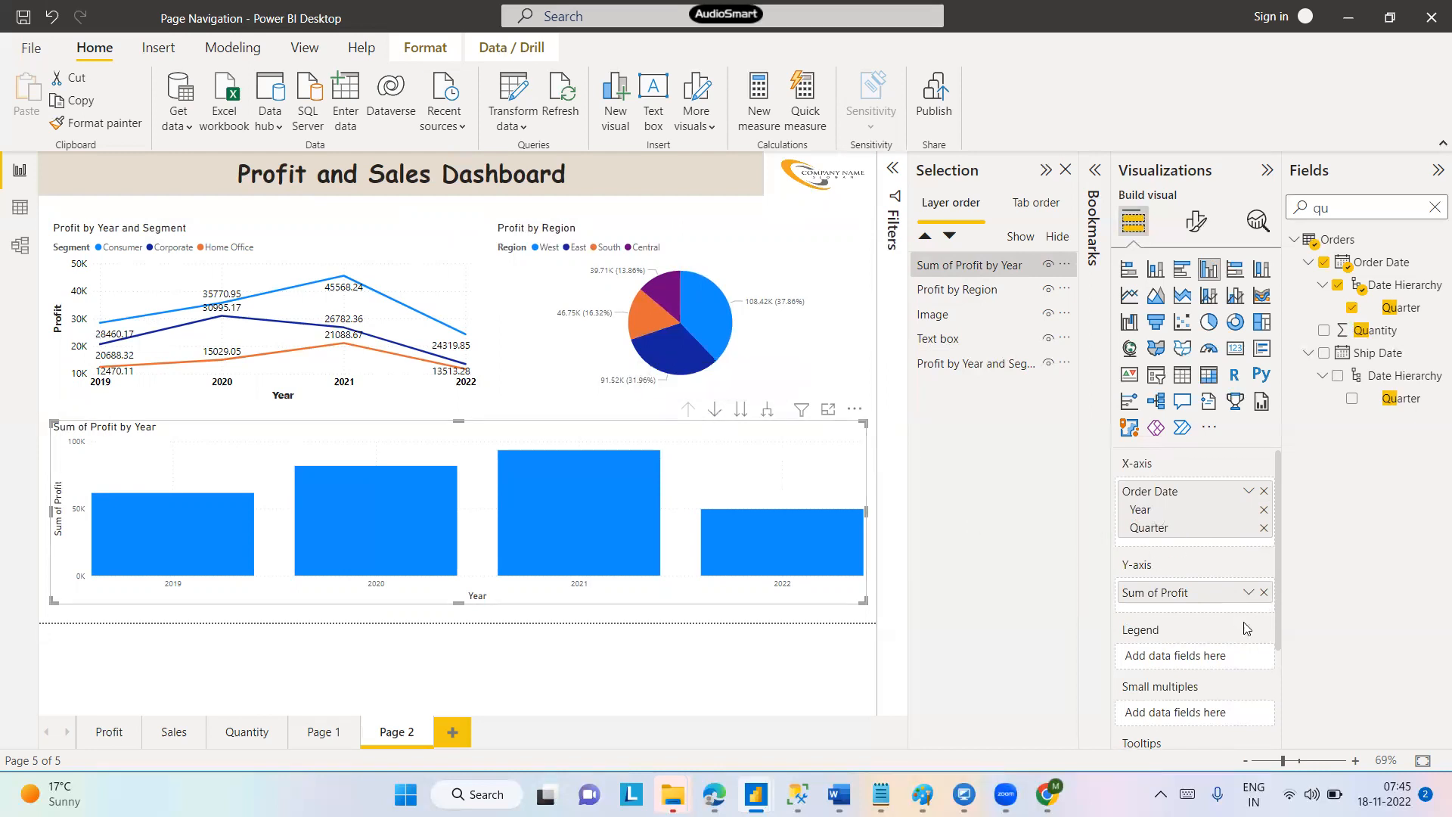
left_click(1249, 592)
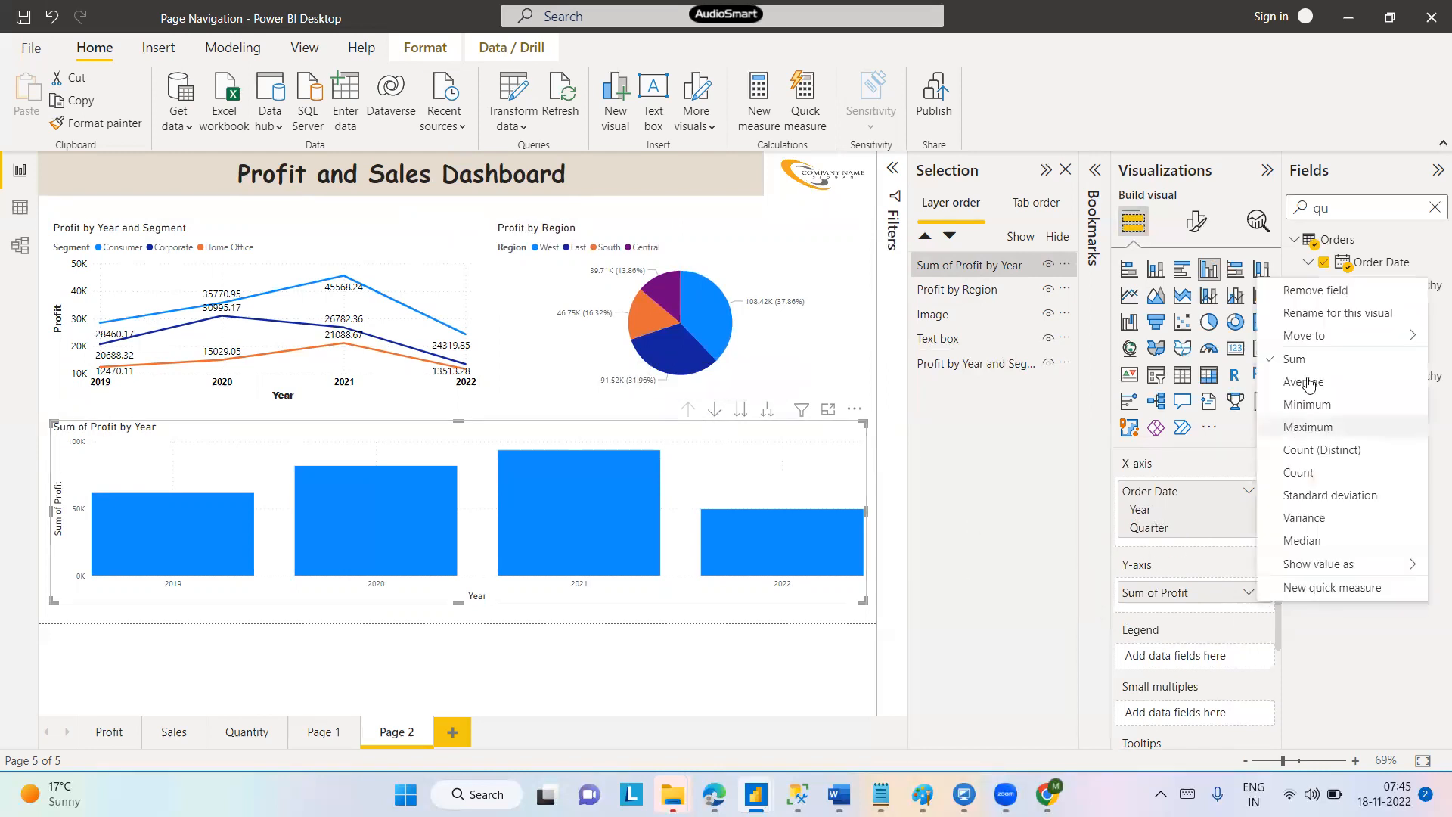
left_click(1316, 318)
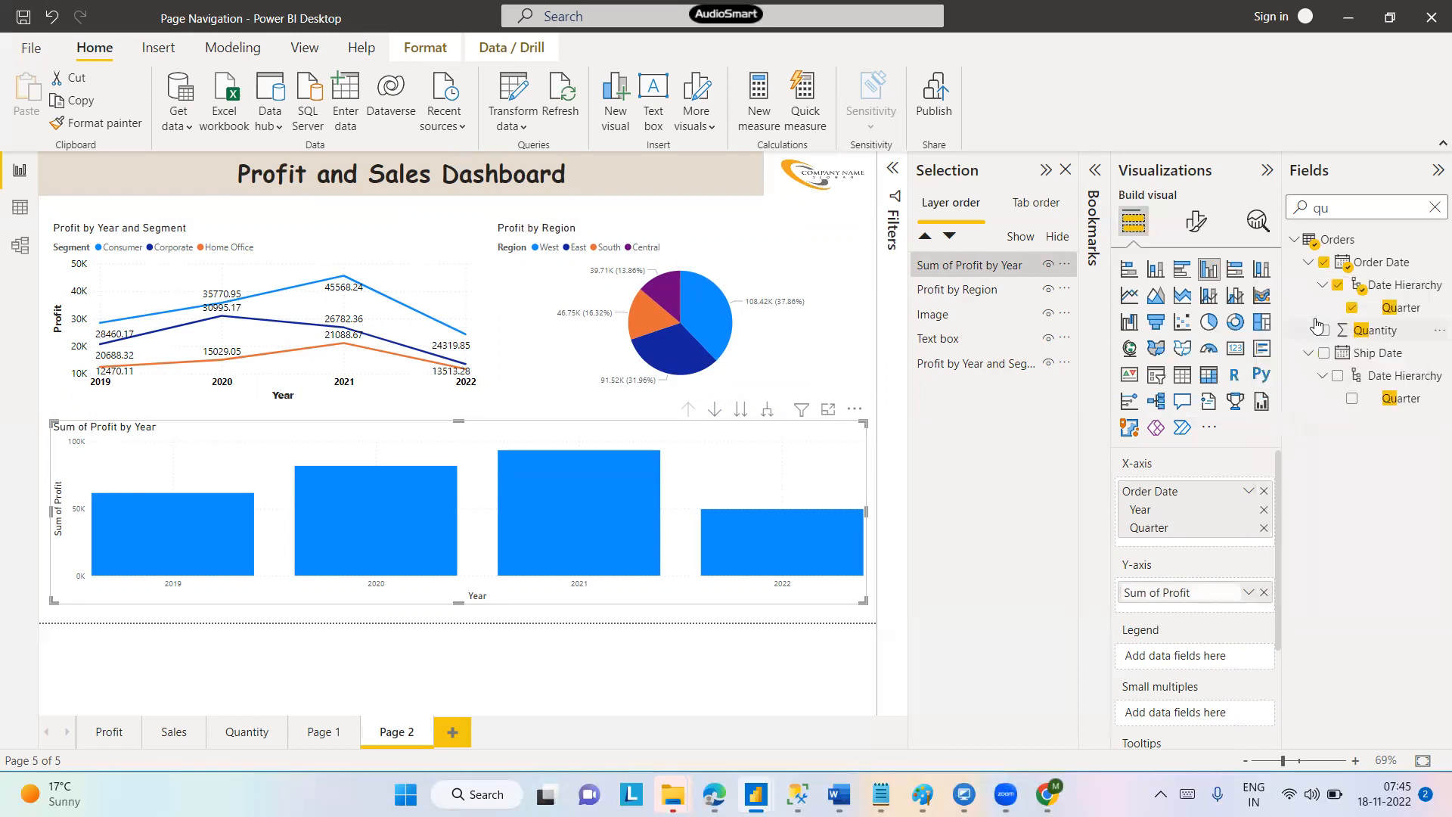
key("Right")
key("Left")
key("Left")
key("Left")
key("Left")
key("Left")
key("Left")
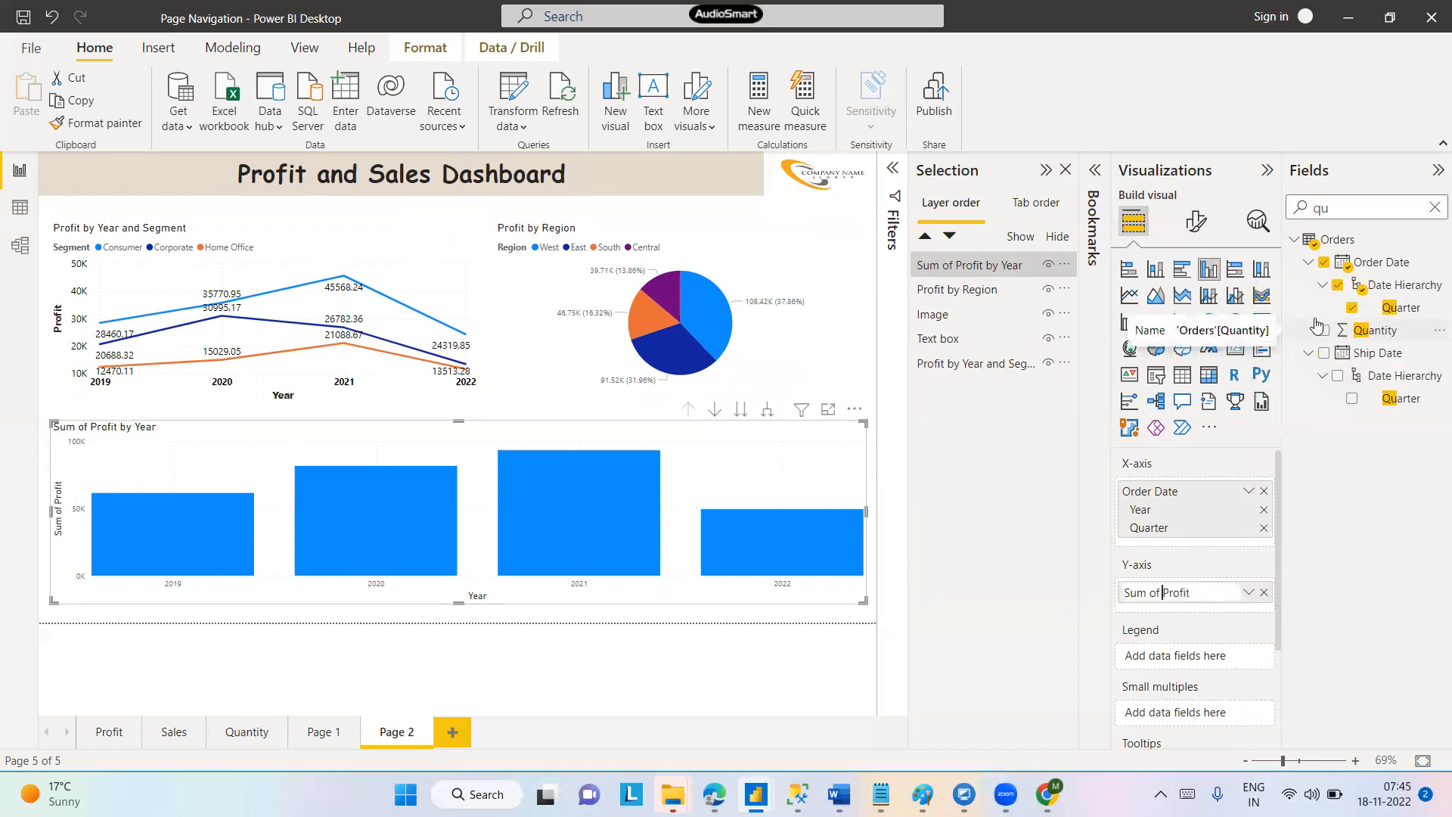
key("BackSpace")
key("BackSpace")
key("BackSpace")
key("BackSpace")
key("BackSpace")
key("BackSpace")
key("BackSpace")
key("Return")
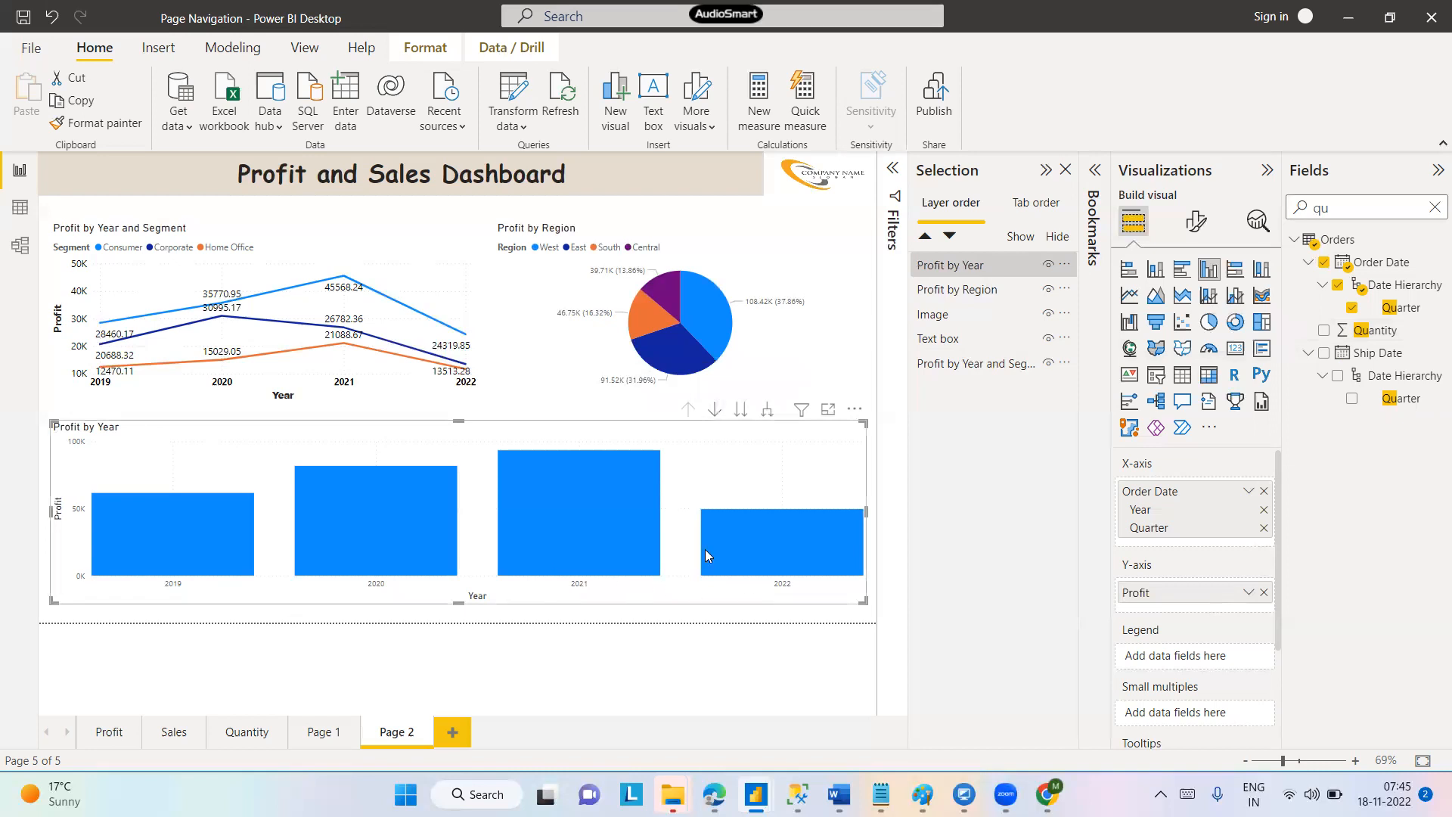
Take the column chart to the Quarter level of its date hierarchy and return it to the Year level
left_click(714, 409)
left_click(716, 412)
left_click(741, 414)
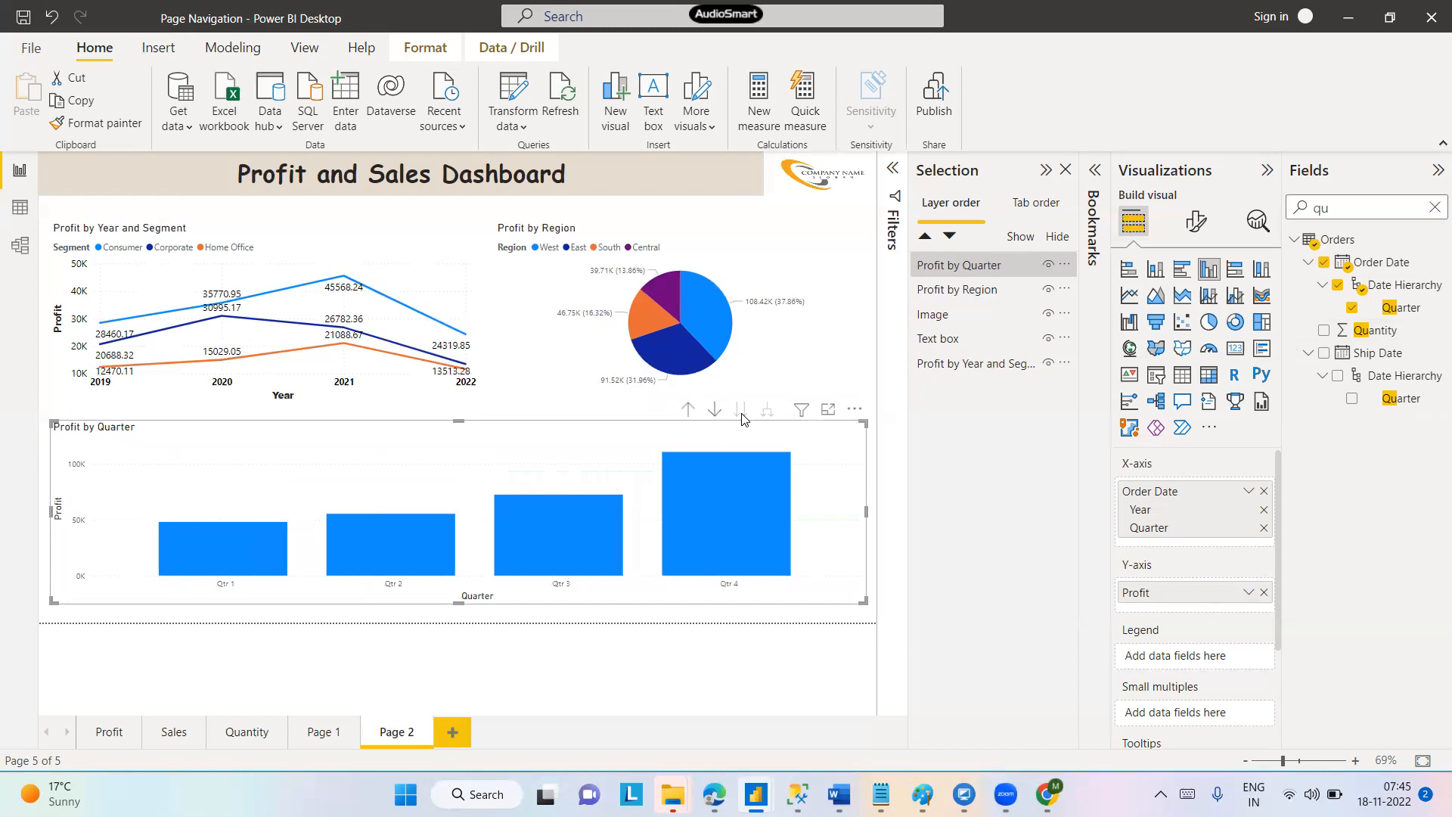
left_click(713, 409)
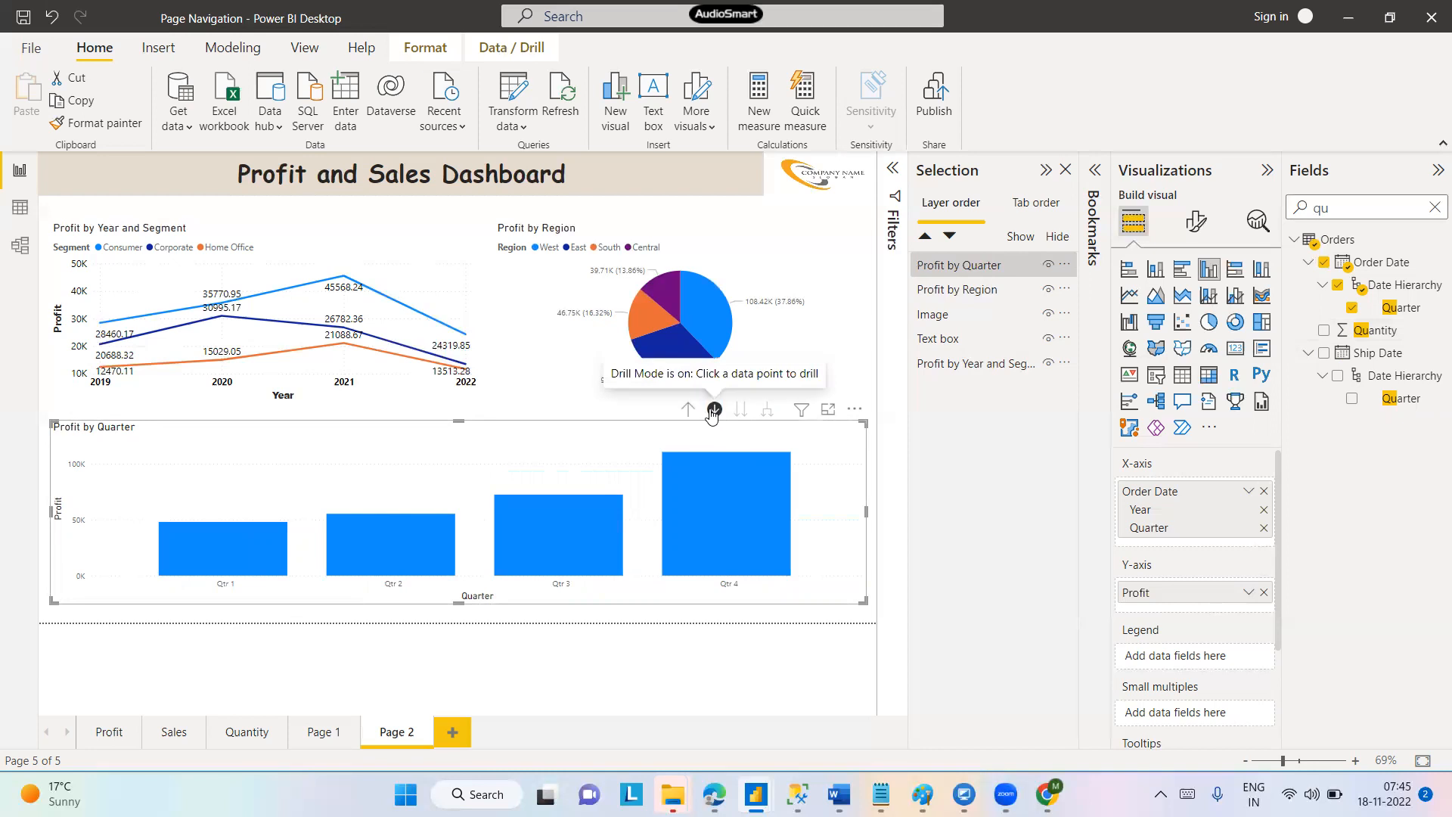
left_click(713, 410)
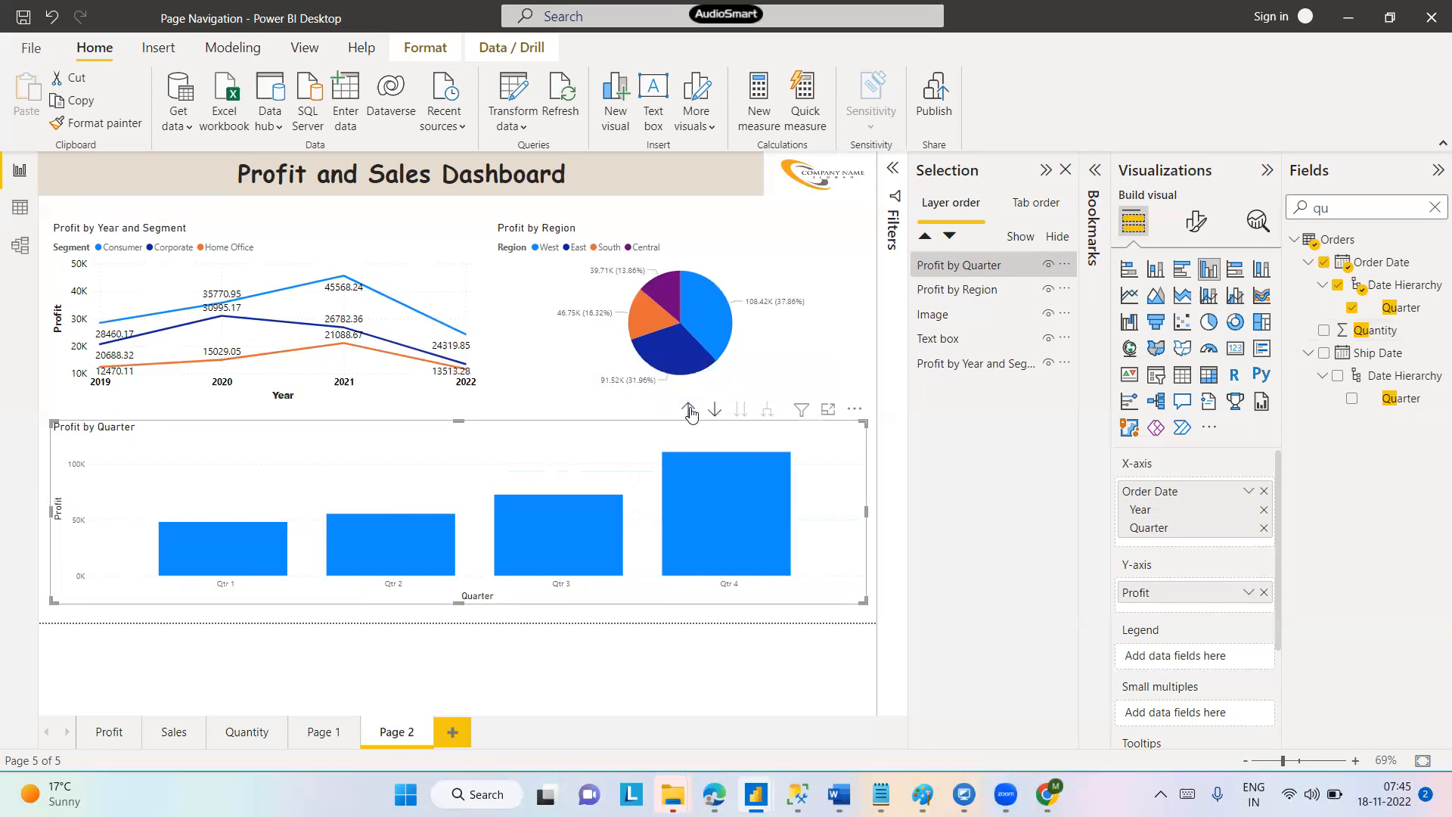
left_click(687, 410)
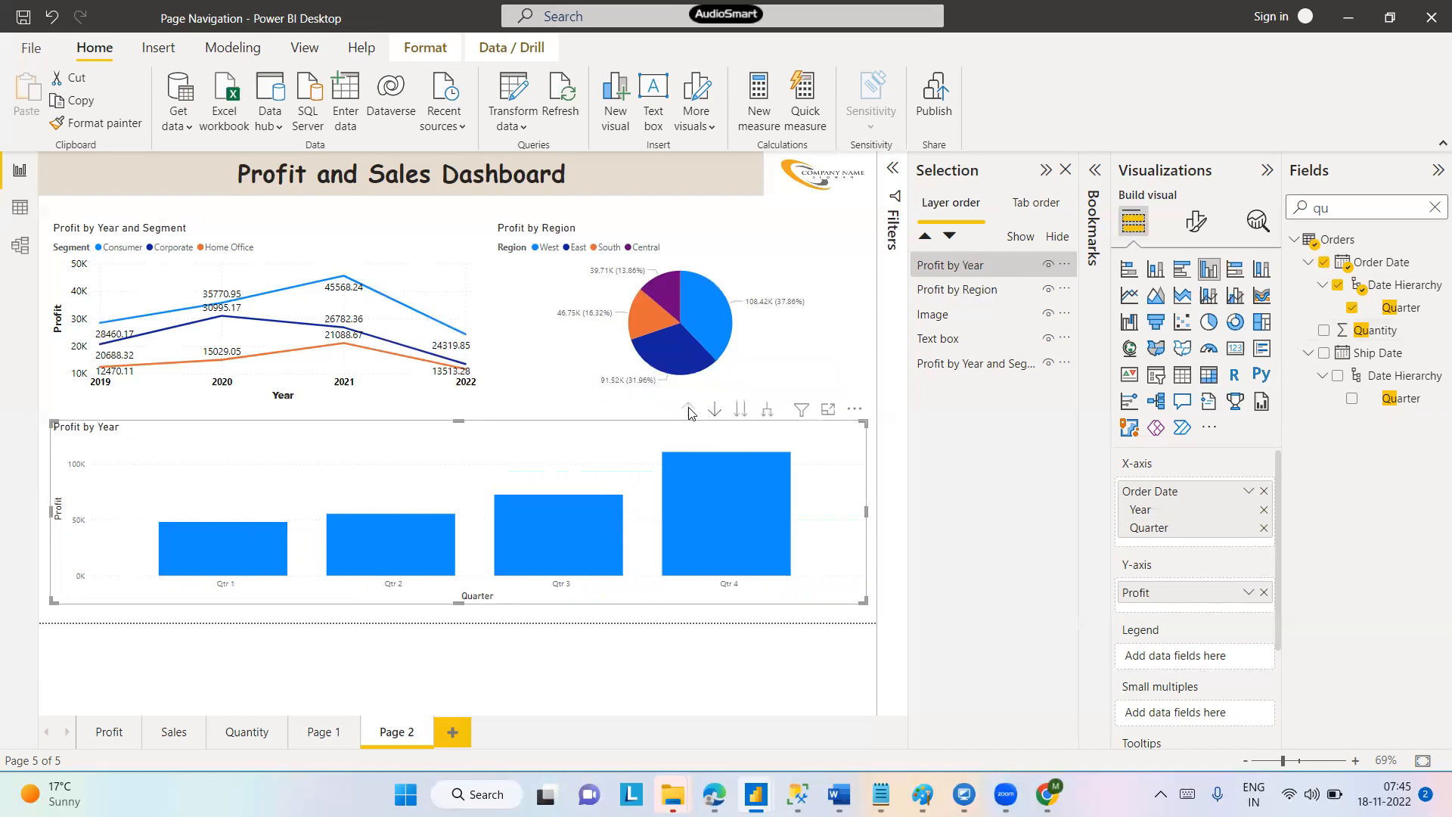
Expand the column chart's date hierarchy one level to show Year and Quarter together, and turn on its data labels
left_click(768, 412)
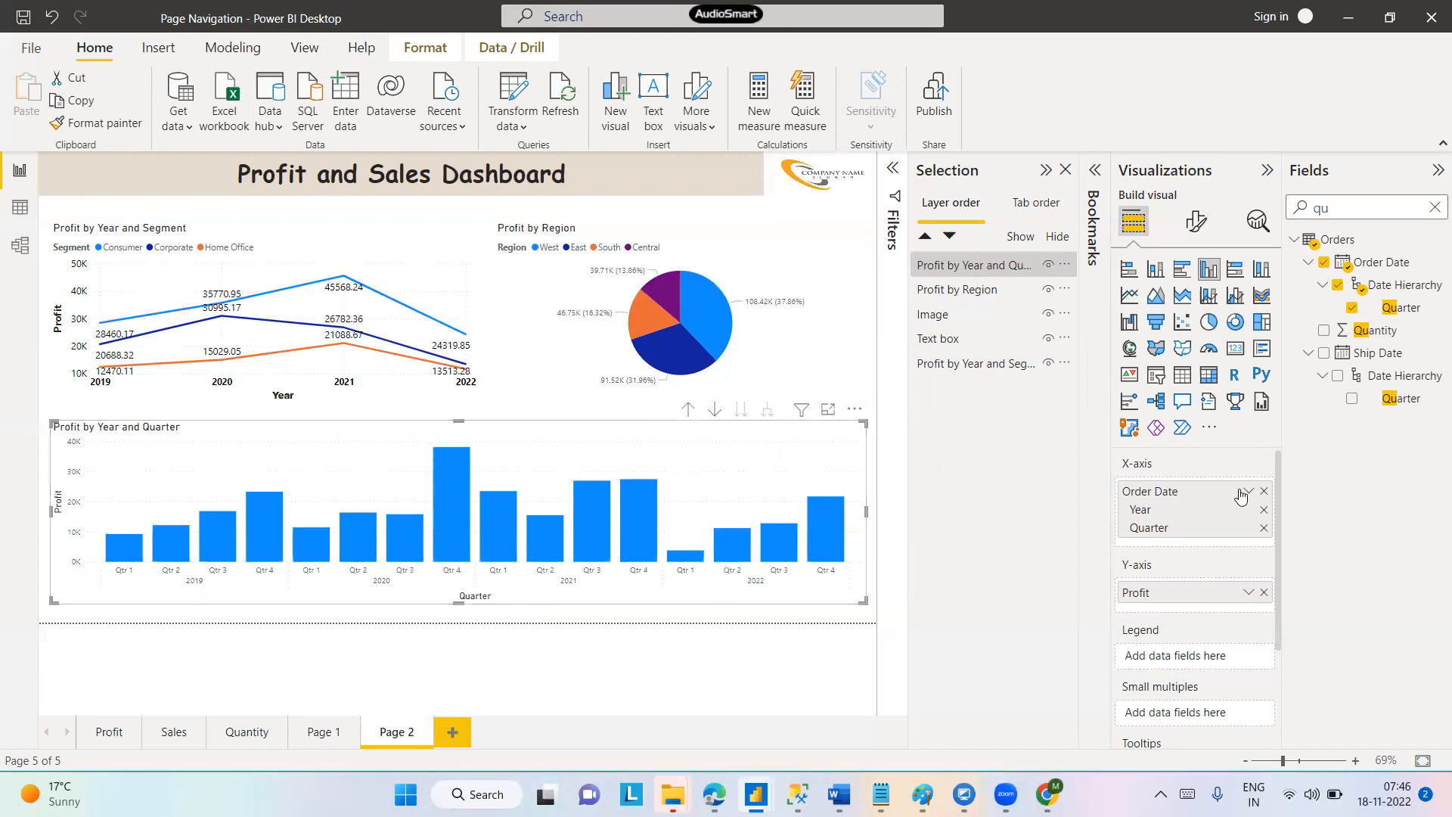
left_click(1195, 224)
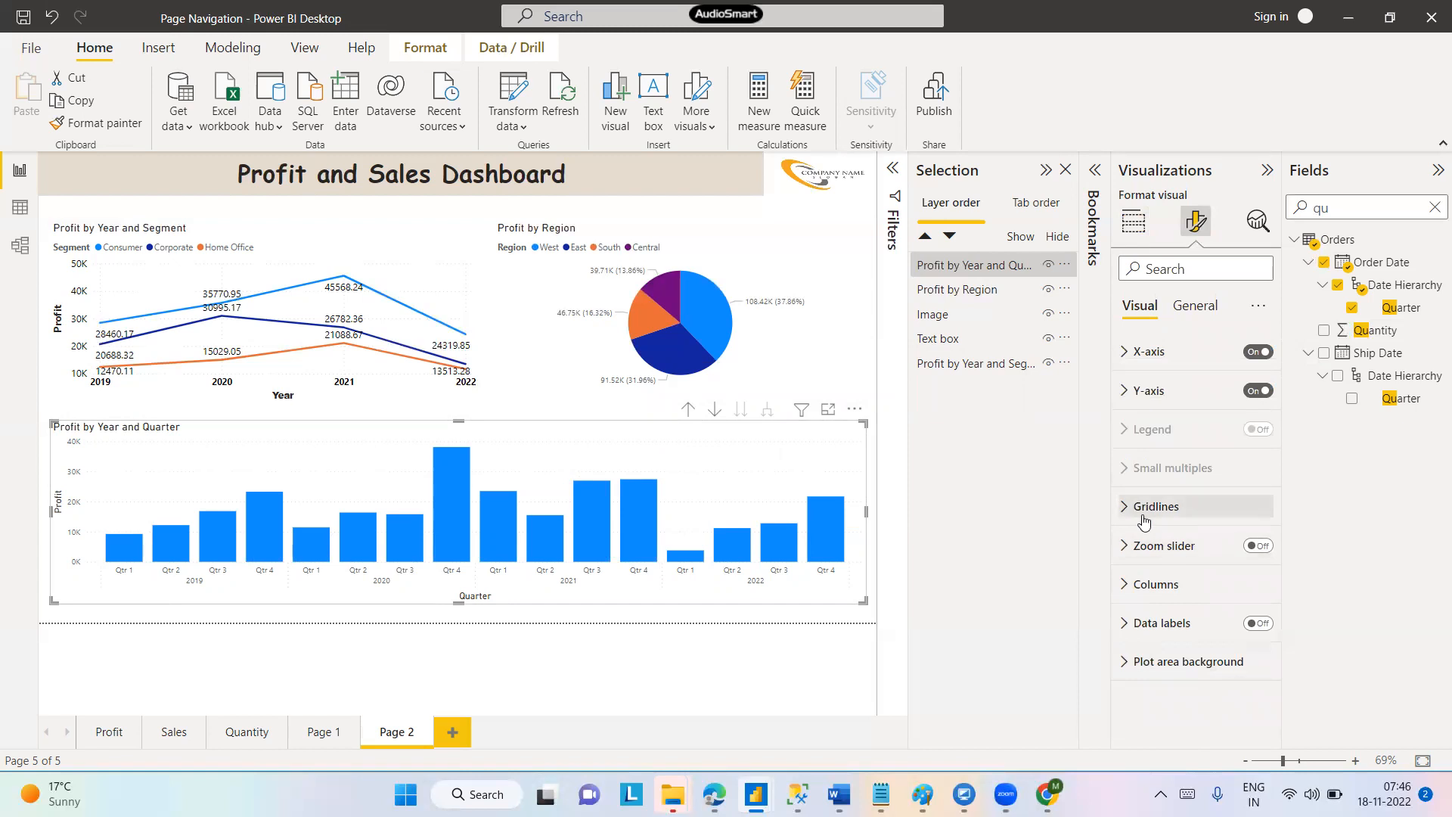
left_click(1258, 623)
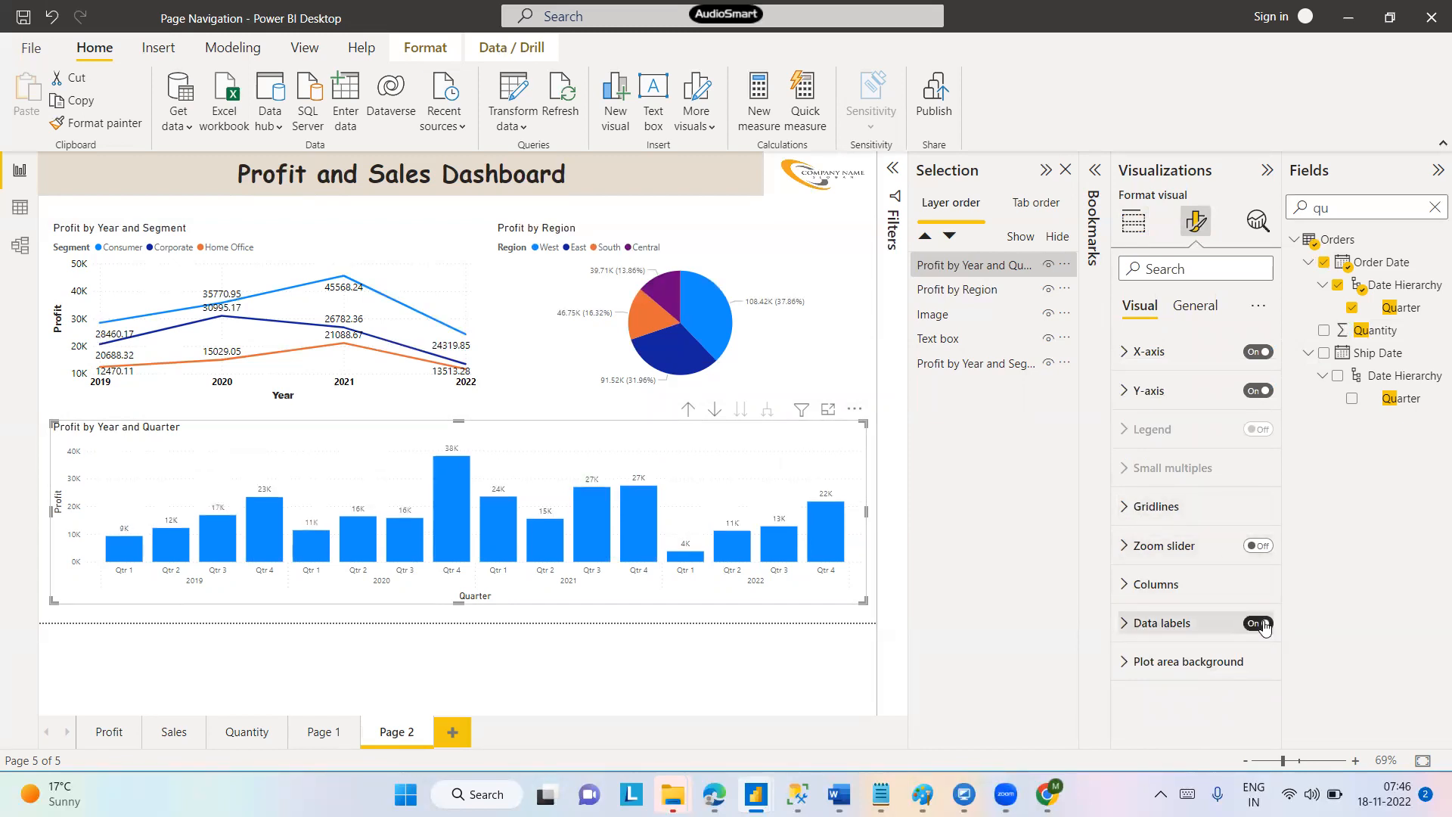
Concatenate the column chart's X-axis labels and format their values in black at font size 10
left_click(1127, 352)
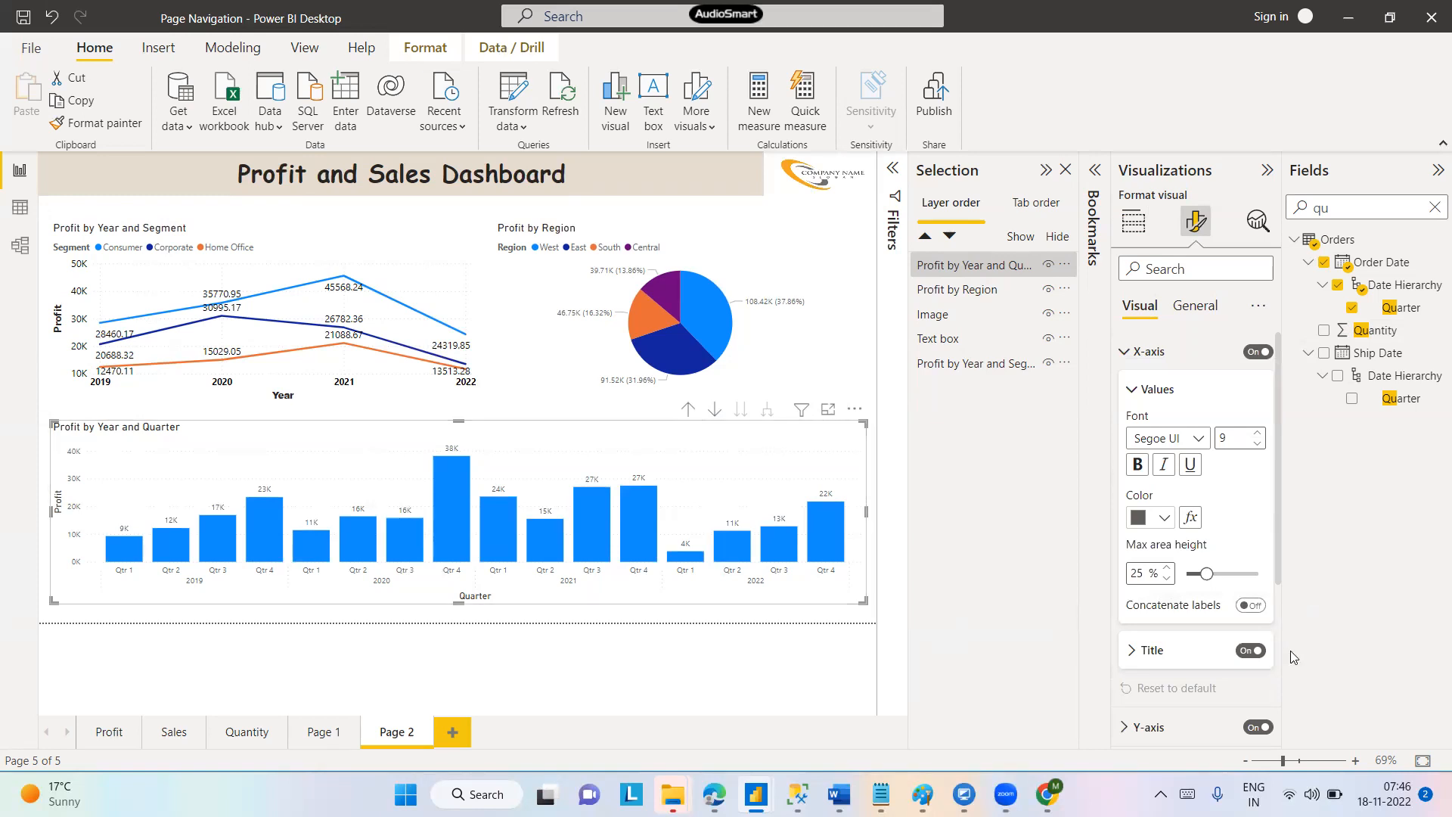
left_click(1250, 605)
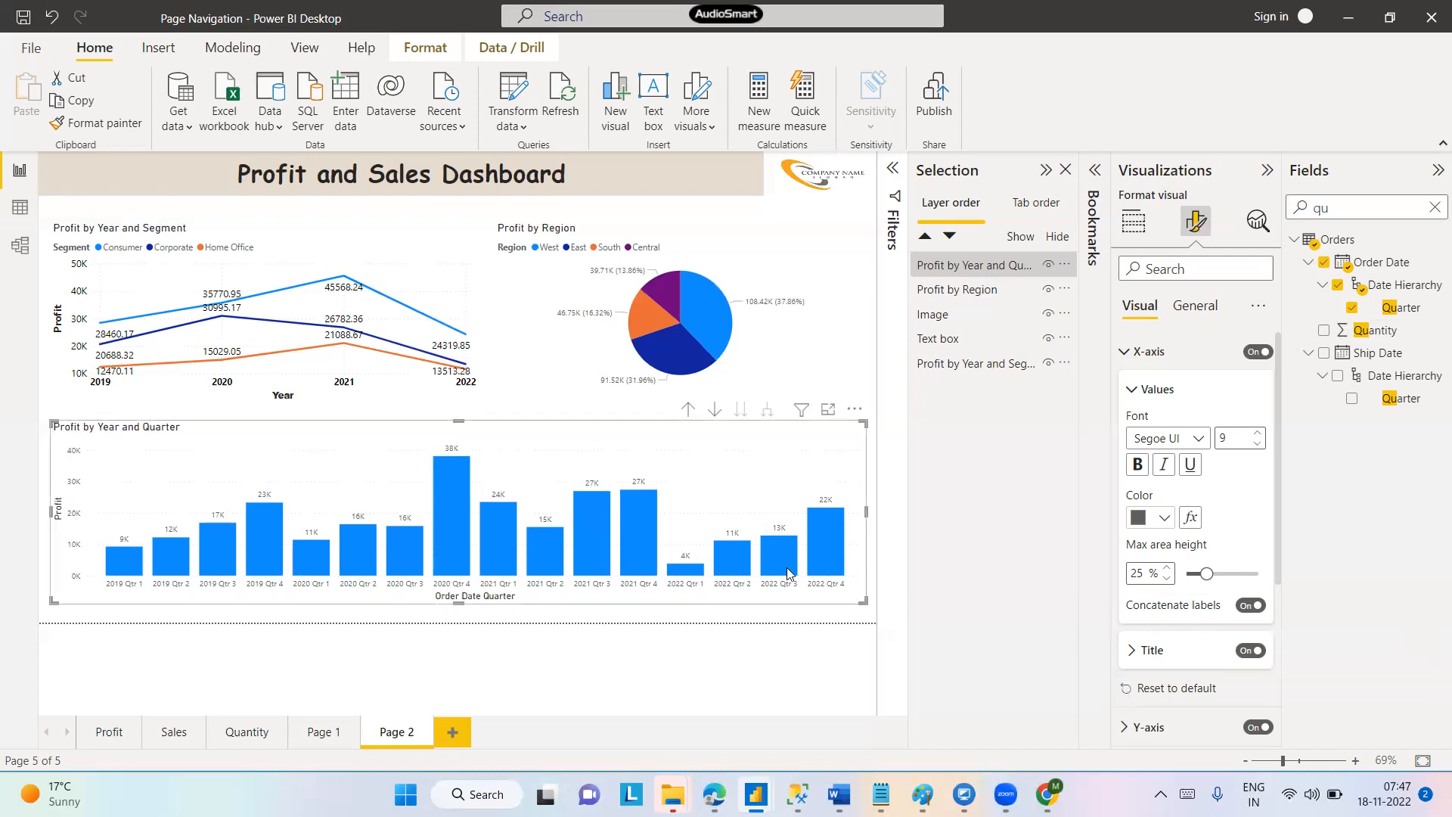
mouse_move(787, 571)
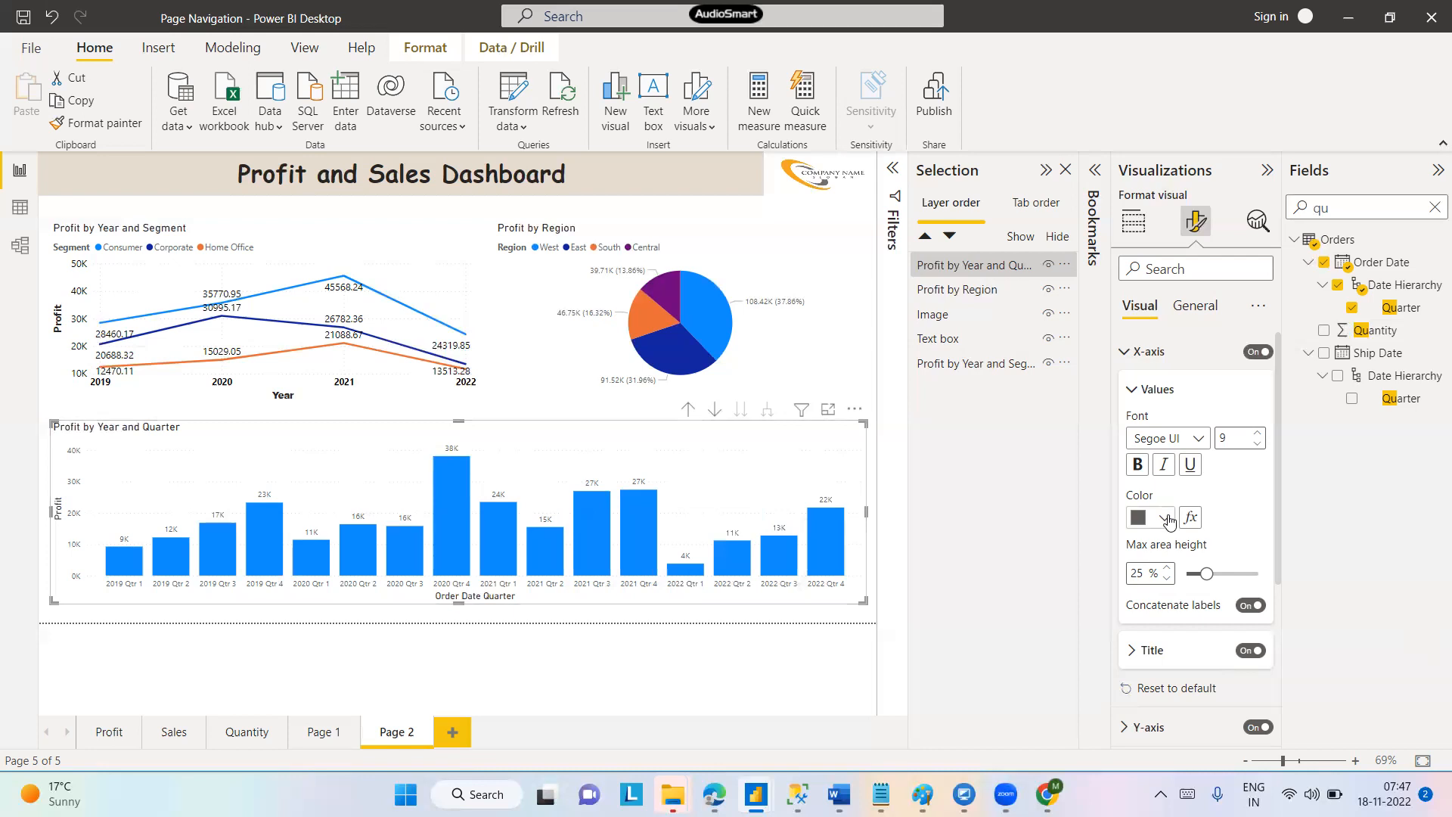
left_click(1165, 518)
left_click(1150, 436)
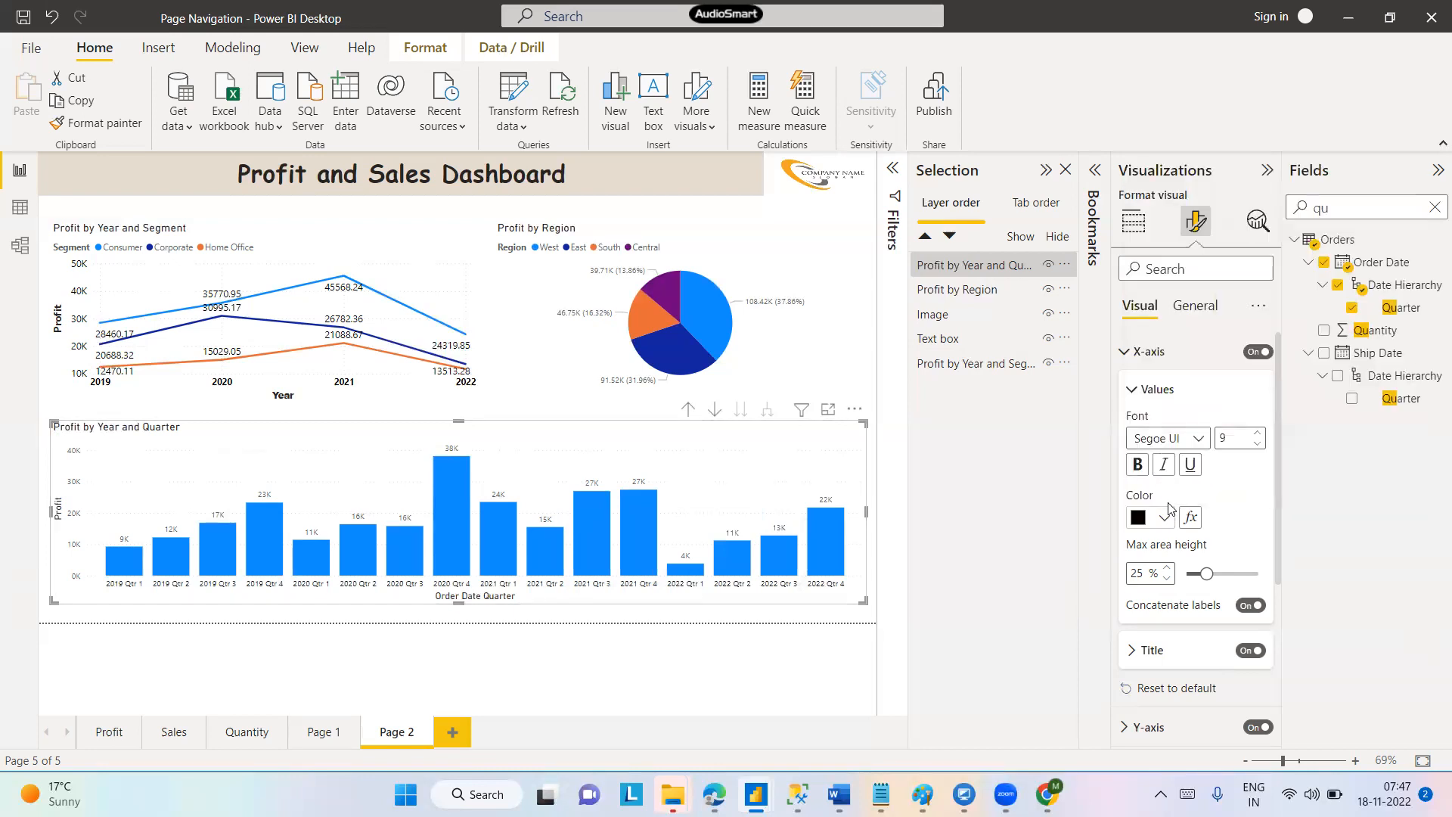
left_click(1259, 435)
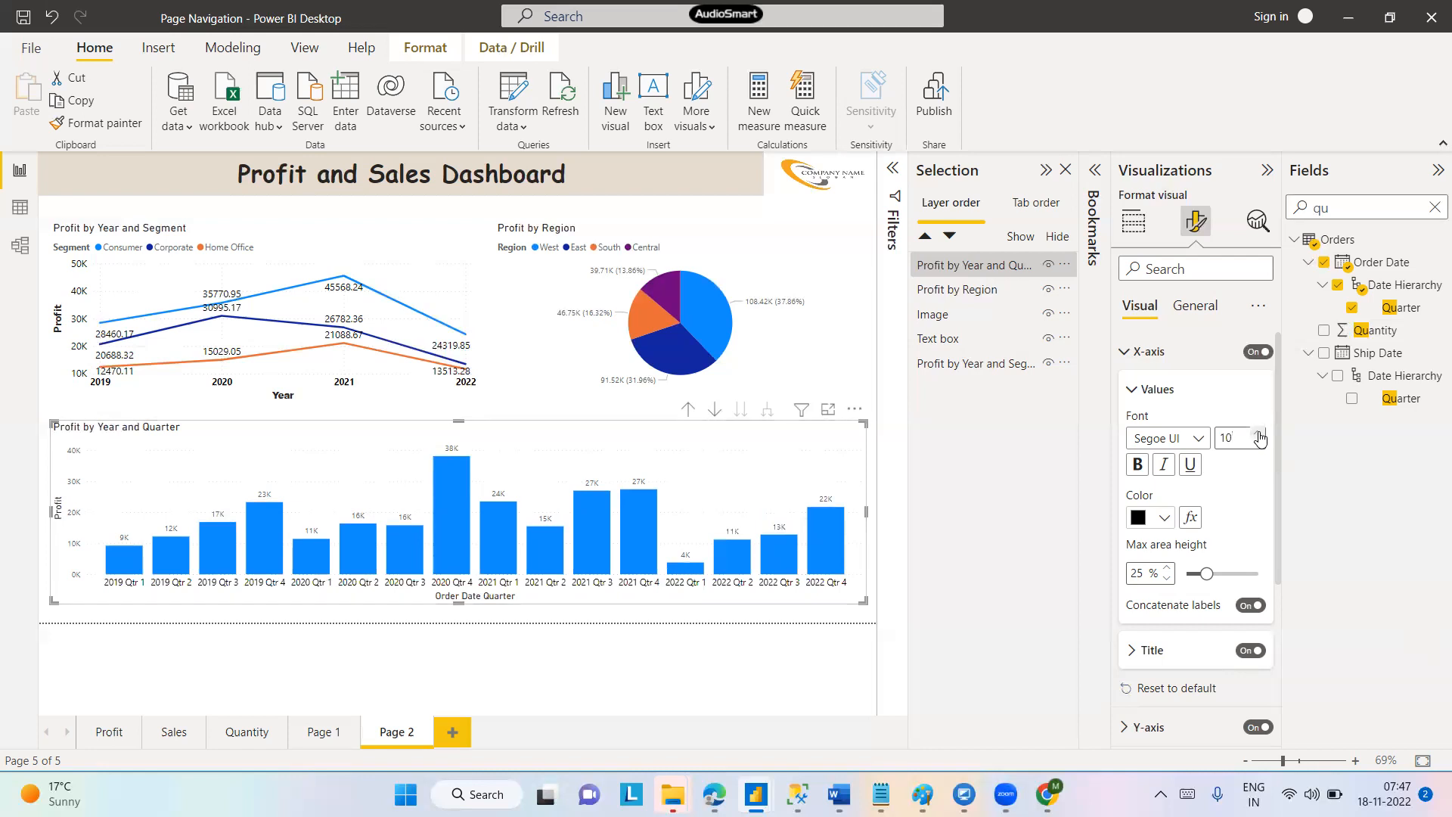
left_click(1134, 392)
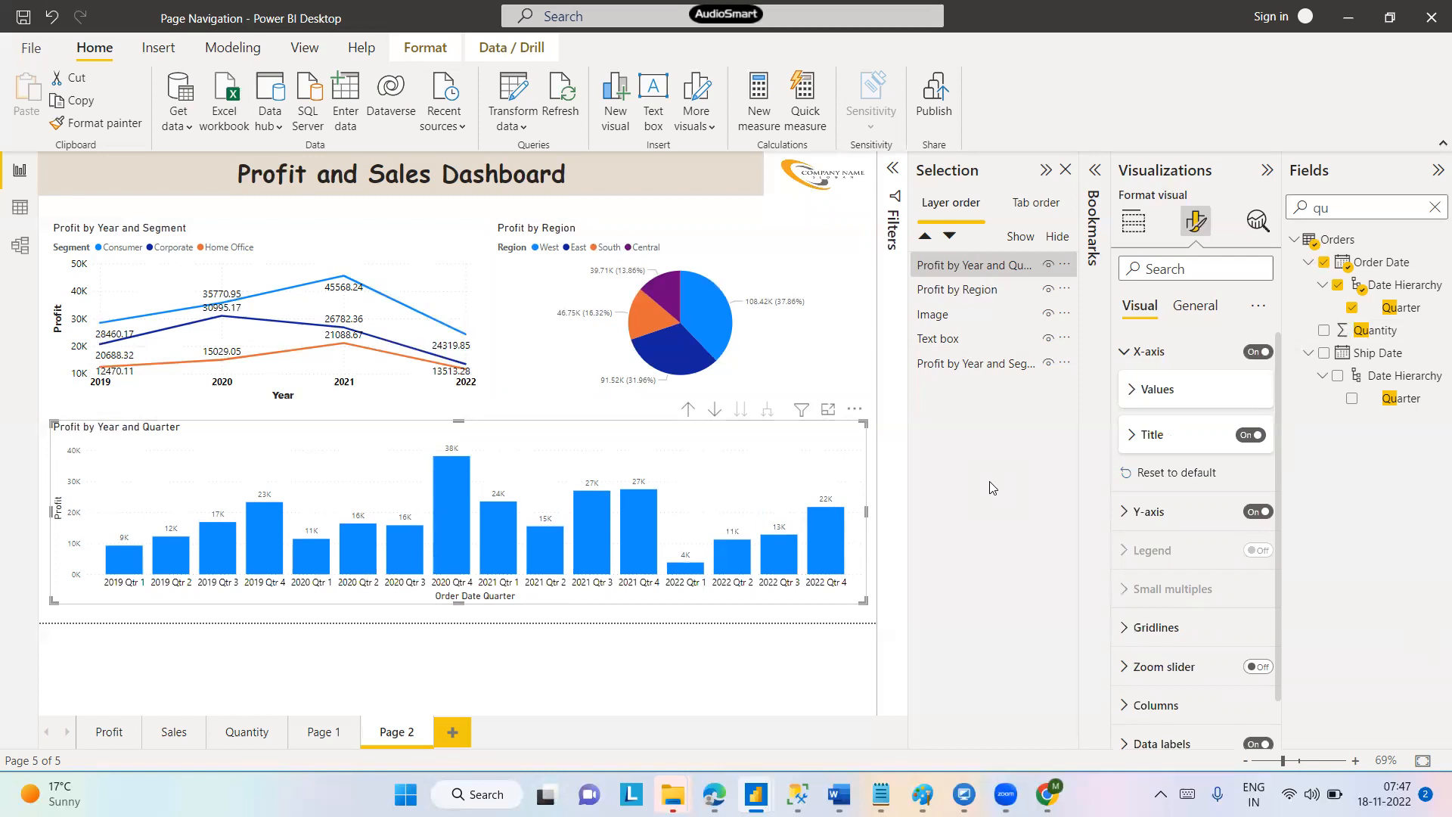
Extend the Profit by Region pie chart downward so its bottom edge aligns with the line chart's bottom edge
left_click(448, 245)
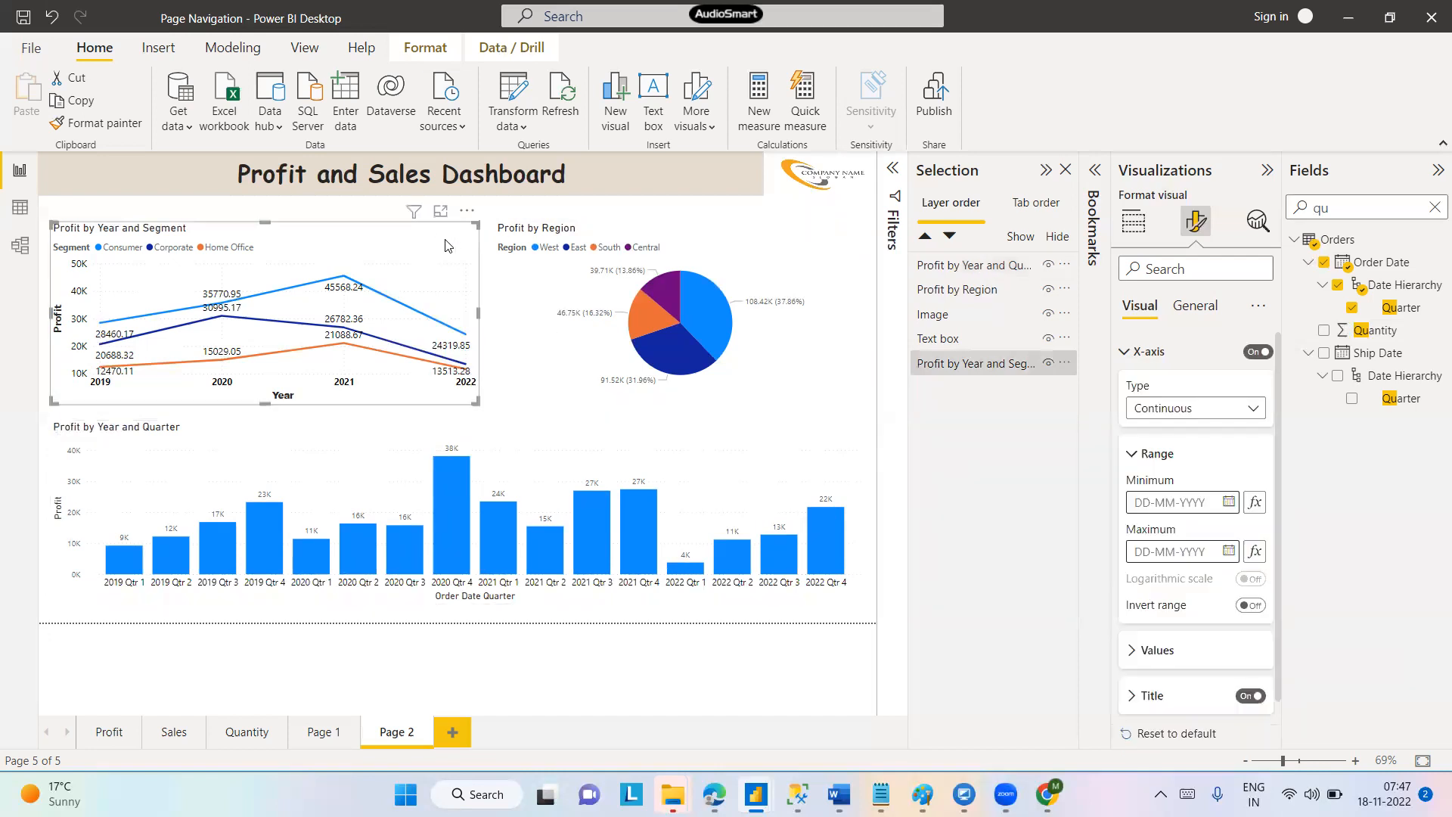
left_click(504, 288, "ctrl")
left_click(257, 438, "ctrl")
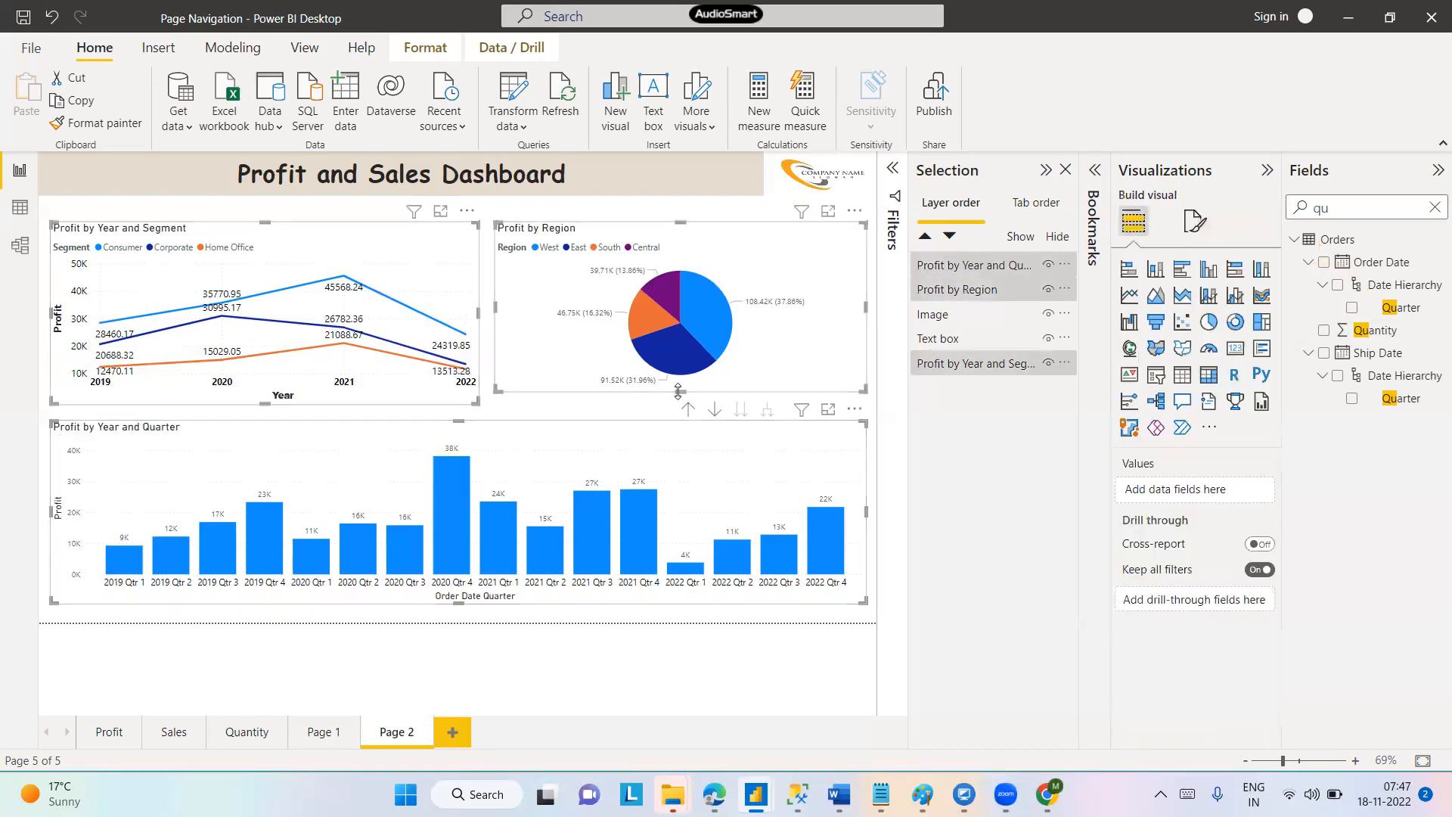
left_click_drag(678, 391, 680, 402)
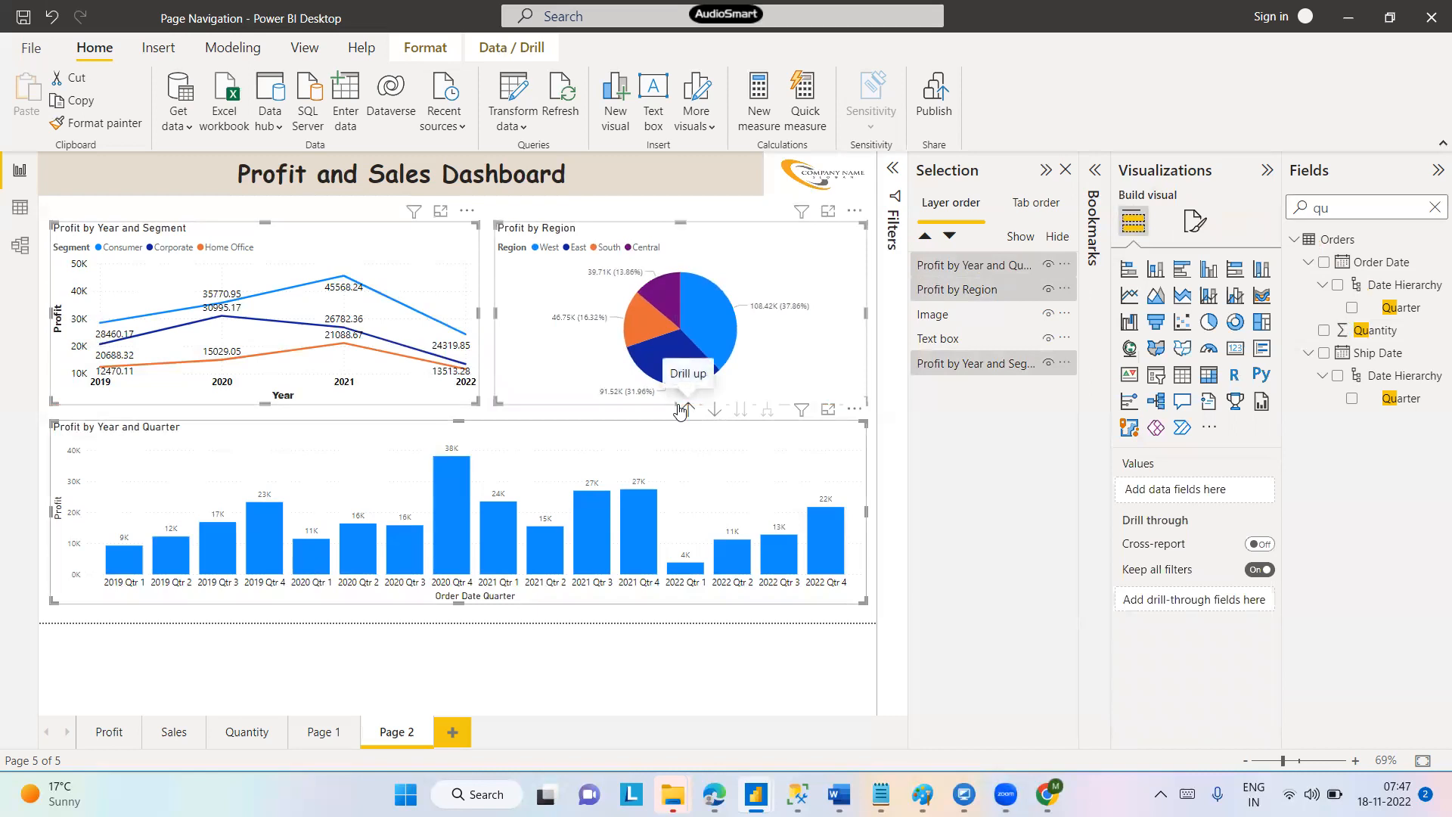
Set the Profit by Year and Segment line chart's background effect to the recently used beige of the title banner
left_click(386, 244)
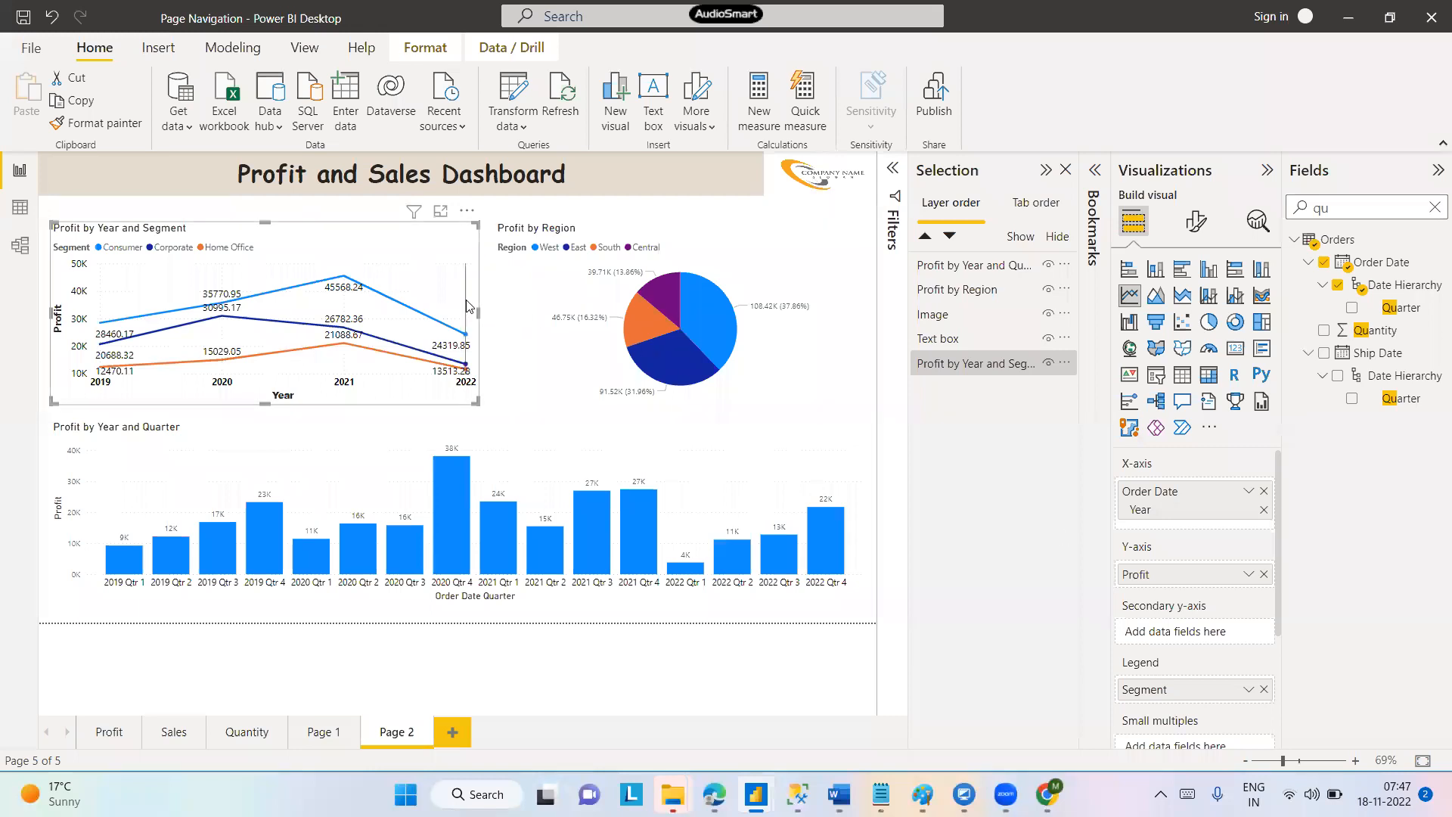
left_click(1197, 224)
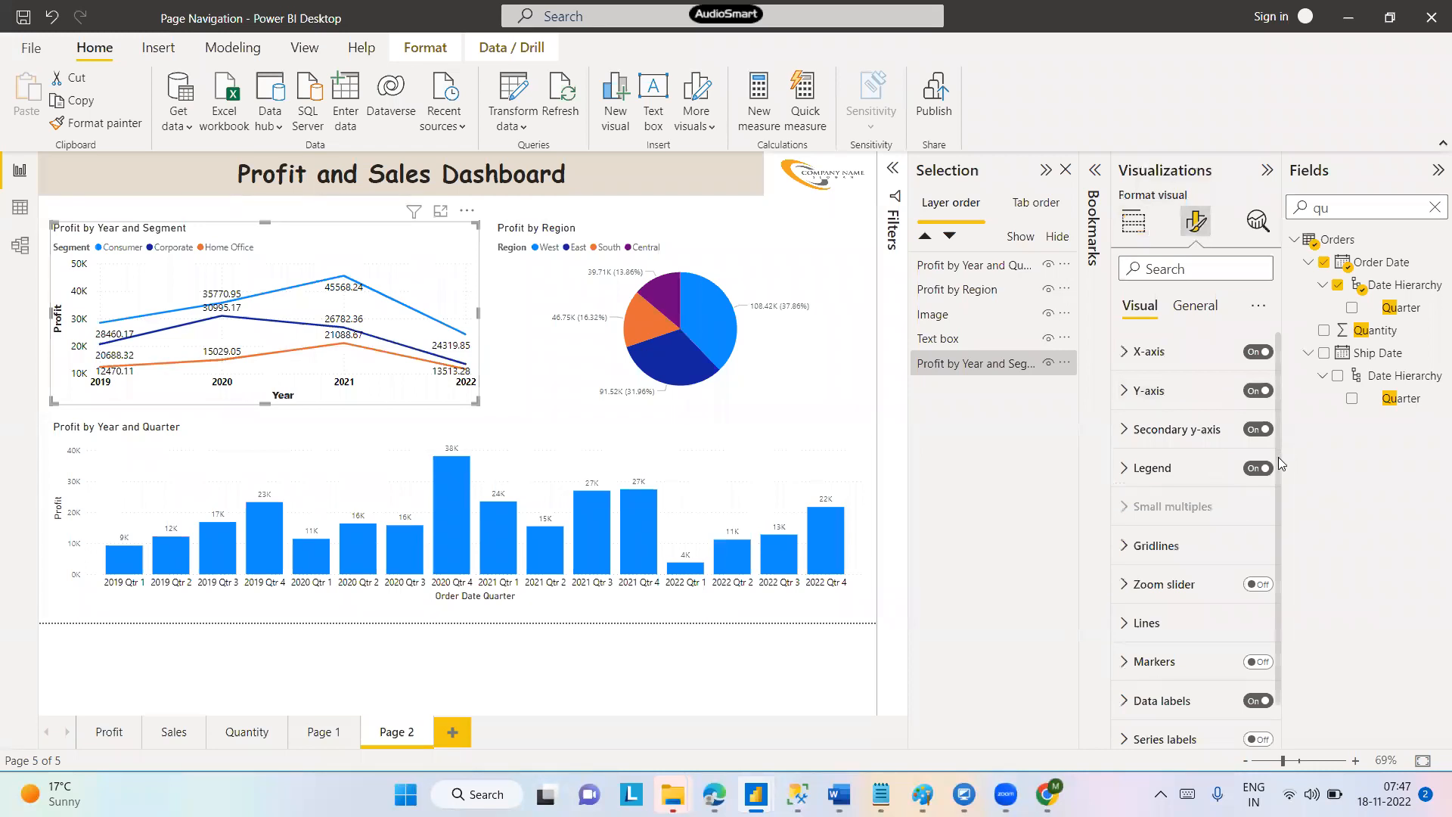
scroll(1278, 456, "down", 1)
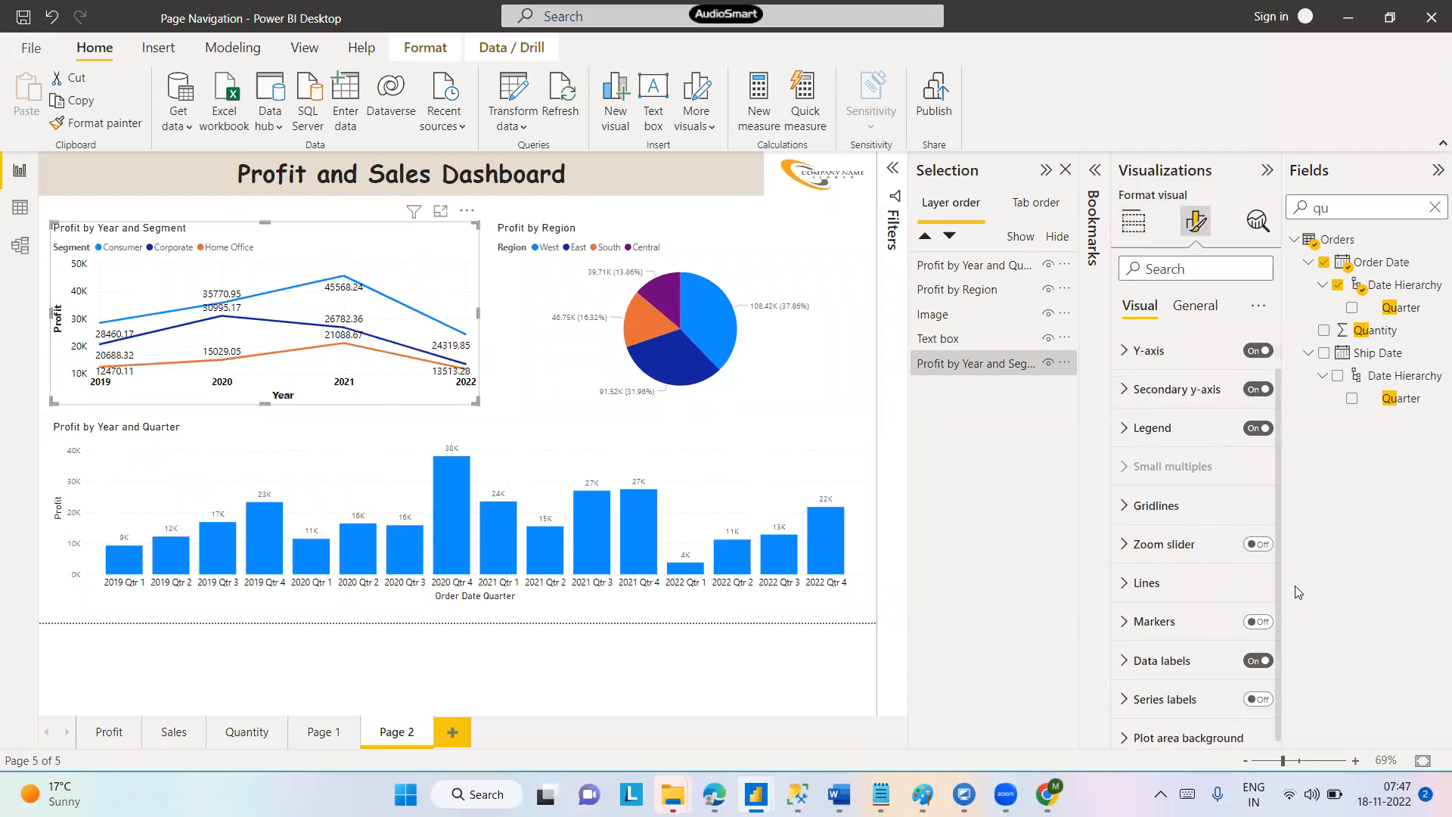
left_click(1129, 733)
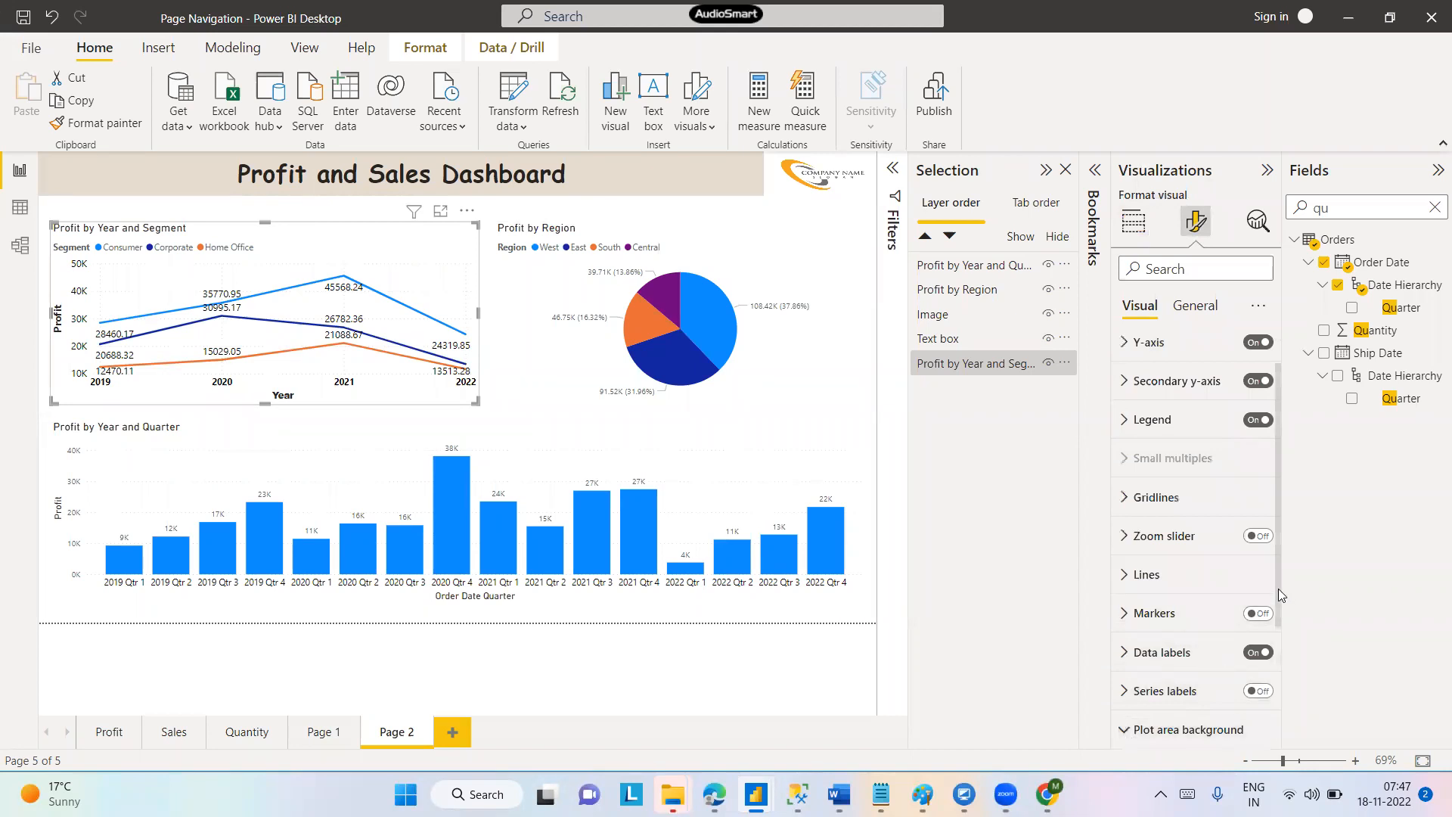
scroll(1278, 594, "down", 1)
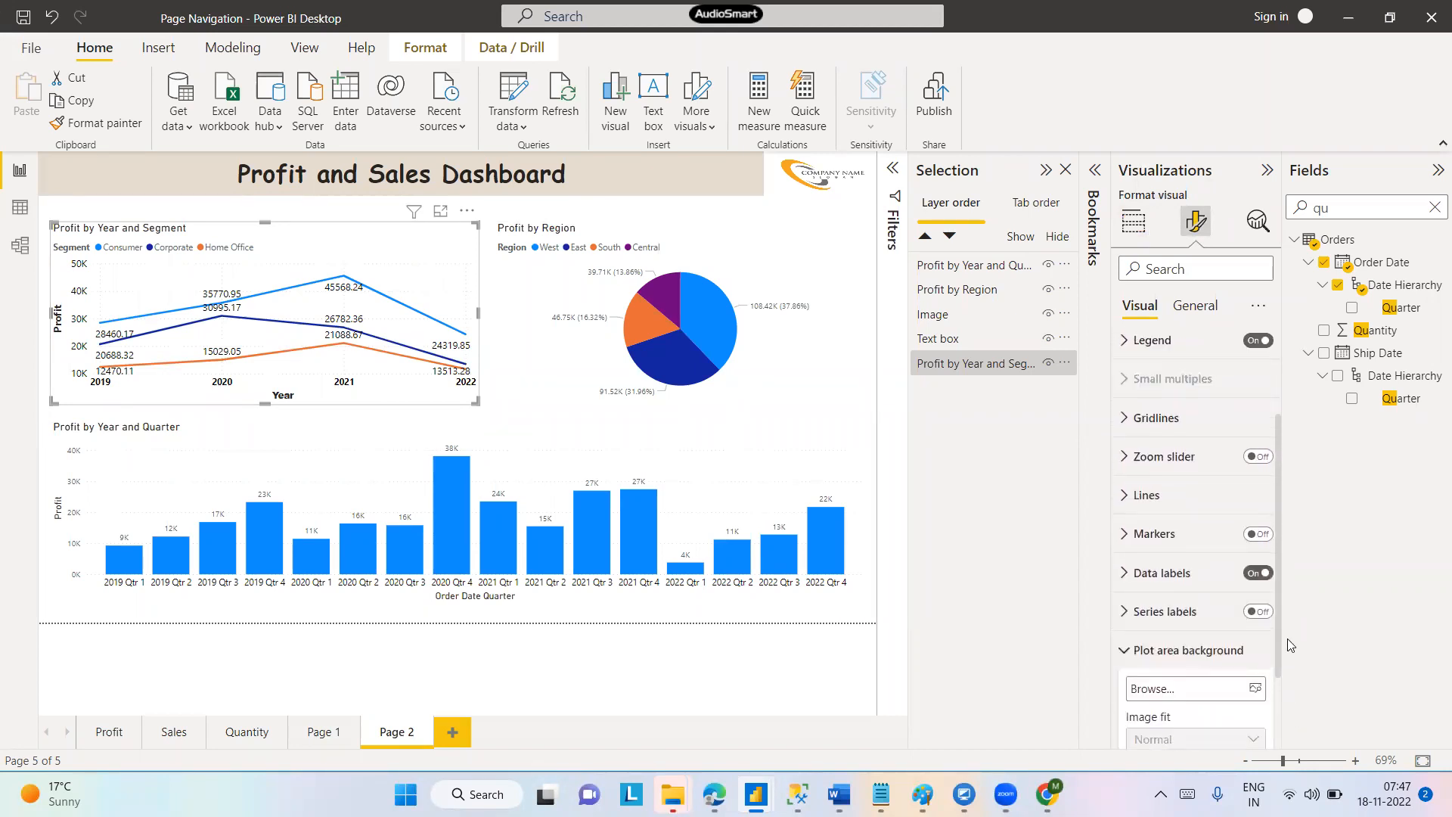
left_click(1125, 651)
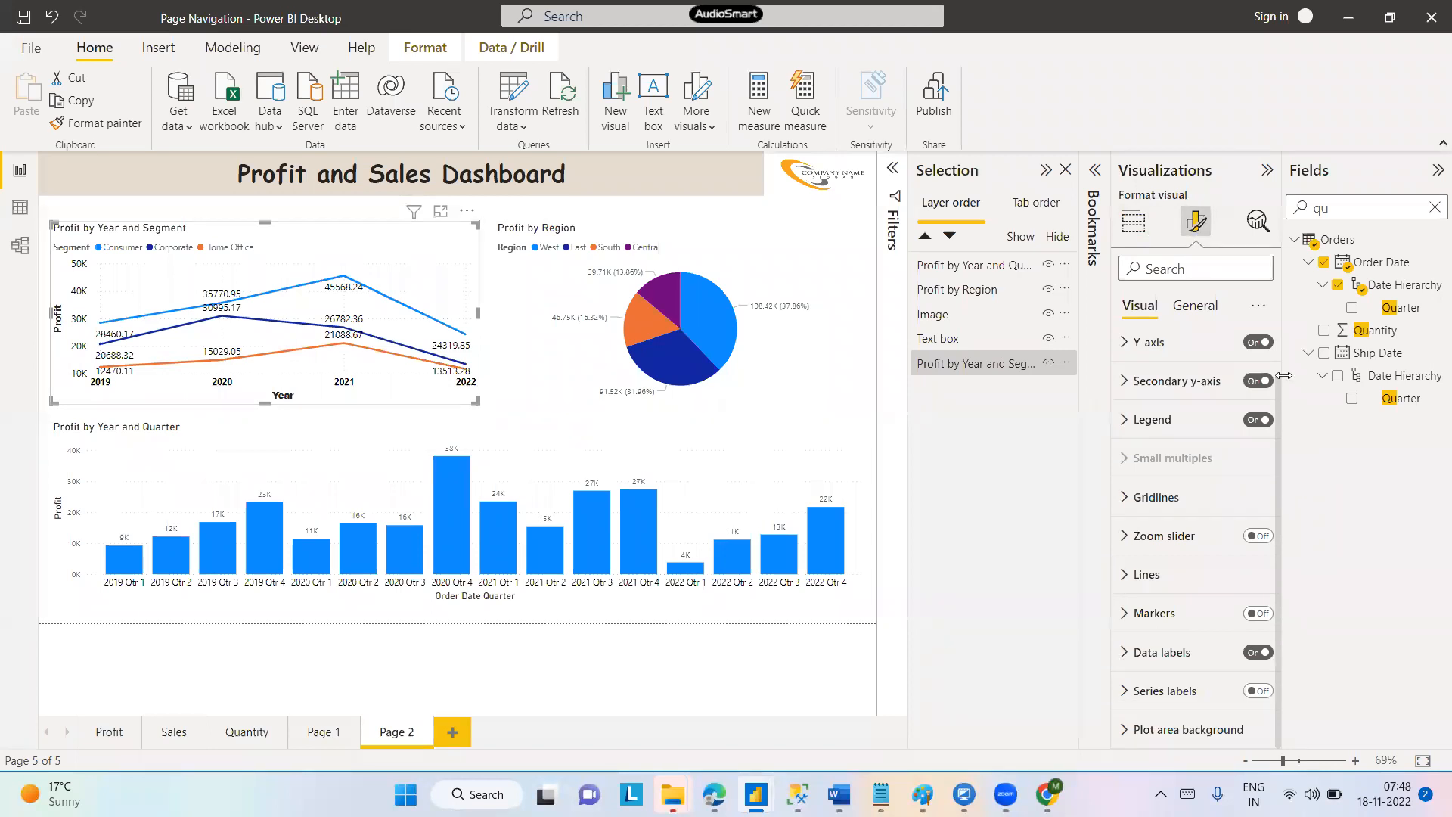
scroll(1283, 376, "up", 1)
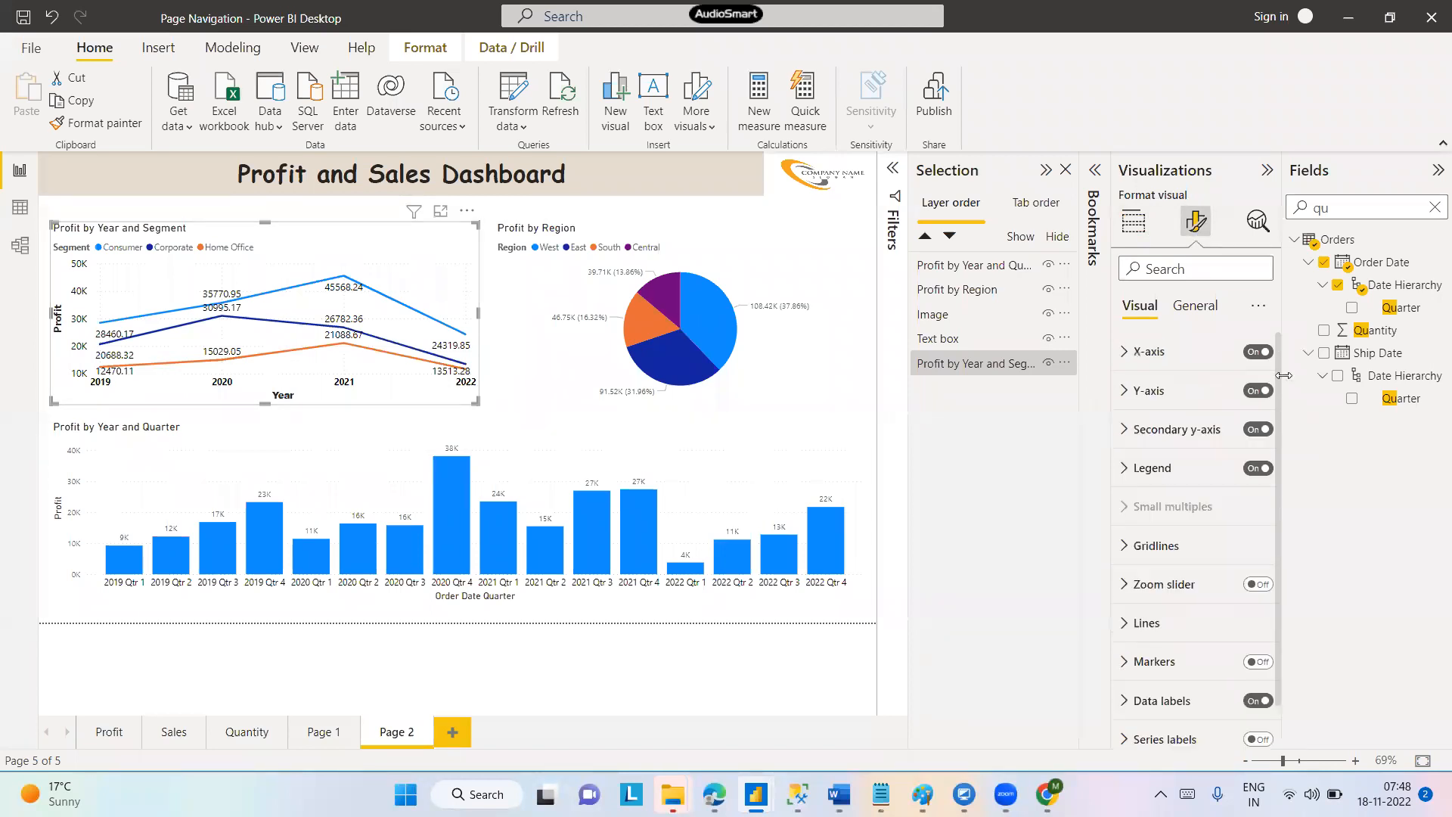
left_click(1188, 308)
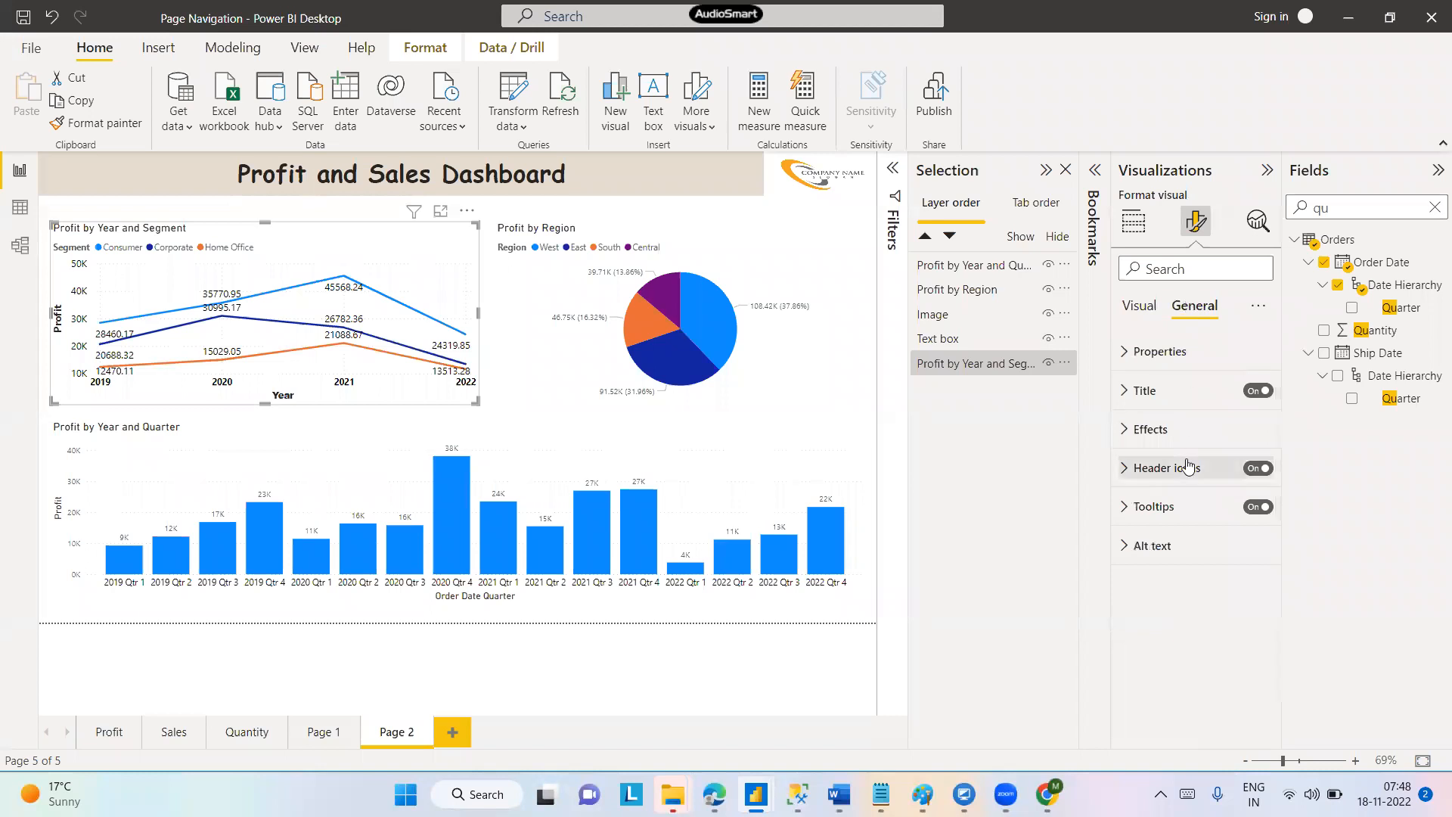
left_click(1121, 431)
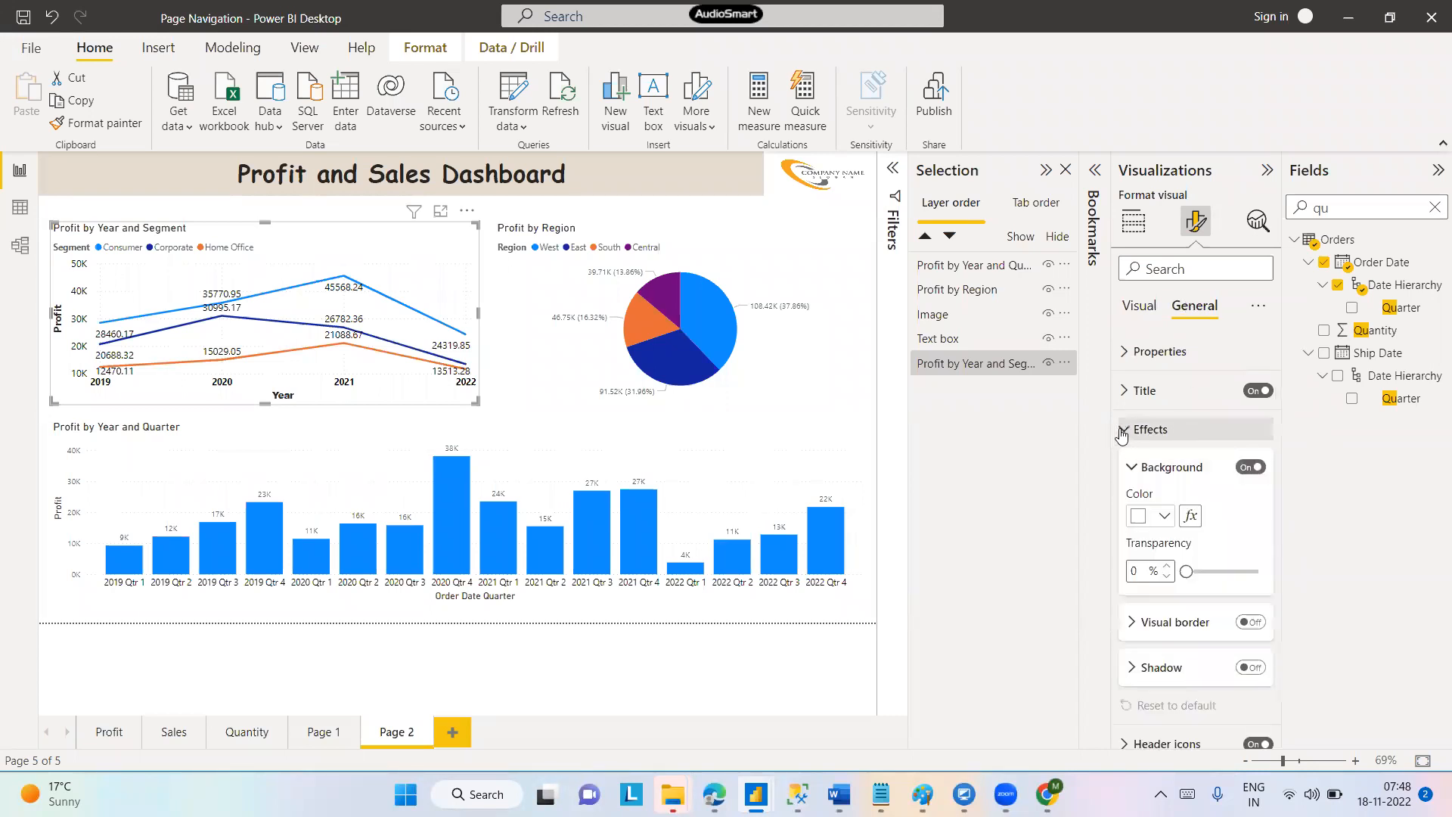
left_click(1164, 518)
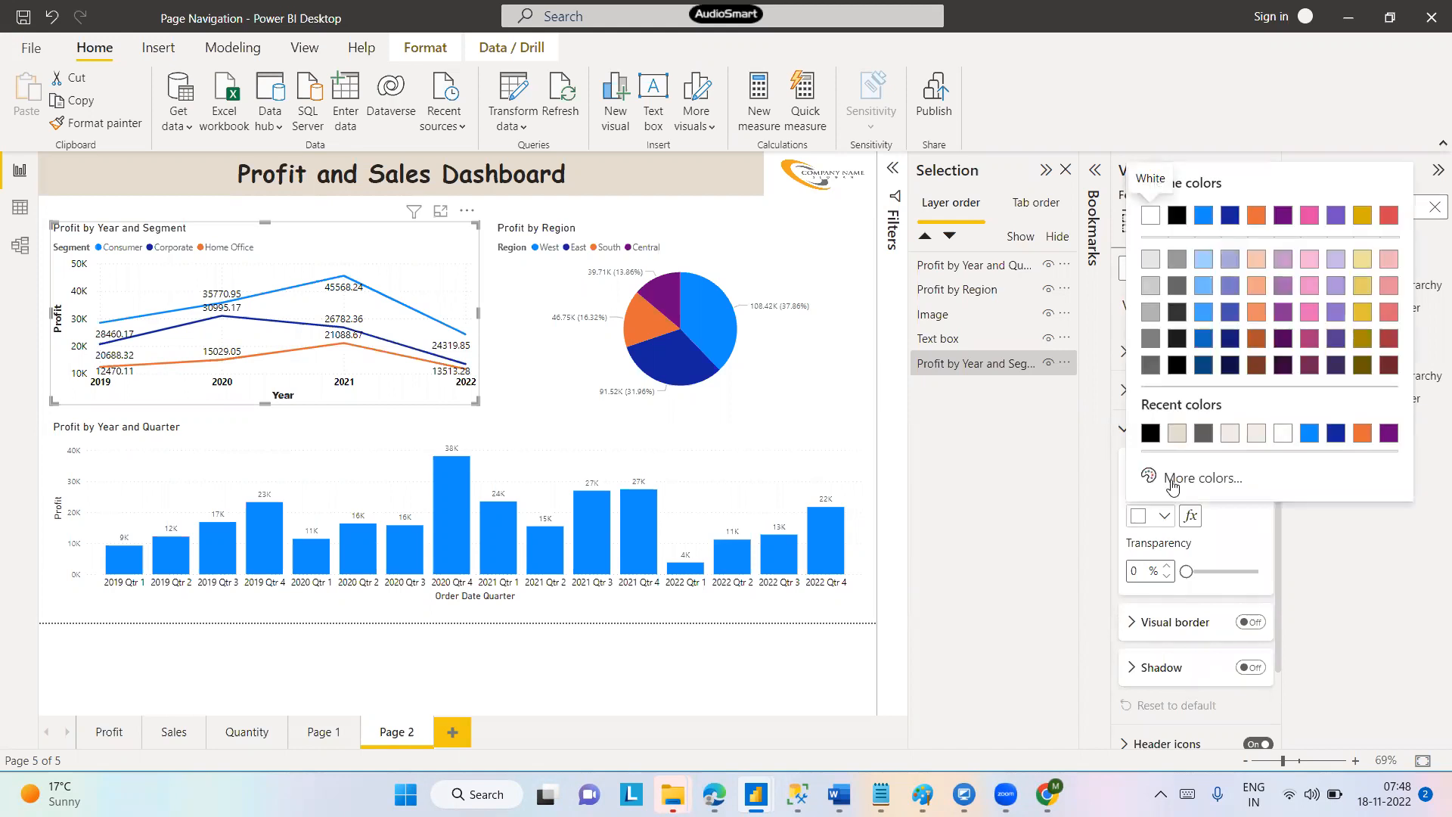
left_click(1177, 434)
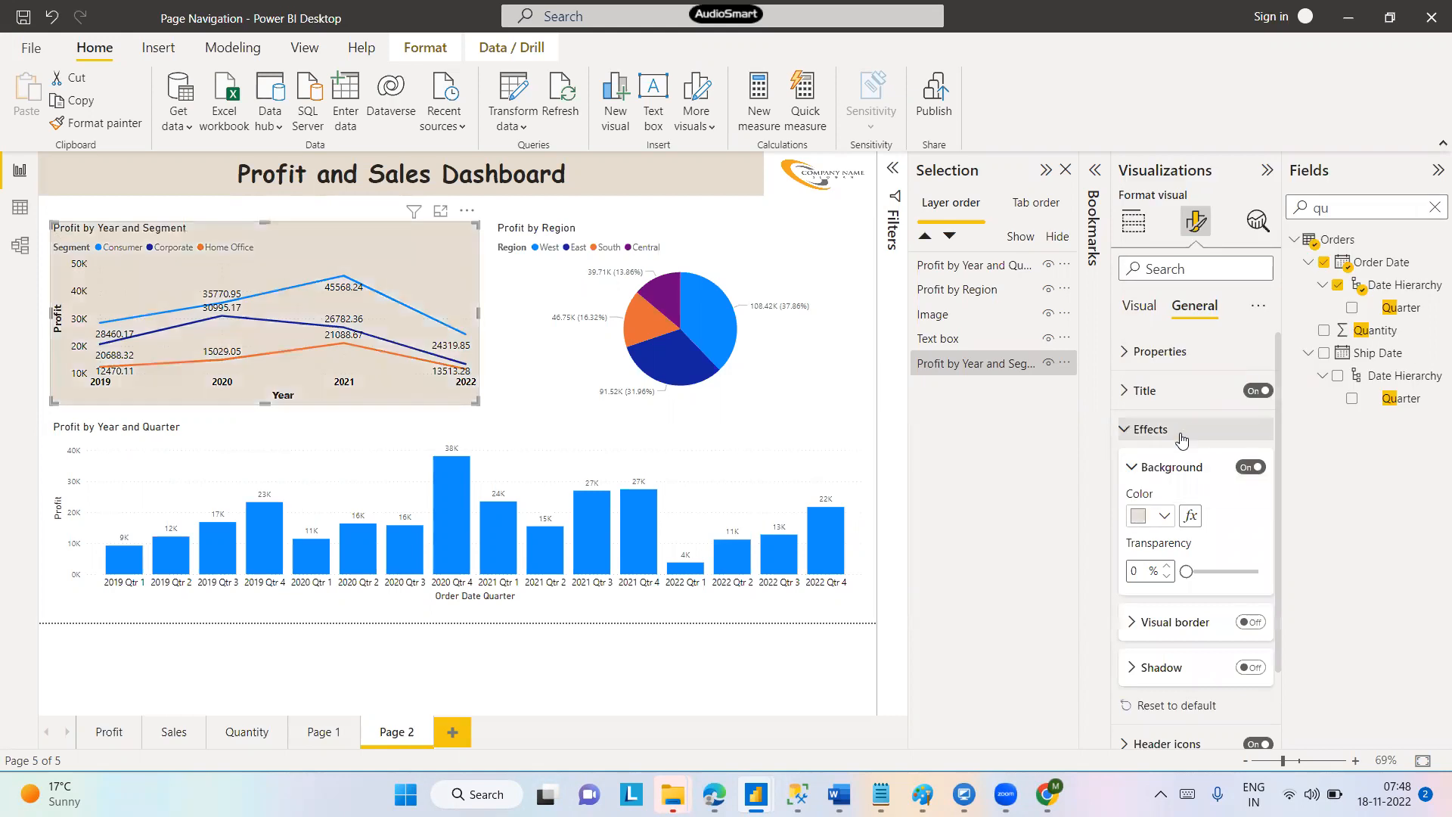
Apply the same recently used beige as the background color of the Profit by Region pie chart
left_click(611, 236)
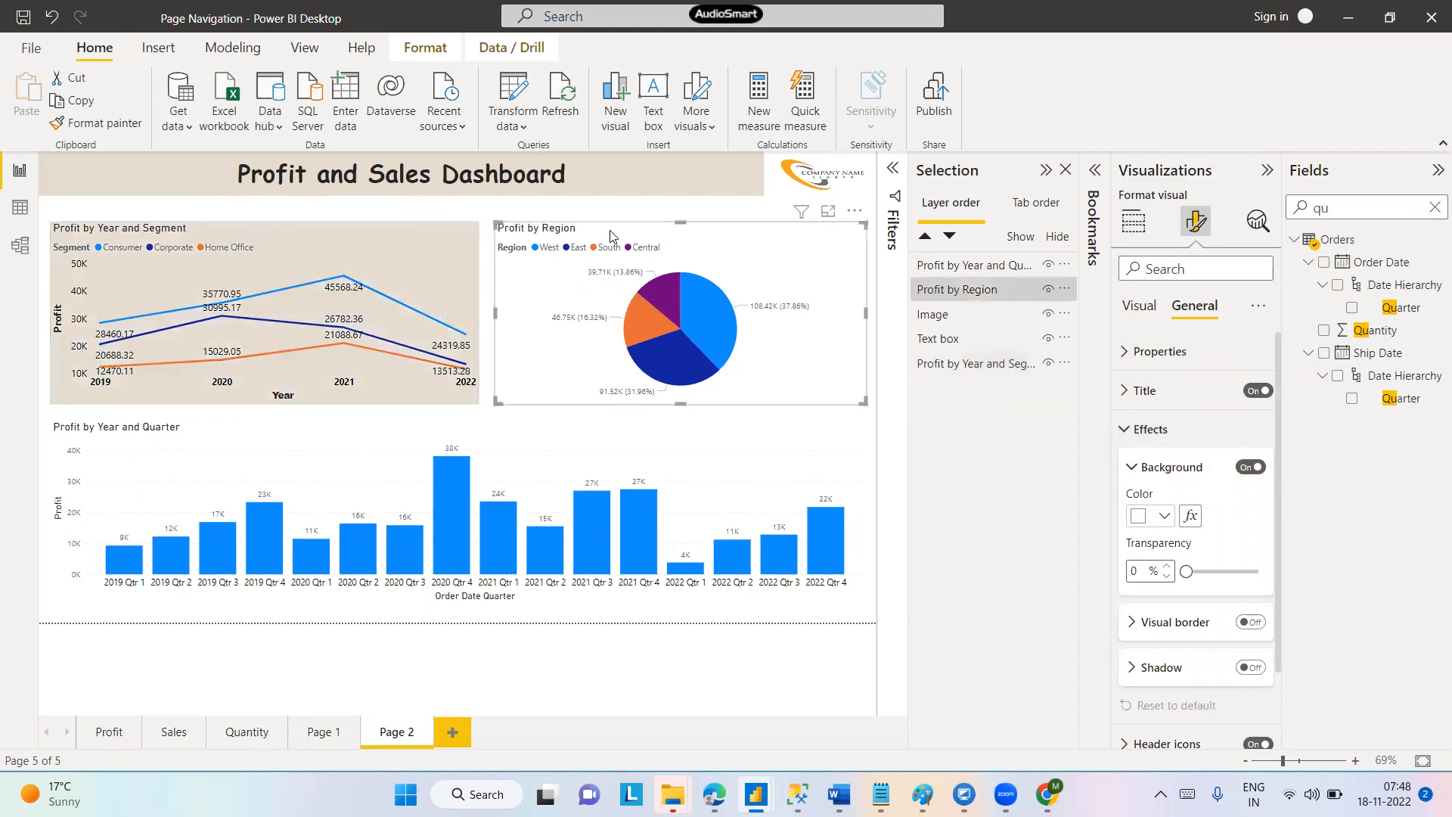
left_click(1164, 516)
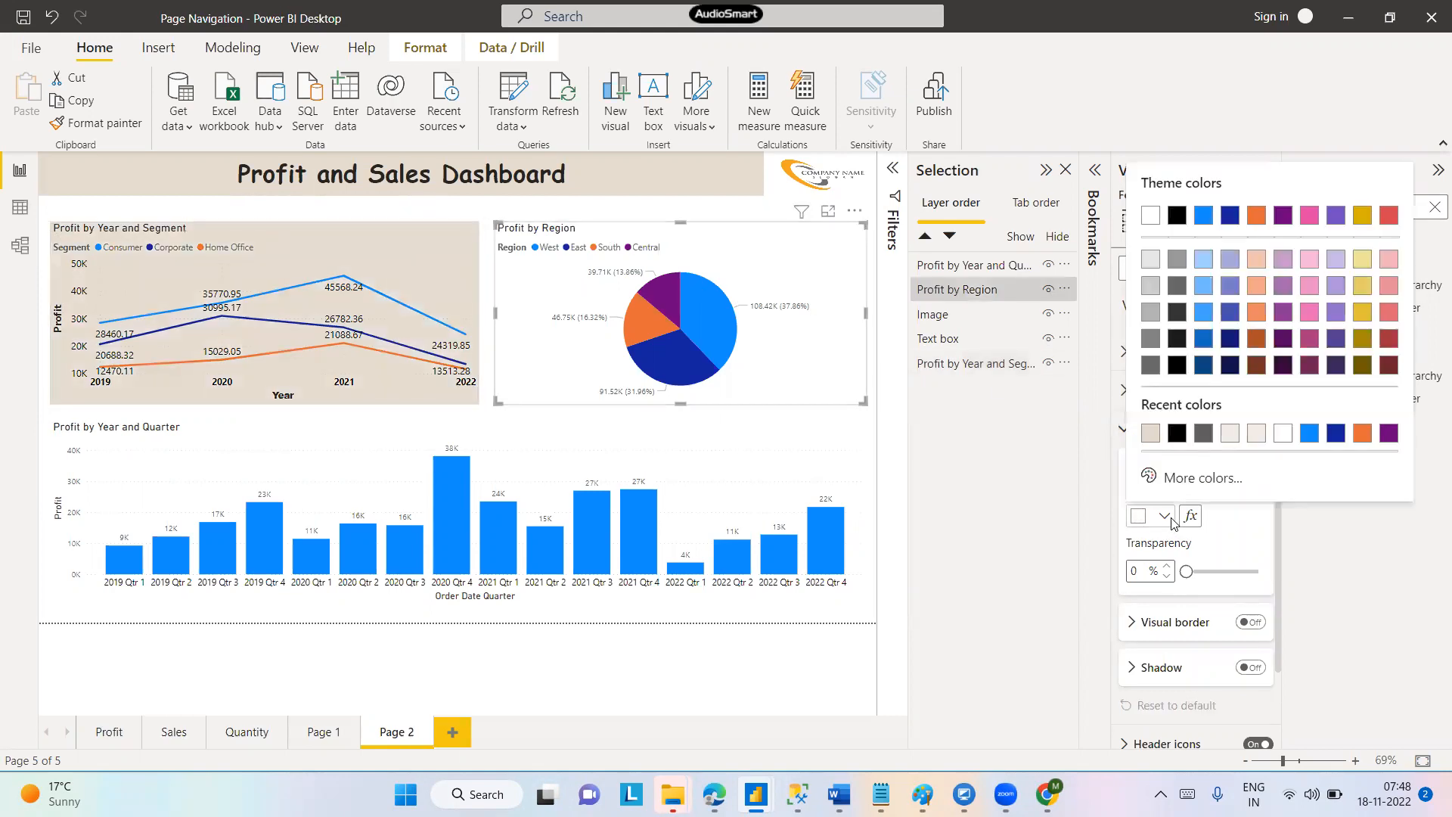
left_click(1150, 434)
Apply the recently used beige as the Profit by Year and Quarter column chart's background color and check its hex code
left_click(719, 465)
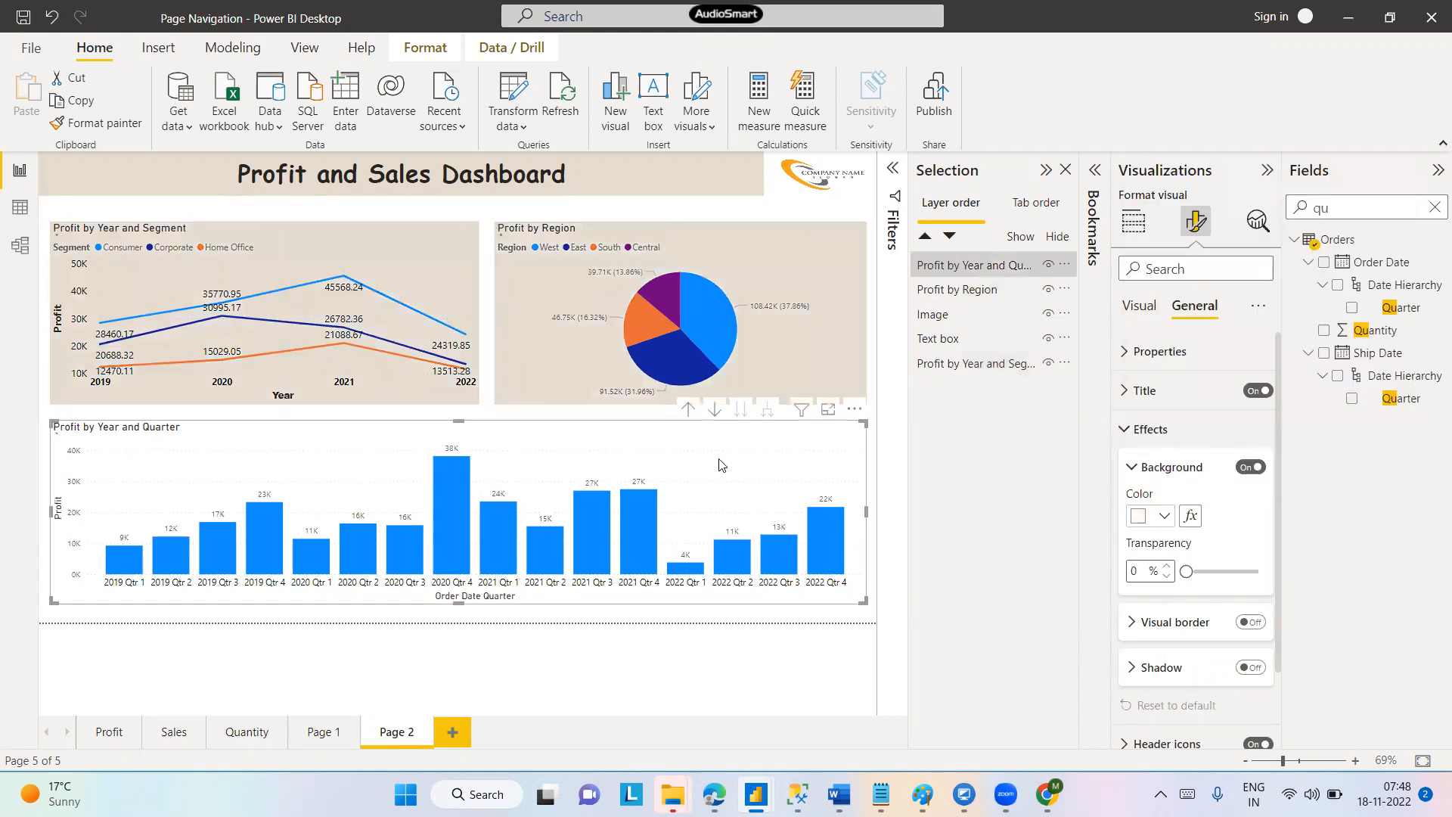
left_click(1166, 517)
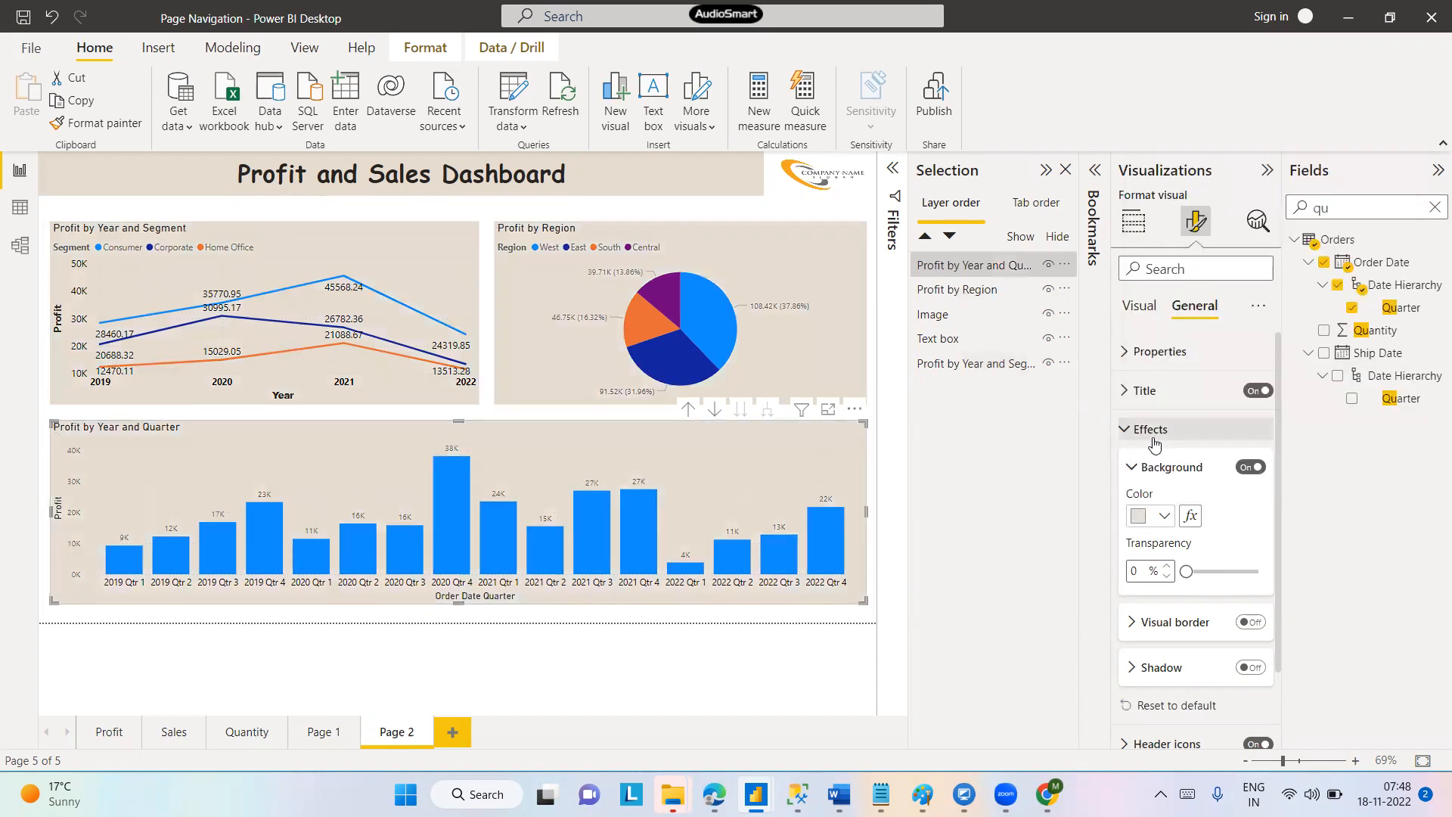
left_click(1164, 518)
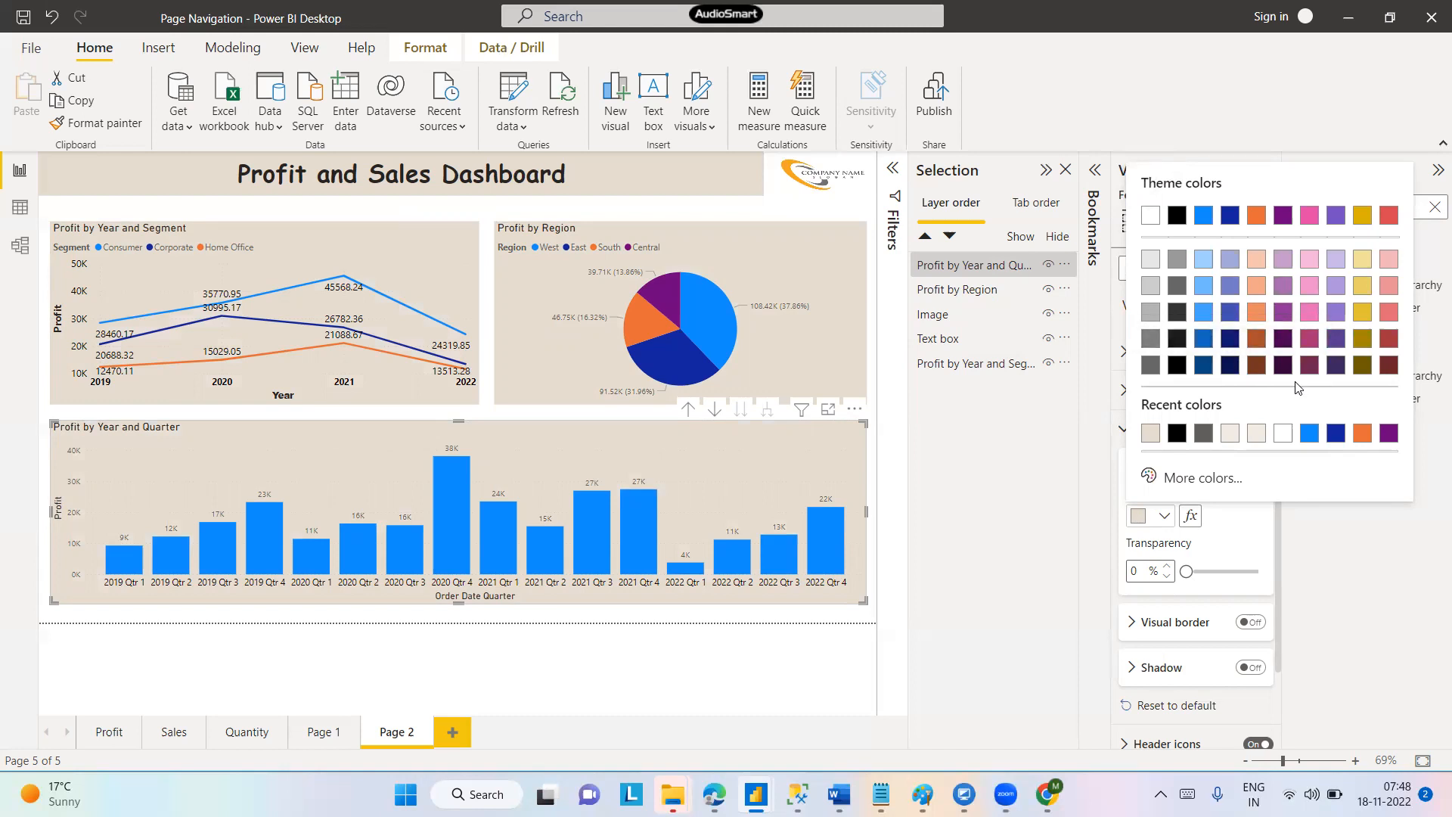
left_click(1190, 476)
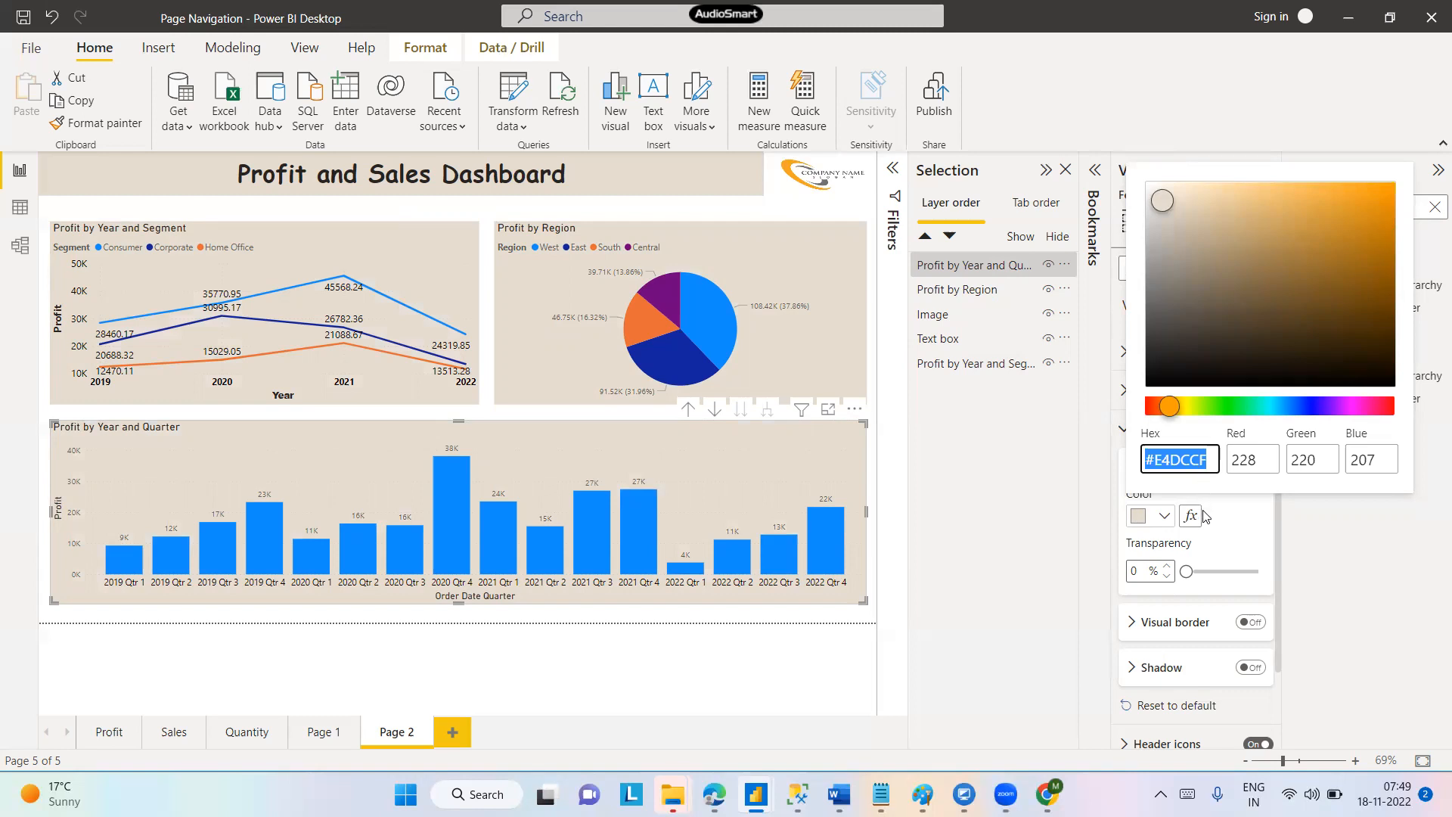
left_click(1298, 530)
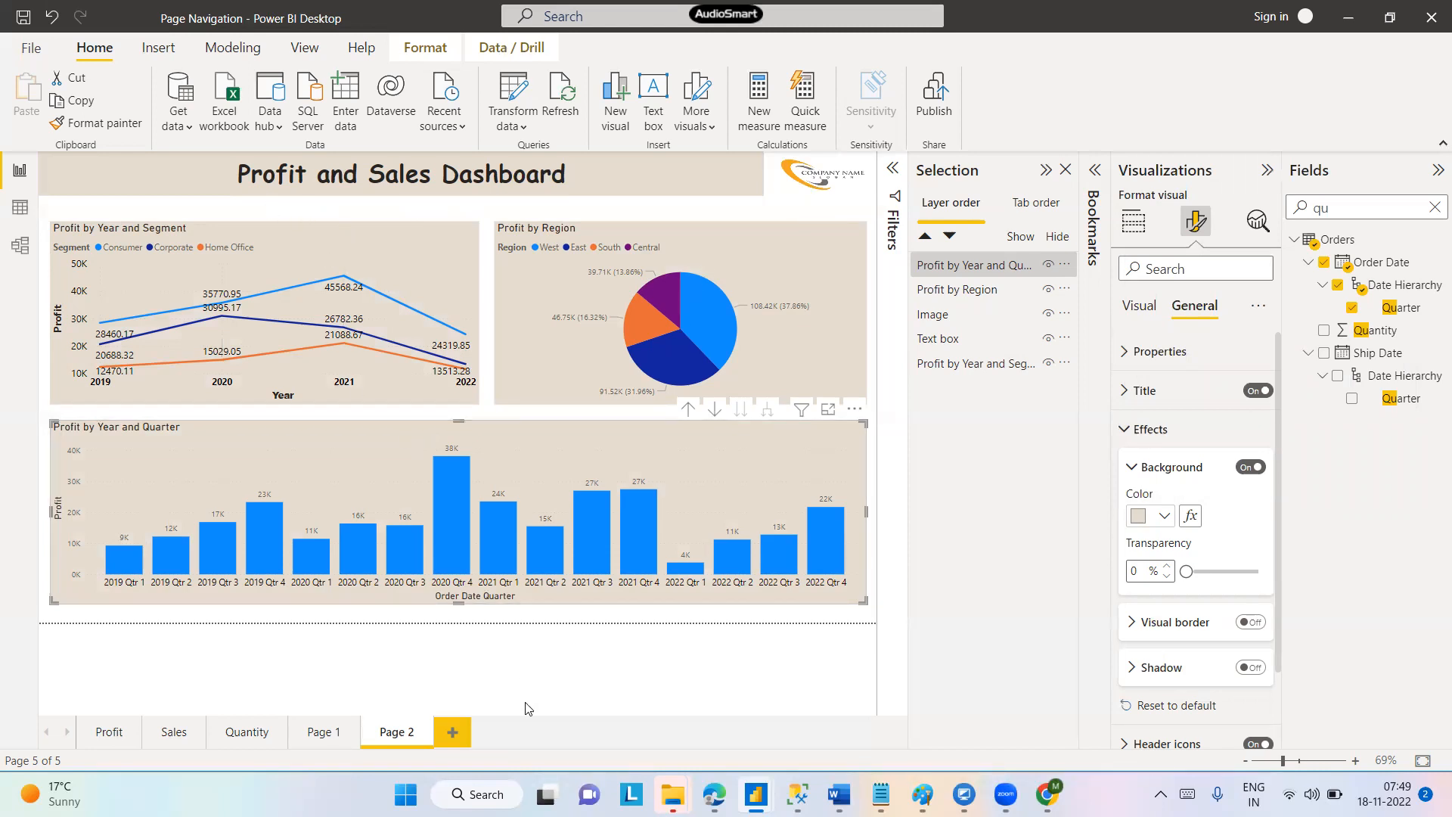
Rename the Page 2 report page as Profit1
right_click(387, 739)
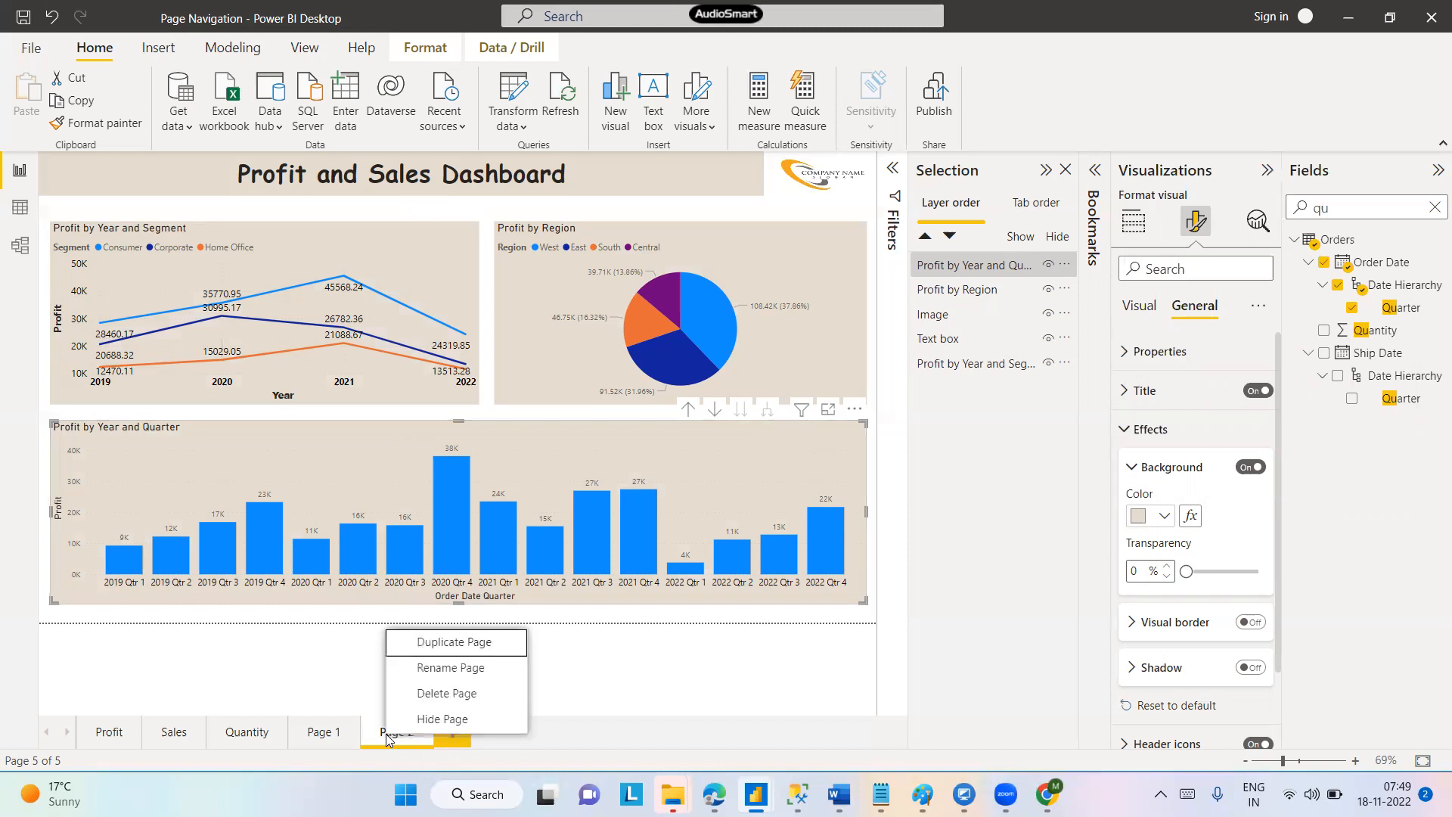
left_click(463, 669)
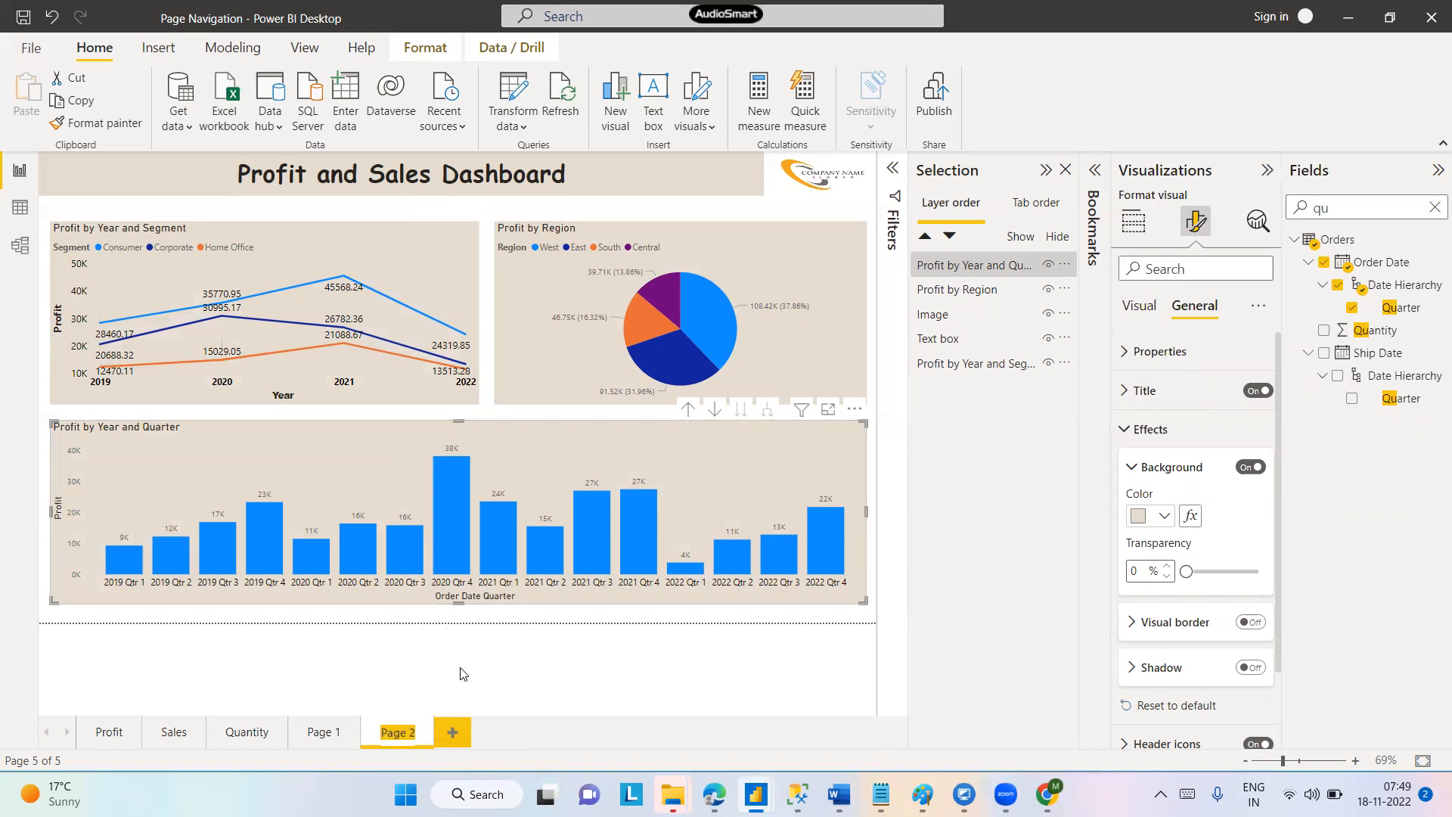
key("Right")
type("\\")
key("BackSpace")
key("BackSpace")
key("BackSpace")
key("BackSpace")
key("BackSpace")
key("BackSpace")
type("rofit1")
key("Return")
Add a new blank report page after Profit1 and name it Sales1
left_click(461, 732)
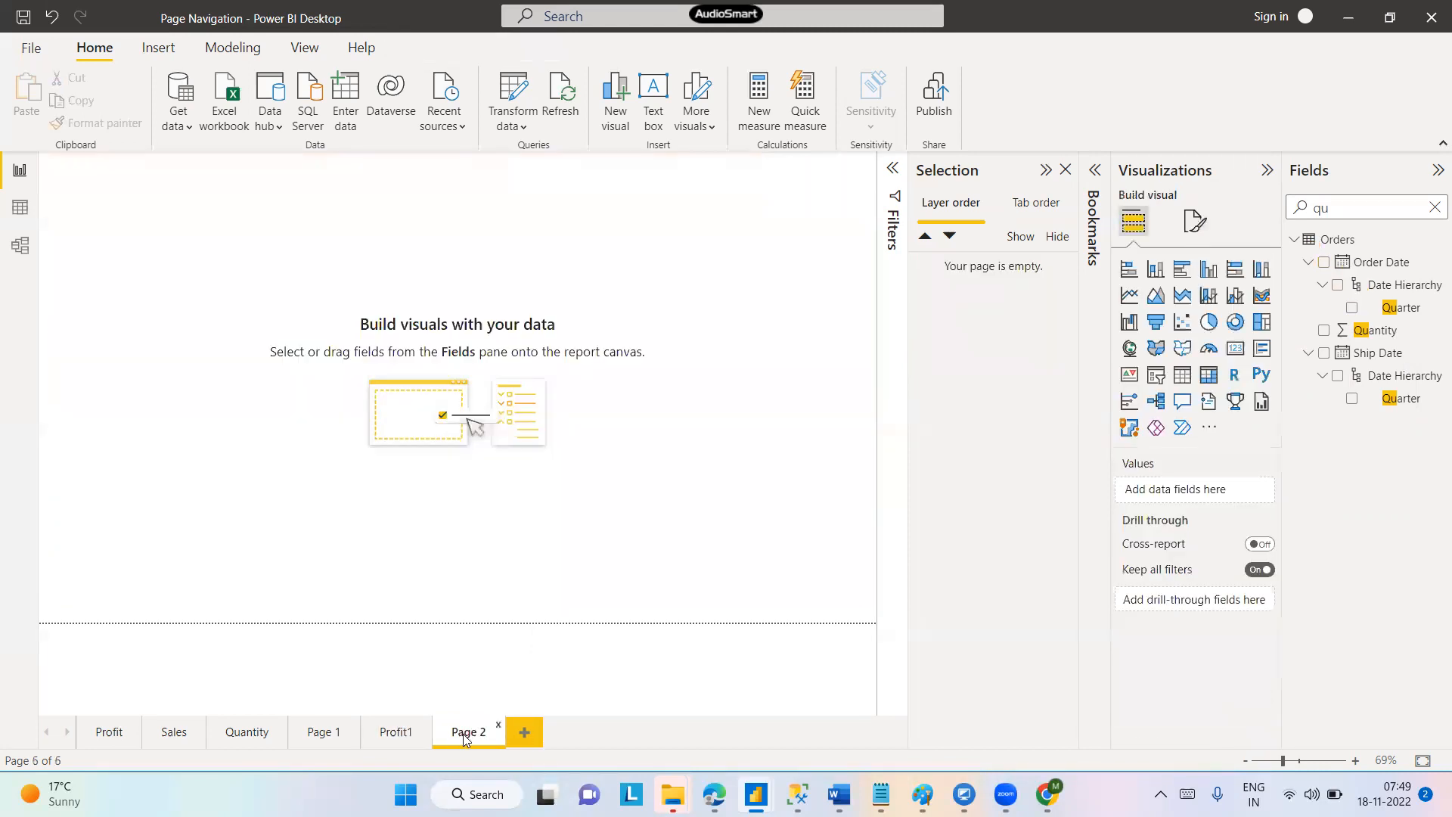
right_click(467, 735)
left_click(514, 669)
type("Sales1")
key("Return")
Add another blank report page after Sales1 and name it Quantity1
left_click(519, 732)
right_click(522, 735)
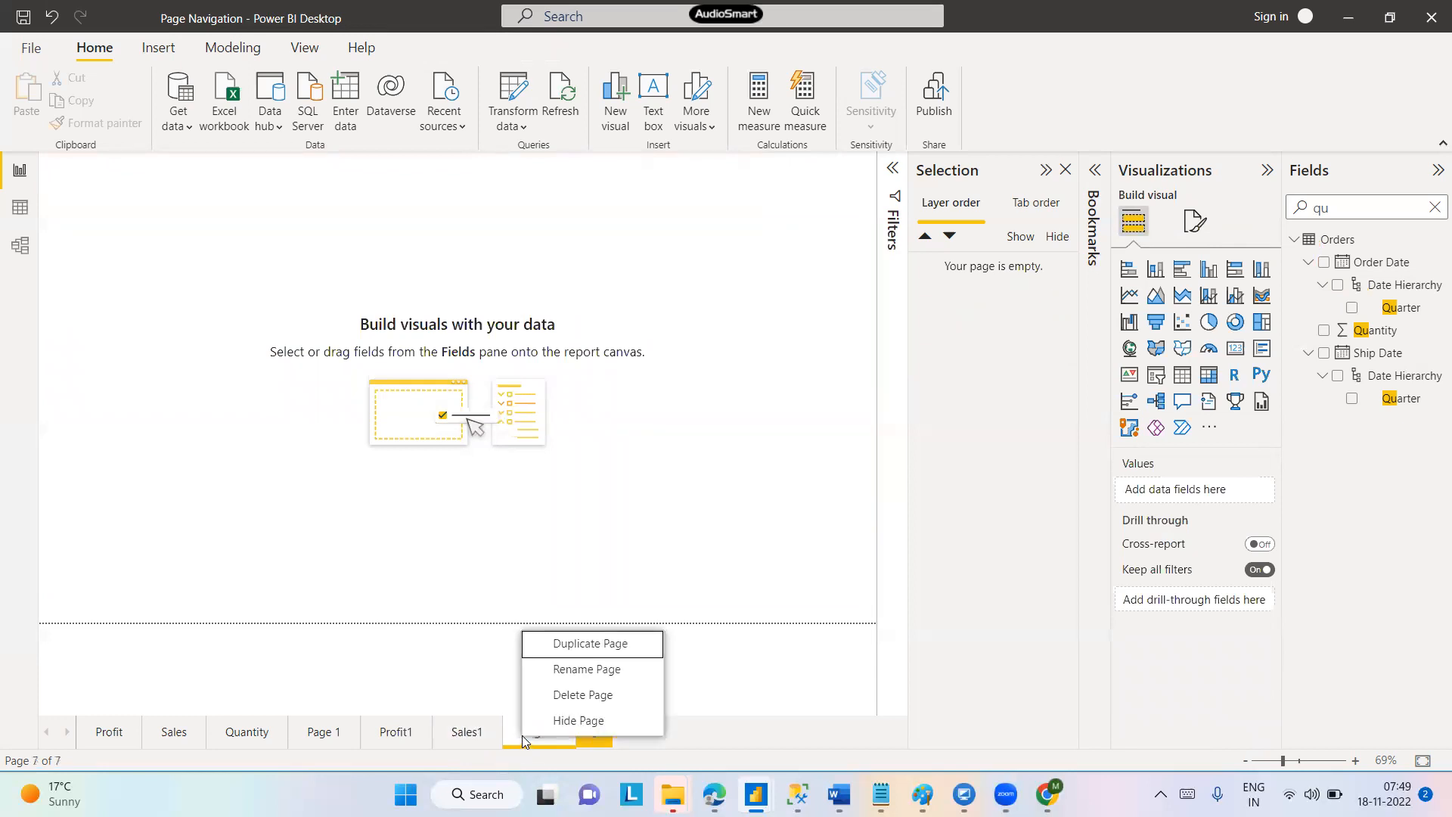
left_click(572, 670)
type("Q")
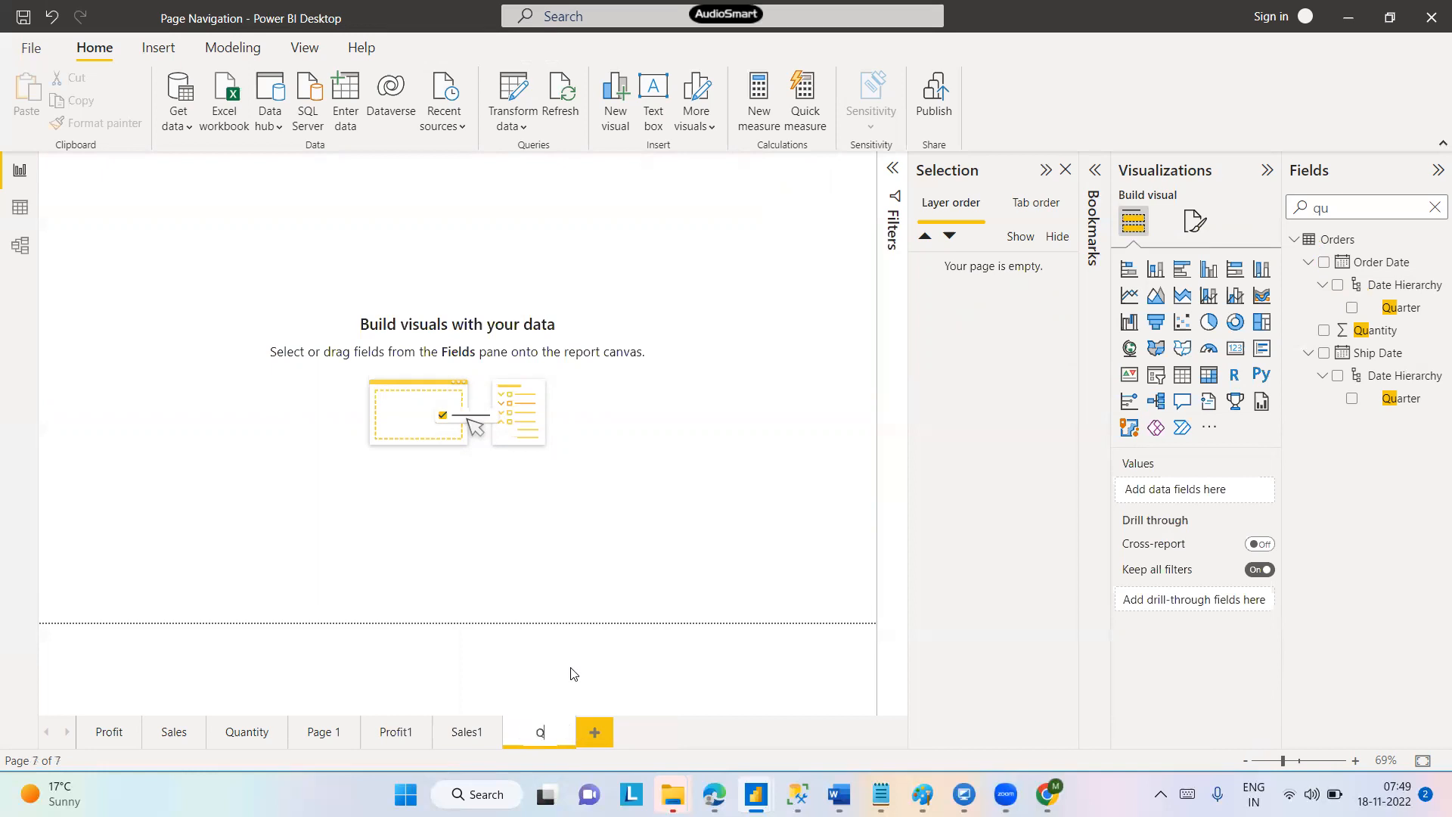
type("uantity1")
key("Return")
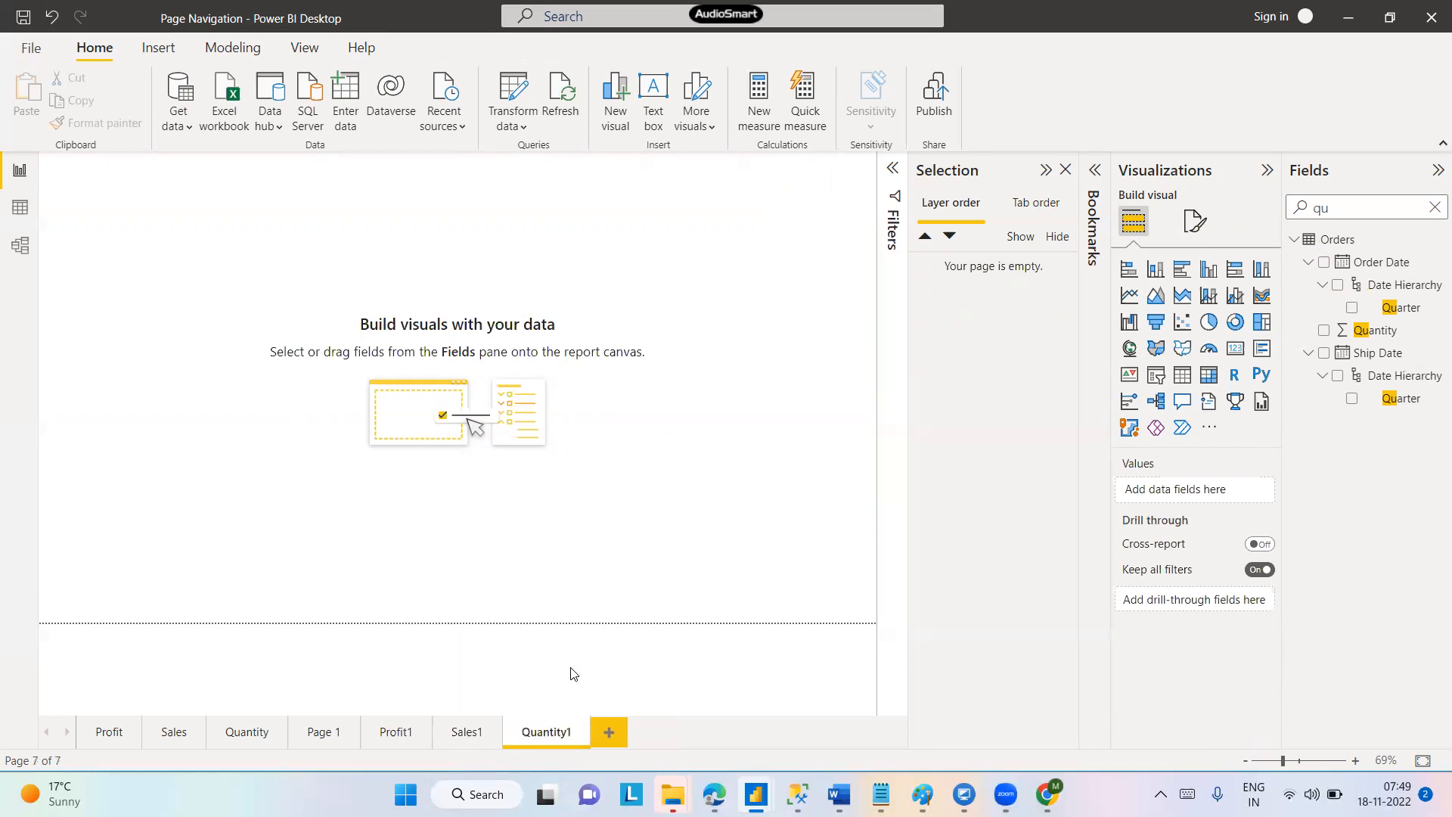
Delete the blank Sales1 and Quantity1 pages from the report
left_click(401, 732)
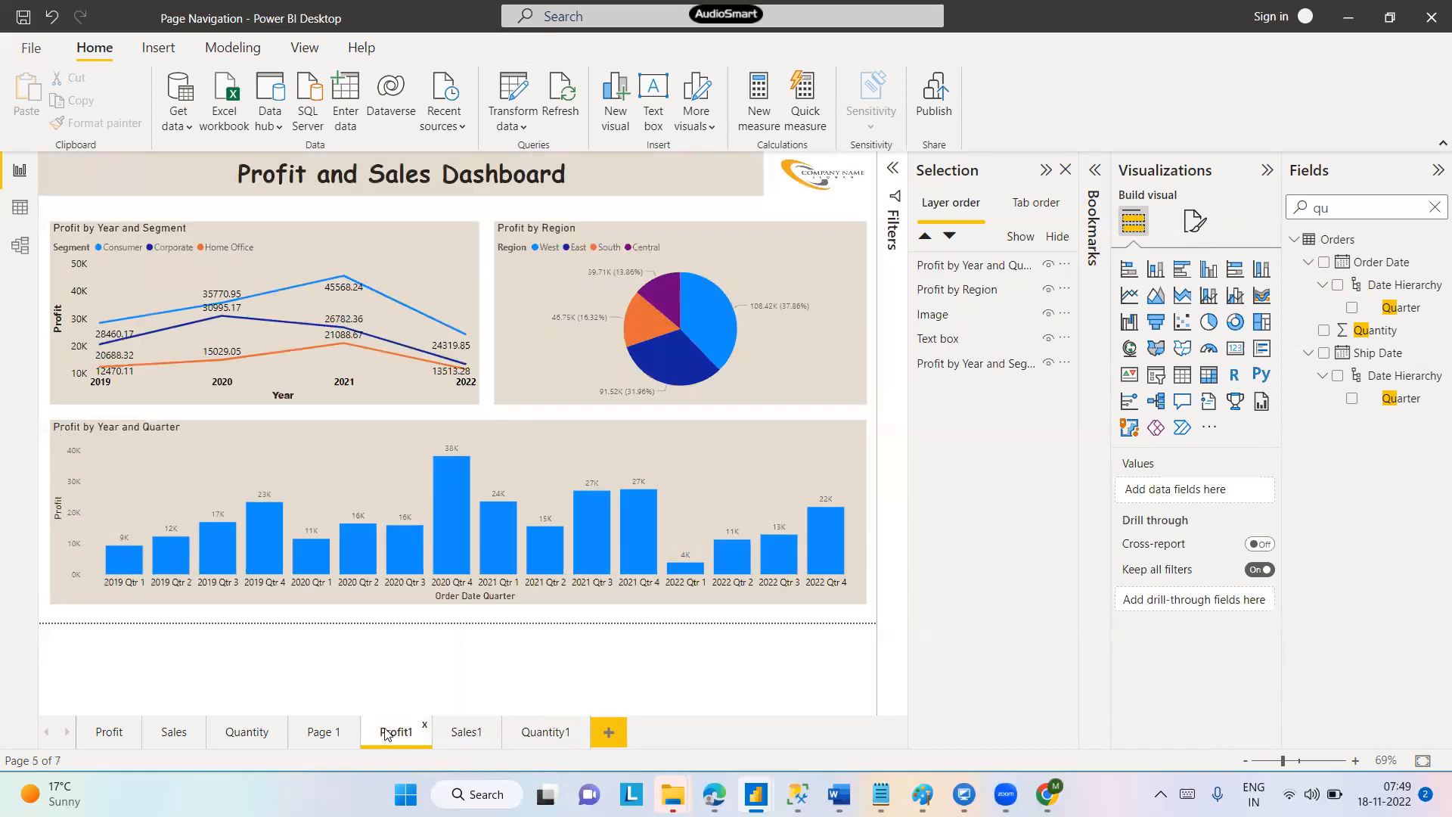
left_click(493, 726)
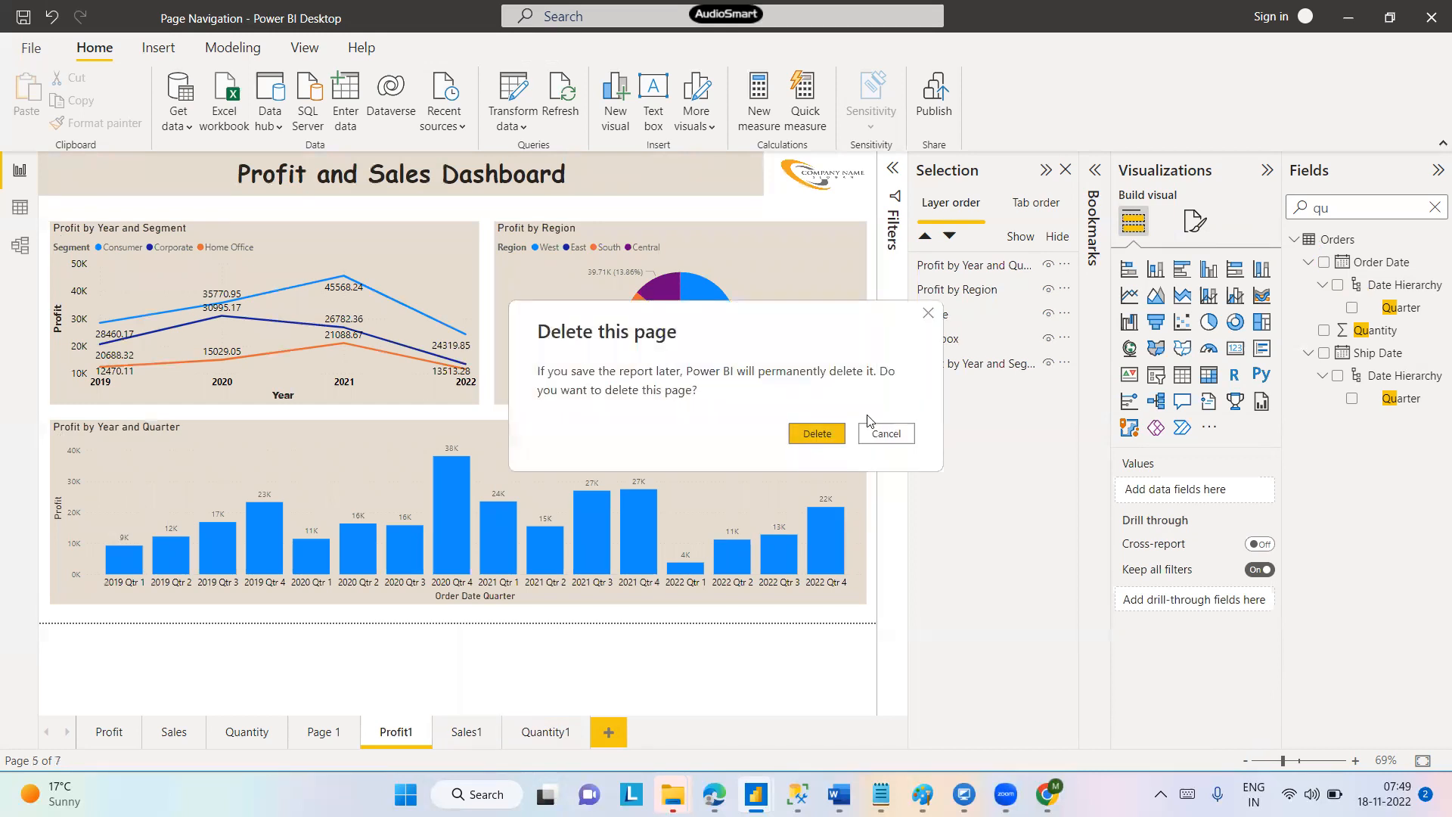
left_click(817, 434)
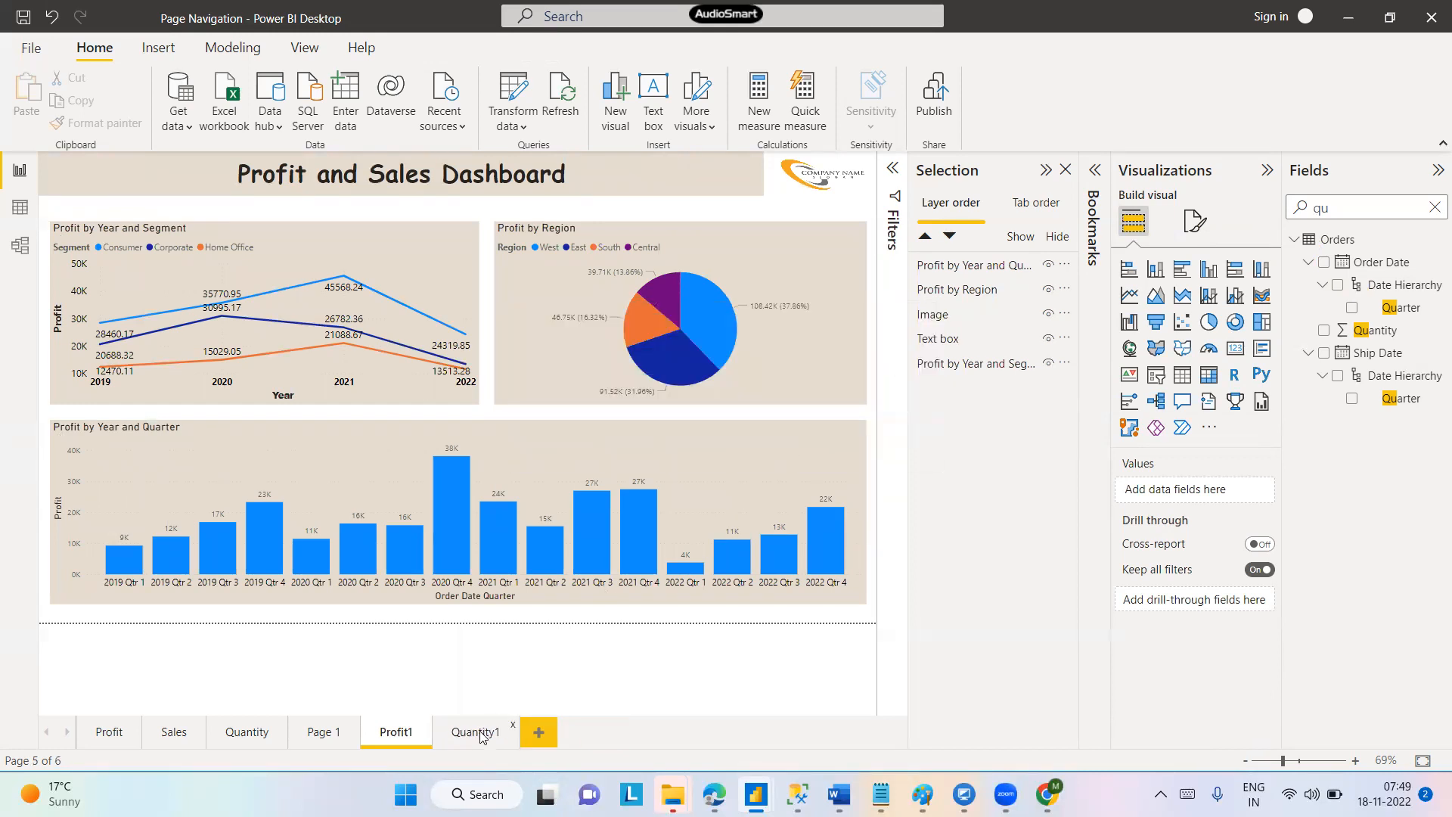
left_click(481, 733)
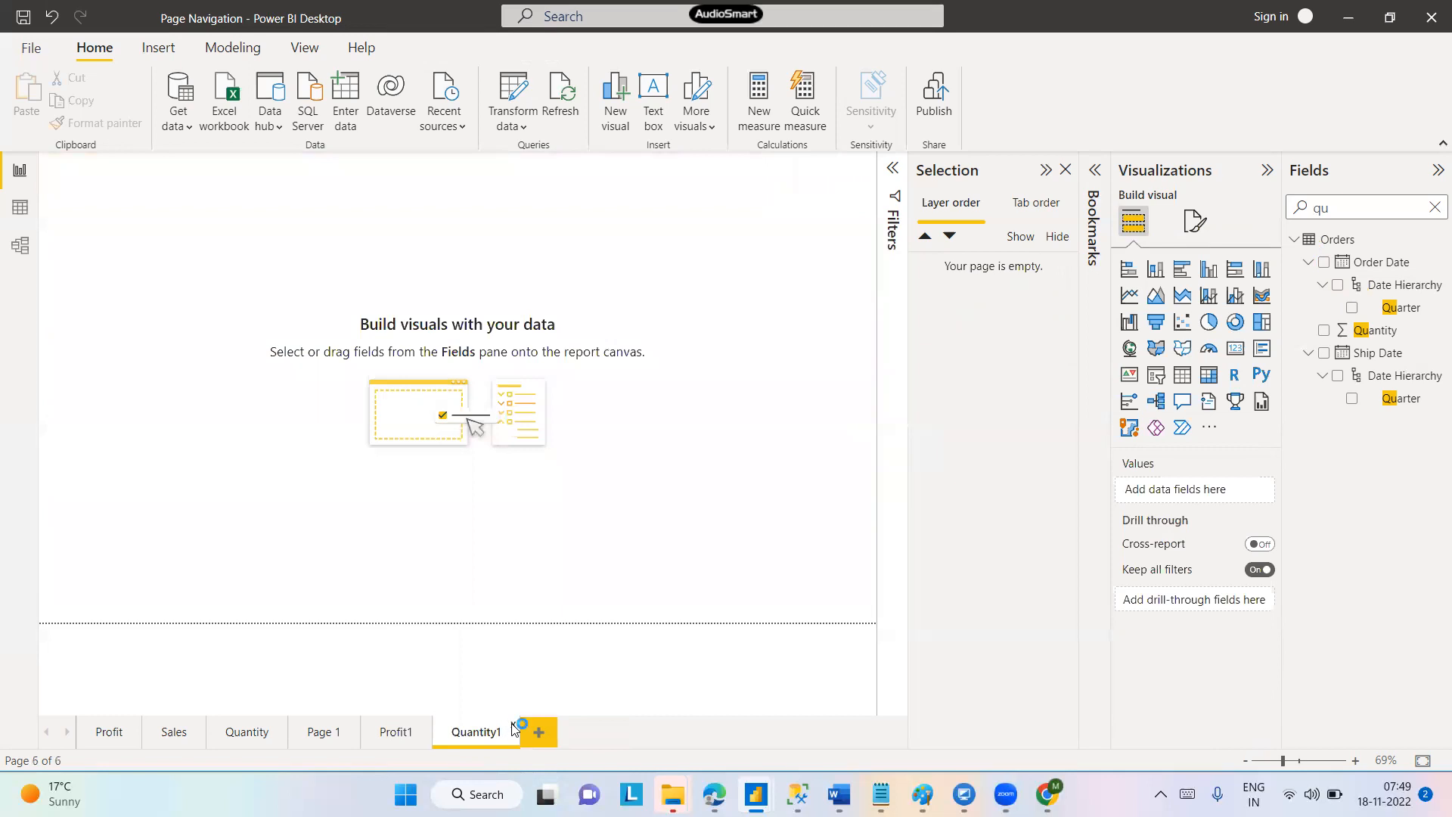
left_click(513, 728)
left_click(817, 433)
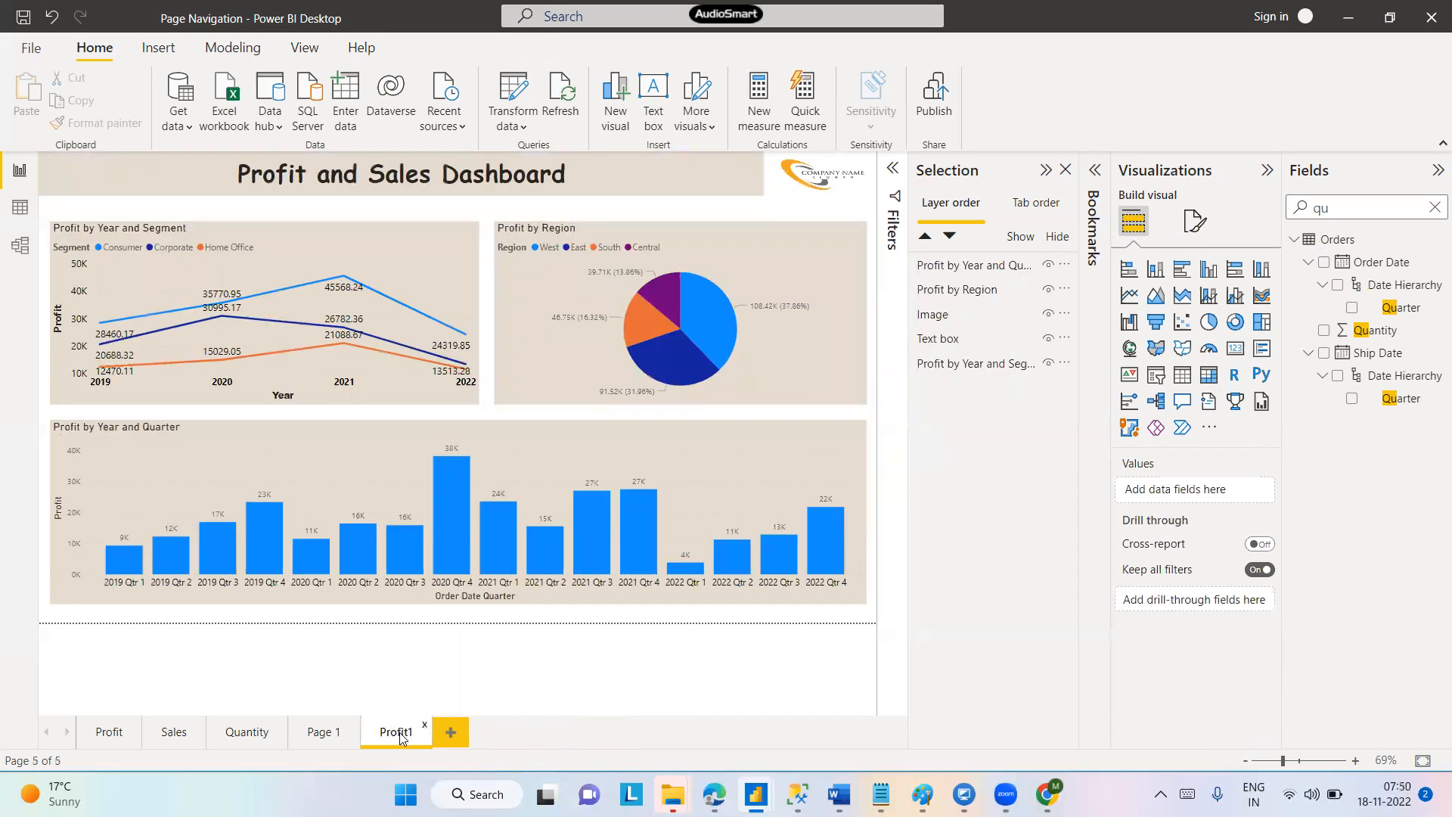
Duplicate the Profit1 page and rename the copy as Sales1
right_click(401, 738)
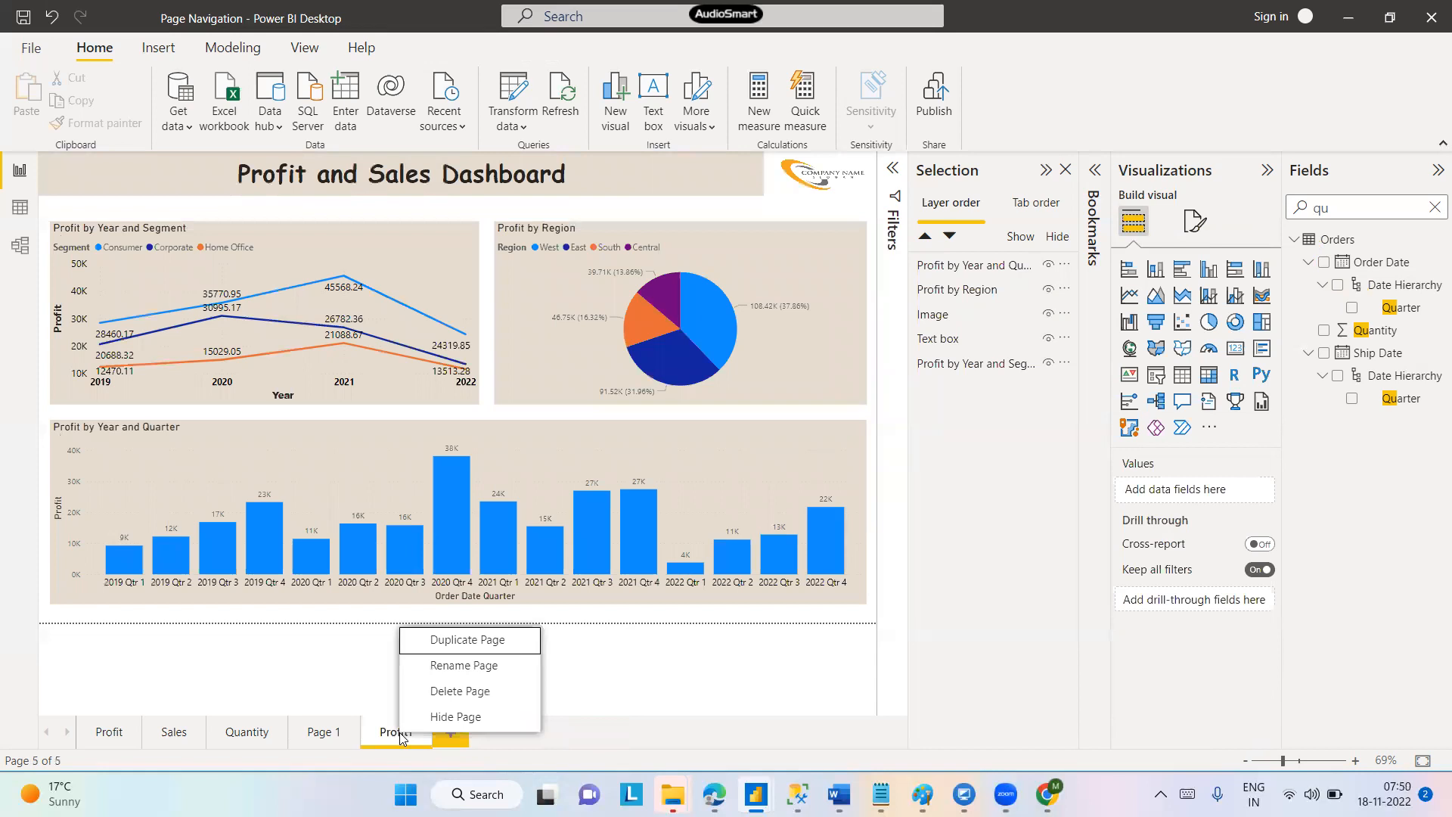
left_click(478, 643)
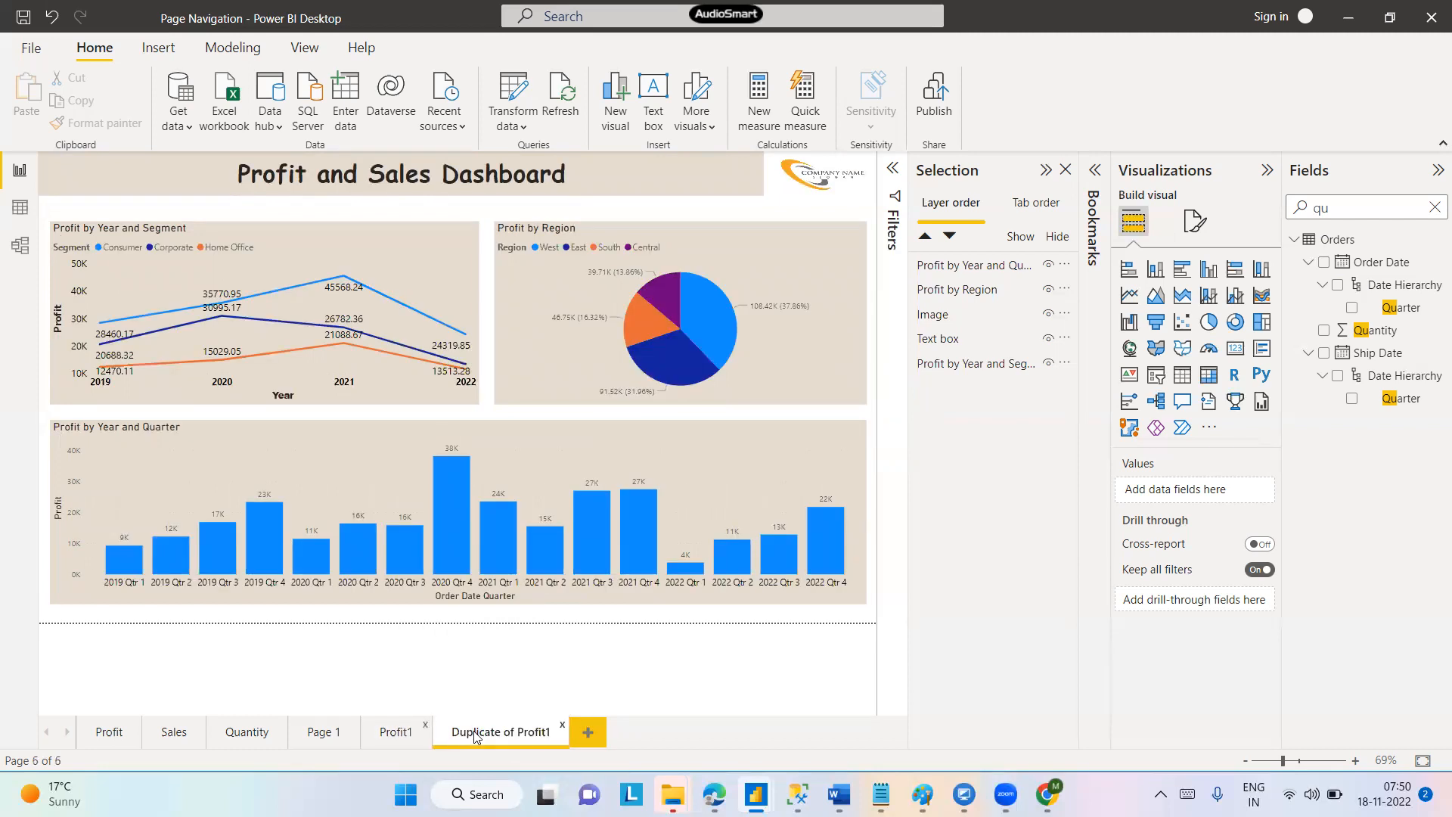
right_click(475, 738)
left_click(548, 672)
key("Left")
key("Left")
key("Left")
key("Left")
key("Right")
key("BackSpace")
key("BackSpace")
key("BackSpace")
key("BackSpace")
key("BackSpace")
key("BackSpace")
key("BackSpace")
key("BackSpace")
key("BackSpace")
key("BackSpace")
key("BackSpace")
key("BackSpace")
key("BackSpace")
key("BackSpace")
key("BackSpace")
key("BackSpace")
key("BackSpace")
key("BackSpace")
key("BackSpace")
key("BackSpace")
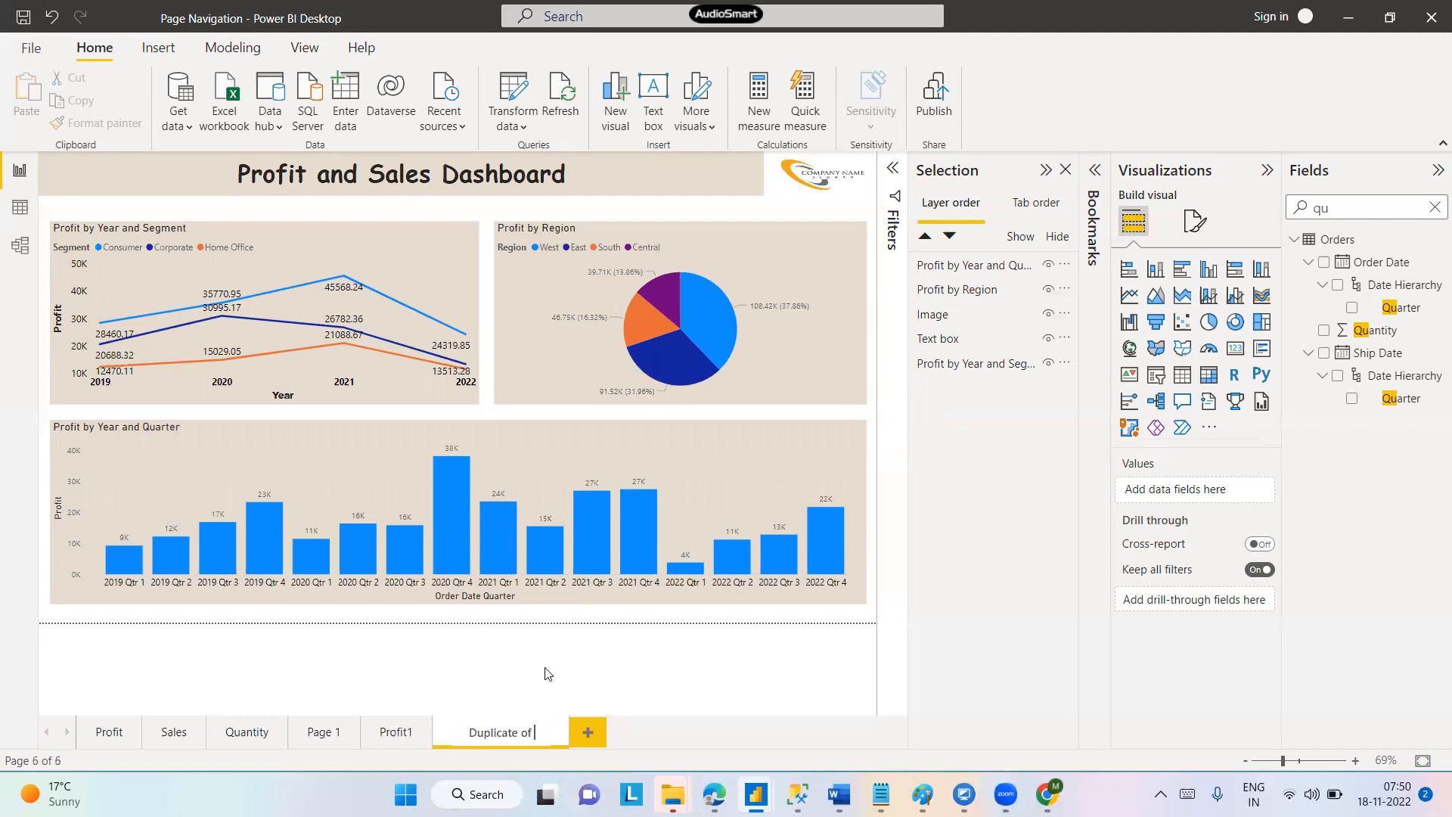
type("Sales1")
key("Return")
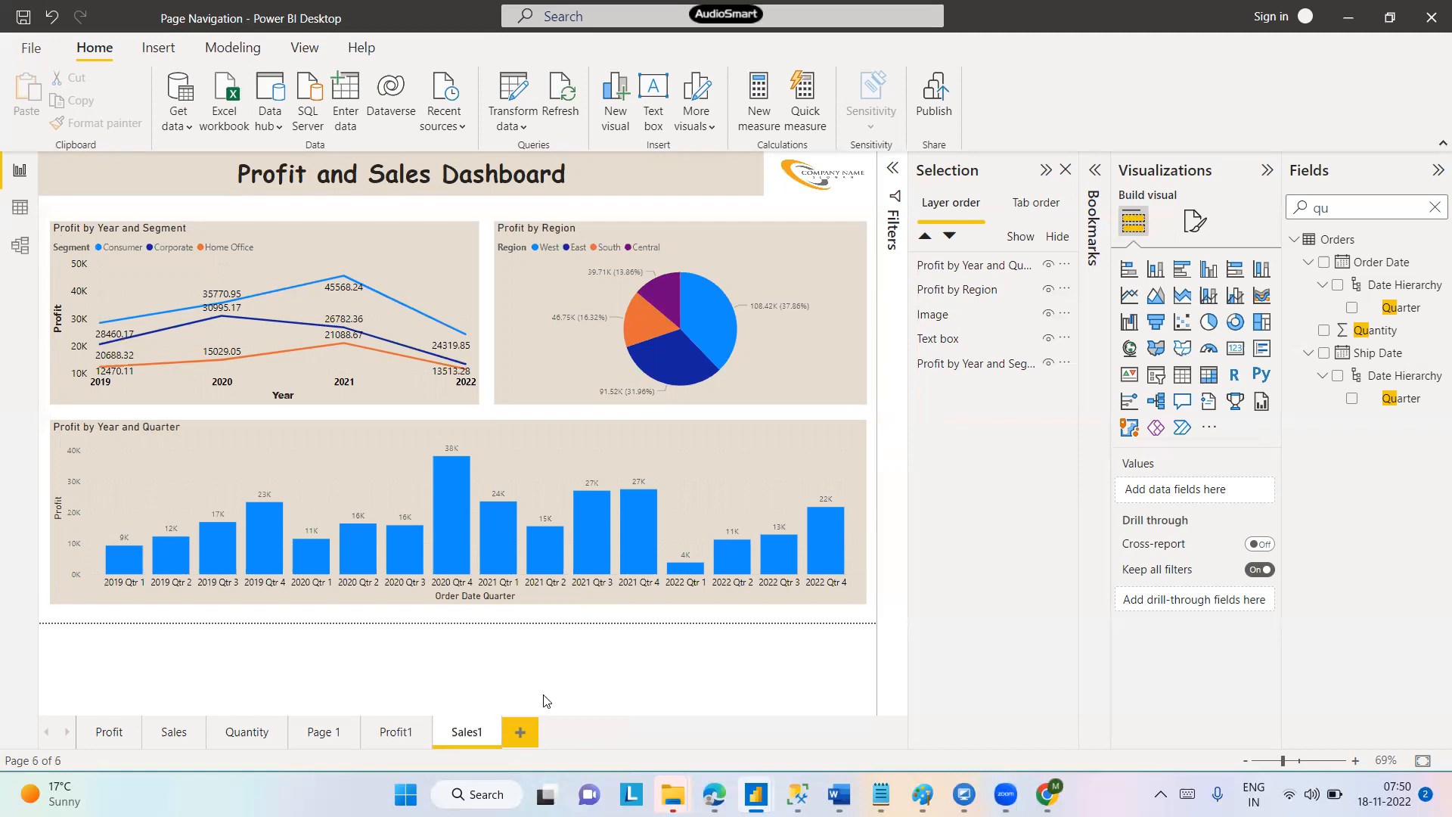
Duplicate the Sales1 page and rename the copy as Quantity1
right_click(470, 738)
left_click(561, 648)
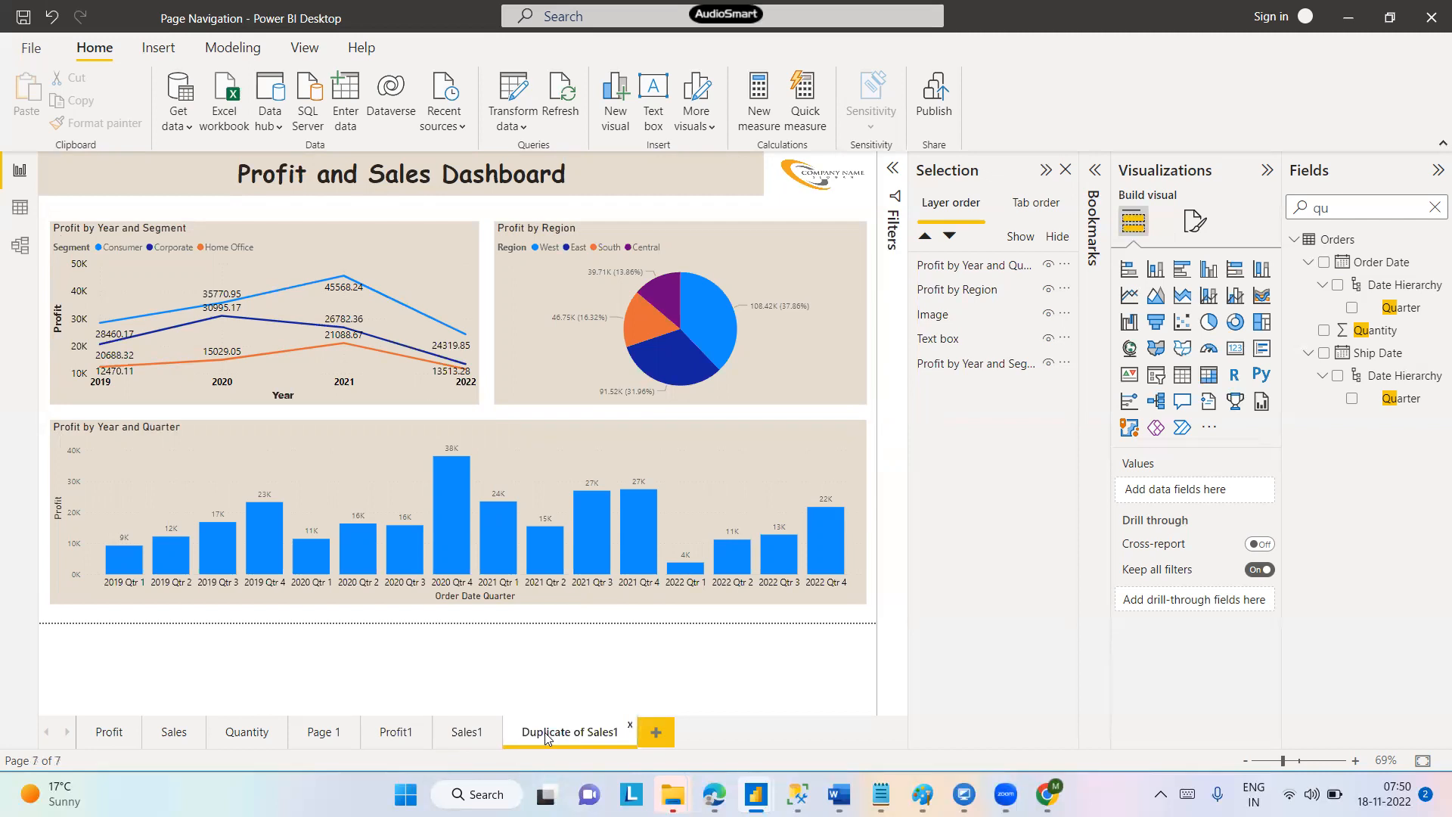
right_click(546, 738)
left_click(602, 666)
type("Quantity")
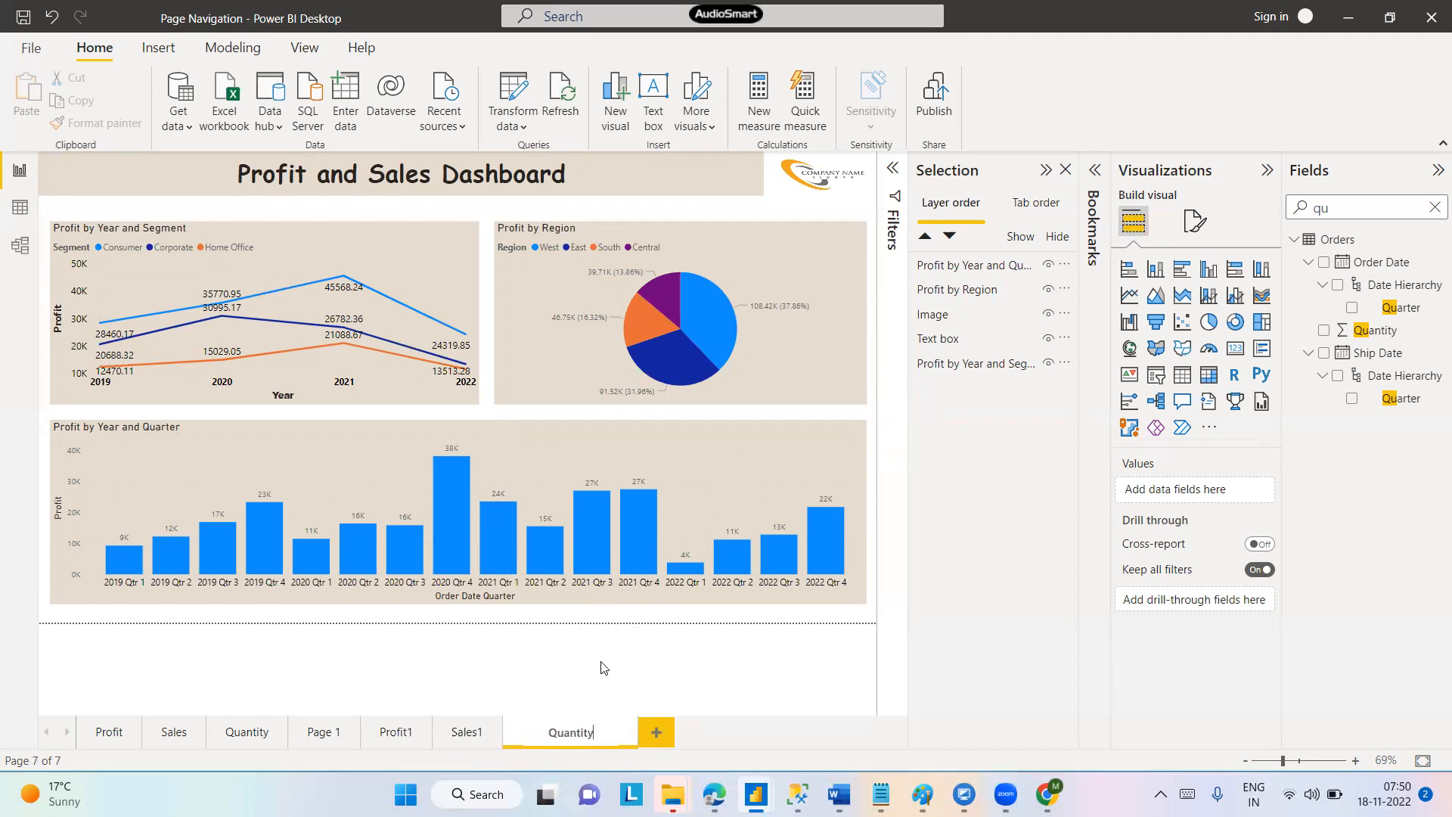
type("1")
key("Return")
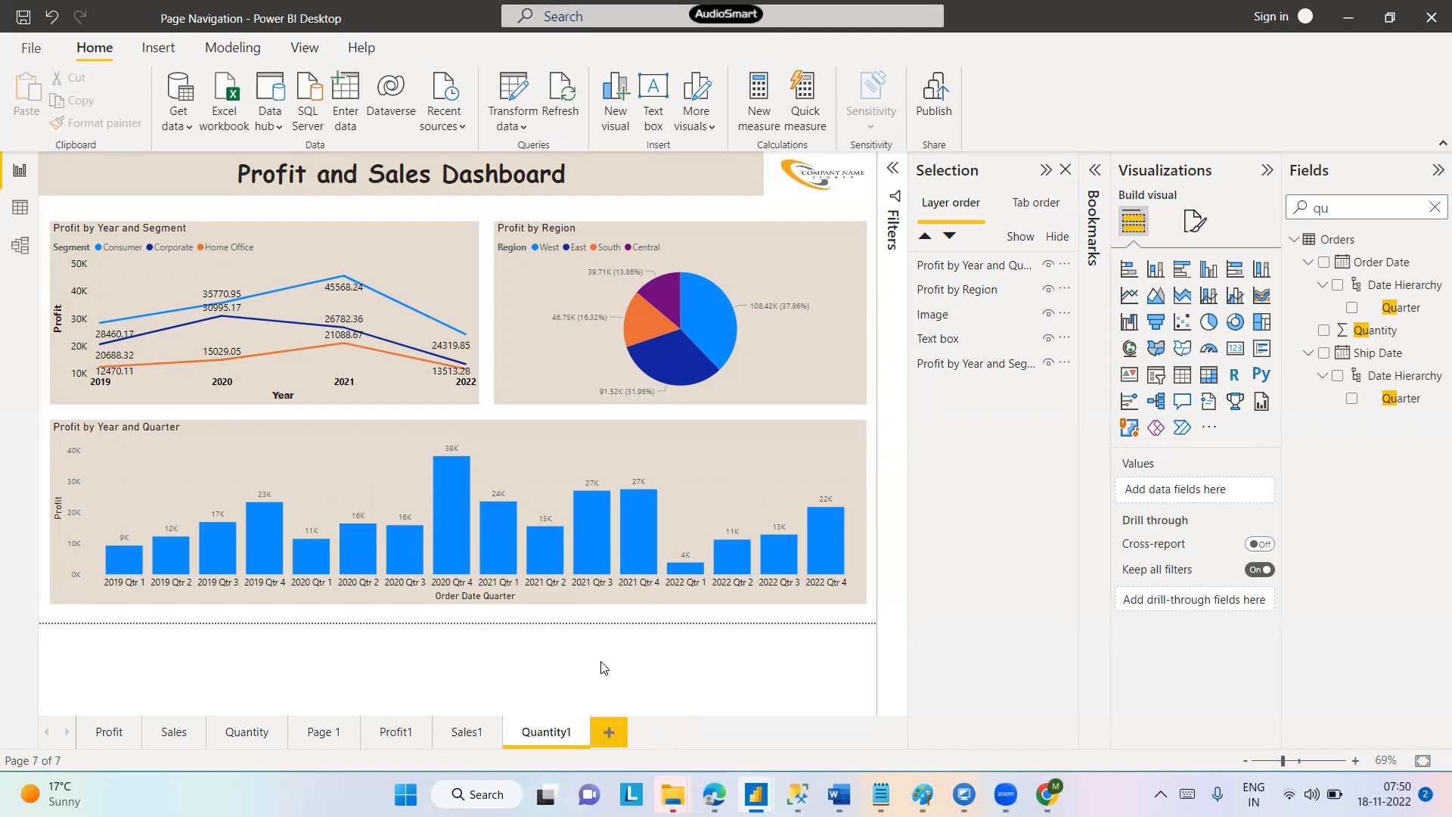
On the Sales1 page, replace Profit with the Sales field on the Y-axis of the Profit by Year and Segment line chart
left_click(401, 732)
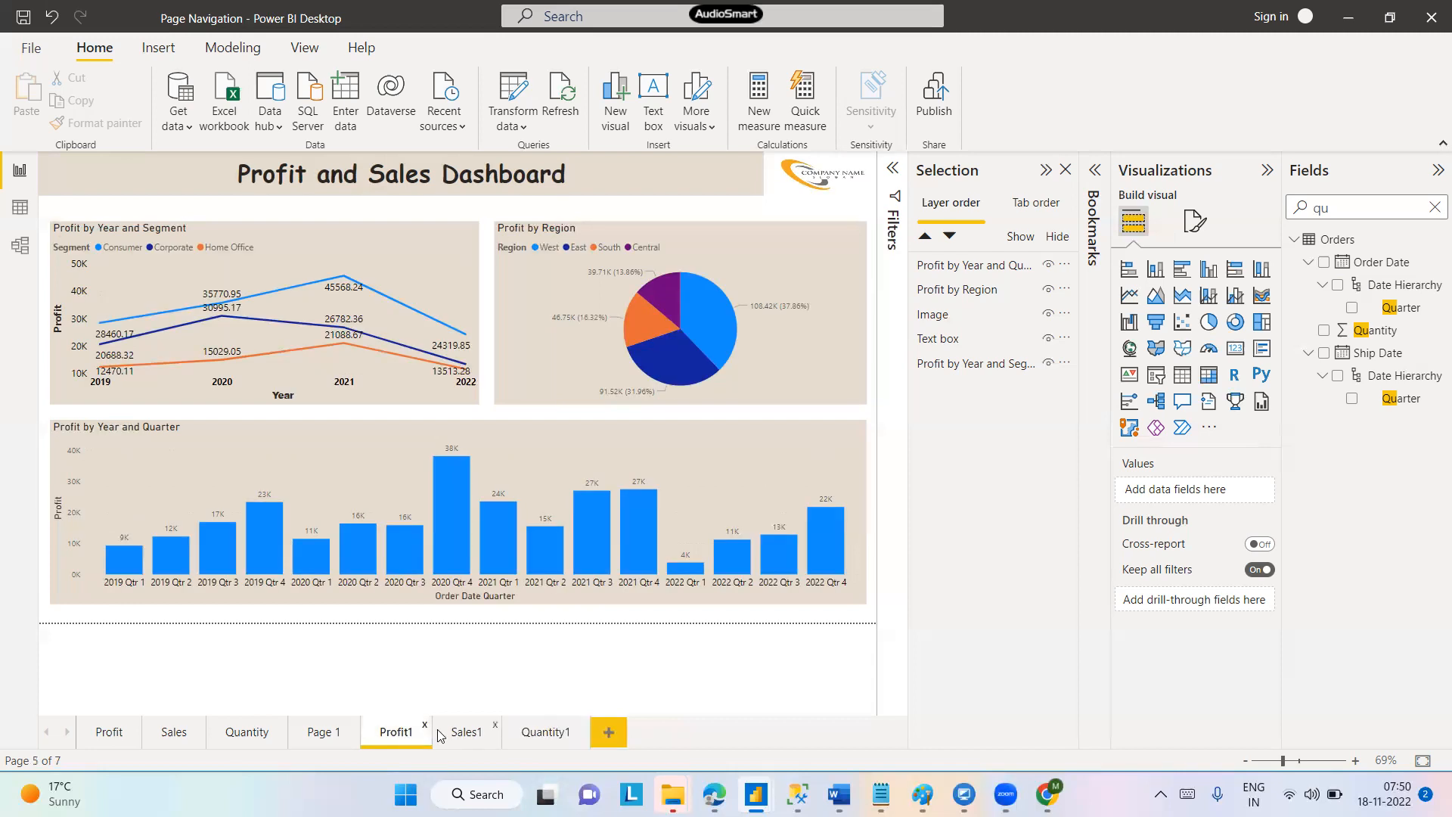
left_click(464, 733)
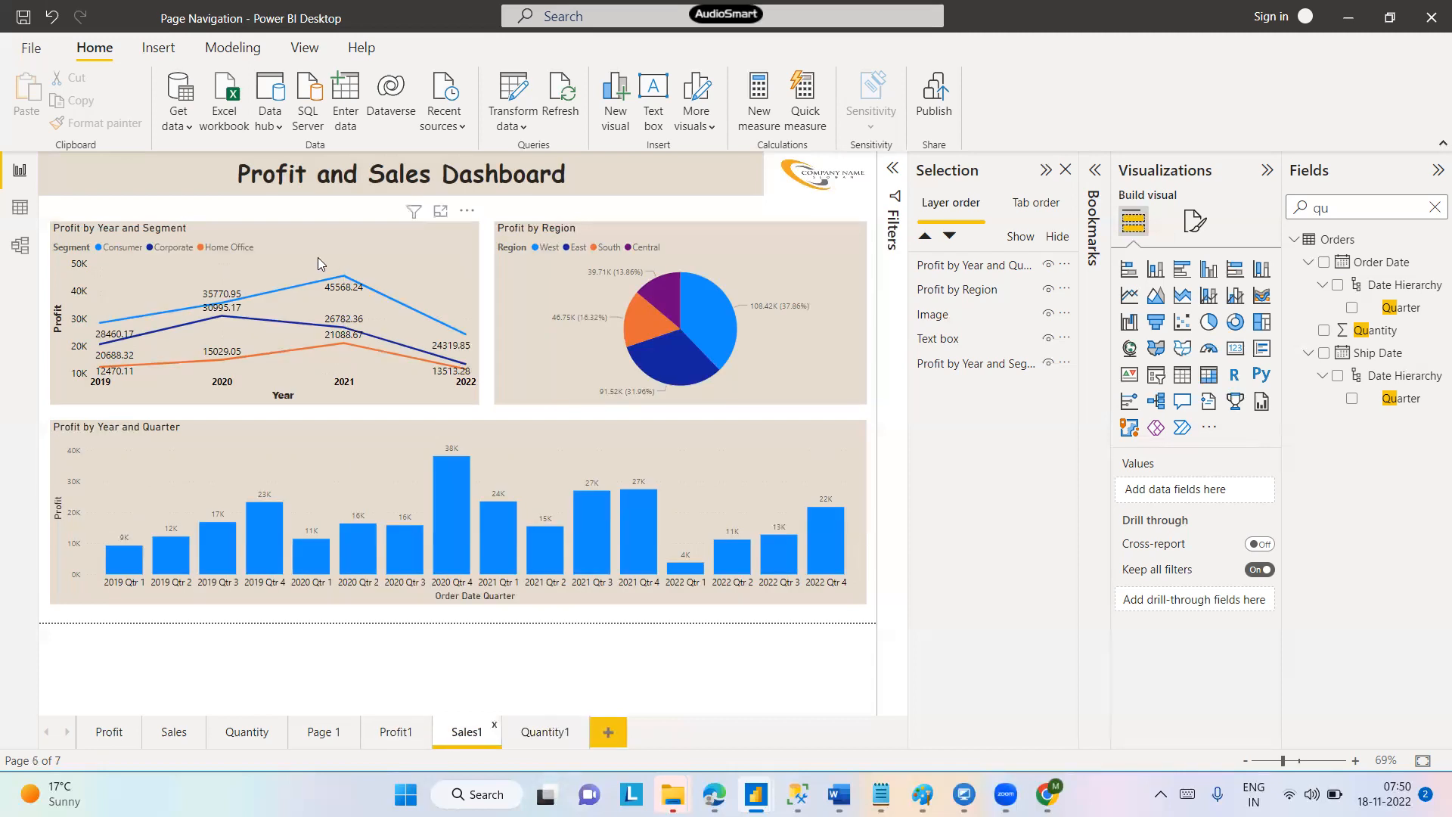
left_click(272, 223)
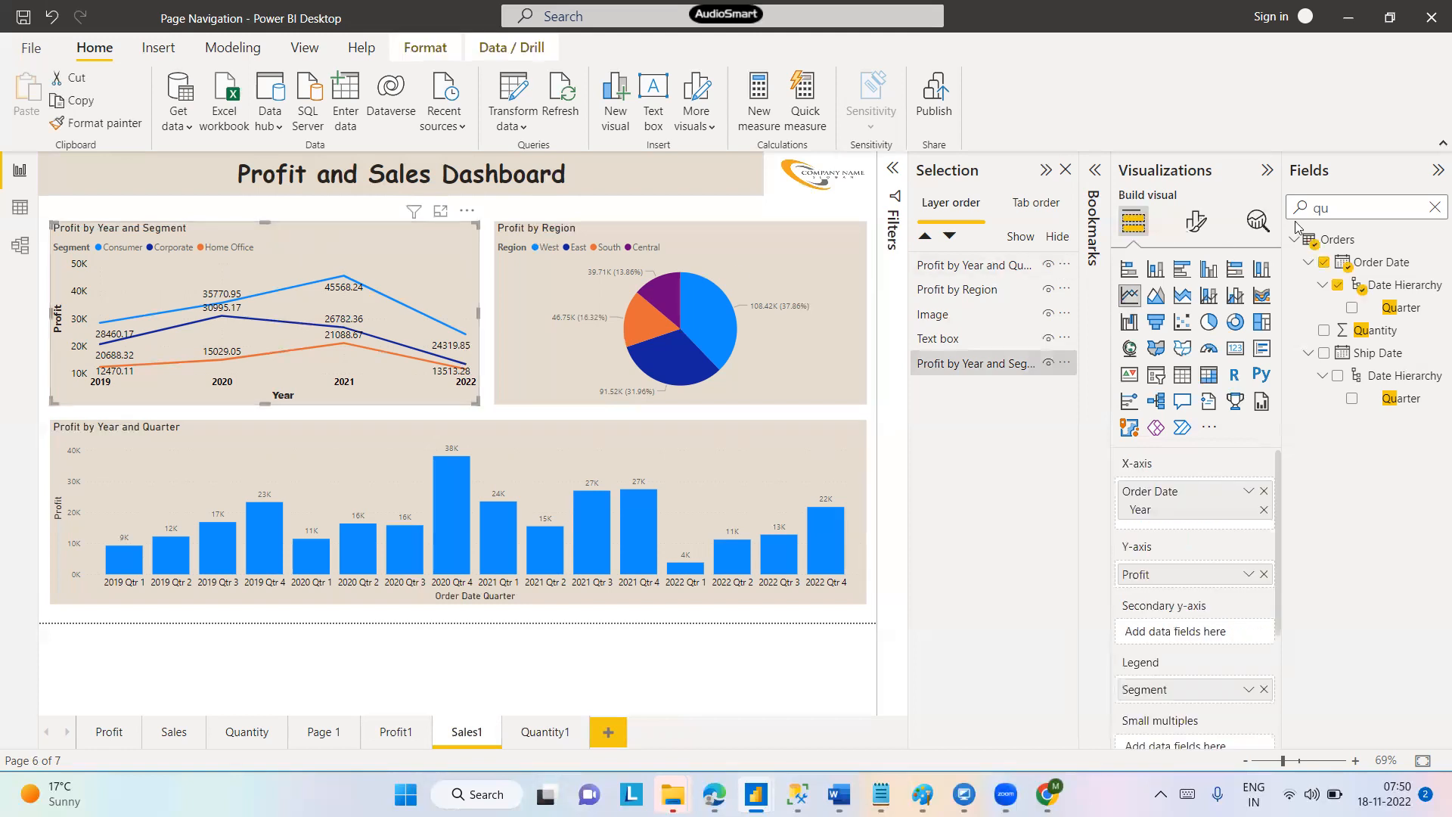
left_click(1434, 207)
type("sale")
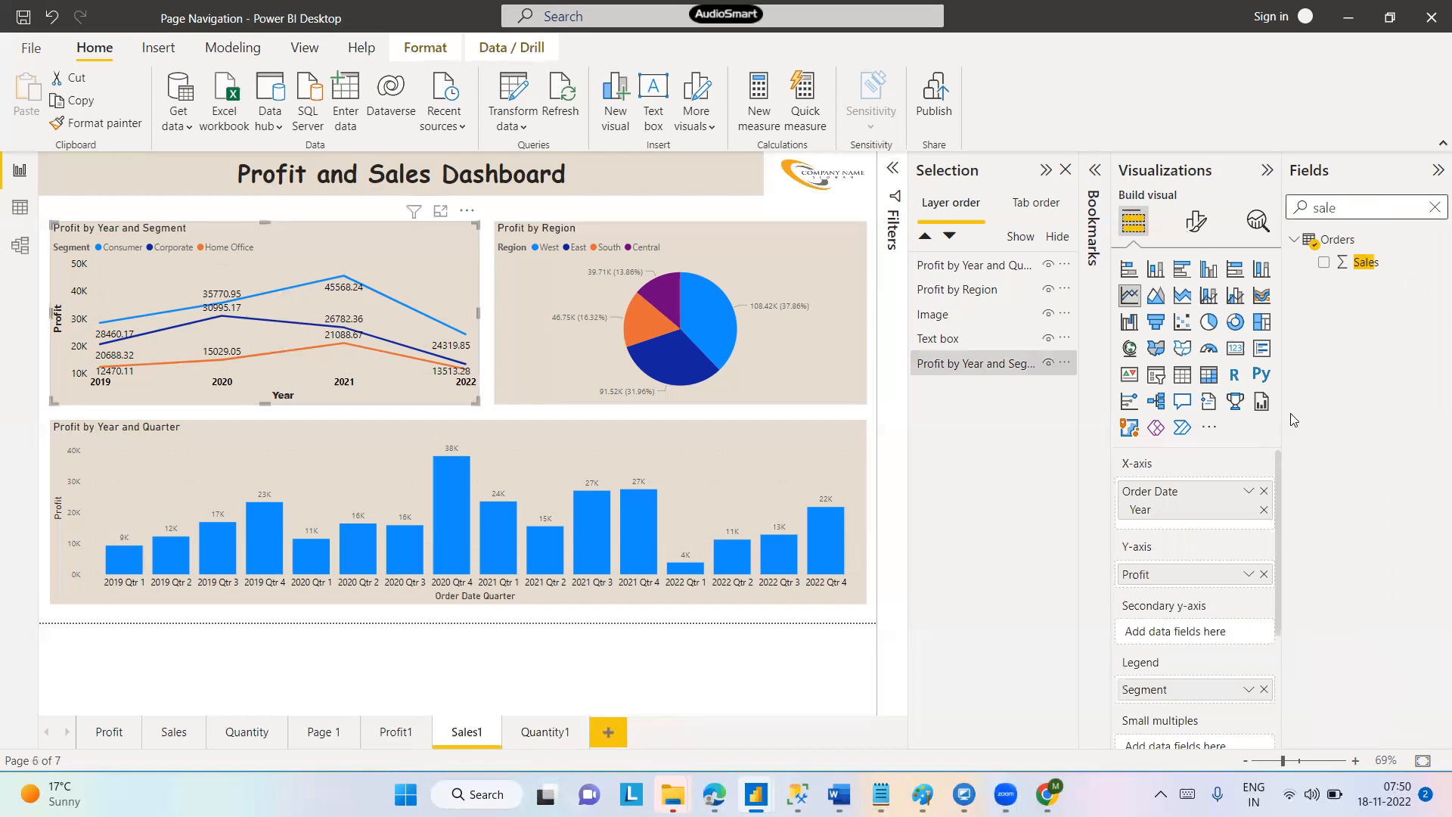
left_click_drag(1364, 263, 1185, 578)
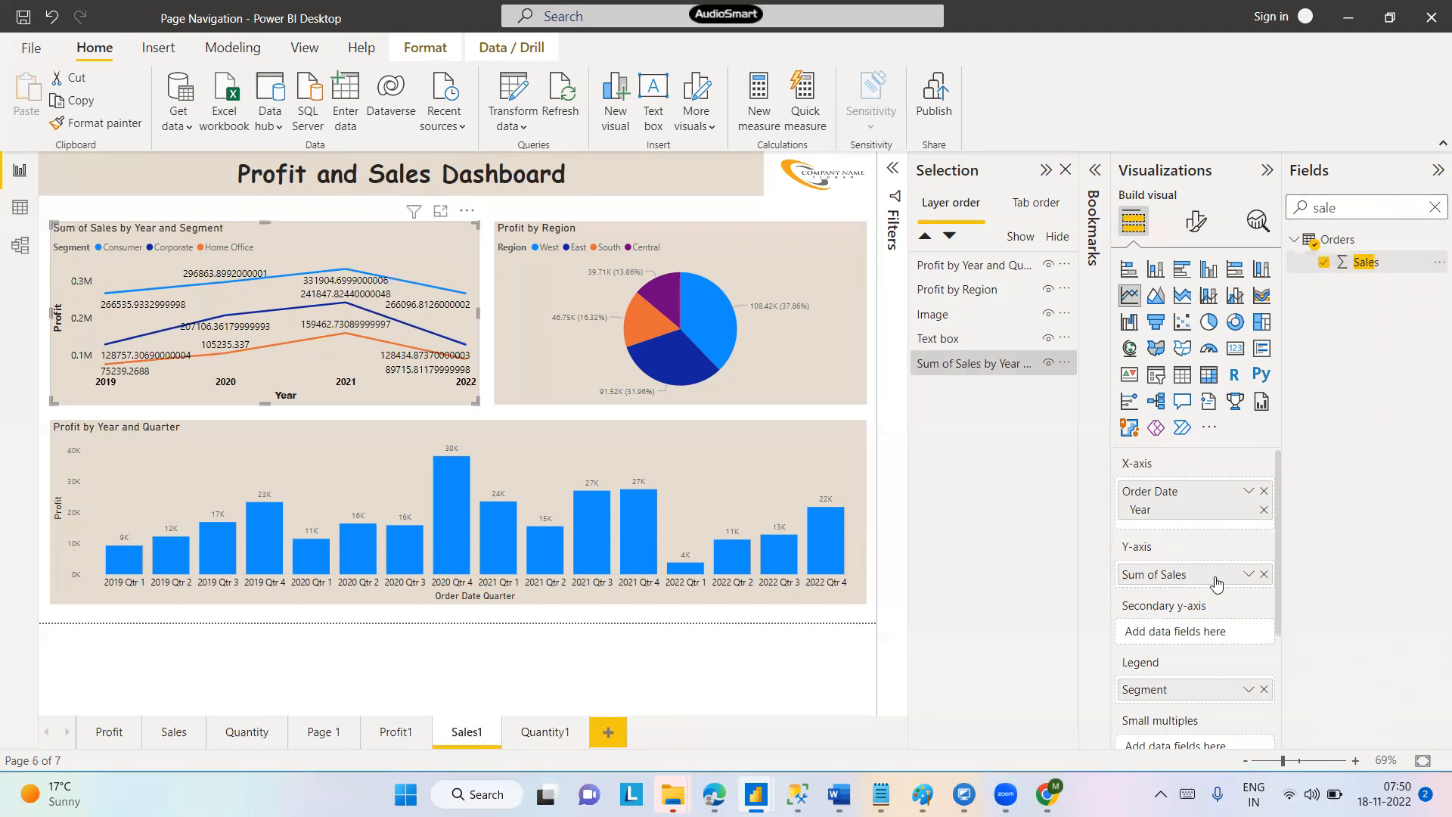
Rename the line chart's Sum of Sales value as Sales for this visual
left_click(1248, 575)
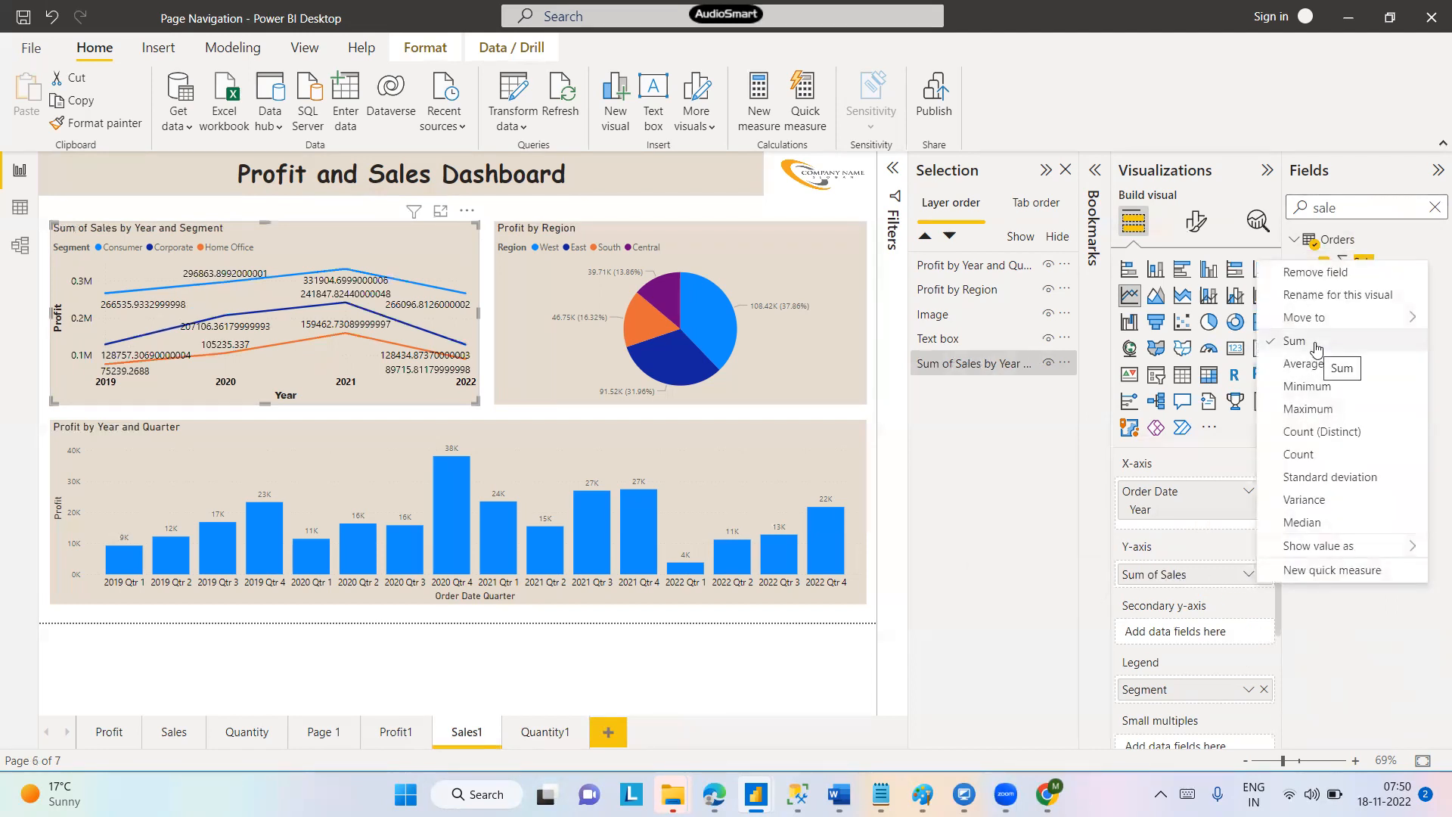
left_click(1316, 293)
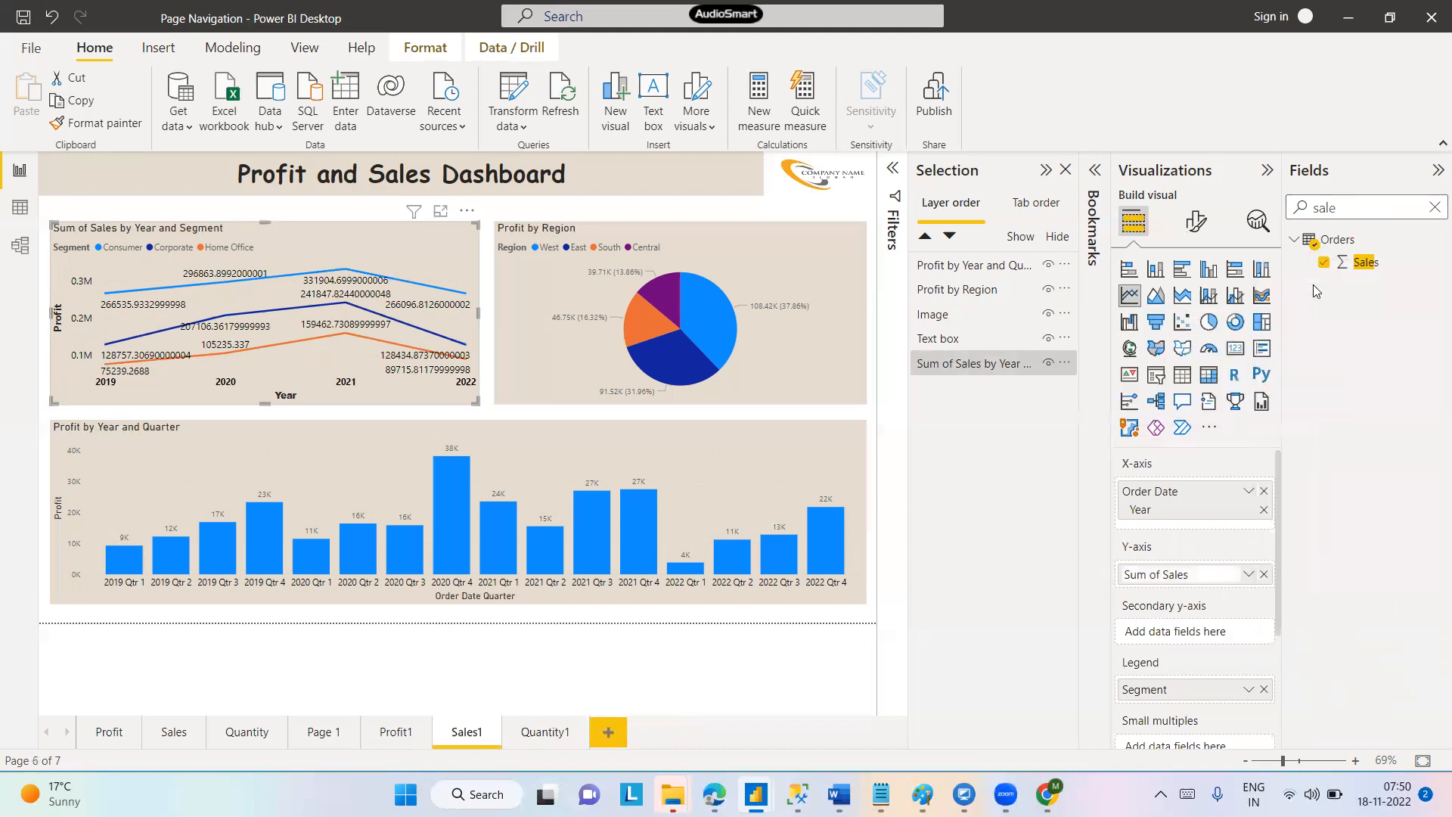
left_click(1165, 575)
key("BackSpace")
key("BackSpace")
key("BackSpace")
key("BackSpace")
key("BackSpace")
key("BackSpace")
key("BackSpace")
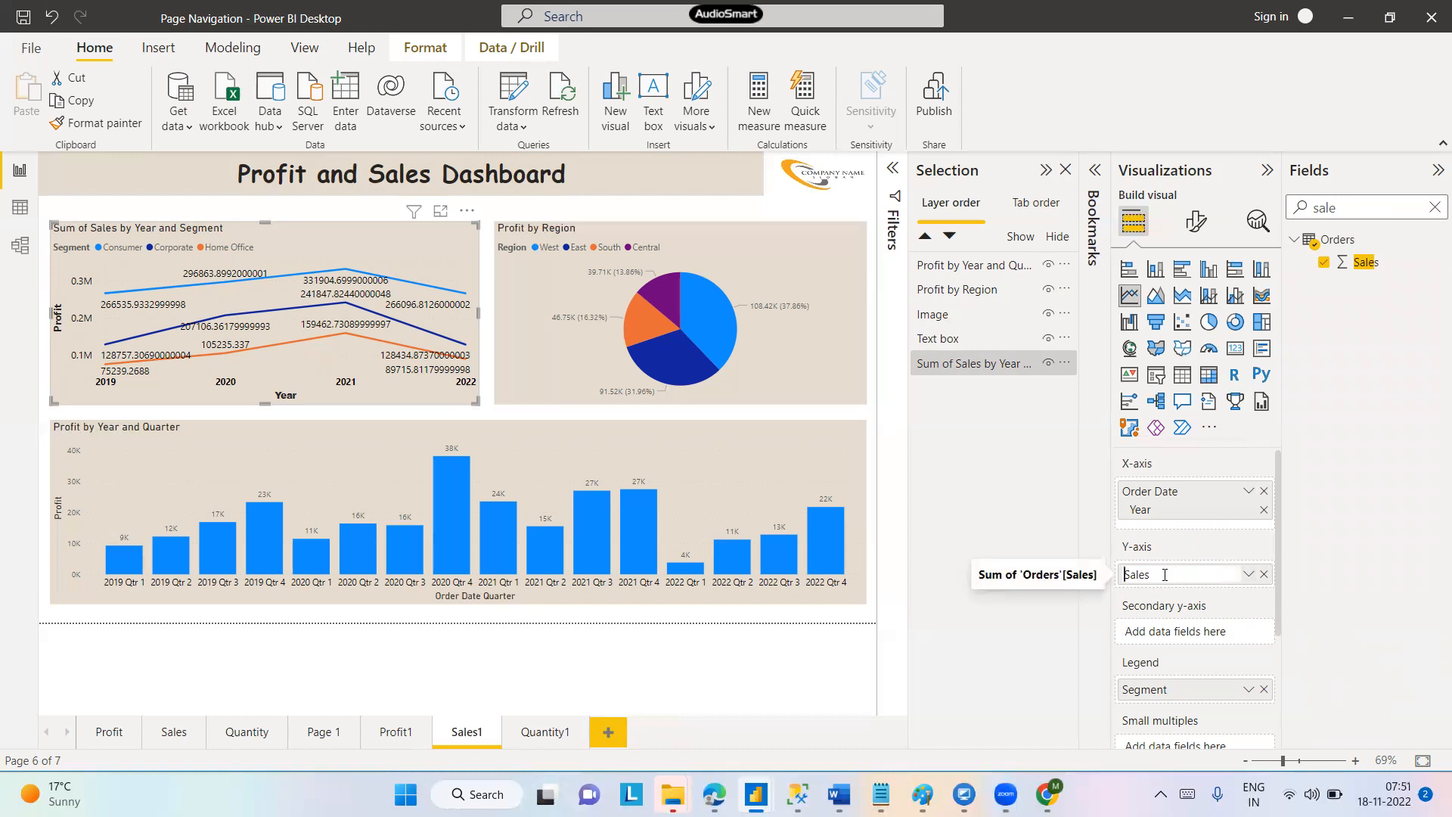
key("Return")
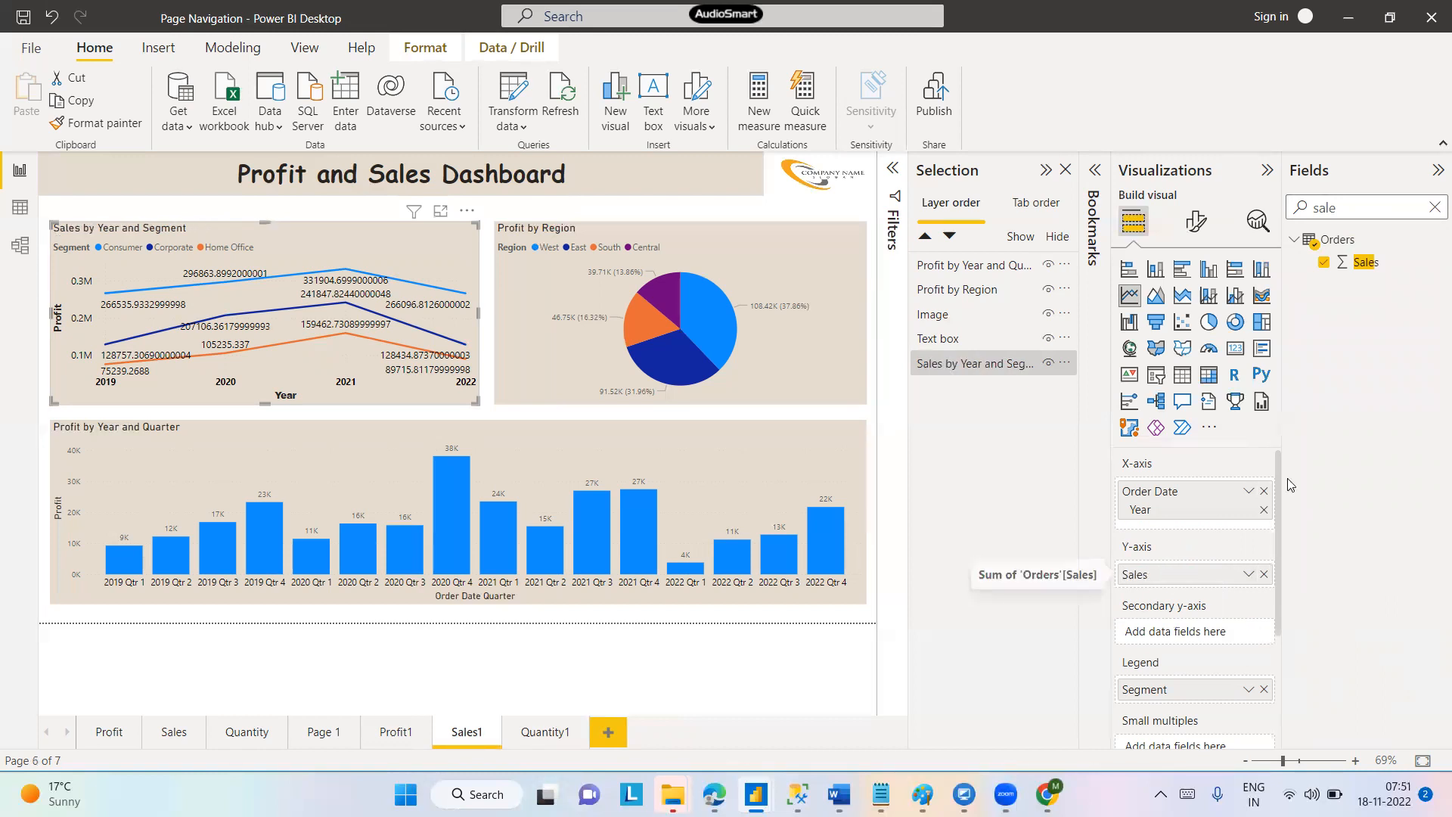
Set the Sales column's number format to 2 decimal places
left_click(1363, 264)
left_click(352, 114)
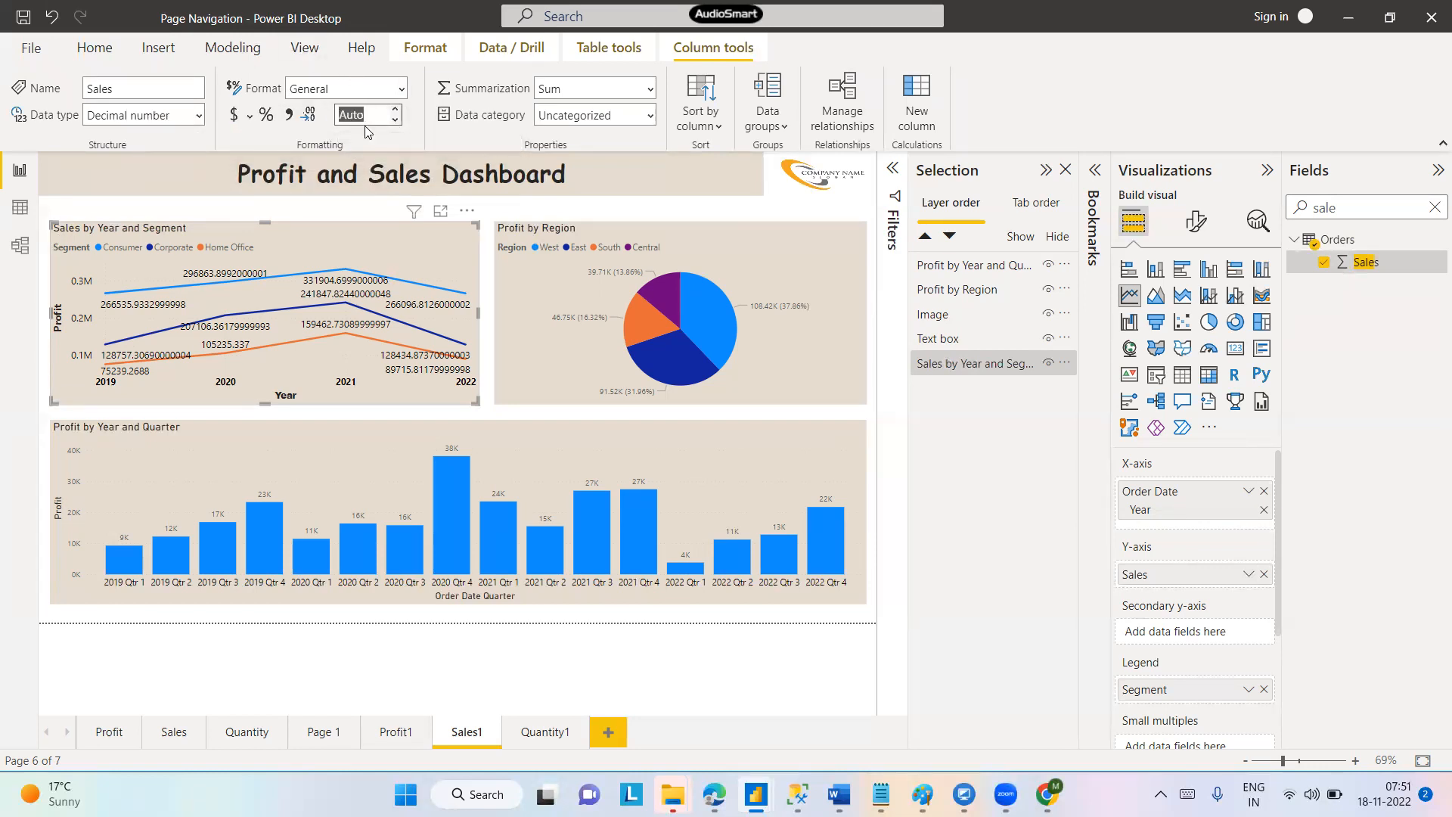
type("2")
key("ctrl+z")
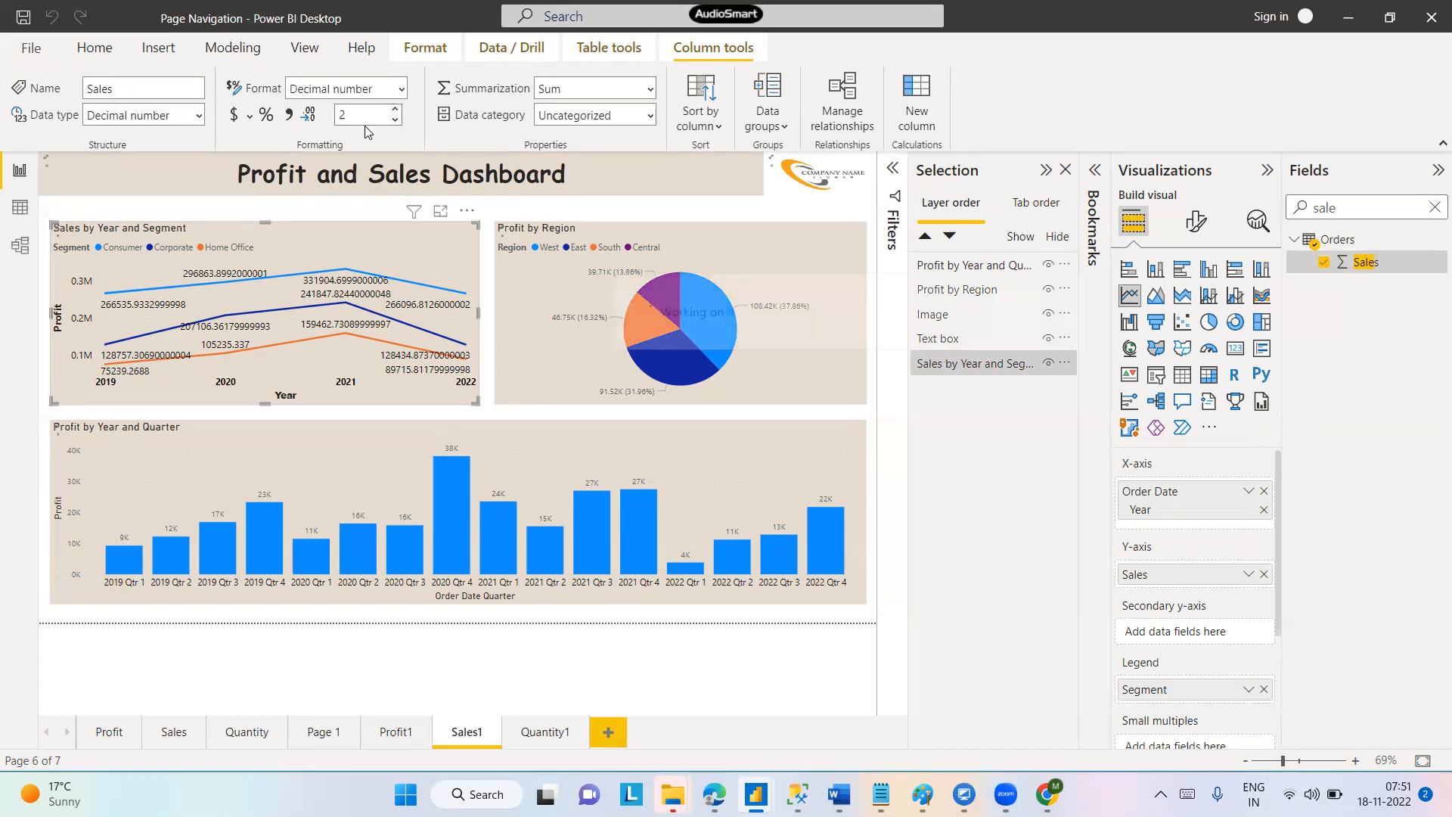
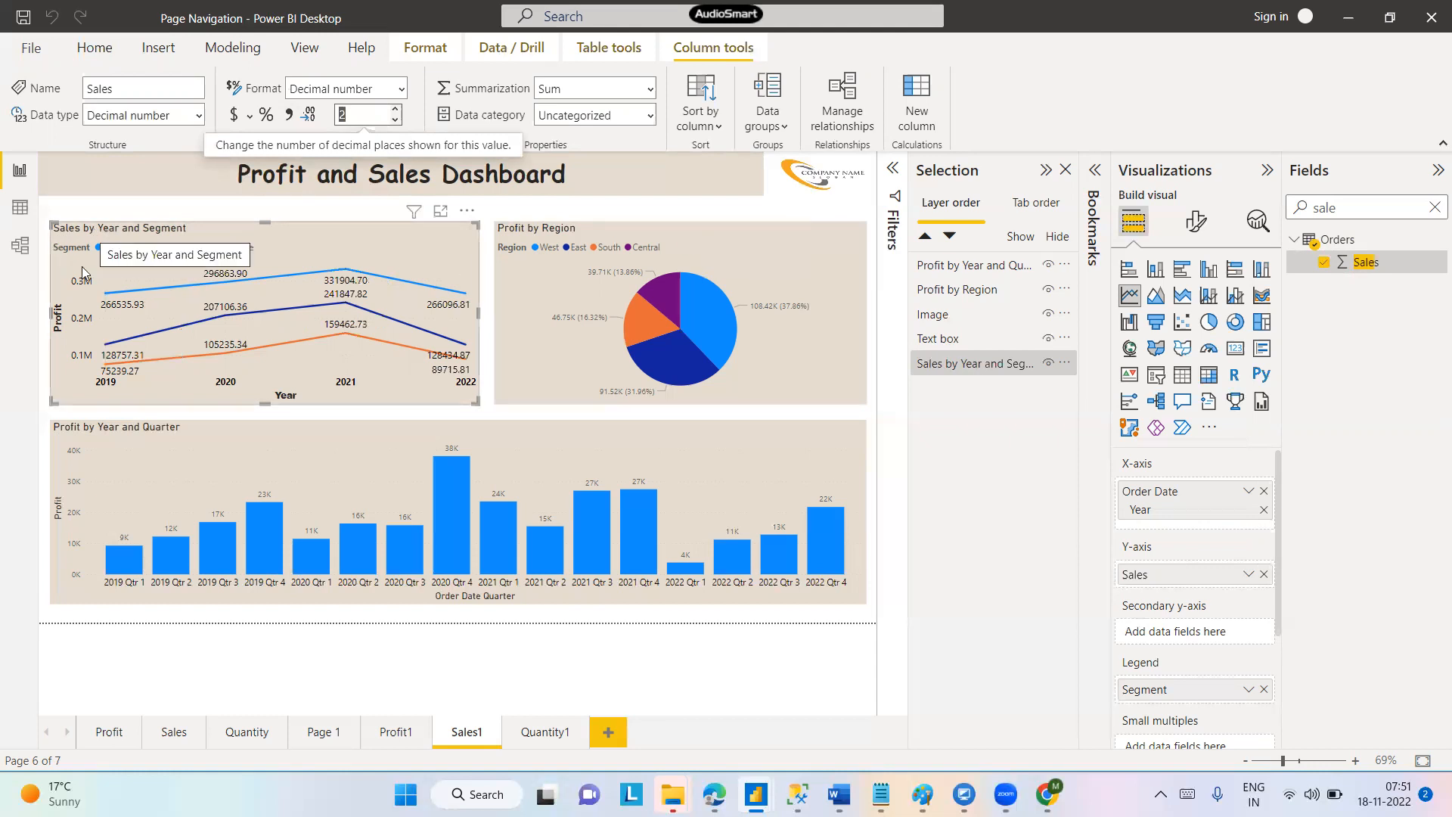
Set the Y-axis title text of the Sales by Year and Segment line chart to Sales
left_click(1196, 220)
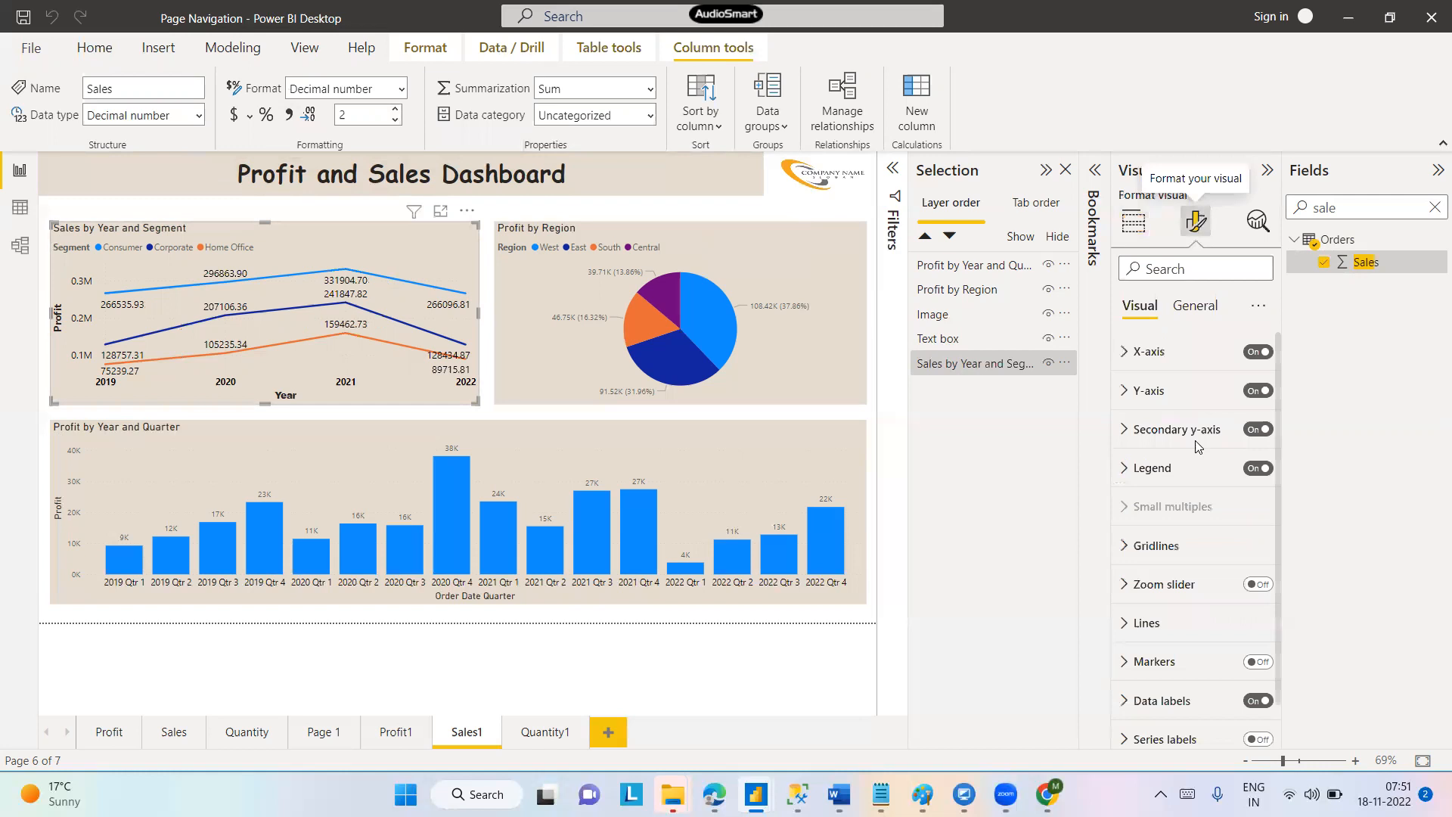
left_click(1132, 388)
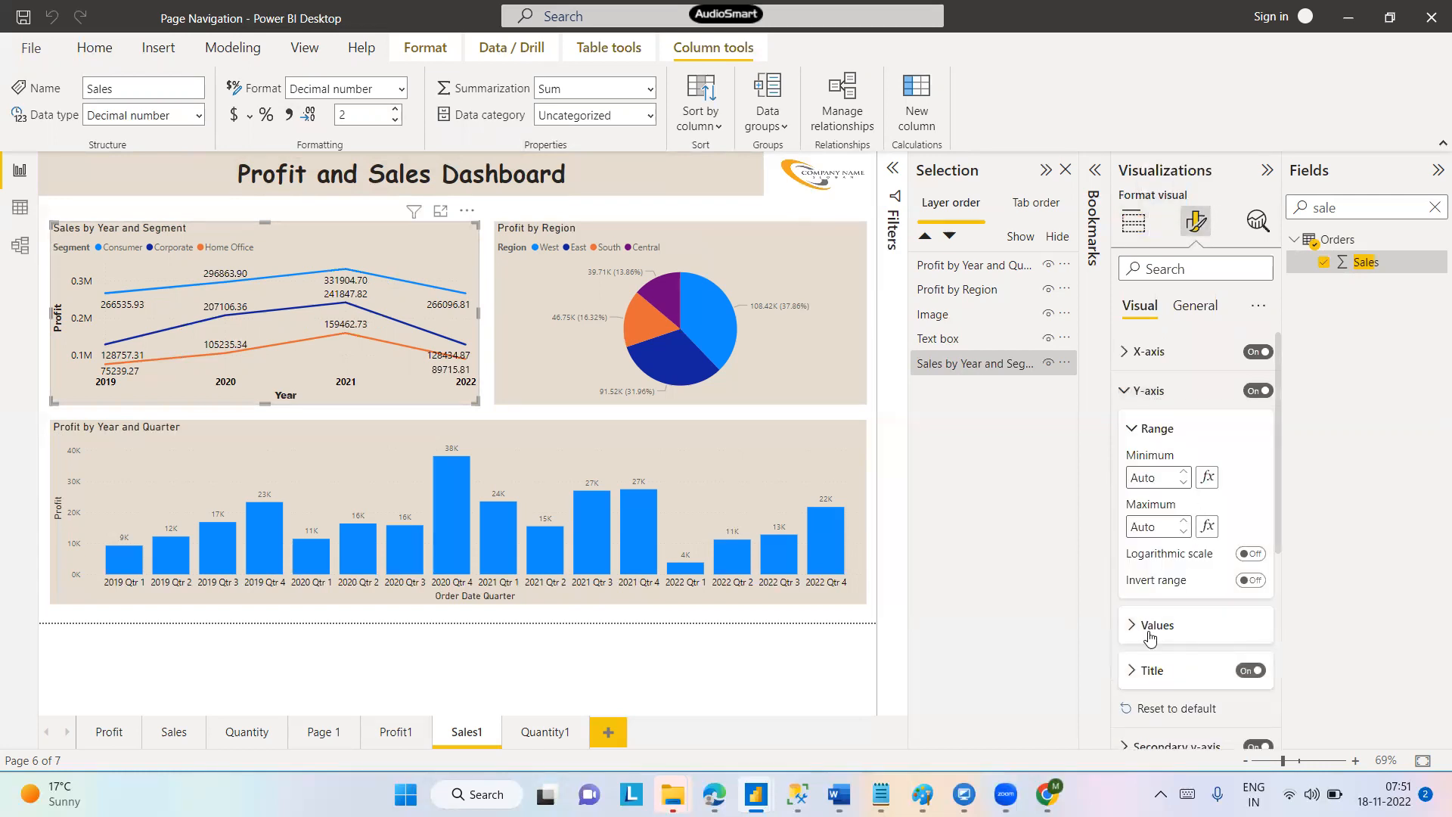
left_click(1132, 671)
left_click_drag(1173, 720, 1132, 720)
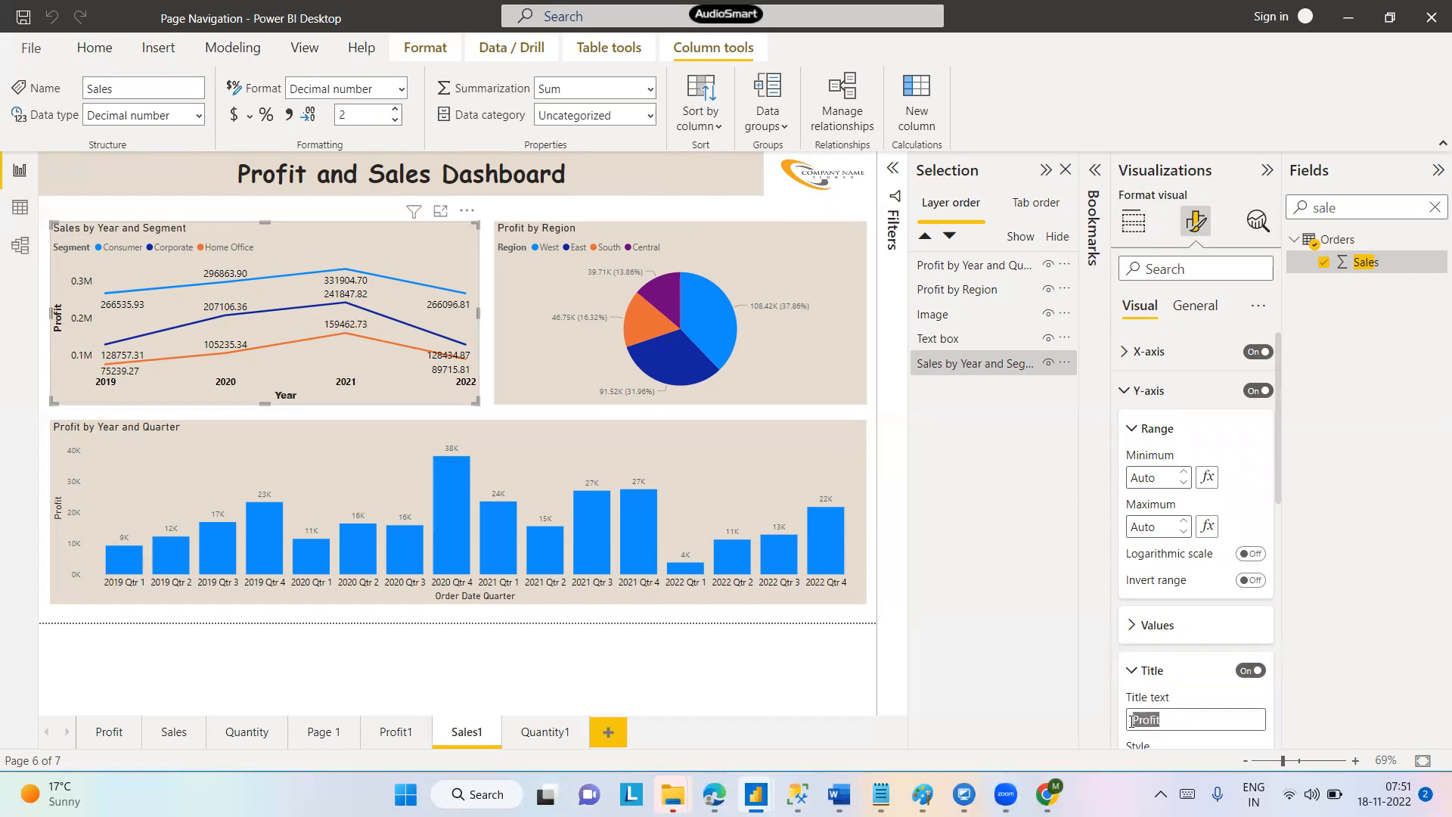
type("Sales")
Replace Profit with the Sales field in the values of the Profit by Region pie chart
left_click(772, 254)
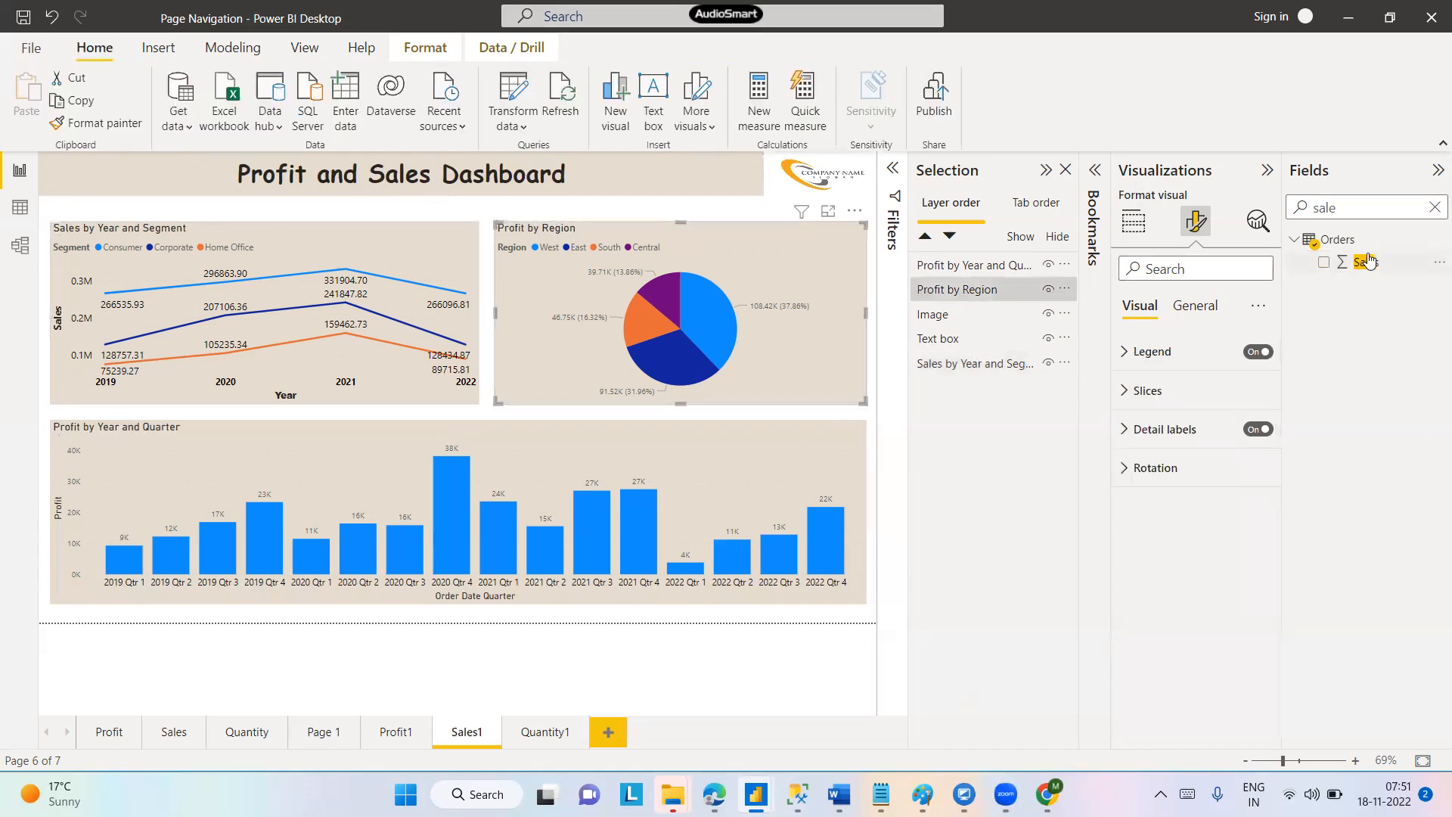
left_click(1144, 222)
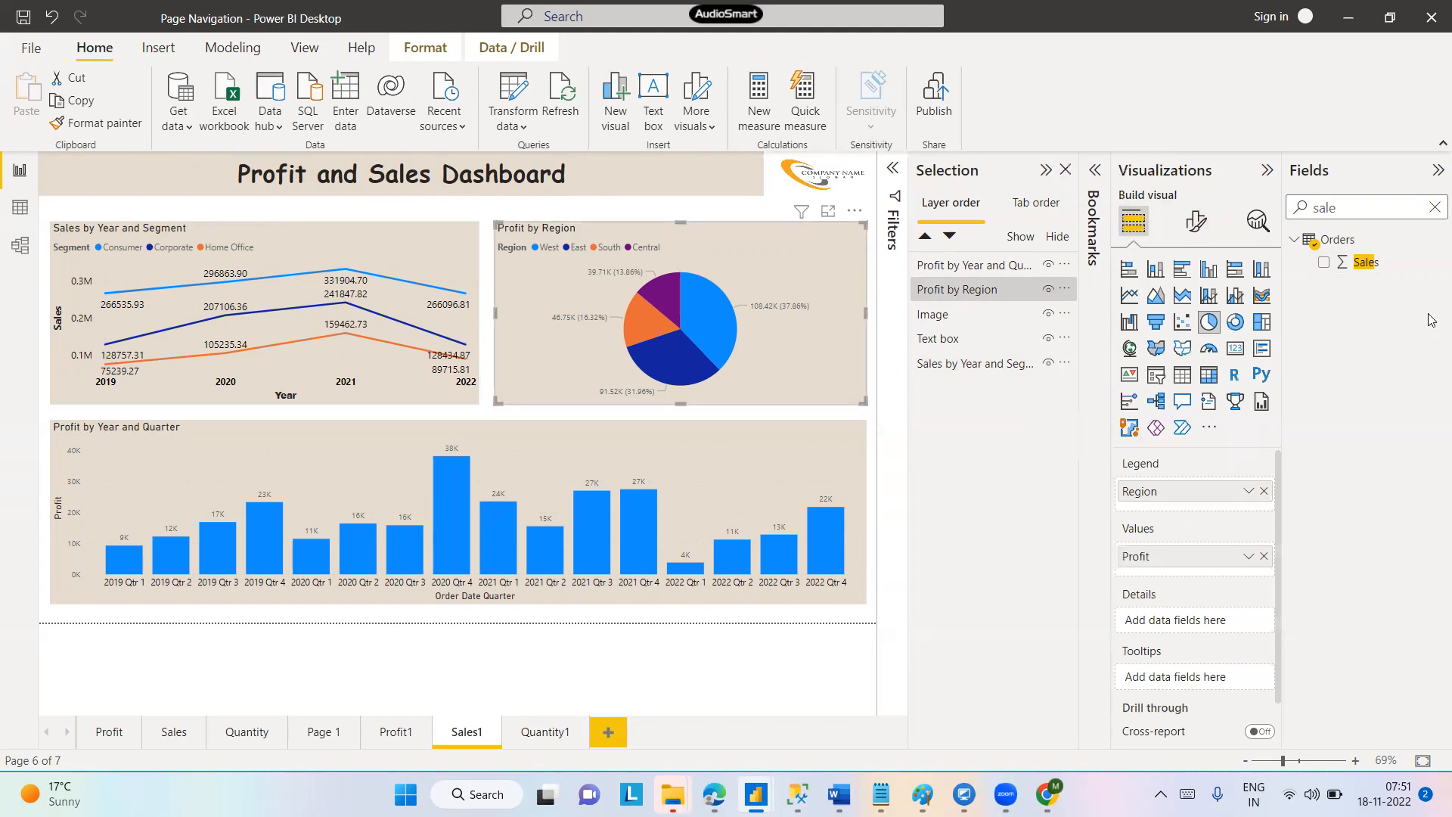
left_click_drag(1358, 261, 1198, 554)
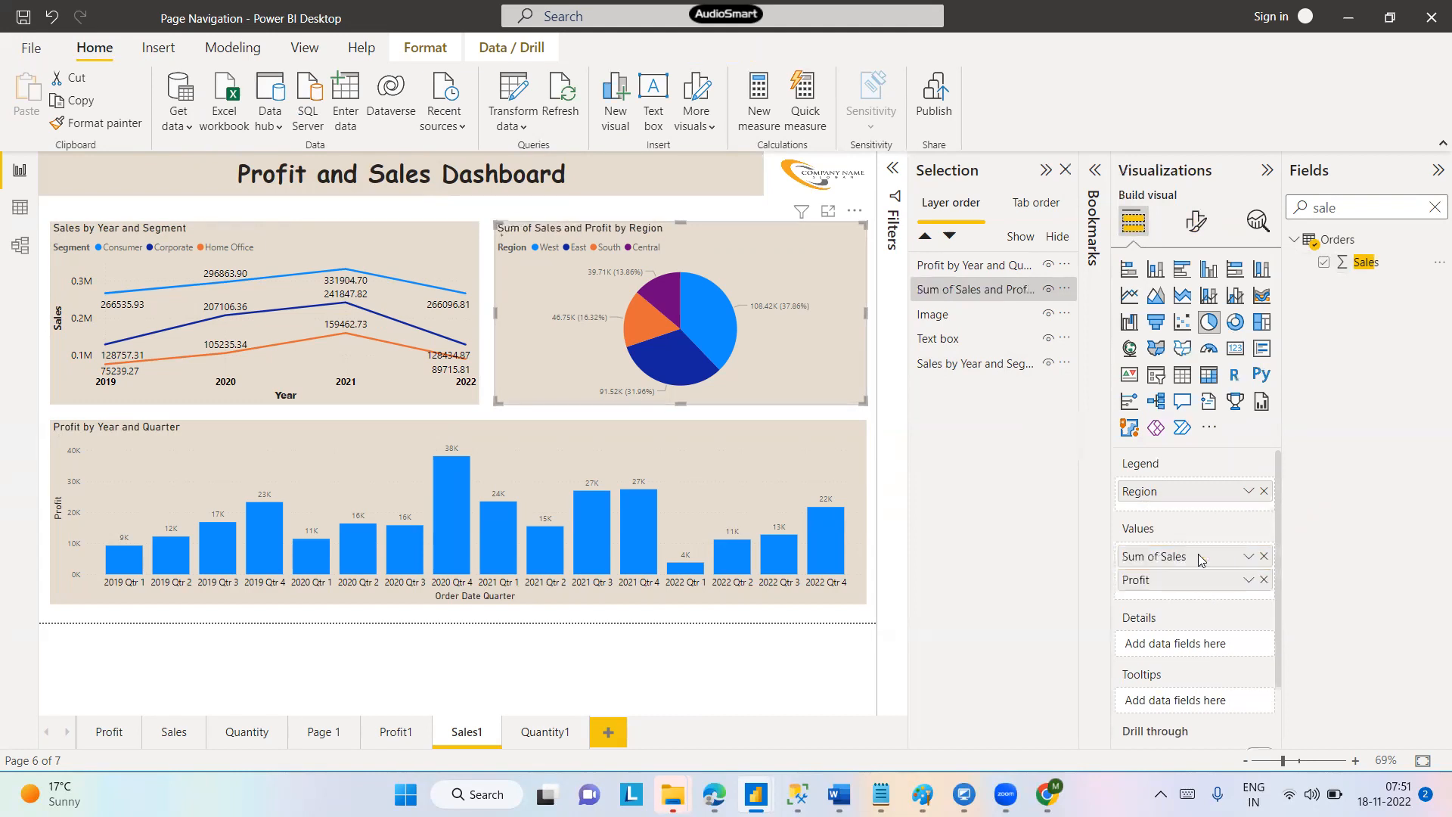
left_click(1263, 579)
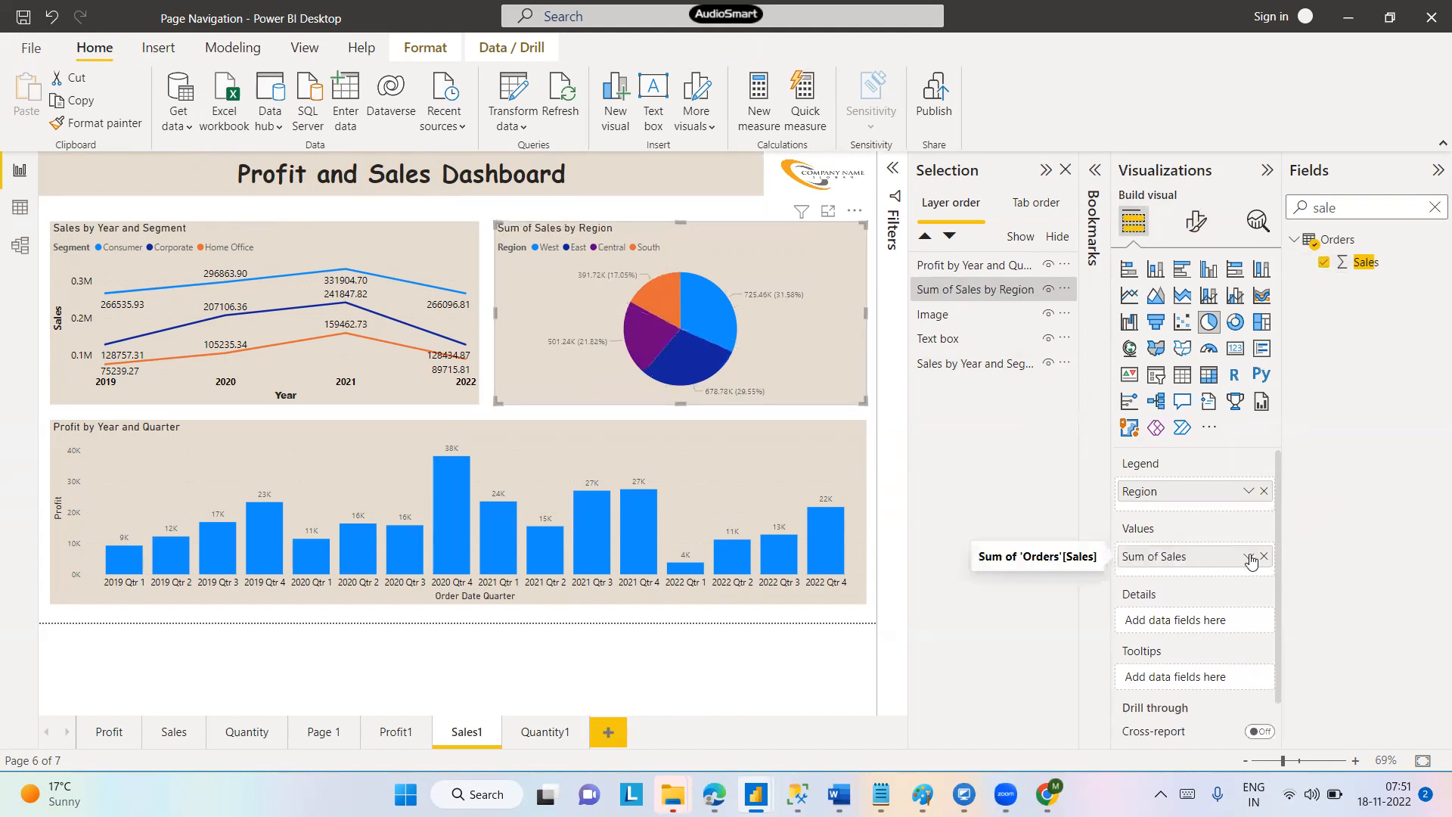
Rename the pie chart's Sum of Sales value as Sales for this visual
left_click(1248, 557)
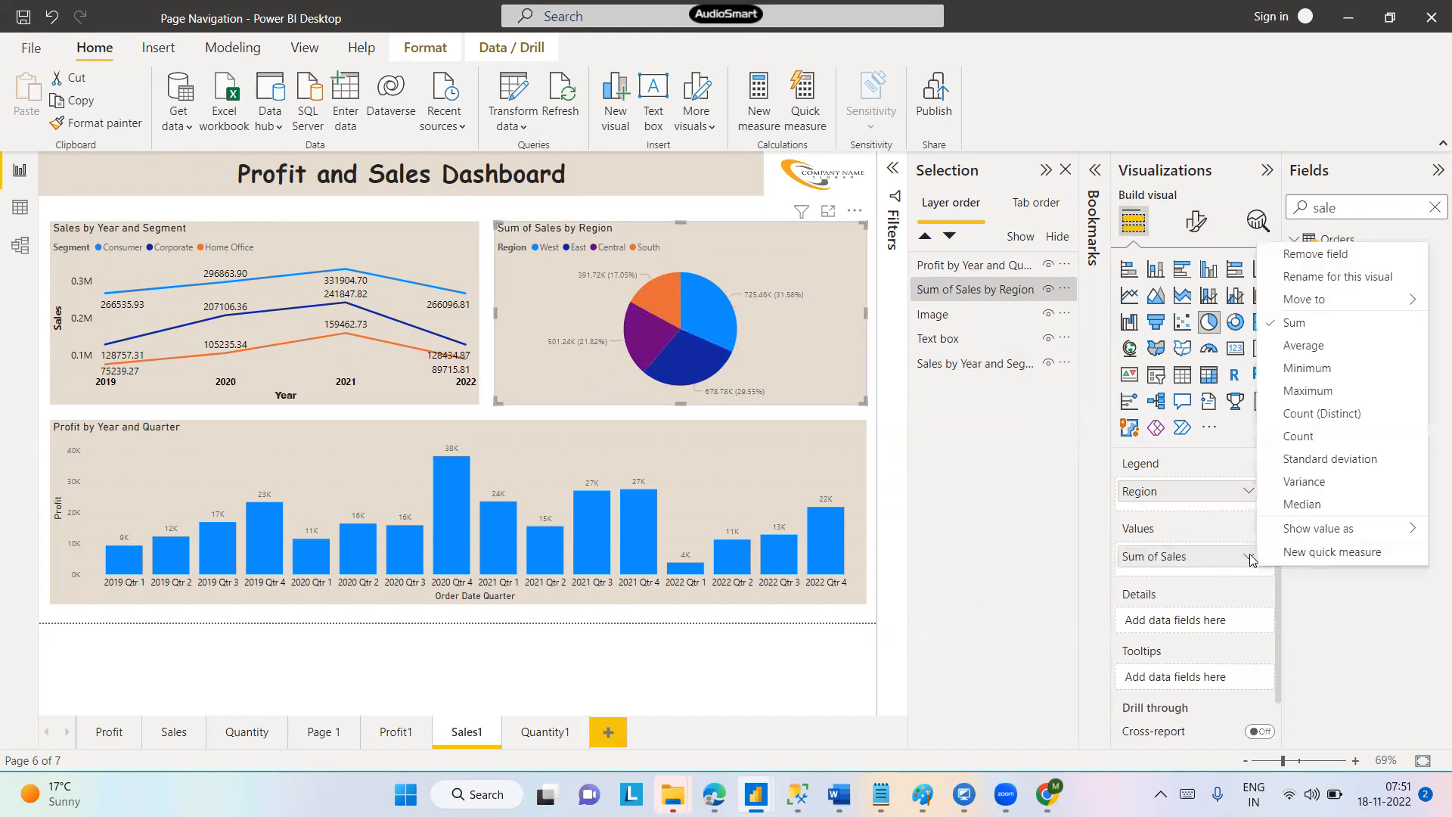
left_click(1308, 277)
left_click(1168, 556)
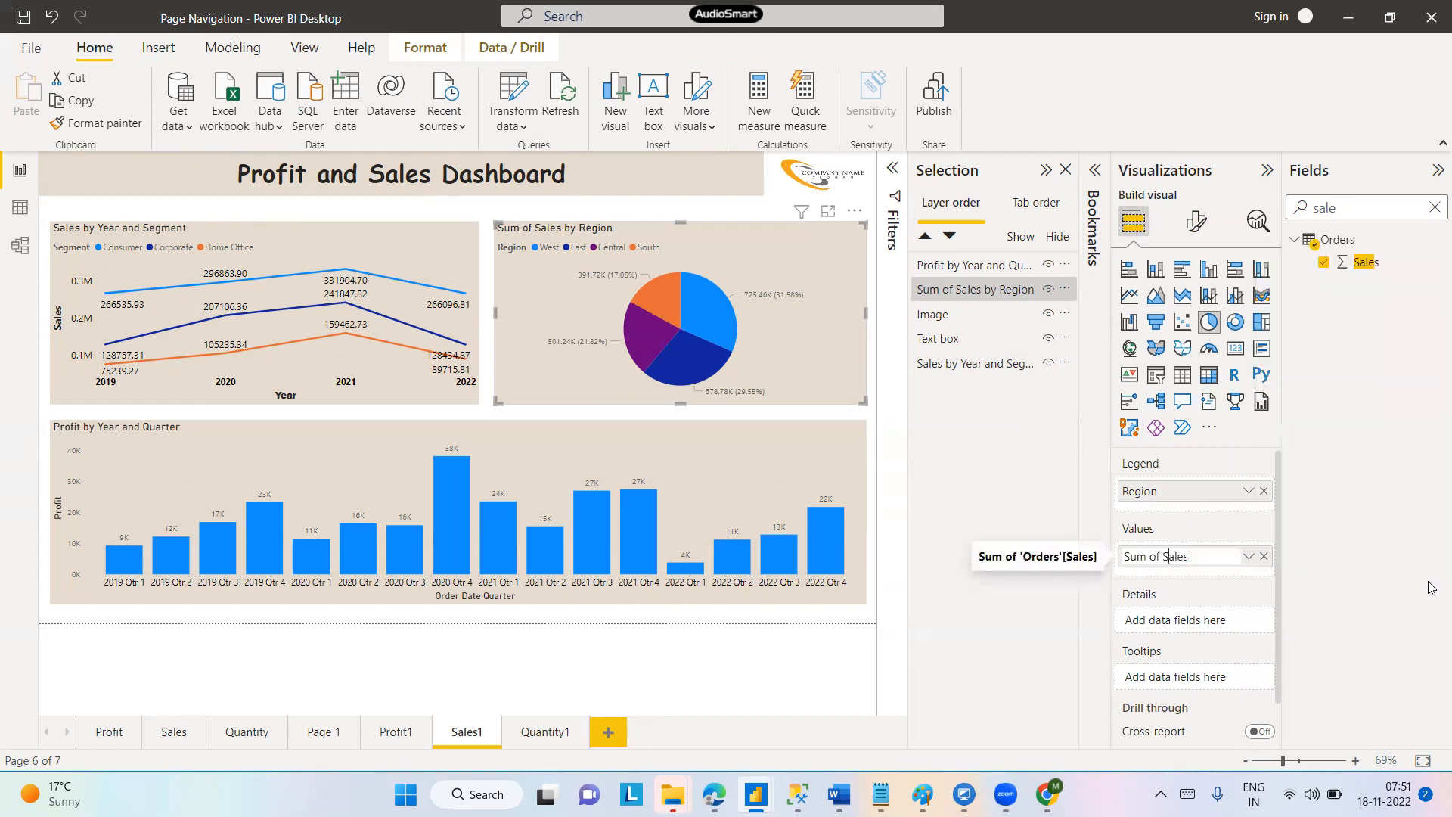
key("Left")
key("BackSpace")
key("BackSpace")
key("BackSpace")
key("BackSpace")
key("BackSpace")
key("BackSpace")
key("BackSpace")
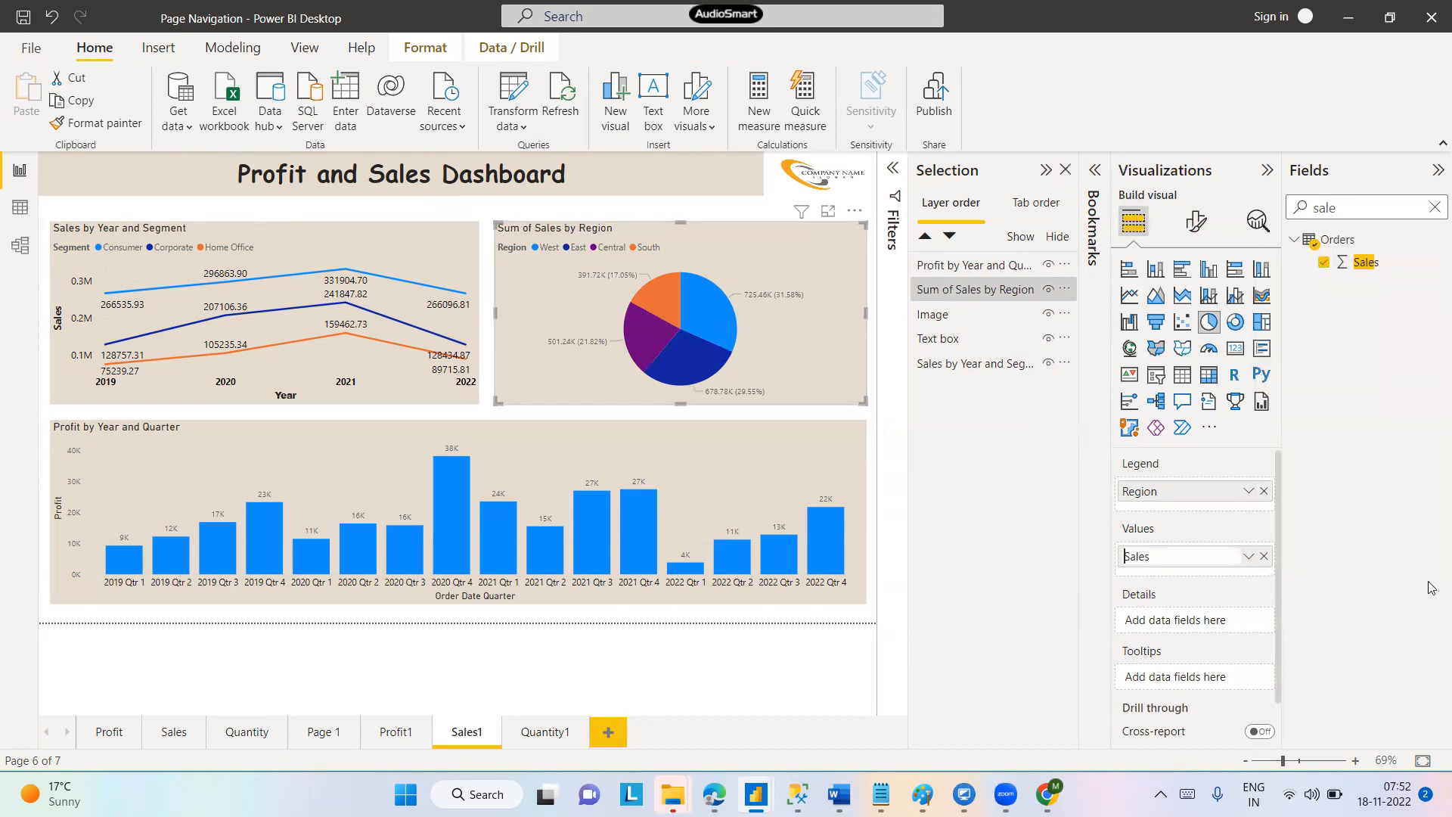
key("Return")
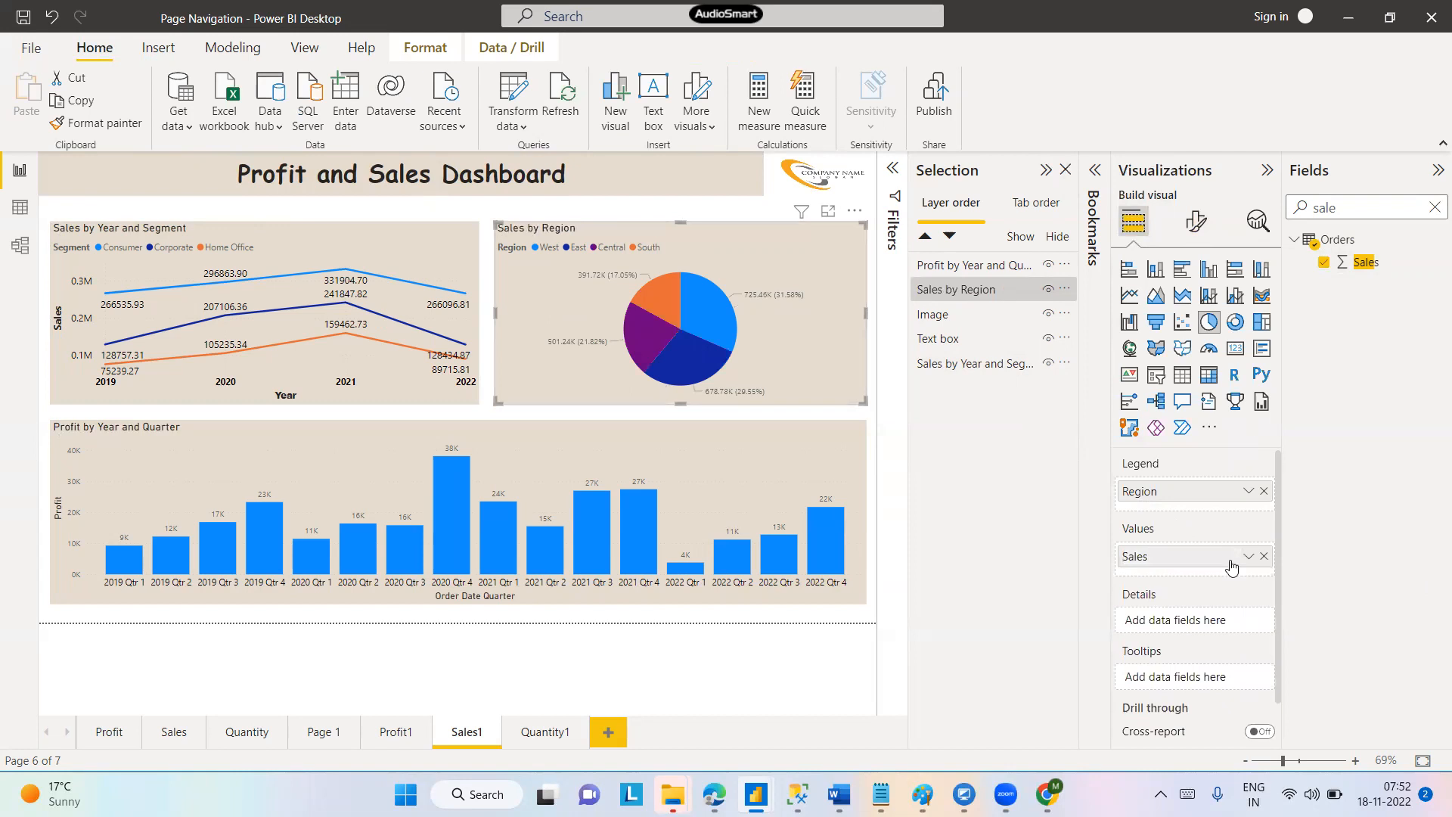
Replace Profit with the Sales field on the Y-axis of the Profit by Year and Quarter column chart
left_click(803, 431)
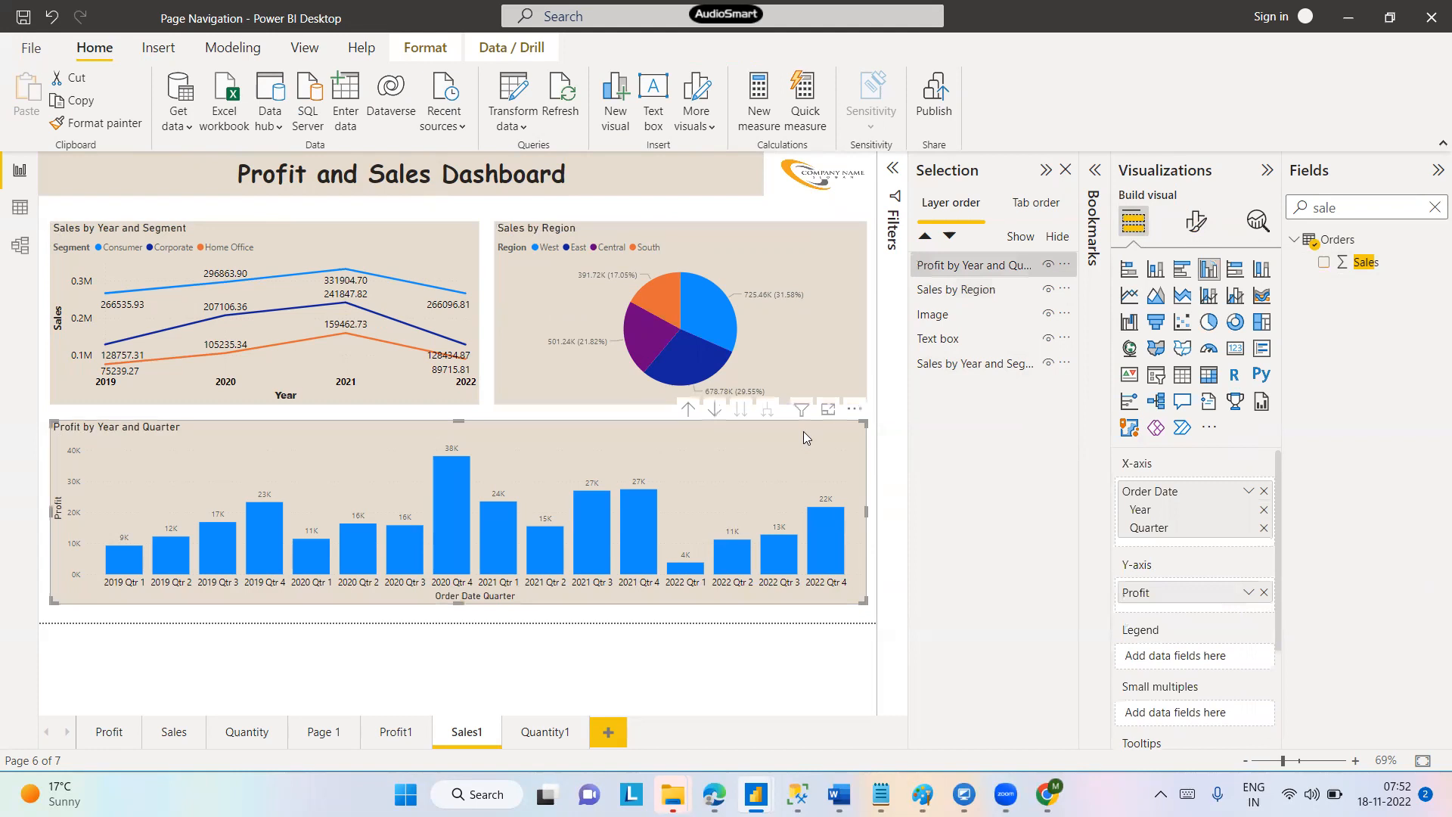
left_click_drag(1366, 263, 1186, 593)
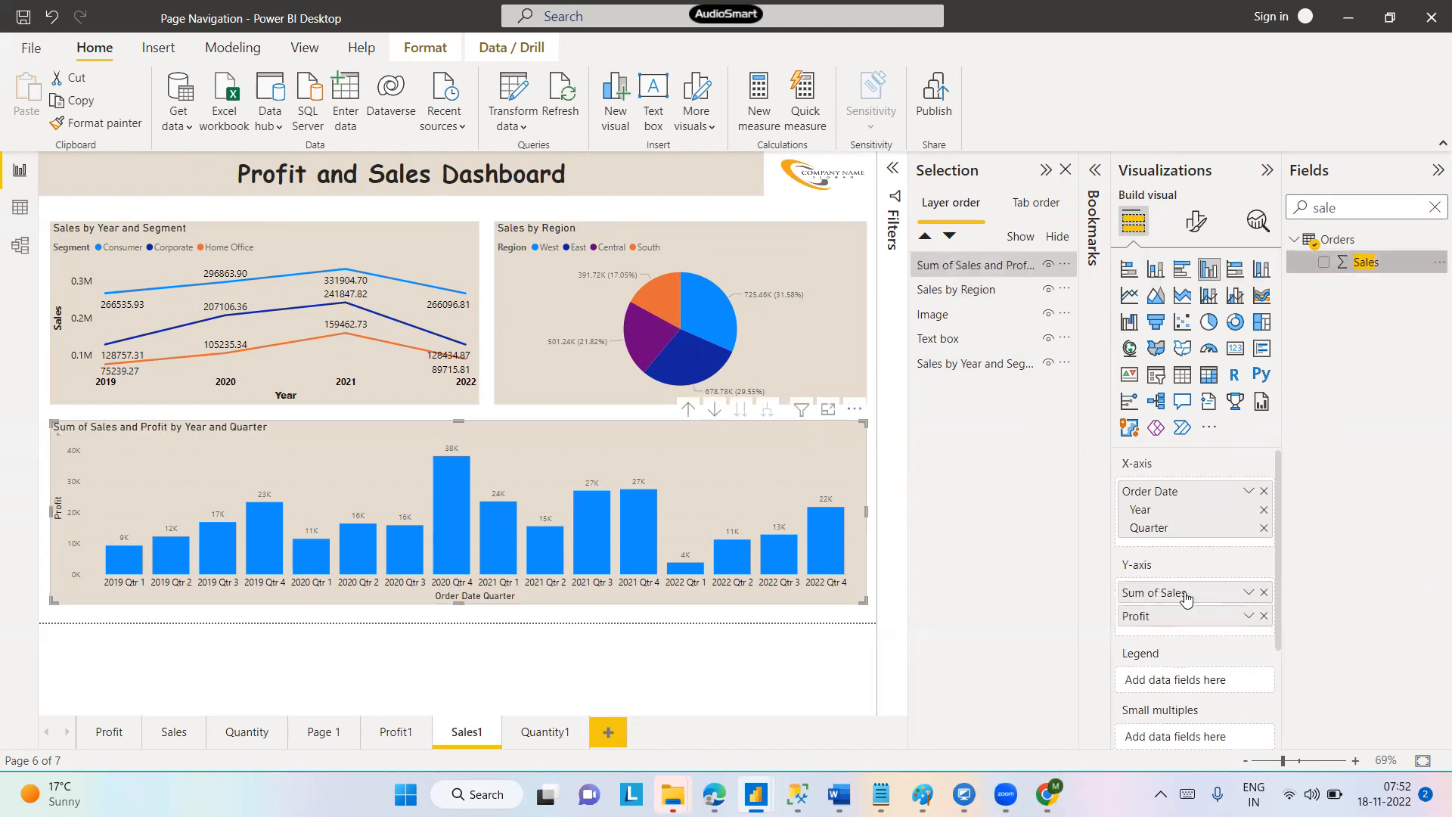
left_click(1265, 616)
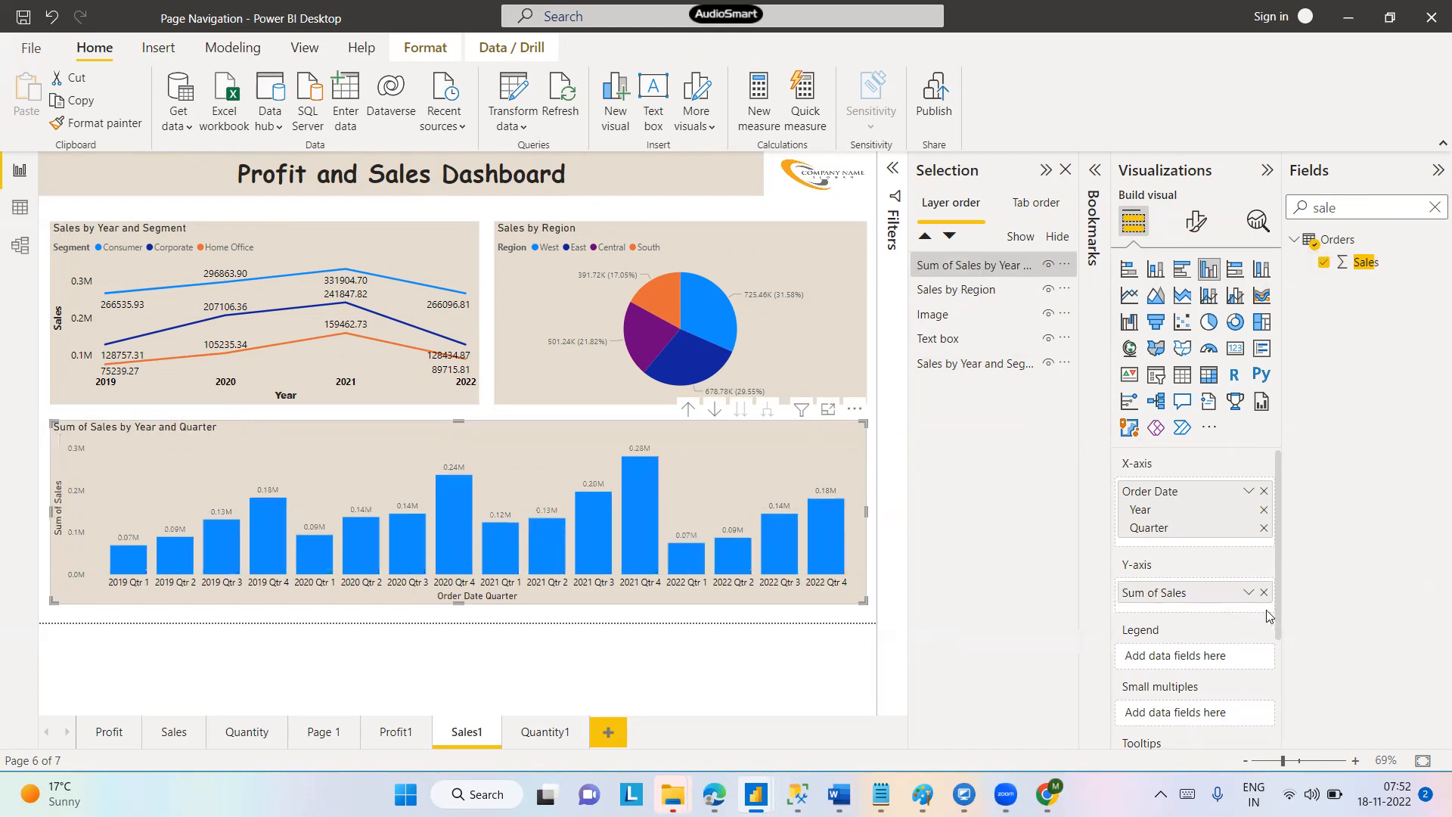
Rename the column chart's Sum of Sales value as Sales for this visual
left_click(1248, 592)
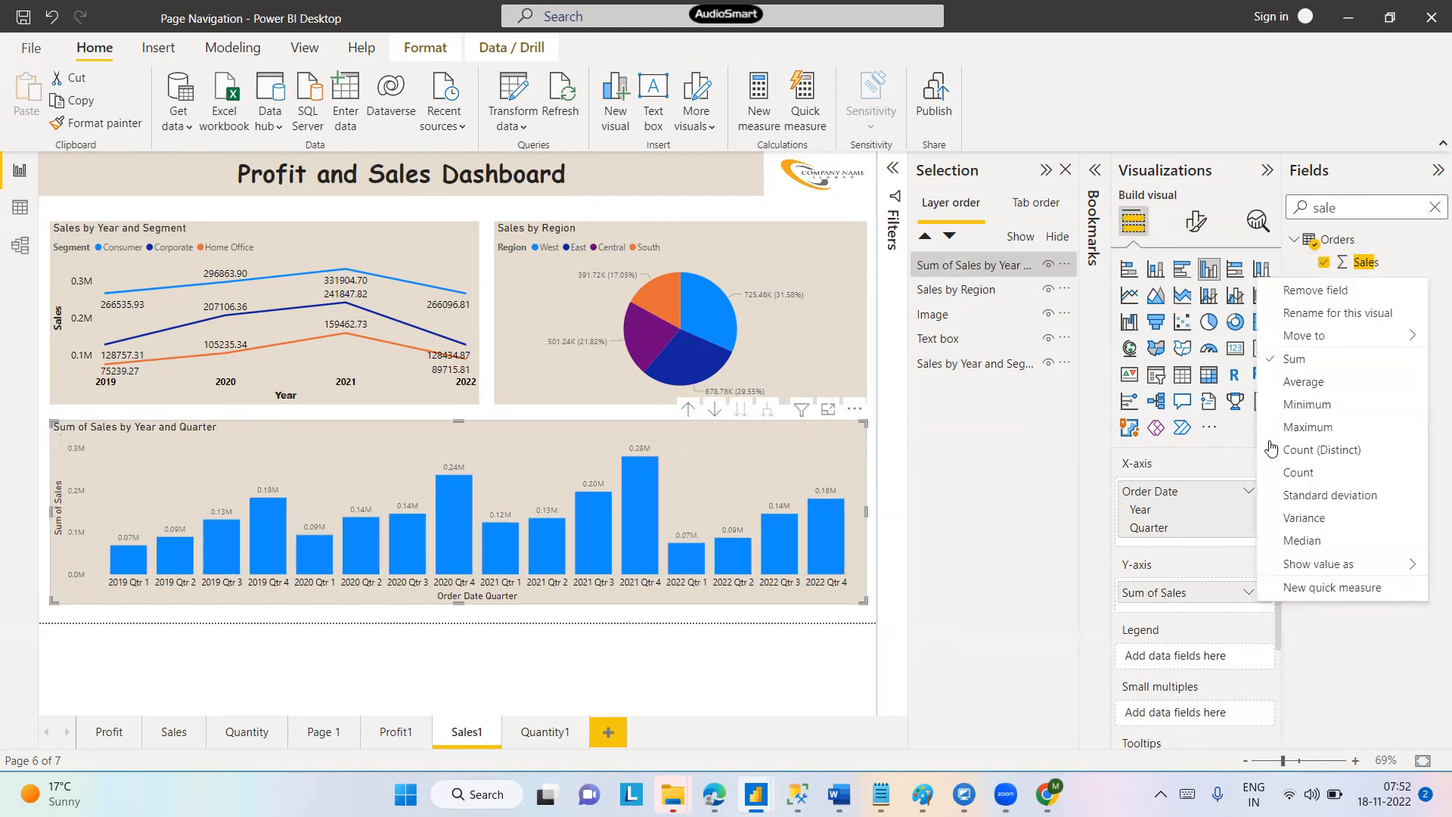
left_click(1320, 313)
key("Right")
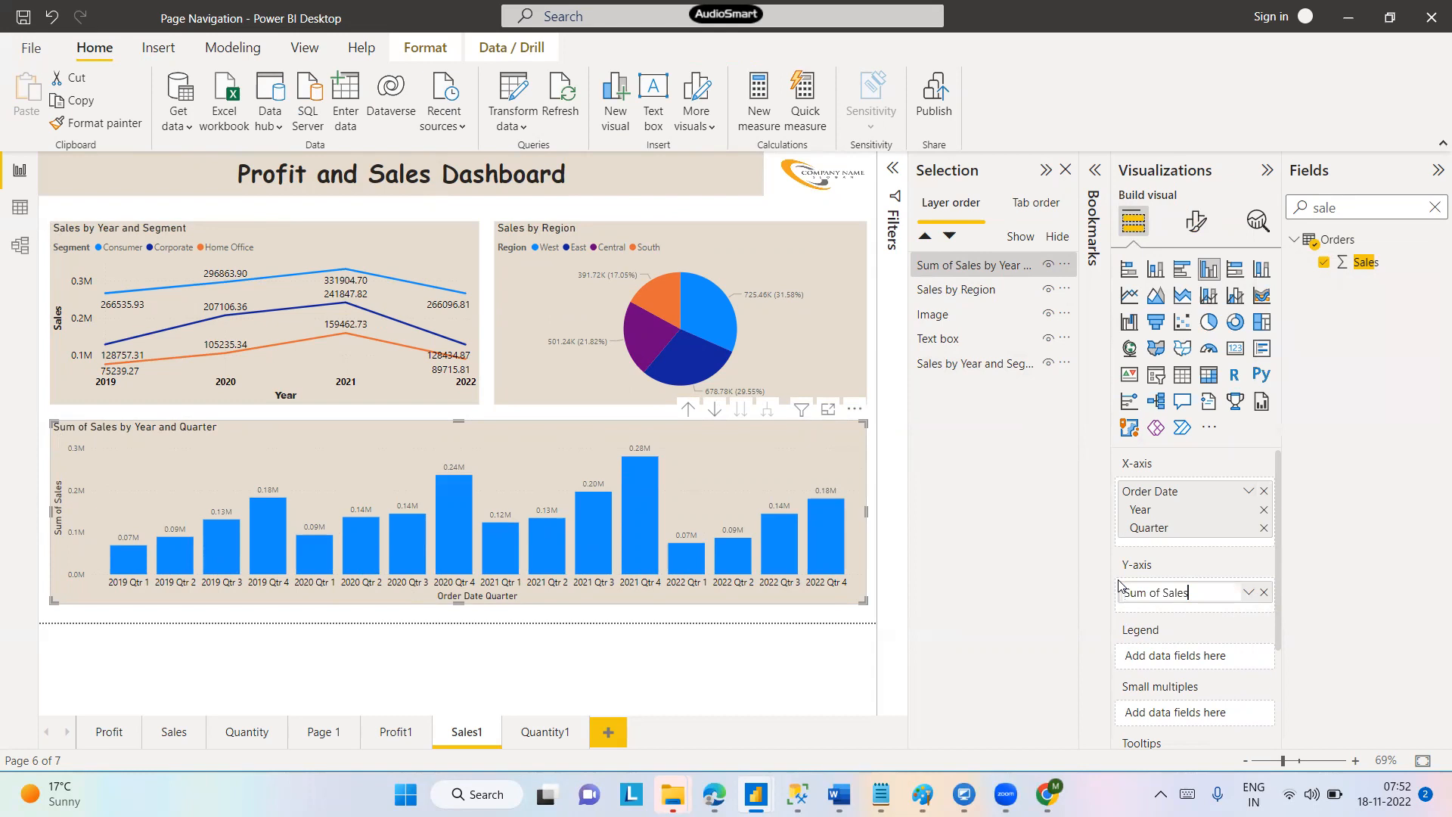
key("BackSpace")
key("BackSpace")
key("BackSpace")
key("BackSpace")
key("BackSpace")
key("BackSpace")
key("BackSpace")
key("Return")
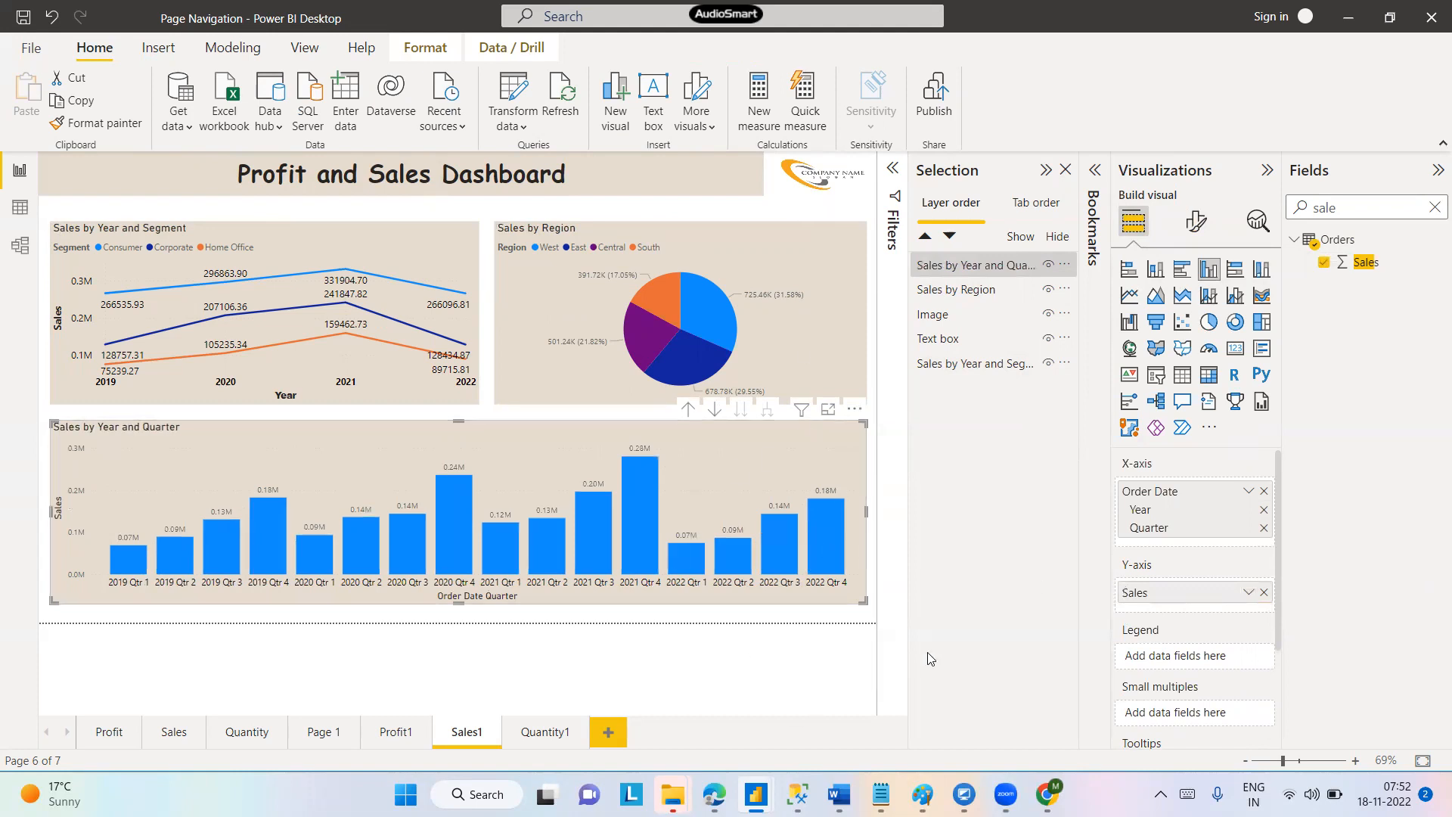
On the Quantity1 page, select the Profit by Year and Segment line chart and search the fields for "qu"
left_click(517, 741)
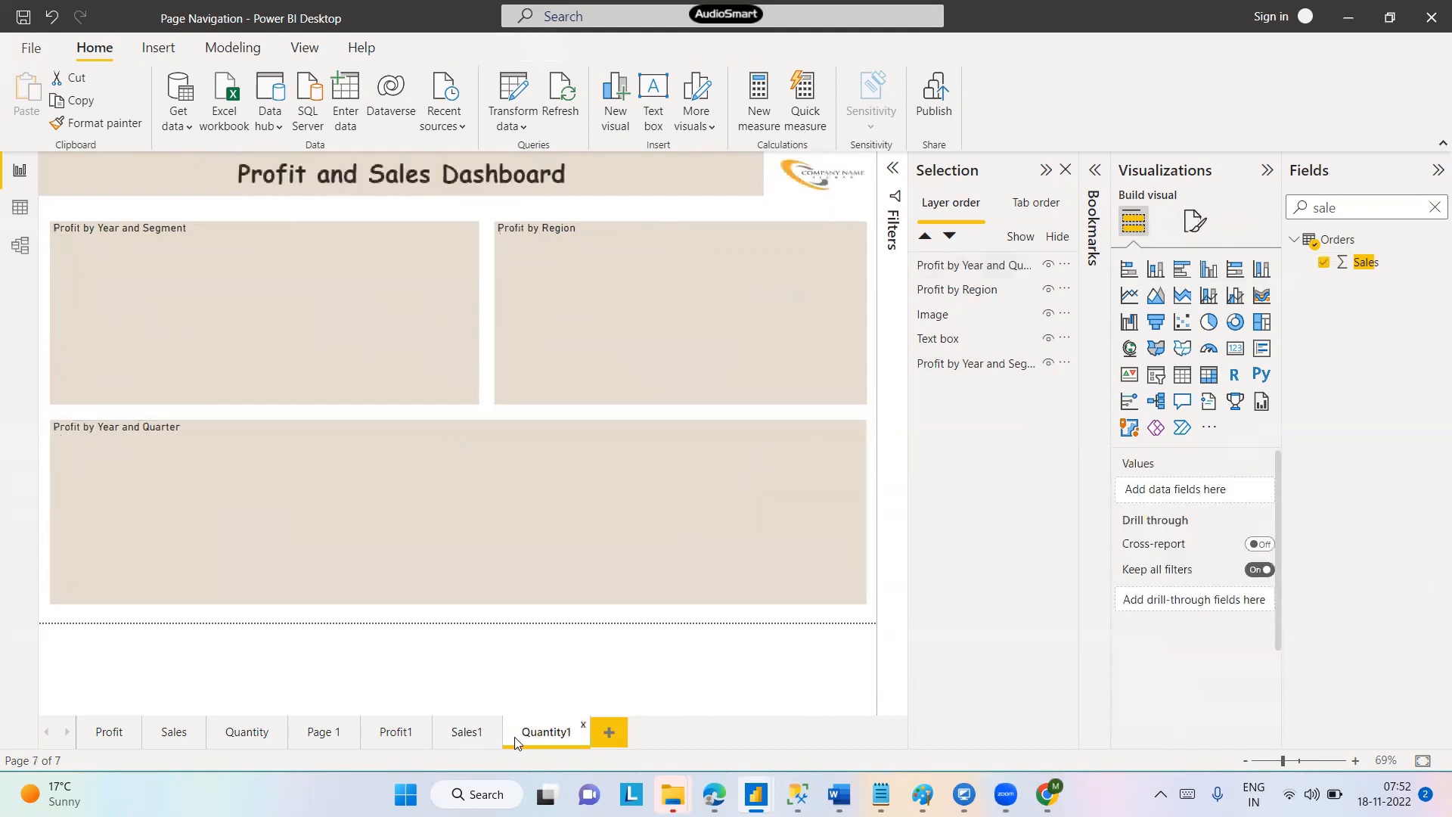
left_click(392, 228)
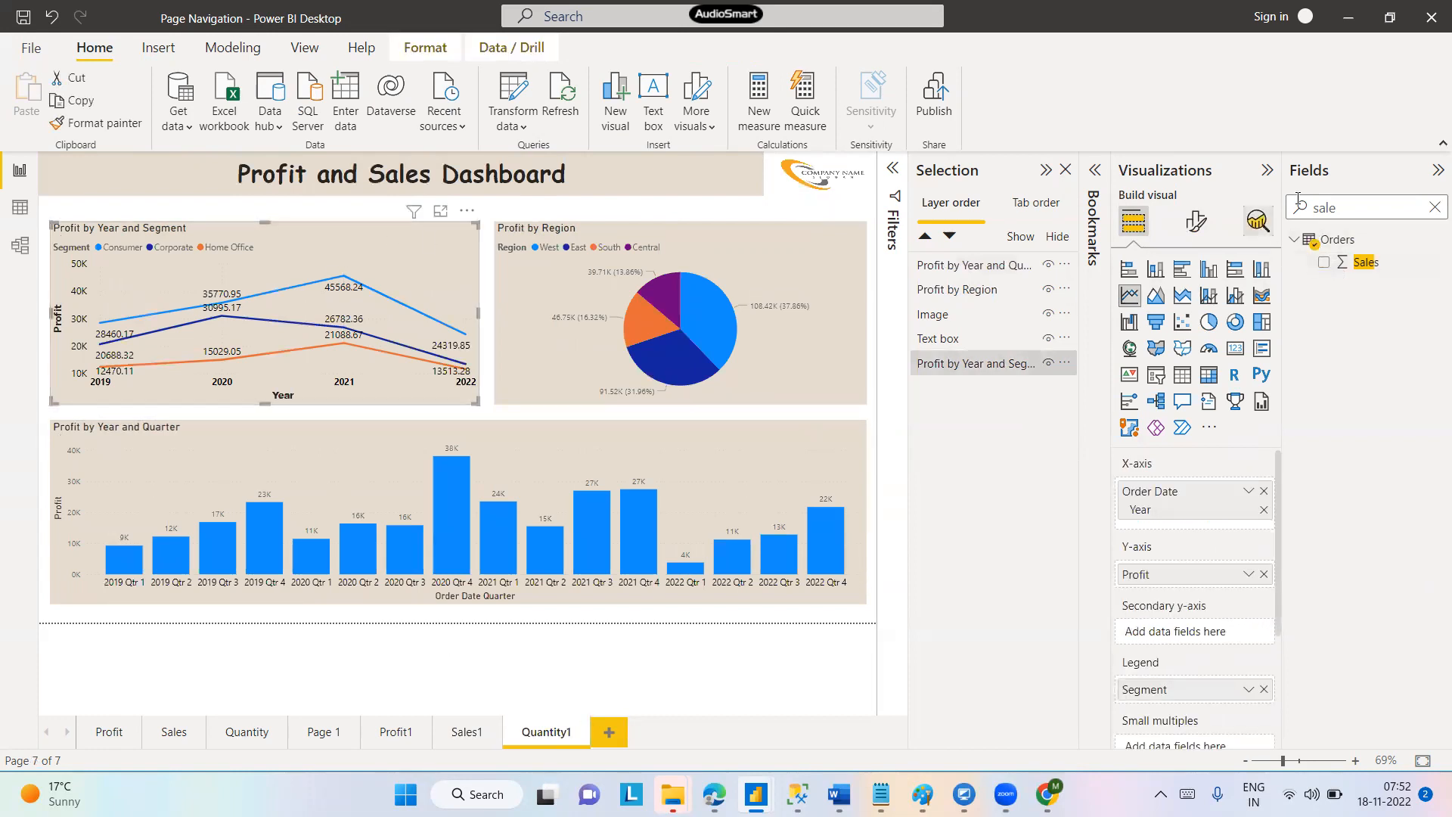
left_click(1434, 204)
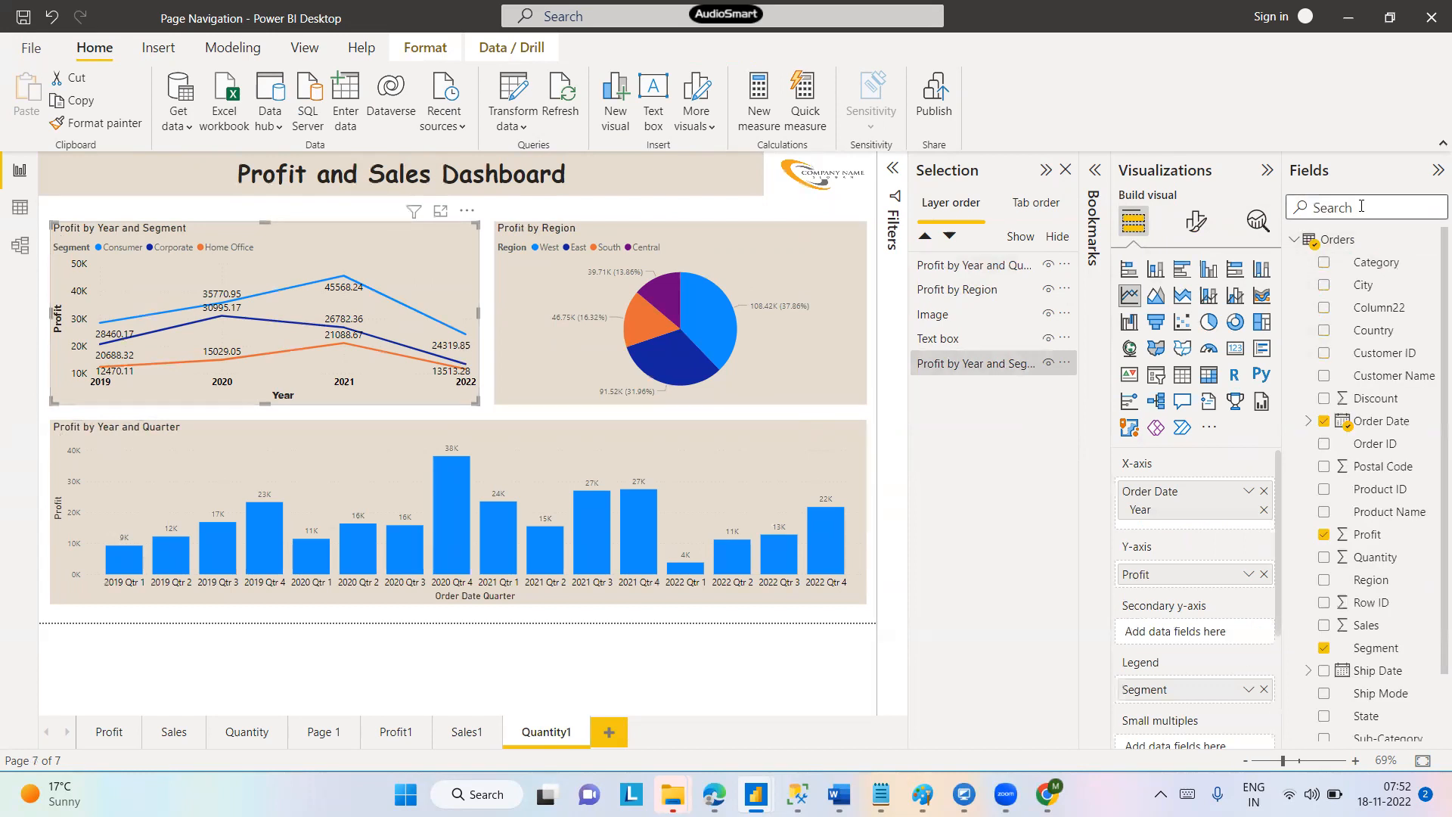
type("qu")
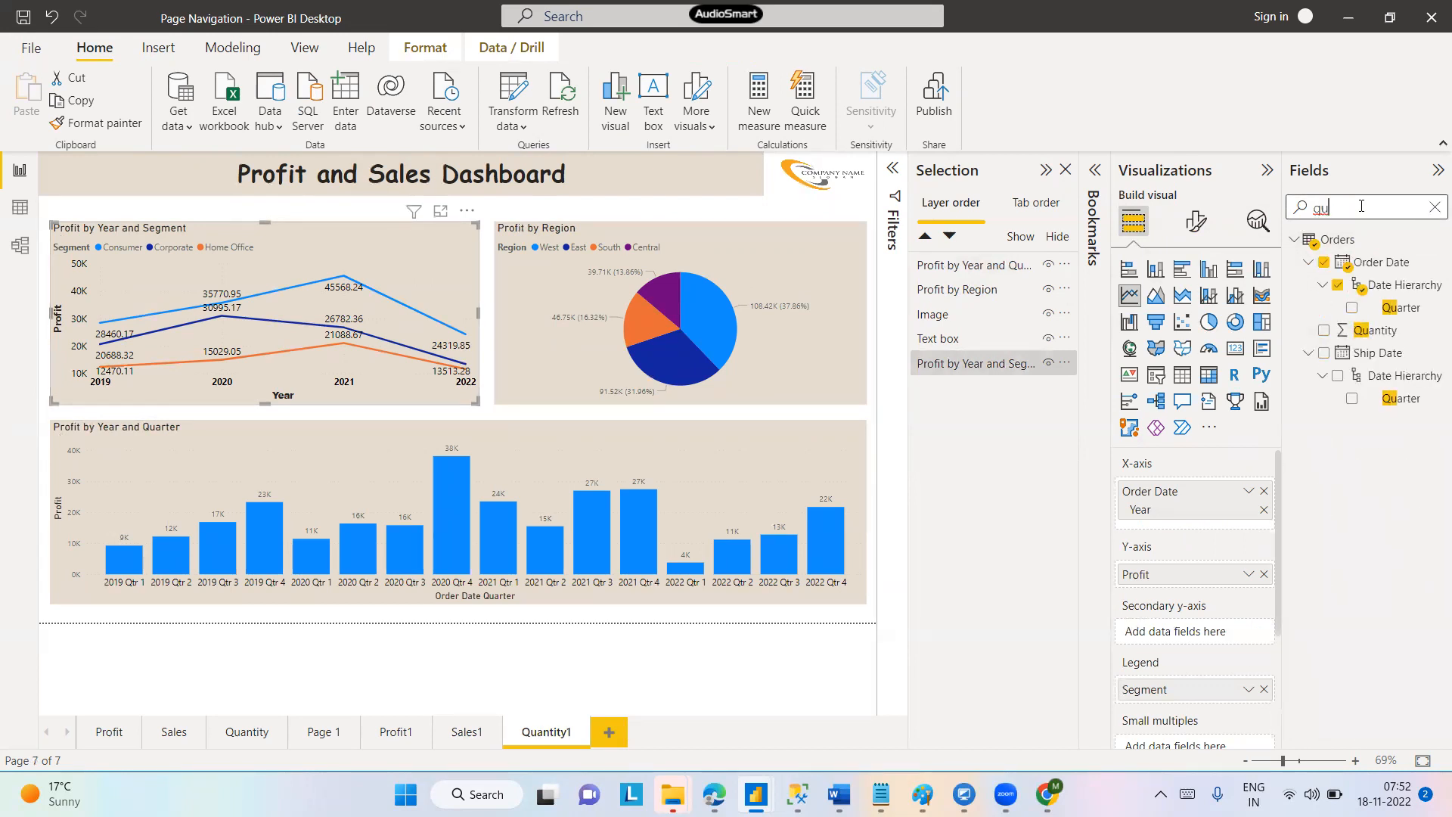
Set the Quantity column's number format to 2 decimal places
left_click(1376, 333)
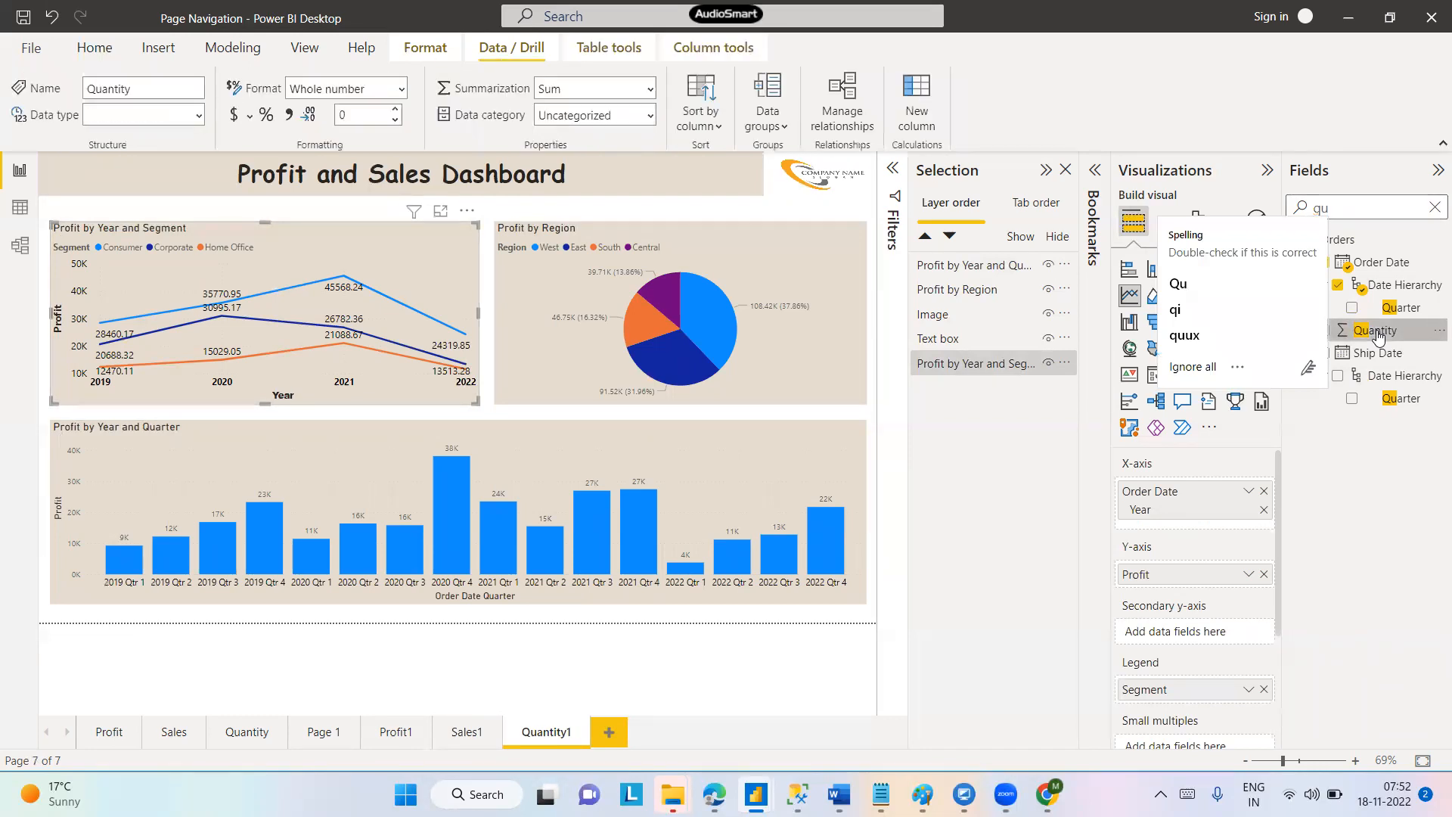
left_click(355, 117)
type("0")
key("Return")
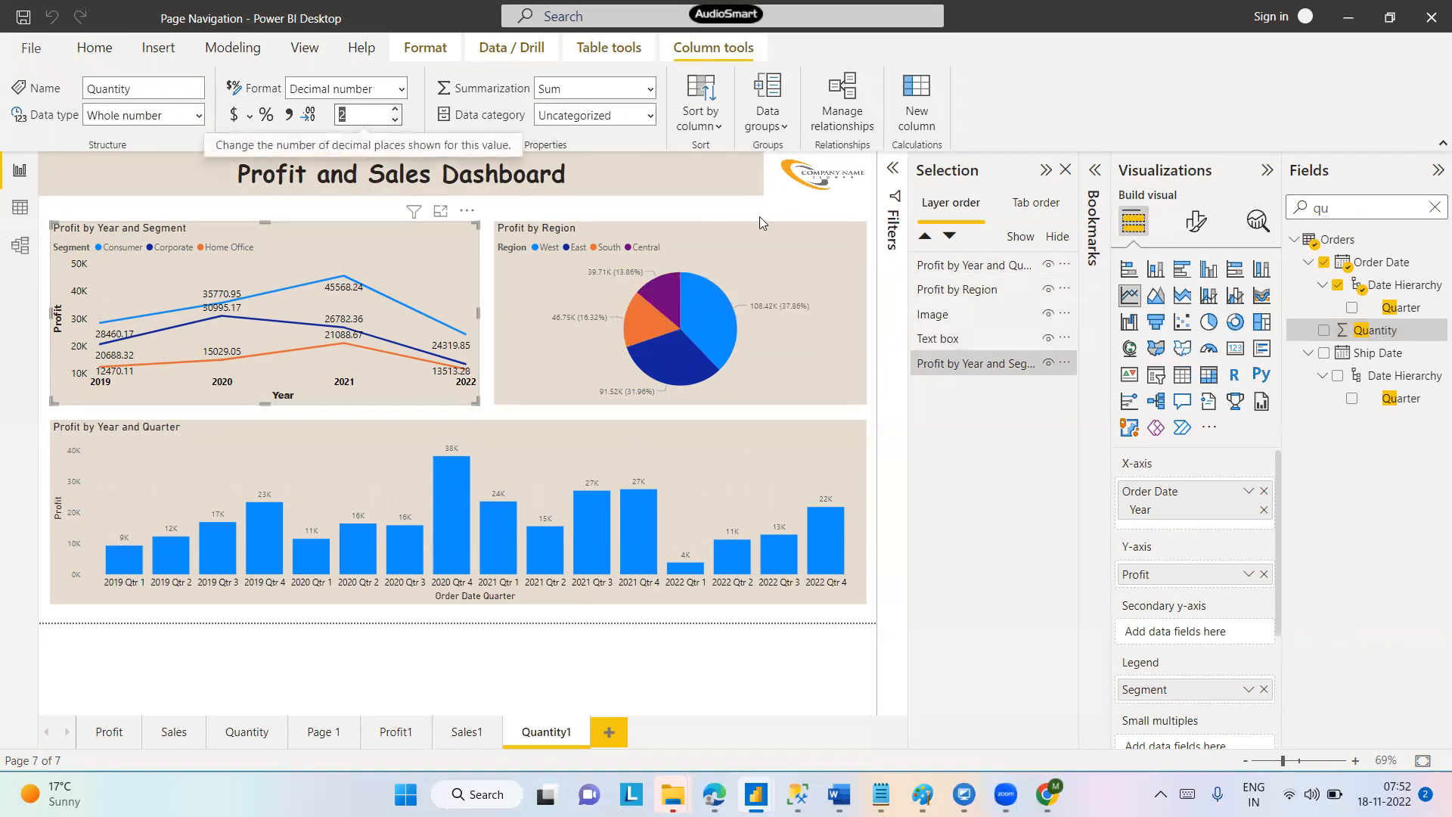
Replace Profit with the Quantity field on the line chart's Y-axis and rename its value as Quantity for this visual
left_click_drag(1372, 330, 1199, 575)
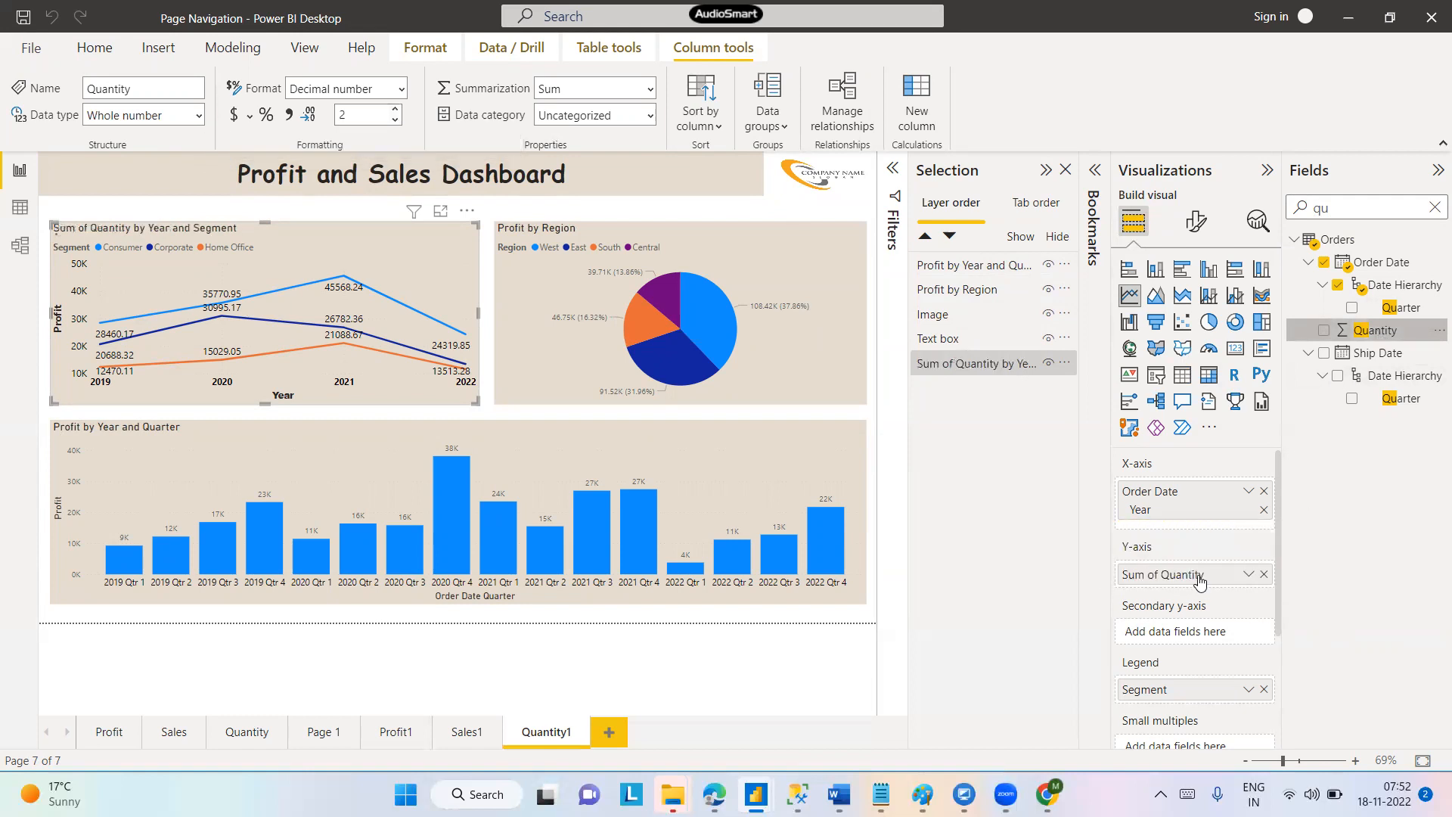
left_click(1248, 576)
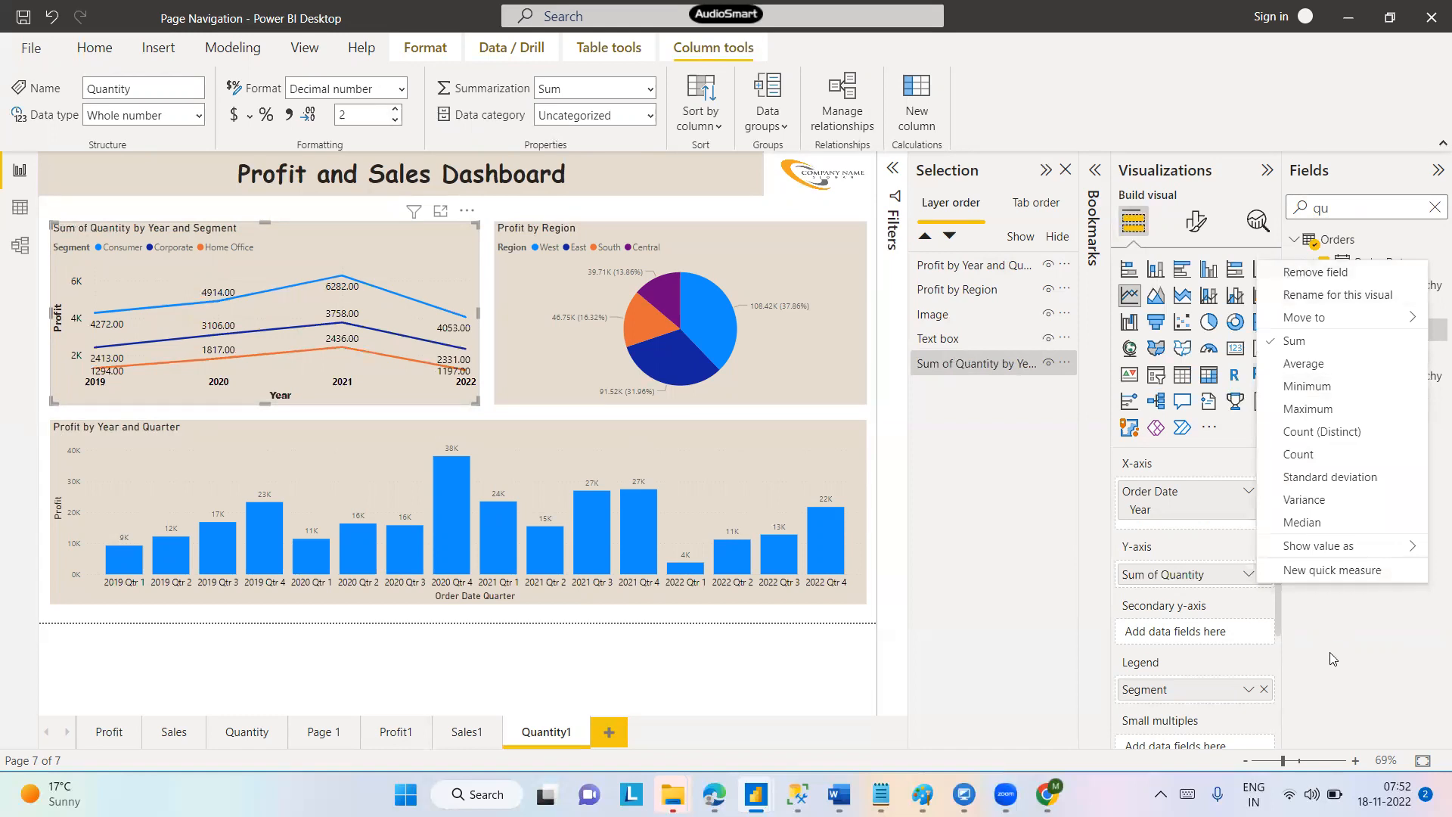
left_click(1315, 295)
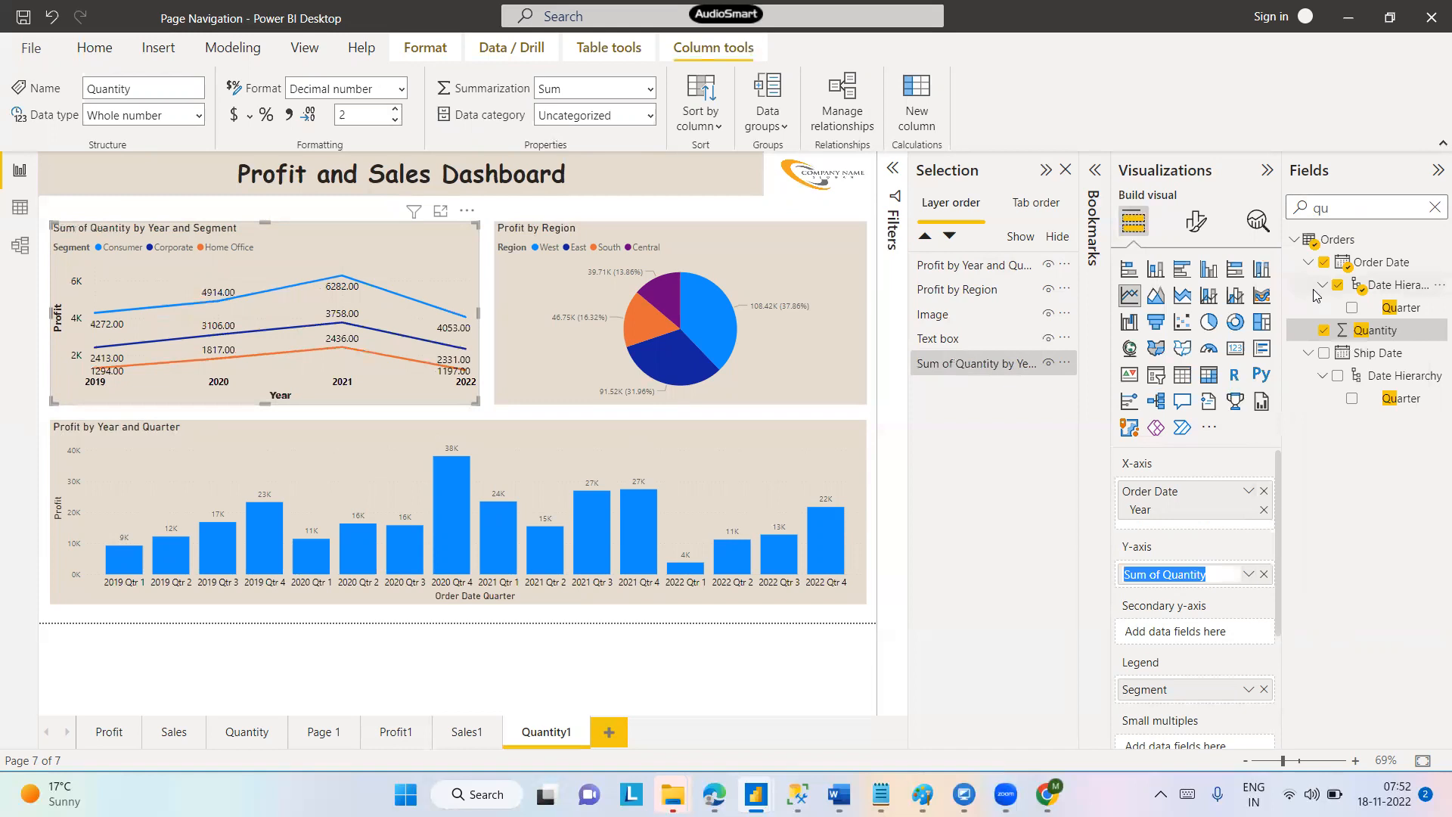
left_click(1163, 574)
key("BackSpace")
key("BackSpace")
key("BackSpace")
key("BackSpace")
key("BackSpace")
key("BackSpace")
key("BackSpace")
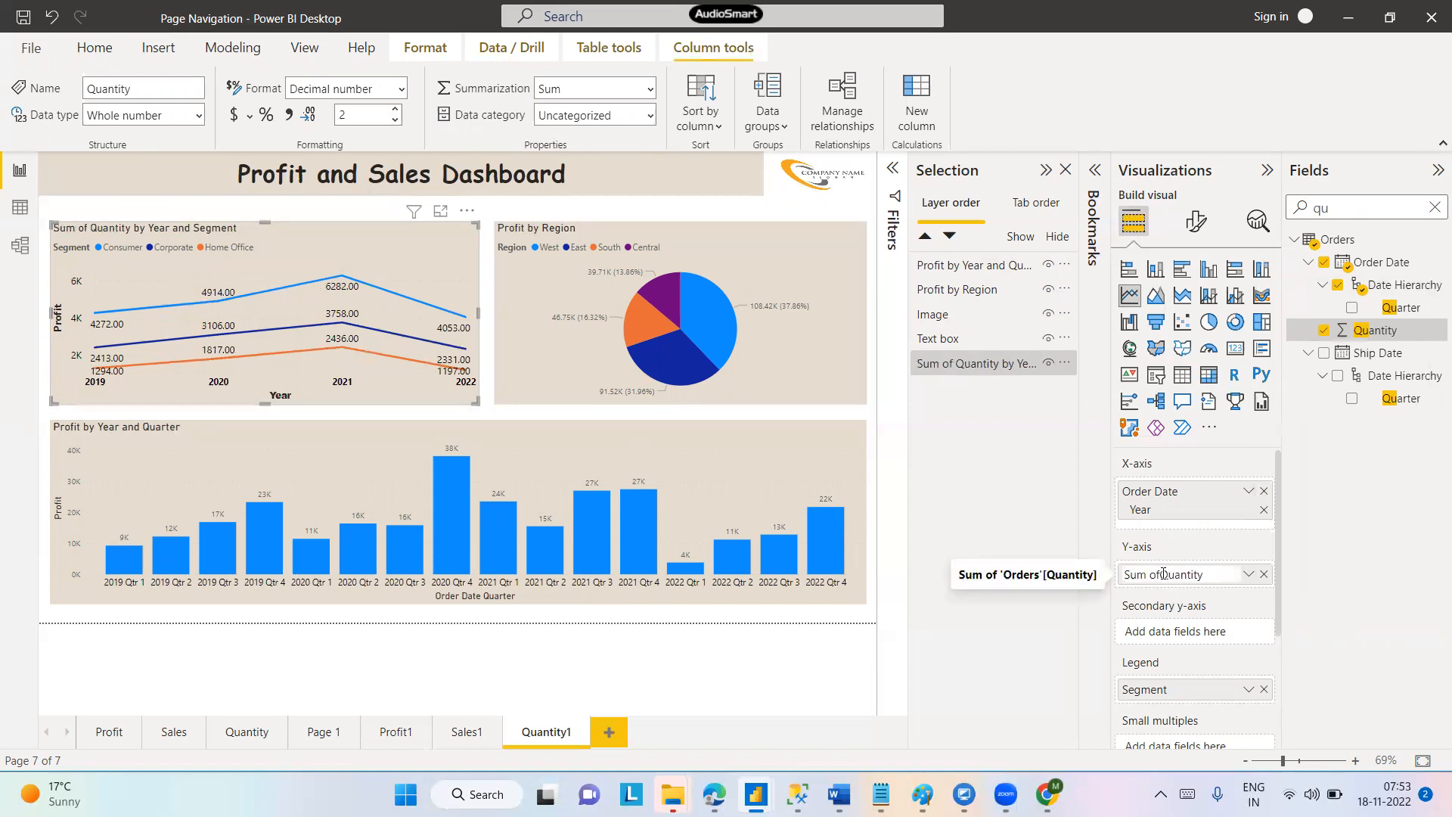
key("Return")
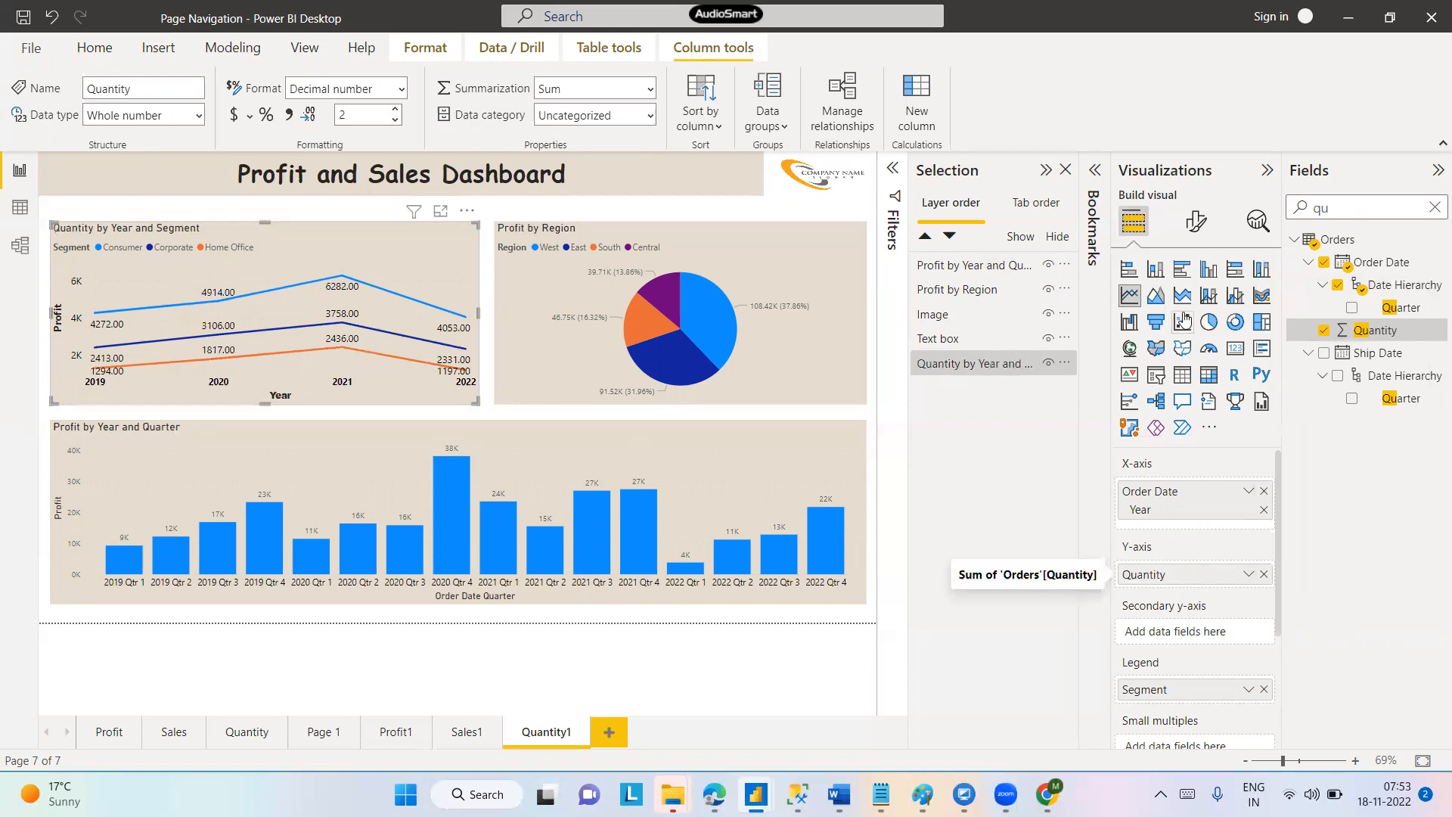
Set the Y-axis title text of the Quantity by Year and Segment line chart to Quantity
left_click(1192, 221)
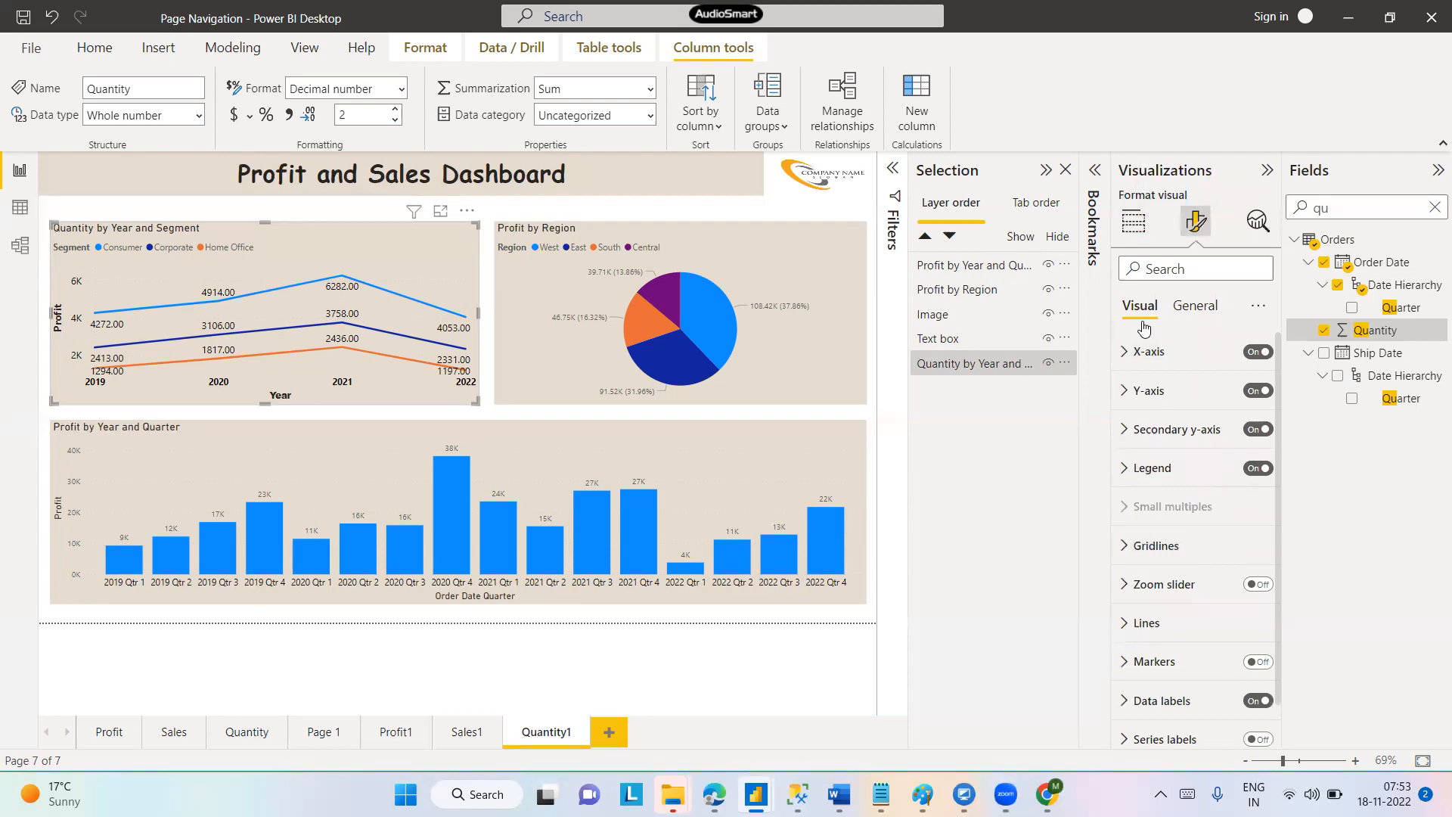
scroll(1278, 462, "down", 1)
scroll(1286, 632, "up", 1)
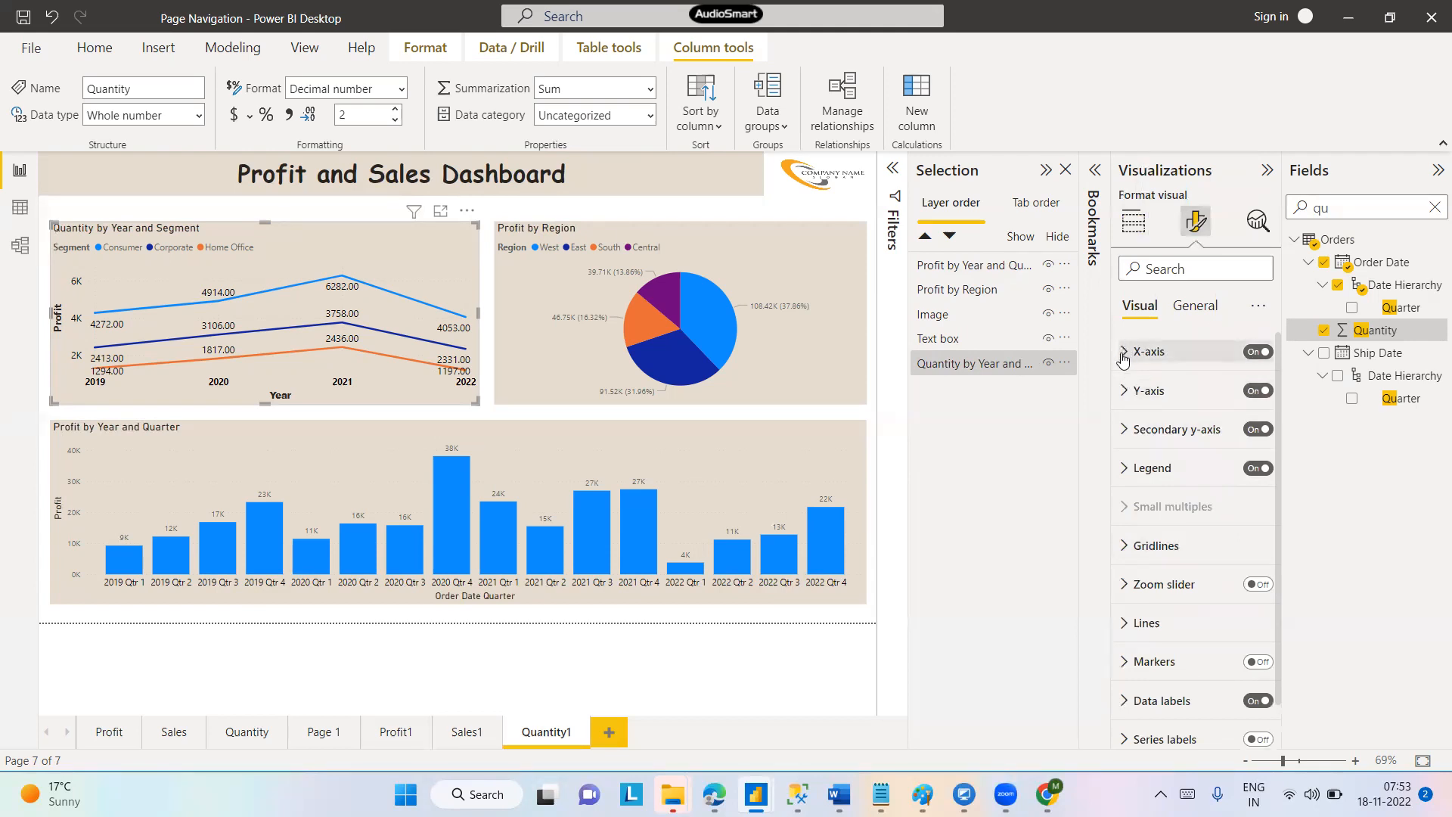
left_click(1146, 390)
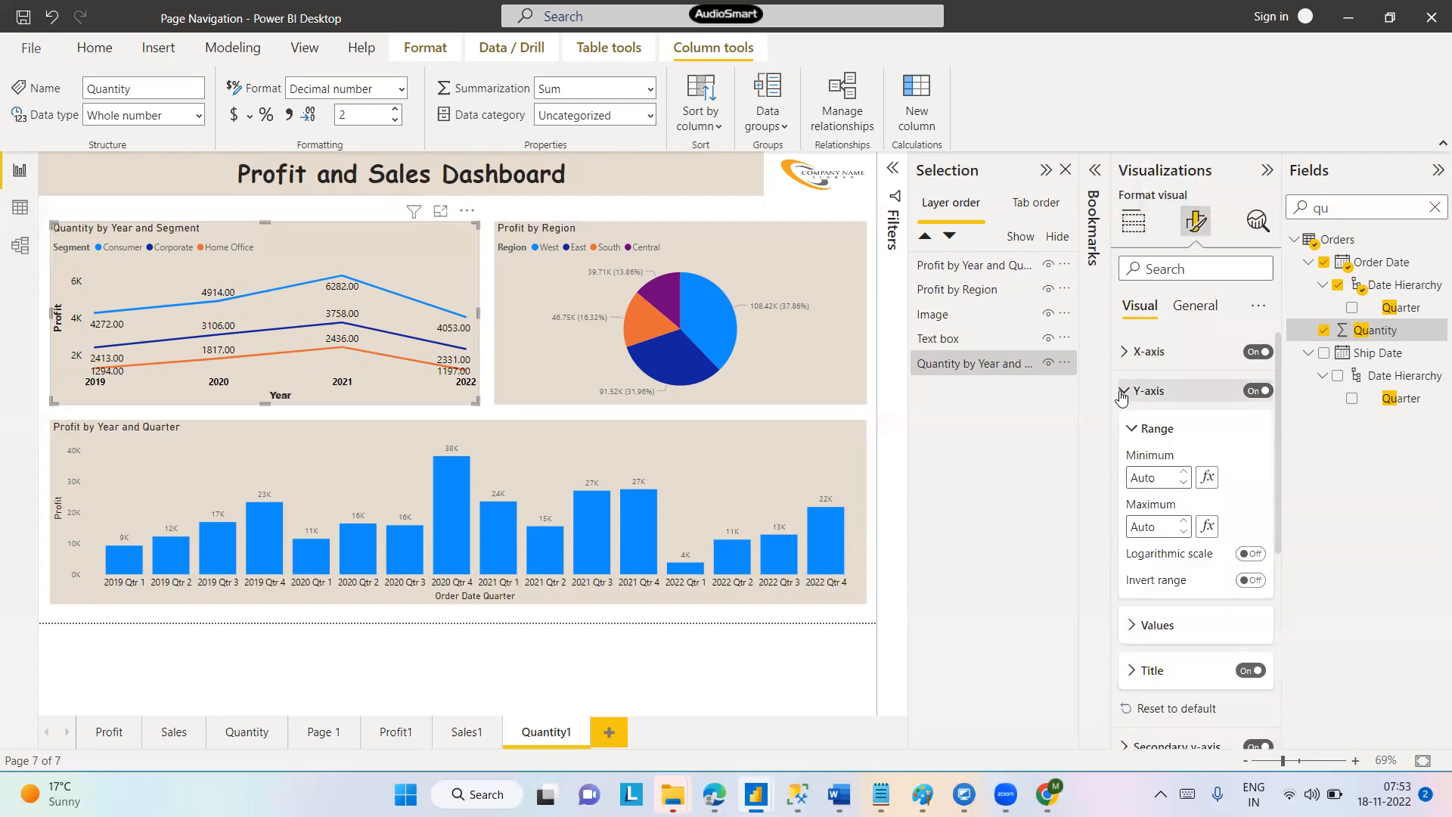
left_click(1134, 671)
scroll(1280, 485, "down", 3)
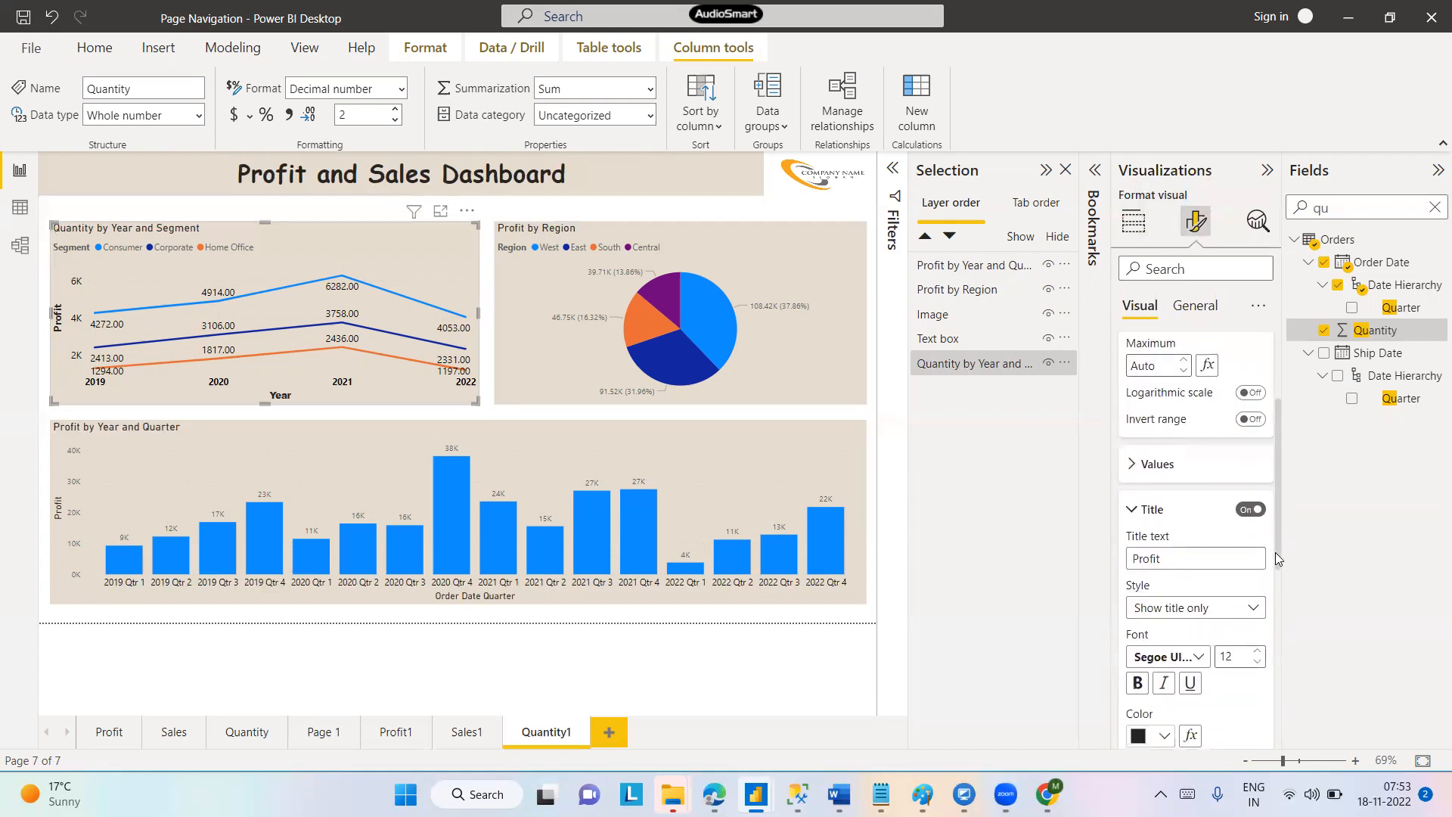
double_click(1147, 558)
type("Quantity")
left_click(1137, 514)
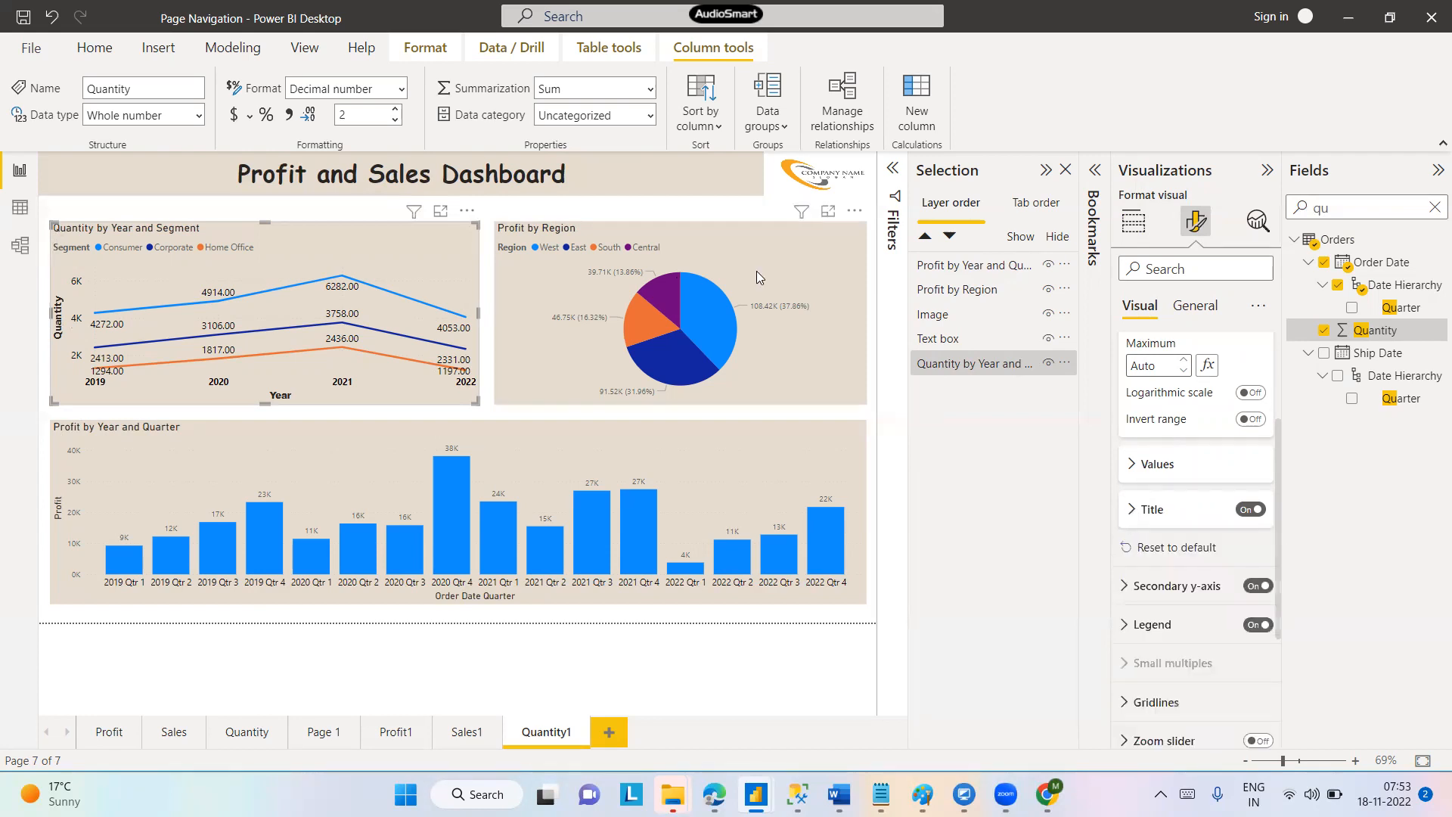
Replace Profit with the Quantity field as the value of the Profit by Region pie chart on the Quantity1 page
left_click(810, 252)
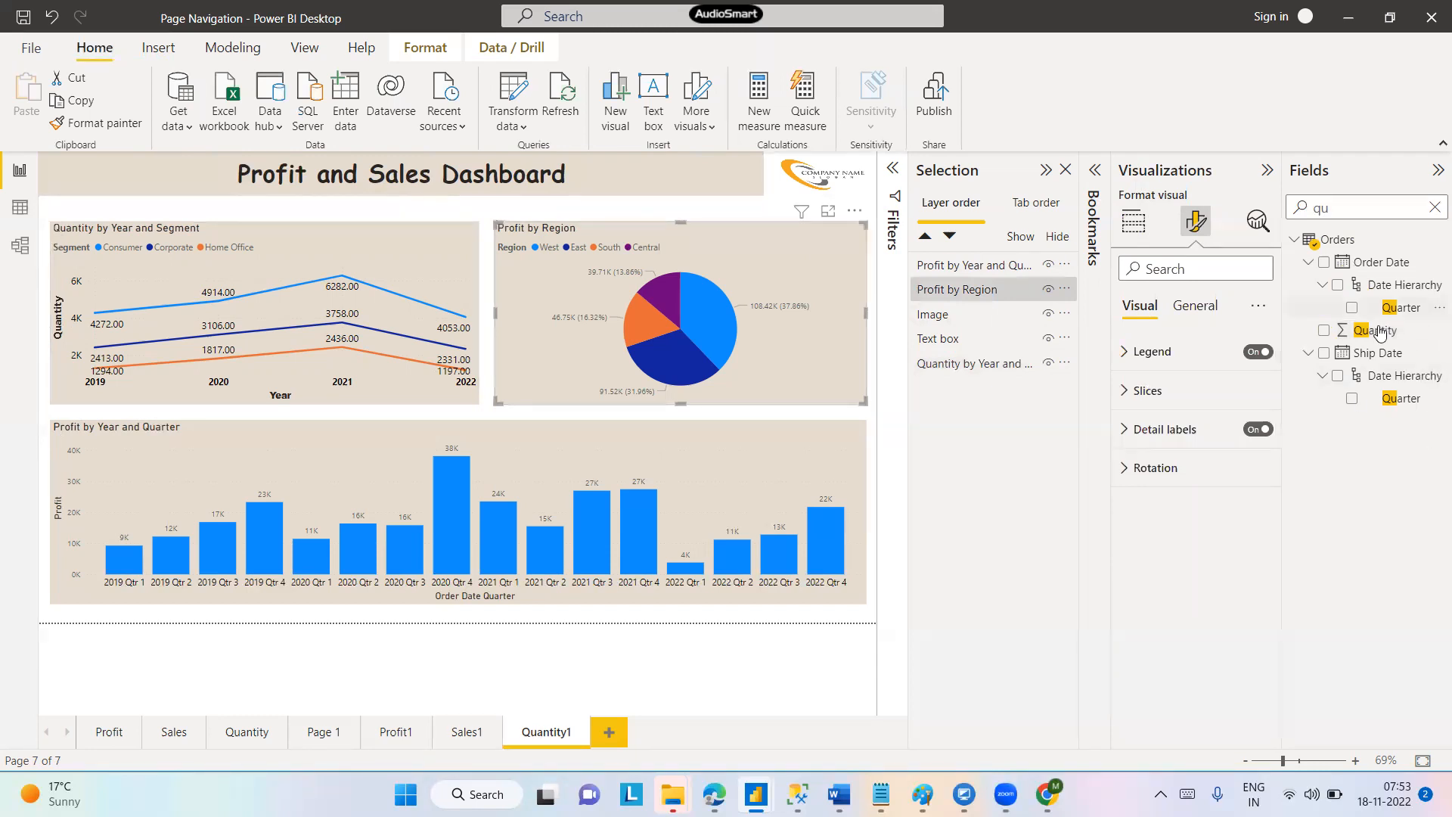
left_click(1132, 221)
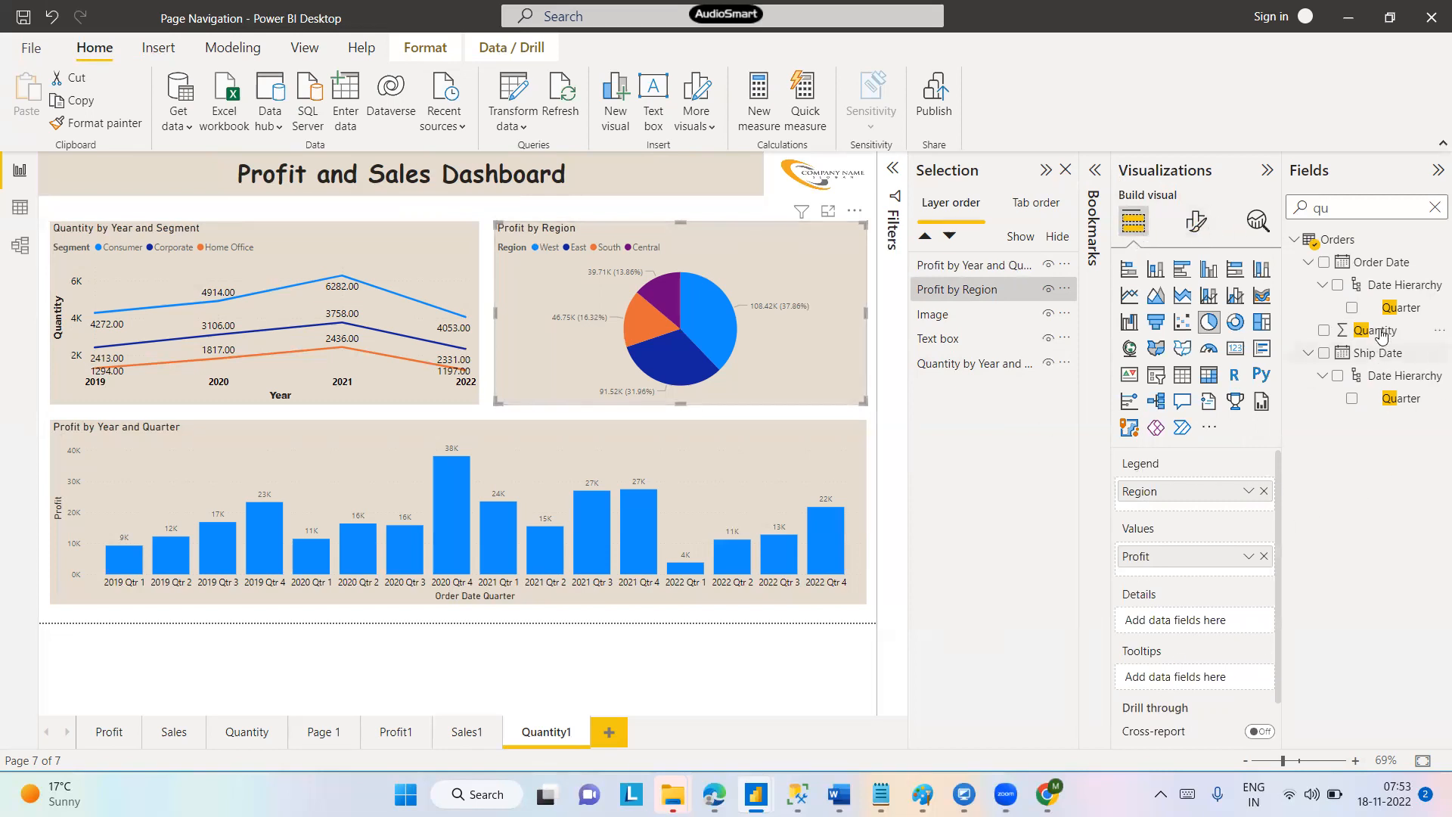
left_click_drag(1377, 333, 1214, 558)
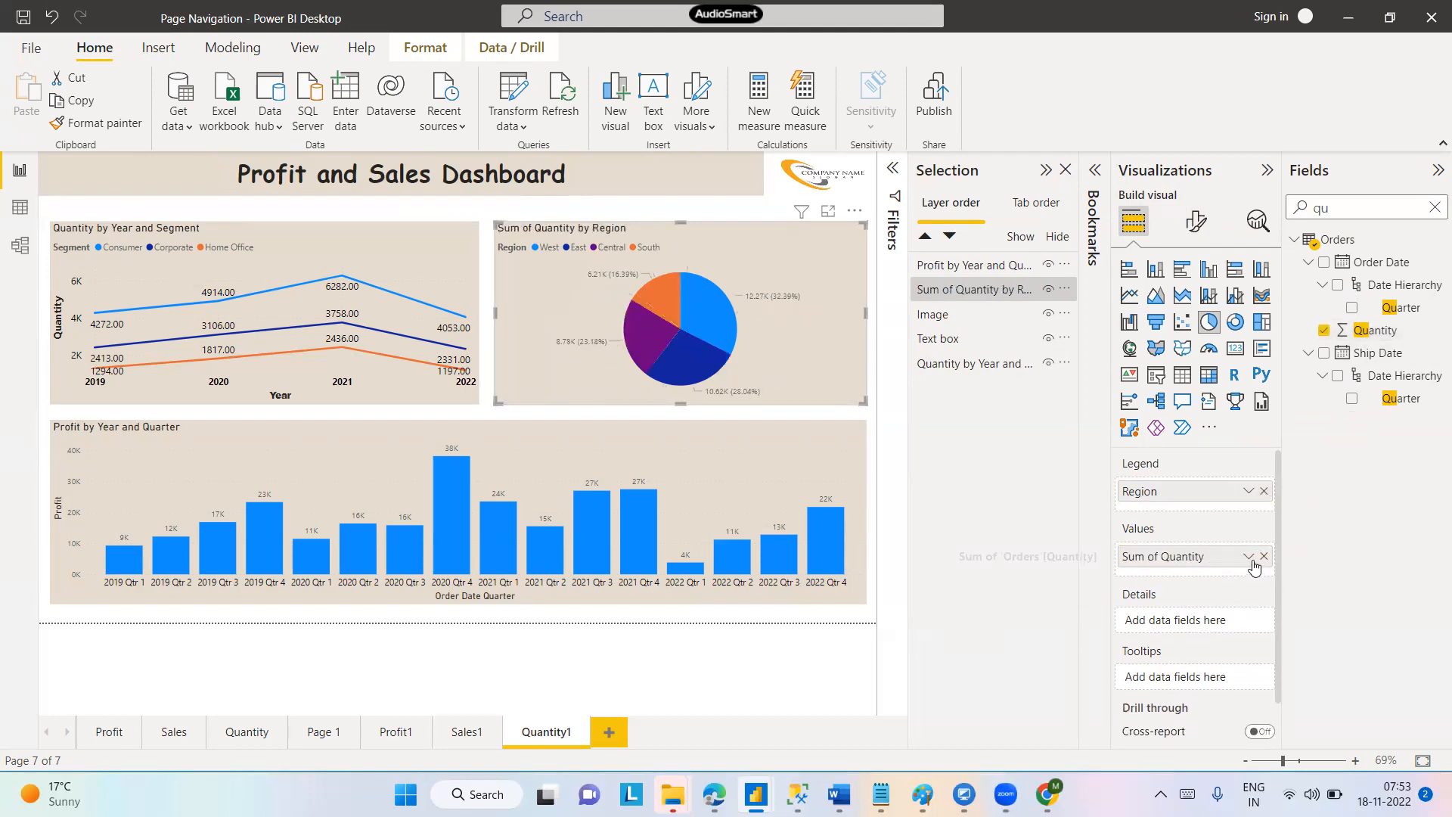
Rename the pie chart's Sum of Quantity value as Quantity for this visual
left_click(1248, 556)
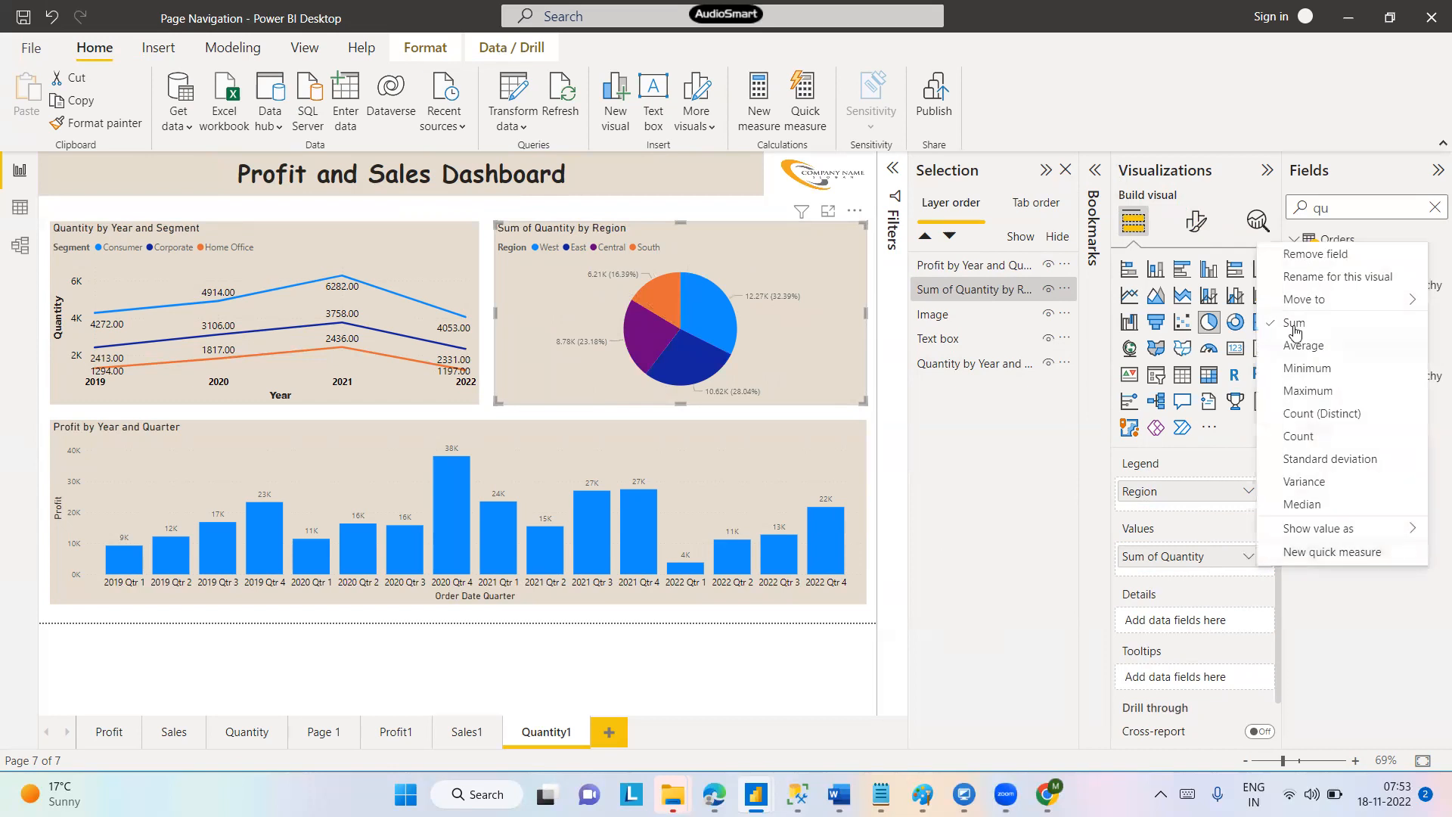
left_click(1285, 277)
left_click(1163, 557)
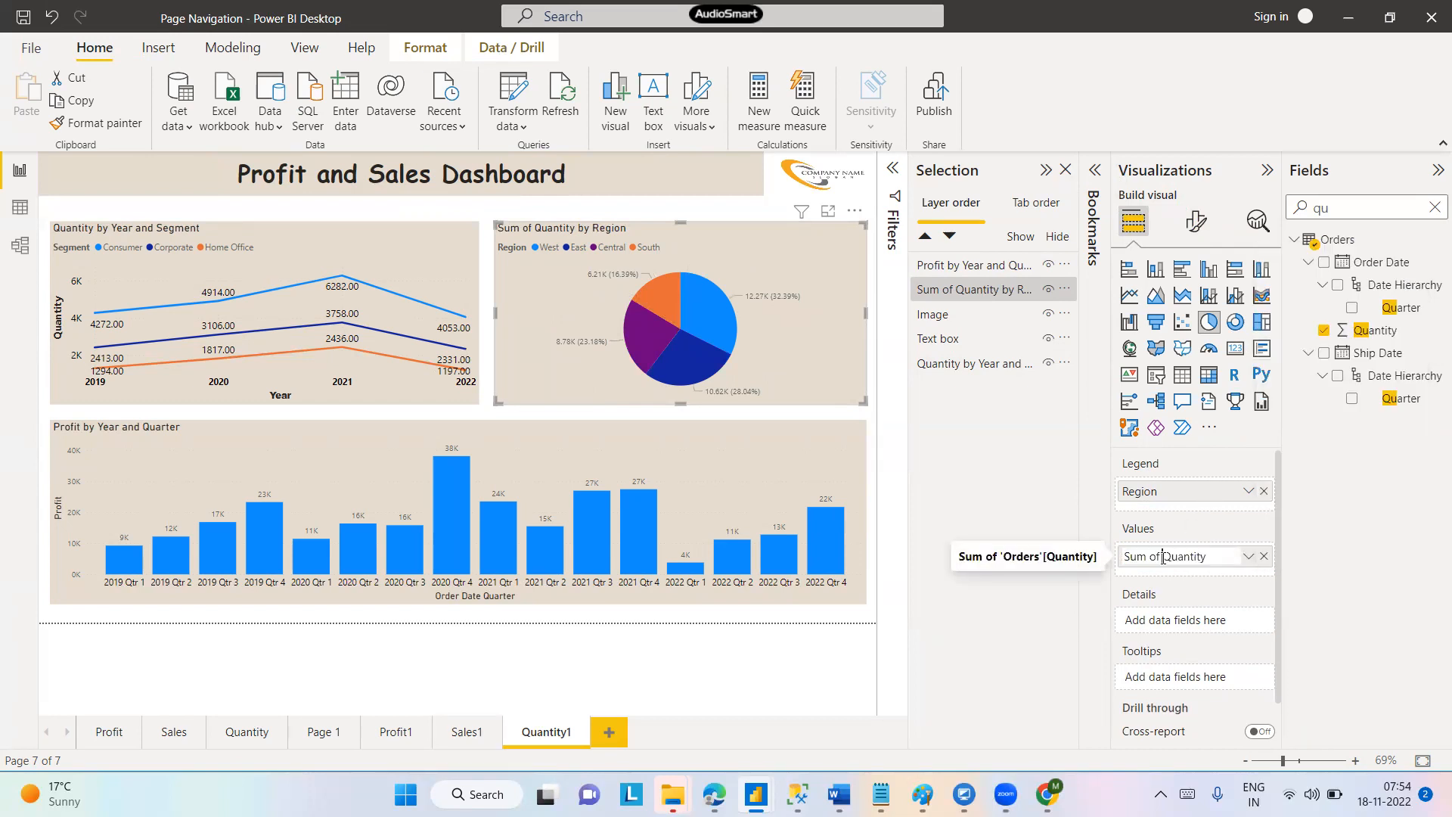
key("BackSpace")
key("BackSpace")
key("BackSpace")
key("BackSpace")
key("BackSpace")
key("BackSpace")
key("BackSpace")
key("Return")
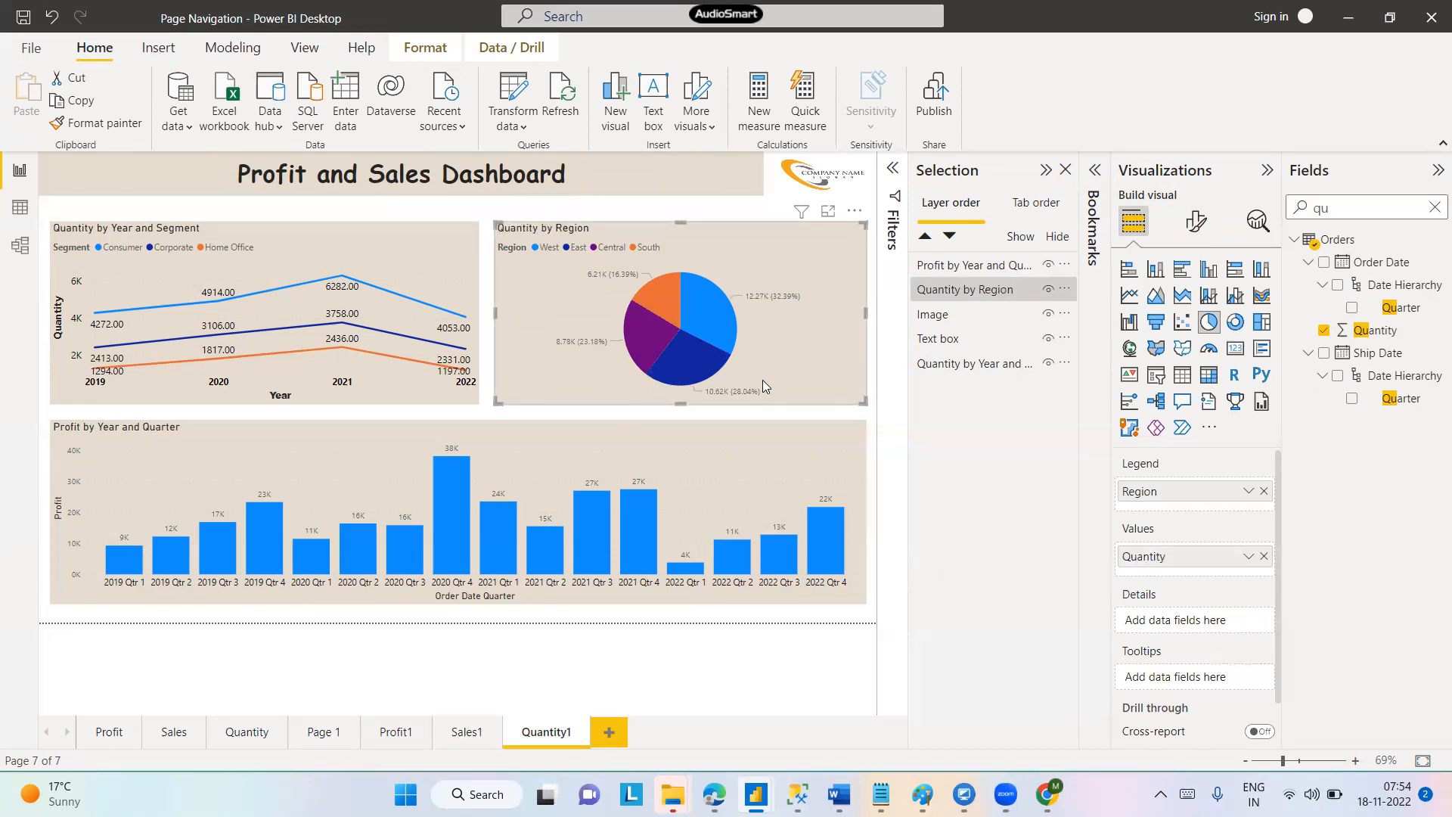
Replace Profit with the Quantity field on the Y-axis of the Profit by Year and Quarter column chart
left_click(513, 449)
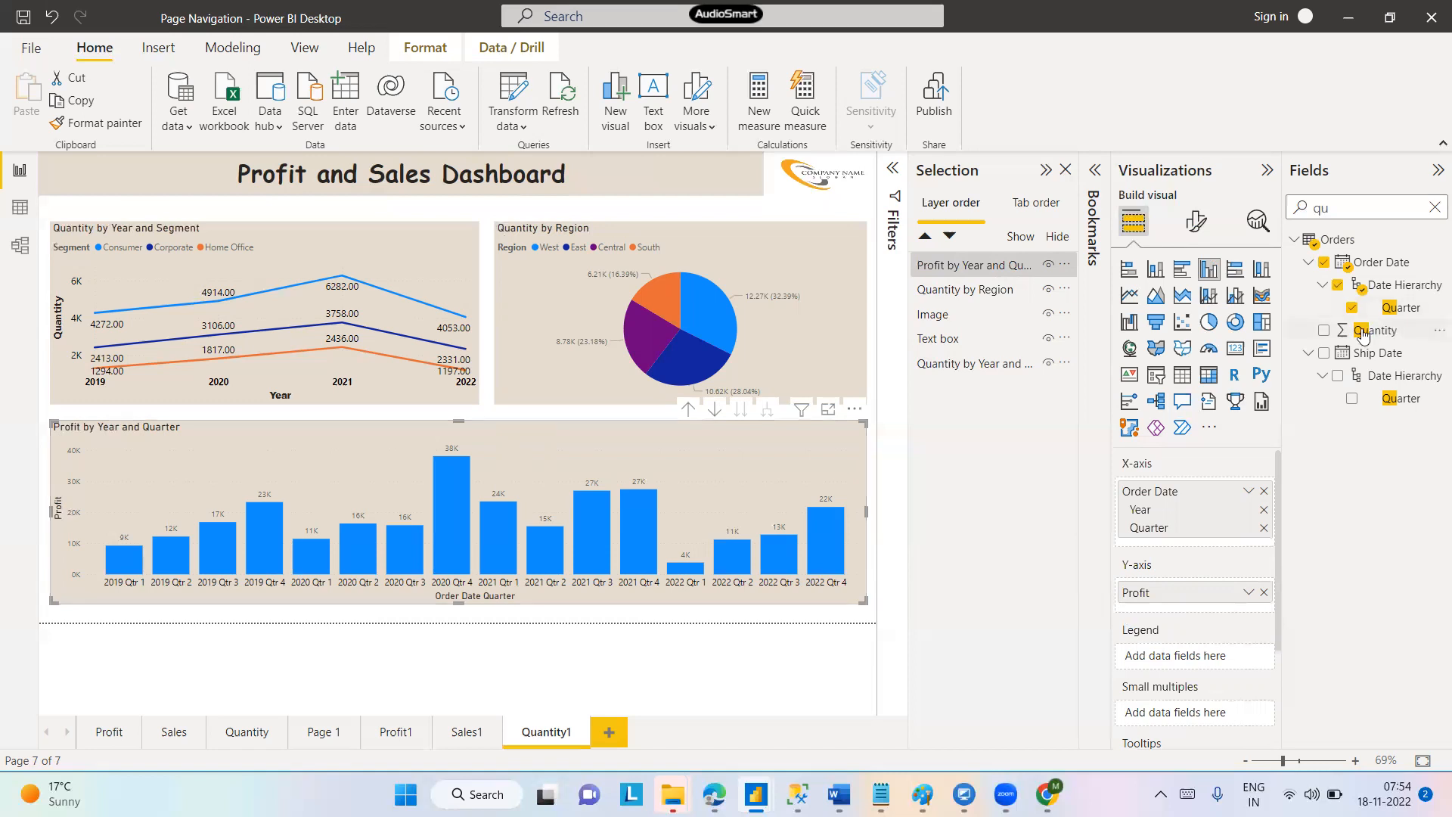
left_click_drag(1374, 333, 1200, 594)
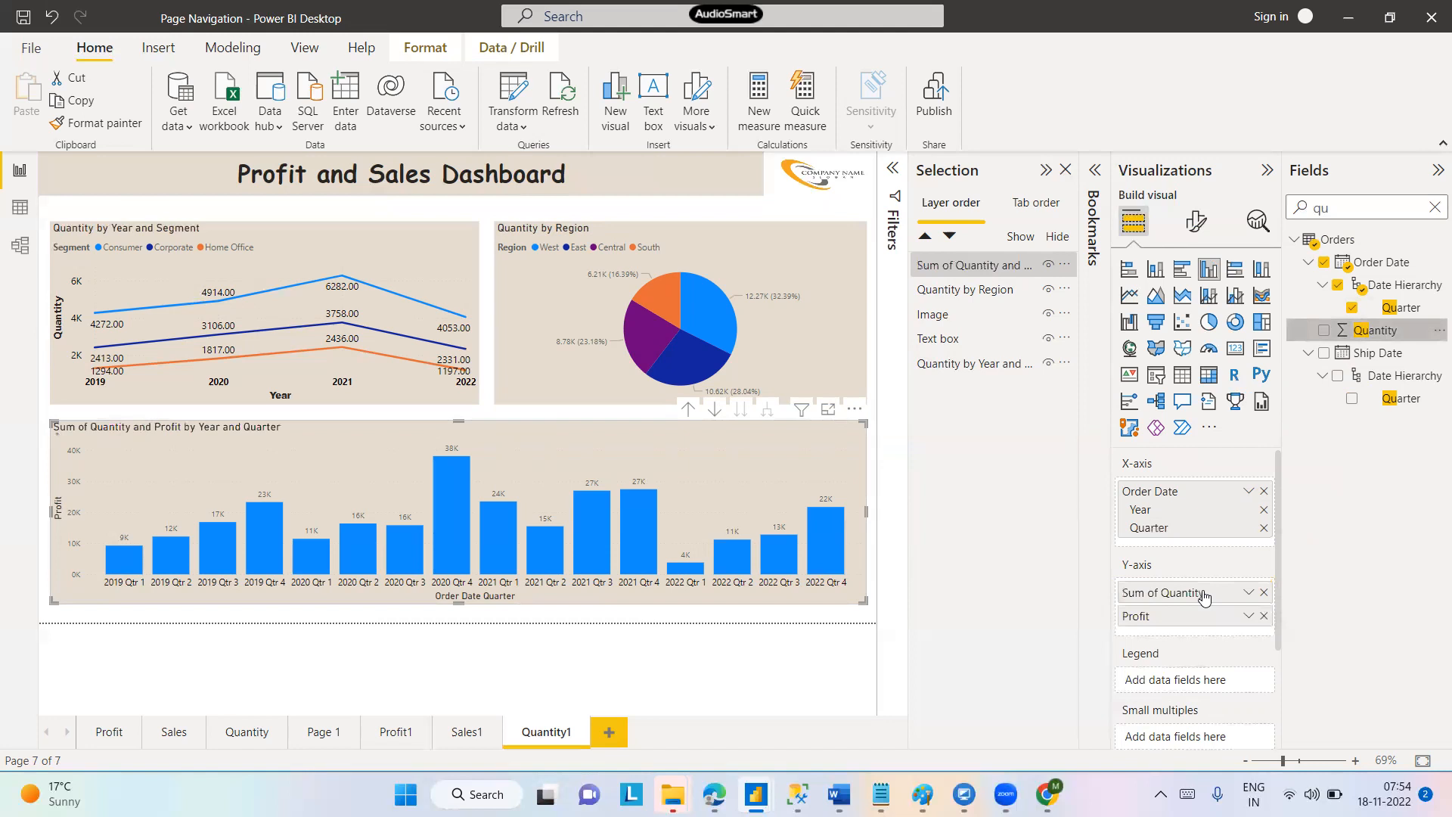
left_click(1264, 615)
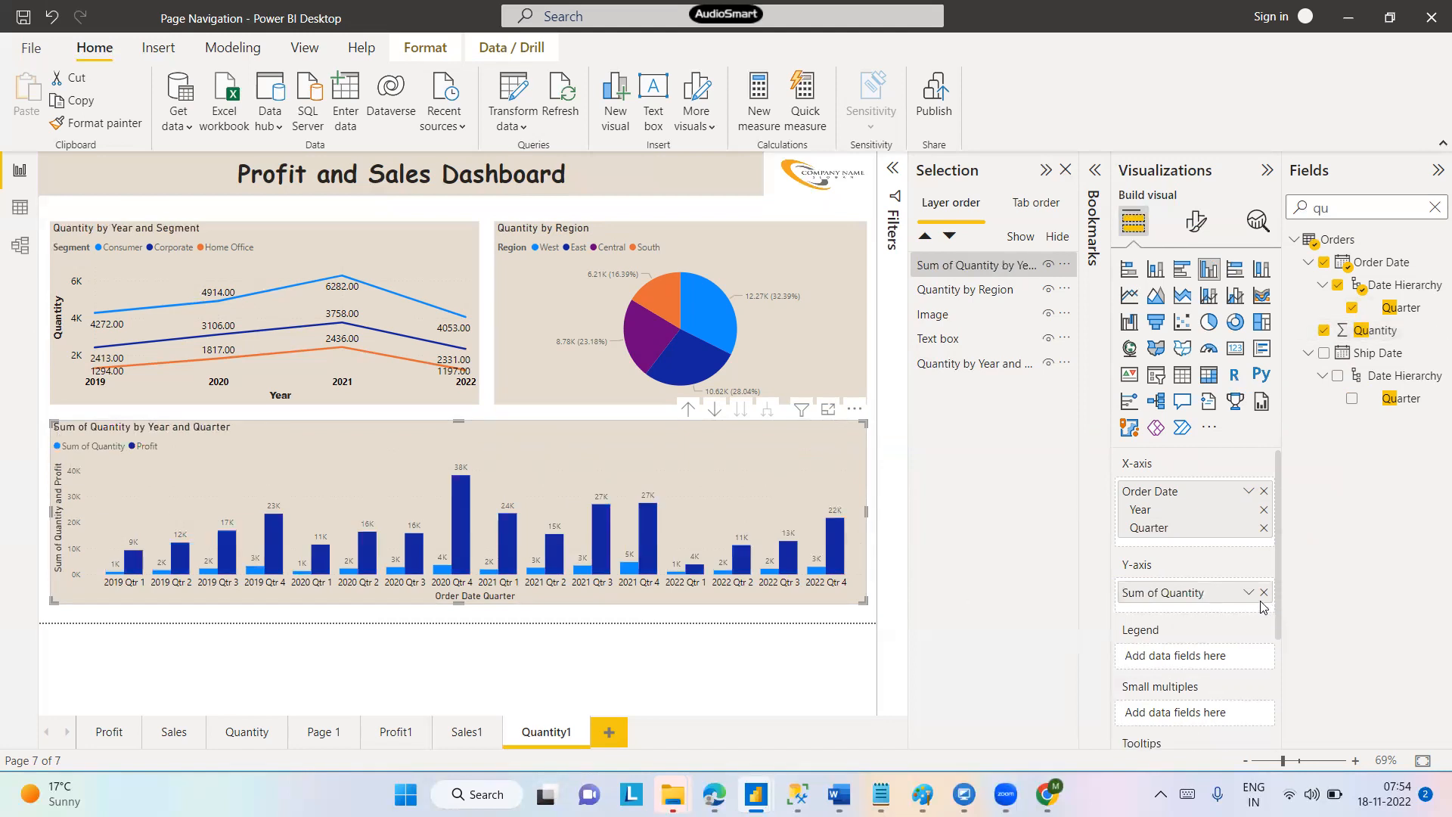
Rename the column chart's Sum of Quantity value as Quantity for this visual
left_click(1248, 594)
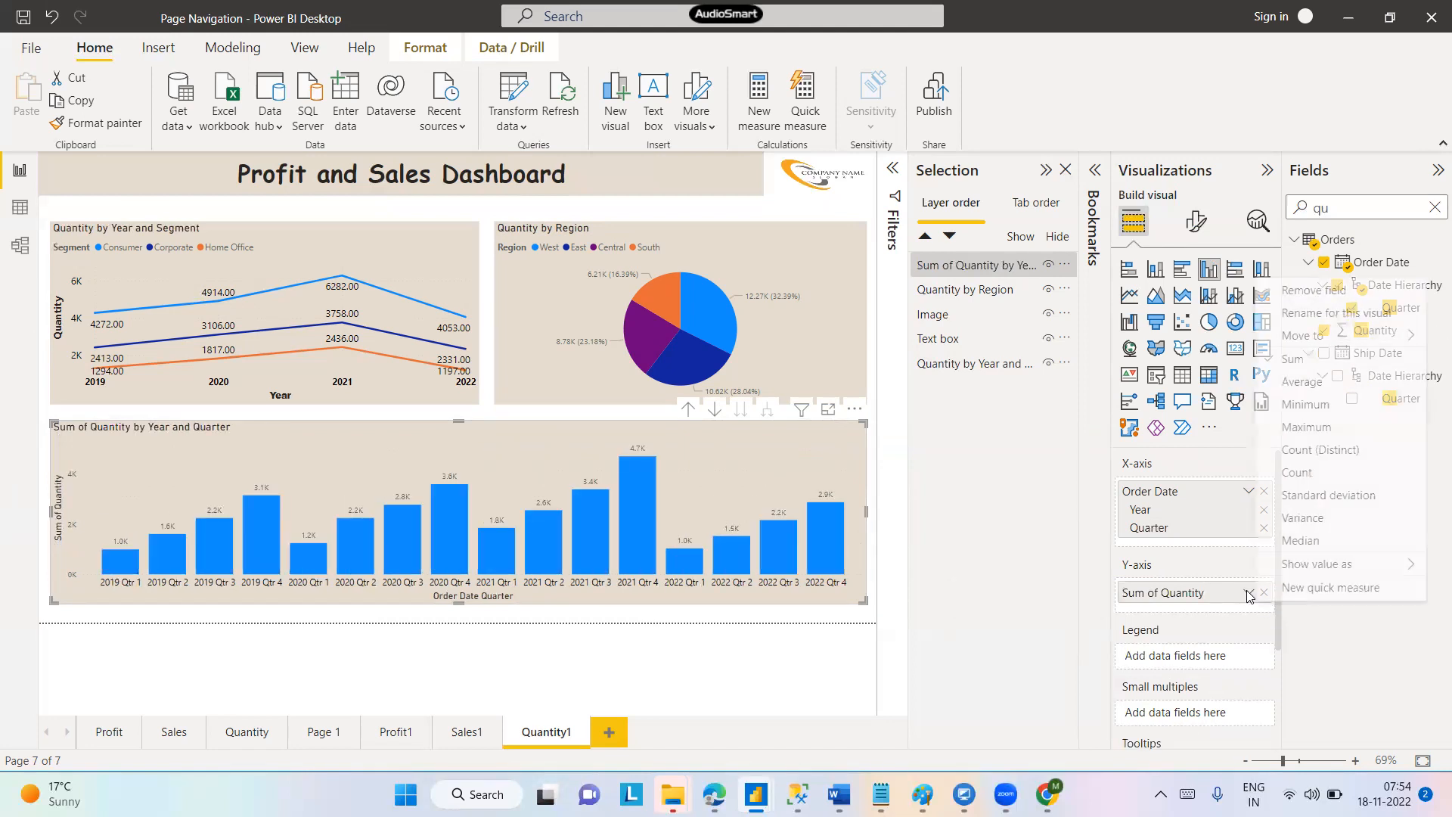
left_click(1331, 310)
key("Right")
key("Left")
key("Left")
key("Left")
key("Left")
key("Left")
key("Left")
key("BackSpace")
key("BackSpace")
key("BackSpace")
key("BackSpace")
key("BackSpace")
key("BackSpace")
key("BackSpace")
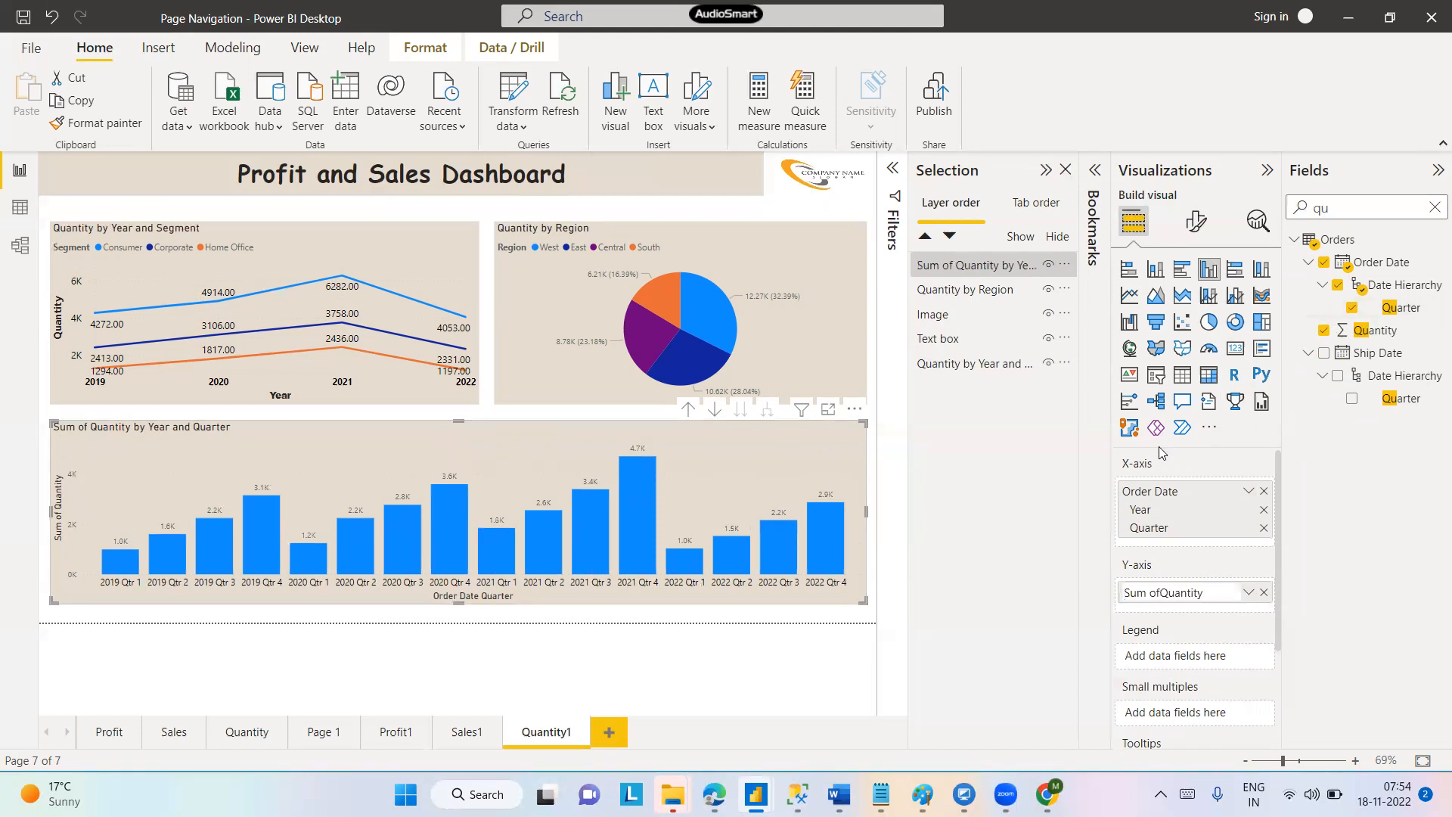
key("Return")
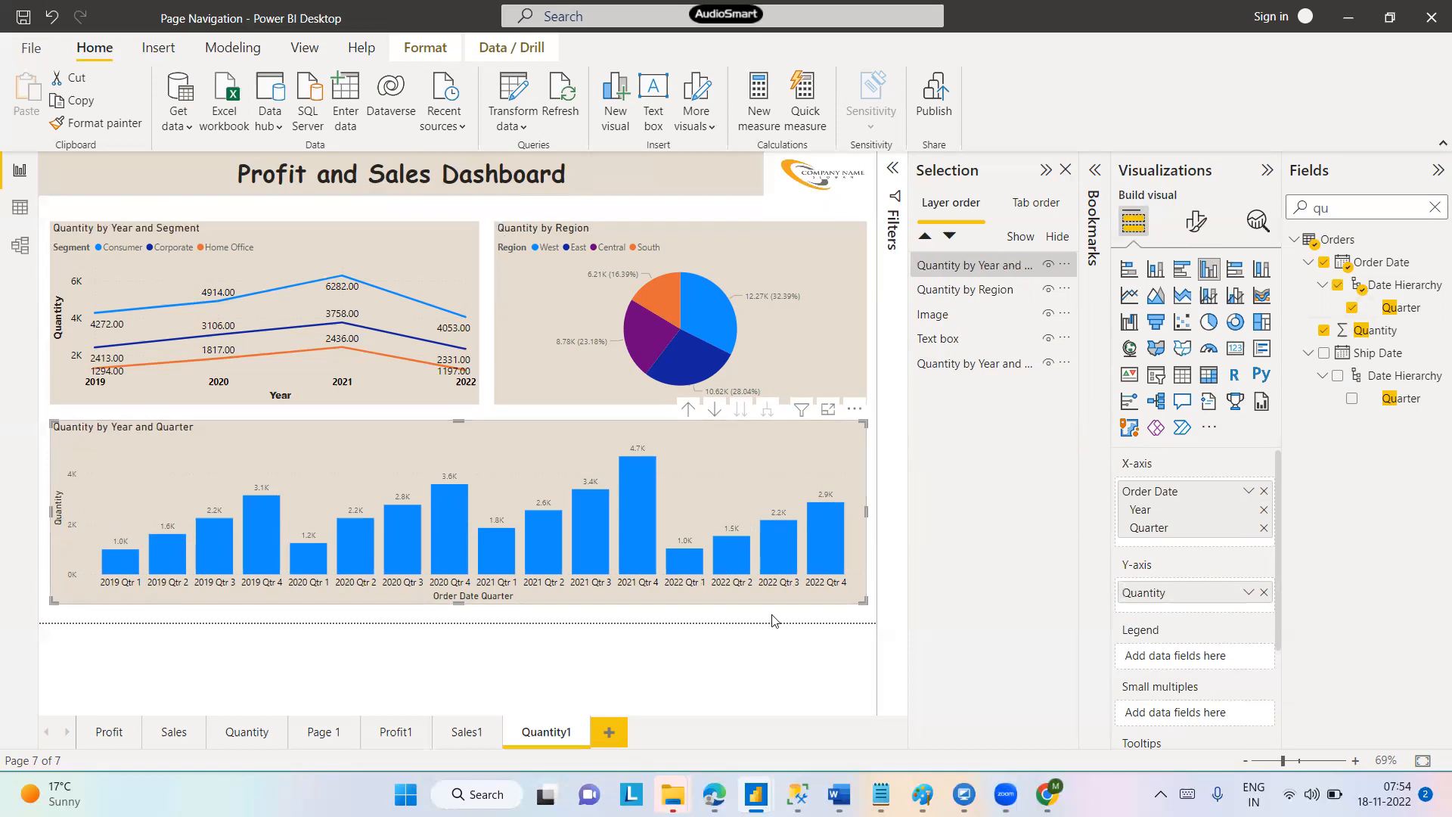
On the Sales1 page, convert the Sales by Year and Segment line chart to an area chart and the Sales by Region pie to a donut chart
left_click(456, 732)
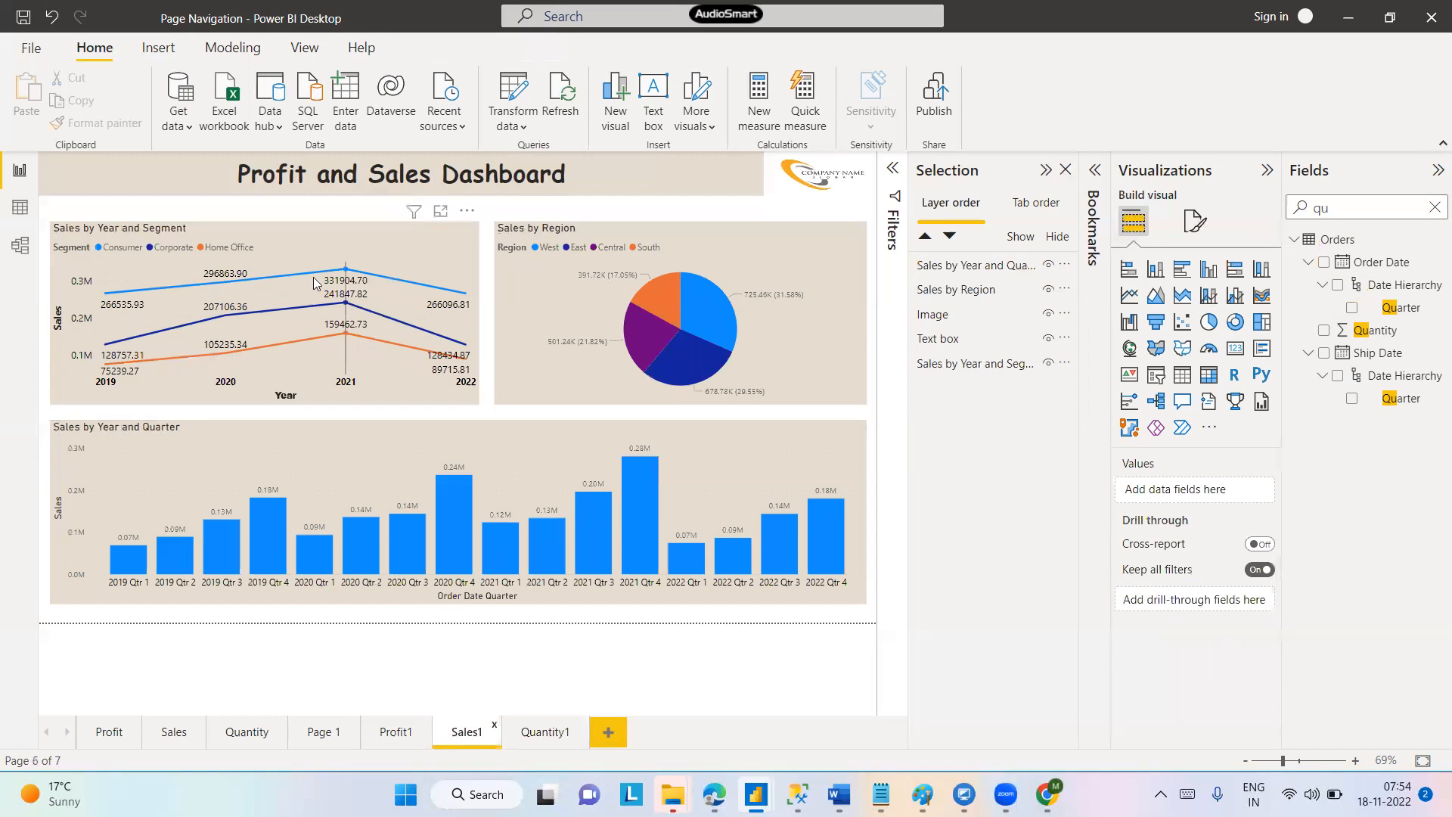
left_click(363, 230)
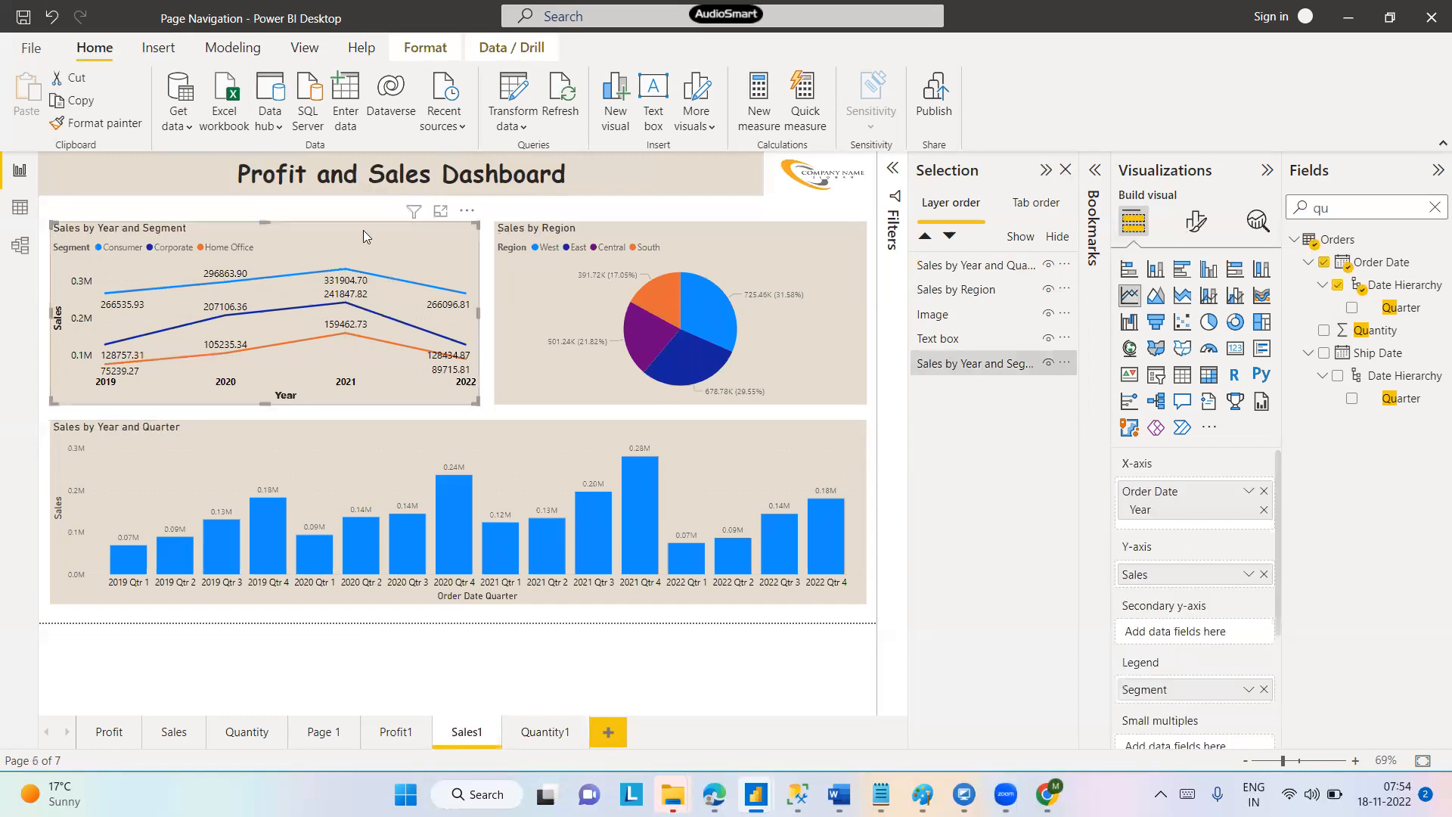
left_click(1156, 296)
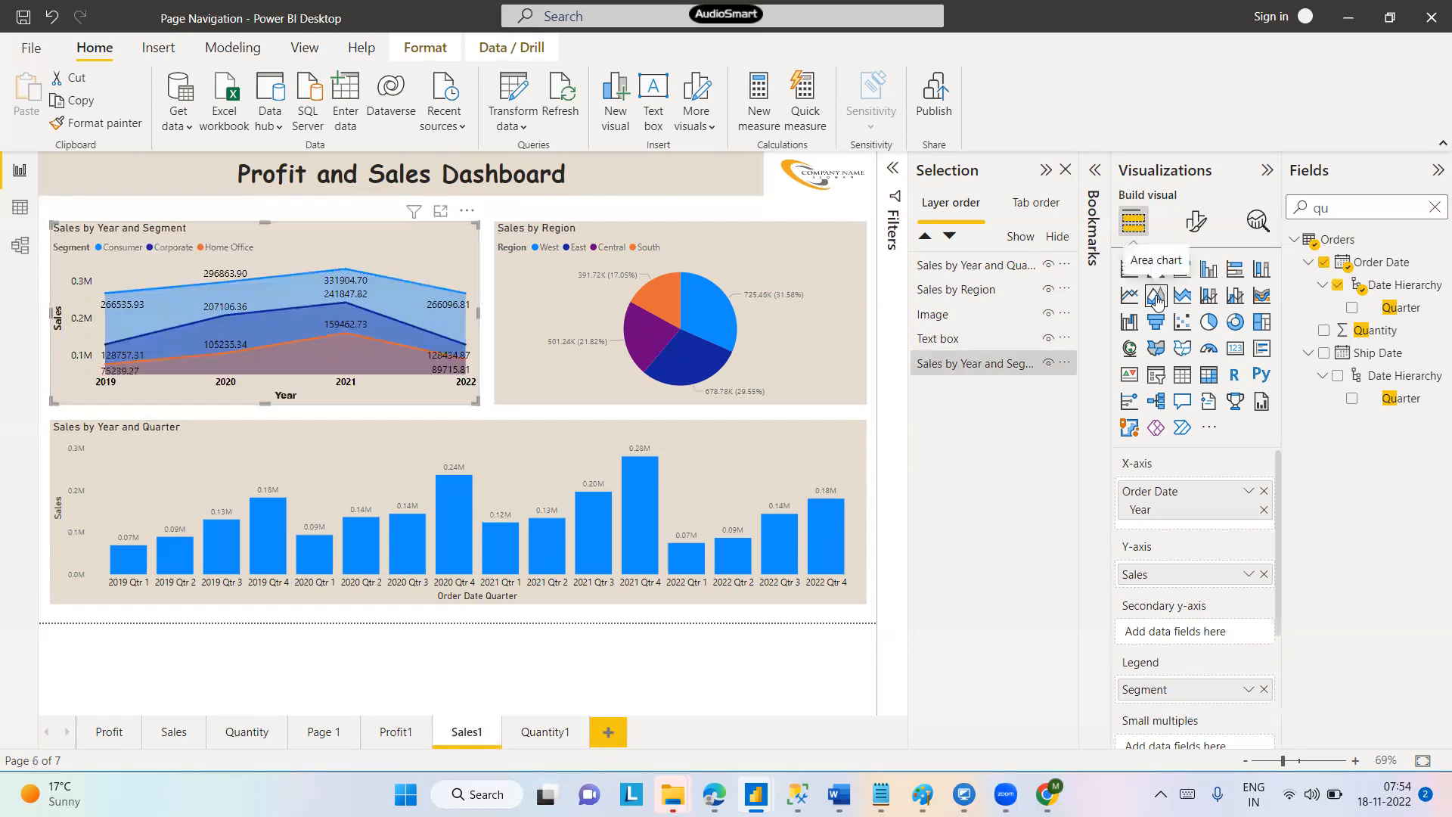
left_click(400, 488)
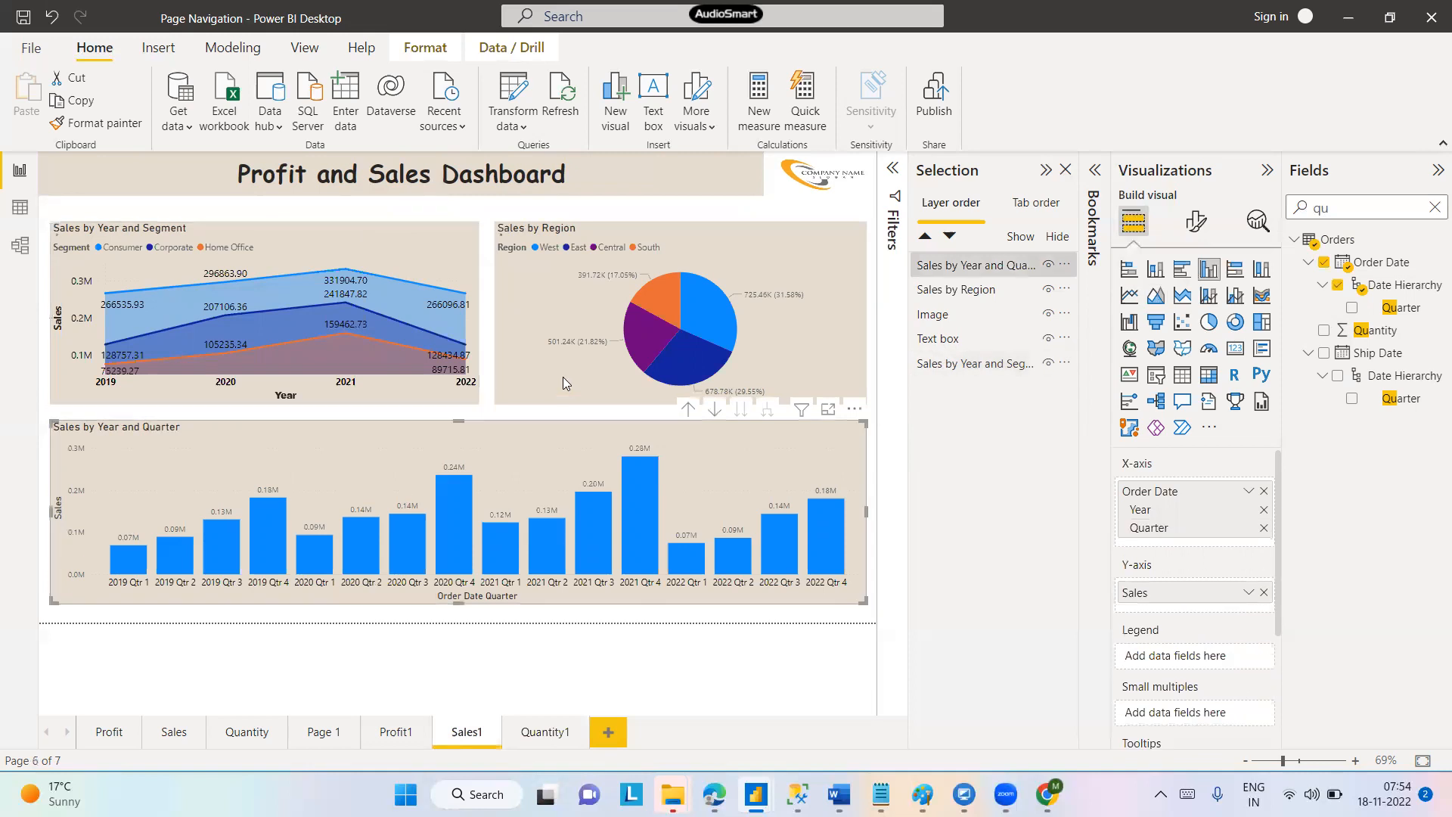
left_click(713, 227)
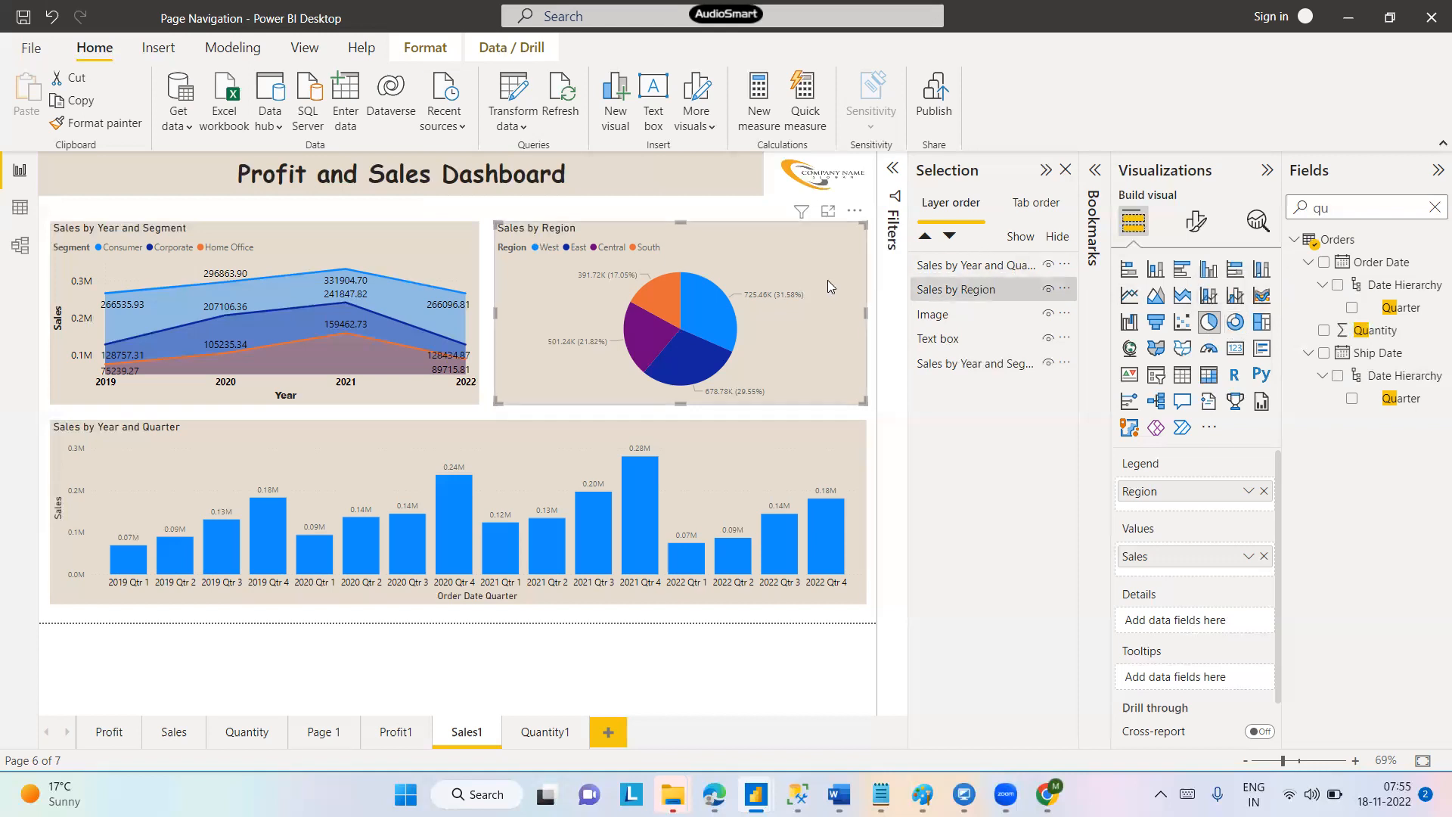
left_click(1235, 323)
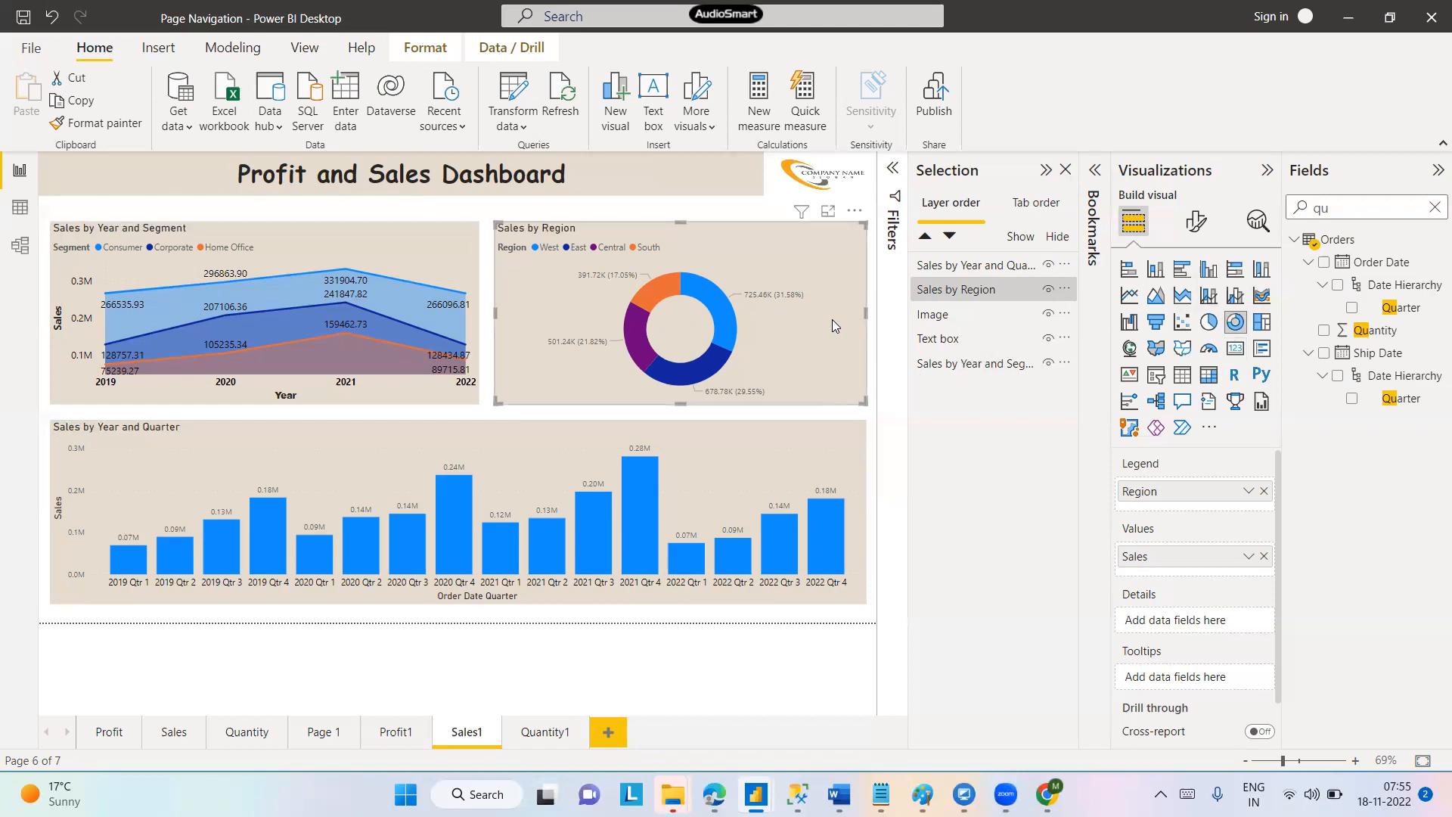
Set the default column color of the Sales by Year and Quarter chart to a dark purple theme shade
left_click(198, 445)
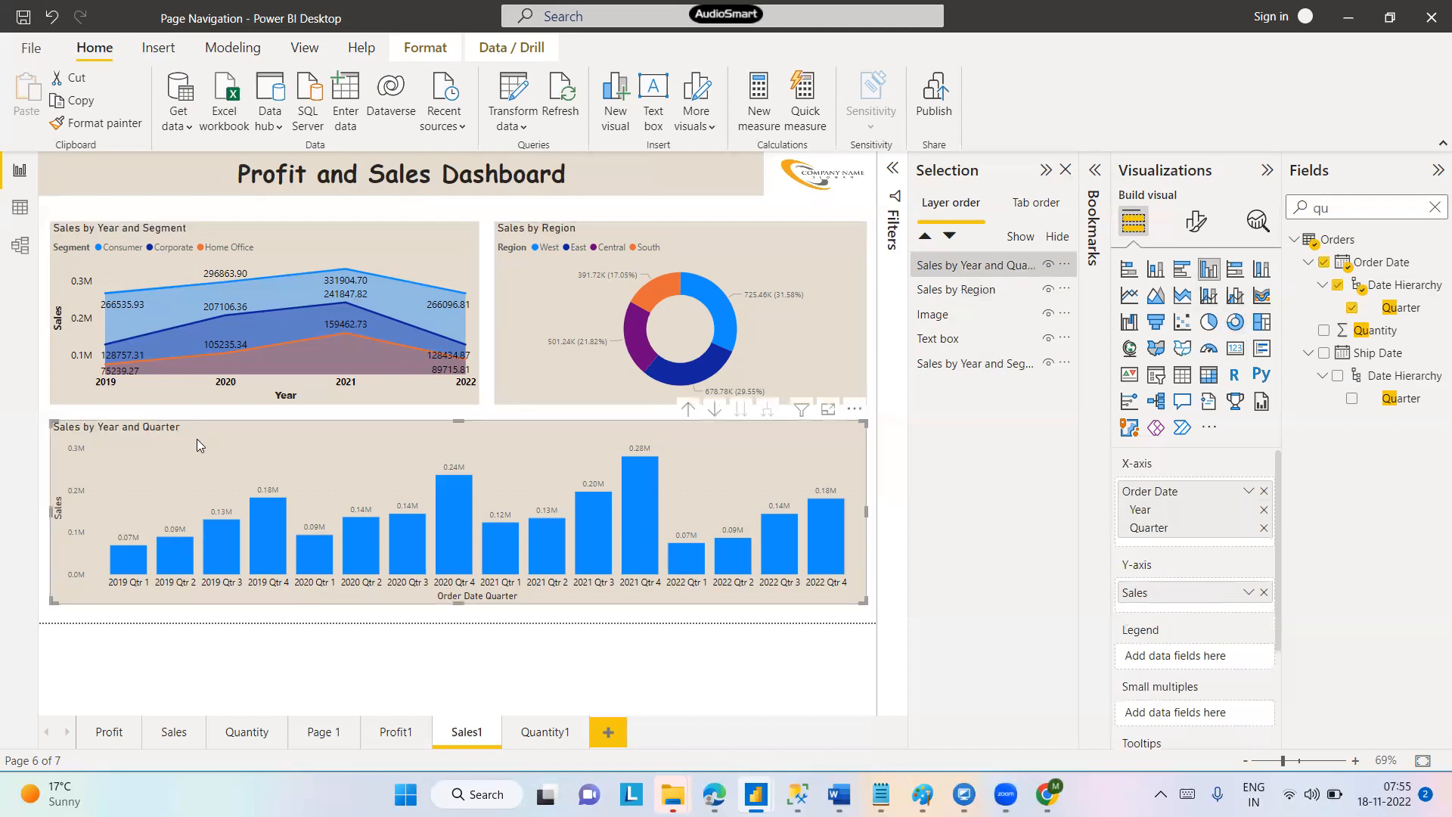
left_click(1195, 223)
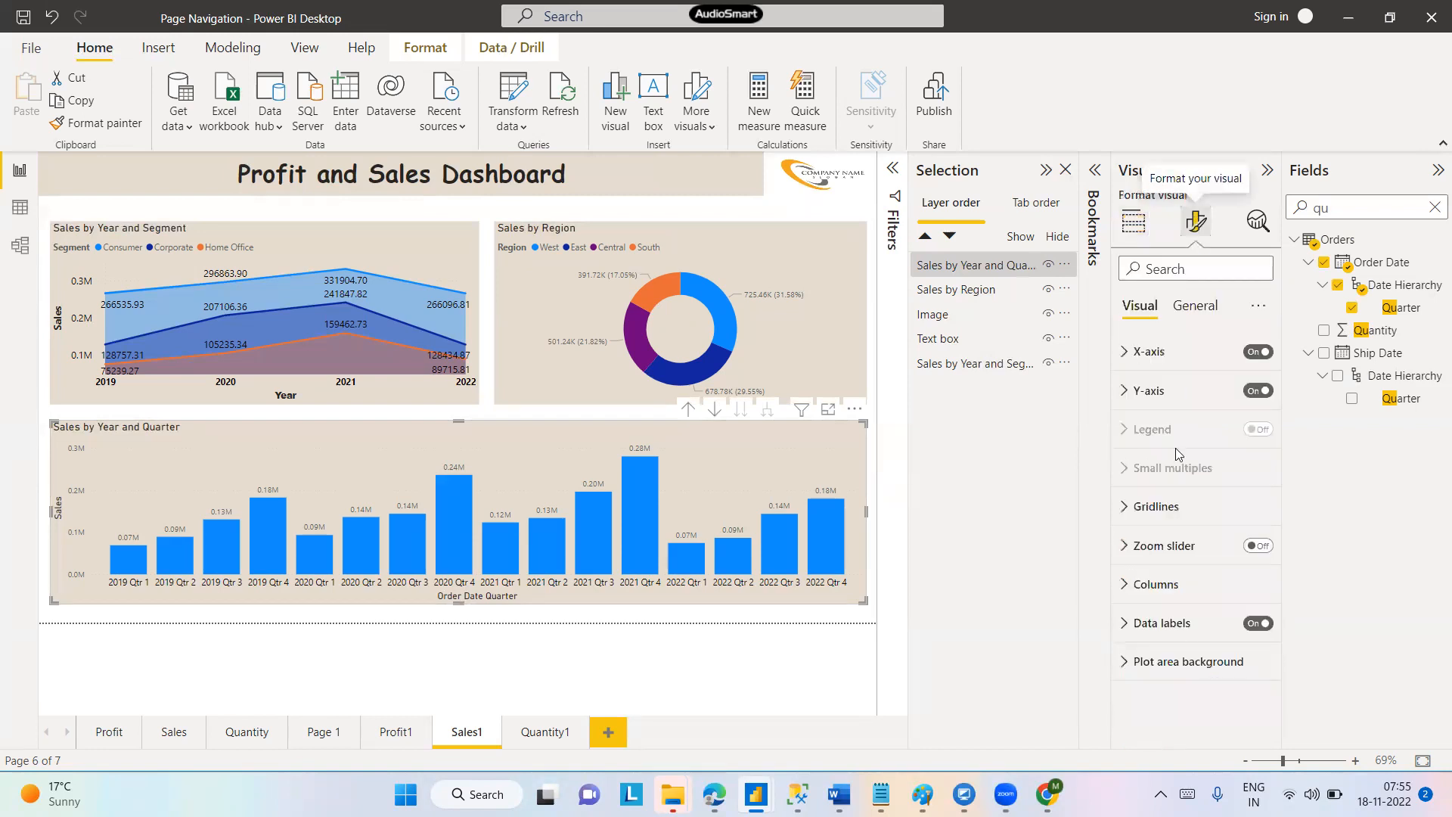
left_click(1128, 392)
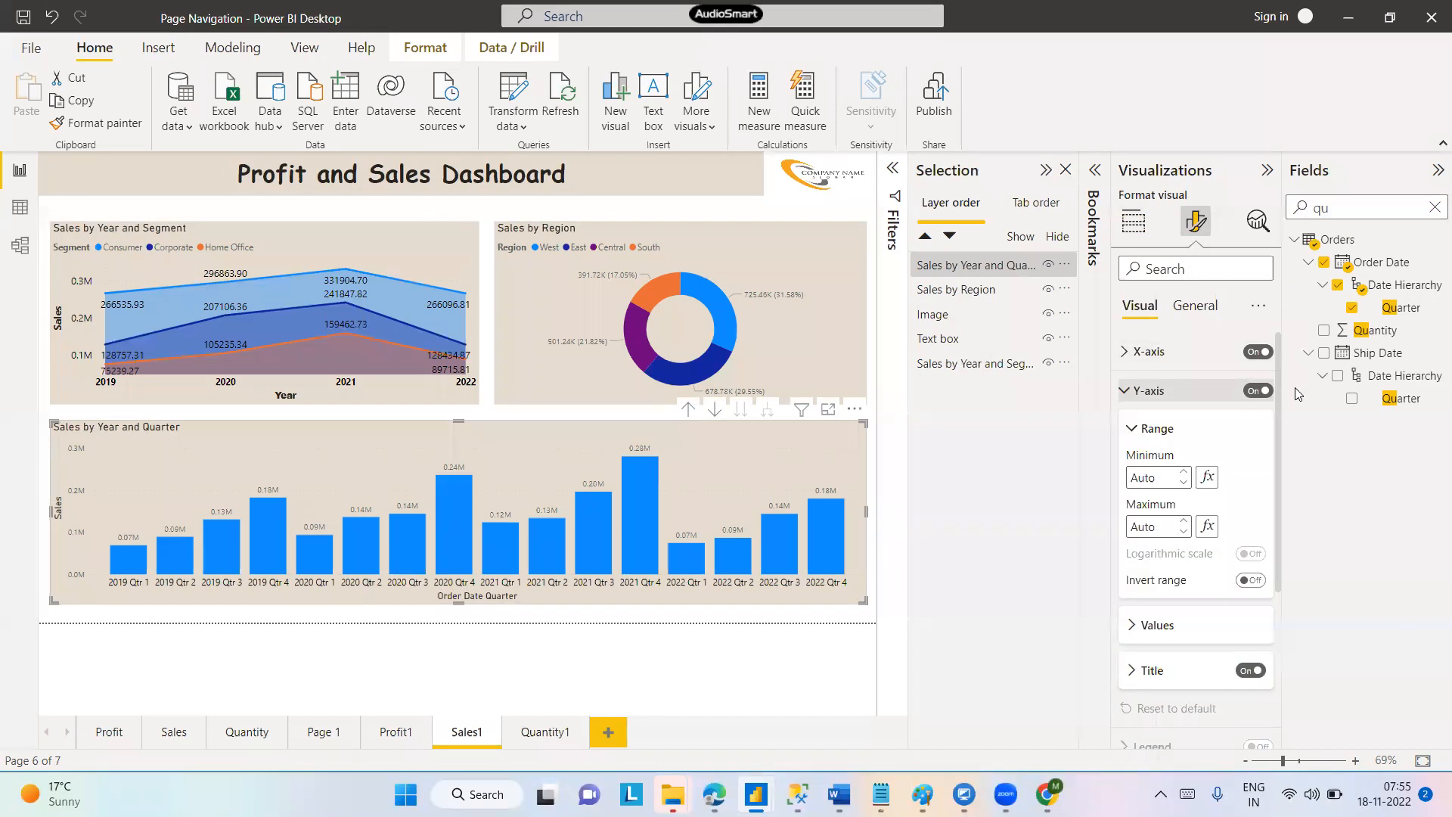
left_click_drag(1276, 369, 1278, 605)
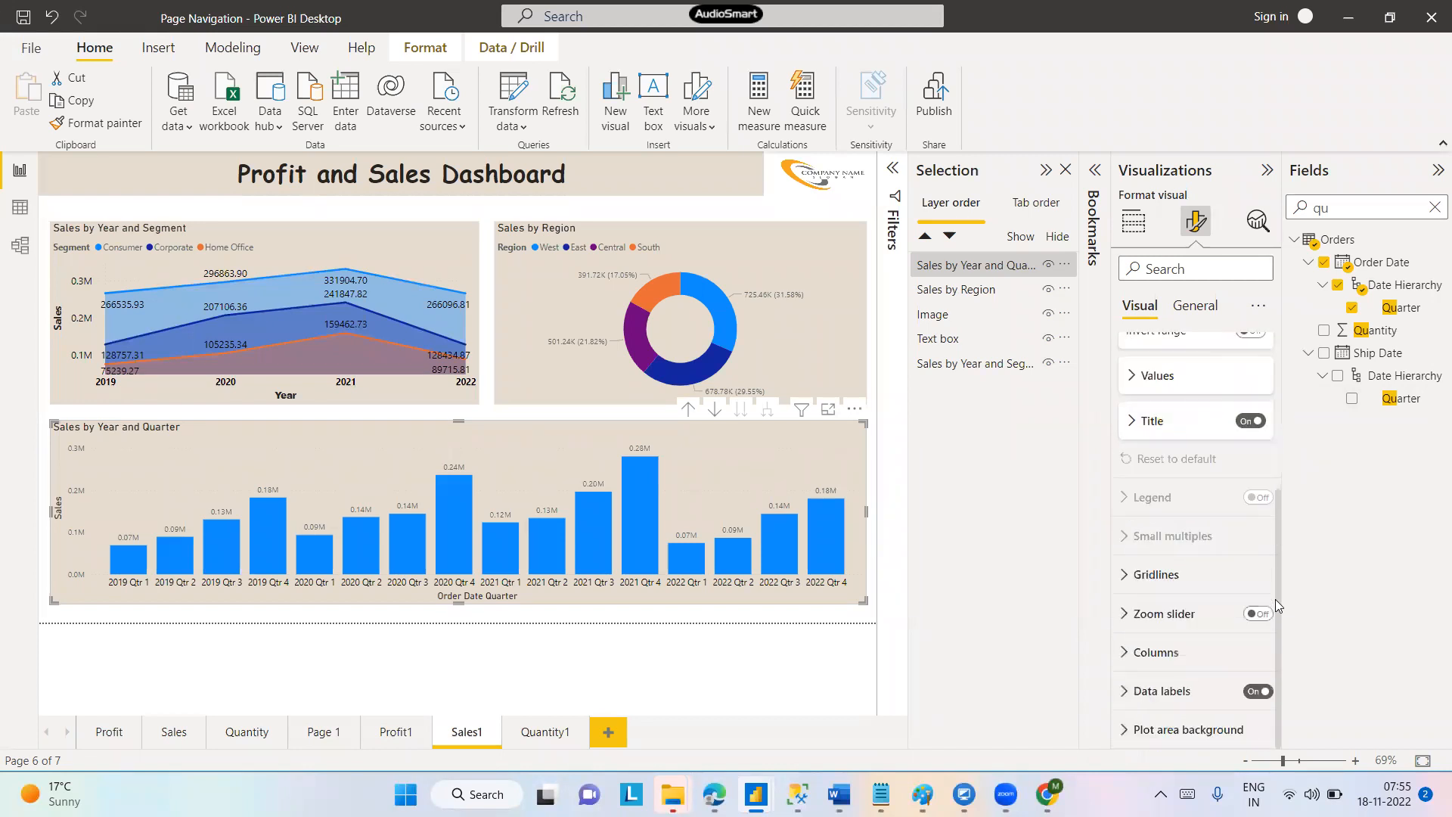
left_click(1149, 652)
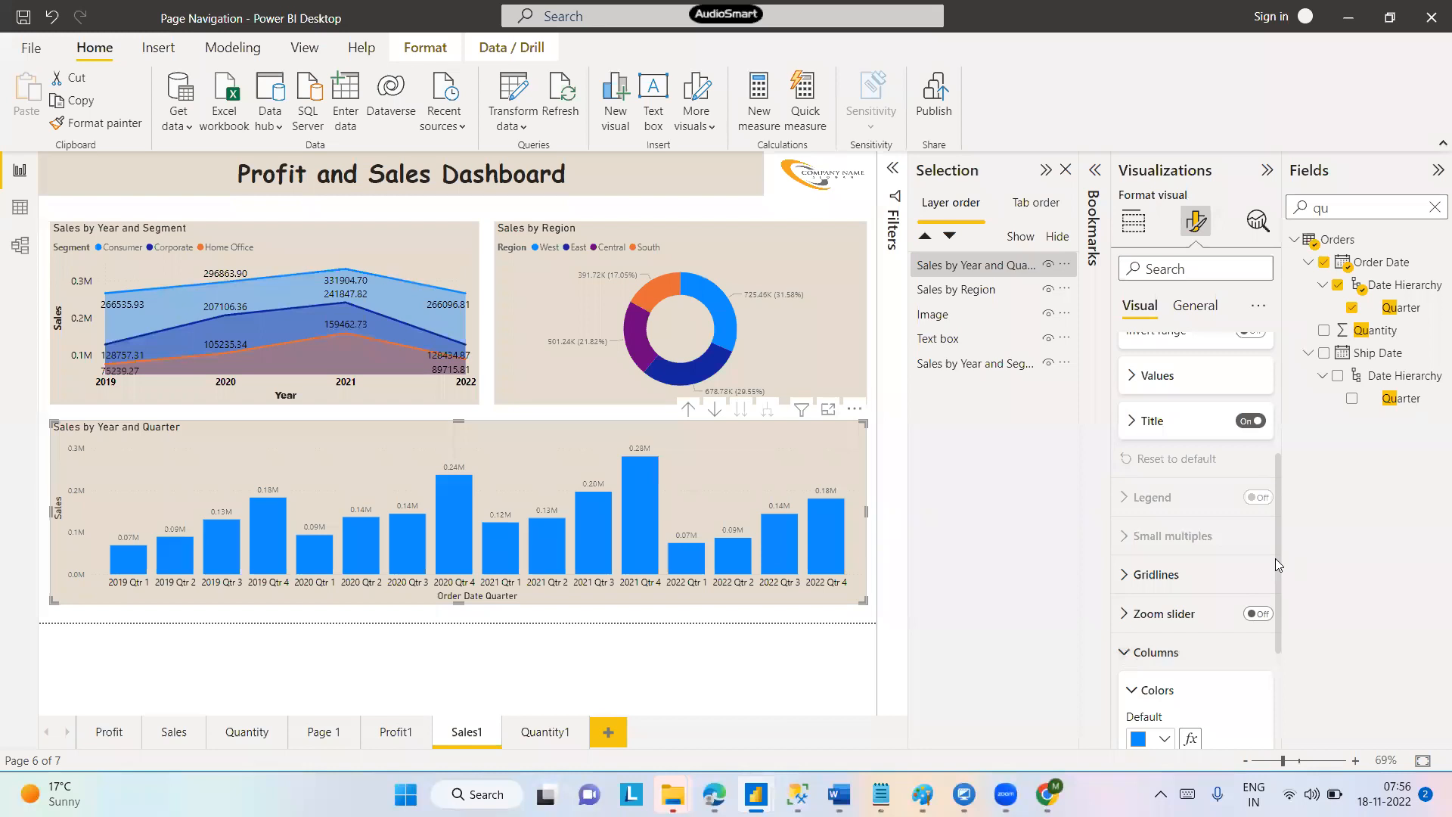
left_click_drag(1275, 558, 1270, 652)
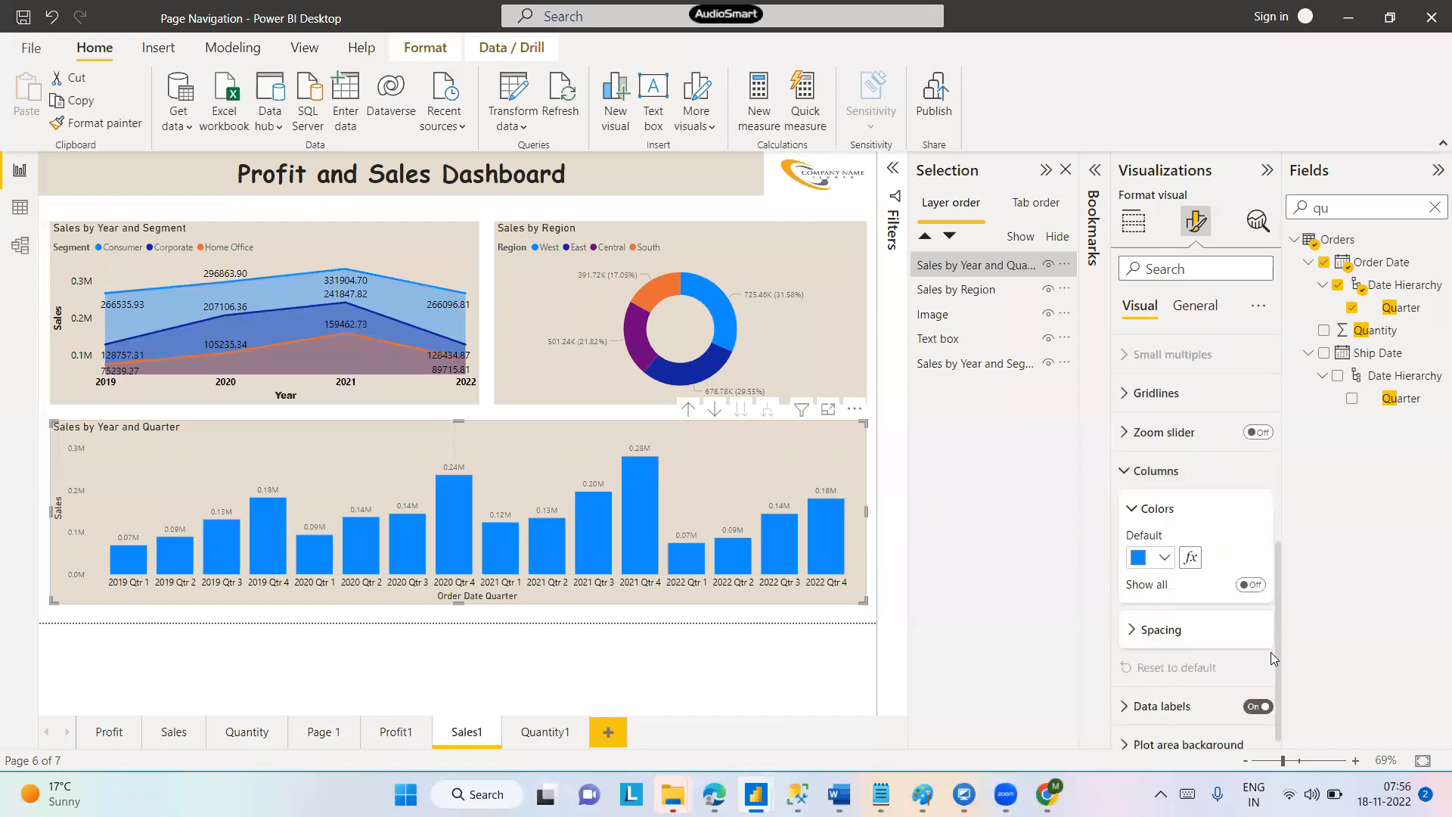
left_click(1162, 550)
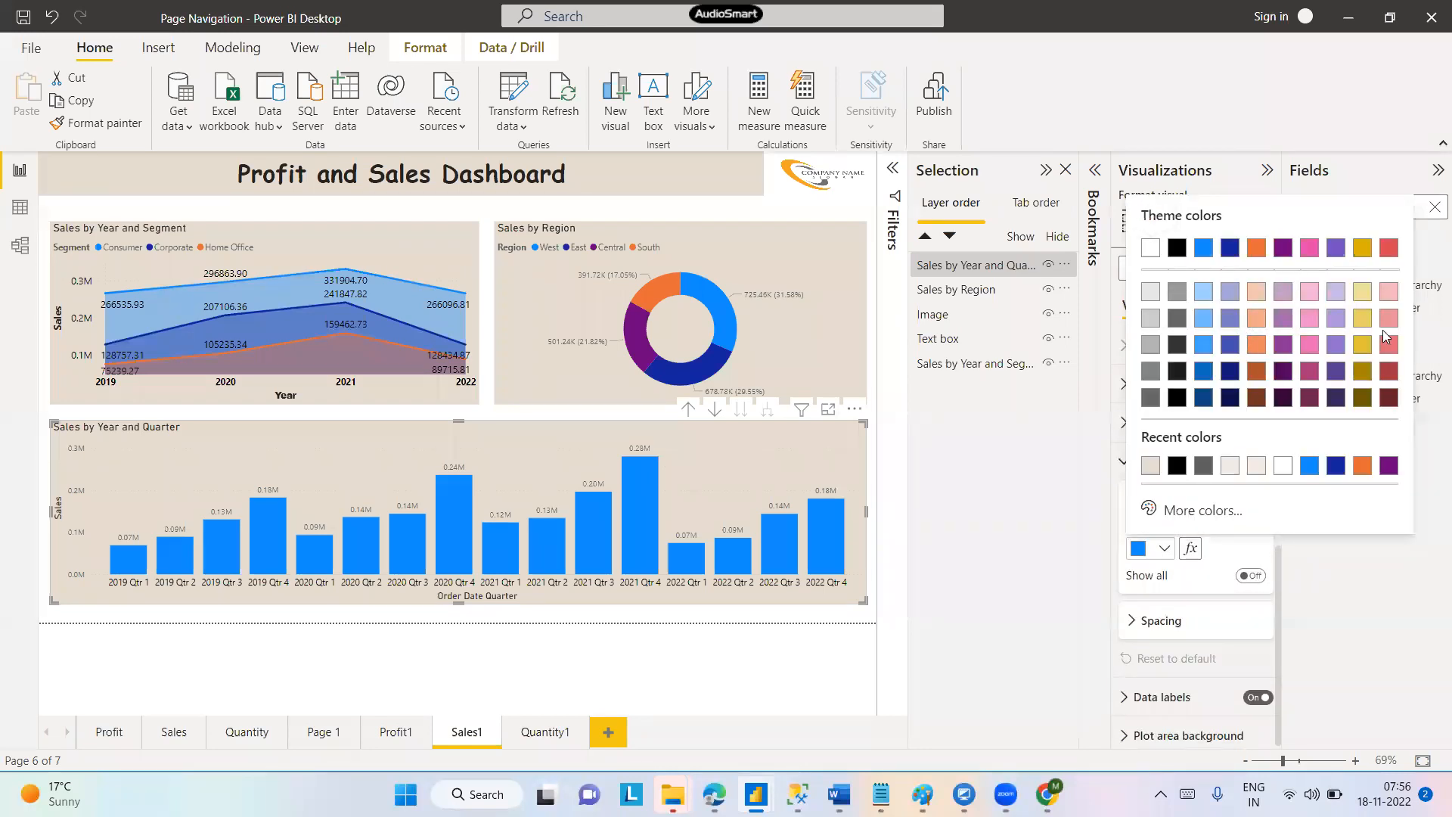
left_click(1335, 371)
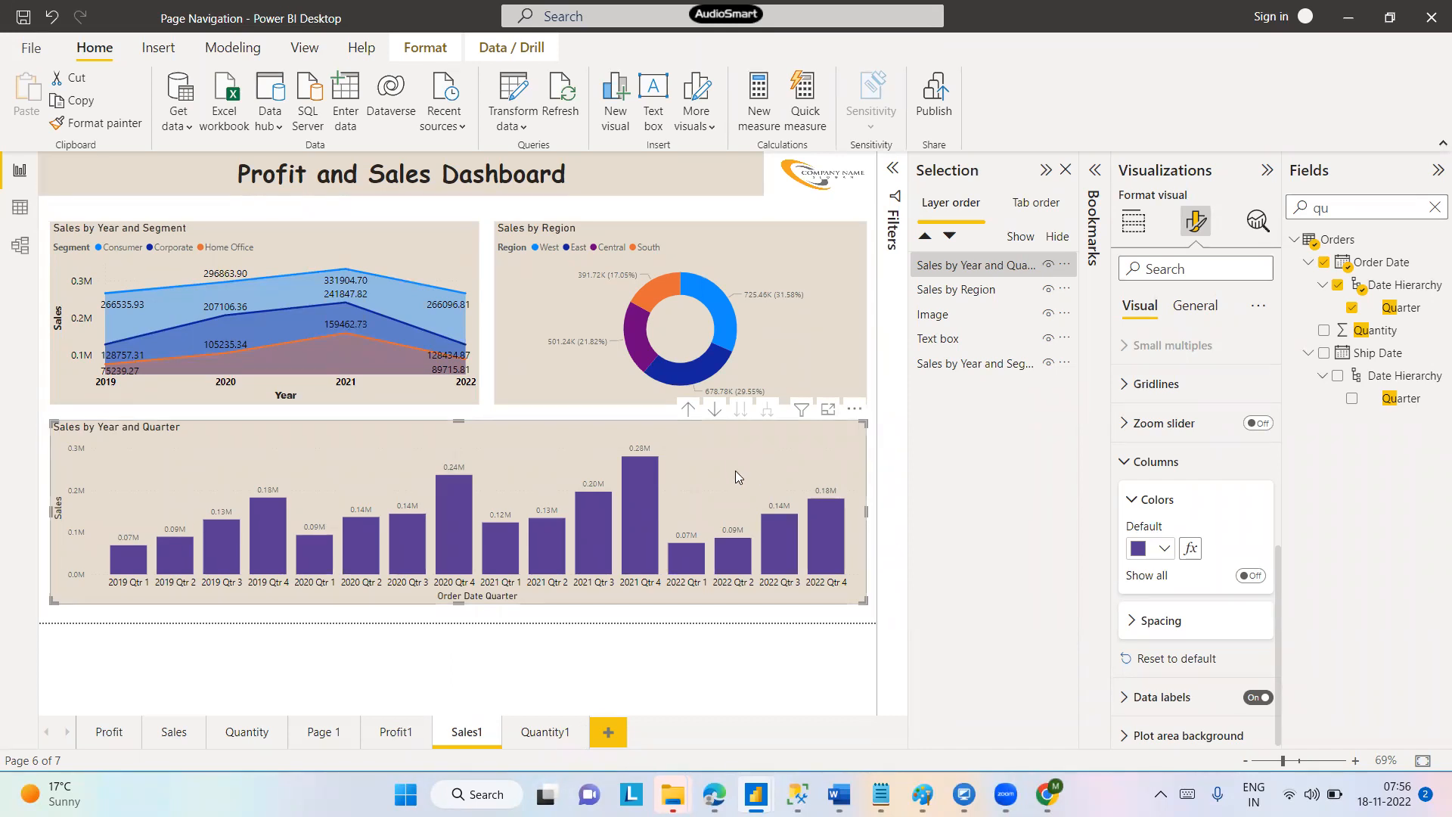
On the Quantity1 page, convert the Quantity by Year and Segment line chart to a ribbon chart and the Quantity by Region pie to a funnel
left_click(527, 738)
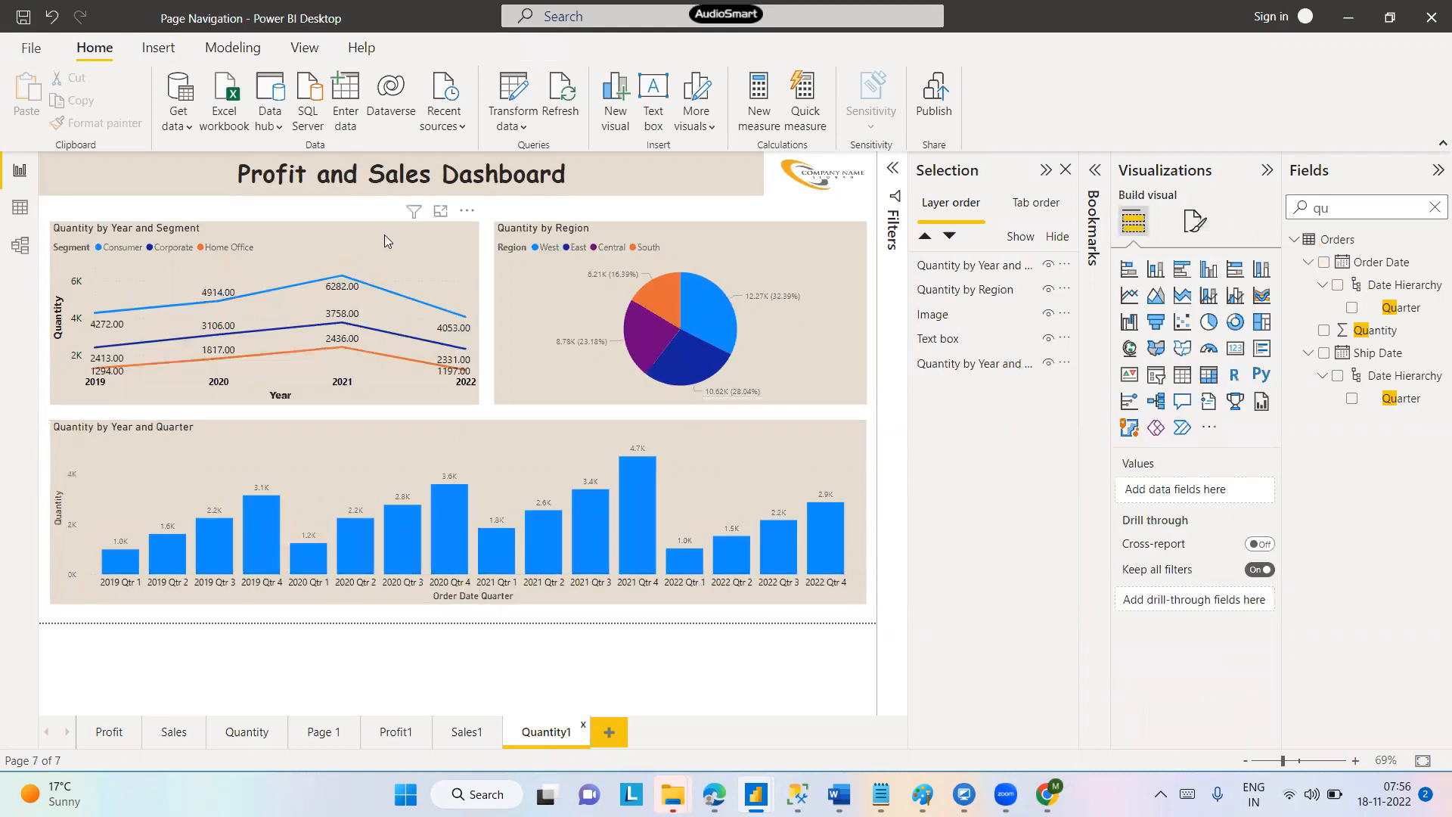
left_click(384, 240)
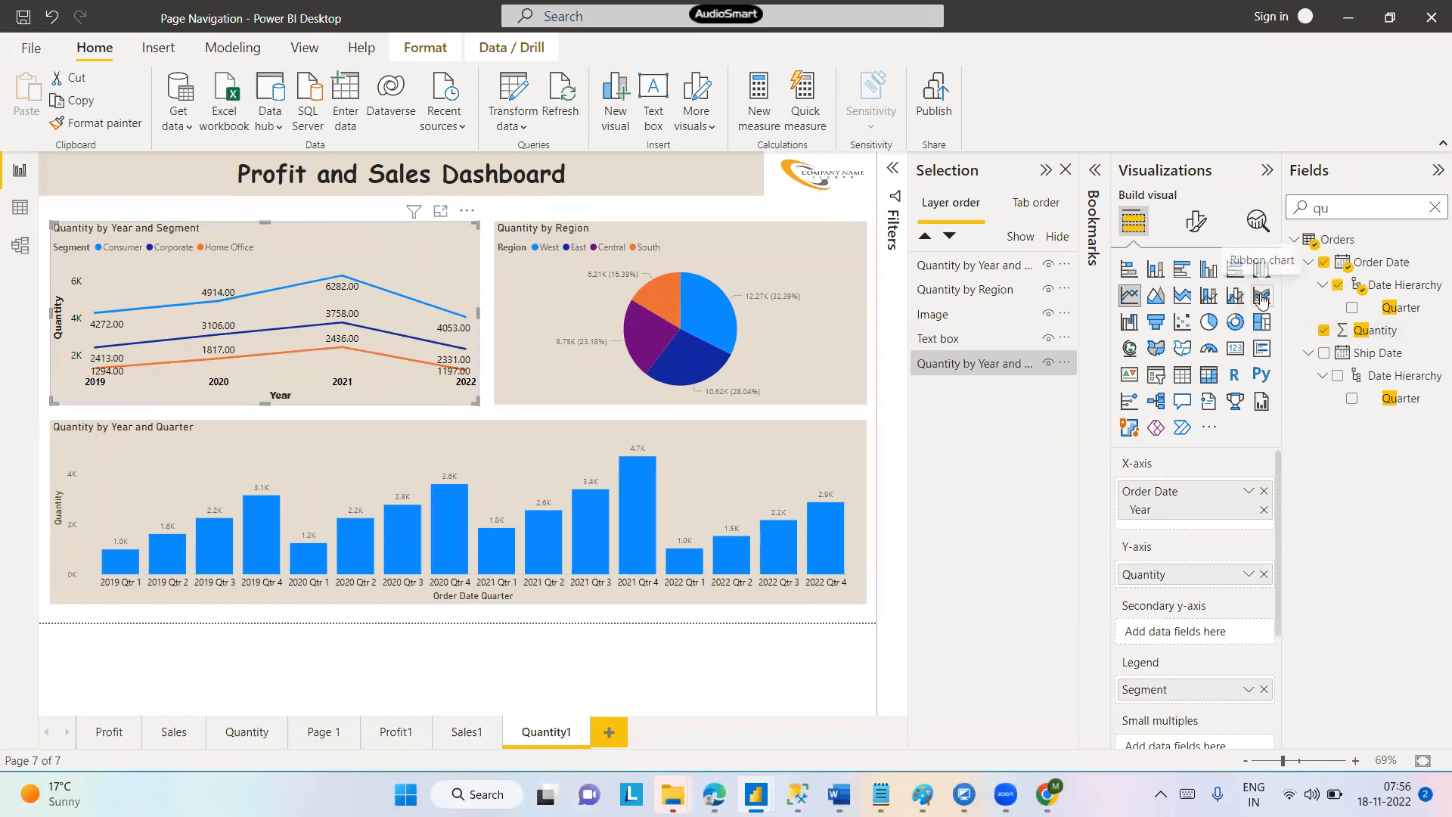
left_click(1262, 297)
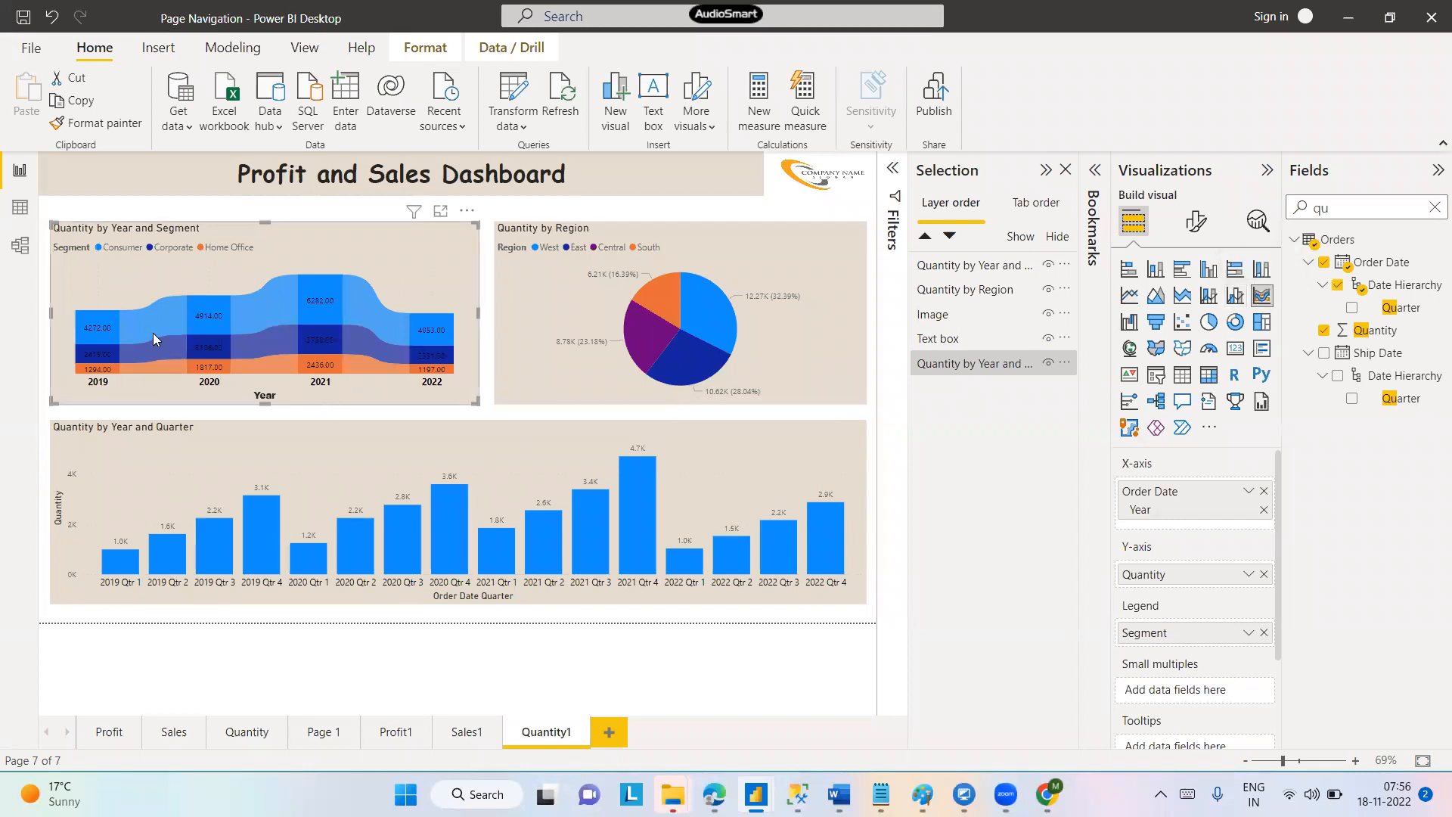
mouse_move(153, 333)
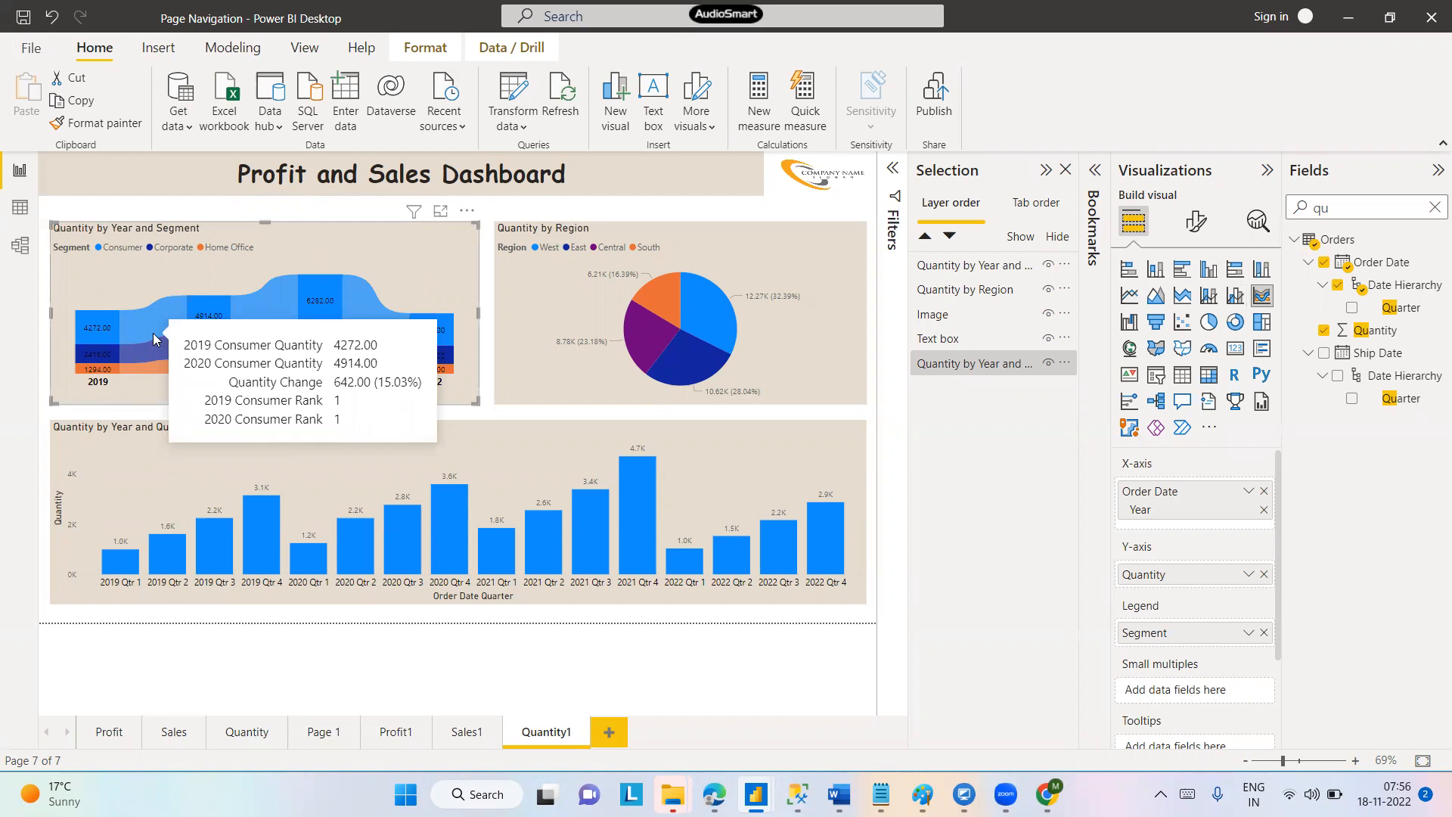
left_click(514, 297)
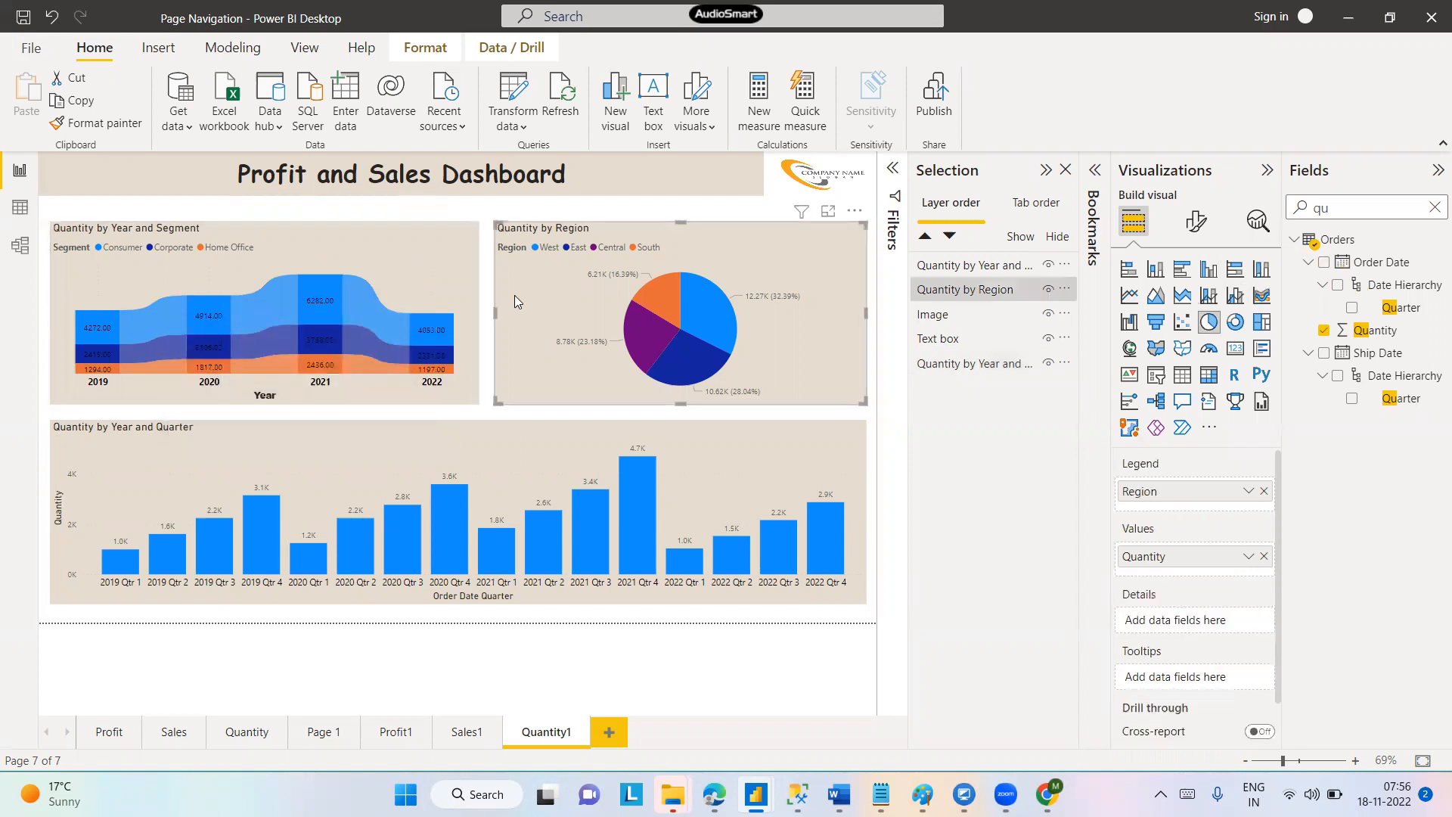
left_click(1157, 324)
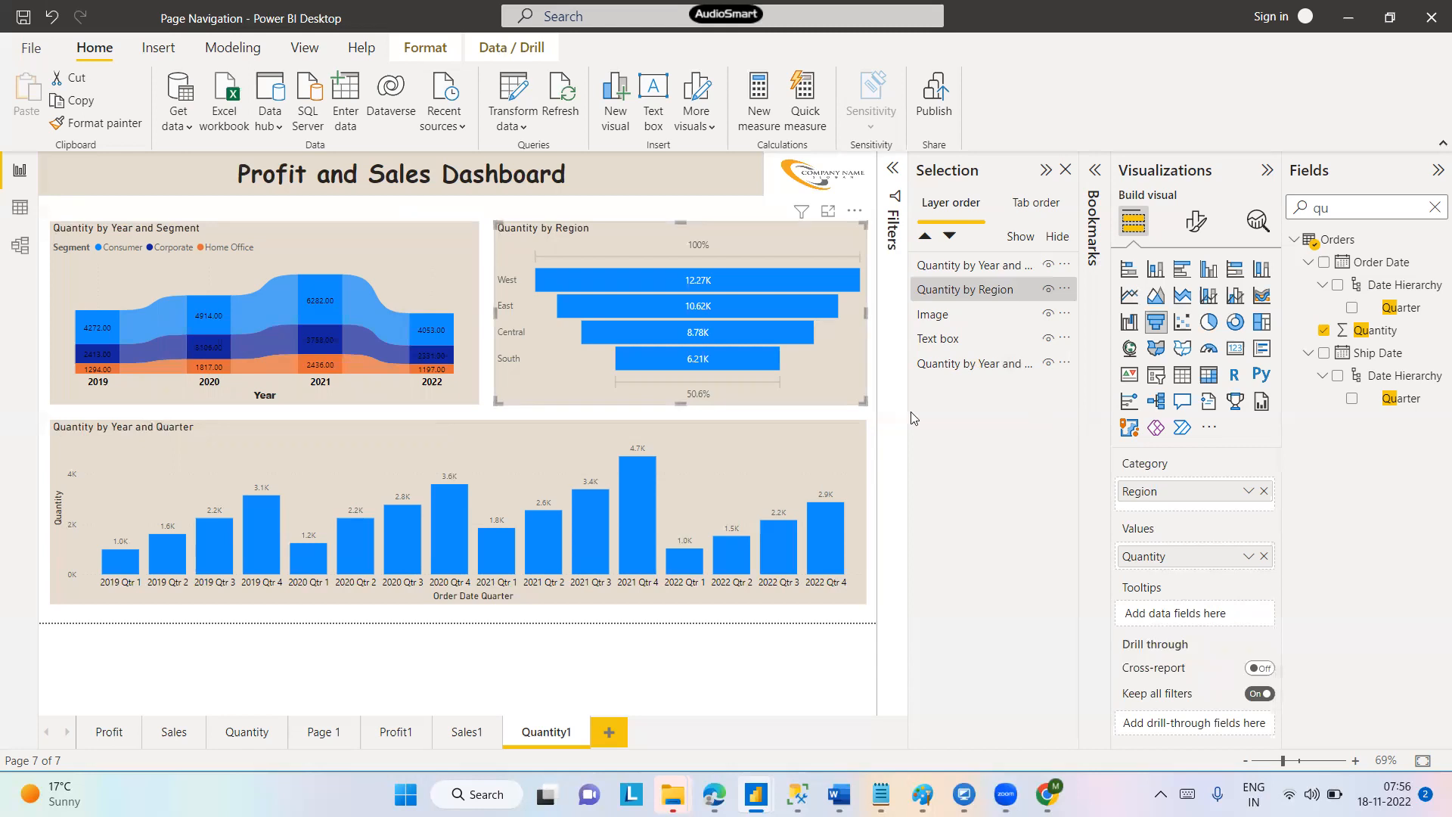
Set the default column color of the Quantity by Year and Quarter chart to a dark gold theme shade
left_click(751, 446)
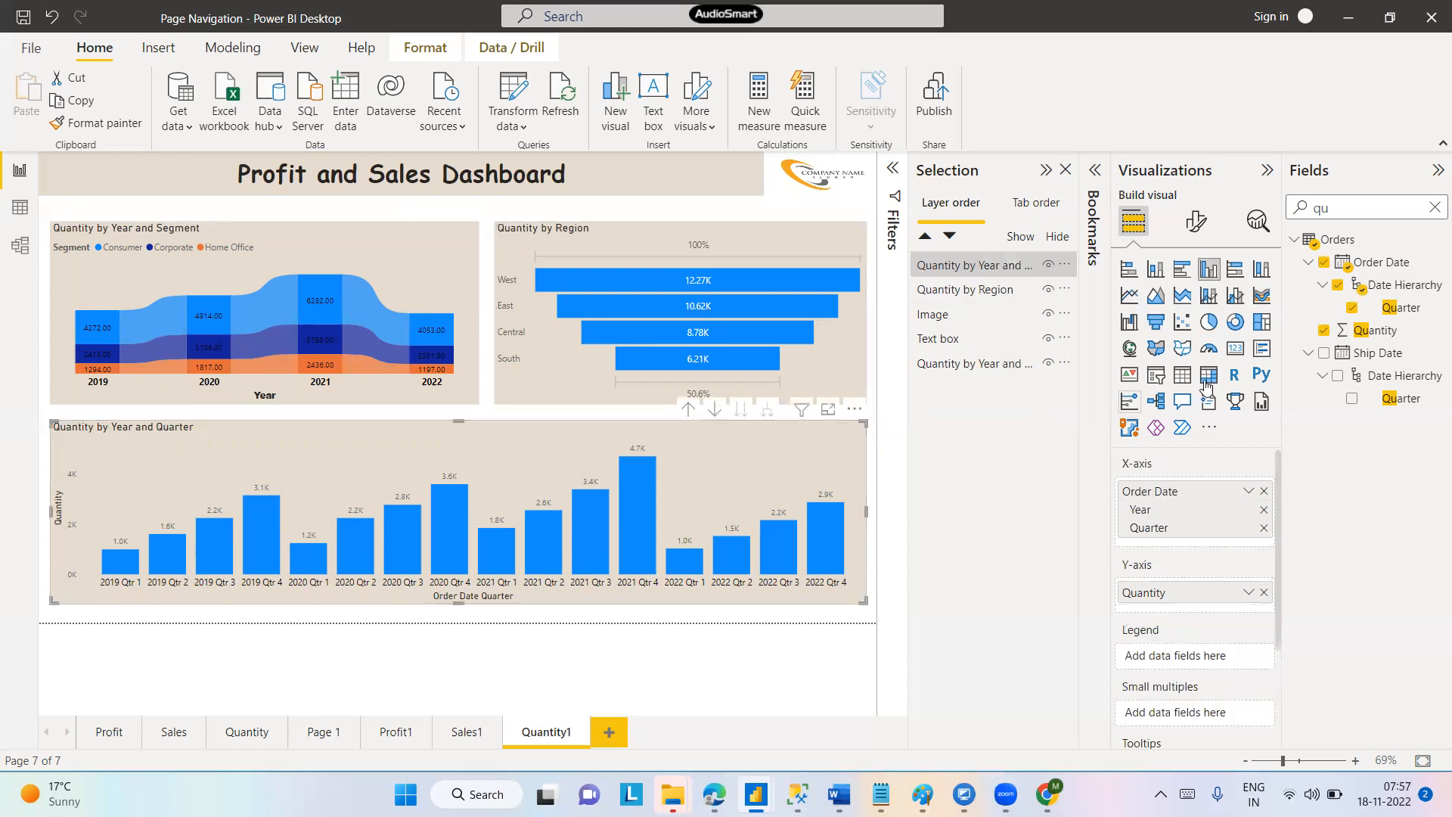
left_click(1195, 221)
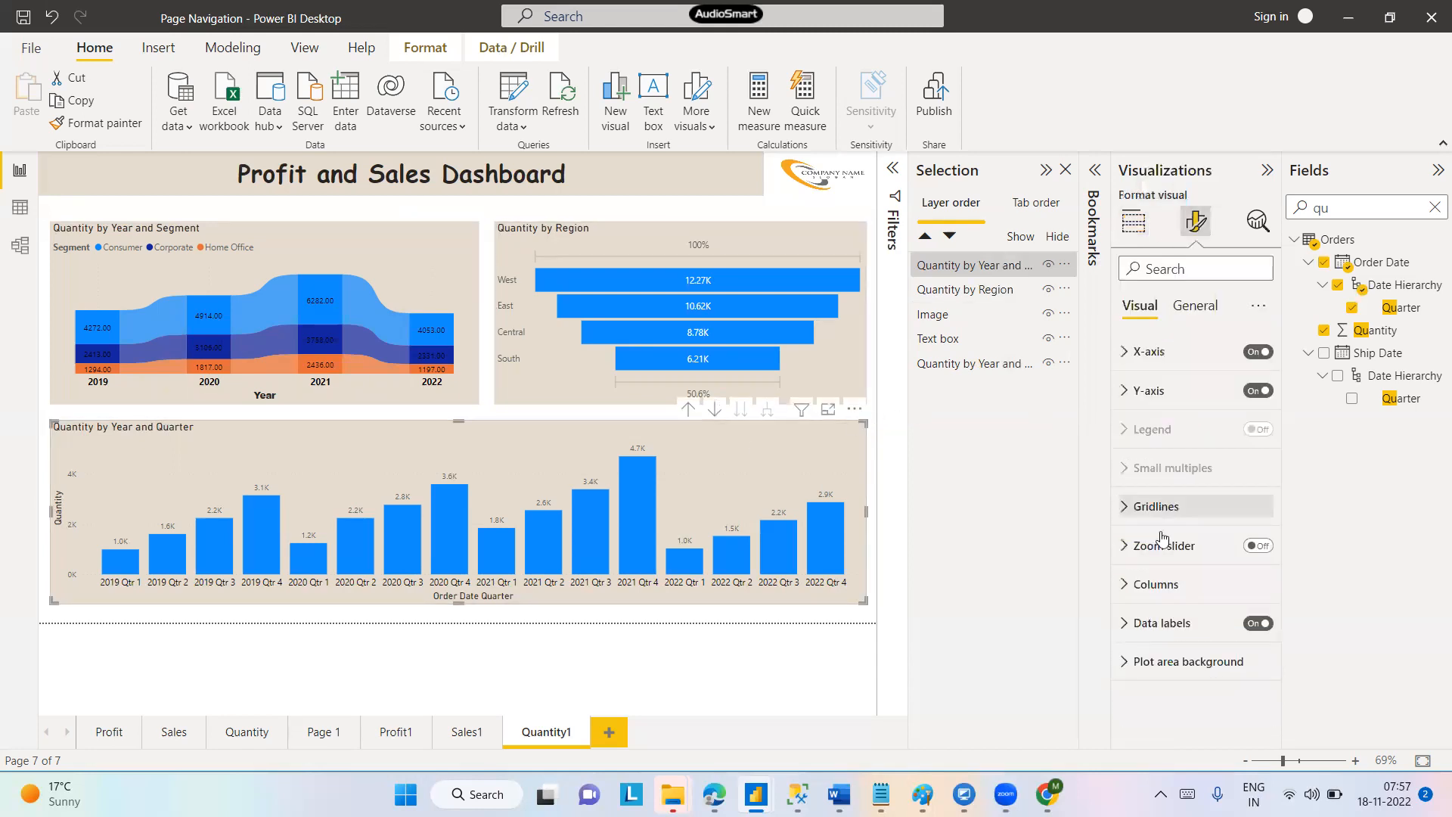
left_click(1127, 586)
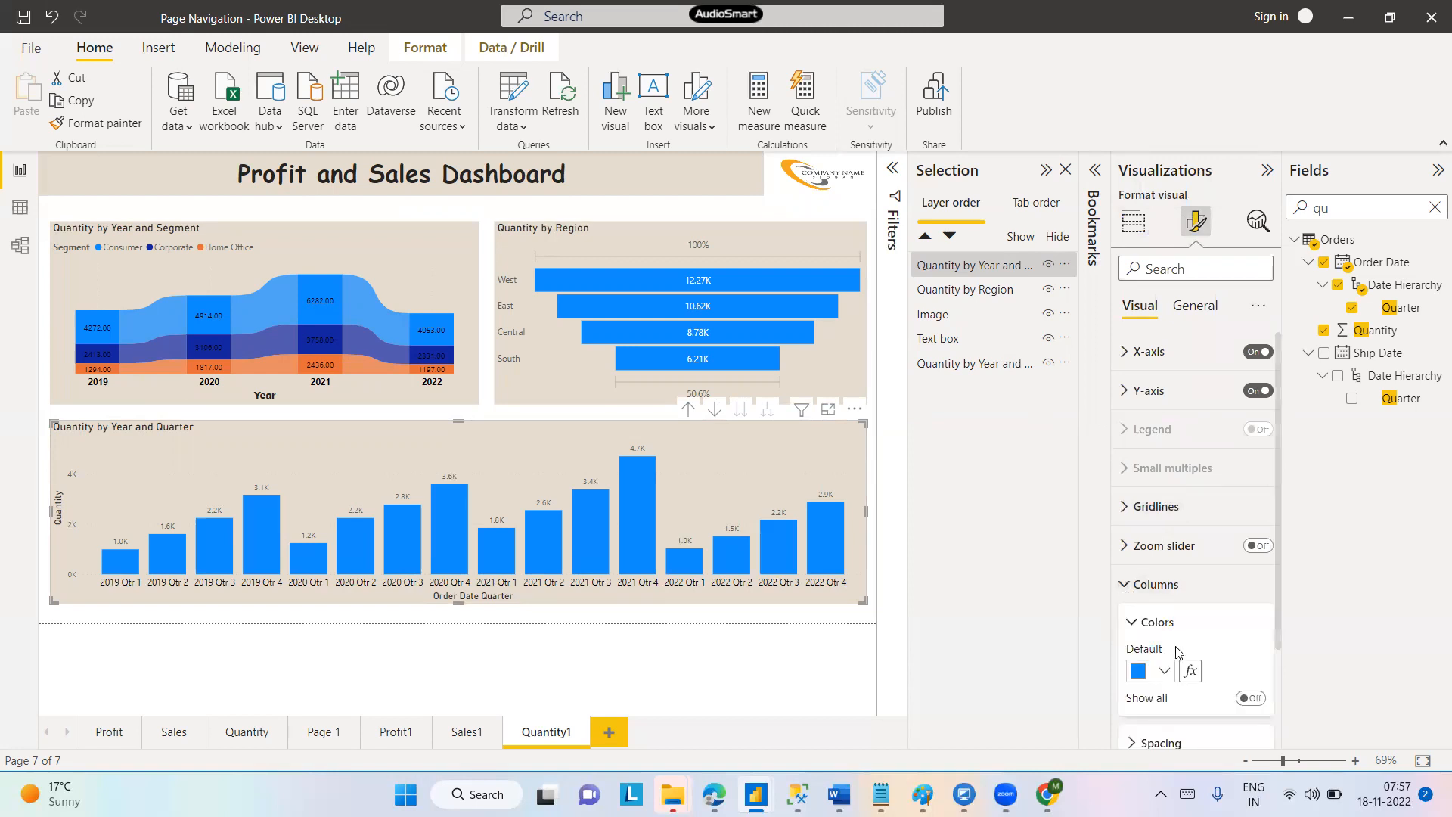
left_click(1163, 671)
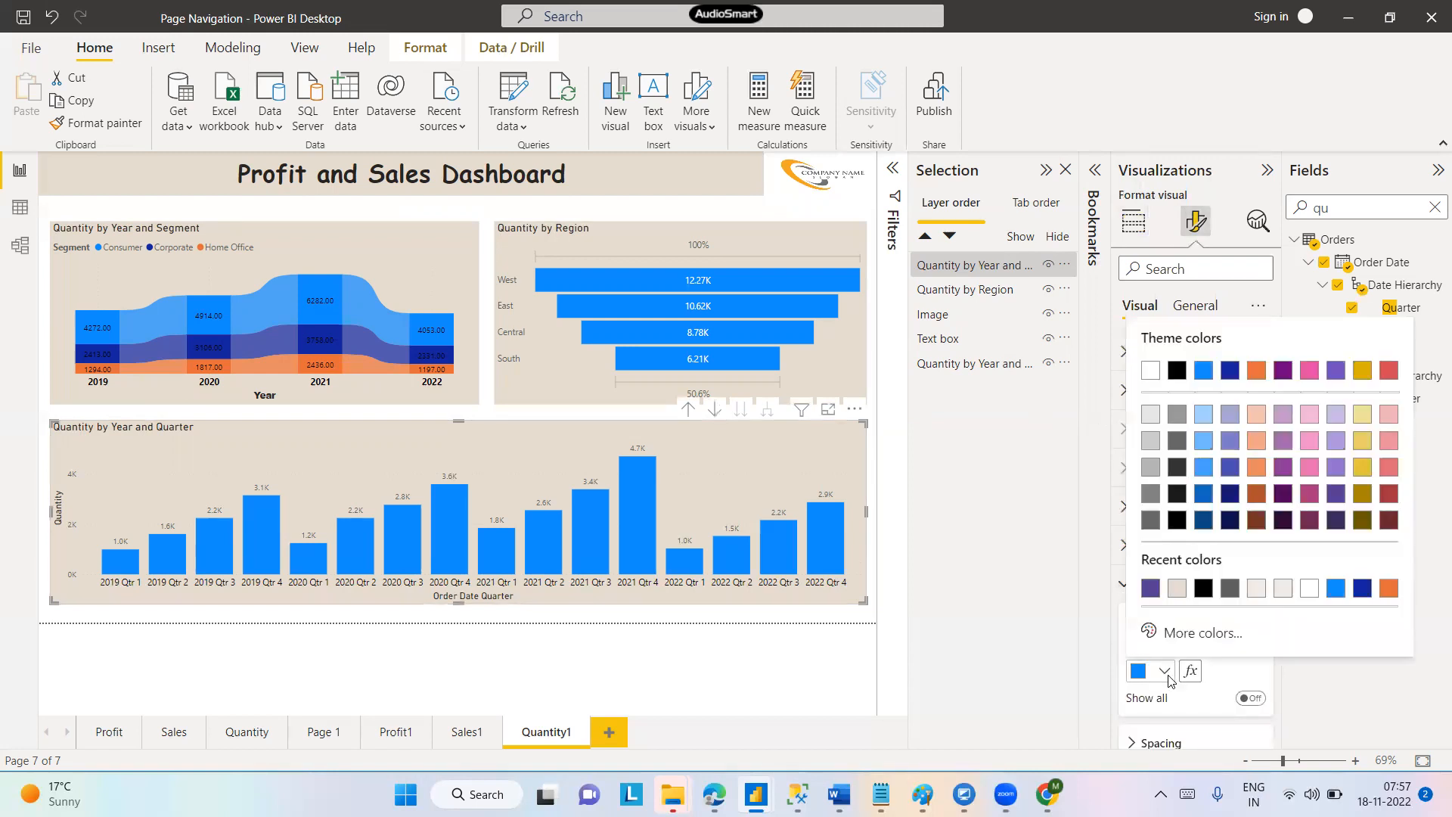
left_click(1363, 468)
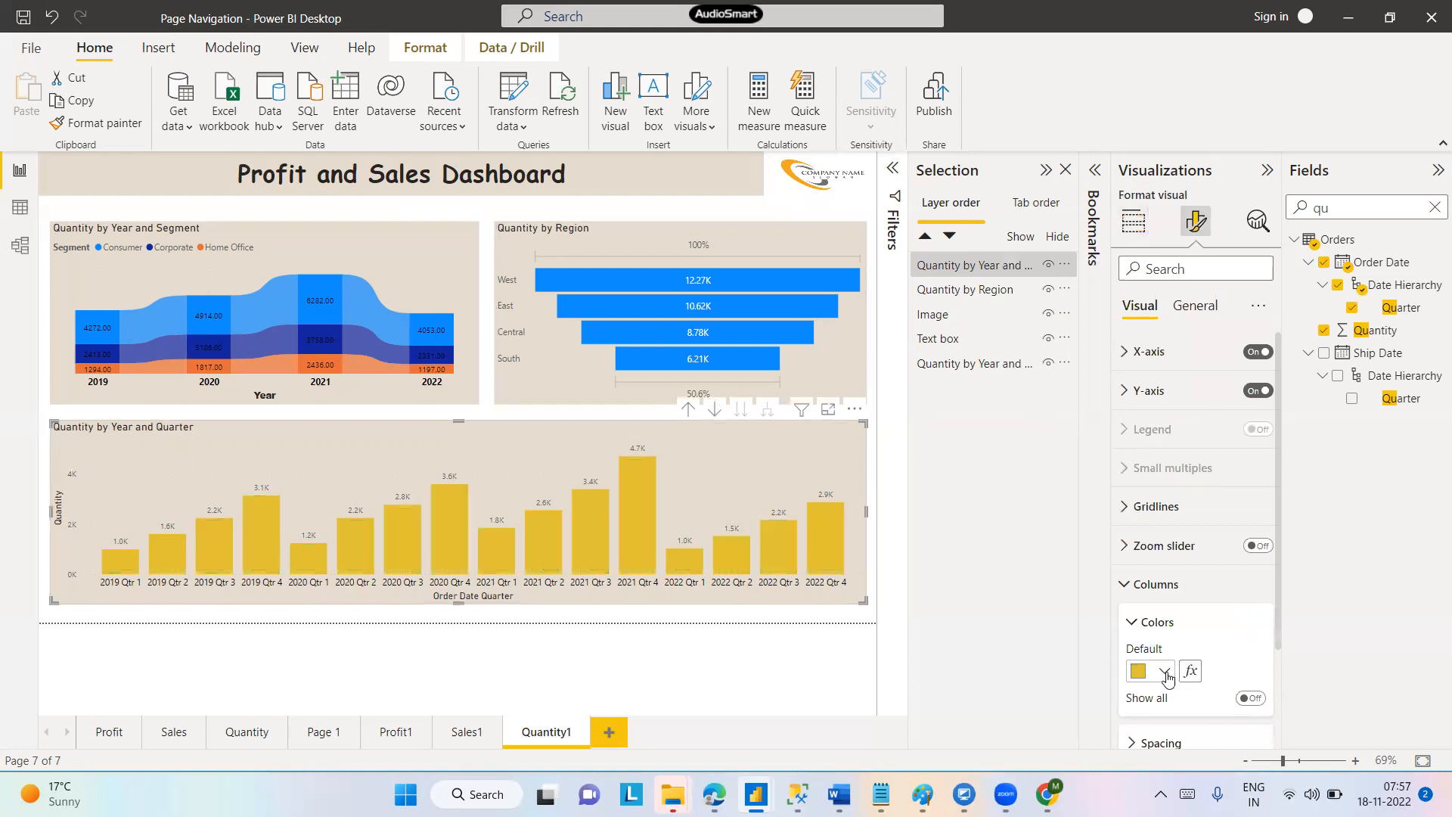
left_click(1166, 677)
left_click(1366, 497)
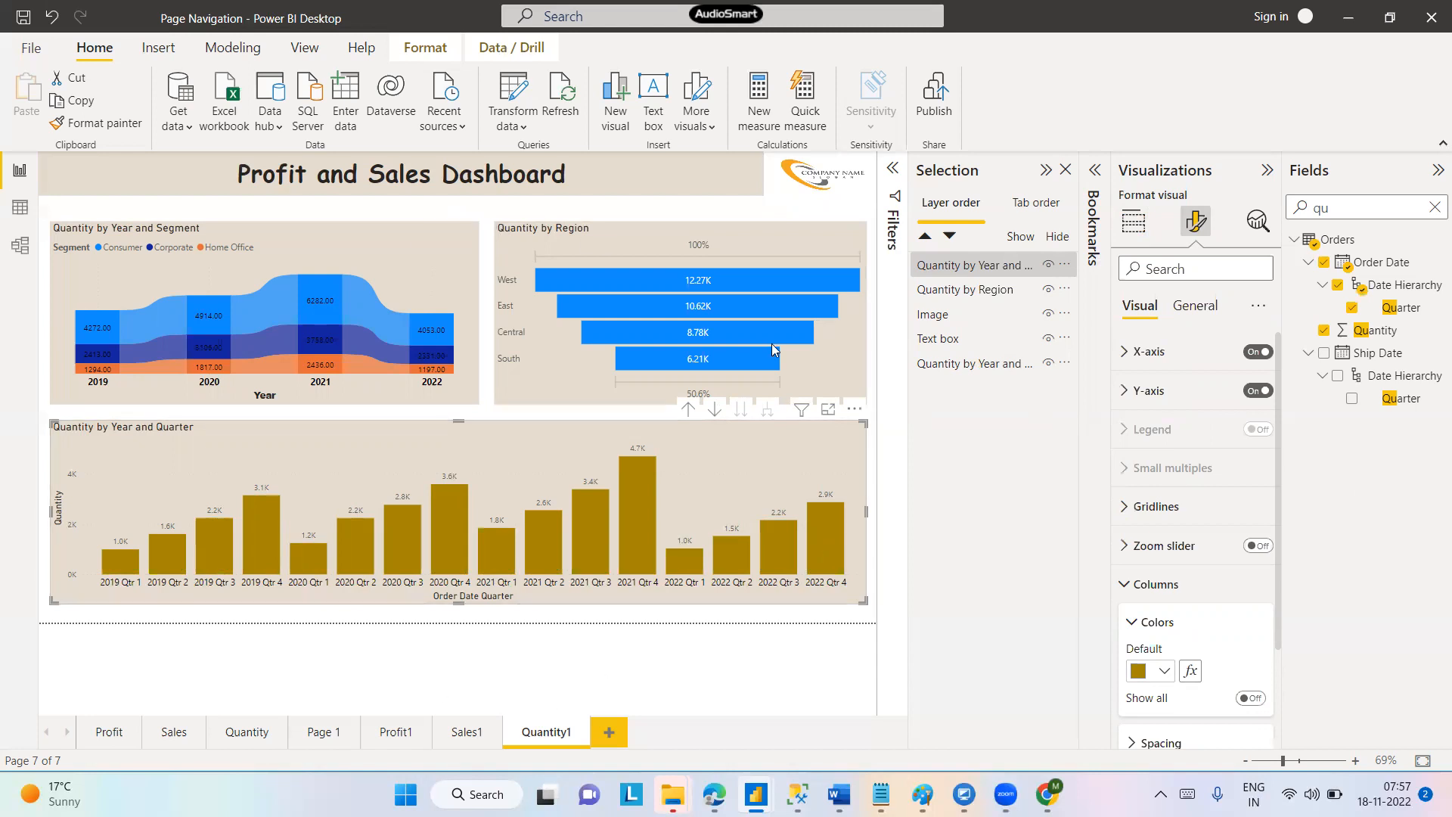
On the Profit1 page, group the Profit by Year and Segment, Profit by Region and Profit by Year and Quarter charts
left_click(394, 732)
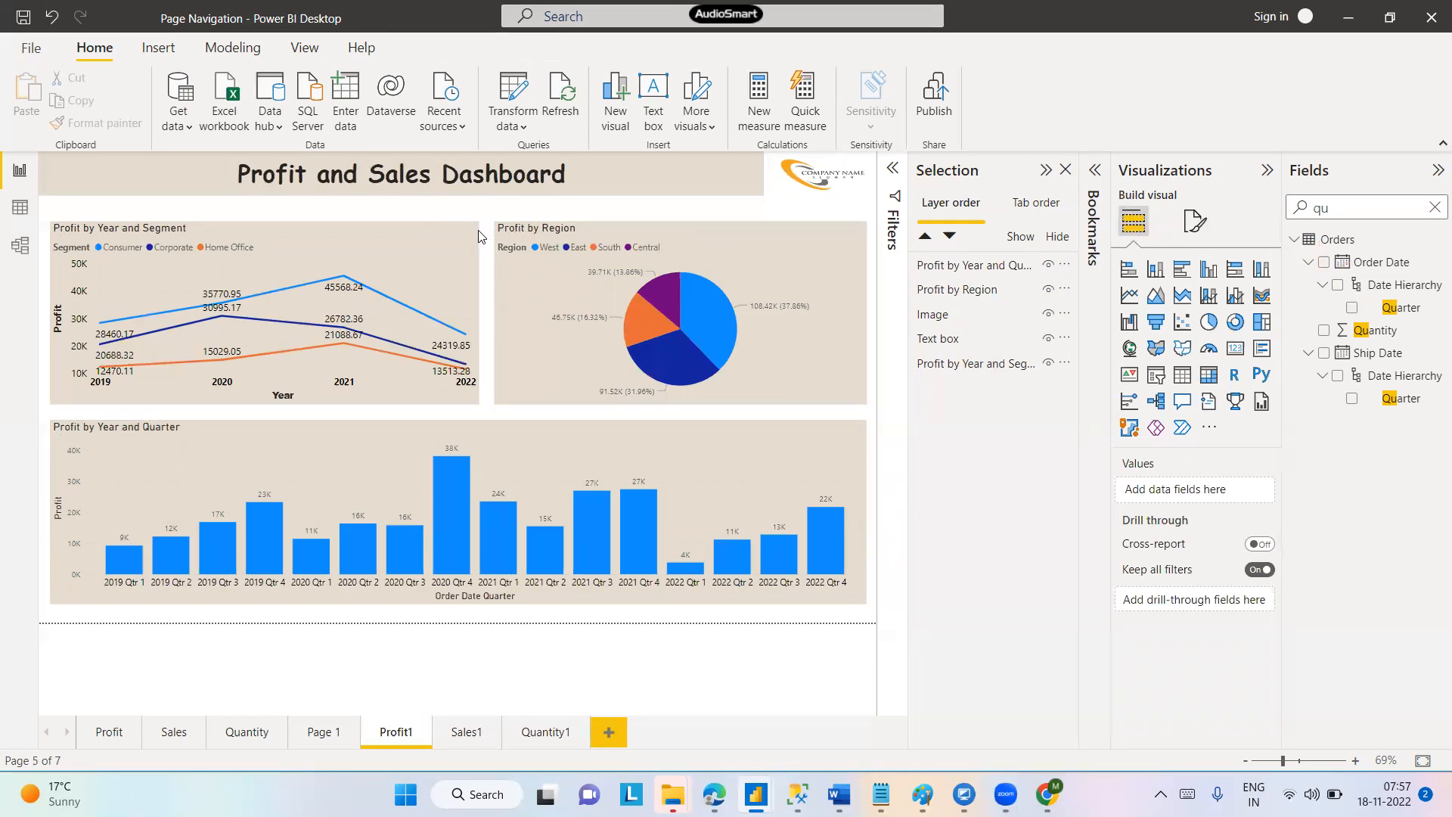
left_click(461, 239)
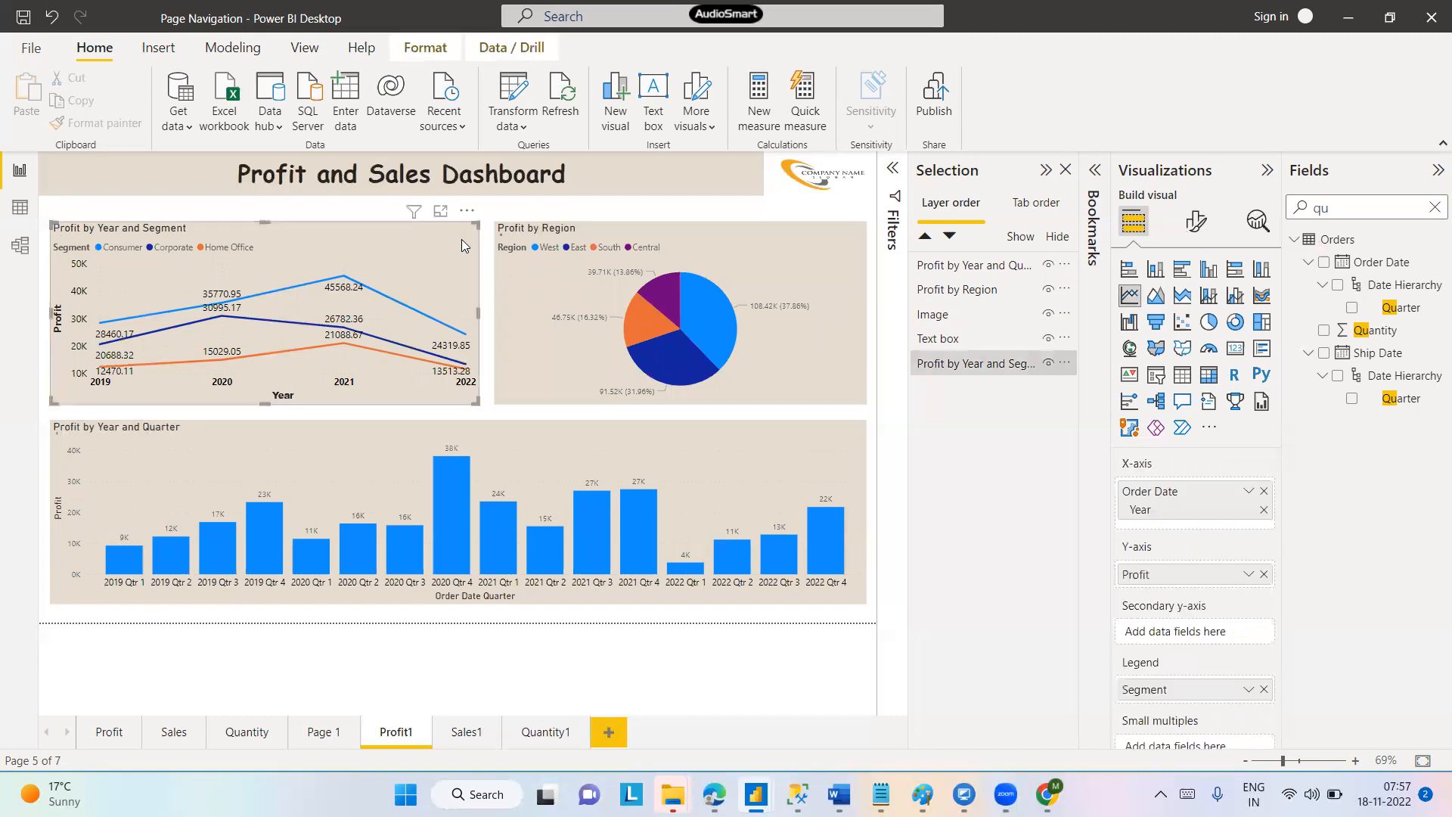
left_click(530, 267, "ctrl")
left_click(425, 433, "ctrl")
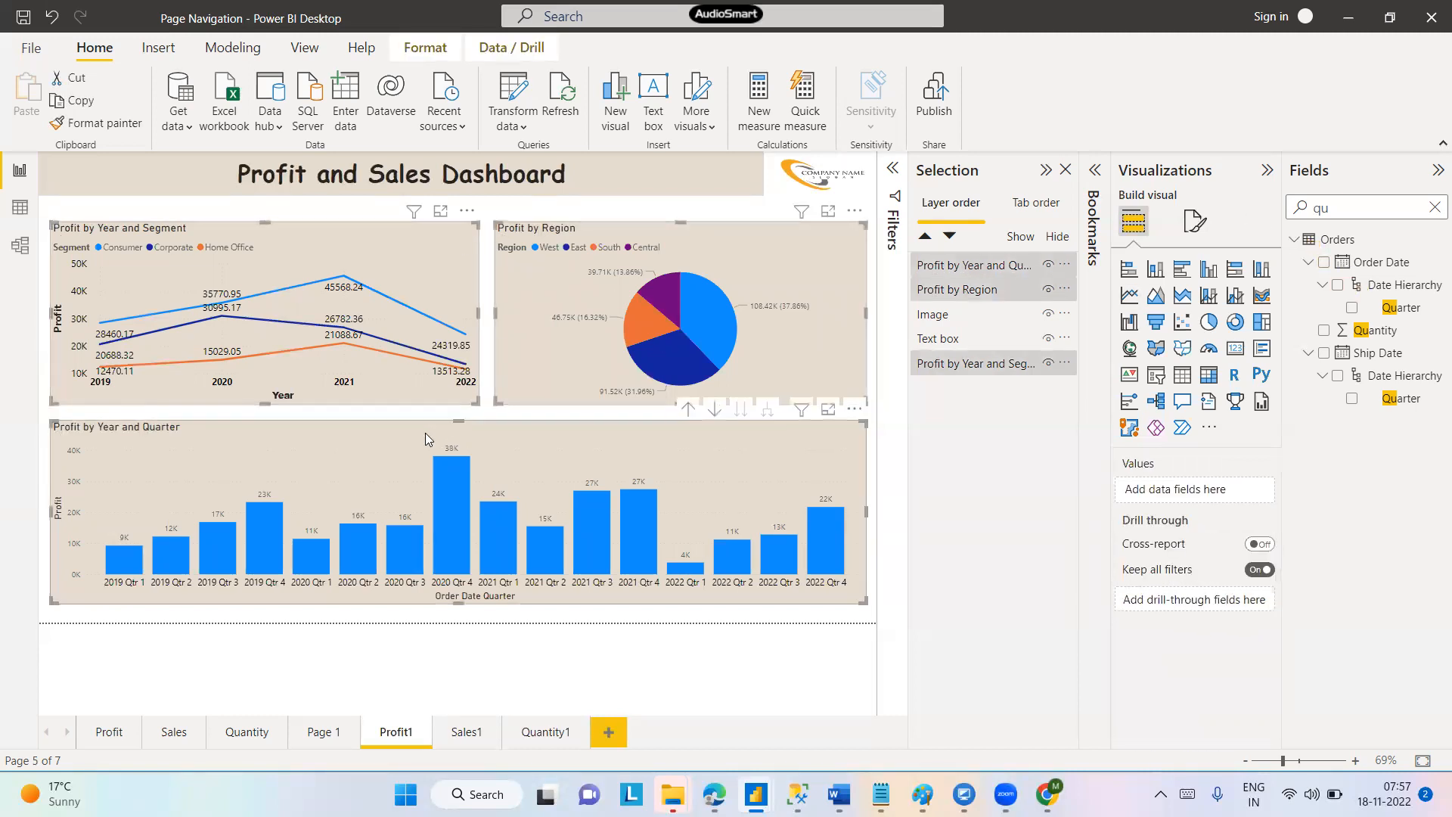
right_click(425, 432)
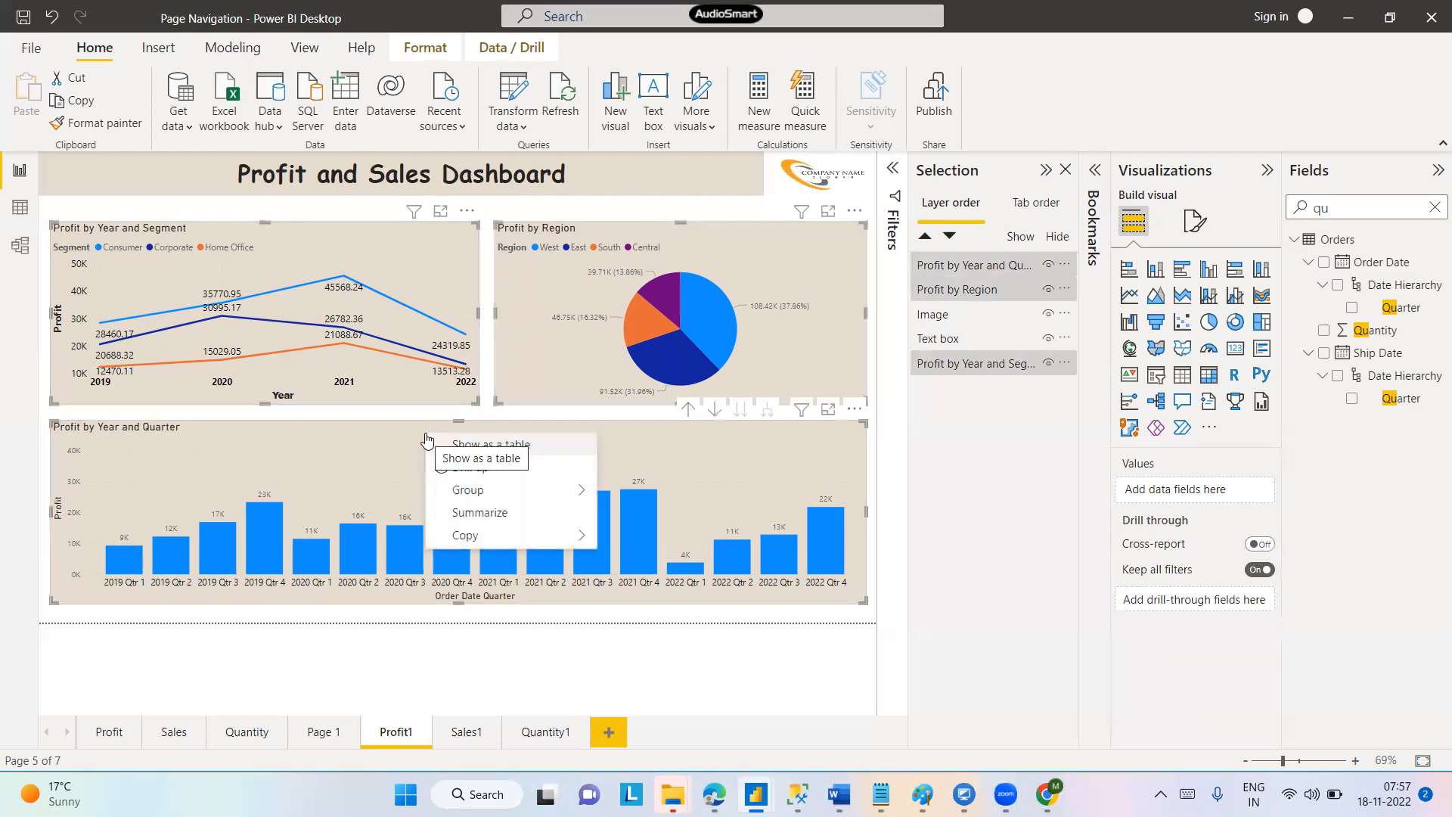
mouse_move(455, 496)
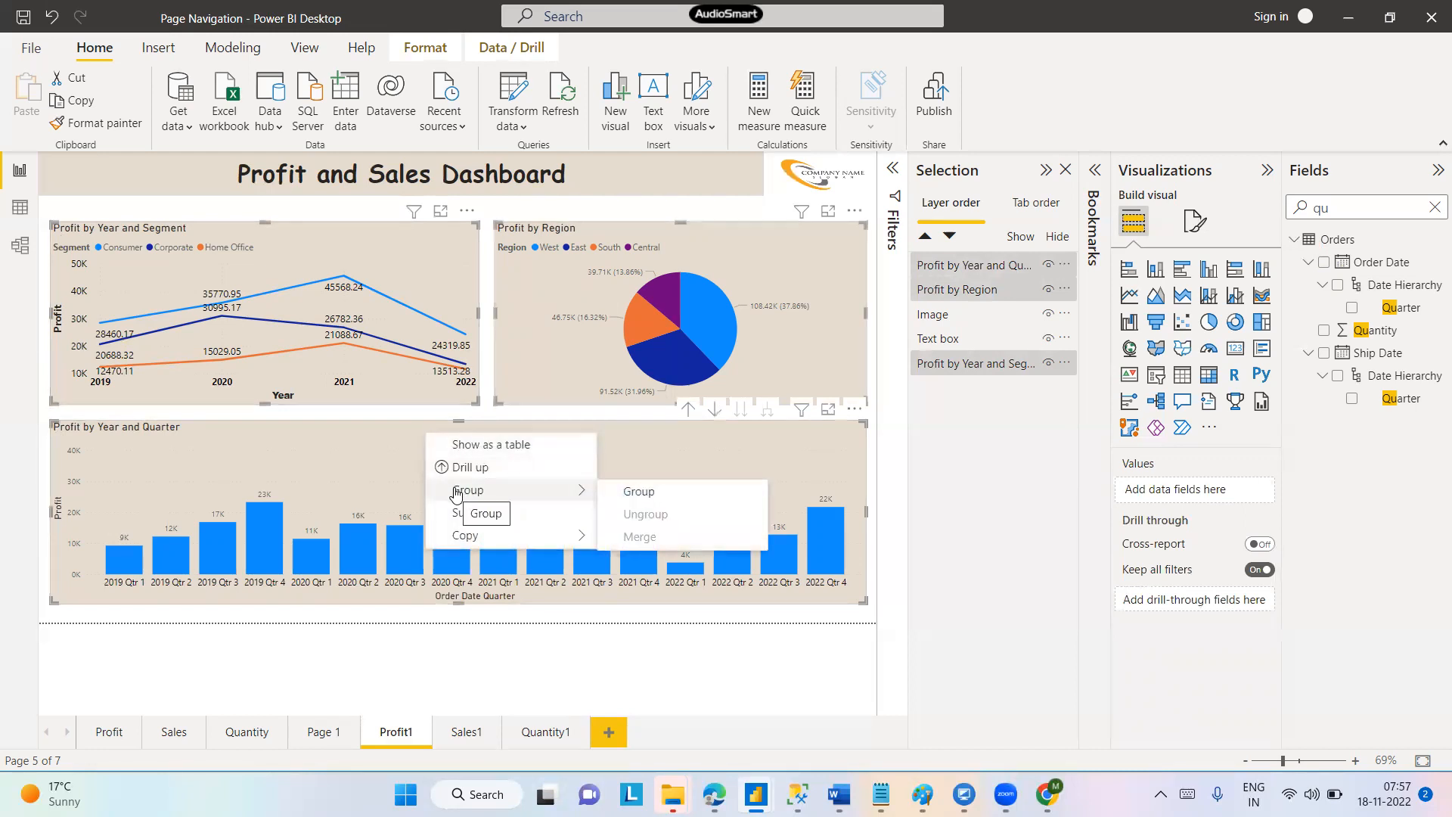
left_click(623, 492)
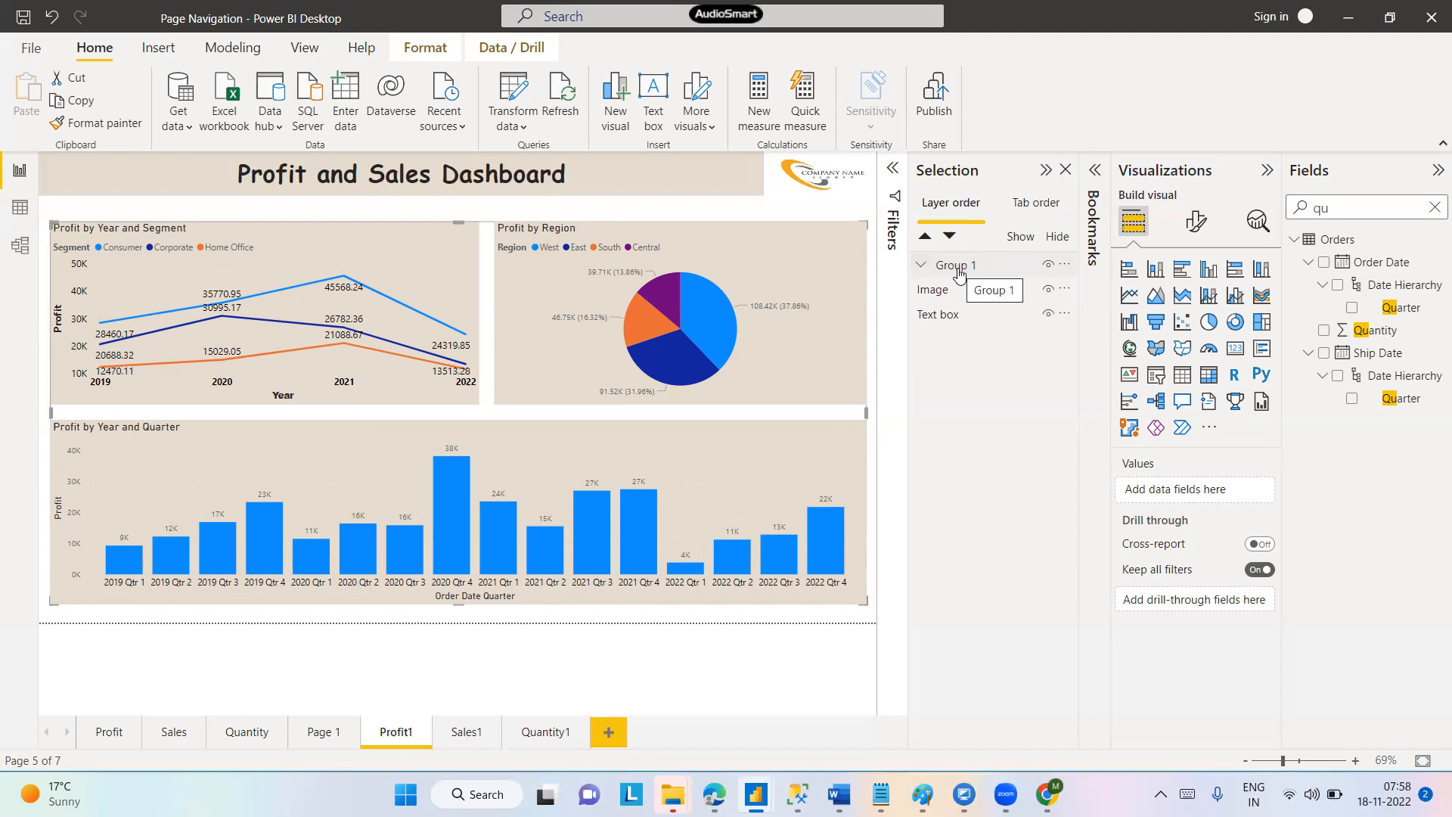
Add a blank report page and duplicate the Quantity1 page
left_click(645, 185)
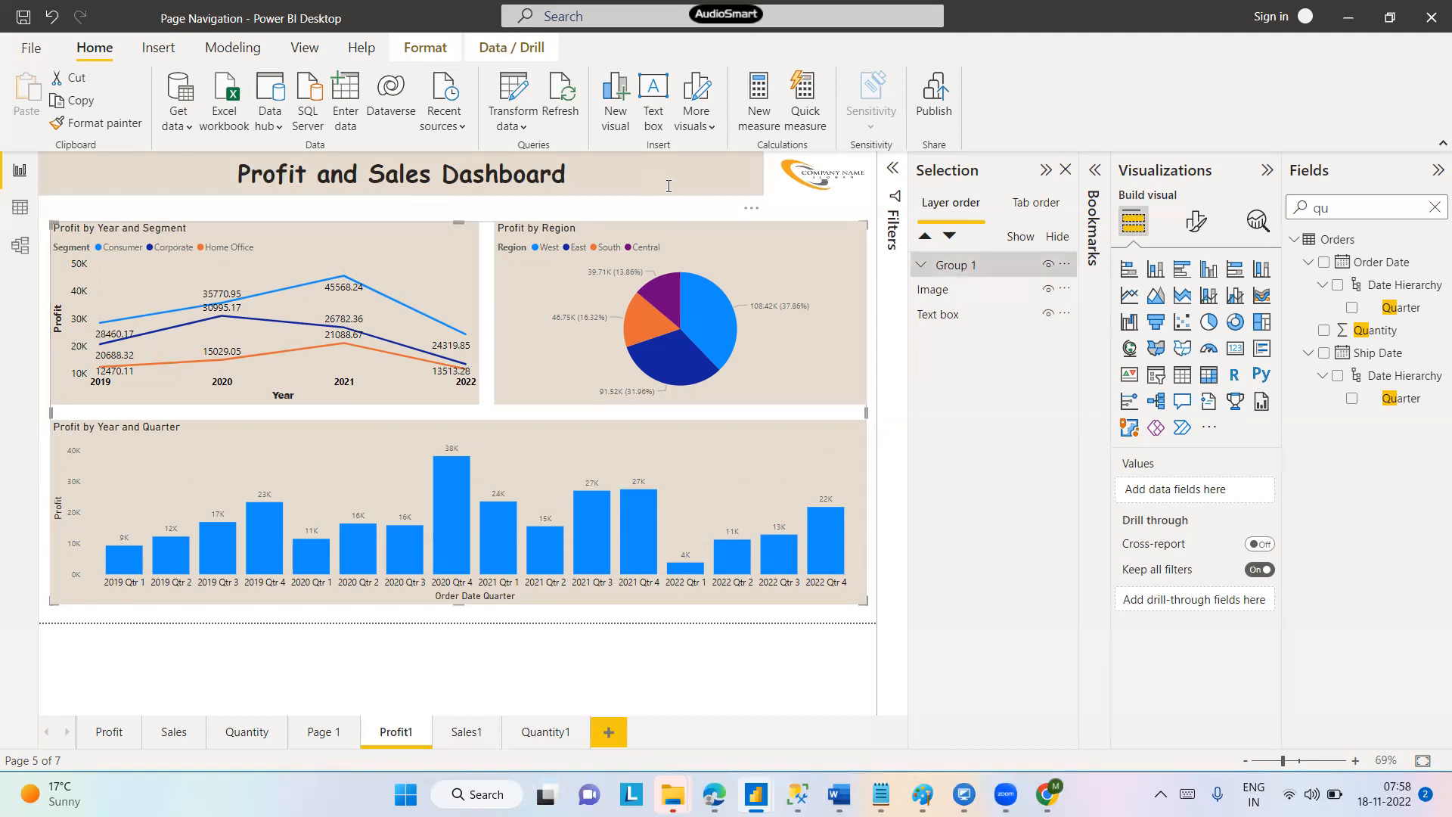
left_click(668, 186)
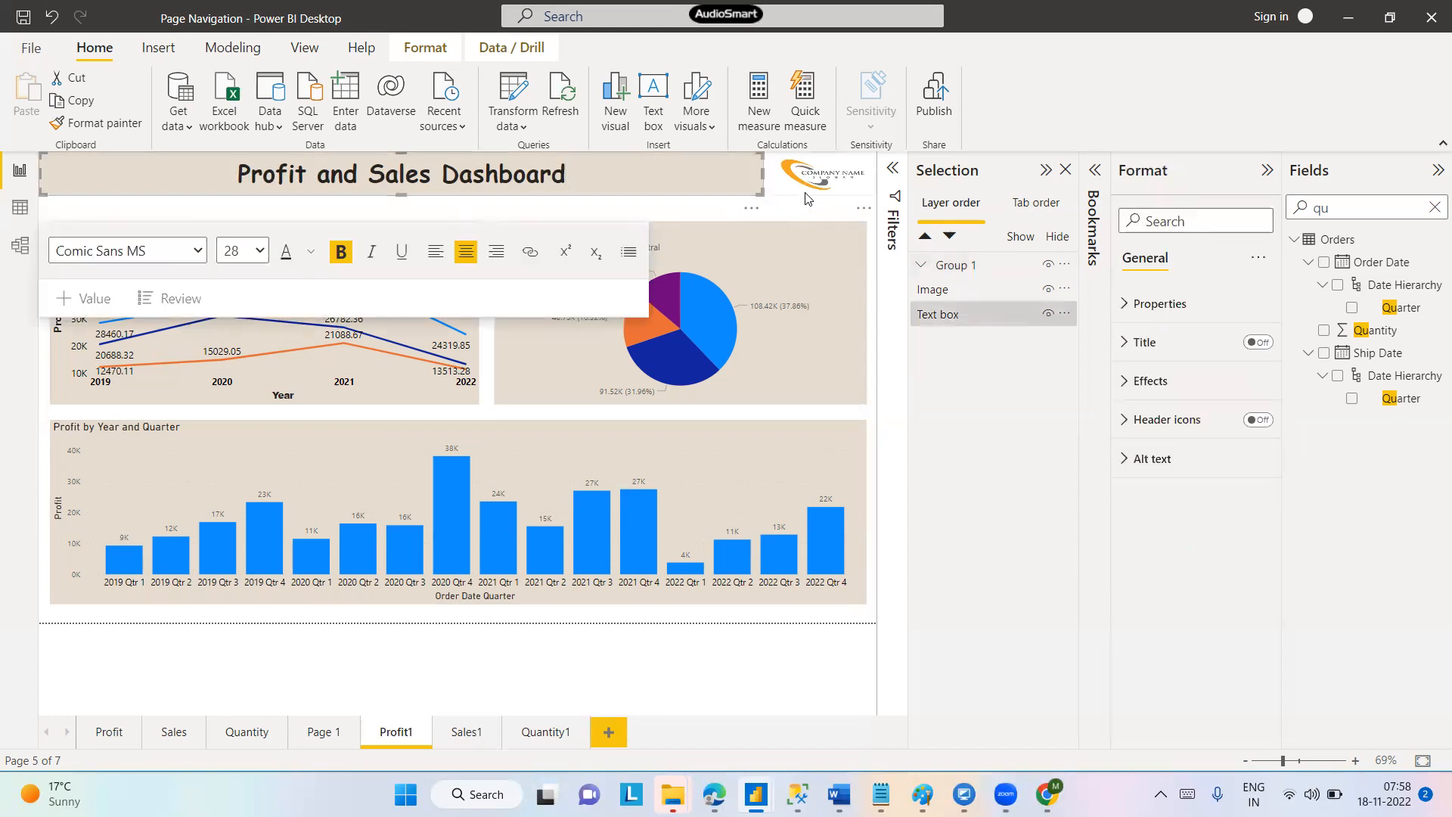
left_click(609, 724)
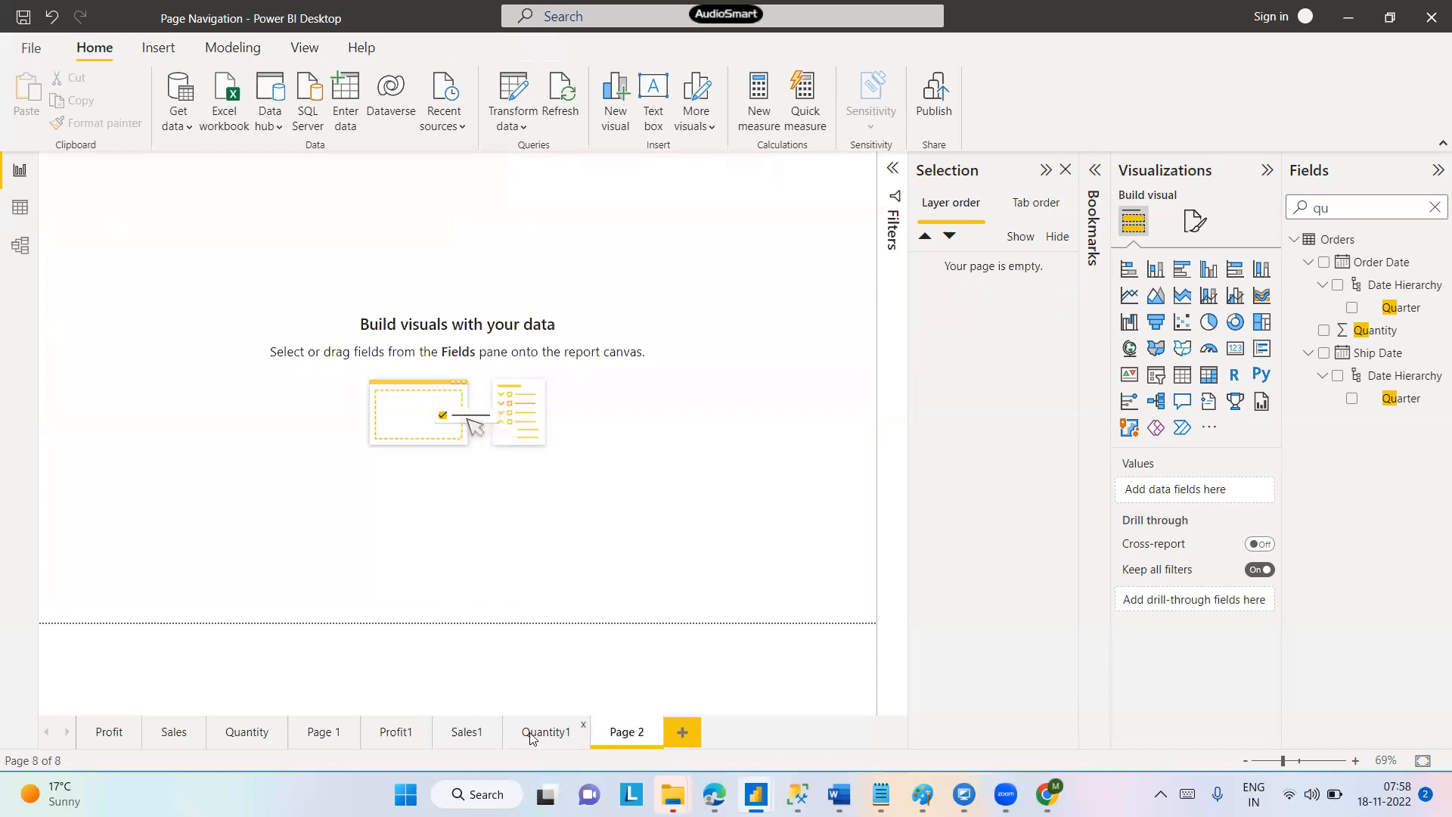
left_click(531, 739)
right_click(531, 739)
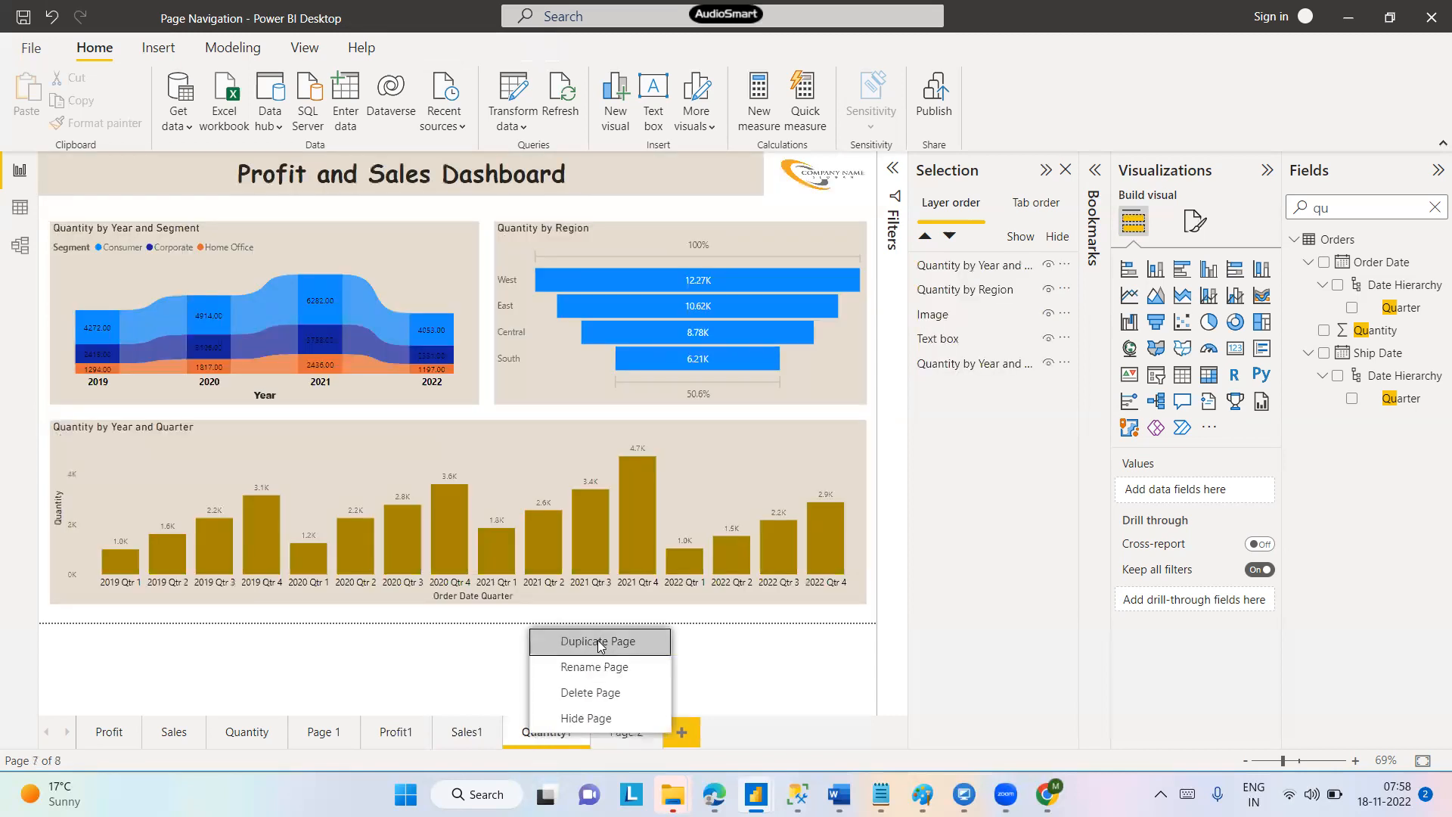
left_click(597, 640)
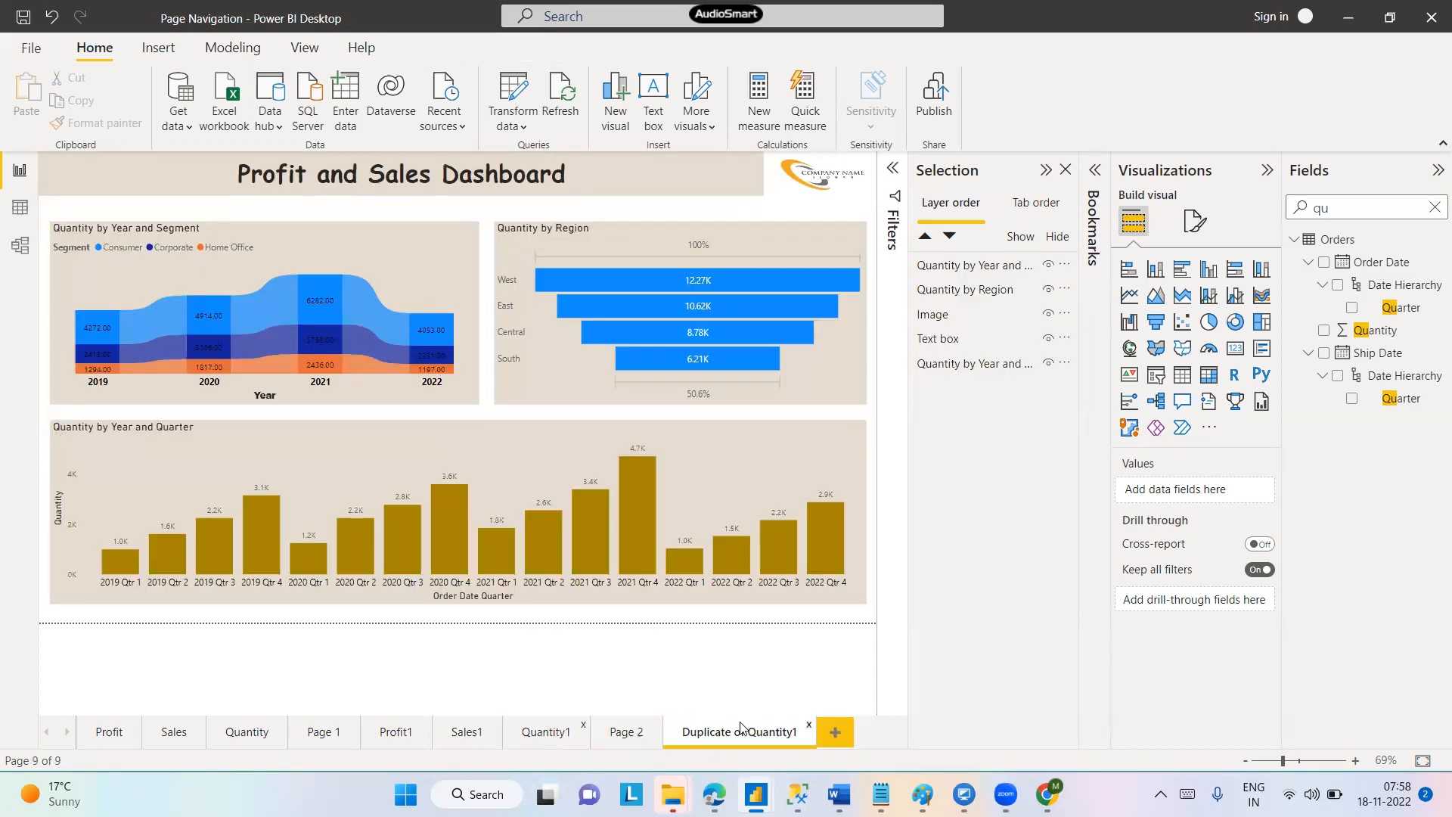
Delete the column chart, the funnel chart and the ribbon chart from the duplicated Quantity1 page
left_click(796, 466)
key("Delete")
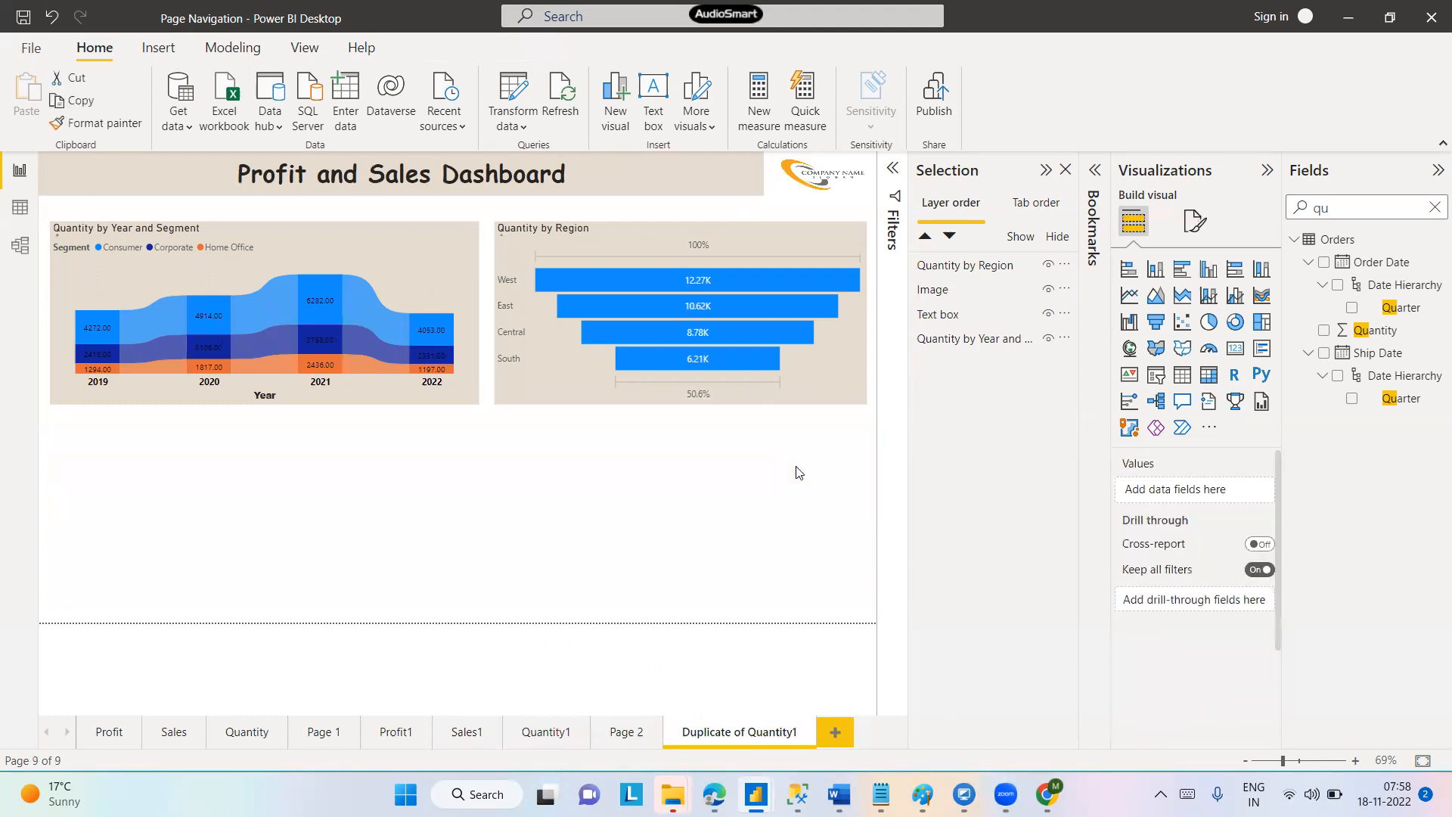
left_click(625, 226)
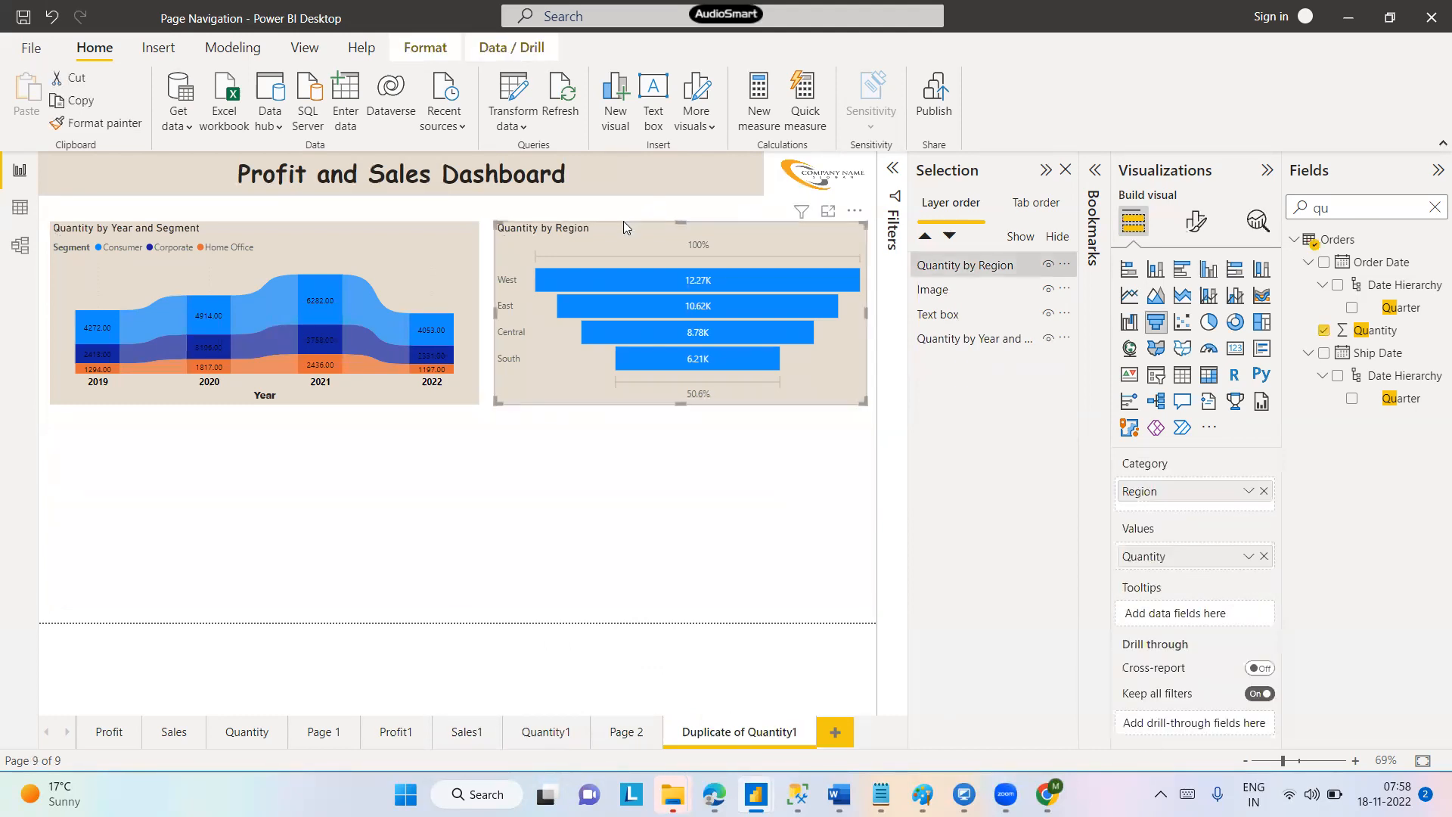
key("Delete")
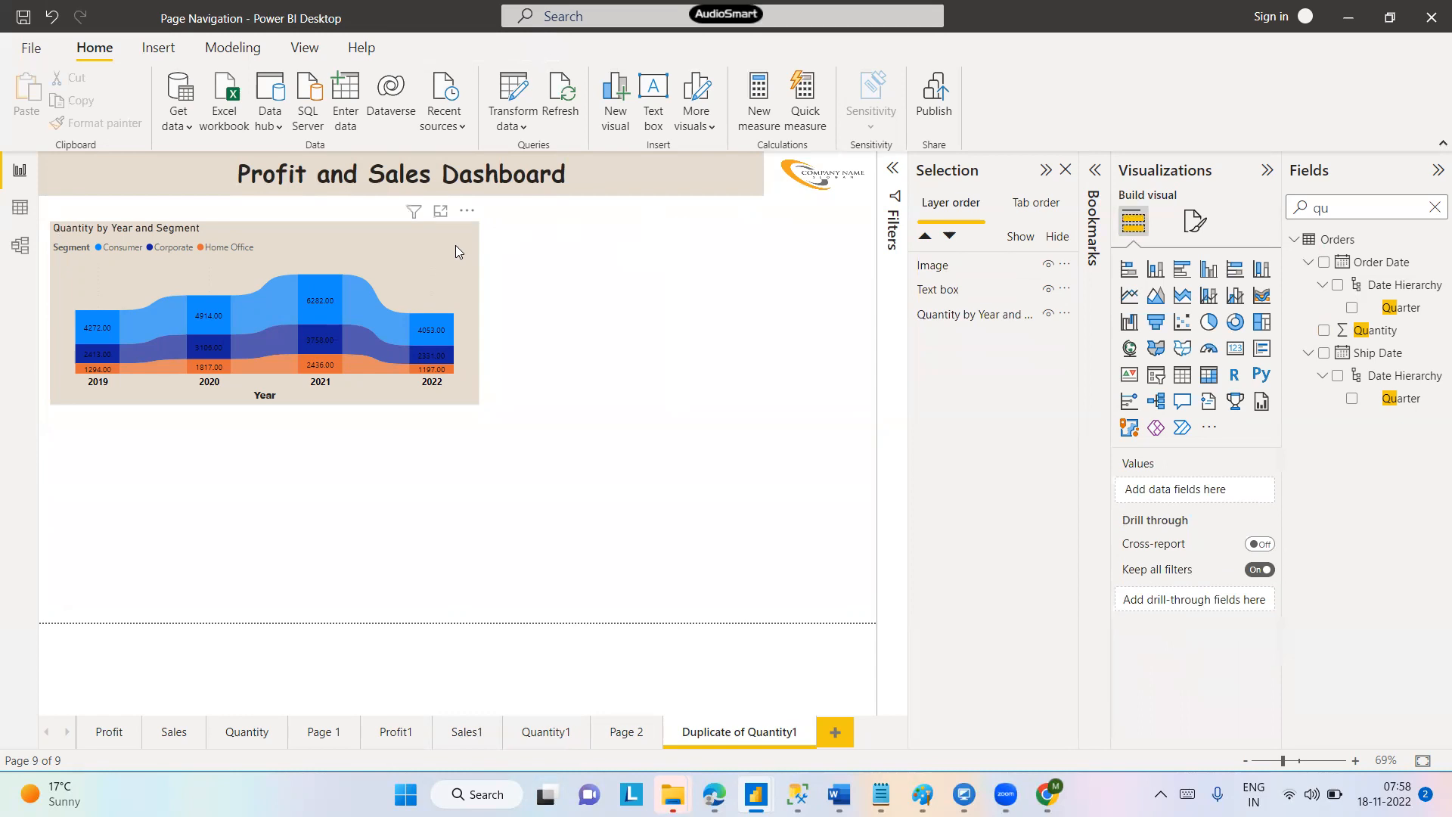
left_click(455, 245)
key("Delete")
Delete the company logo image and the dashboard title text box from the duplicated Quantity1 page
left_click(646, 181)
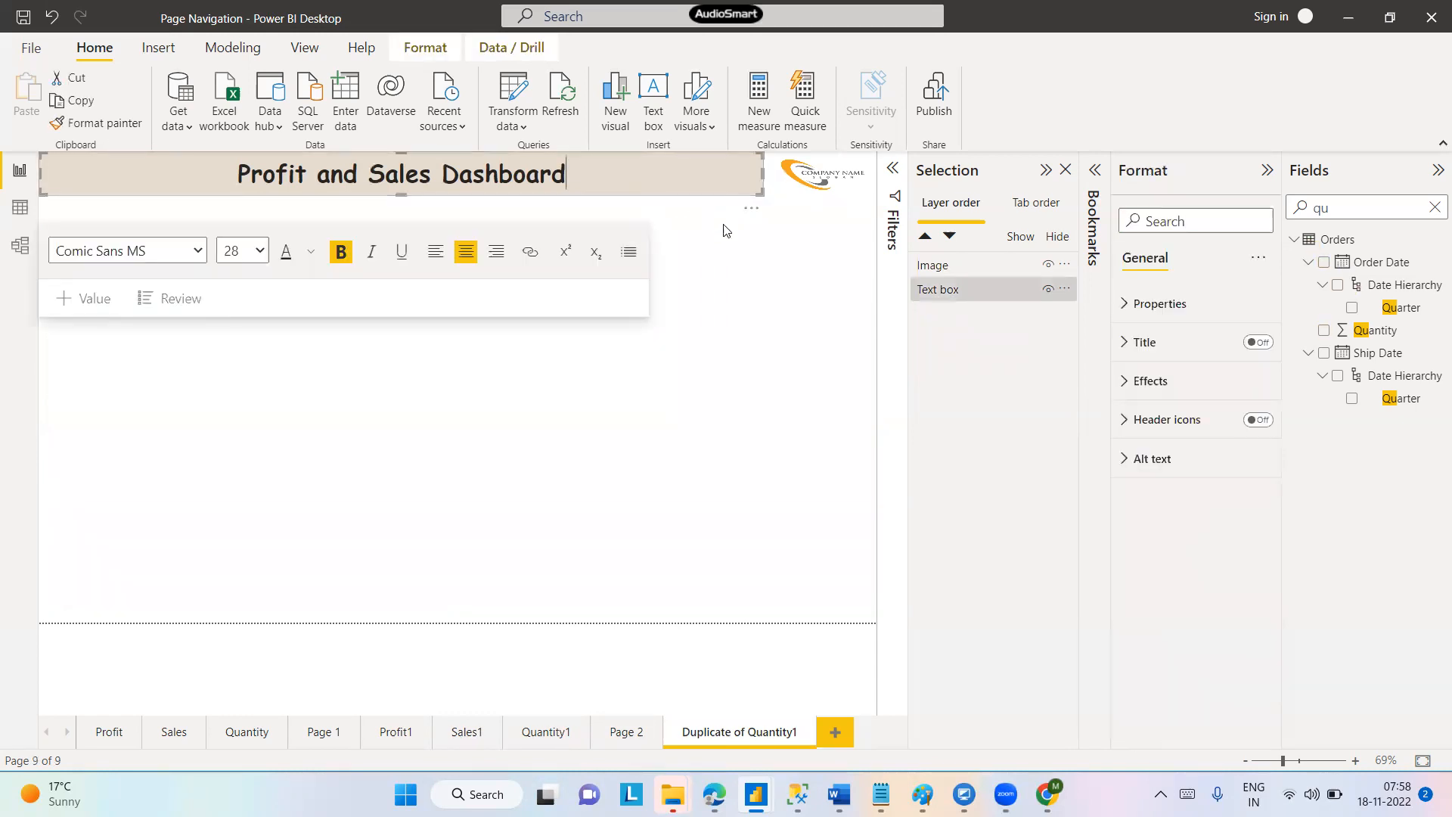
left_click(779, 298)
left_click(745, 192)
left_click(812, 194)
key("Delete")
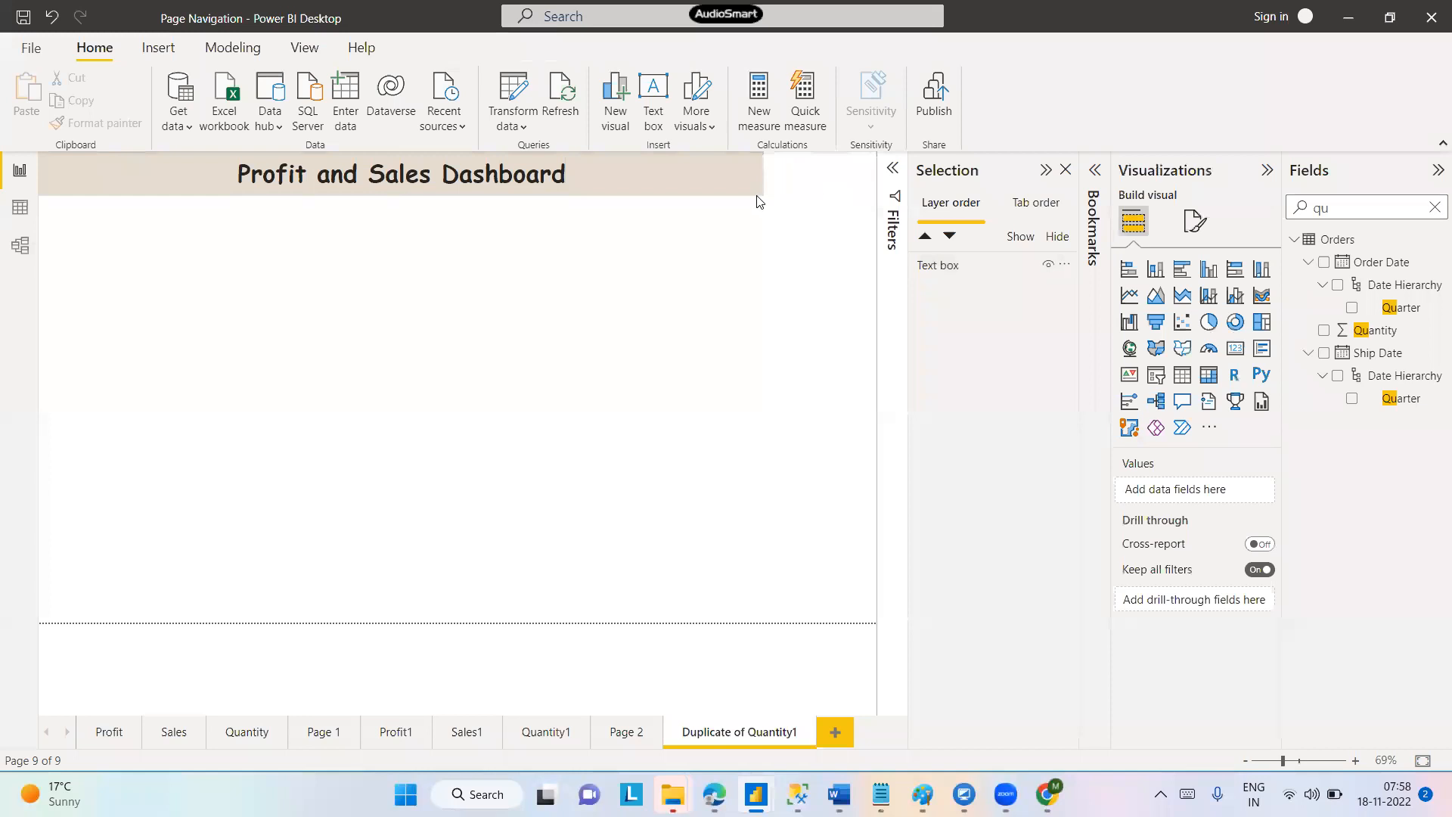
left_click(760, 198)
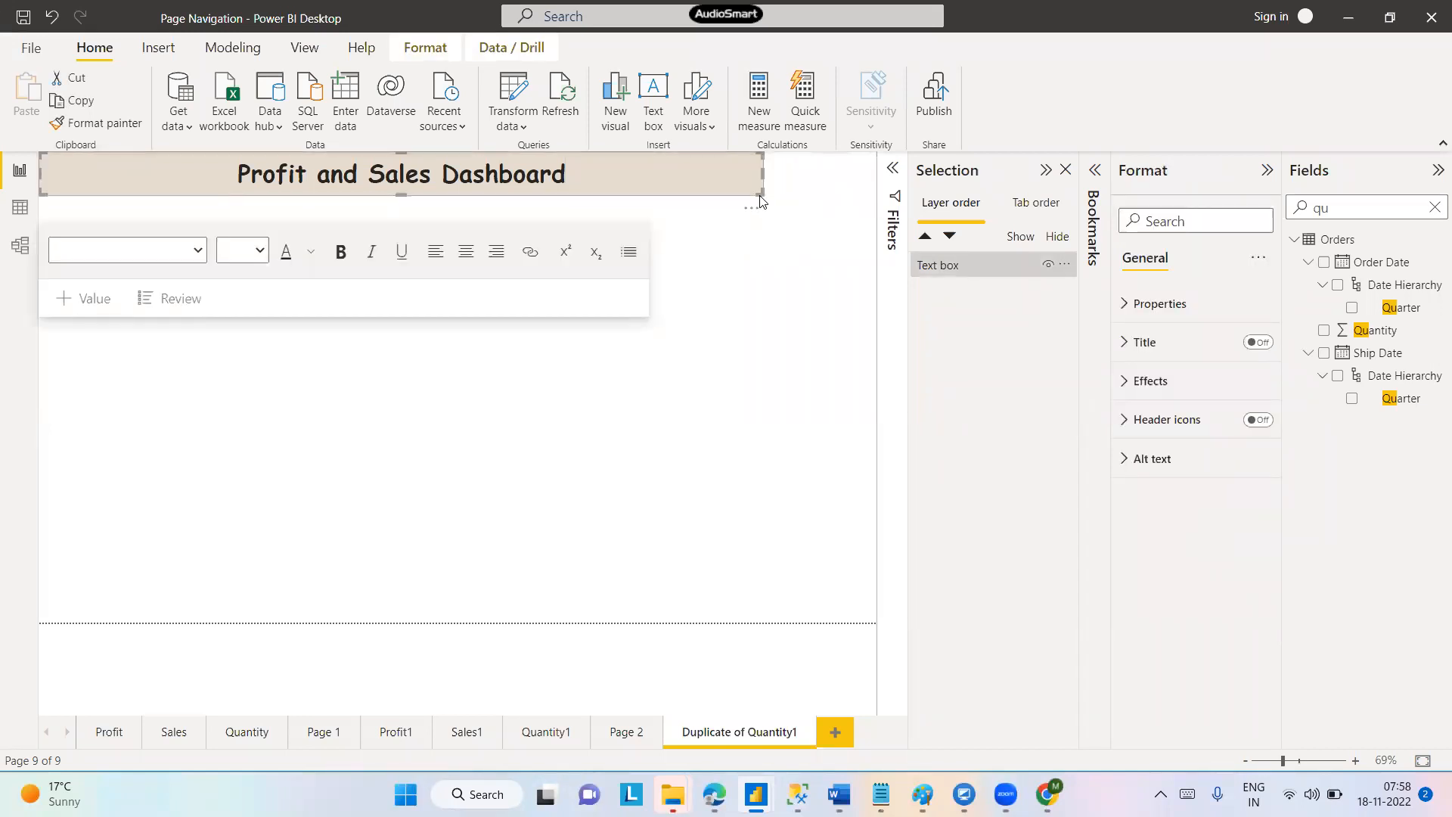
key("Delete")
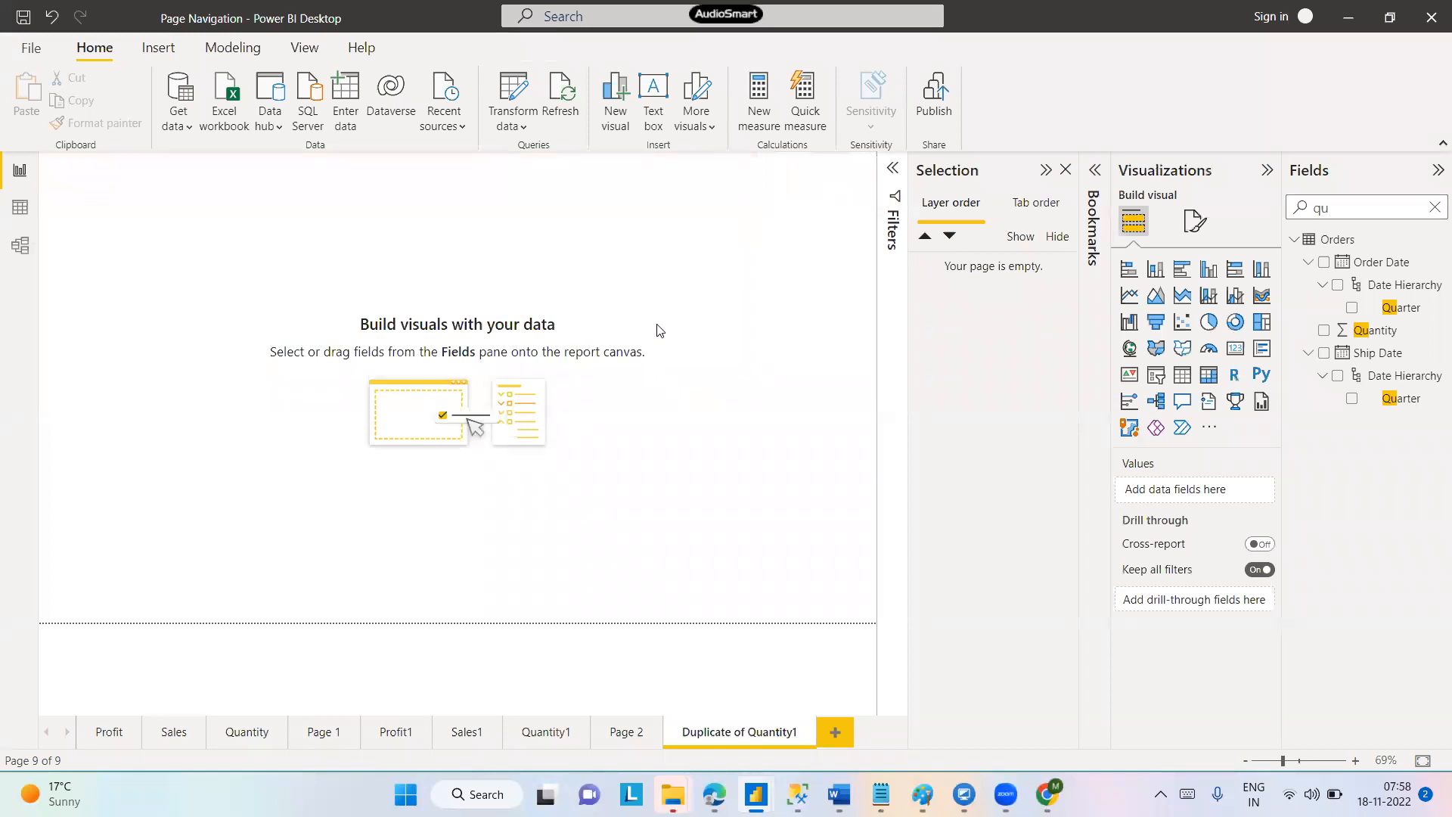
key("BackSpace")
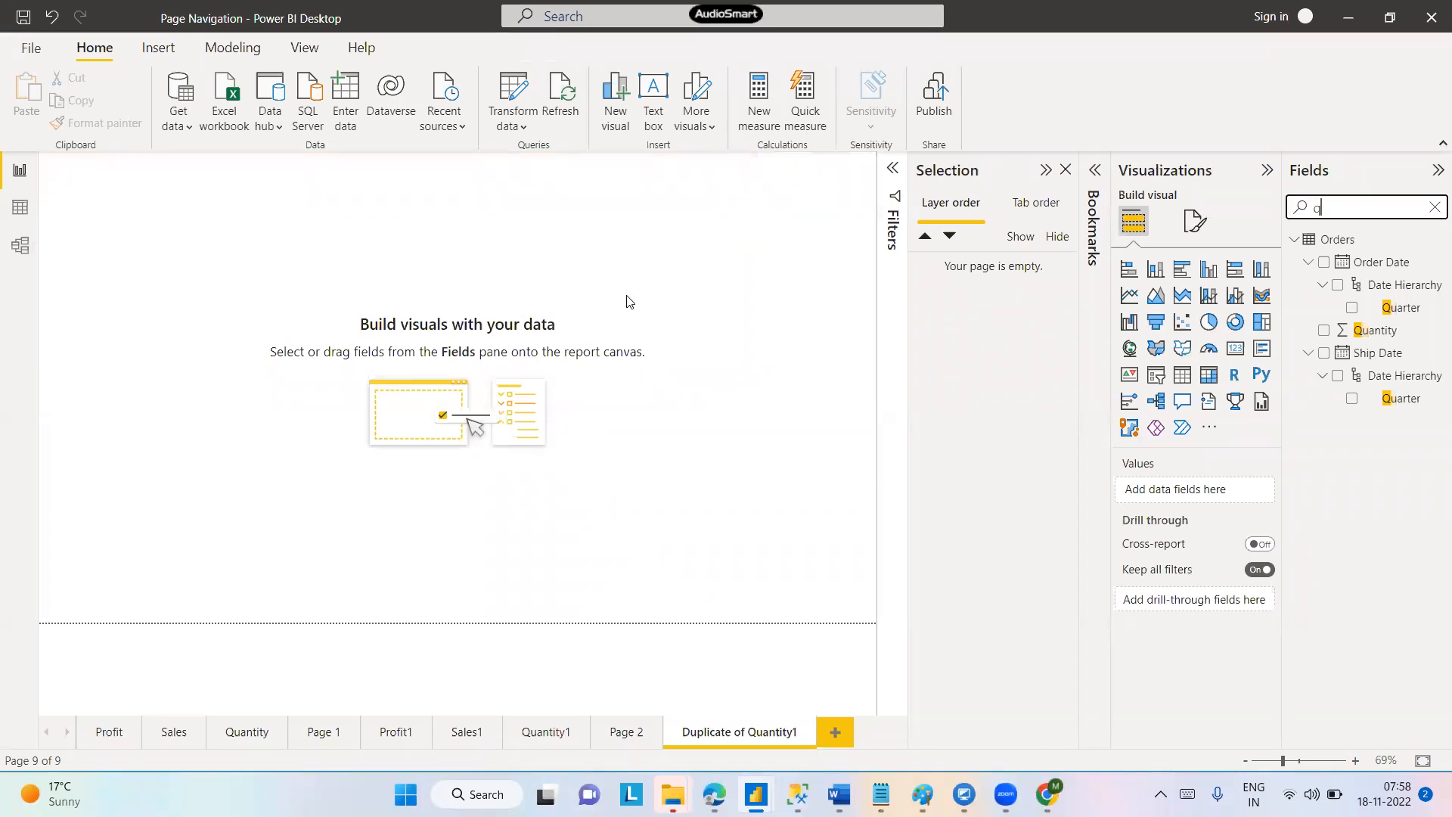
left_click(627, 302)
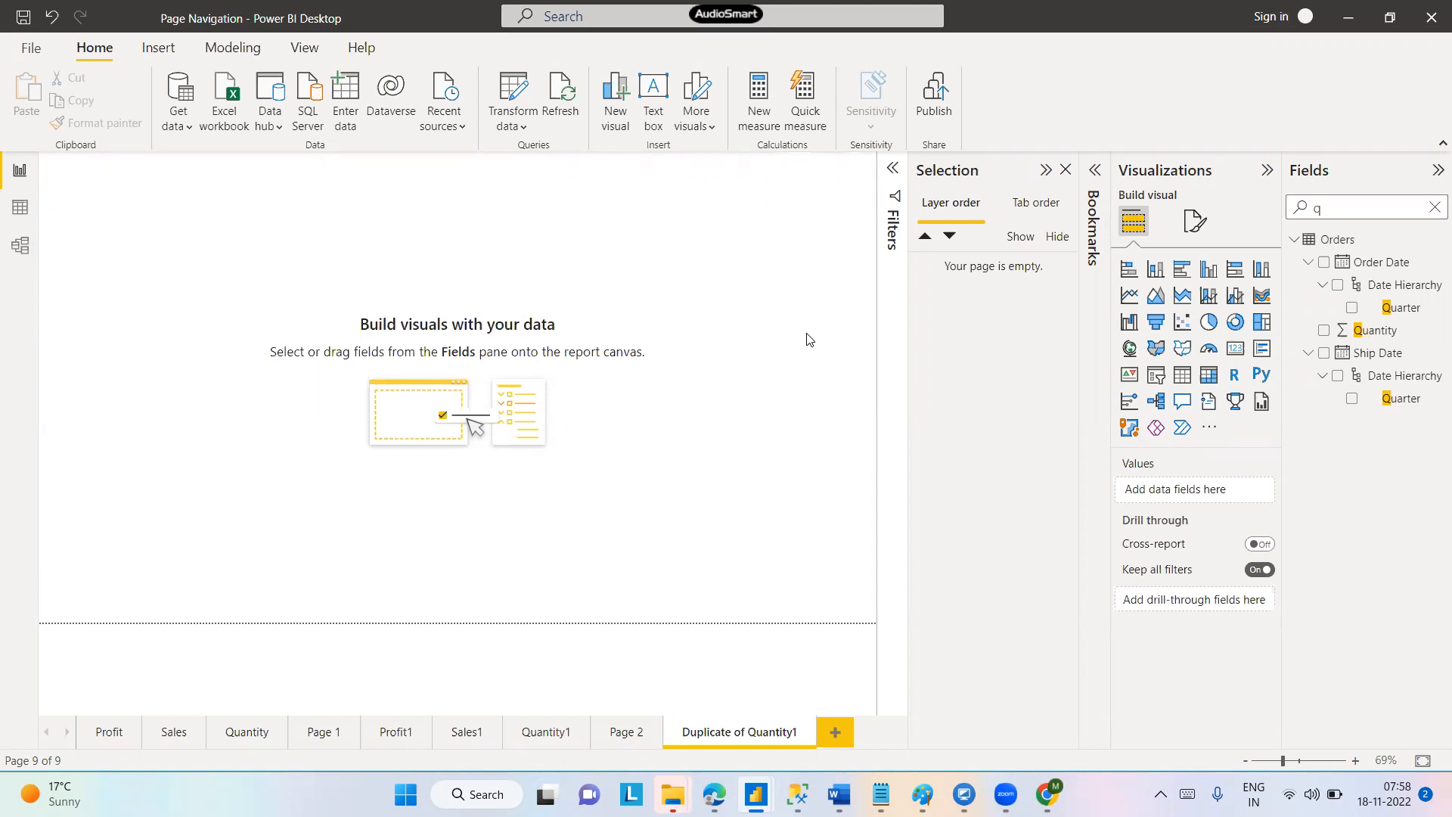
Undo the deletions of the title text box and the logo image on the duplicated page
left_click(59, 23)
left_click(59, 23)
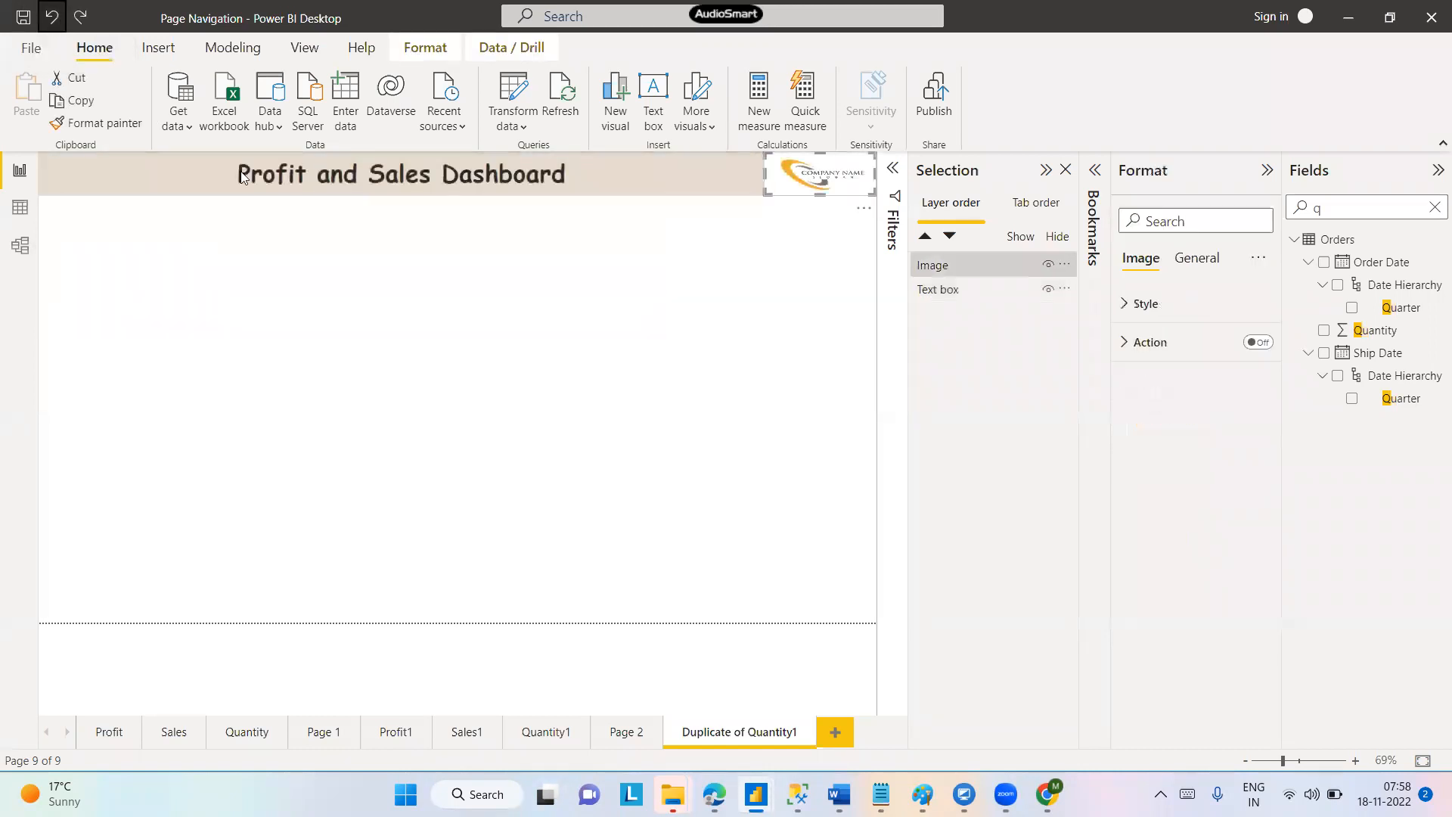
left_click(489, 332)
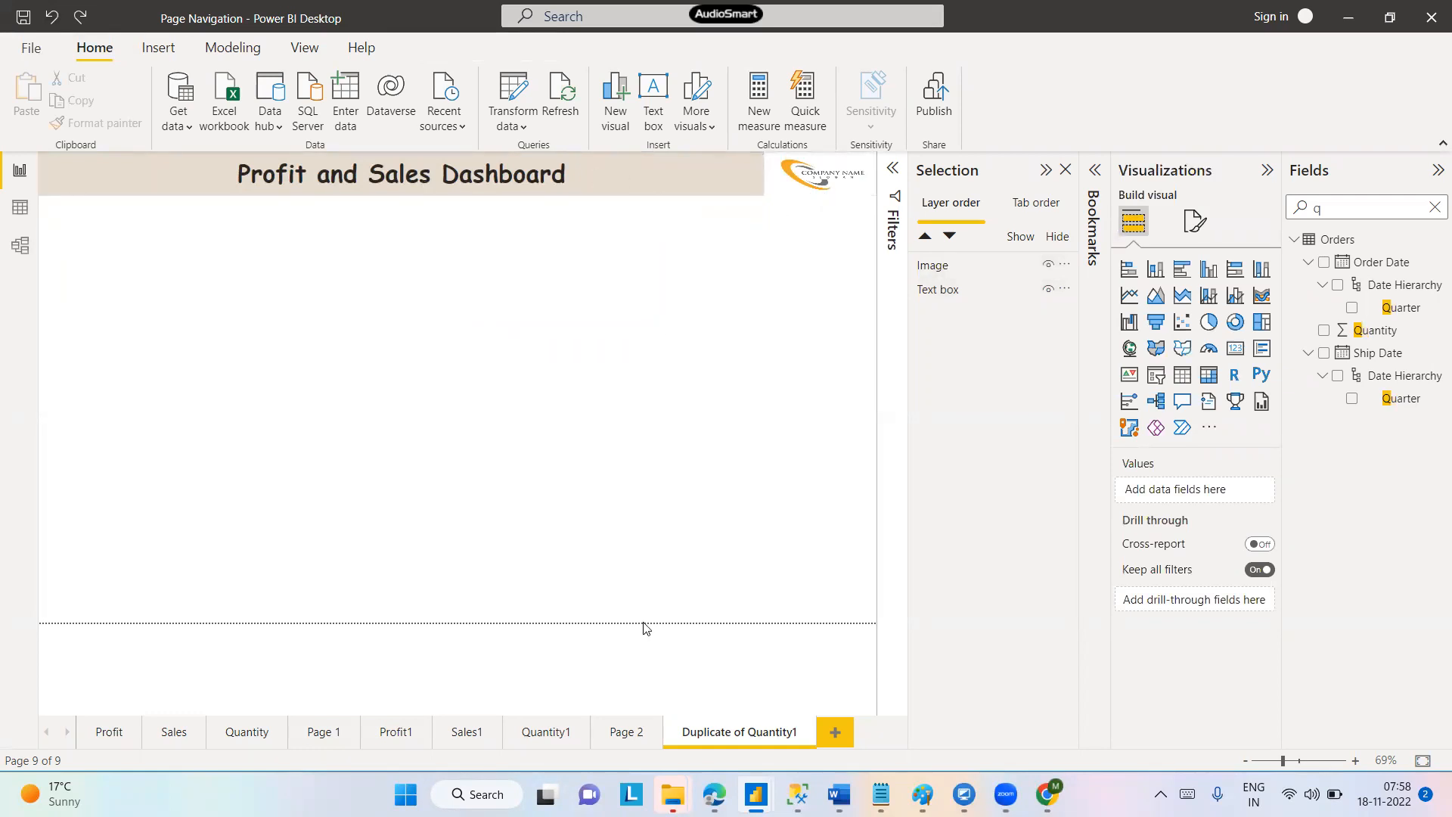
On the Profit1 page, delete the company logo image and the dashboard title text box, keeping the grouped charts
left_click(475, 739)
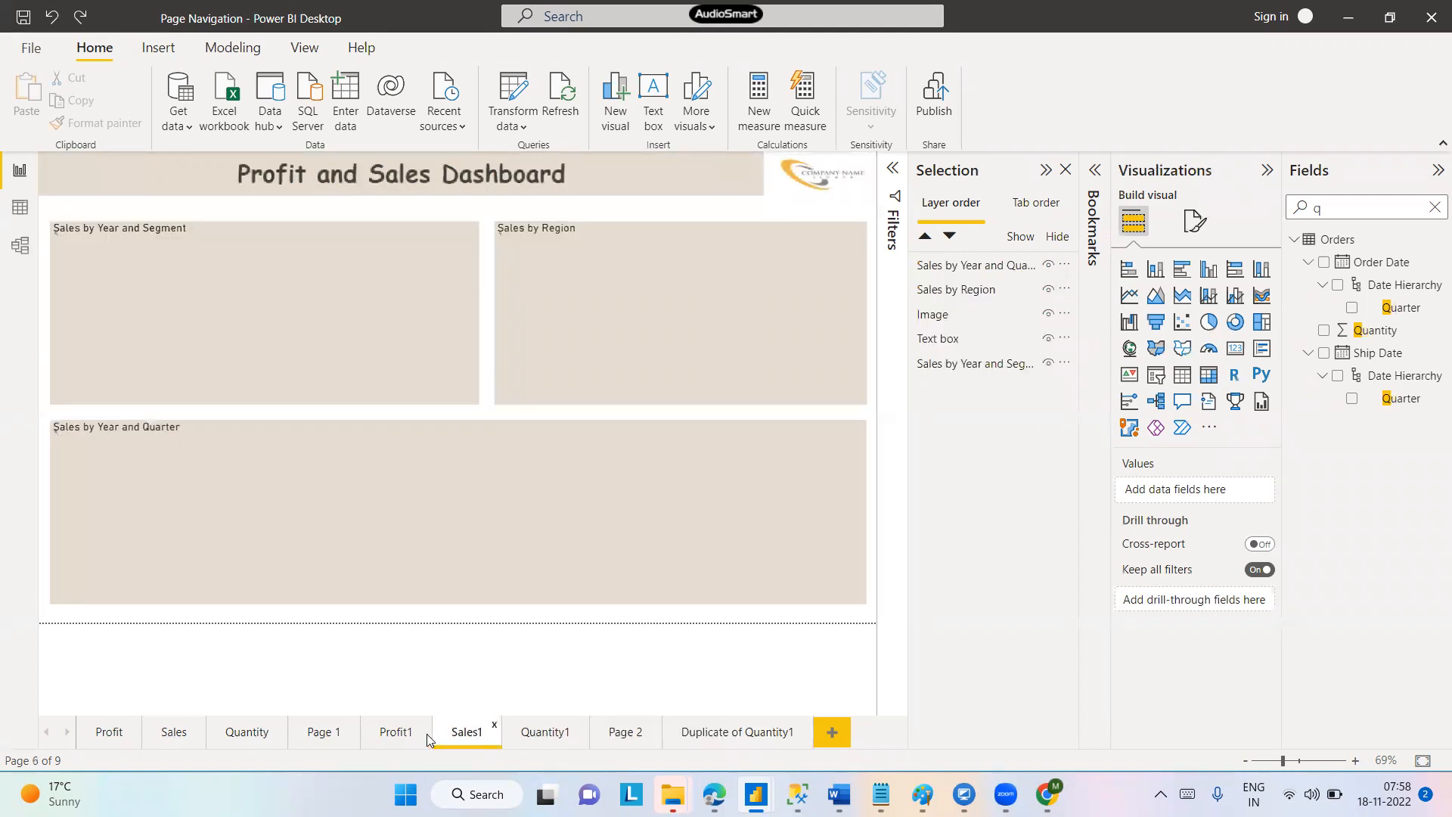
left_click(397, 732)
left_click(665, 187)
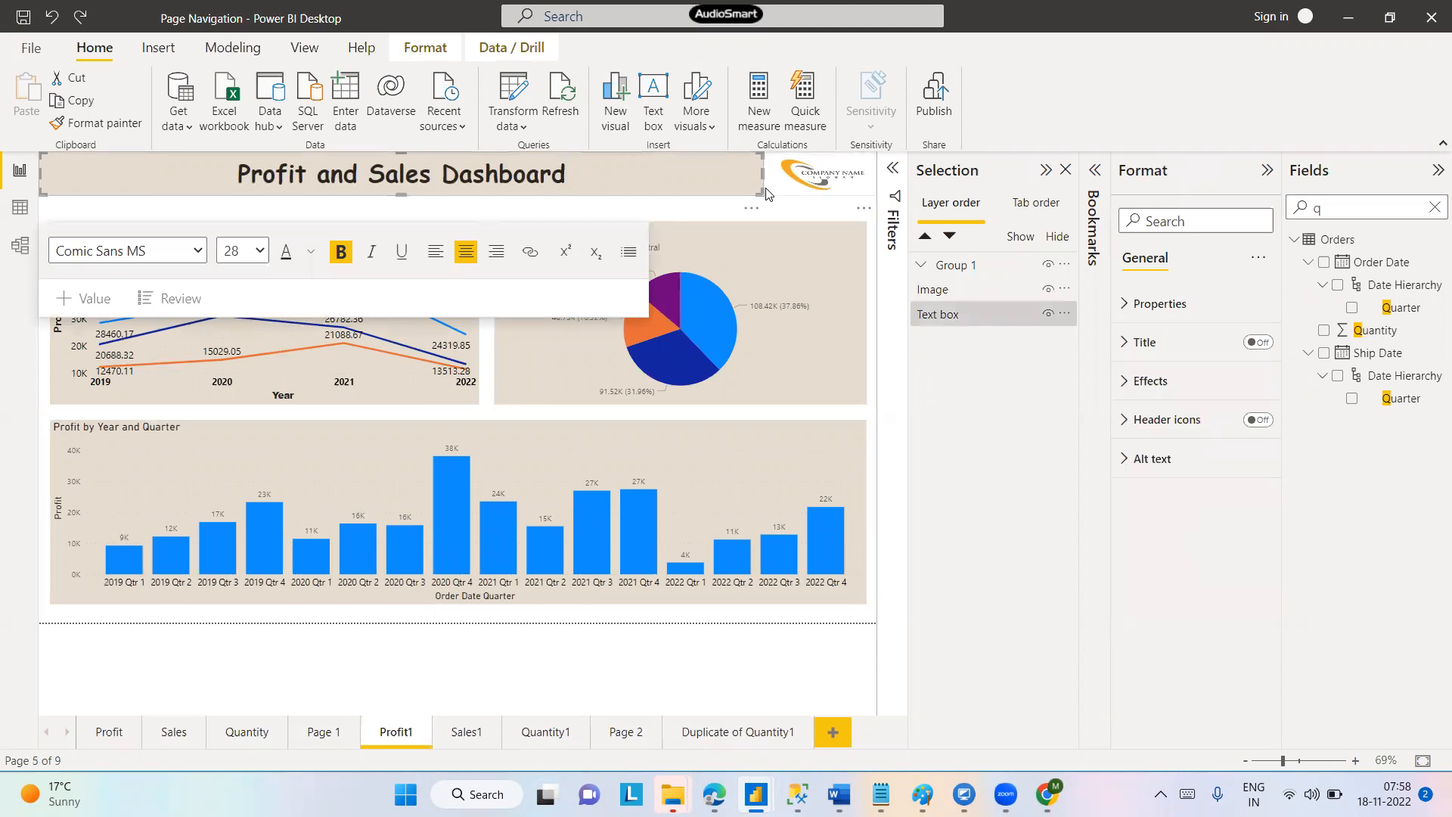
left_click(787, 198)
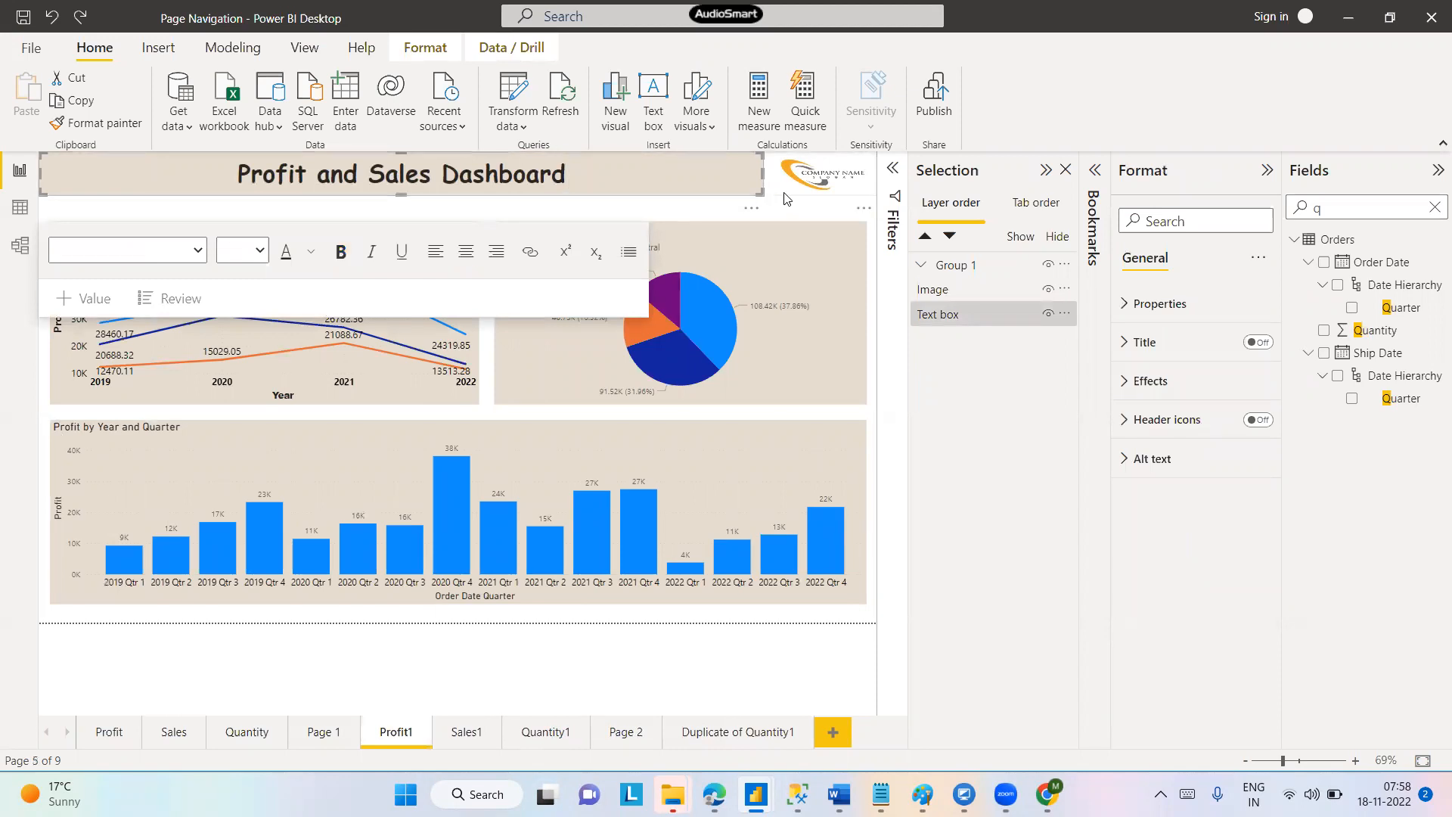
key("Delete")
left_click(760, 199)
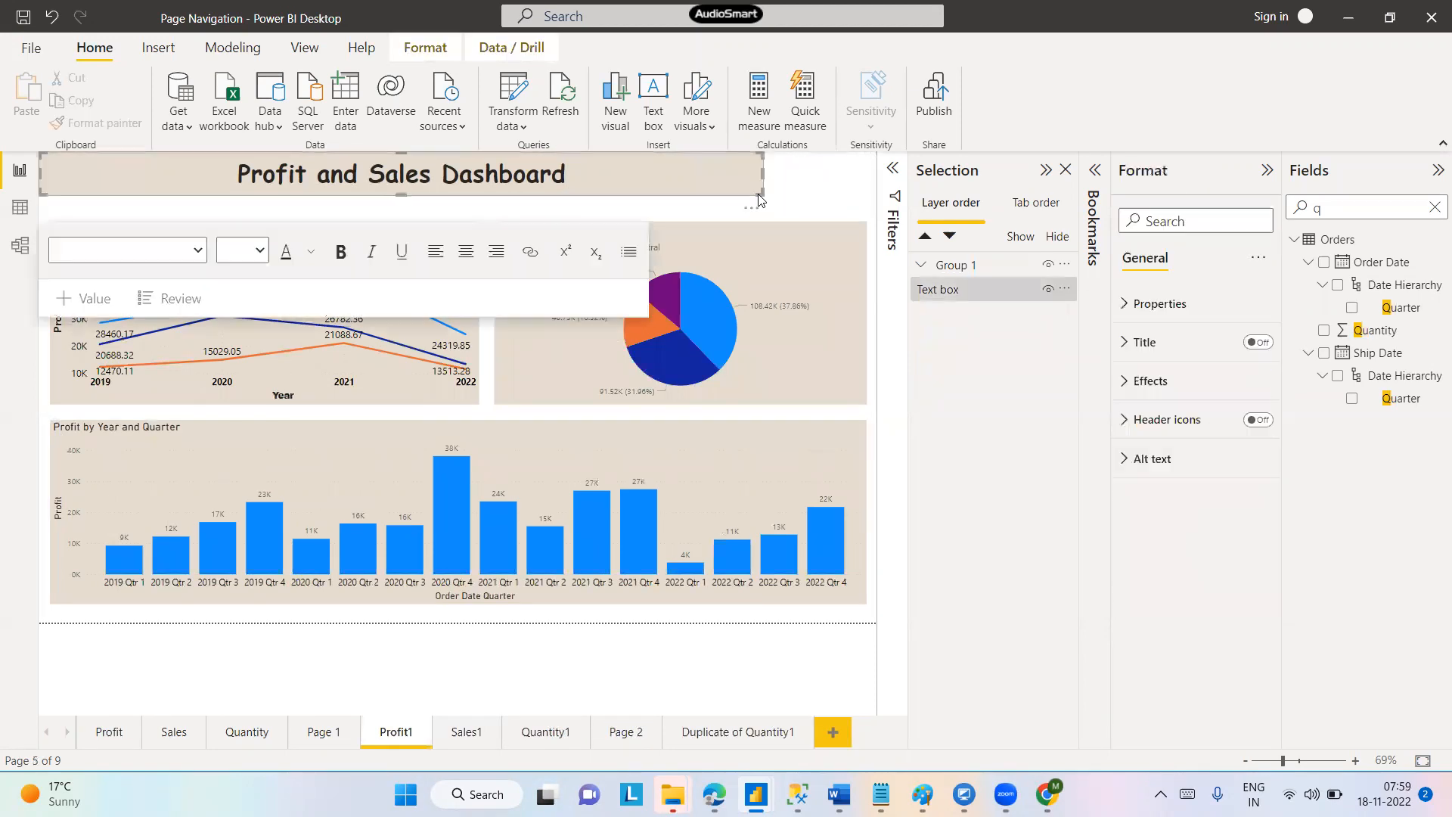
key("Delete")
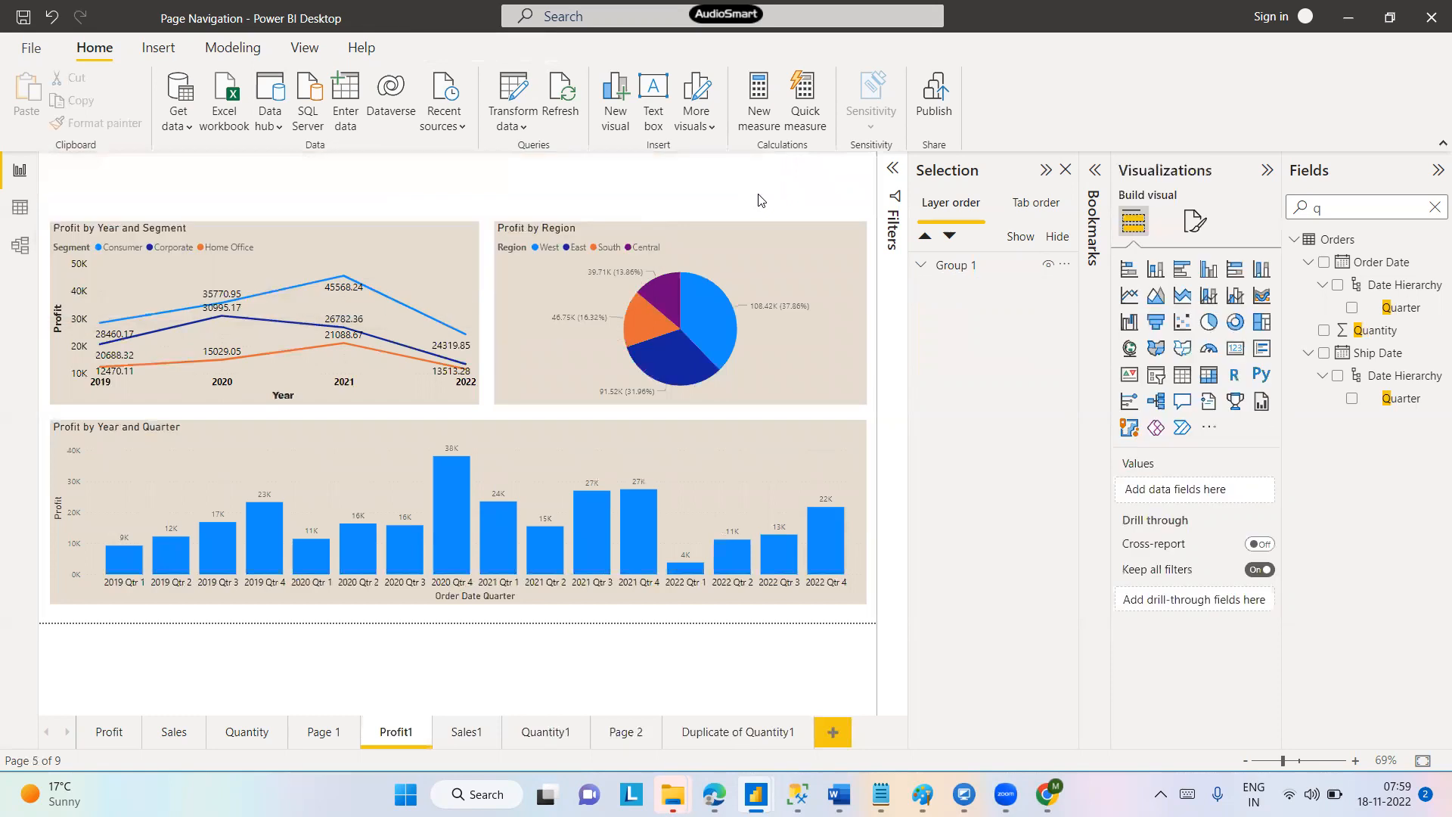
Delete the dashboard title text box from the Sales1 page
left_click(458, 737)
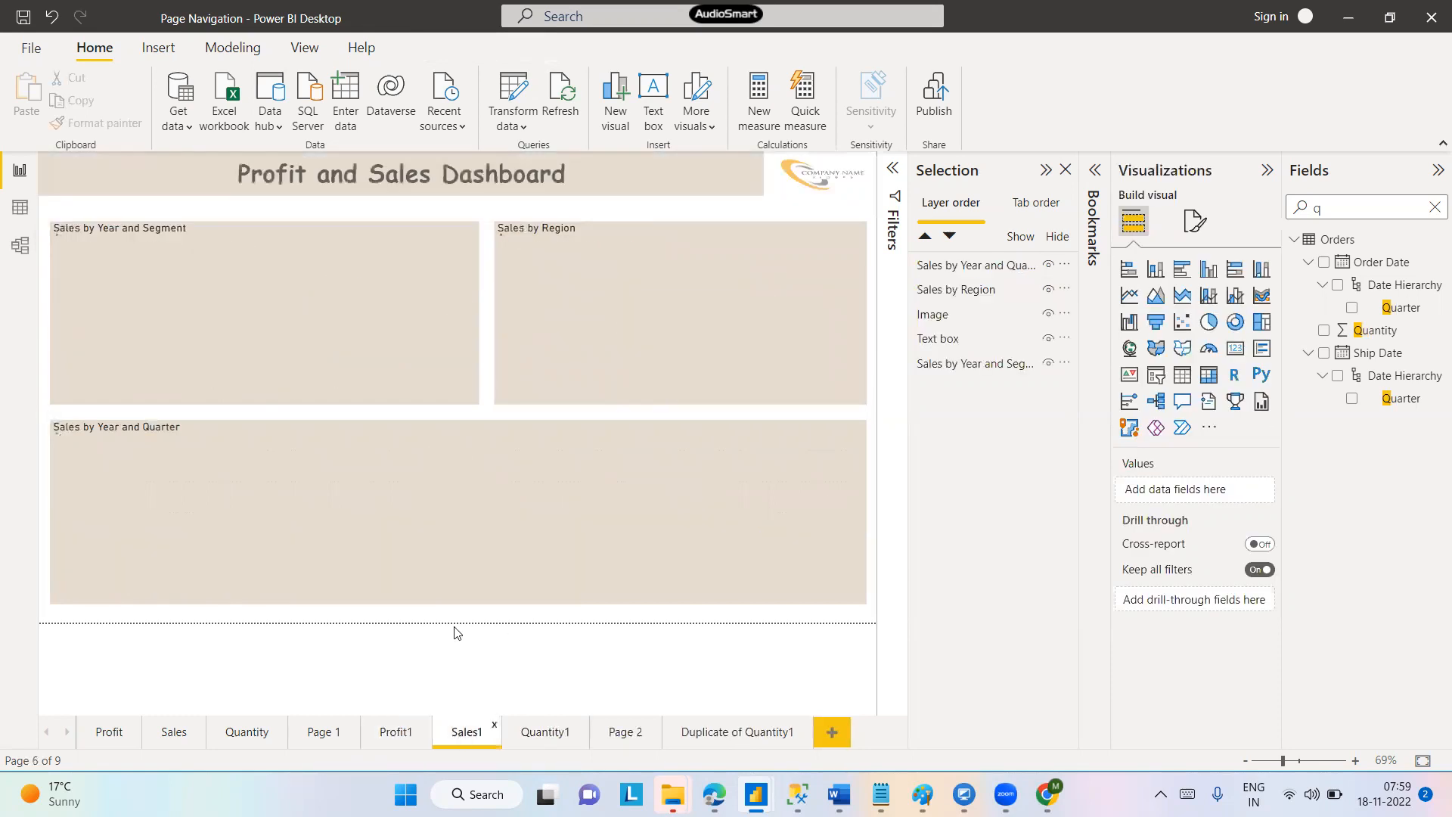
left_click(666, 198)
key("Delete")
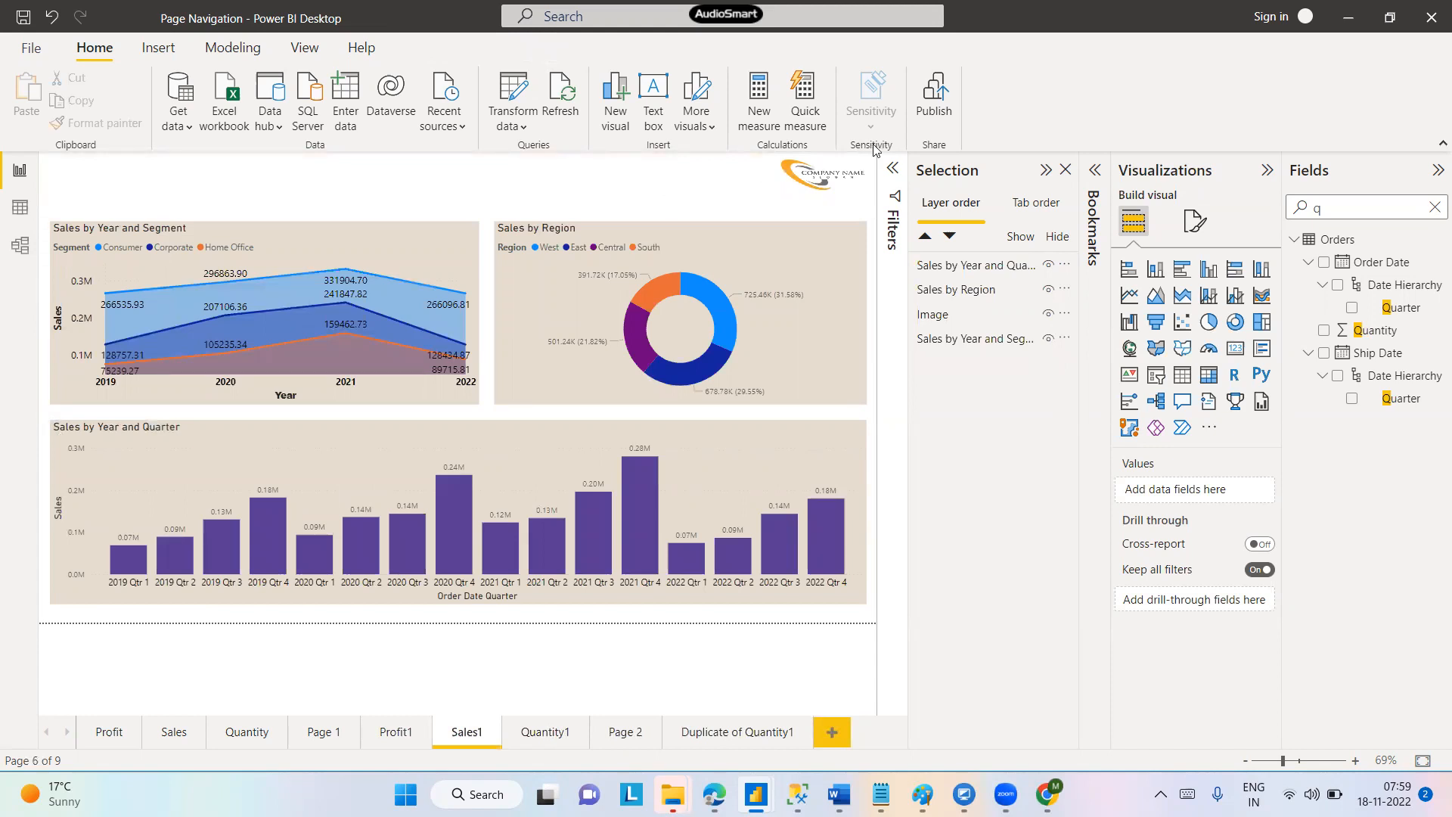
Delete the company logo image from the Quantity1 page
left_click(545, 735)
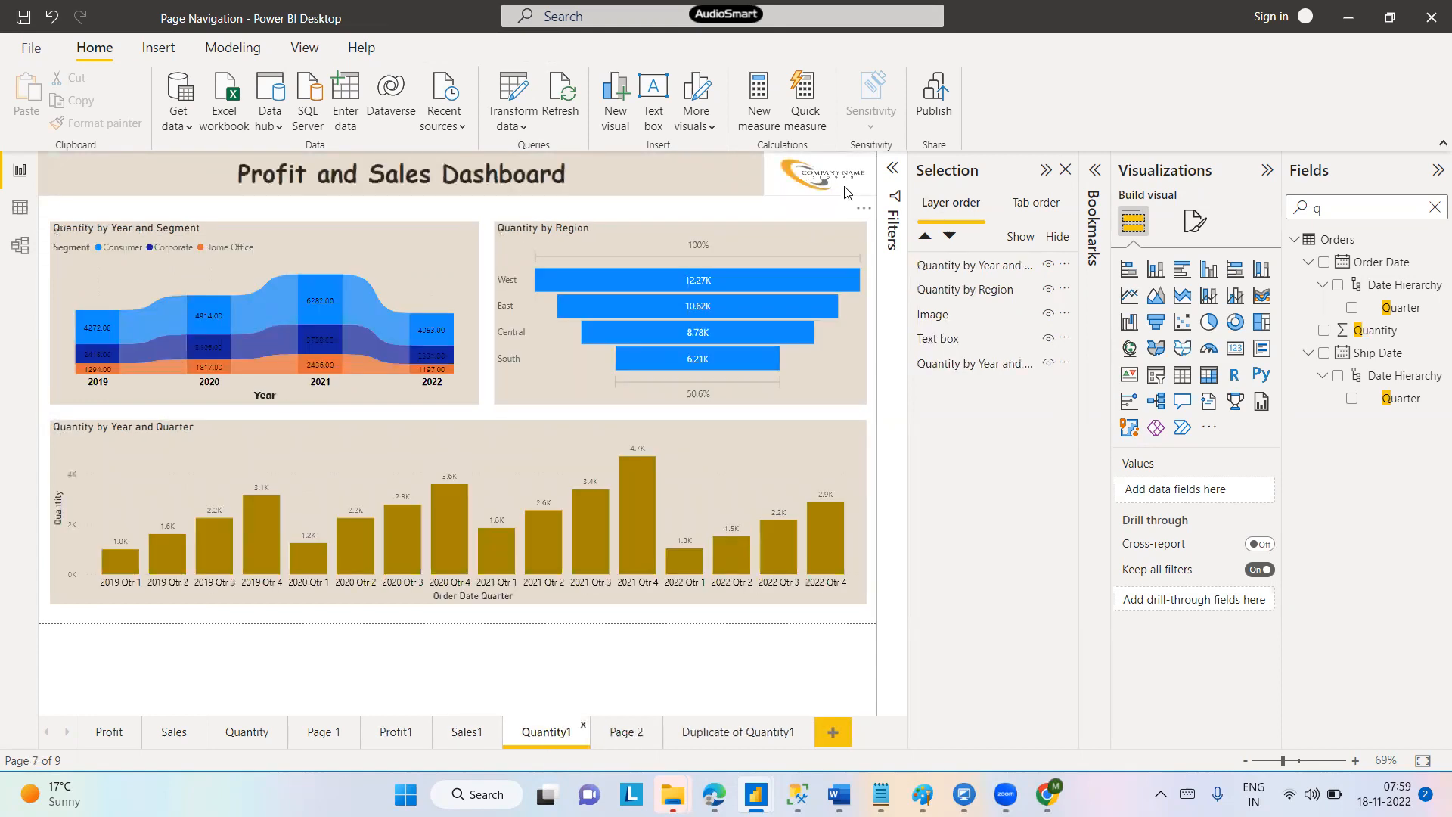
left_click(847, 193)
key("Delete")
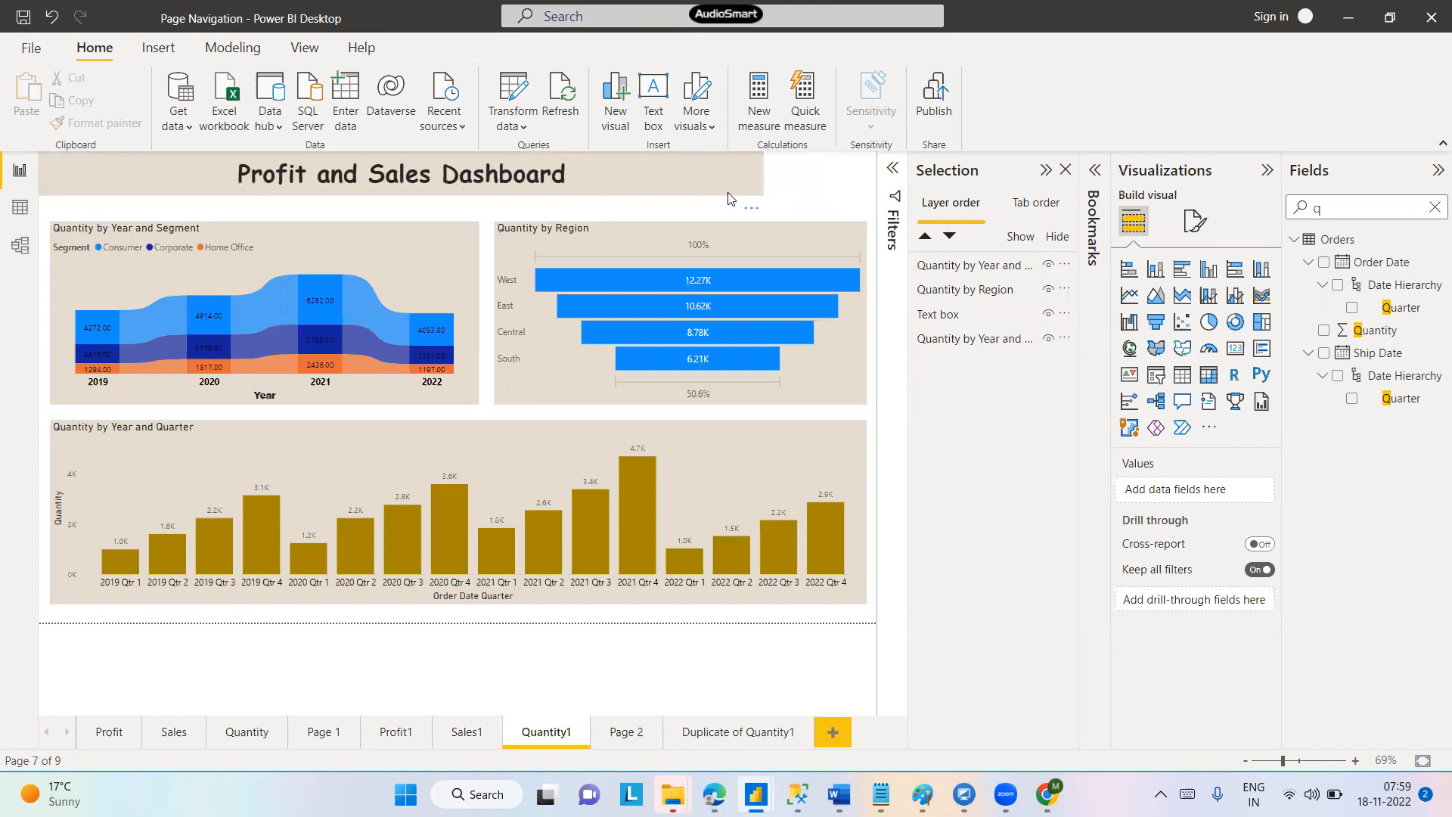
Remove the "Profit and Sales Dashboard" title text box from the Quantity1 page
left_click(729, 193)
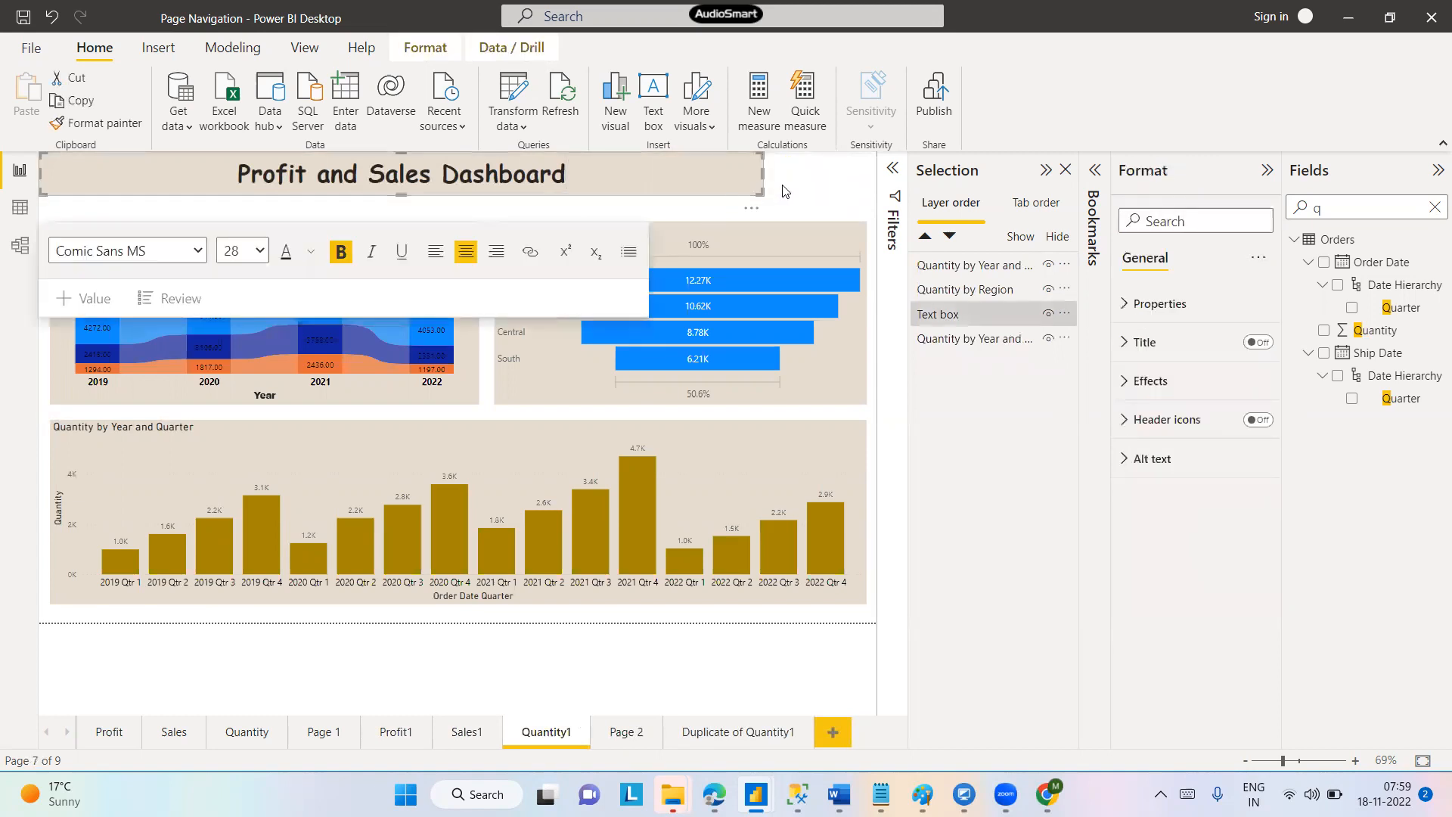
left_click(794, 187)
left_click(760, 188)
left_click(781, 194)
left_click(758, 191)
left_click(800, 198)
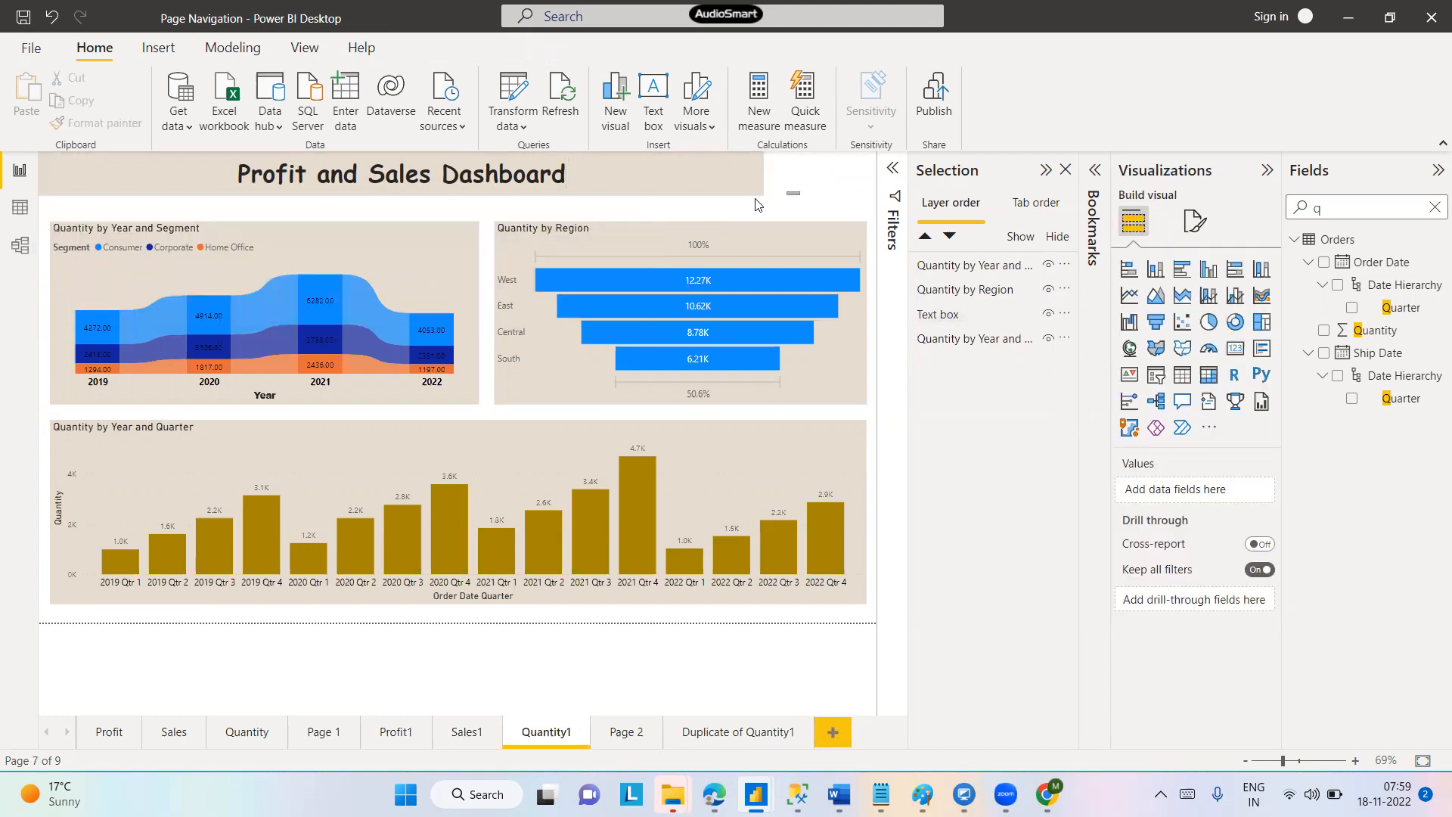
left_click(743, 192)
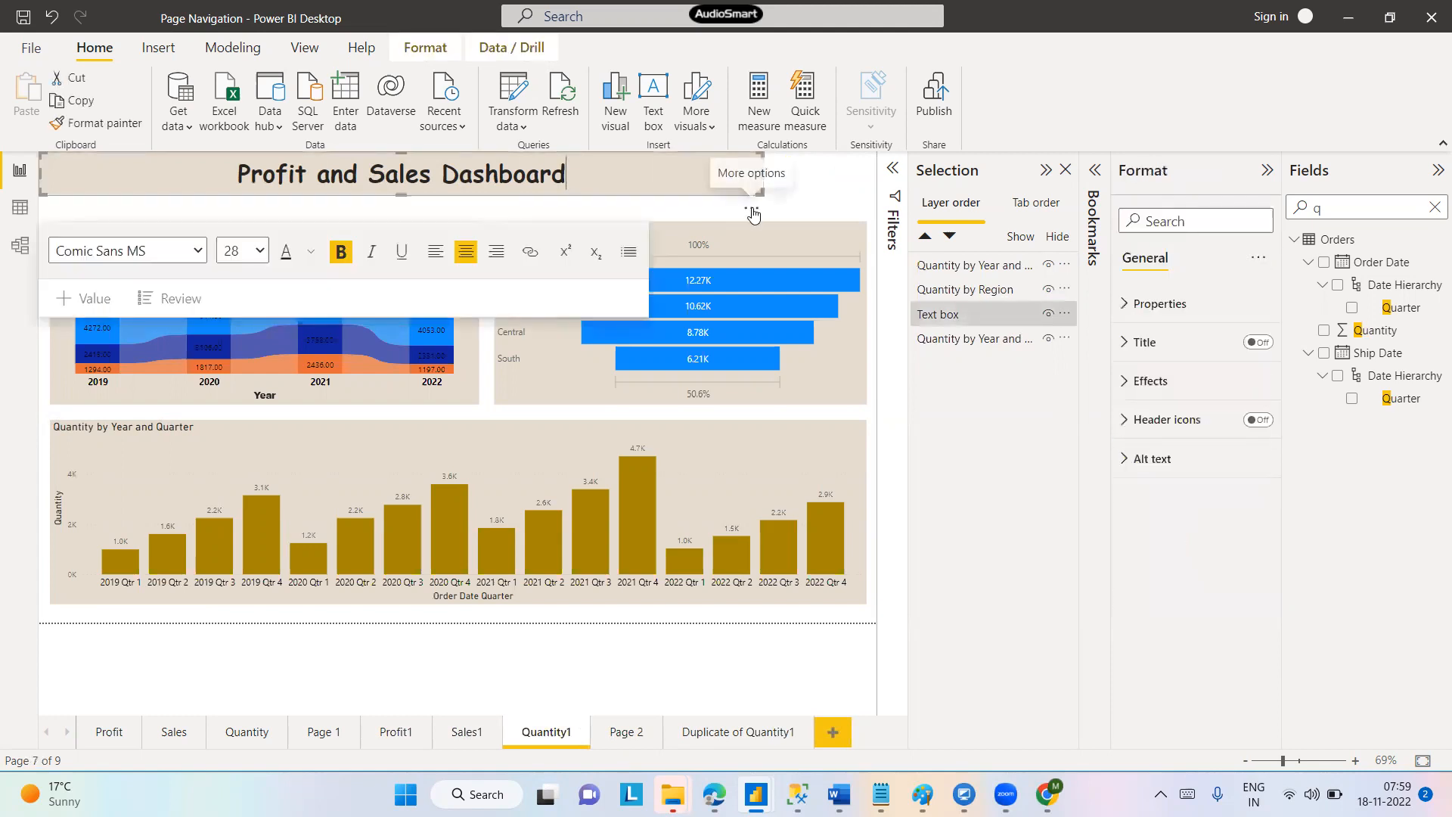
left_click(751, 210)
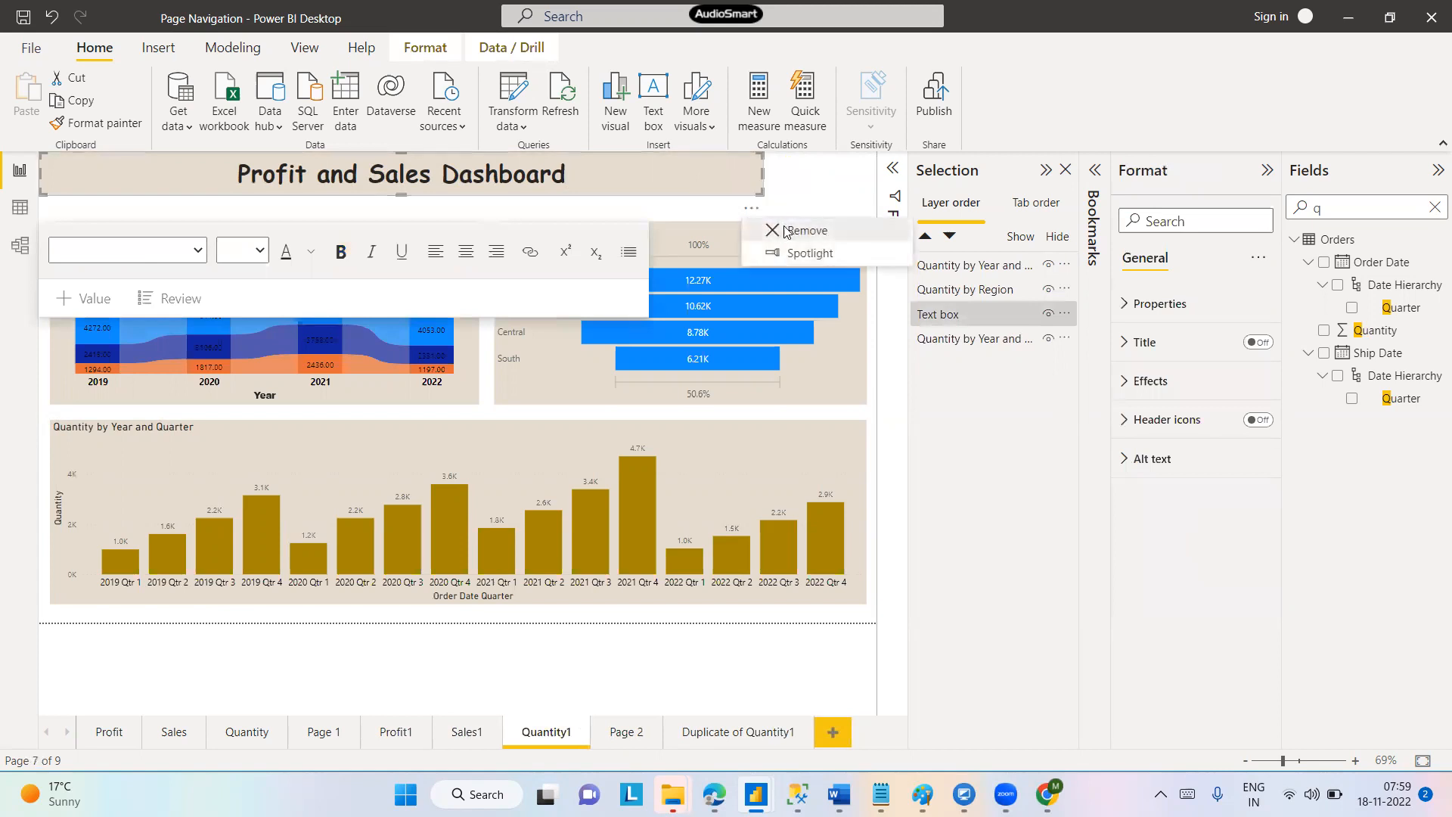
left_click(787, 231)
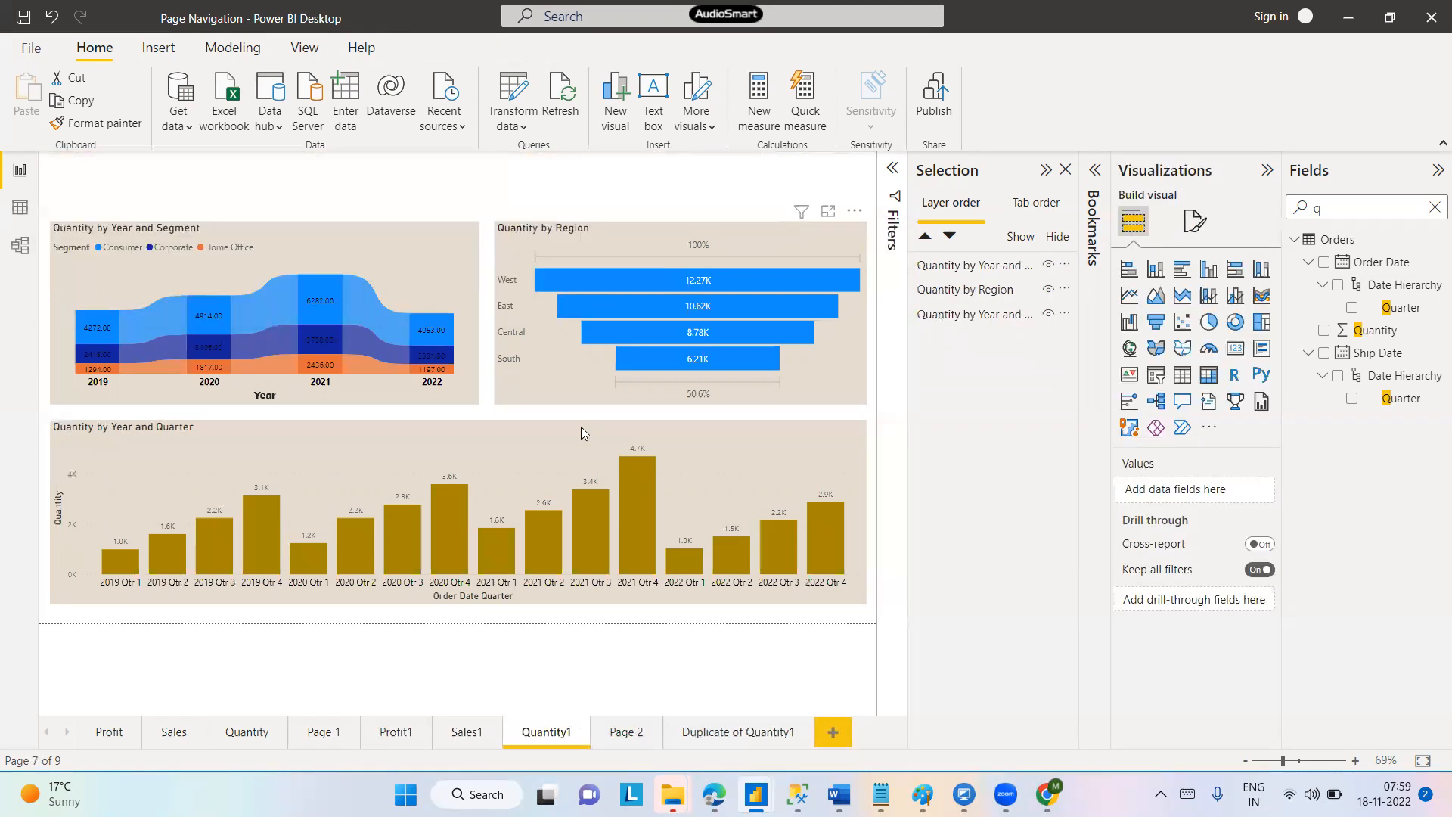
Delete the company logo image from the Sales1 page, keeping its three sales charts
left_click(470, 736)
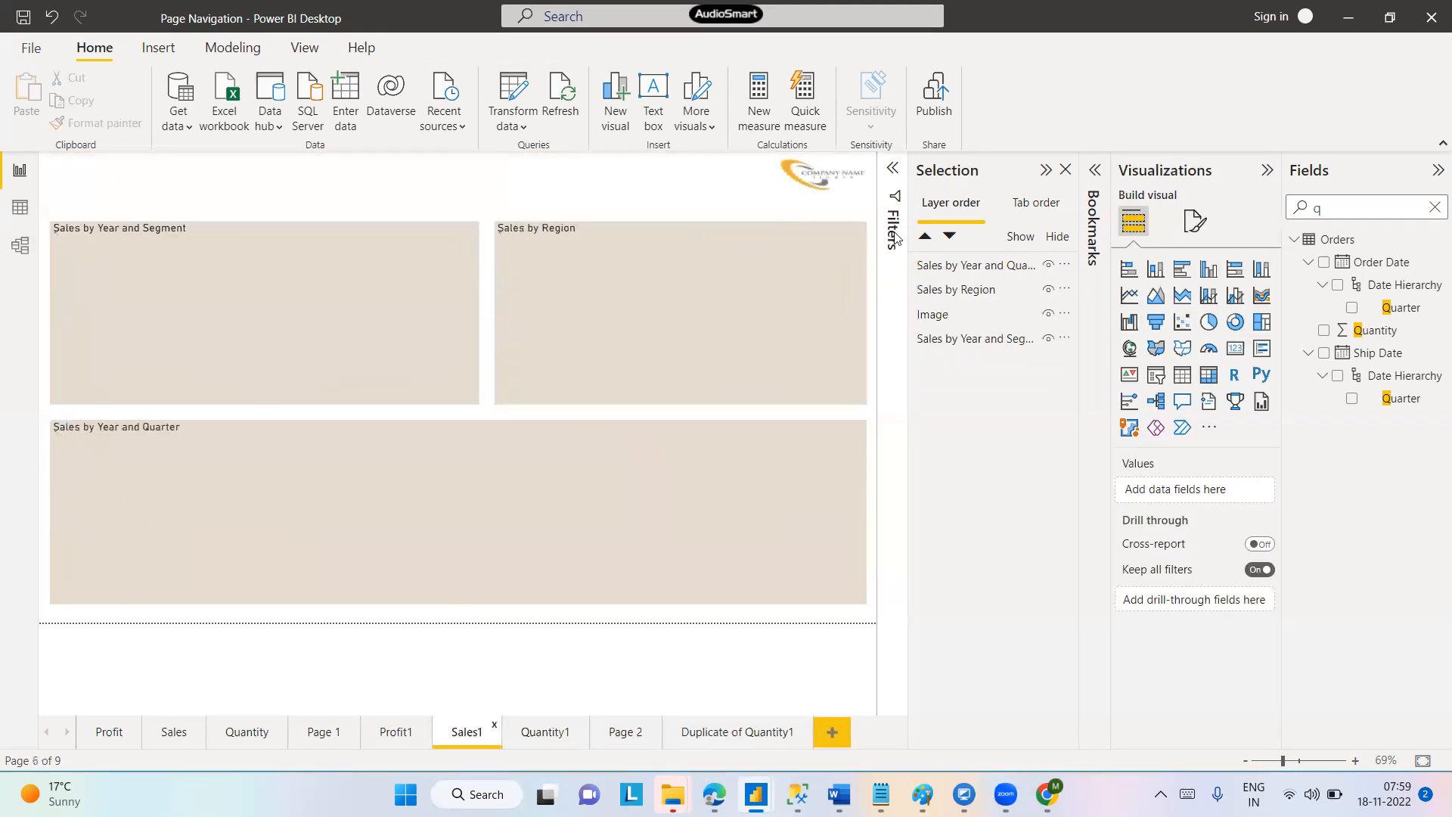
left_click(857, 193)
key("Delete")
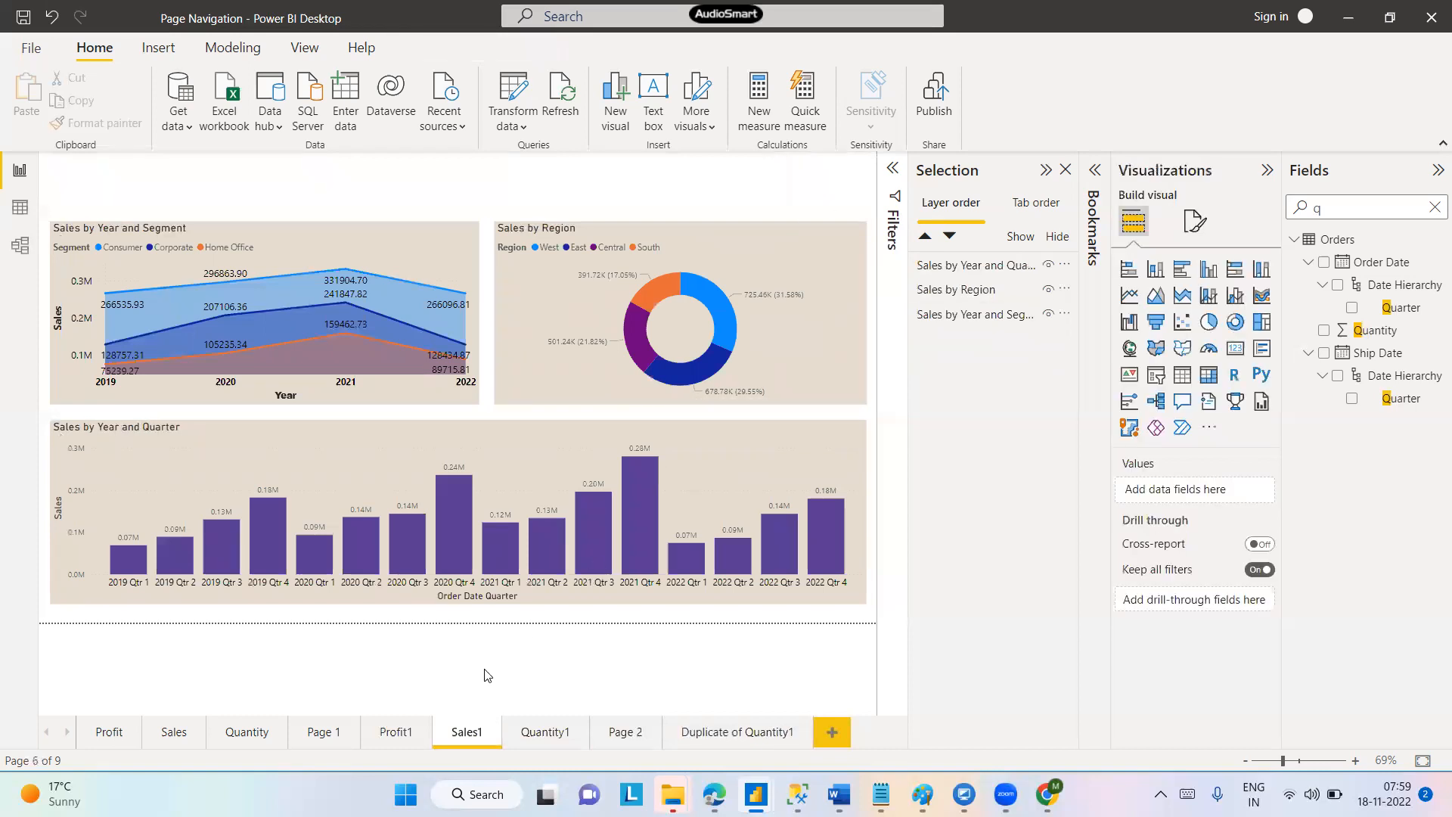
Rename the group of profit charts on the Profit1 page as ProfitGrp
left_click(400, 739)
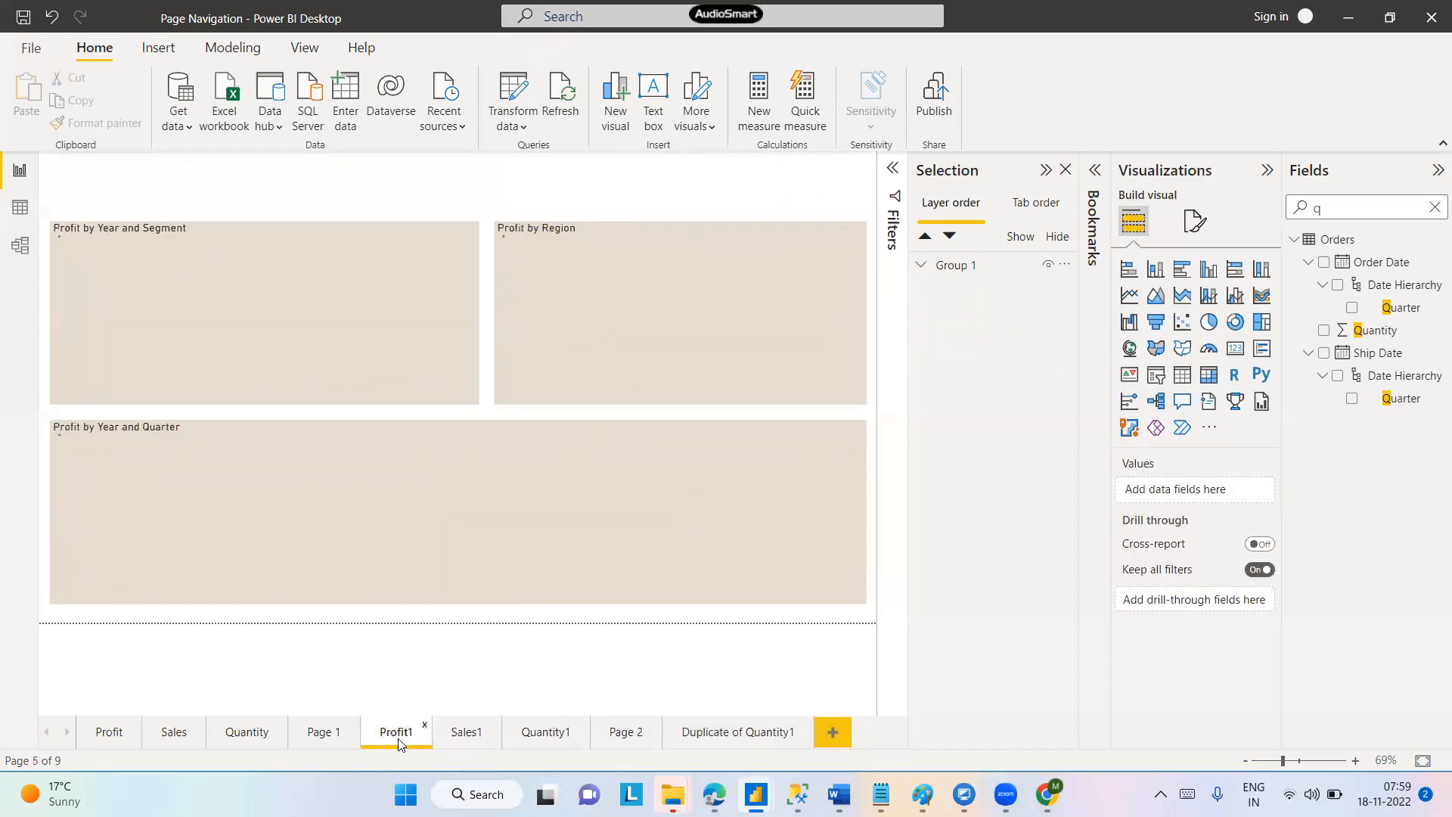
left_click(953, 269)
right_click(953, 270)
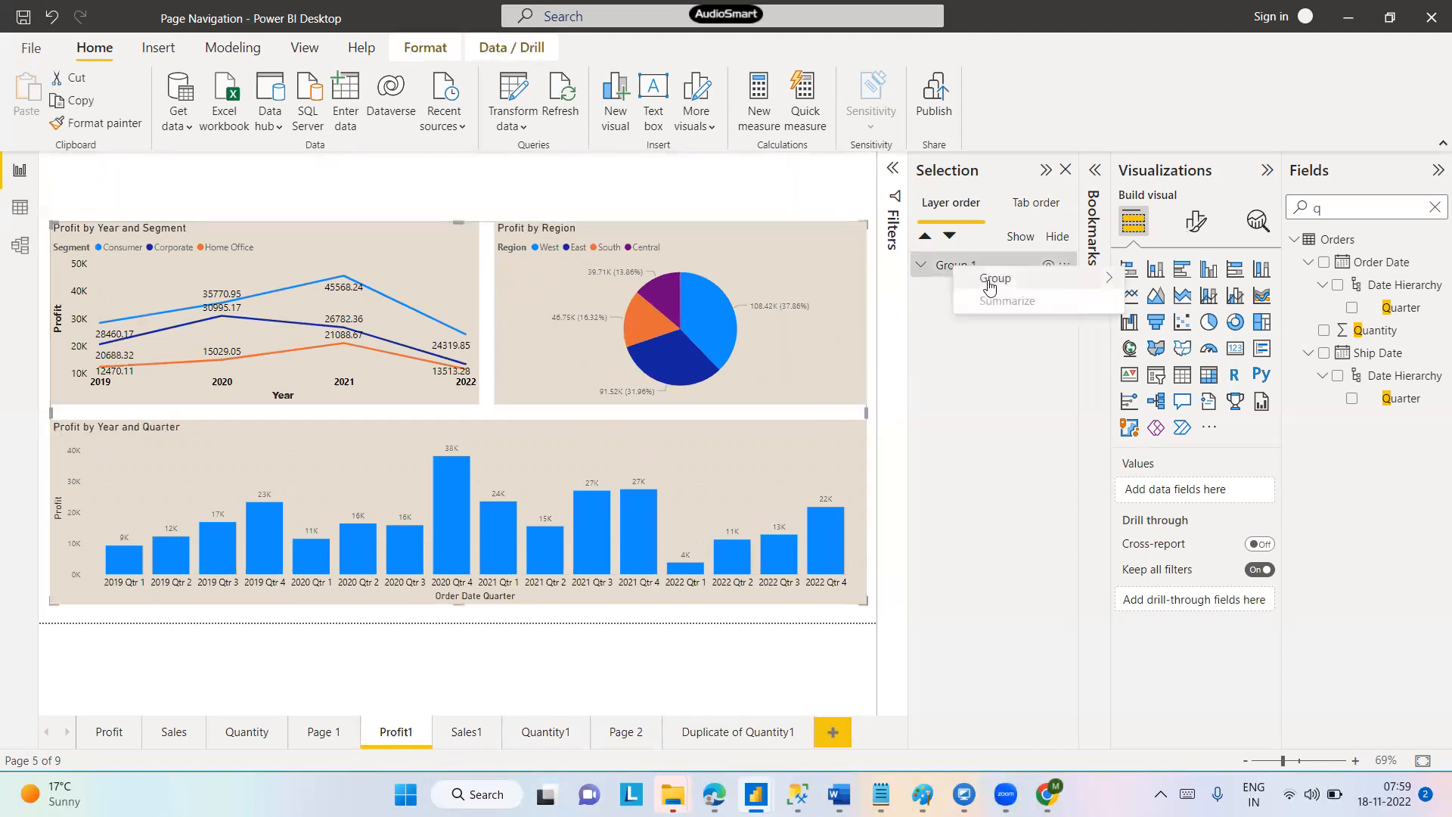
mouse_move(989, 280)
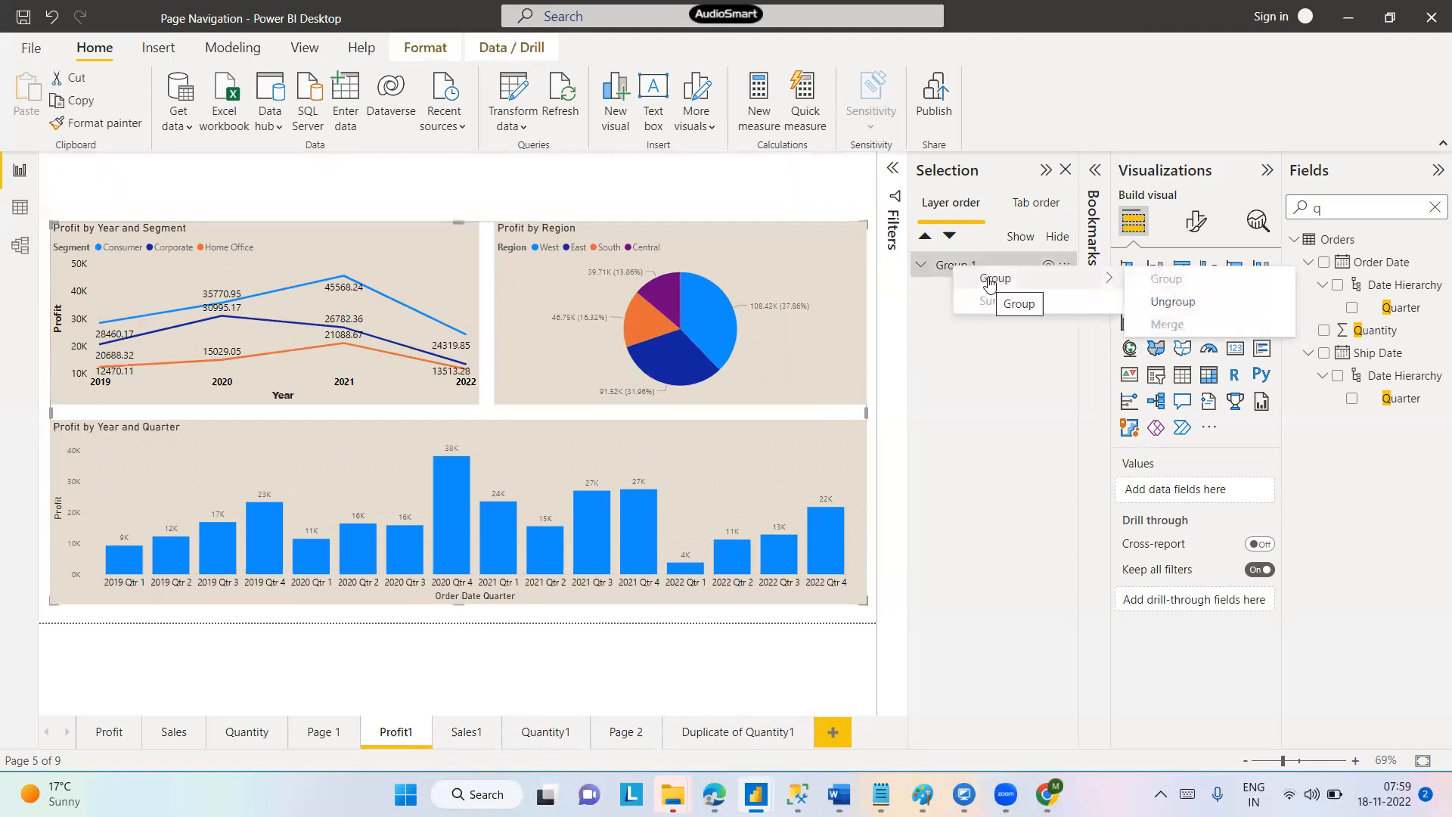
double_click(942, 267)
type("Pr")
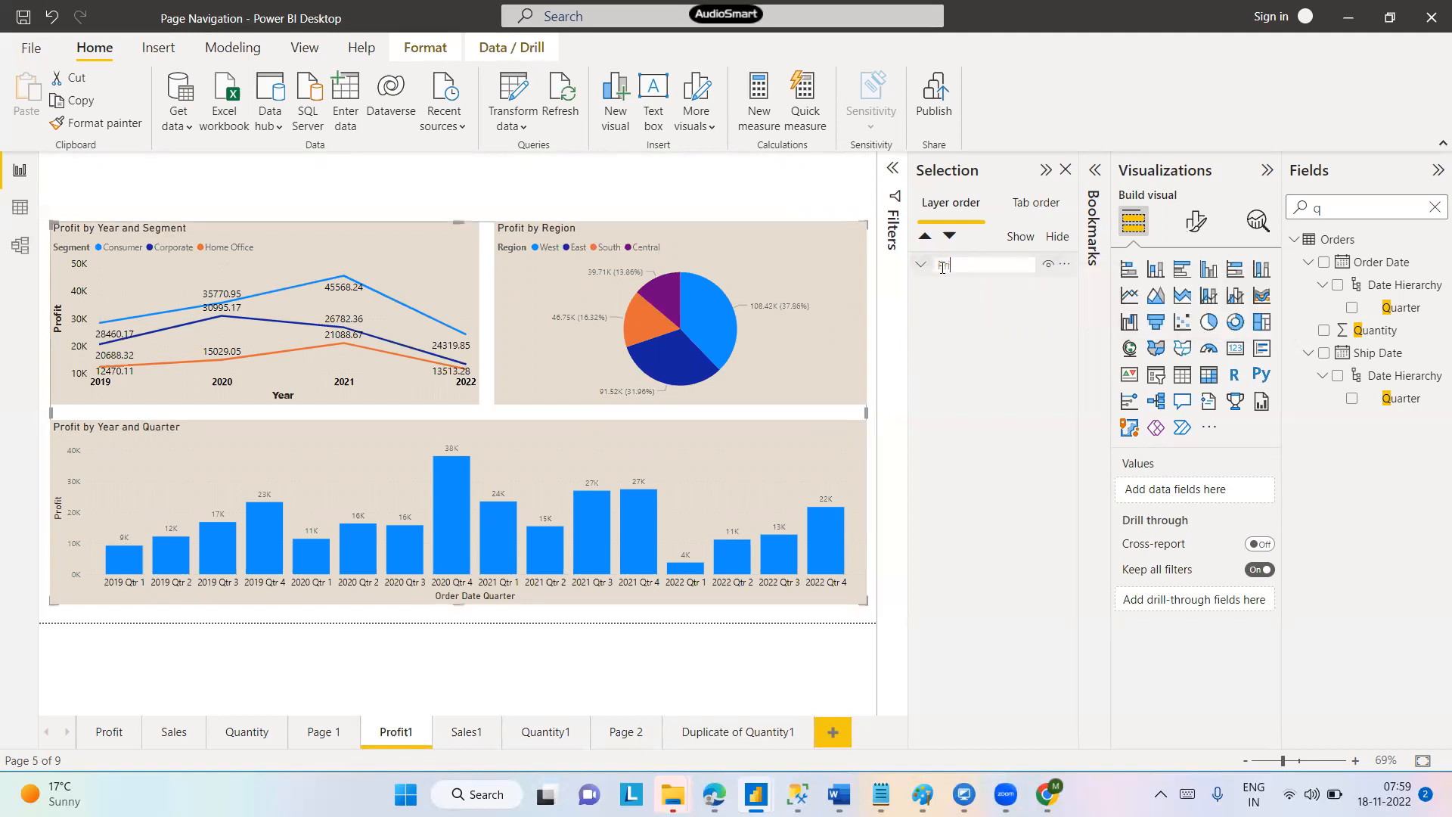
type("ofit")
type("Gr")
type("o")
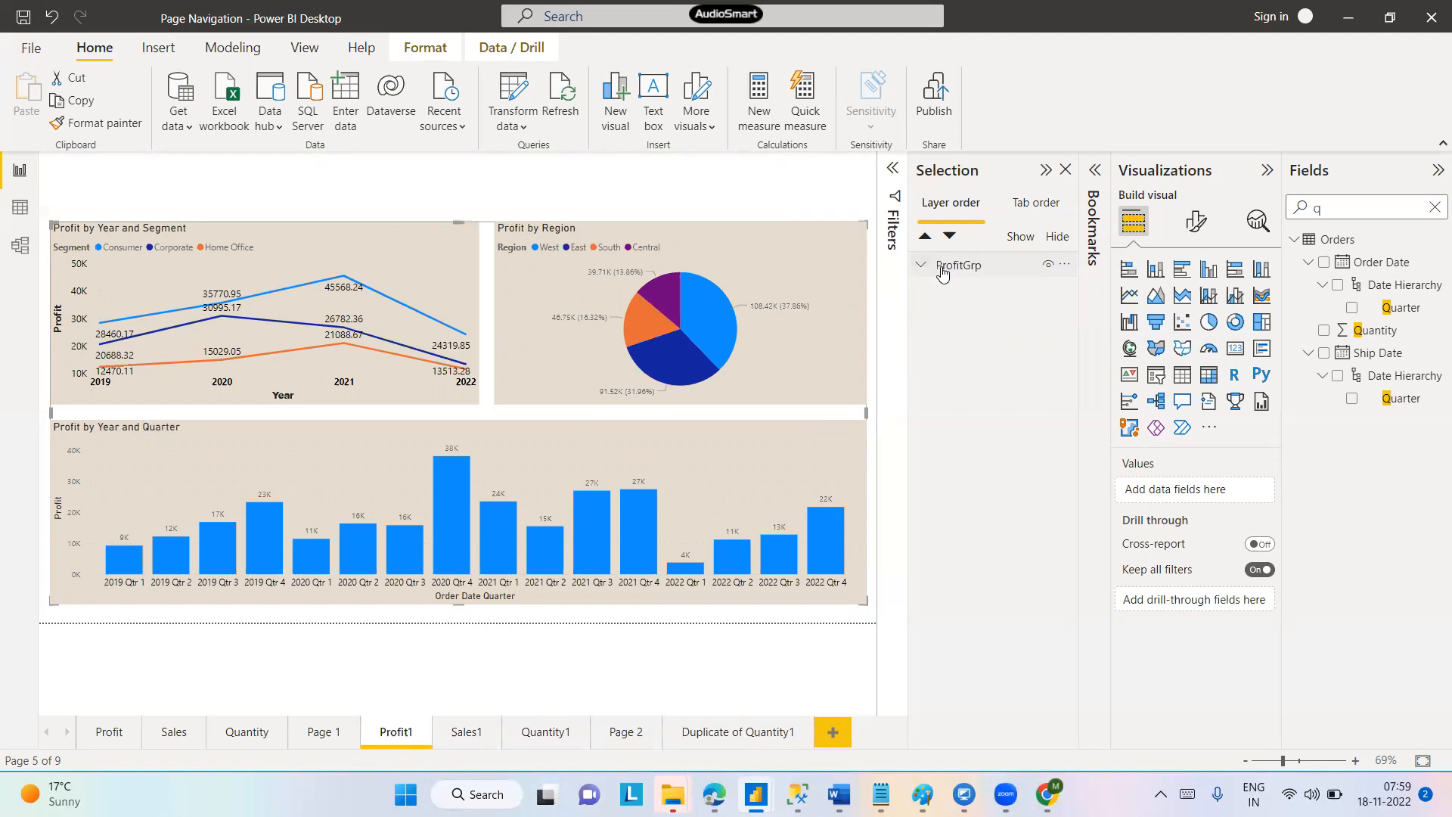
key("Return")
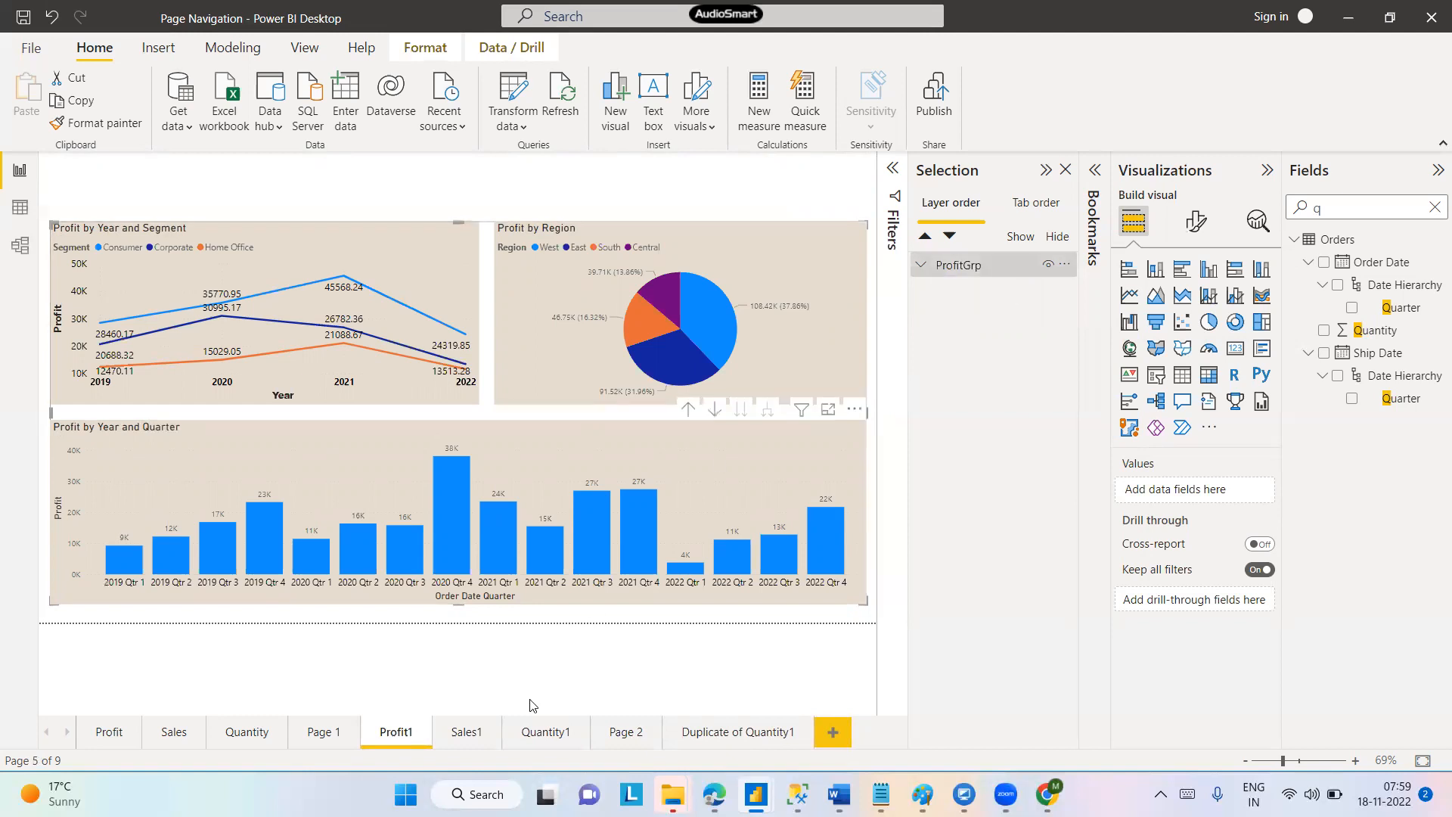
Group the three sales charts on the Sales1 page: Year and Segment, Region, and Year and Quarter
left_click(465, 733)
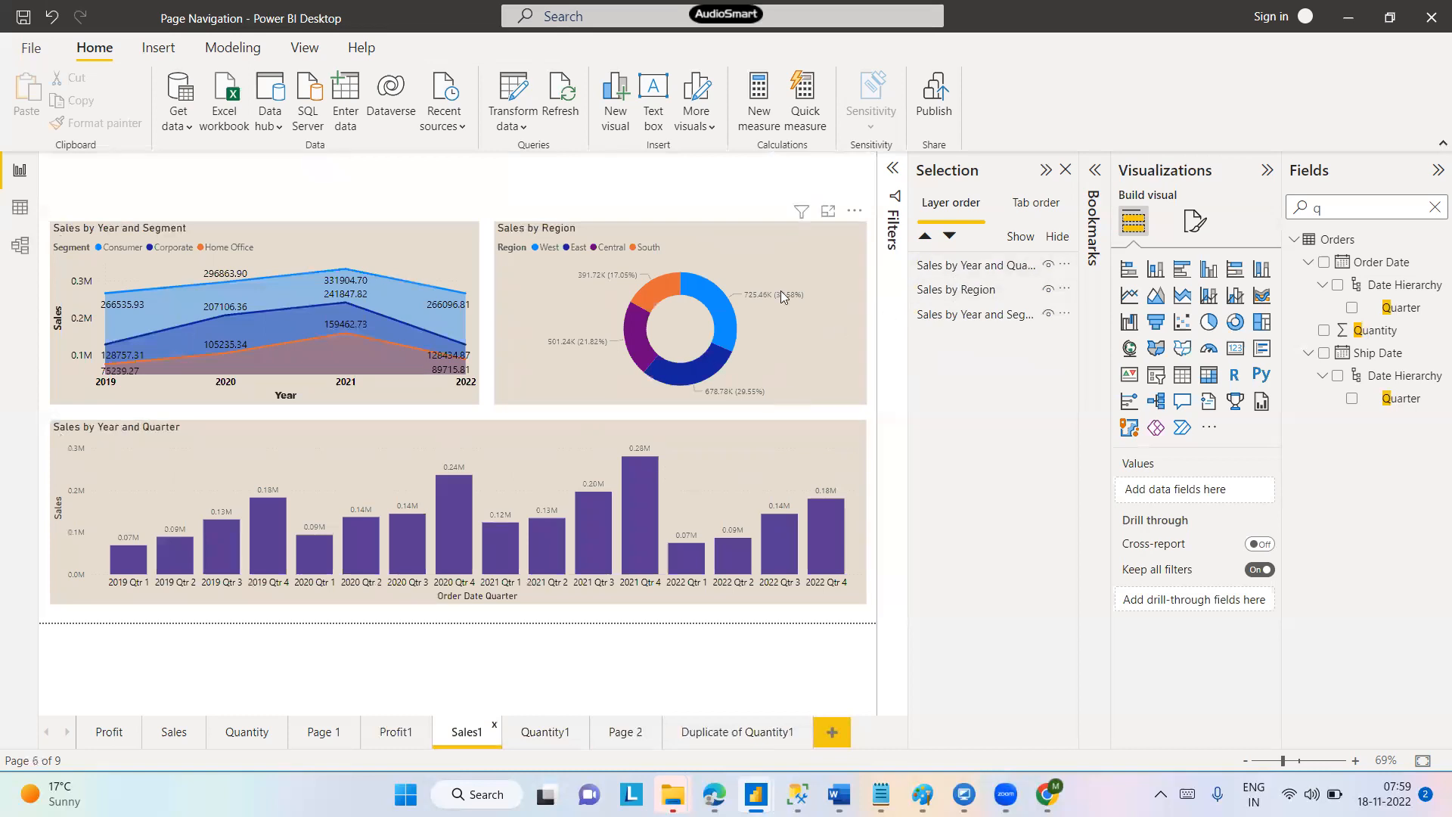
left_click(429, 228)
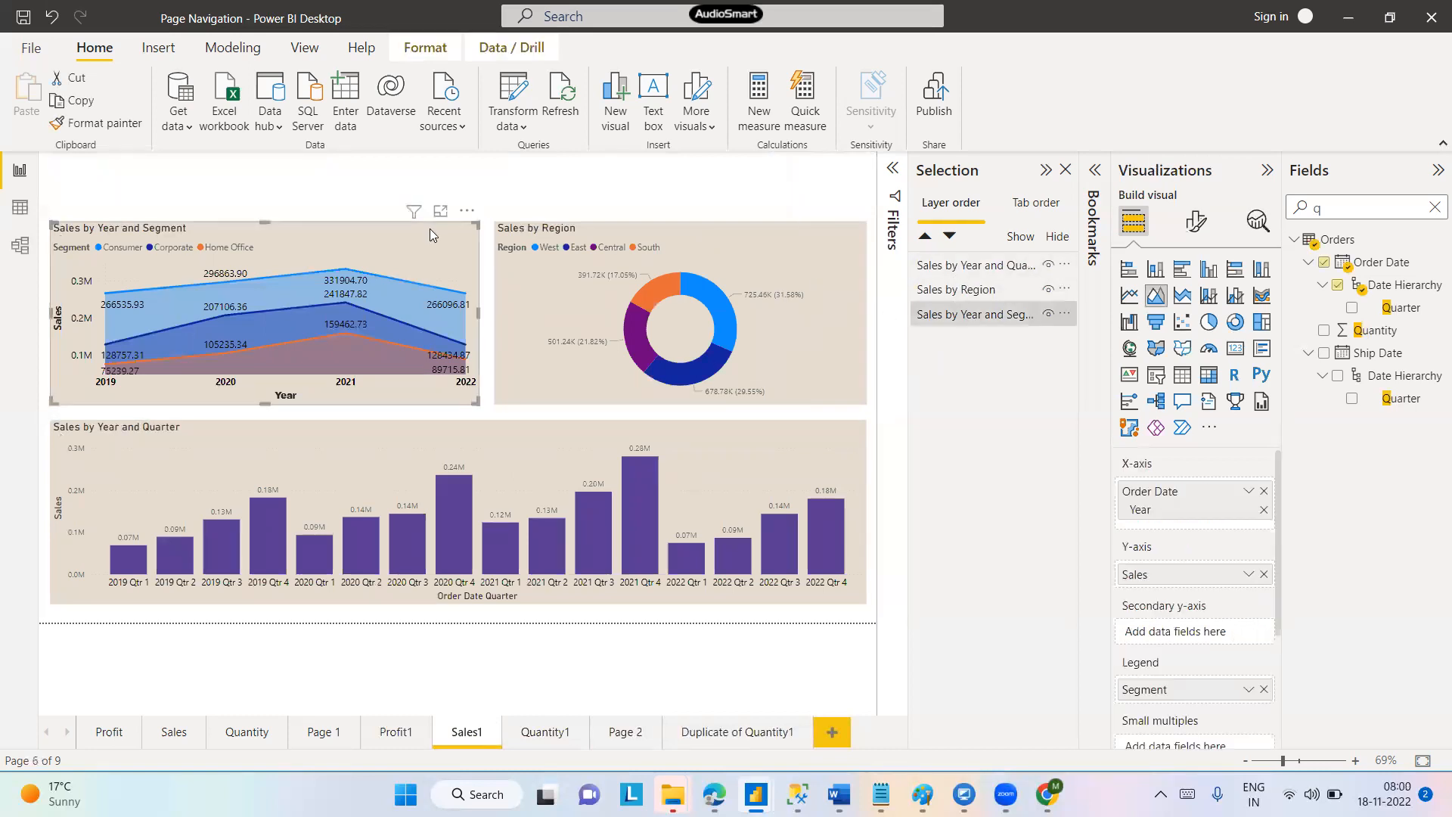
left_click(631, 233, "ctrl")
left_click(485, 440, "ctrl")
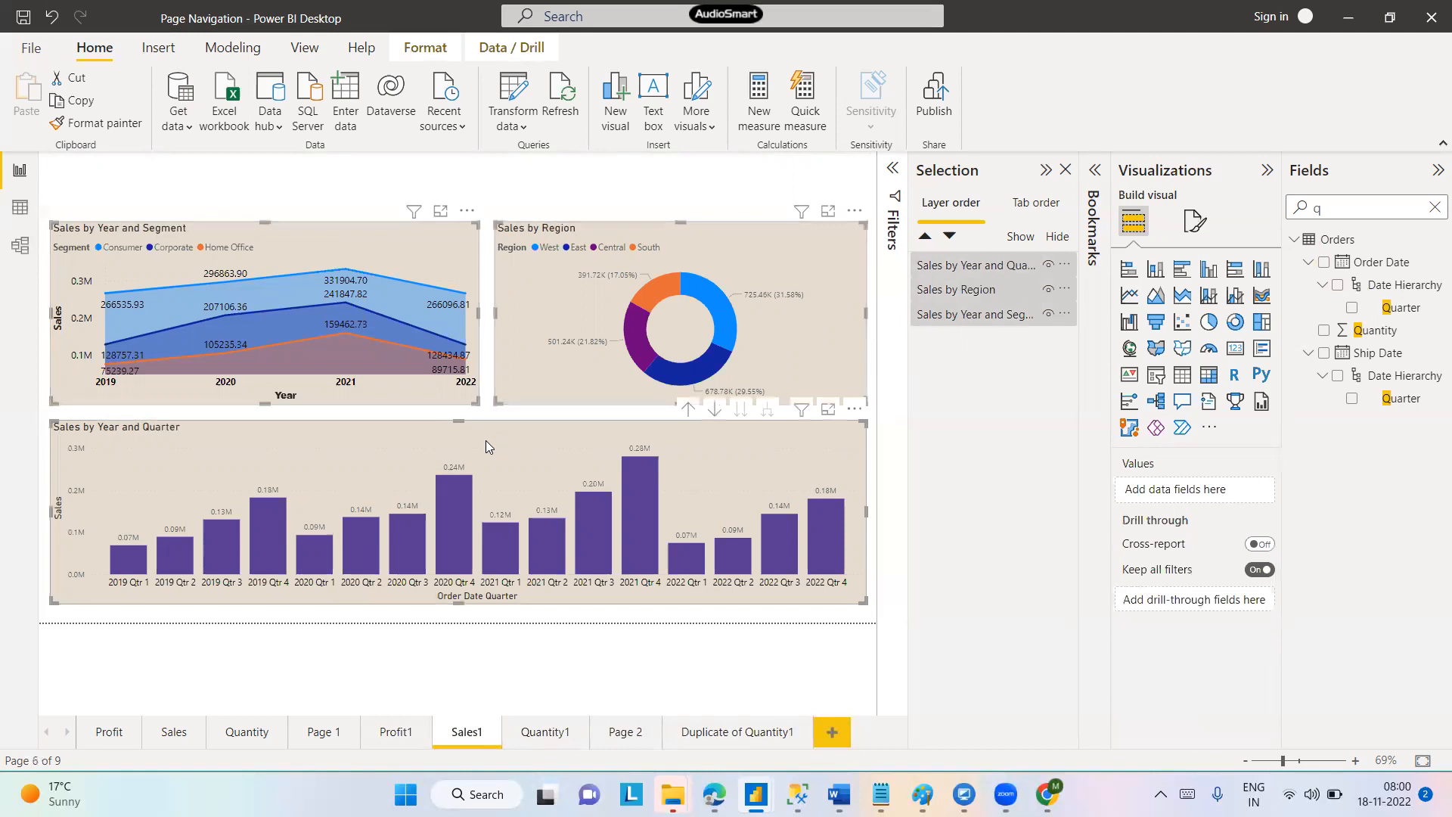
right_click(486, 440)
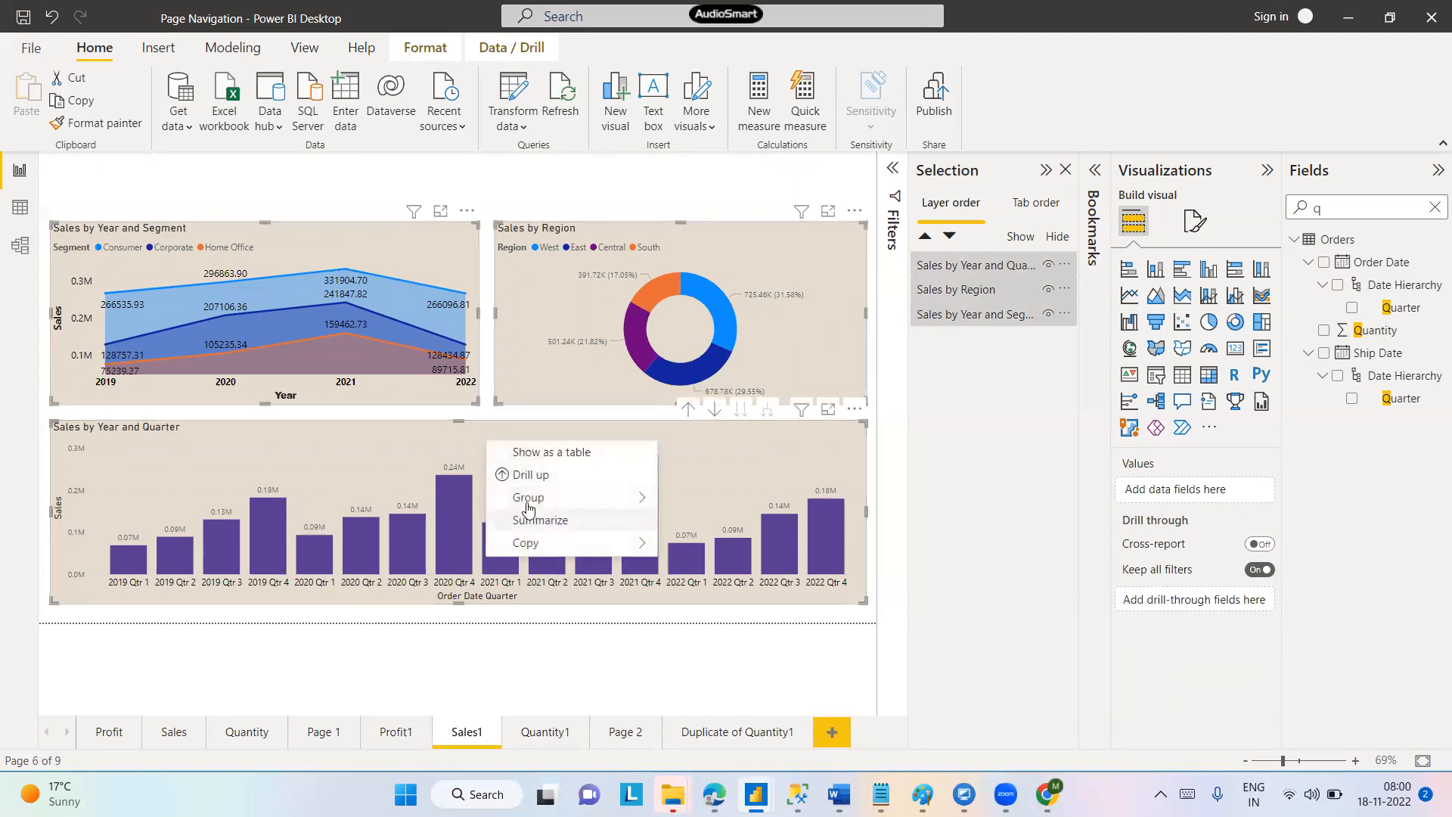
mouse_move(528, 499)
left_click(714, 508)
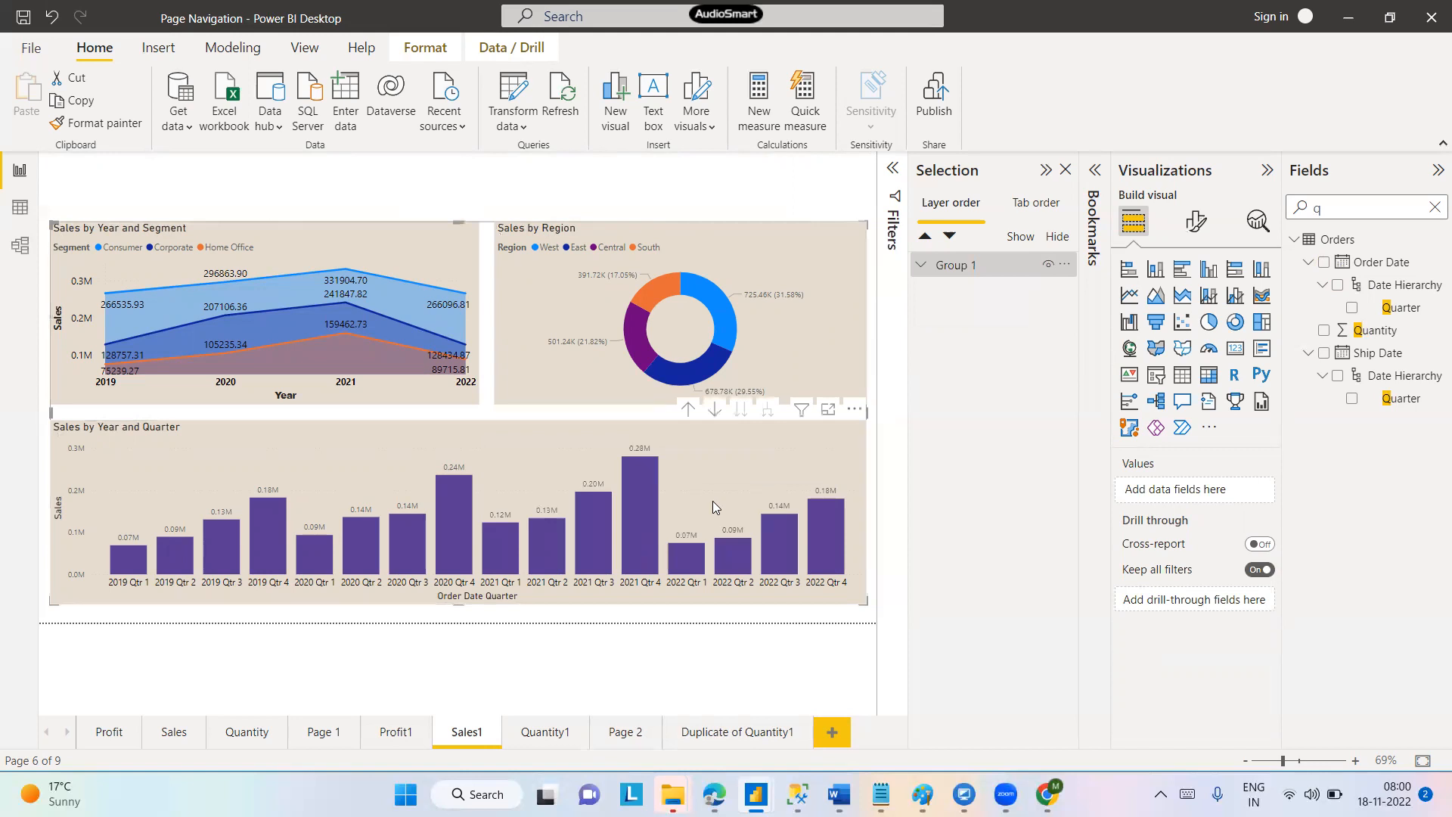
Rename the group of sales charts as "Sales Grp"
double_click(955, 266)
type("Sales Gro")
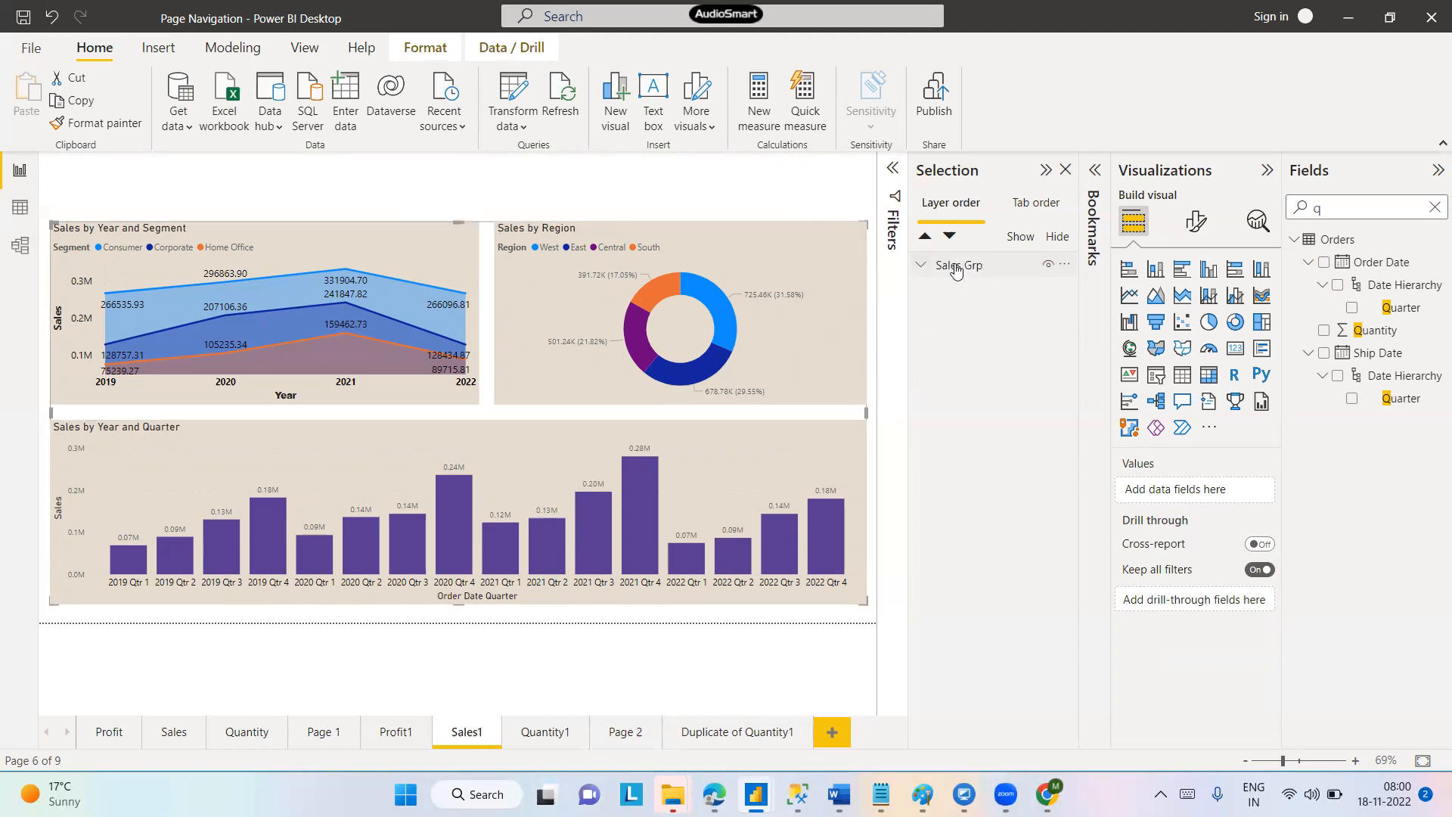
key("Return")
Group the three quantity charts on the Quantity1 page: Year and Segment, Region, and Year and Quarter
left_click(532, 732)
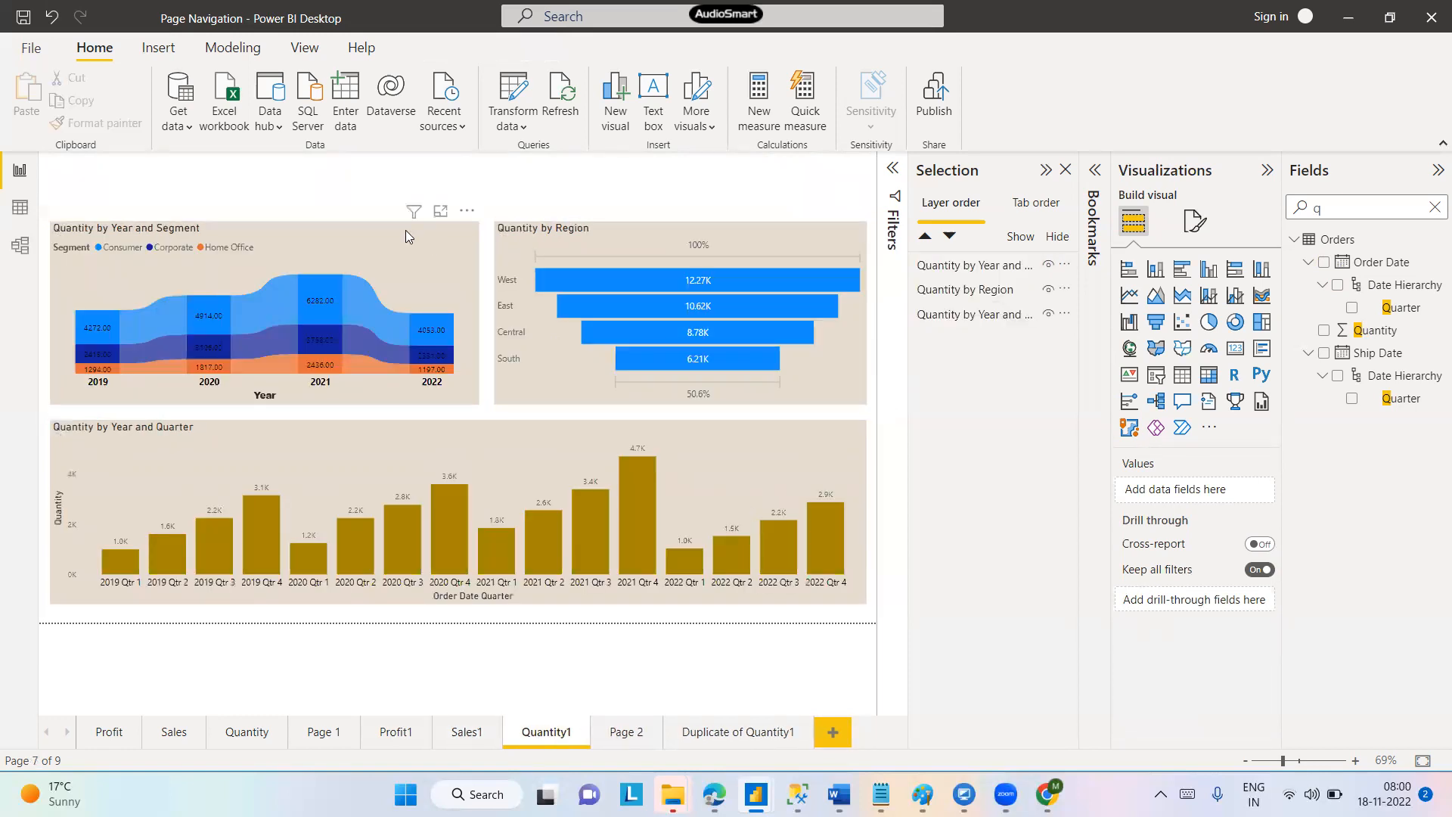
left_click(406, 230)
left_click(594, 229, "ctrl")
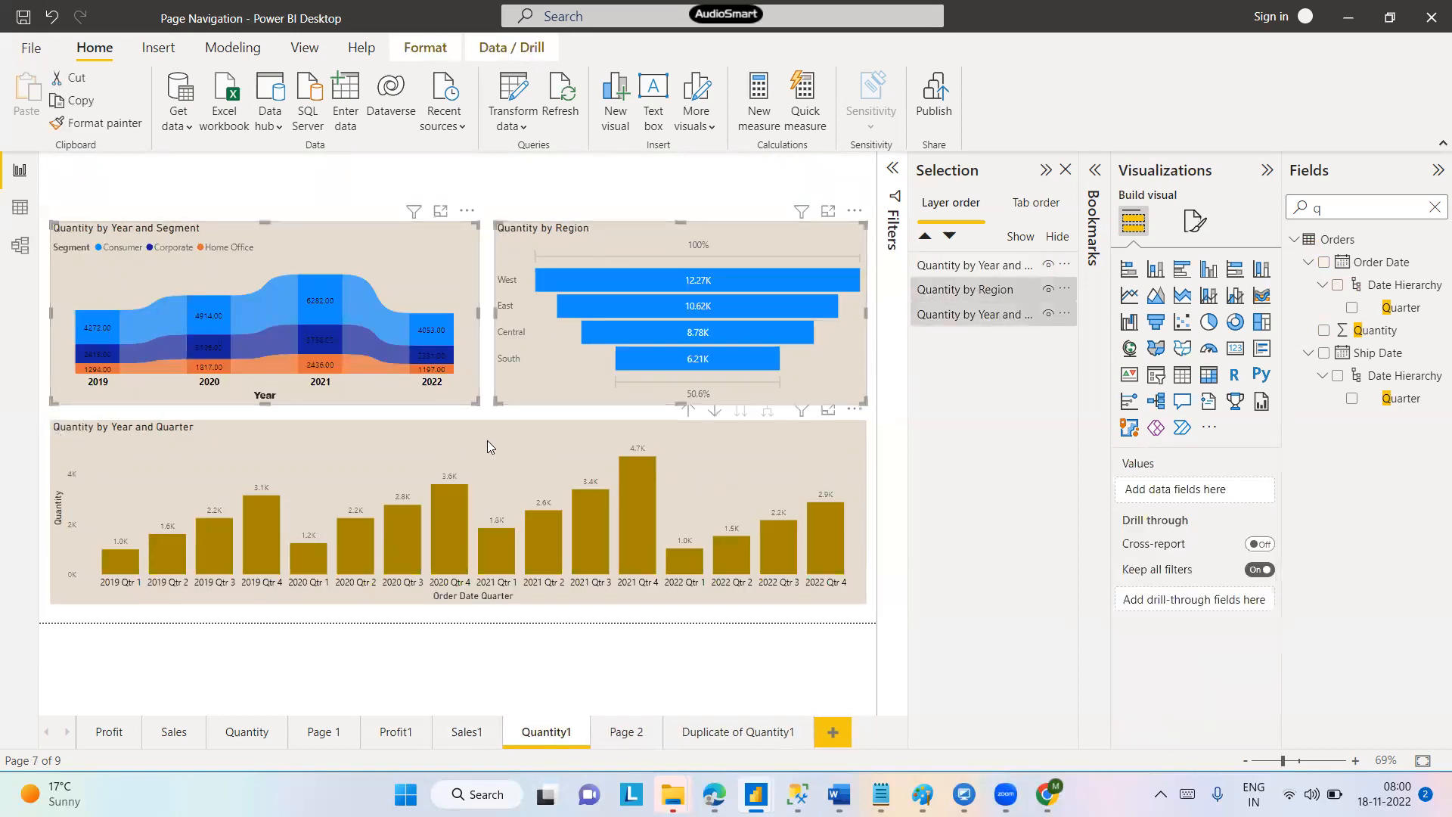
left_click(487, 441, "ctrl")
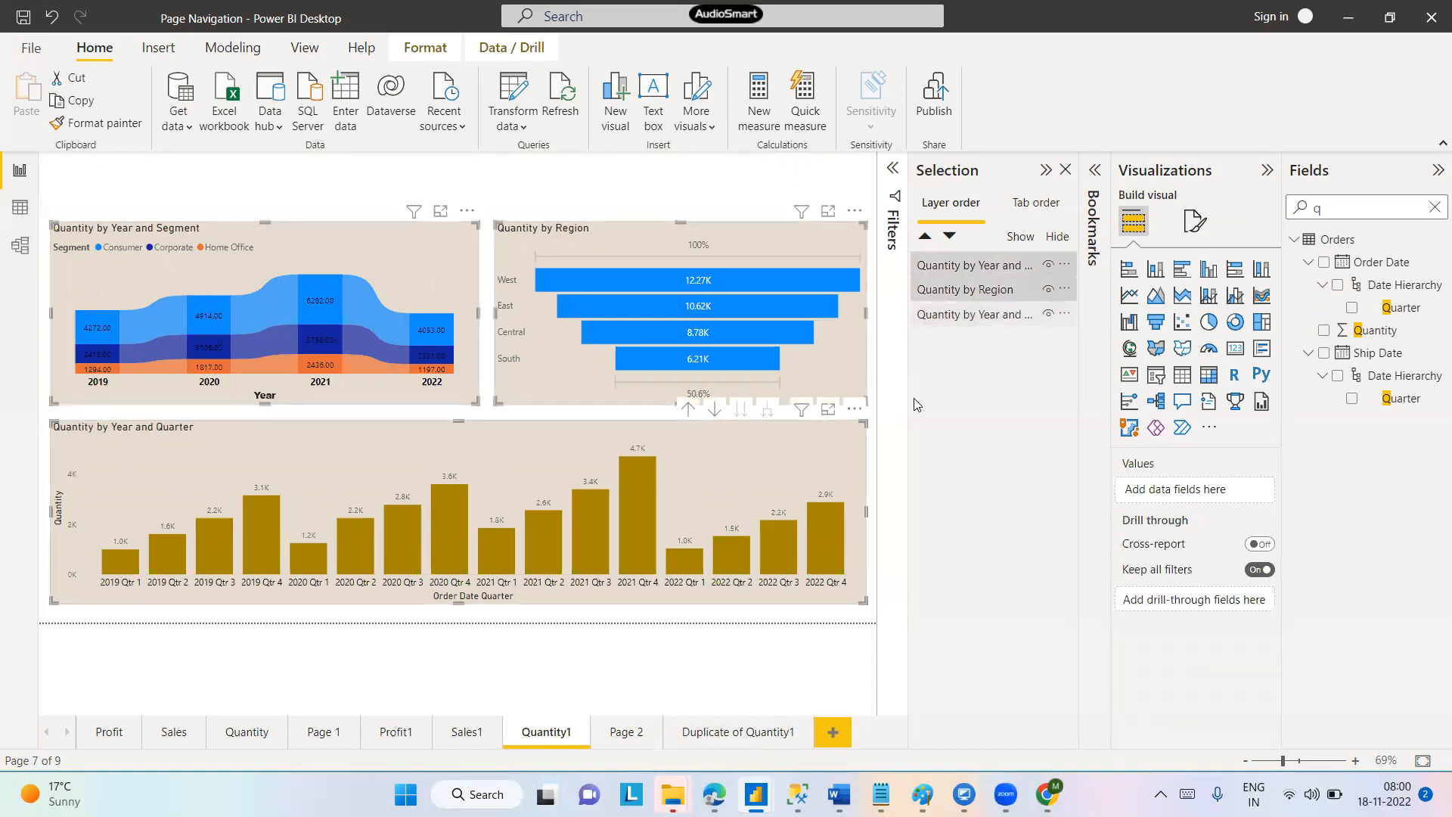
right_click(756, 443)
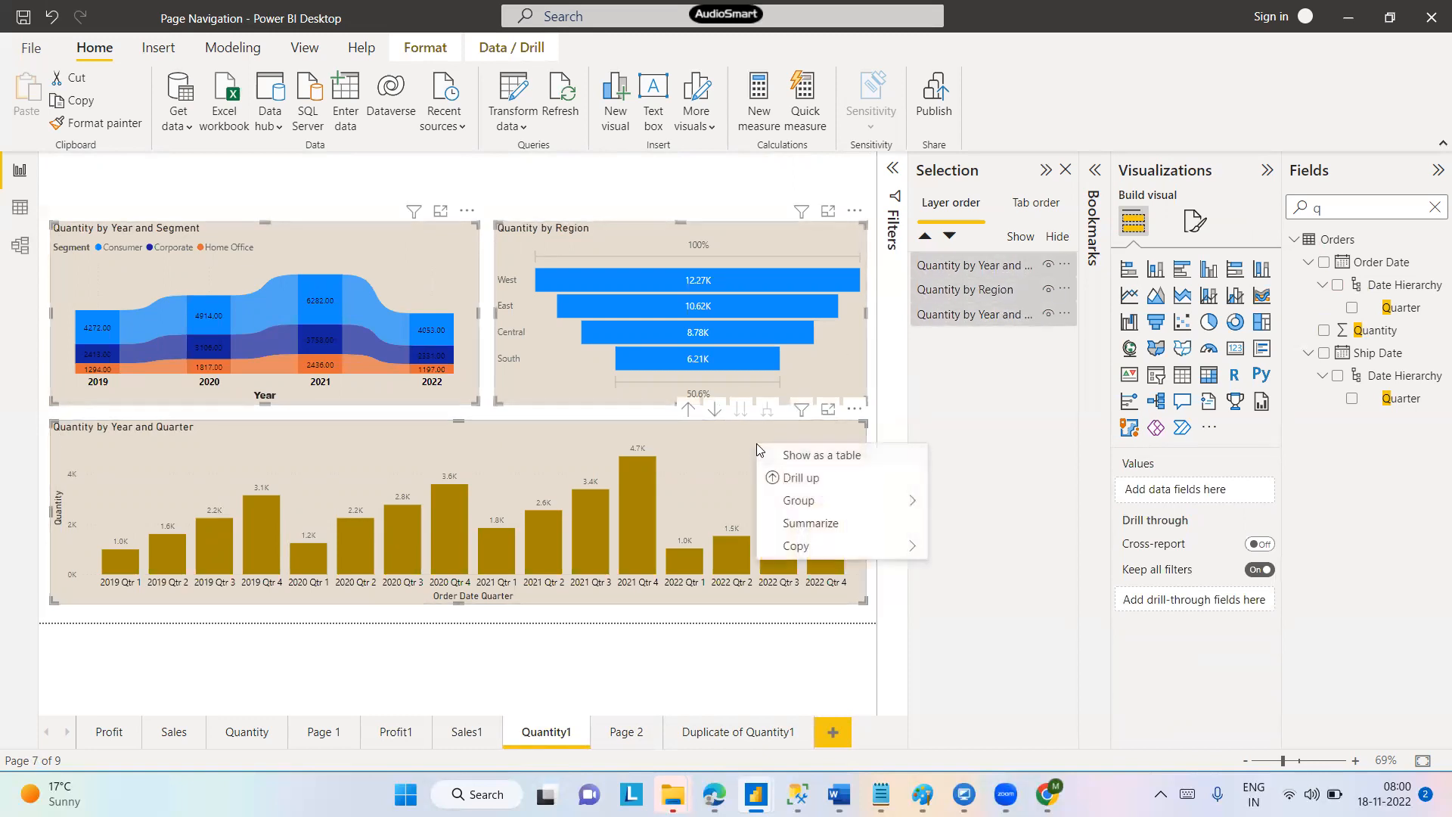
mouse_move(799, 500)
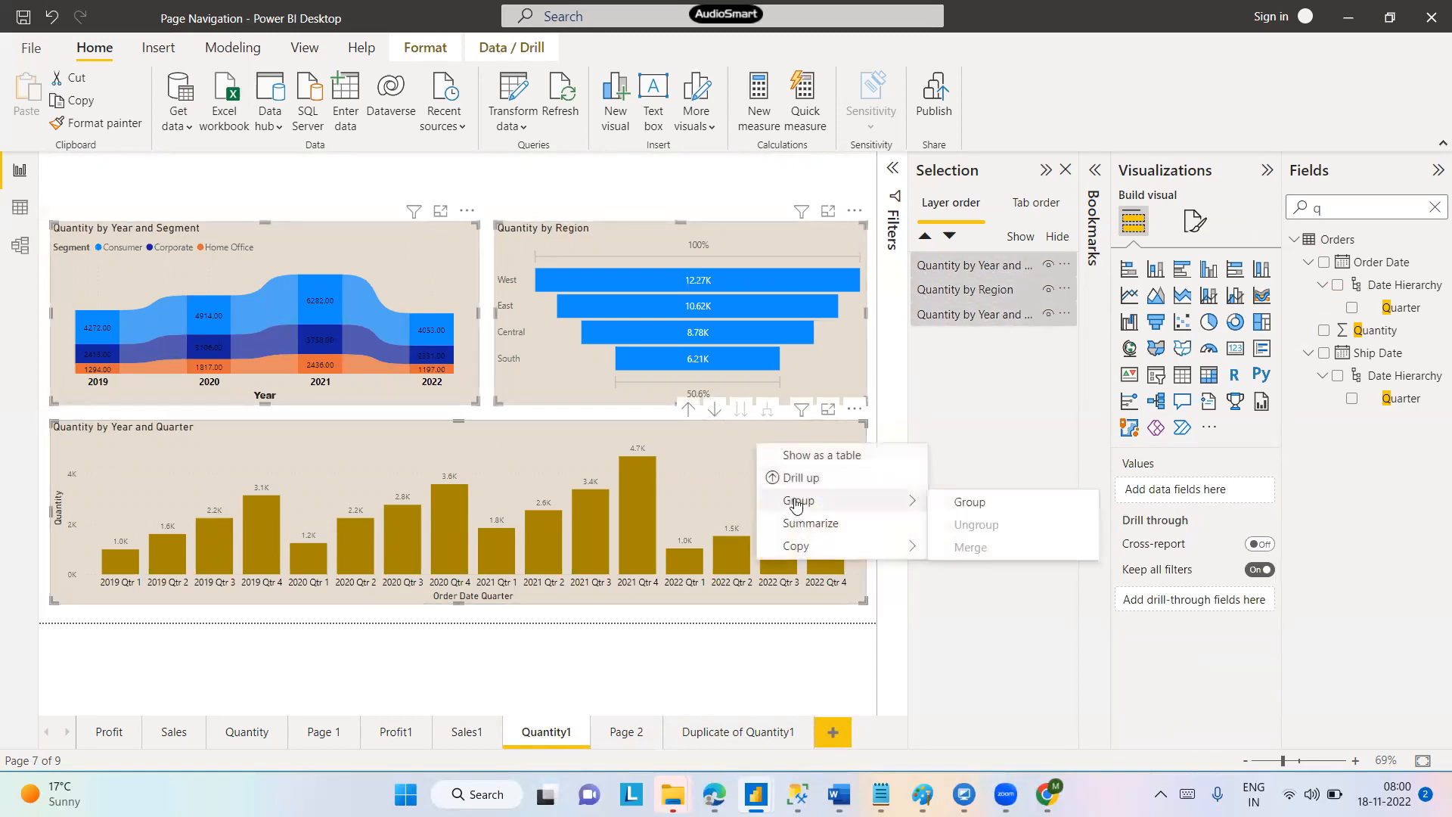
left_click(1037, 508)
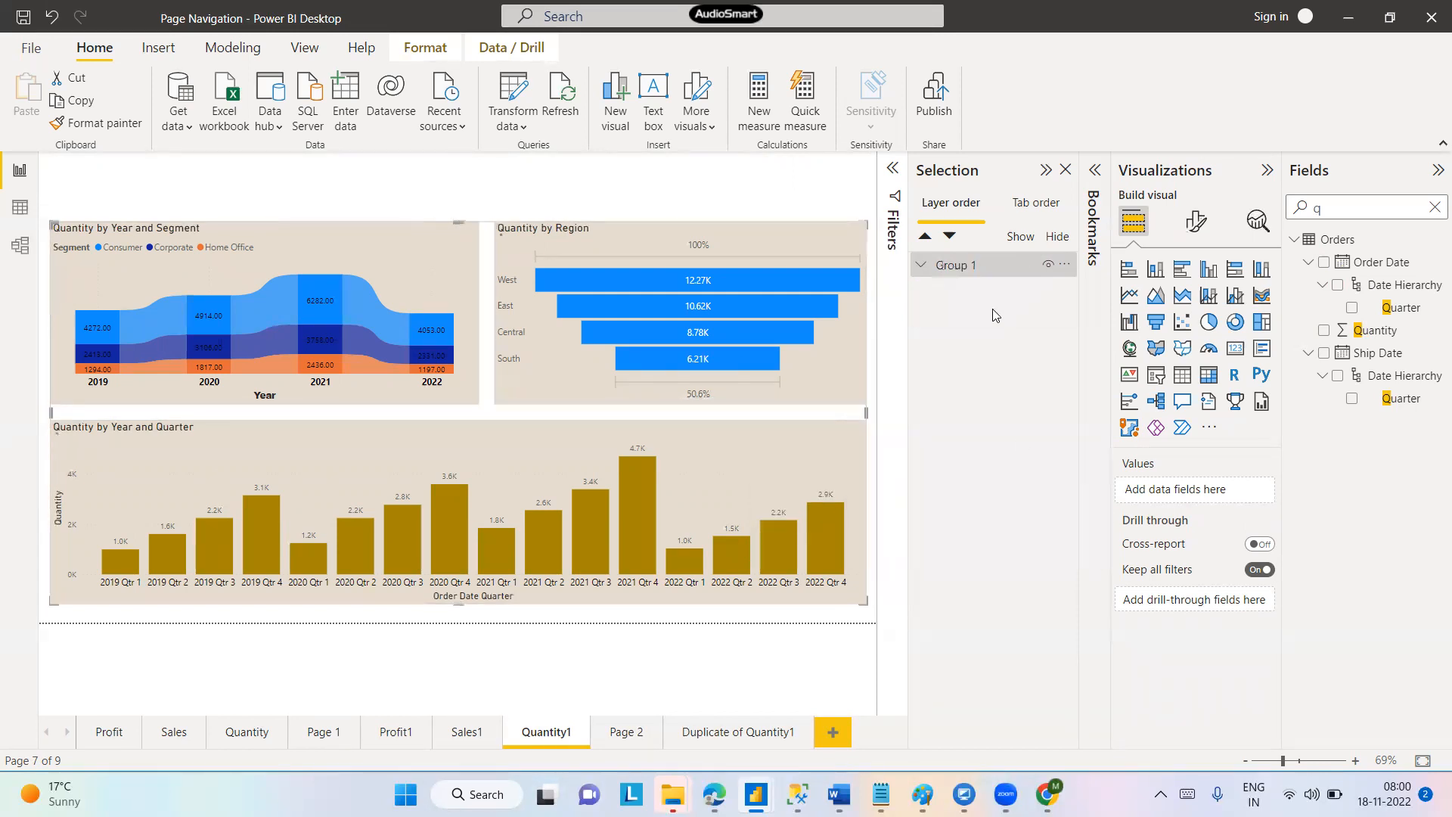
Rename the group of quantity charts as "Quantity grp"
double_click(956, 268)
type("Quantity gr")
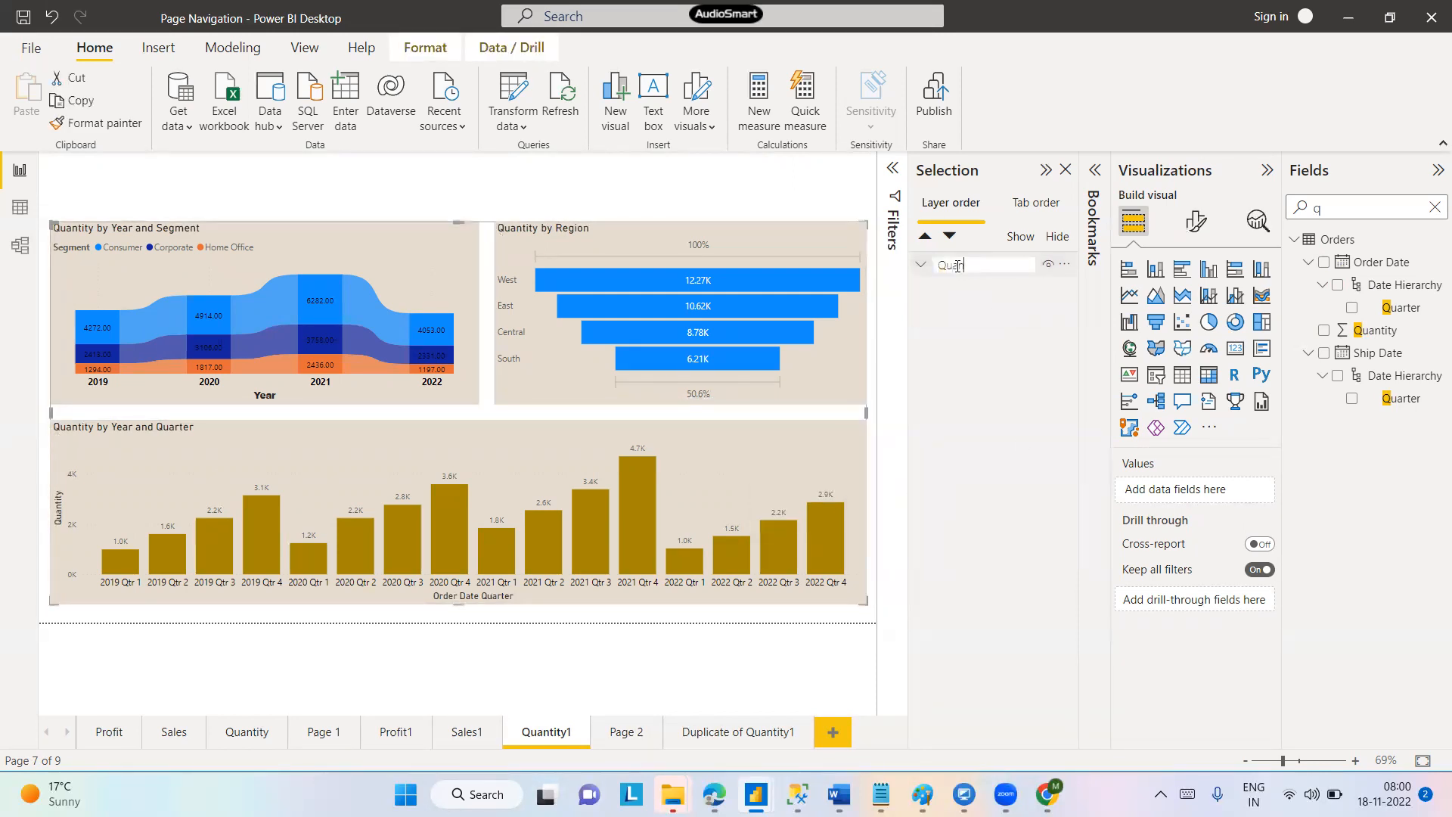
type("p")
key("Return")
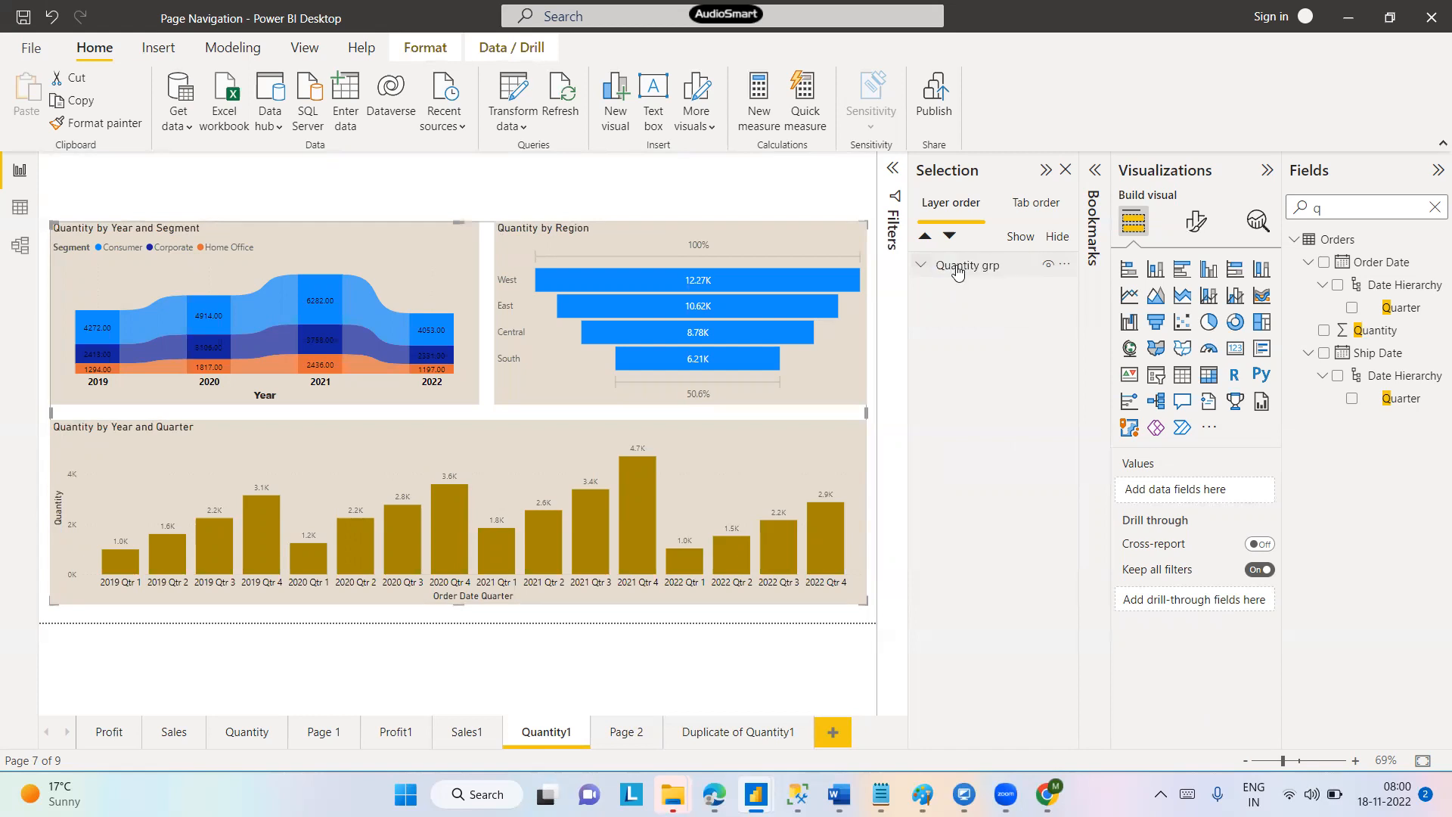
Go to the empty Page 2 and open its page options
left_click(616, 733)
right_click(615, 733)
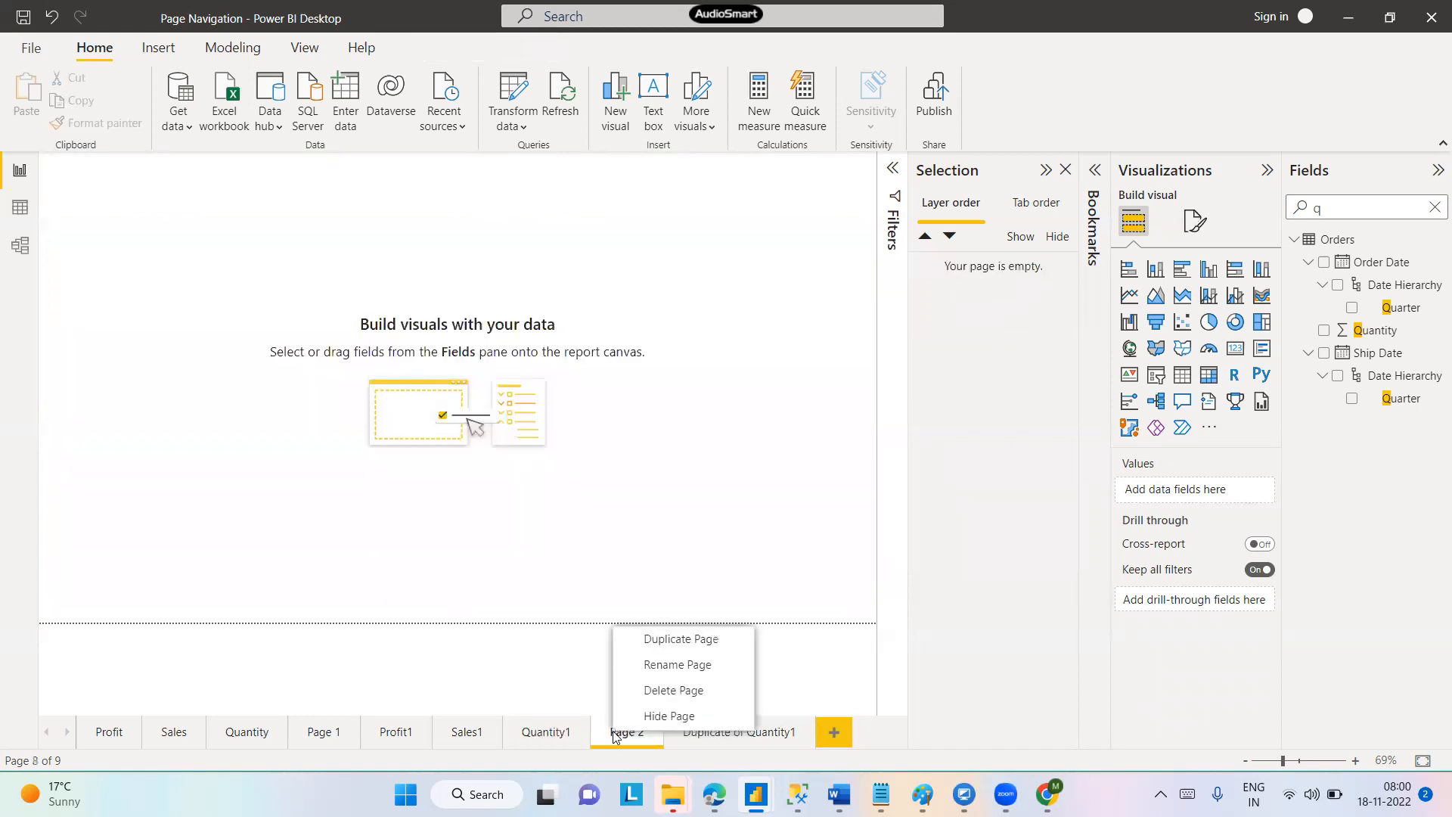
Delete the empty Page 2 and rename the Duplicate of Quantity1 page as In Page Navigation
left_click(666, 692)
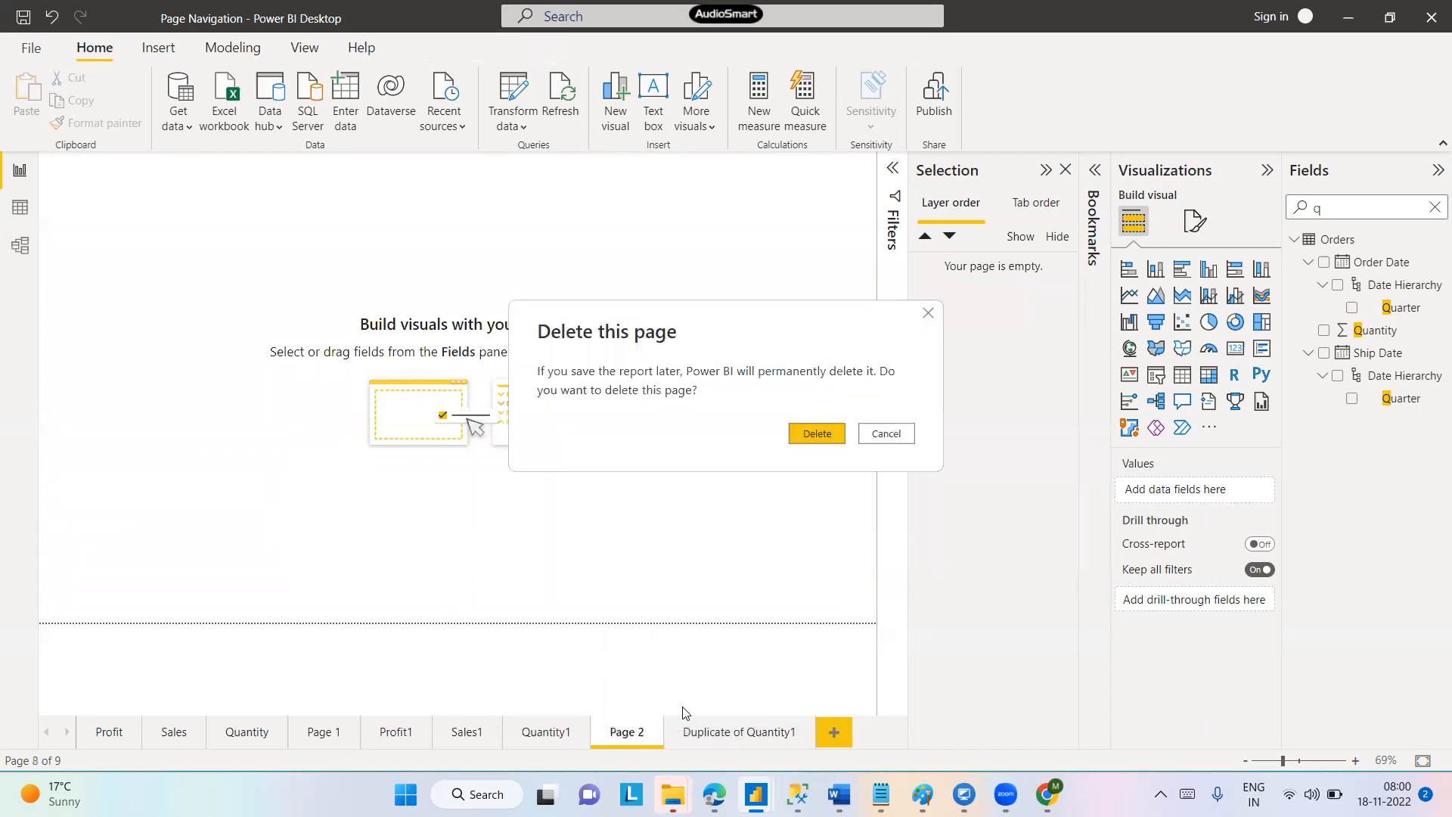
left_click(816, 446)
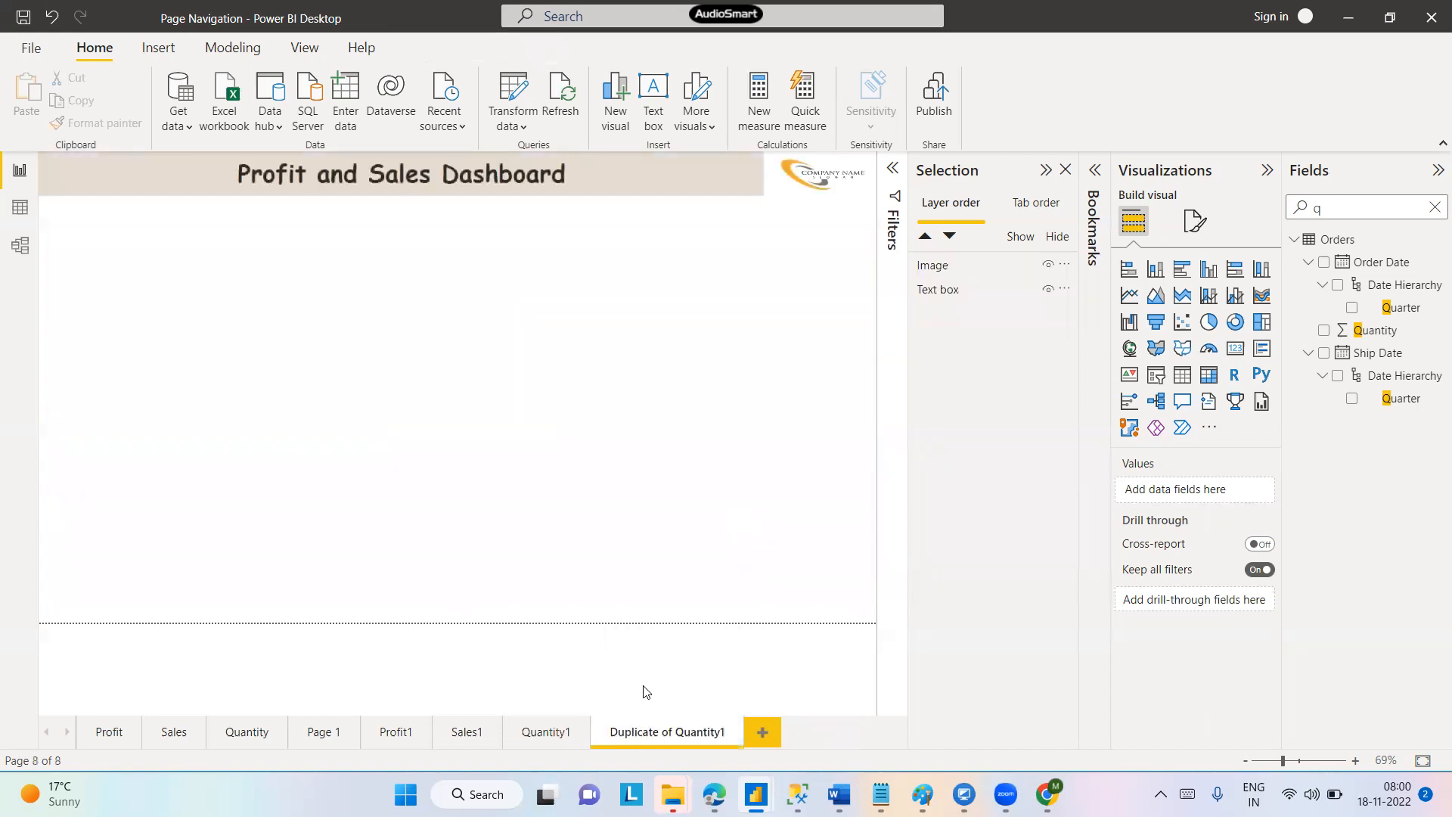
right_click(650, 735)
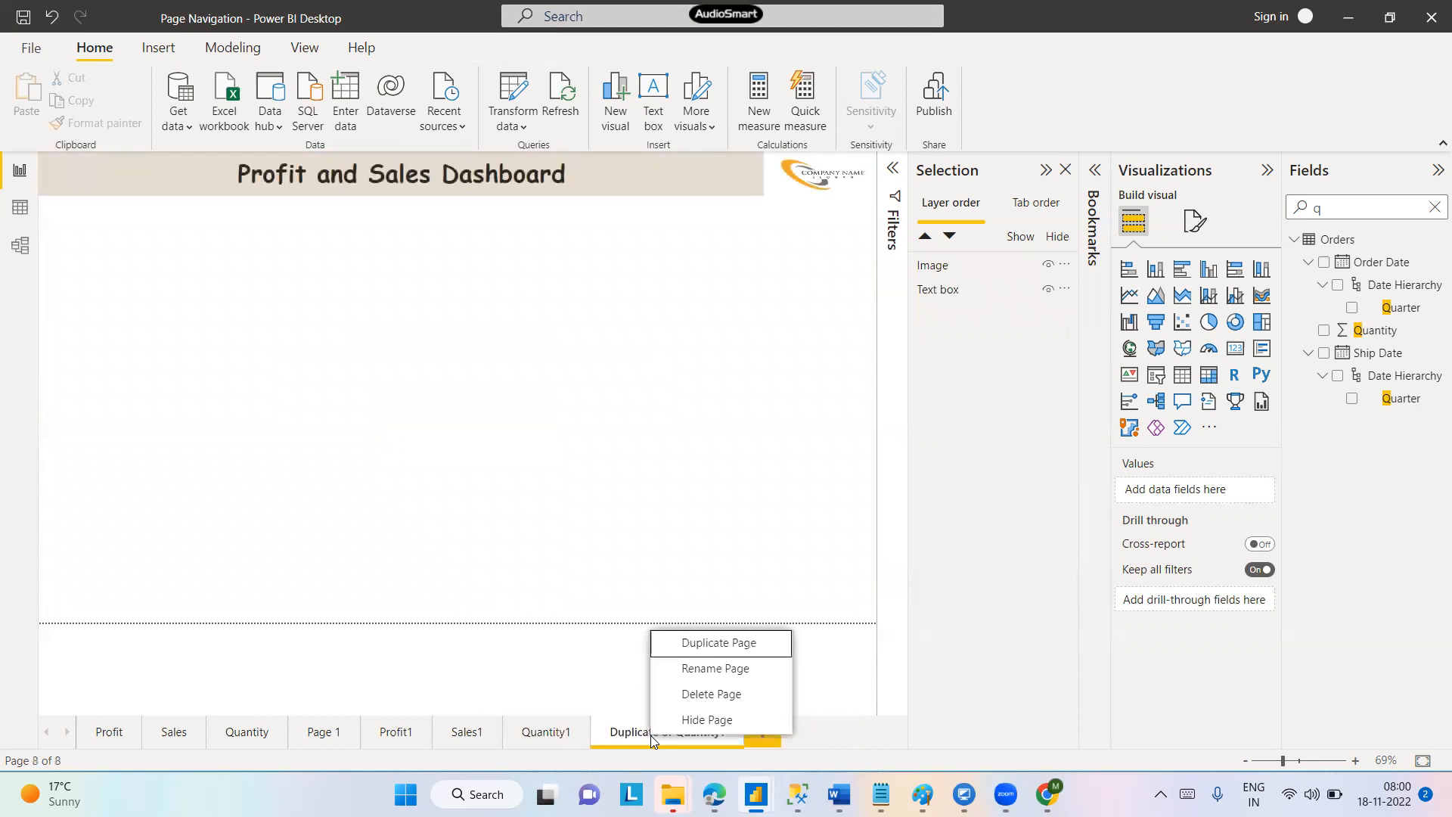
left_click(696, 668)
type("In ")
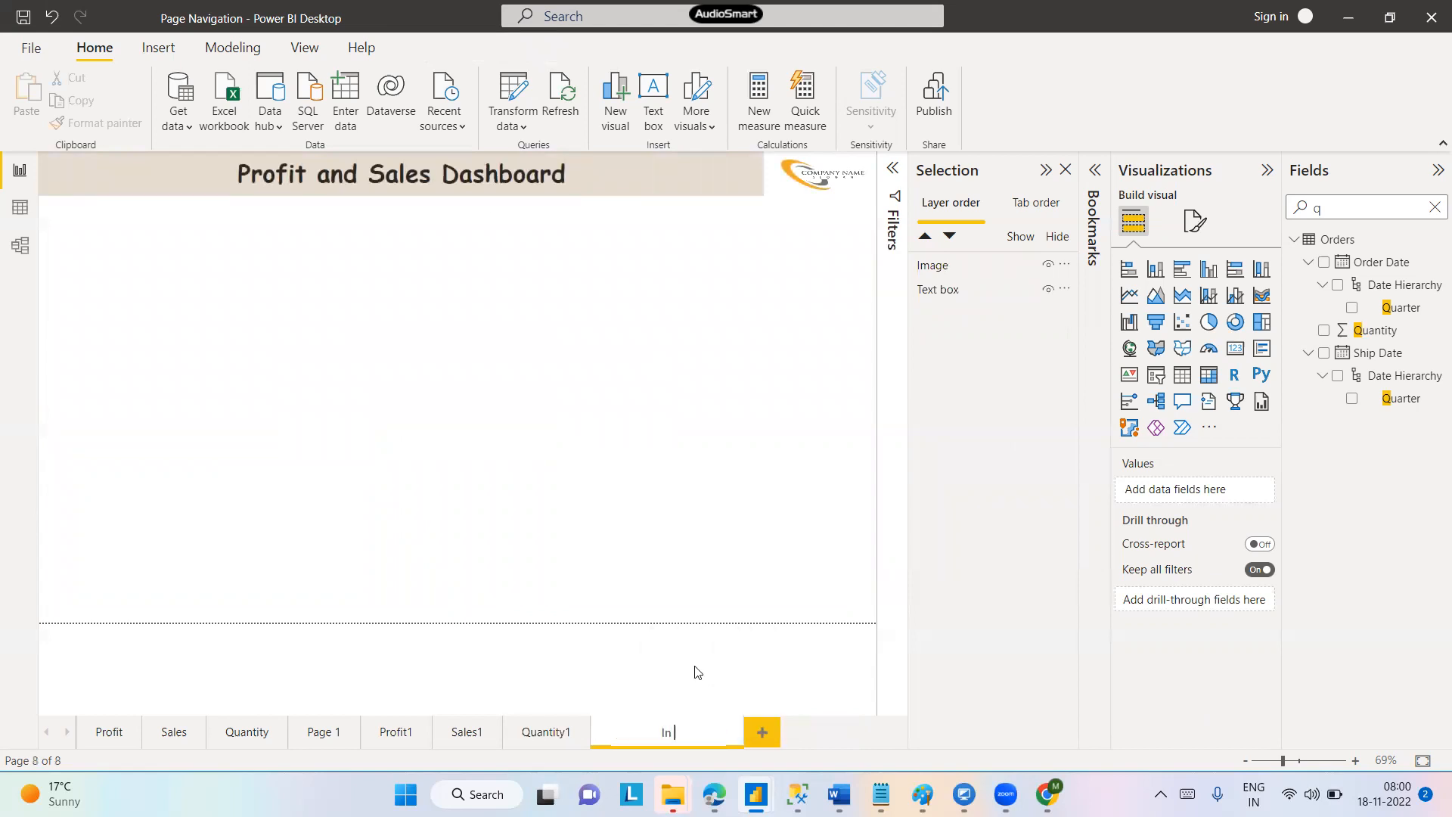
type("Page Navigation")
key("Return")
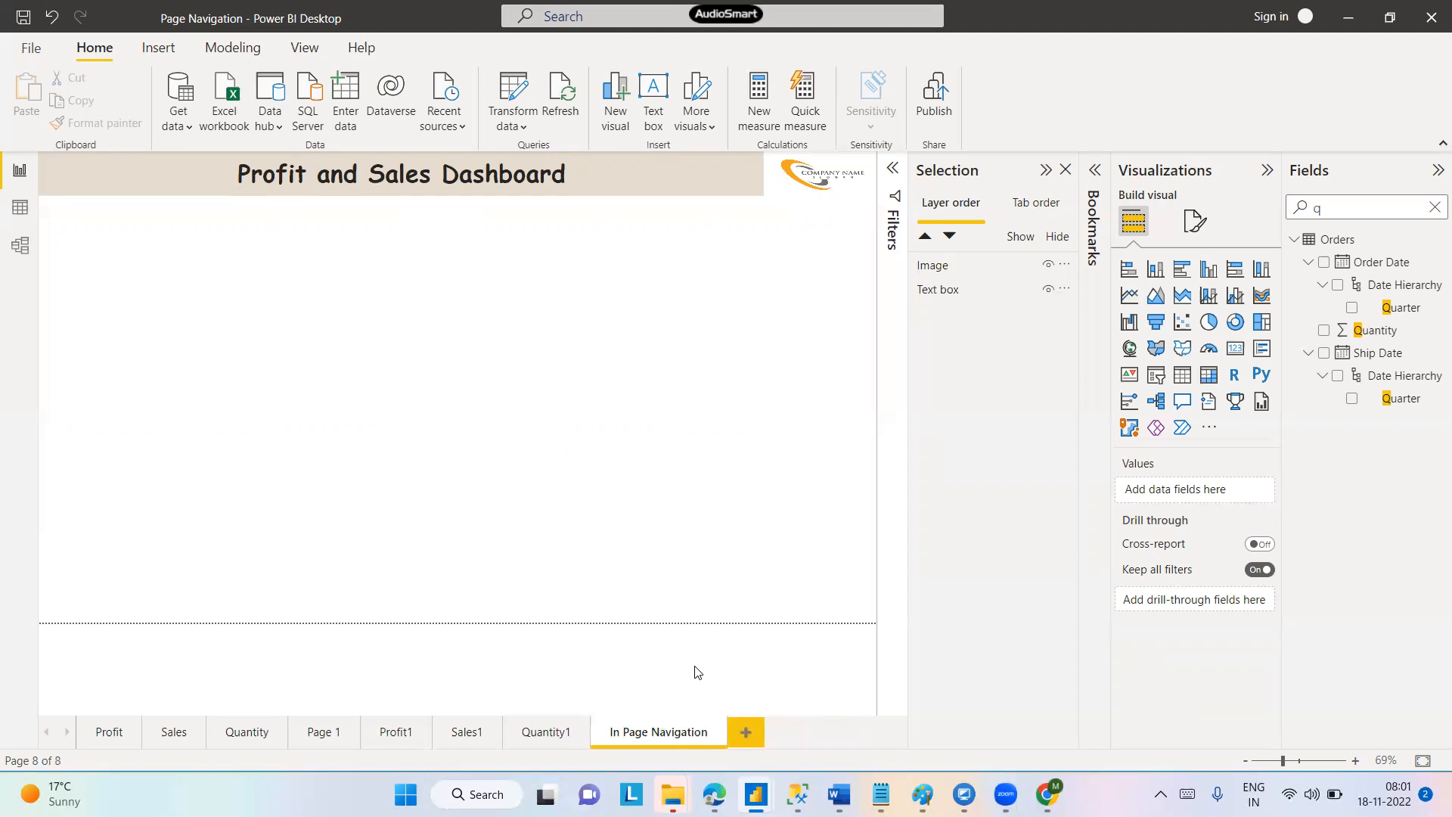
Copy the ProfitGrp visual group from the Profit1 page to the In Page Navigation page and hide the pasted group
left_click(391, 735)
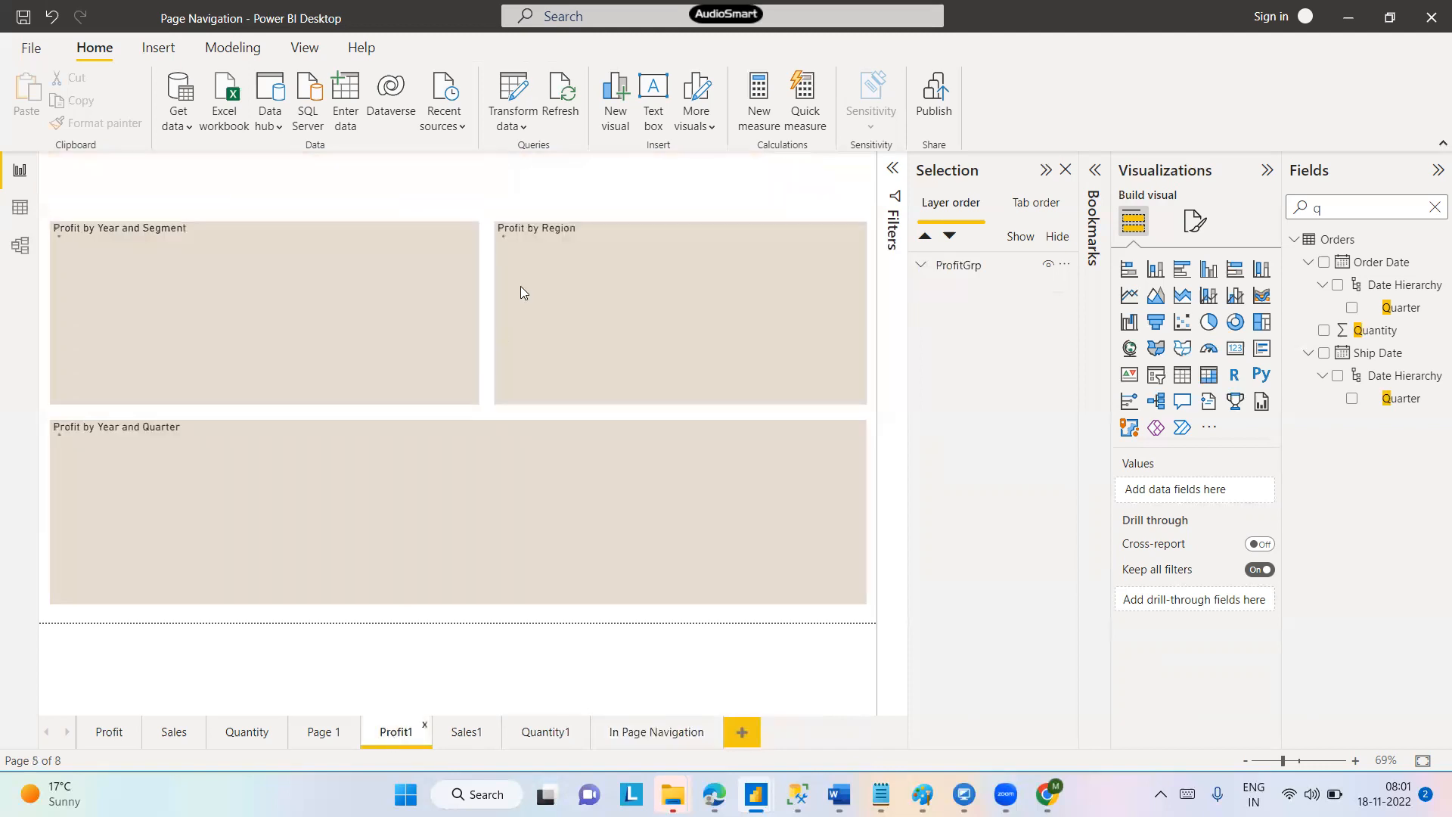
left_click(453, 231)
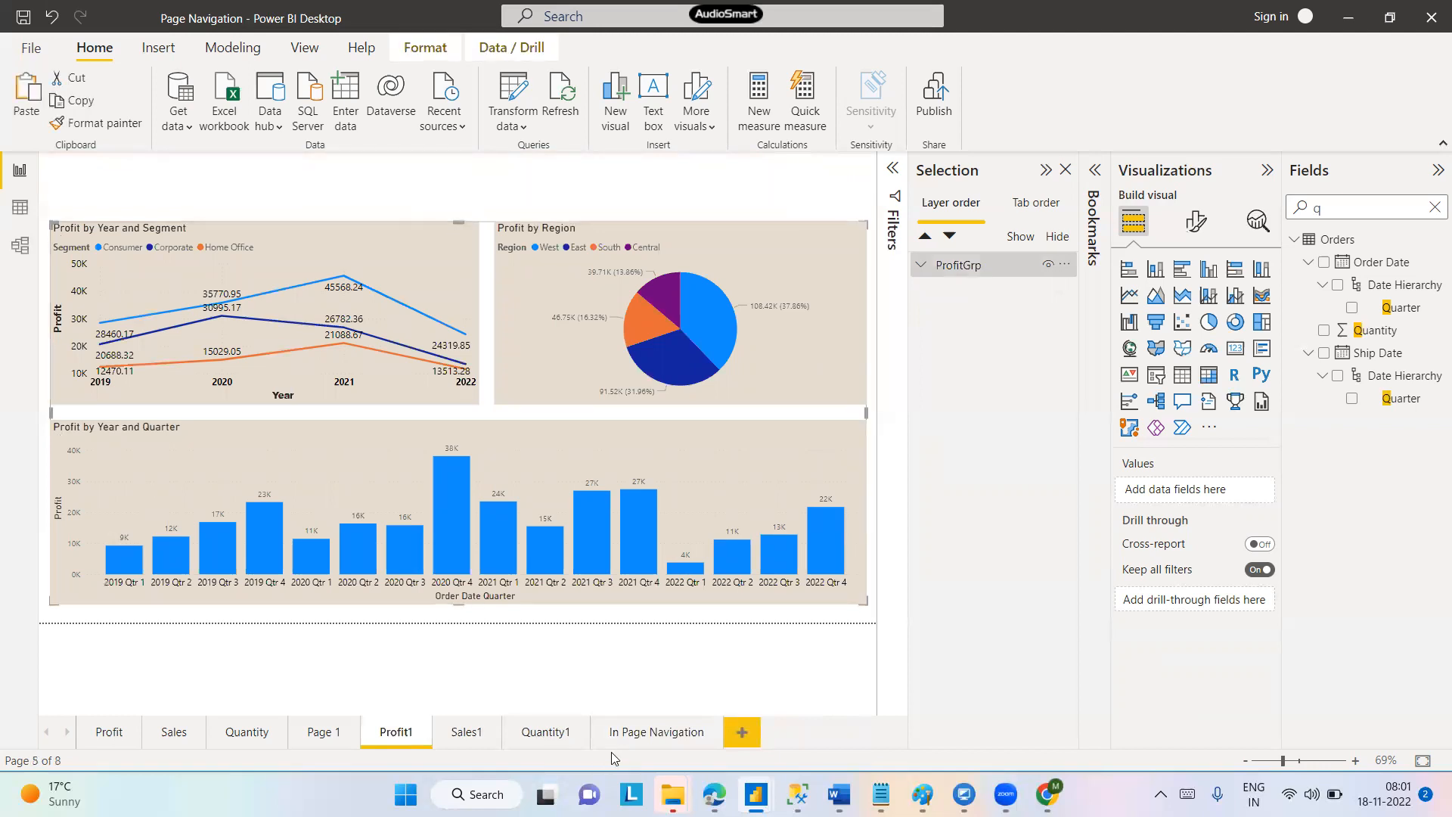
left_click(638, 737)
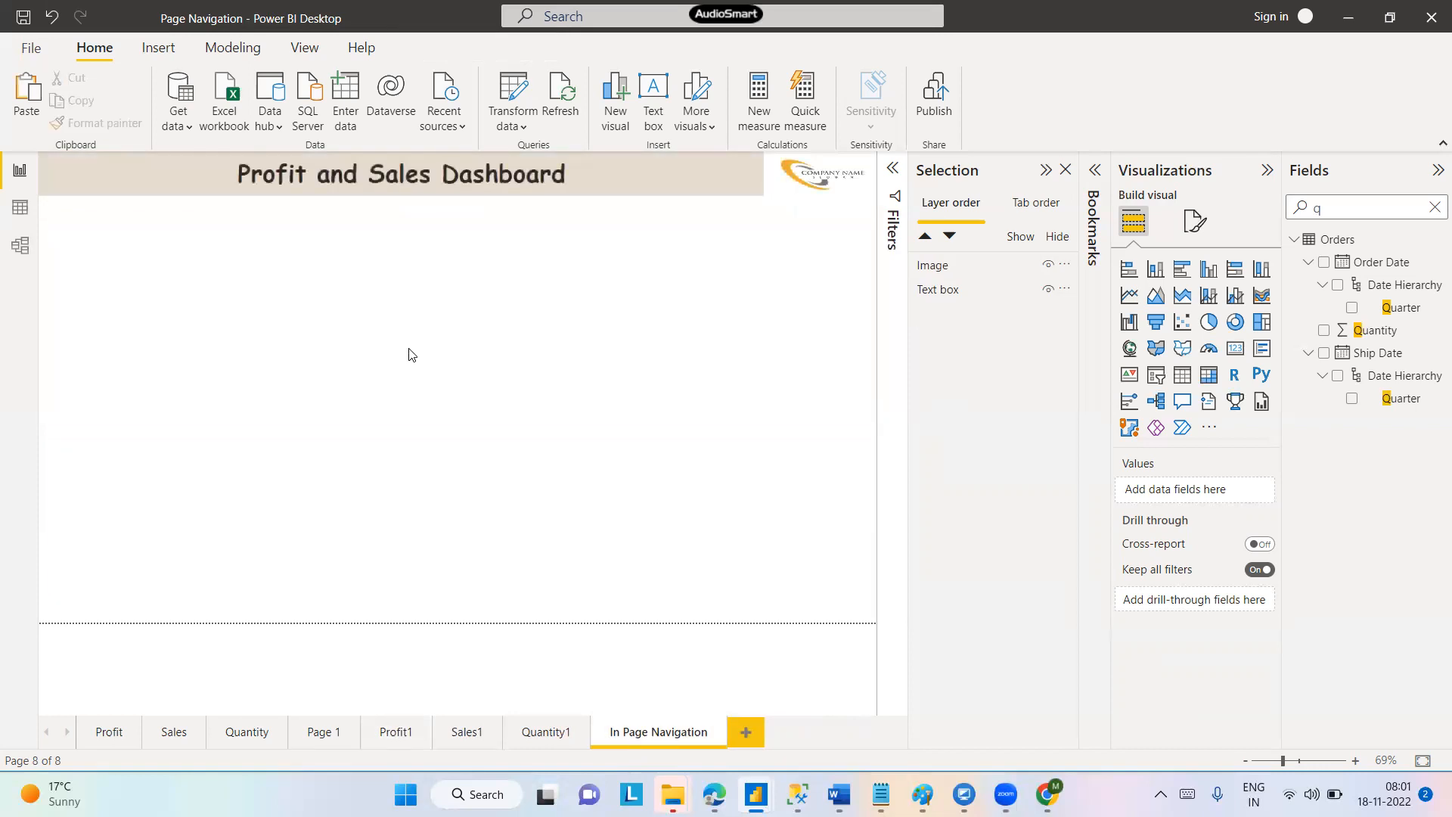
key("ctrl+v")
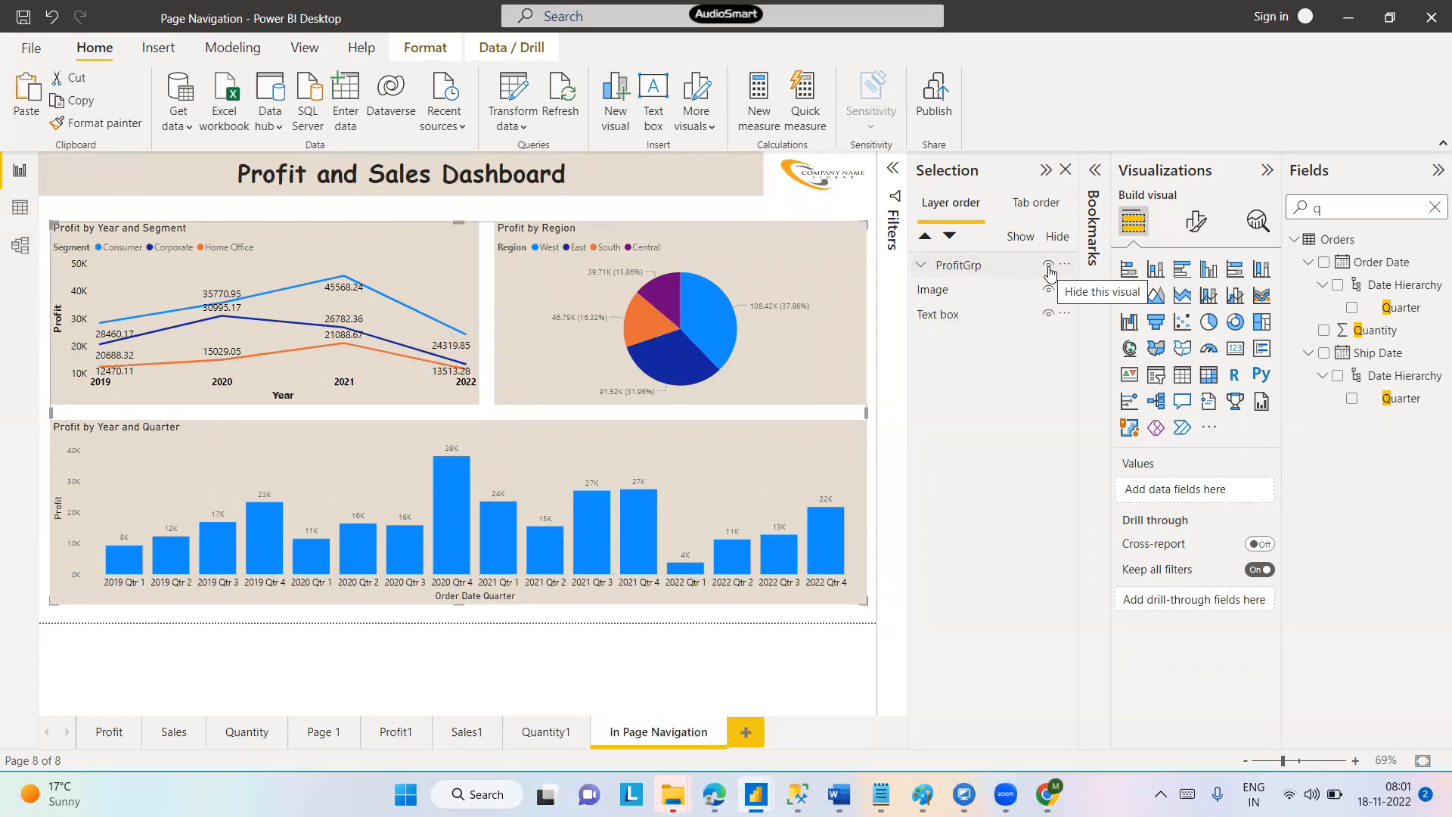
left_click(1049, 266)
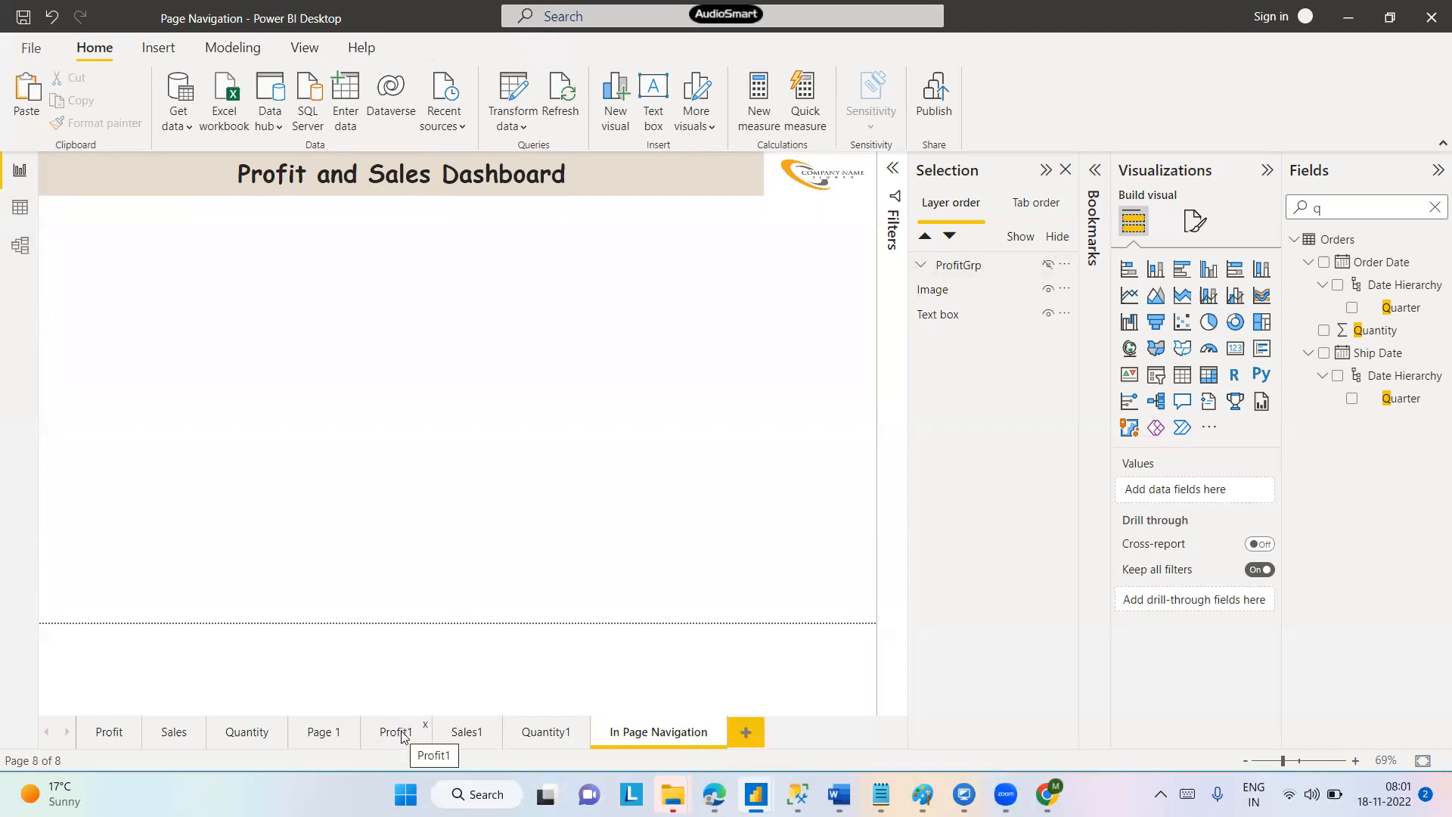
Copy the Sales Grp visual group from the Sales1 page to the In Page Navigation page and hide the pasted group
left_click(473, 733)
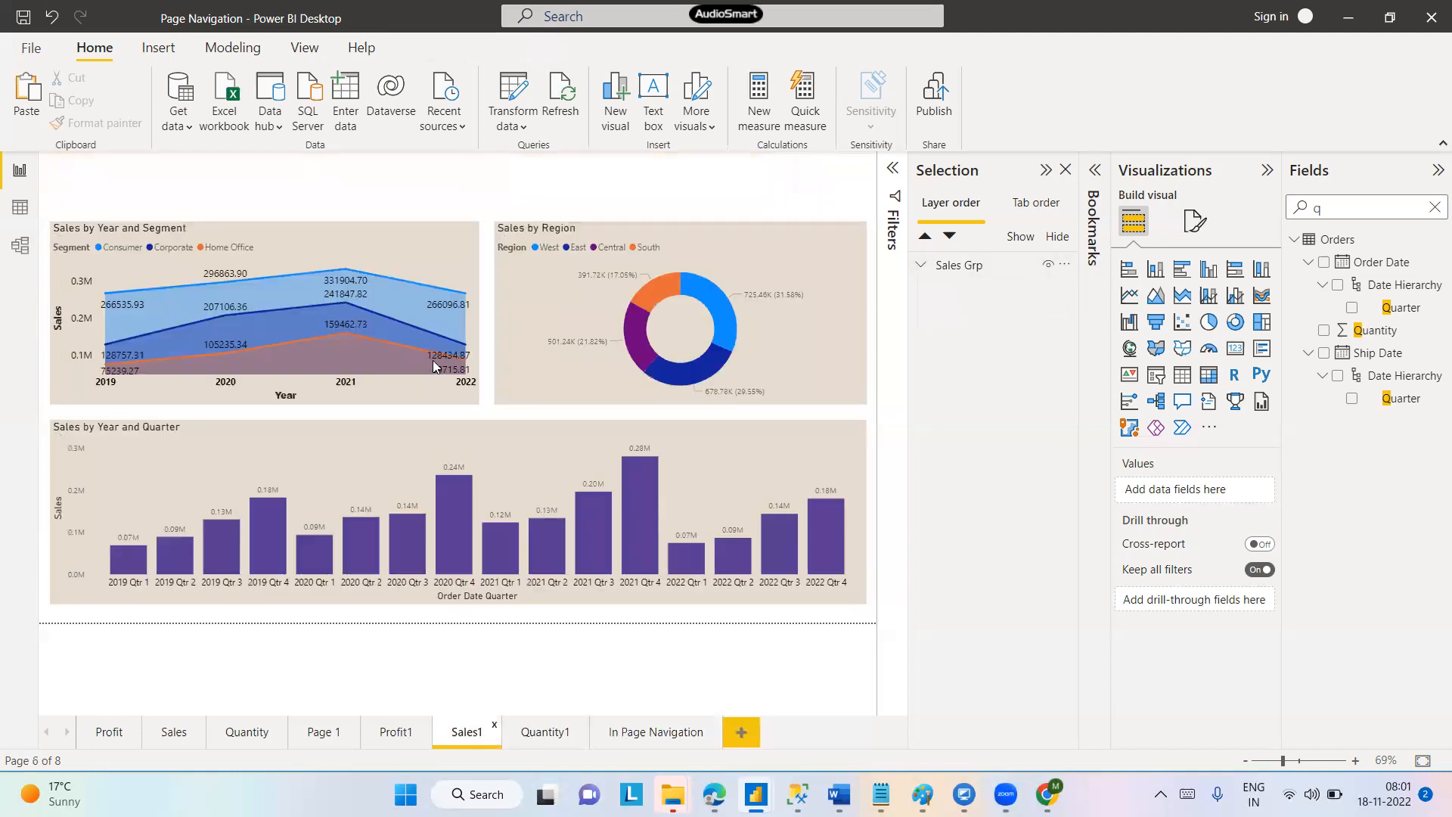
left_click(420, 224)
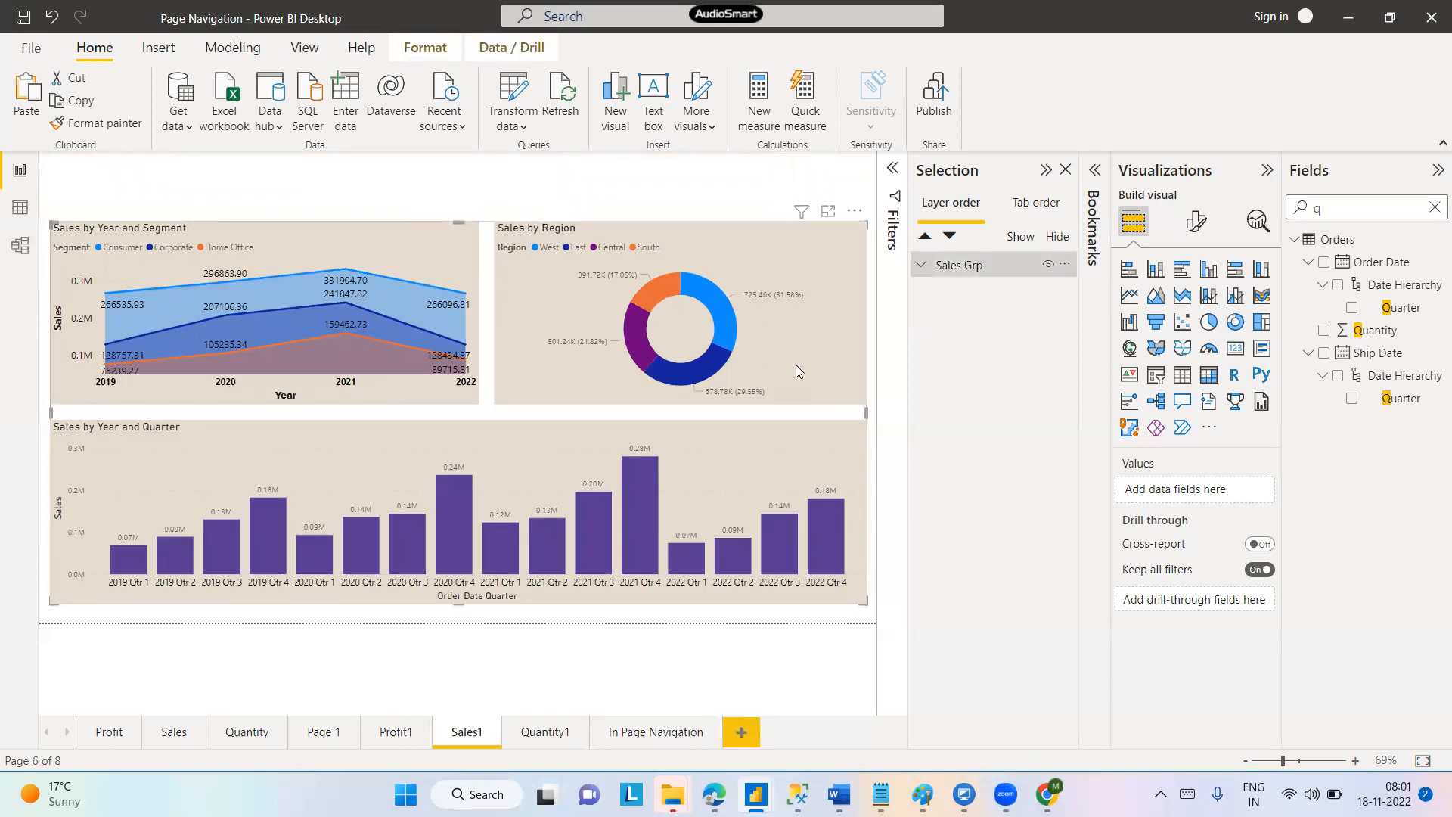
left_click(639, 733)
key("ctrl+v")
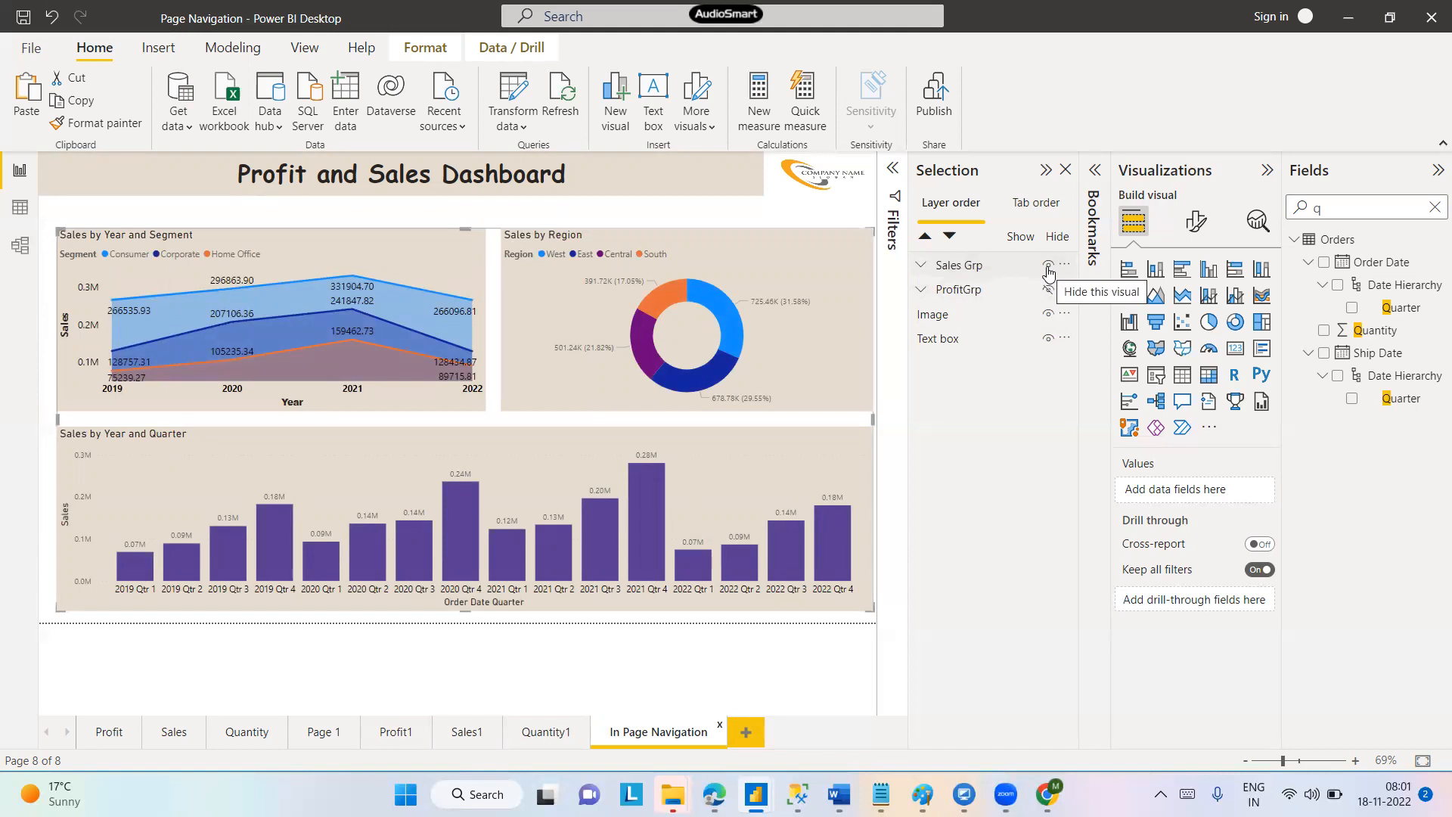
left_click(1047, 267)
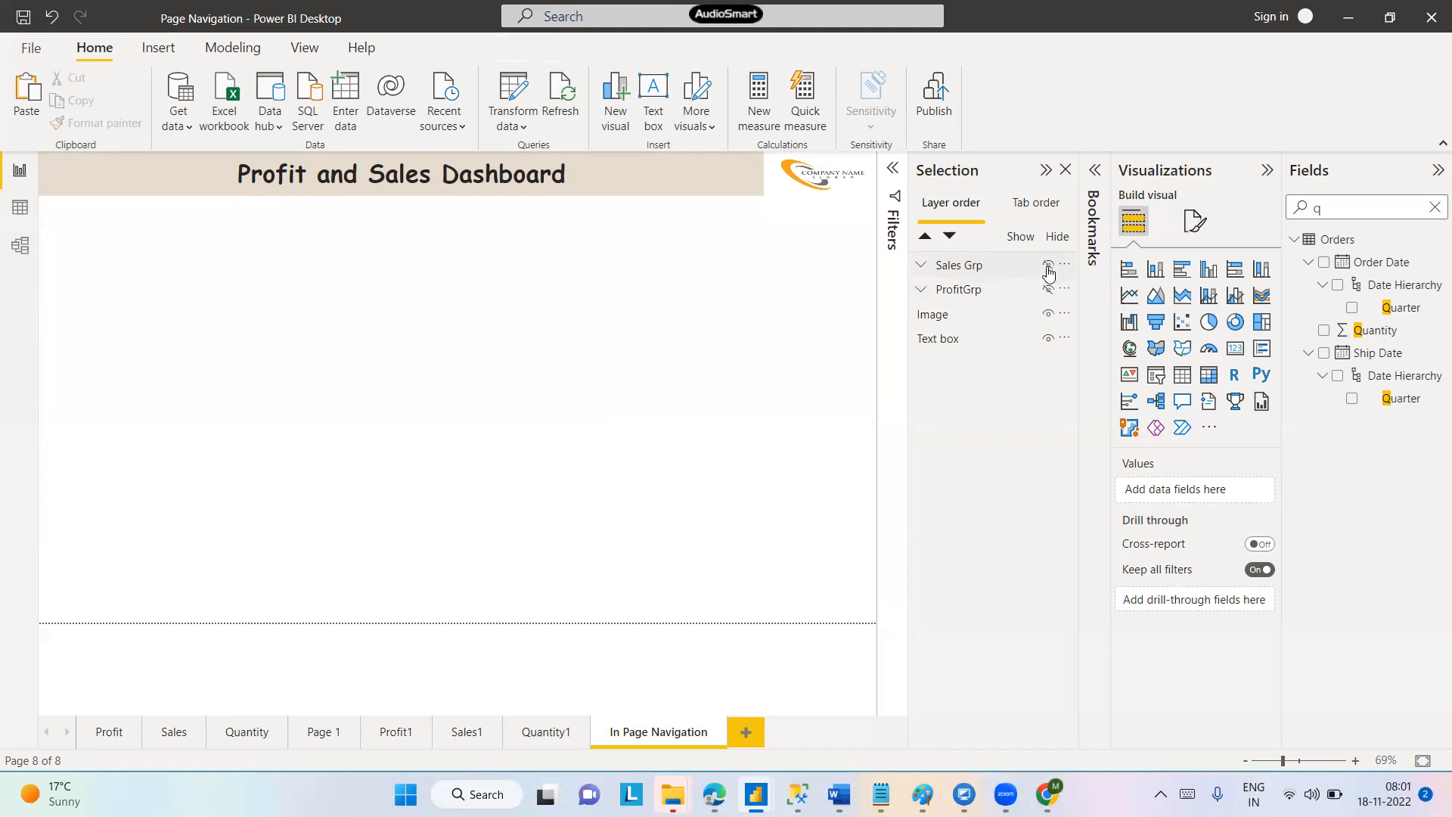
Copy the Quantity grp visual group from the Quantity1 page to the In Page Navigation page
left_click(529, 734)
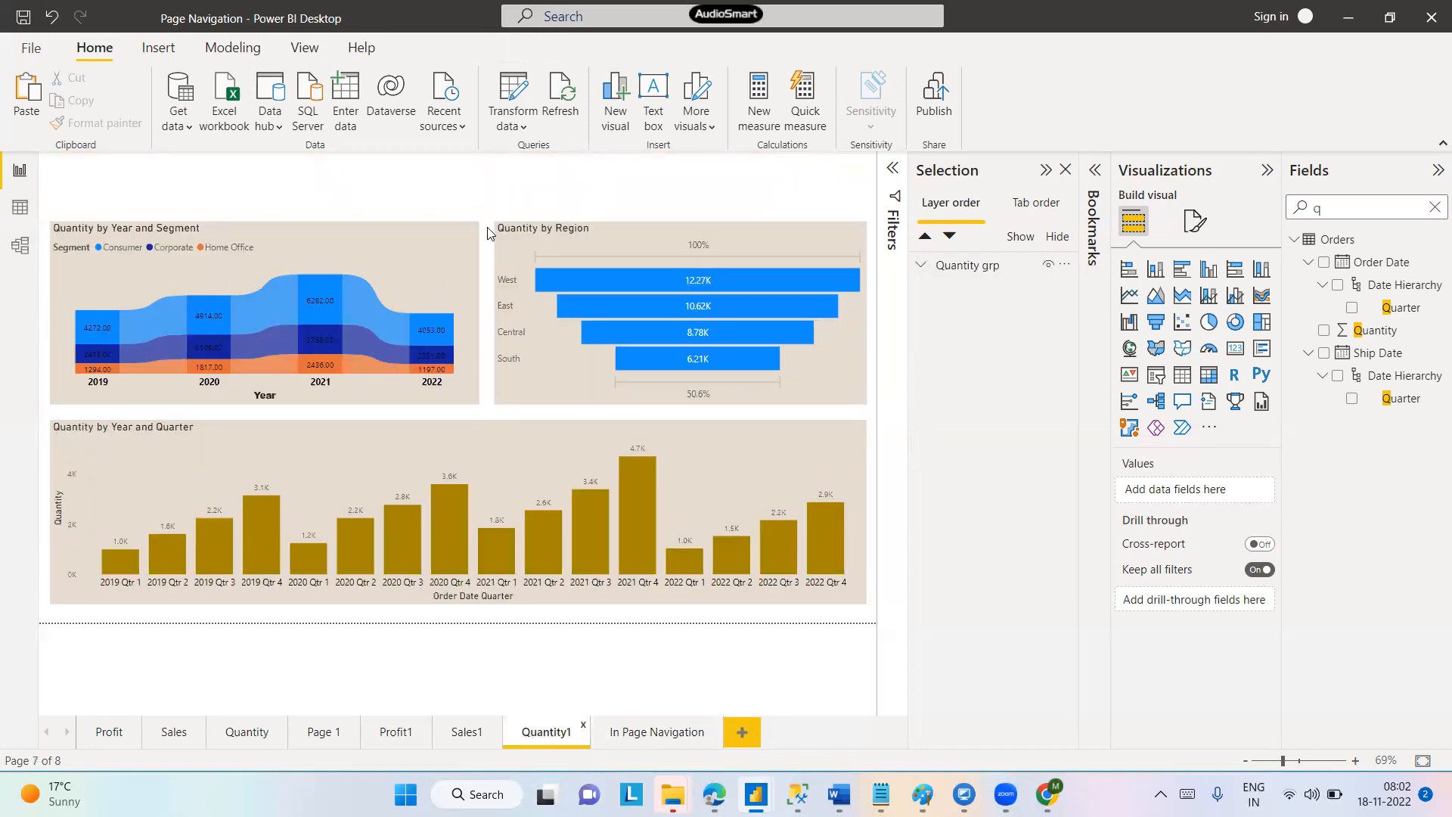
left_click(425, 236)
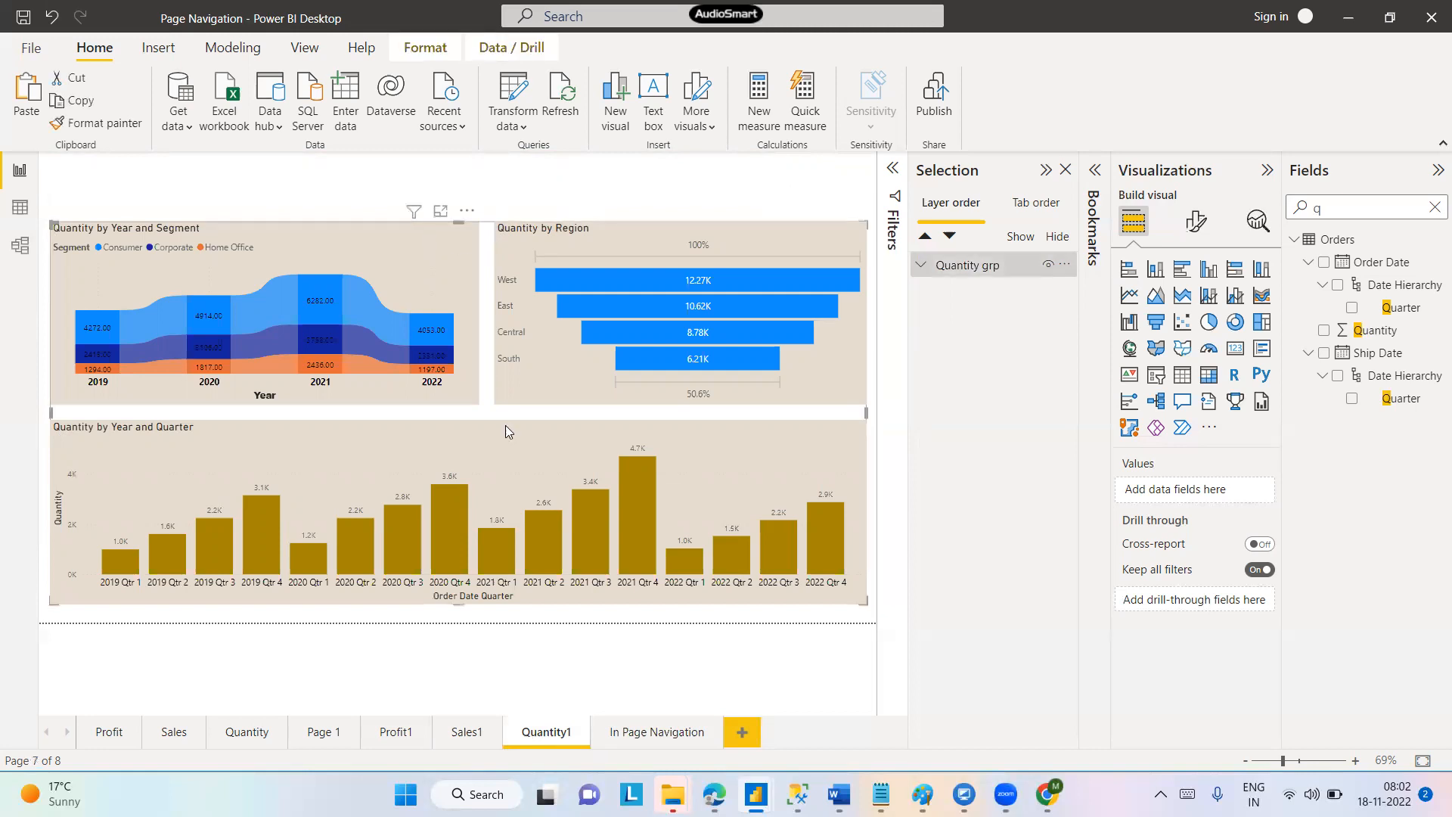
left_click(634, 735)
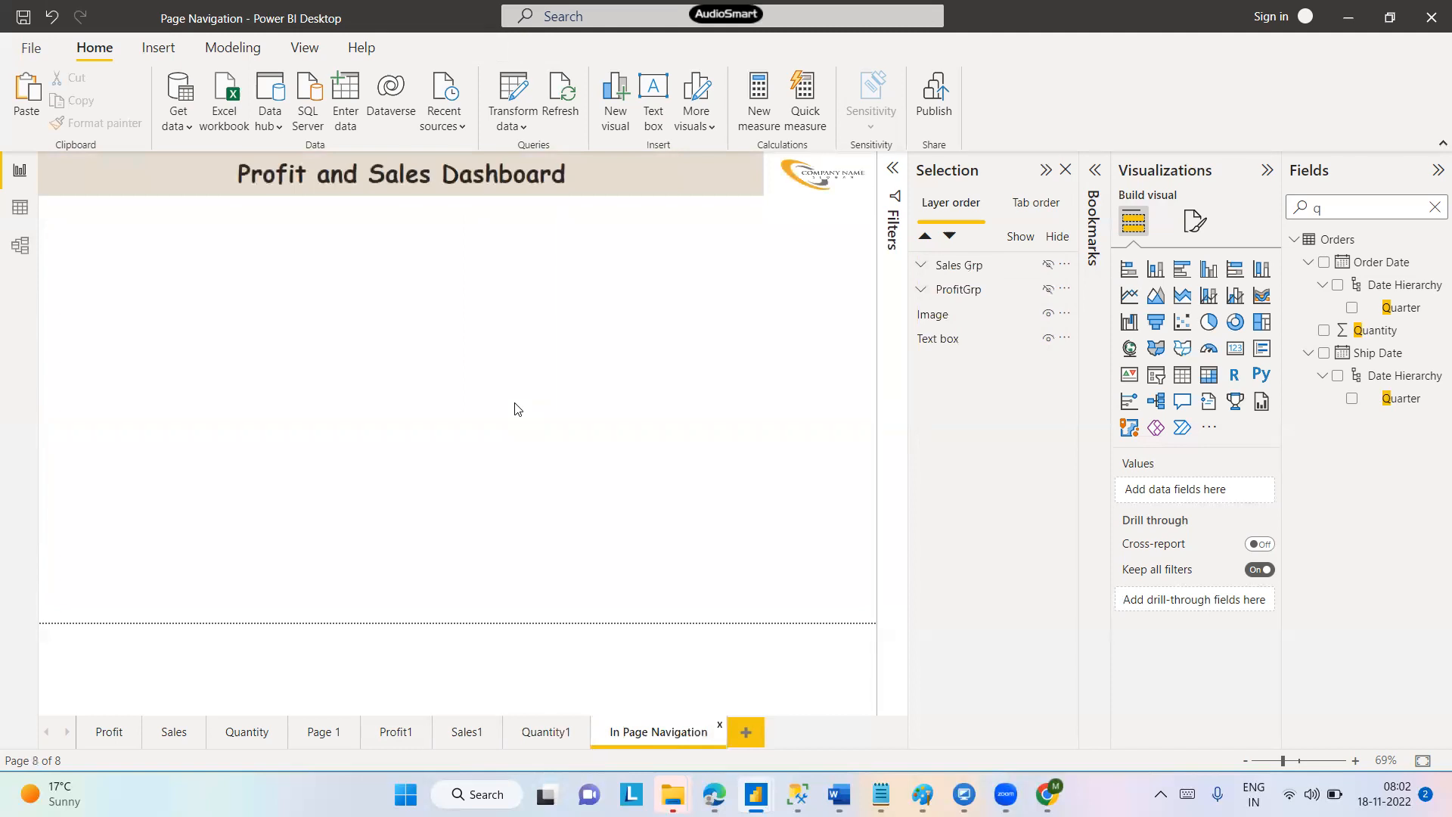
key("ctrl+v")
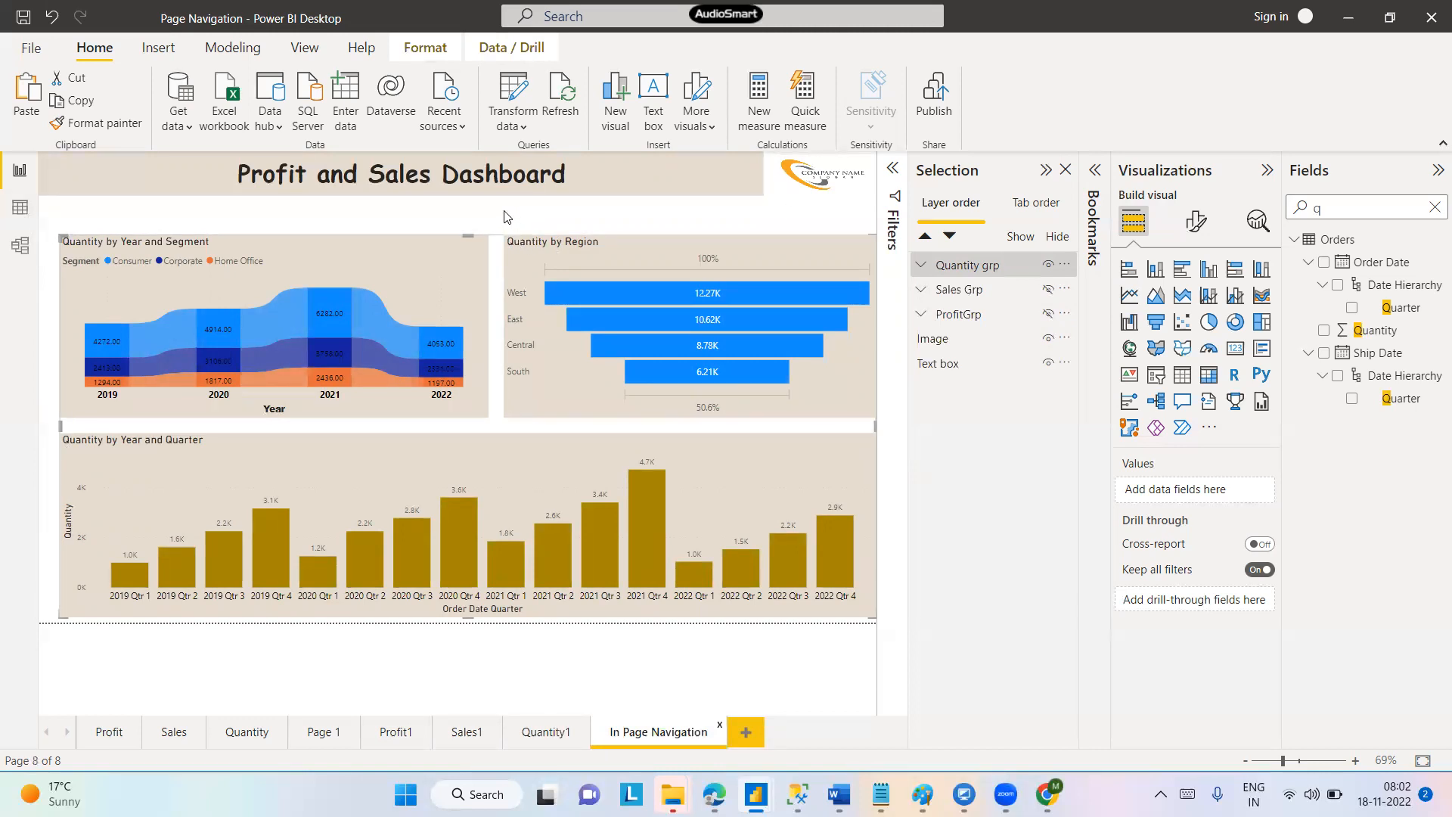
left_click(589, 217)
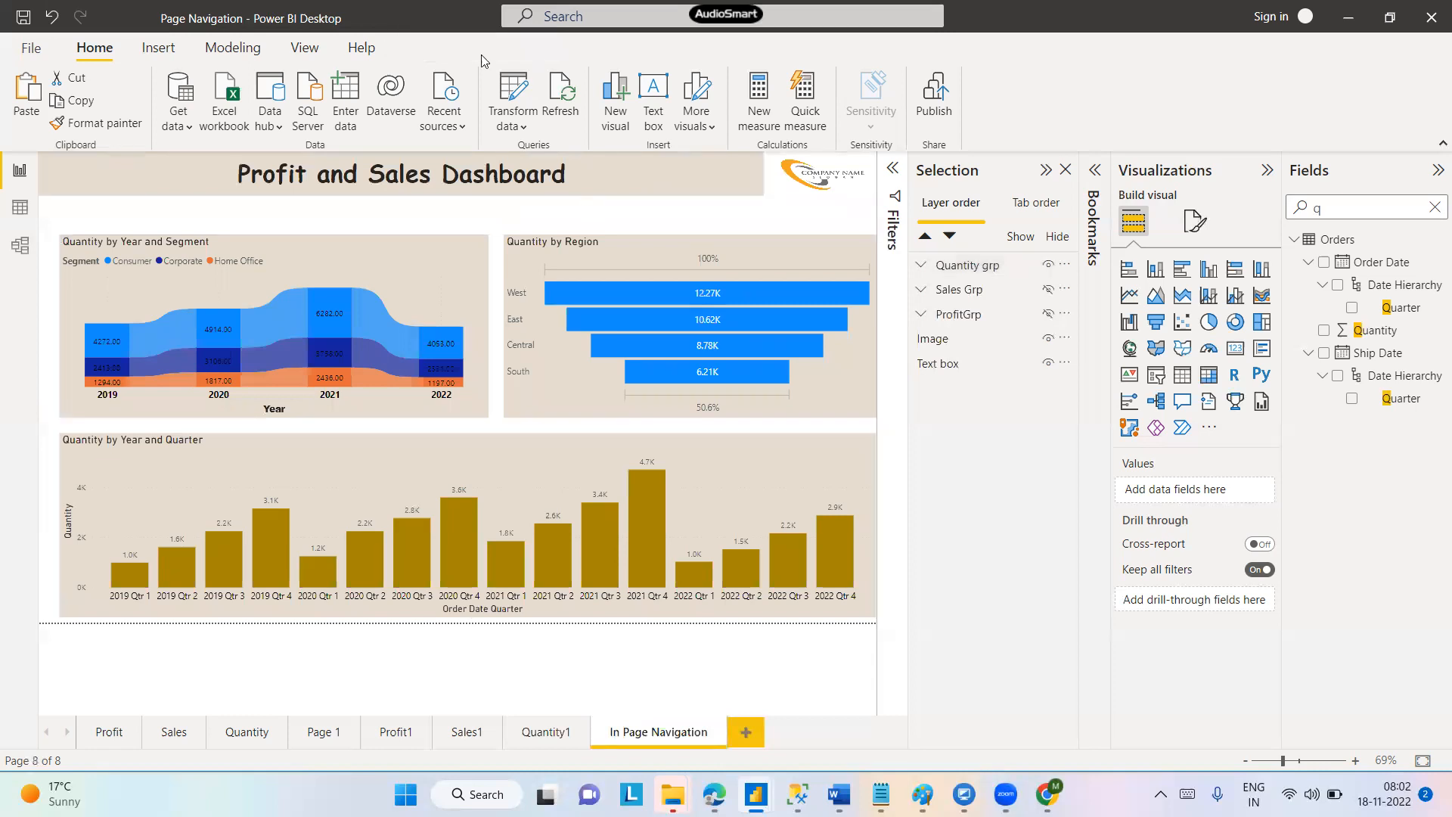
Insert a rounded rectangle, stretch it over the whole area below the dashboard title, and open its shape settings
left_click(296, 48)
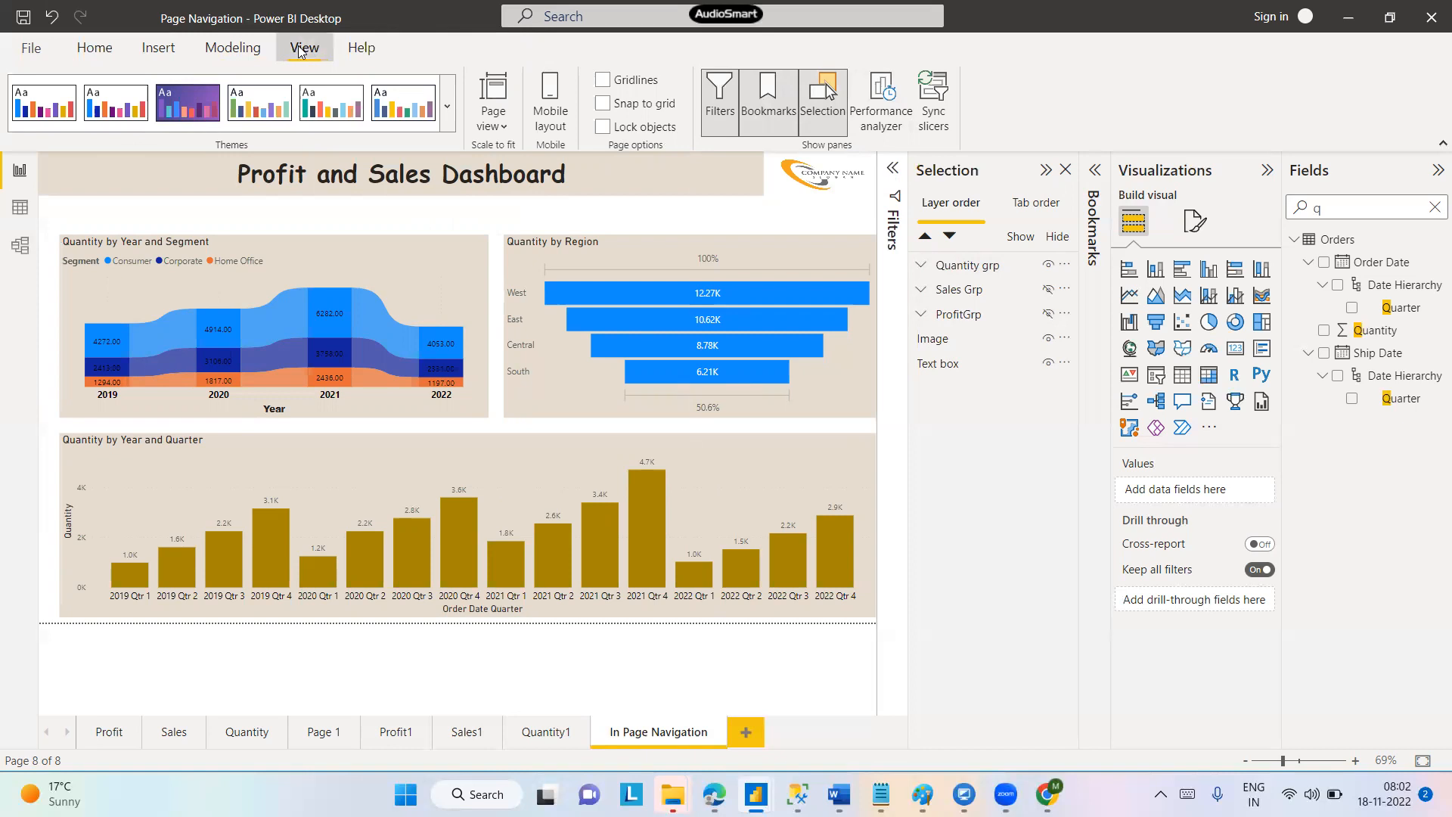
left_click(156, 48)
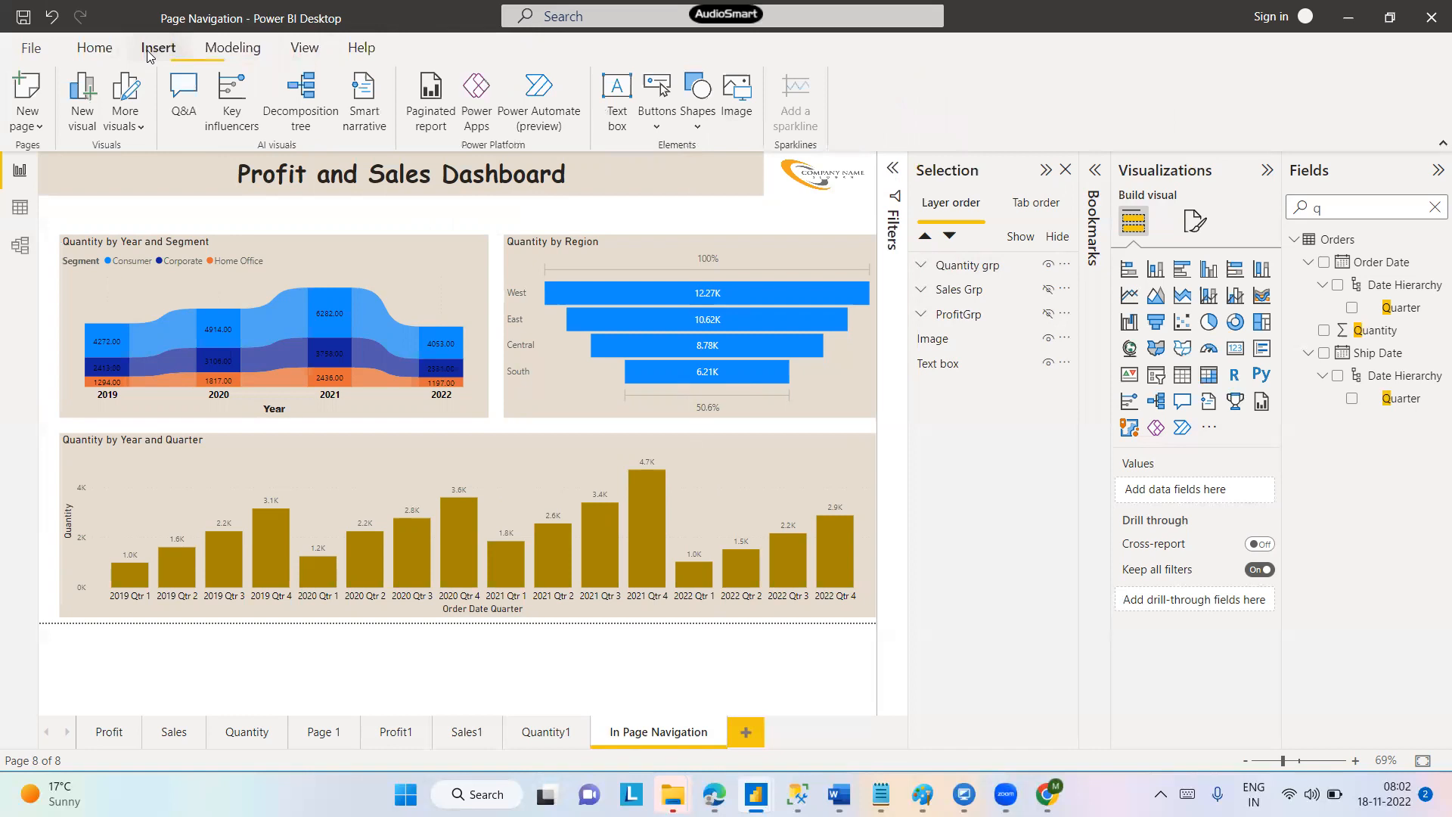
left_click(691, 128)
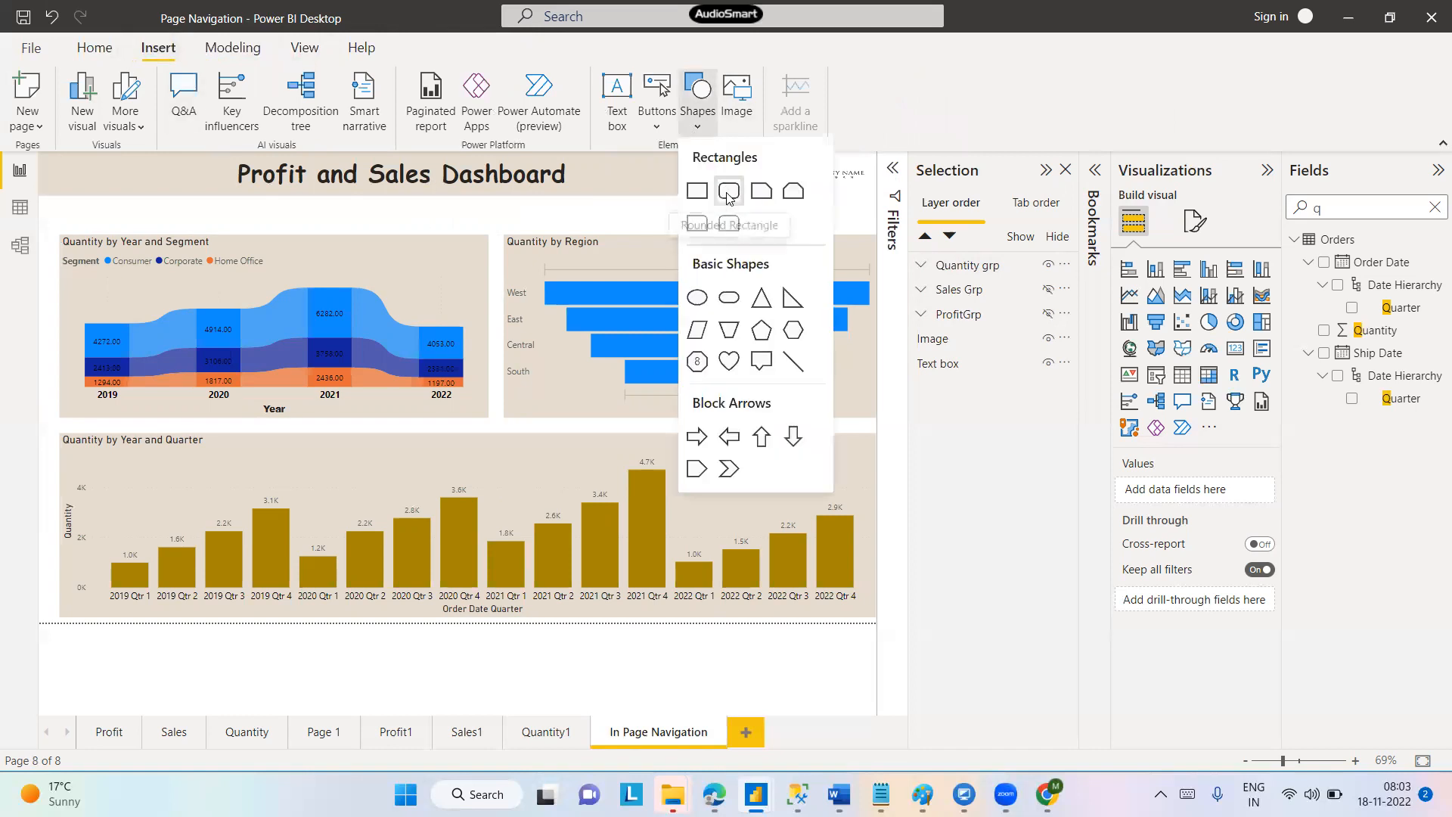
left_click(728, 194)
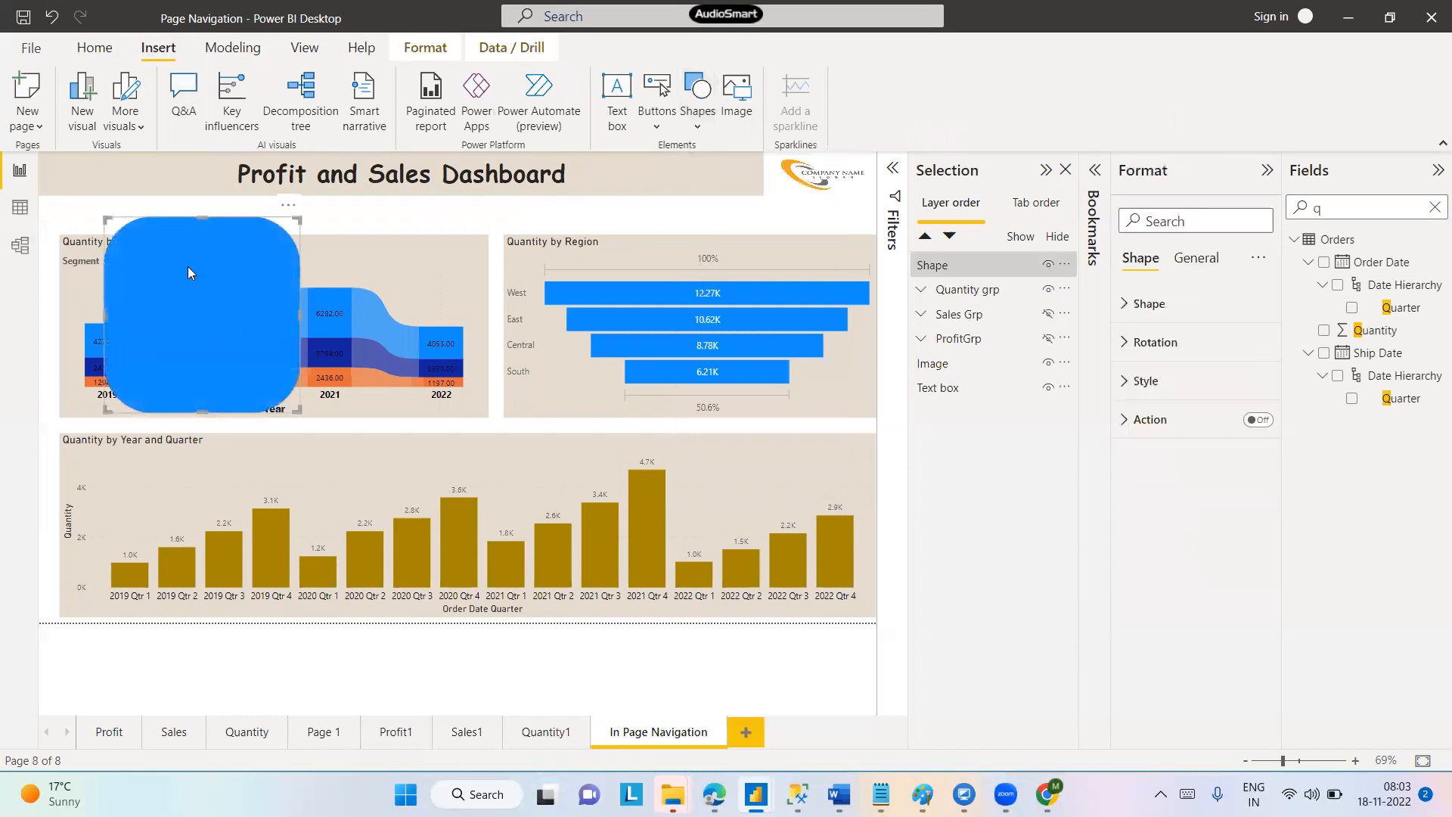
left_click_drag(187, 266, 121, 264)
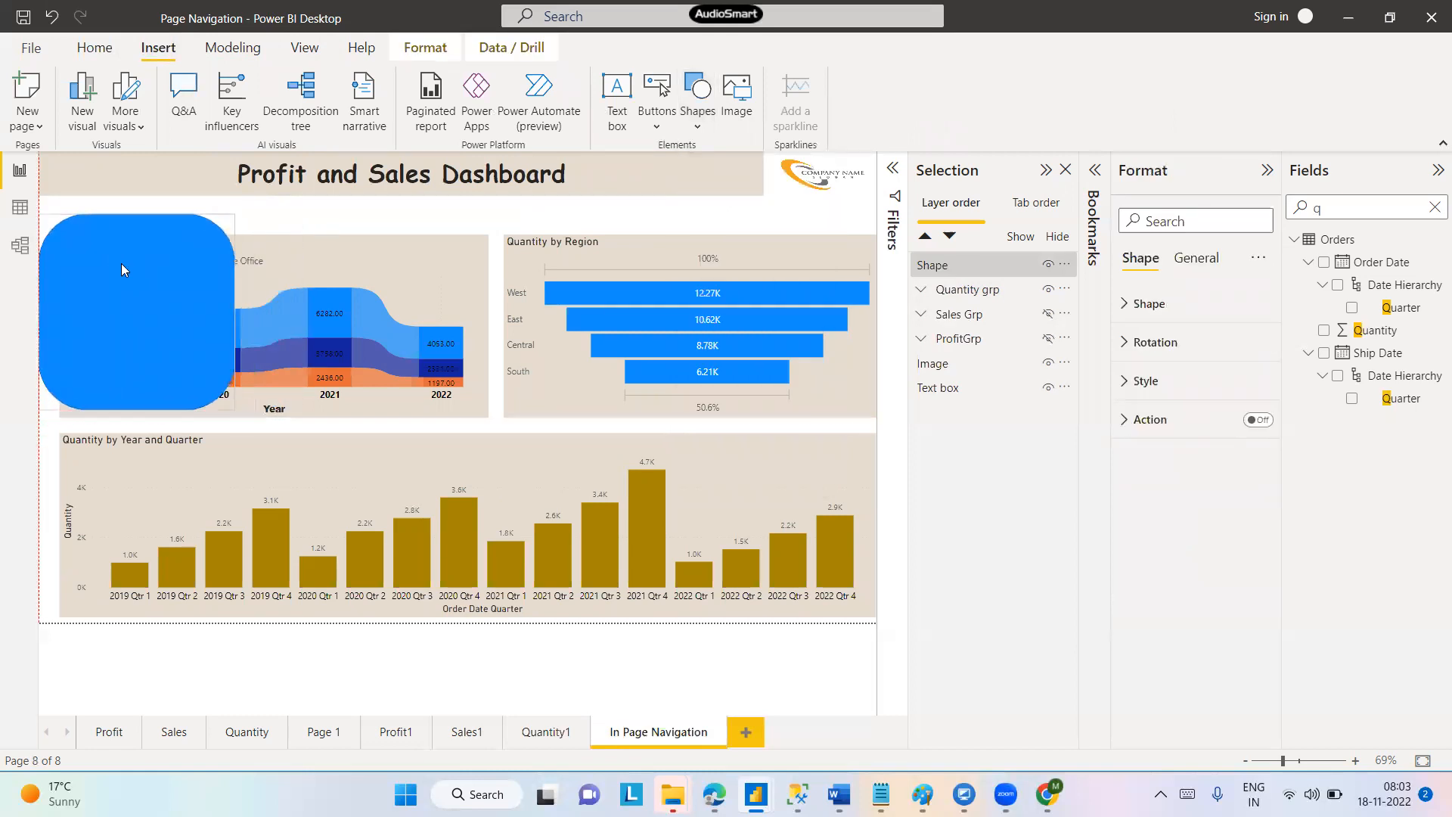
left_click_drag(234, 406, 906, 632)
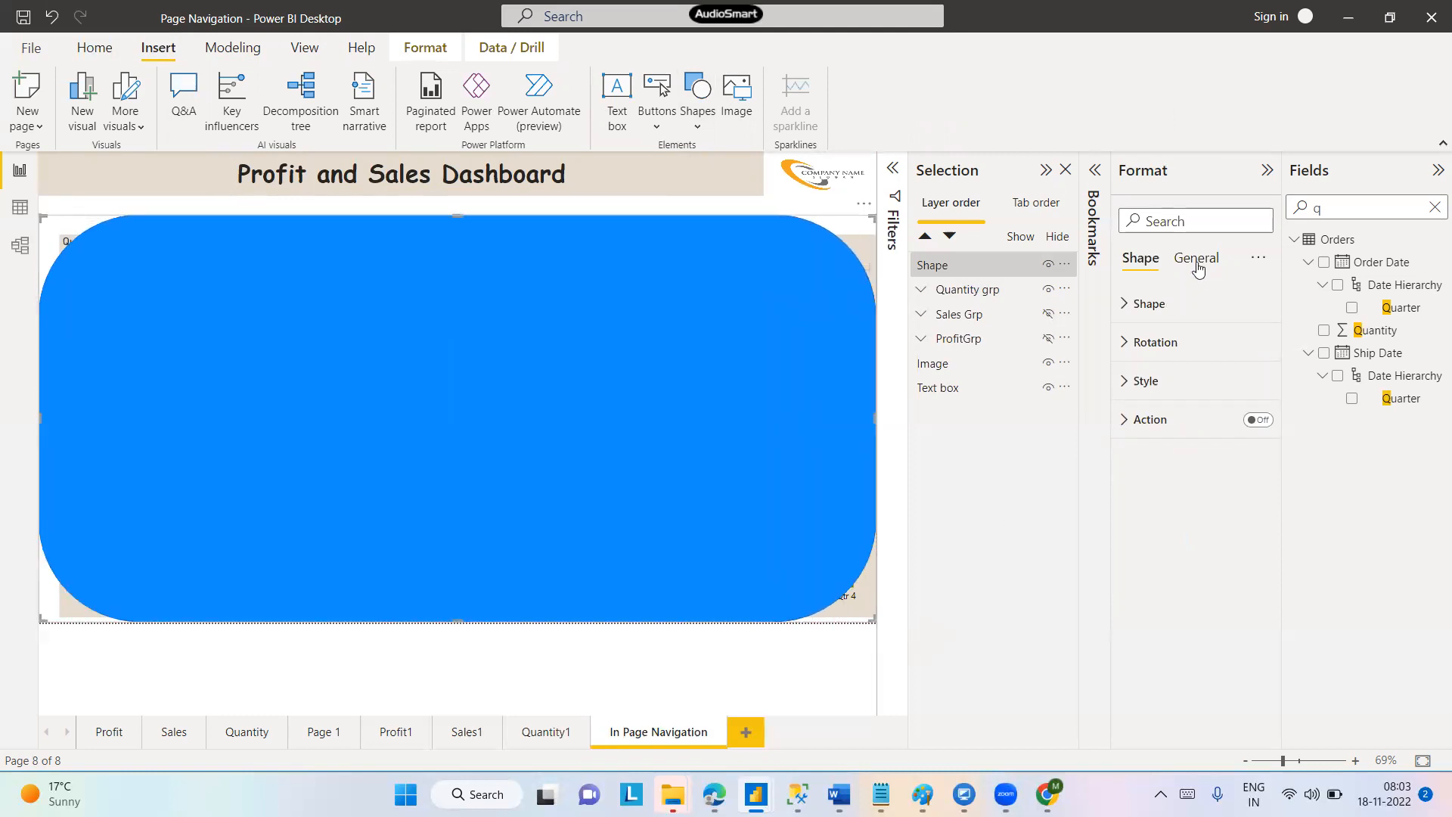
left_click(1125, 305)
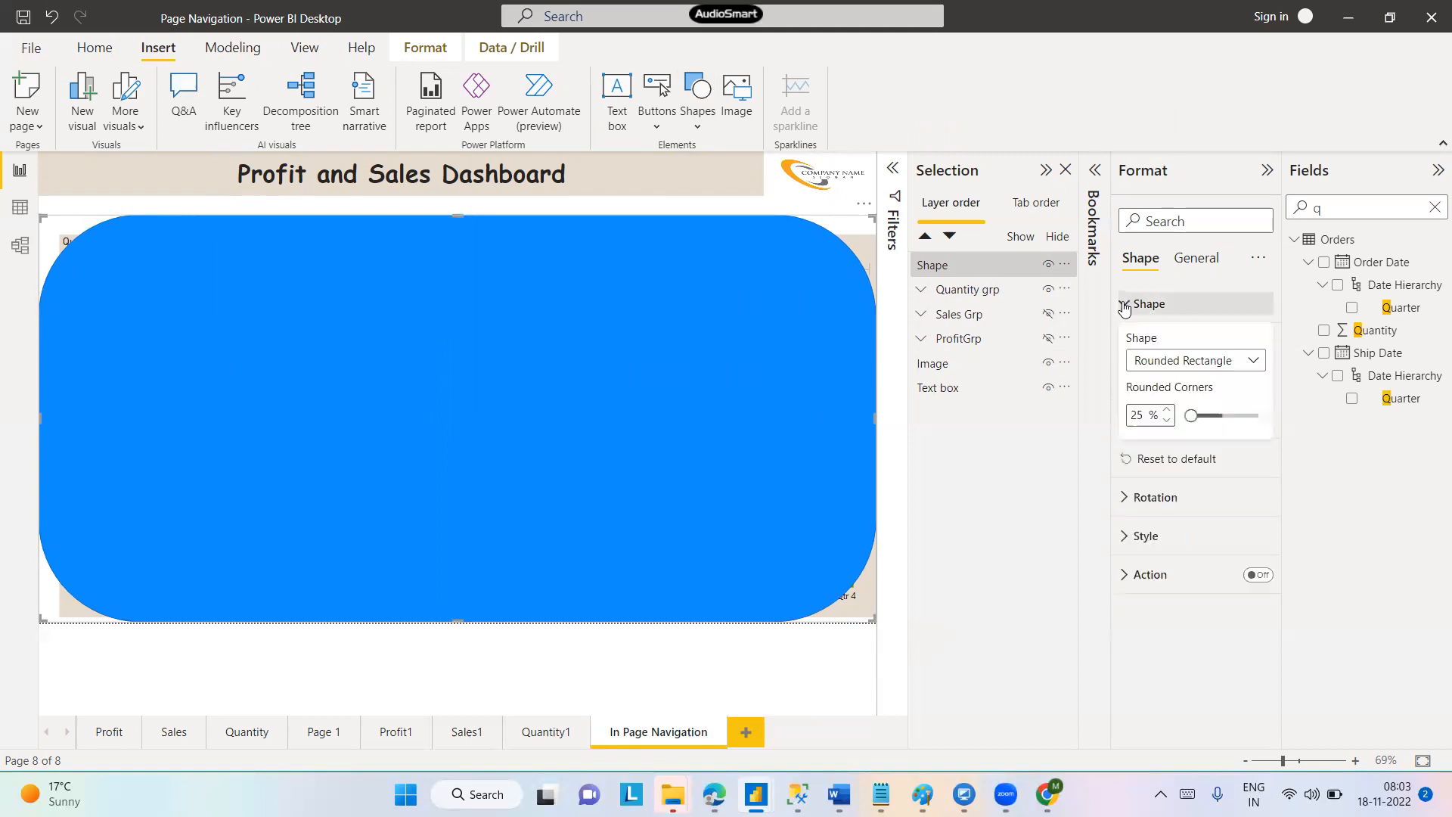
Try rounded corner values of 31%, 32% and 25% on the rectangle
left_click_drag(1143, 414, 1127, 420)
type("0")
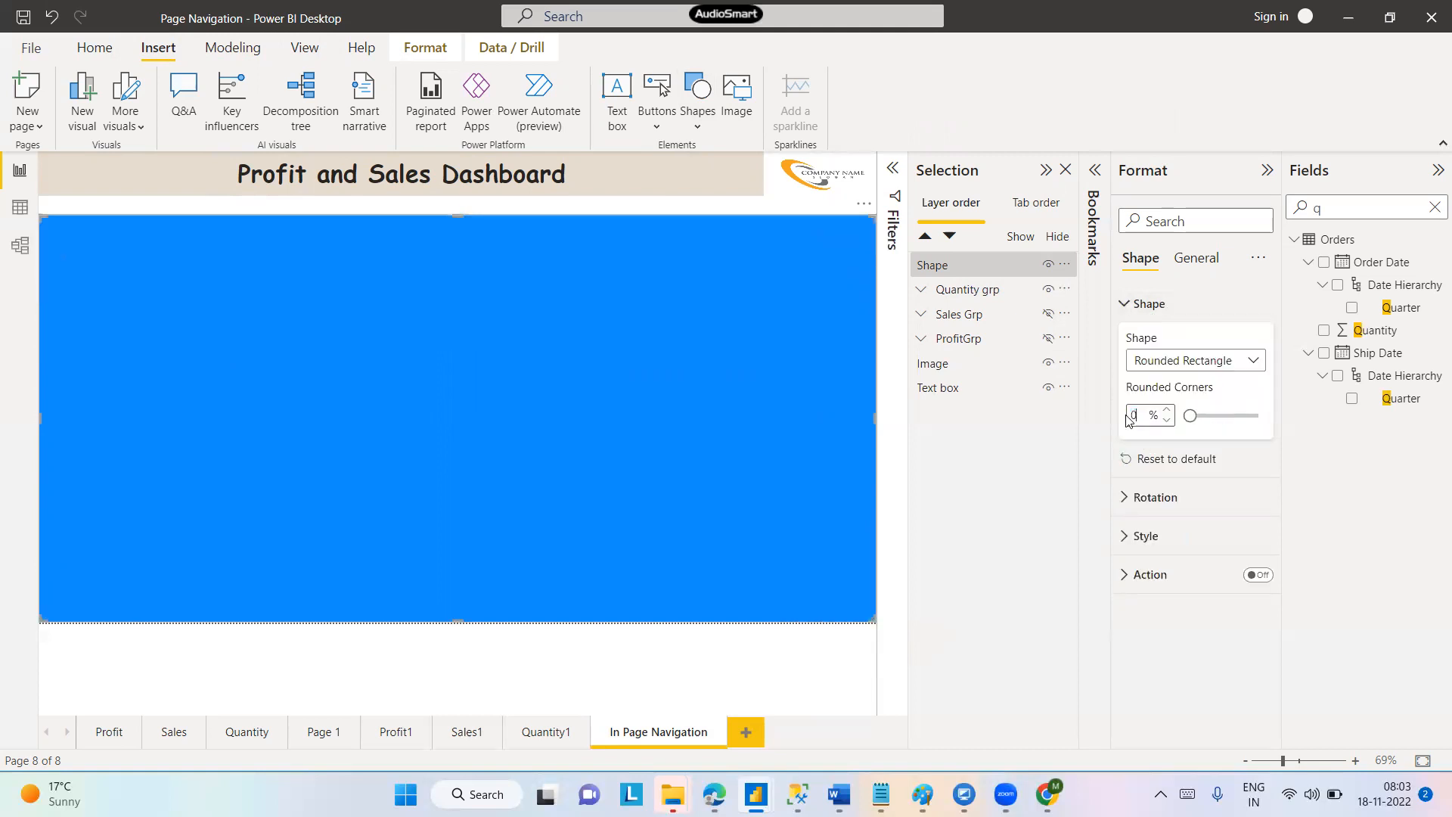
key("BackSpace")
type("15")
key("BackSpace")
key("BackSpace")
key("BackSpace")
key("BackSpace")
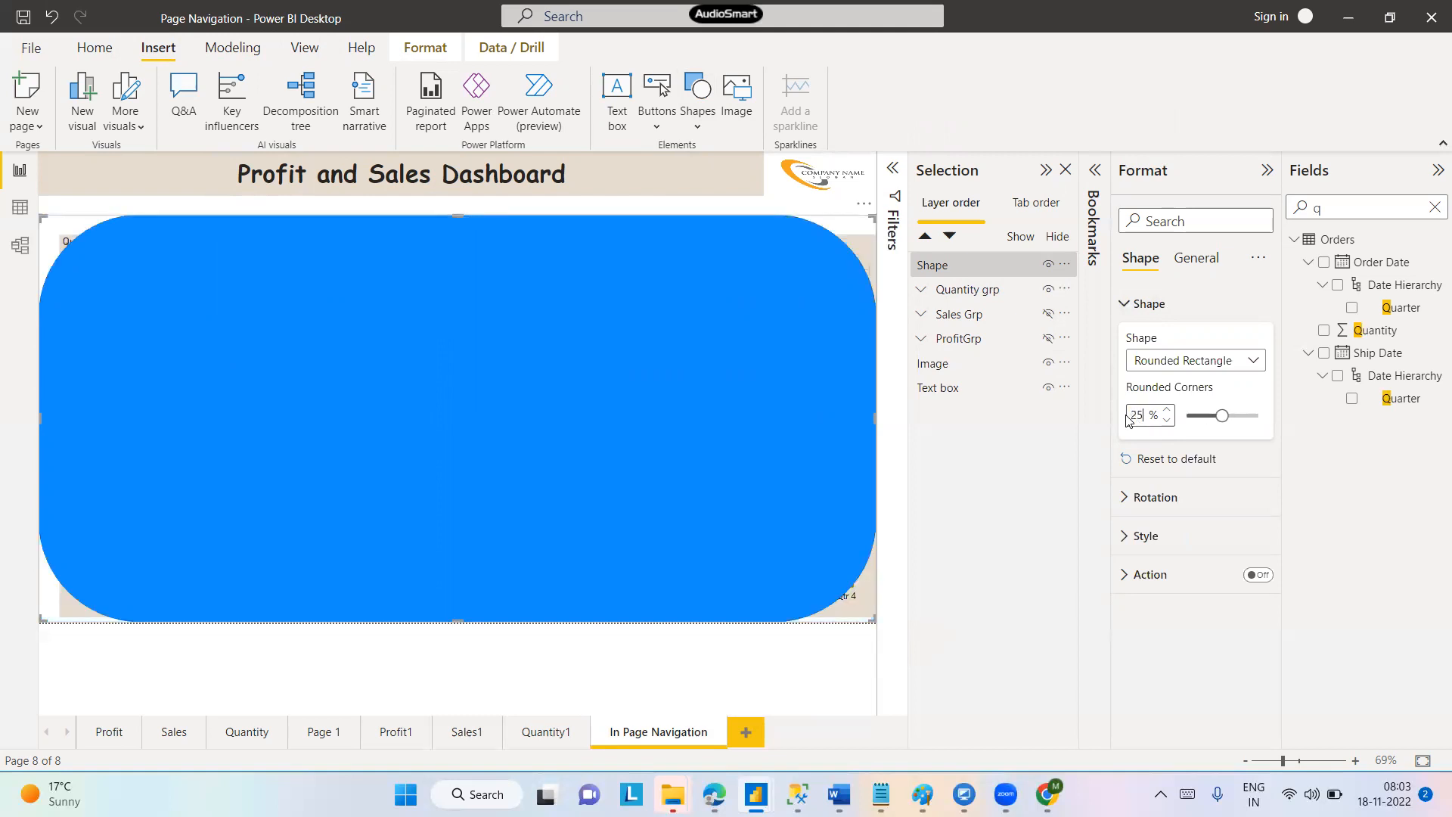
type("15")
key("BackSpace")
key("BackSpace")
key("BackSpace")
key("BackSpace")
key("BackSpace")
key("BackSpace")
type("31")
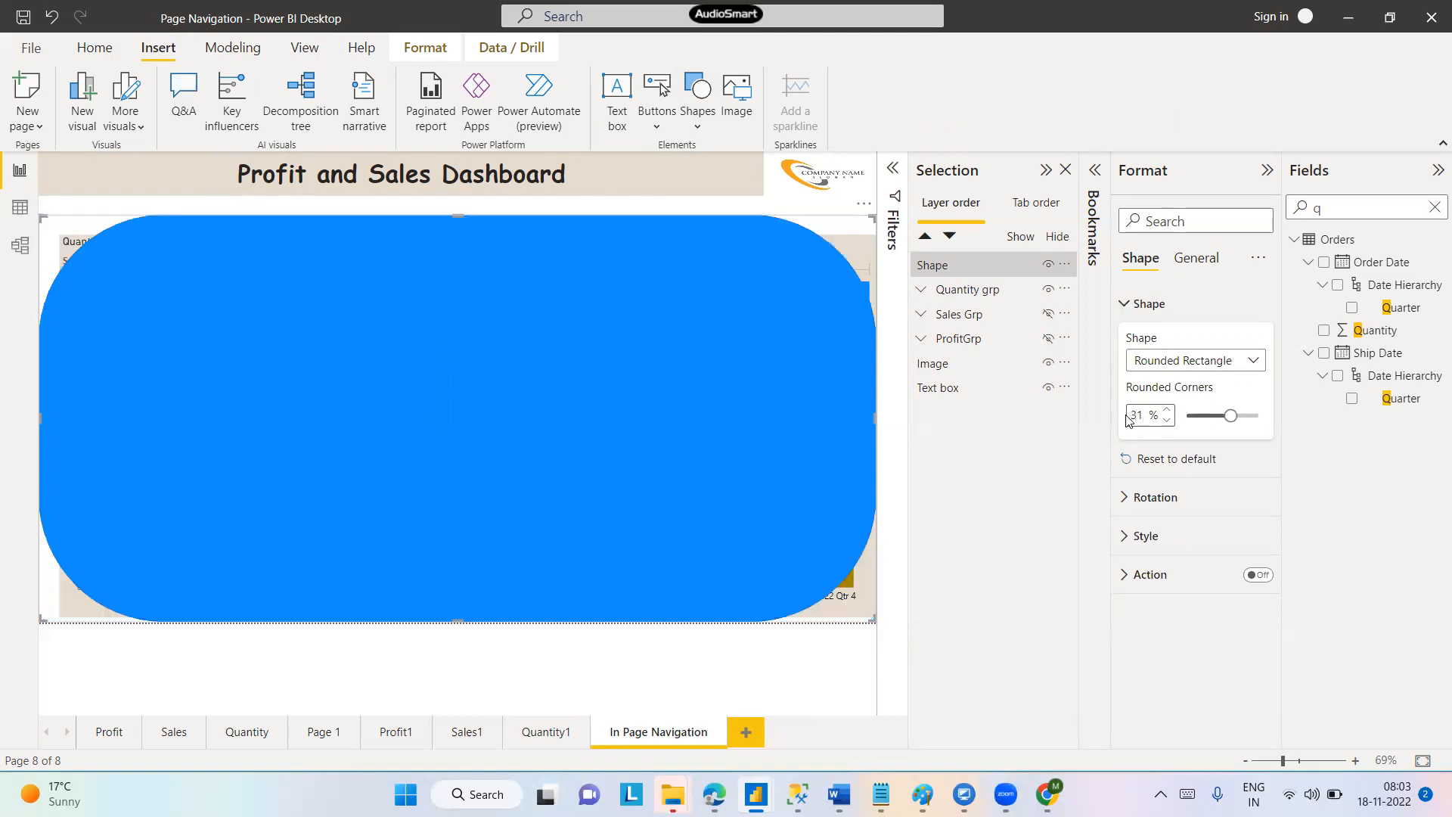
key("Up")
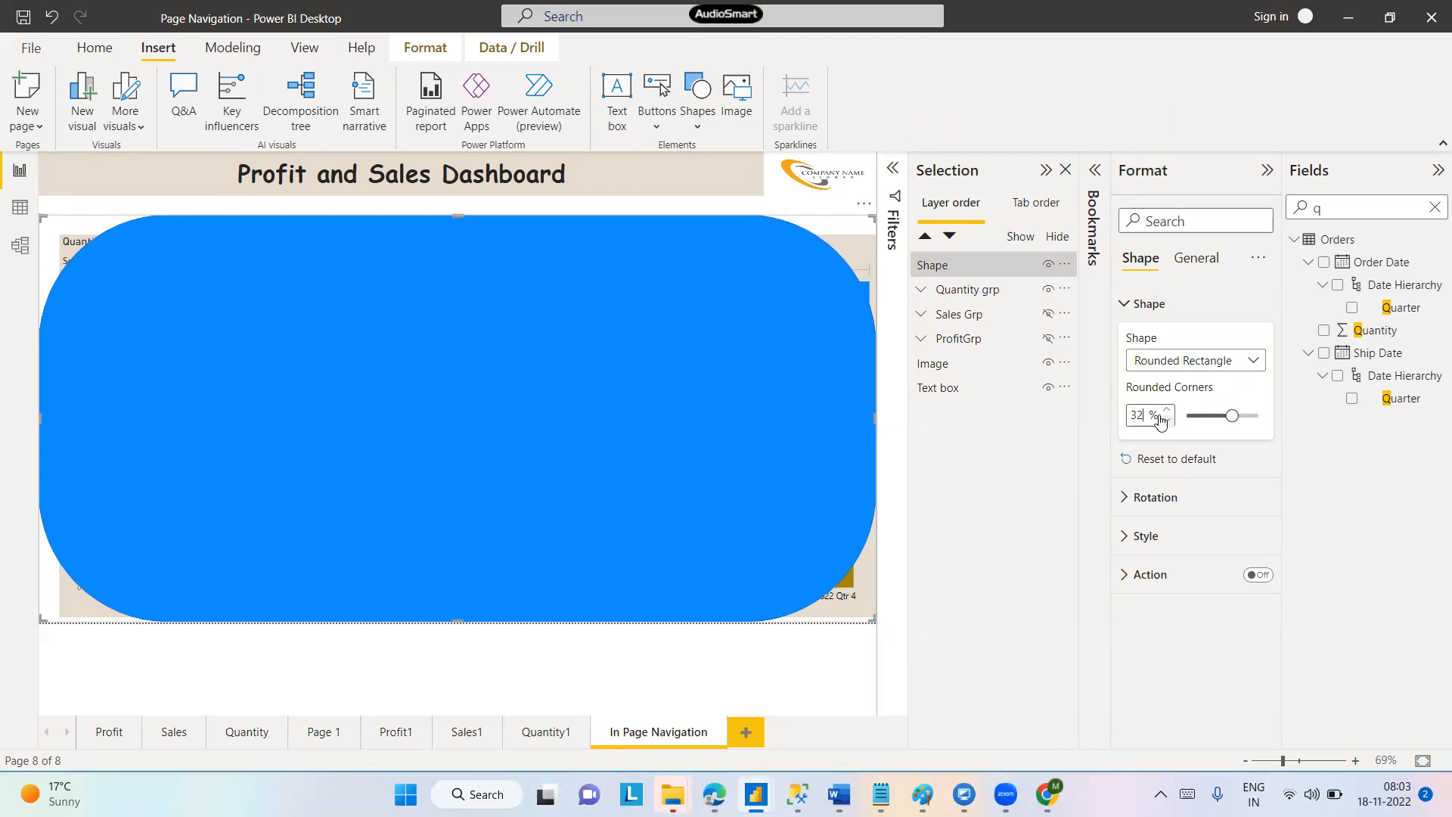
key("BackSpace")
key("BackSpace")
type("25")
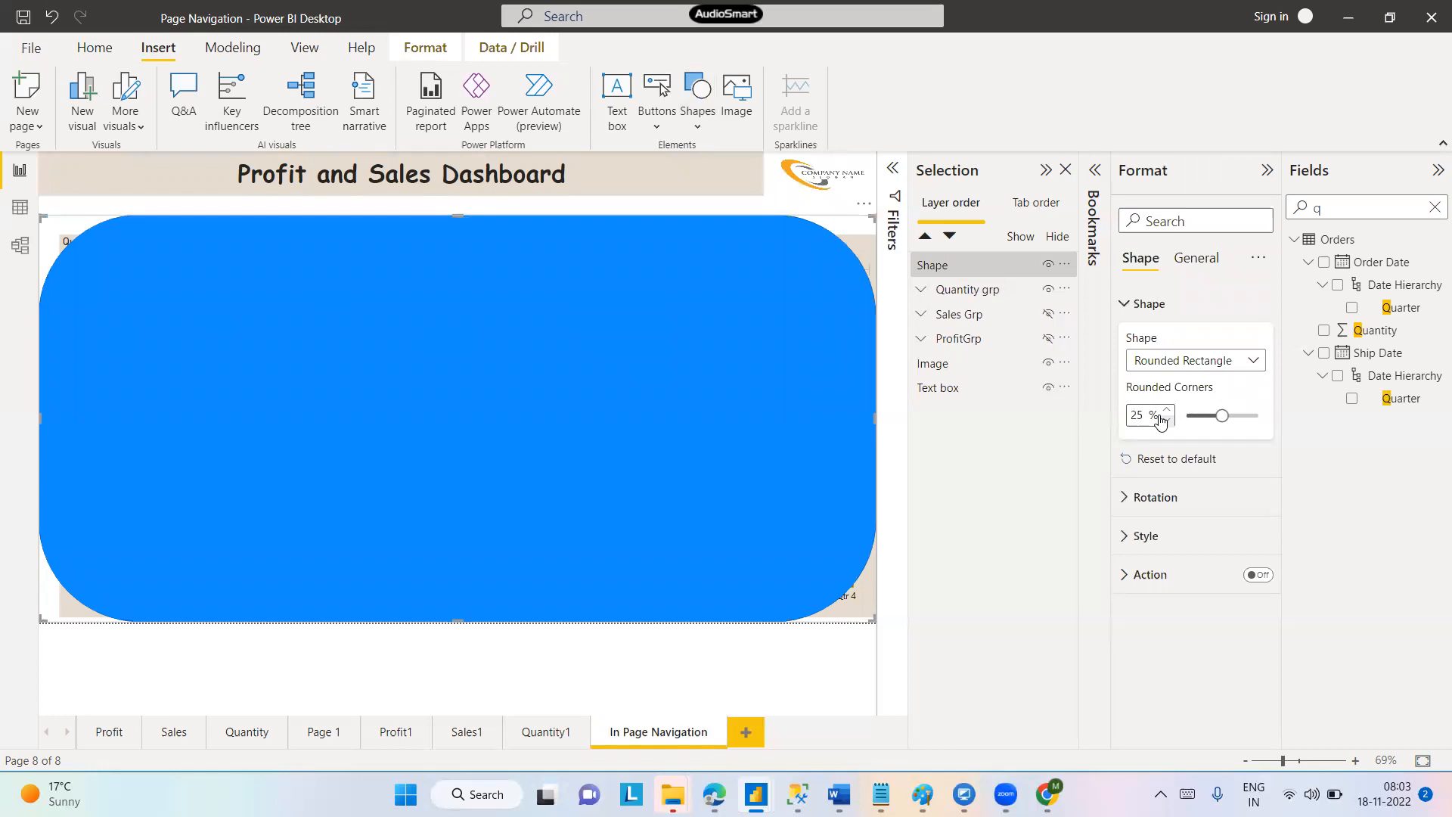
Set the rectangle's rounded corners to 10%
key("BackSpace")
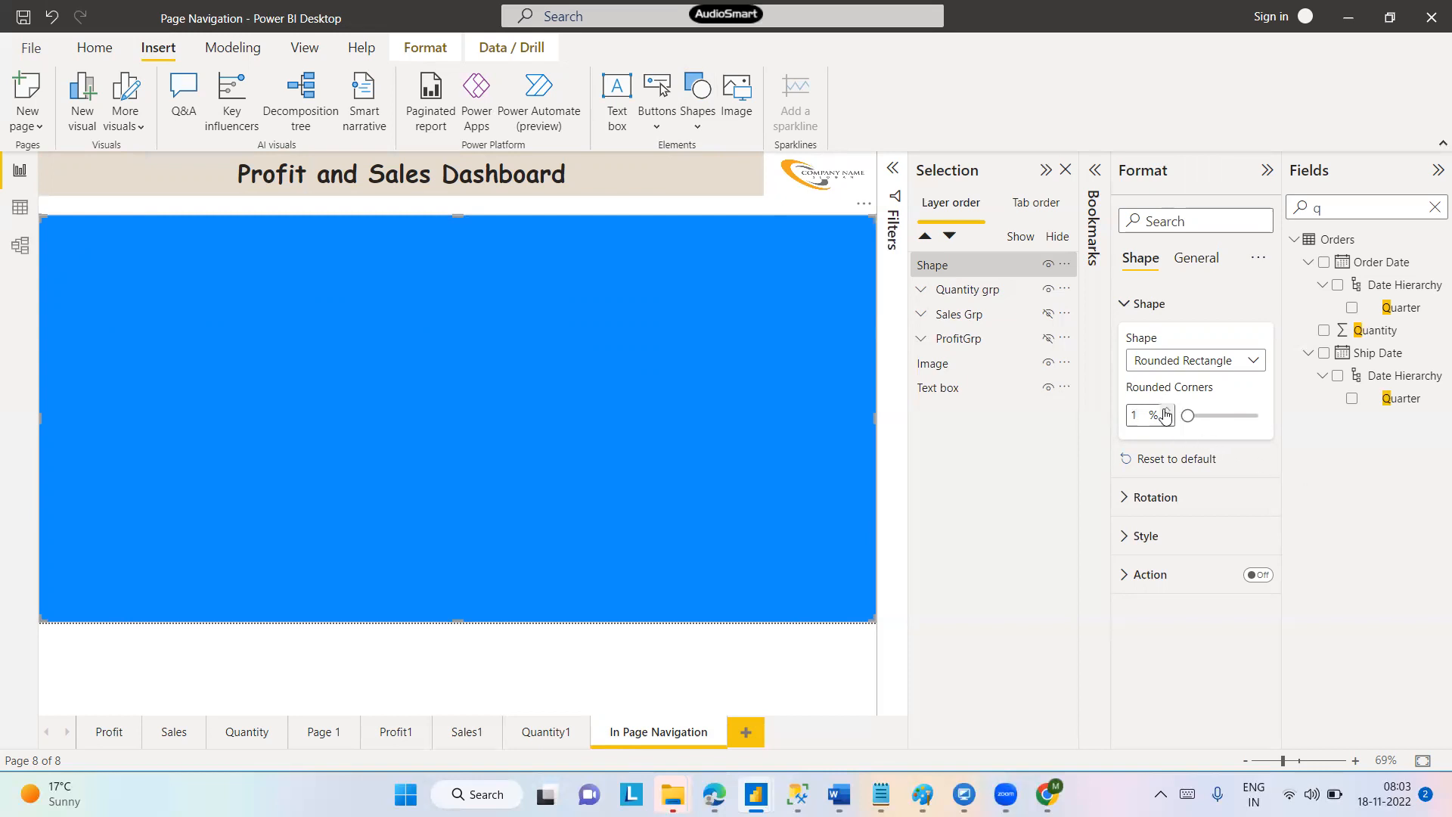
left_click(1165, 412)
left_click(1166, 412)
left_click(1165, 412)
left_click(1166, 412)
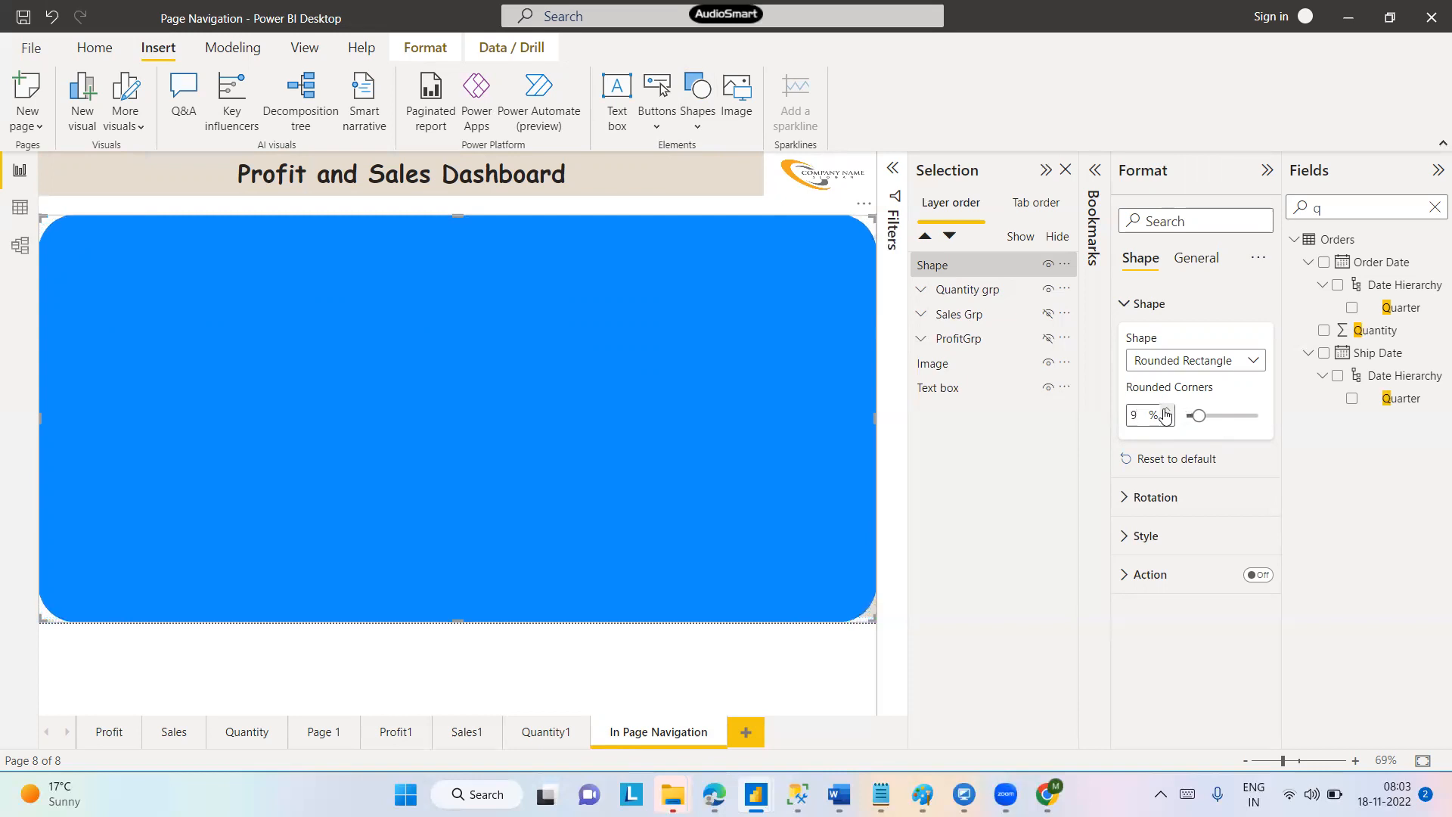
left_click(1166, 412)
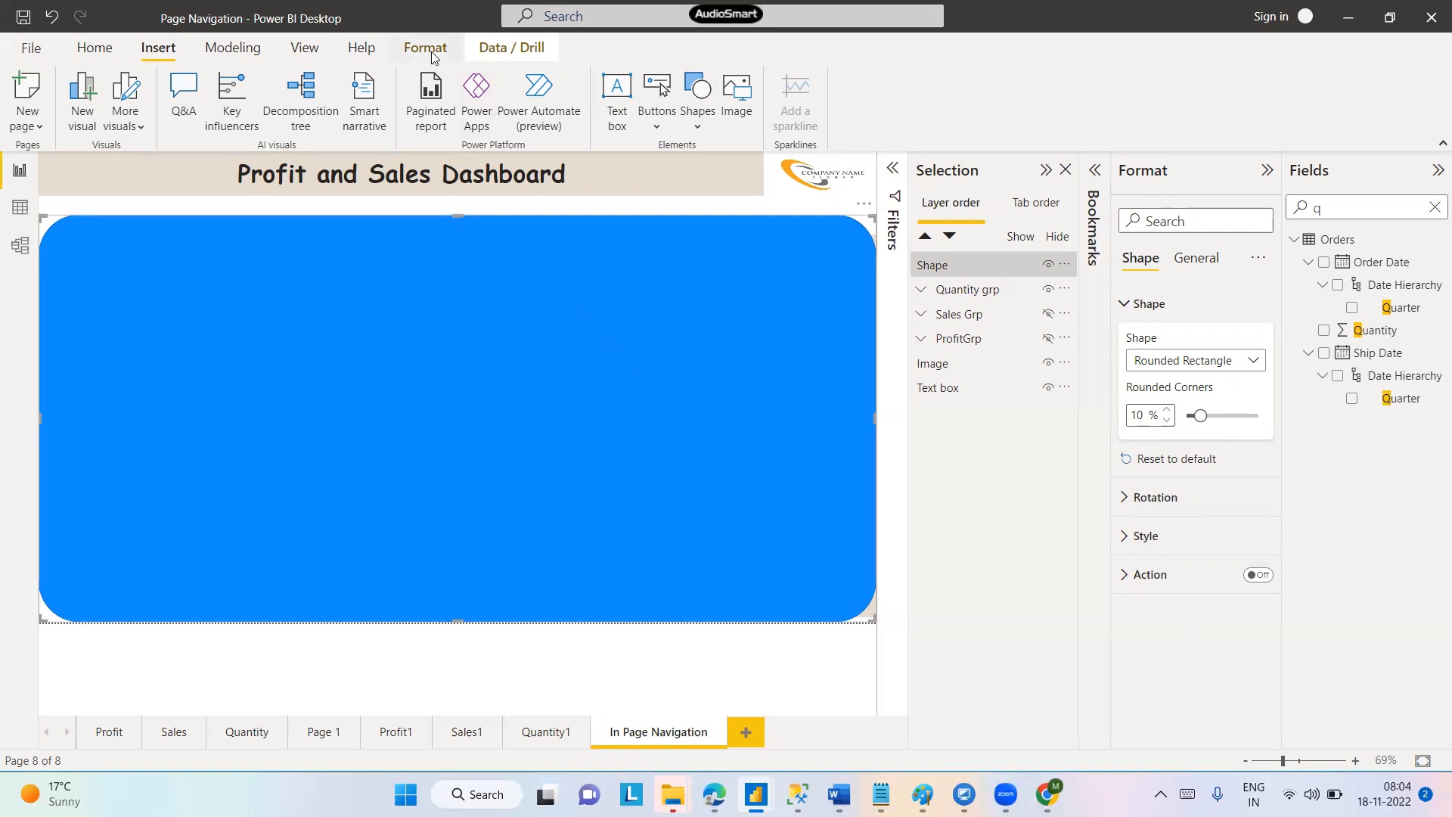
left_click(236, 47)
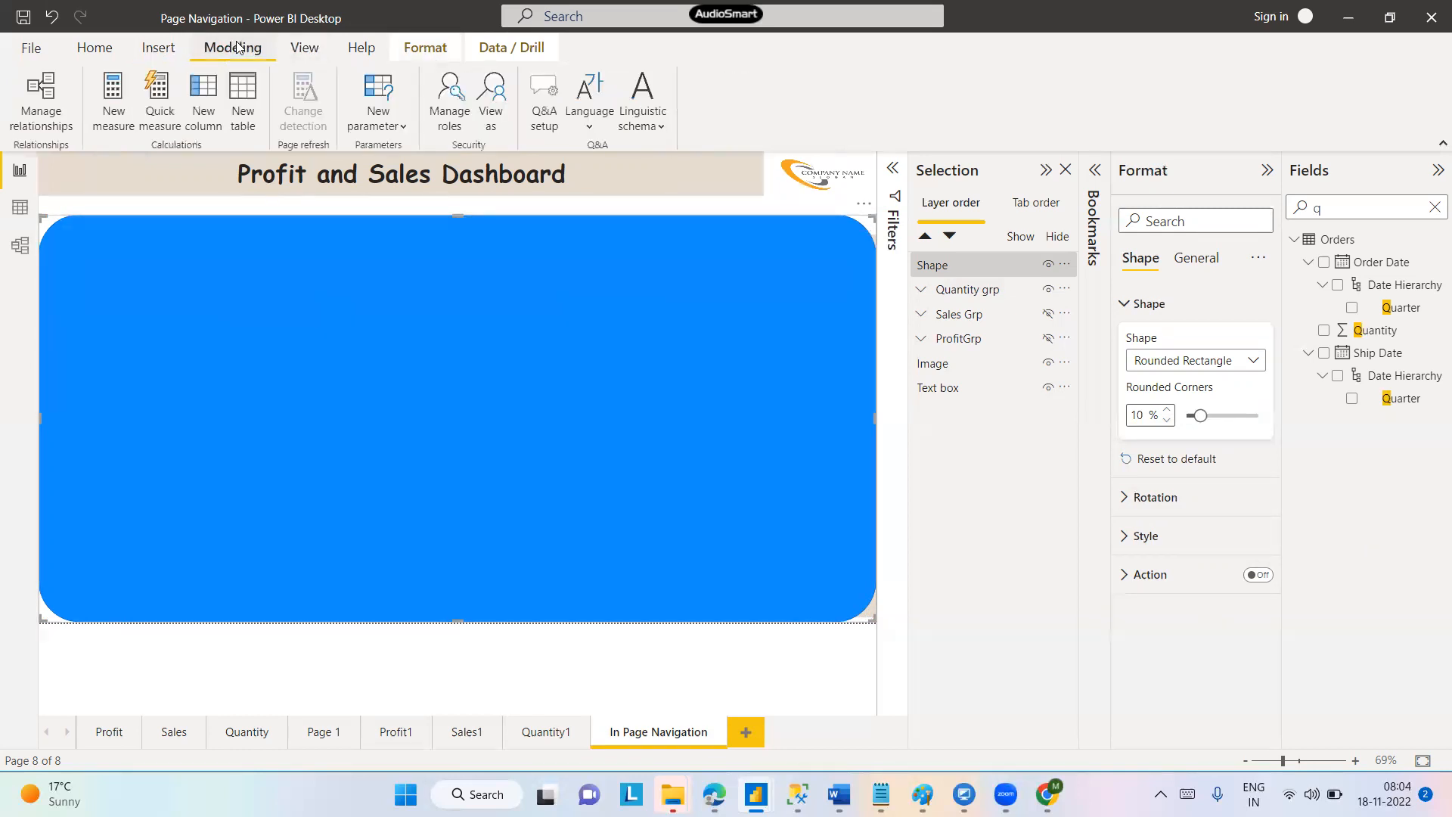
Send the blue rounded rectangle to the back, behind all visuals on the page
left_click(307, 48)
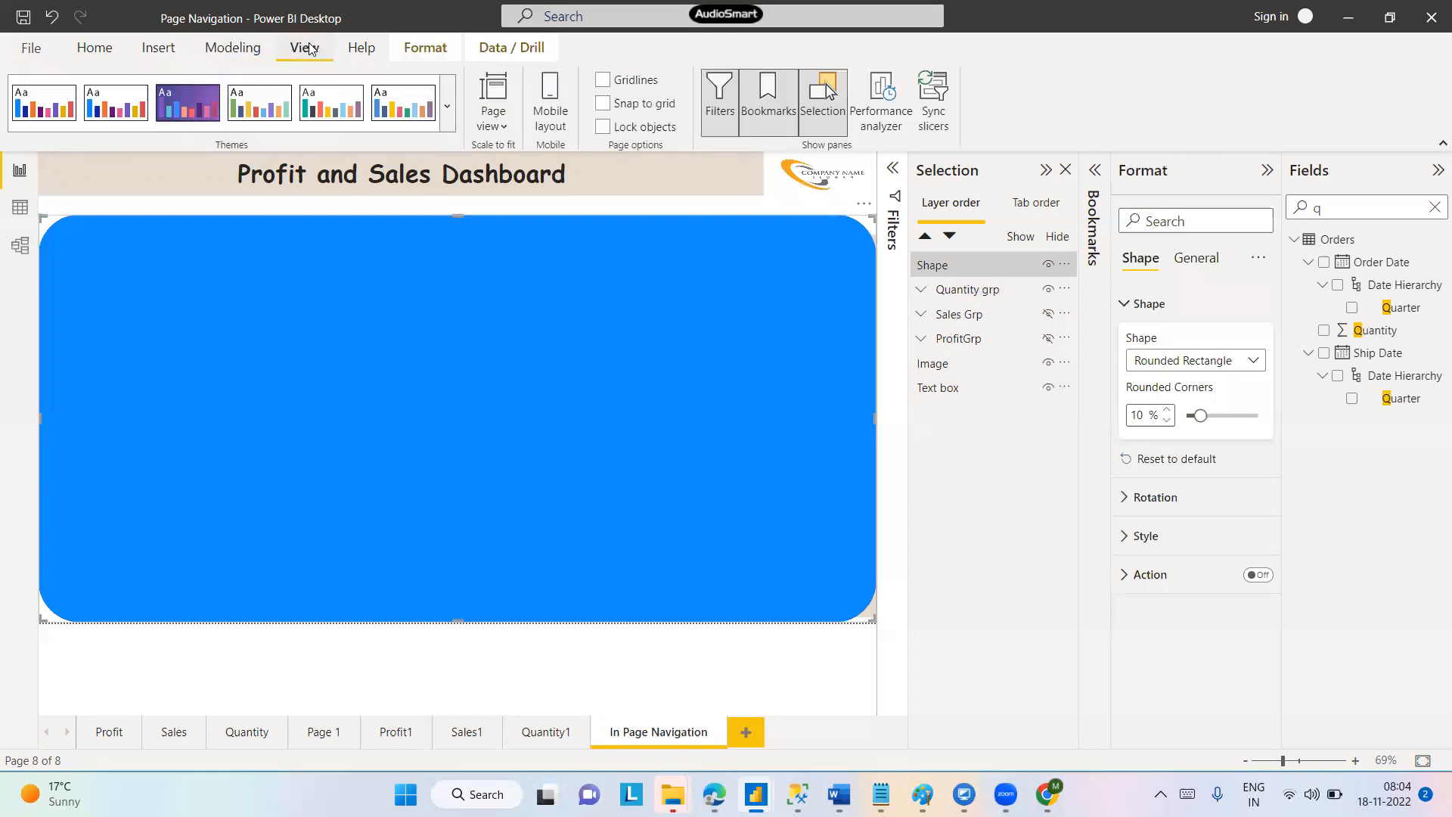
left_click(361, 49)
left_click(436, 47)
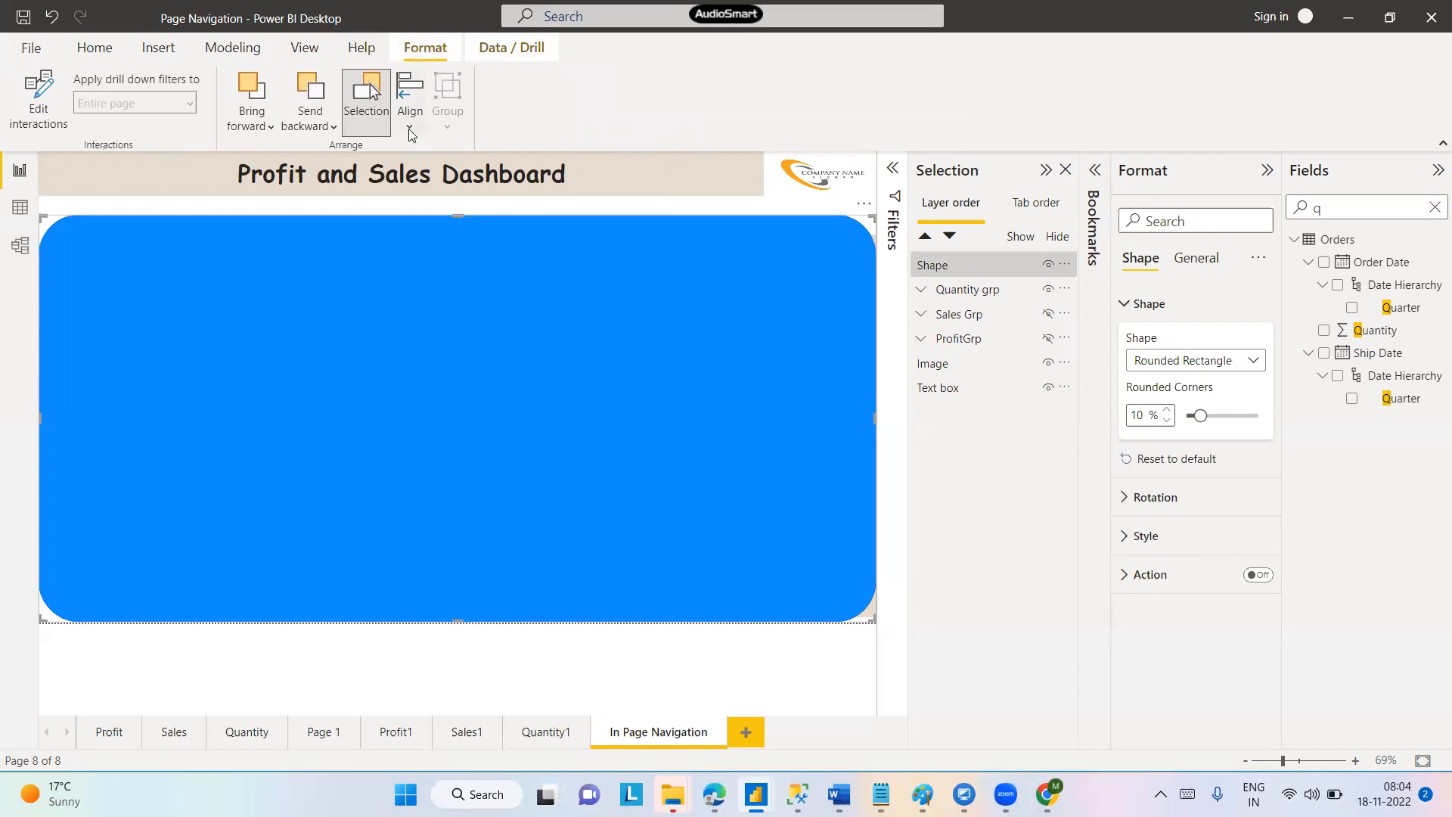
left_click(330, 127)
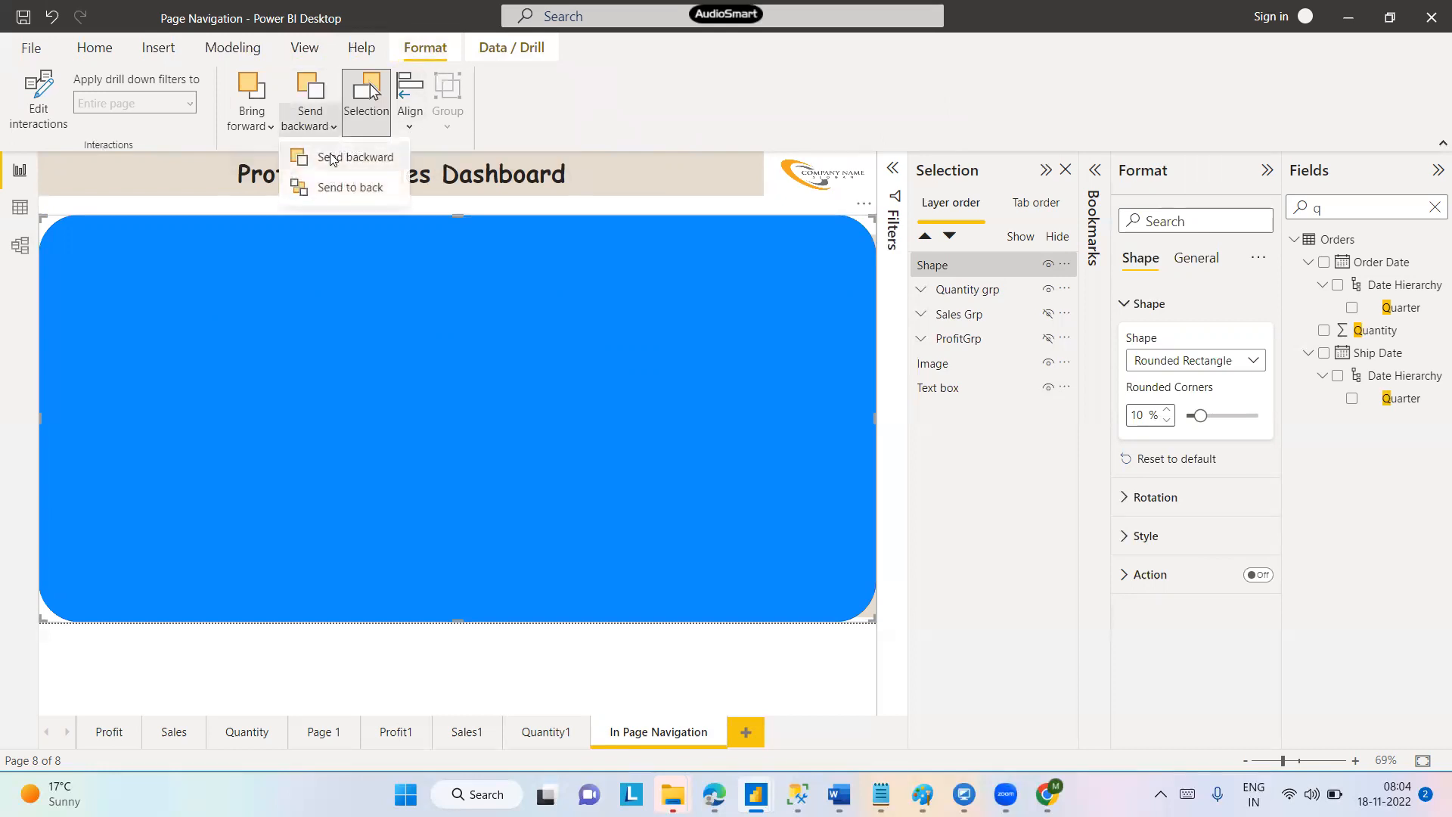
left_click(330, 185)
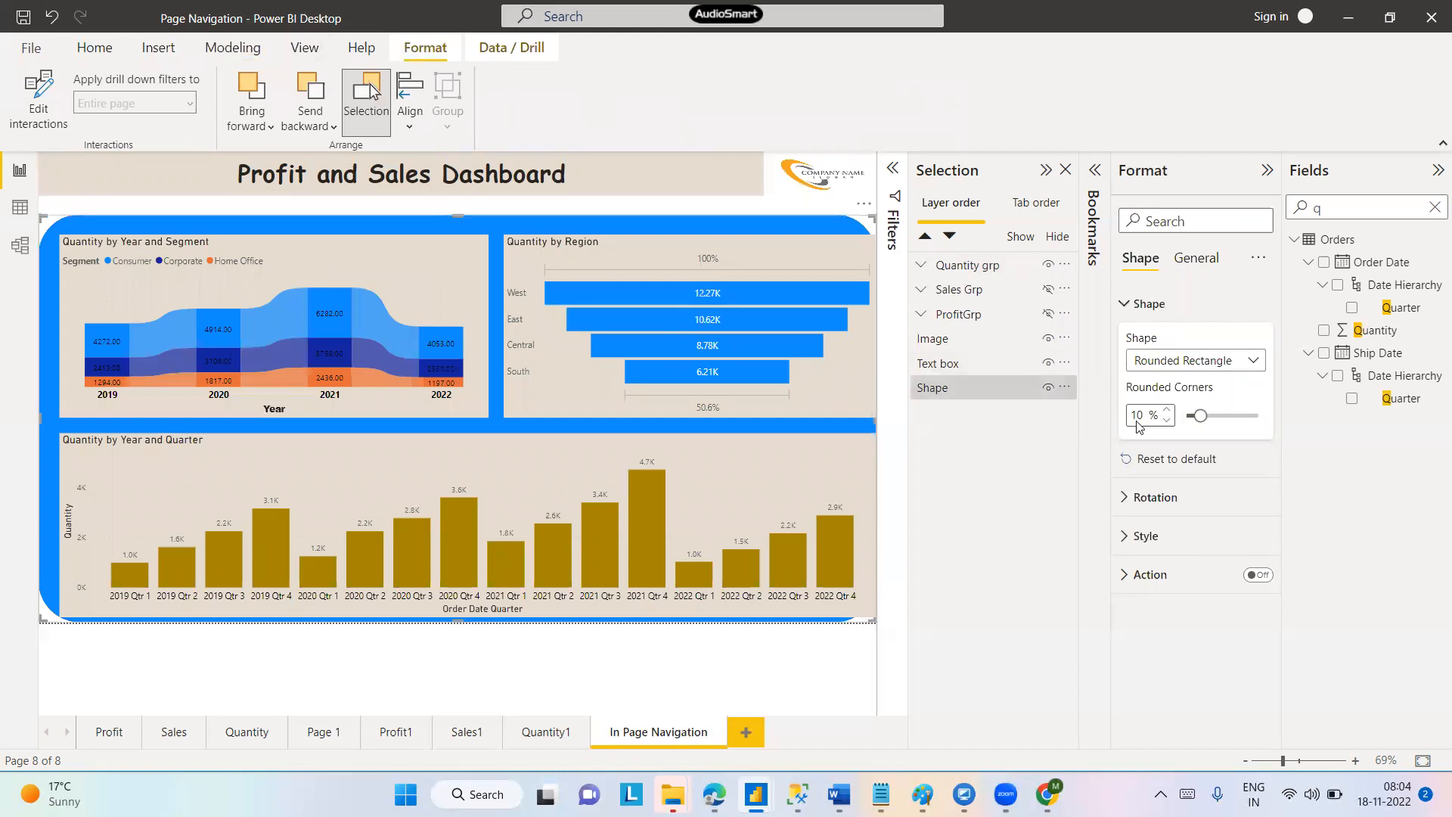
Reduce the rectangle's rounded corners to 3%
left_click(1168, 411)
left_click(1168, 411)
left_click(1167, 422)
left_click(1167, 422)
left_click(1168, 421)
left_click(1168, 421)
left_click(1168, 421)
left_click(1167, 422)
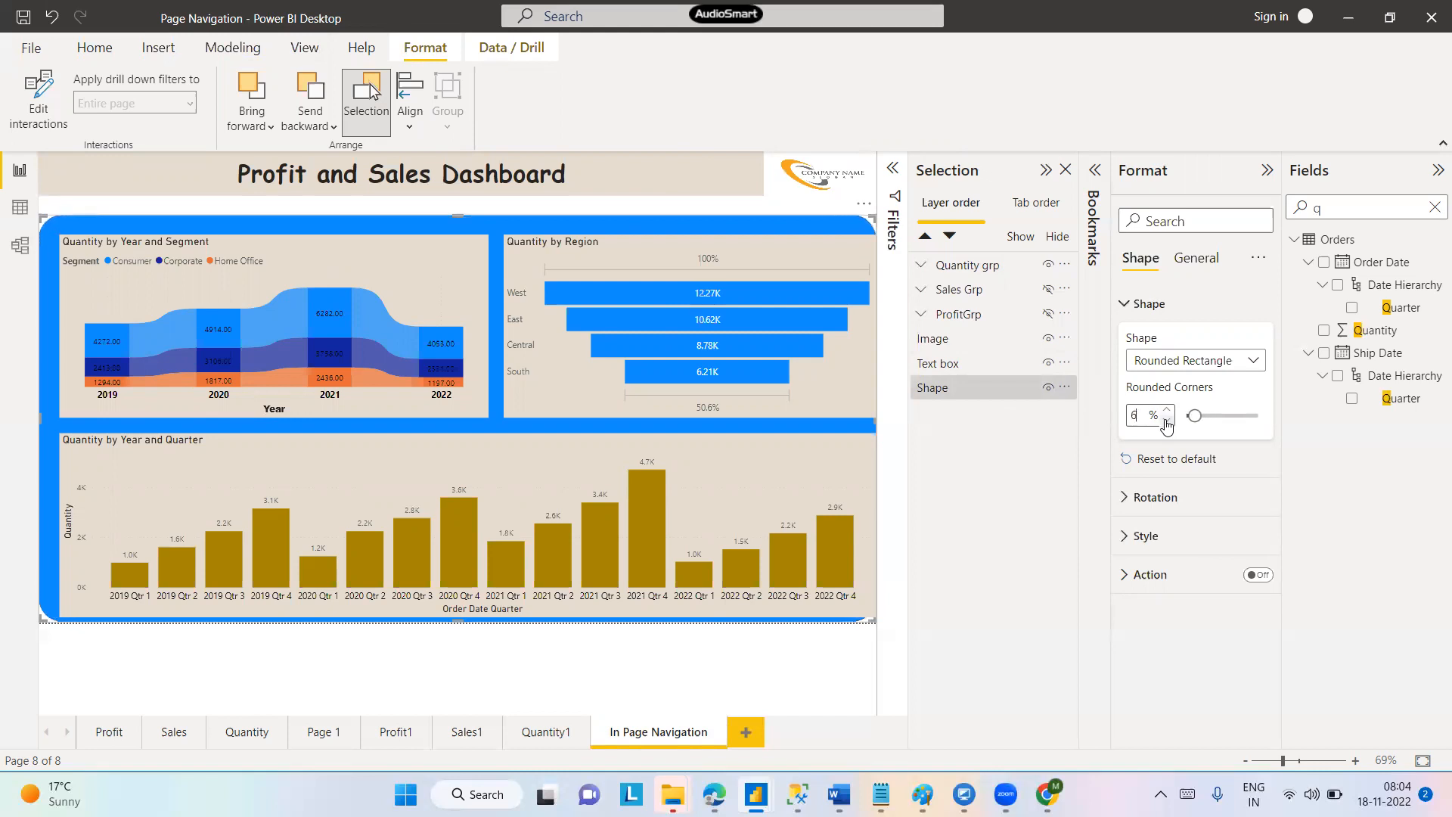
left_click(1167, 421)
left_click(1168, 422)
left_click(1167, 421)
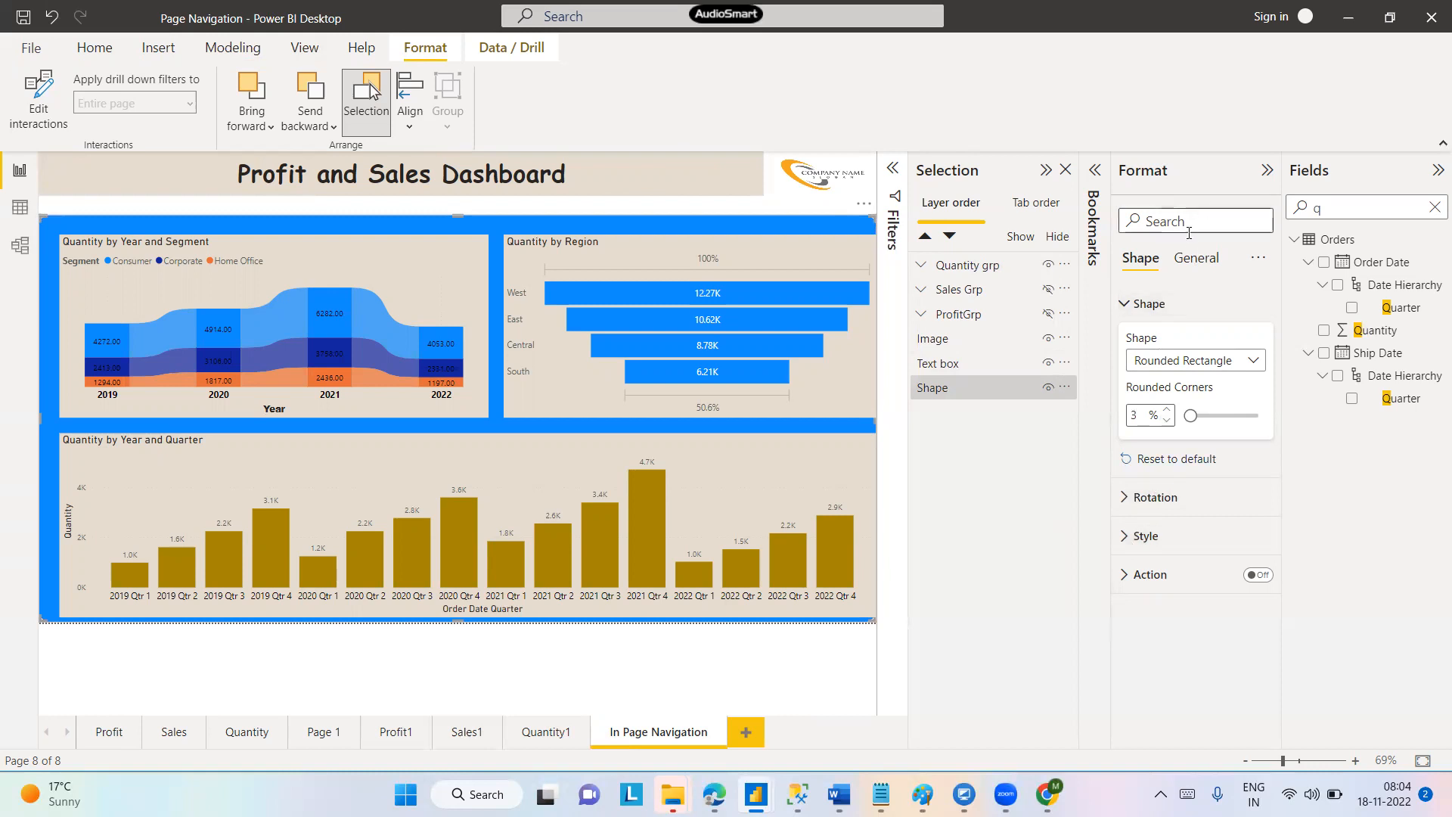
Turn on the rectangle's background effect and set its color to the light beige used in the title
left_click(1185, 261)
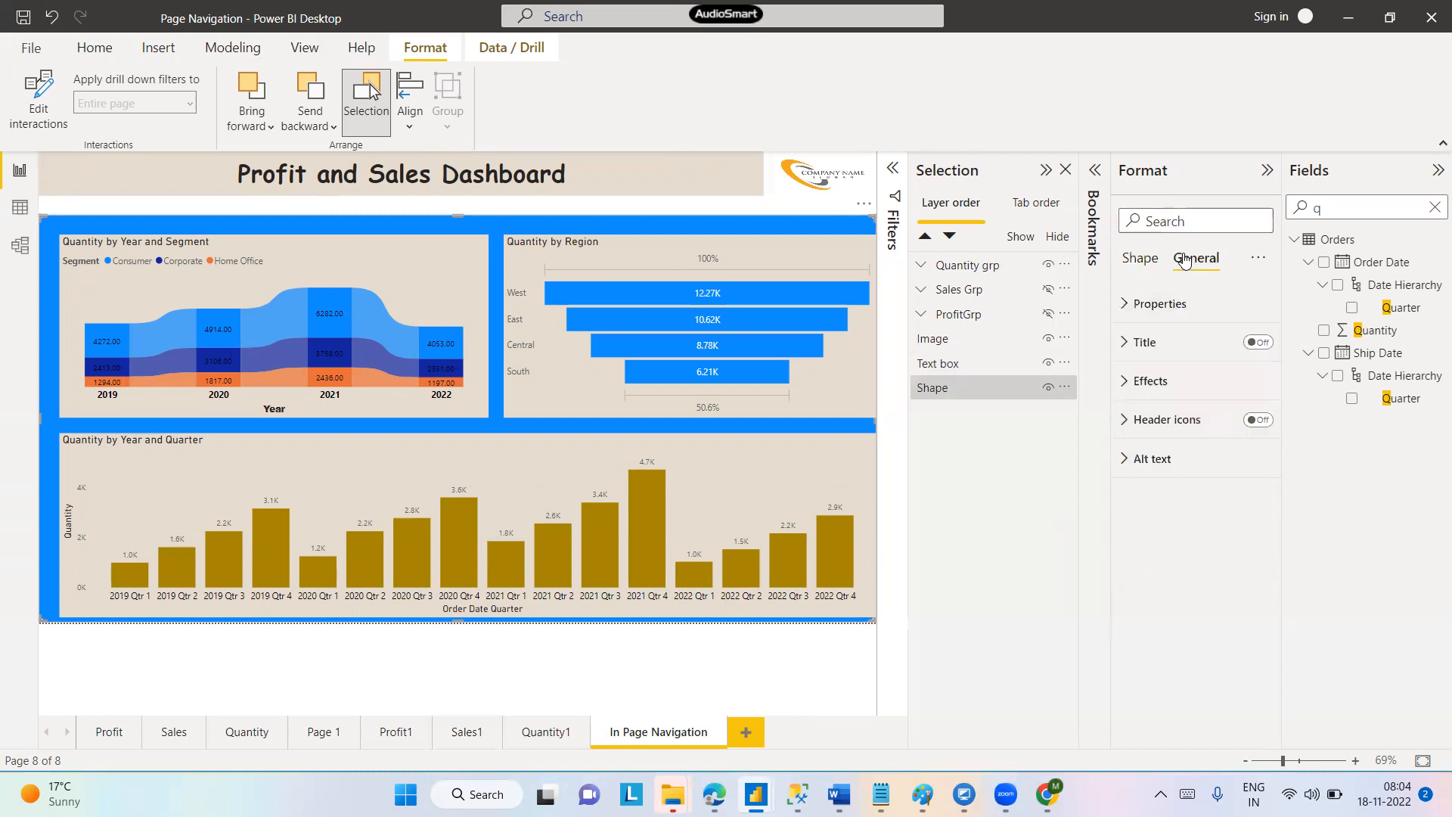
left_click(1125, 383)
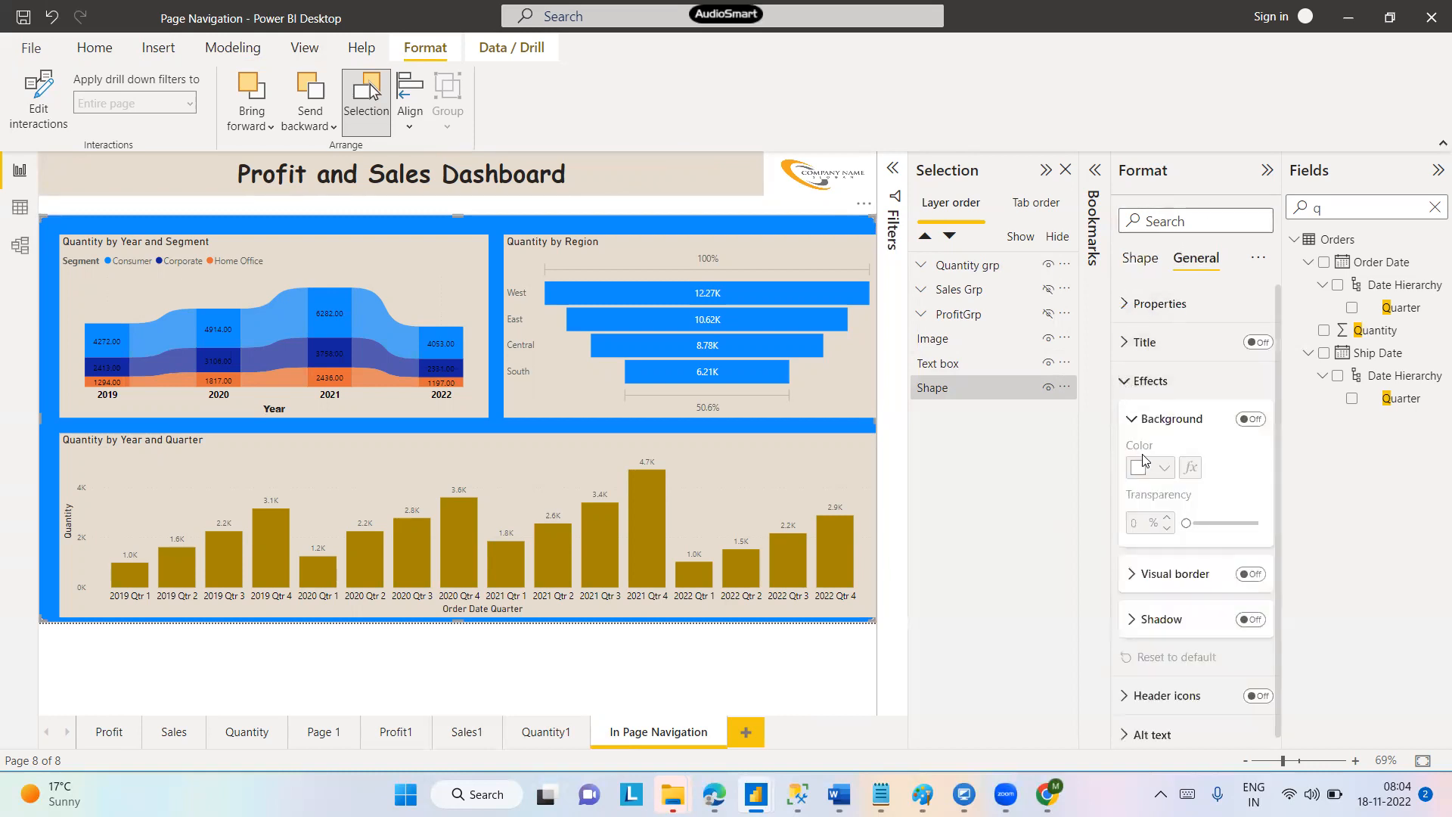
left_click(1250, 419)
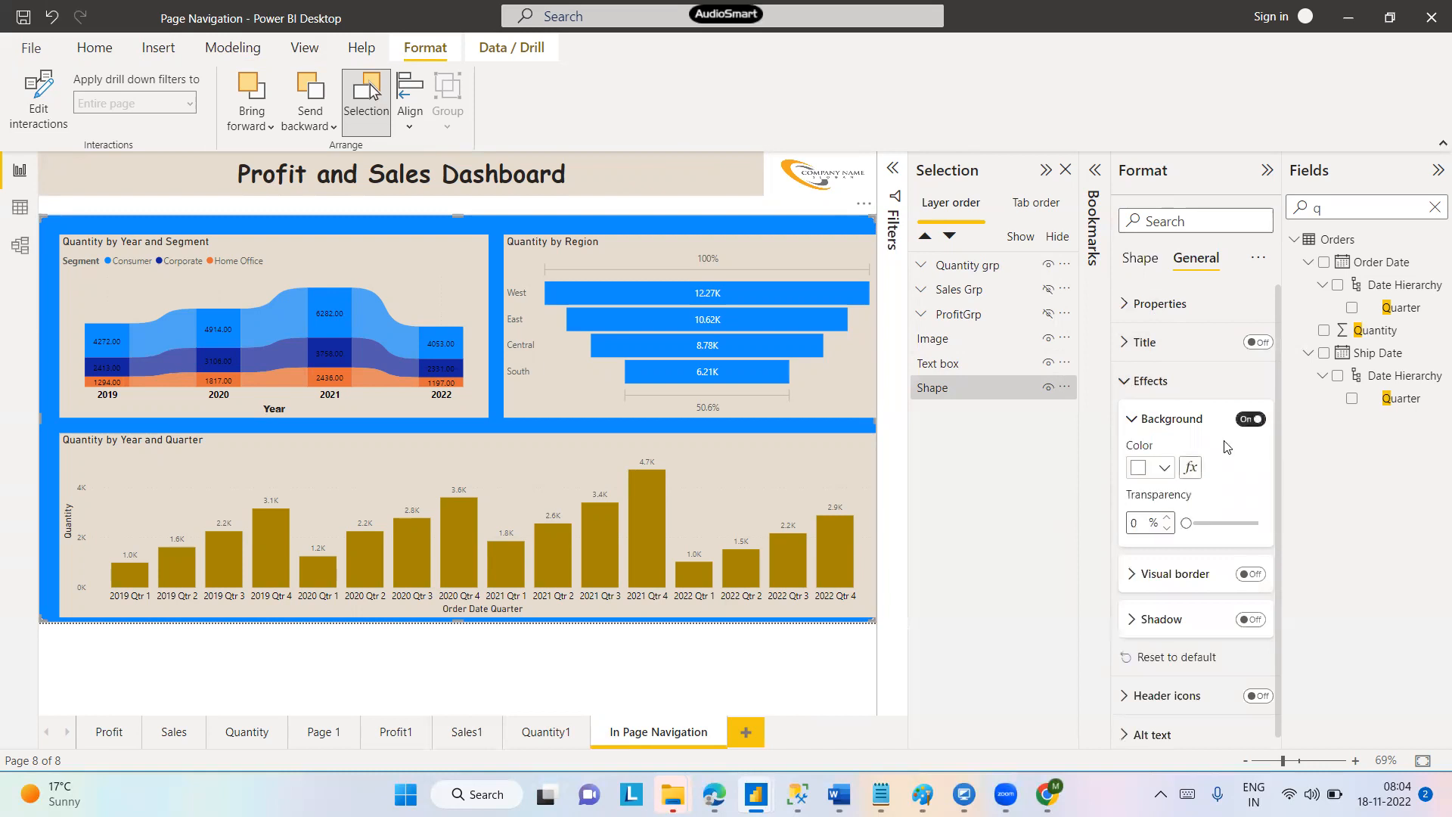
left_click(1162, 468)
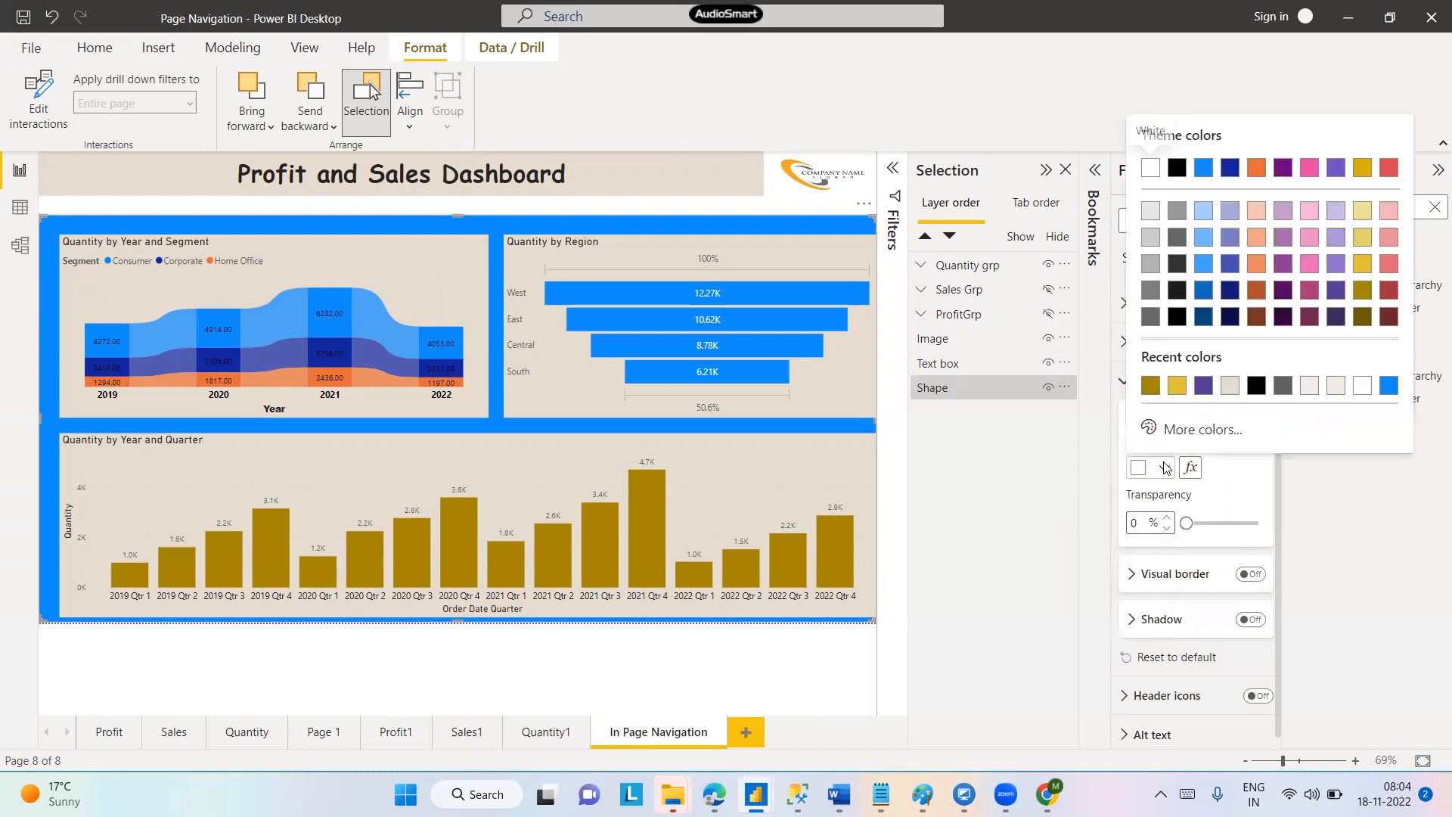
left_click(1230, 385)
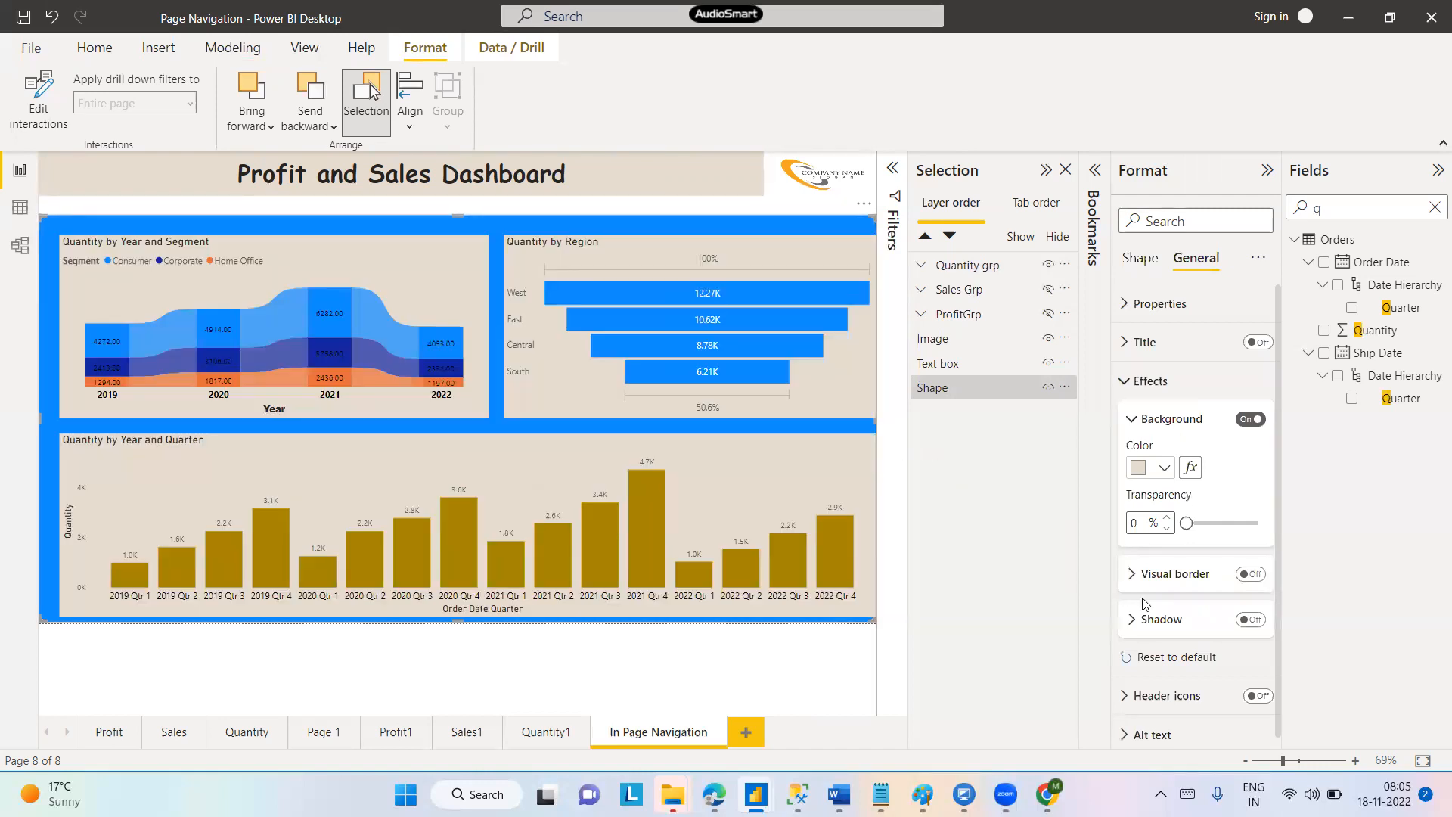
Turn on the rectangle's visual border and set its color to light beige
left_click(1252, 574)
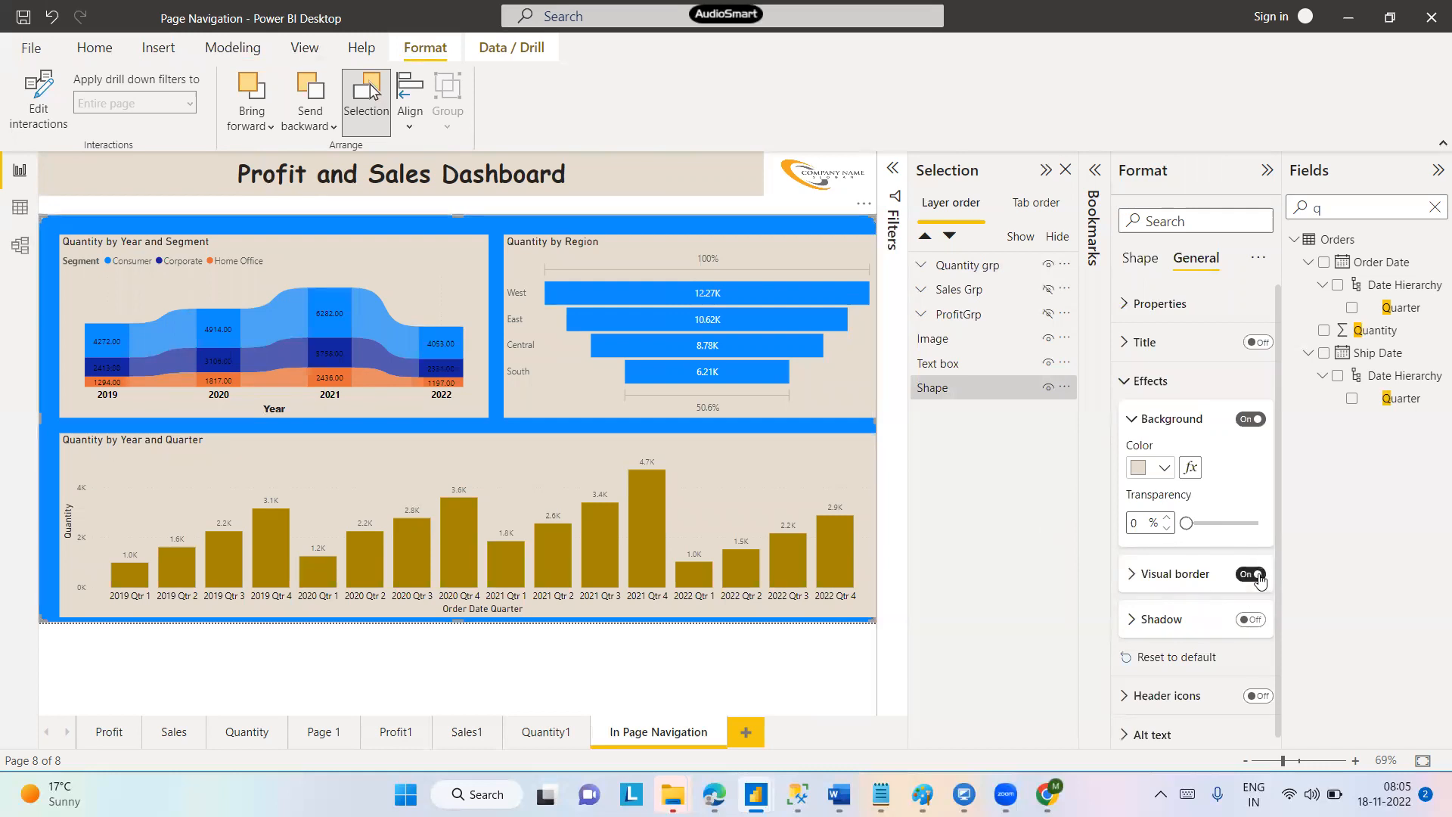
left_click(1132, 574)
left_click(1164, 622)
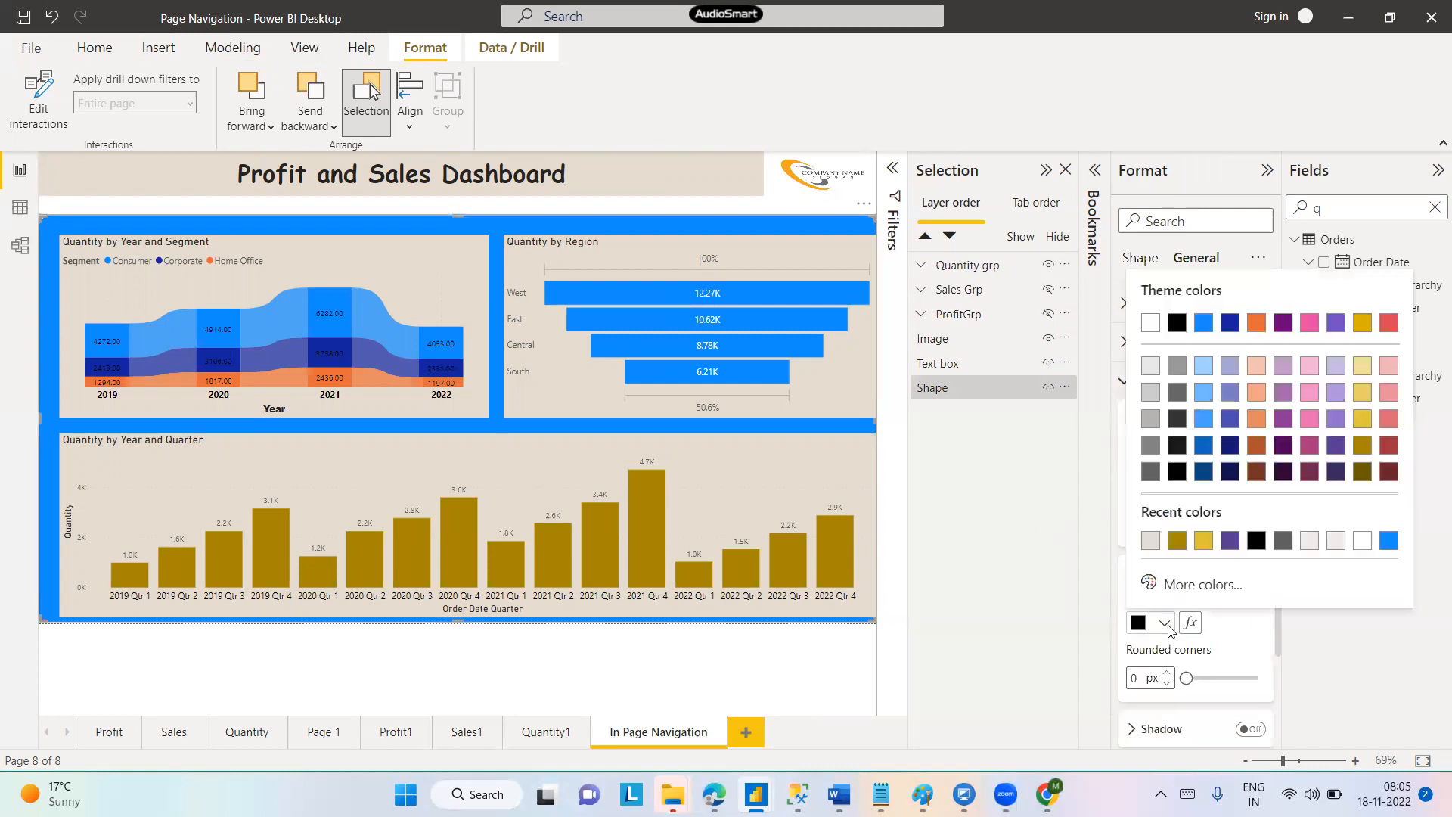
left_click(1151, 540)
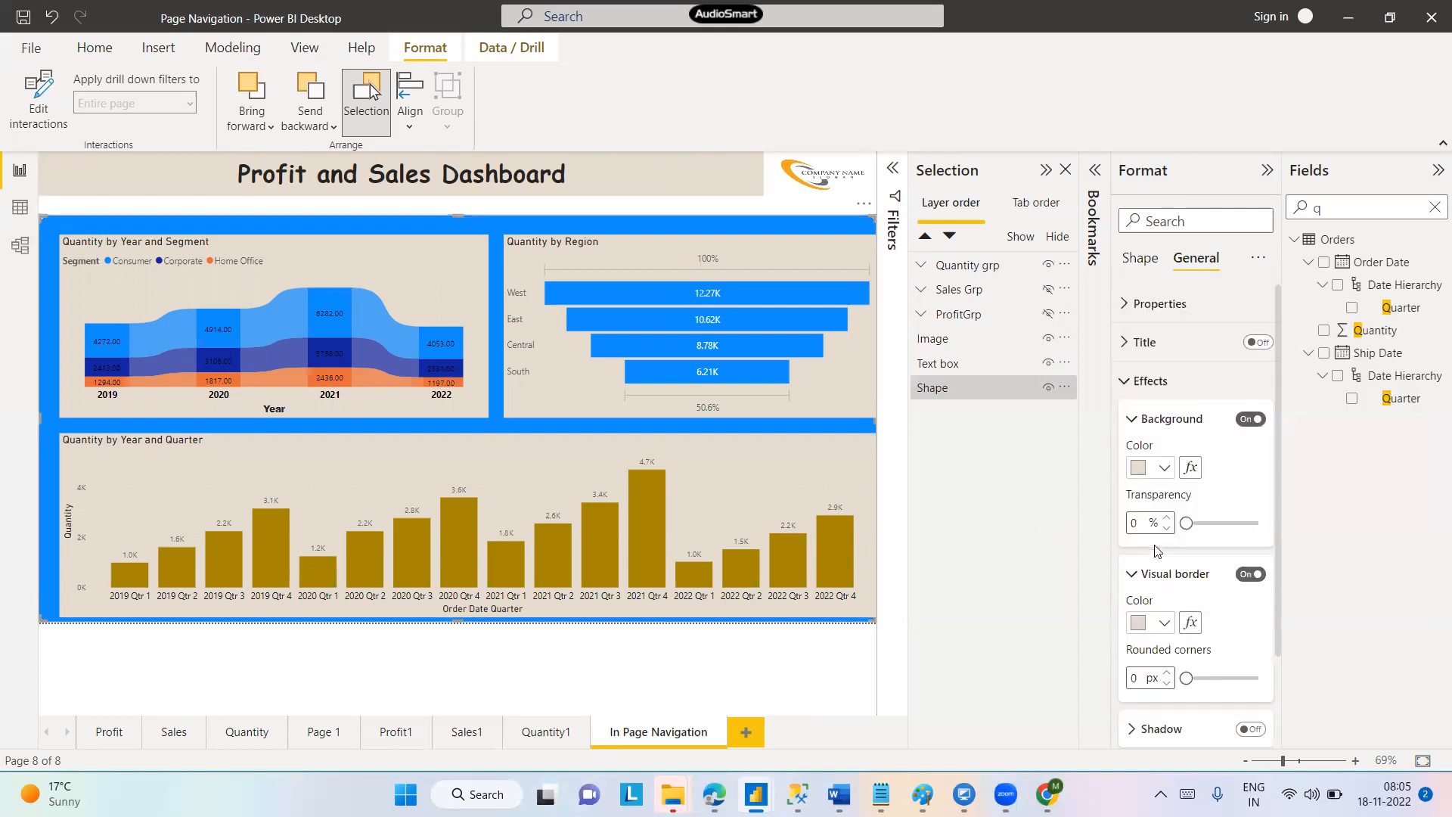
Bring the rectangle to the front of the page's other objects
left_click(725, 228)
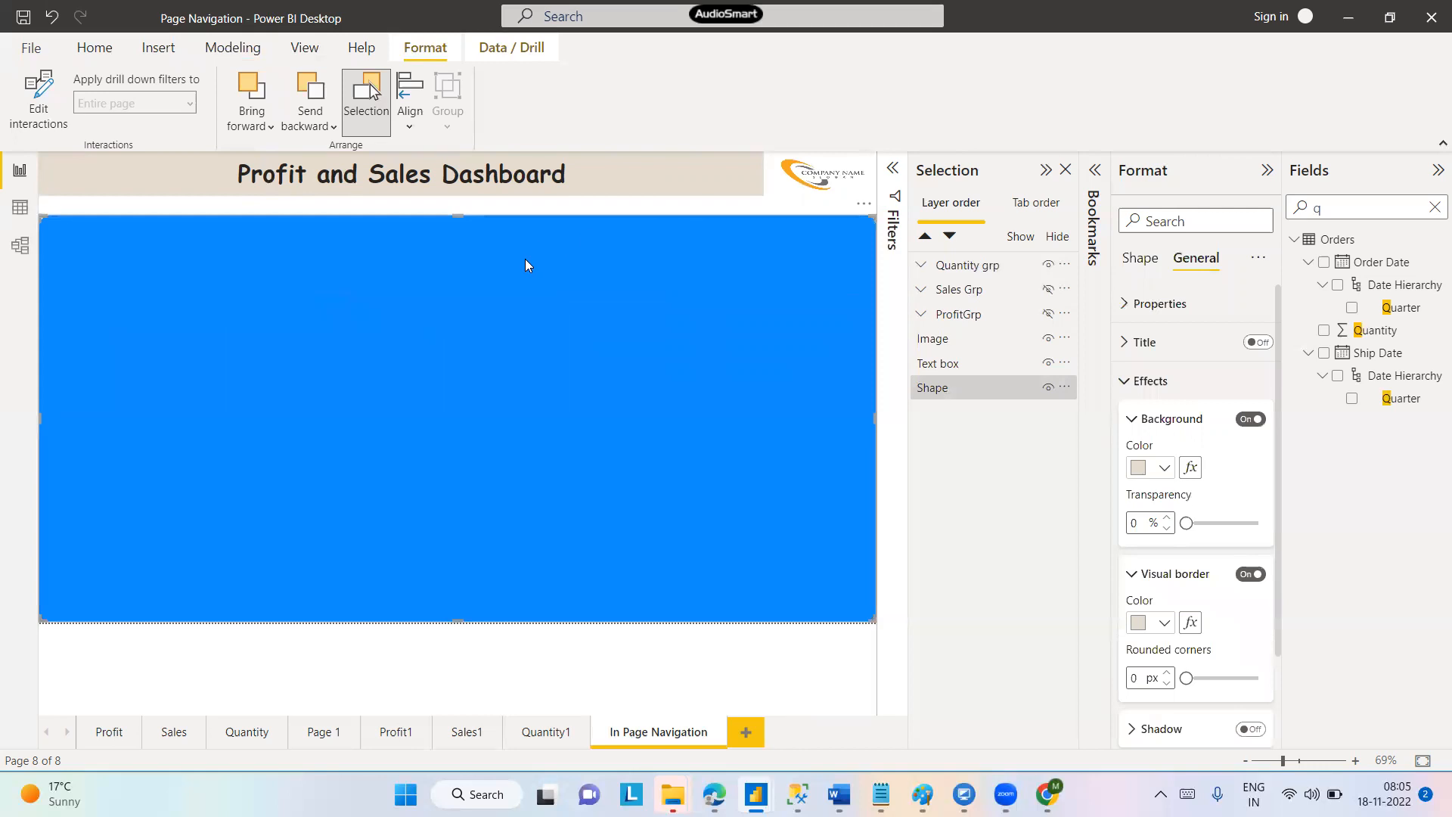
left_click(323, 113)
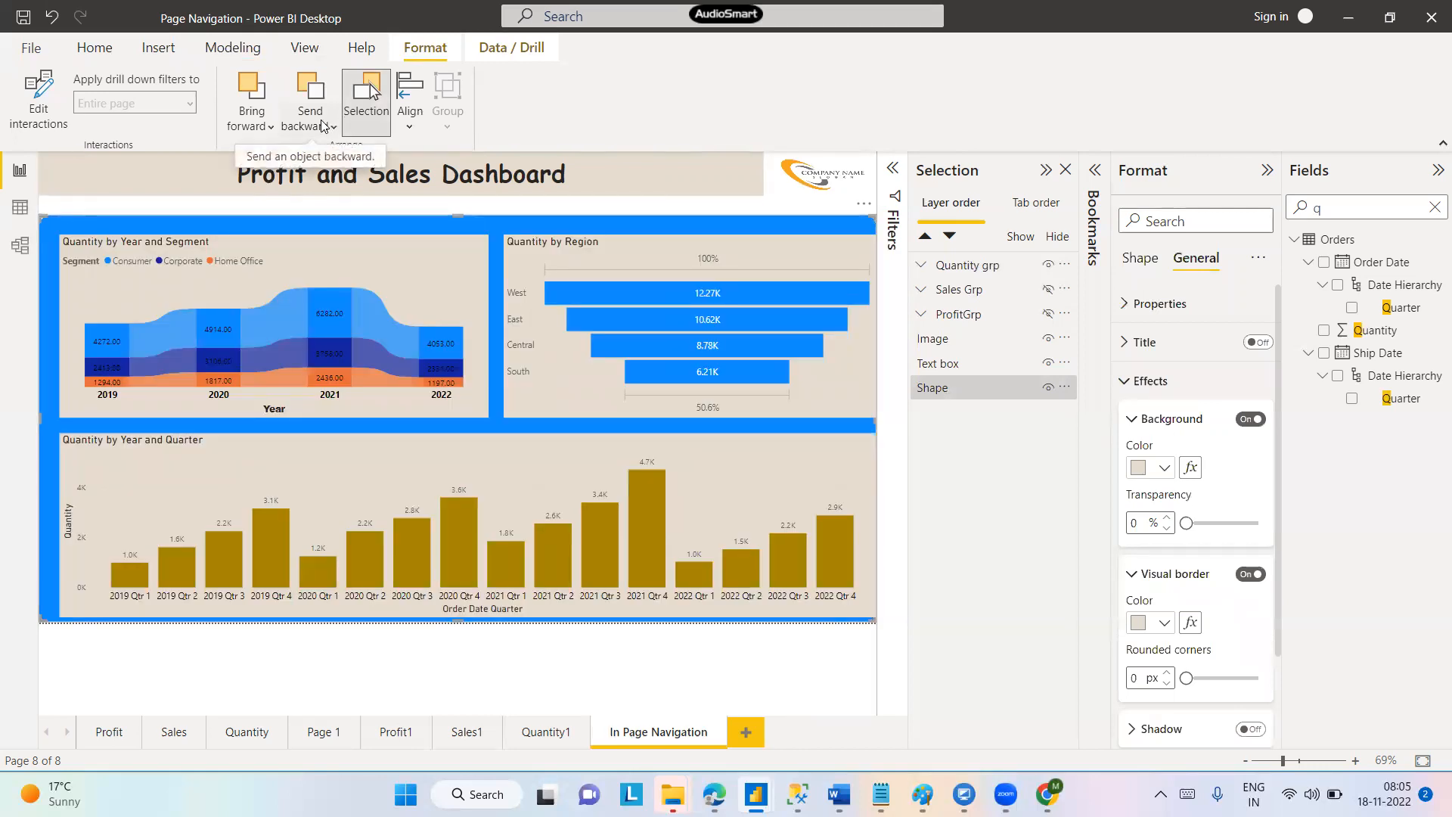
left_click(272, 127)
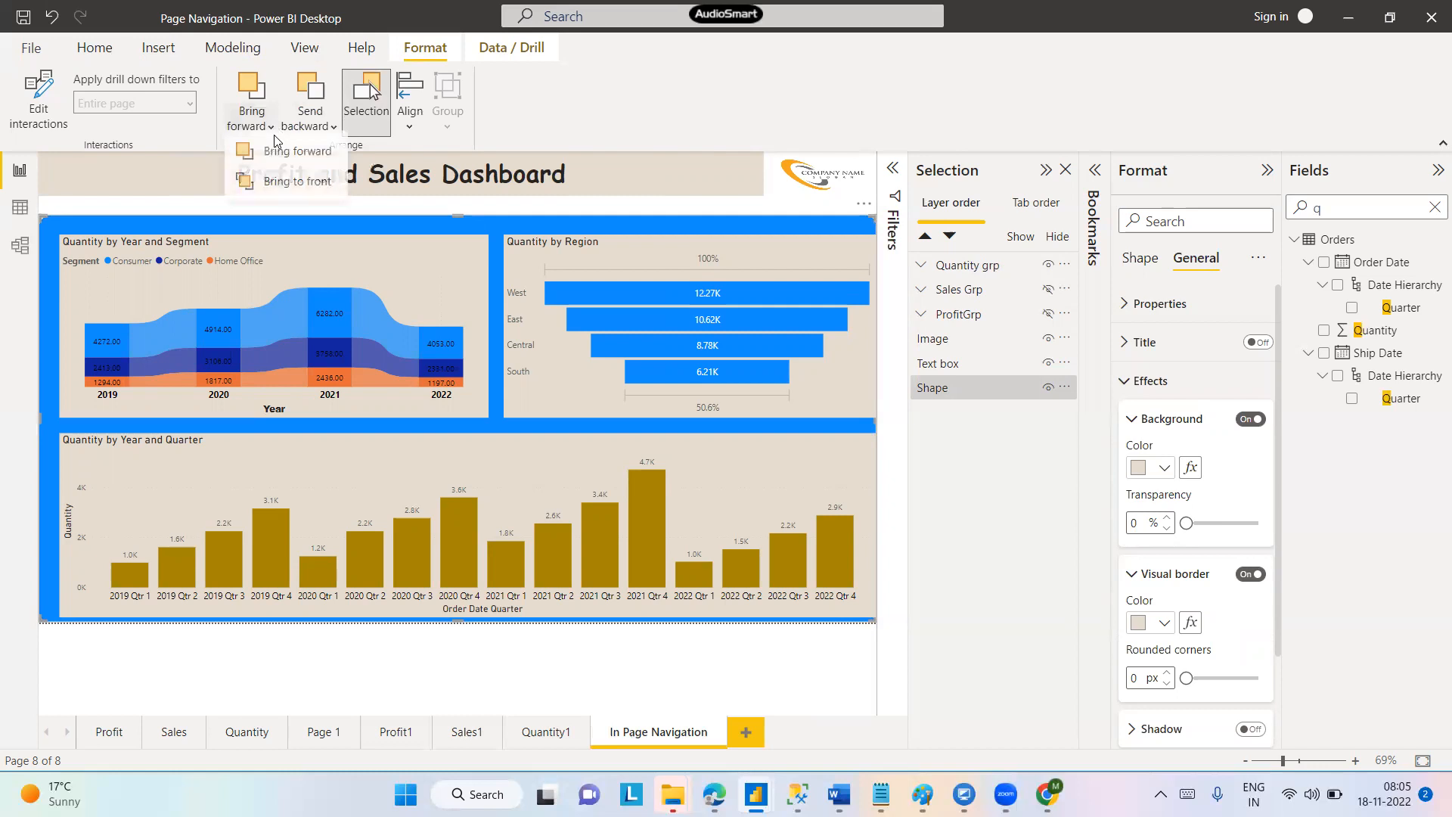
left_click(281, 188)
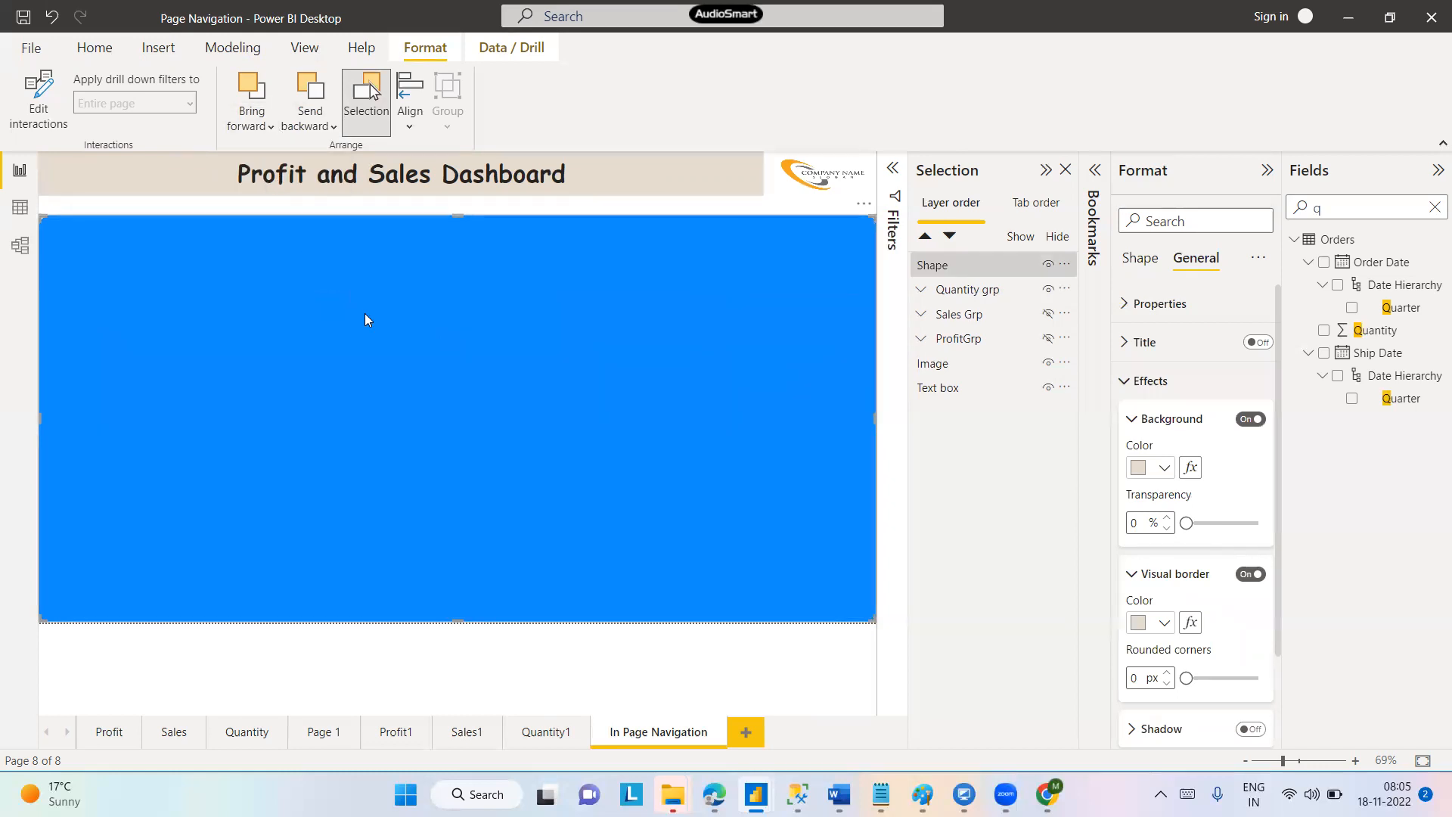
Set the rectangle's background effect color to dark blue, collapse the background and visual border settings, and open its size properties
left_click(1164, 468)
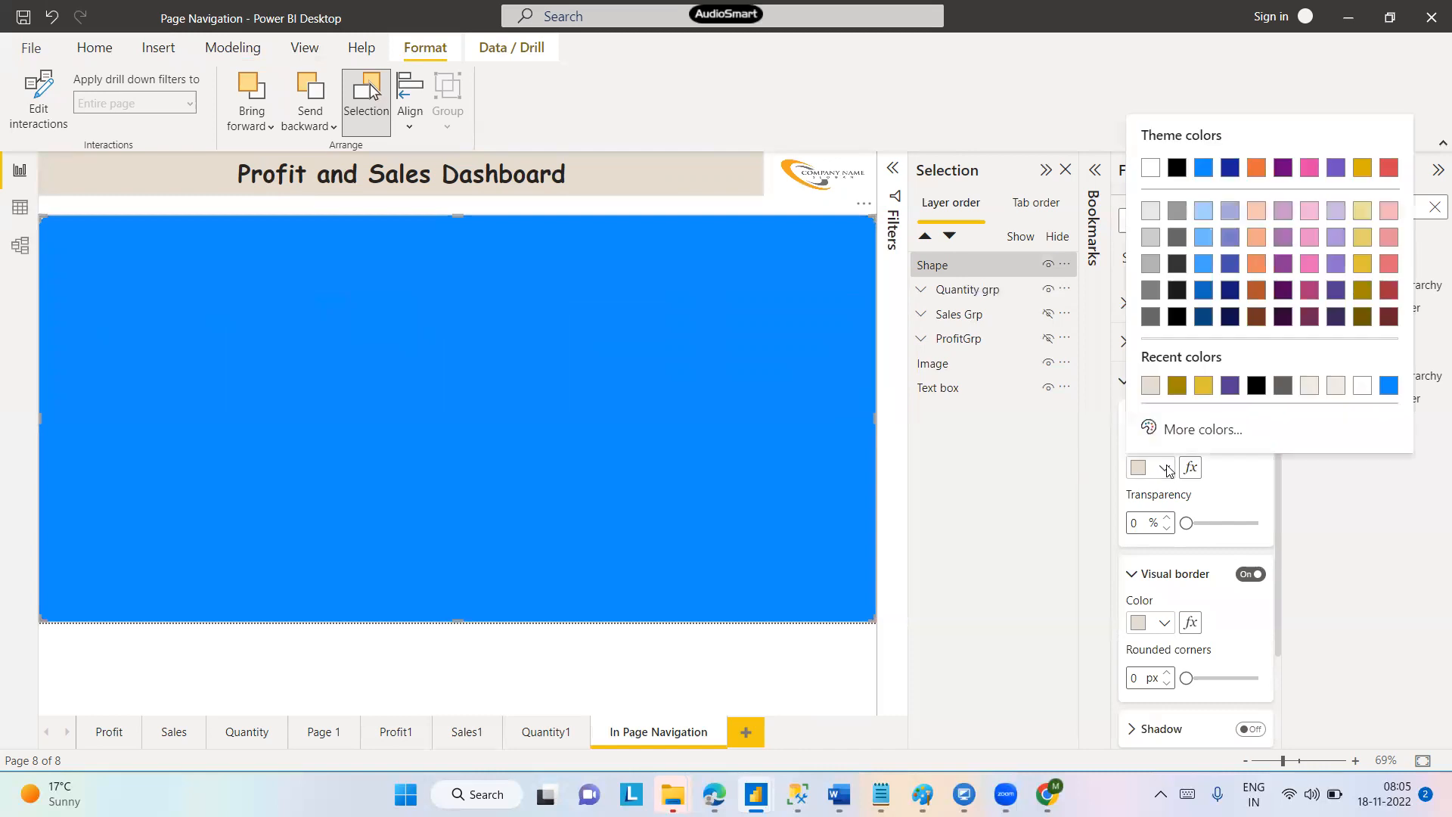
left_click(1204, 299)
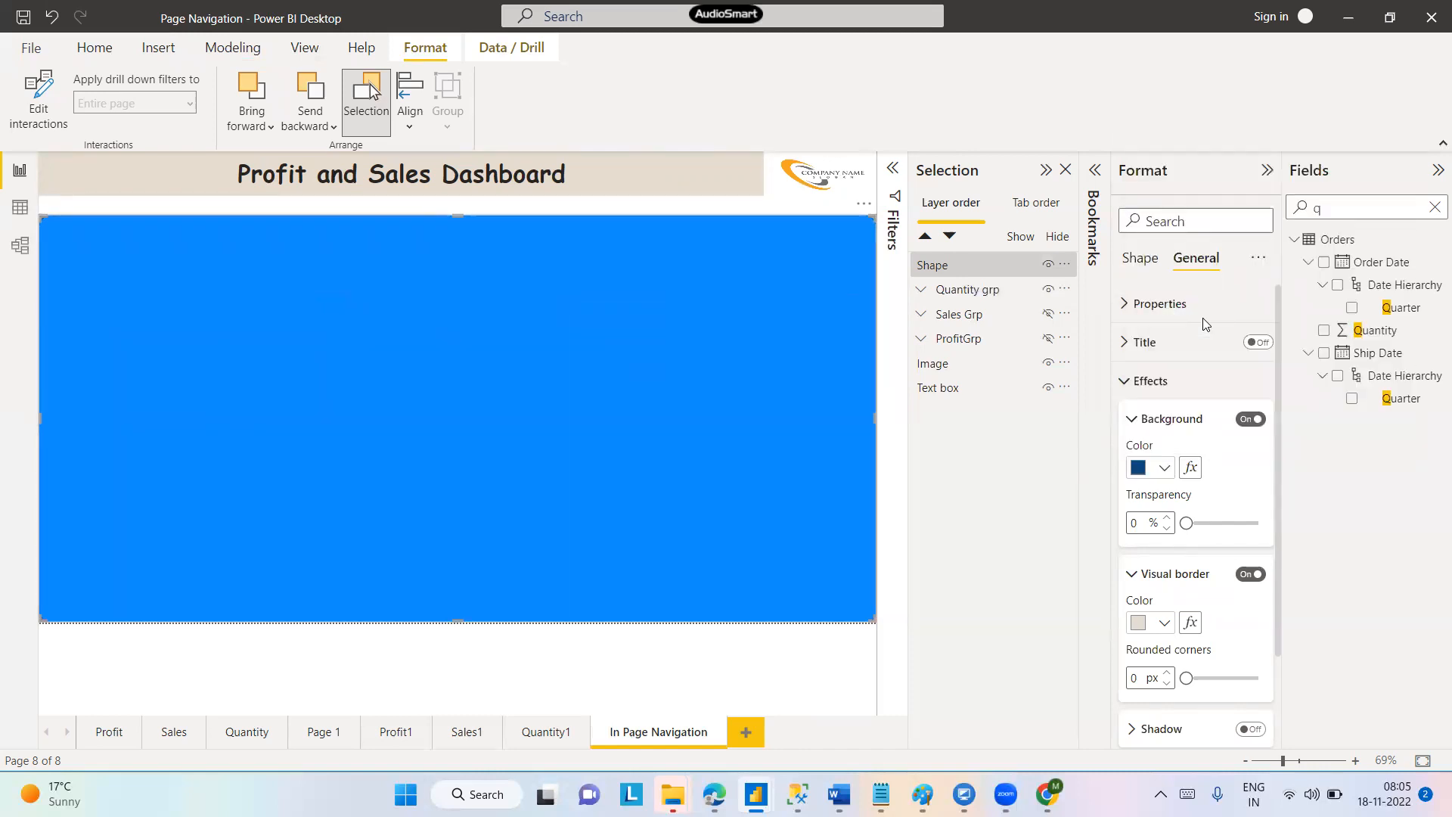
left_click(1131, 420)
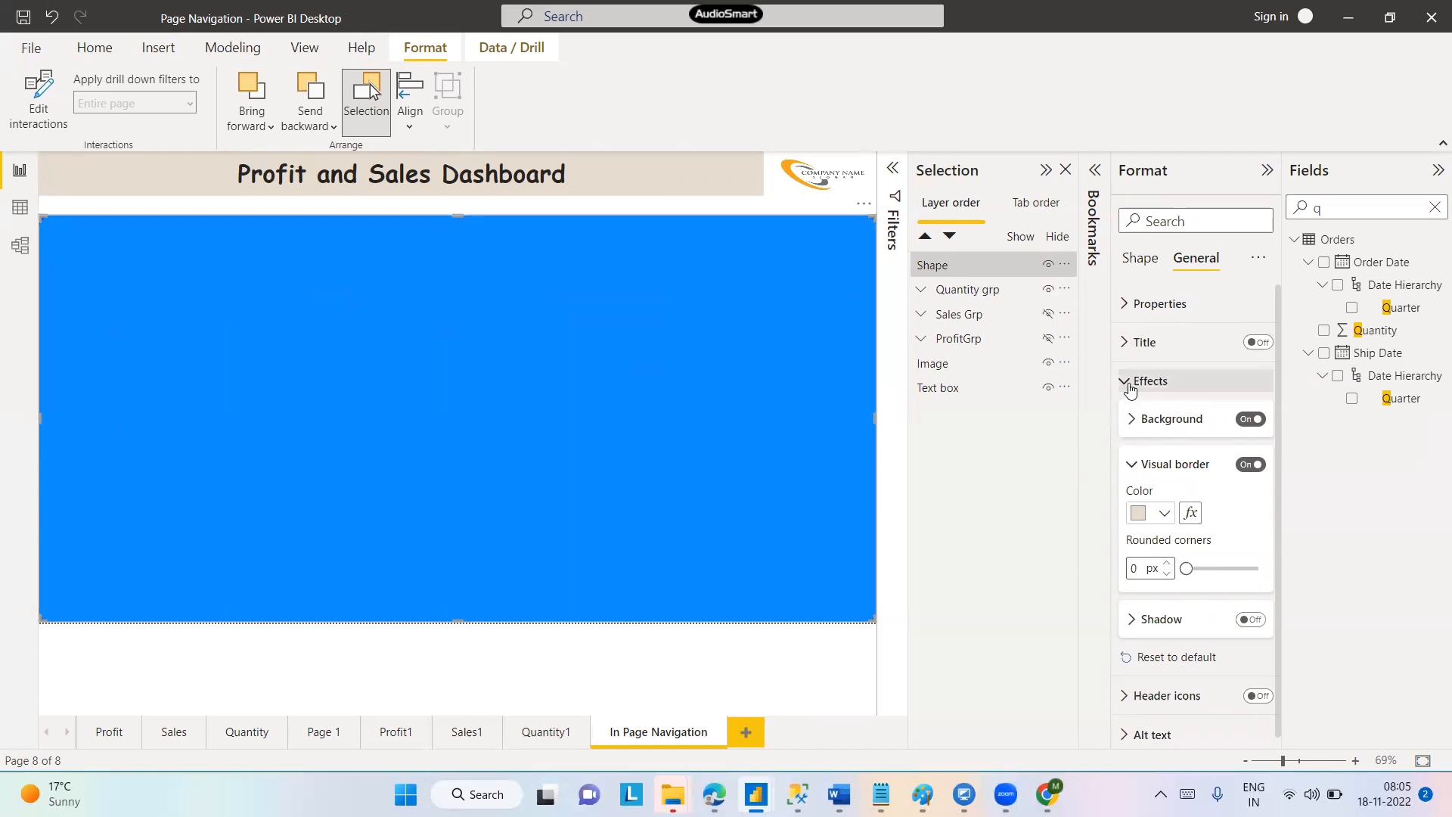
left_click(1131, 465)
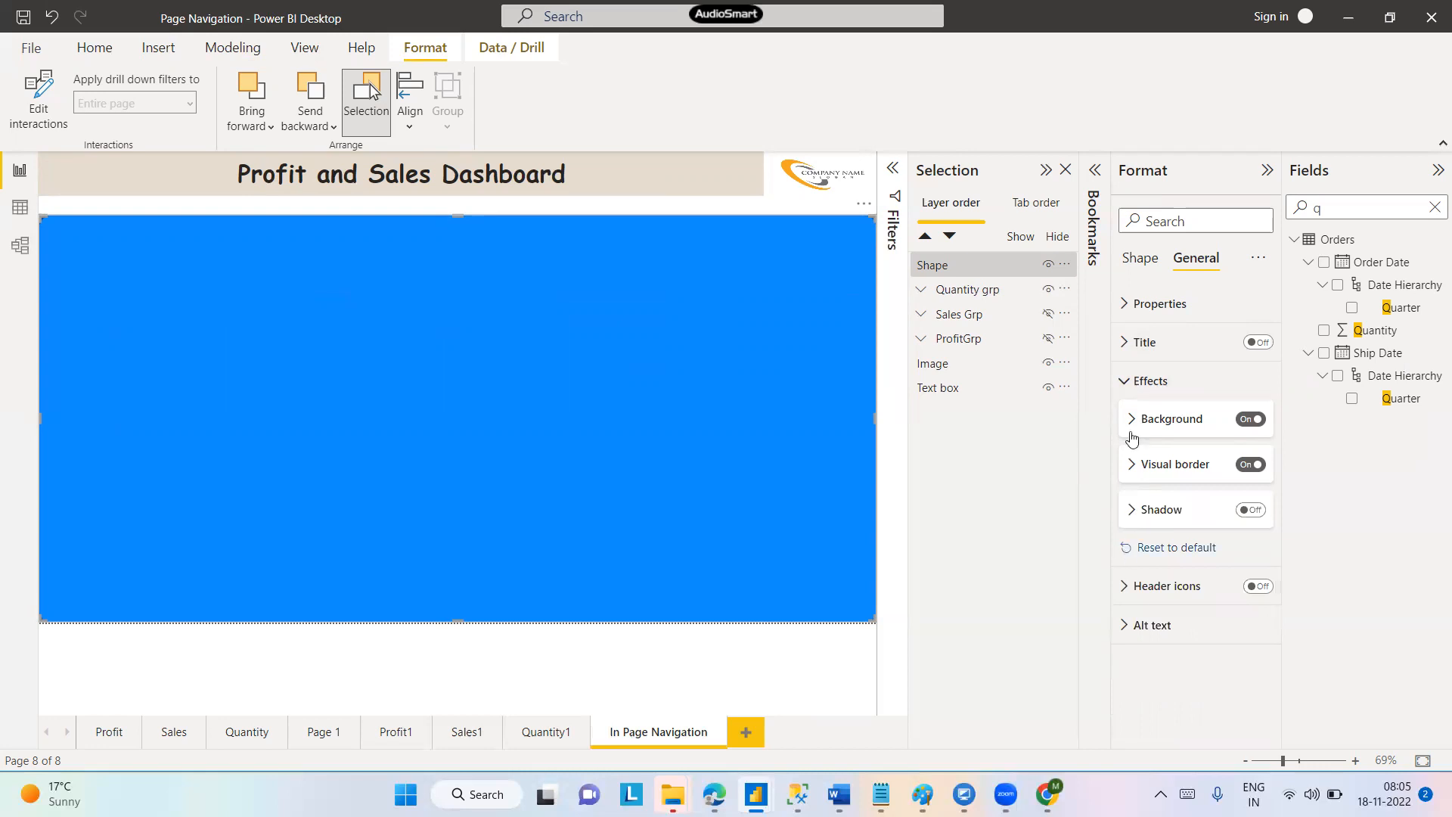
left_click(1123, 310)
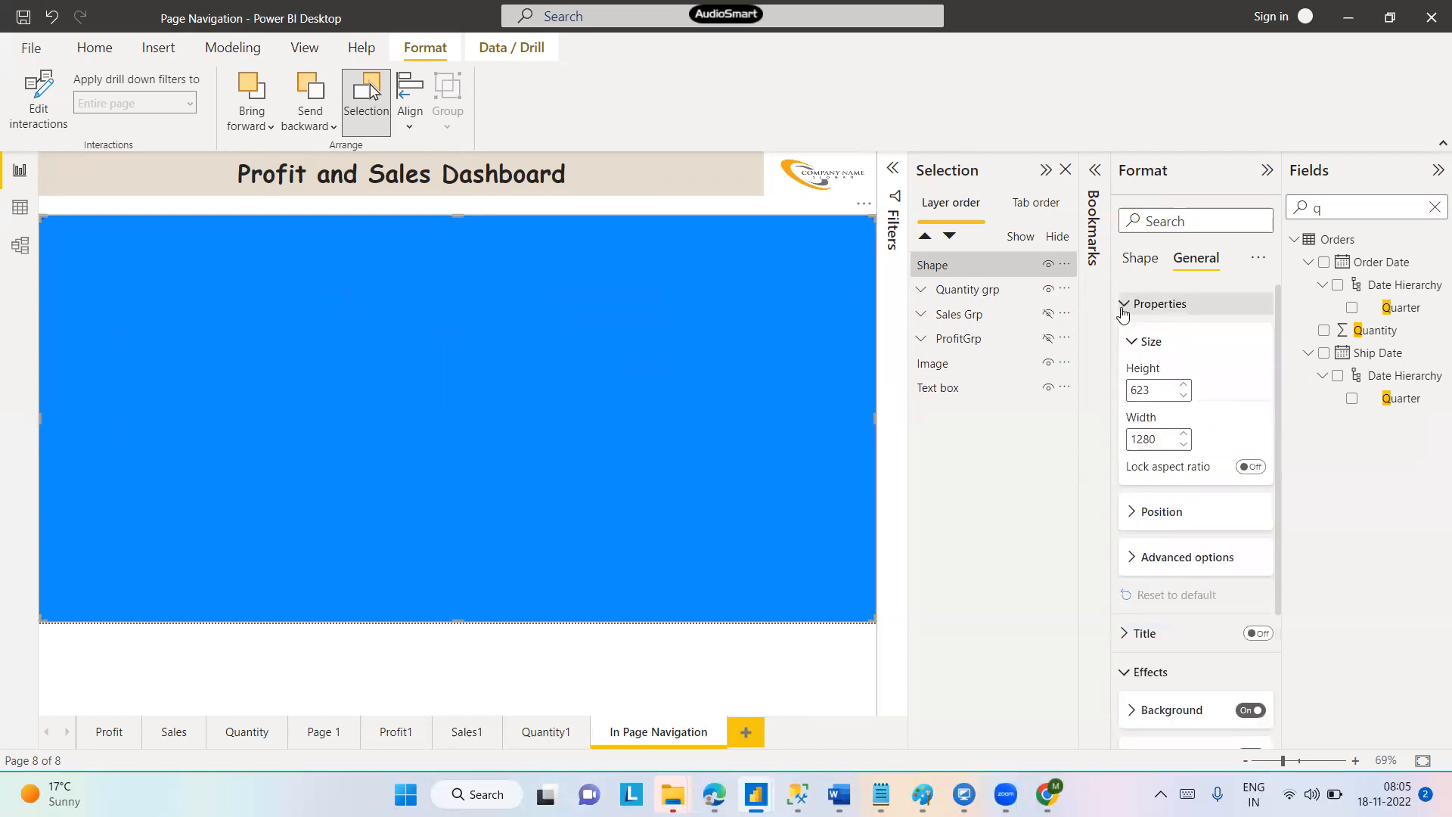
Change the shape type to Rectangle and set its fill color to #E4DCCF
left_click(1139, 257)
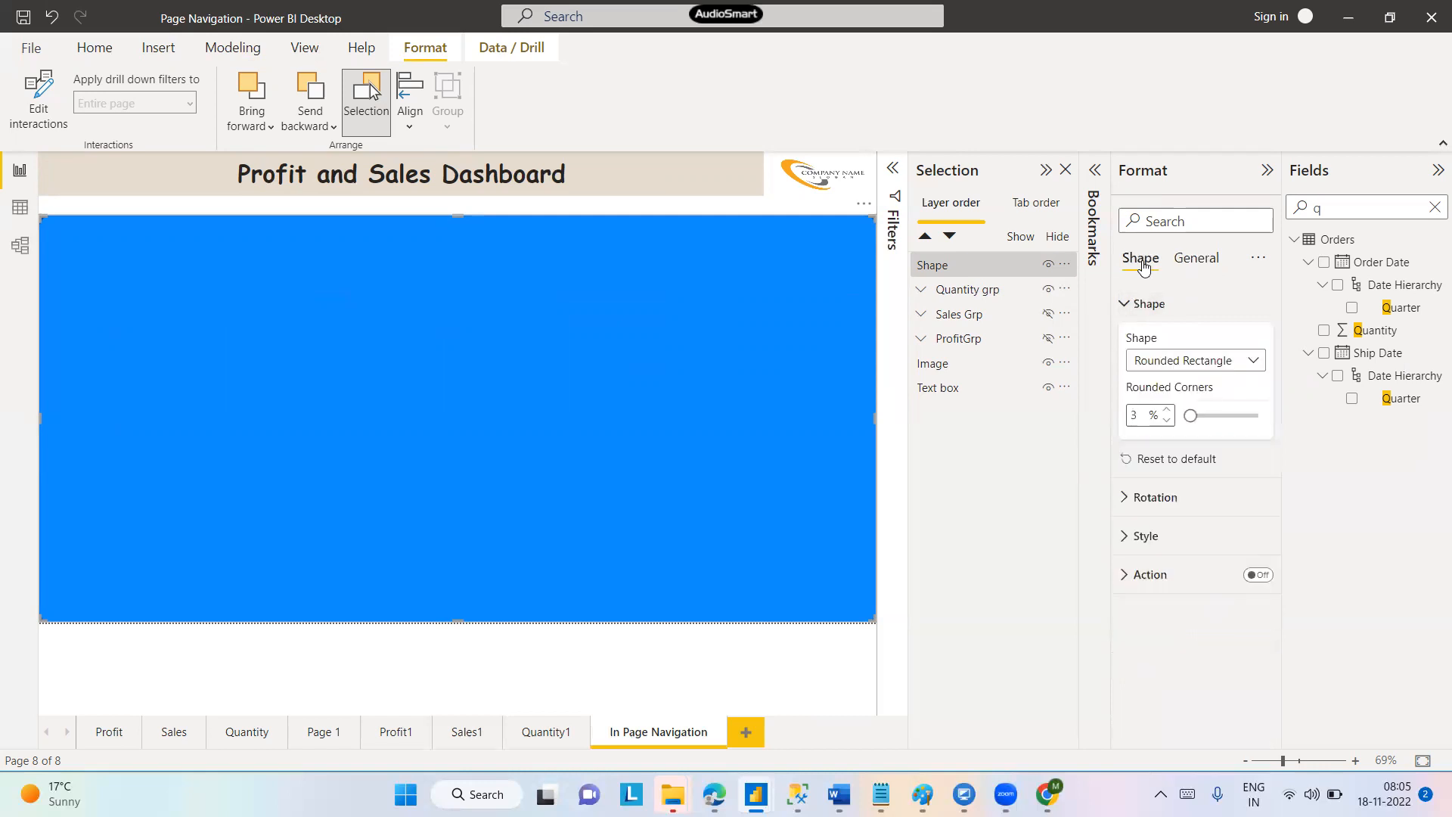
left_click(1254, 361)
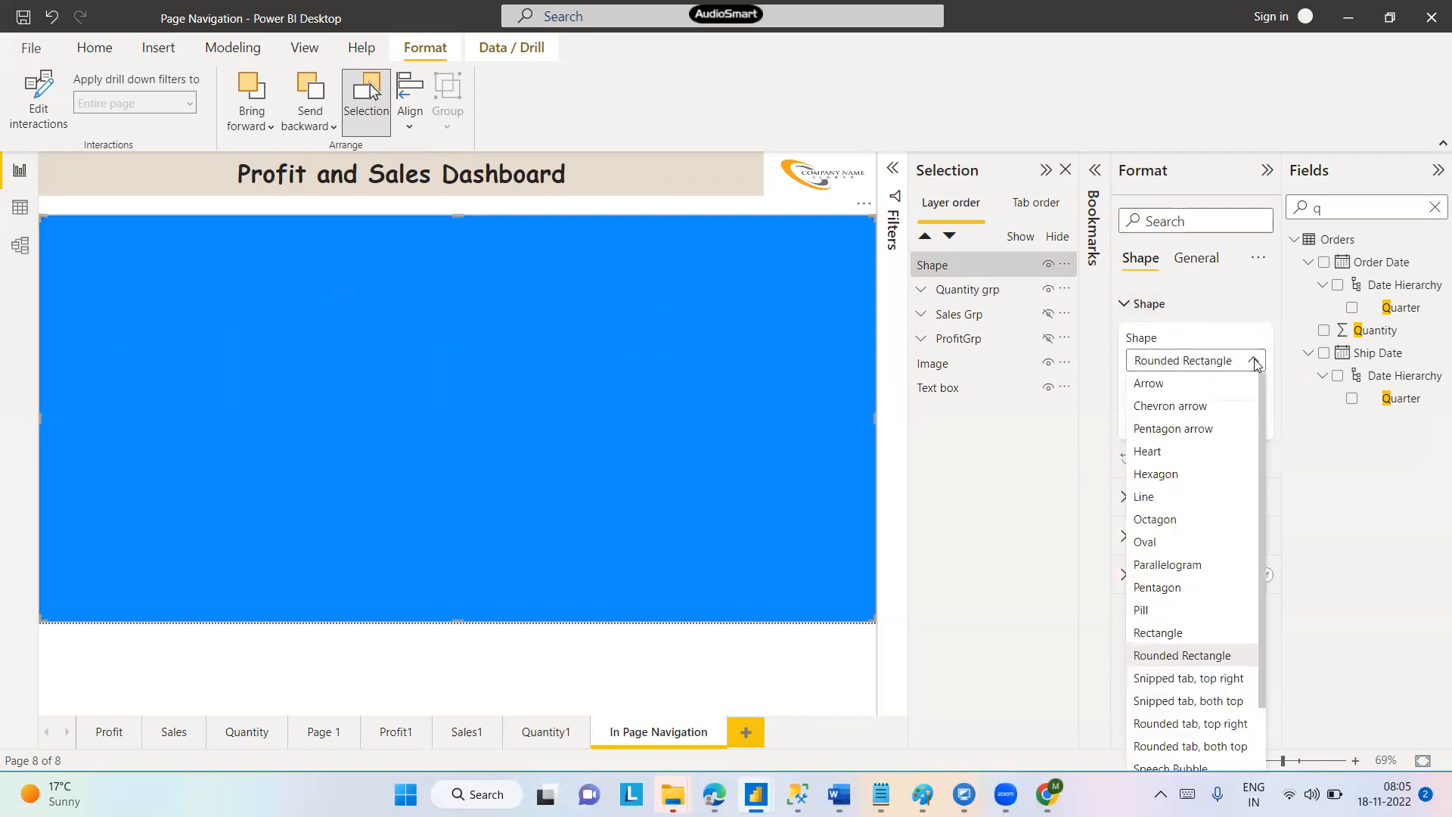
left_click(1184, 633)
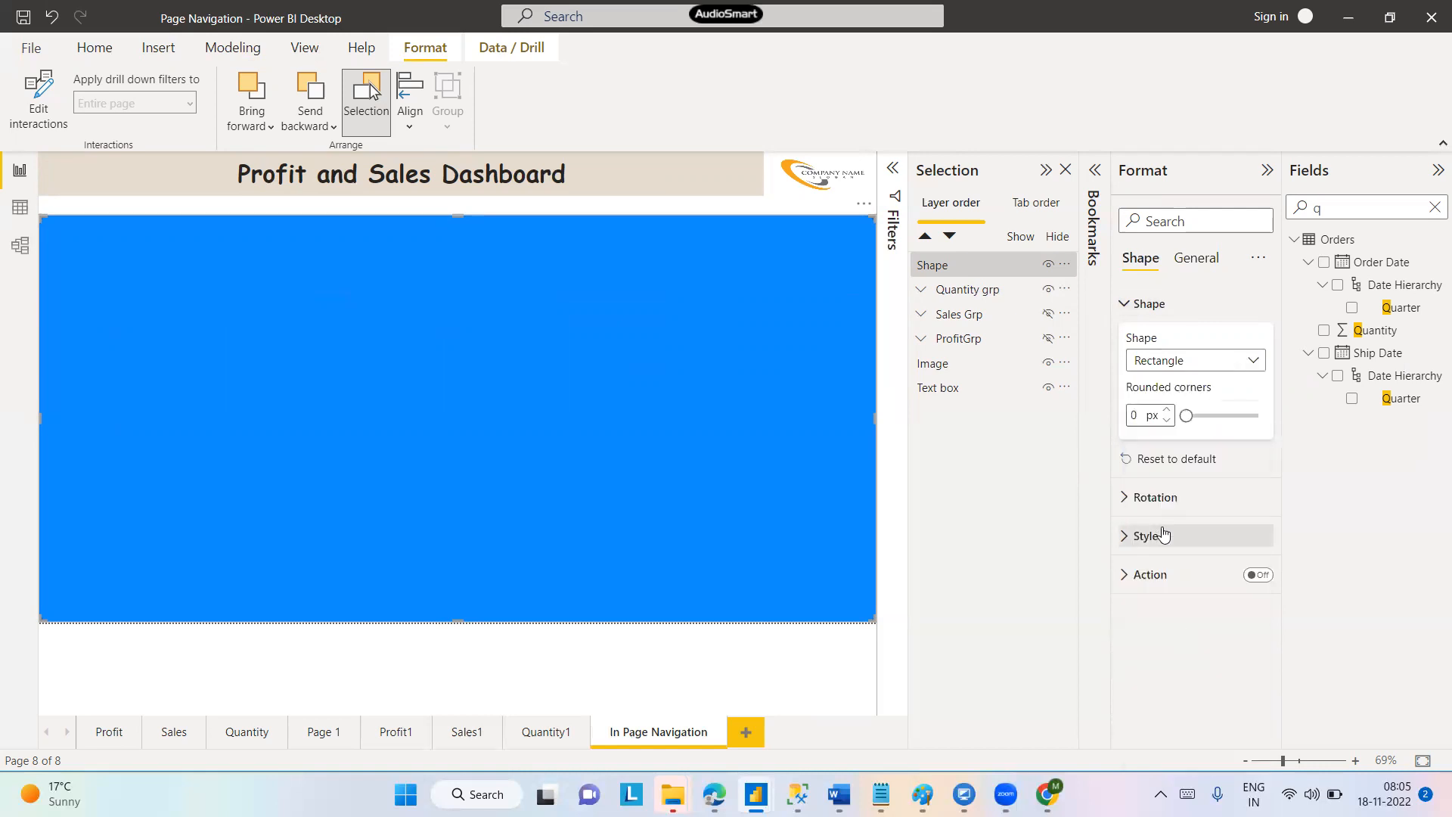
left_click(1123, 537)
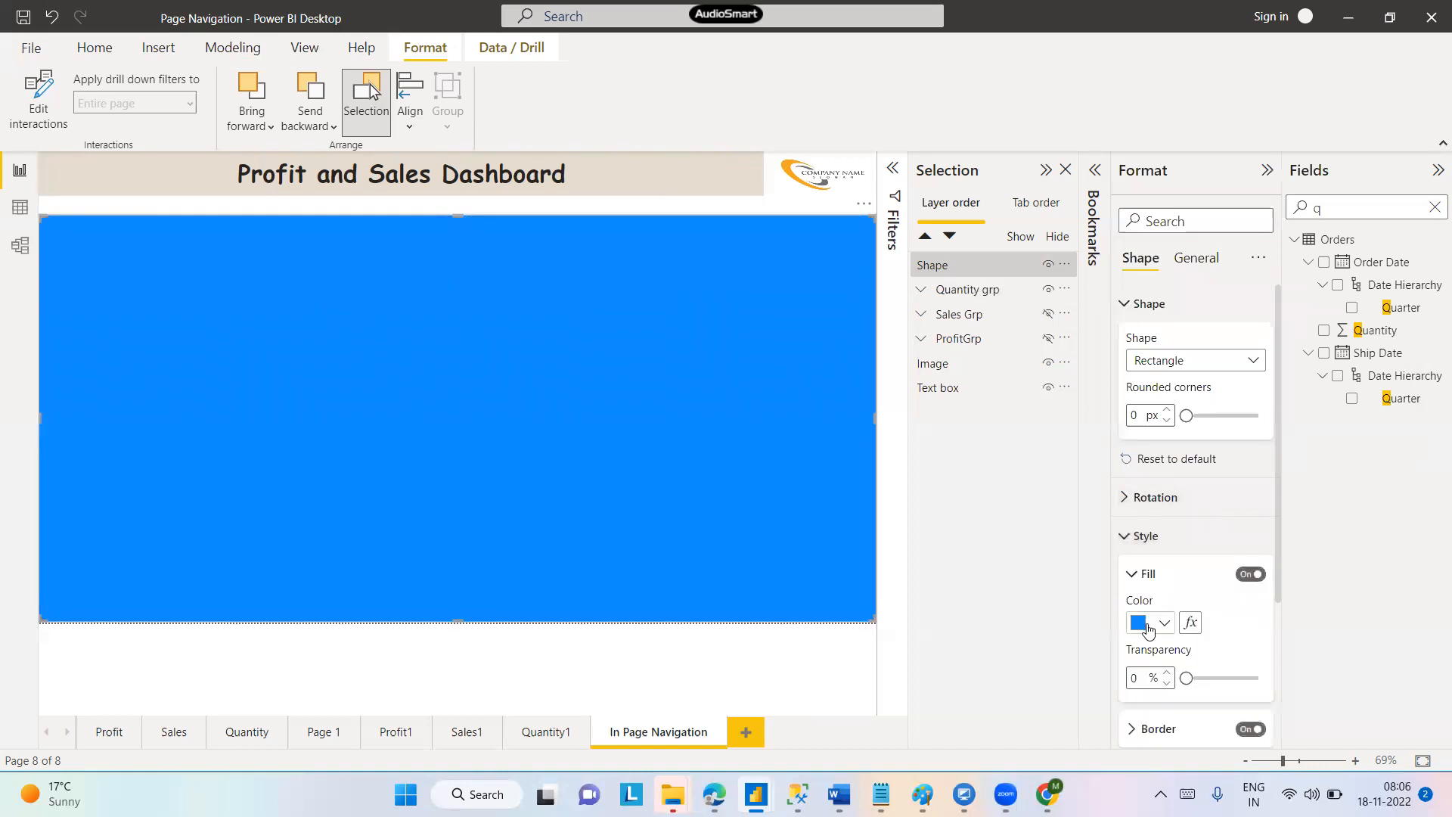
left_click(1166, 627)
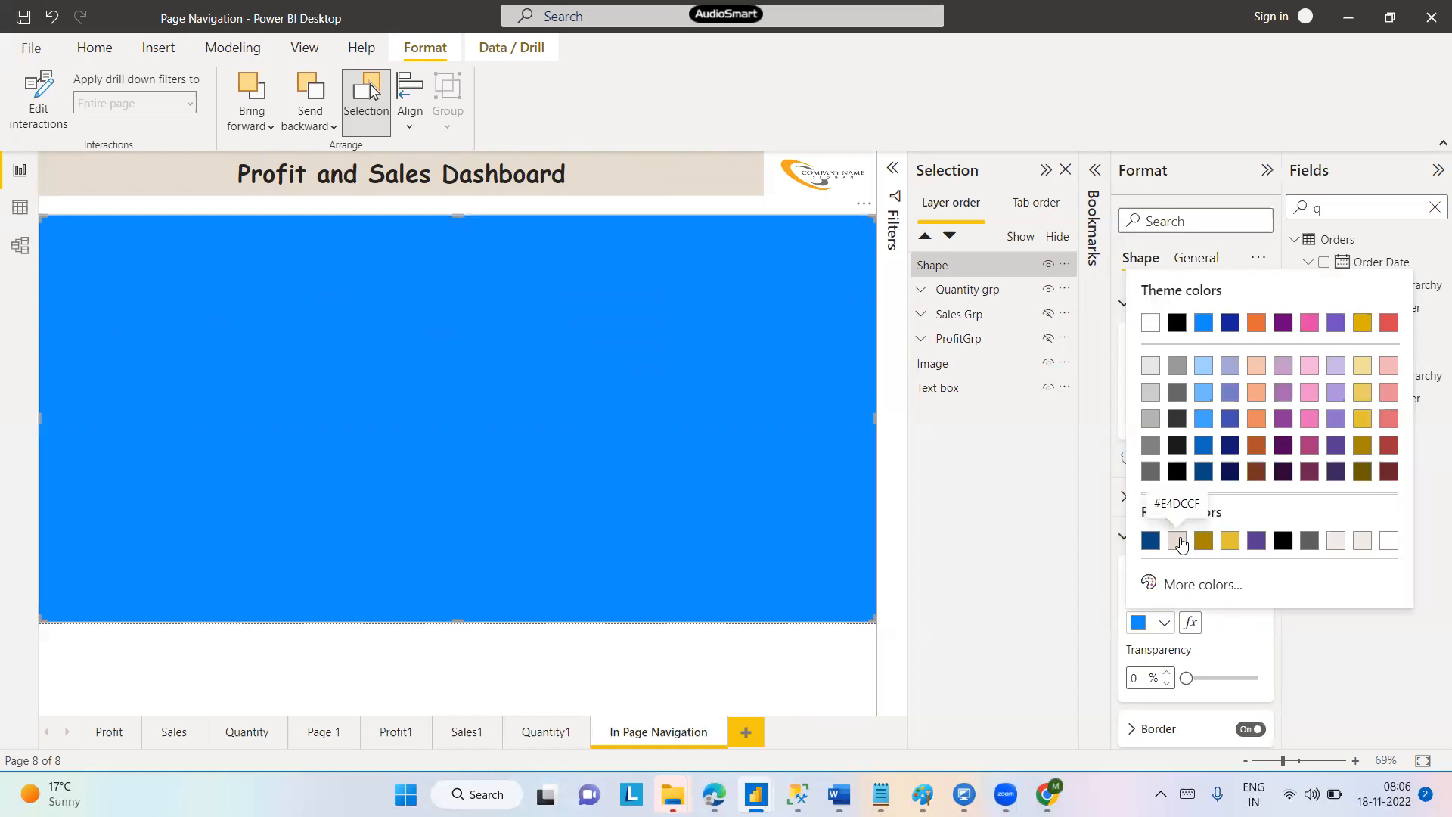
left_click(1177, 541)
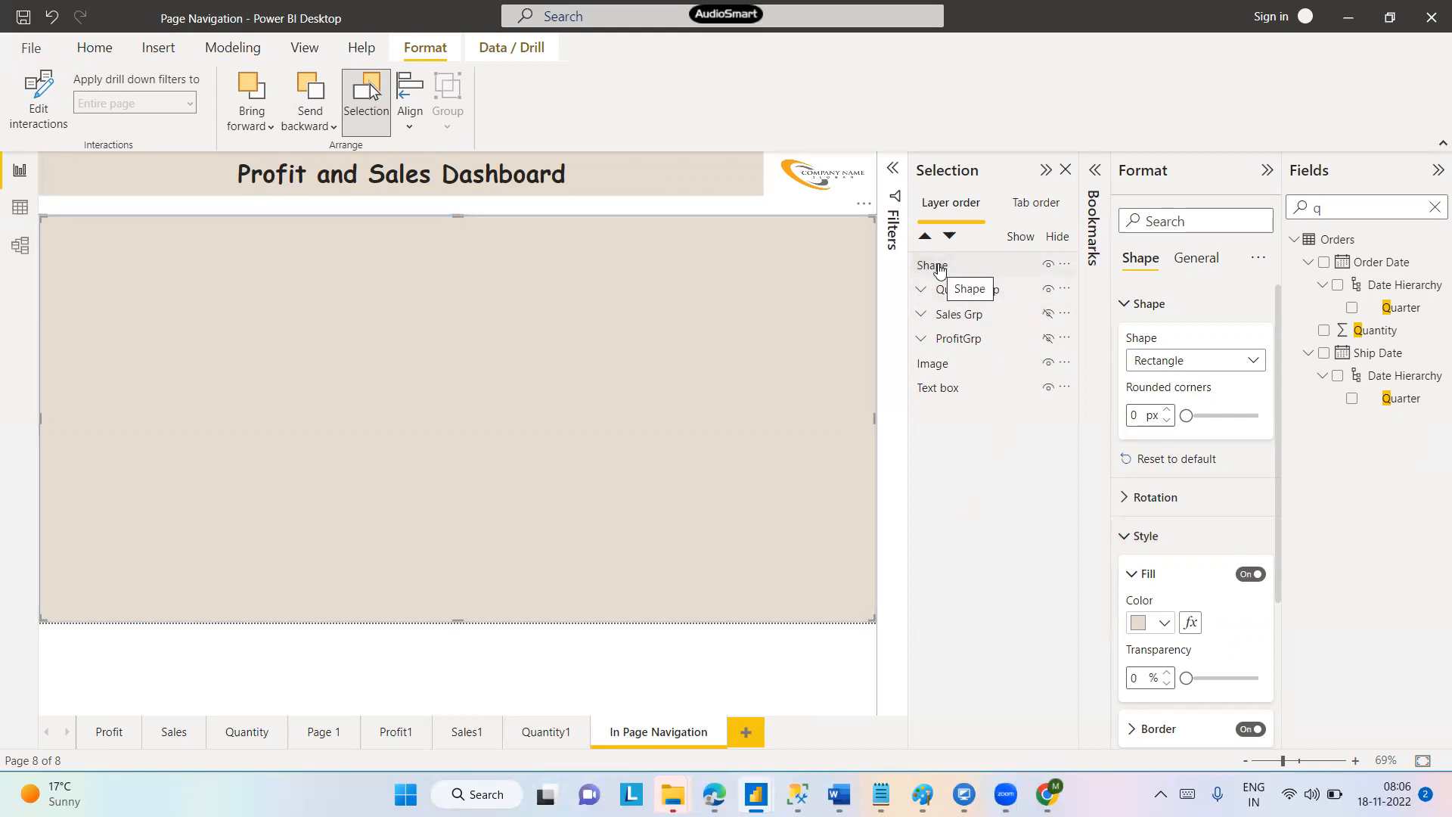
Move the Shape layer directly below ProfitGrp in the layer order so it sits behind the three visual groups
left_click(921, 342)
left_click(921, 344)
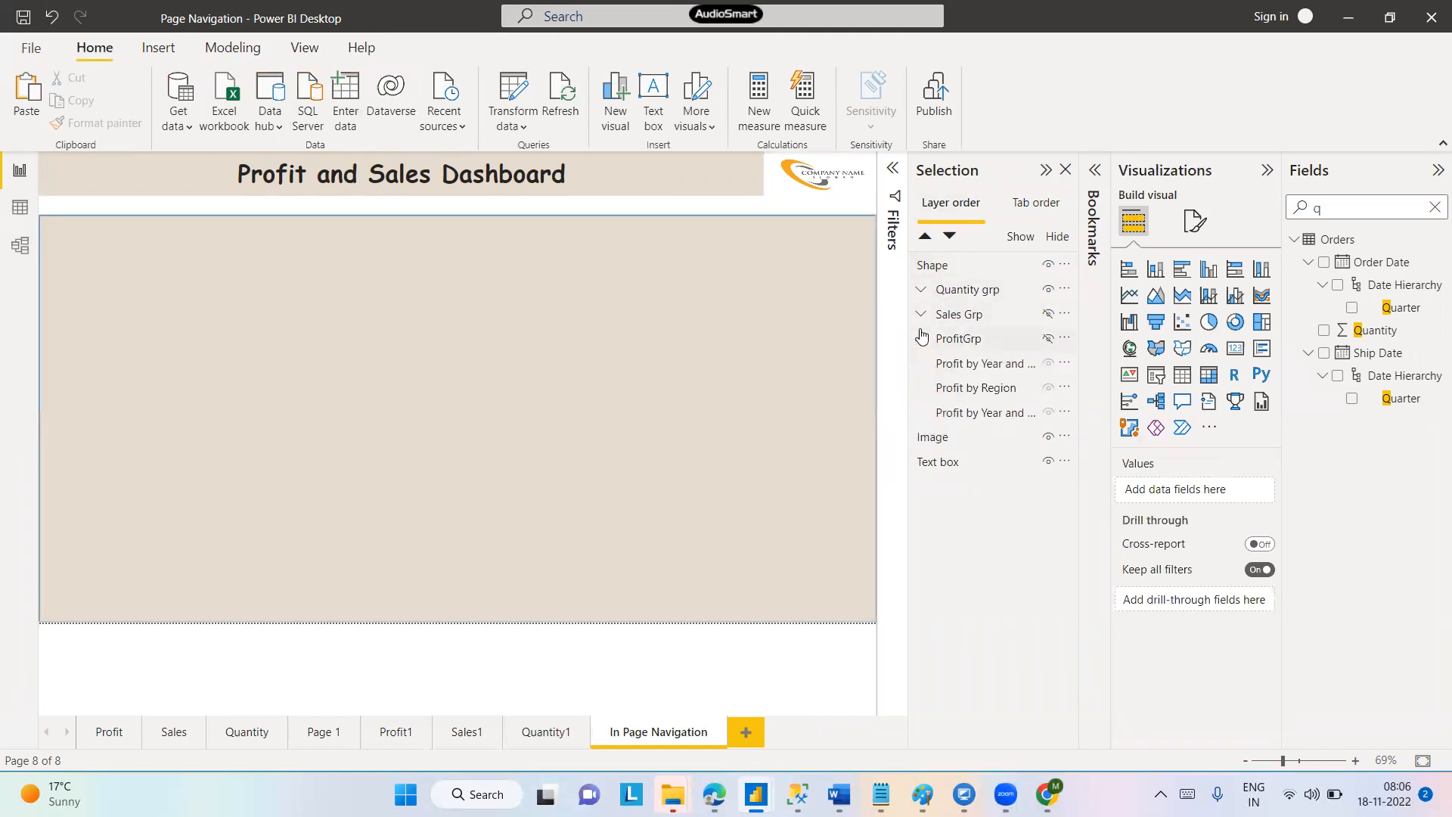
left_click(921, 338)
left_click(921, 338)
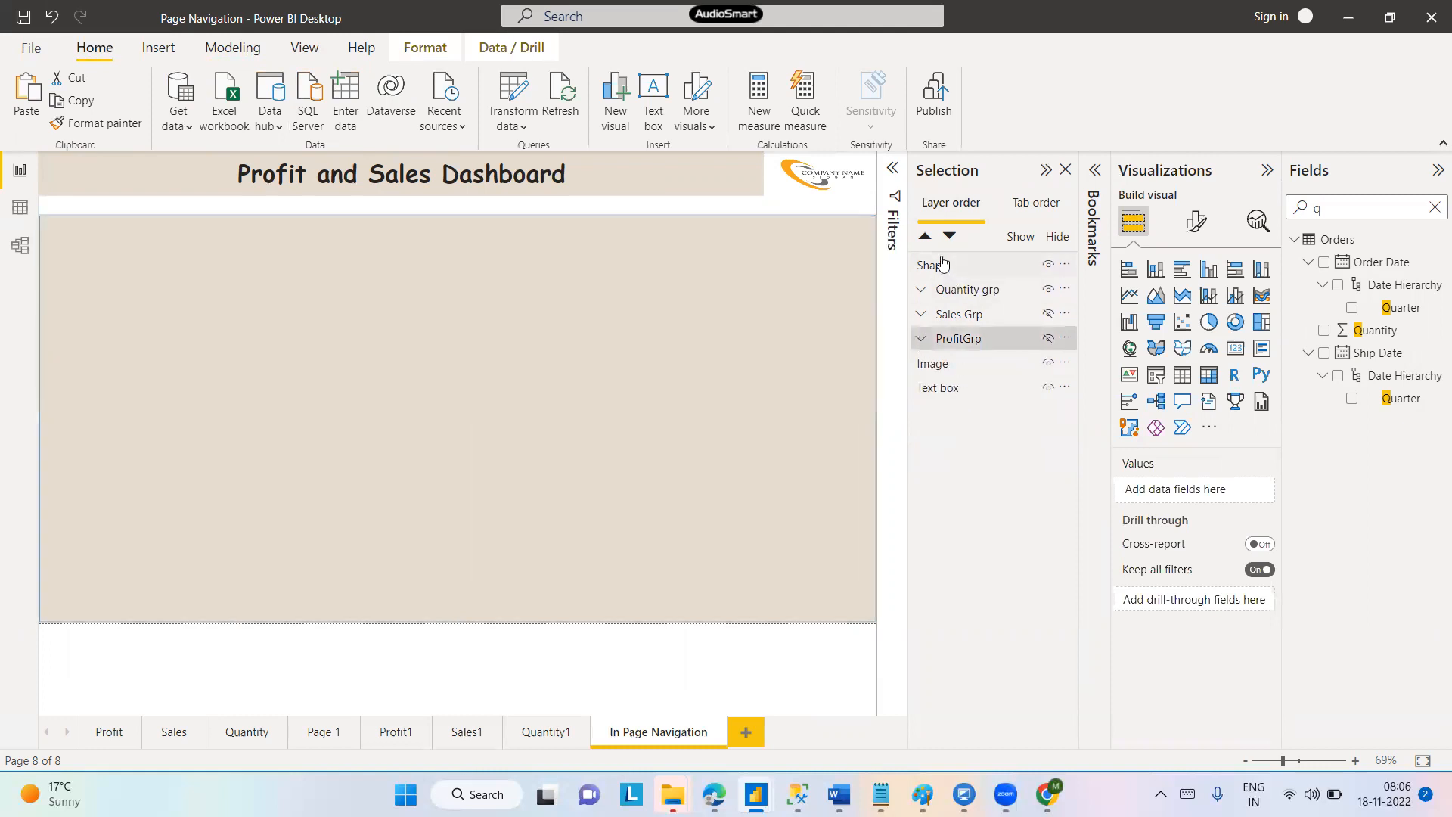
left_click_drag(942, 264, 948, 345)
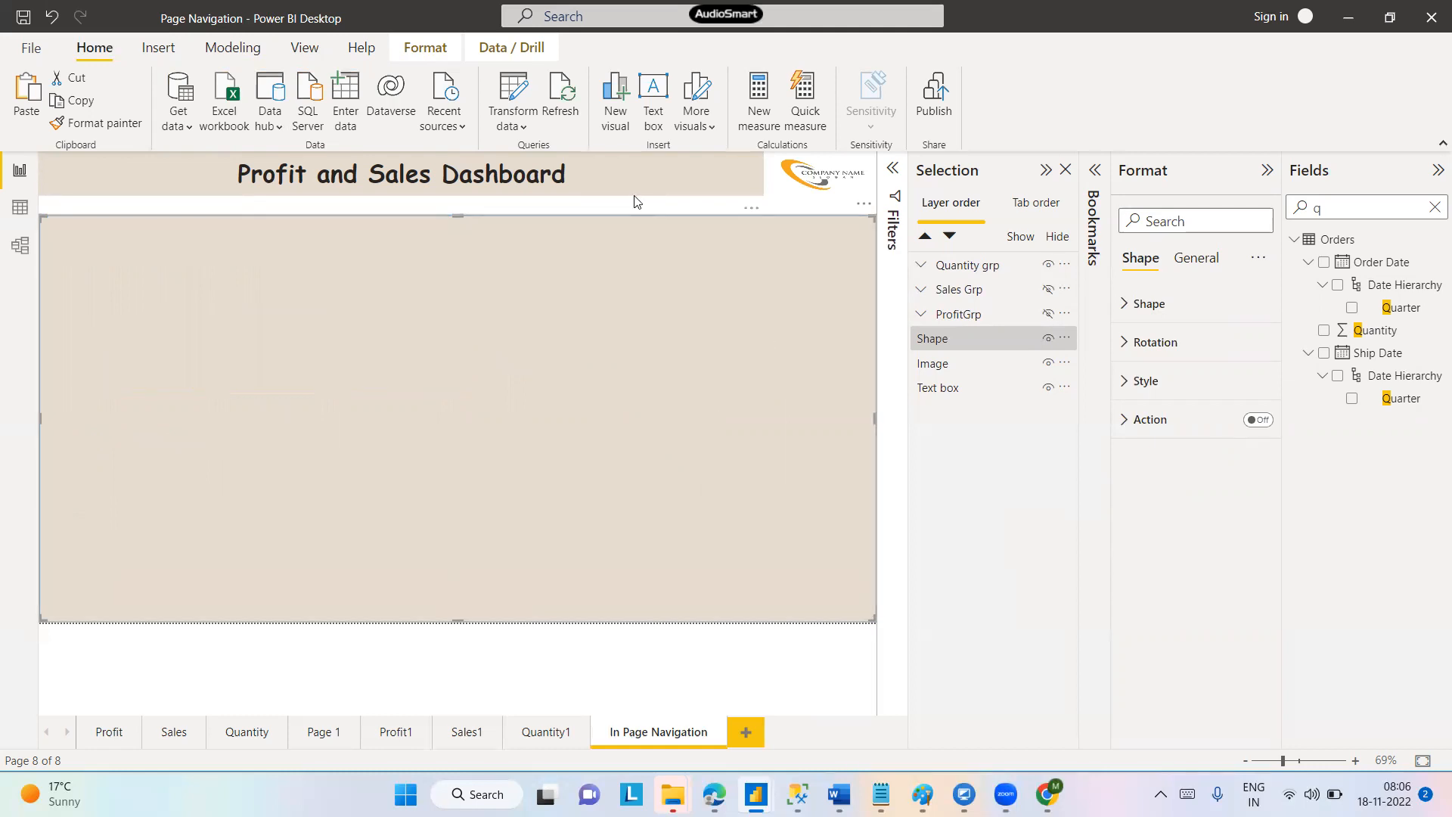
Shrink the rectangle by lowering its top edge to widen the gap below the title, and deselect it
left_click(605, 190)
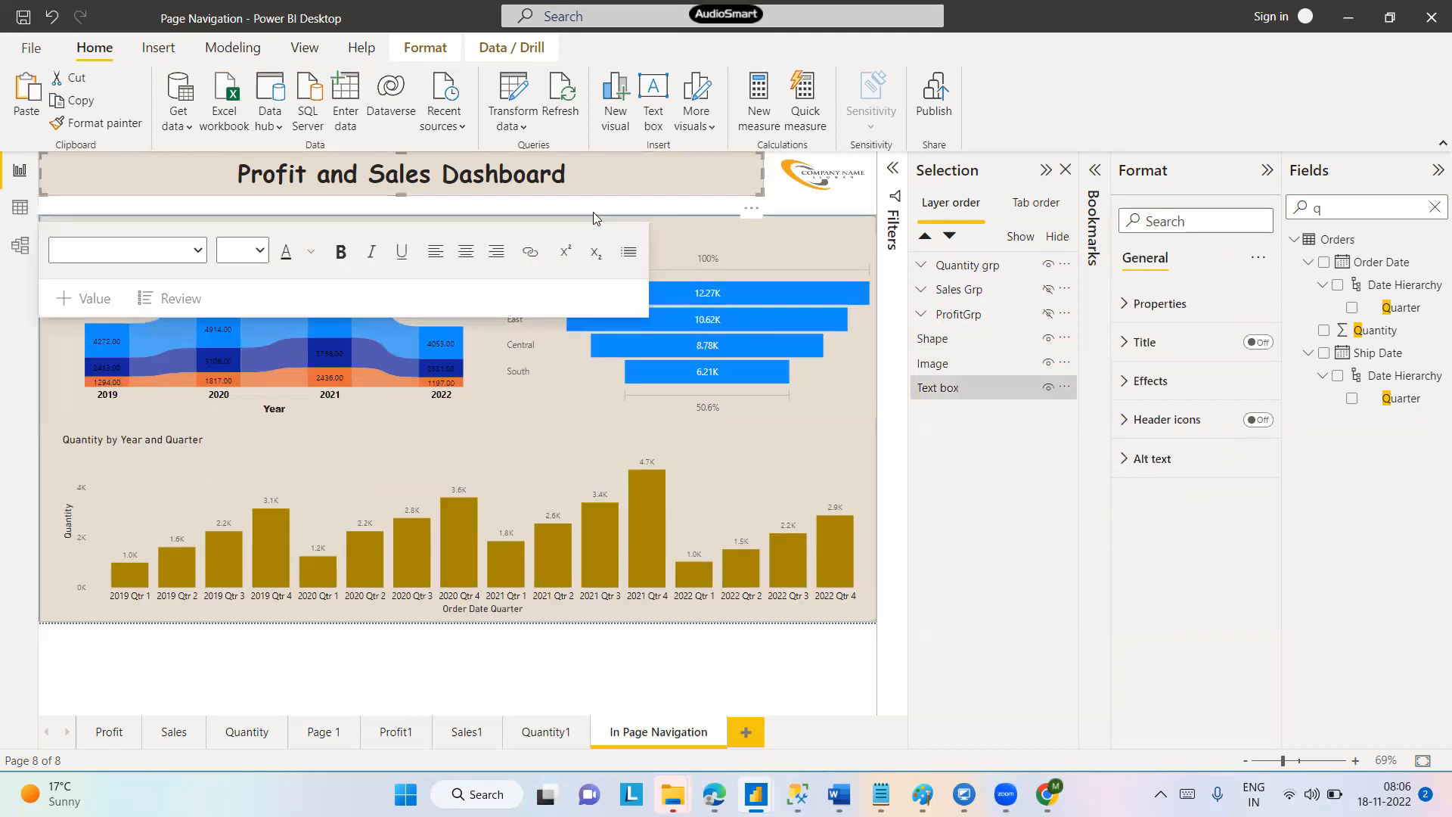
left_click(687, 227)
left_click_drag(455, 217, 455, 231)
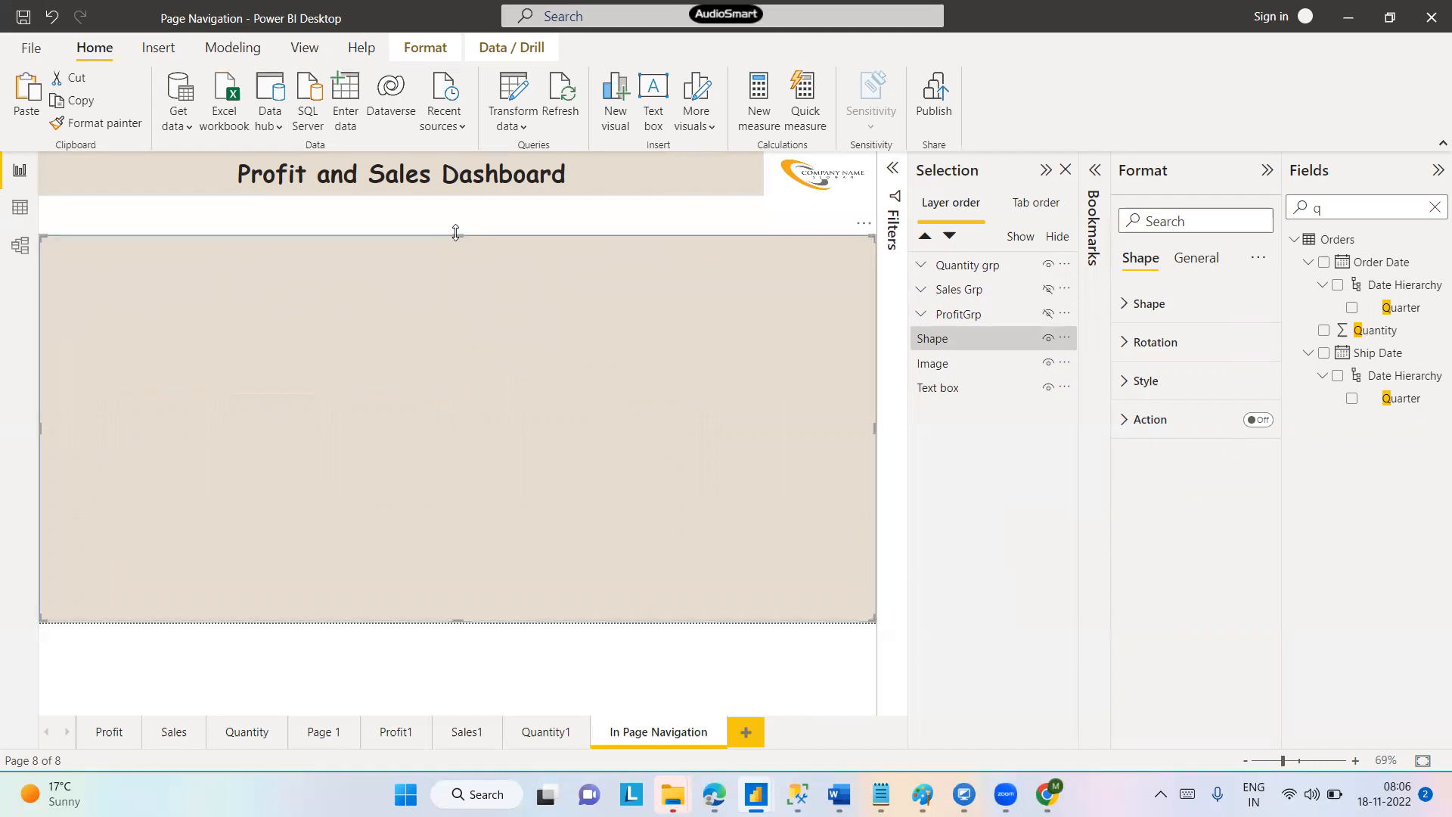
left_click(422, 226)
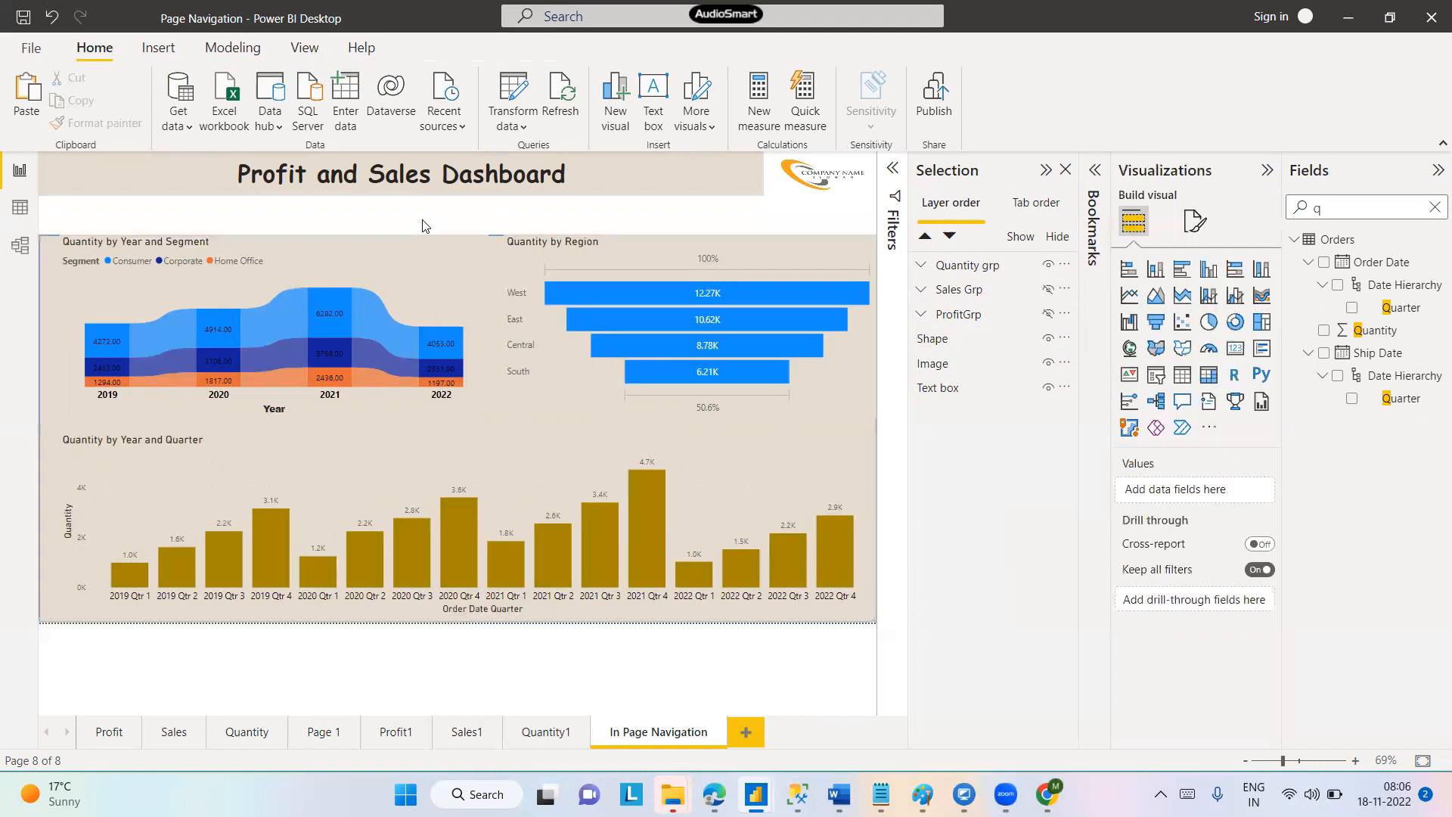
Set the background rectangle's border color to #E4DCCF so it matches the fill, and deselect the rectangle
left_click(506, 236)
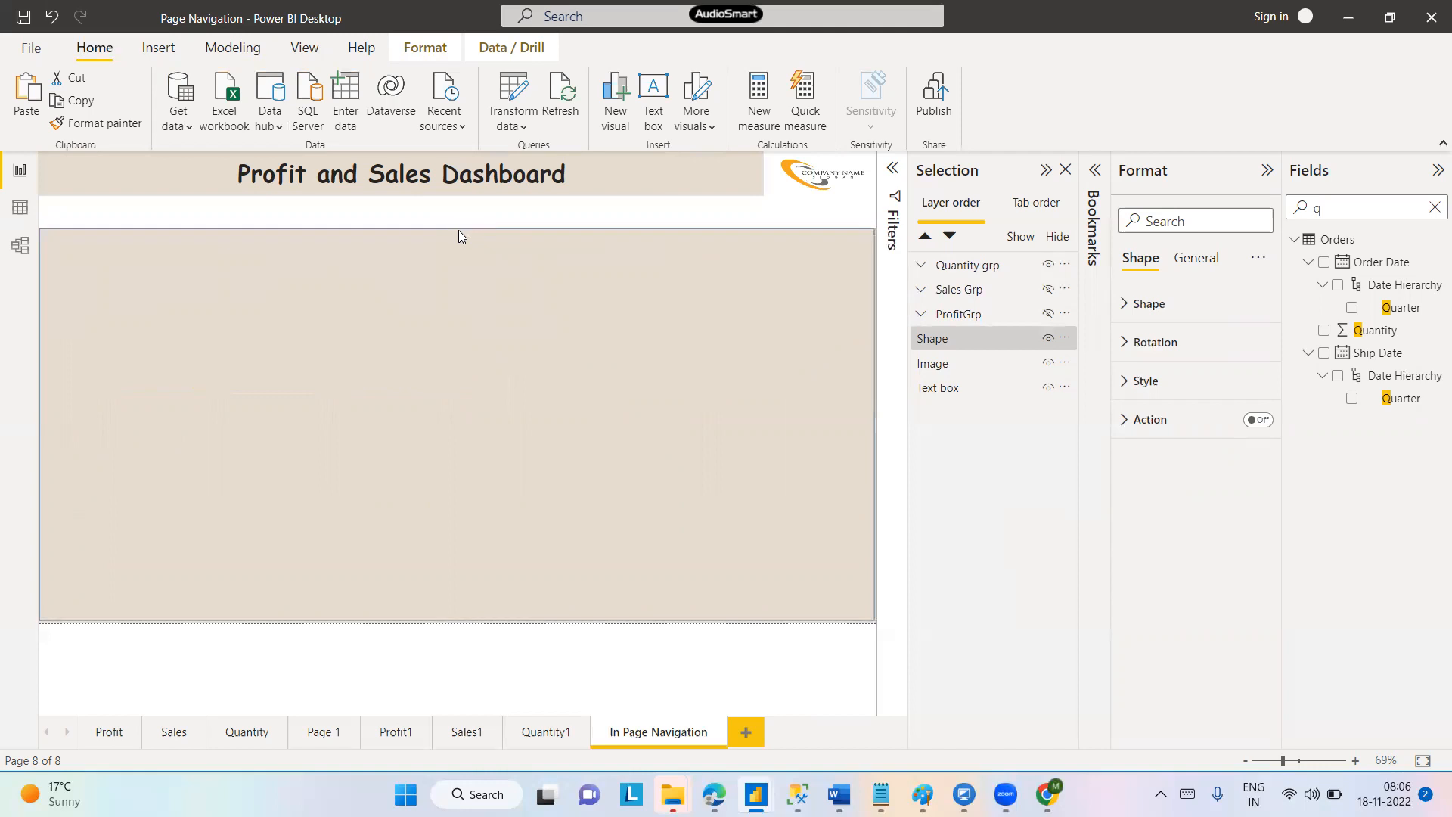
left_click(531, 225)
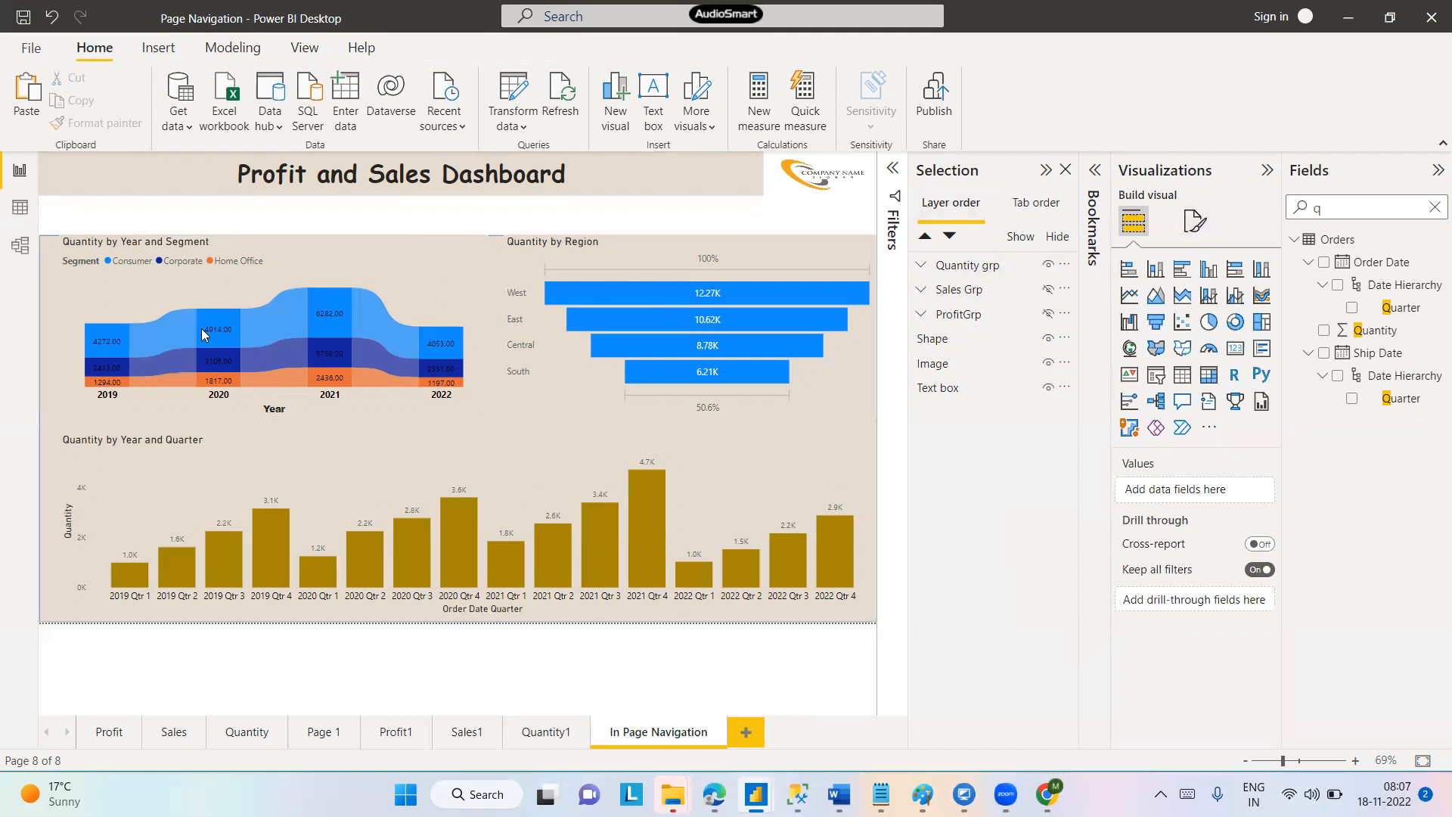
left_click(45, 253)
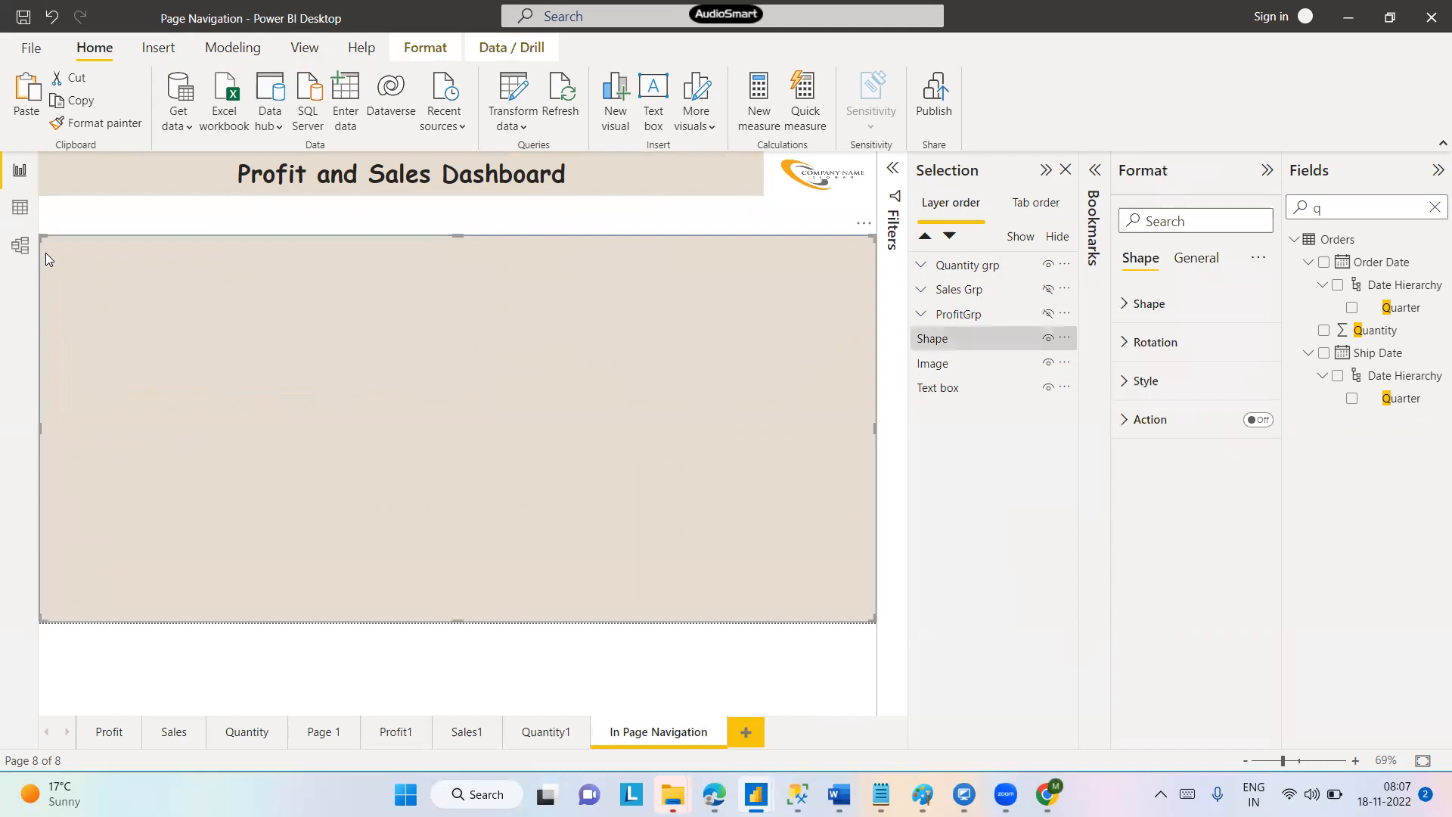
left_click(1126, 380)
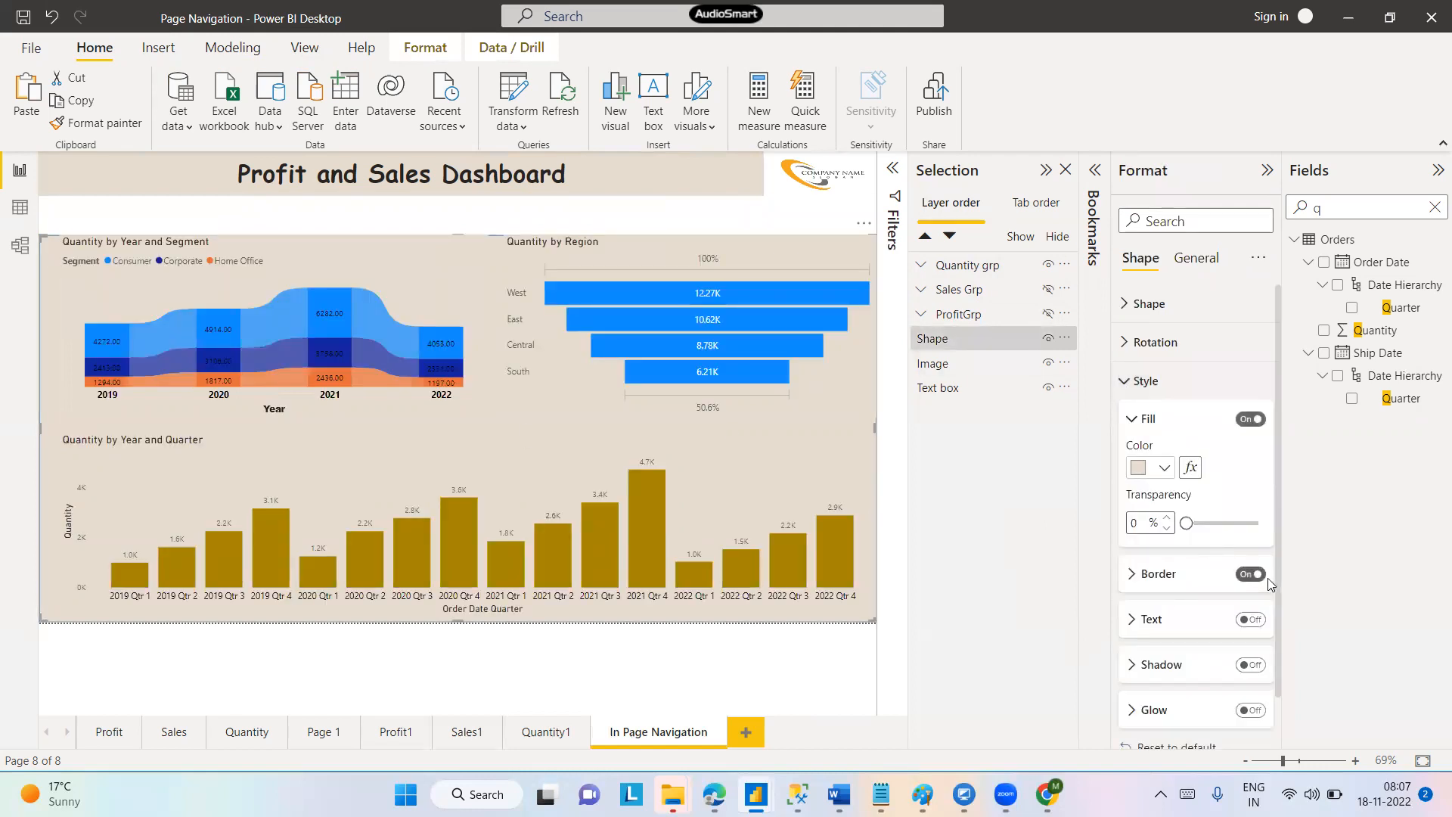
left_click(1132, 581)
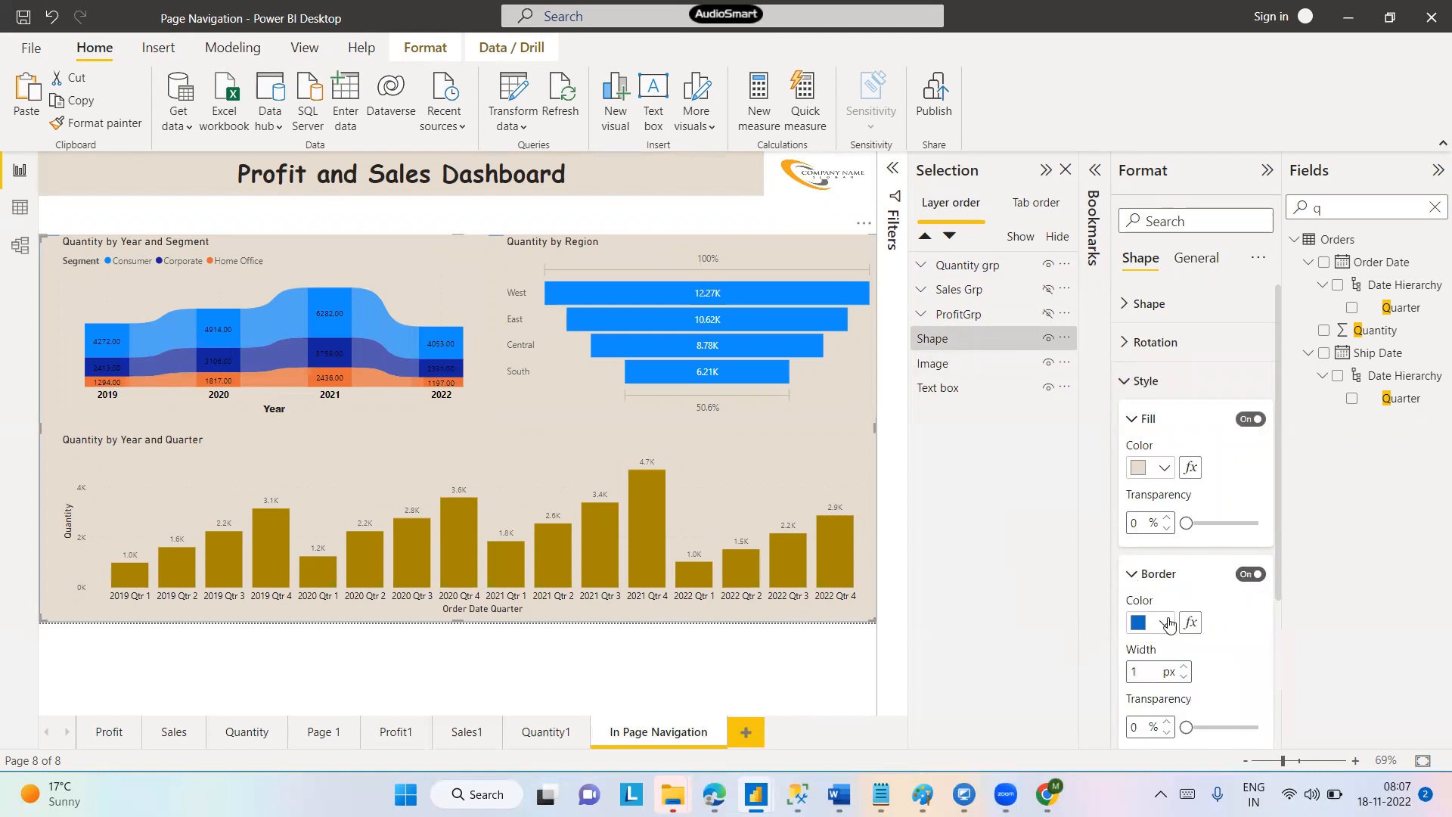
left_click(1165, 622)
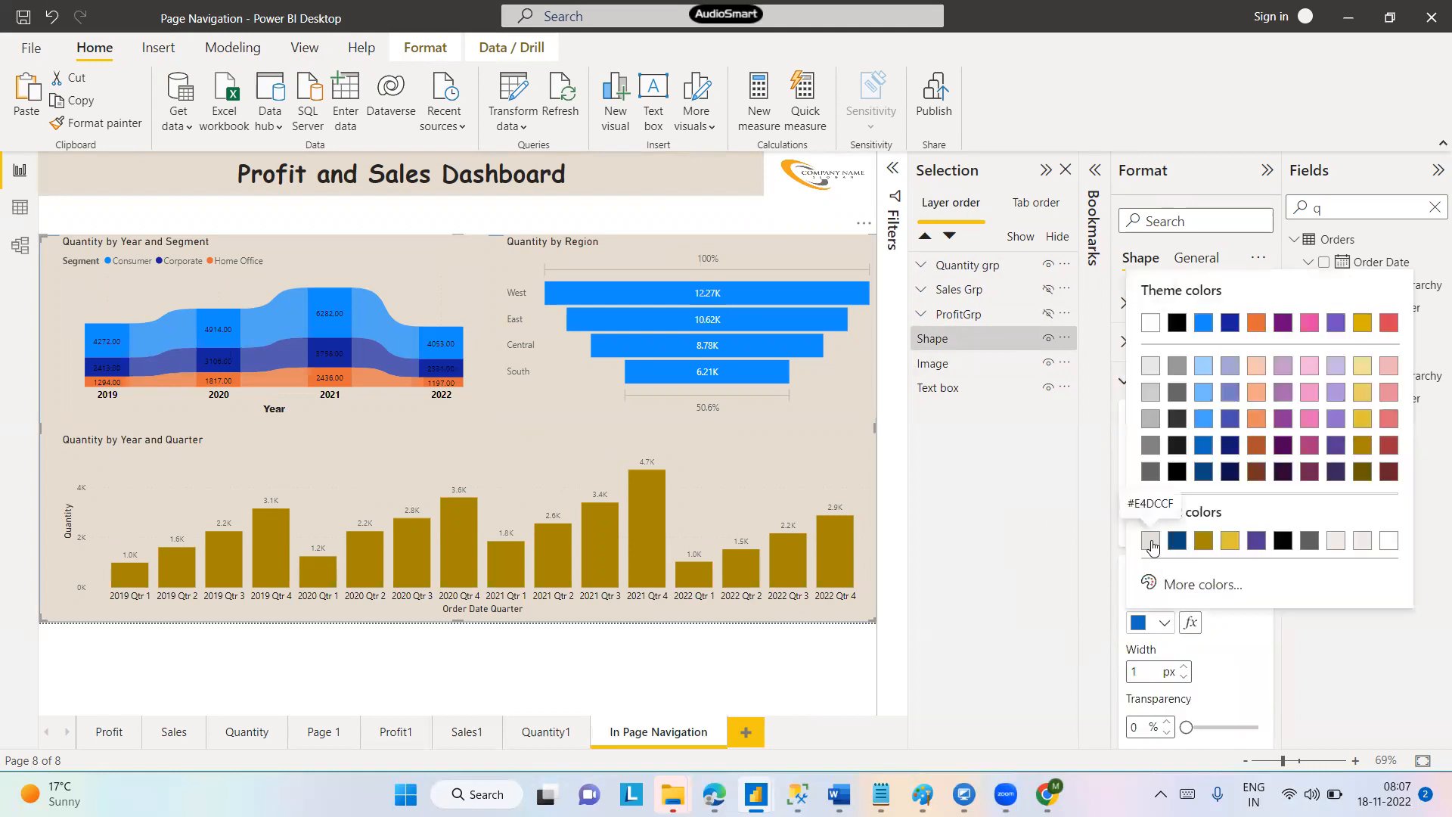
left_click(1151, 540)
left_click(562, 221)
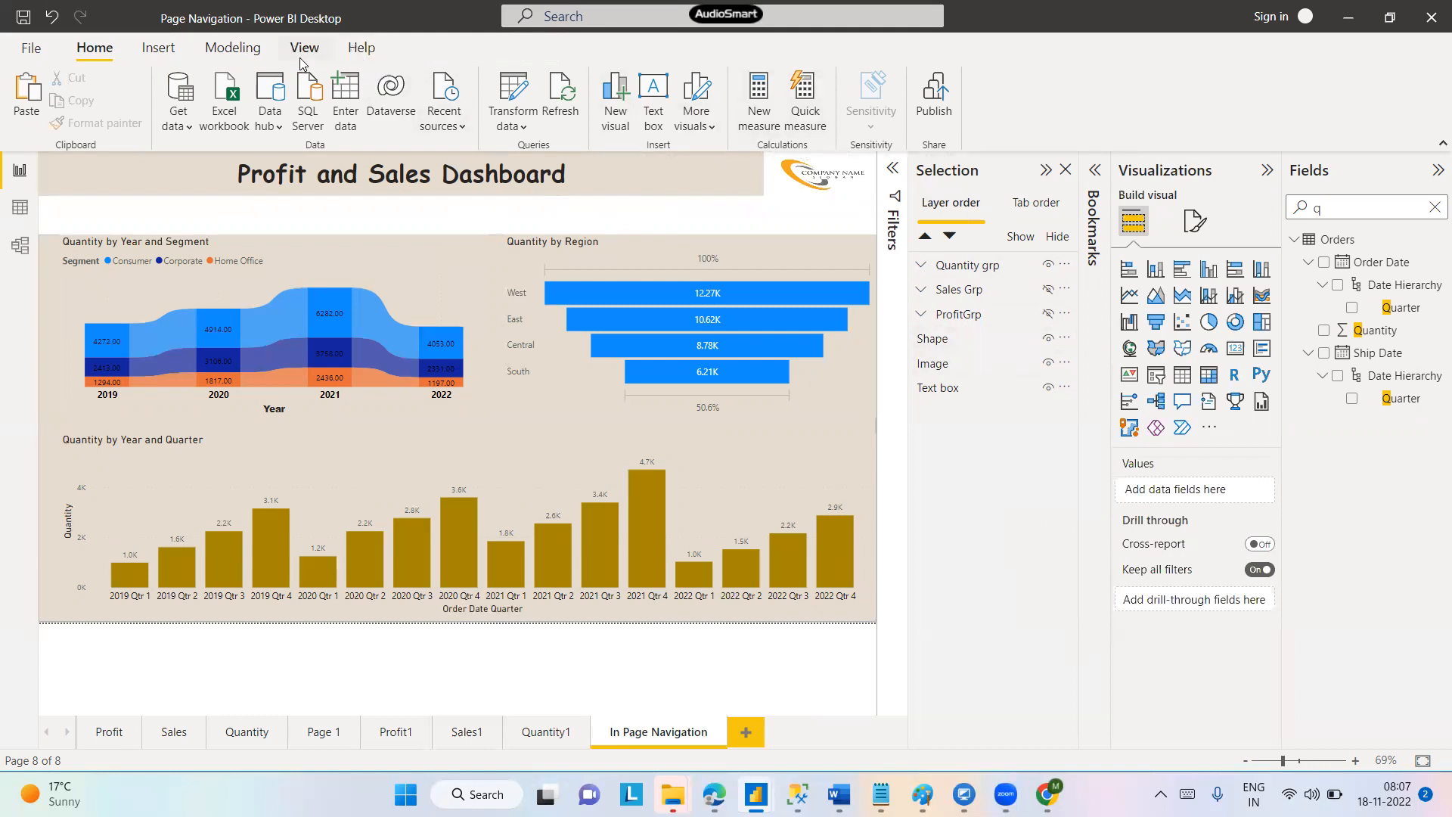
Insert a blank button and place it in the gap between the dashboard title and the visuals, right of center
left_click(154, 50)
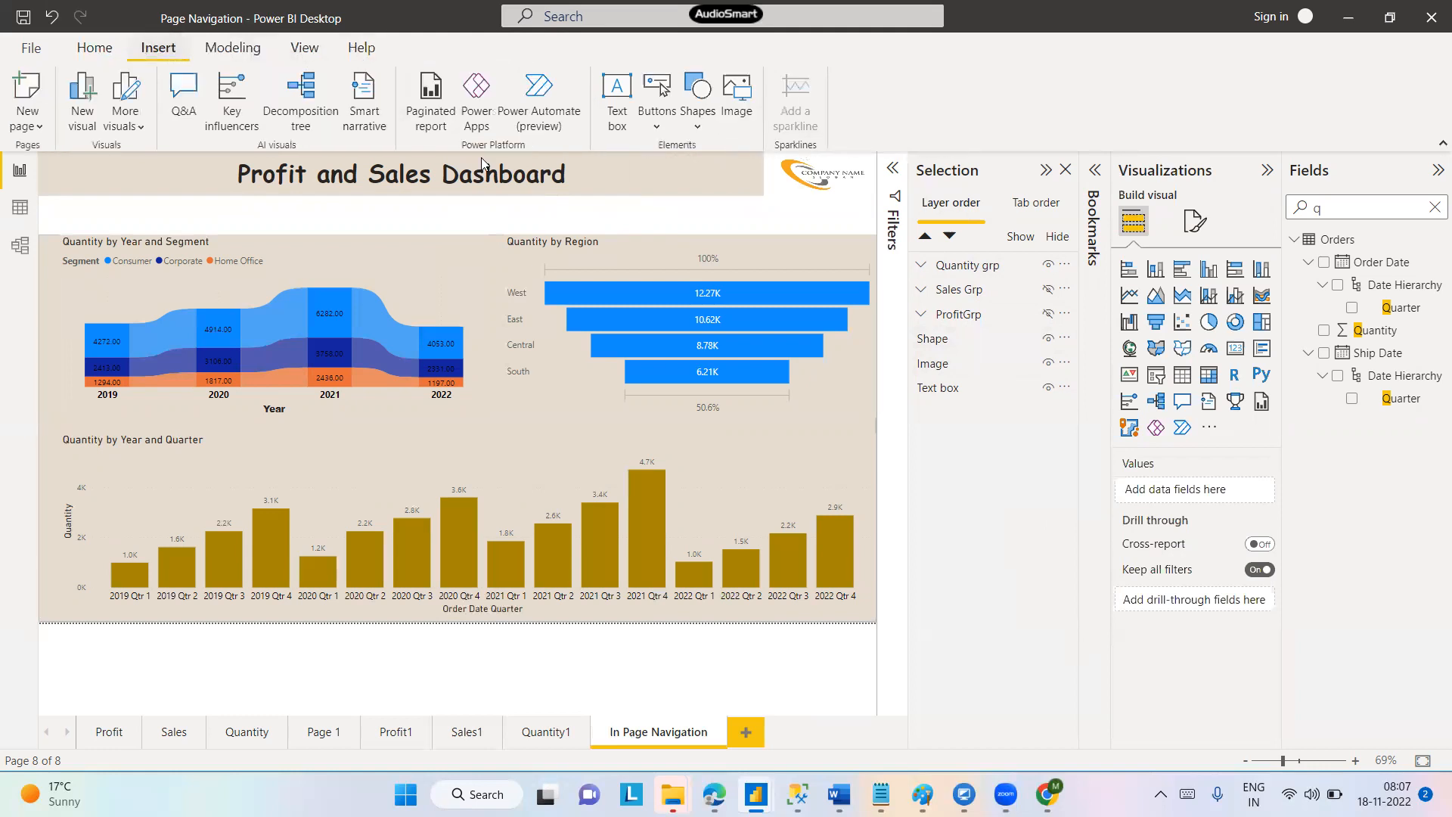
left_click(654, 117)
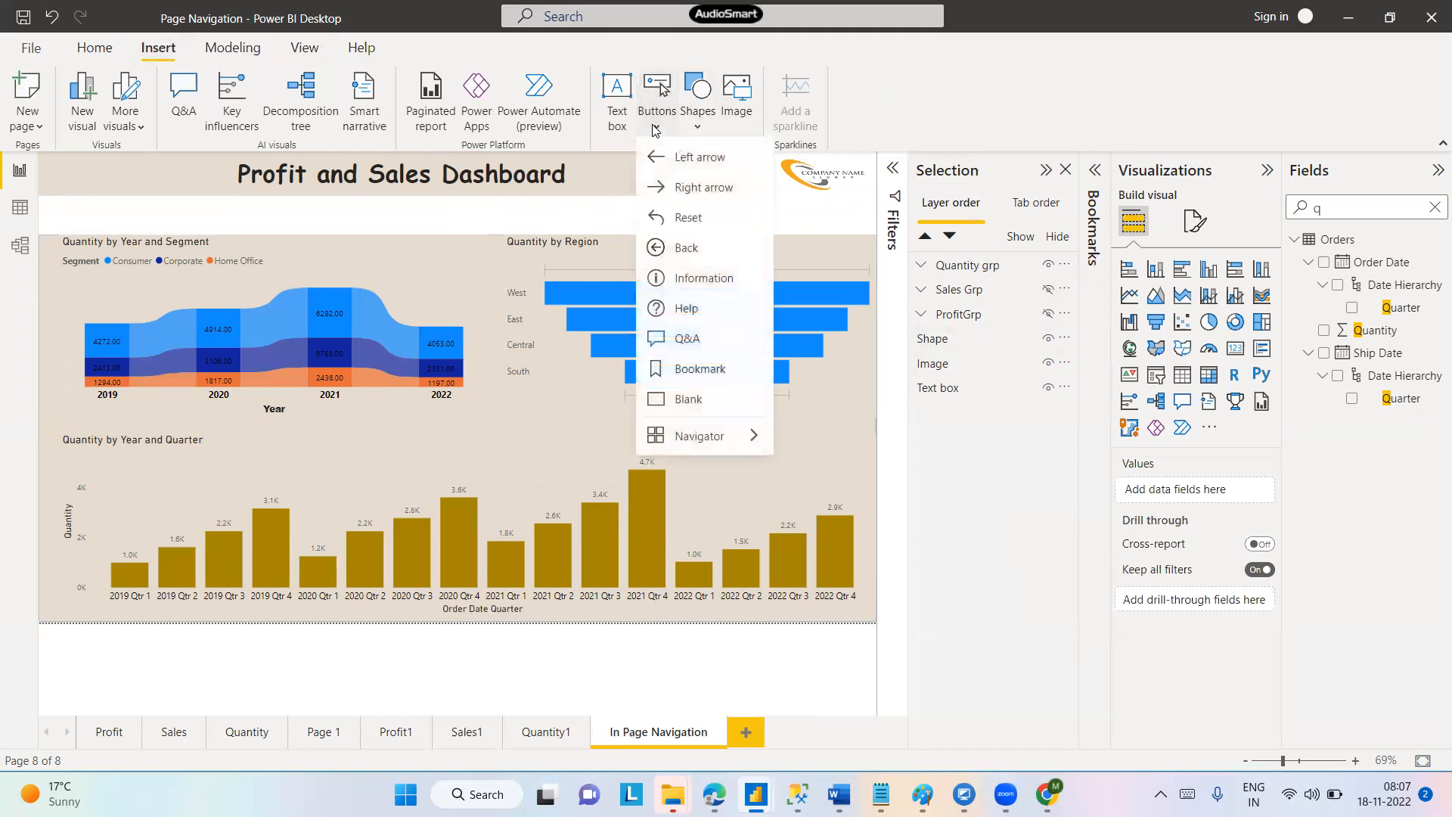
left_click(702, 397)
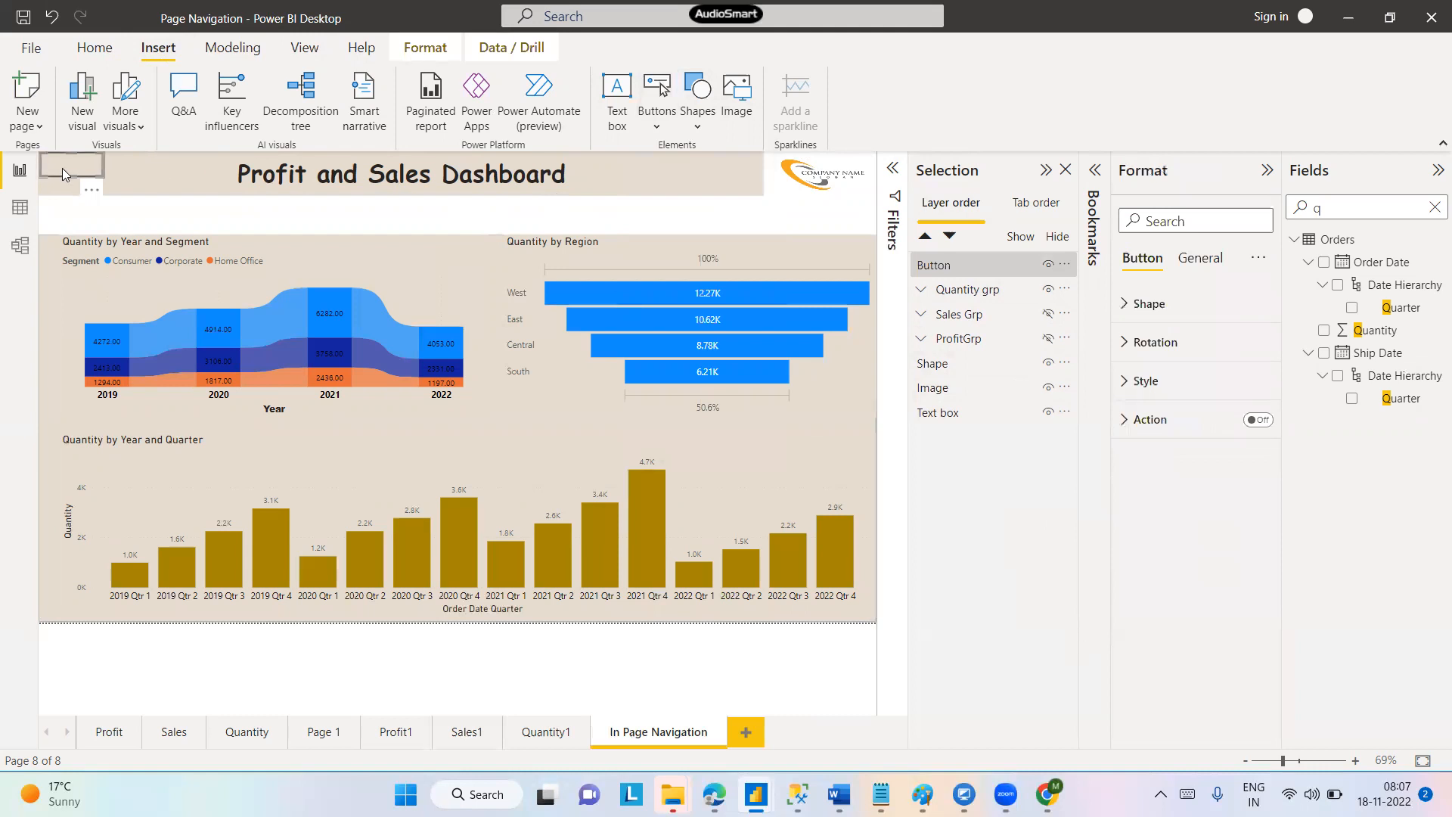
left_click_drag(64, 168, 578, 225)
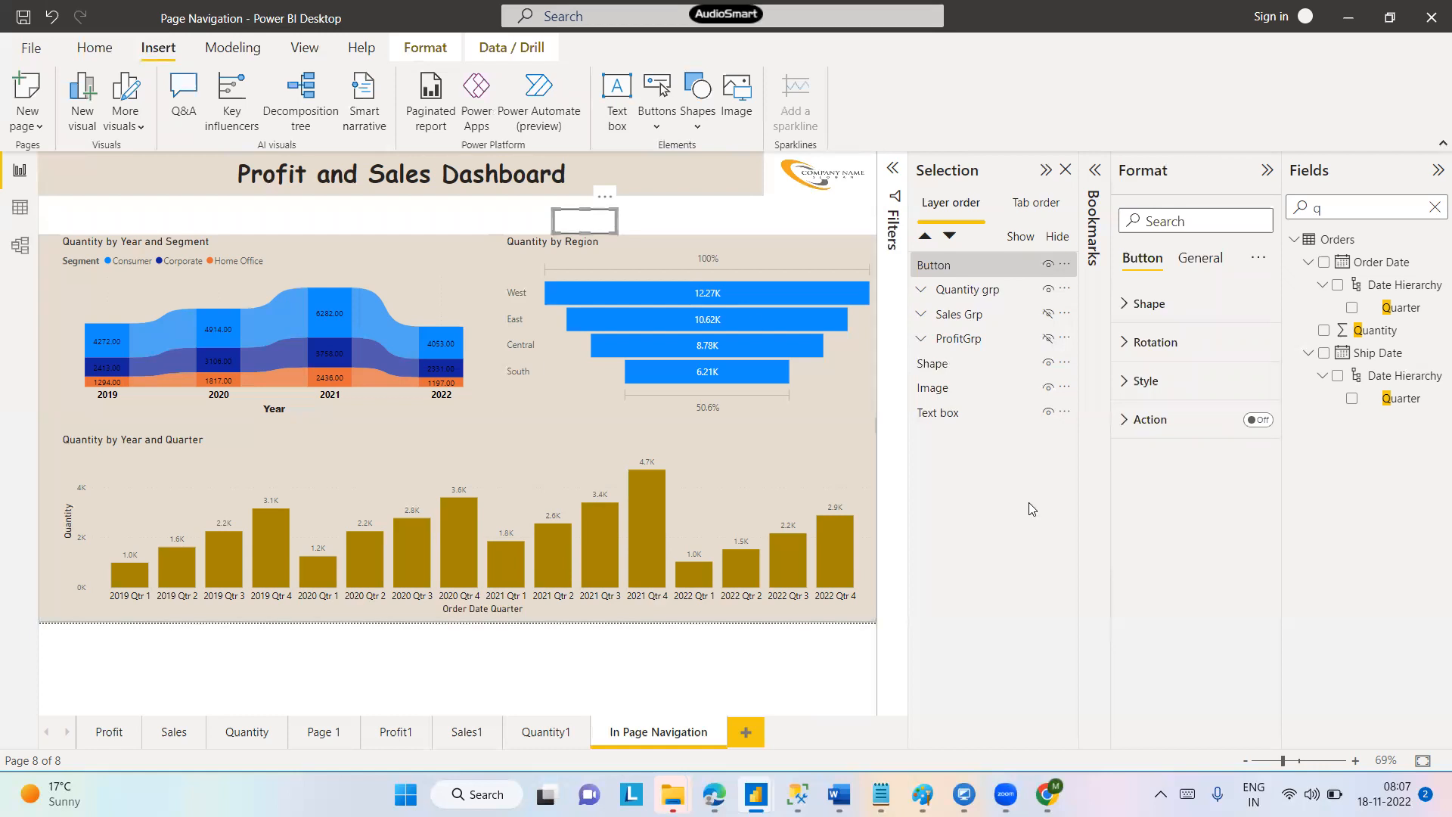
Change the blank button's shape to Rounded Rectangle and deselect it to check the outline
left_click(1127, 310)
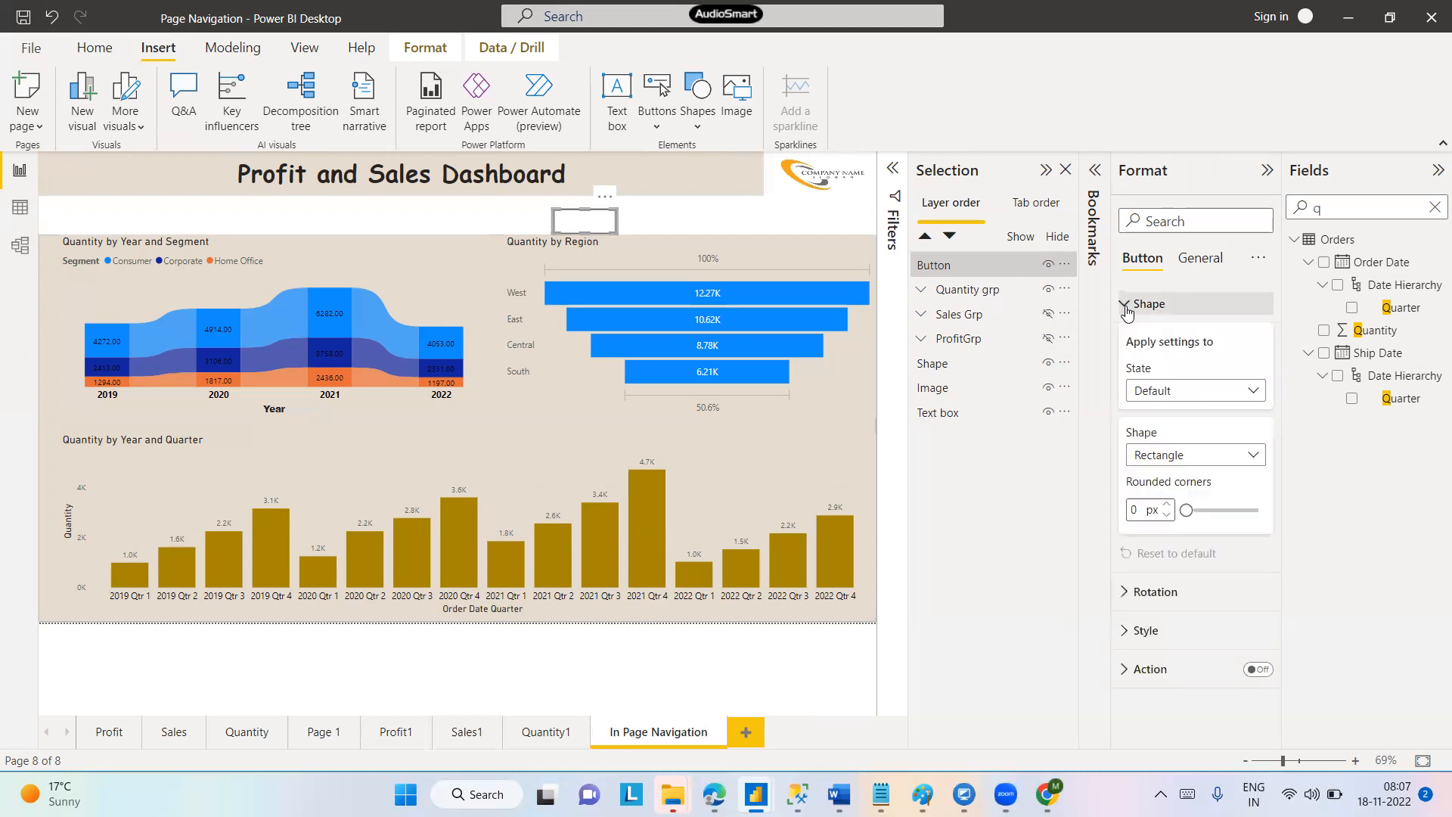
left_click(1253, 457)
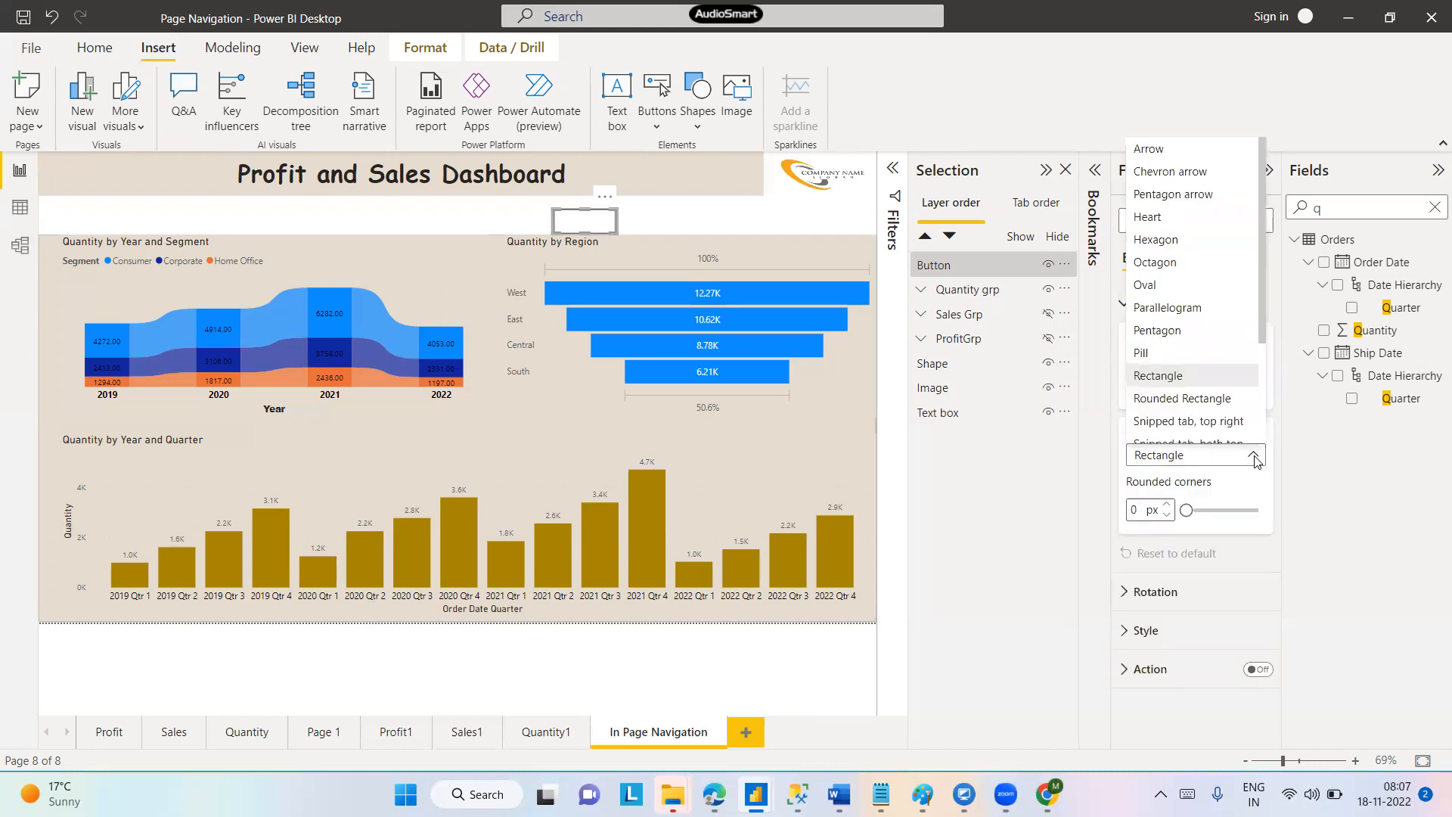
left_click(1214, 401)
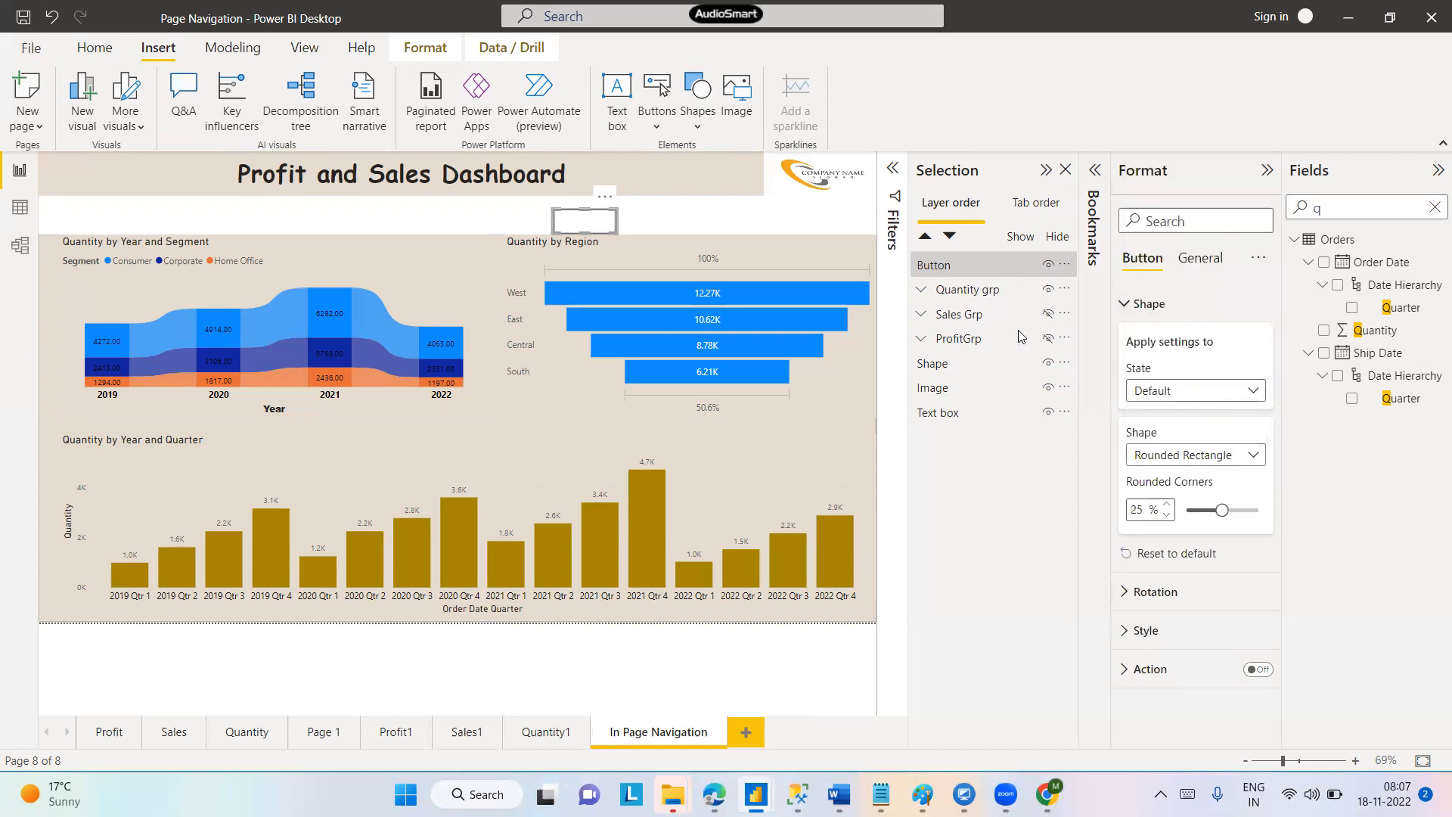
left_click(475, 215)
left_click(598, 224)
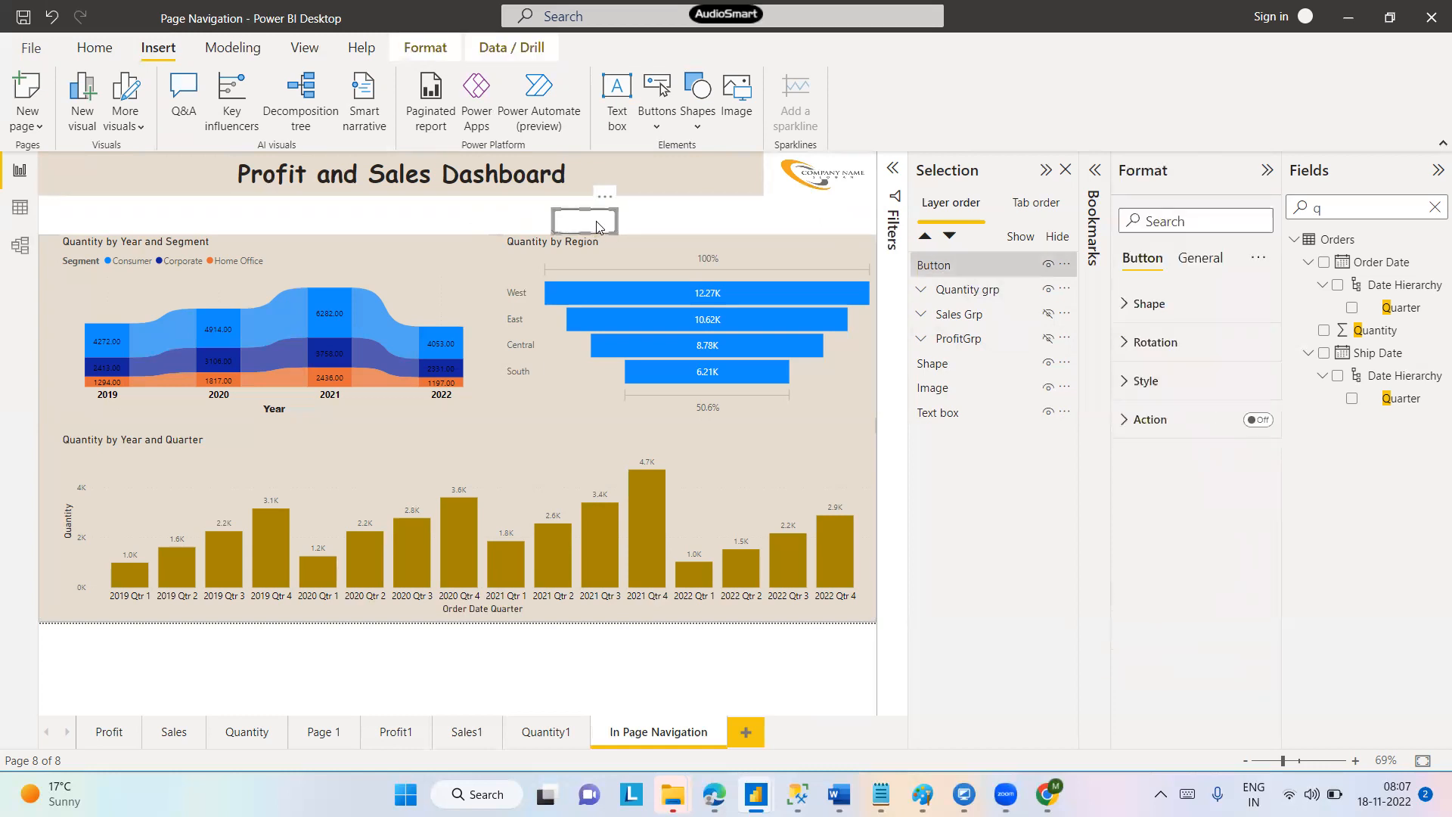
left_click_drag(584, 232, 584, 239)
left_click(486, 222)
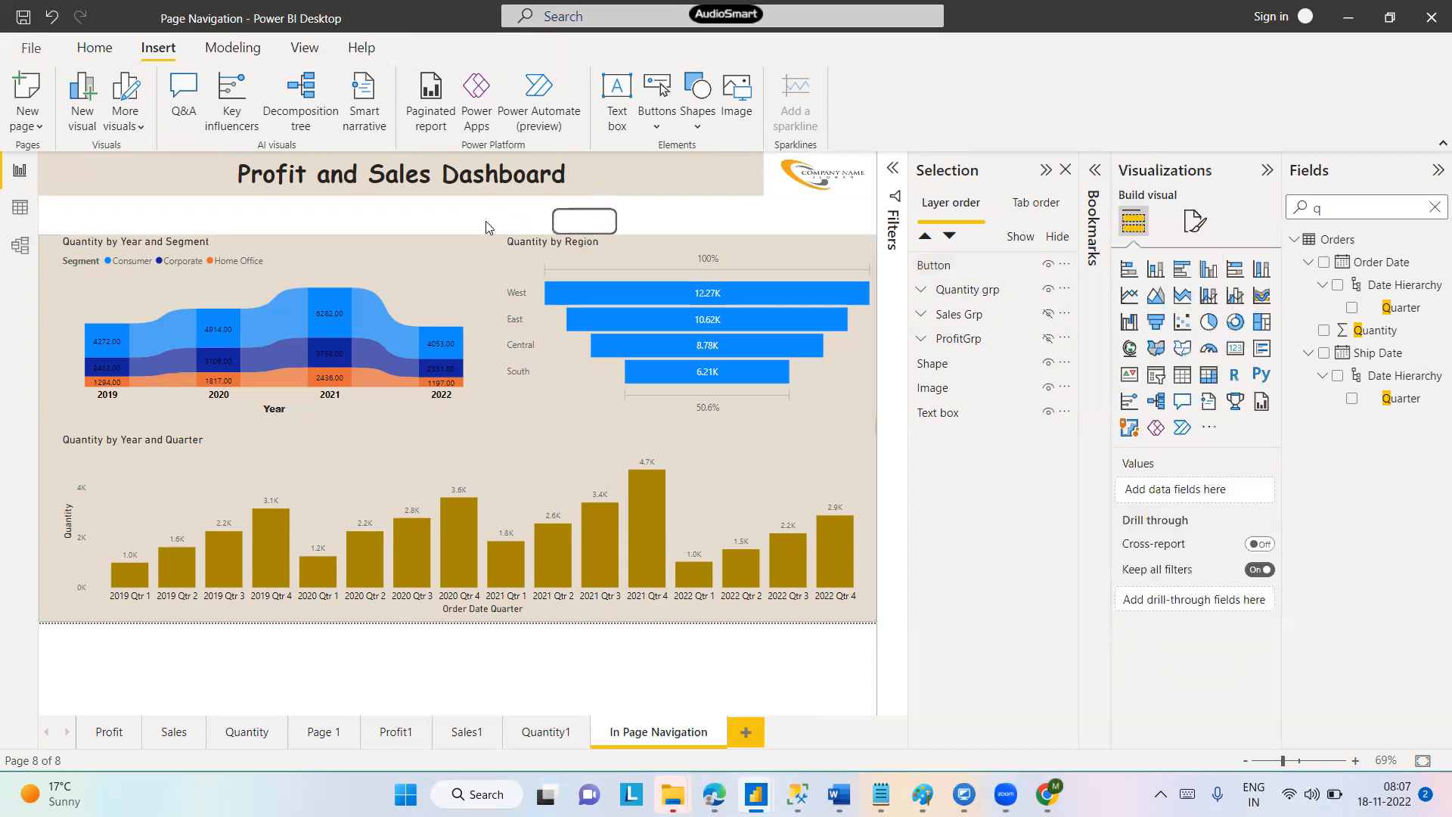
Turn on the button's fill in the default state, set the fill color to beige, and collapse the style settings
left_click(584, 227)
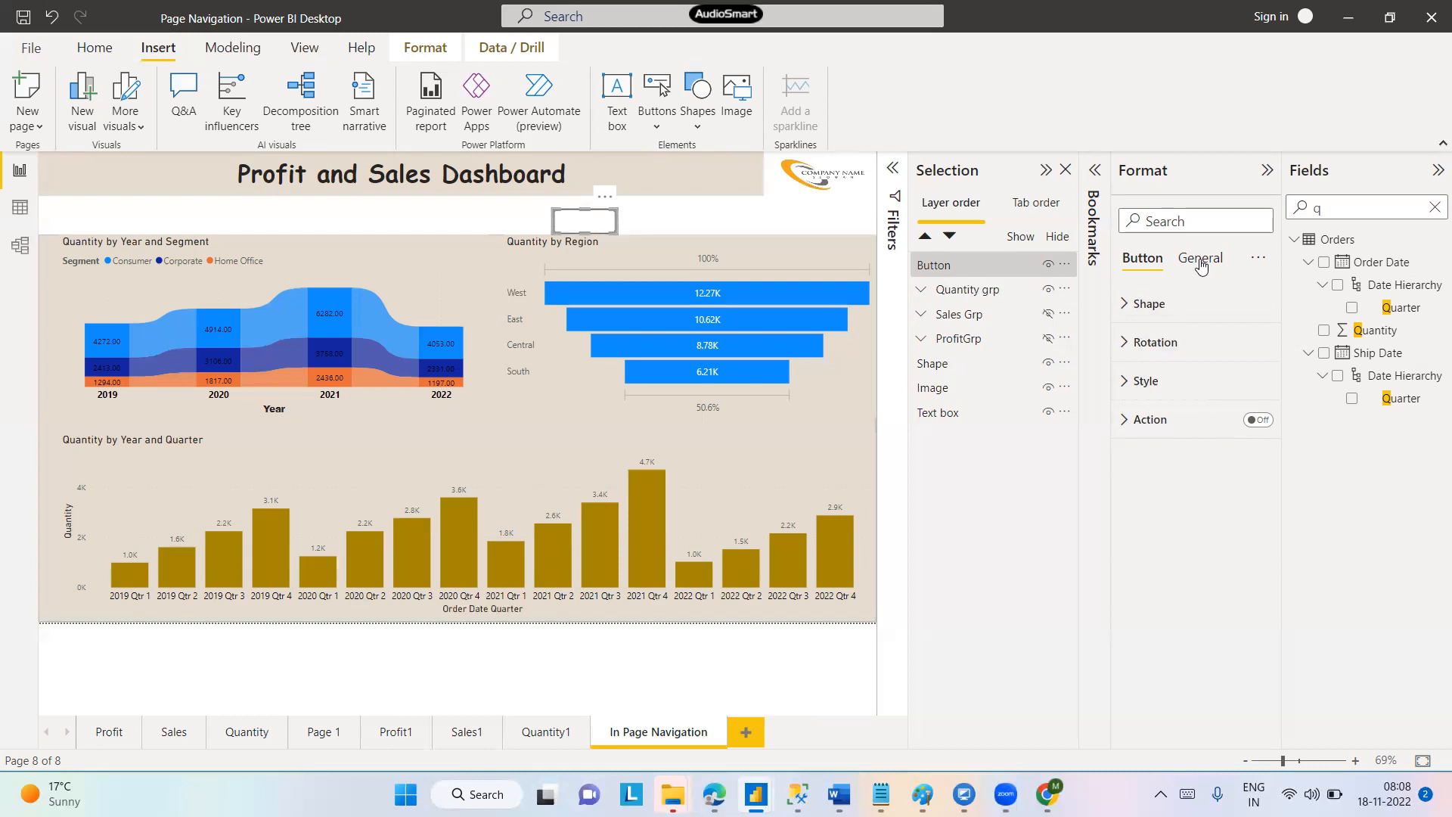
left_click(1129, 385)
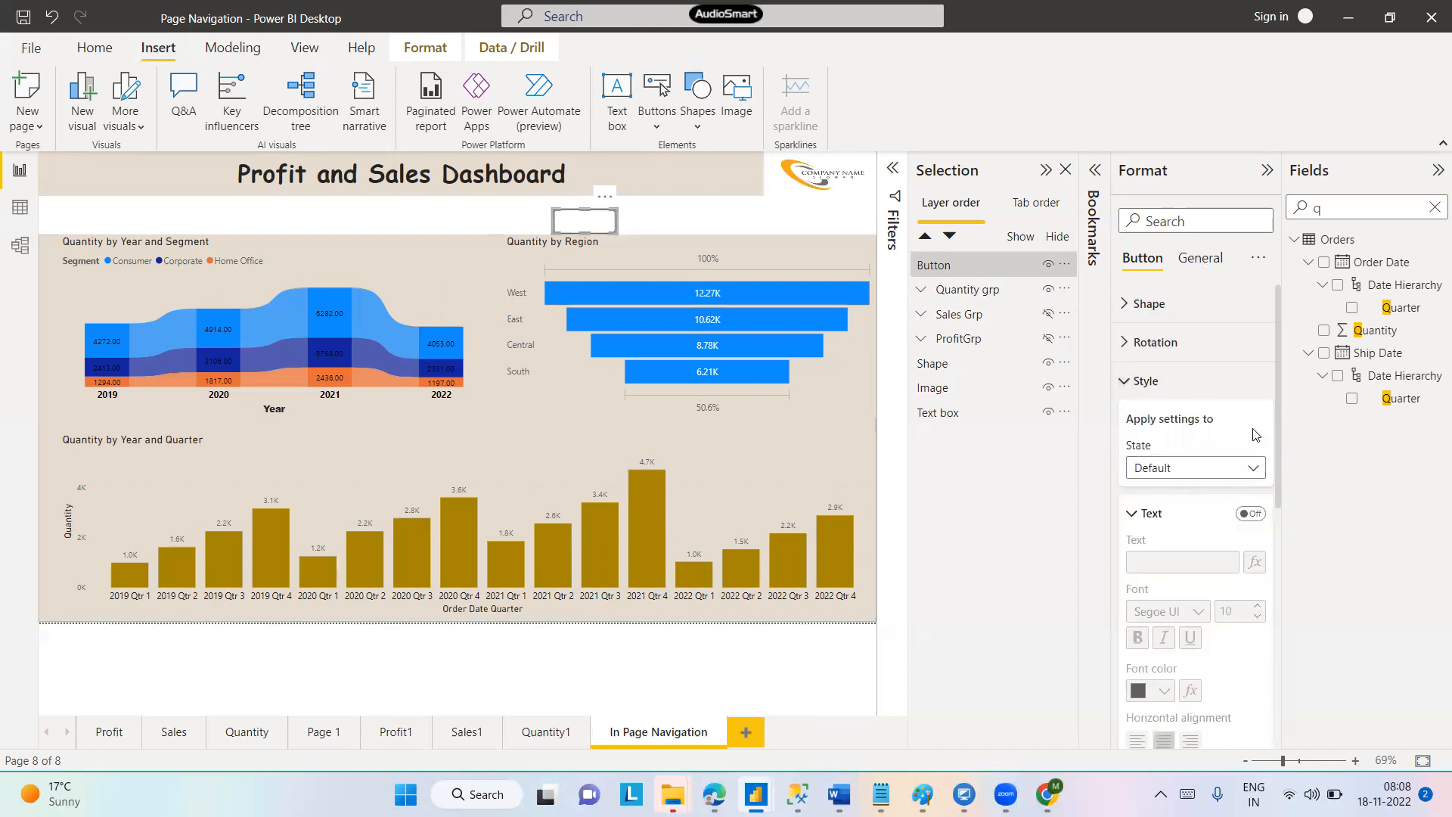
left_click_drag(1279, 404, 1278, 657)
left_click(1250, 517)
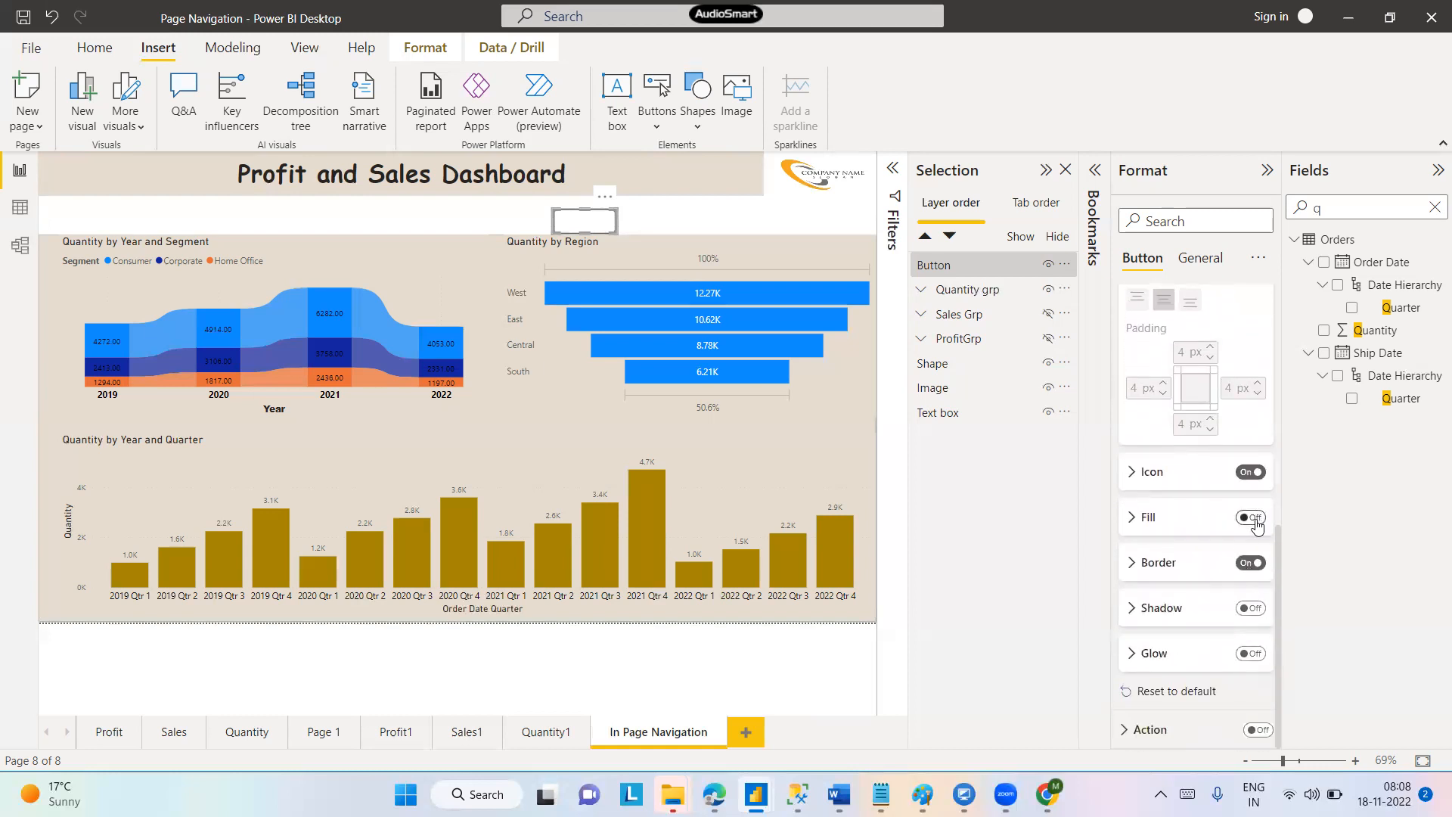
left_click(1146, 519)
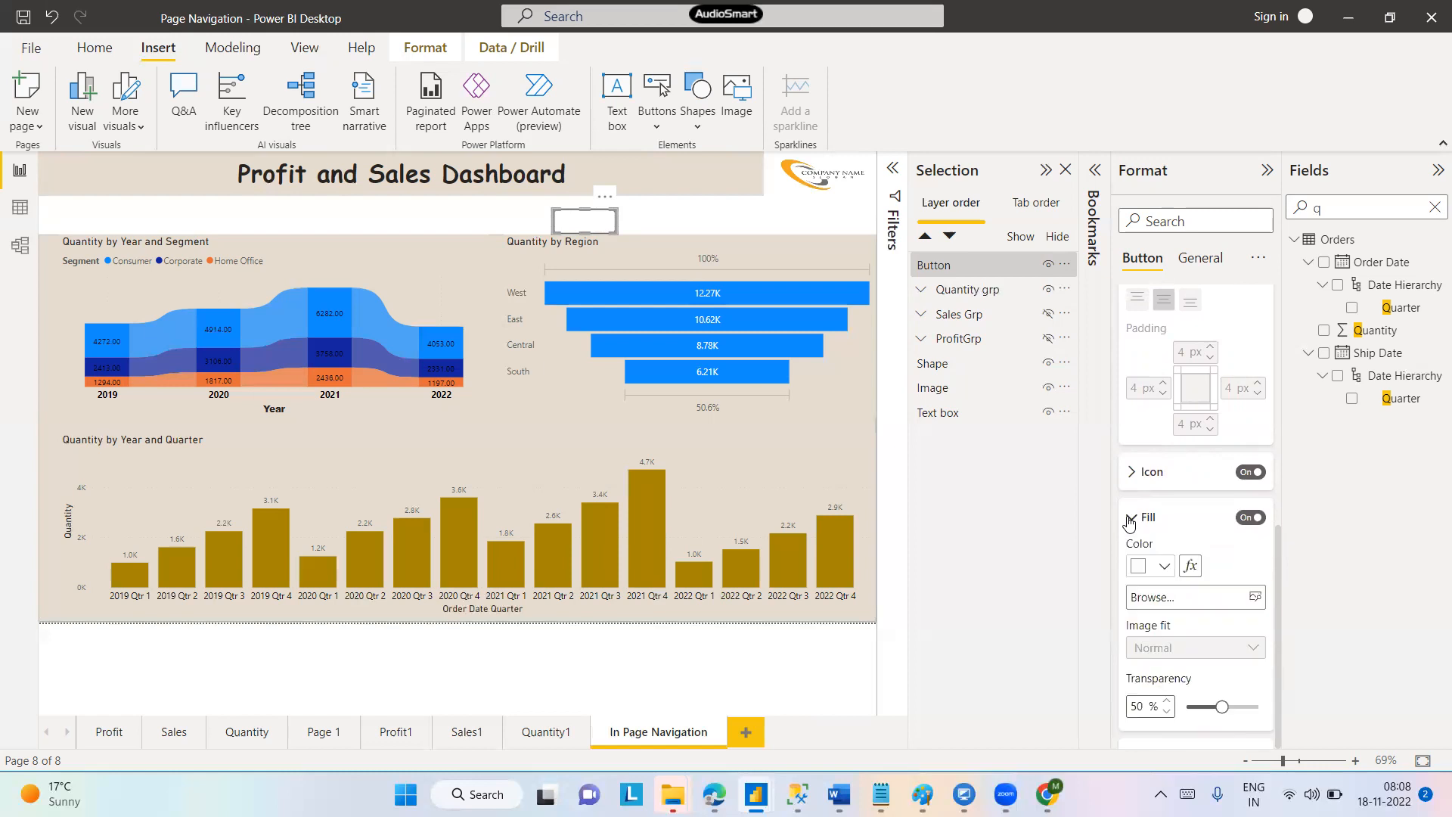
left_click(1165, 567)
left_click(1151, 486)
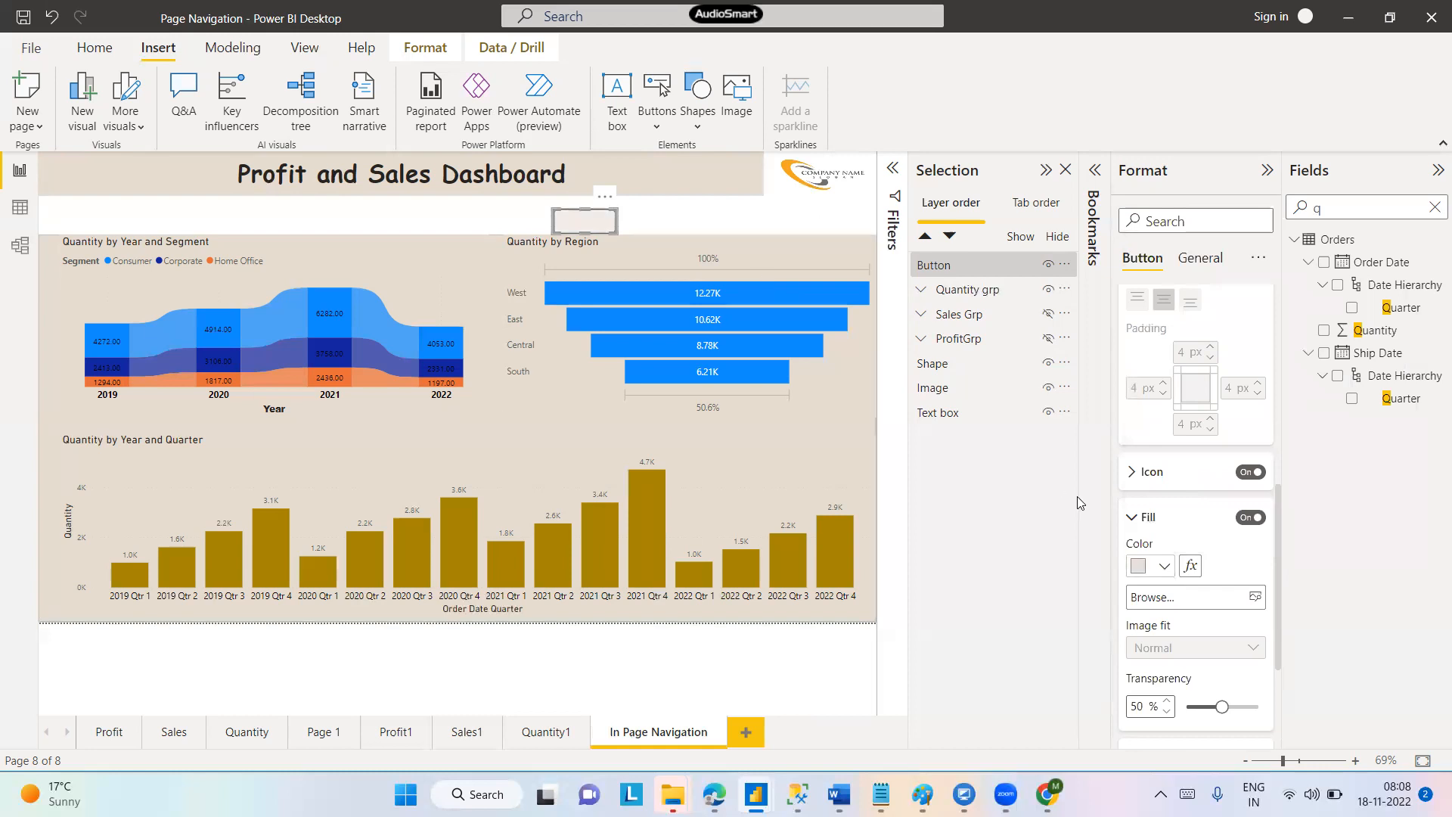
left_click(1134, 518)
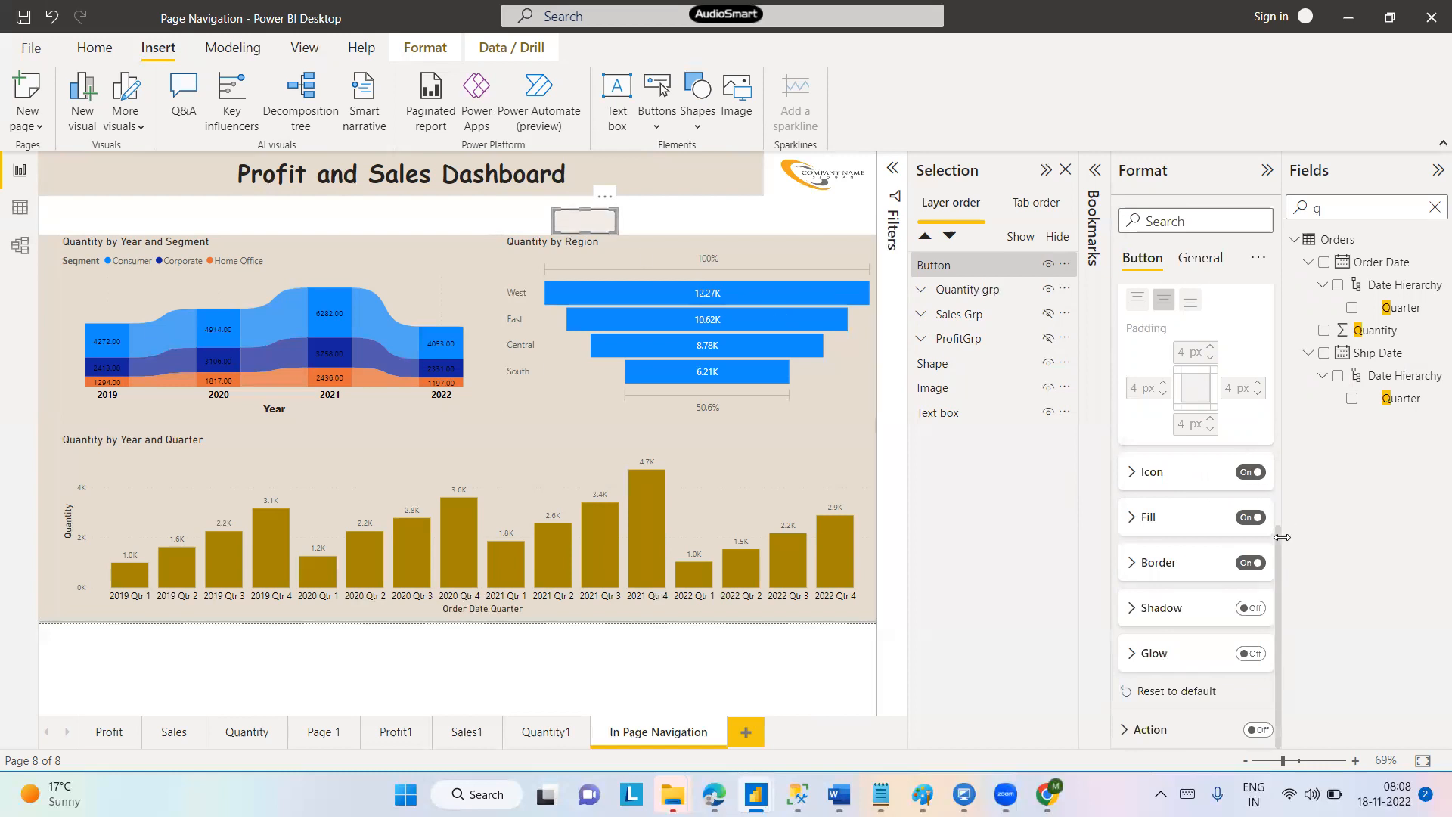
left_click_drag(1276, 380, 1275, 303)
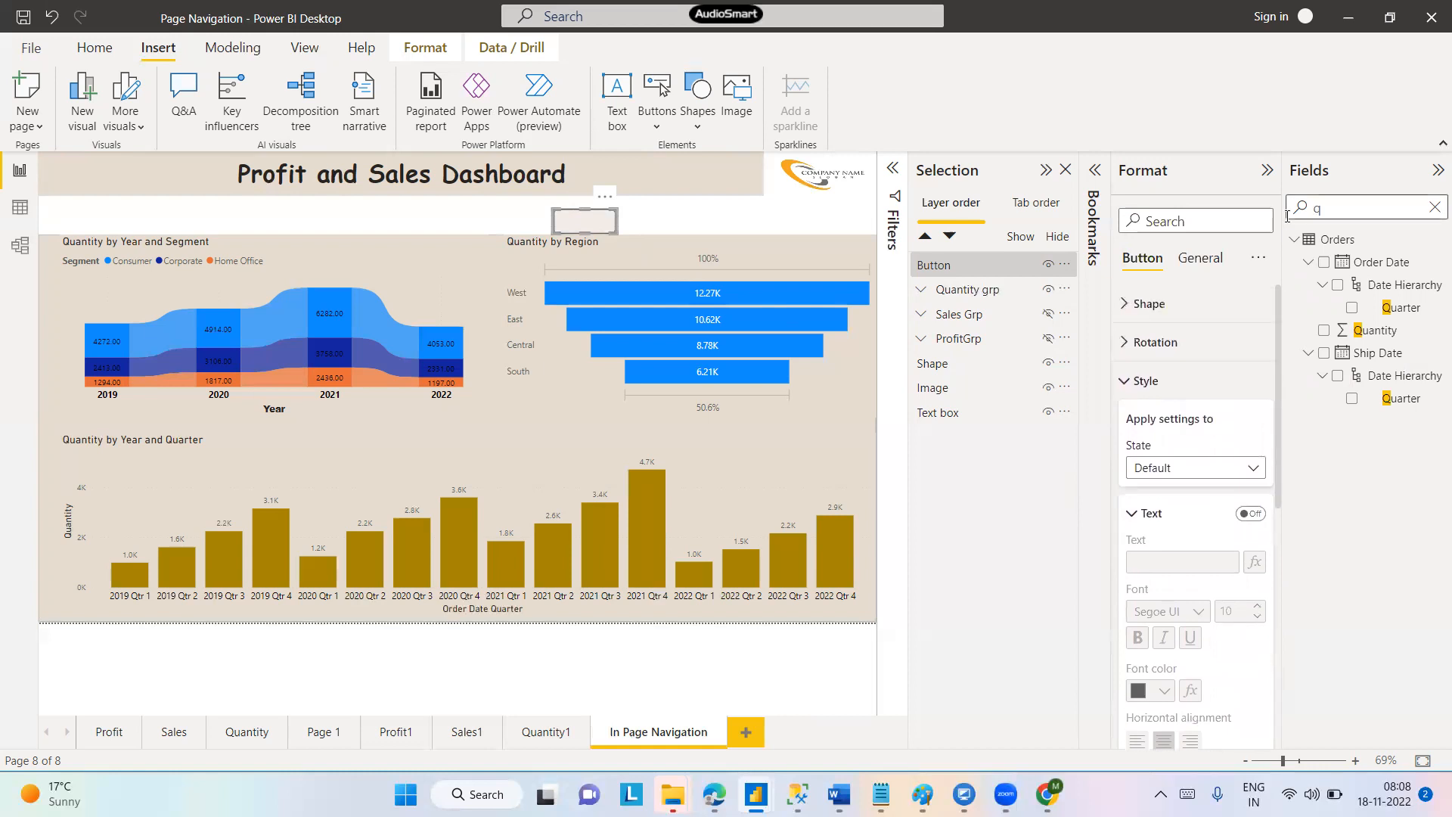
left_click(1126, 383)
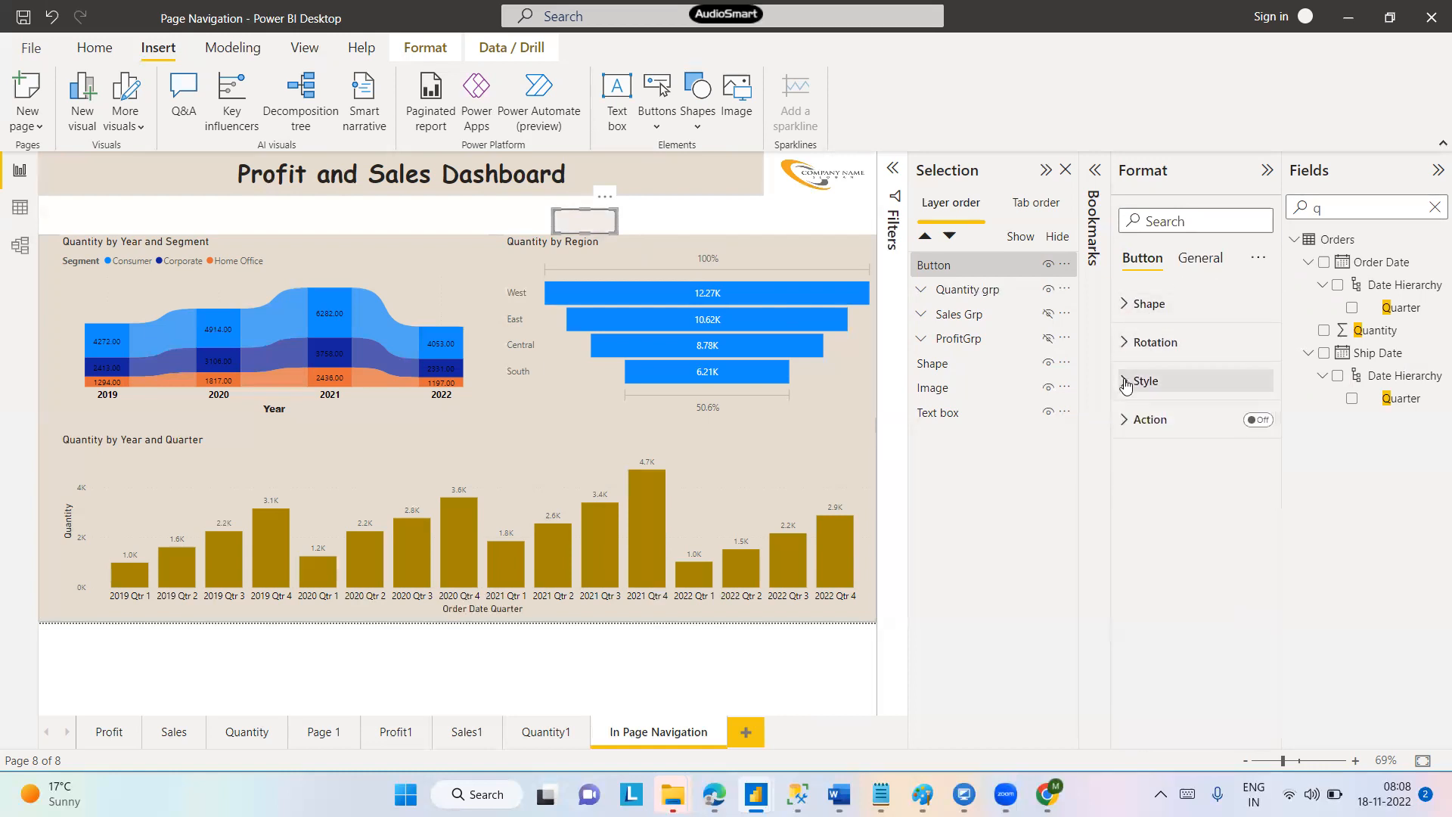
Turn on the button's title and enter PROFIT as the title text
left_click(1202, 259)
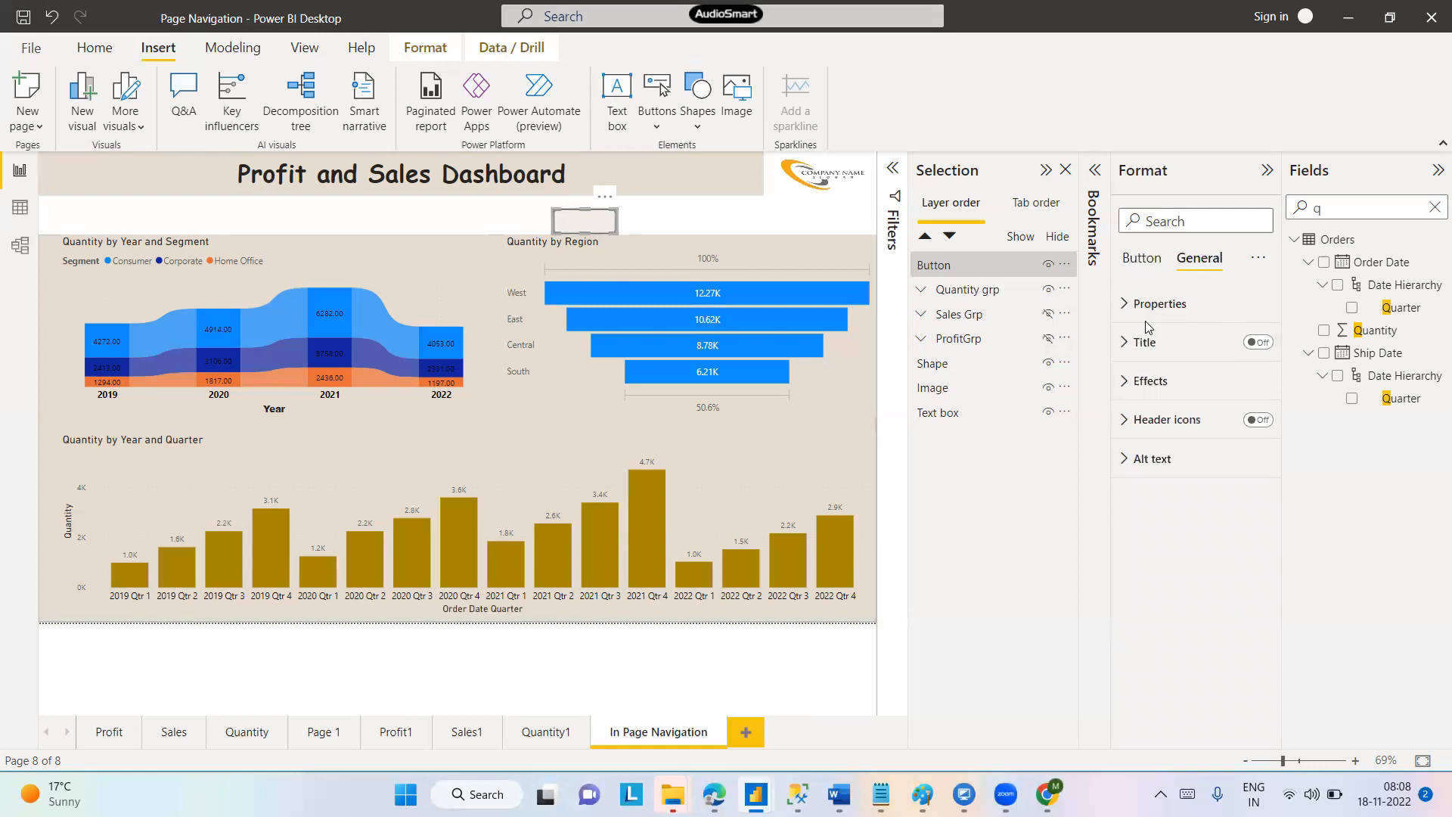
left_click(1124, 344)
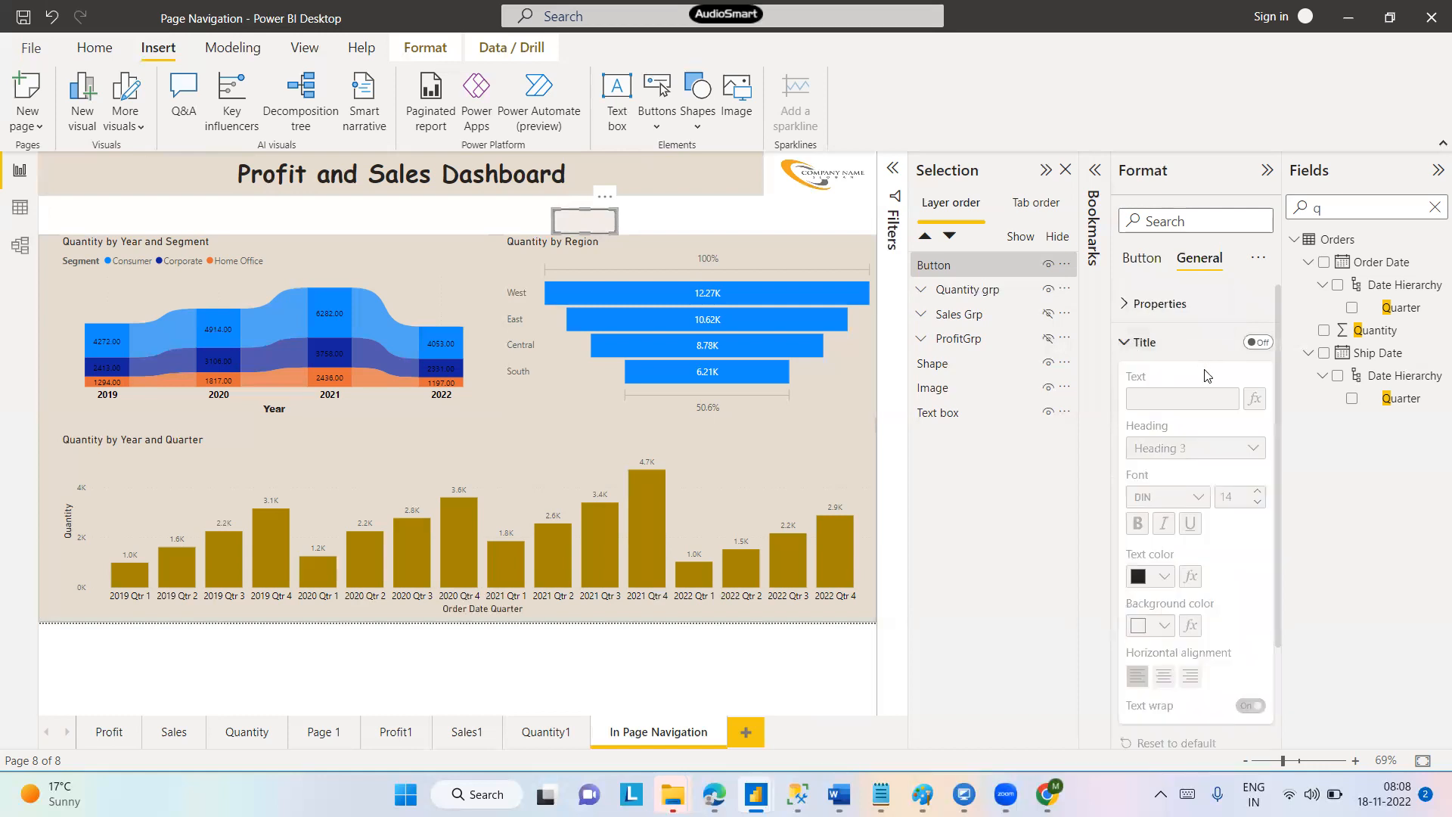
left_click(1260, 346)
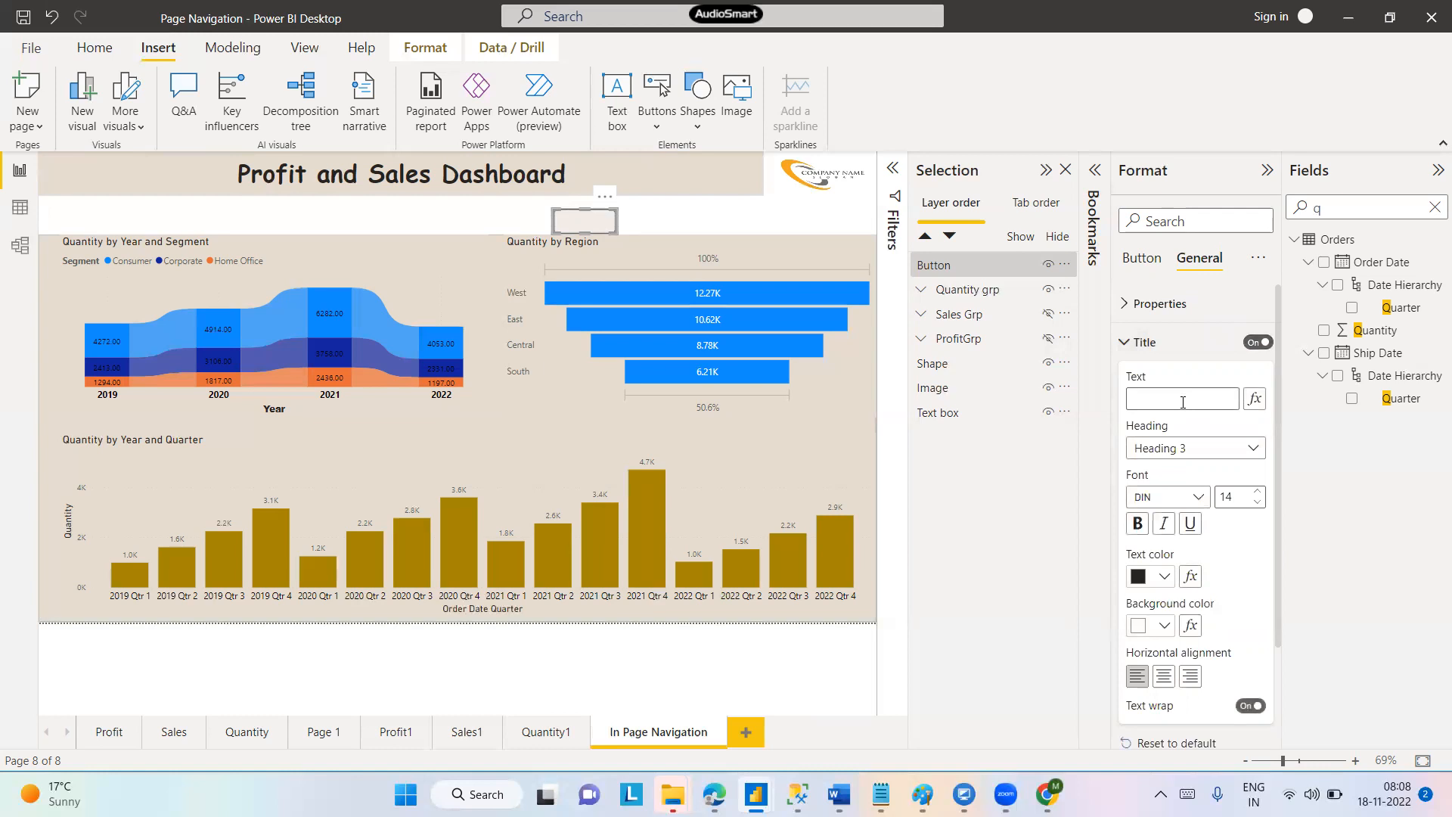
key("Caps_Lock")
type("PRI")
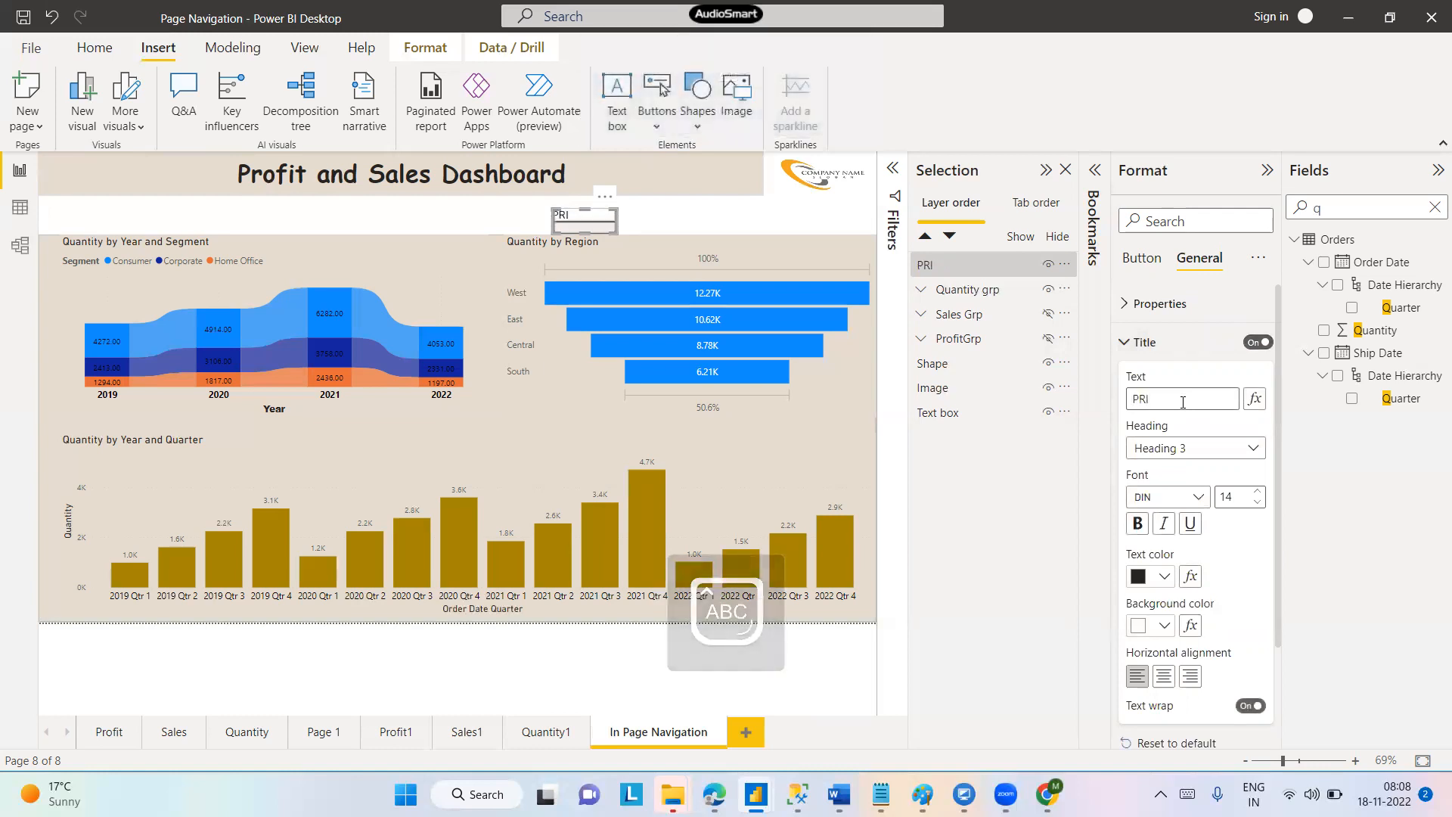
key("BackSpace")
type("OFIT")
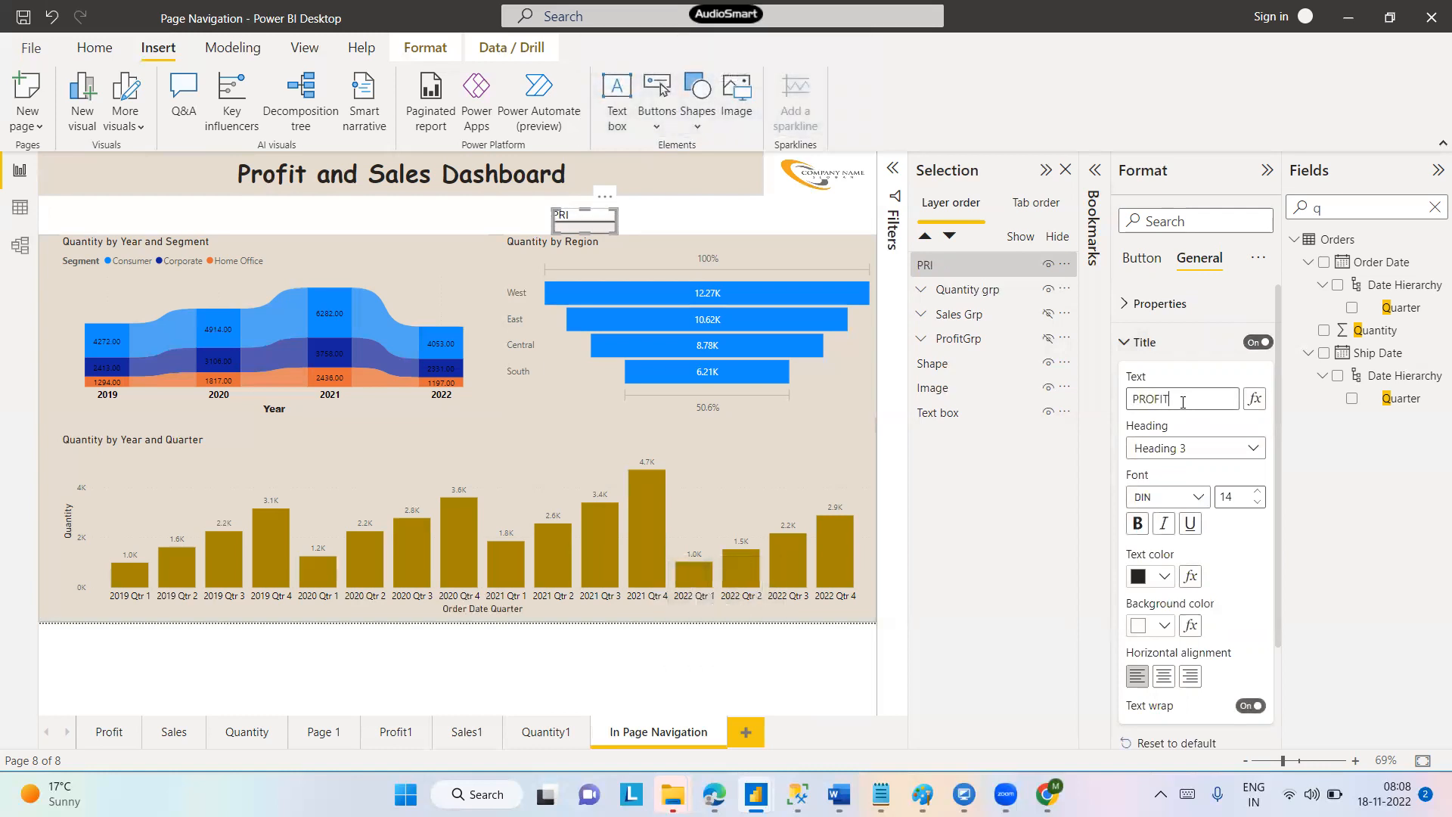
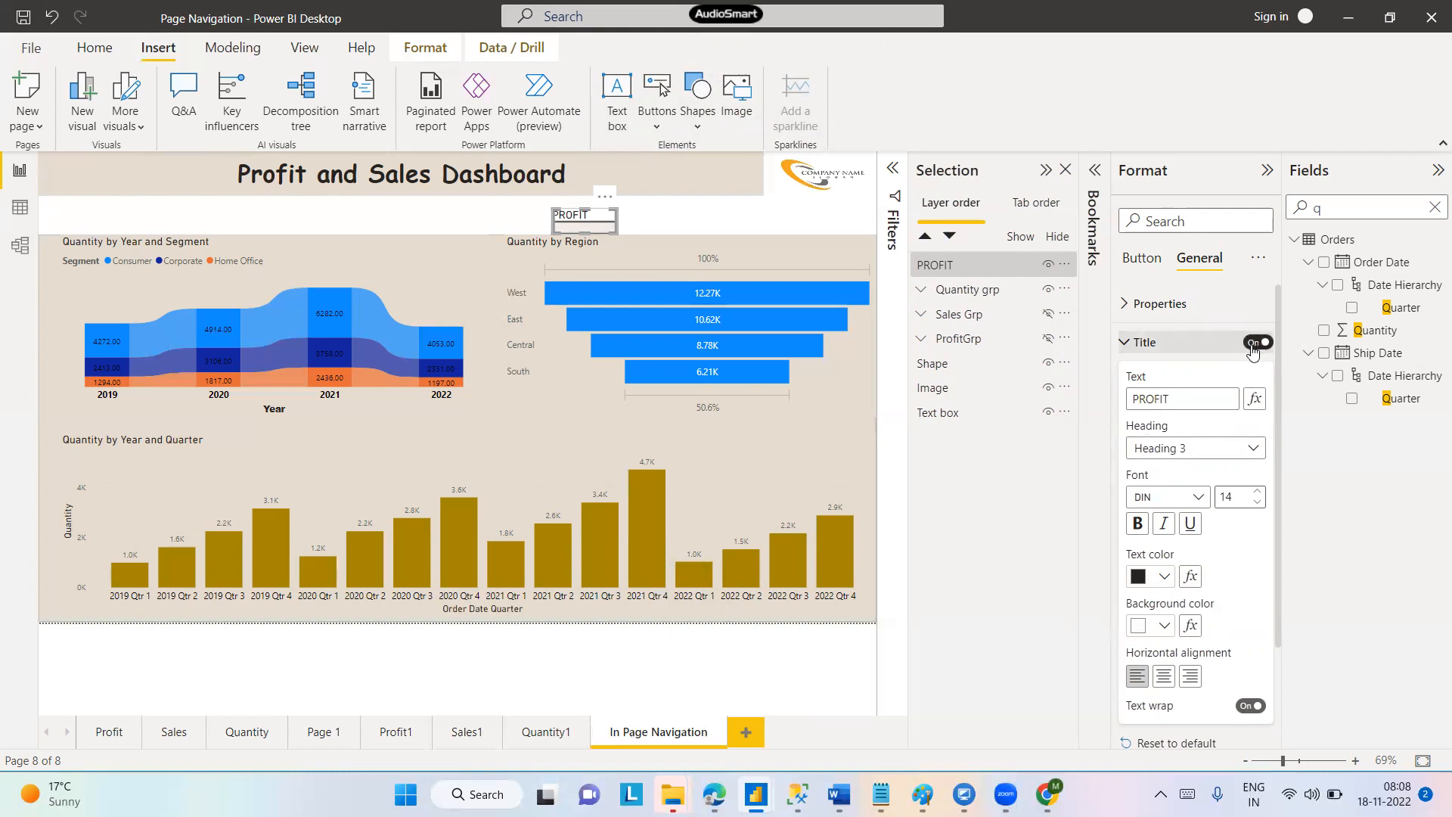
Turn off the button's title and open the button's shape settings
left_click(1253, 344)
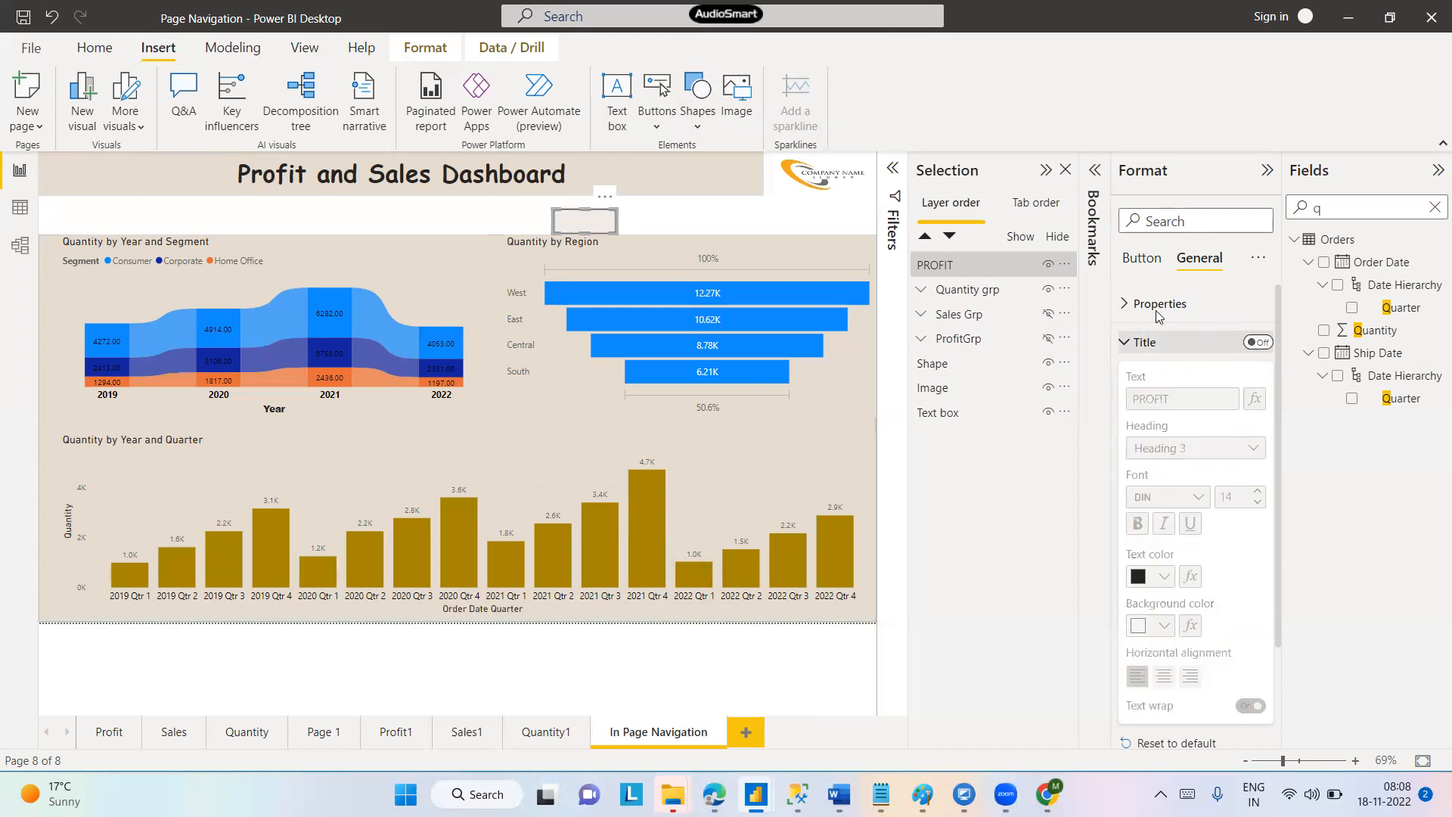
left_click(1124, 304)
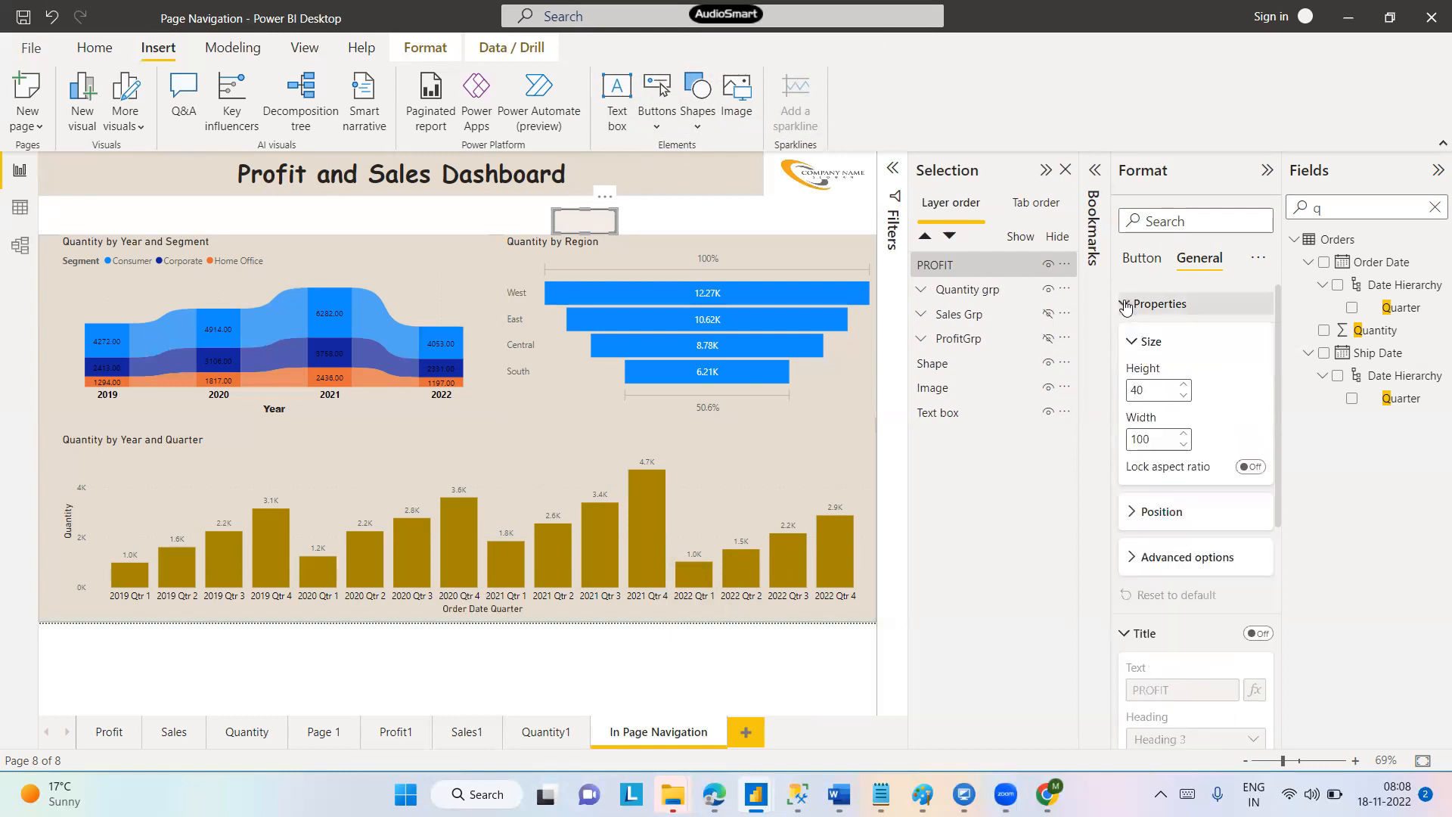
left_click(1124, 304)
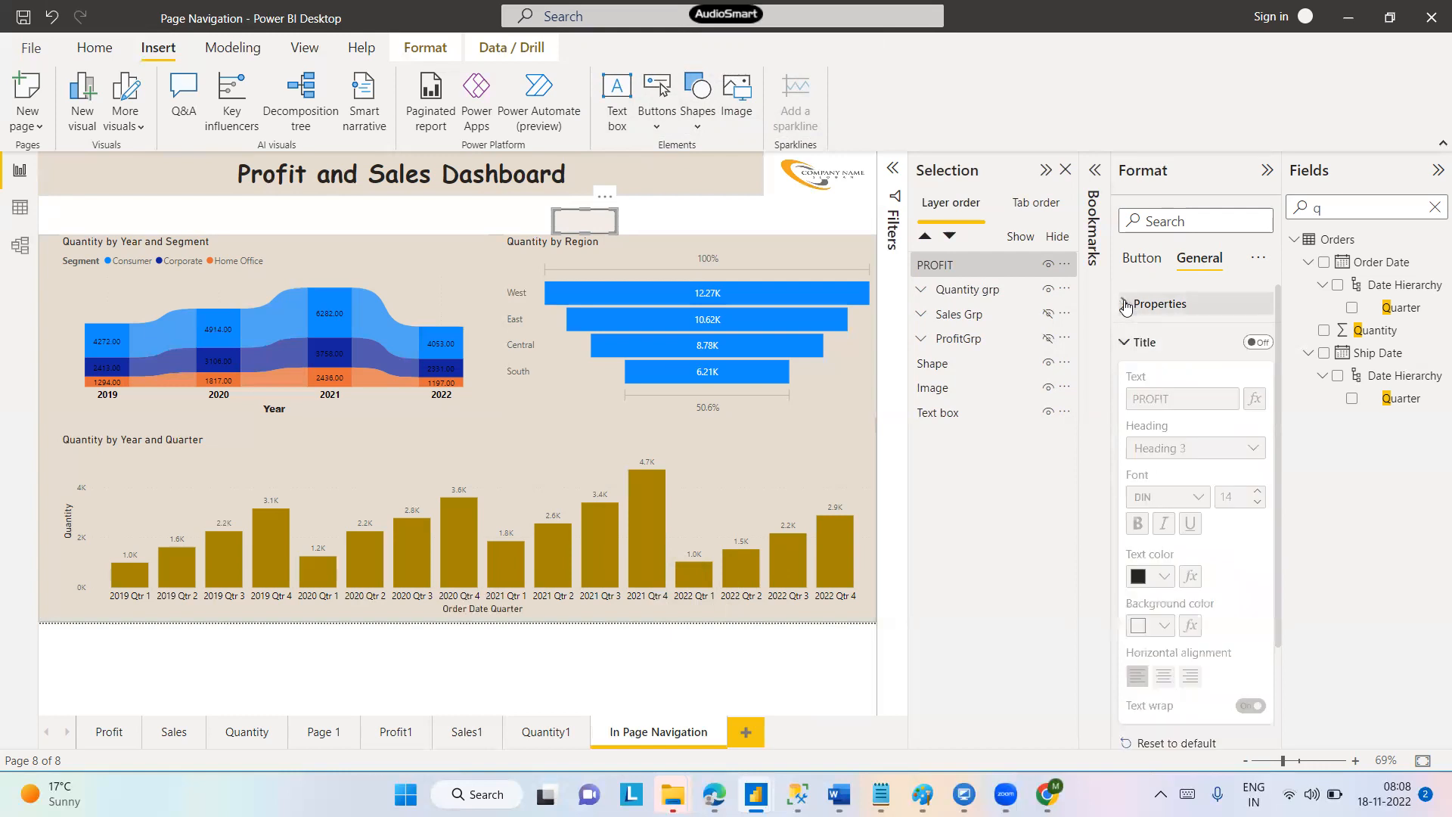
left_click(1141, 260)
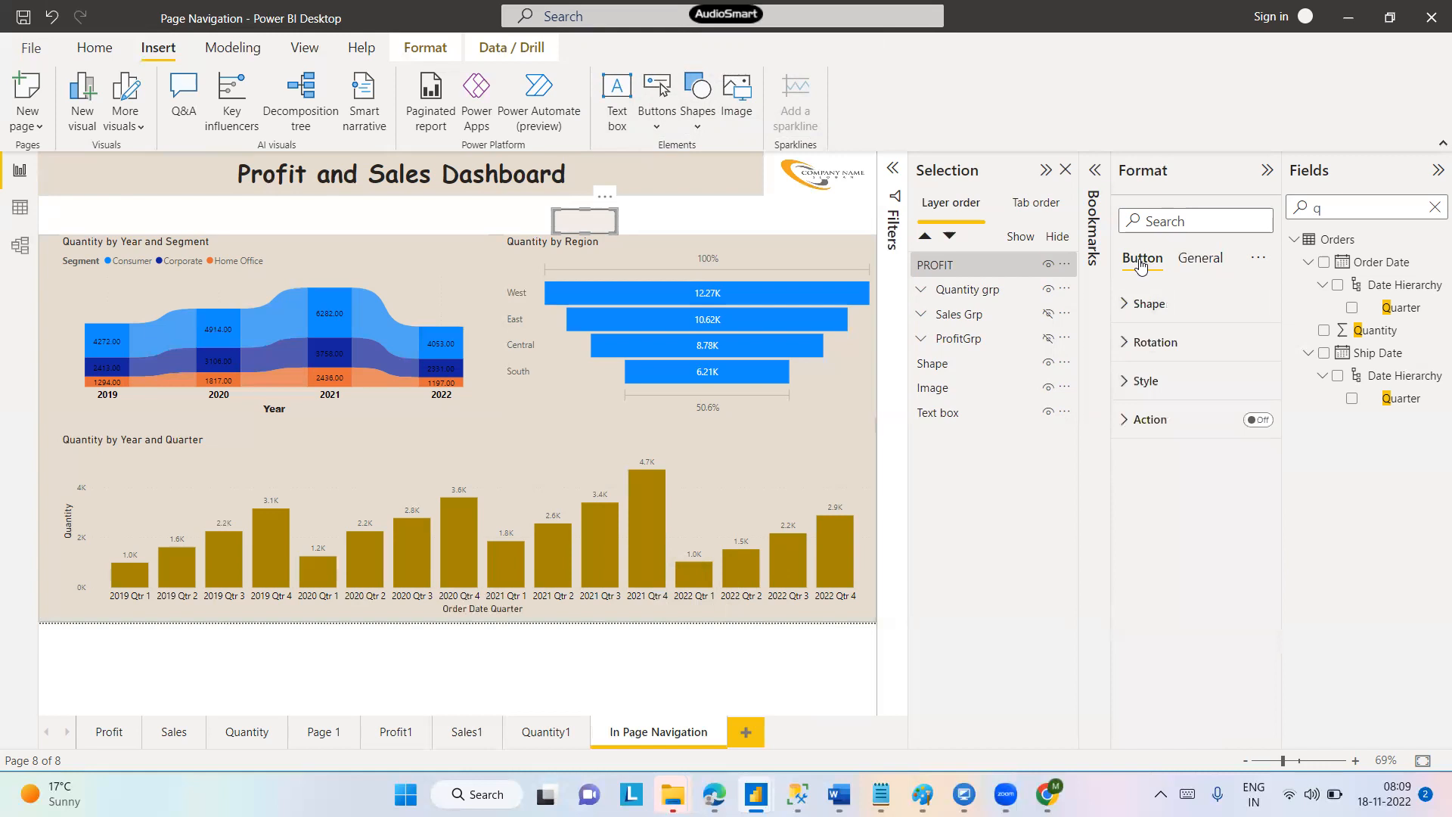
left_click(1127, 304)
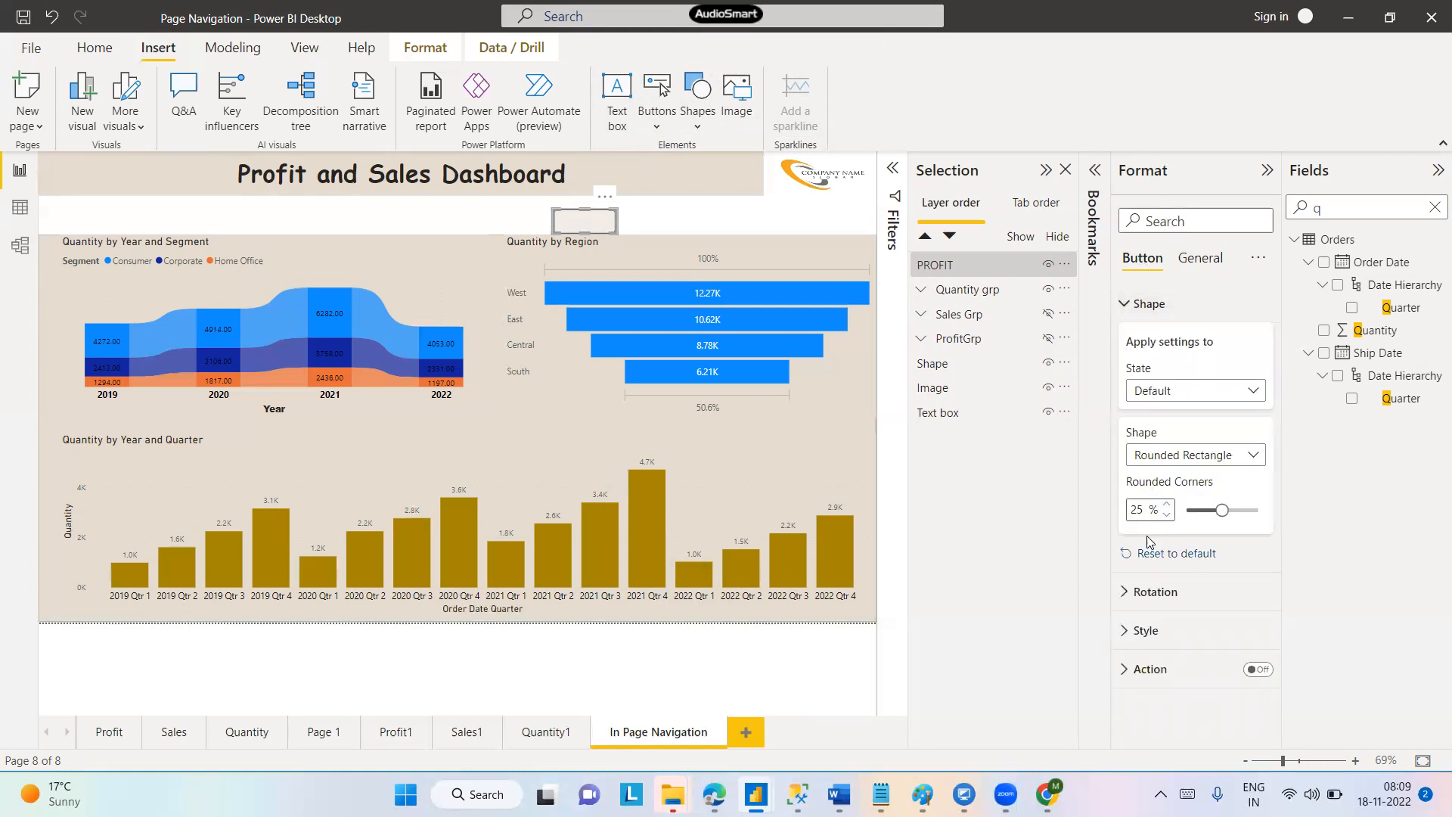
Turn on the button's text in the default state and enter PROFIT as the label
left_click(1122, 631)
left_click_drag(1276, 392, 1273, 514)
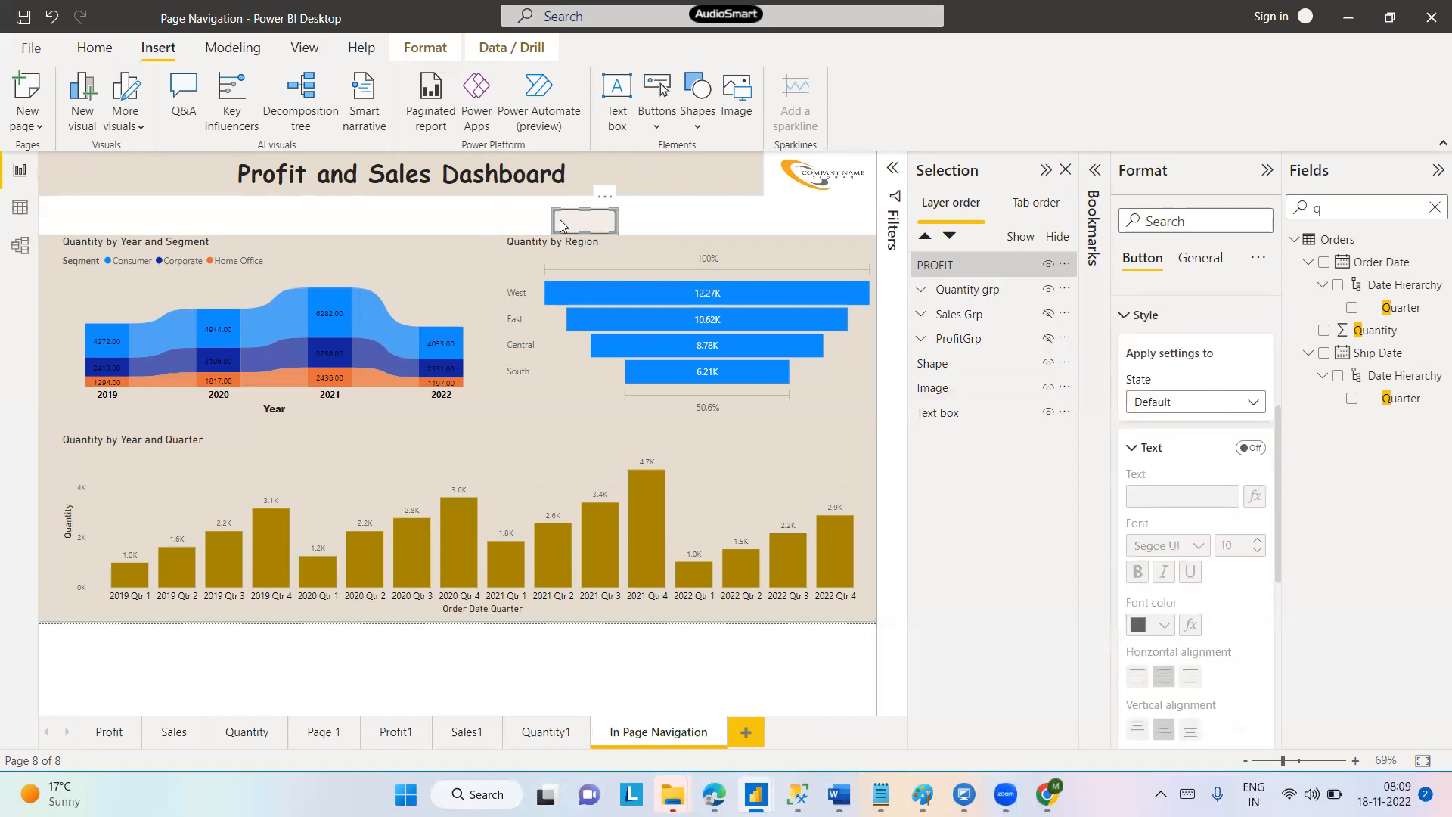
left_click(604, 196)
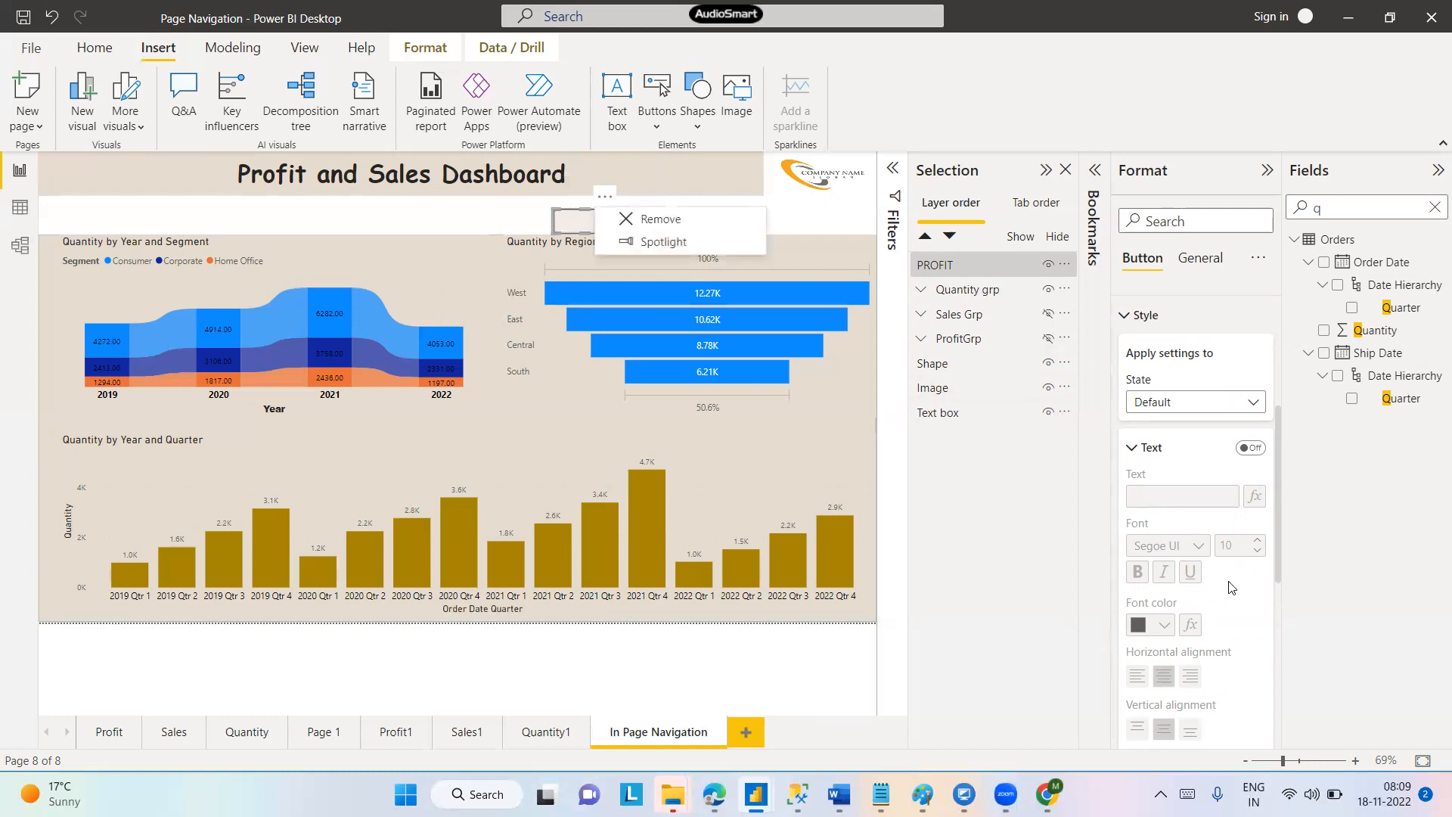
left_click(1251, 450)
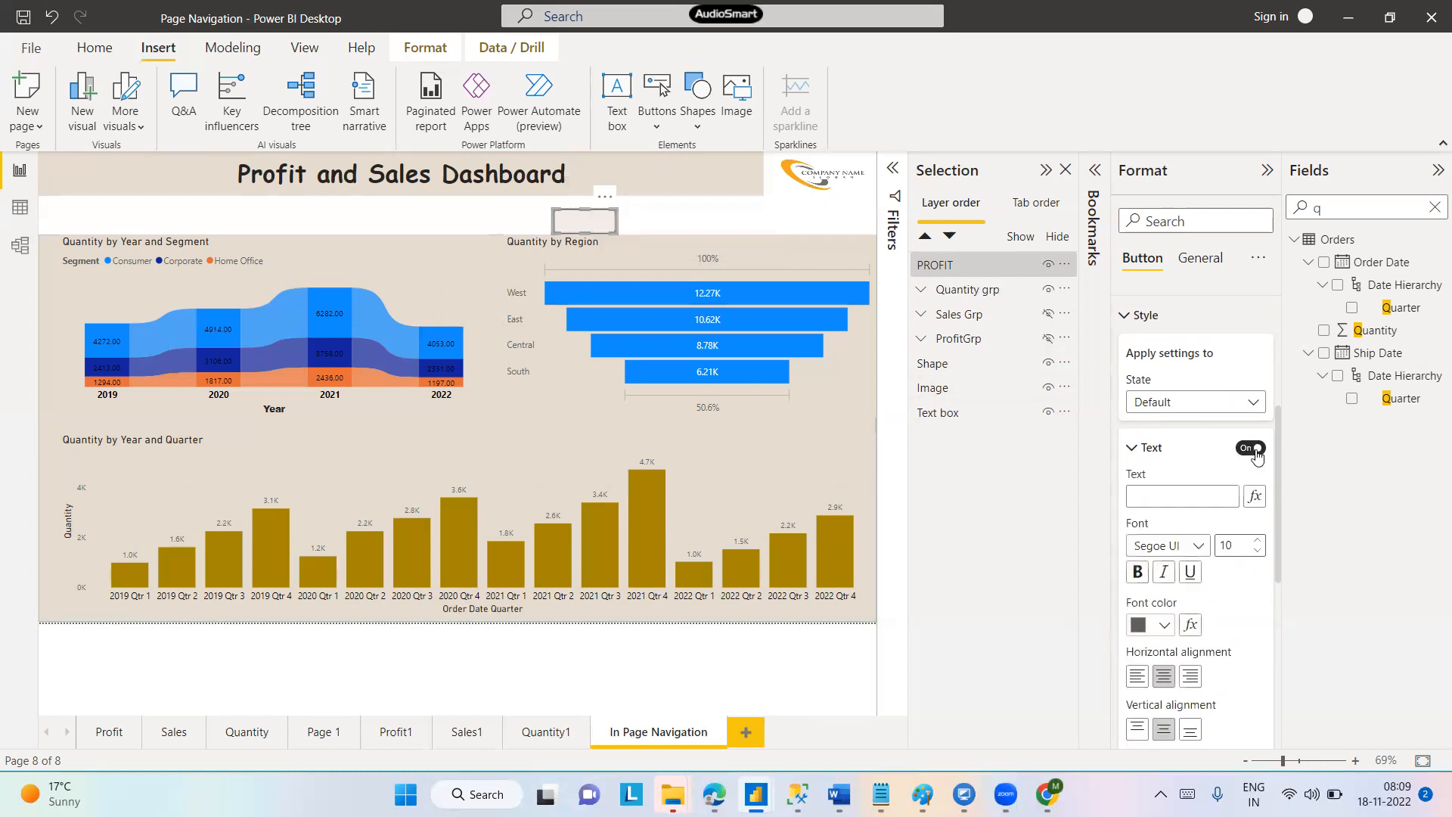
left_click(1182, 497)
key("Caps_Lock")
type("P")
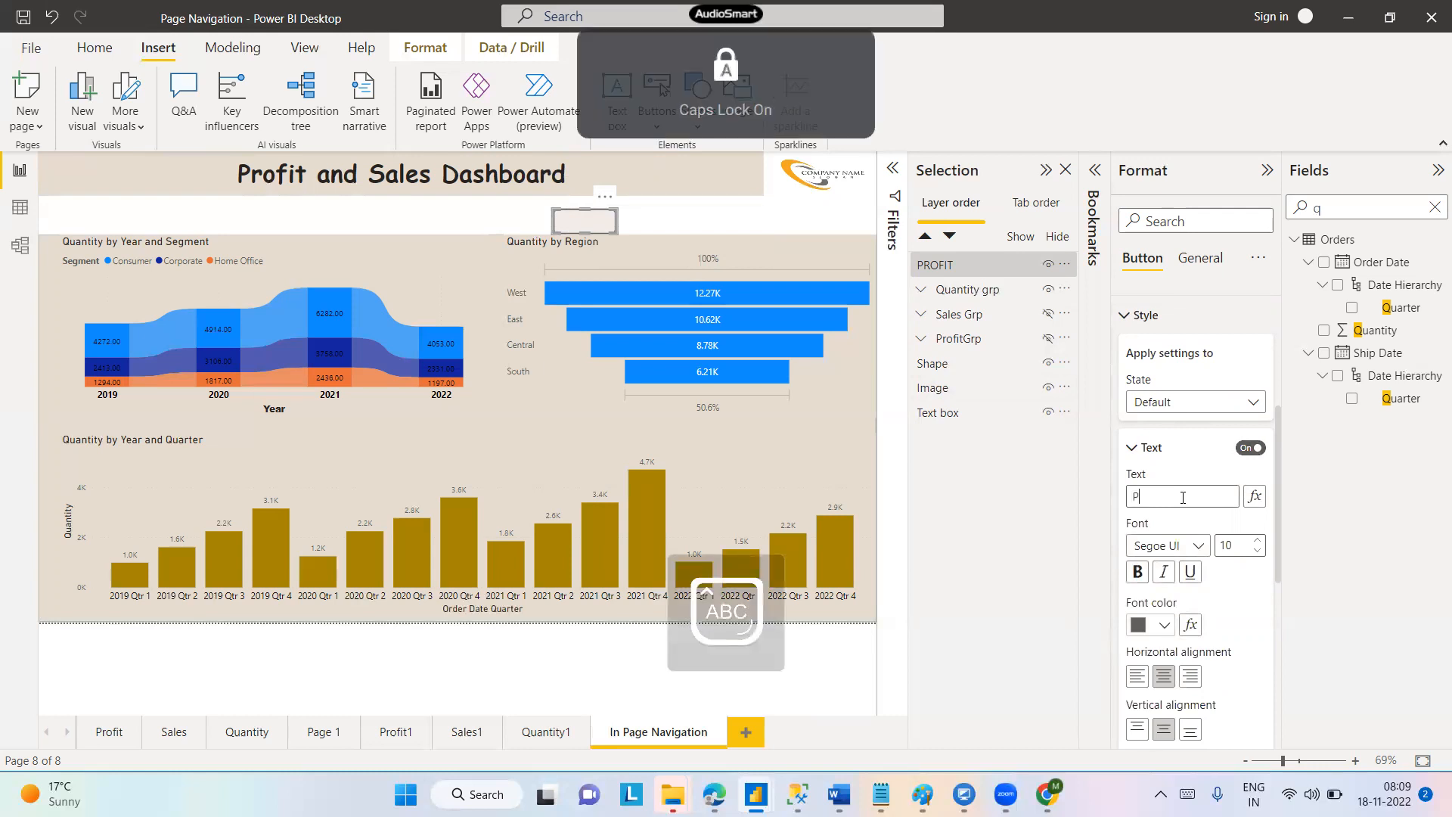
type("ROFIT")
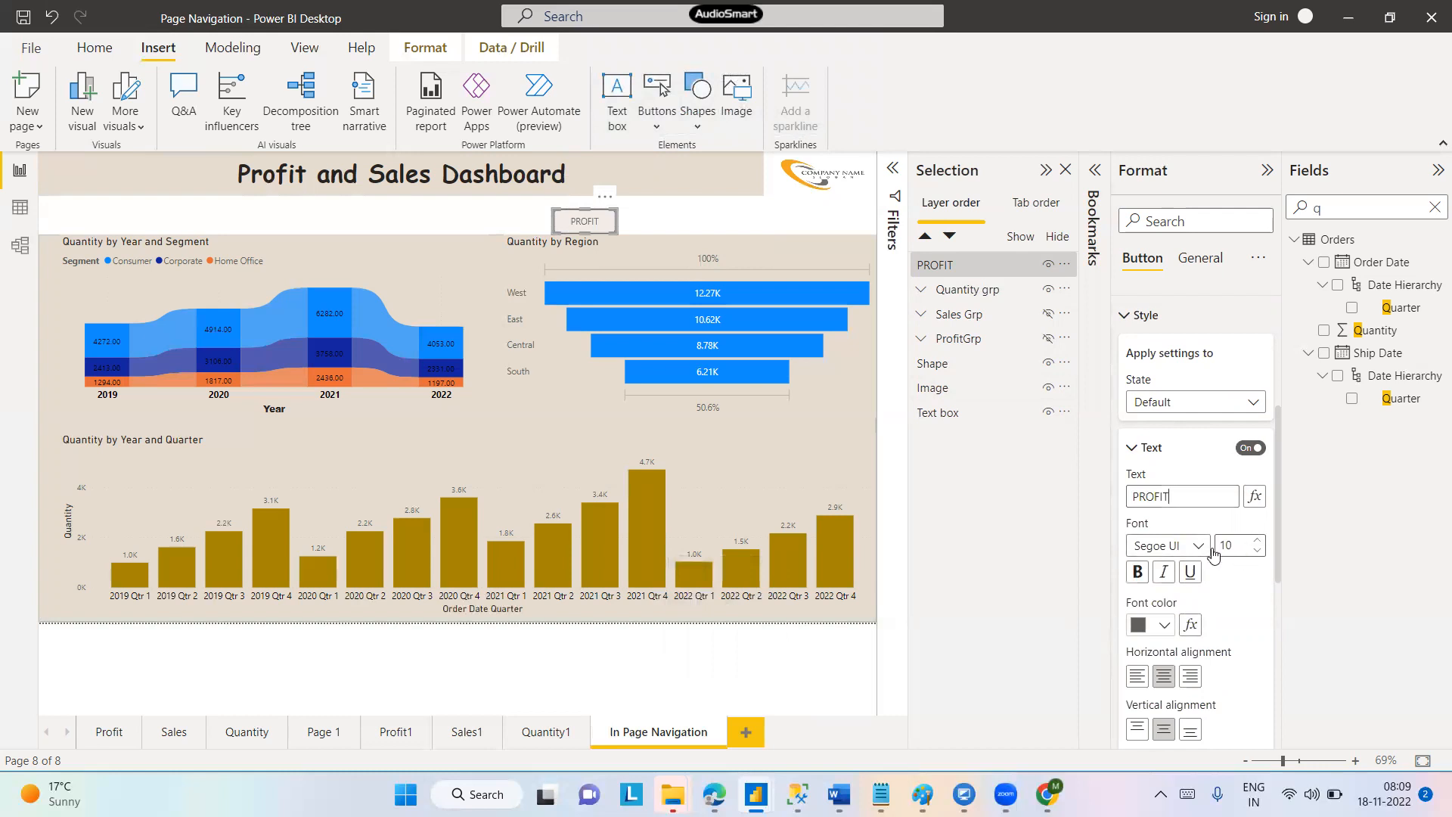
Format the PROFIT label as bold Segoe UI Bold at size 11 and deselect the button
left_click(1137, 572)
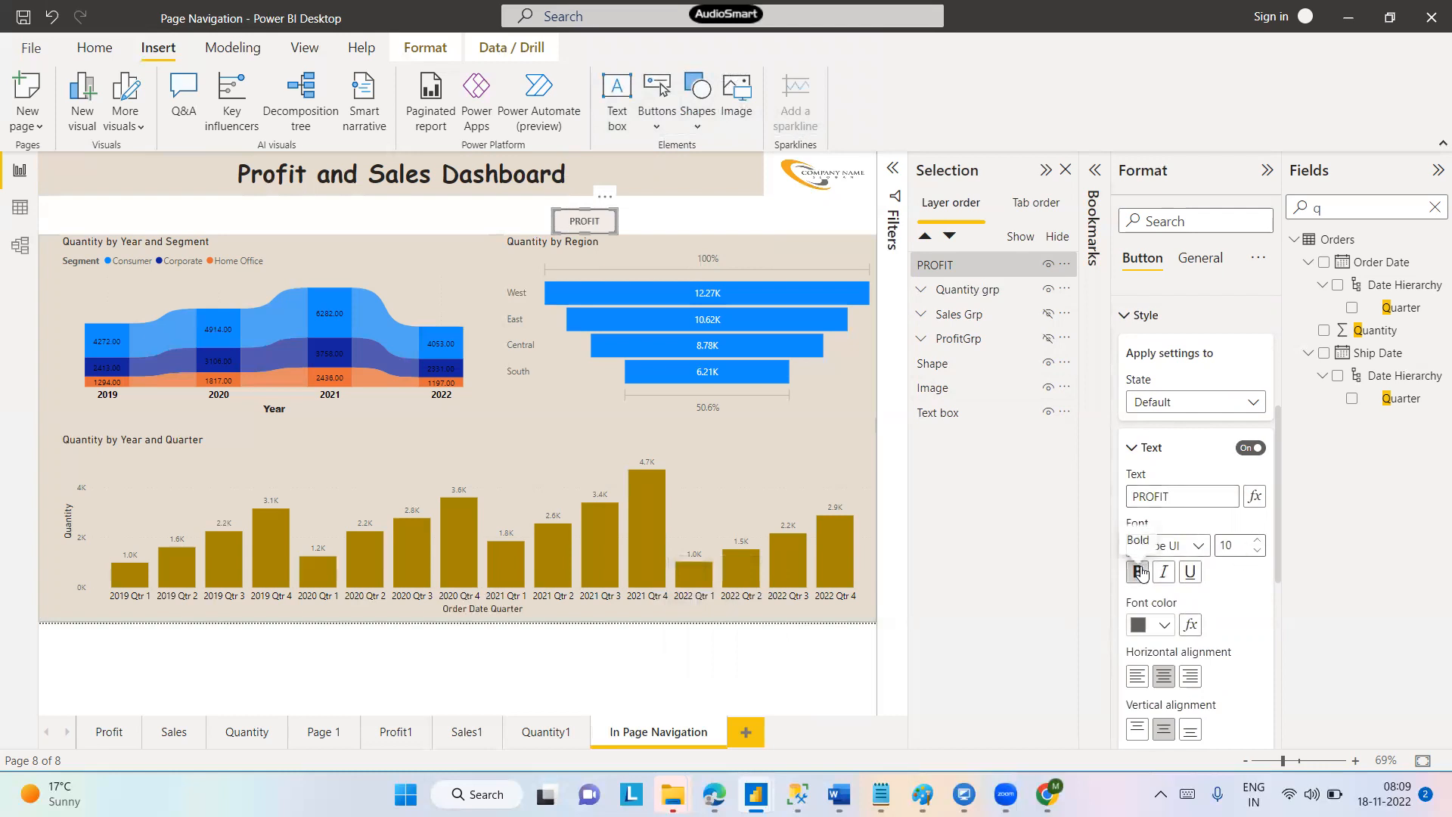
left_click(1202, 549)
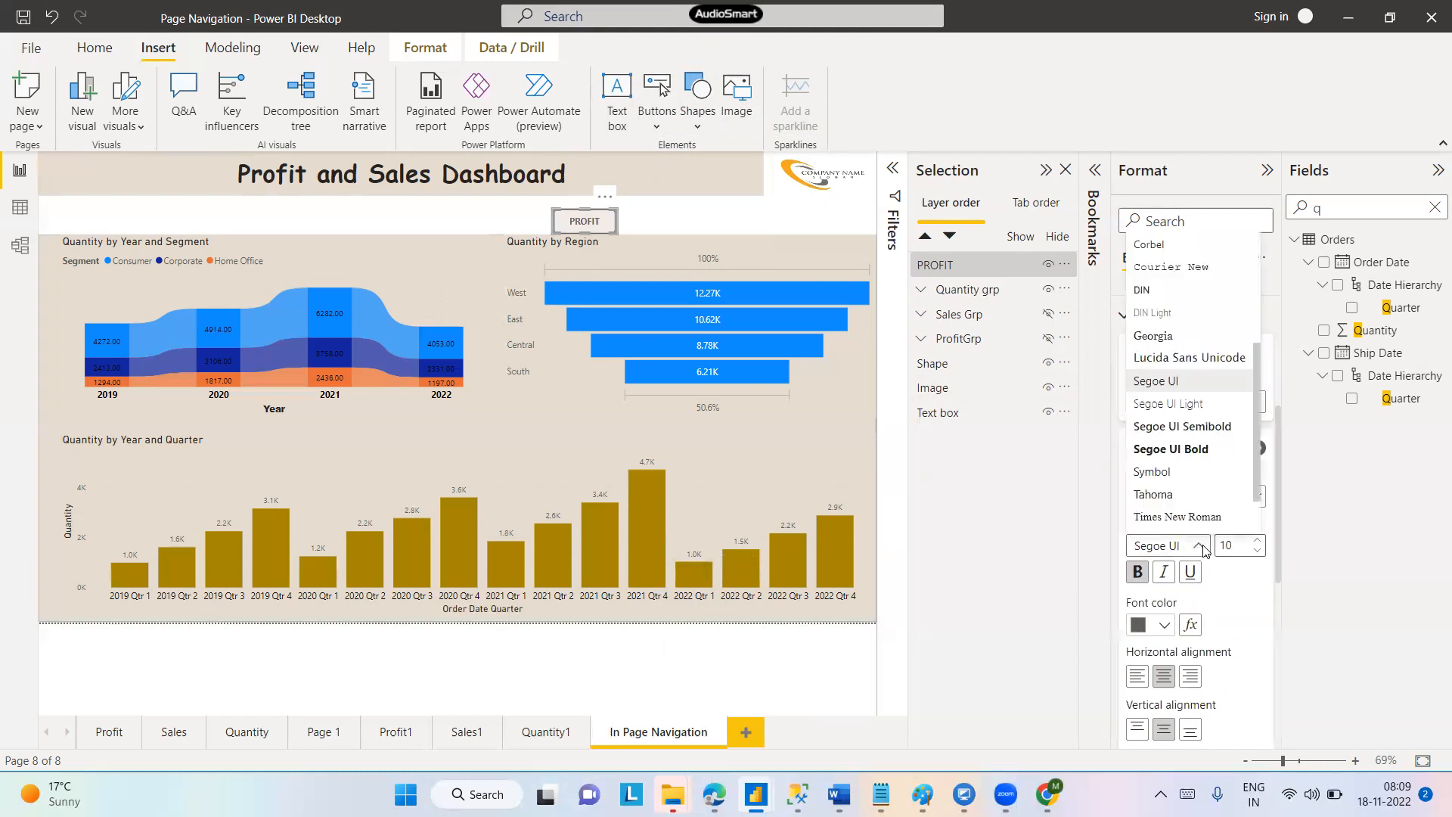
left_click(1209, 427)
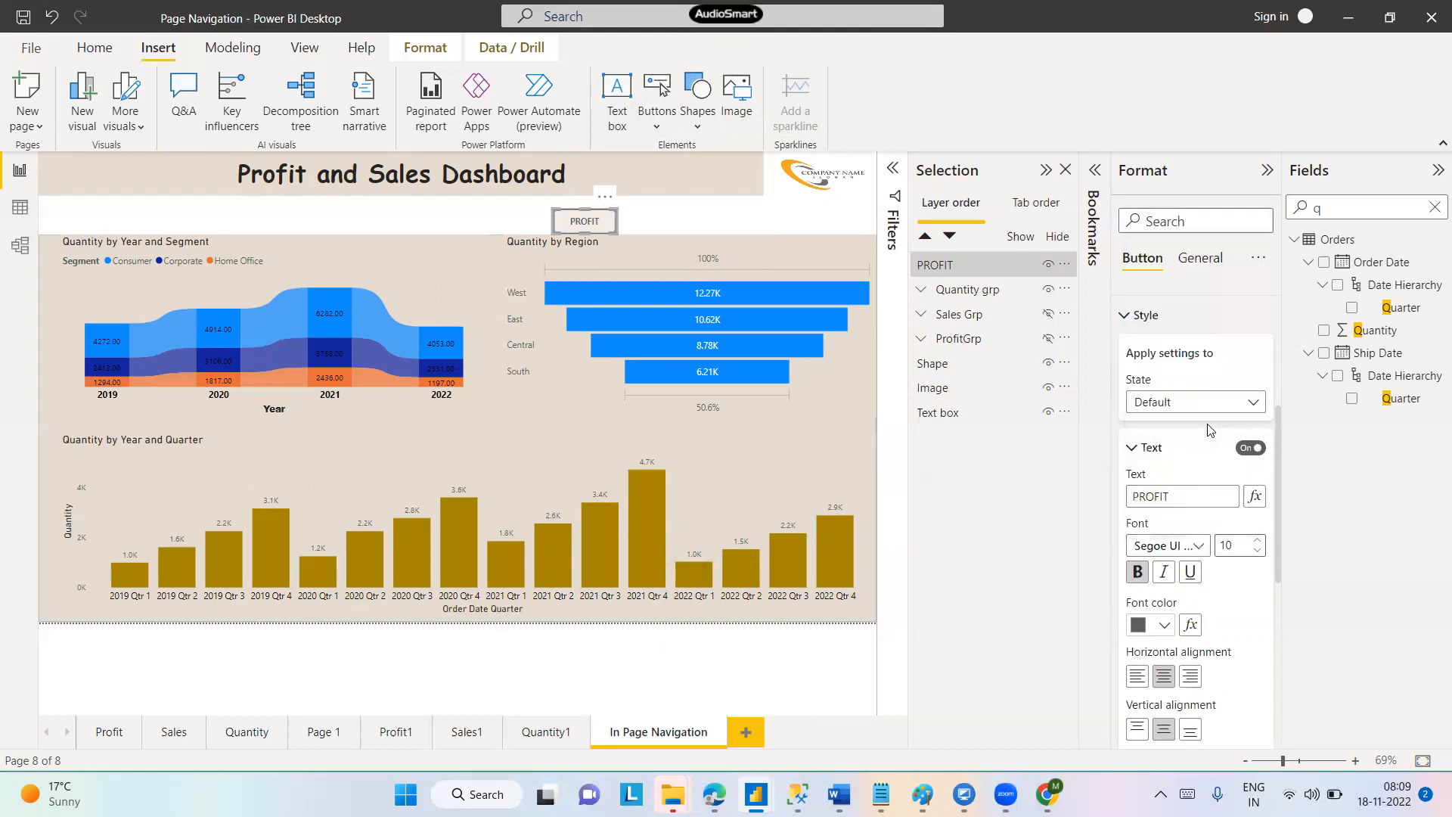
left_click(1203, 544)
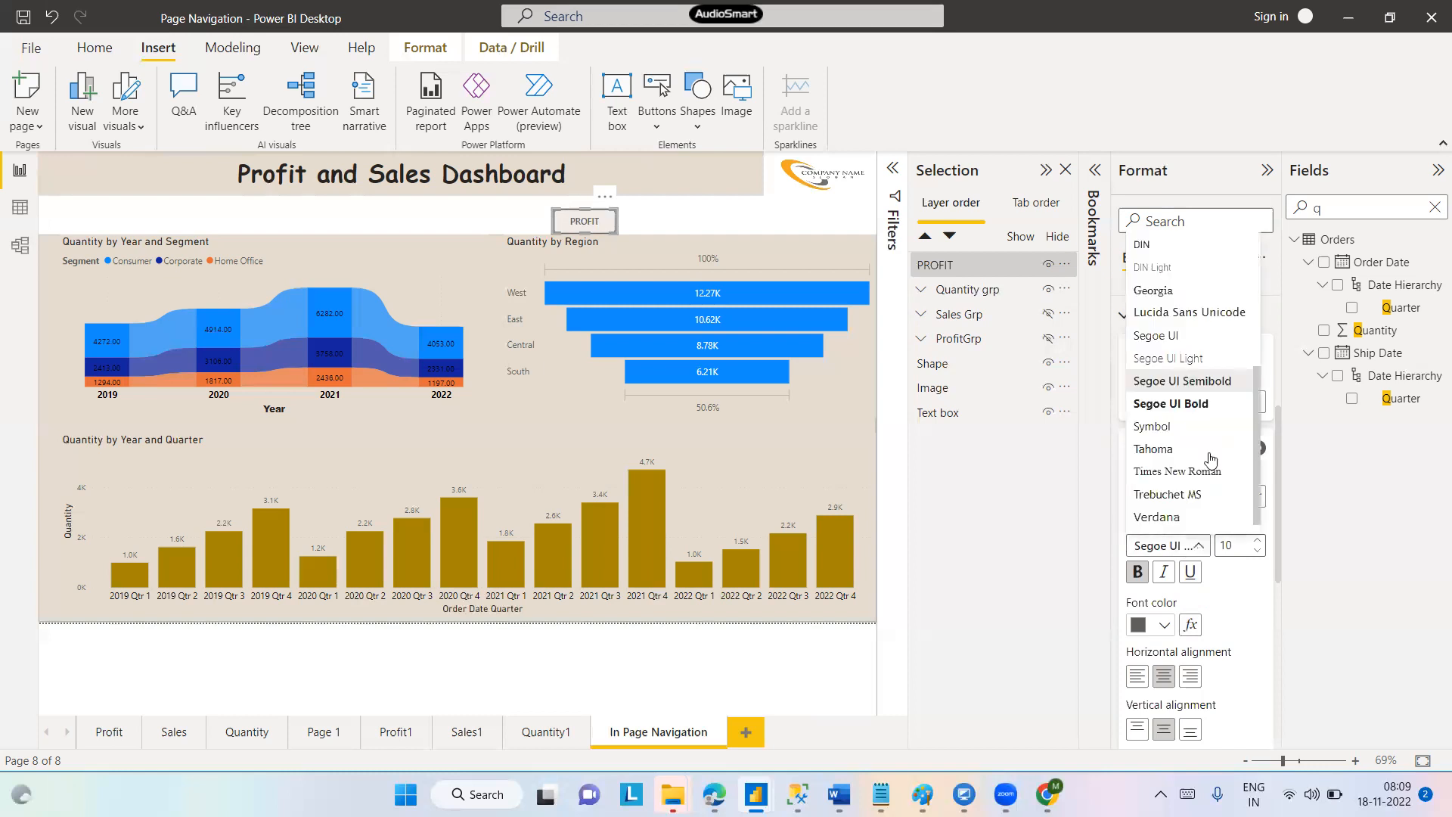
left_click(1193, 405)
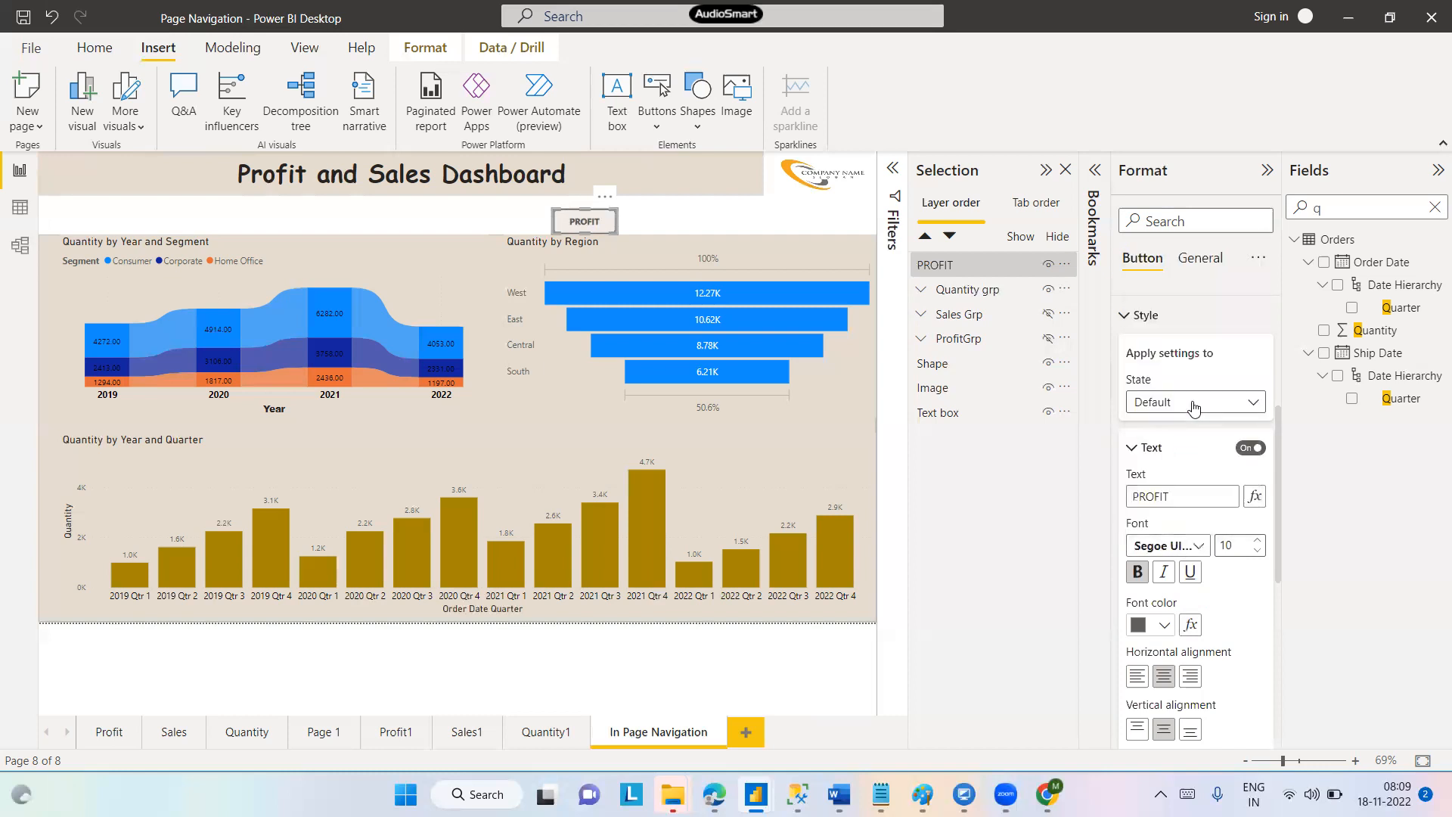
left_click(1258, 540)
left_click(380, 217)
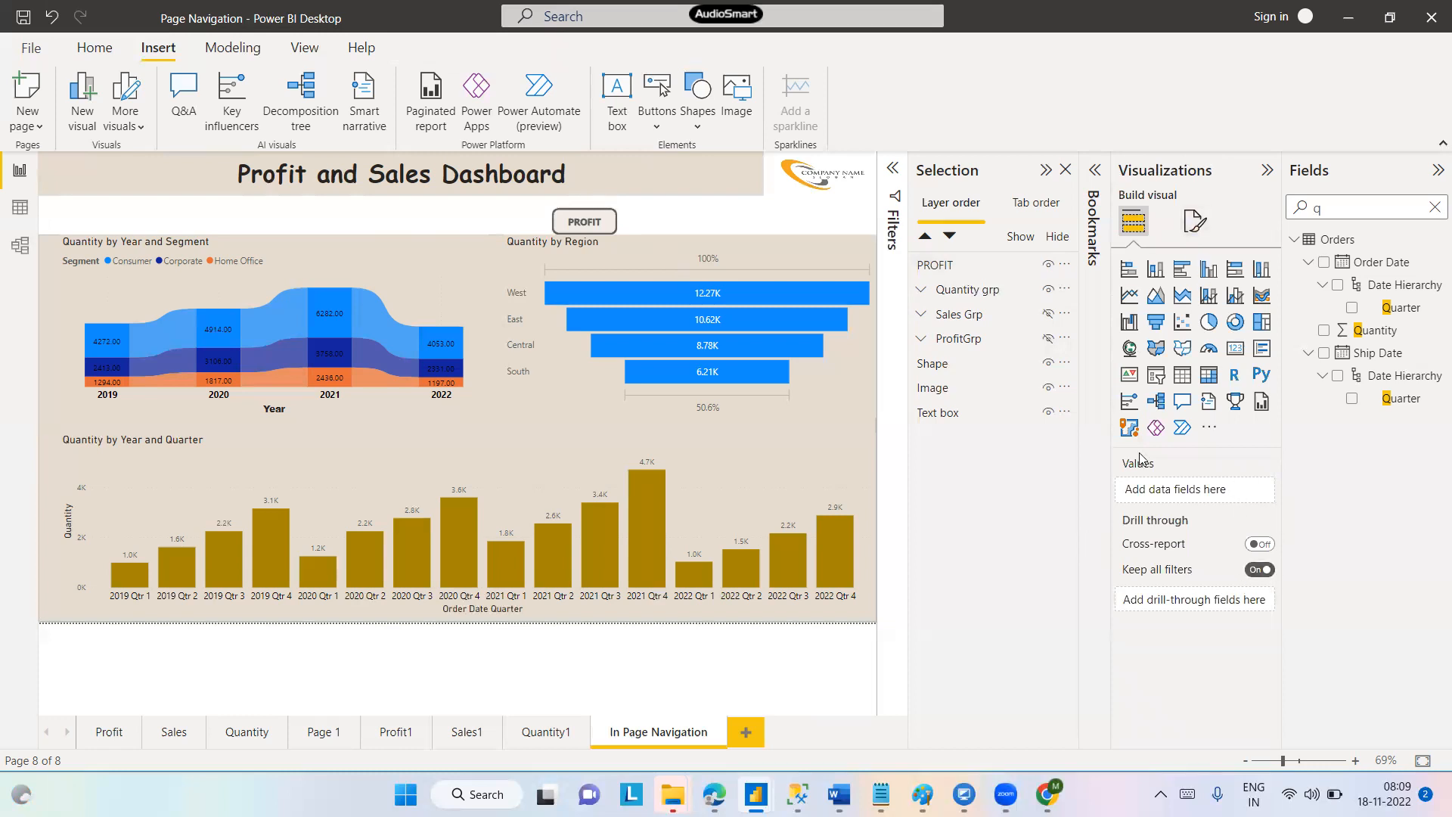
Duplicate the PROFIT button twice and place the copies beside the original in an evenly spaced row
left_click(606, 227)
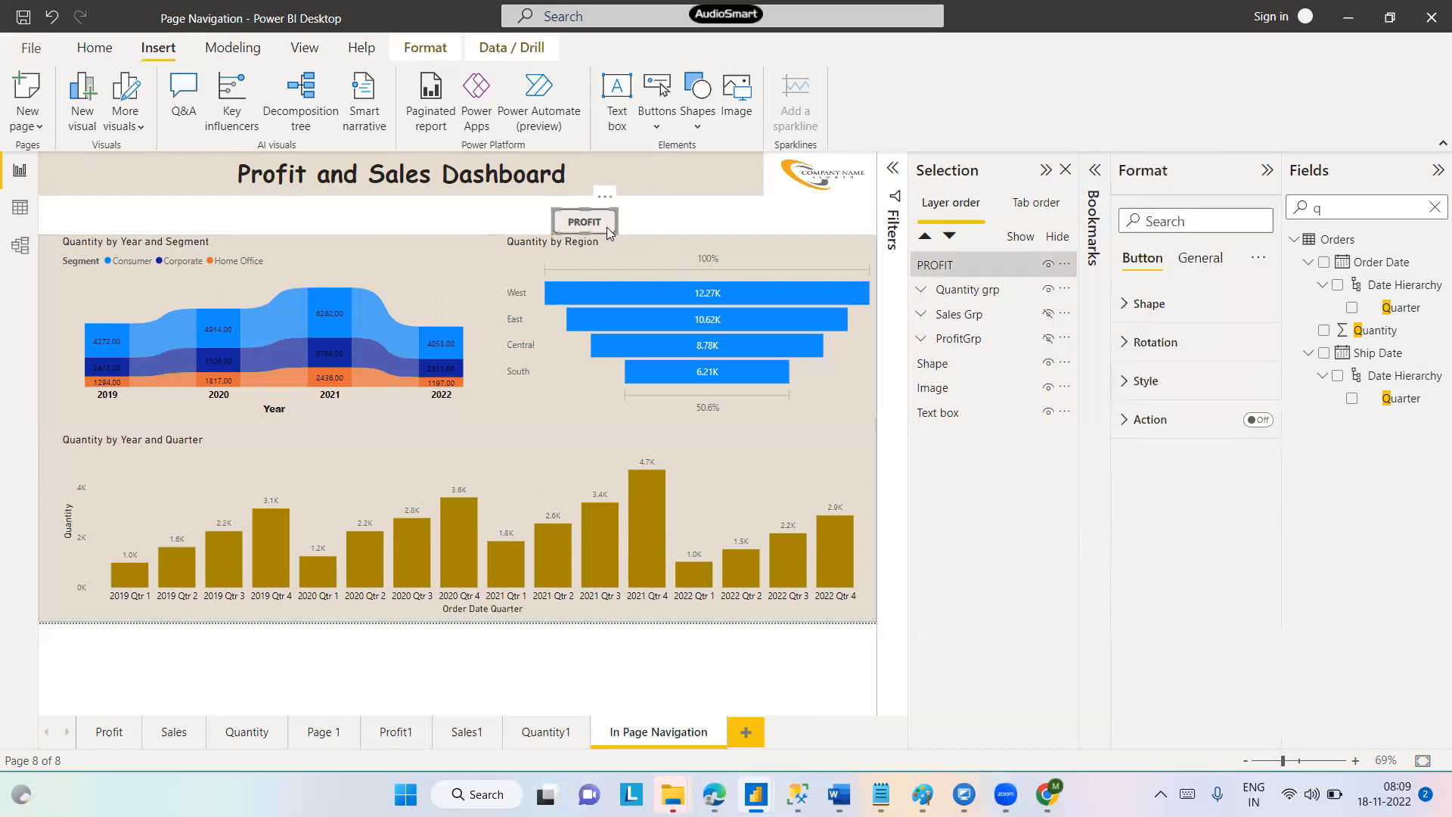
key("ctrl+v")
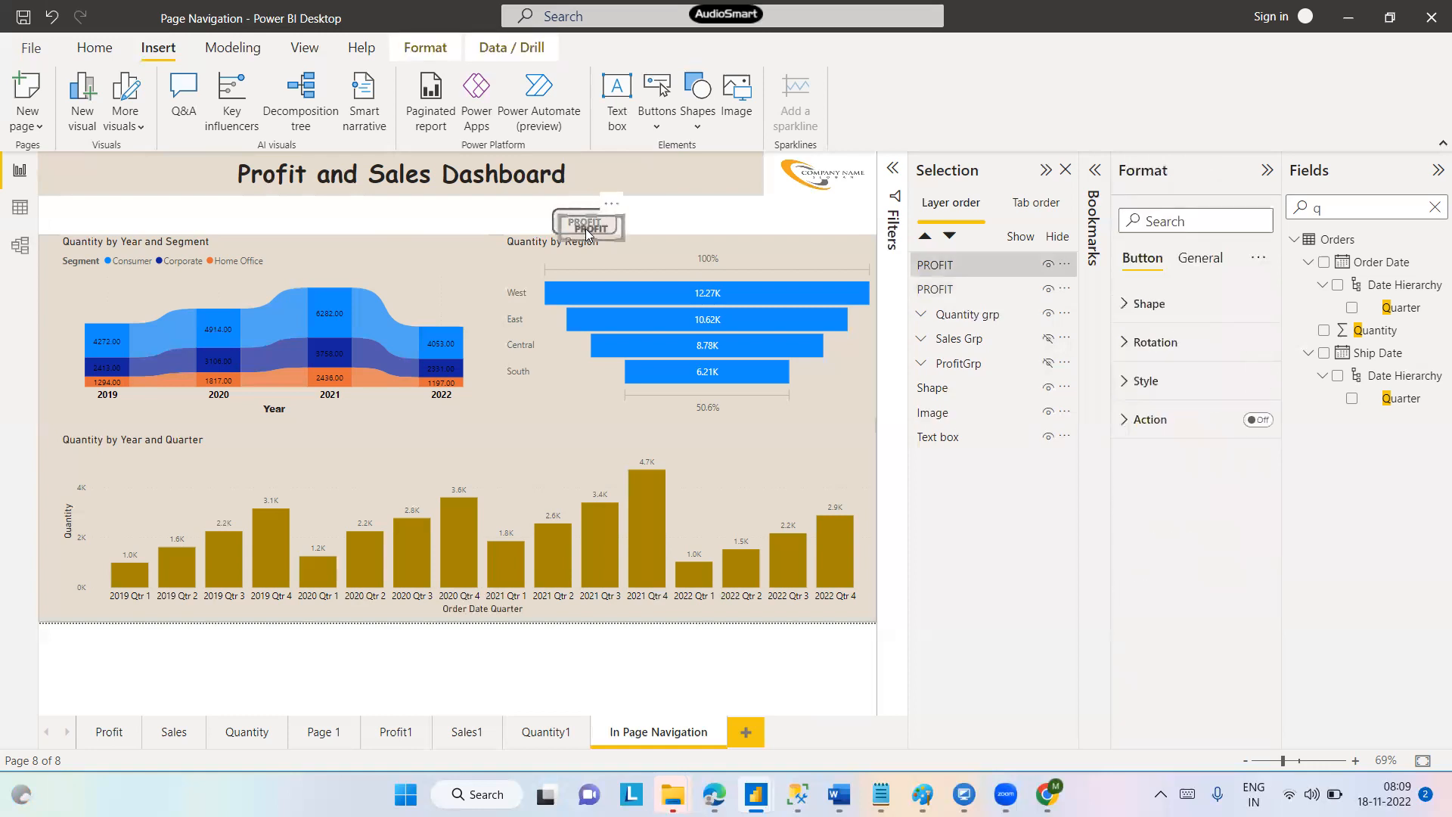
left_click_drag(586, 228, 655, 224)
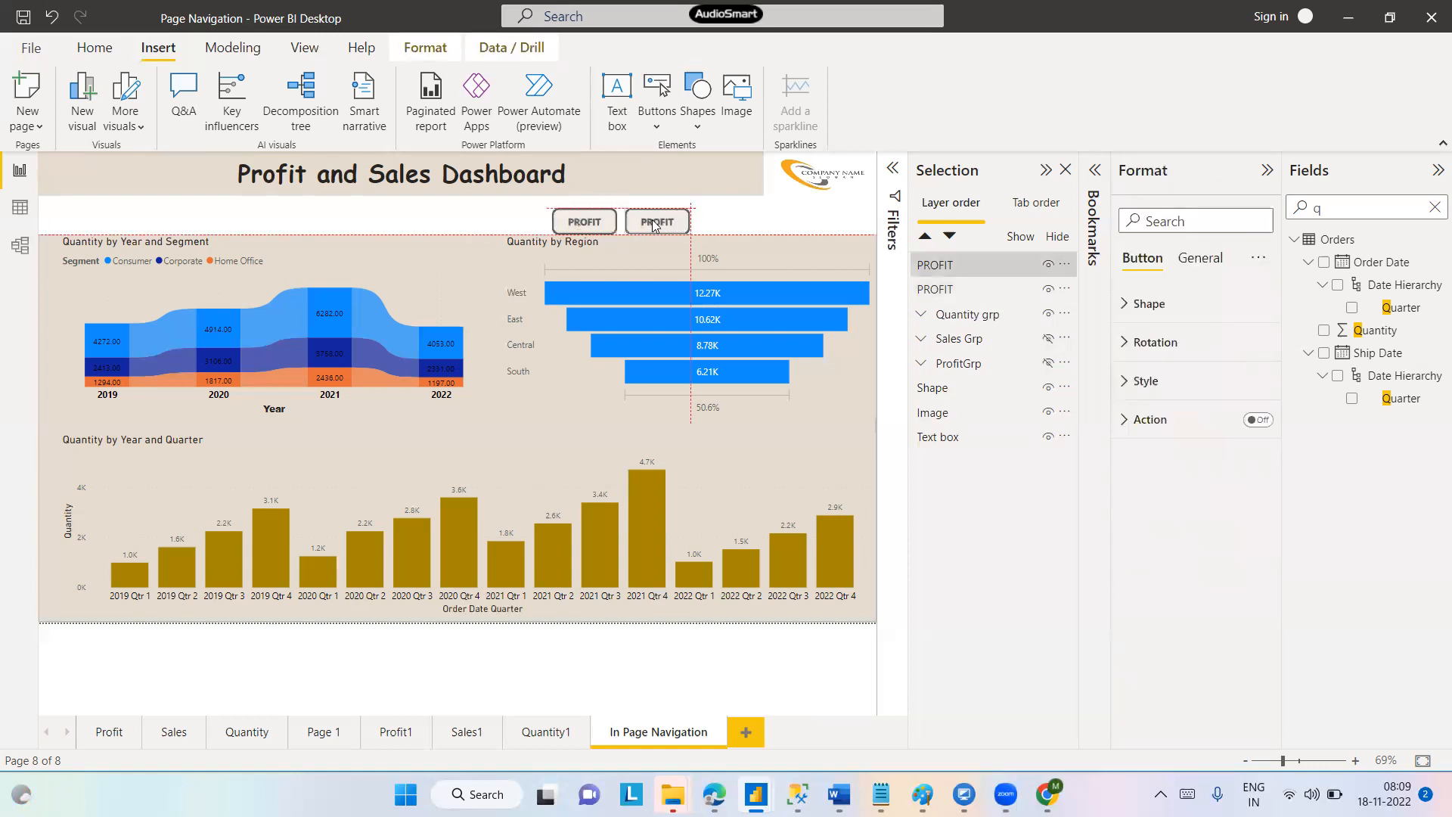
left_click(482, 215)
key("ctrl+v")
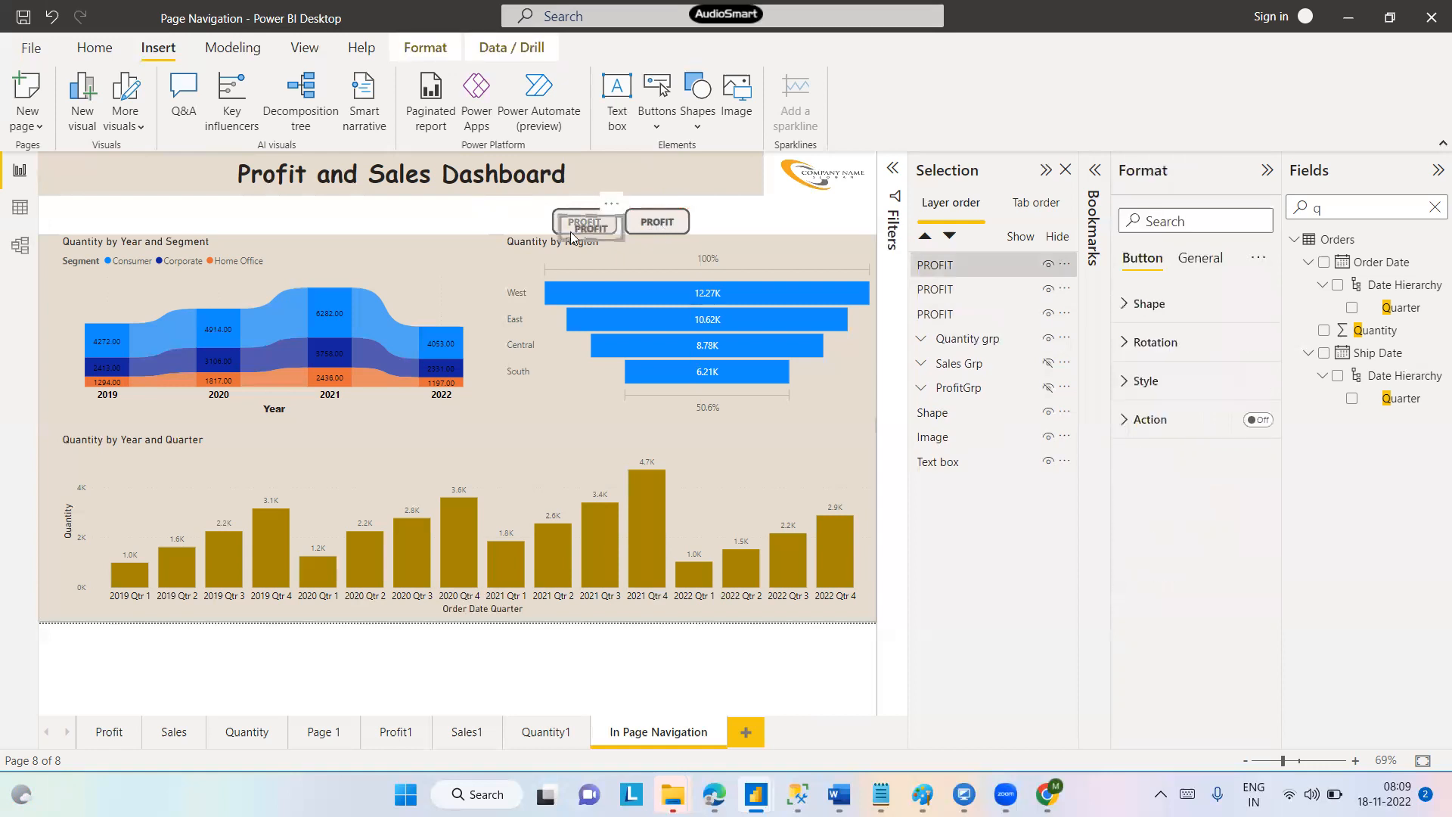
left_click_drag(576, 227, 721, 219)
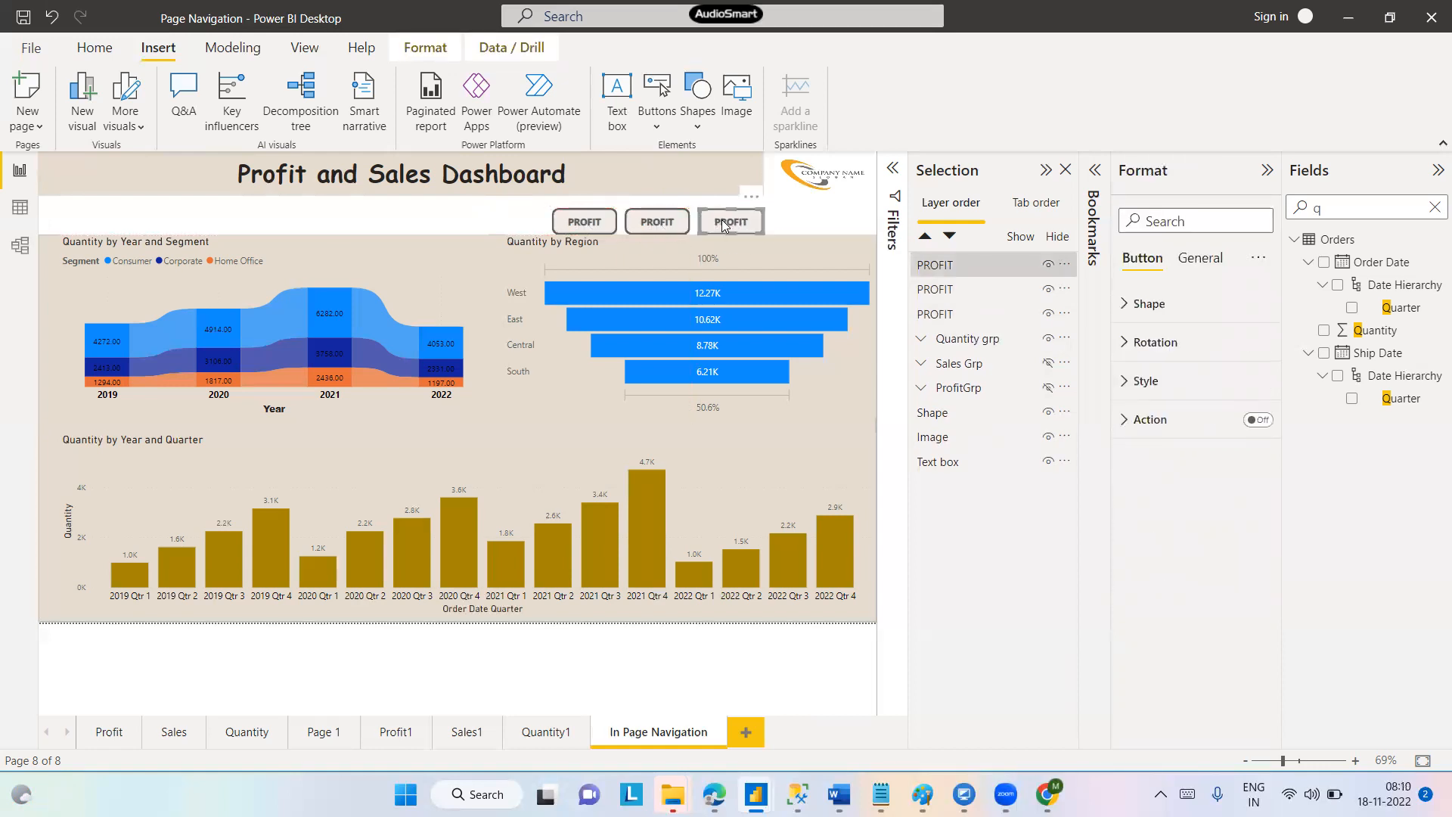
Rename the topmost PROFIT layer to PROFIT BUTTON
left_click(647, 219)
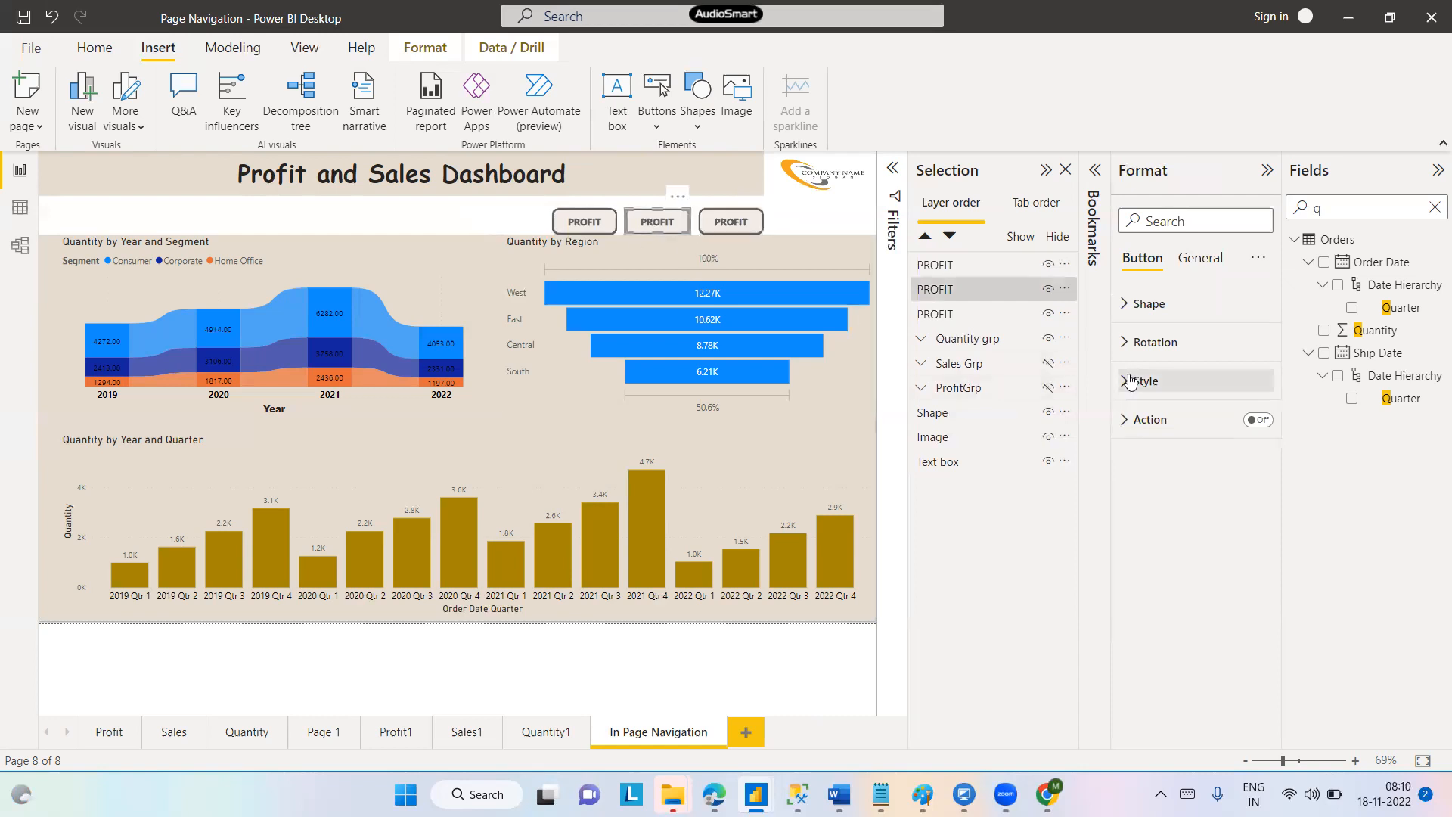
double_click(945, 290)
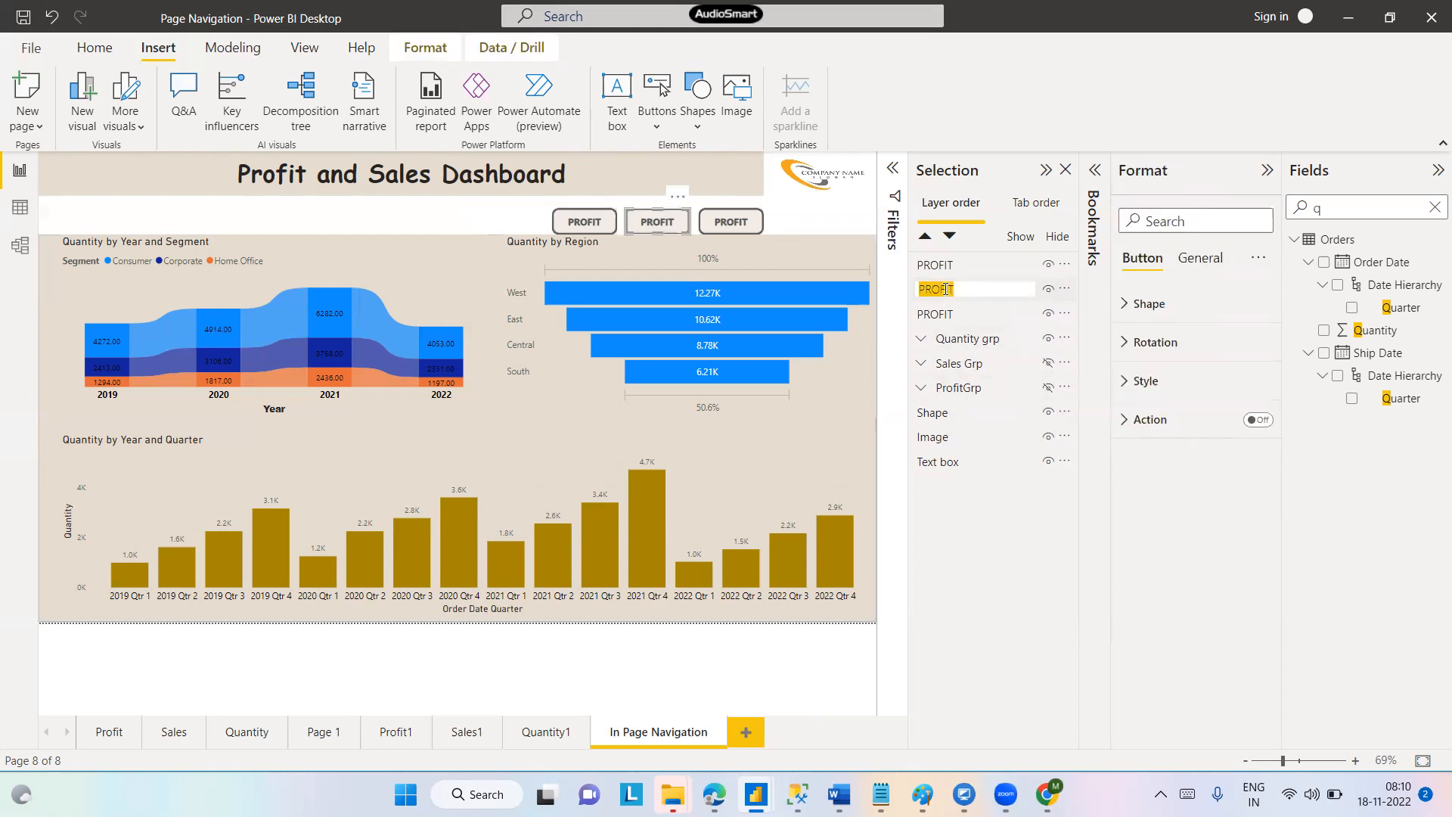
double_click(954, 266)
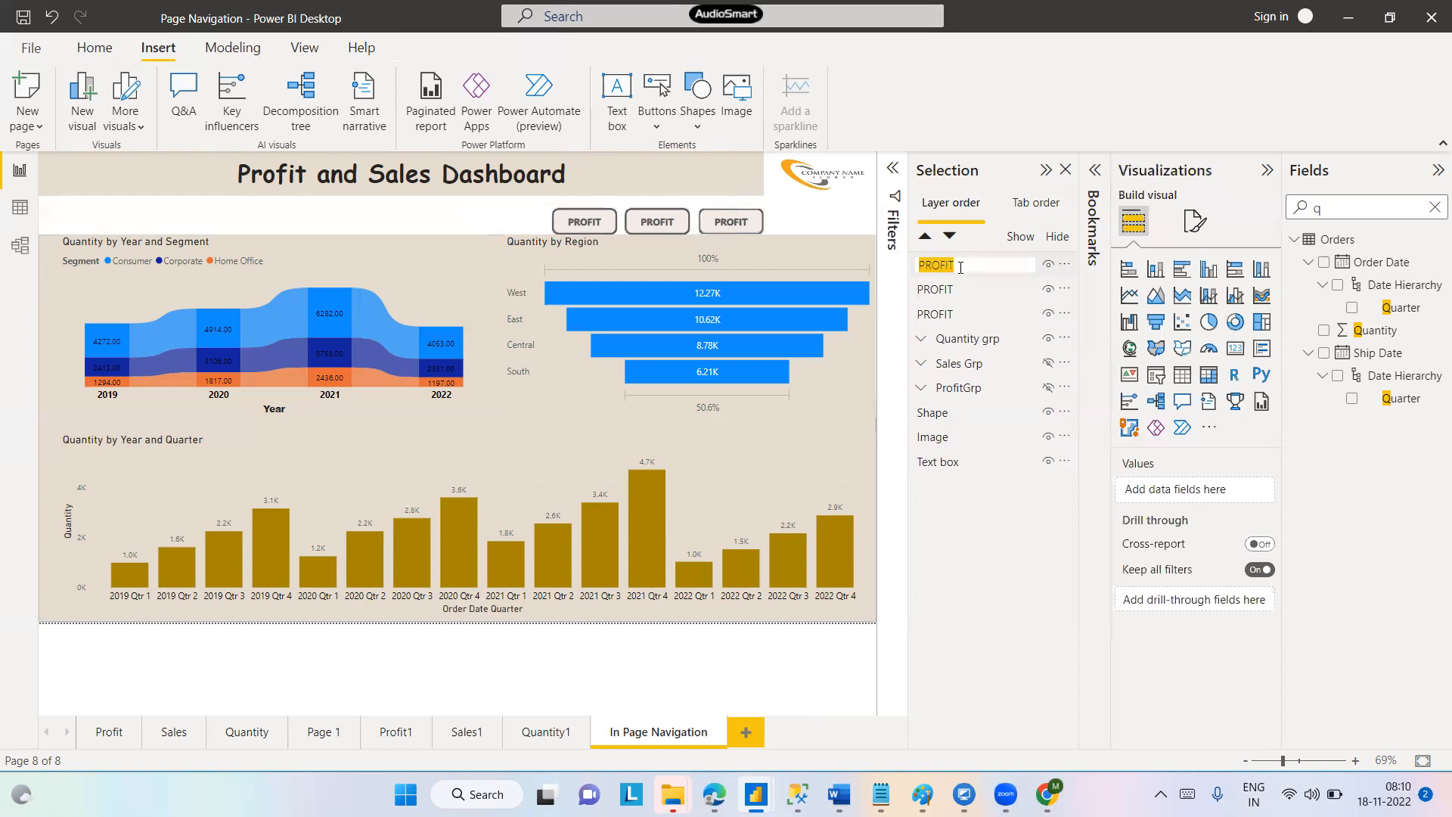
left_click(960, 267)
key("Caps_Lock")
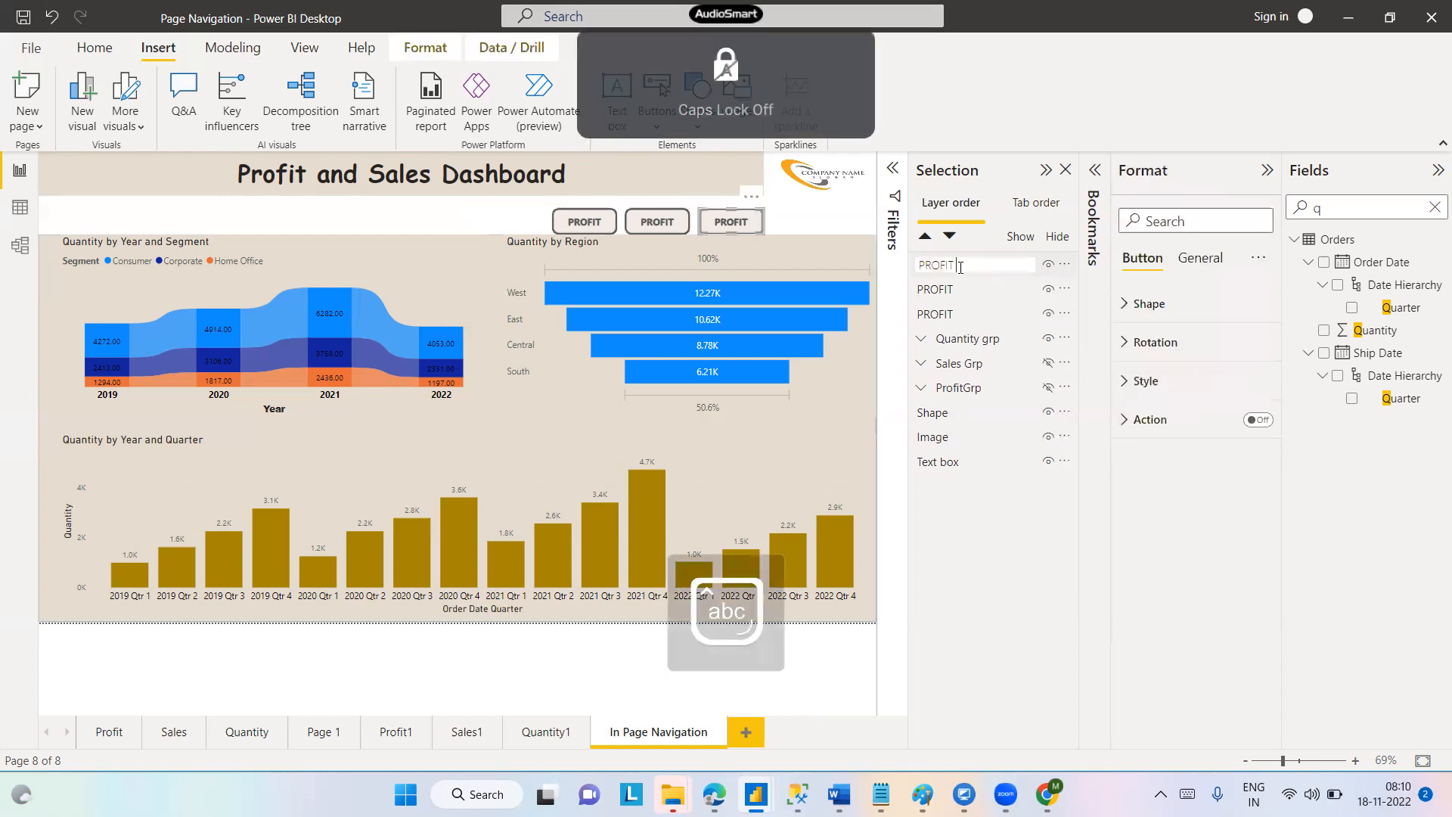
key("Caps_Lock")
type("BUTTON")
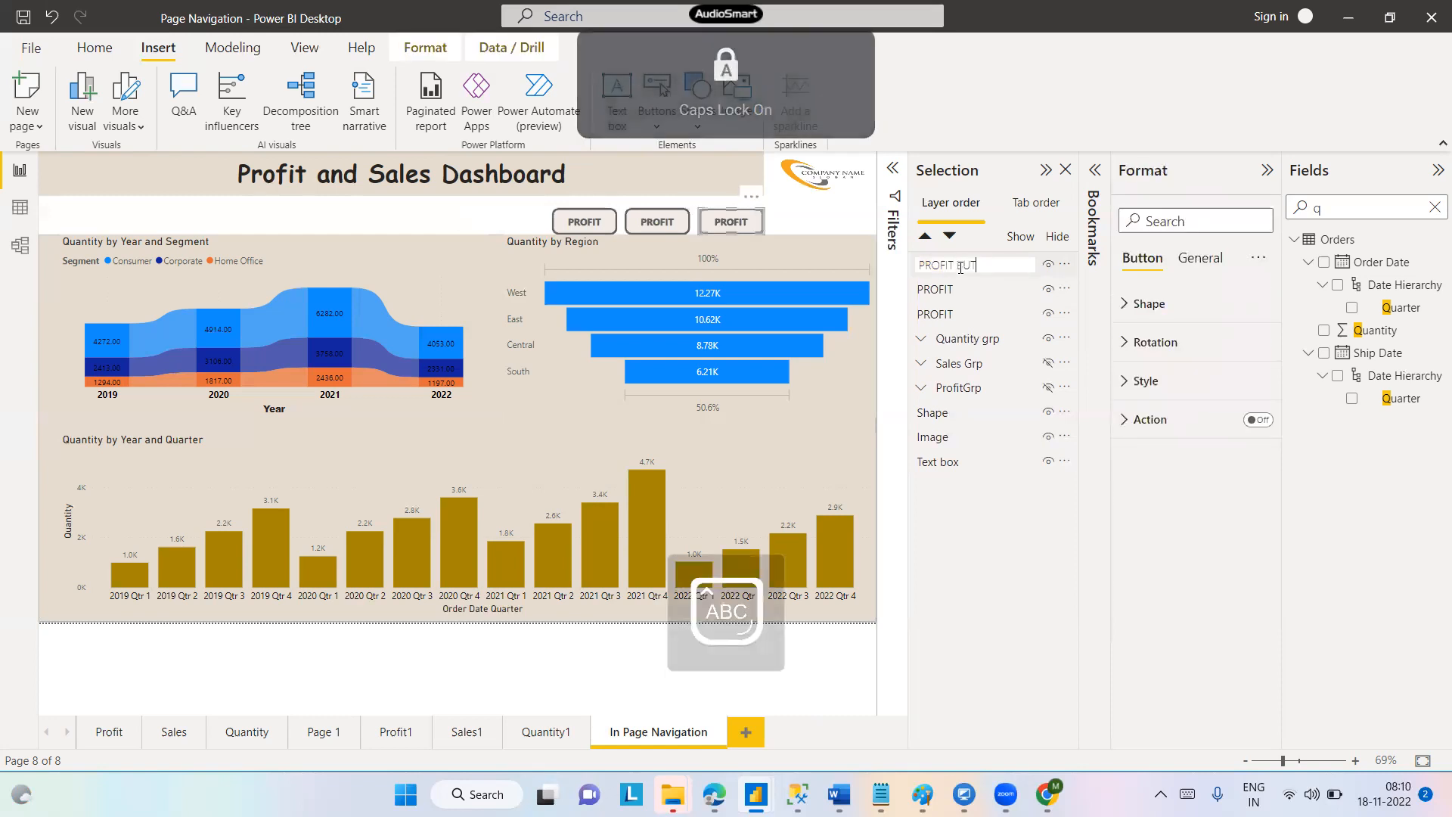
key("Return")
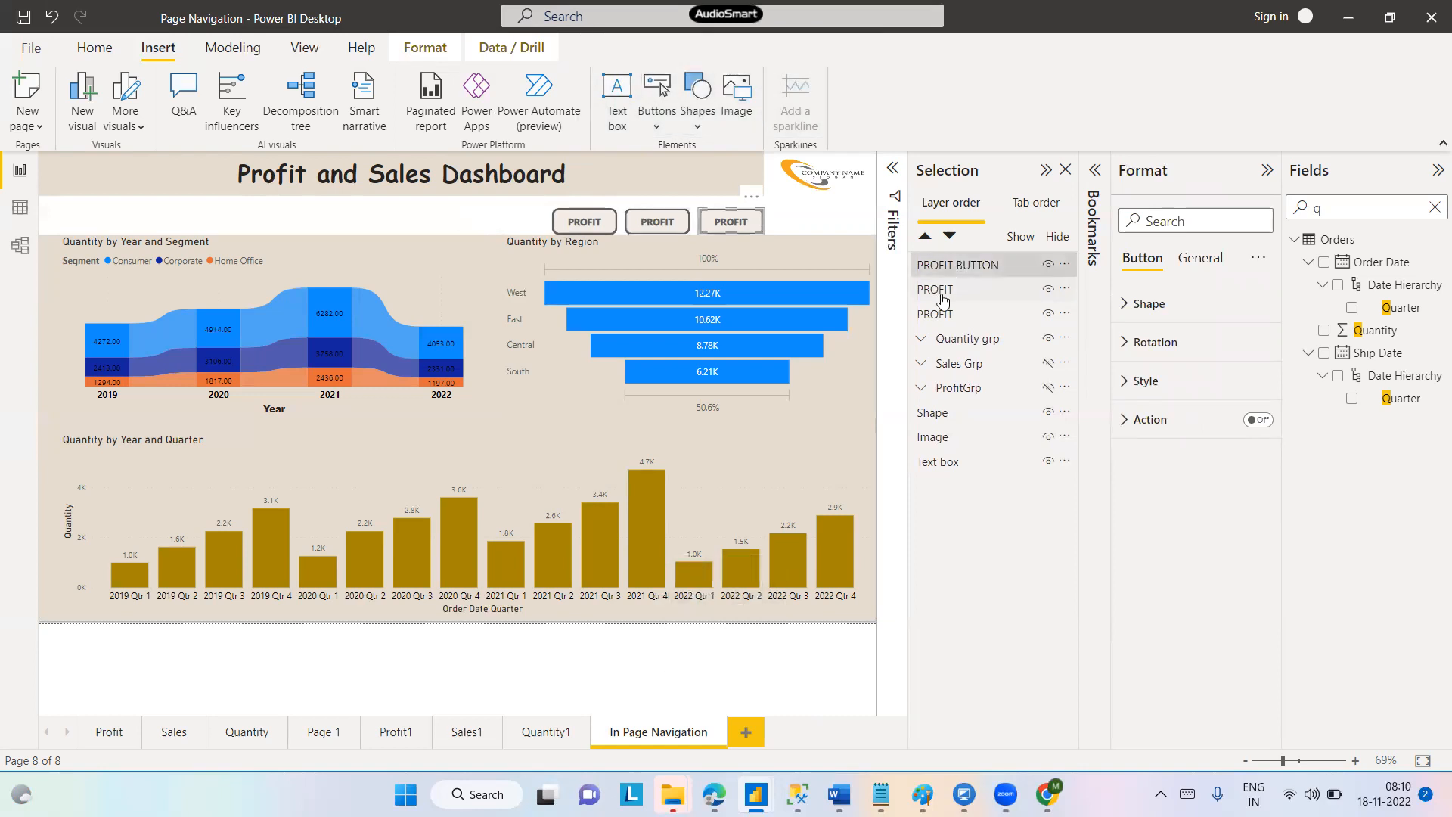
Rename the second button's layer, just below PROFIT BUTTON, to SALES BUTTON
double_click(959, 292)
key("BackSpace")
key("BackSpace")
key("BackSpace")
key("BackSpace")
key("BackSpace")
type("sA")
key("BackSpace")
key("BackSpace")
type("SALES BUTTON")
key("Return")
Rename the remaining PROFIT layer to QUANTITY BUTTON
double_click(947, 316)
type("QUN")
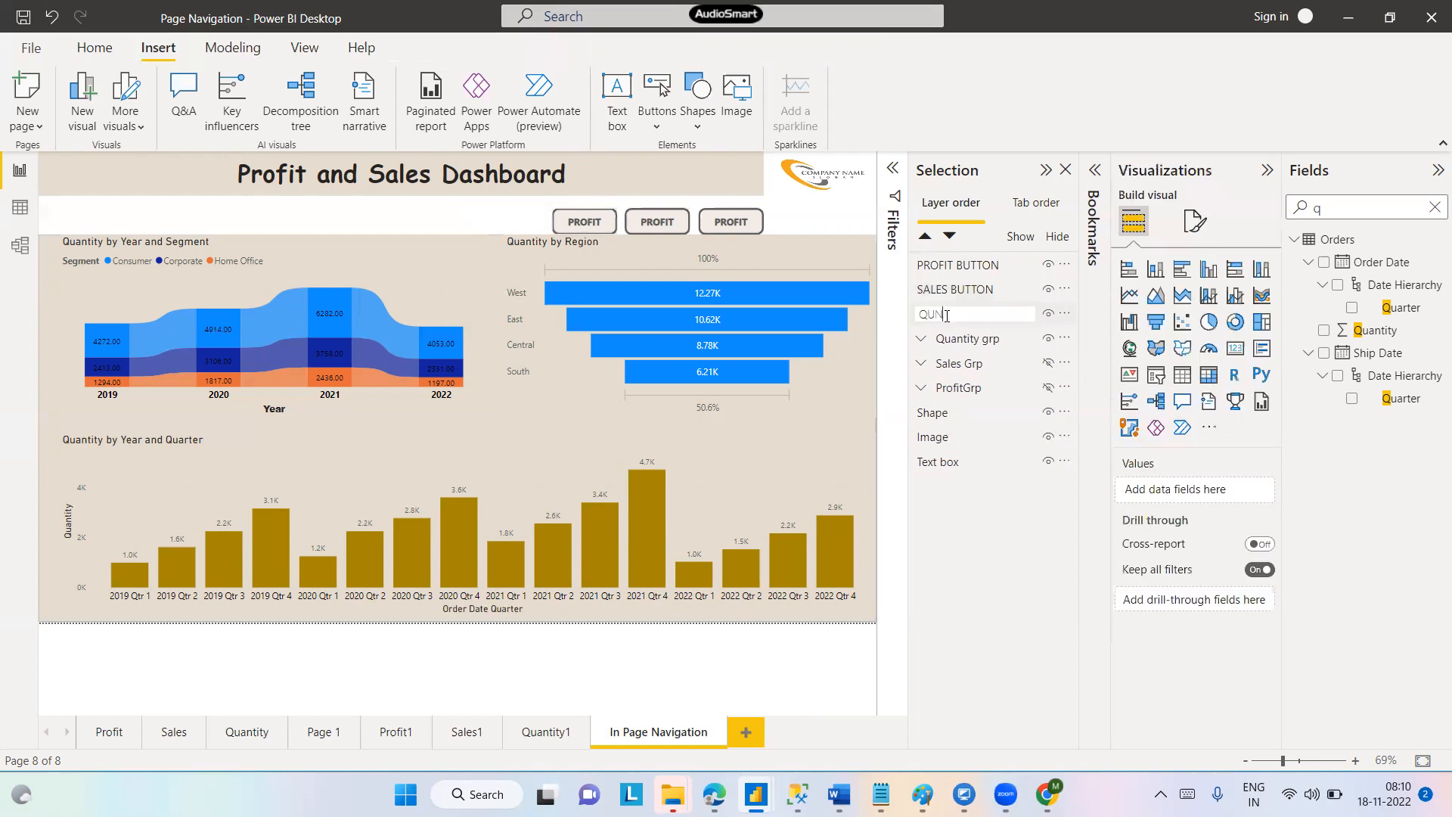
key("BackSpace")
type("ANTITY BUTTON")
key("Return")
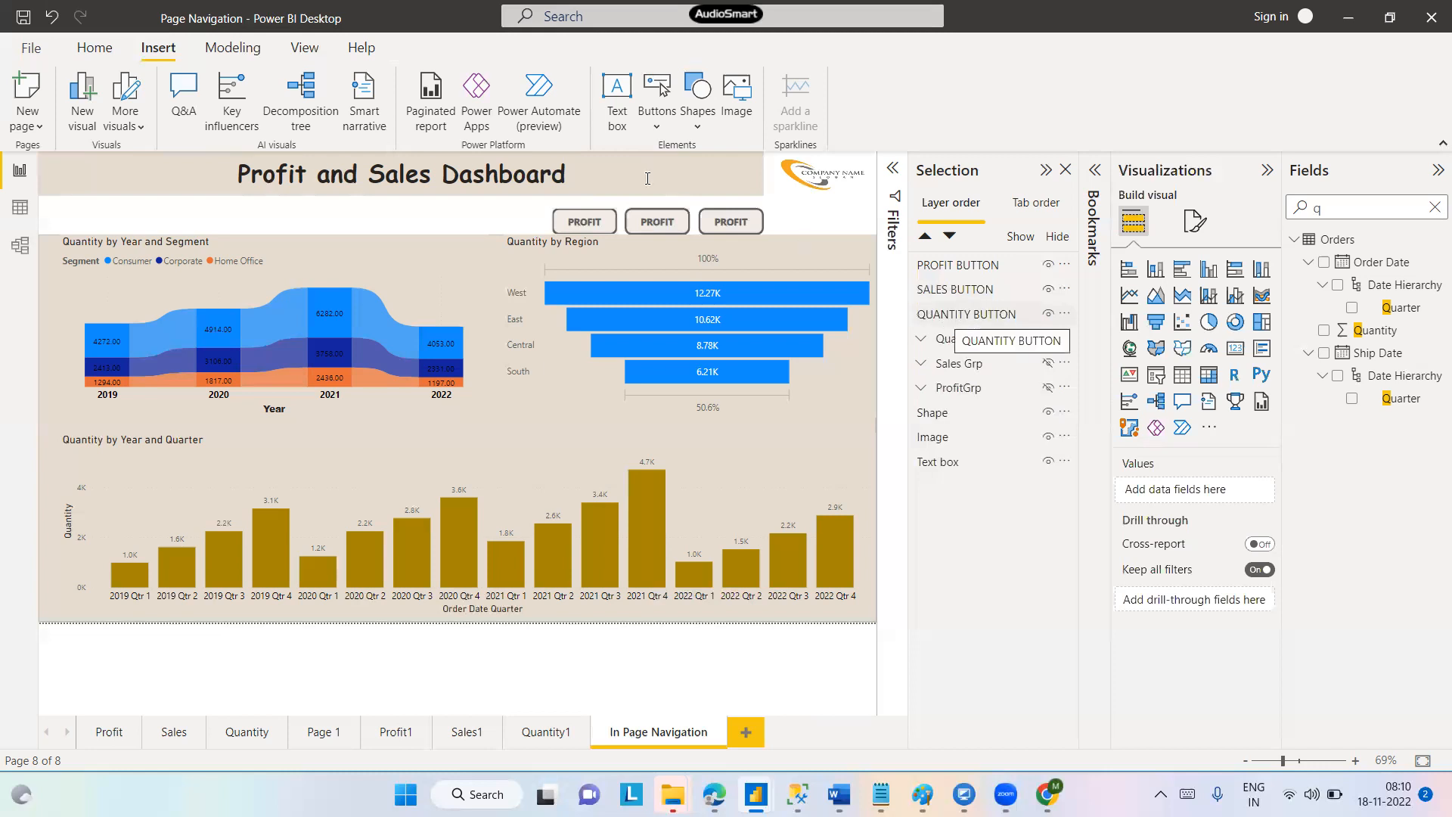
Change the label text of the middle button in the row to SALES
left_click(581, 224)
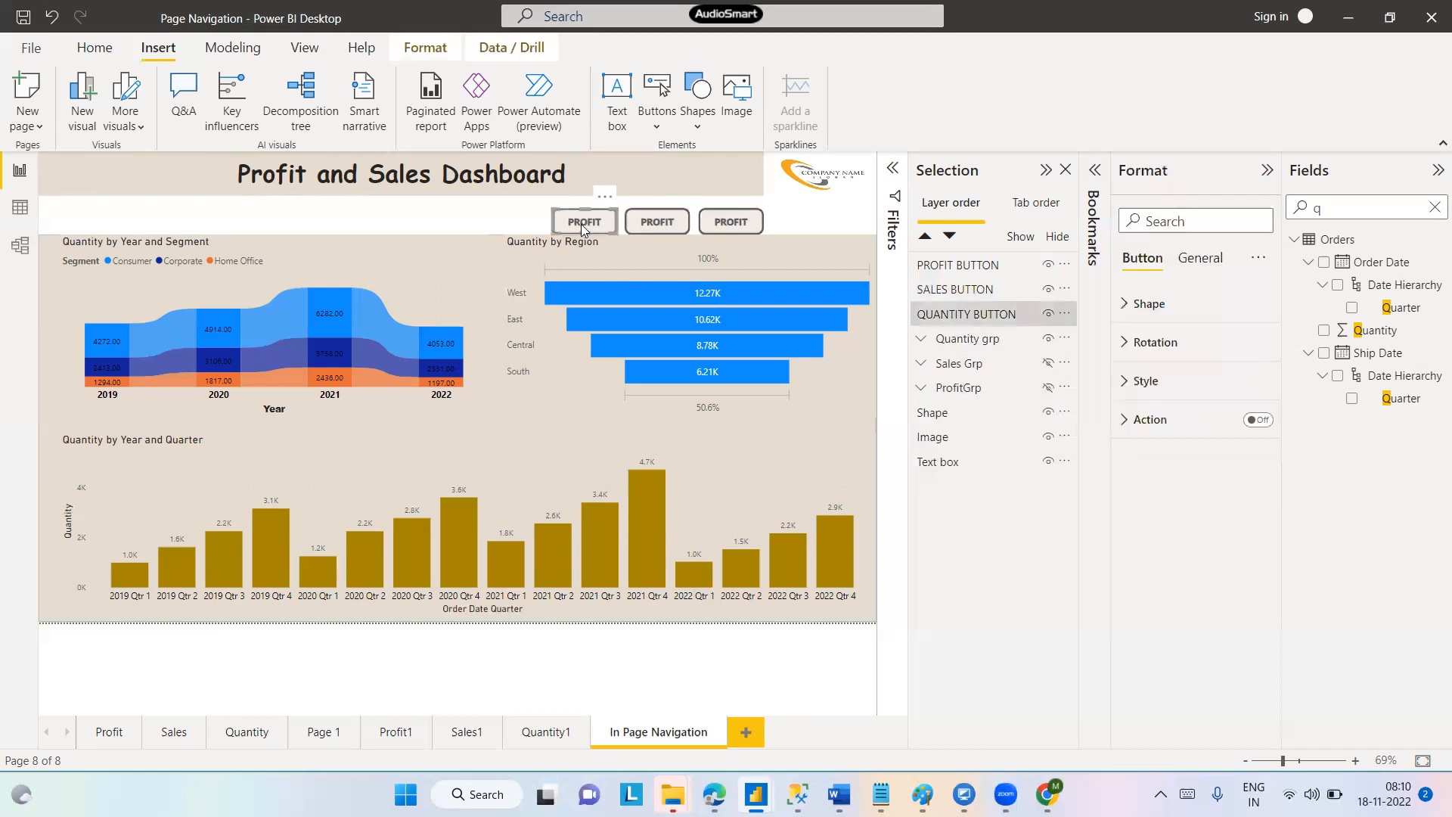
left_click(637, 226, "ctrl")
left_click(727, 224)
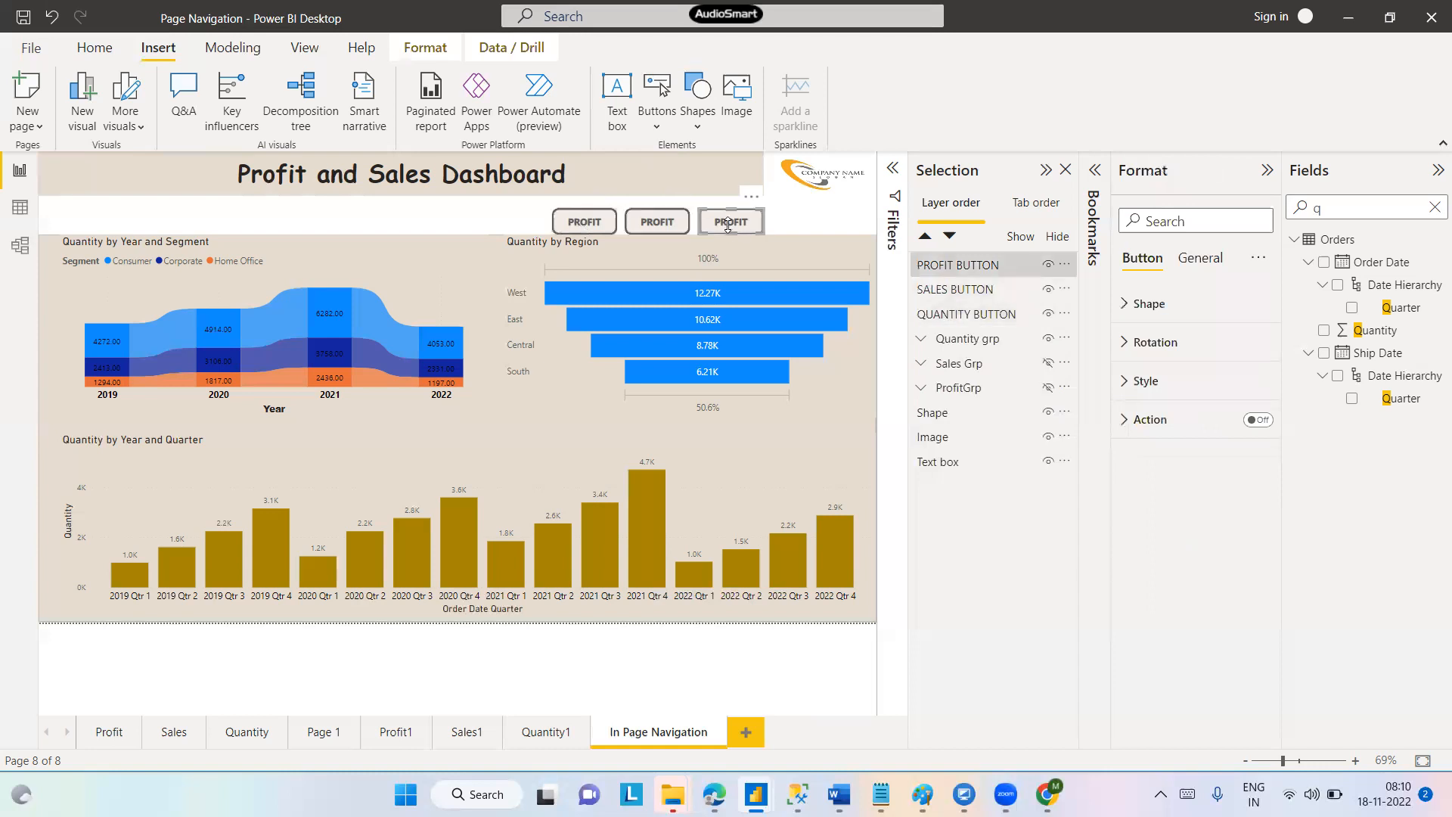
left_click(668, 227)
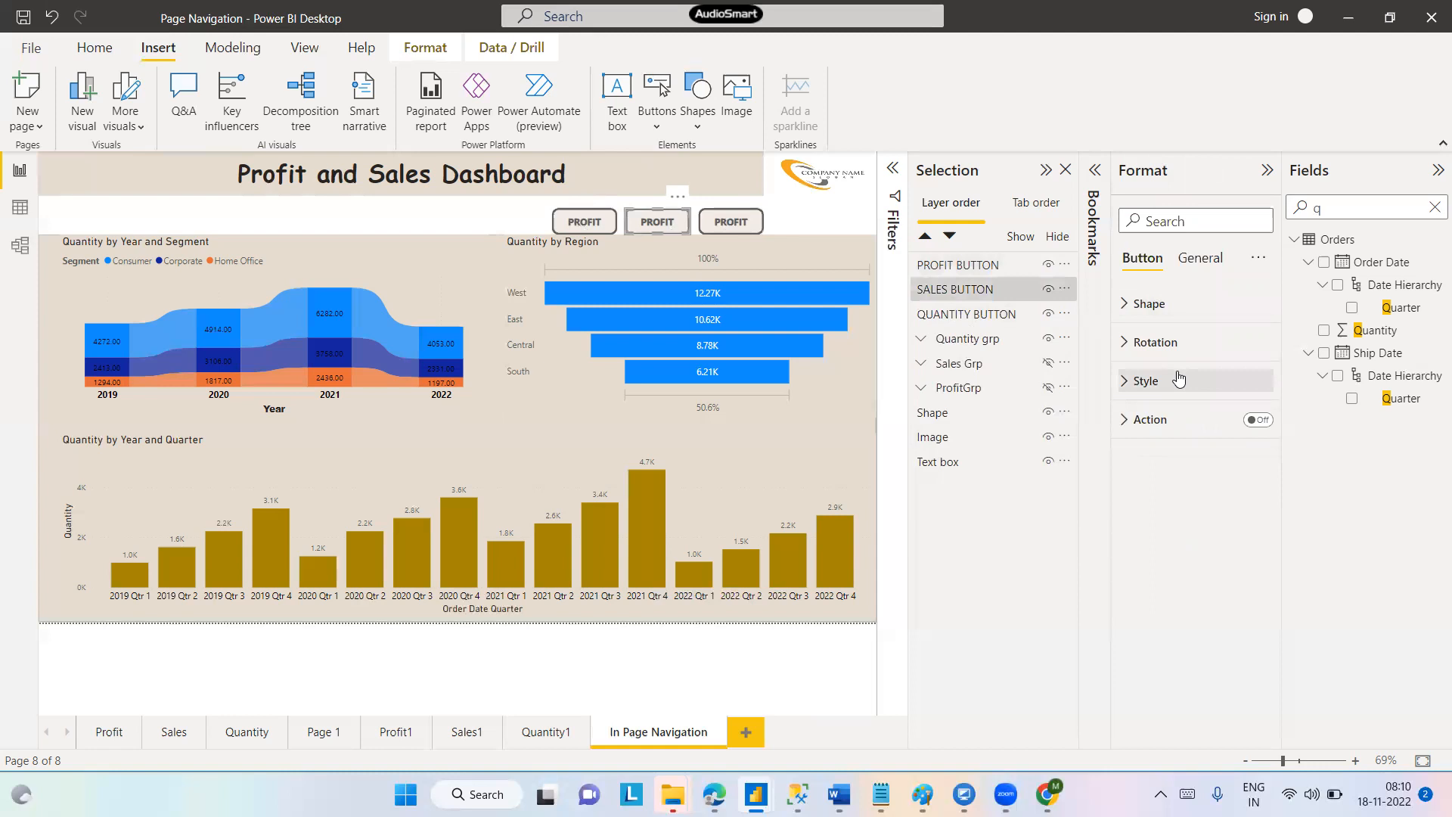
left_click(1124, 381)
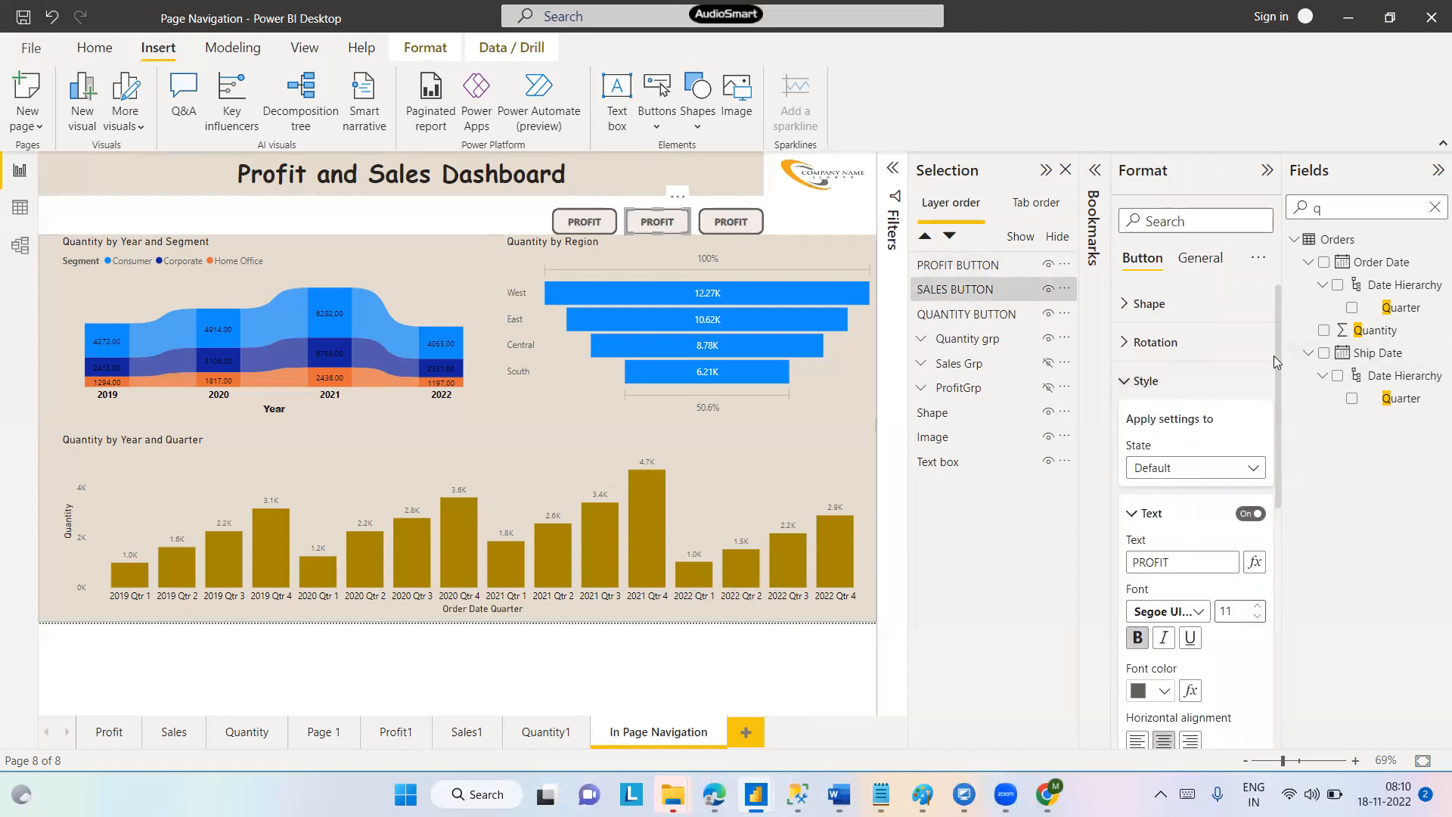
mouse_move(1278, 357)
left_mouse_down()
mouse_move(1281, 641)
mouse_move(1271, 344)
left_mouse_up()
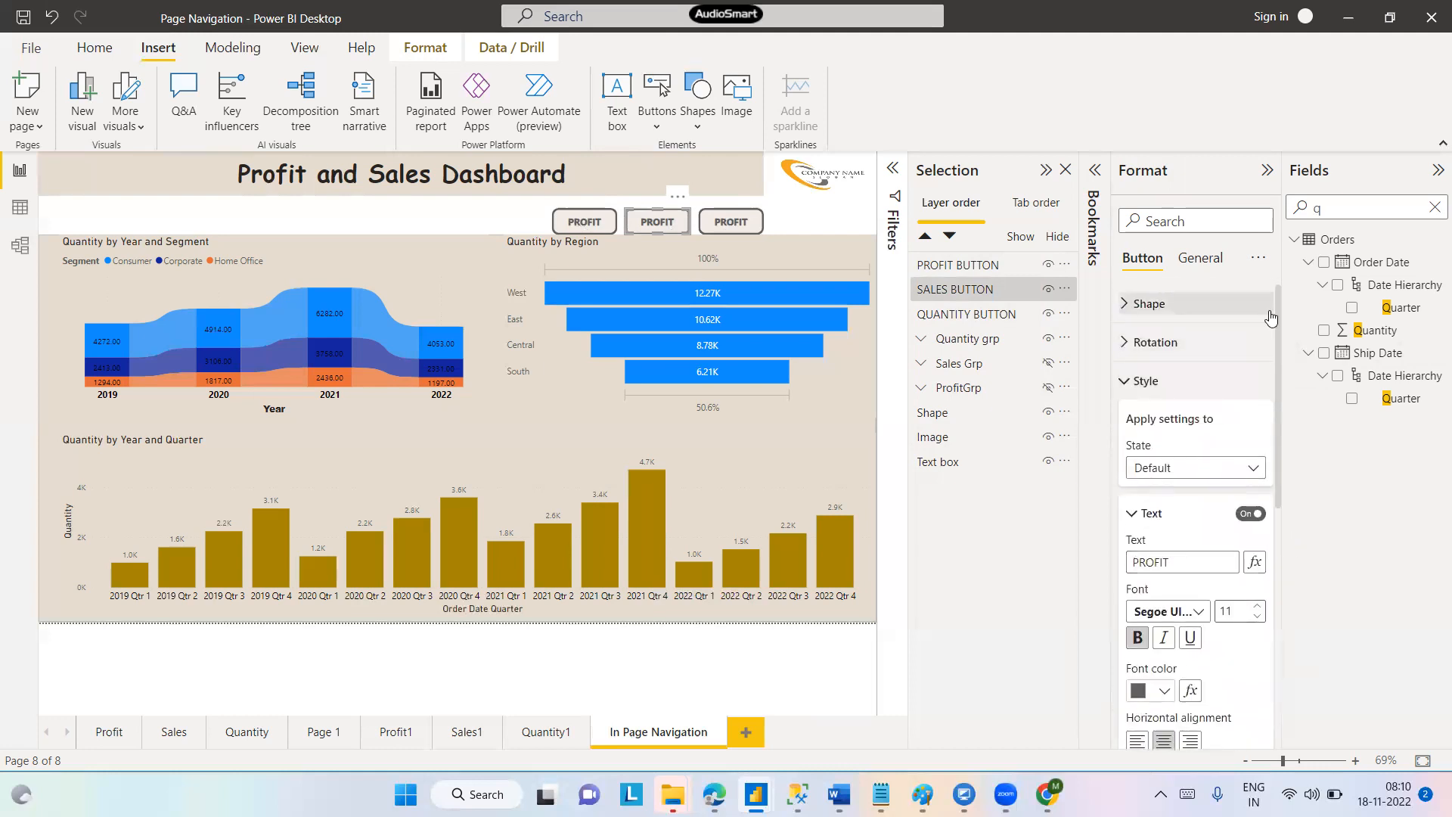
left_click(1126, 307)
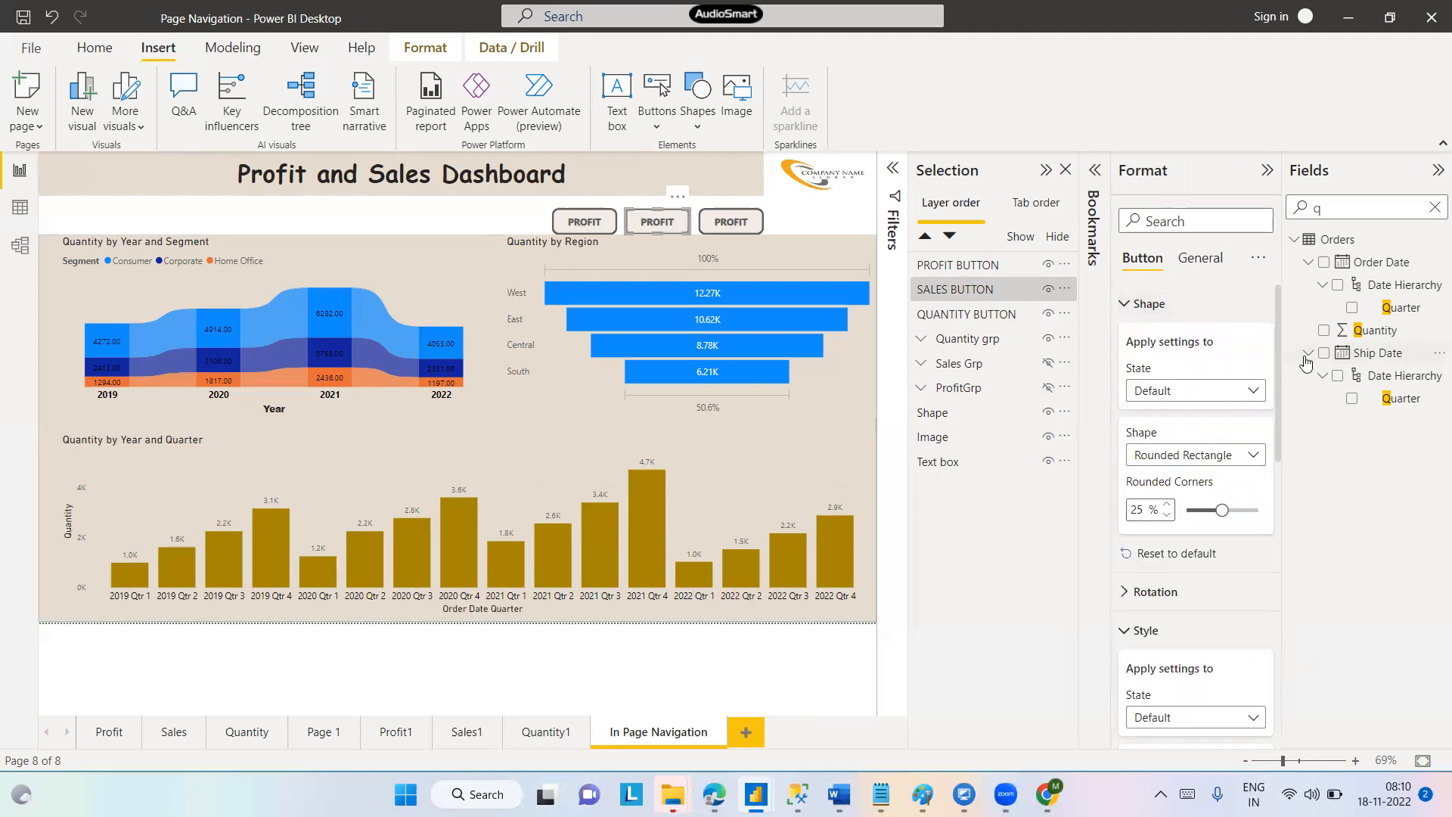
left_click_drag(1278, 346, 1277, 454)
left_click_drag(1229, 515, 1098, 527)
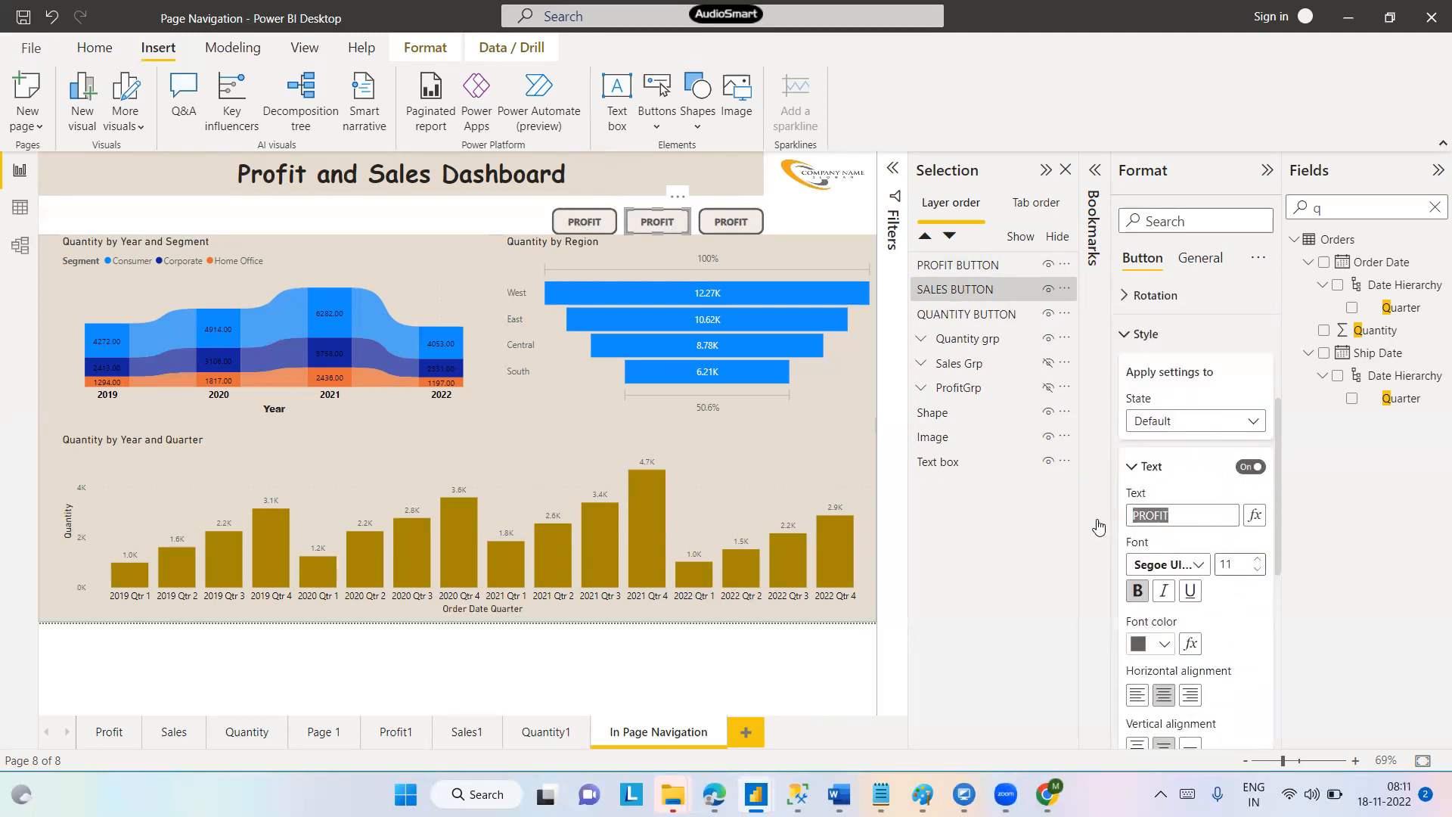
type("SALES")
Change the label text of the last button in the row to QUANTITY
left_click(716, 224)
double_click(1151, 520)
type("QUANTITY")
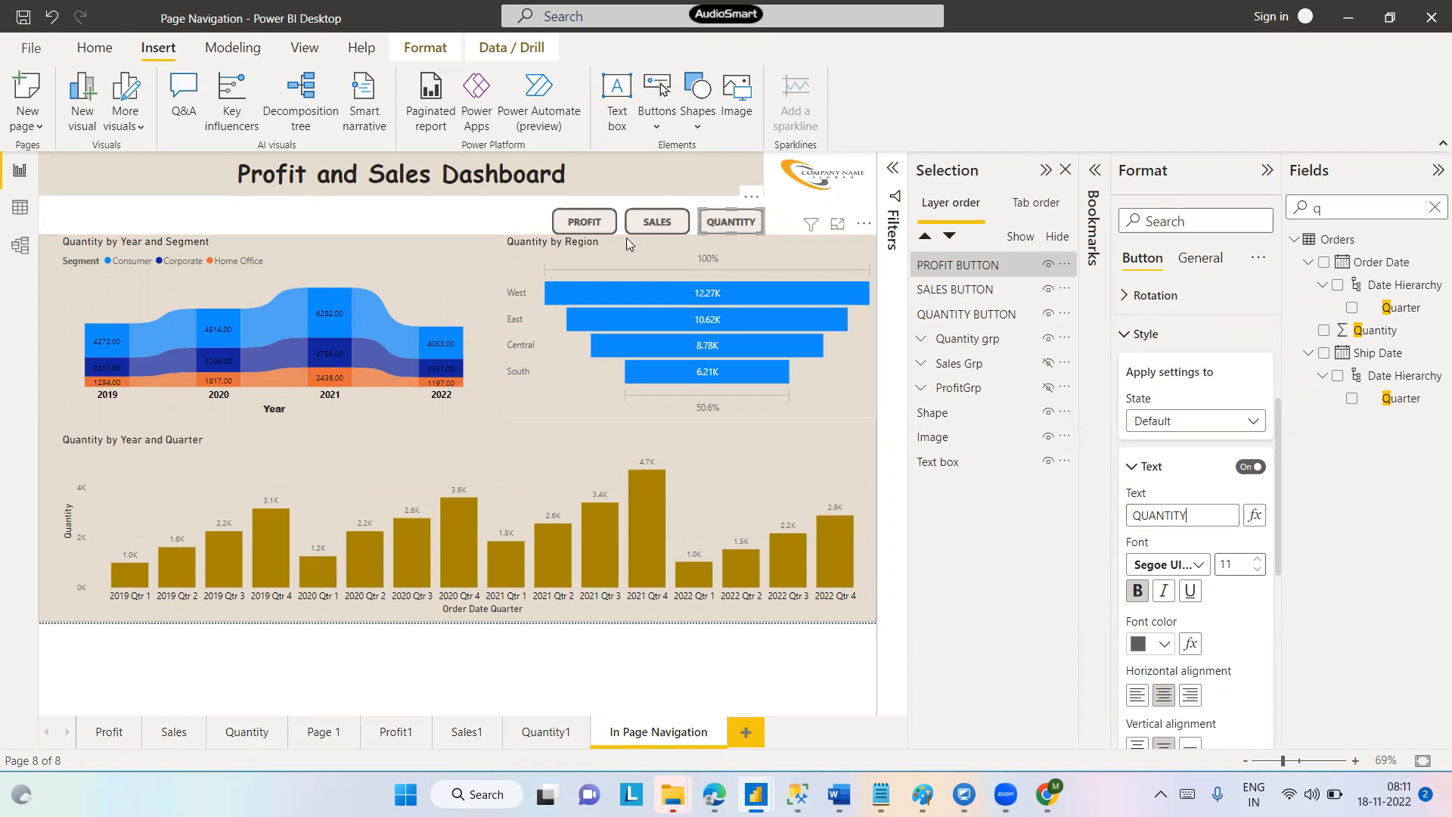
Group the PROFIT, SALES and QUANTITY navigation buttons together
left_click(587, 223)
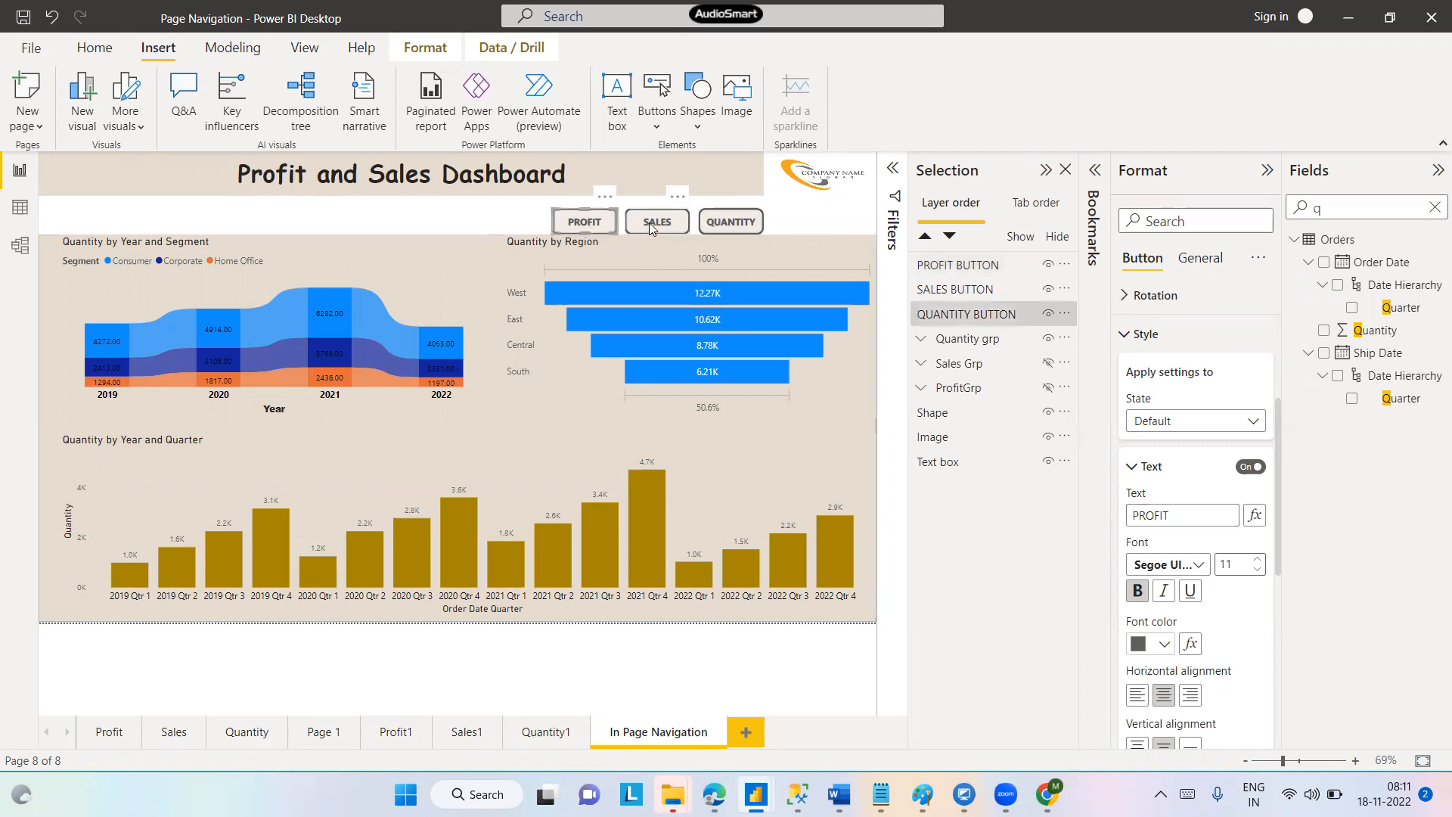
left_click(649, 222, "ctrl")
left_click(723, 221, "ctrl")
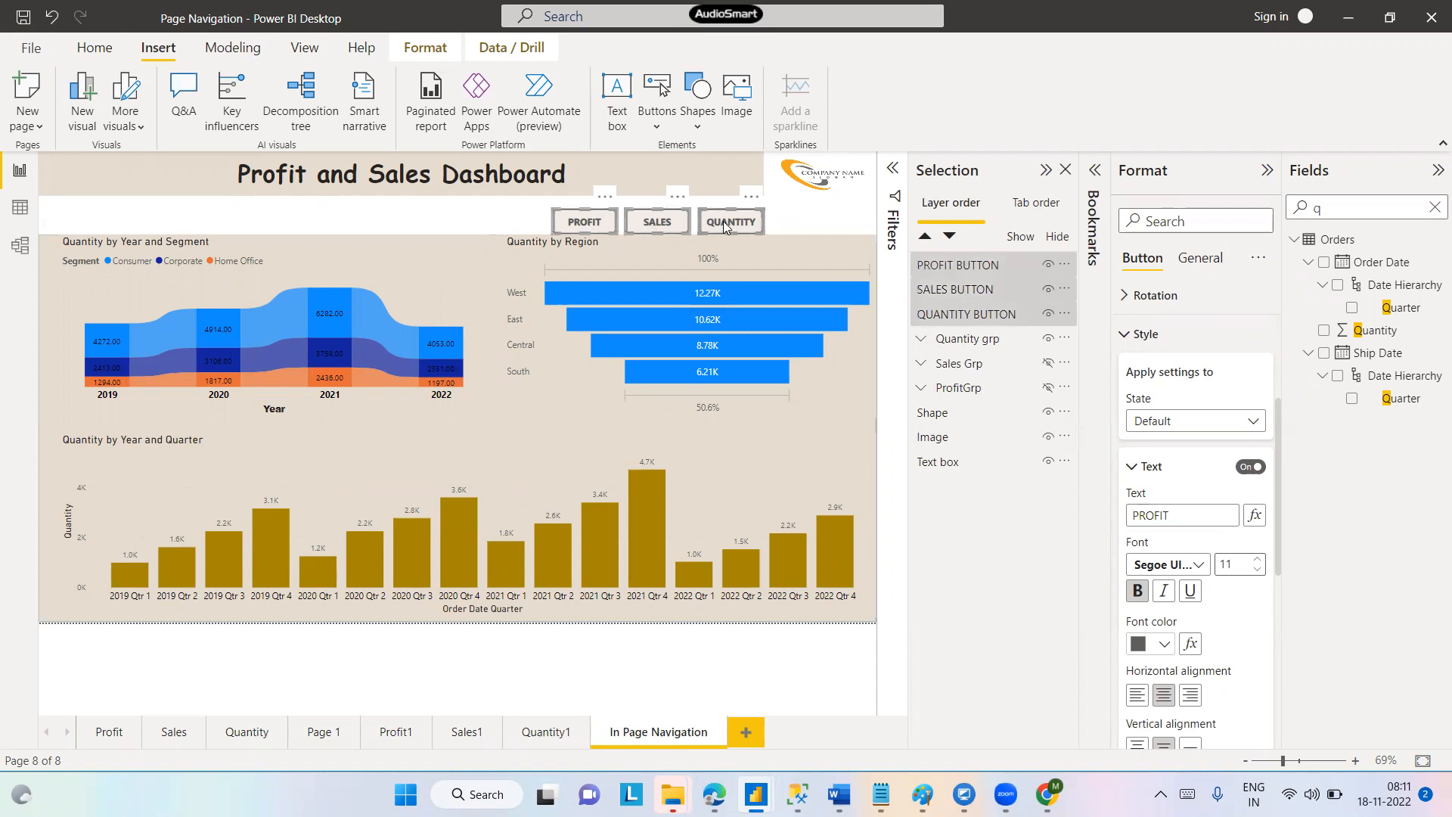
right_click(723, 221)
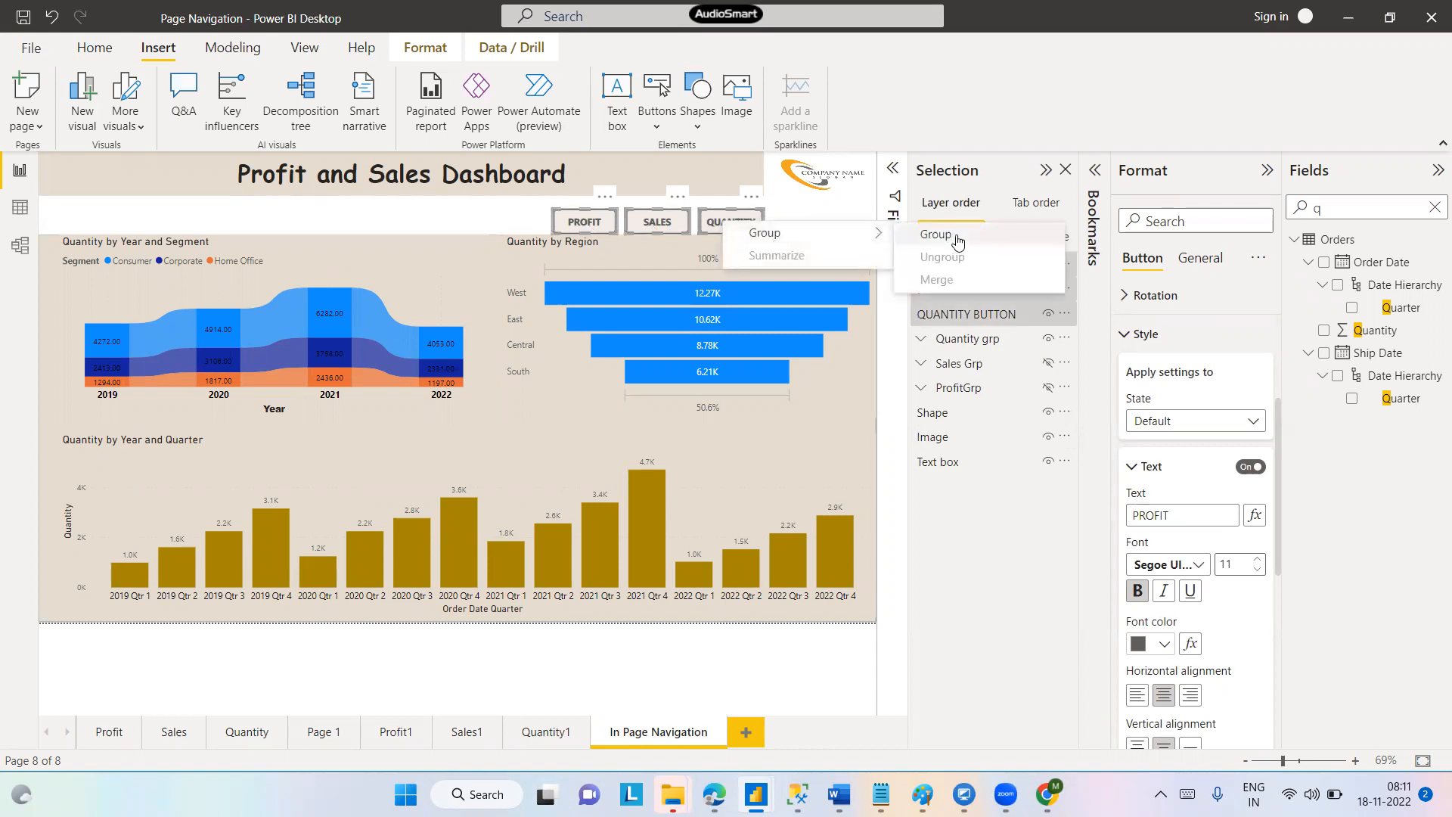
left_click(957, 239)
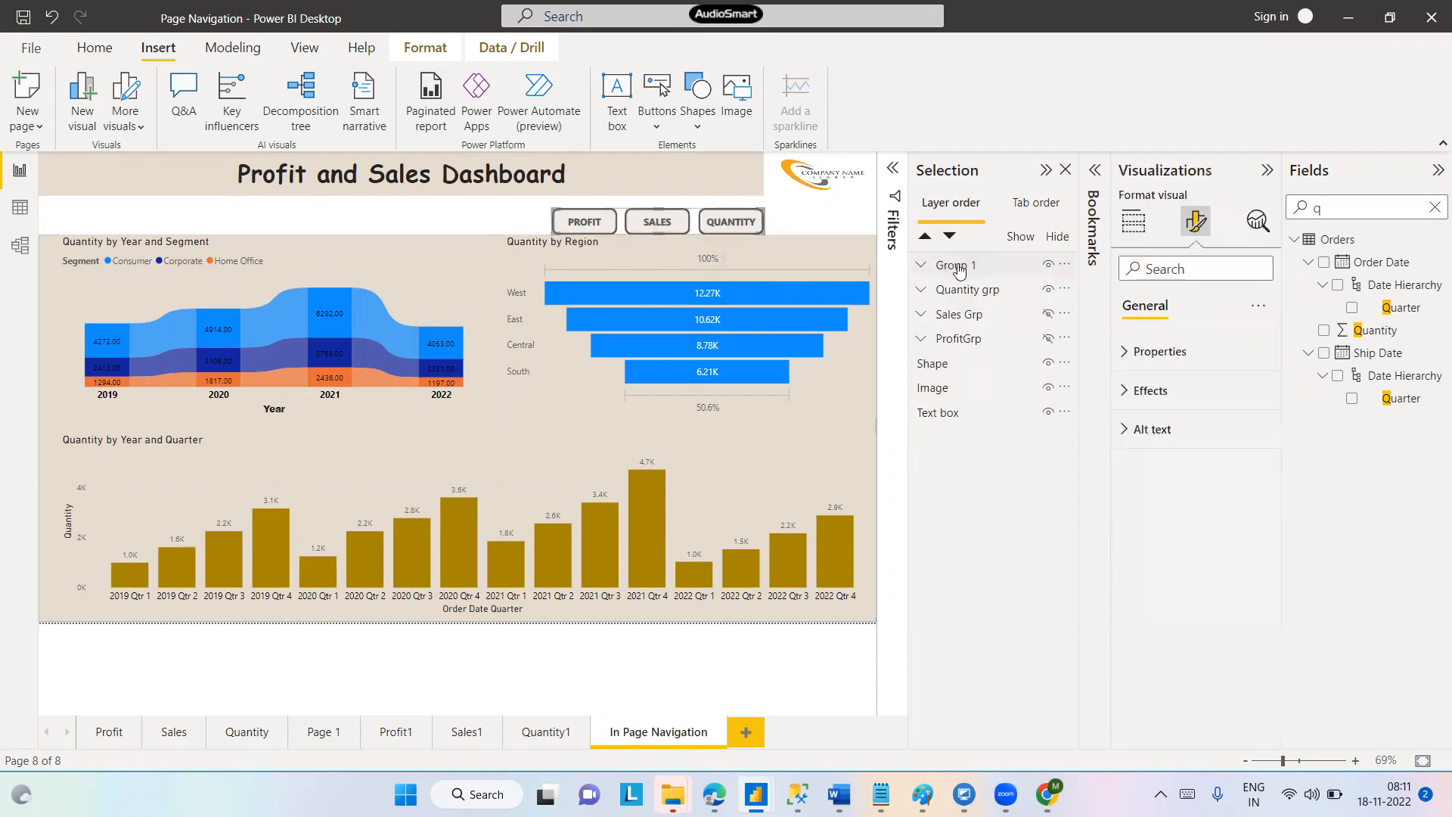
Rename the new button group layer to ACTIVE BUTTONS GROUP
double_click(957, 265)
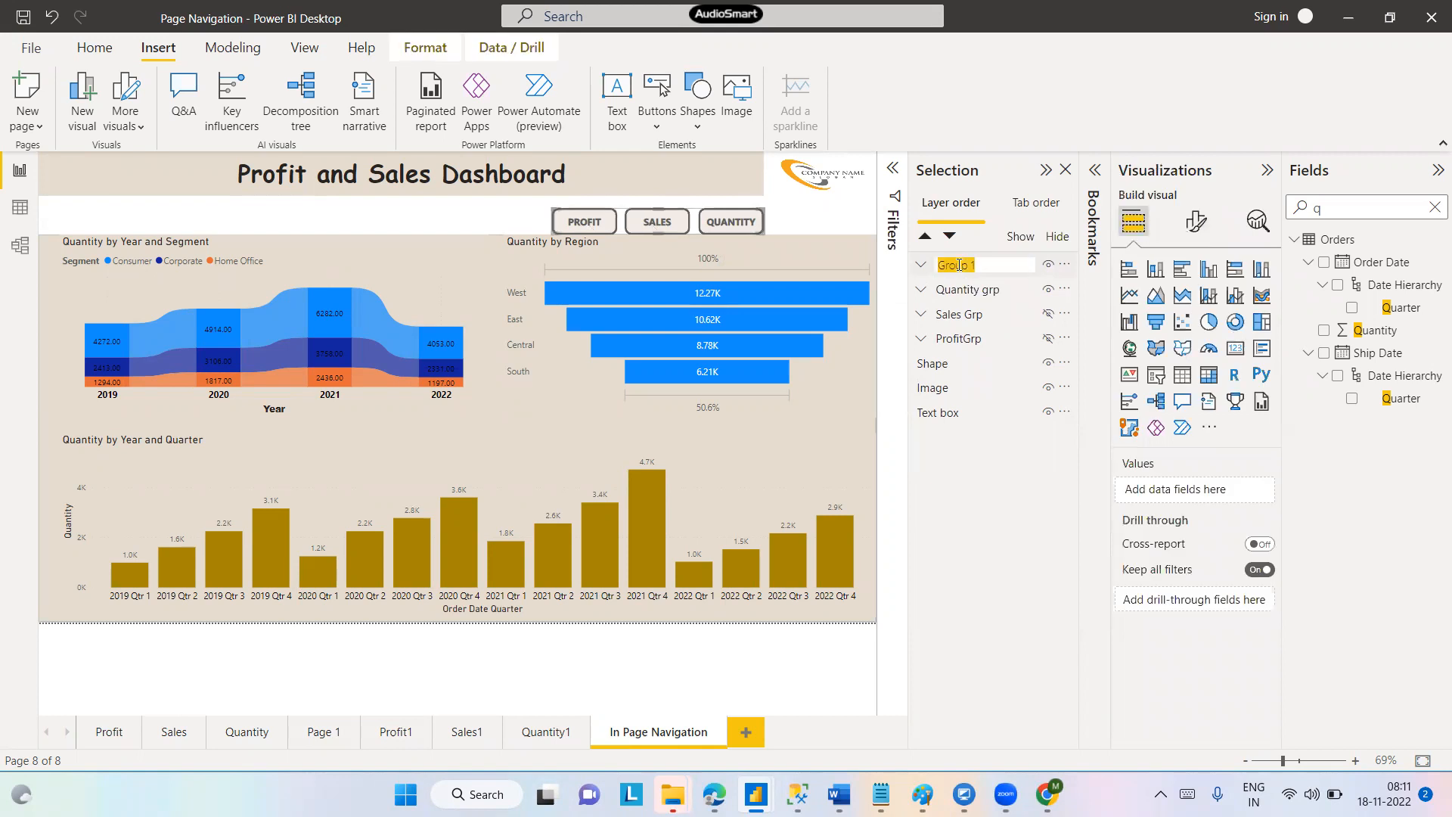
type("ACTIVE BUTTONS GROUP")
key("Return")
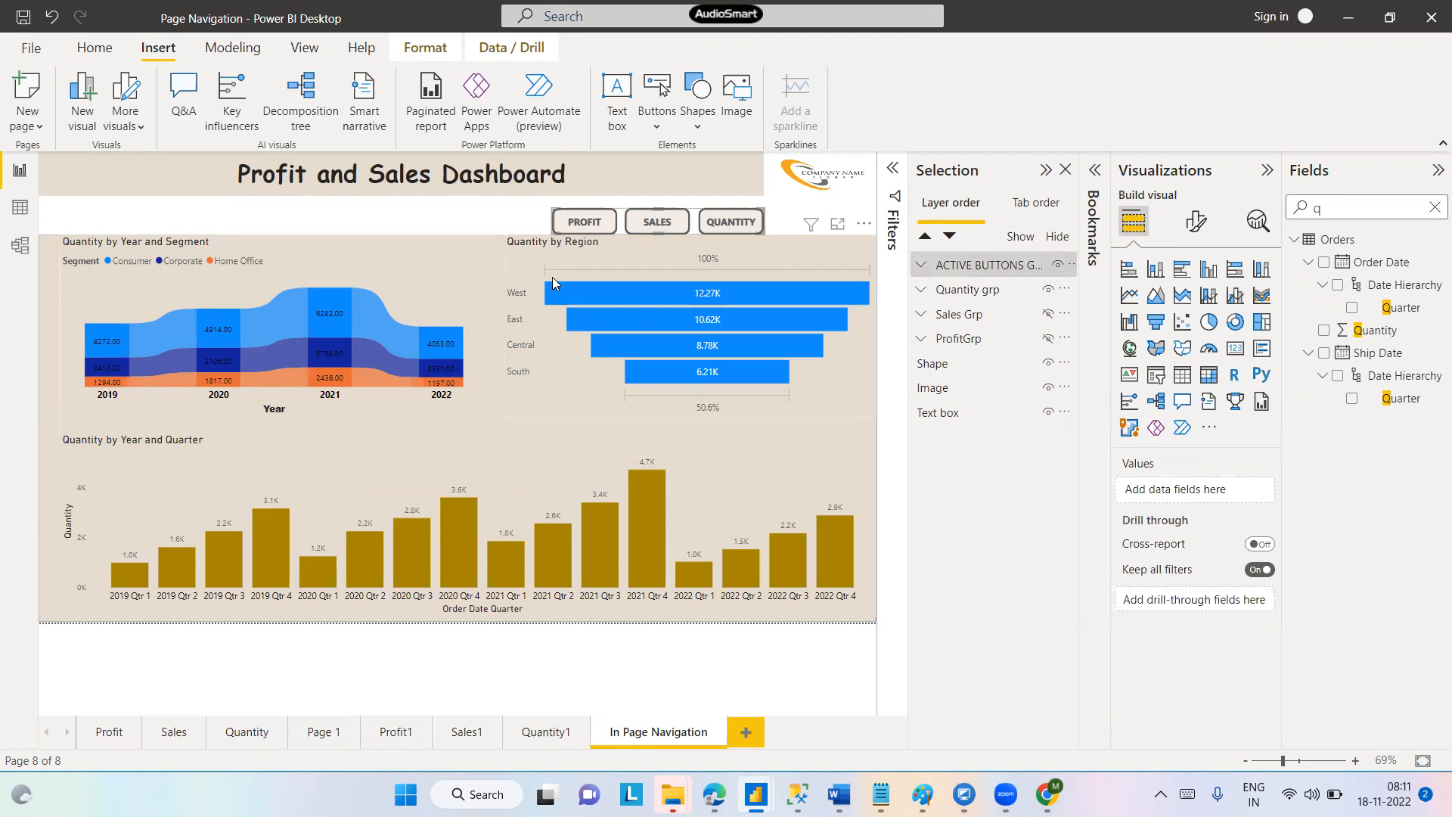
Set the PROFIT button's border color to the light beige from the recent colors
left_click(467, 220)
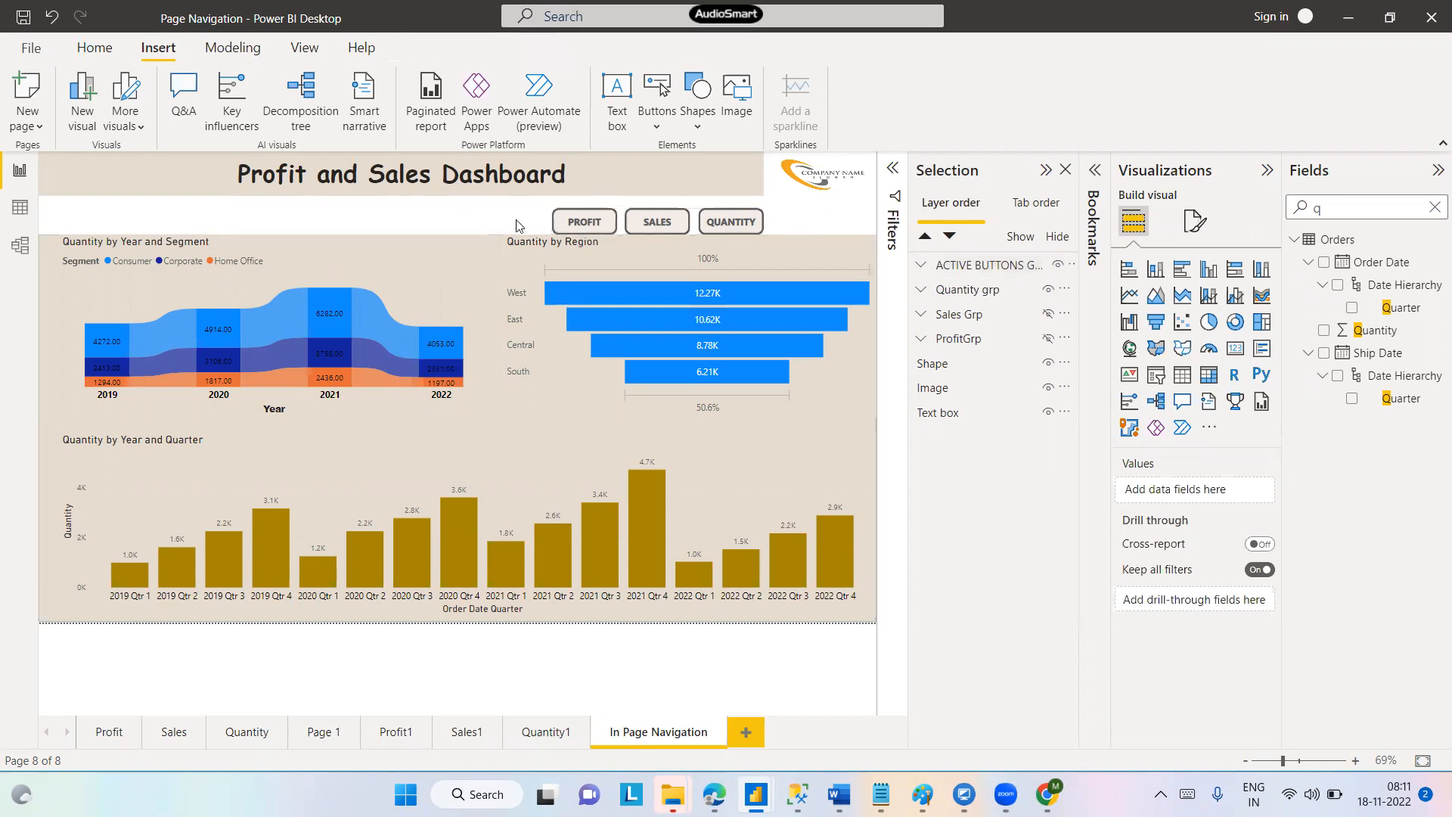
left_click(572, 224)
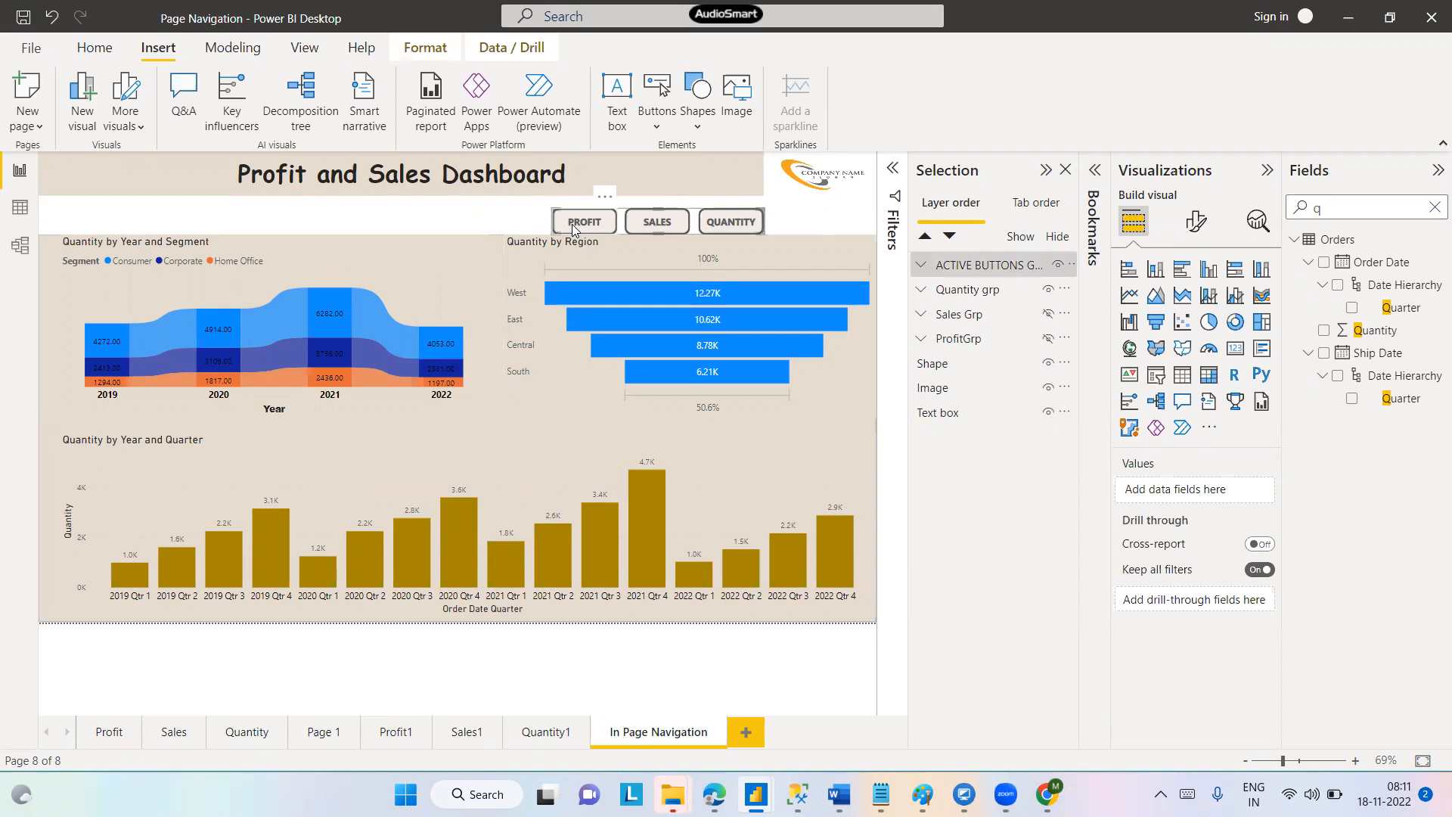
left_click(585, 224)
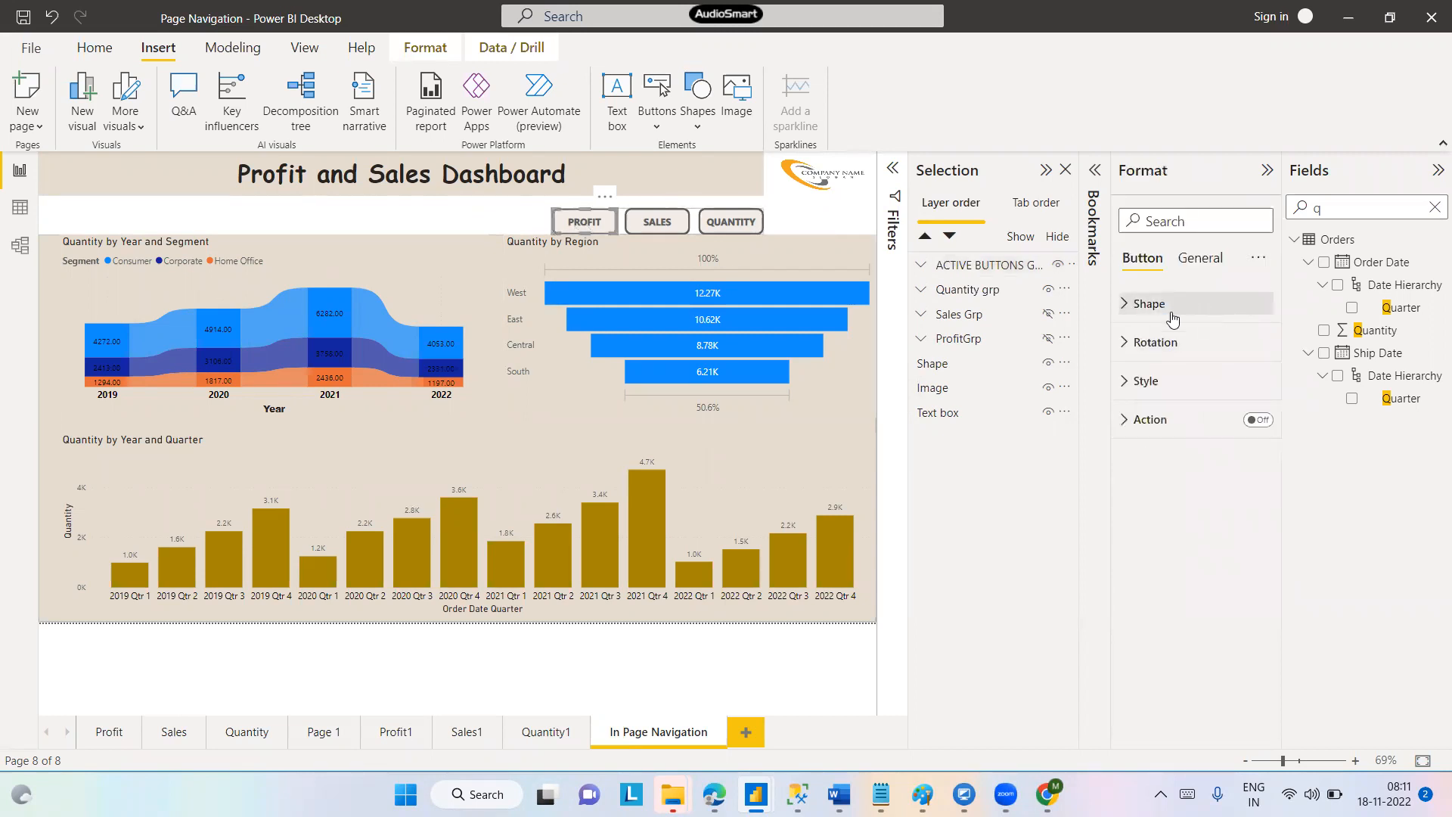
left_click(1125, 310)
left_click(1125, 305)
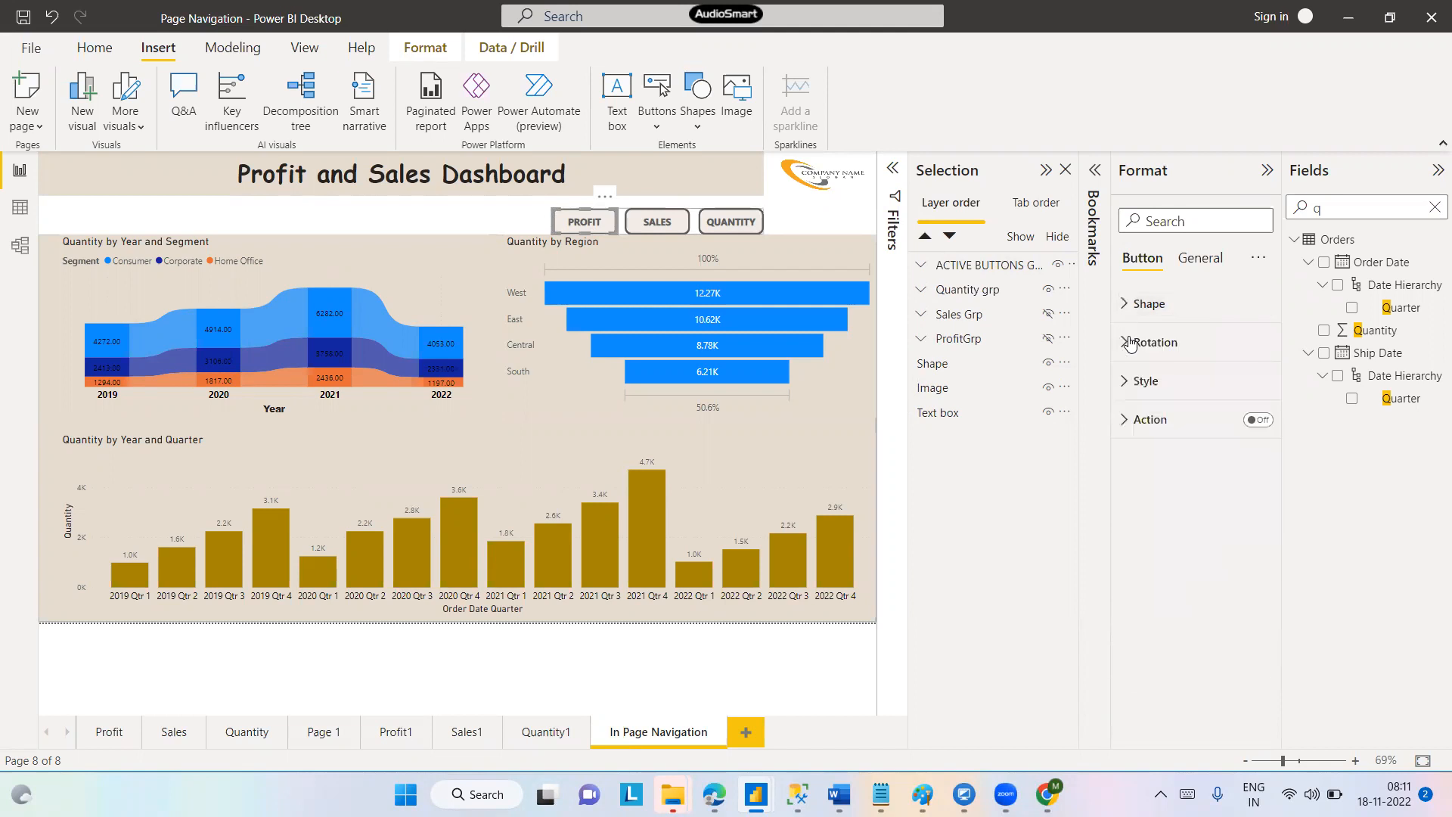
left_click(1127, 380)
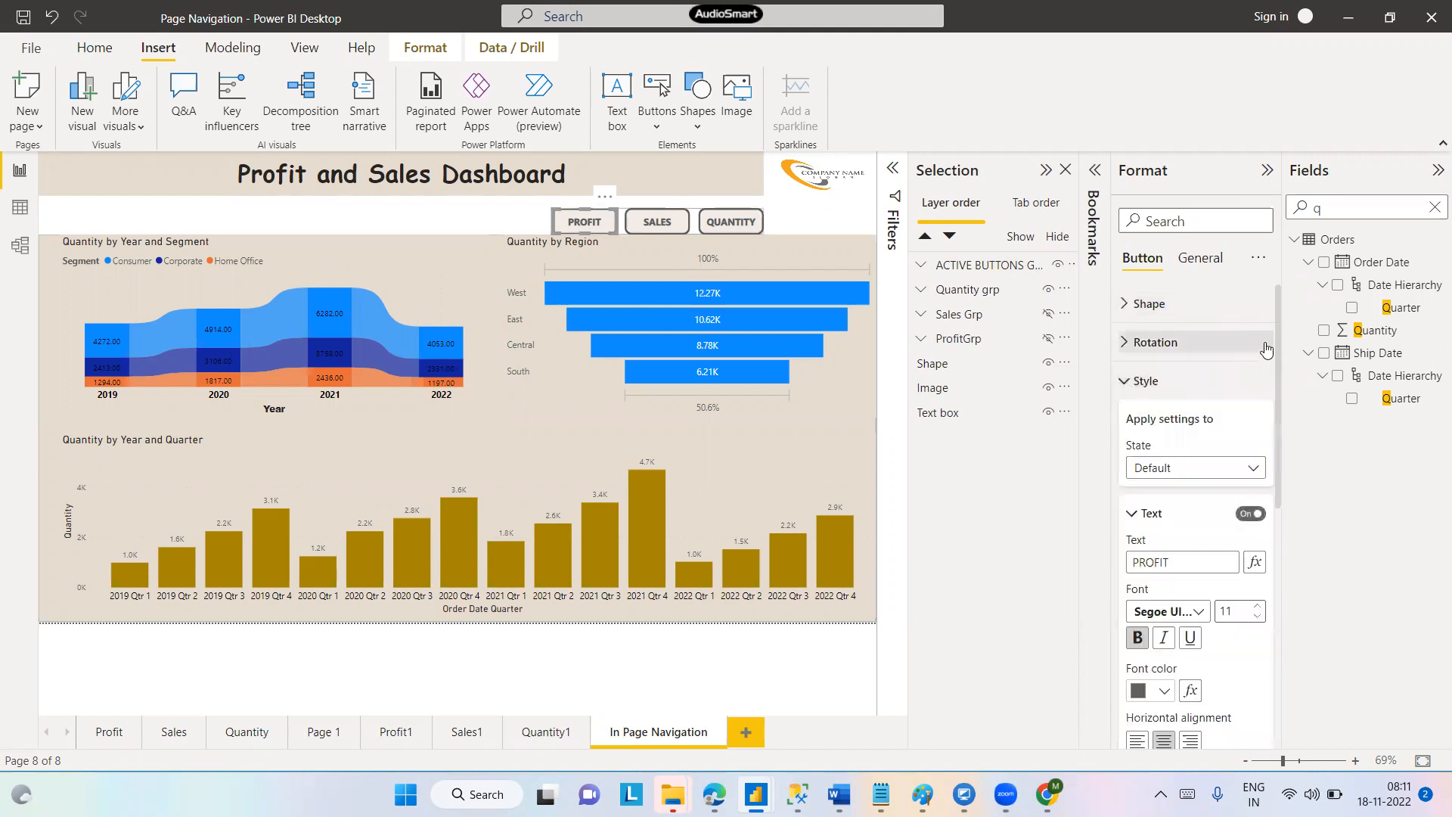
scroll(1276, 348, "down", 1)
left_click_drag(1278, 384, 1285, 603)
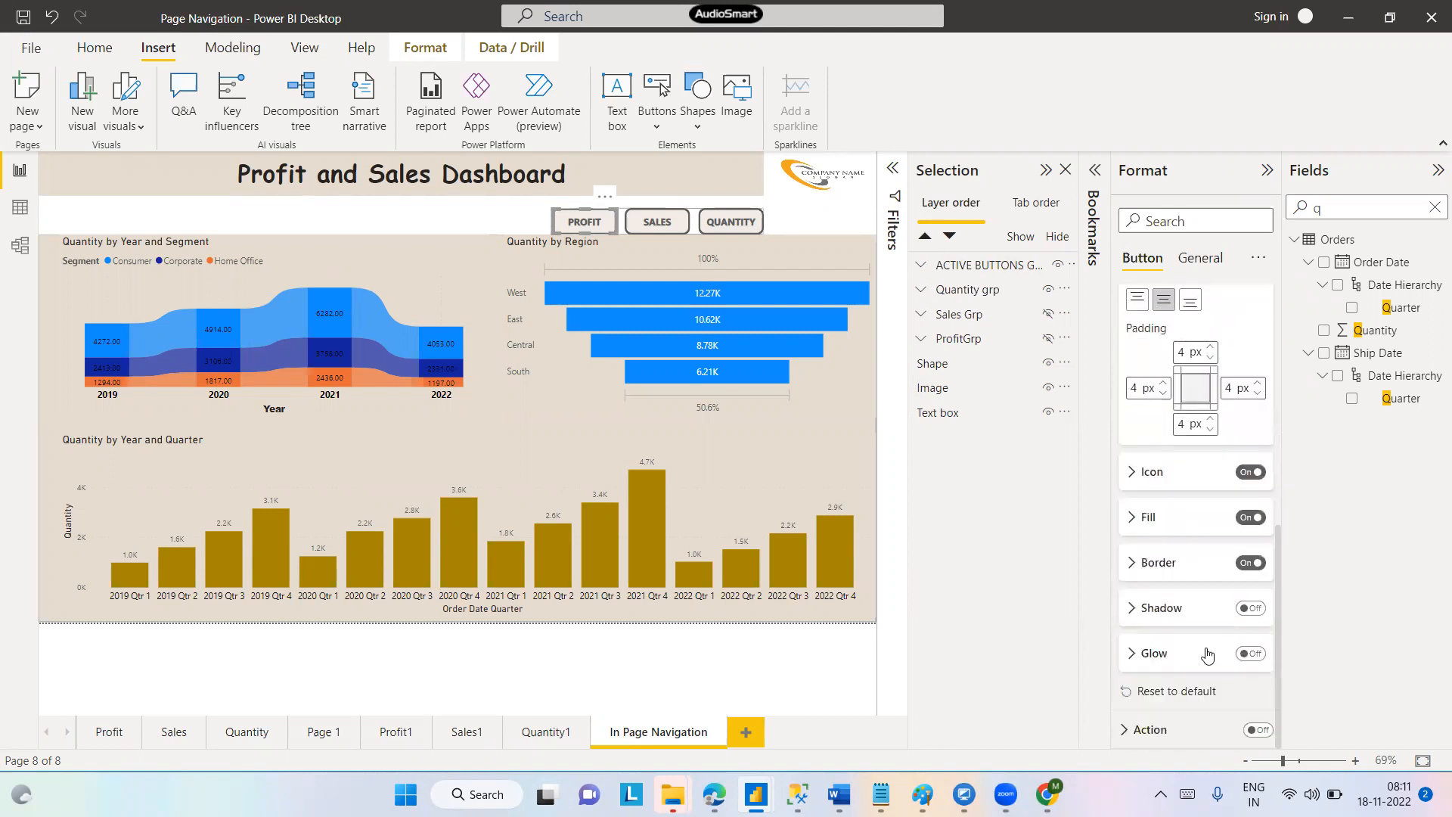
left_click(1132, 566)
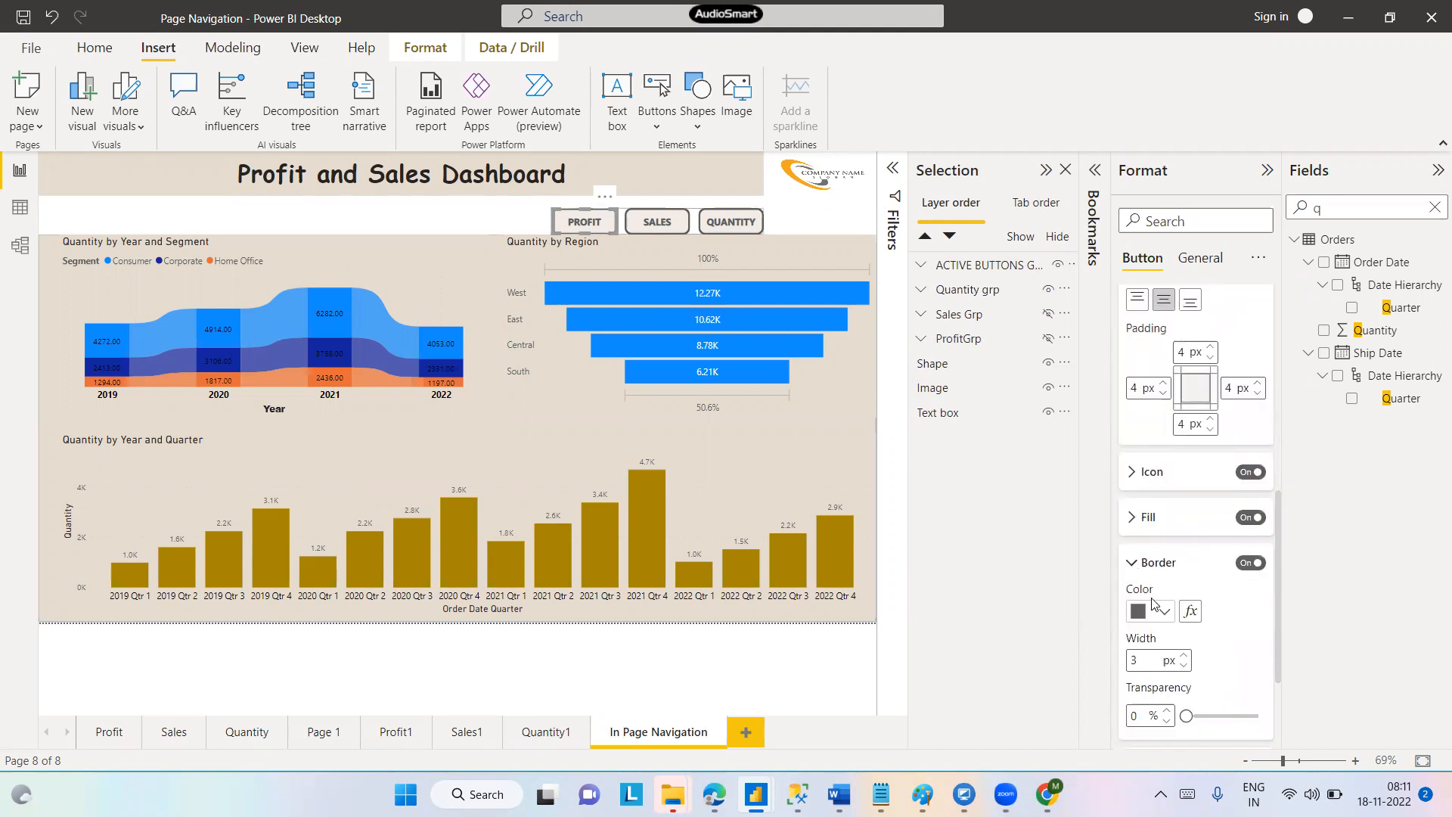
left_click(1163, 611)
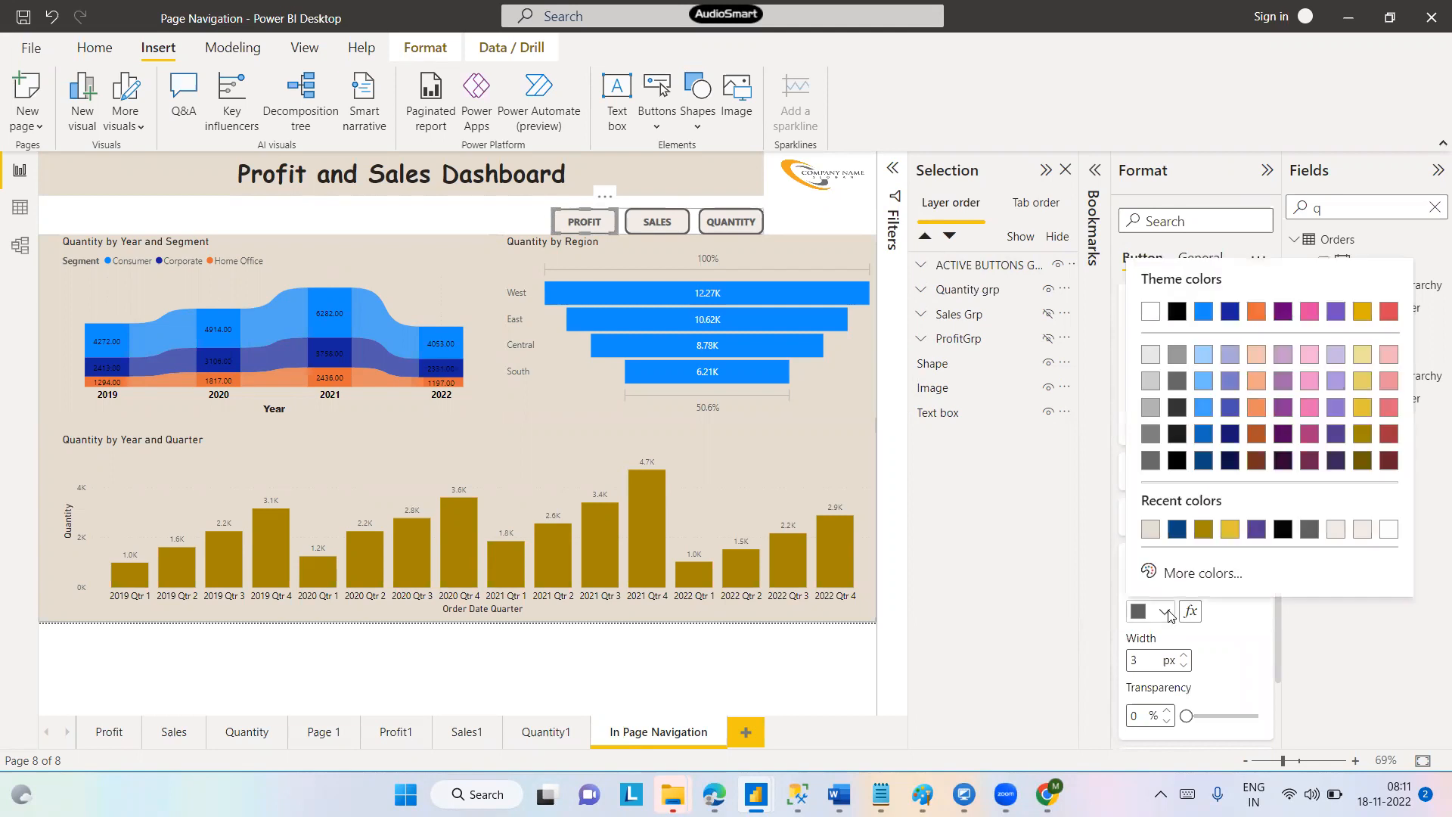
left_click(1150, 528)
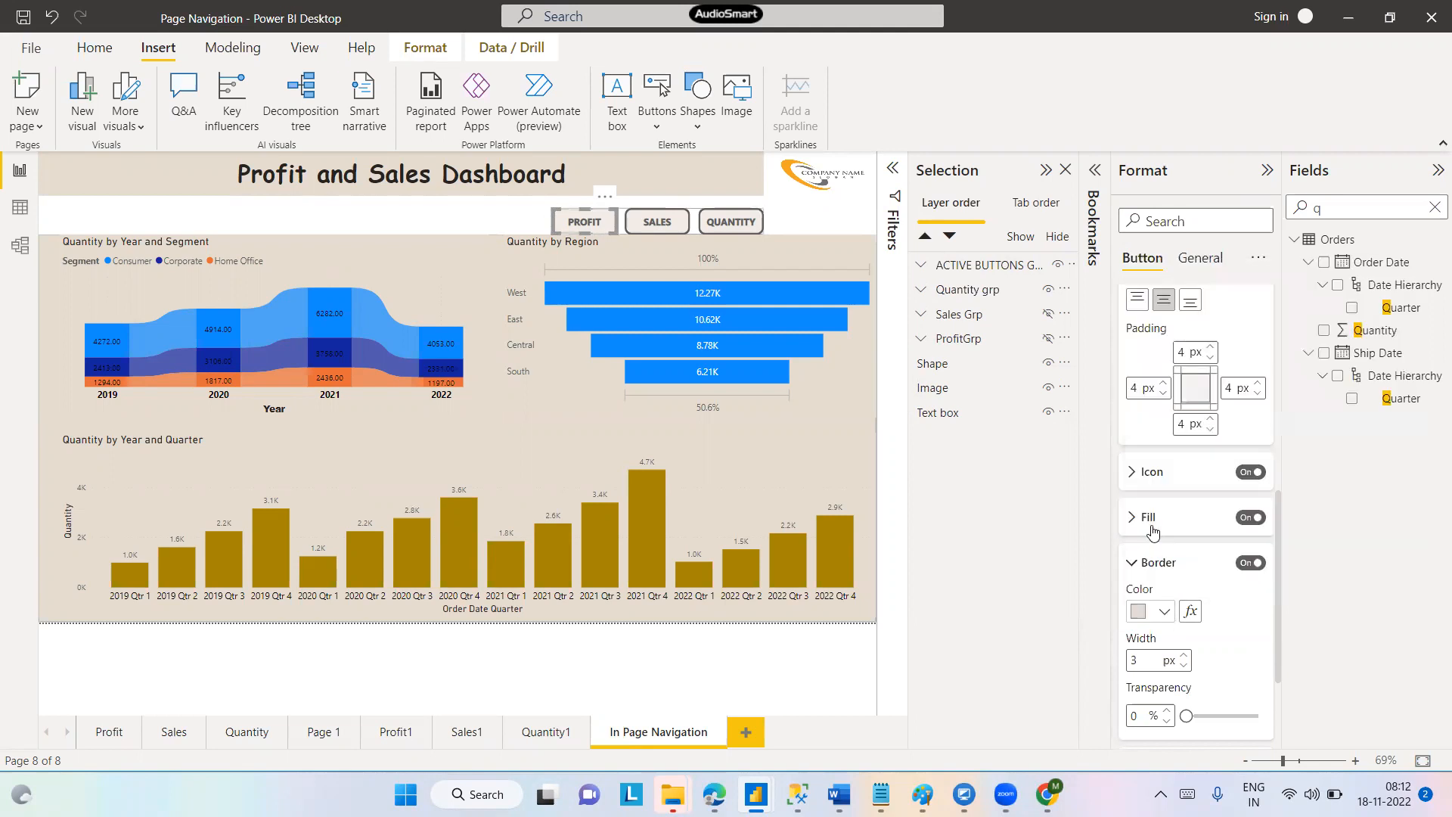
Set the PROFIT button's fill transparency to 0%
left_click(639, 224)
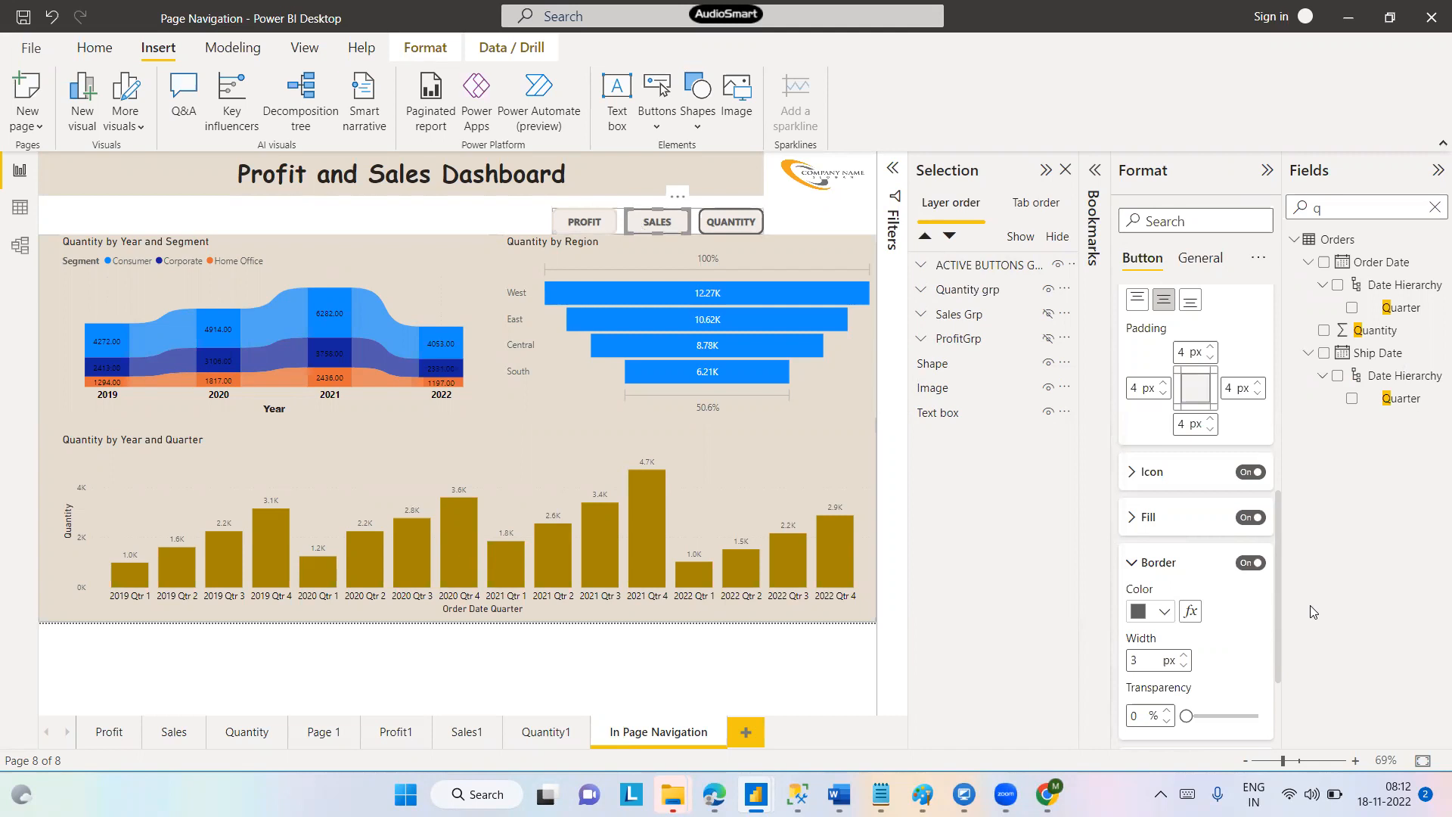
left_click(565, 227)
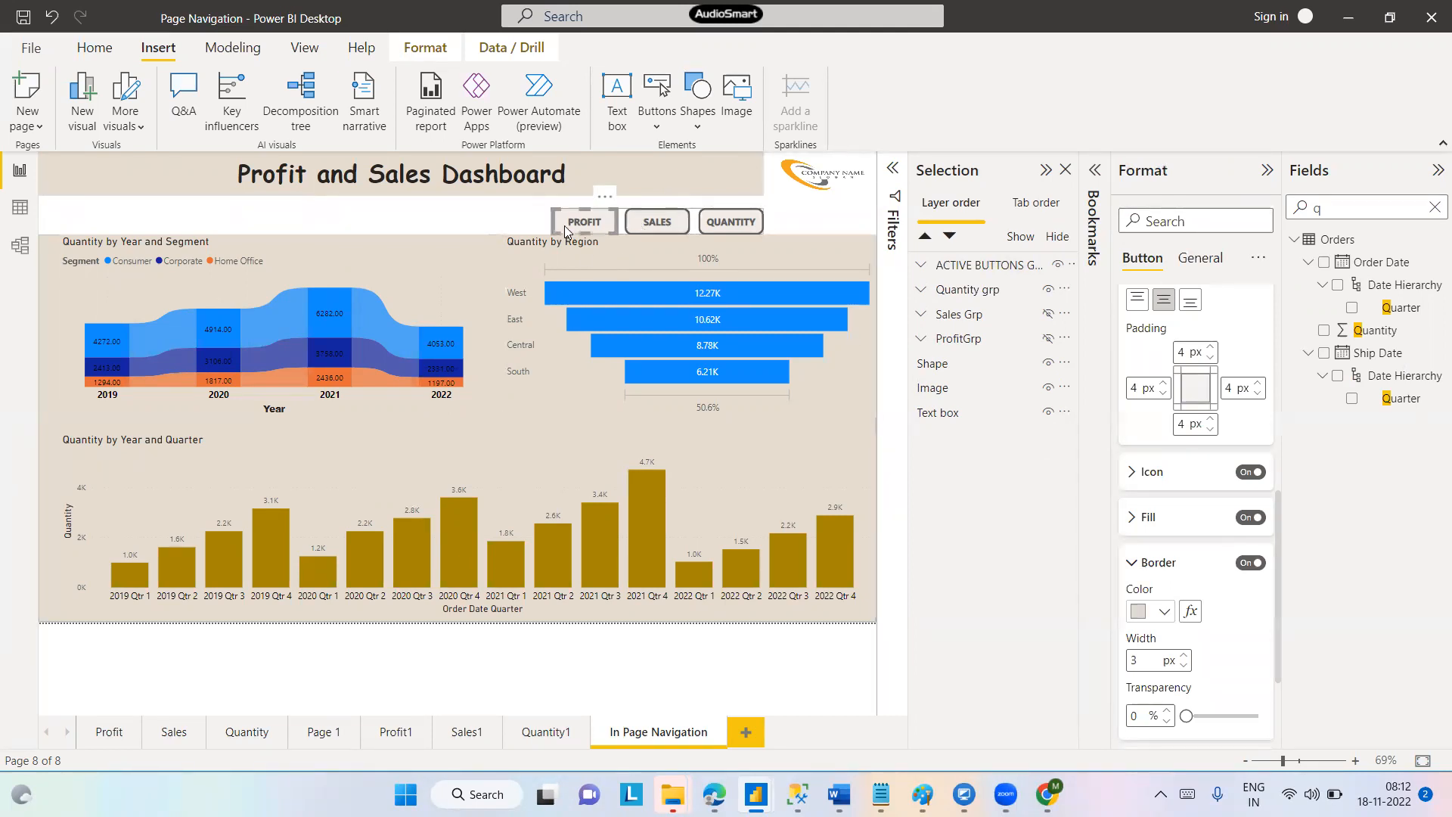
left_click(1130, 518)
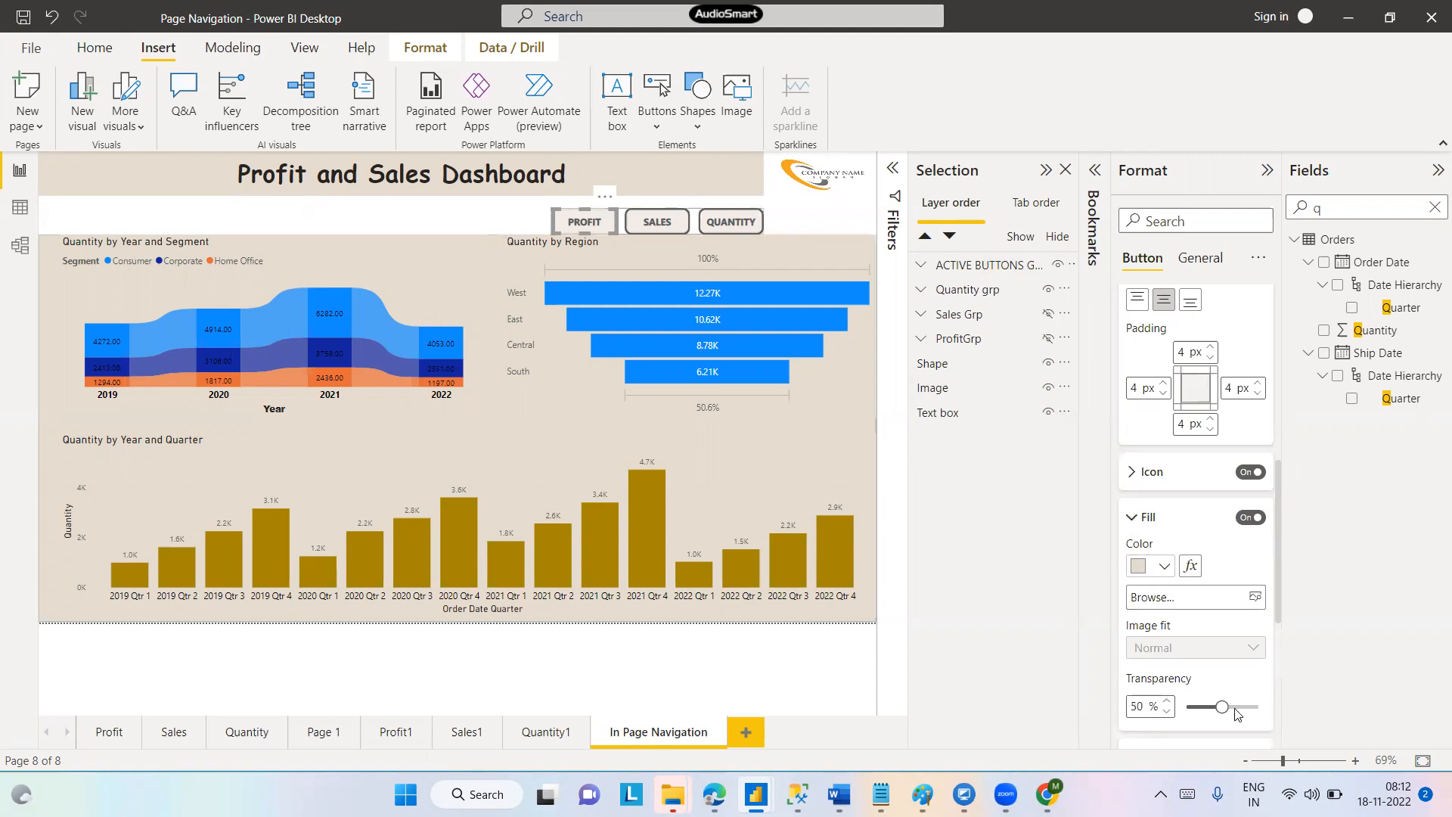
left_click_drag(1222, 706, 1178, 709)
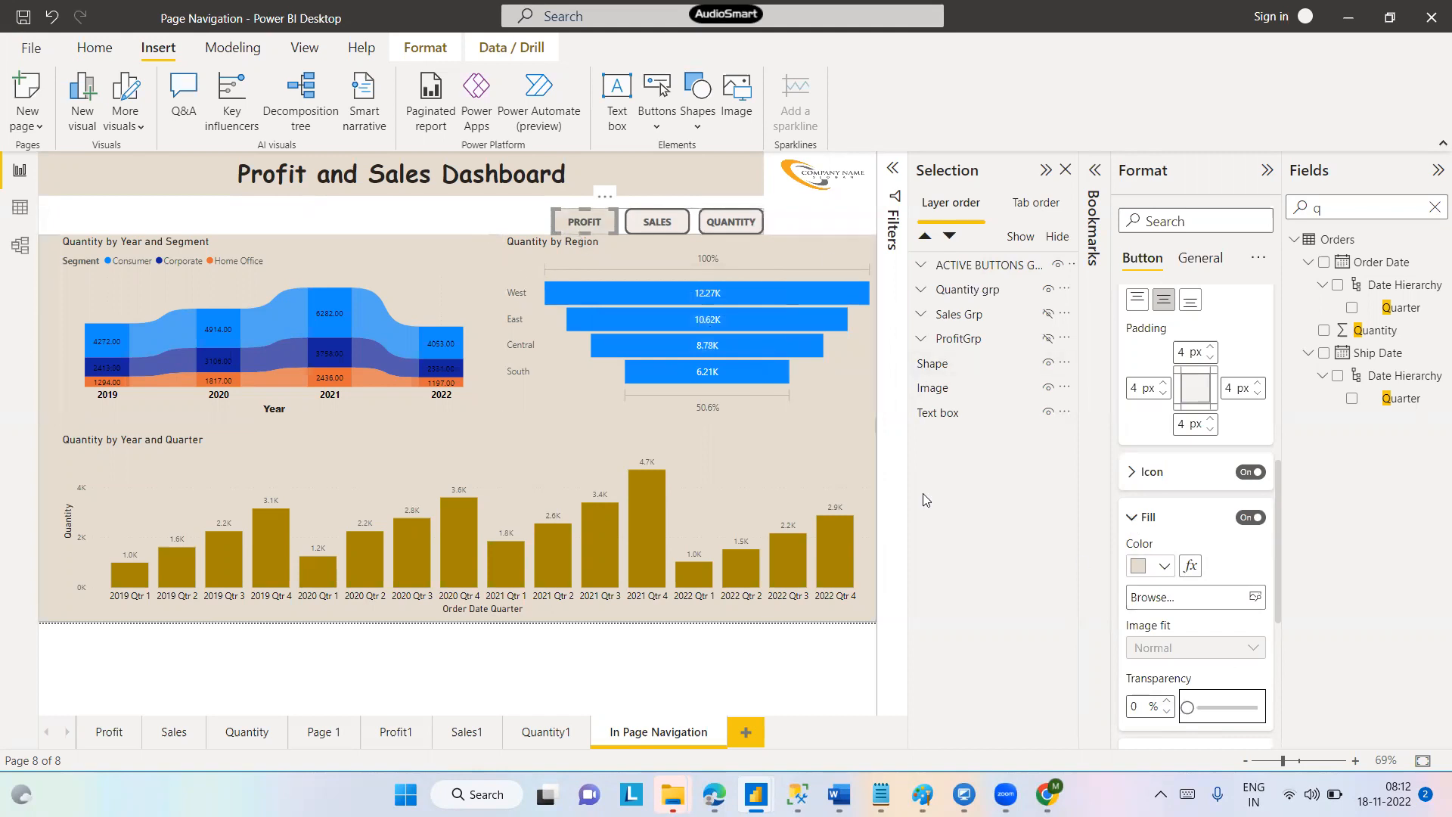
Set the SALES button's fill transparency to 0% and its border color to the recent light beige
left_click(663, 224)
left_click_drag(1216, 706, 1187, 706)
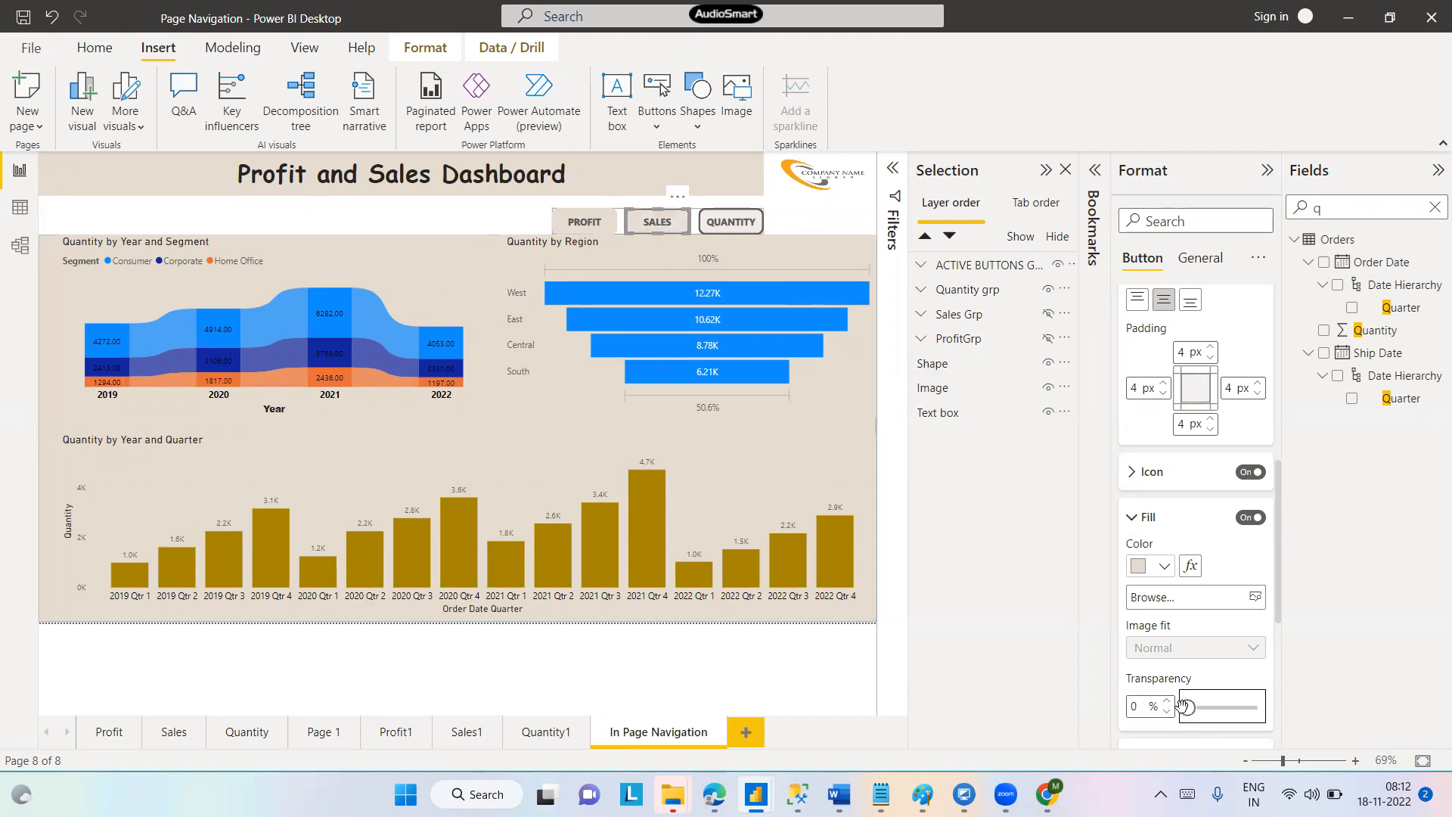
left_click(1133, 519)
left_click(1132, 562)
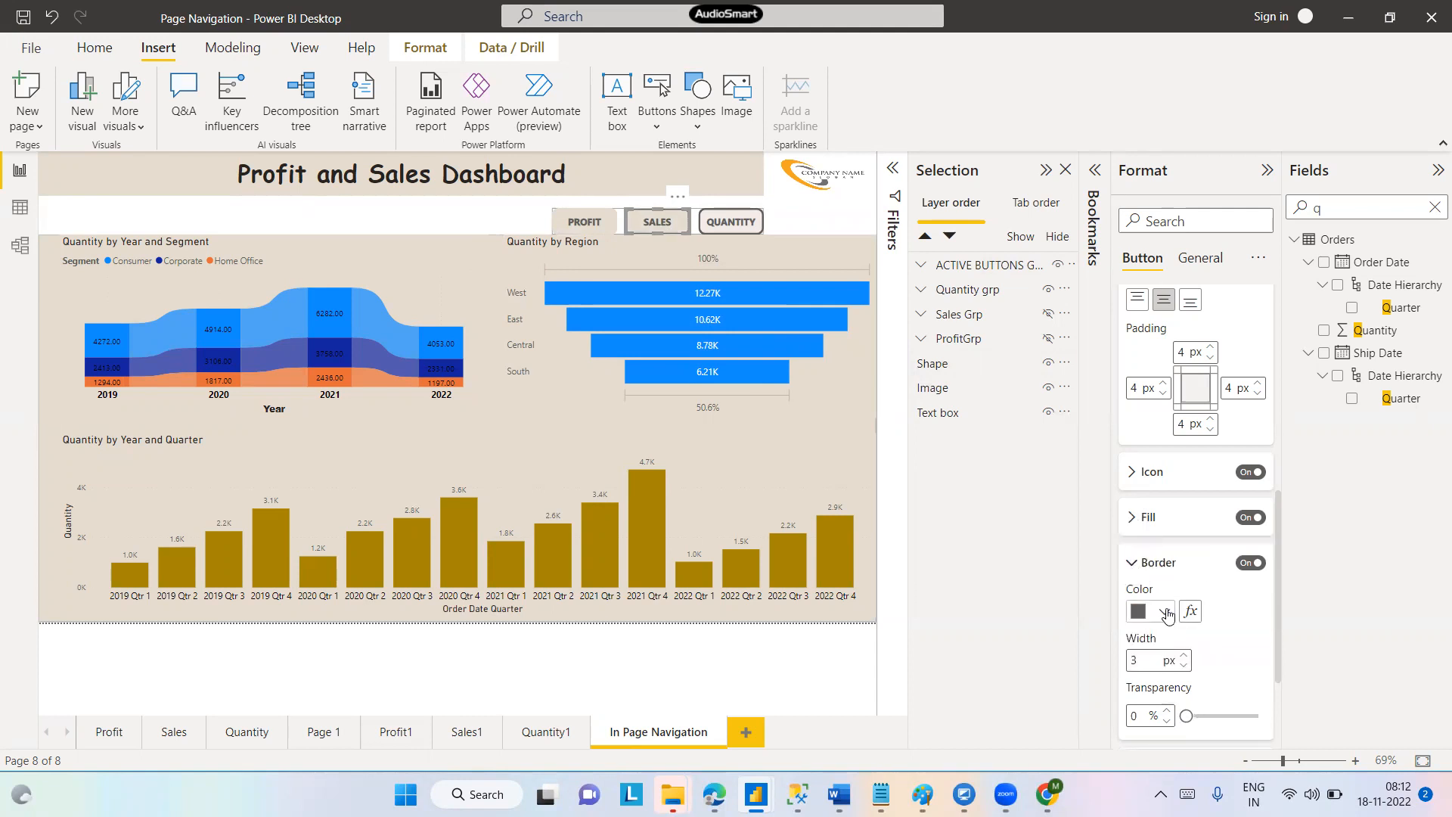
left_click(1166, 614)
left_click(1144, 538)
Set the QUANTITY button's border color to the recent light beige and its fill transparency to 0%
left_click(750, 223)
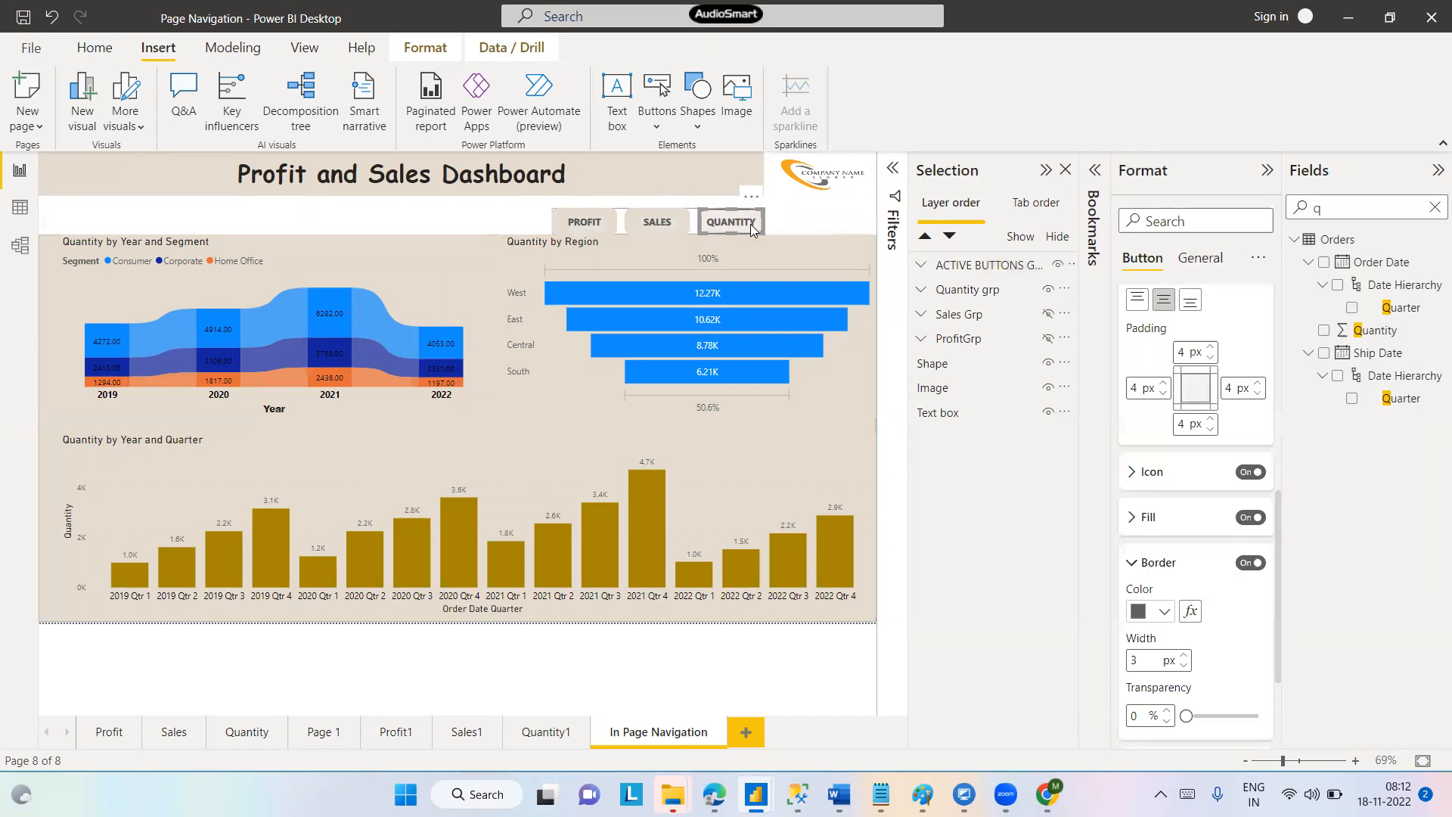
left_click(1165, 612)
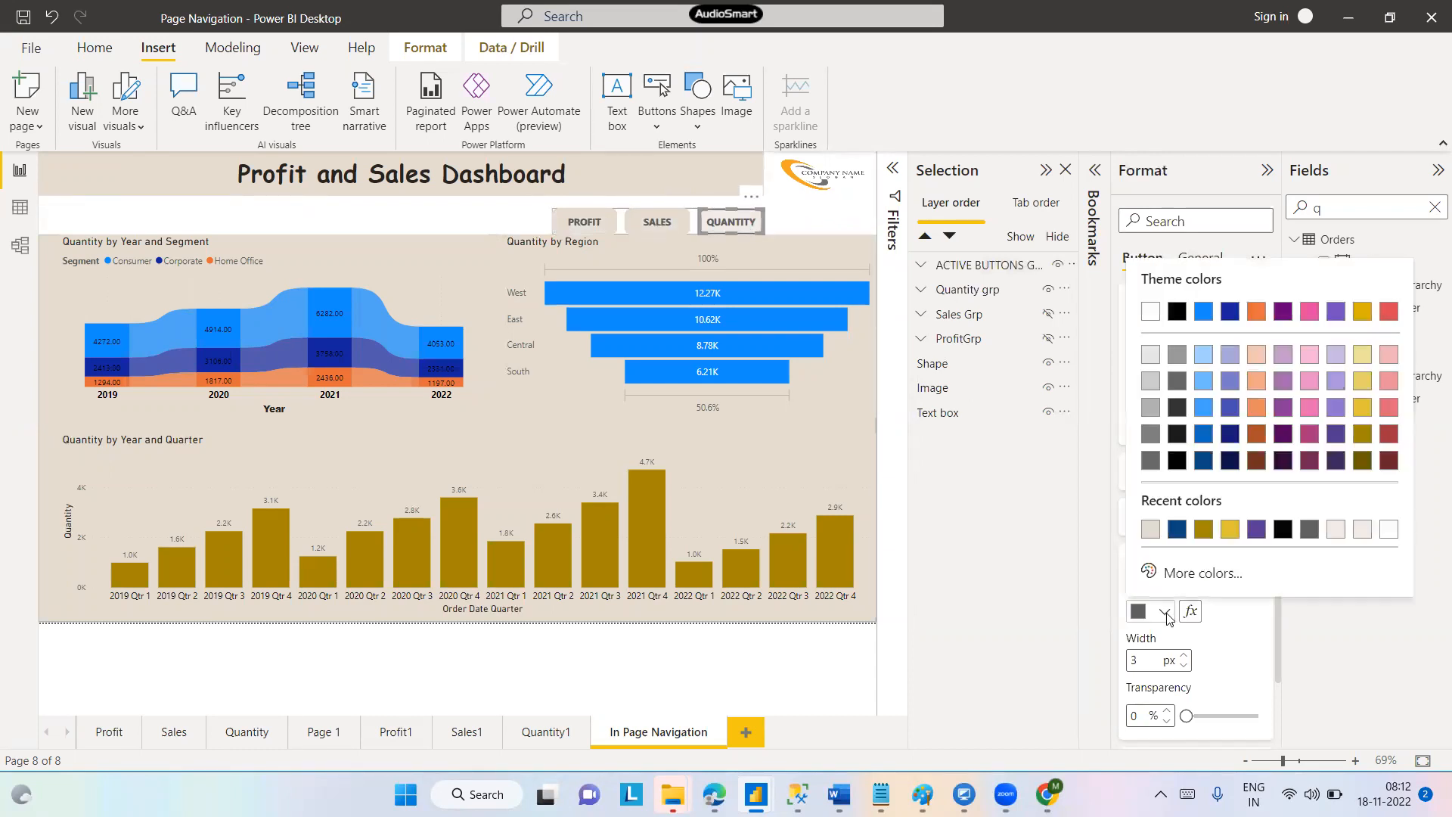
left_click(1151, 529)
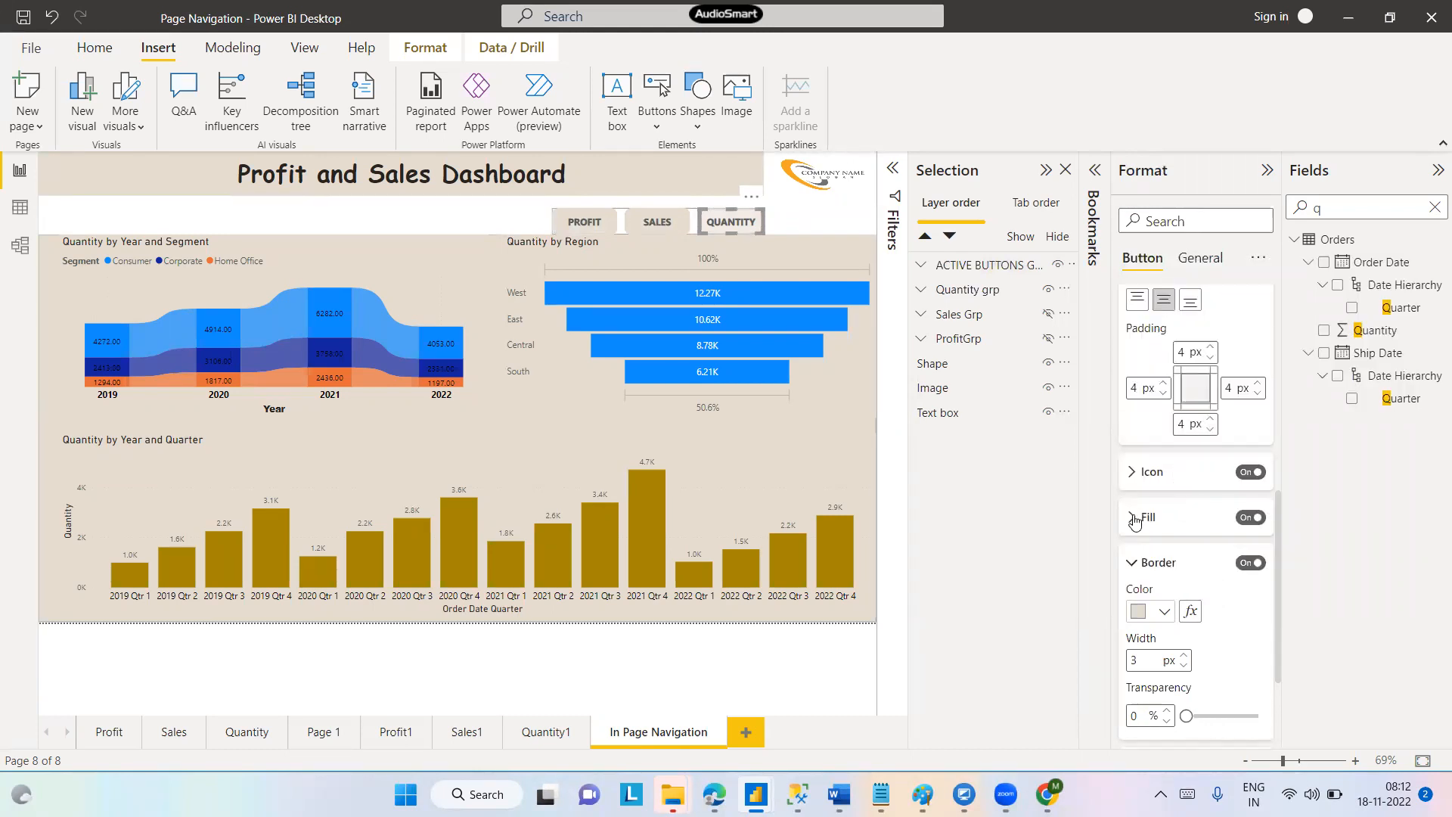
left_click(1133, 520)
left_click_drag(1200, 714, 1184, 711)
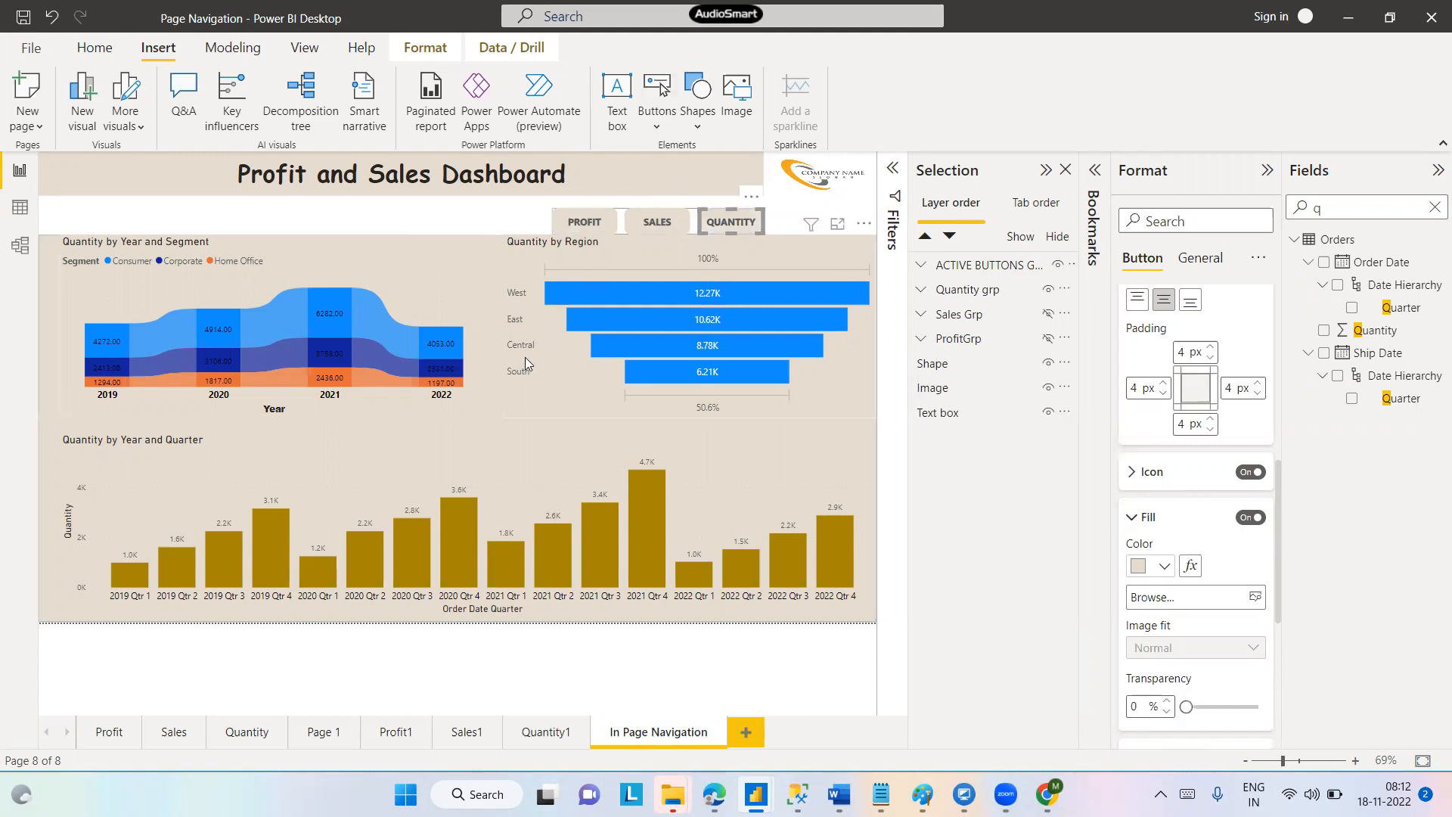
left_click(817, 225)
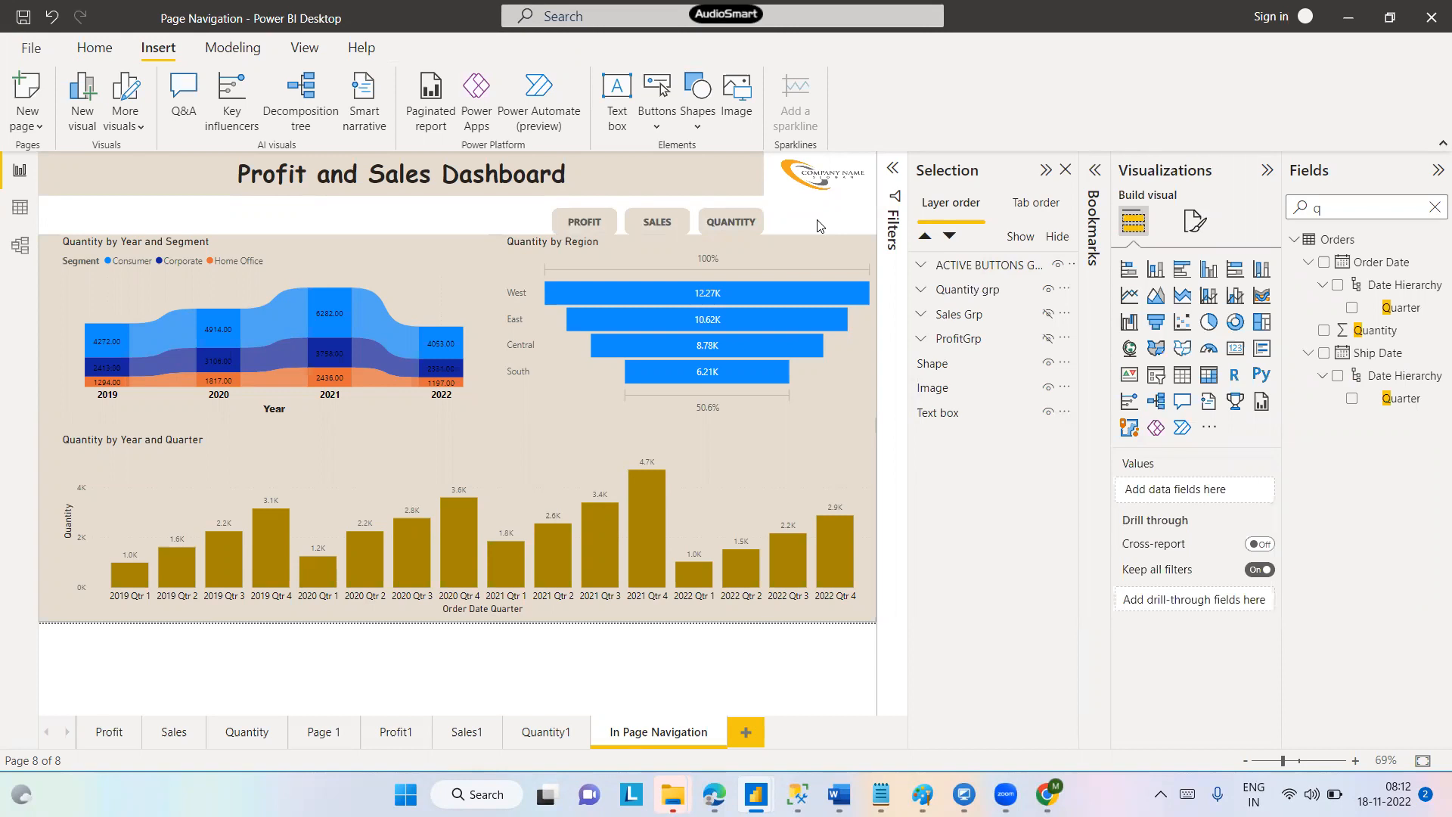
Try to apply Align center to the PROFIT, SALES and QUANTITY buttons inside their group
left_click(588, 225)
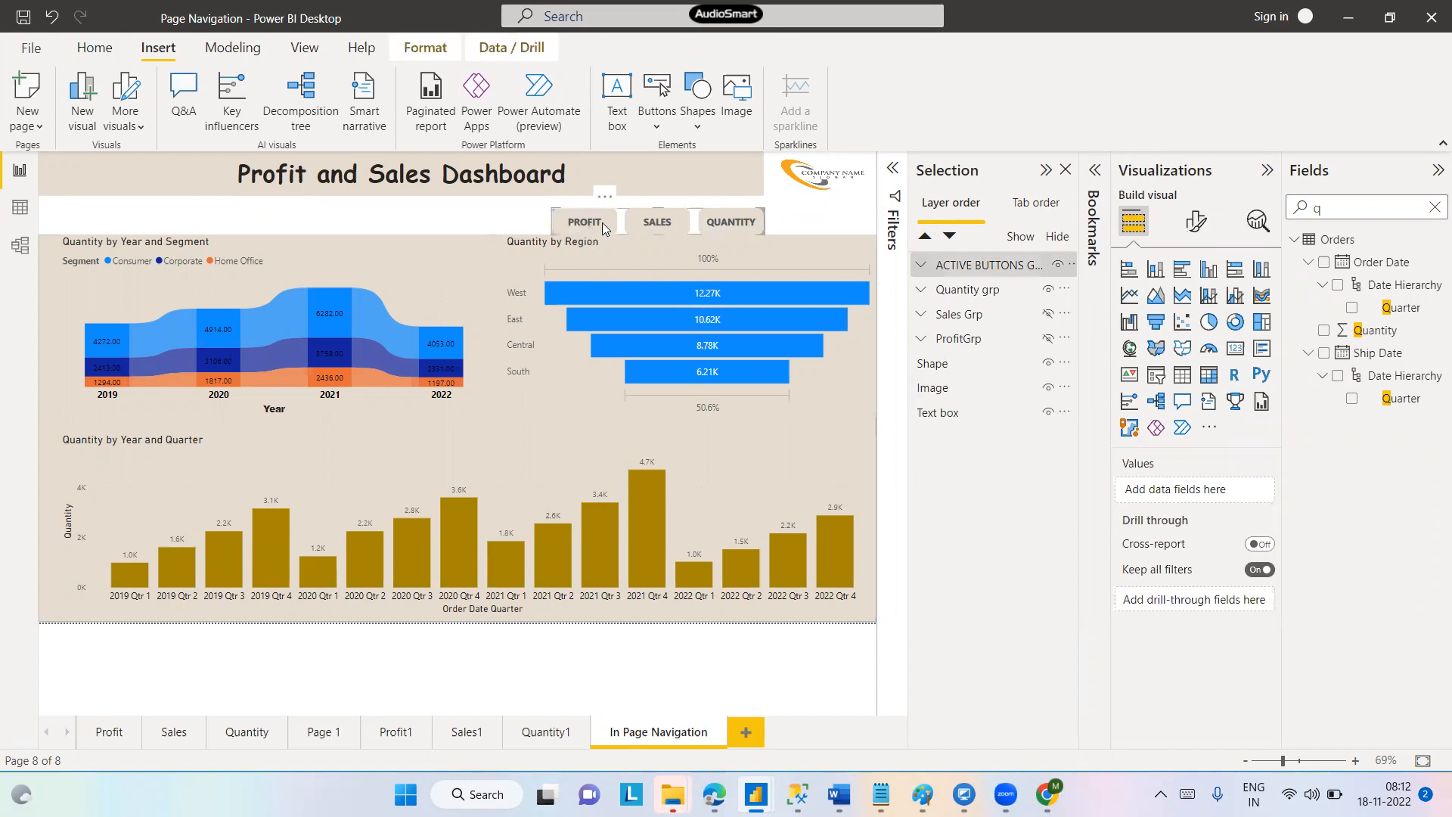
left_click(602, 223)
left_click(646, 222, "ctrl")
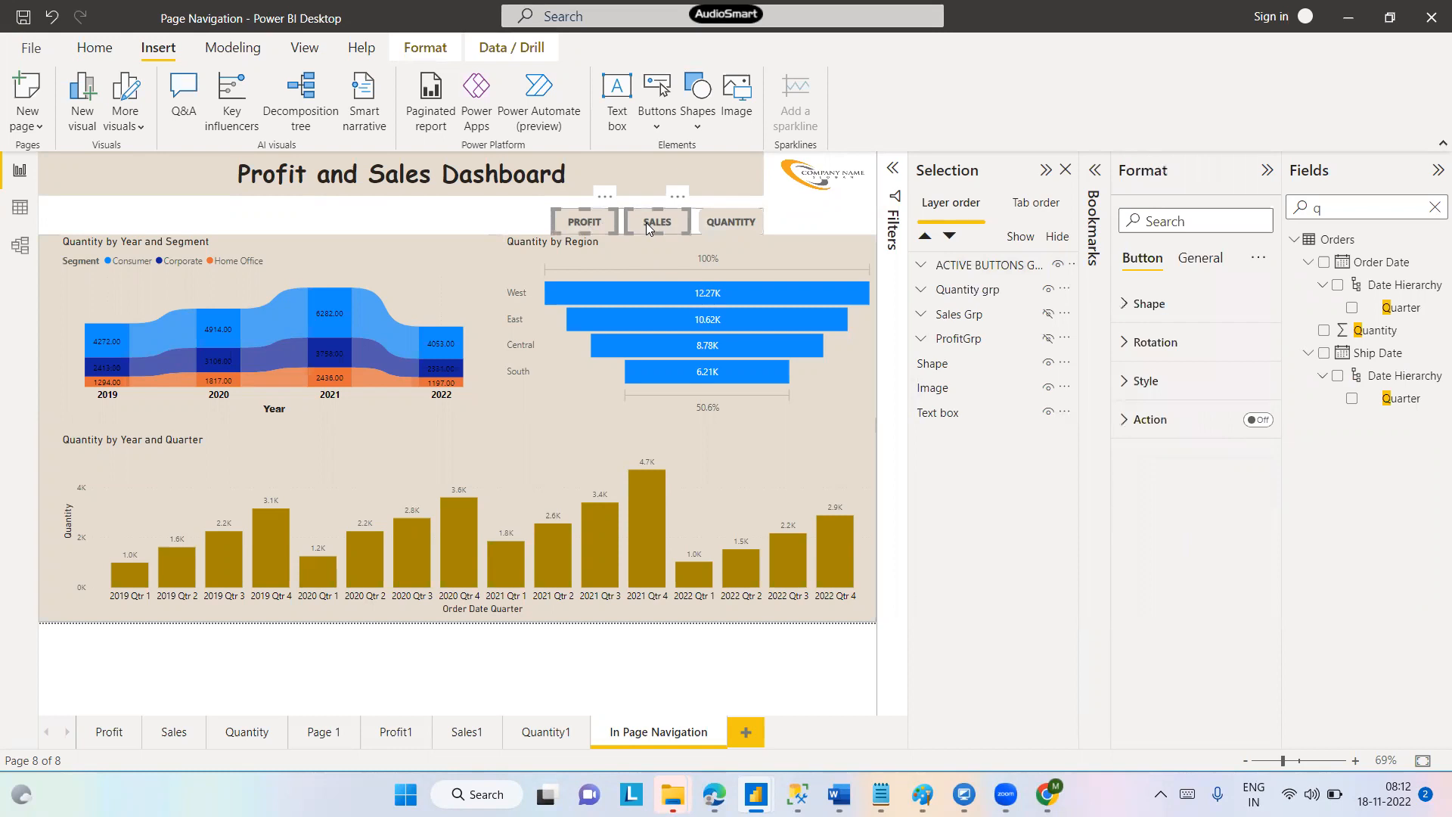
left_click(714, 221, "ctrl")
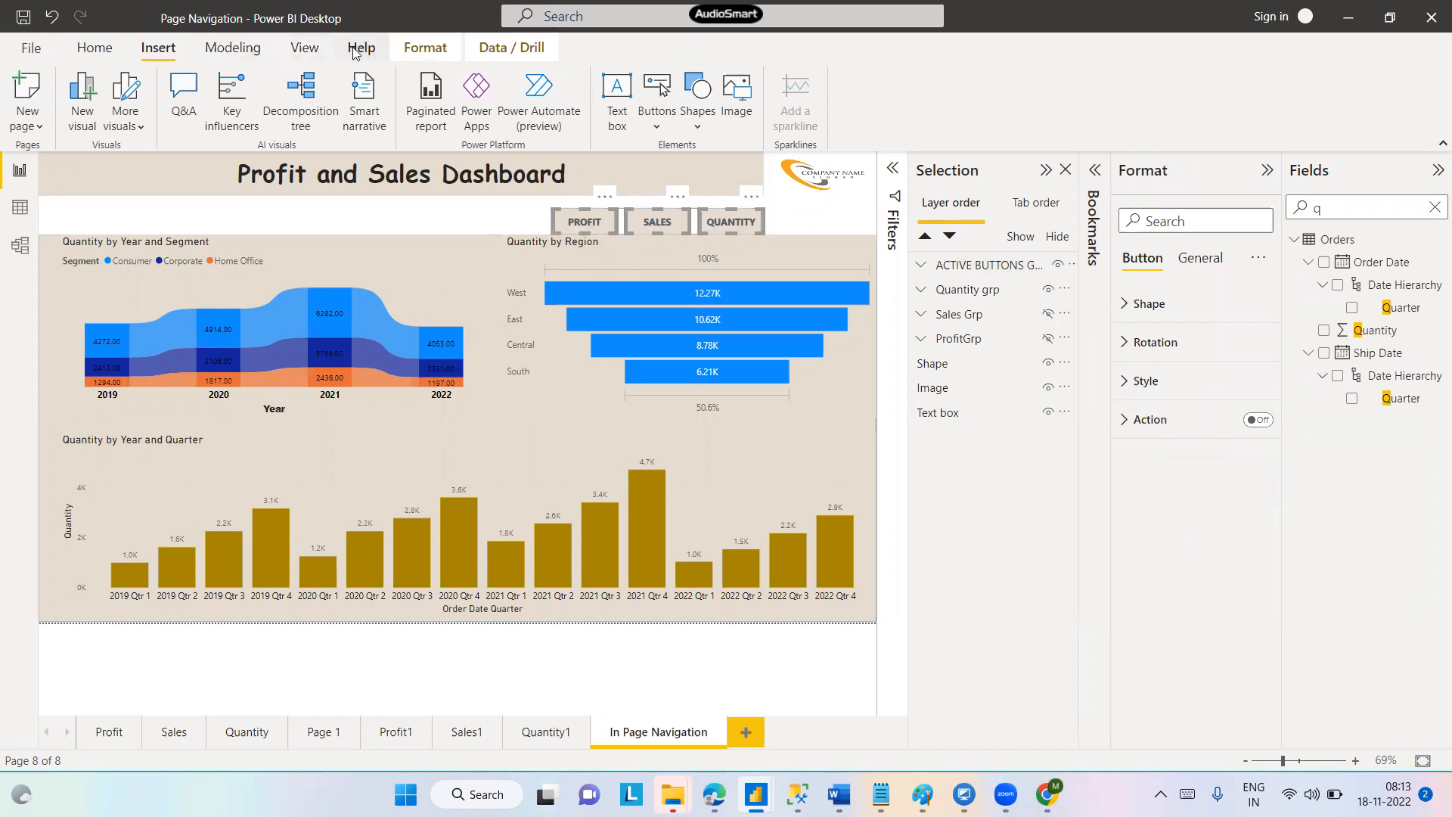
left_click(427, 48)
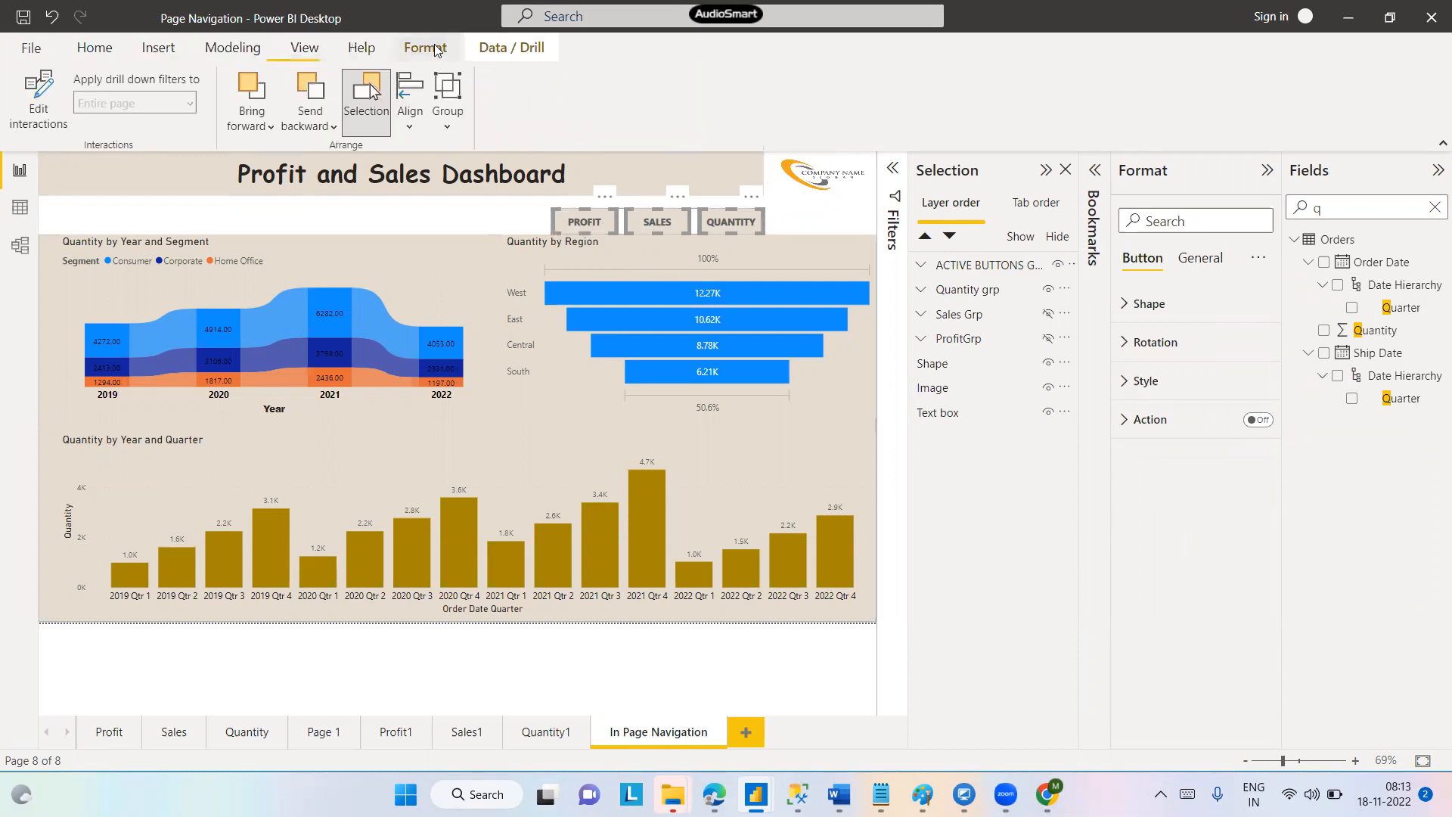
left_click(409, 117)
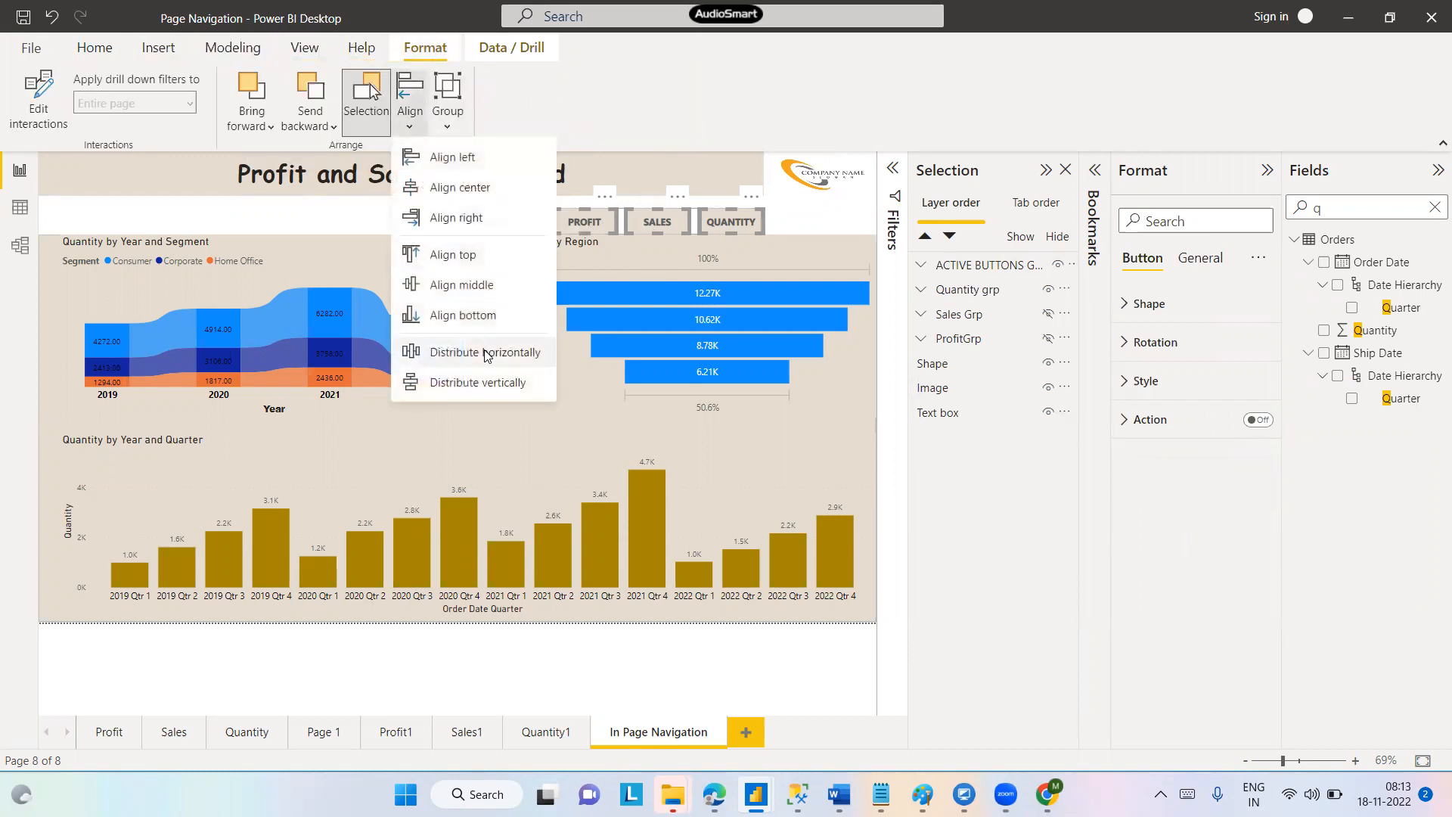
left_click(472, 188)
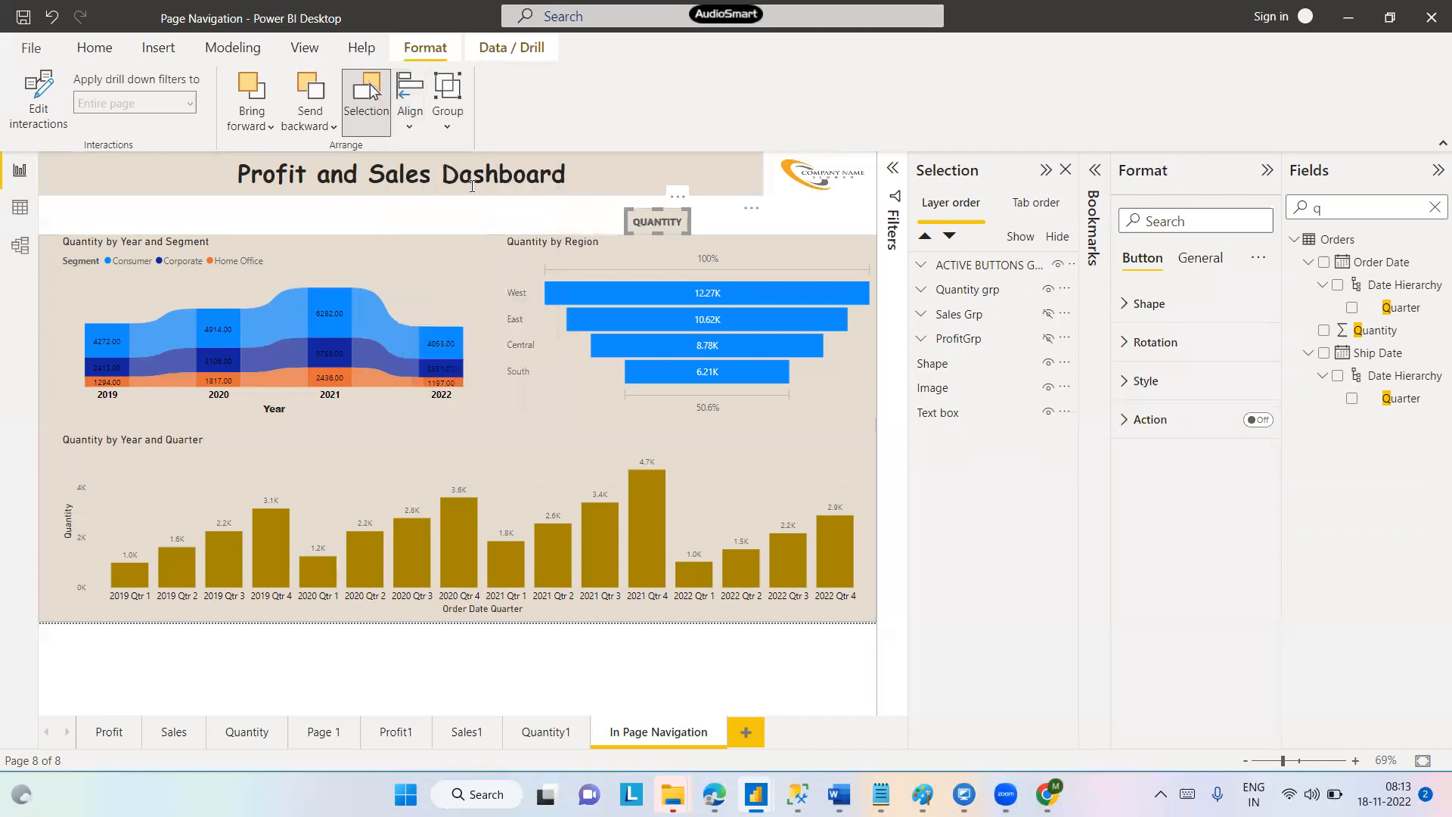
Undo the center alignment of the three navigation buttons
key("BackSpace")
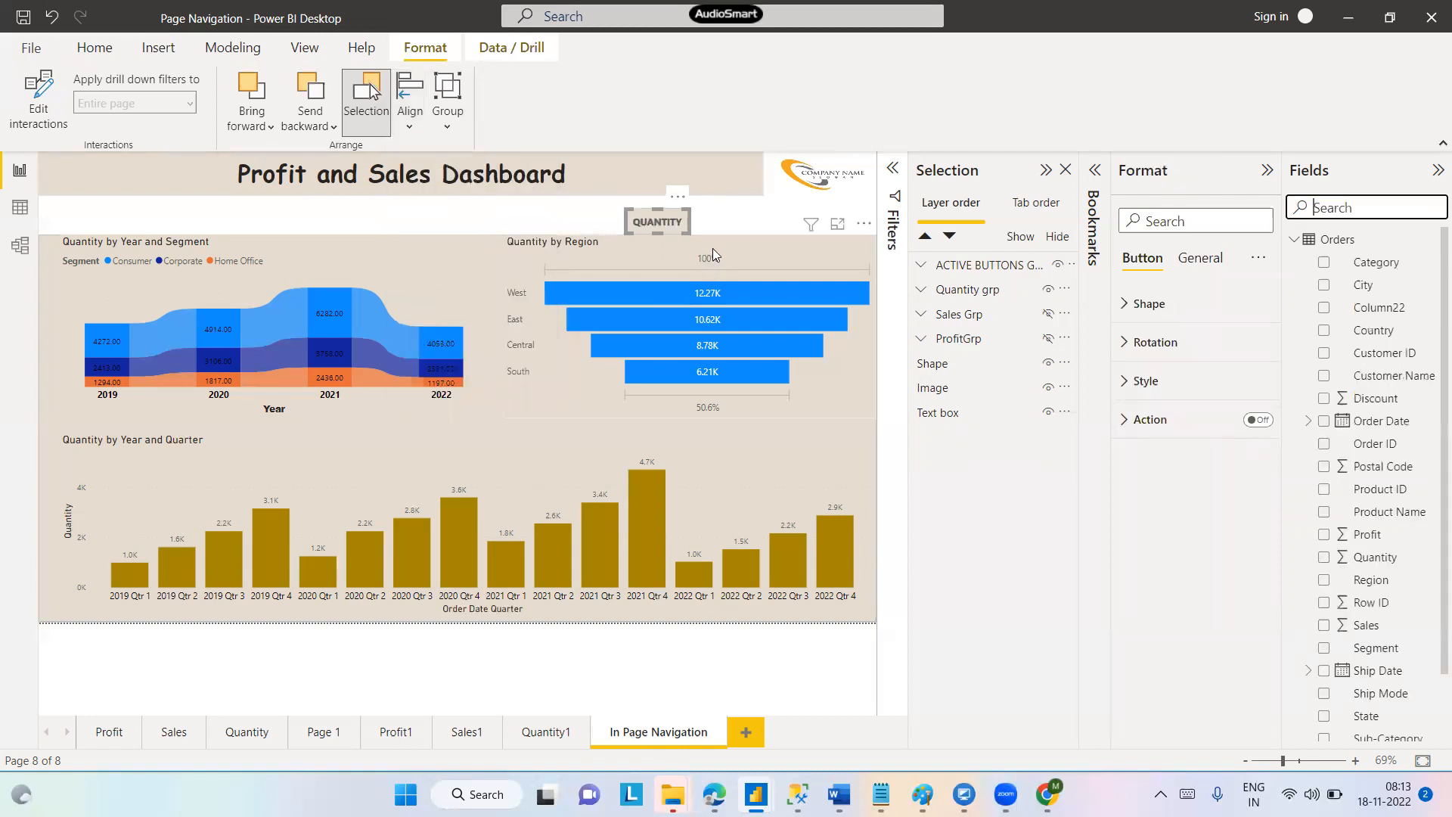
left_click(705, 221)
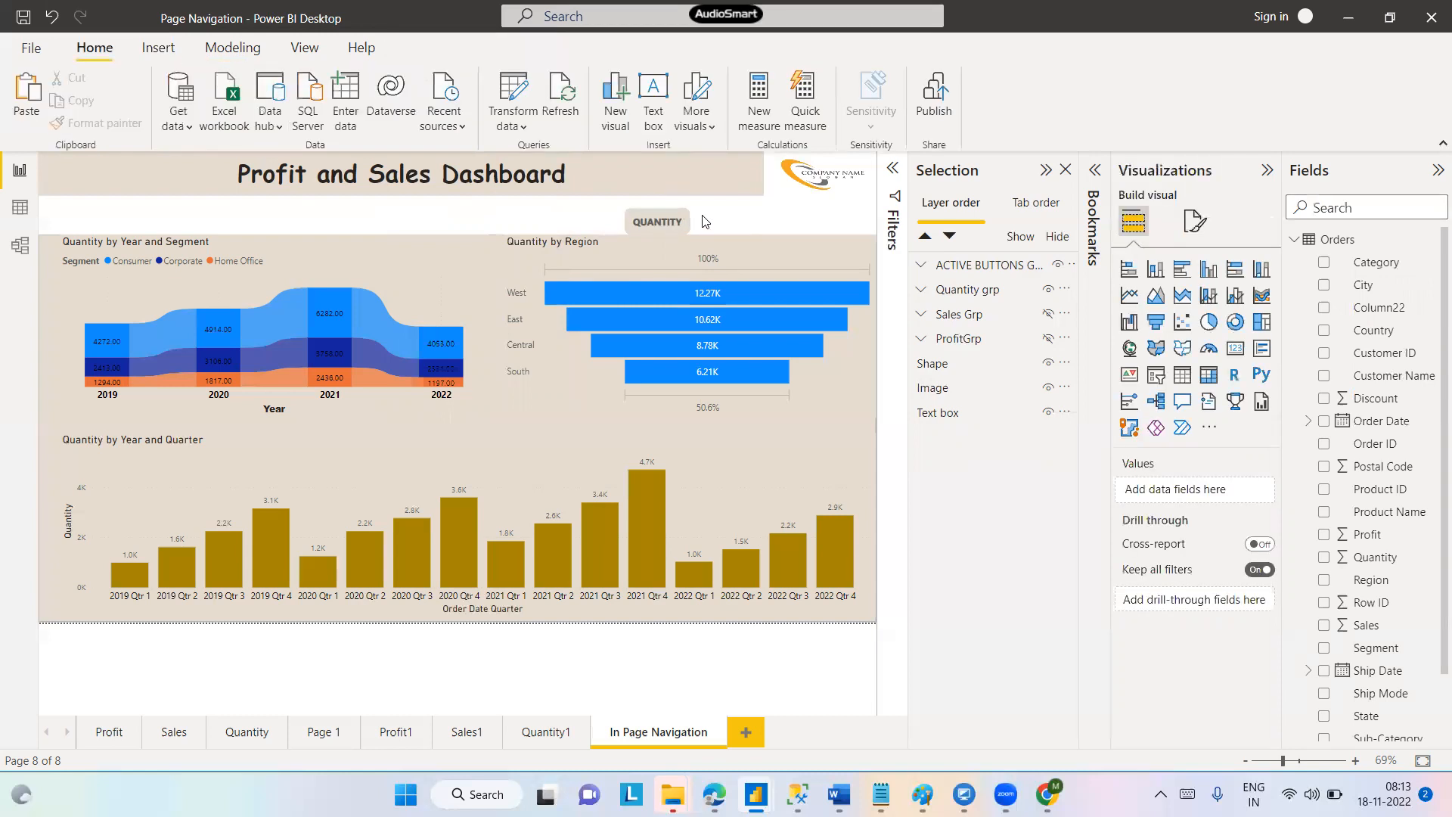
left_click(51, 18)
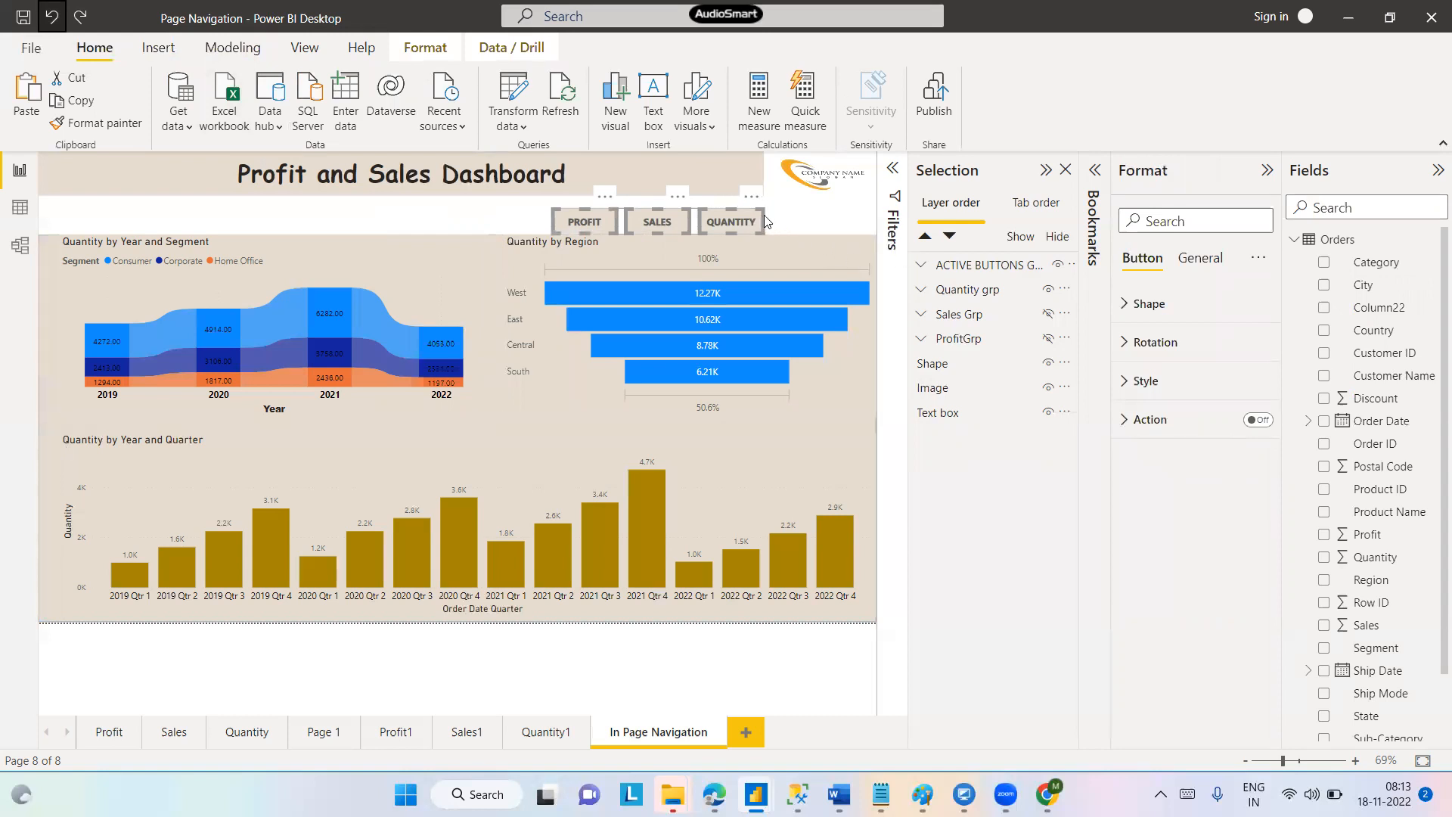
Ungroup the ACTIVE BUTTONS GROUP into its separate PROFIT, SALES and QUANTITY buttons
left_click(752, 198)
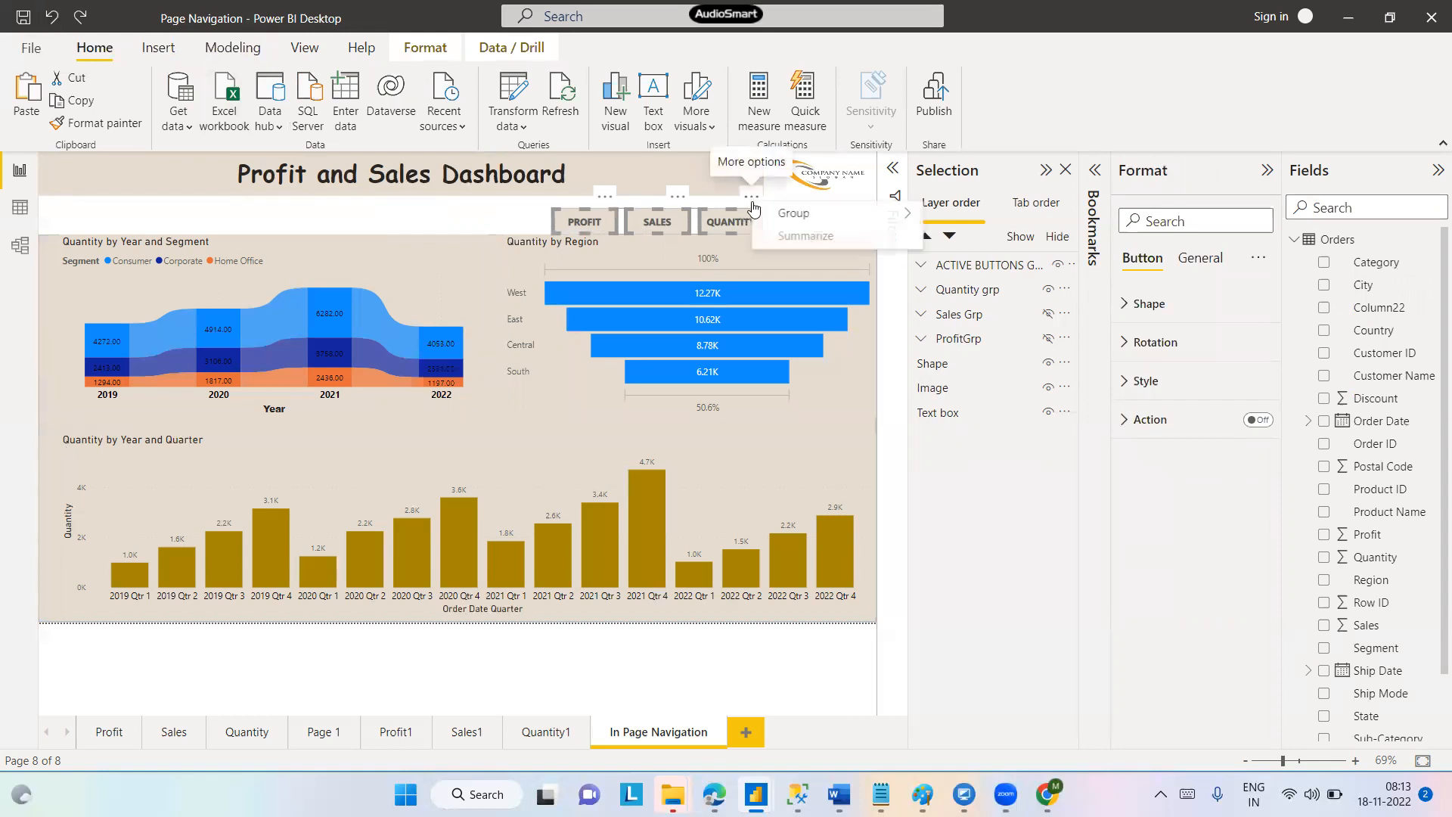
mouse_move(792, 213)
left_click(968, 239)
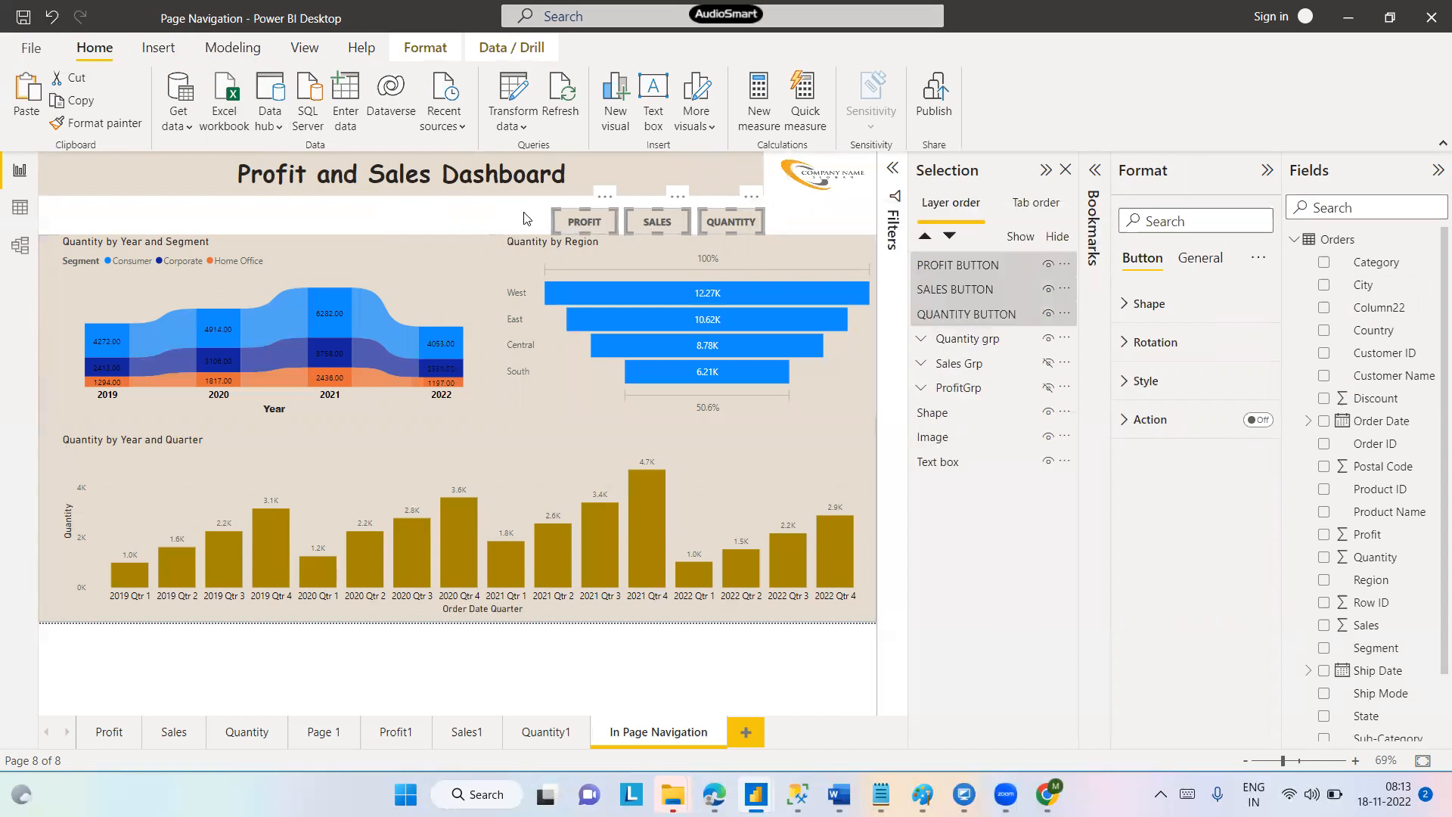
Try Align center on the three ungrouped navigation buttons, and undo the alignment
left_click(305, 48)
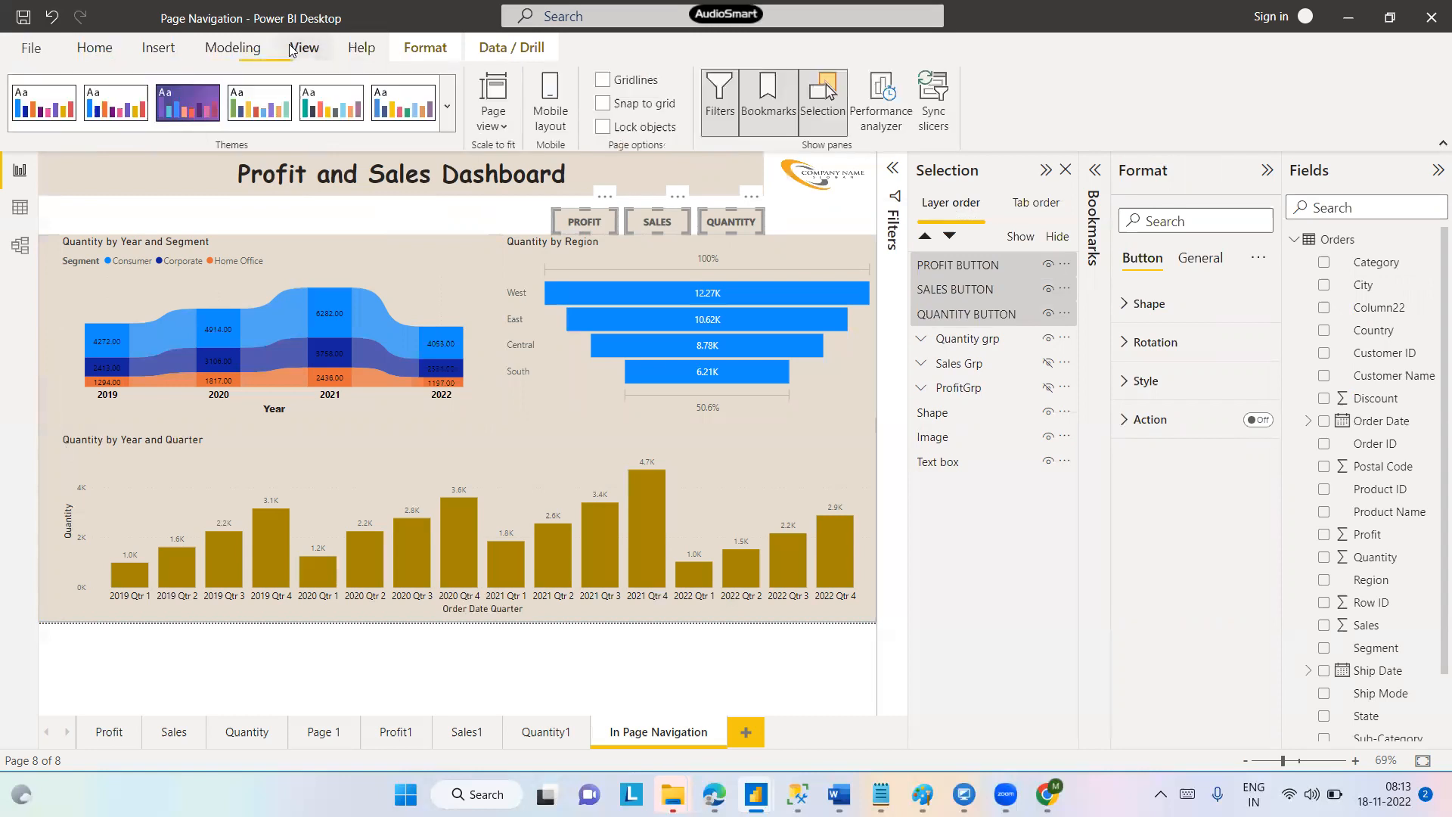
left_click(364, 50)
left_click(424, 50)
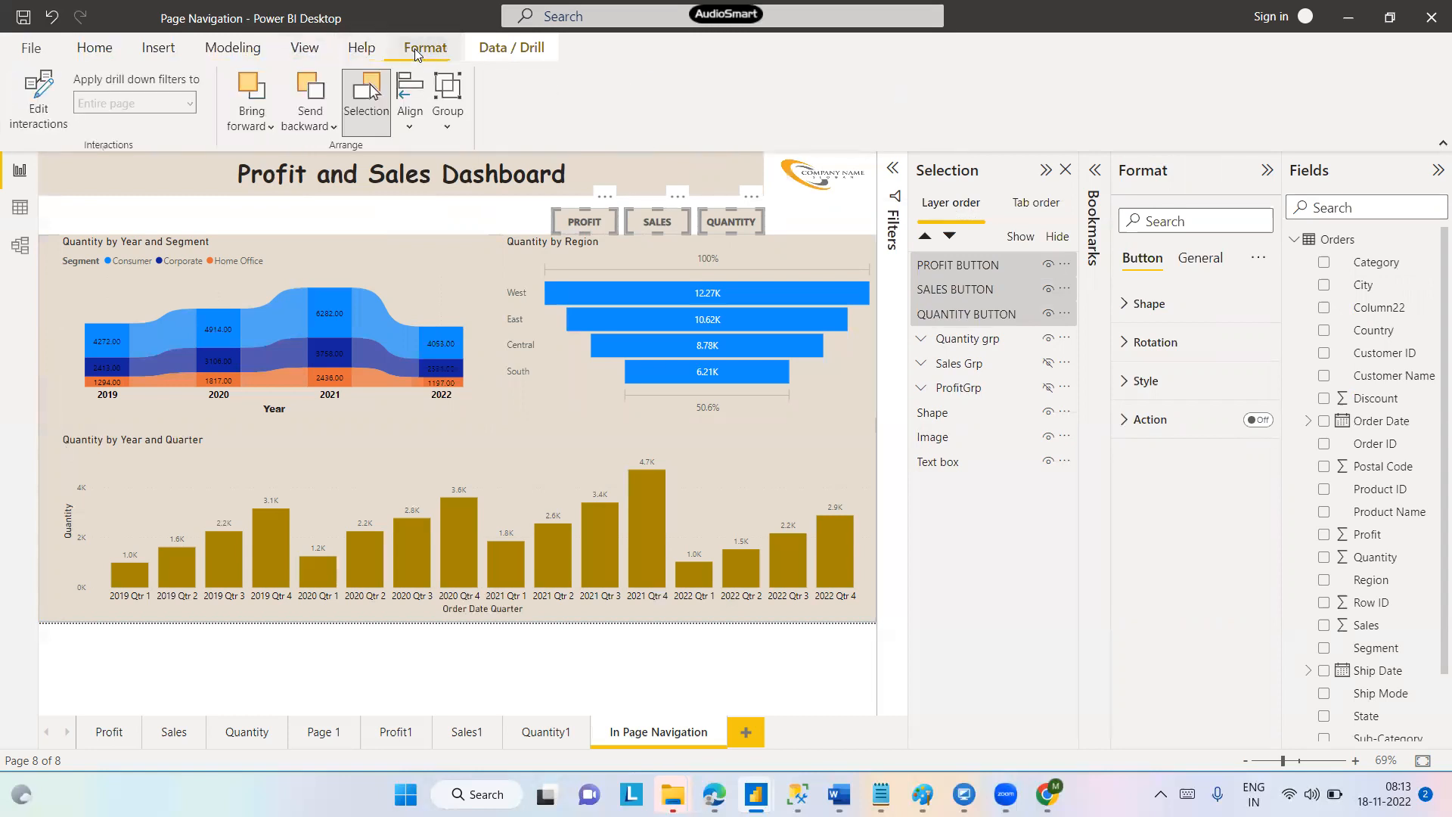
left_click(409, 113)
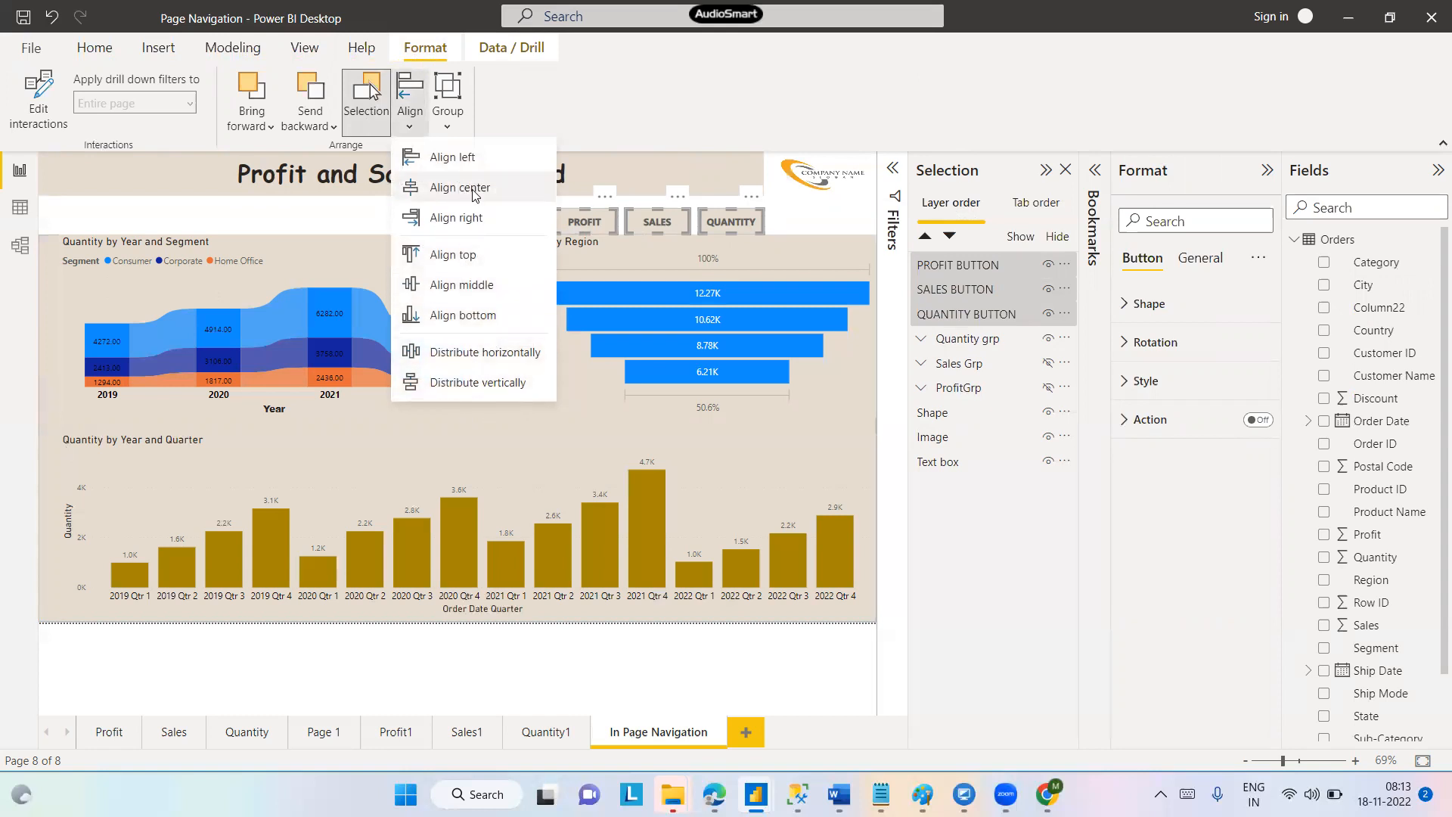
left_click(473, 190)
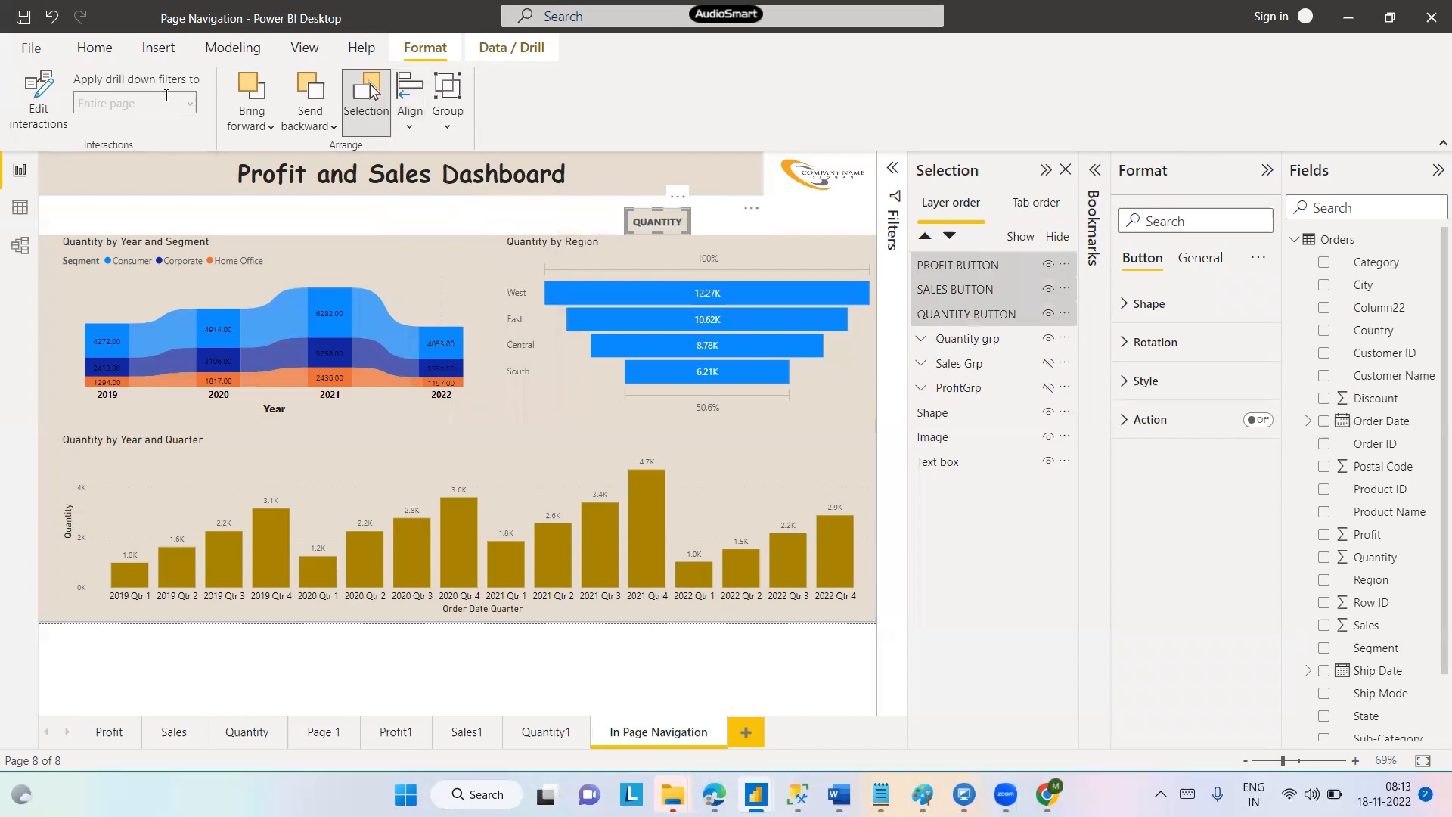
left_click(51, 16)
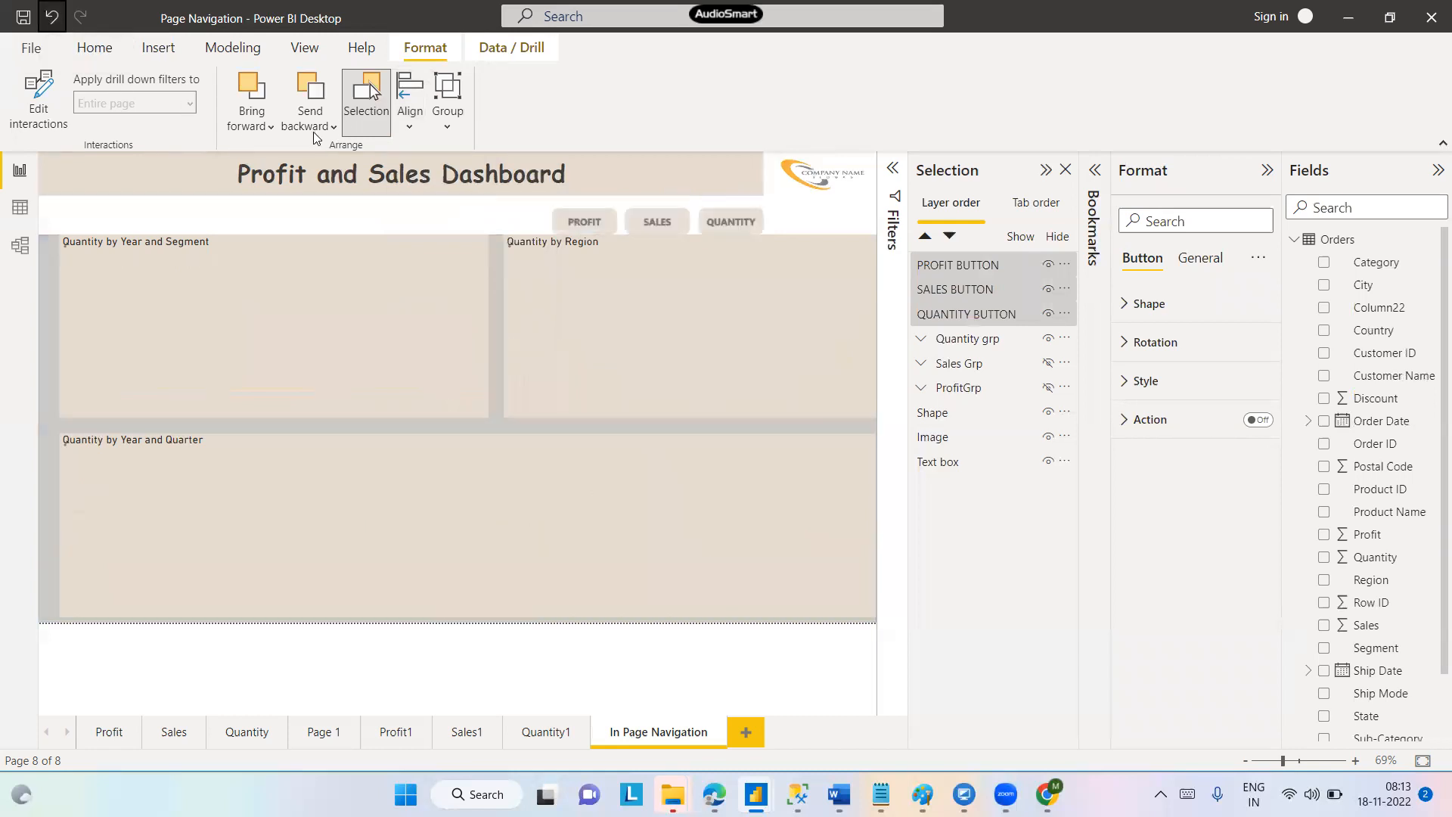
Distribute the ungrouped PROFIT, SALES and QUANTITY buttons horizontally
left_click(413, 128)
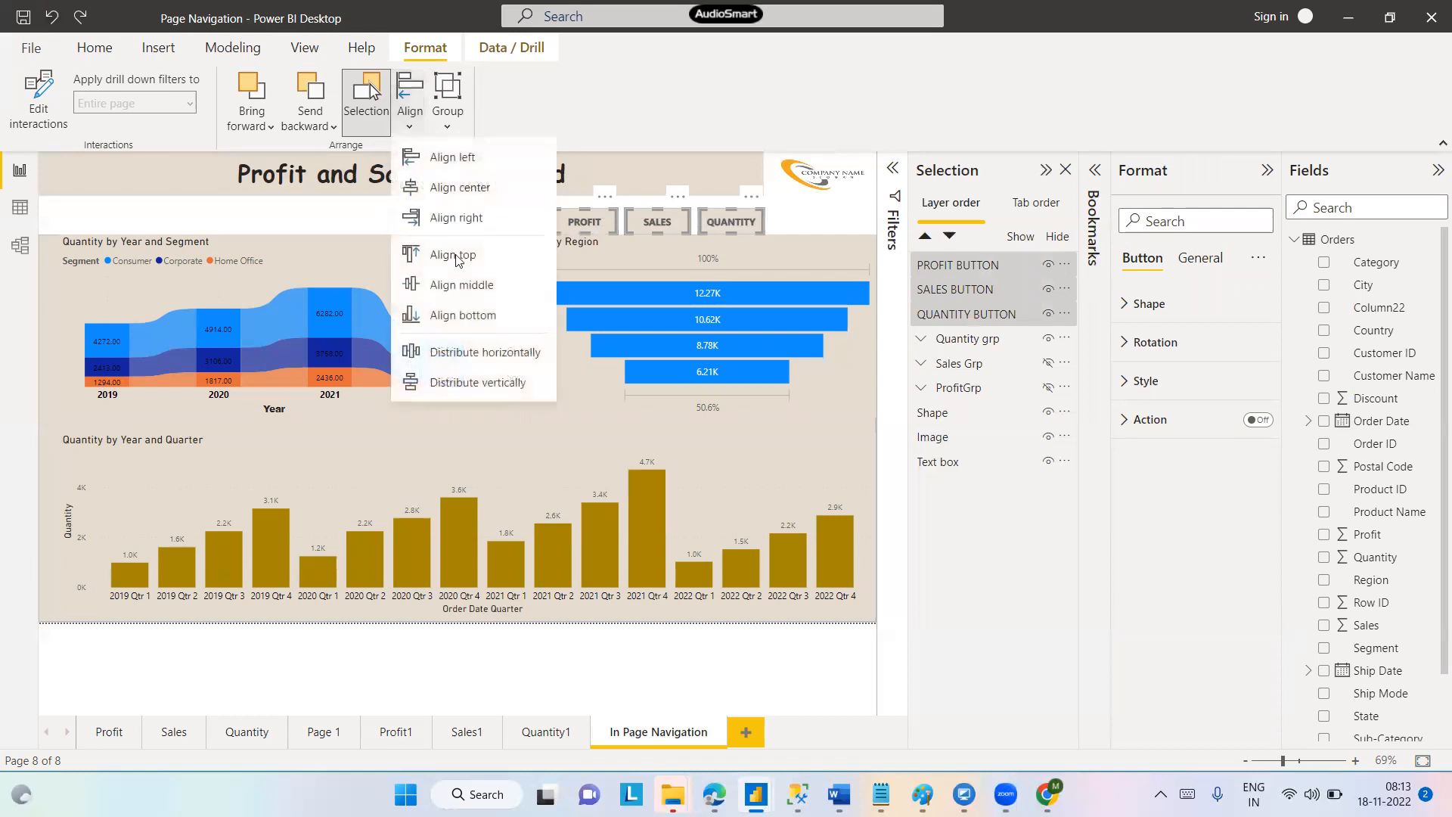
left_click(474, 352)
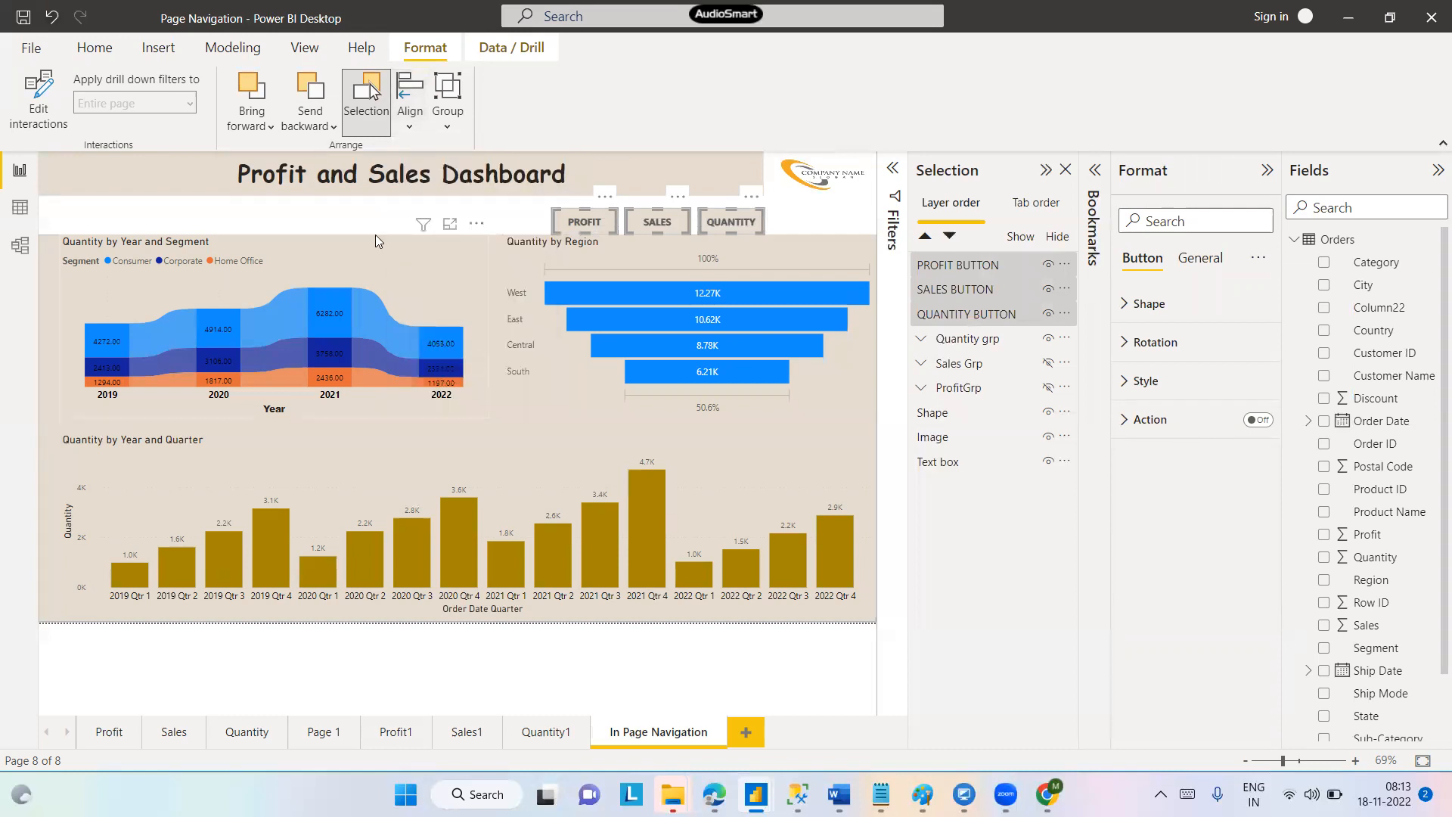
left_click(412, 130)
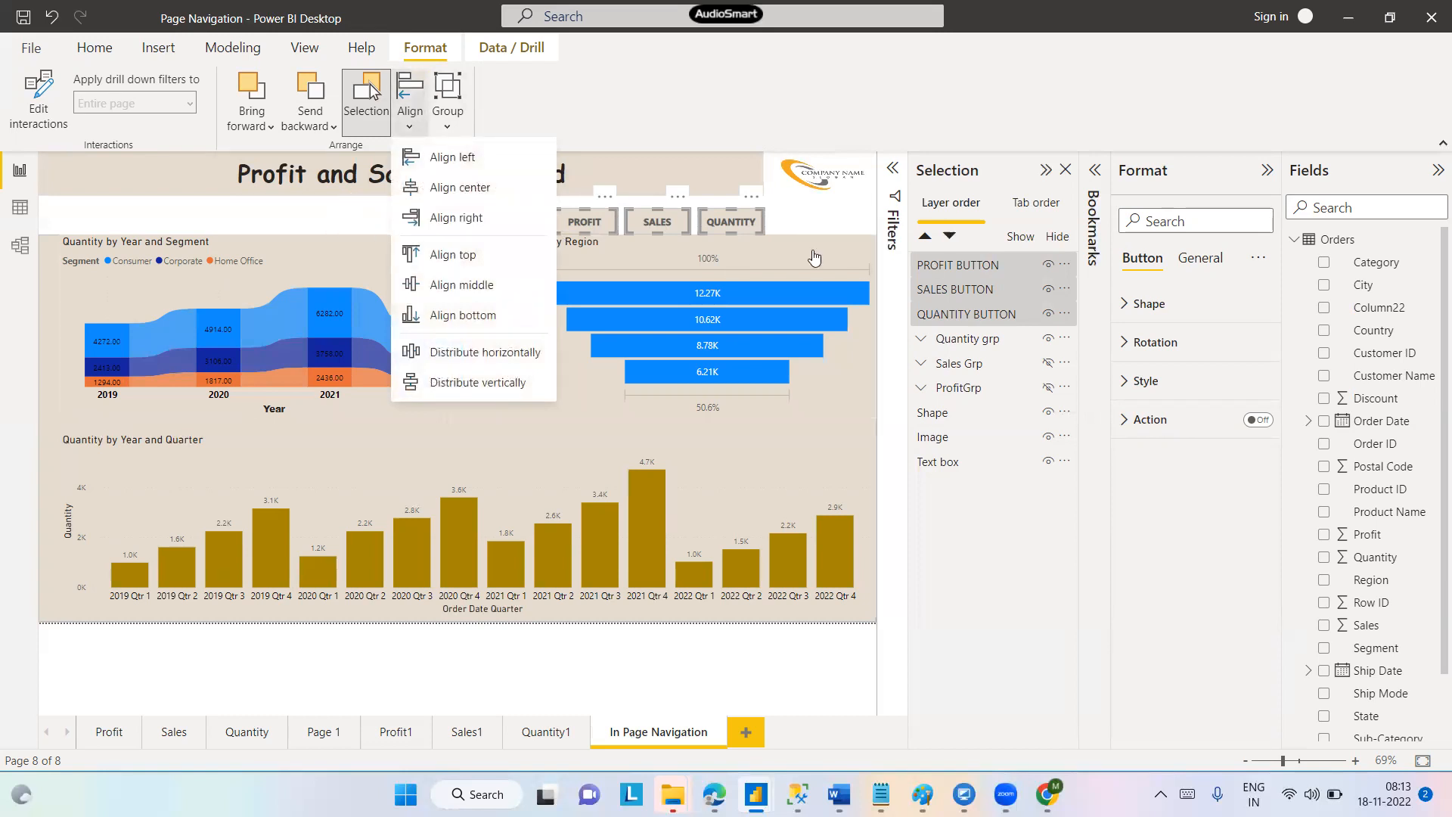
Group the PROFIT, SALES and QUANTITY buttons and name the group ACTIVE BUTTON GROUP
right_click(746, 213)
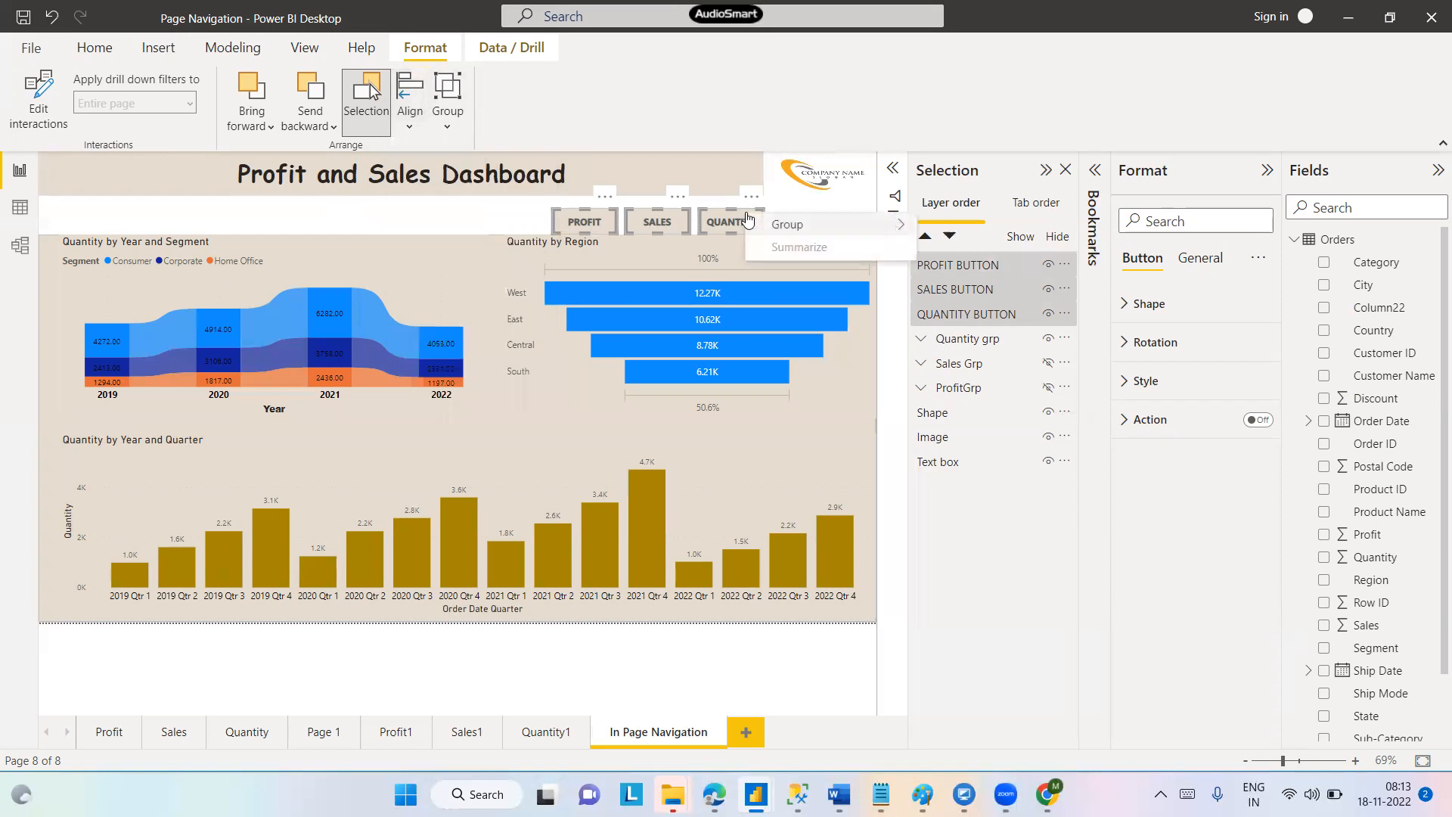
mouse_move(832, 225)
left_click(999, 232)
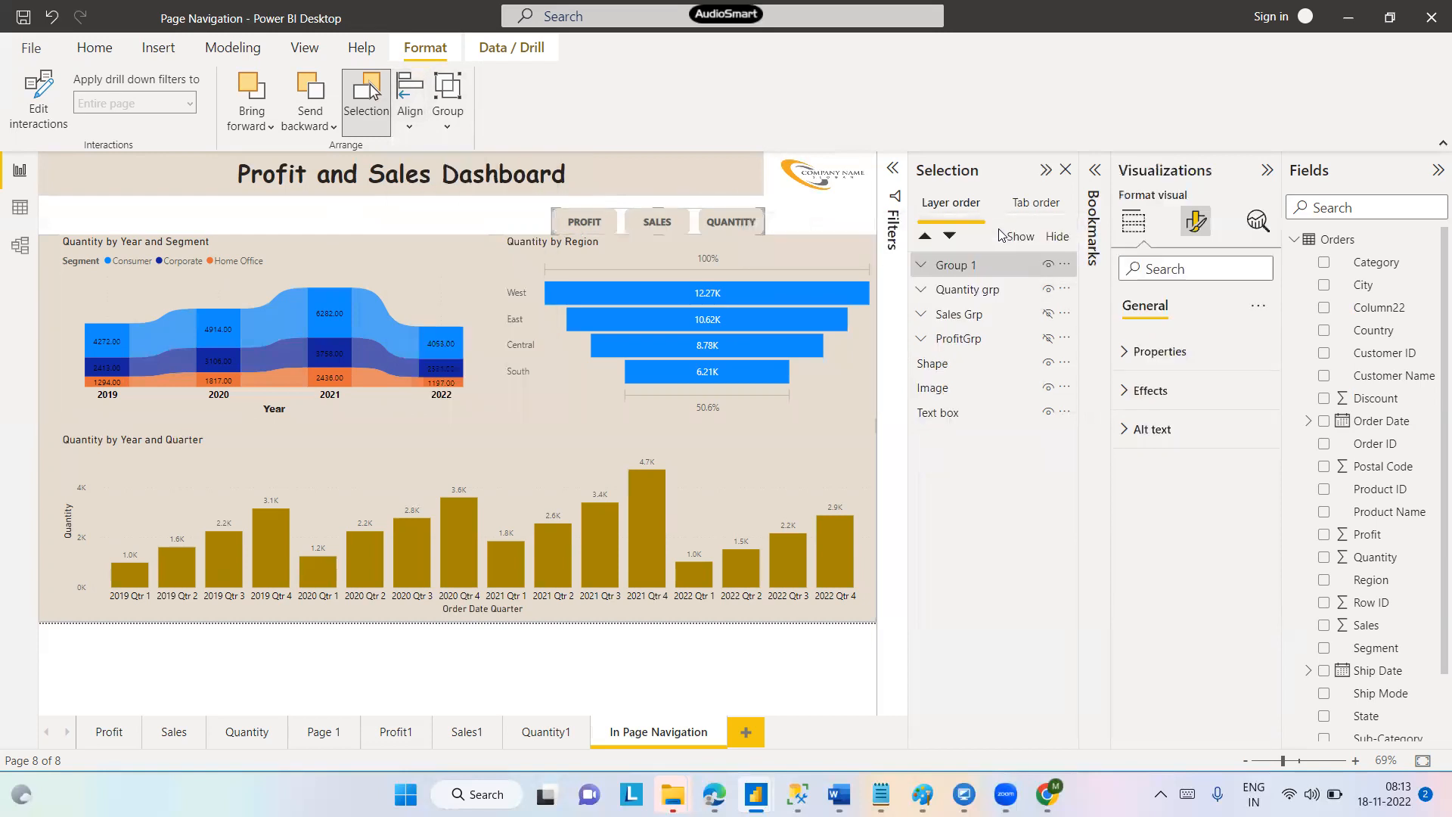
double_click(945, 267)
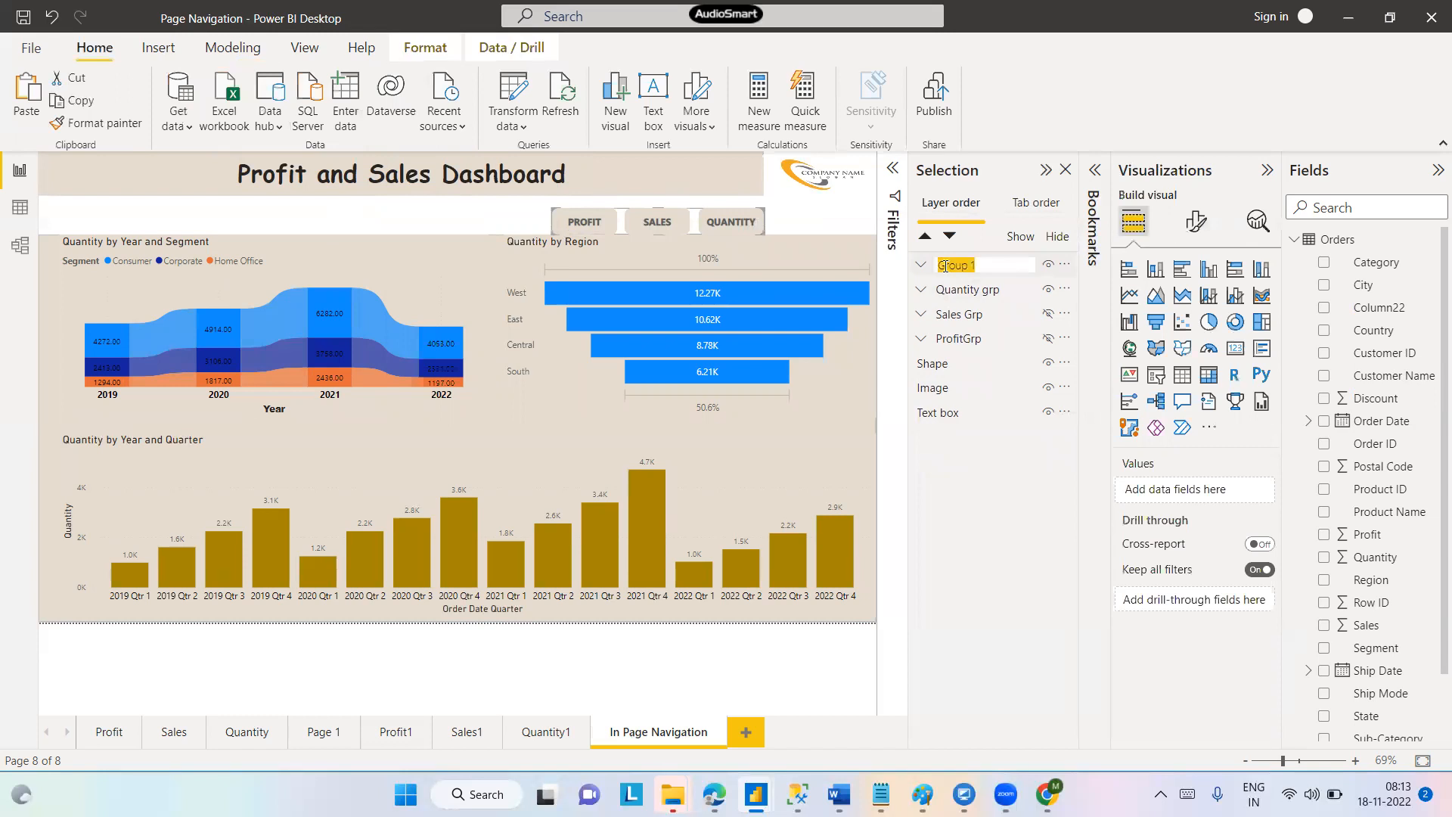
key("Caps_Lock")
type("ACTIVE")
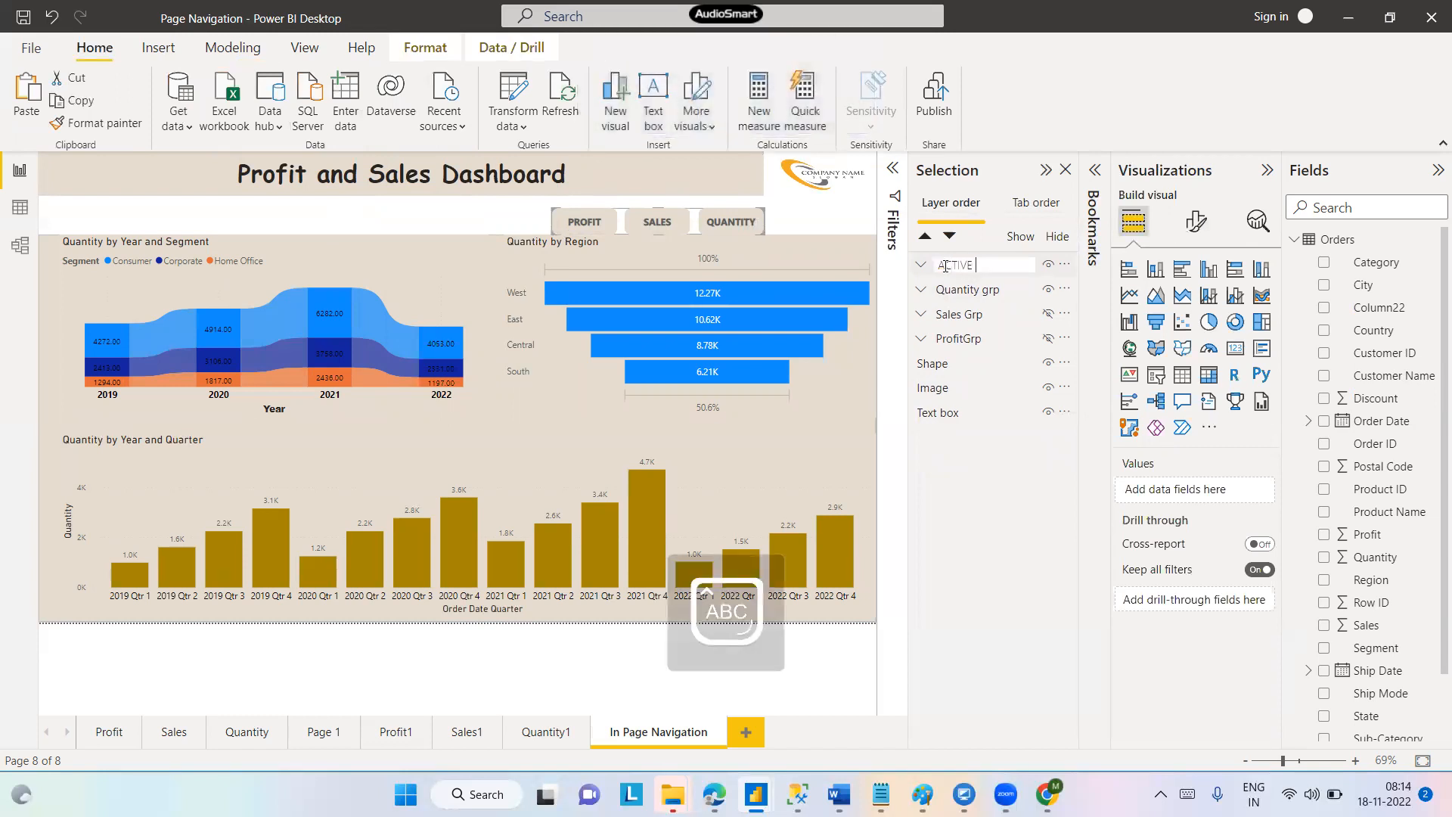
type(" BUTTON GROUP")
key("Return")
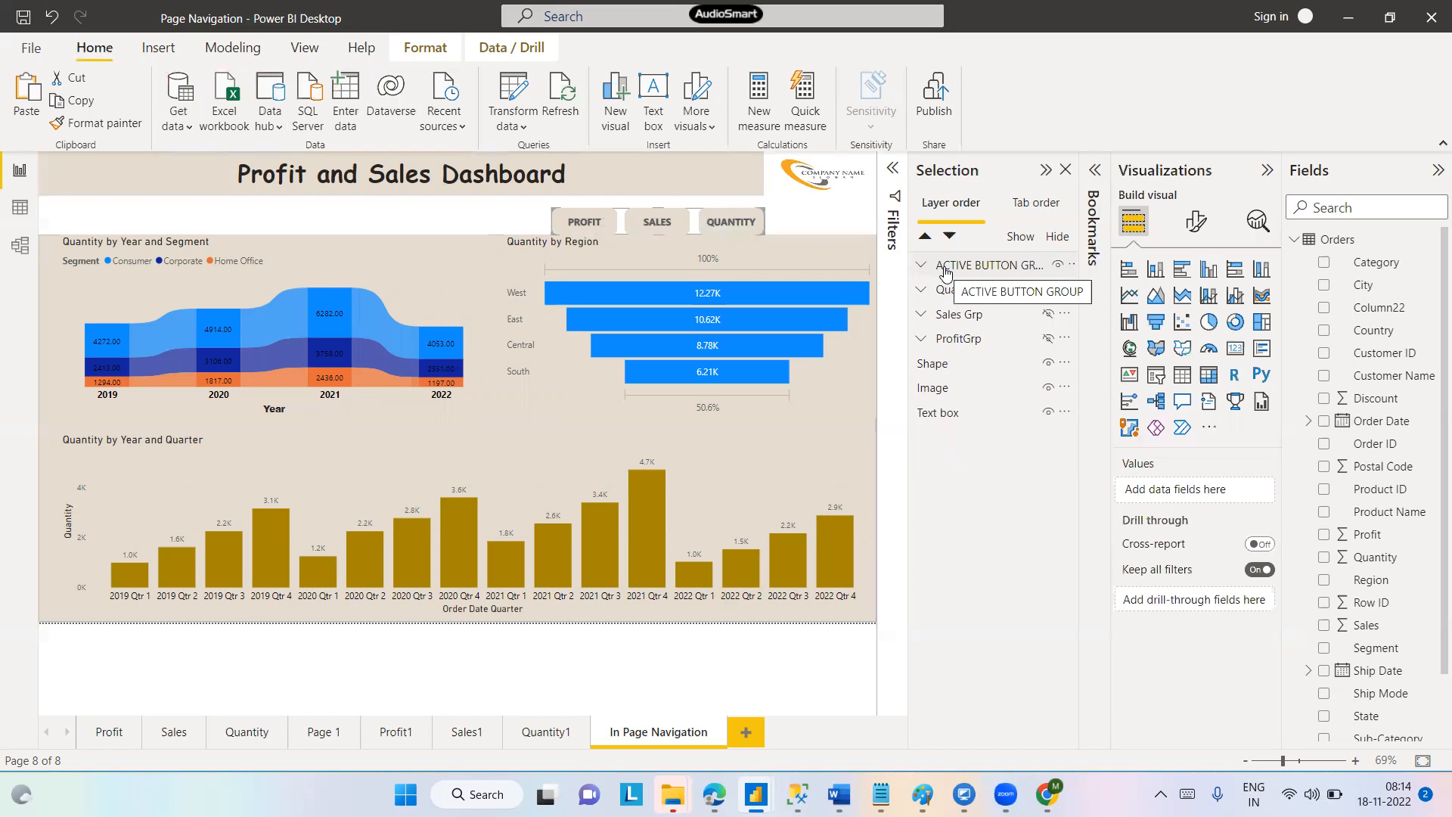
Duplicate the ACTIVE BUTTON GROUP and place the copy exactly over the original
left_click(945, 268)
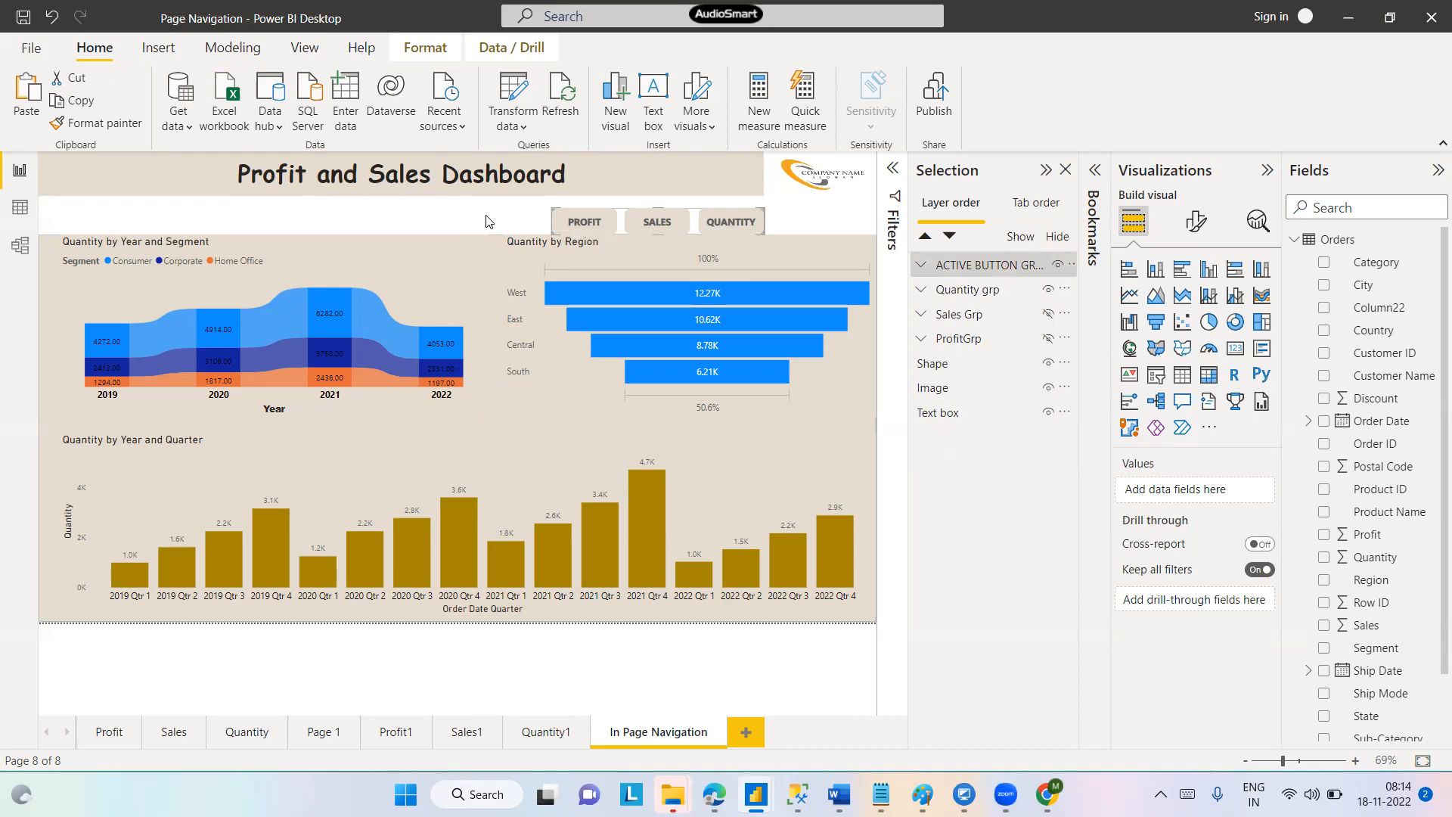
left_click(495, 223)
left_click(579, 224)
key("ctrl+v")
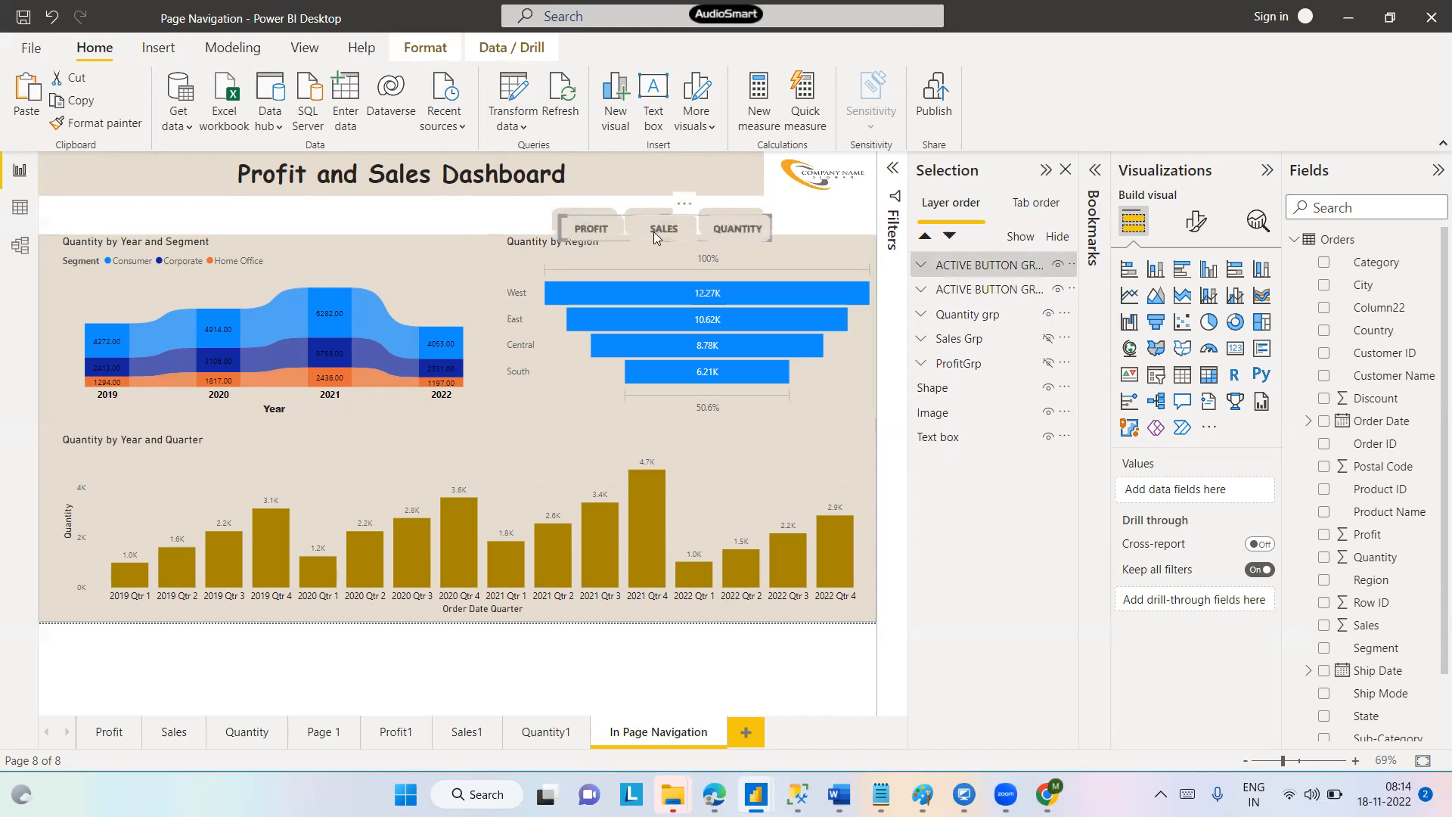
left_click_drag(655, 230, 647, 224)
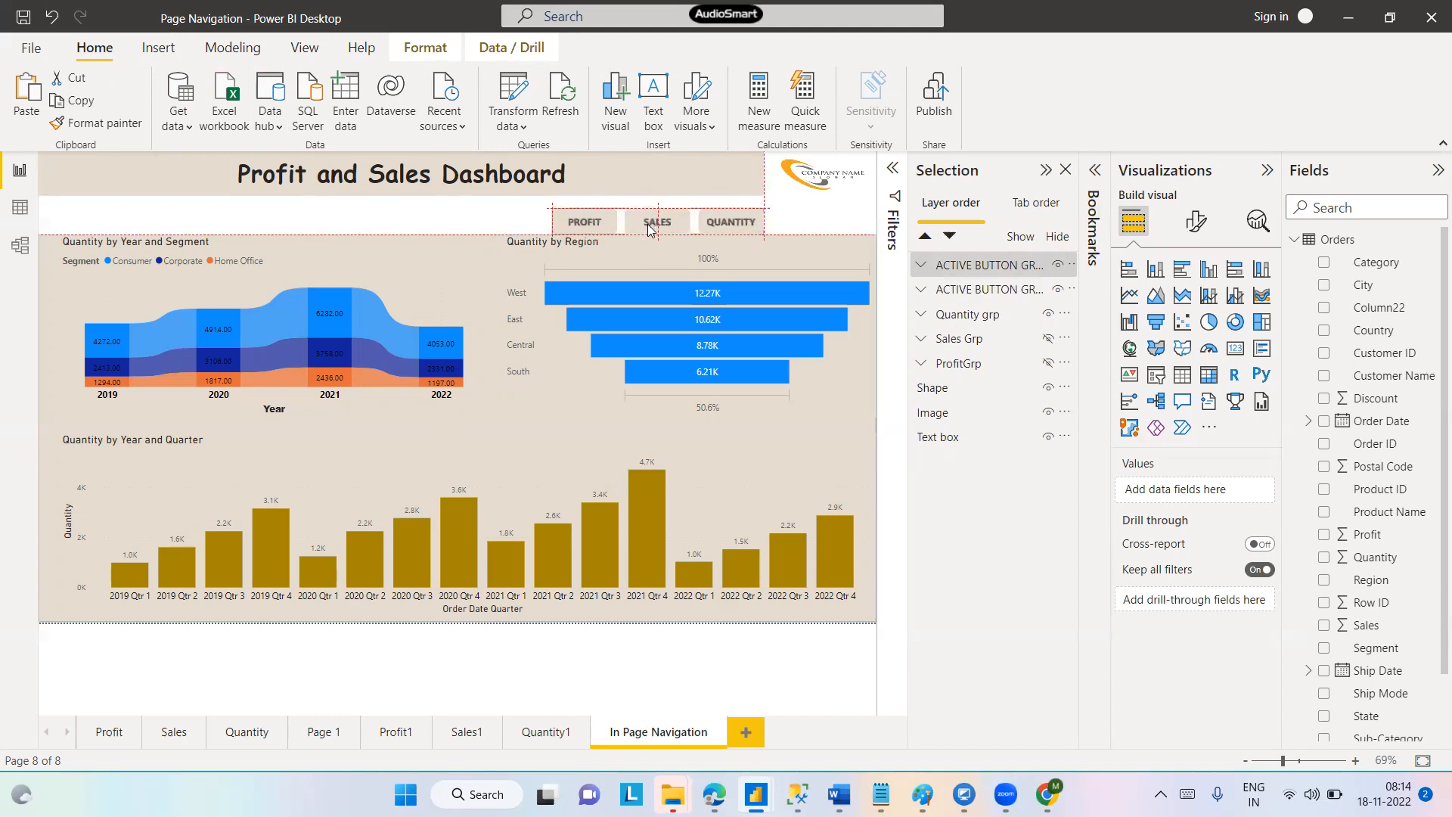
Try shifting the upper copy of the navigation buttons away from the one beneath, and undo the move
left_click(648, 225)
left_click_drag(648, 225, 664, 244)
key("ctrl+z")
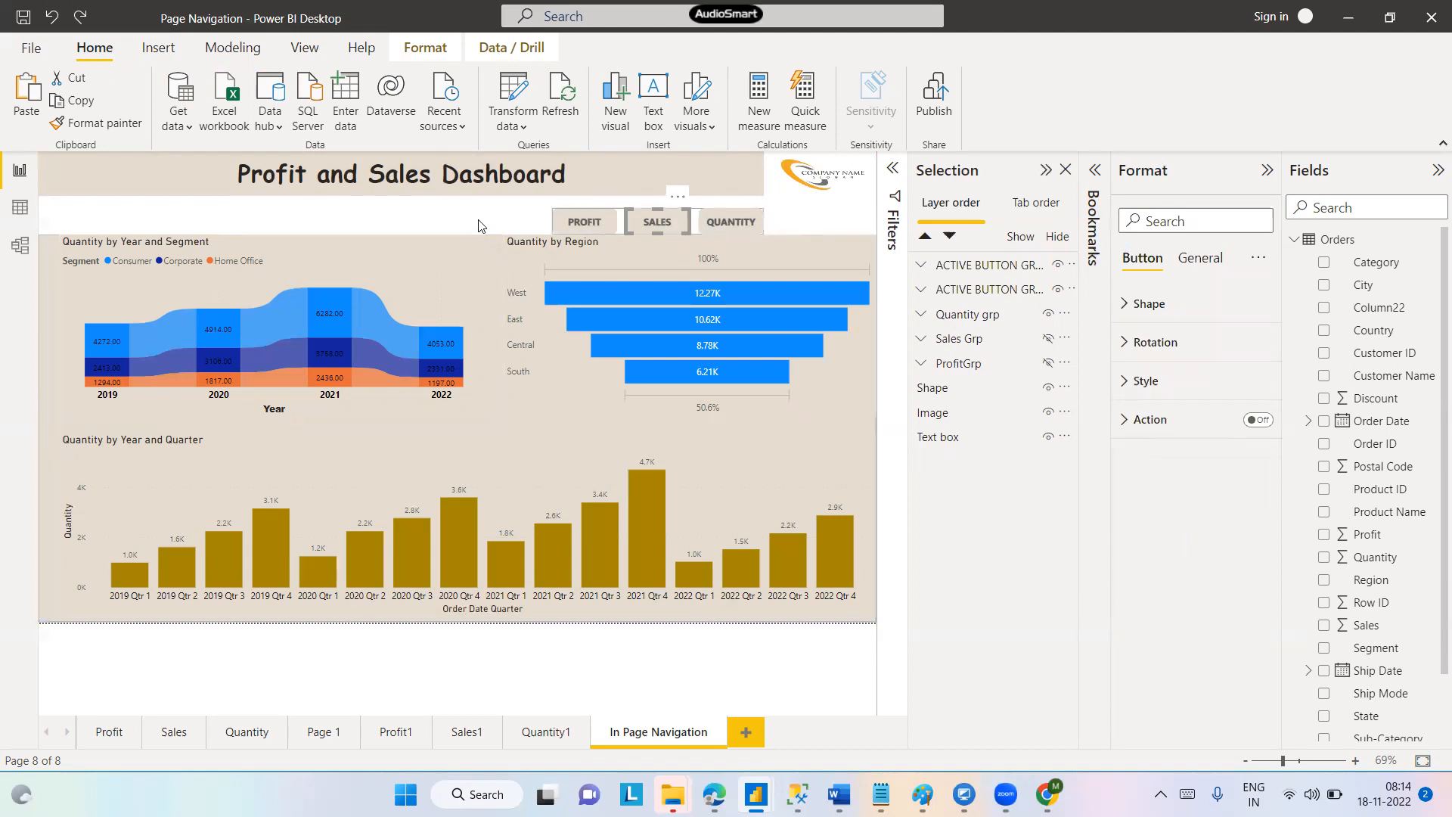
Compare the size and position properties of the two stacked ACTIVE BUTTON GROUP copies
left_click(970, 269)
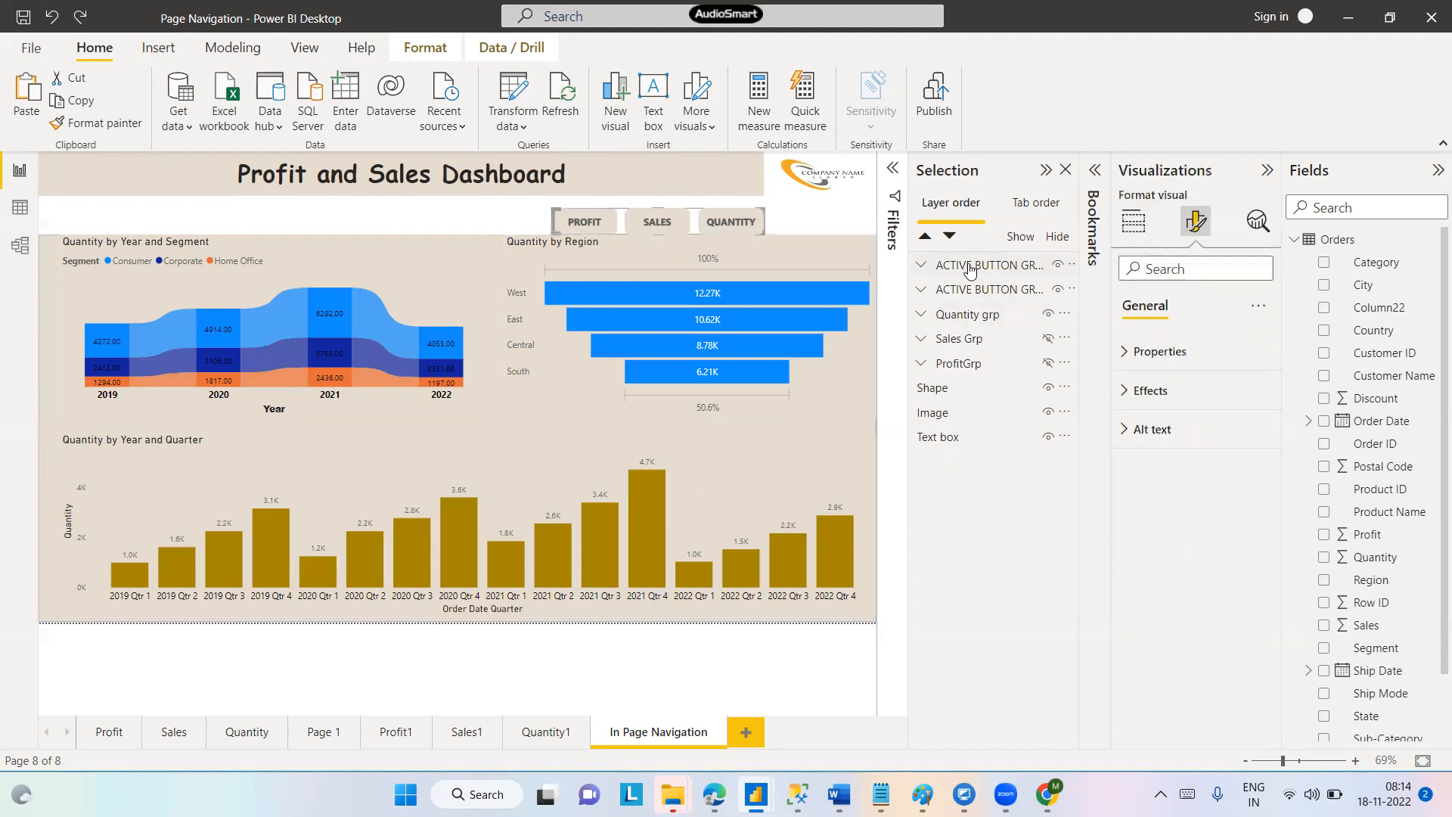
left_click(1125, 352)
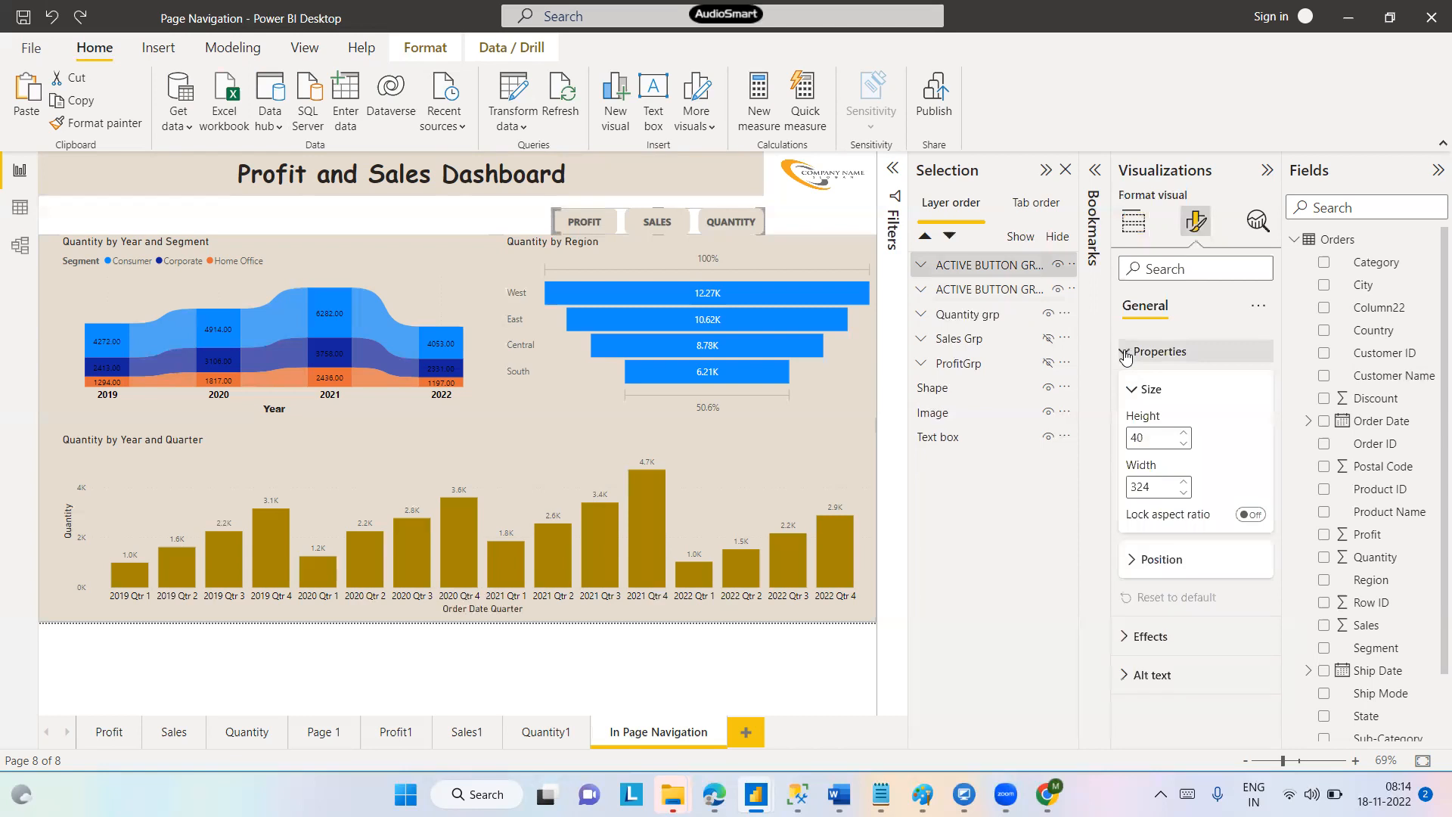
left_click(1132, 561)
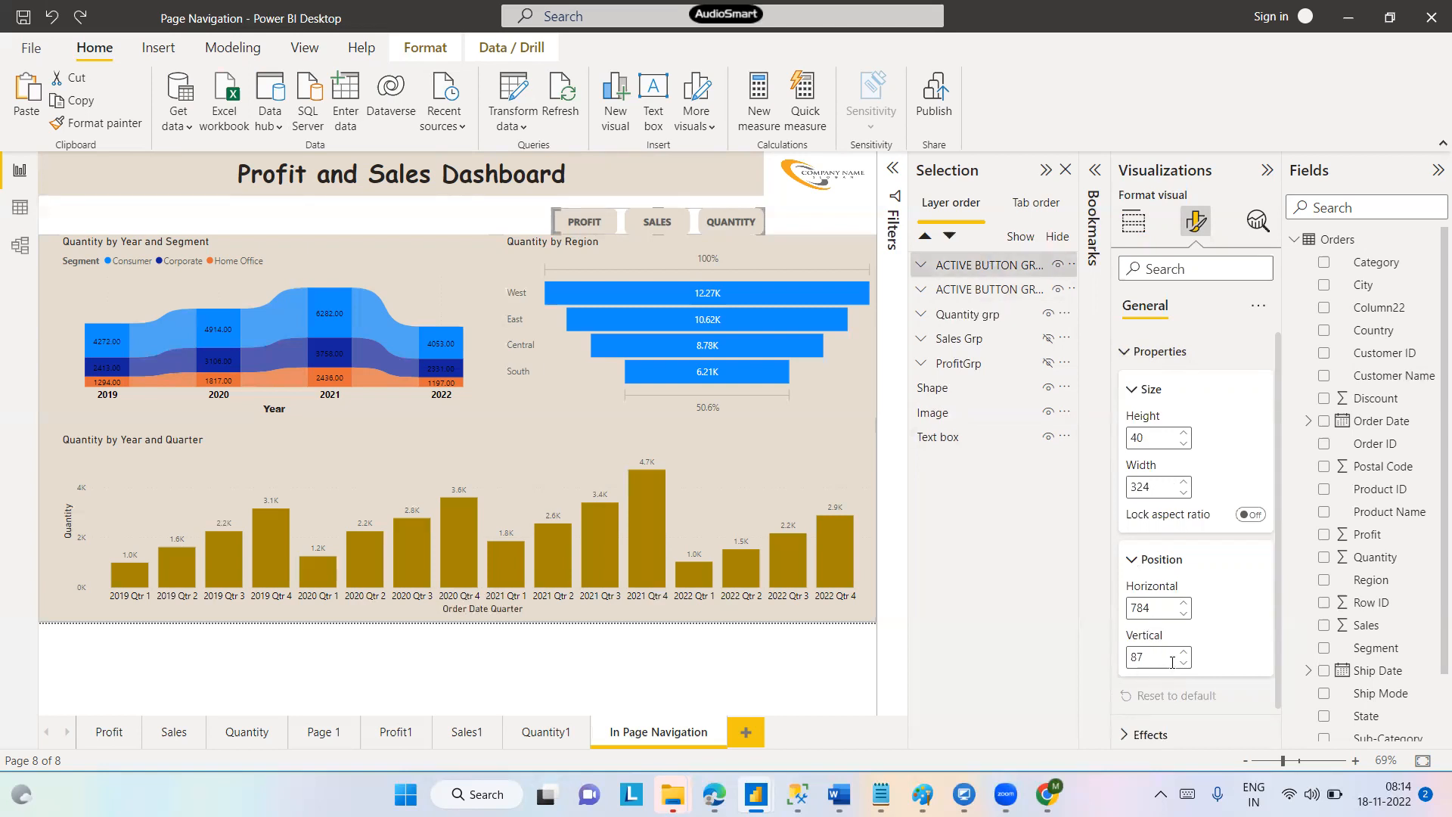
left_click(998, 298)
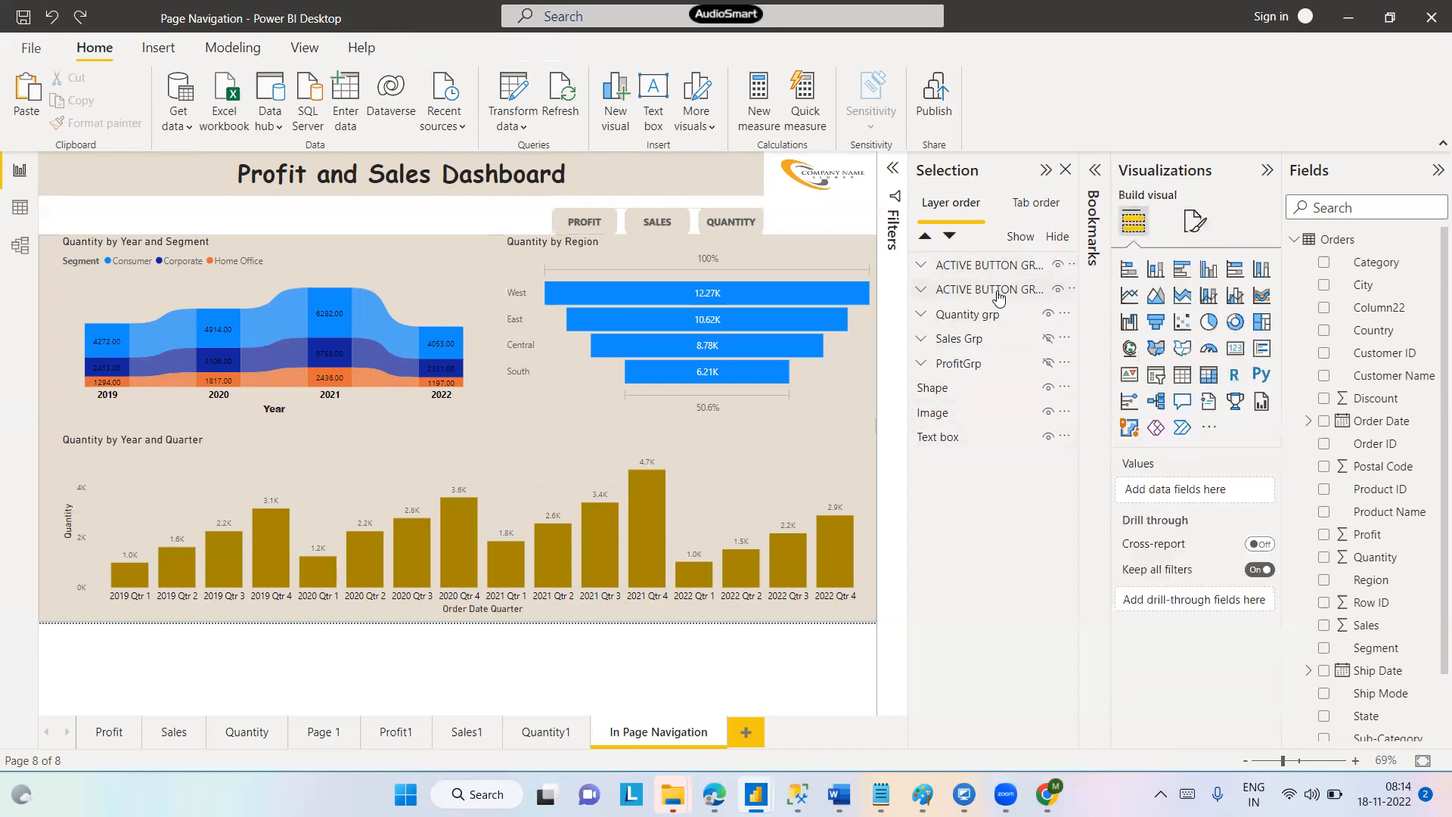
left_click(995, 295)
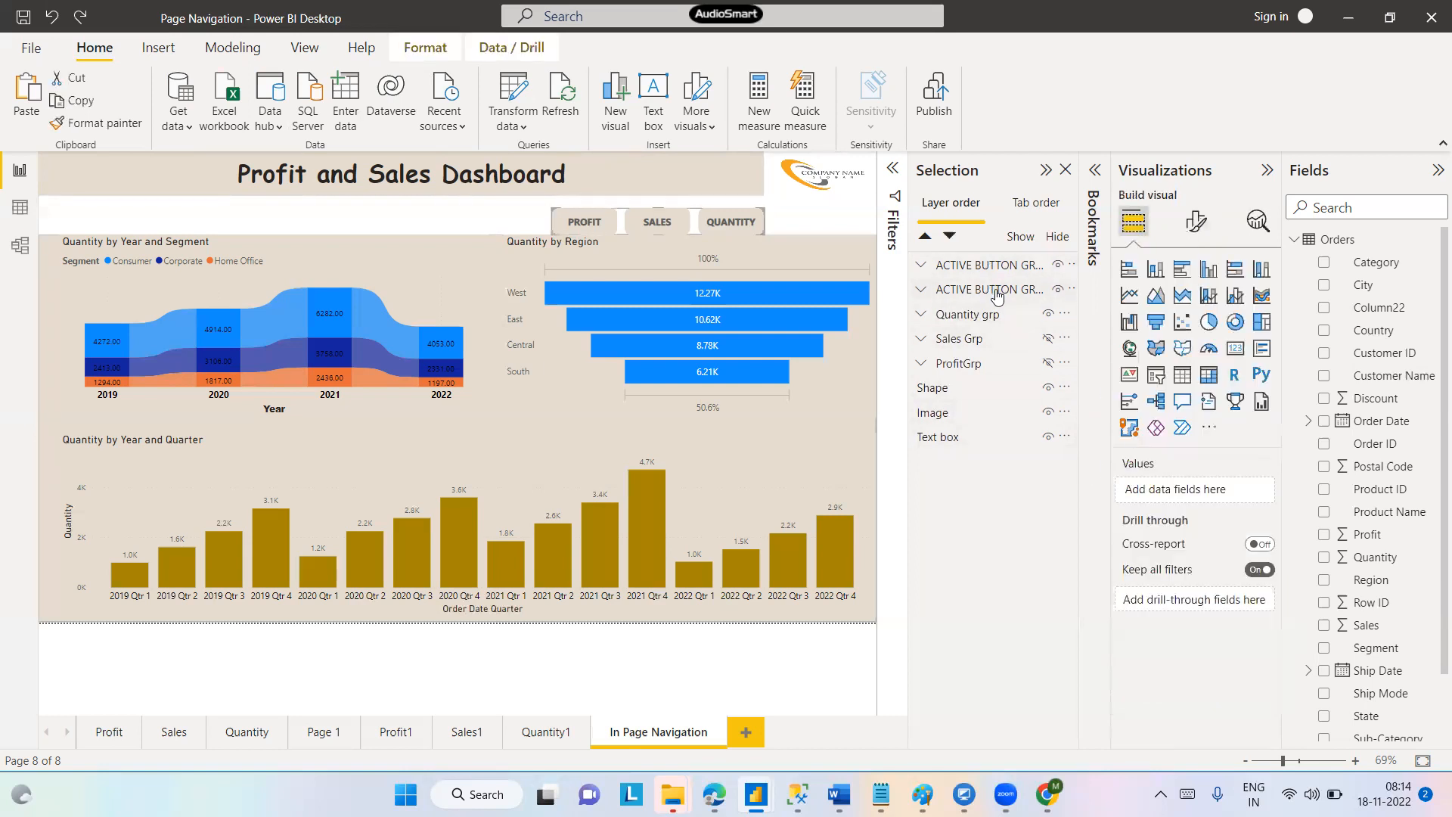
left_click(1194, 223)
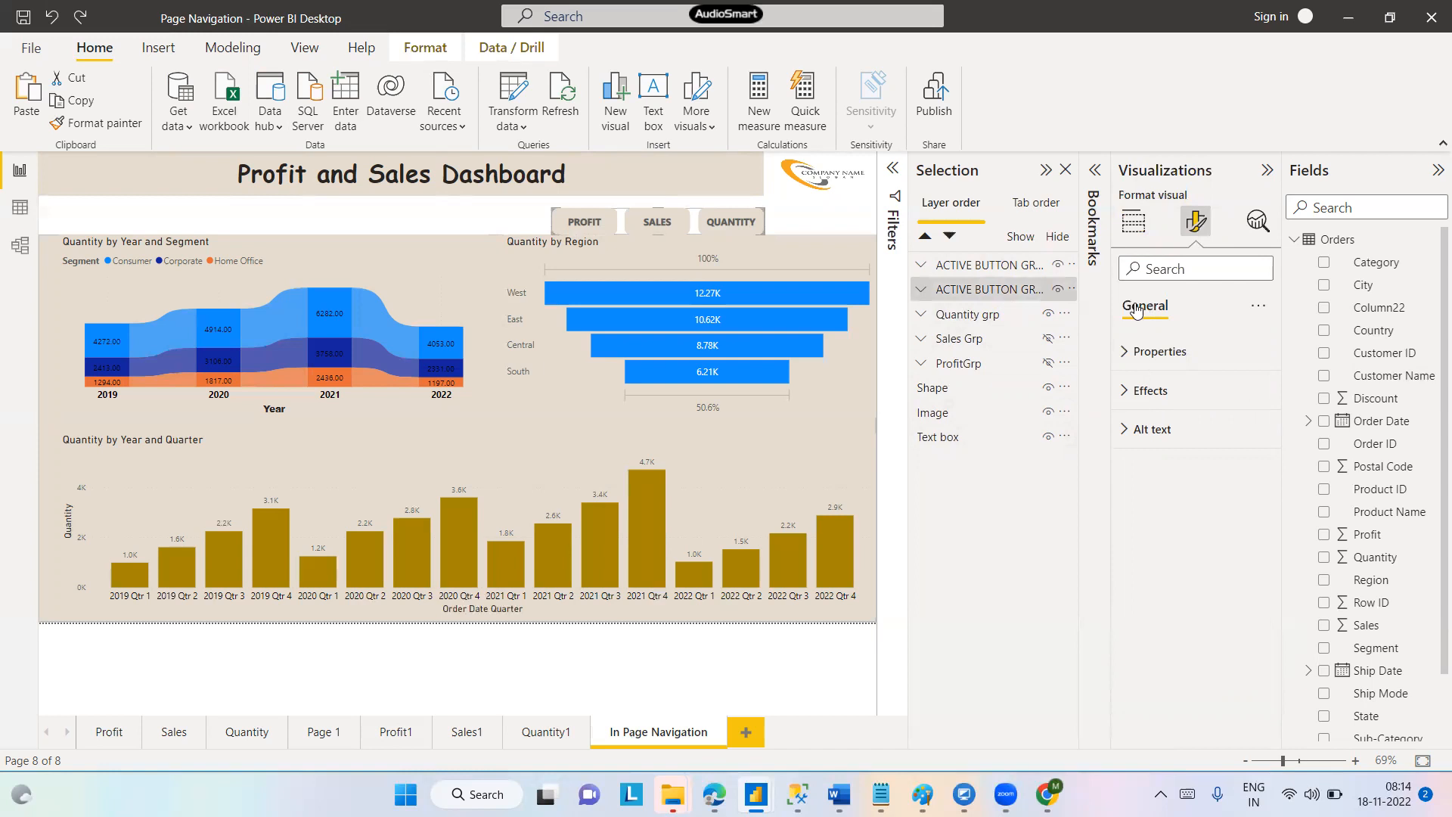
left_click(1124, 354)
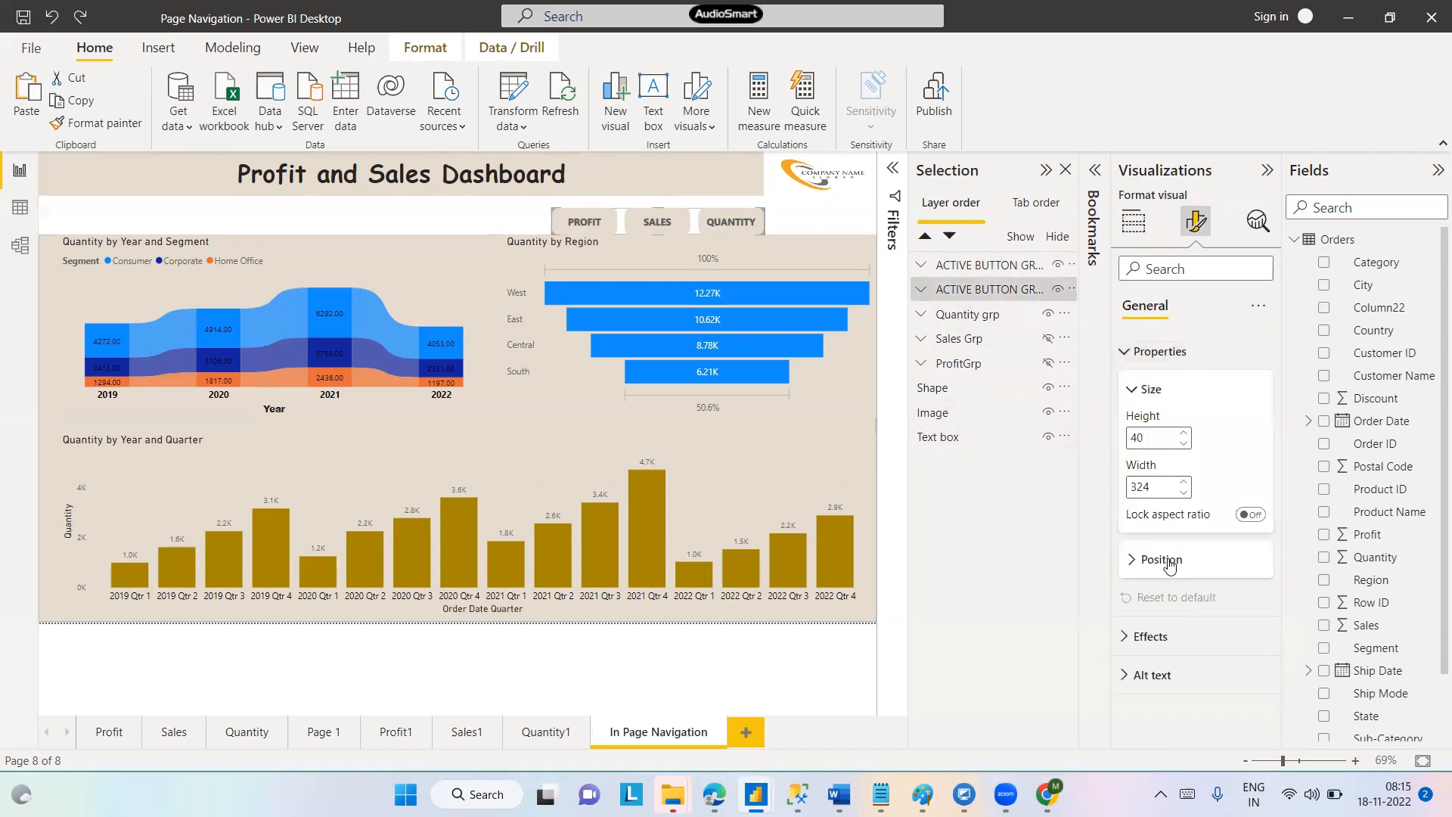
left_click(1131, 561)
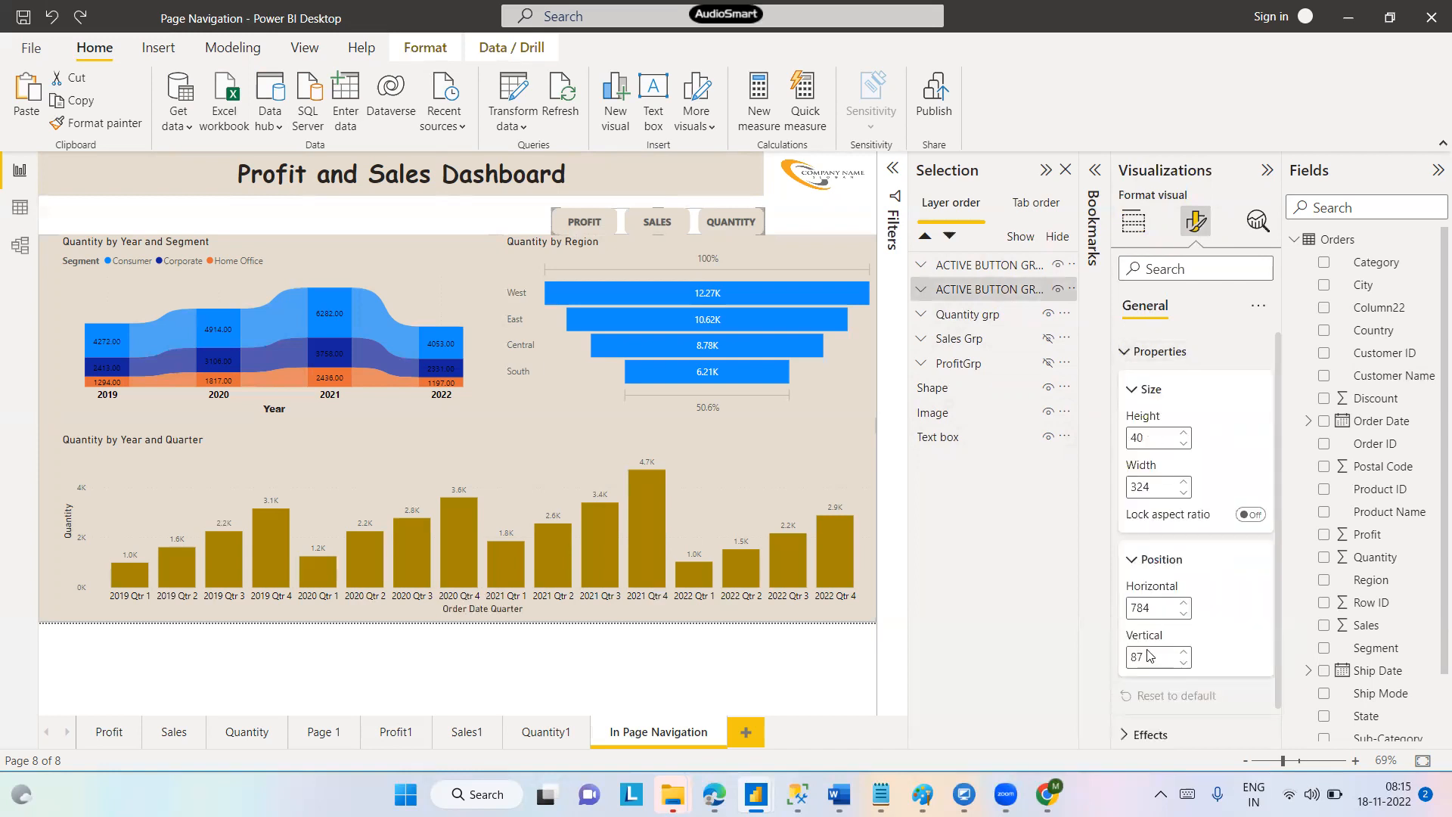
Rename the lower ACTIVE BUTTON GROUP to INACTIVE BUTTON GROUP and place it below ProfitGrp in the layer order
double_click(942, 292)
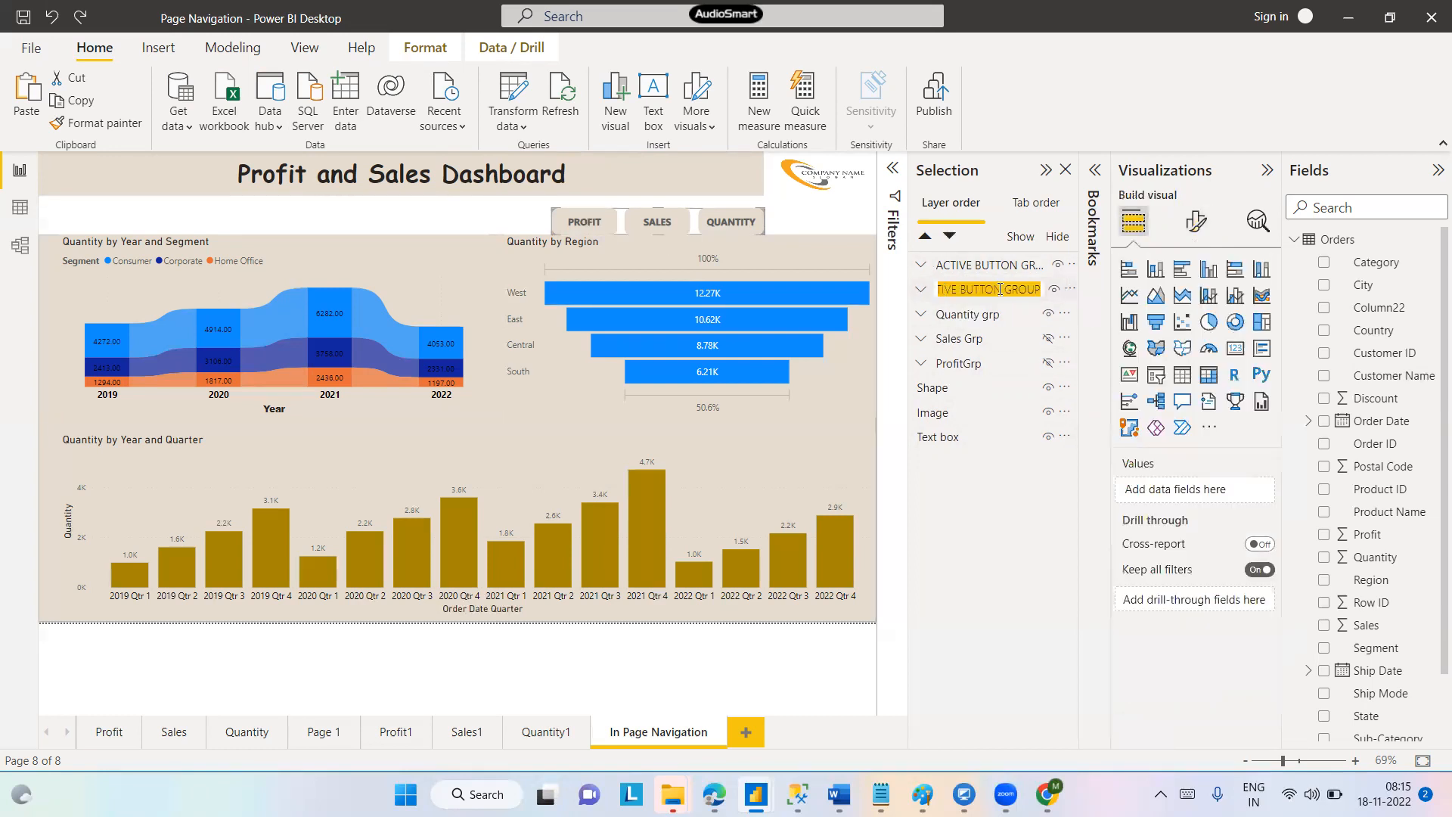
key("Home")
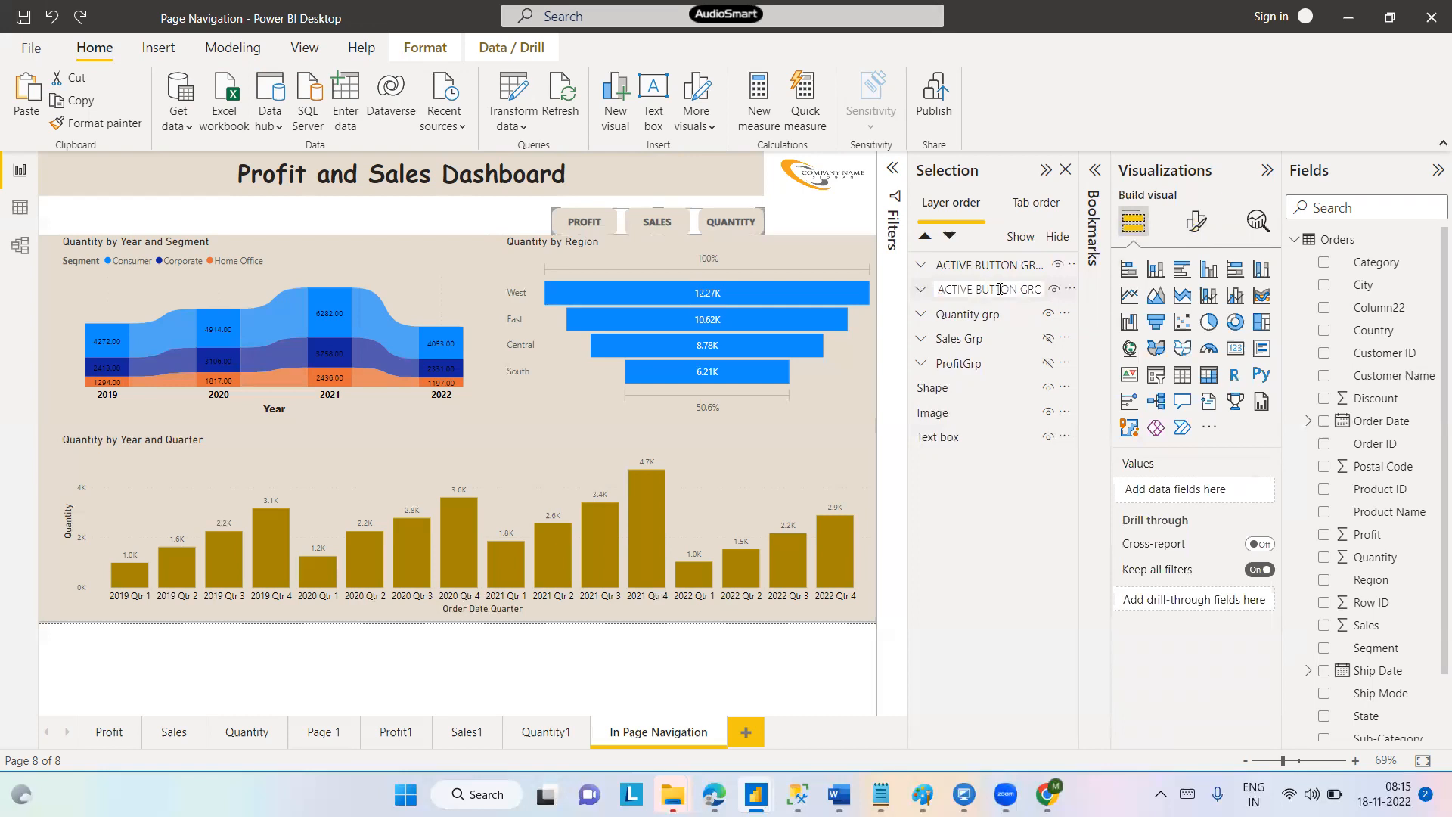
type("IN")
key("Return")
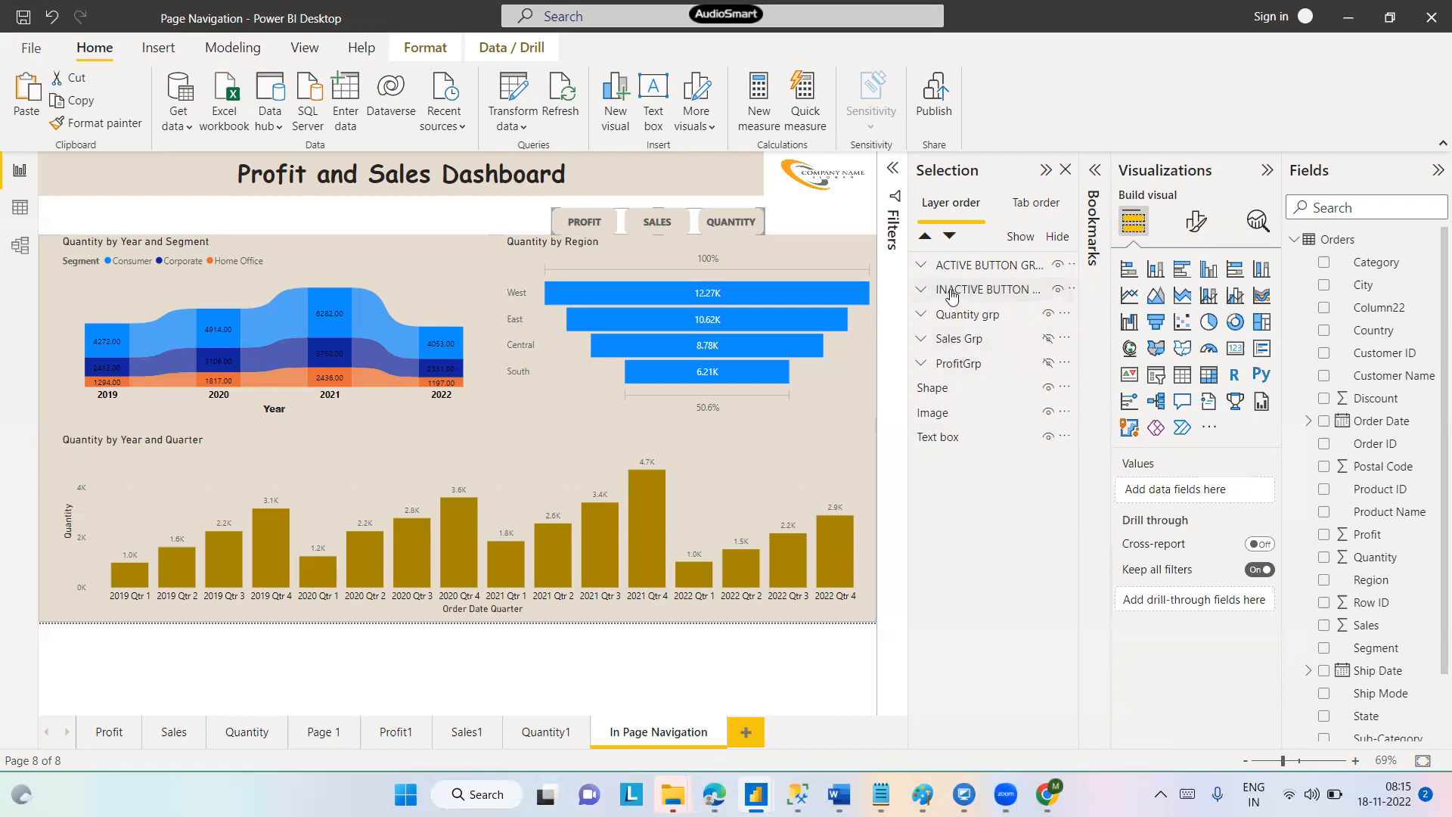
left_click_drag(950, 293, 952, 369)
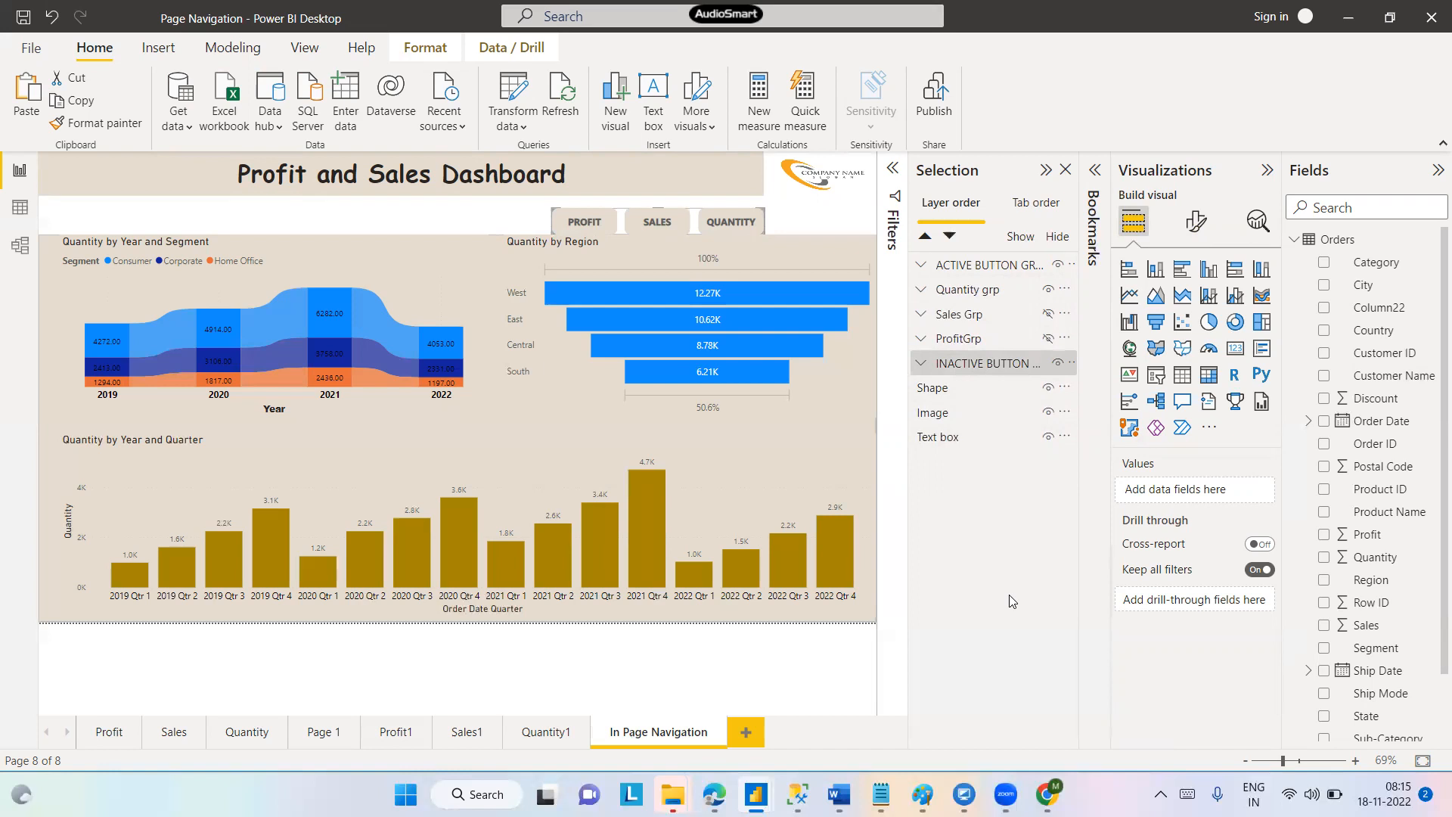
Set the default-state font color of the PROFIT BUTTON layer in INACTIVE BUTTON GROUP to the light off-white recent color
left_click(959, 266)
left_click(961, 373)
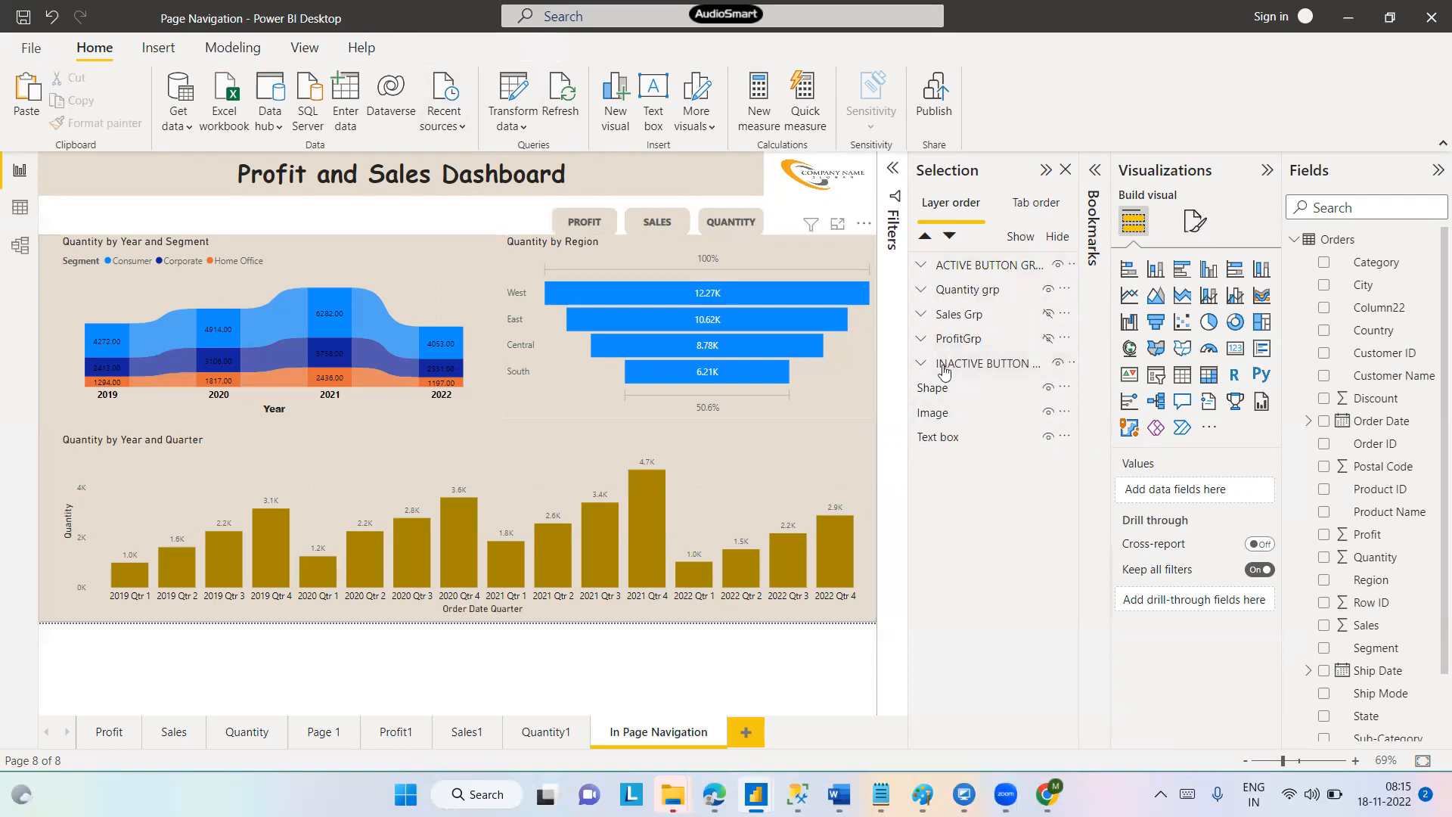
left_click(970, 368)
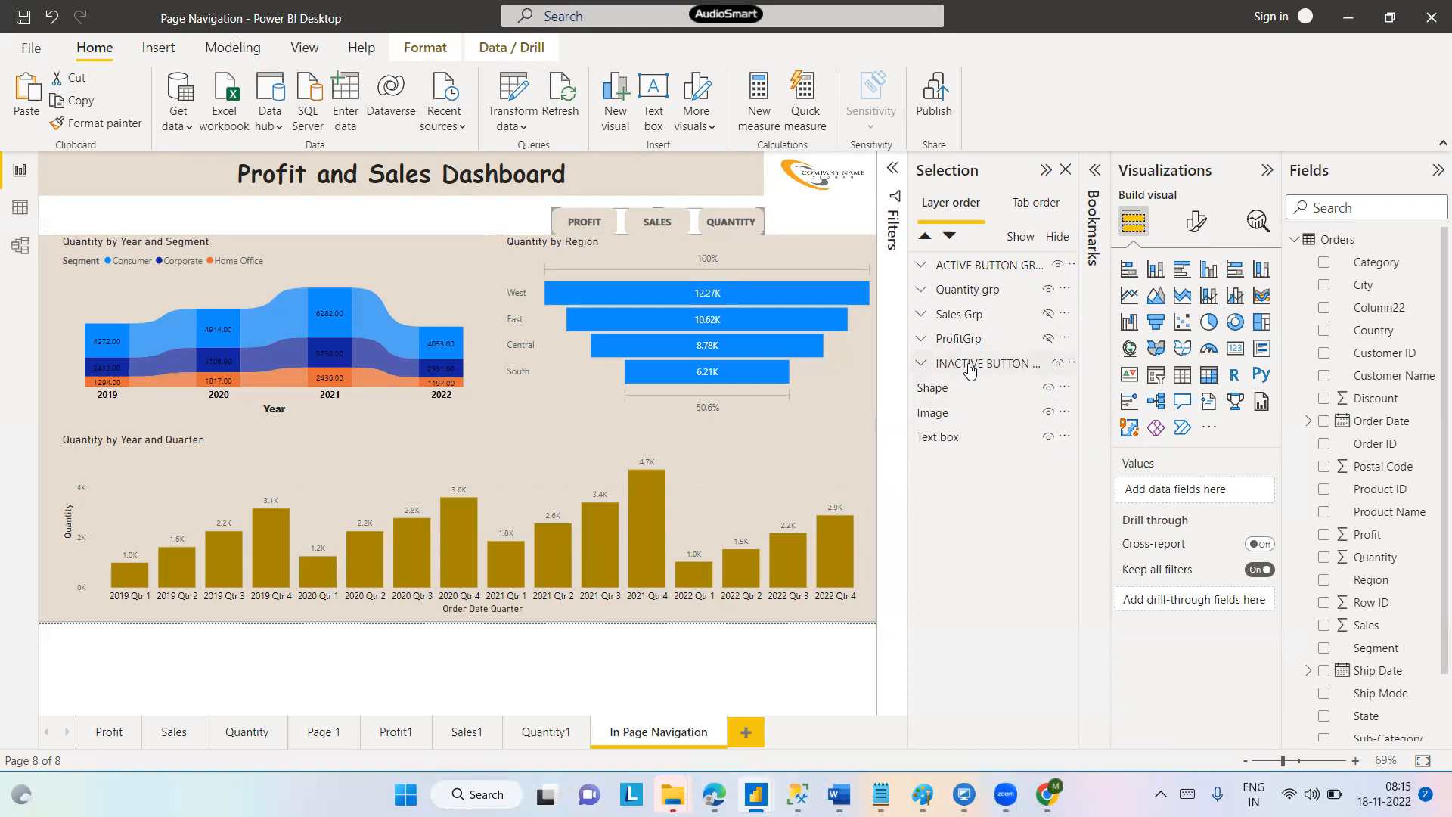
left_click(970, 370)
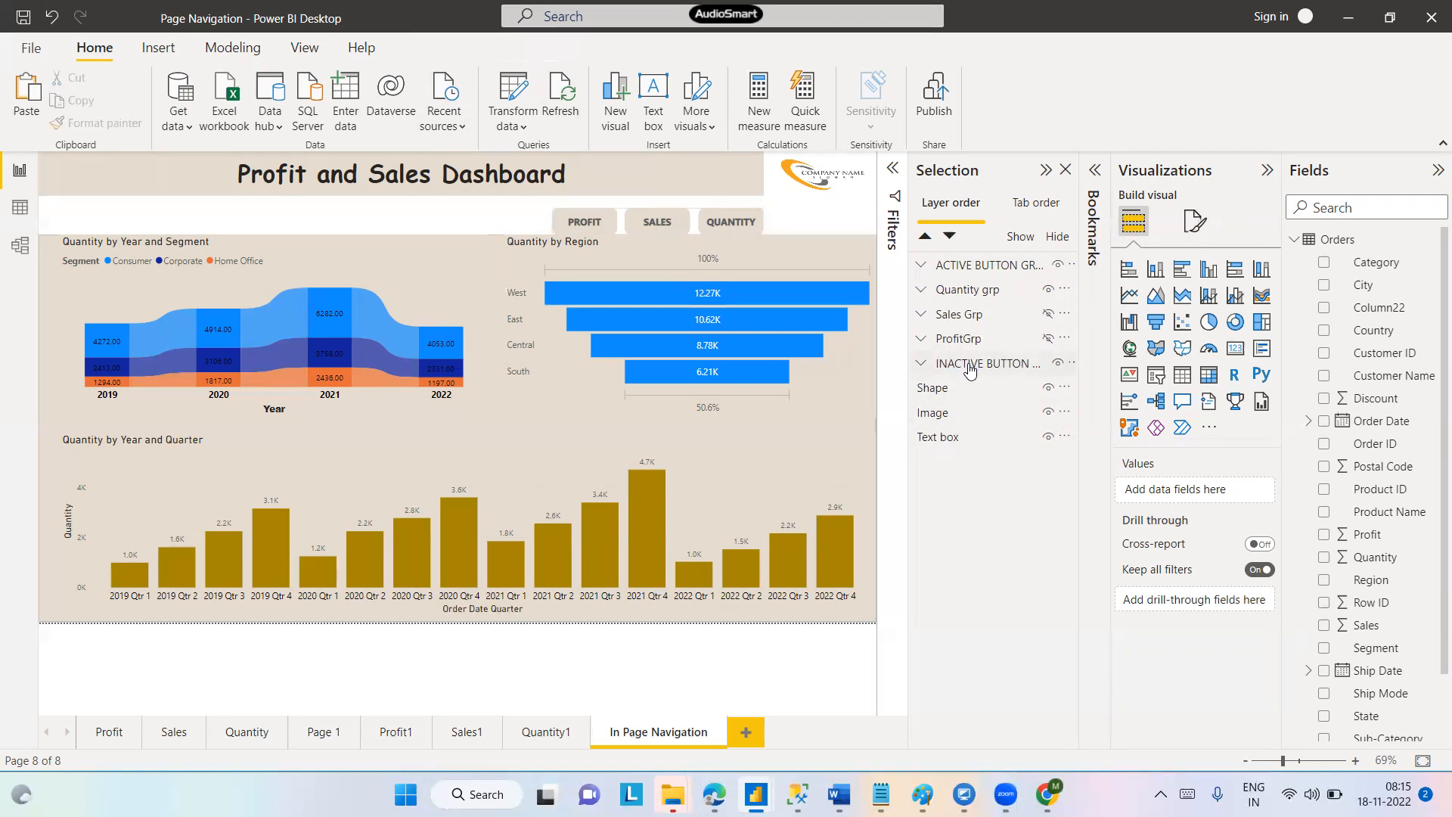
left_click(921, 364)
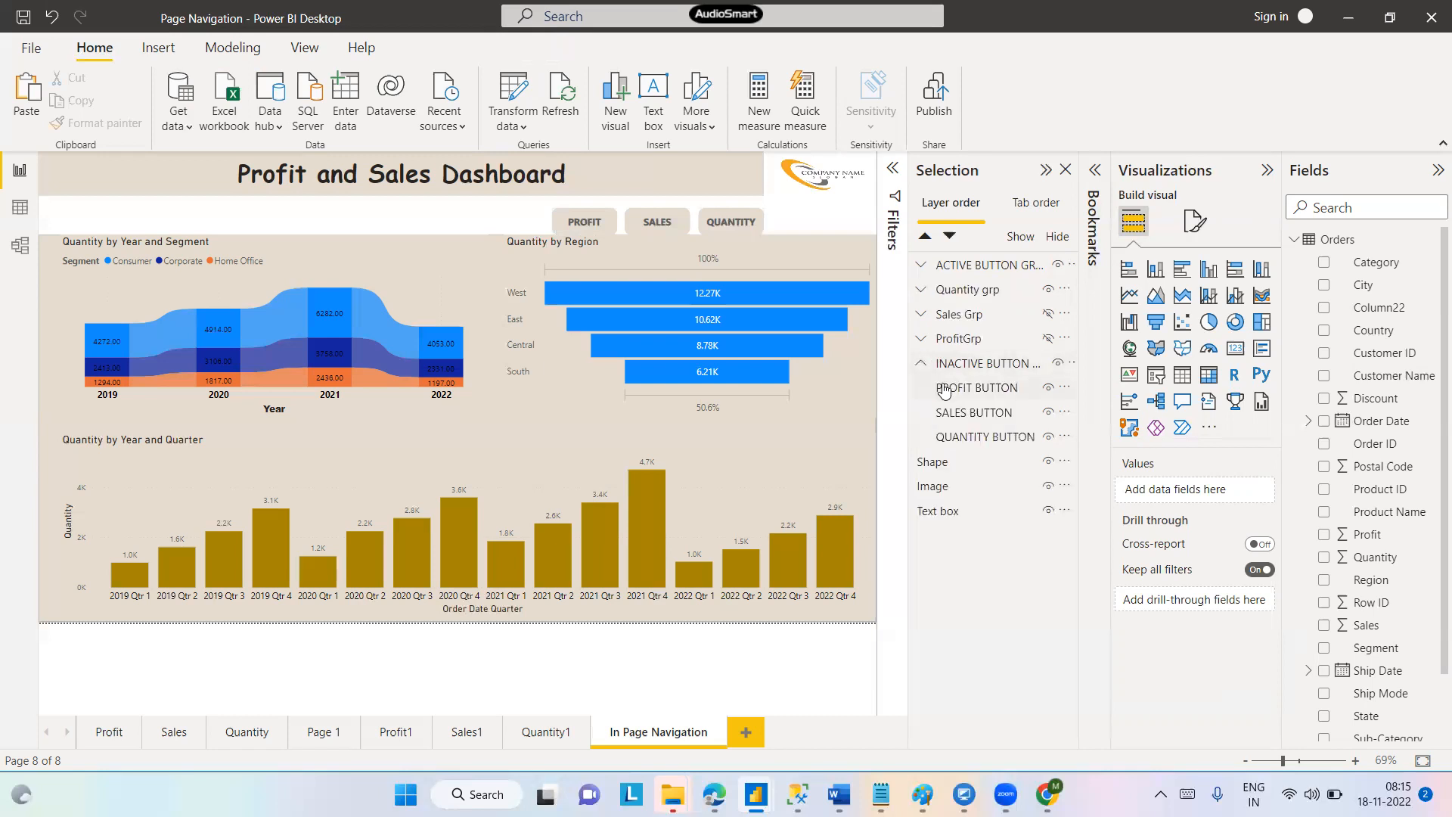
left_click(944, 388)
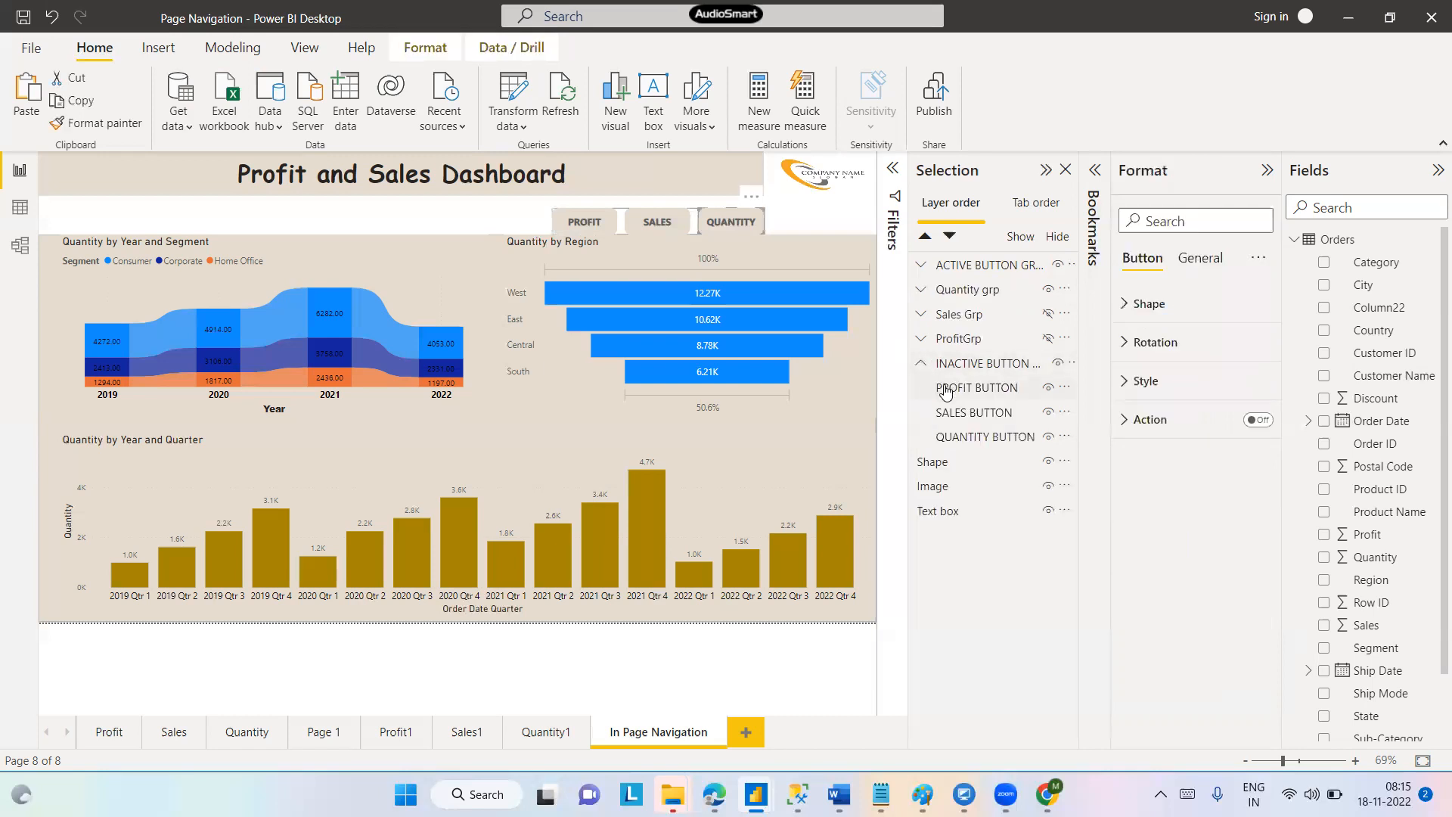
left_click(1131, 307)
left_click(1126, 305)
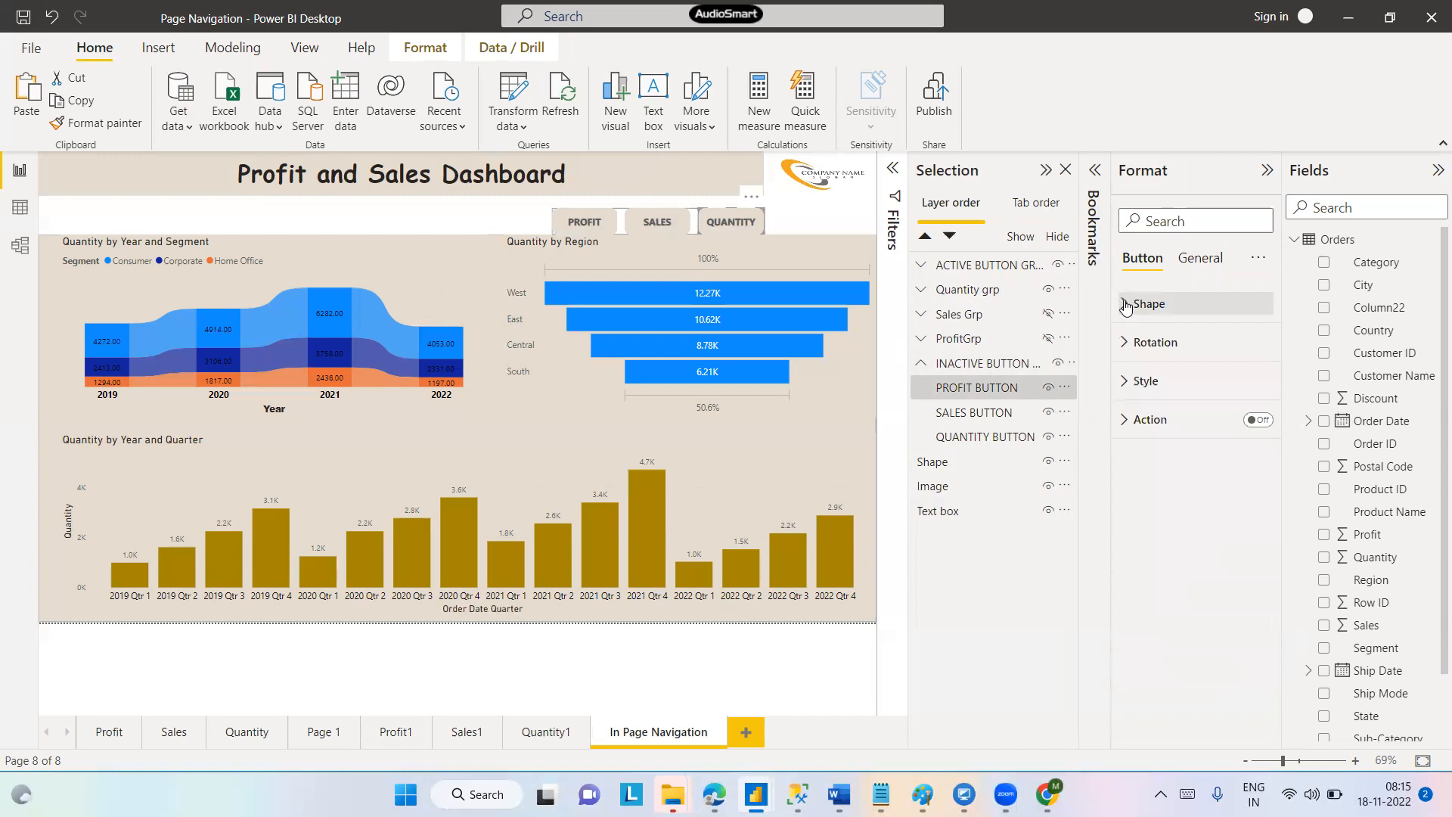
left_click(1125, 381)
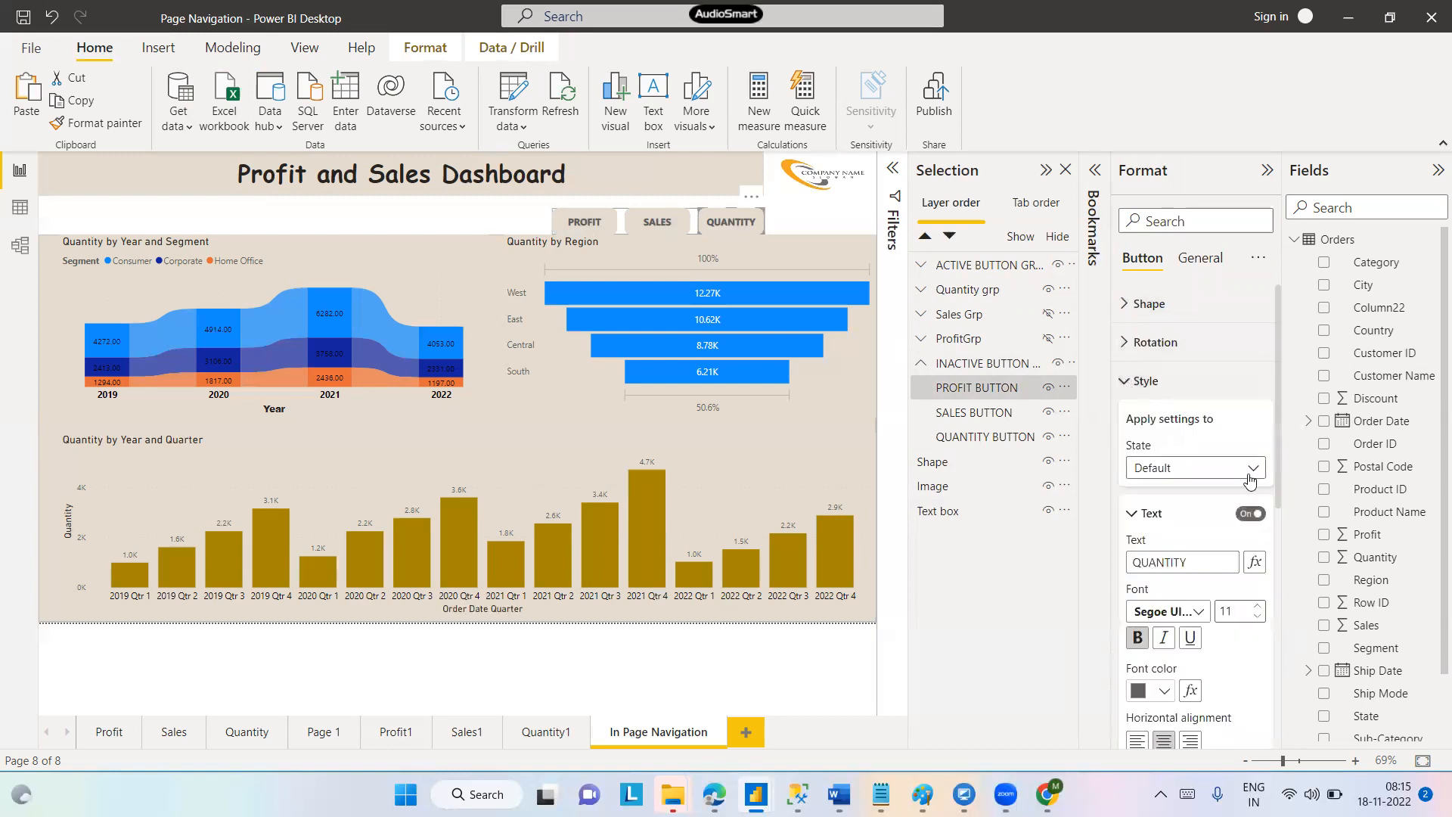
left_click_drag(1278, 421, 1277, 500)
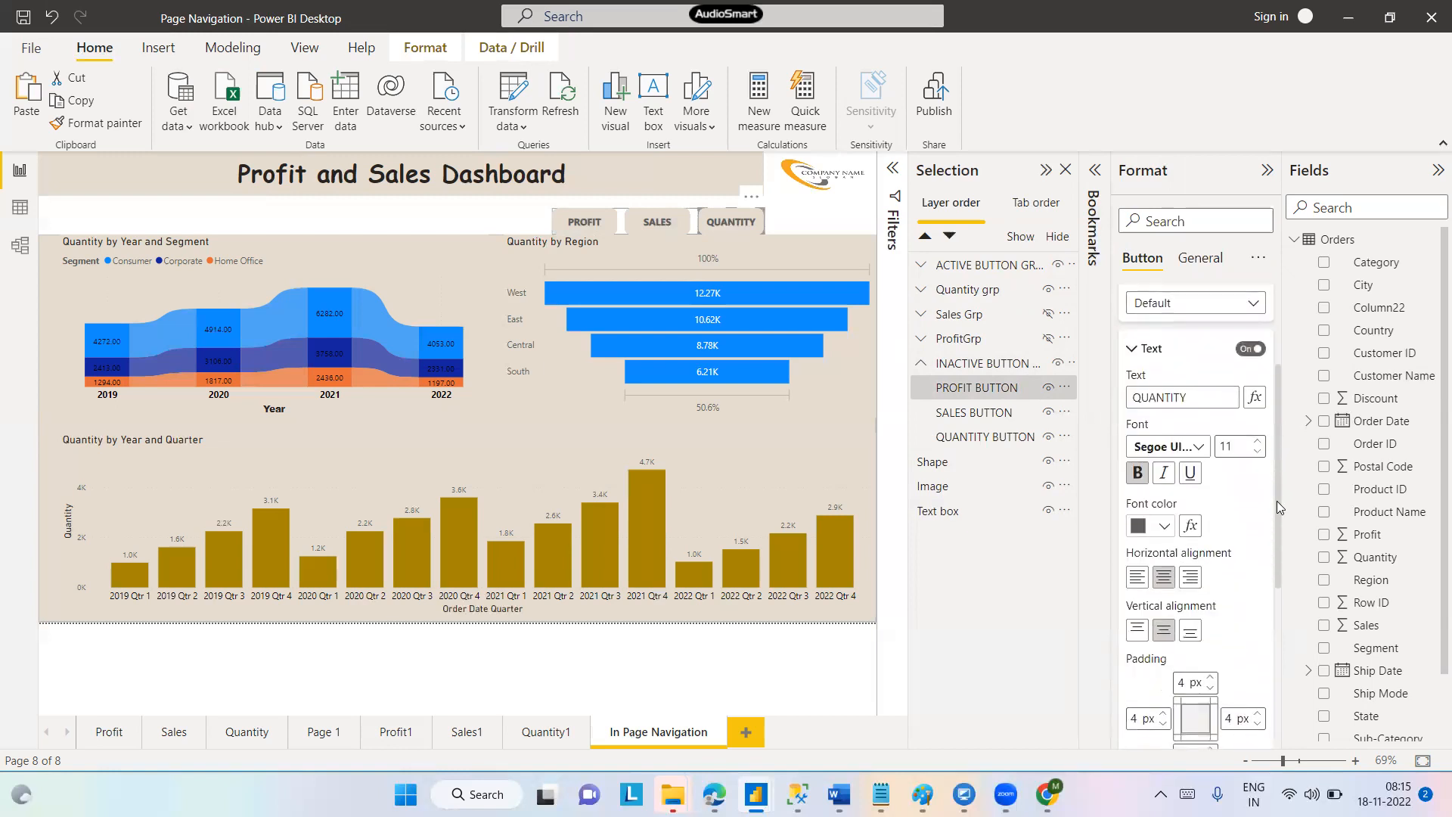
left_click(1164, 527)
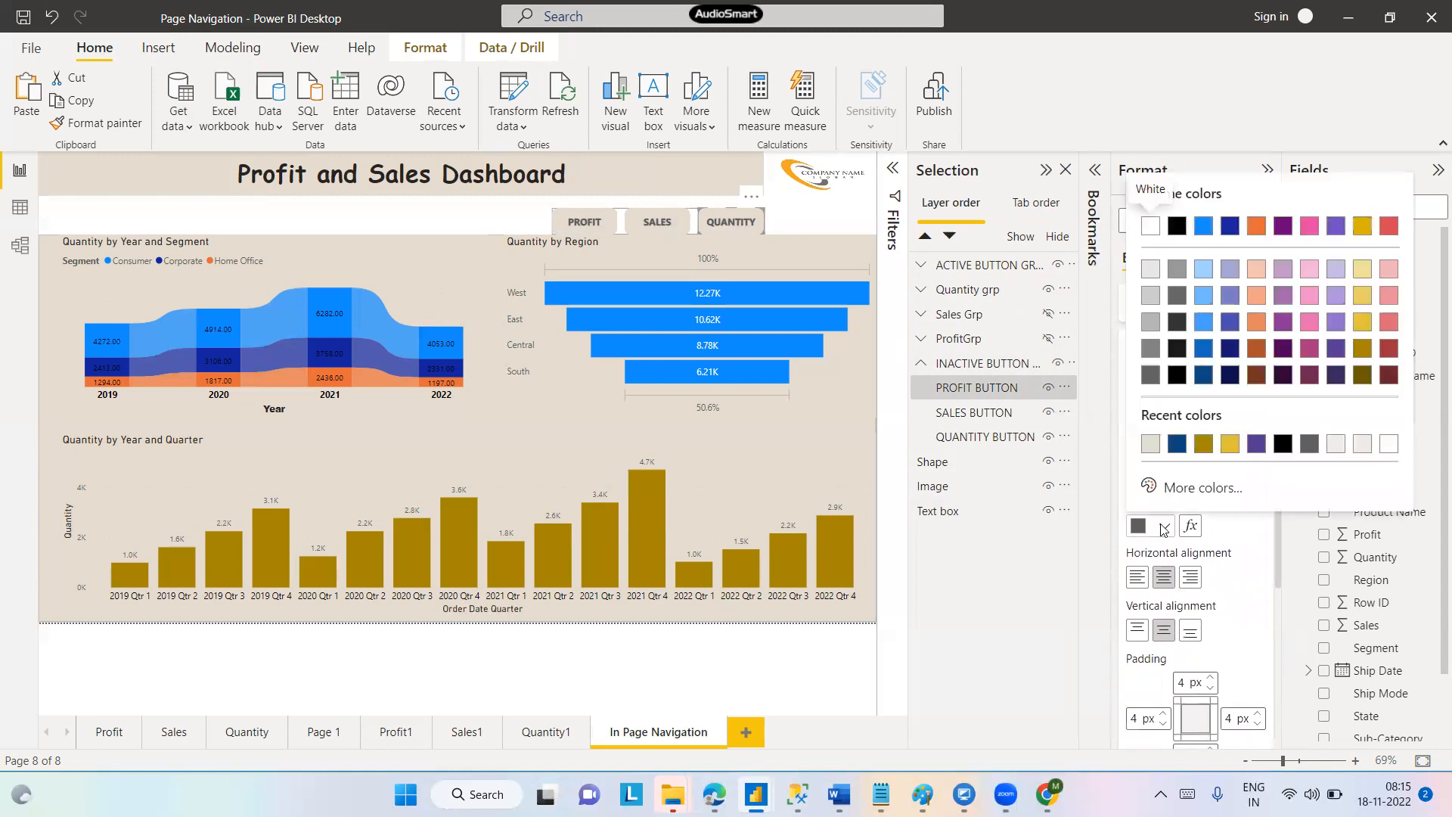
left_click(1362, 444)
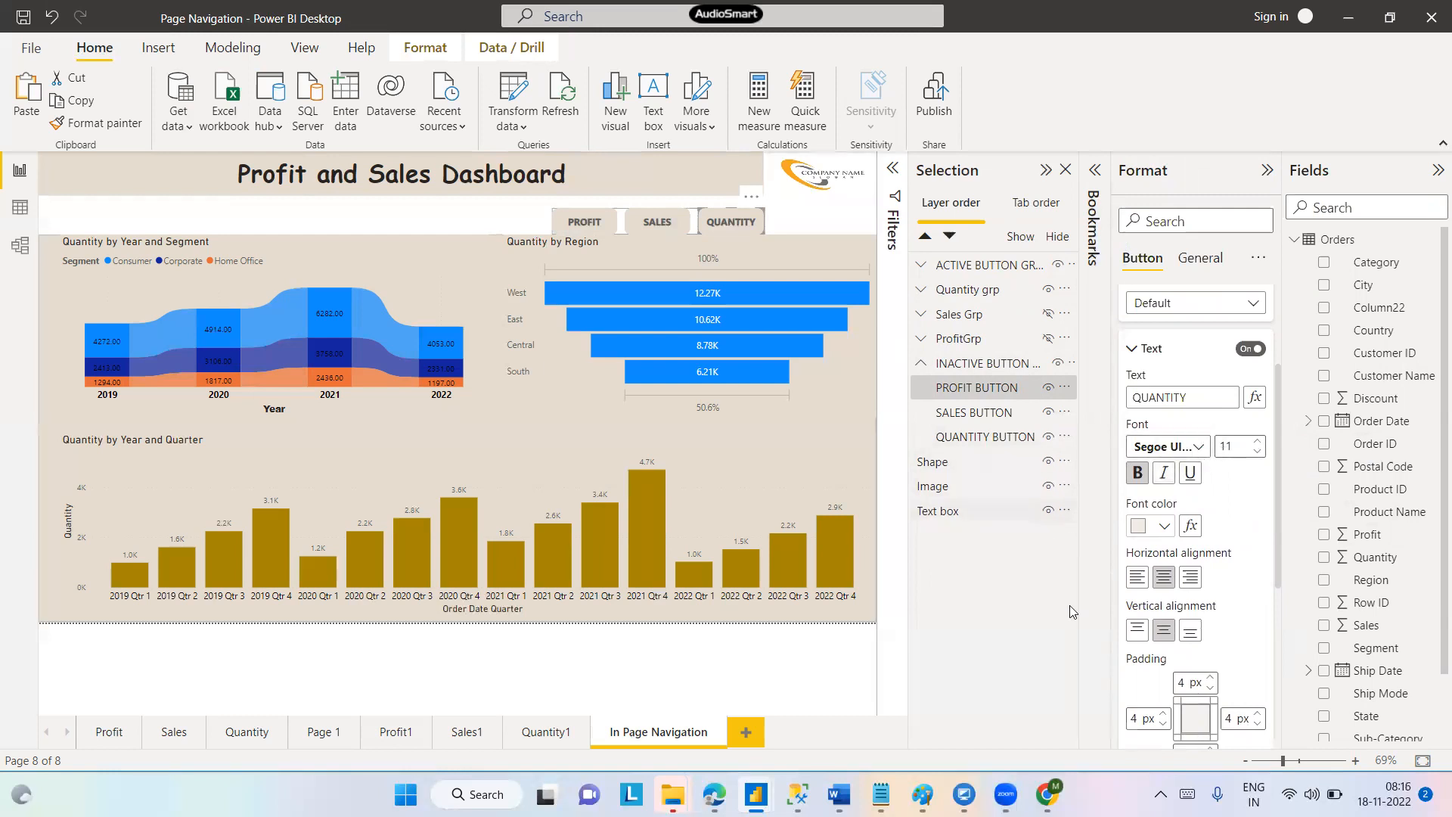
left_click(1130, 350)
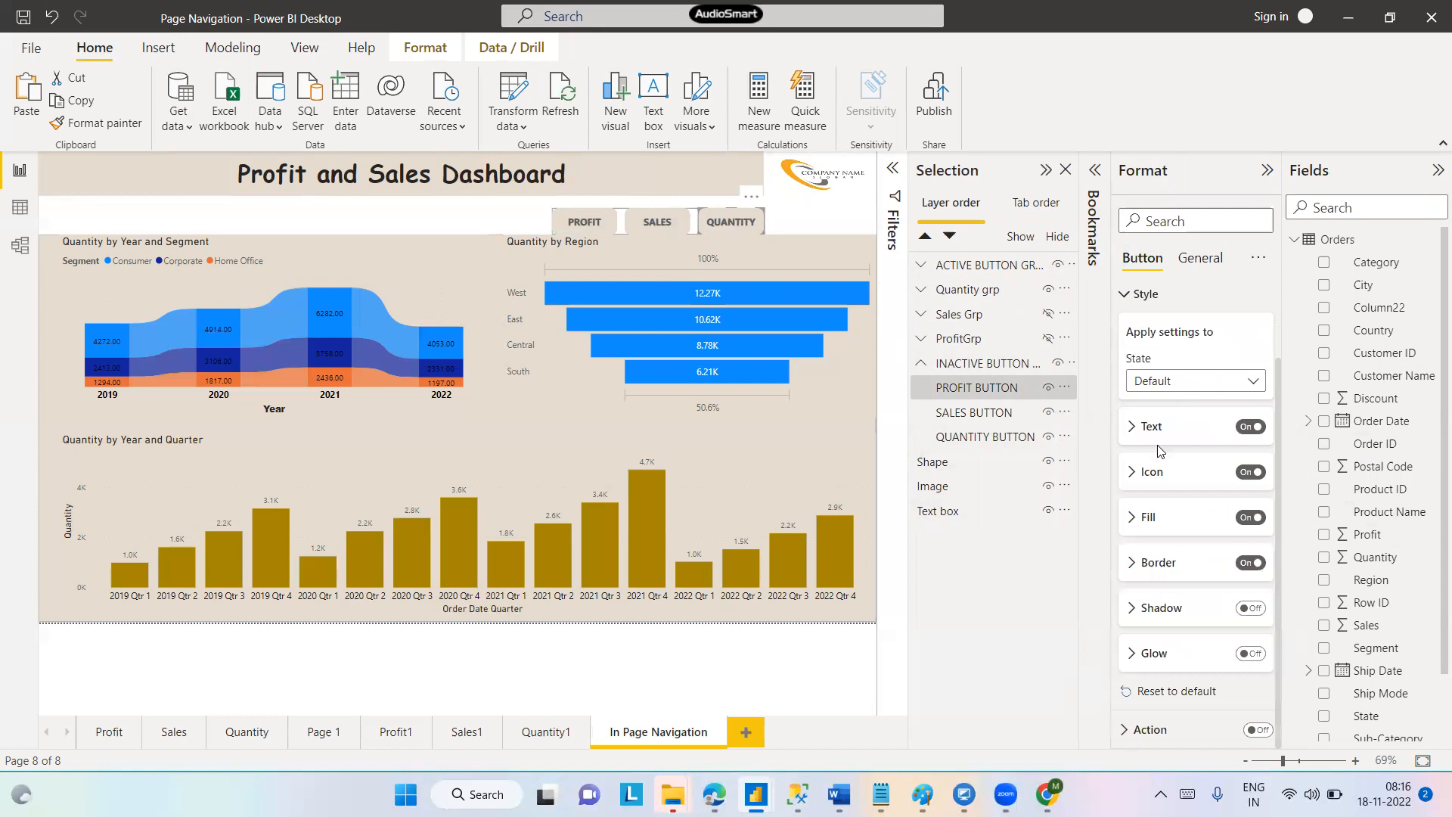
Check which canvas buttons the SALES BUTTON and QUANTITY BUTTON layers of INACTIVE BUTTON GROUP correspond to
left_click(950, 414)
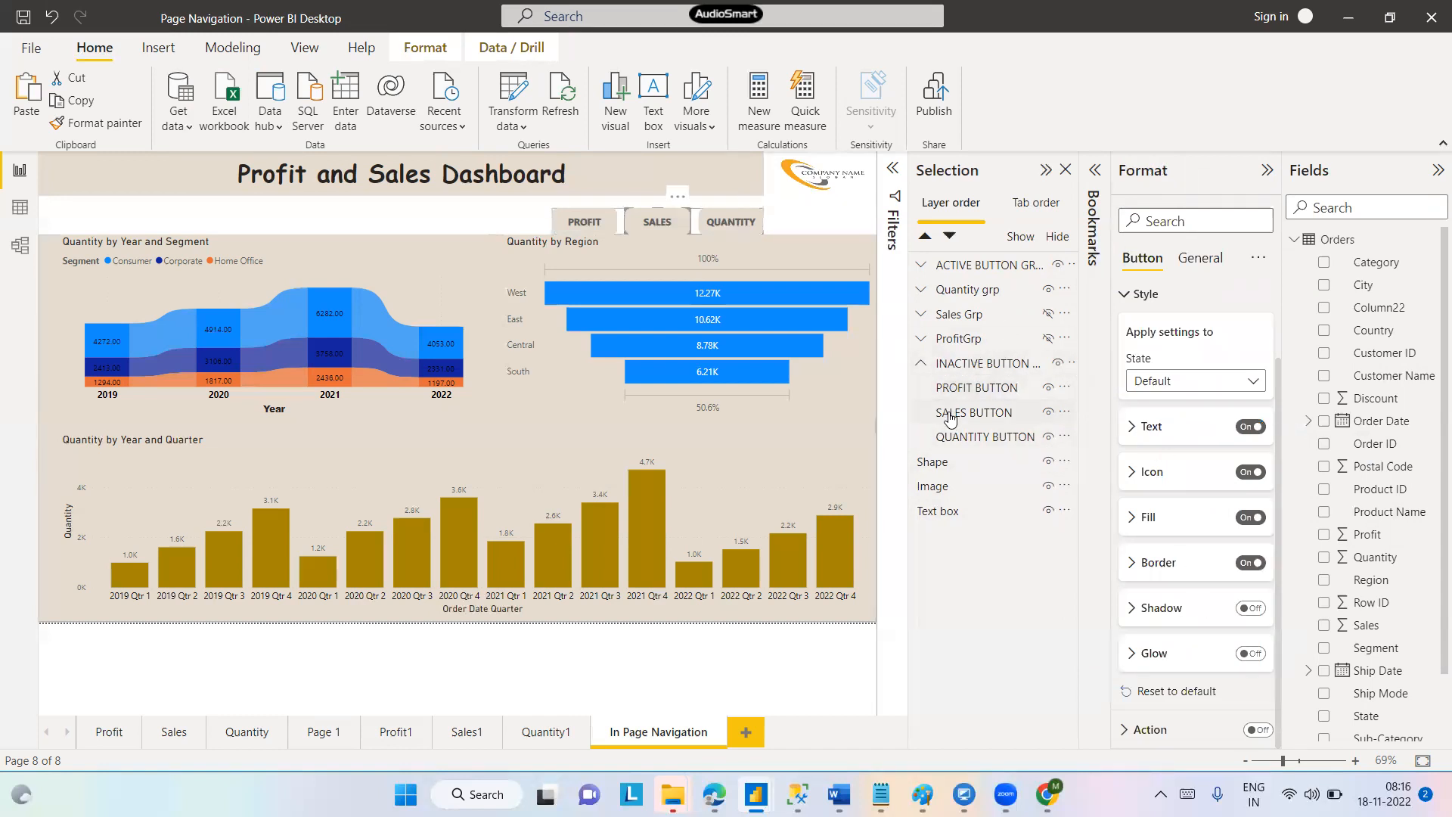
mouse_move(951, 418)
left_mouse_down()
mouse_move(951, 439)
mouse_move(953, 414)
left_mouse_up()
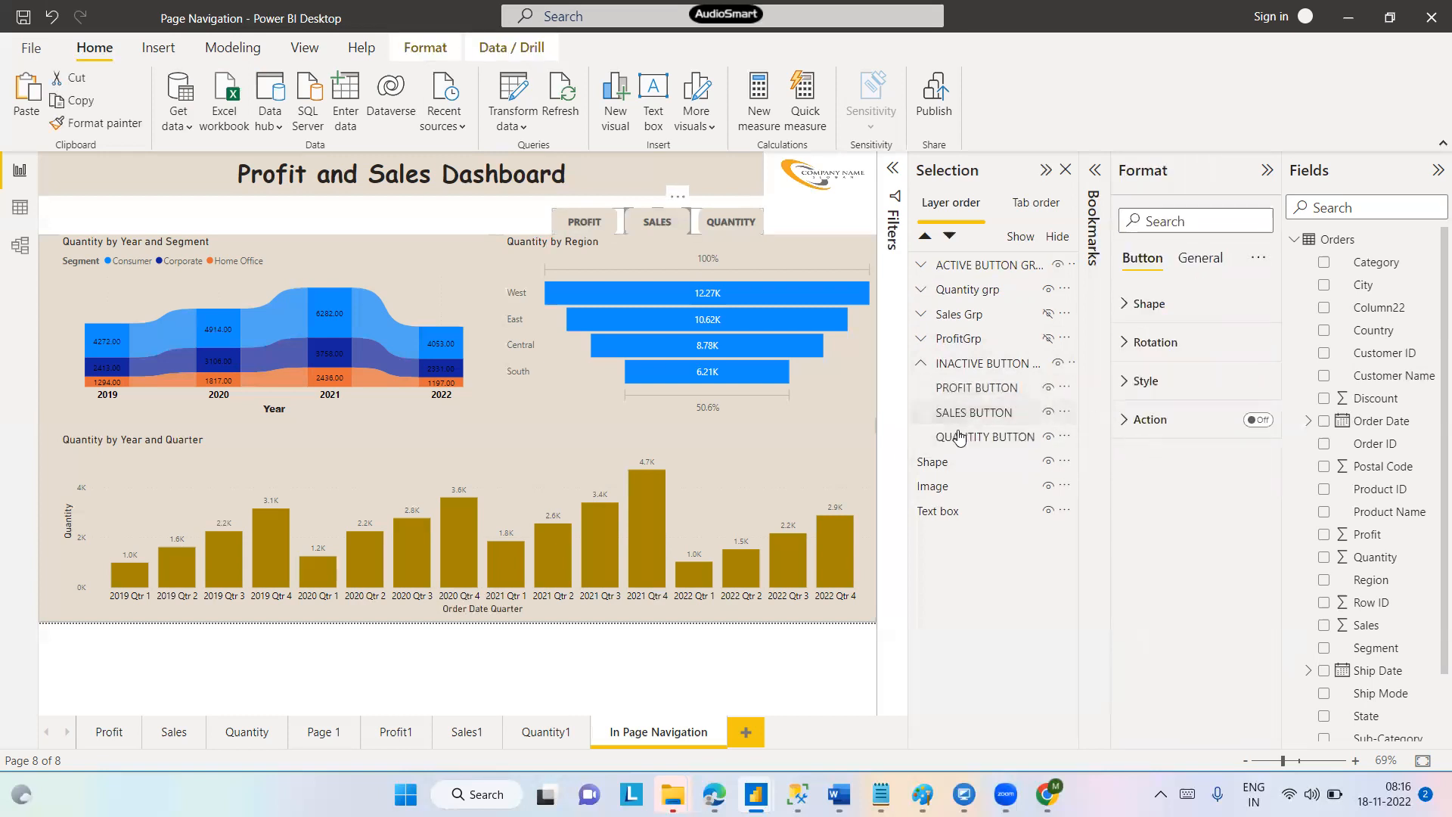
left_click(961, 443)
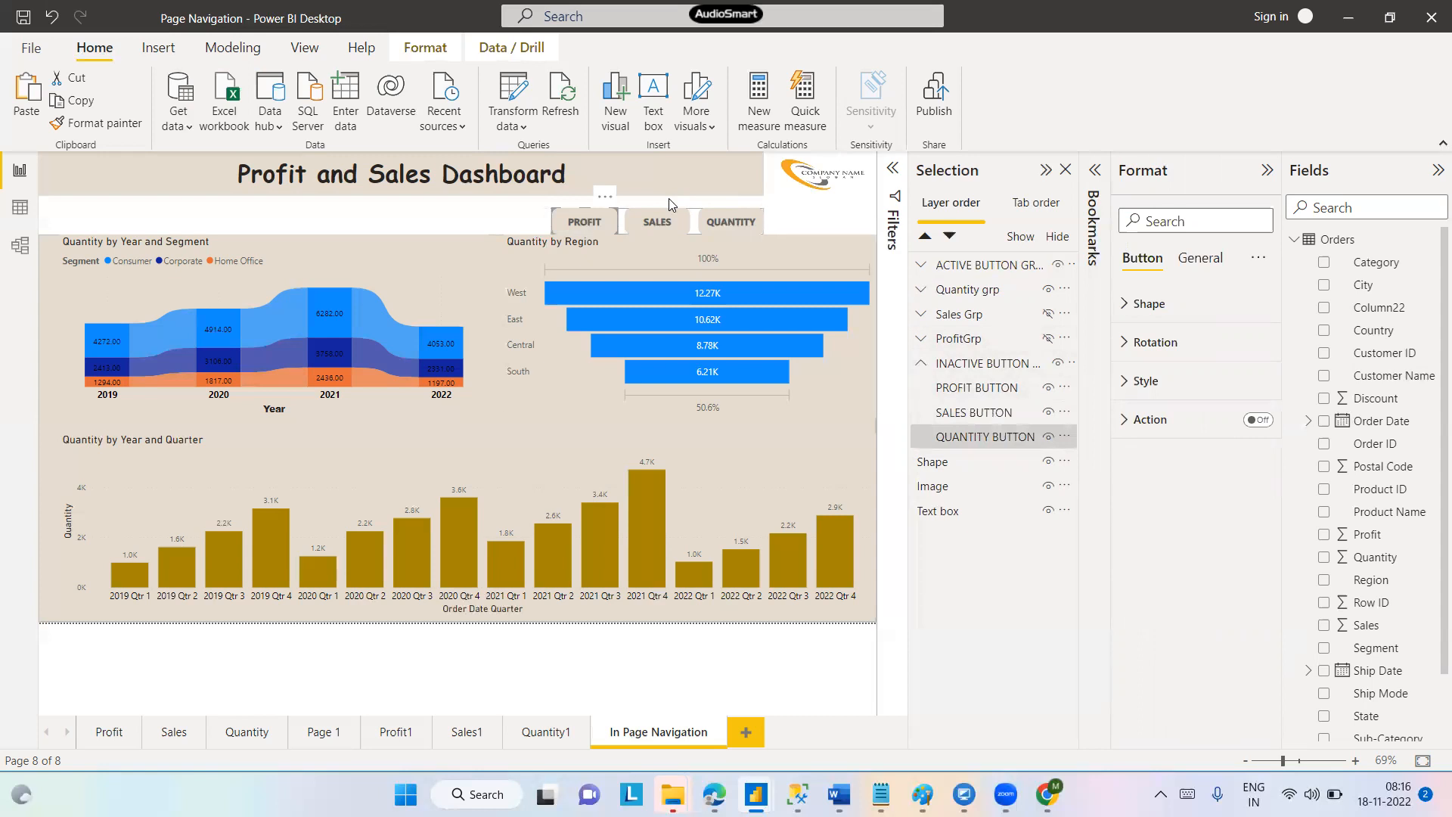
Ungroup the INACTIVE BUTTON GROUP into its separate button layers
left_click(951, 368)
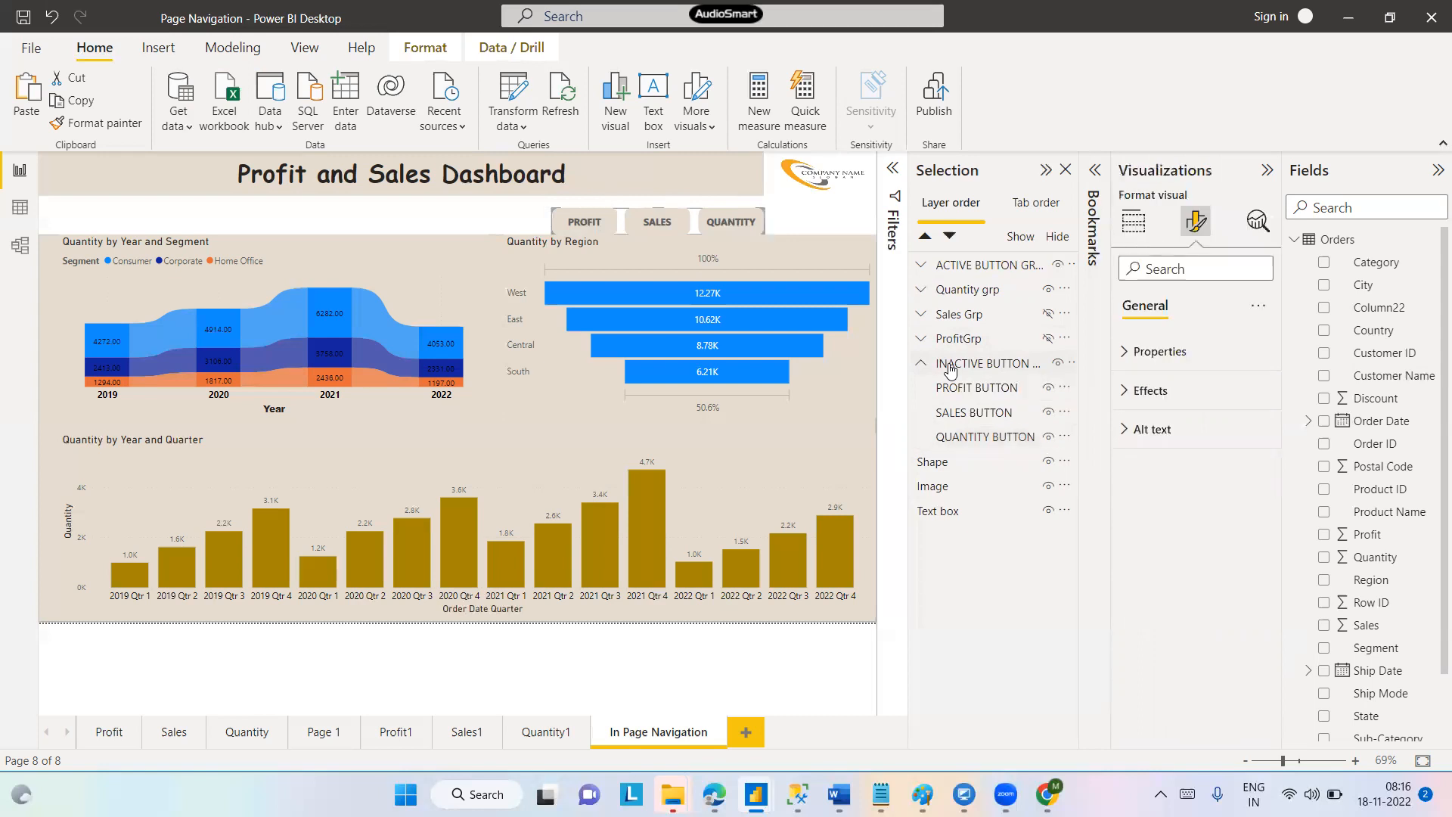
right_click(949, 368)
left_click(943, 369)
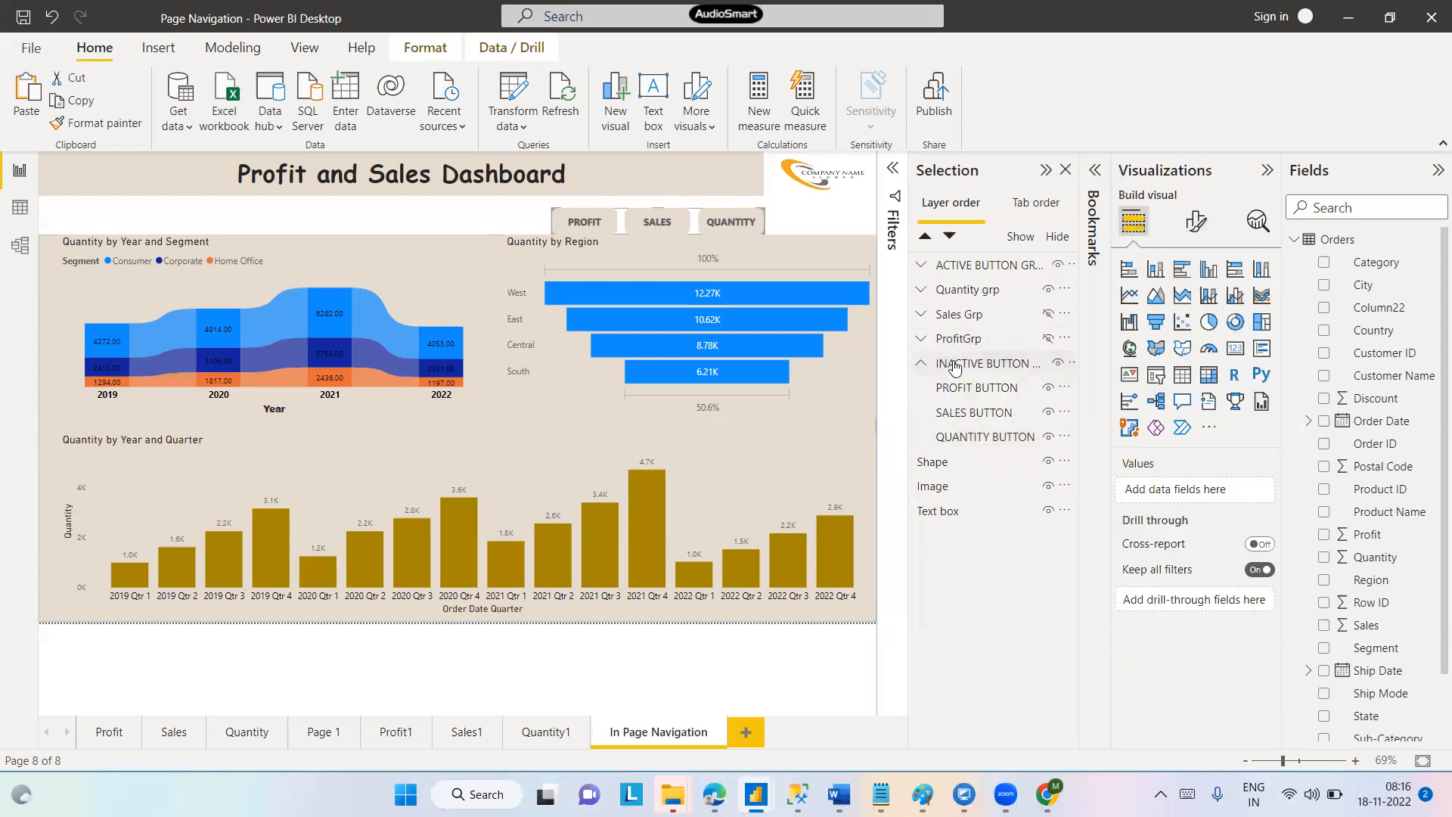
right_click(955, 368)
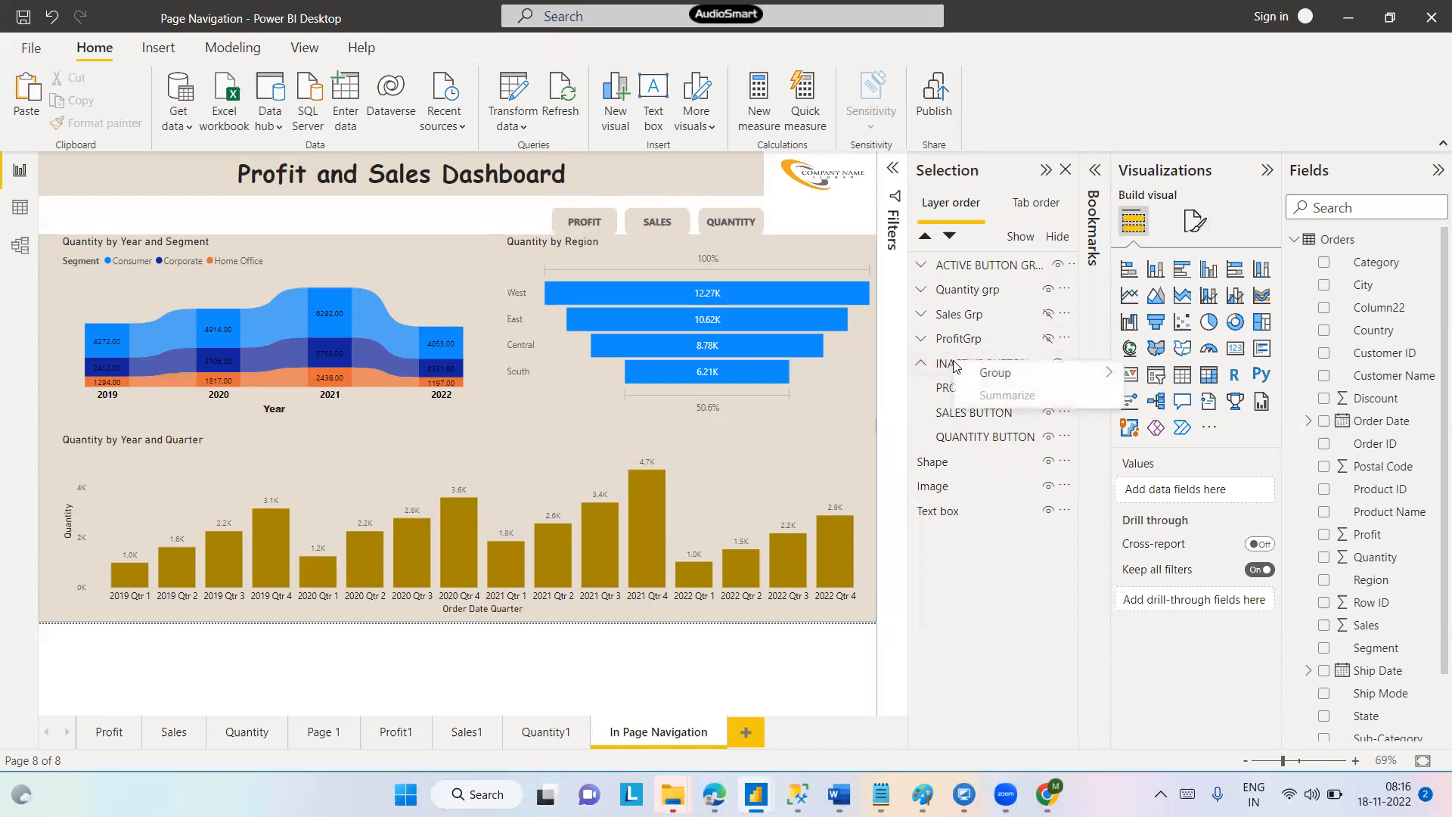
mouse_move(984, 375)
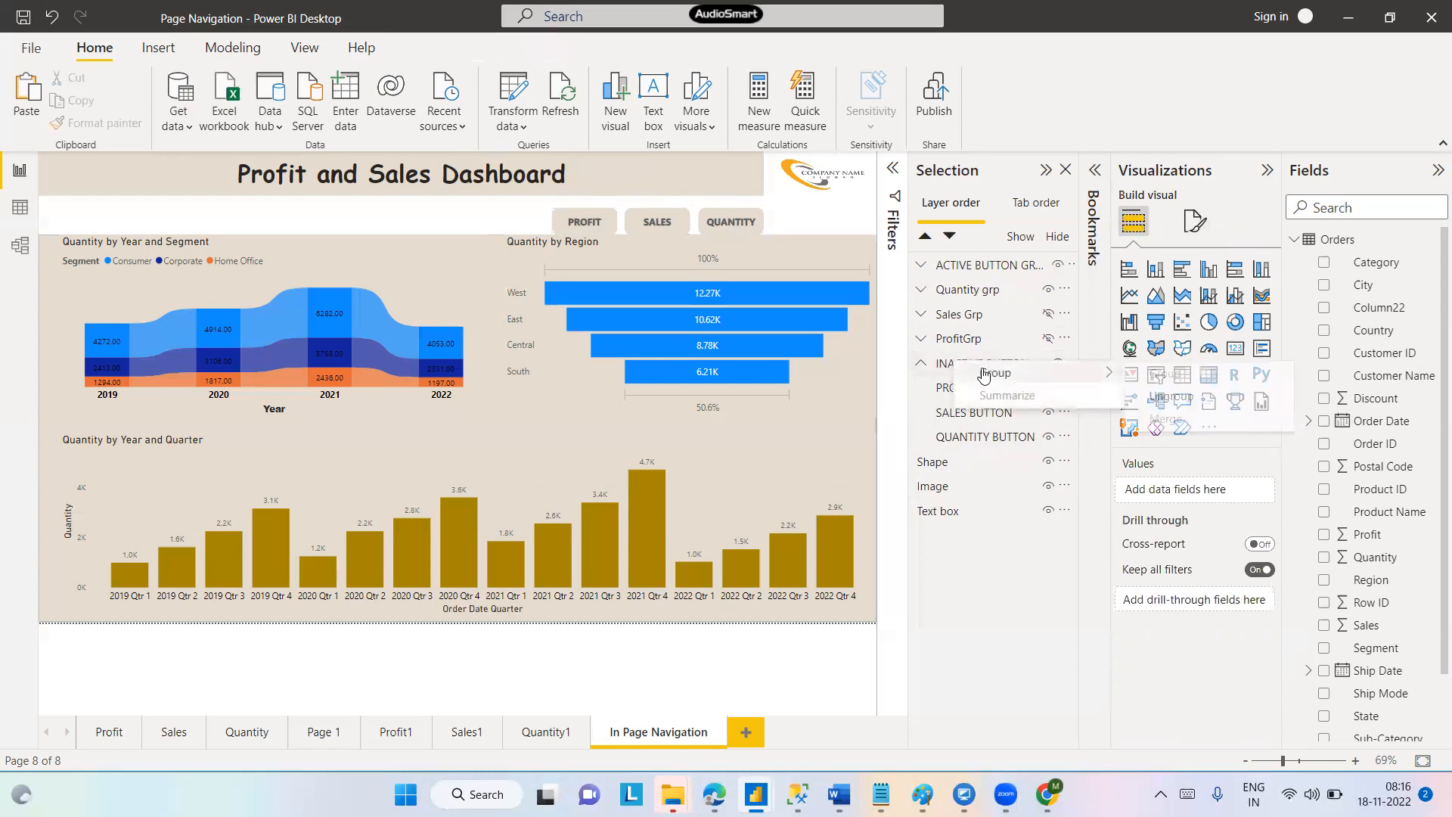
left_click(1196, 402)
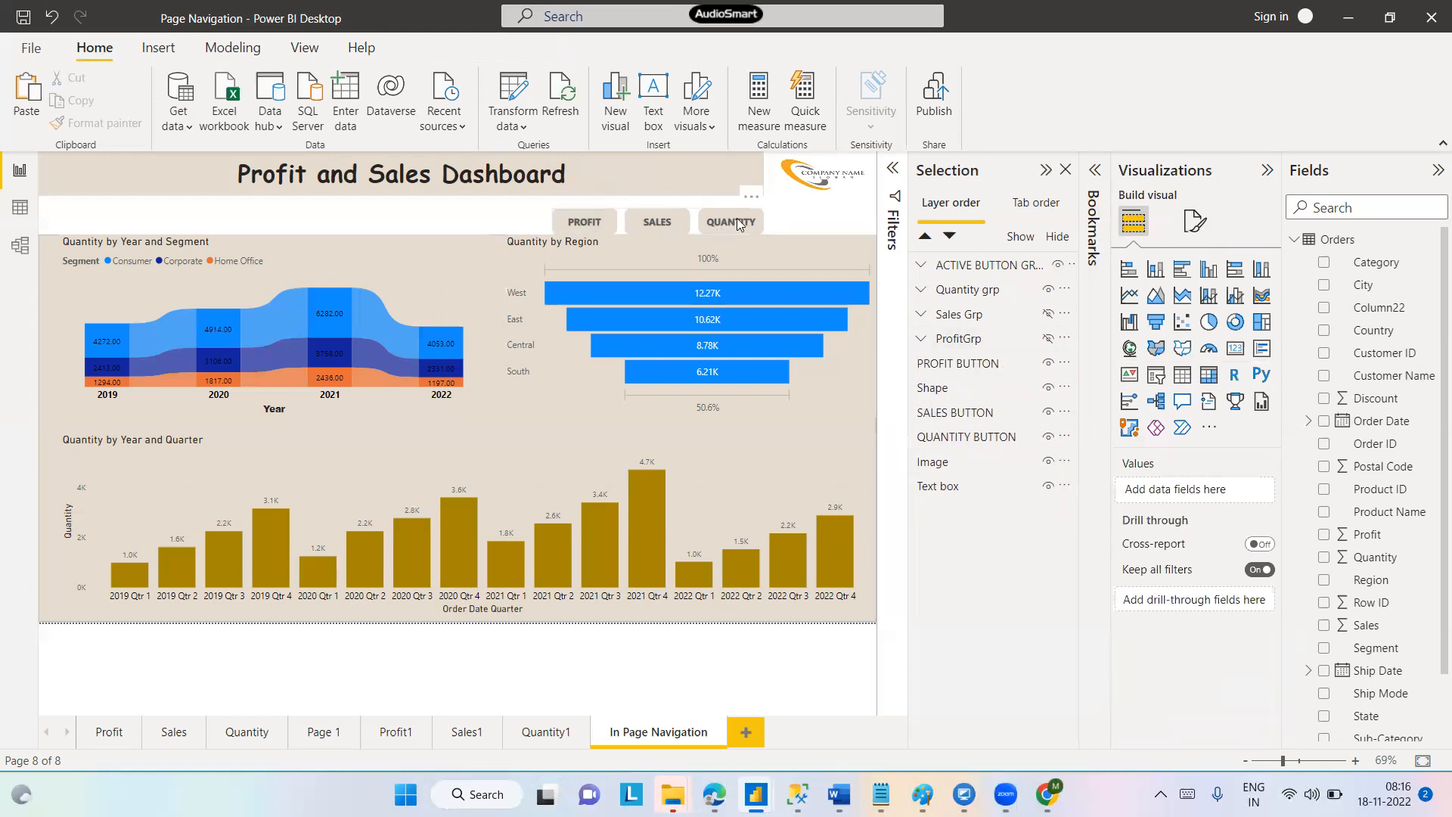
Move the ACTIVE BUTTON GROUP to the left of the ungrouped buttons, in the same row under the dashboard title
left_click(970, 271)
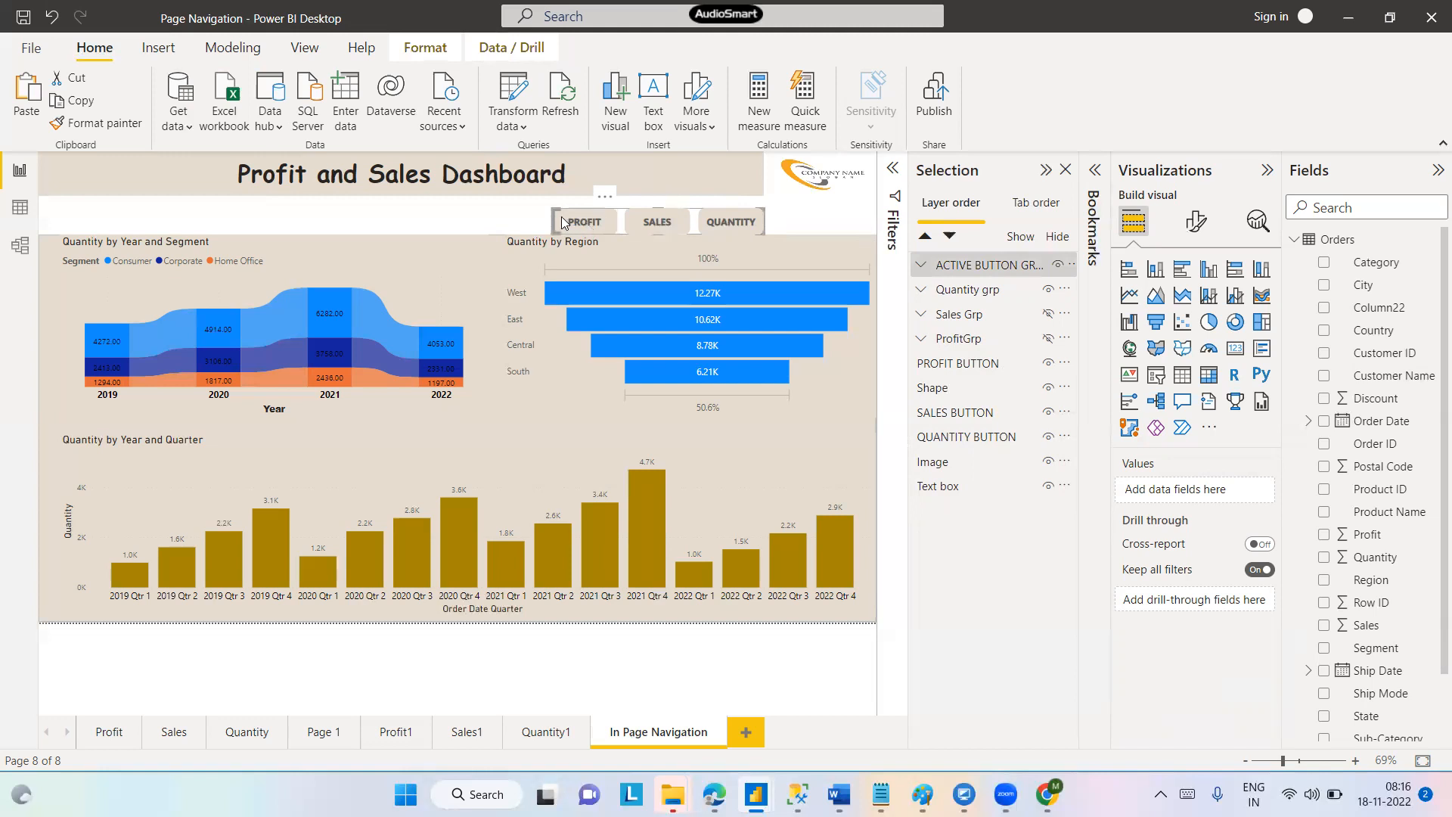
left_click_drag(565, 218, 327, 220)
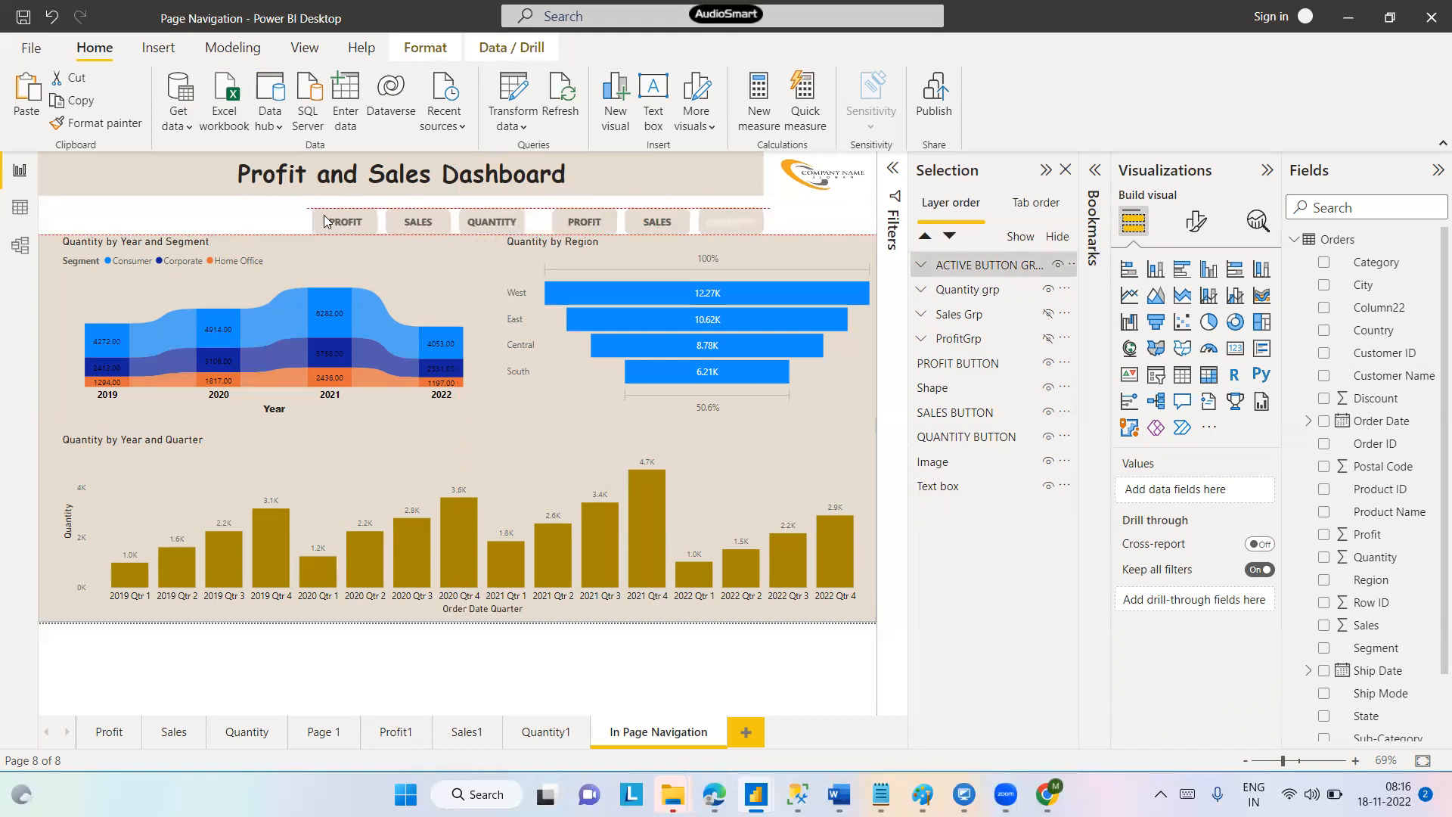
left_click(333, 221)
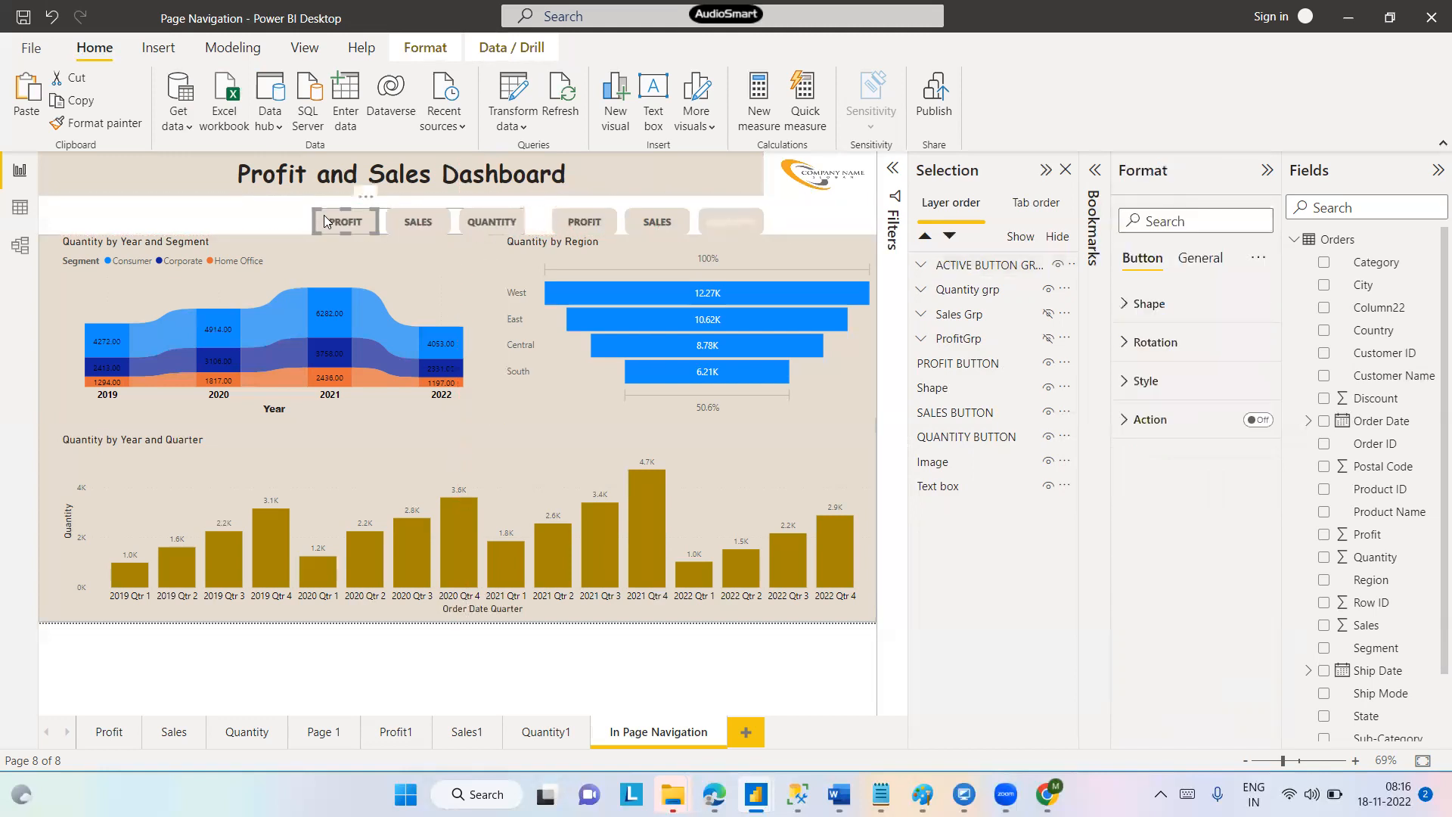
Group the three ungrouped PROFIT, SALES and QUANTITY buttons at the right end of the button row
left_click(691, 223)
left_click(647, 220)
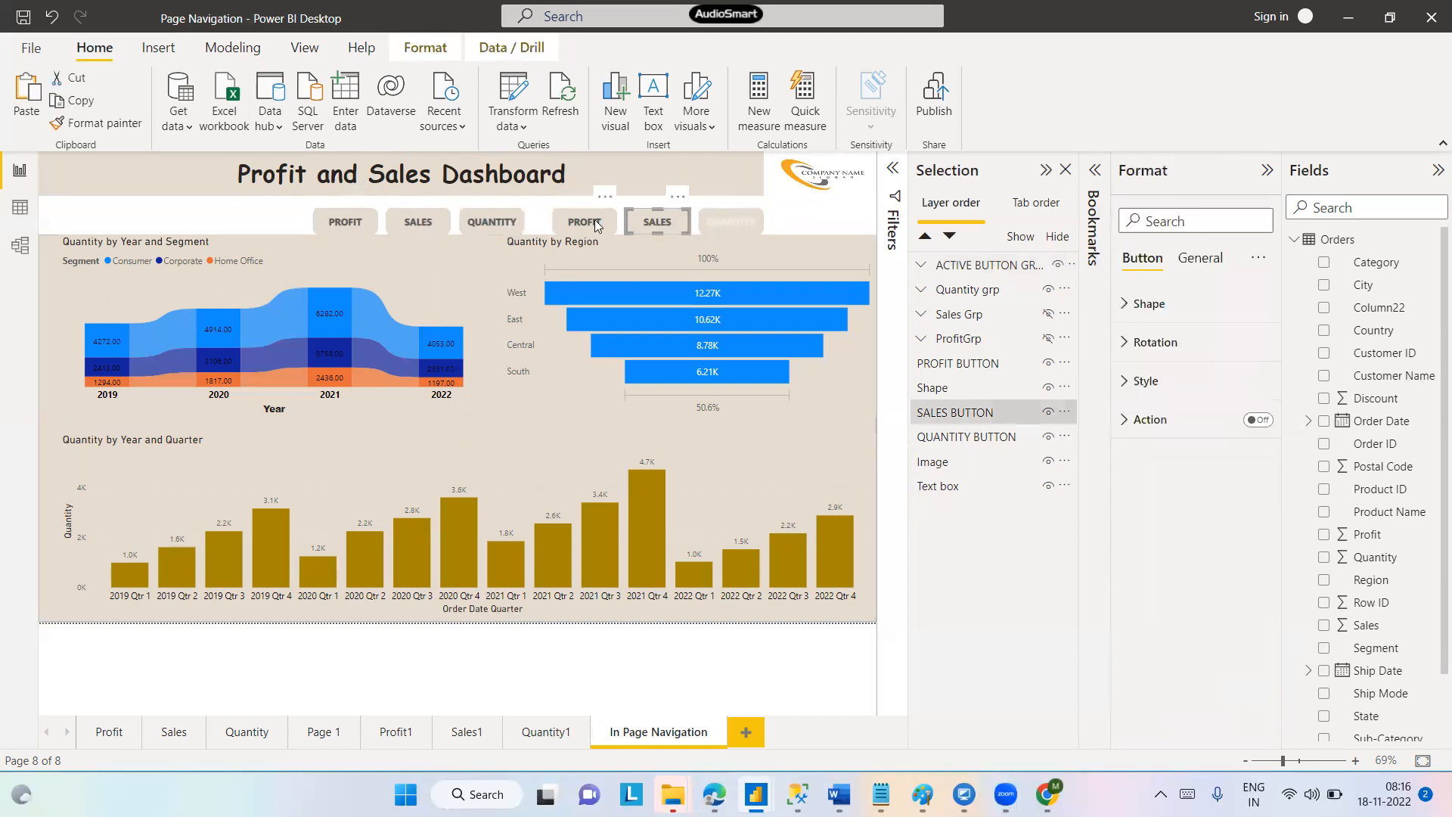
left_click(597, 224, "ctrl")
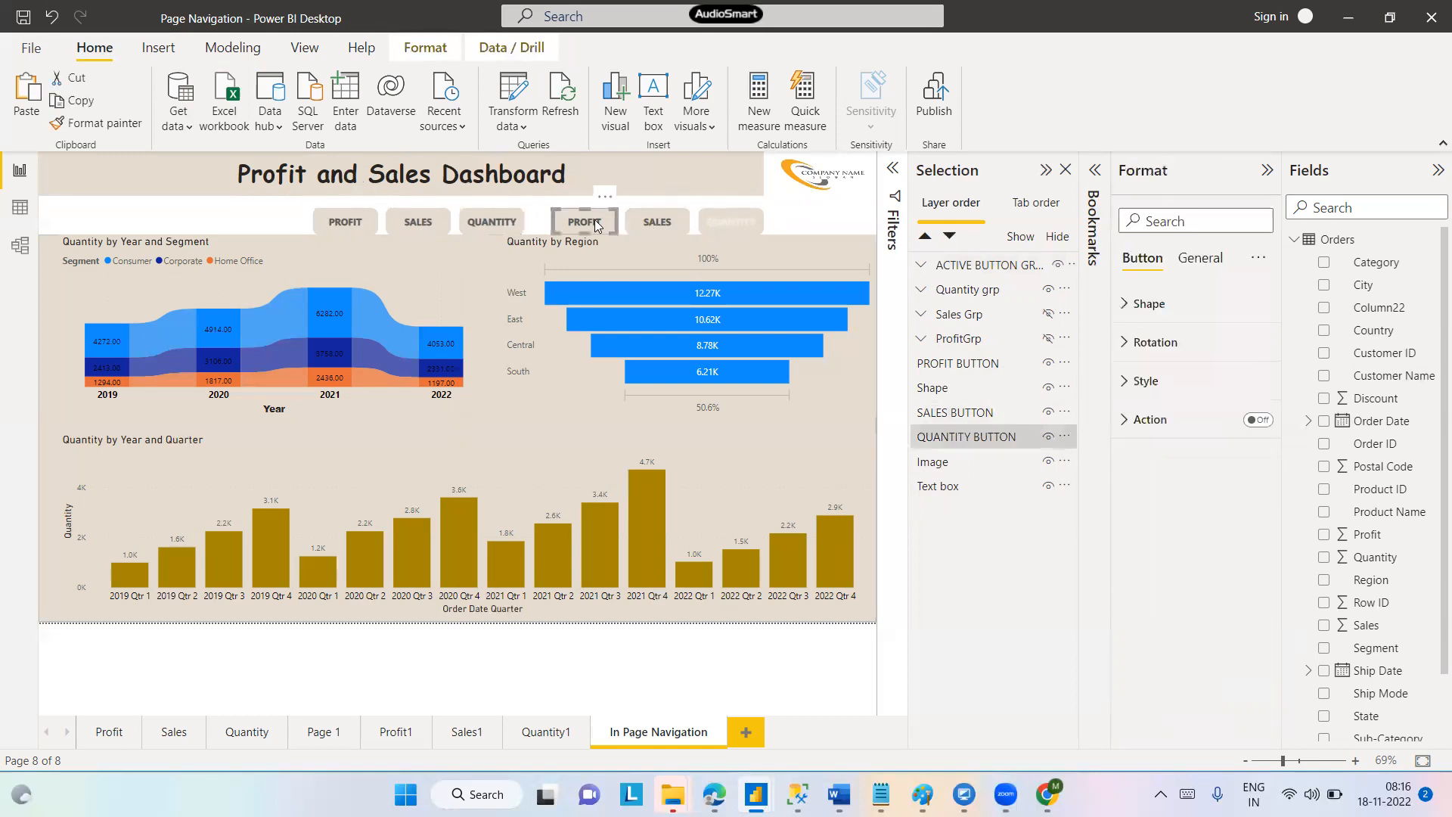
left_click(720, 222, "ctrl")
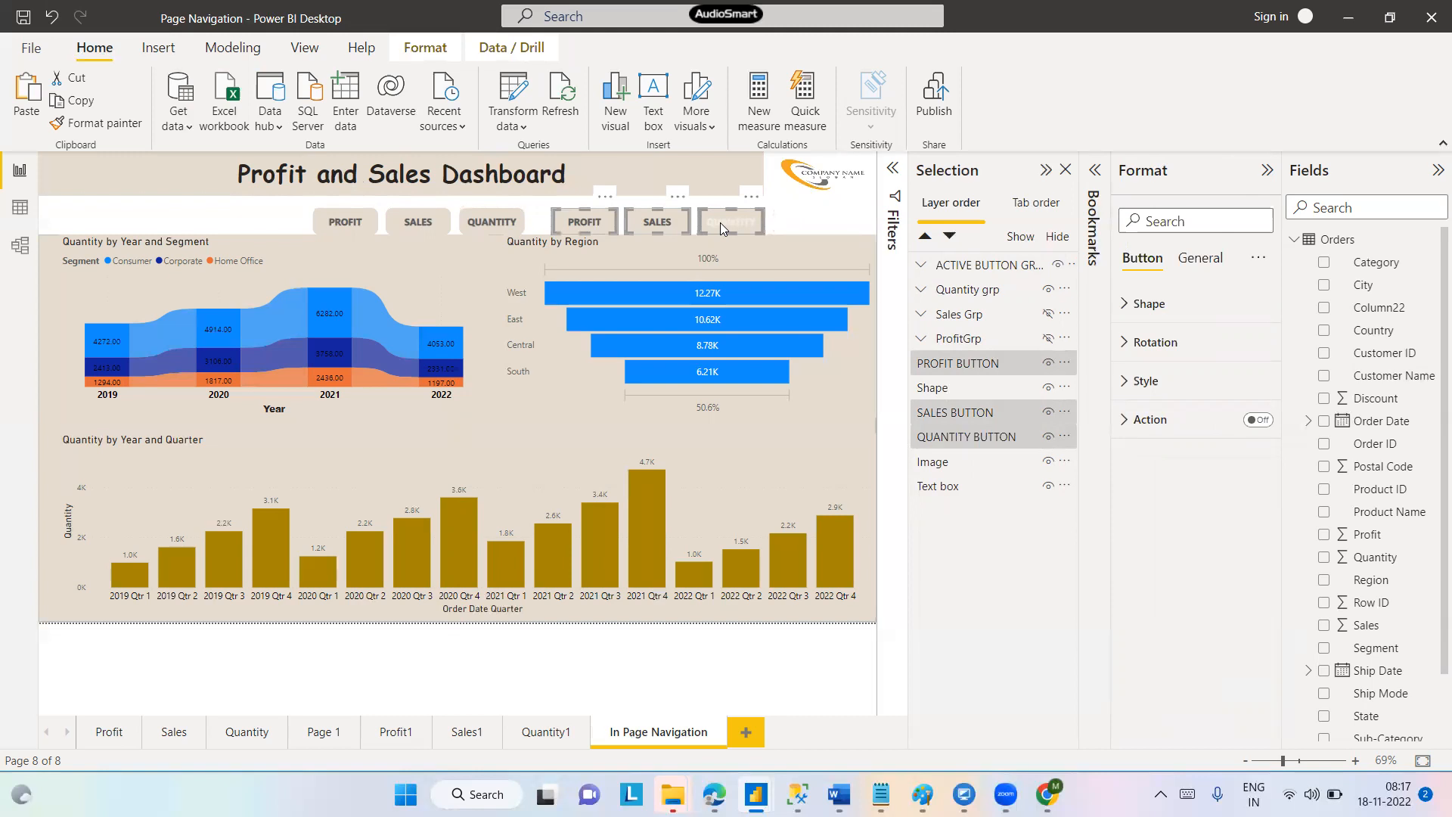
right_click(720, 223)
mouse_move(847, 236)
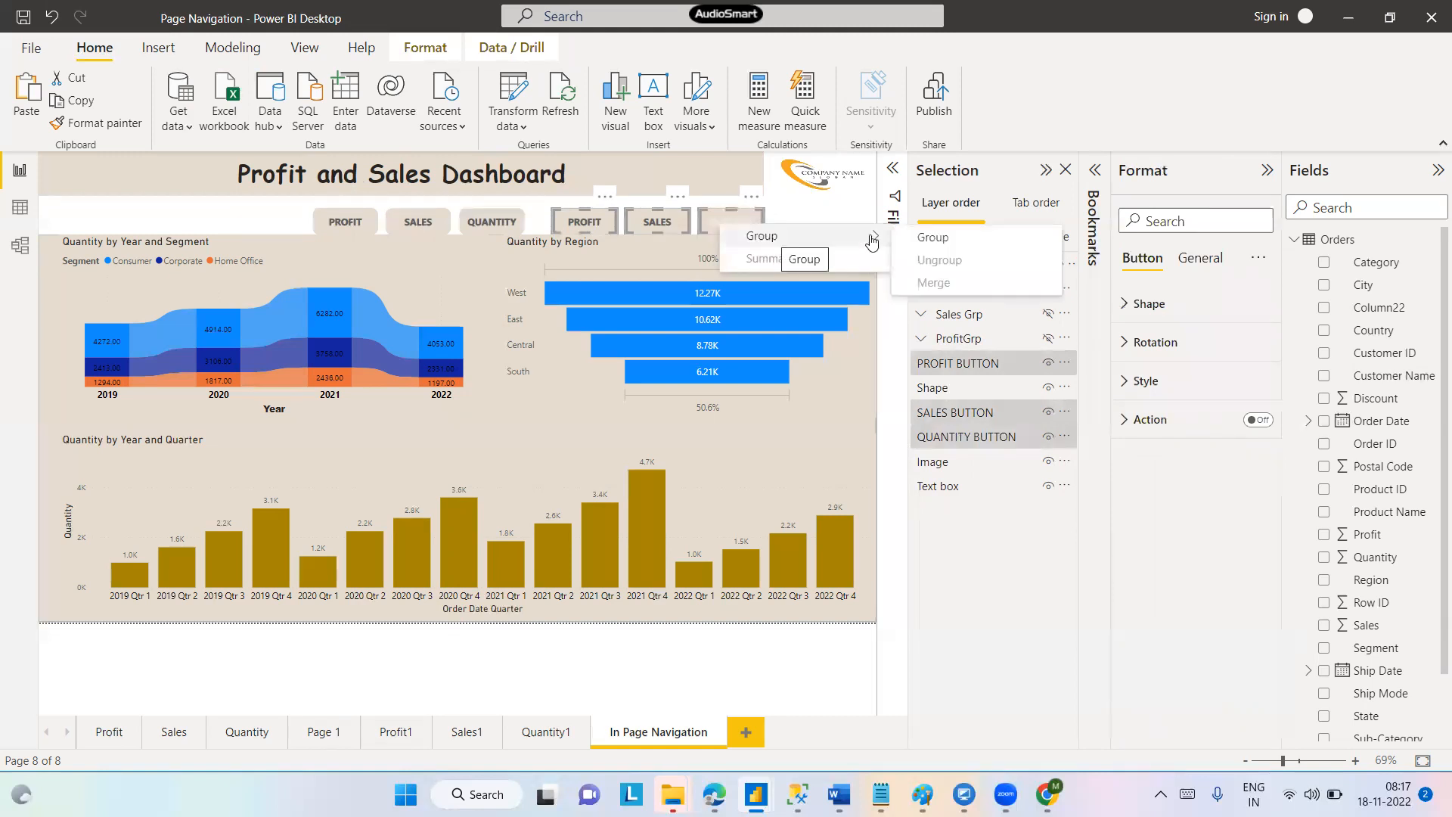
left_click(929, 237)
Rename the new button group to INACTIVE BUTTON GROUP and place it directly below Shape in the layer order
double_click(946, 264)
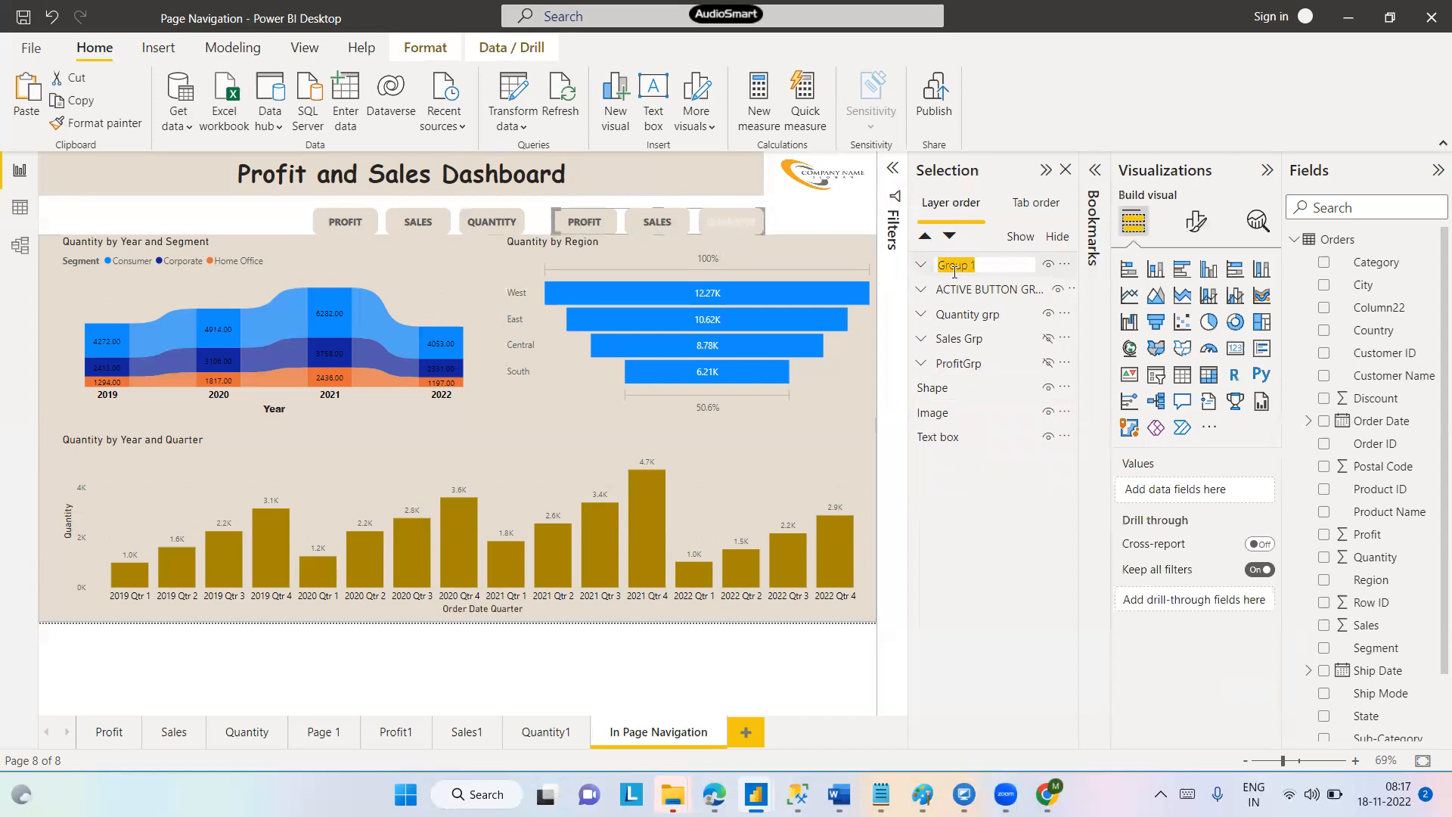
type("INACTIVE BUTTON GROUP")
key("Return")
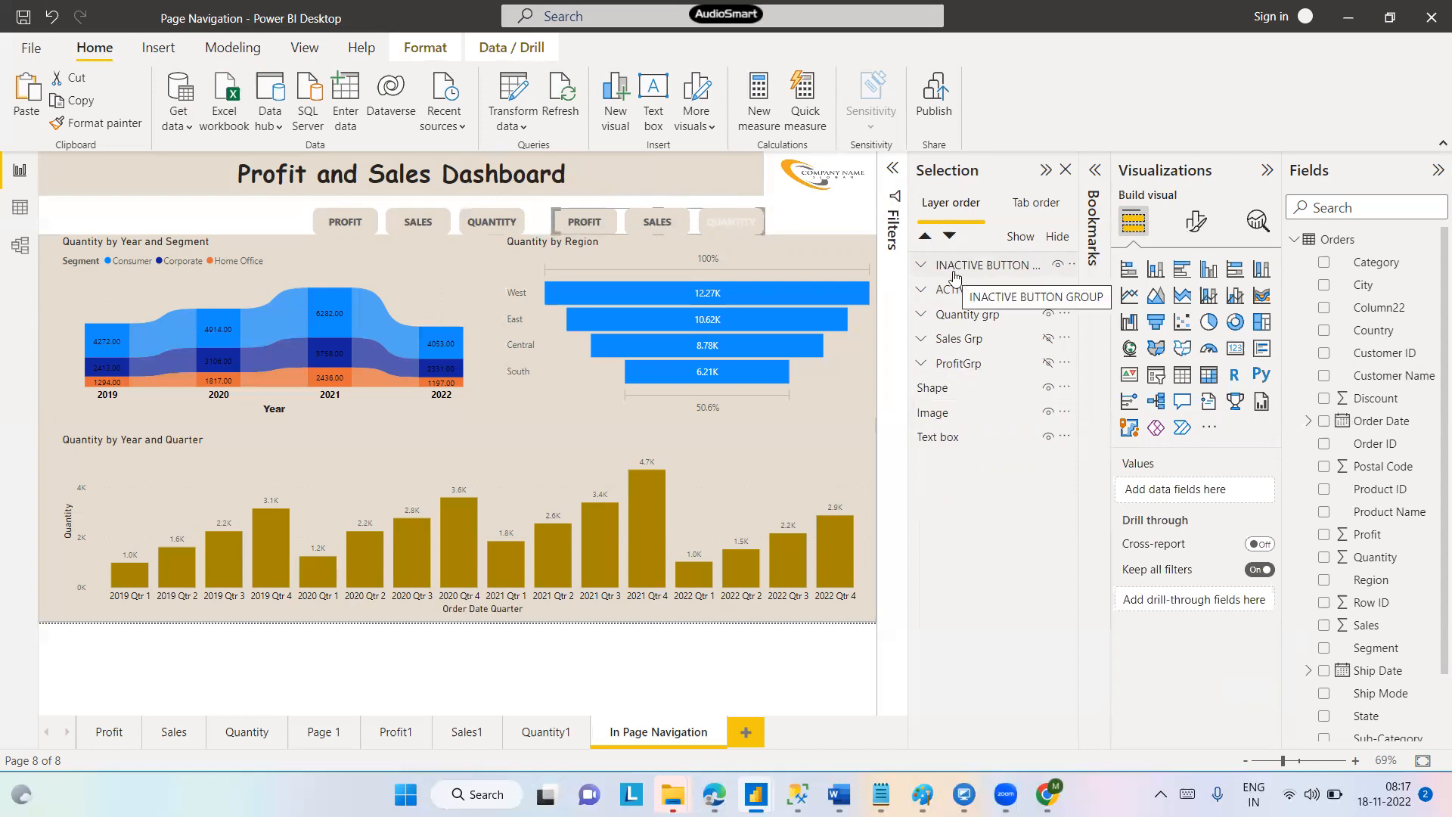
left_click_drag(967, 266, 965, 383)
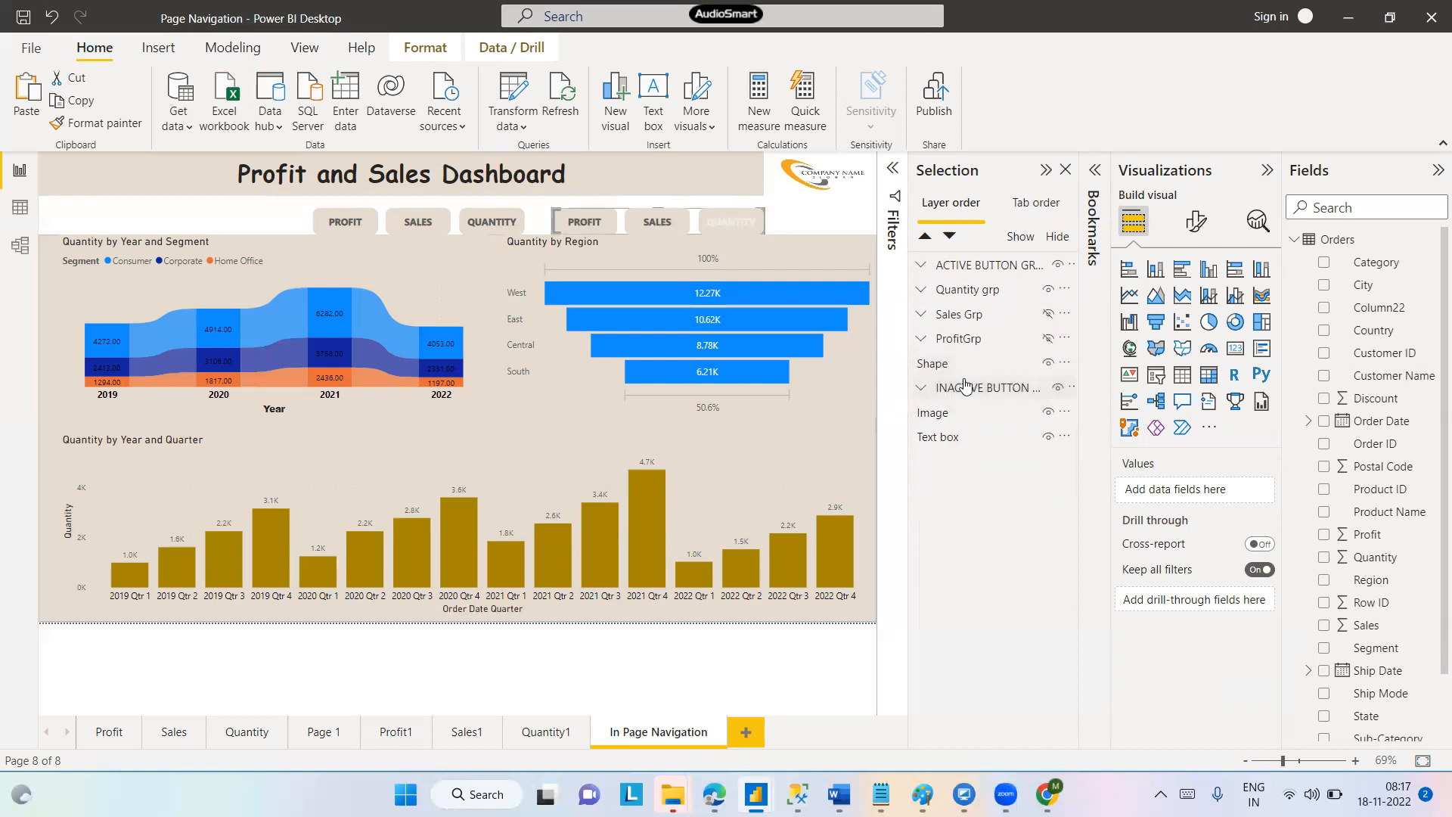
Check which canvas buttons the PROFIT, SALES and QUANTITY BUTTON layers in the inactive and active groups correspond to
left_click(921, 387)
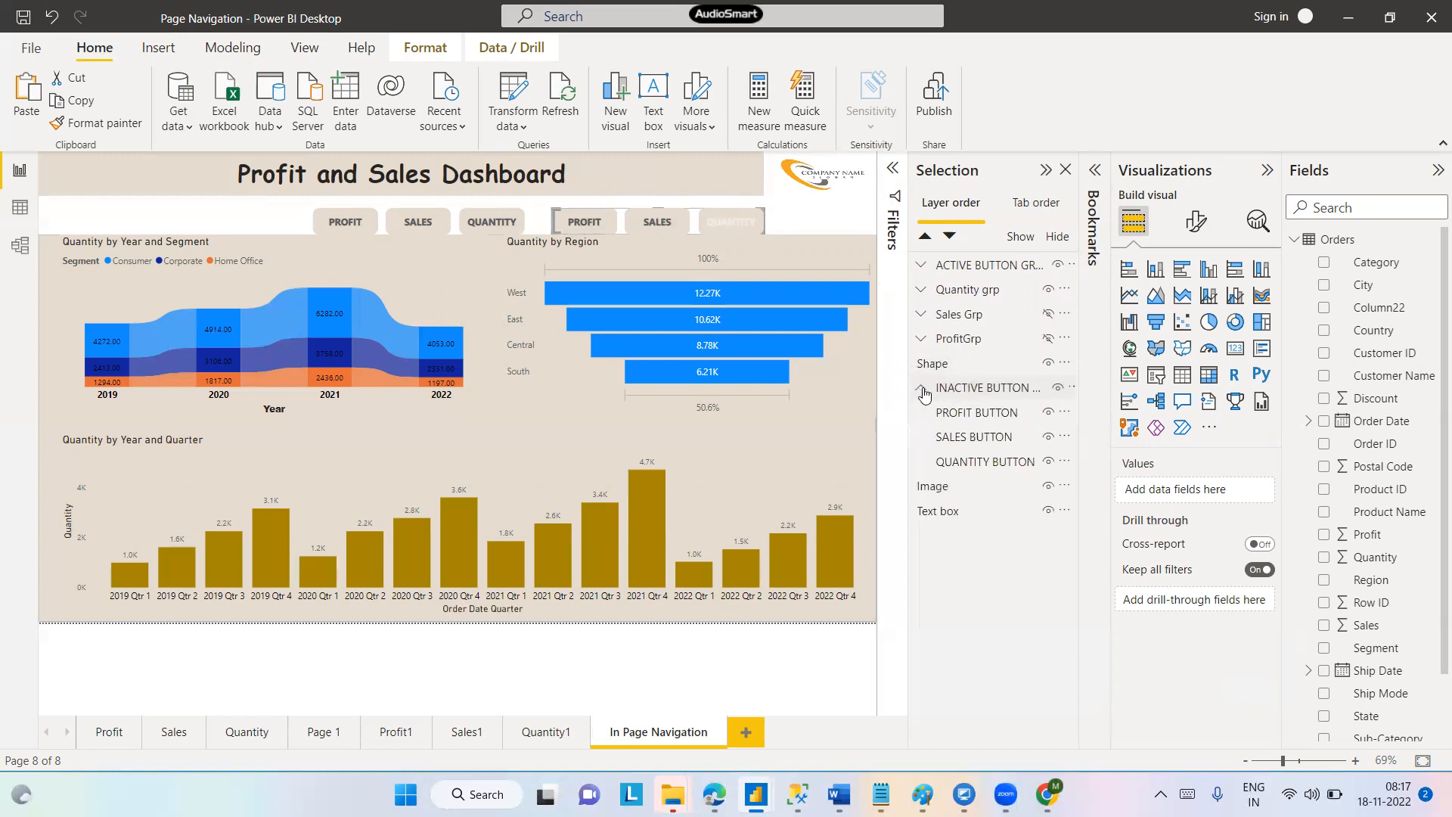
left_click(942, 417)
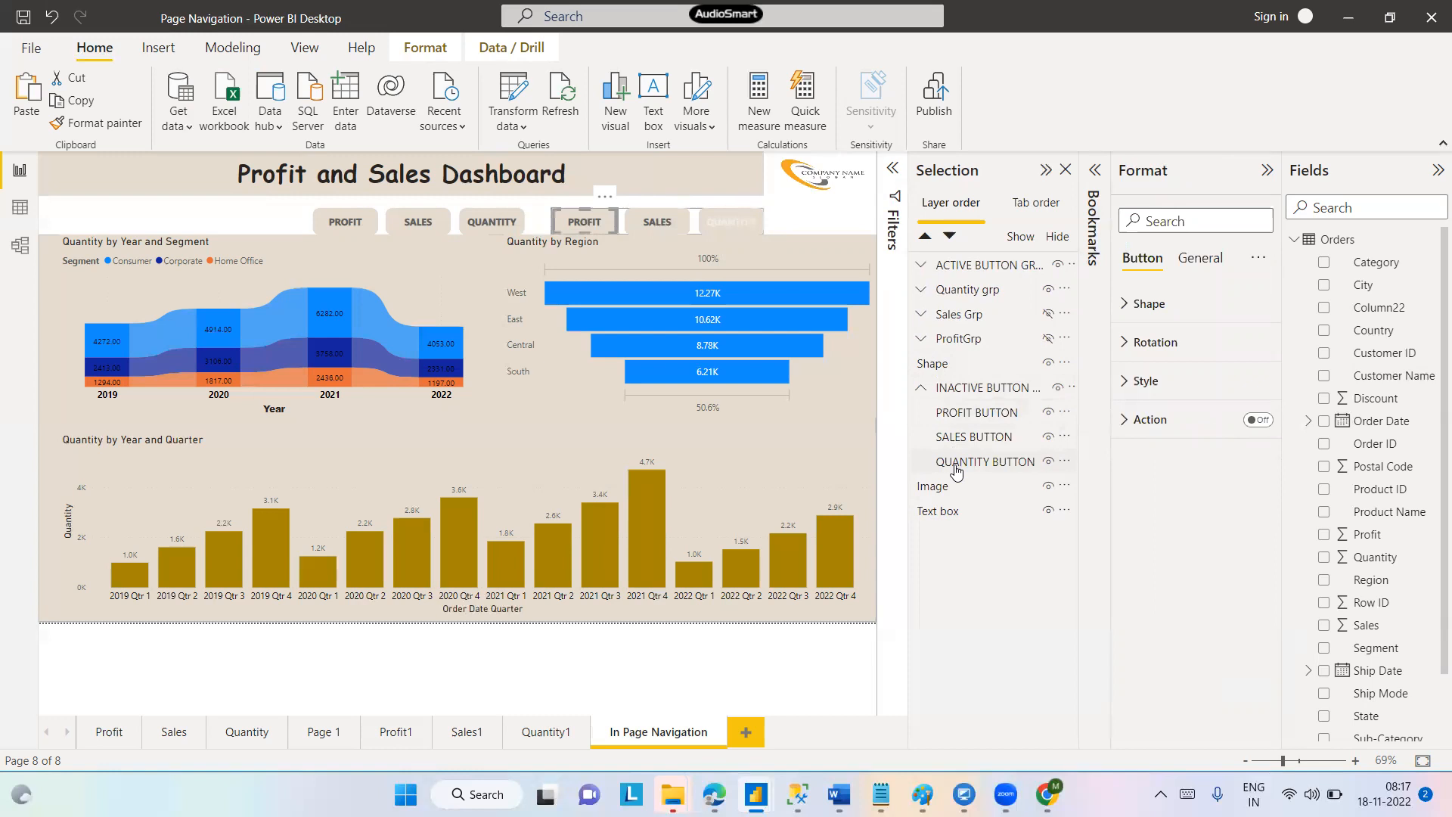
left_click(957, 469)
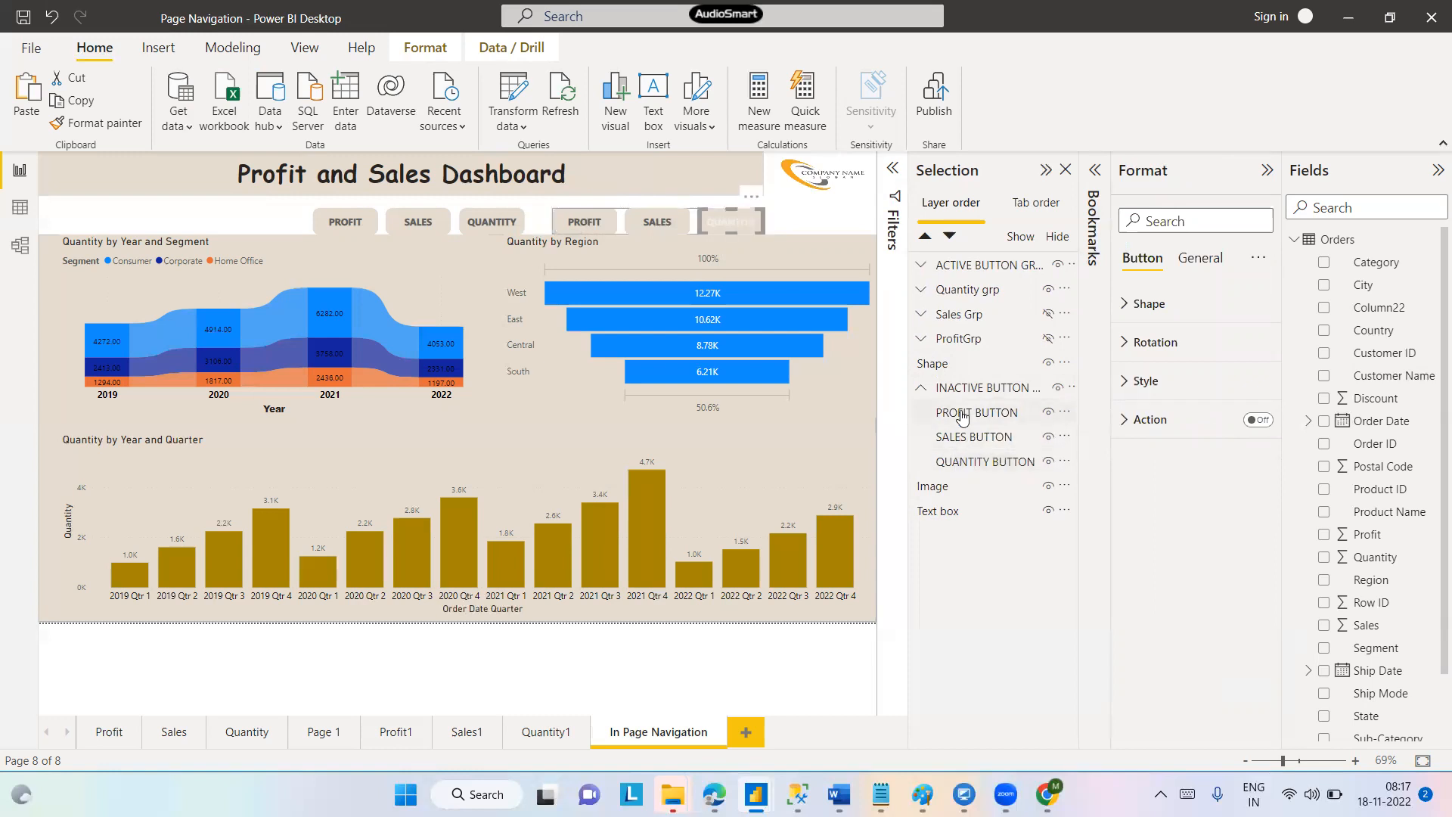
left_click(962, 416)
left_click(919, 266)
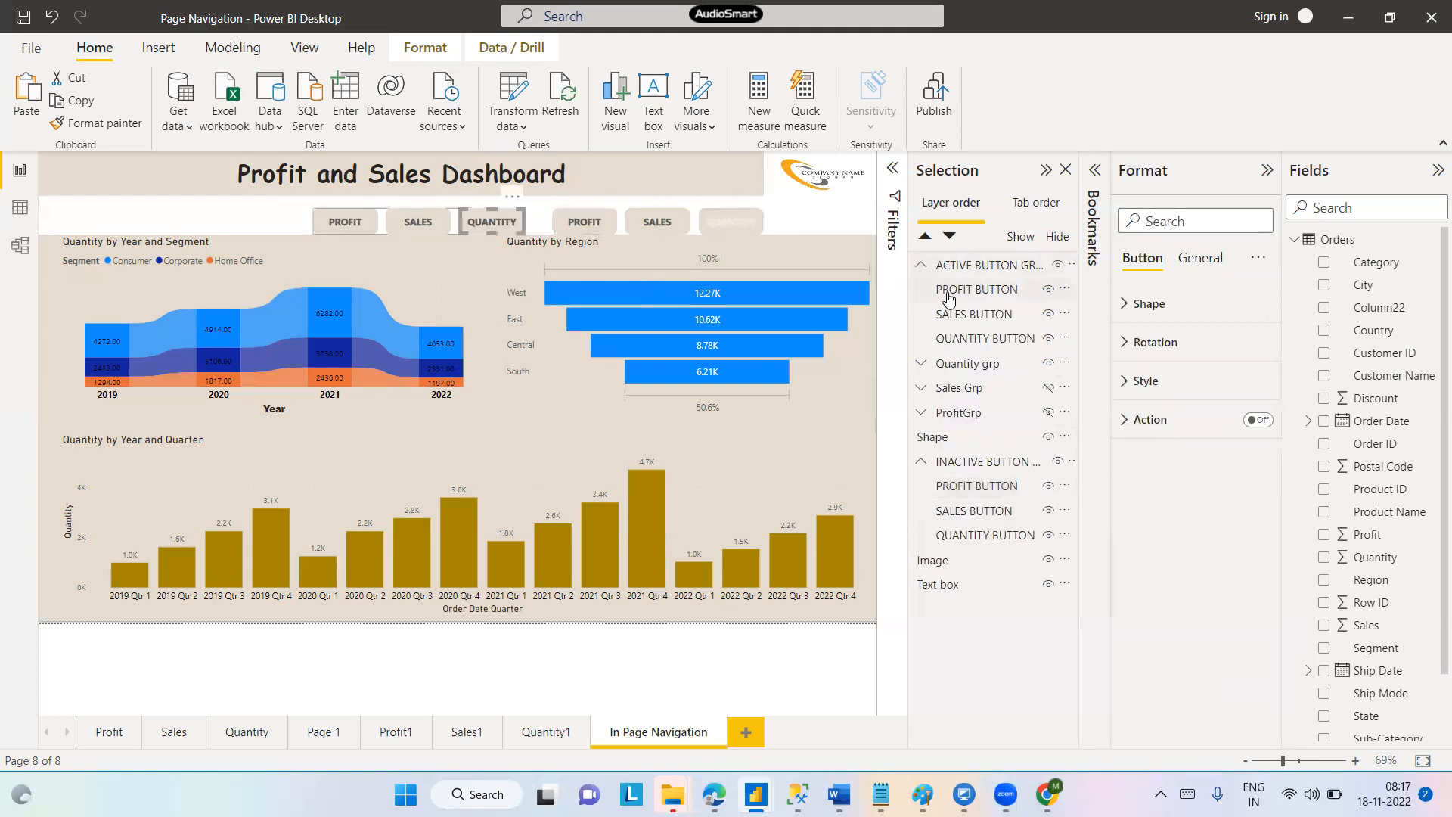
left_click(951, 314)
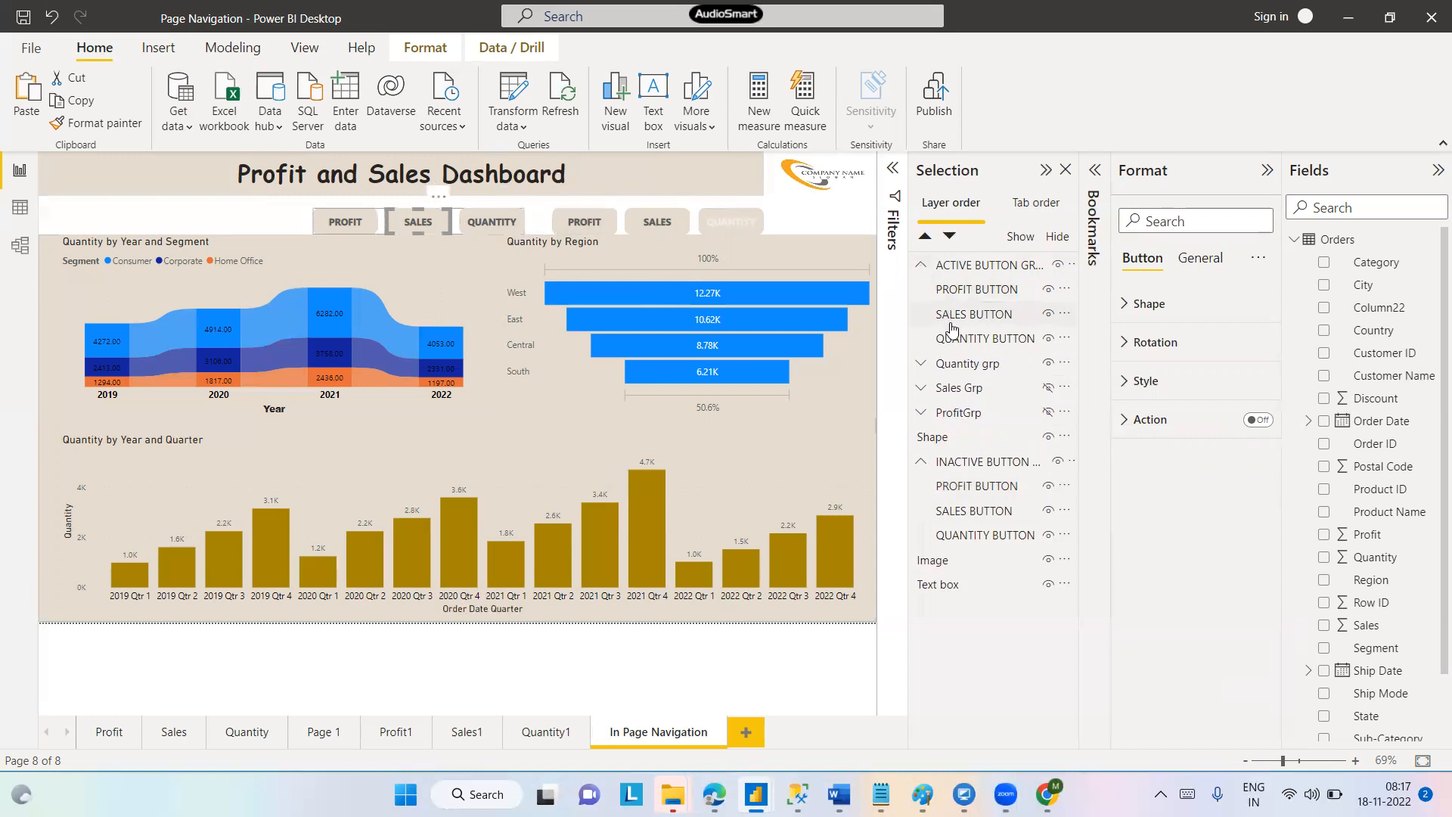
left_click(957, 340)
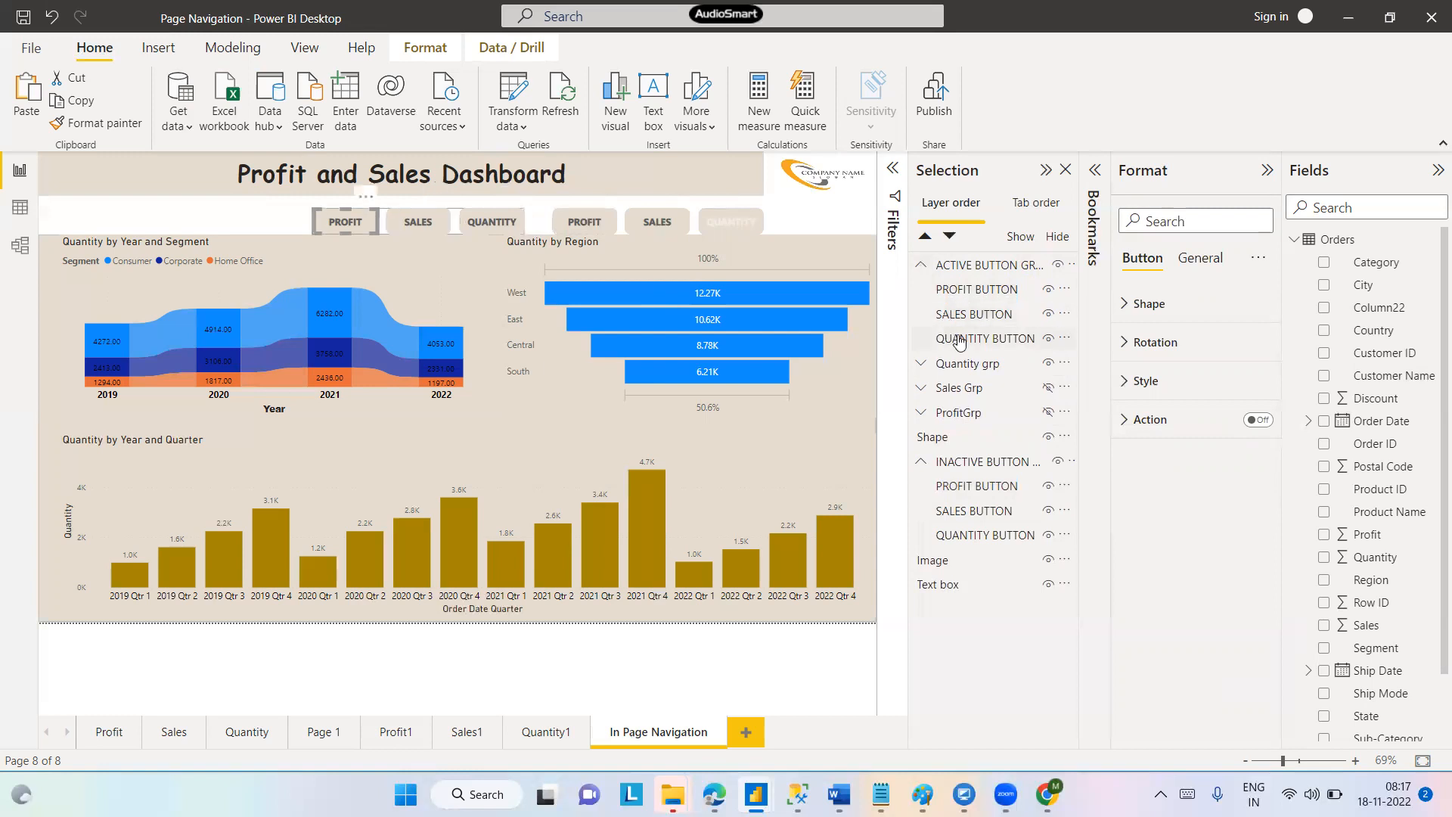
Rename the QUANTITY BUTTON layer in the ACTIVE BUTTON GROUP as PROFIT1 BUTTON
double_click(959, 340)
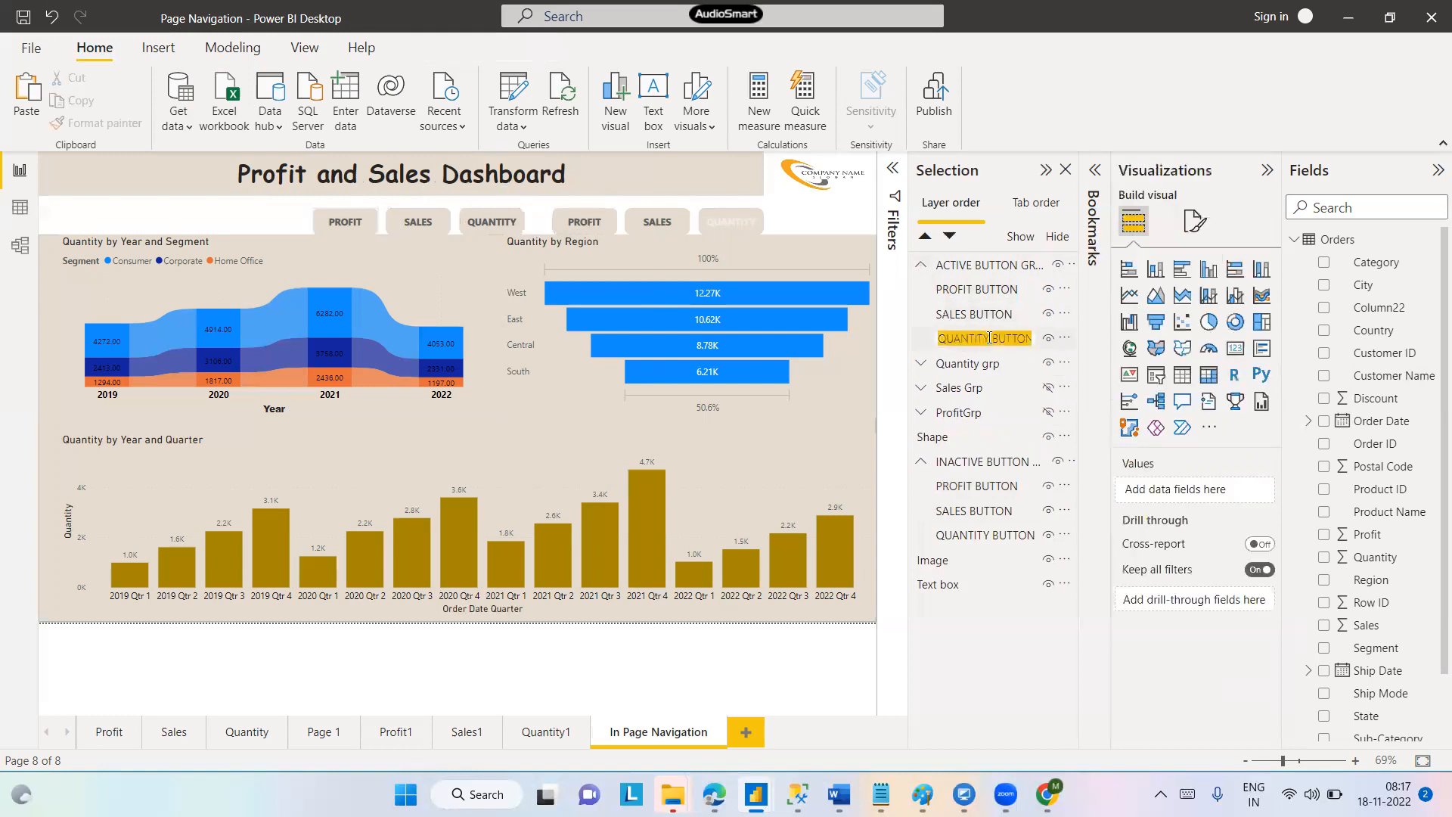
left_click(989, 338)
key("BackSpace")
key("BackSpace")
key("BackSpace")
key("BackSpace")
key("BackSpace")
key("BackSpace")
key("BackSpace")
key("BackSpace")
type("PROF")
type("IT1")
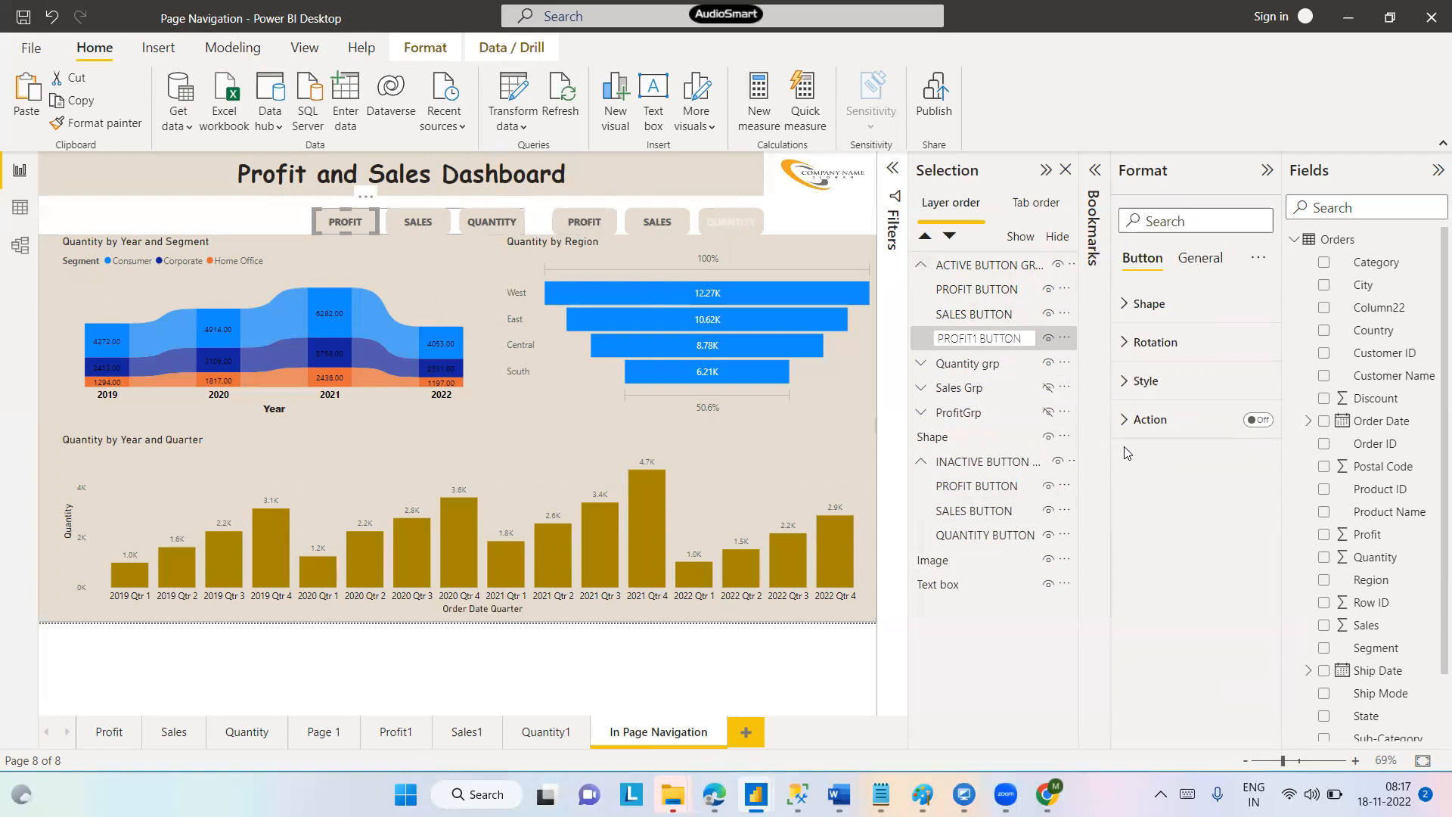
key("Return")
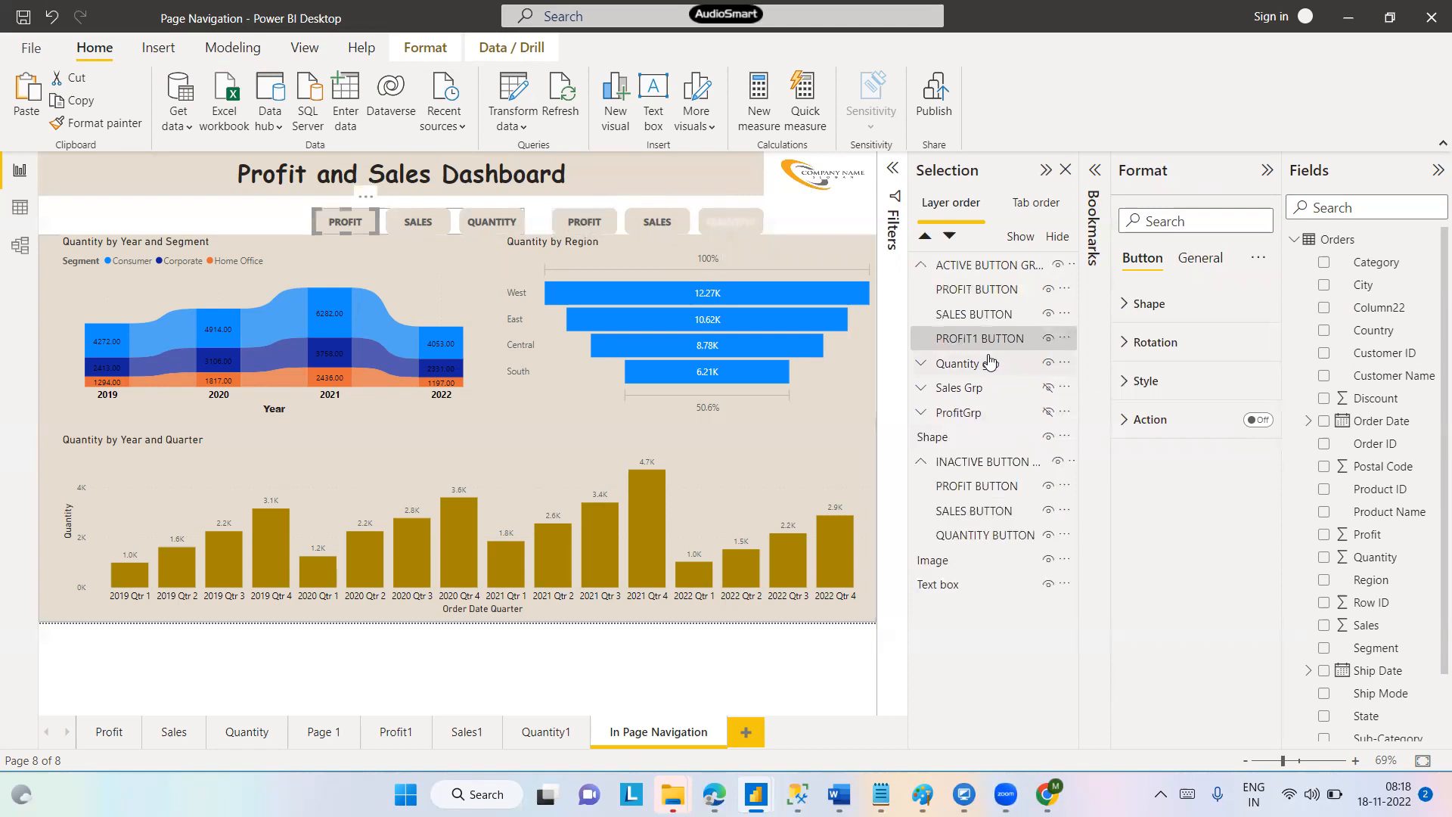
Rename the PROFIT BUTTON layer in the ACTIVE BUTTON GROUP as QUANTITY BUTTON
left_click(994, 296)
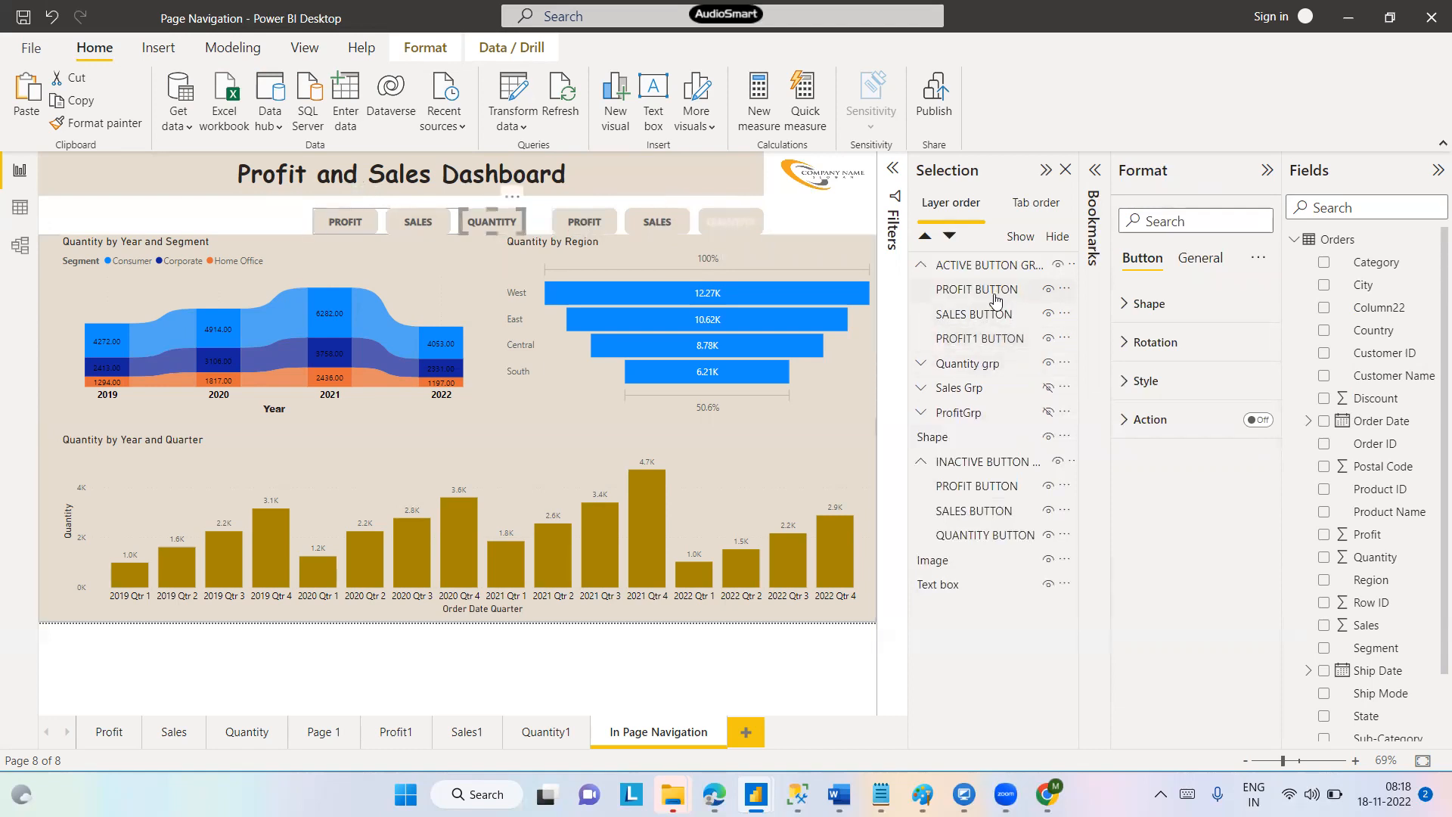
double_click(976, 292)
left_click(976, 292)
key("BackSpace")
key("BackSpace")
key("BackSpace")
key("BackSpace")
key("BackSpace")
key("BackSpace")
key("BackSpace")
type("QUANTITY")
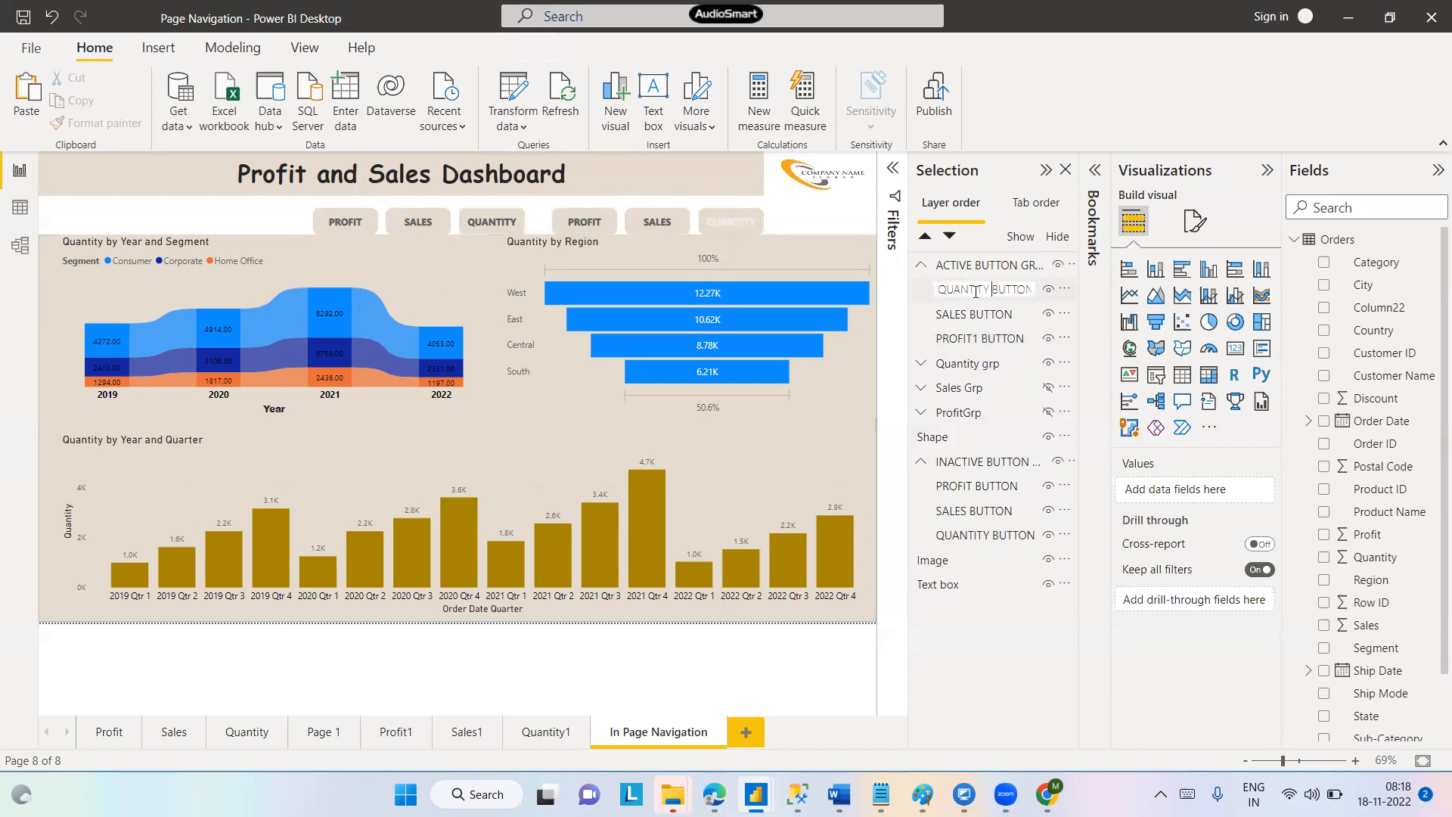
key("Return")
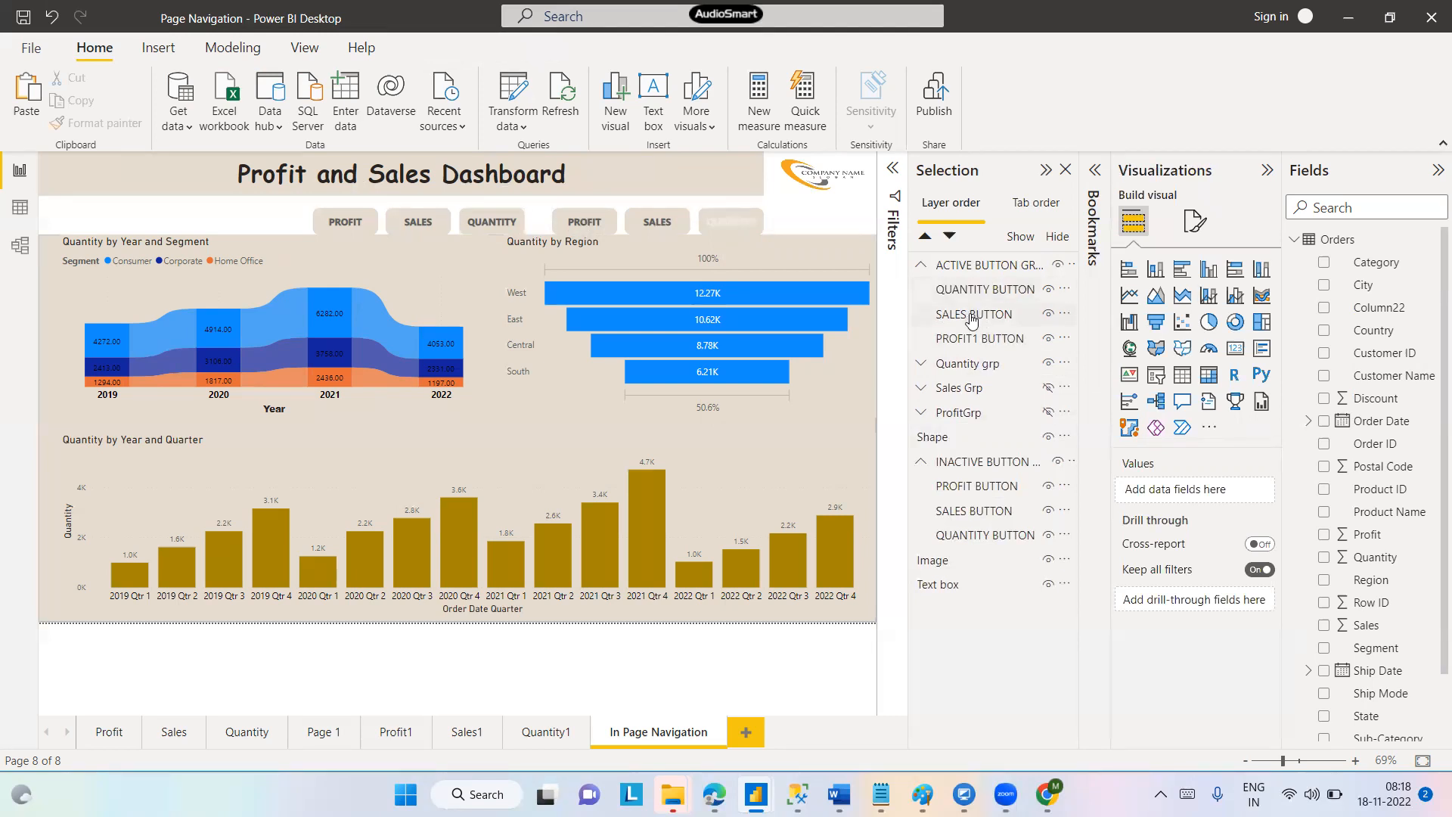
Rename the PROFIT1 BUTTON layer in the ACTIVE BUTTON GROUP as PROFIT BUTTON
left_click(968, 337)
double_click(975, 338)
left_click(977, 338)
key("BackSpace")
key("Return")
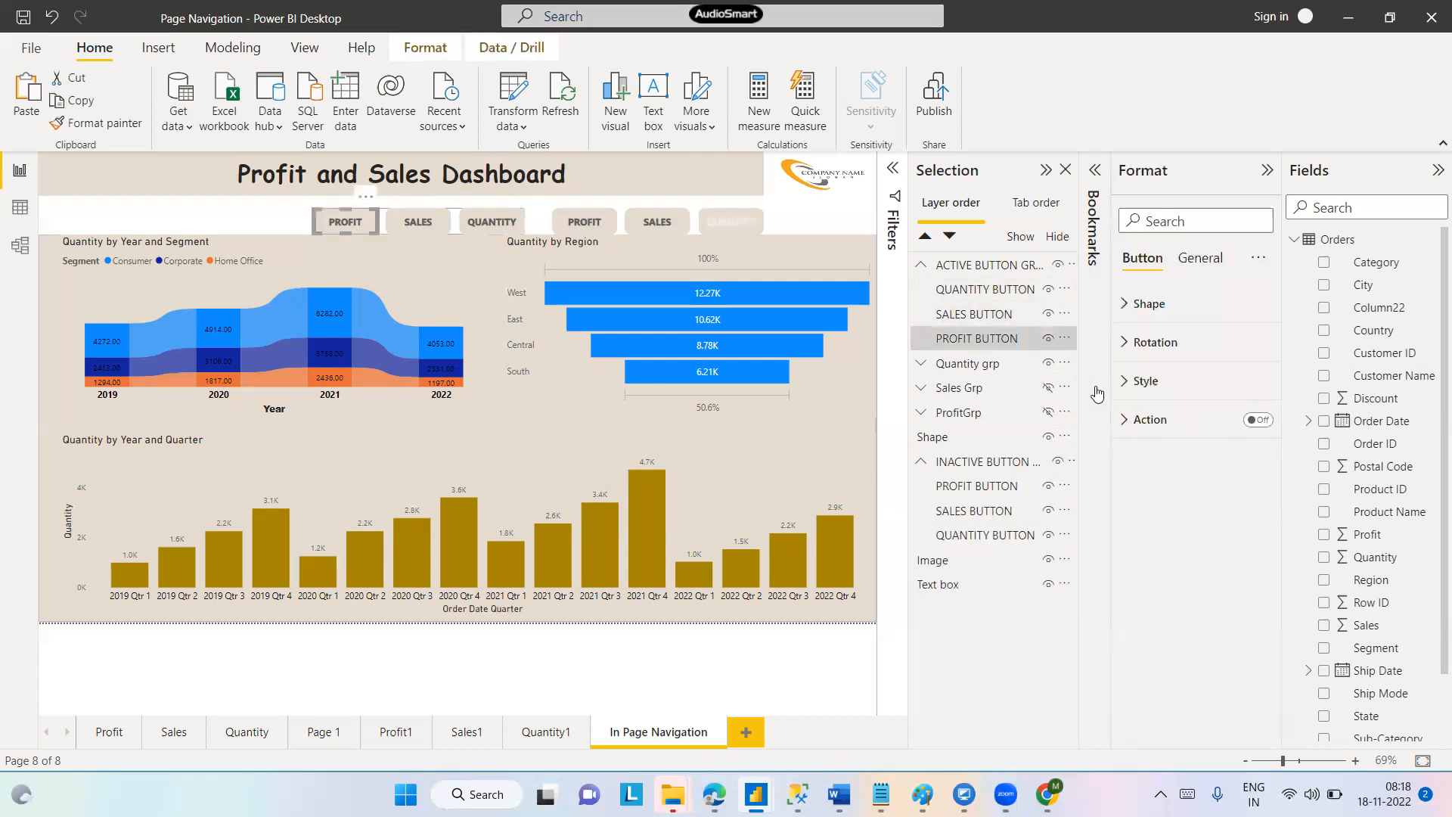
Rename the PROFIT BUTTON layer in the INACTIVE BUTTON GROUP as QUANTITY BUTTON
left_click(952, 490)
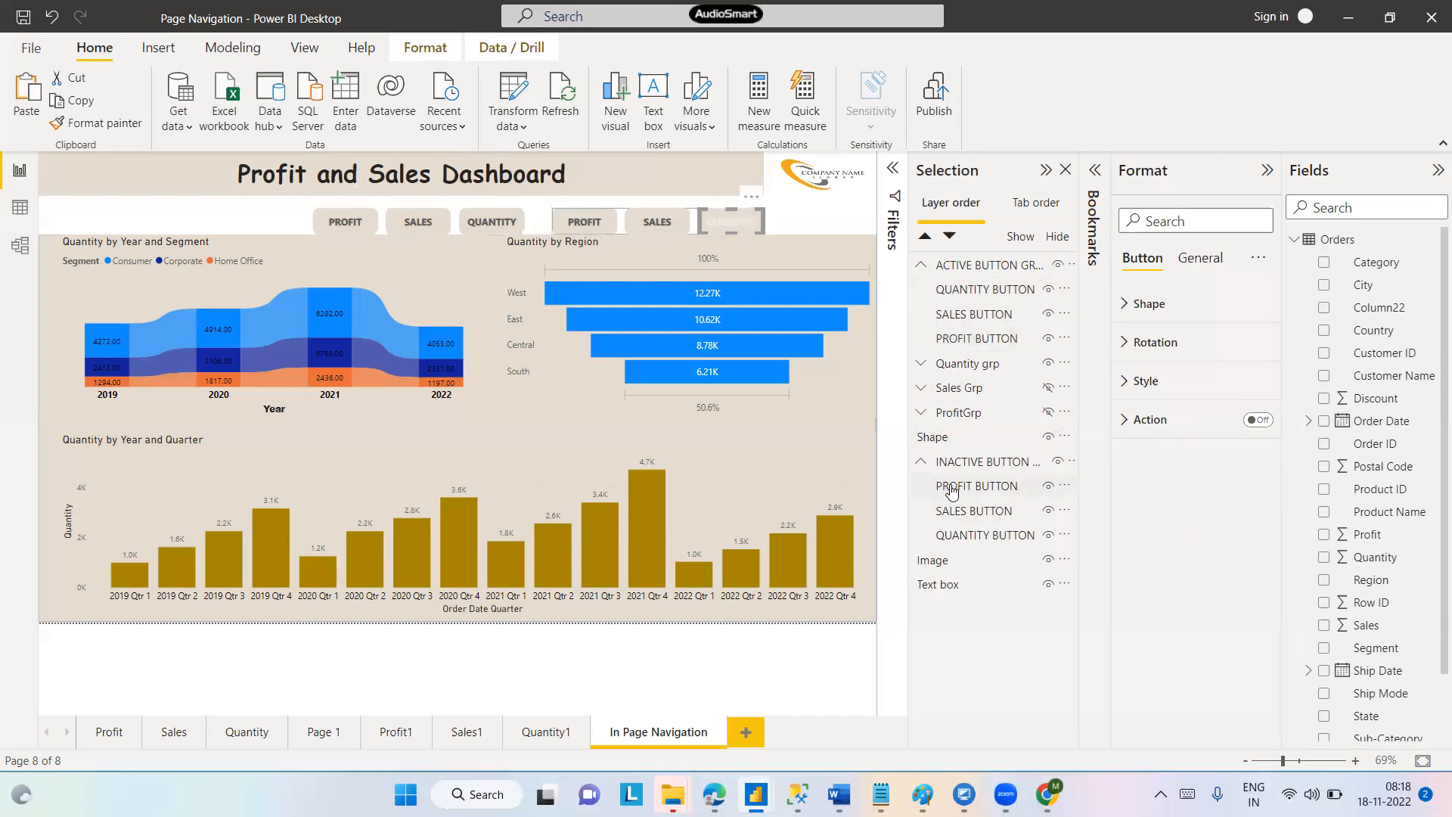
double_click(954, 488)
left_click(972, 487)
key("BackSpace")
key("BackSpace")
key("BackSpace")
key("BackSpace")
key("BackSpace")
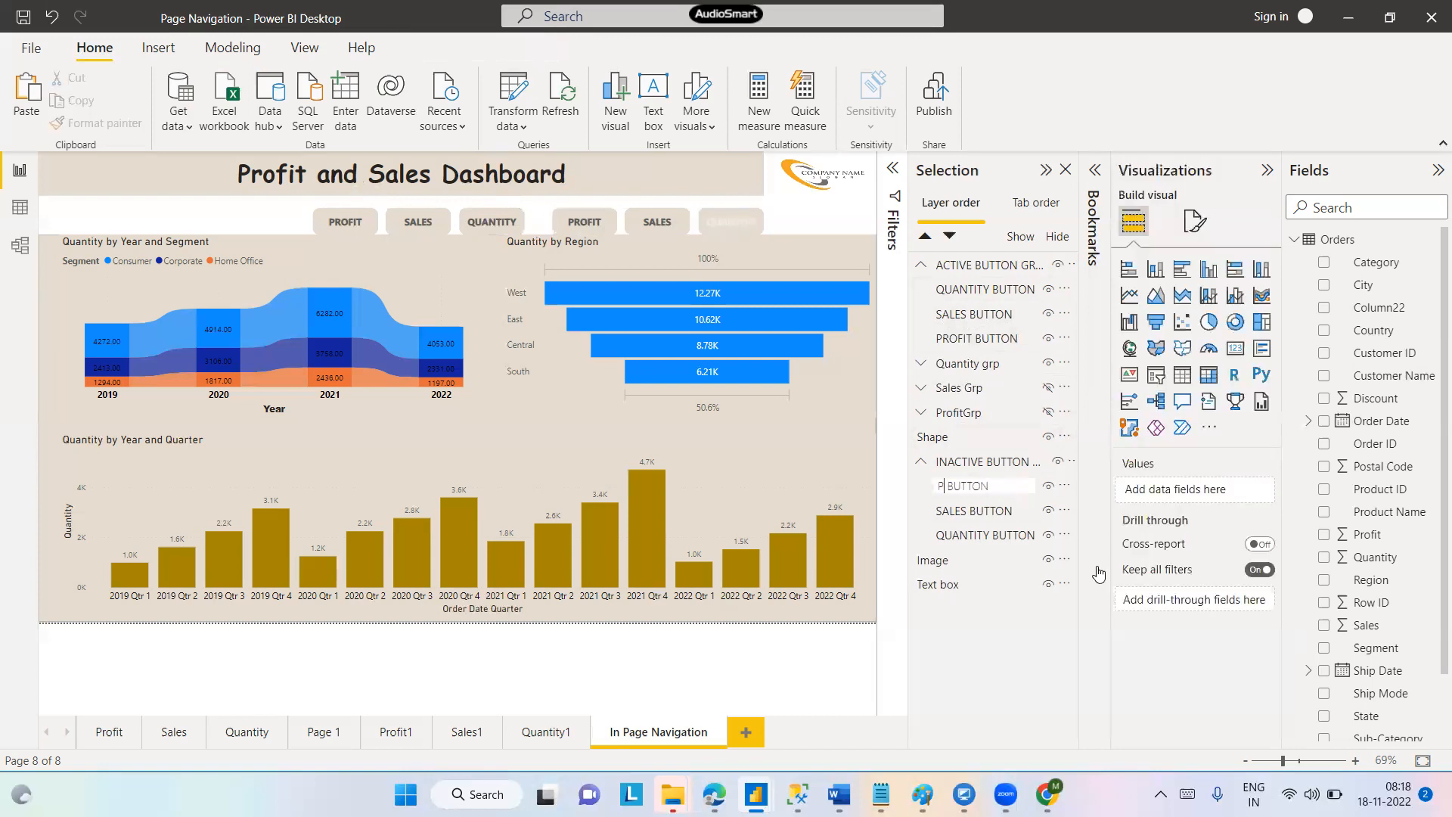
type("QUANTITY")
key("BackSpace")
key("BackSpace")
key("BackSpace")
key("BackSpace")
key("BackSpace")
key("BackSpace")
key("BackSpace")
key("BackSpace")
key("BackSpace")
type("QUANTITY")
key("Return")
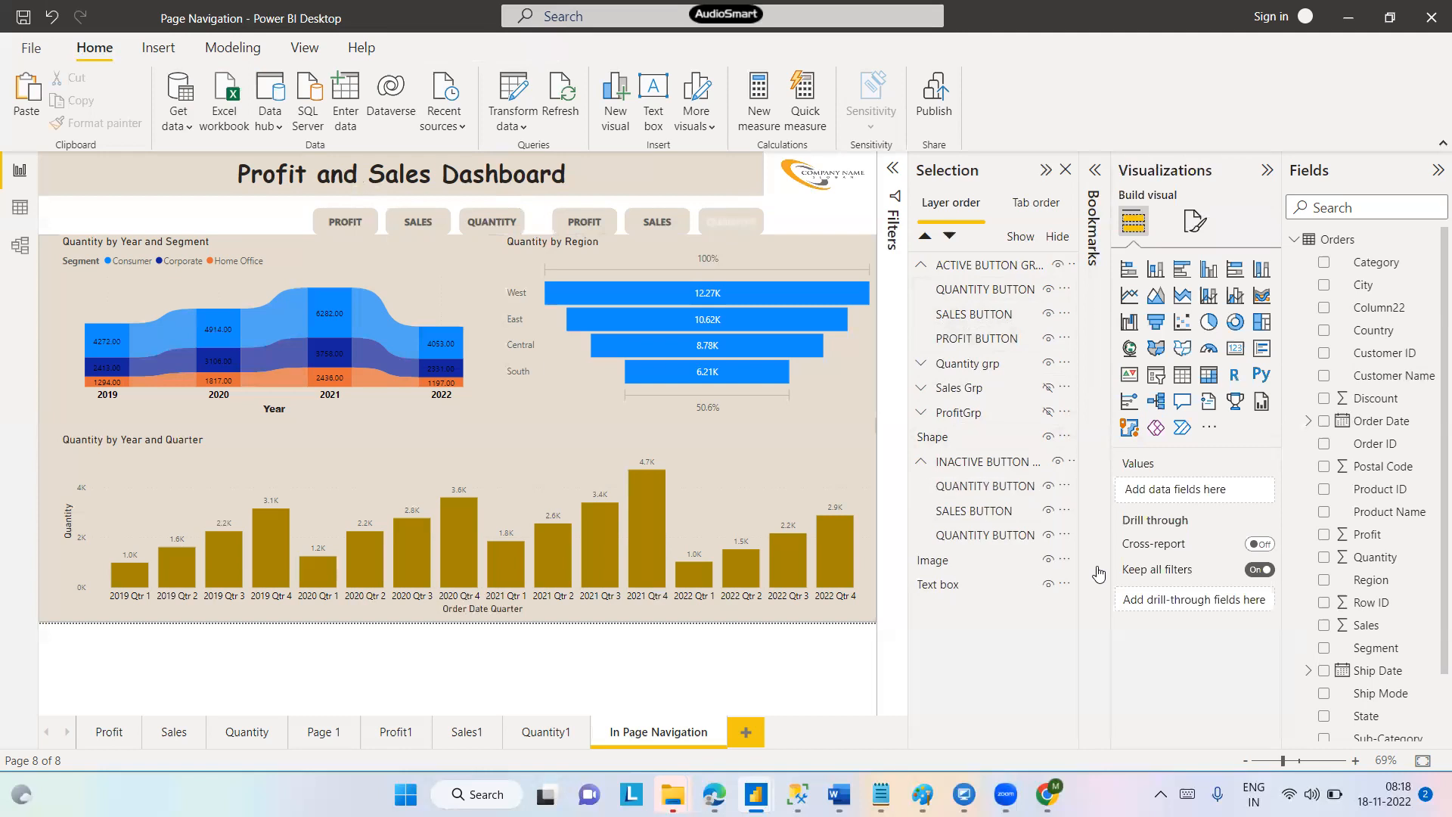
Rename the lowest QUANTITY BUTTON layer in the INACTIVE BUTTON GROUP as PROFIT BUTTON
double_click(975, 536)
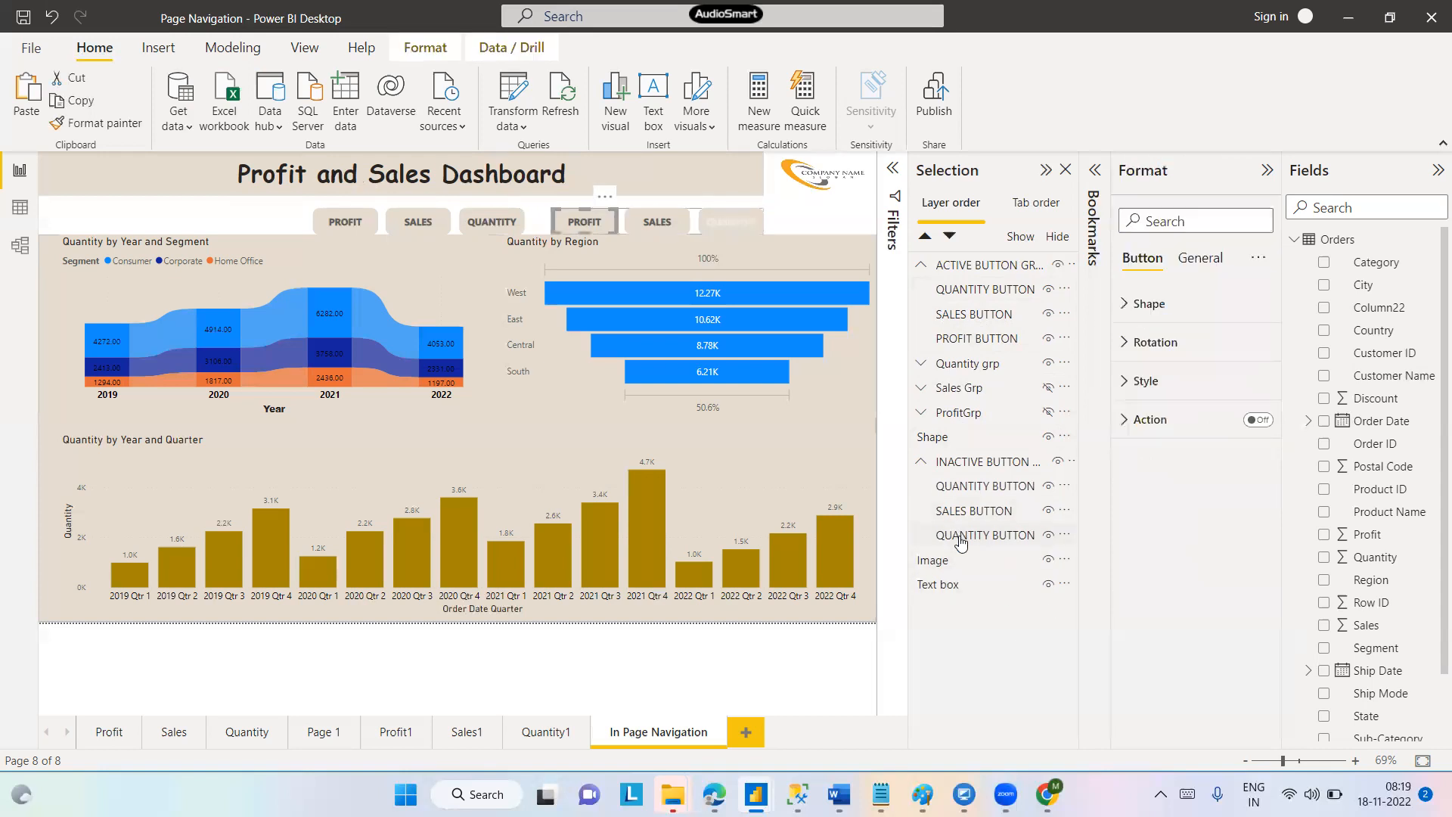
key("Home")
key("Delete")
key("Delete")
key("Delete")
key("Delete")
key("Delete")
key("Delete")
key("Delete")
key("Delete")
type("PROFIT")
key("Return")
left_click(985, 540)
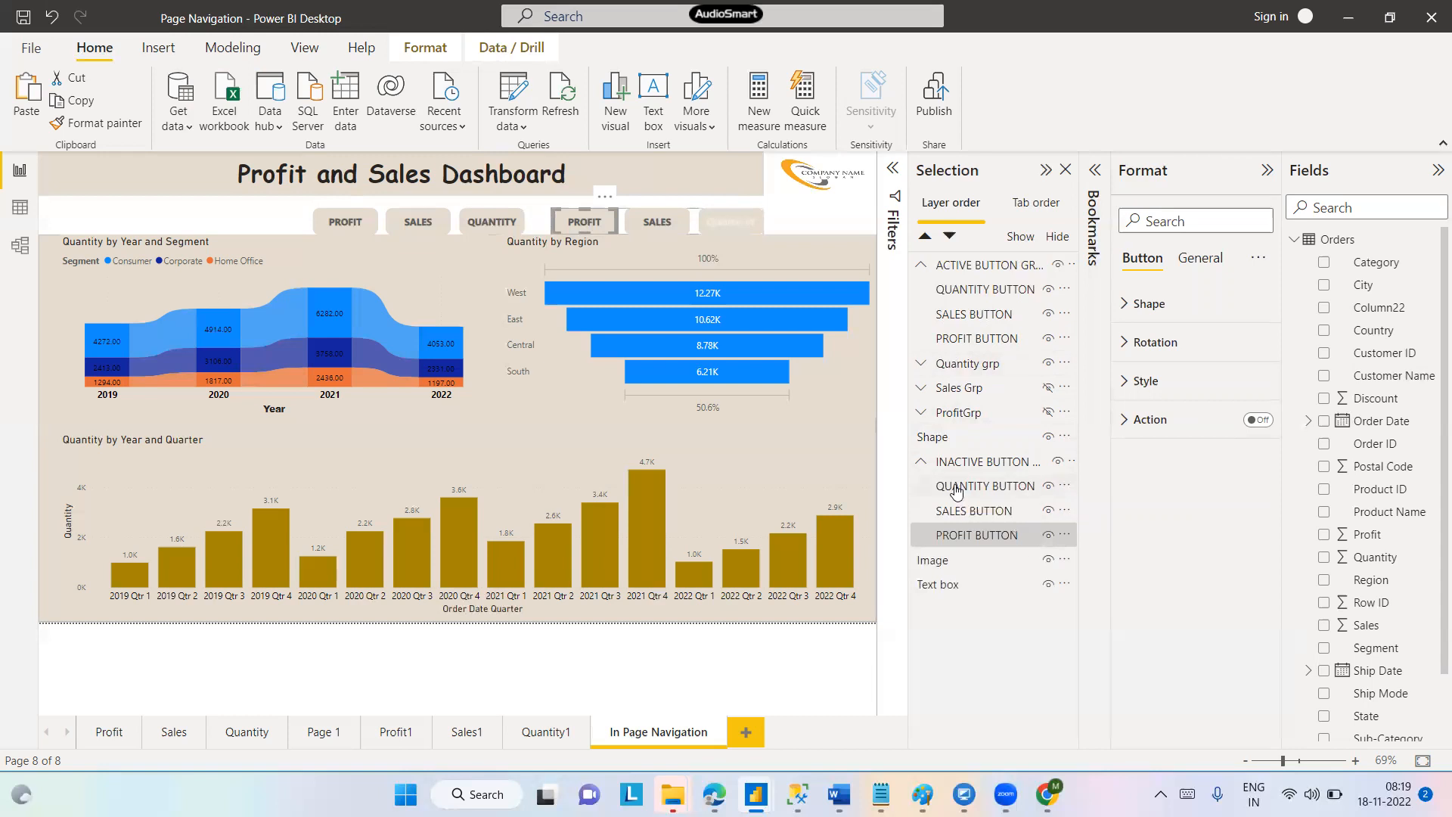
Set the default-state font color of the inactive group's QUANTITY button to black
left_click(956, 488)
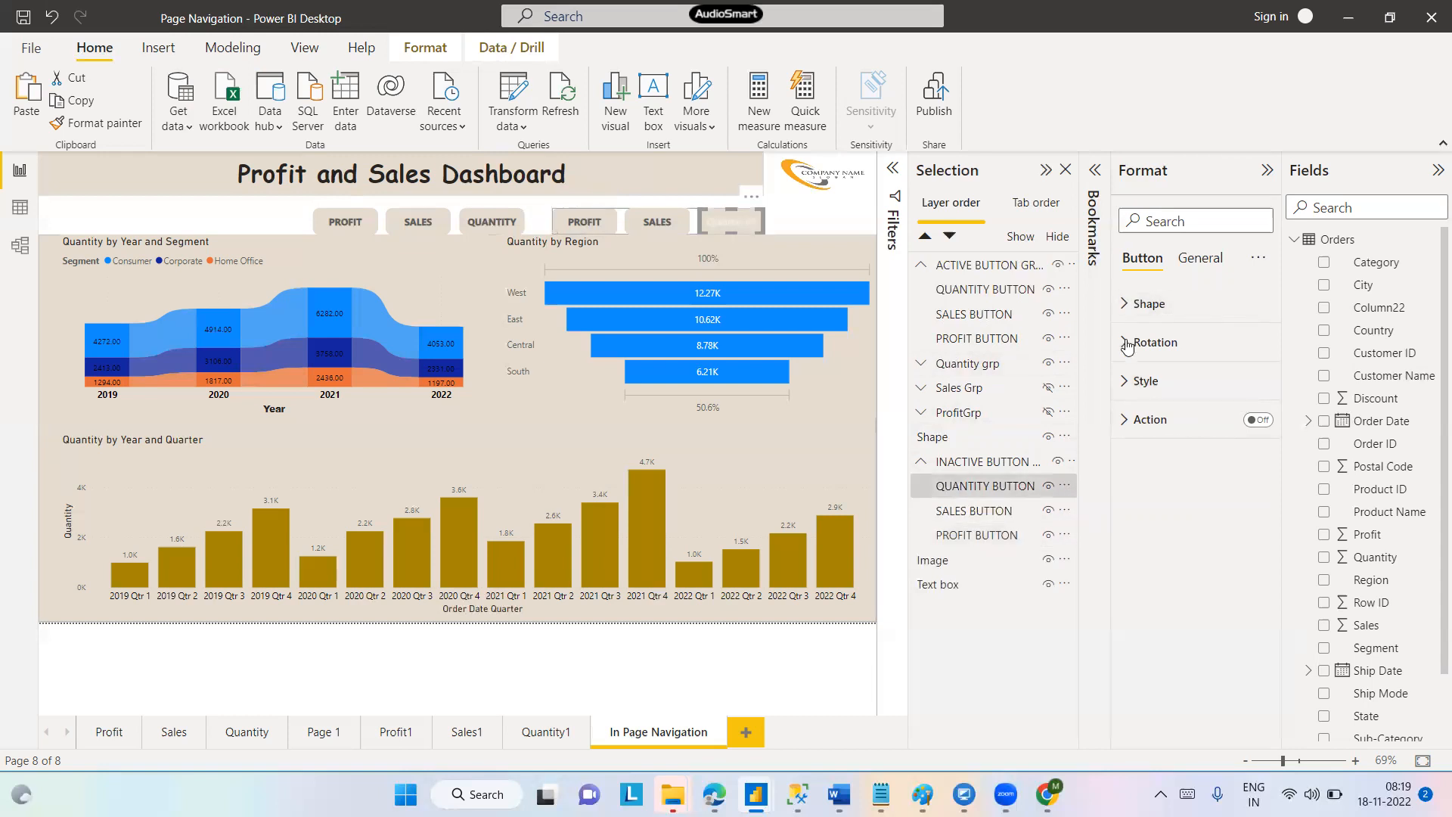
left_click(1127, 382)
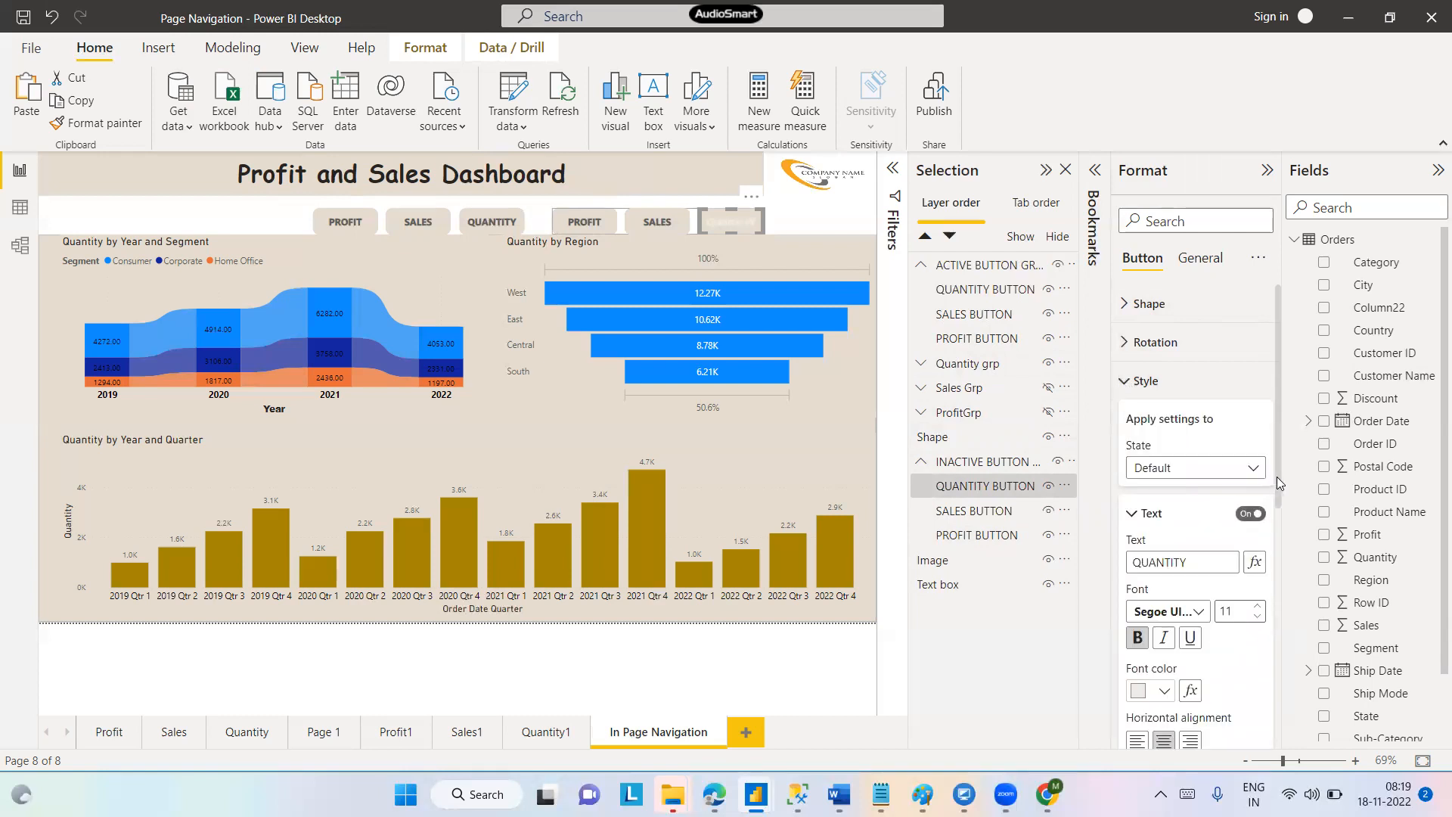
left_click_drag(1277, 476, 1276, 512)
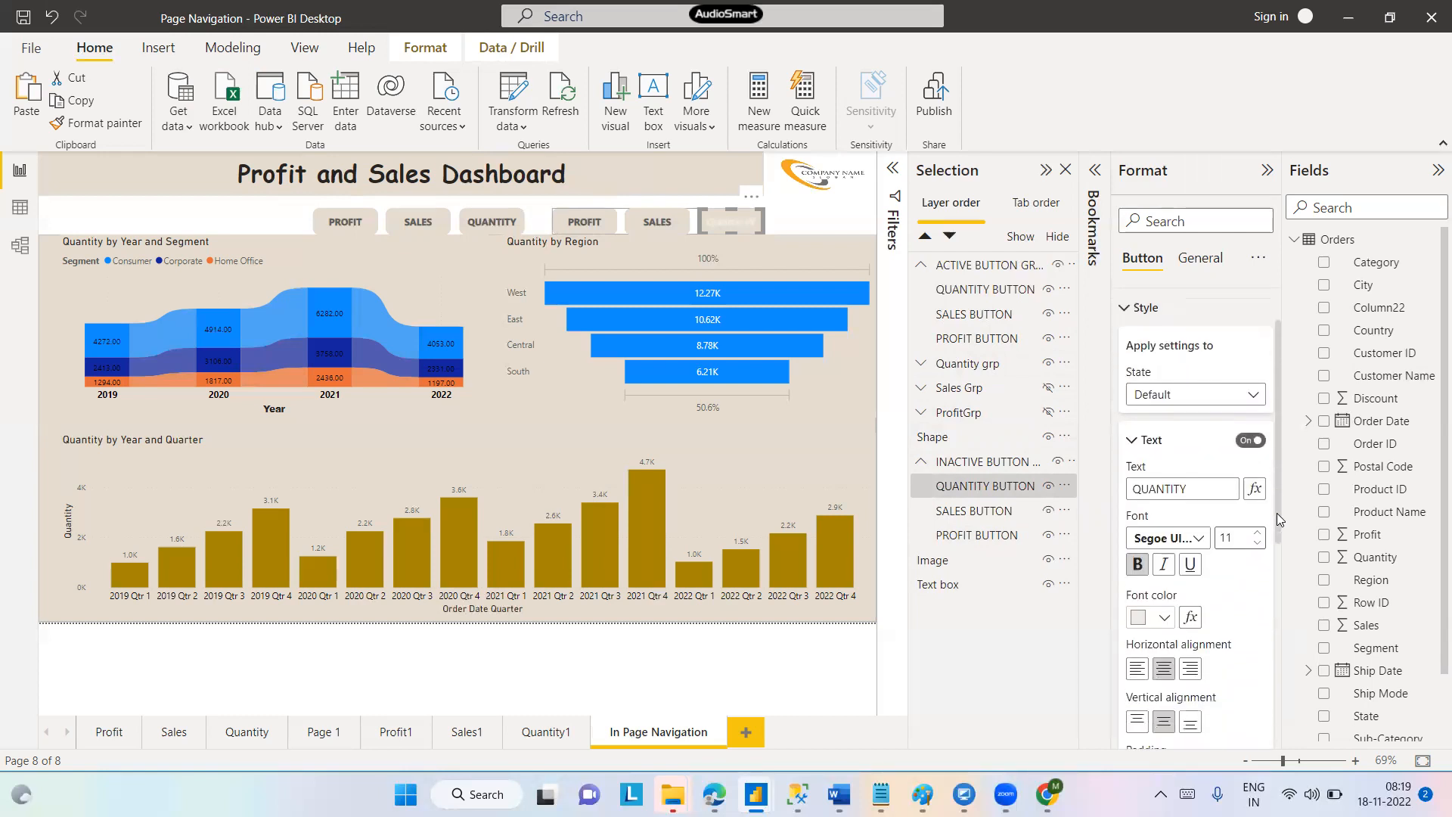
left_click(1164, 618)
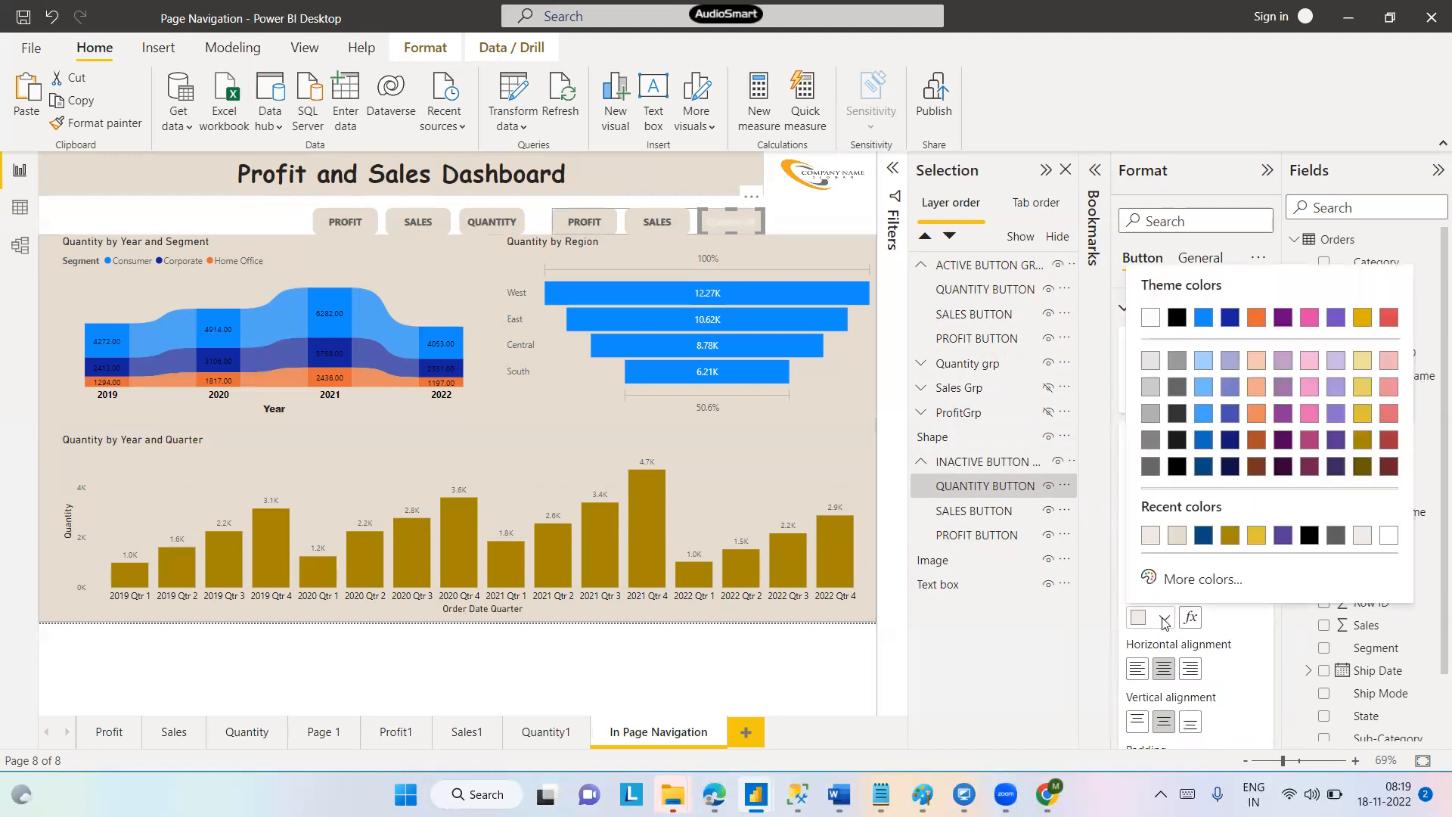
left_click(1186, 321)
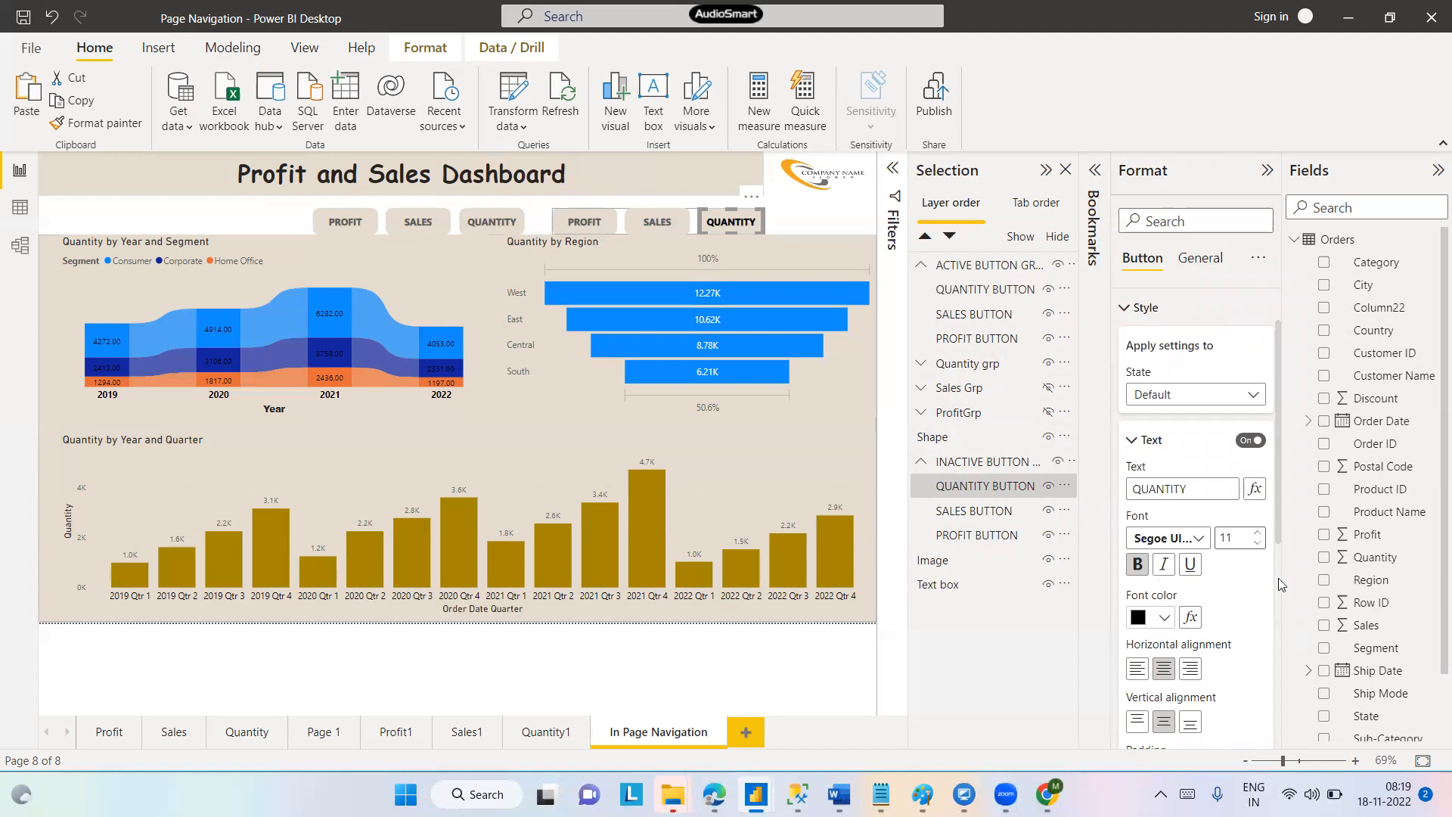
Set the fill color of the inactive group's QUANTITY button to the light off-white recent color
left_click(1131, 441)
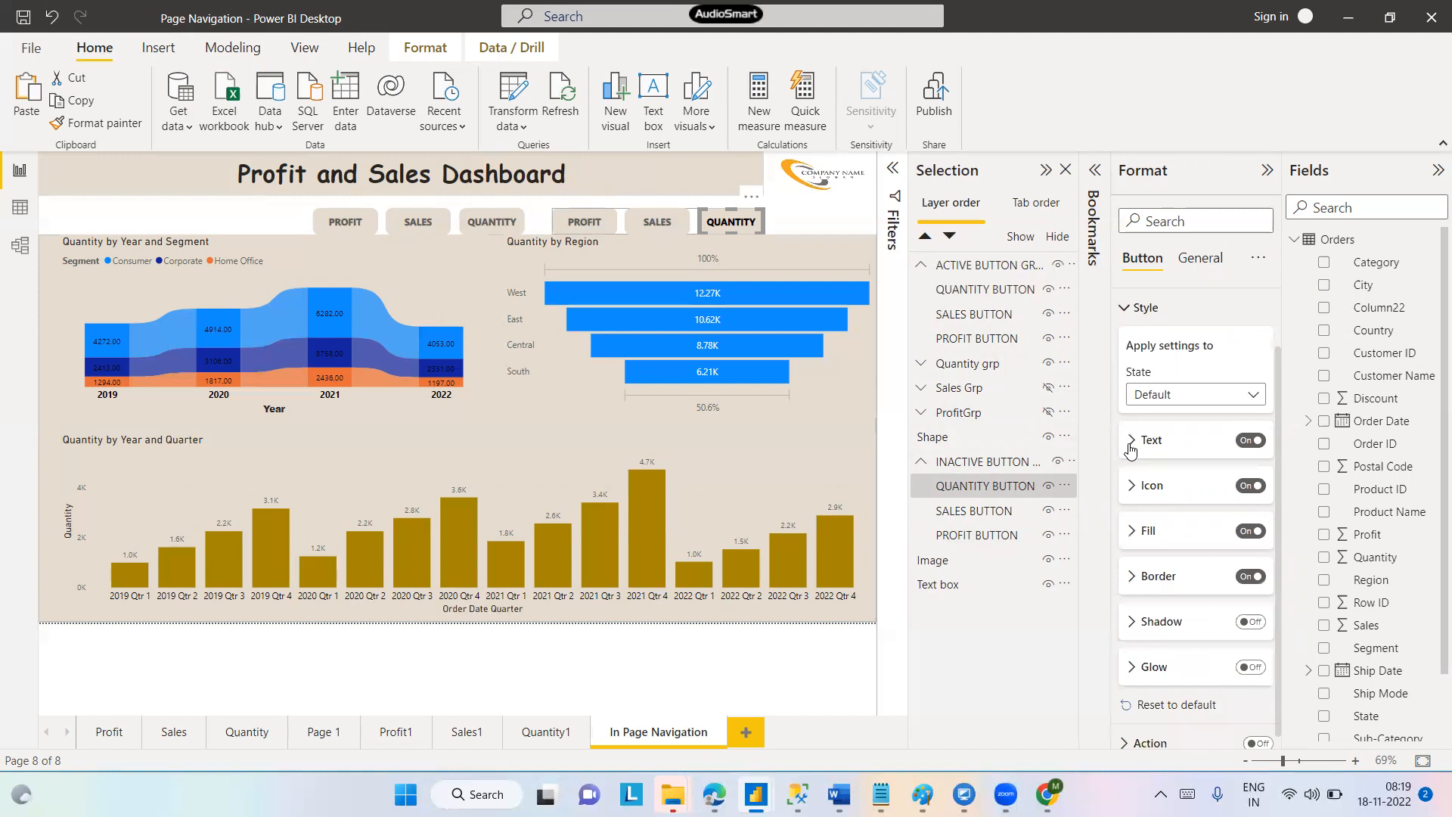
left_click(1132, 530)
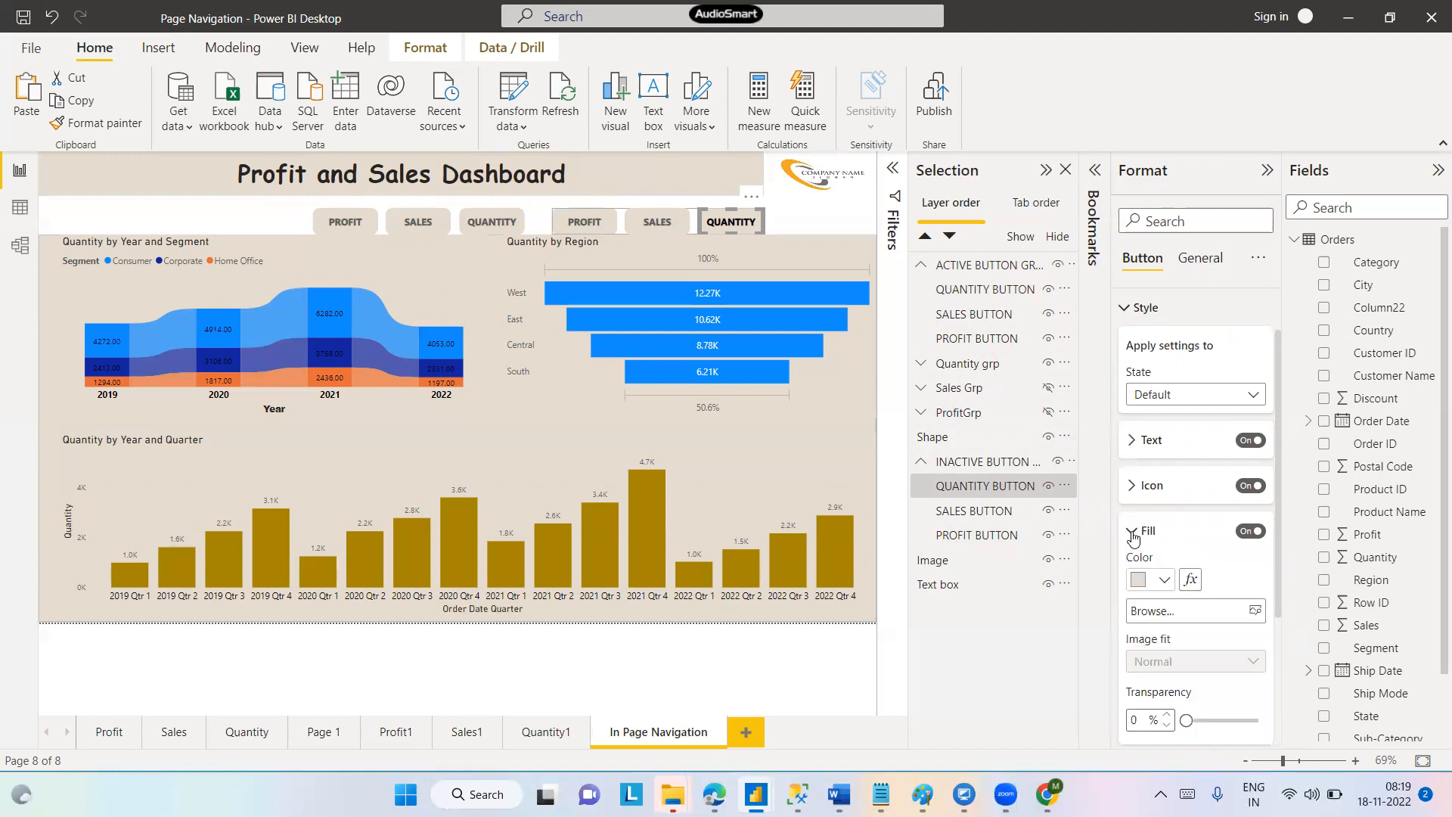
left_click(1162, 581)
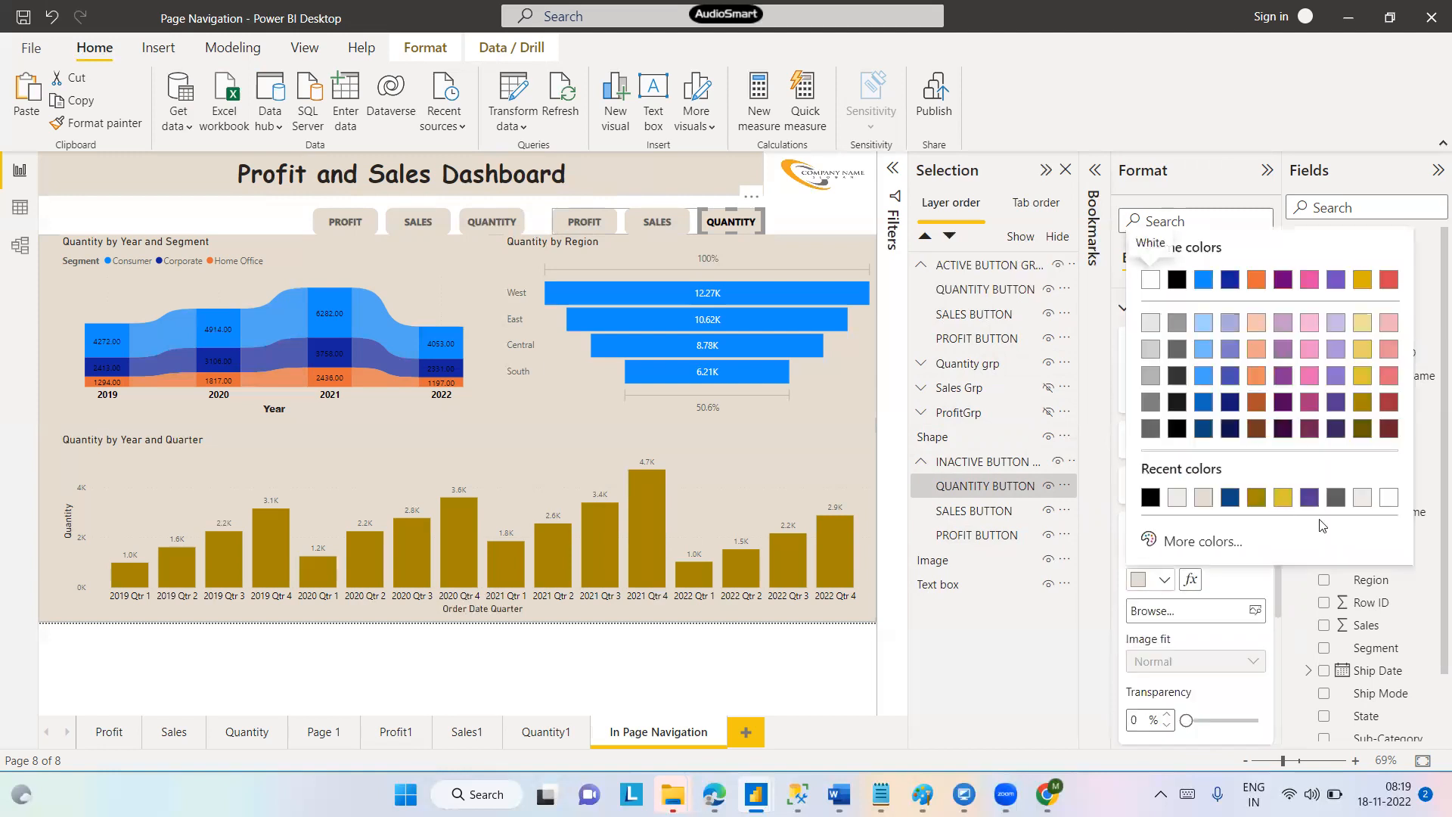
left_click(1361, 500)
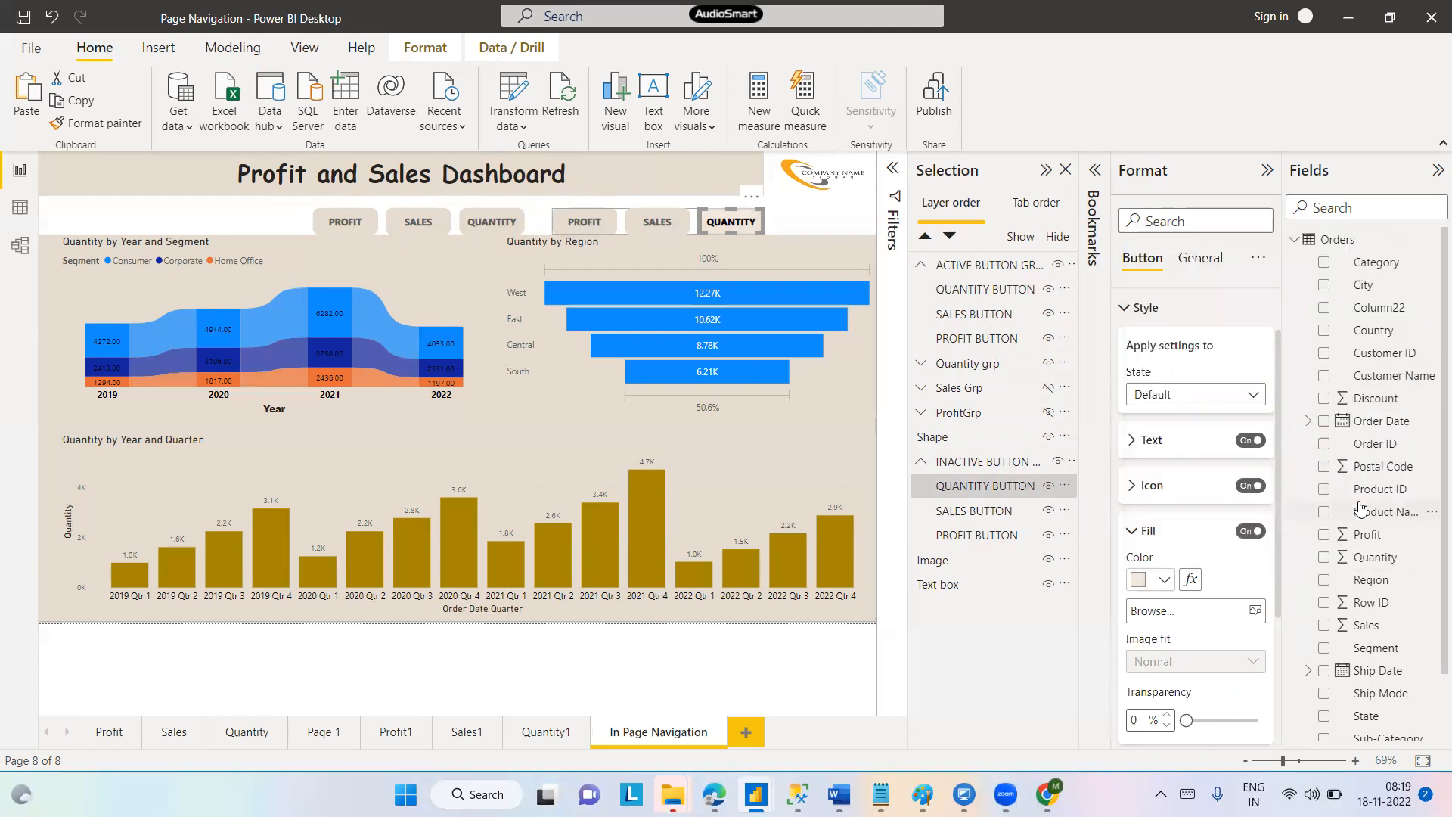
Copy the hex code of the font color used by the inactive group's SALES button
left_click(640, 222)
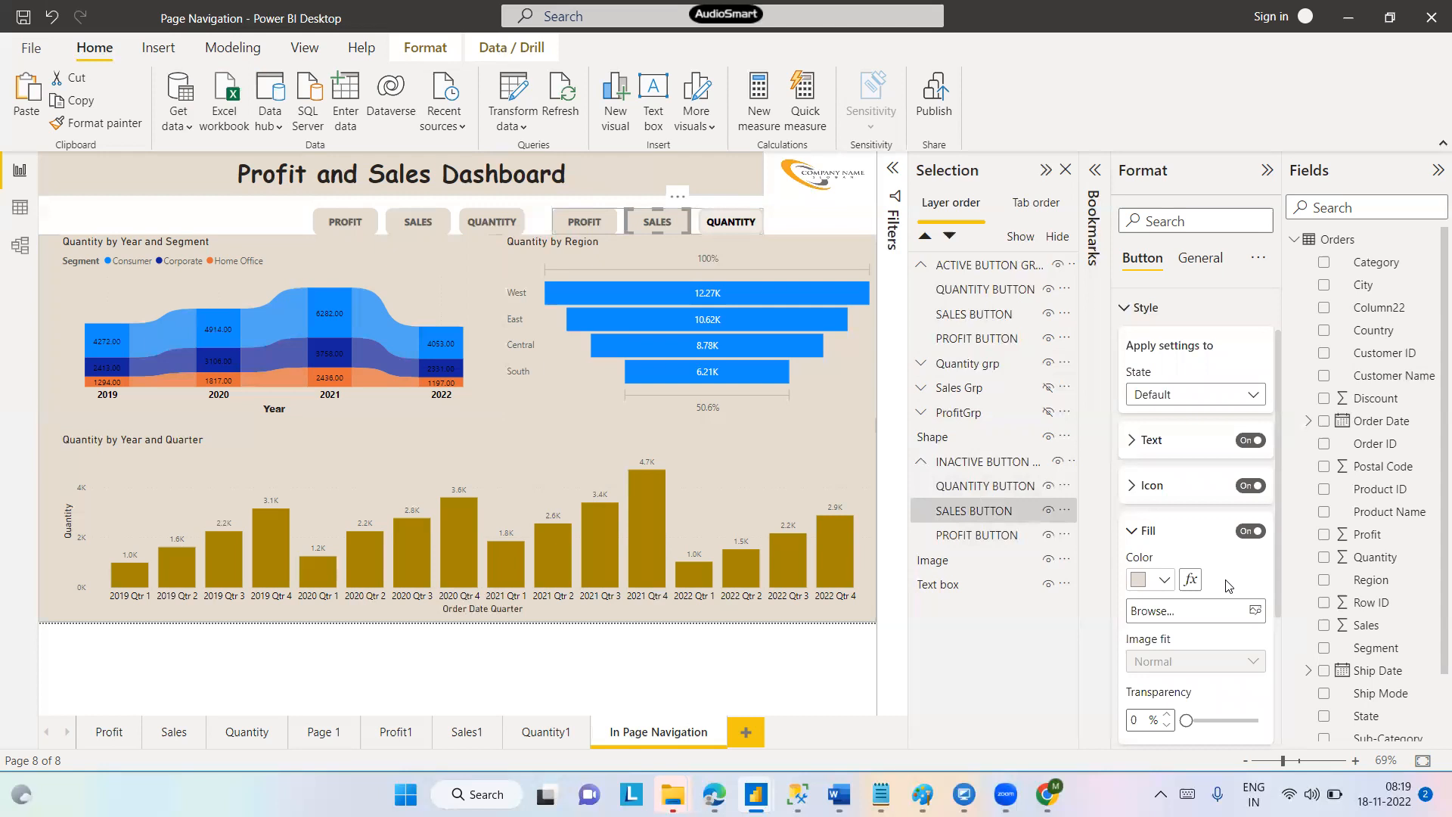
left_click(1131, 442)
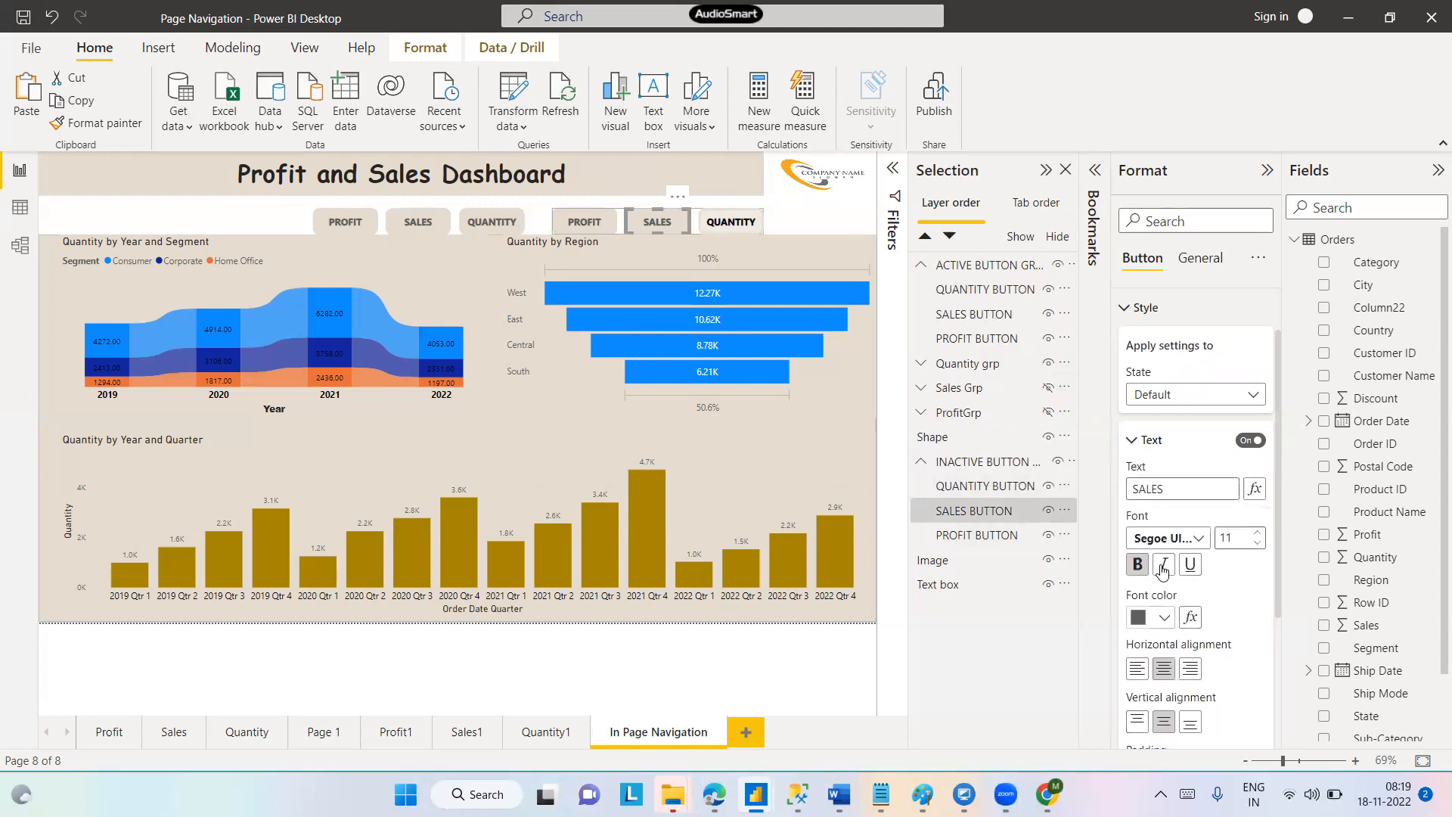
left_click(1165, 619)
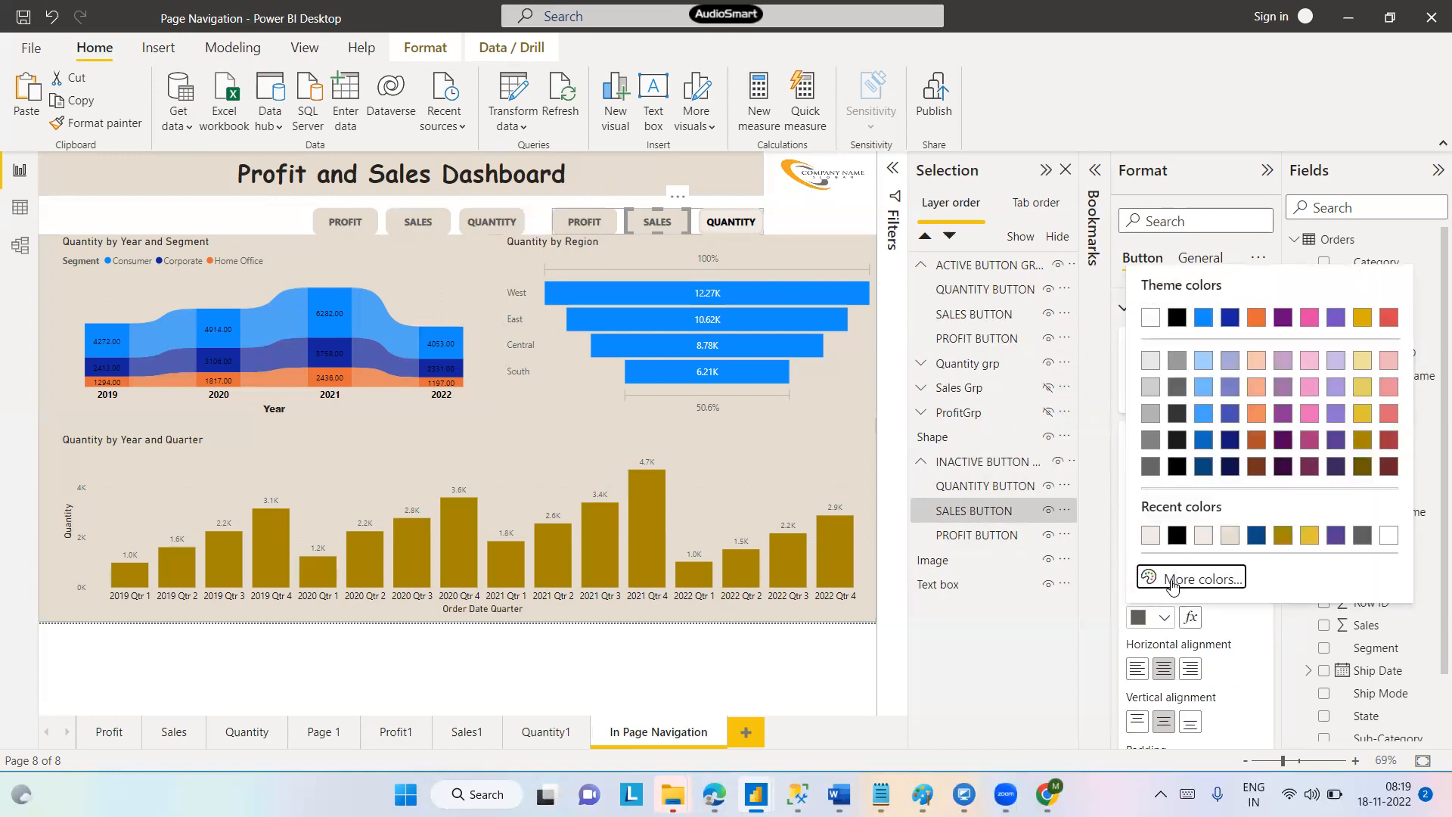
left_click(1172, 583)
key("ctrl+c")
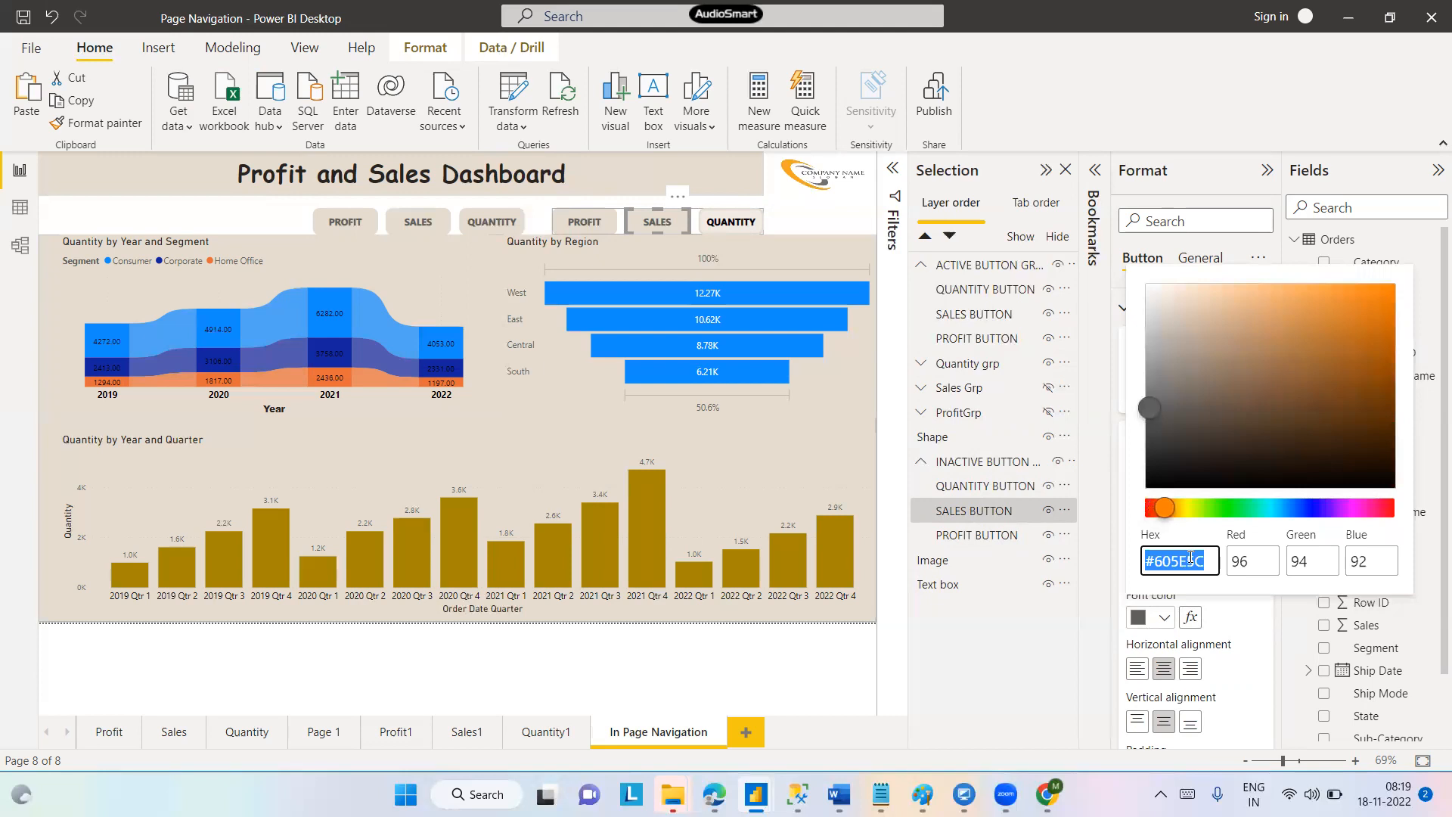
left_click(1236, 627)
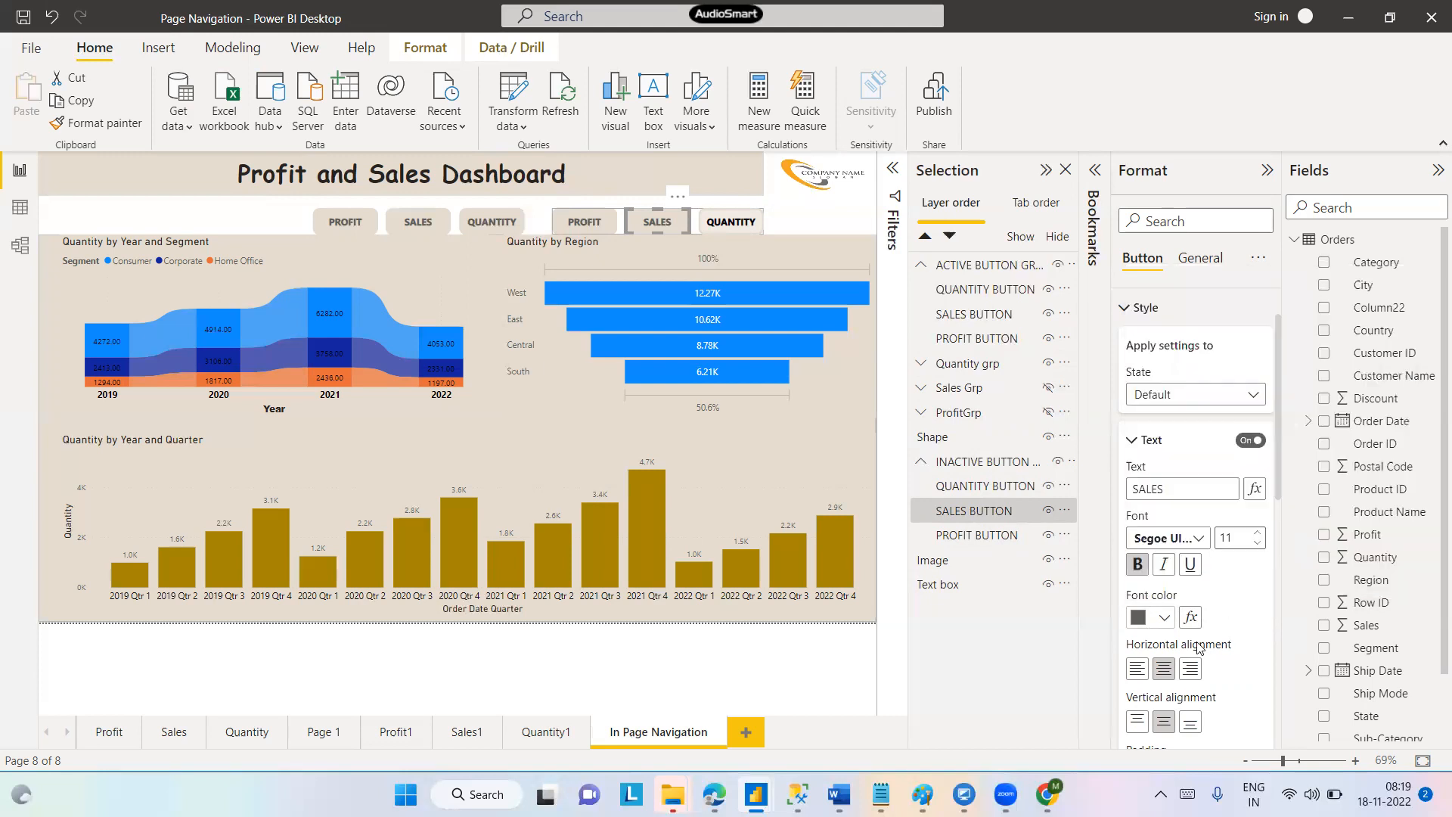
Fill the inactive group's SALES and PROFIT buttons with the same light off-white recent color as its QUANTITY button
left_click(1133, 442)
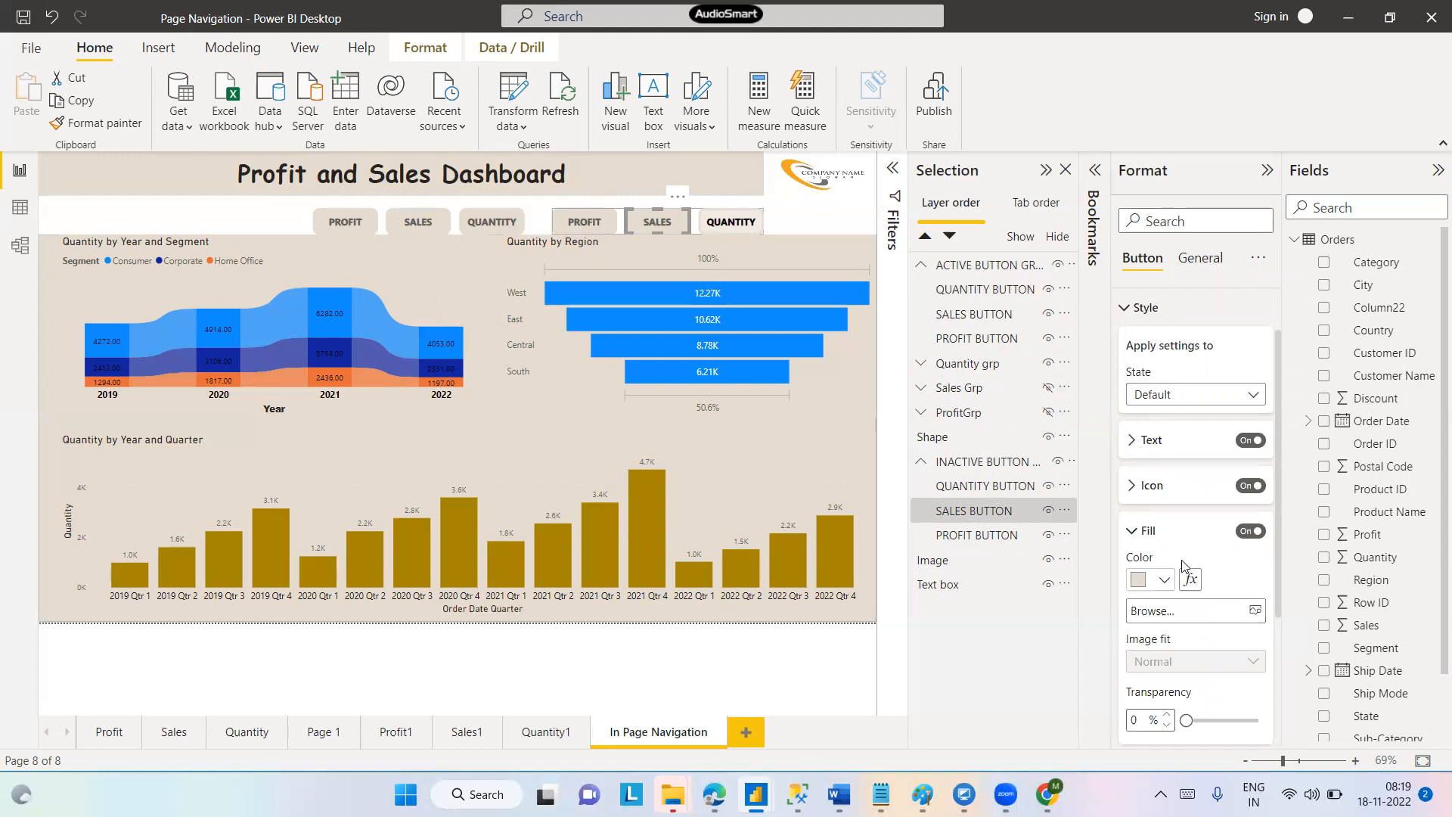
left_click(1165, 580)
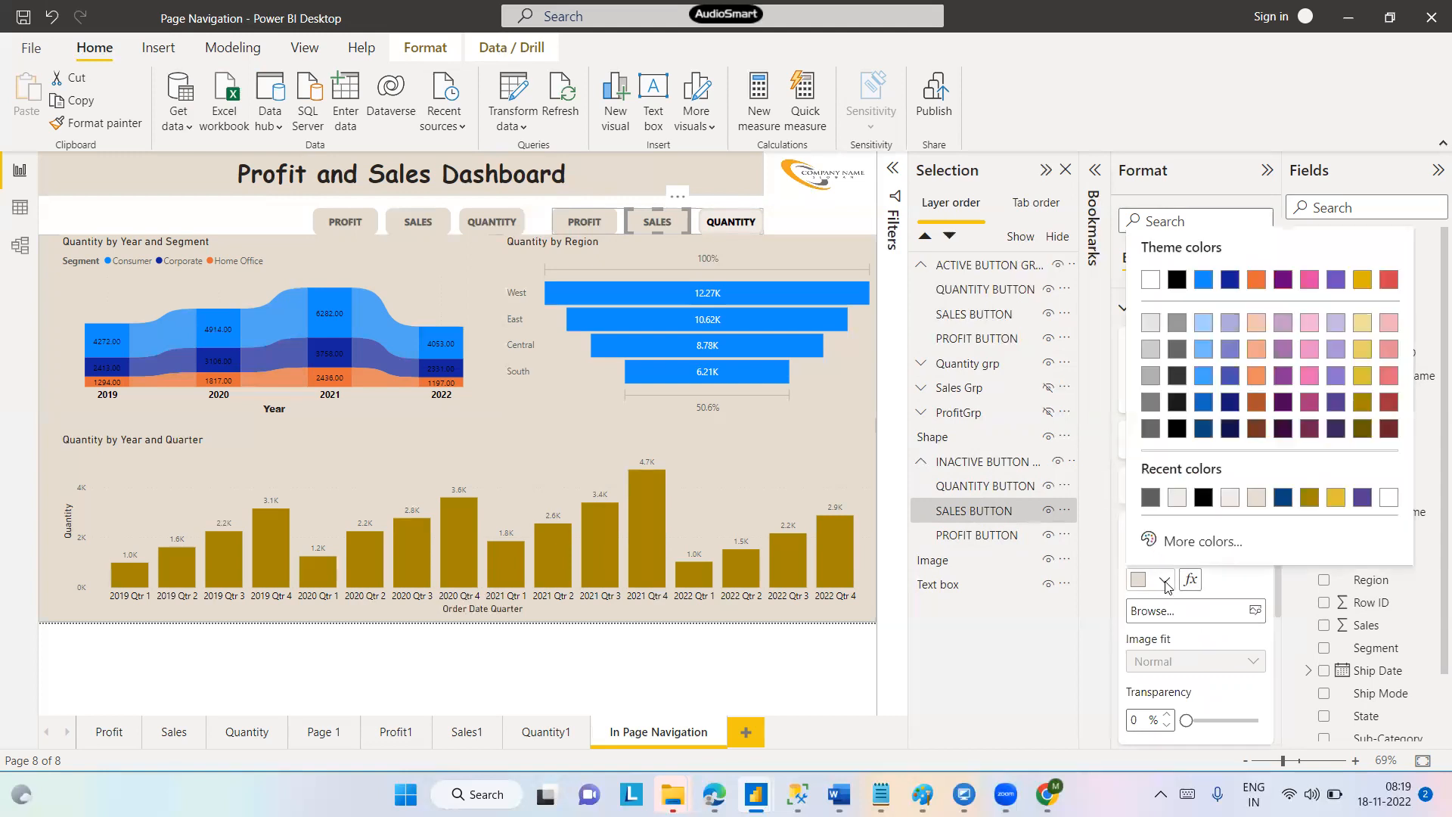
left_click(1178, 501)
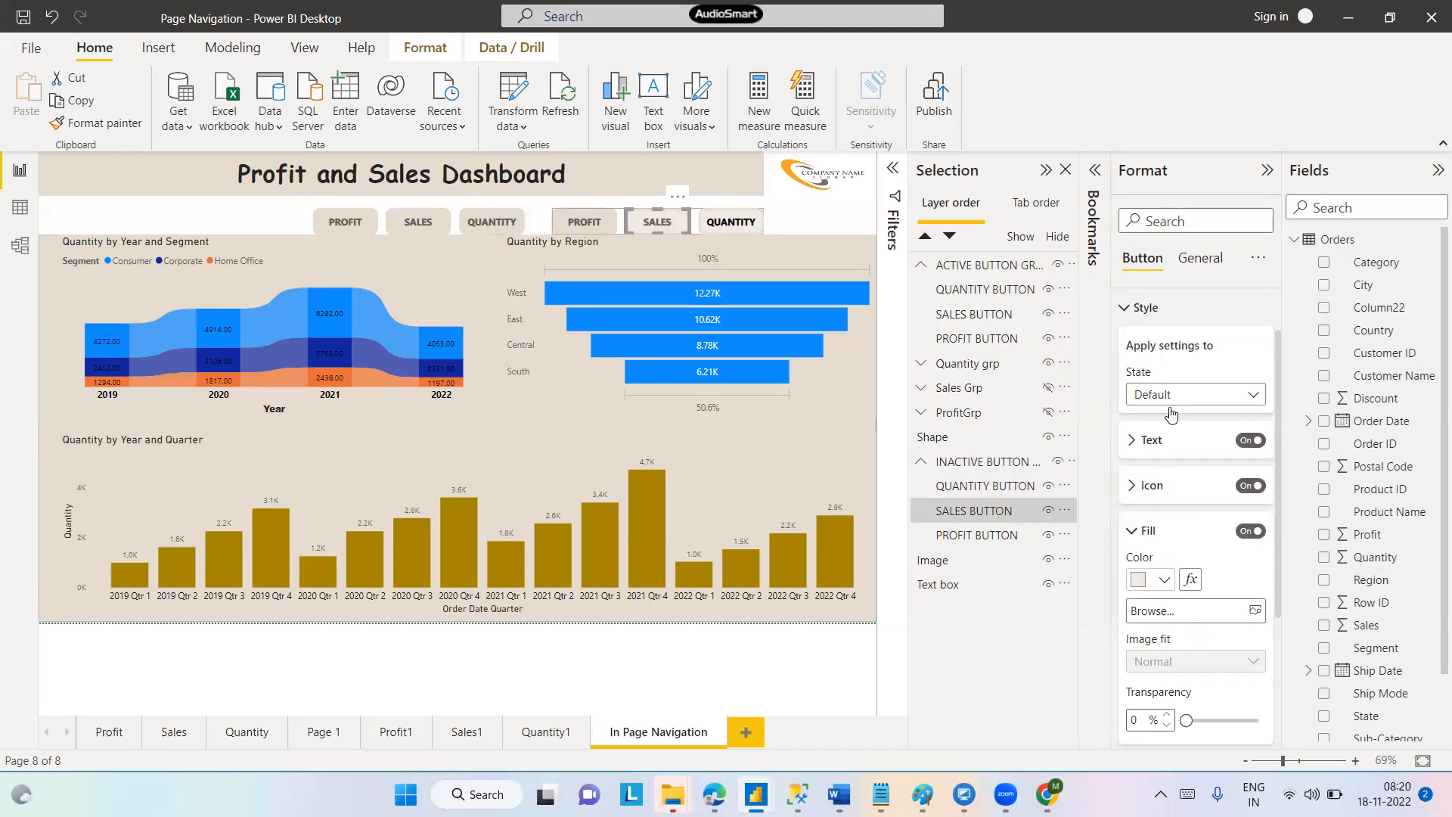
left_click(573, 224)
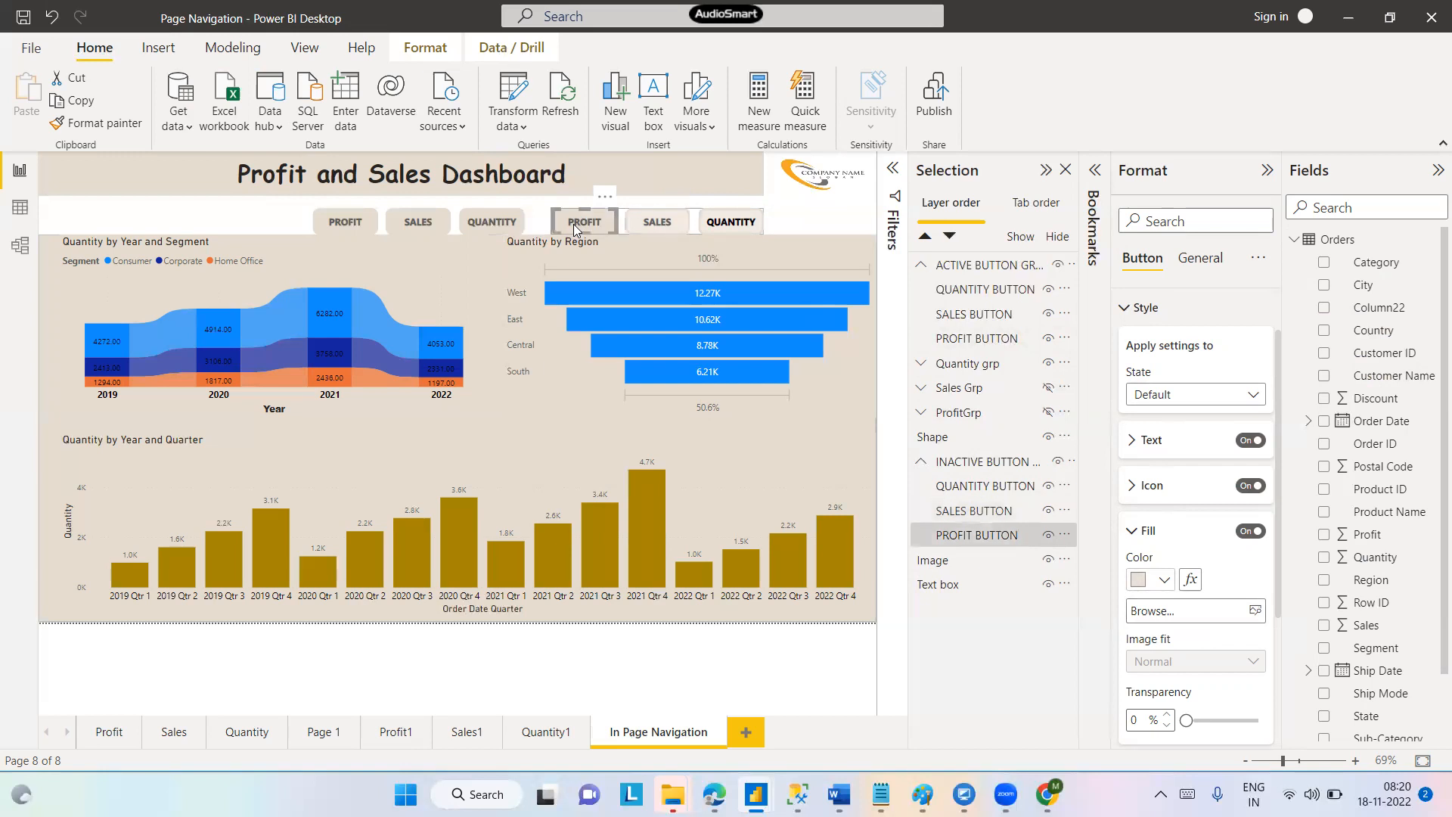
left_click(1164, 580)
left_click(1150, 499)
Set the font color of the inactive group's QUANTITY button to the copied hex value #605E5C
left_click(718, 221)
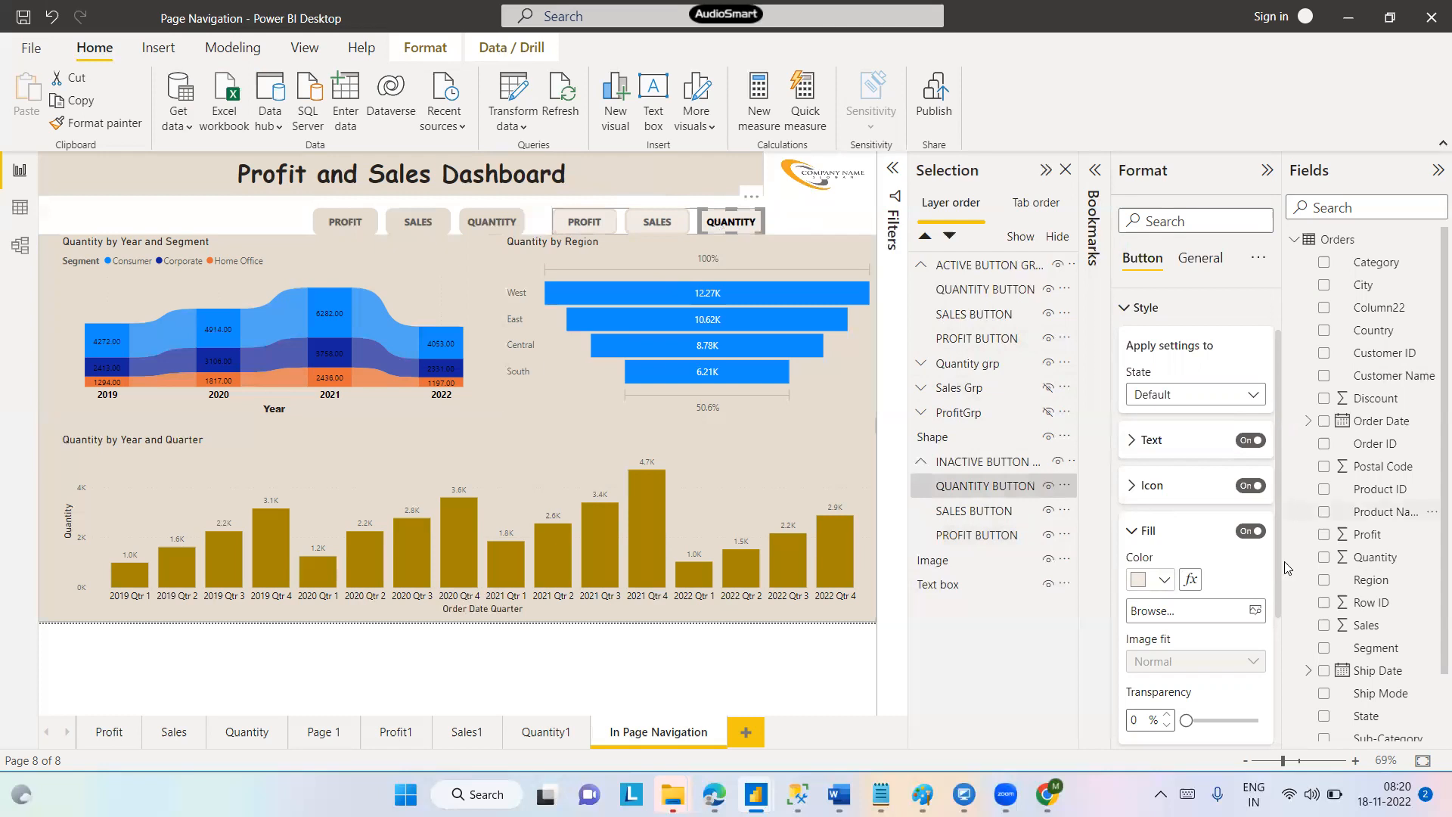
left_click(1132, 442)
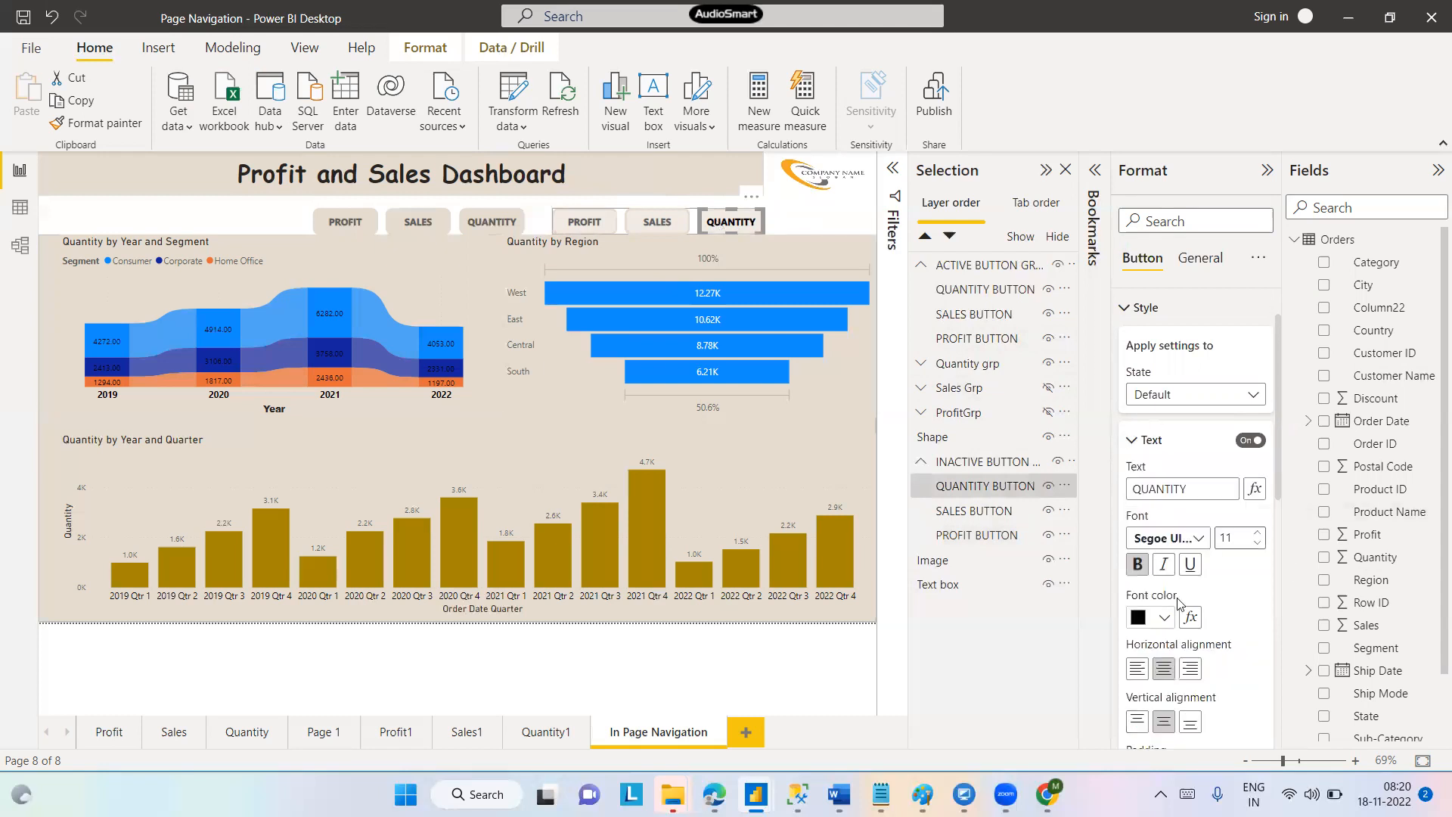
left_click(1161, 619)
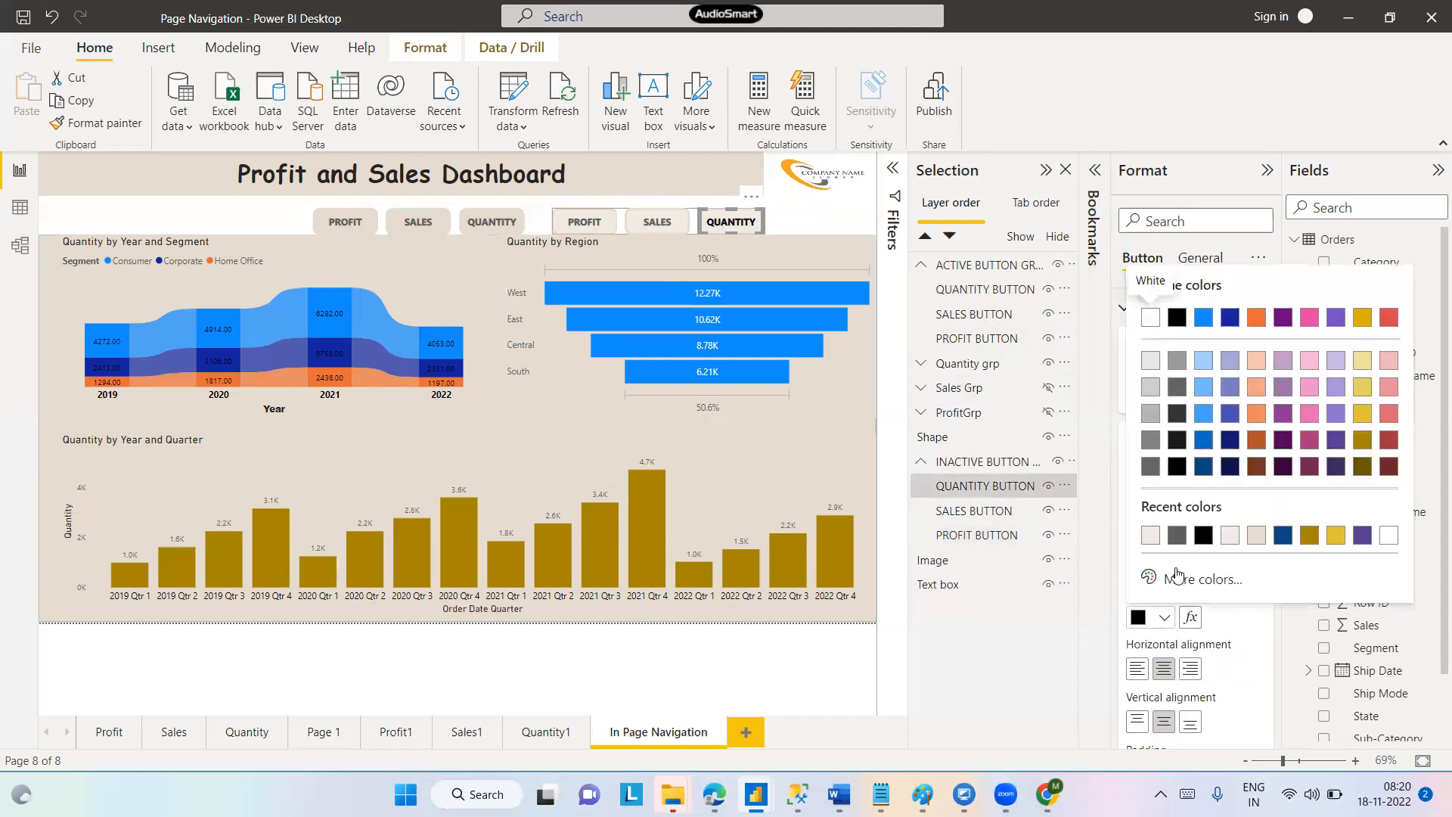
left_click(1177, 577)
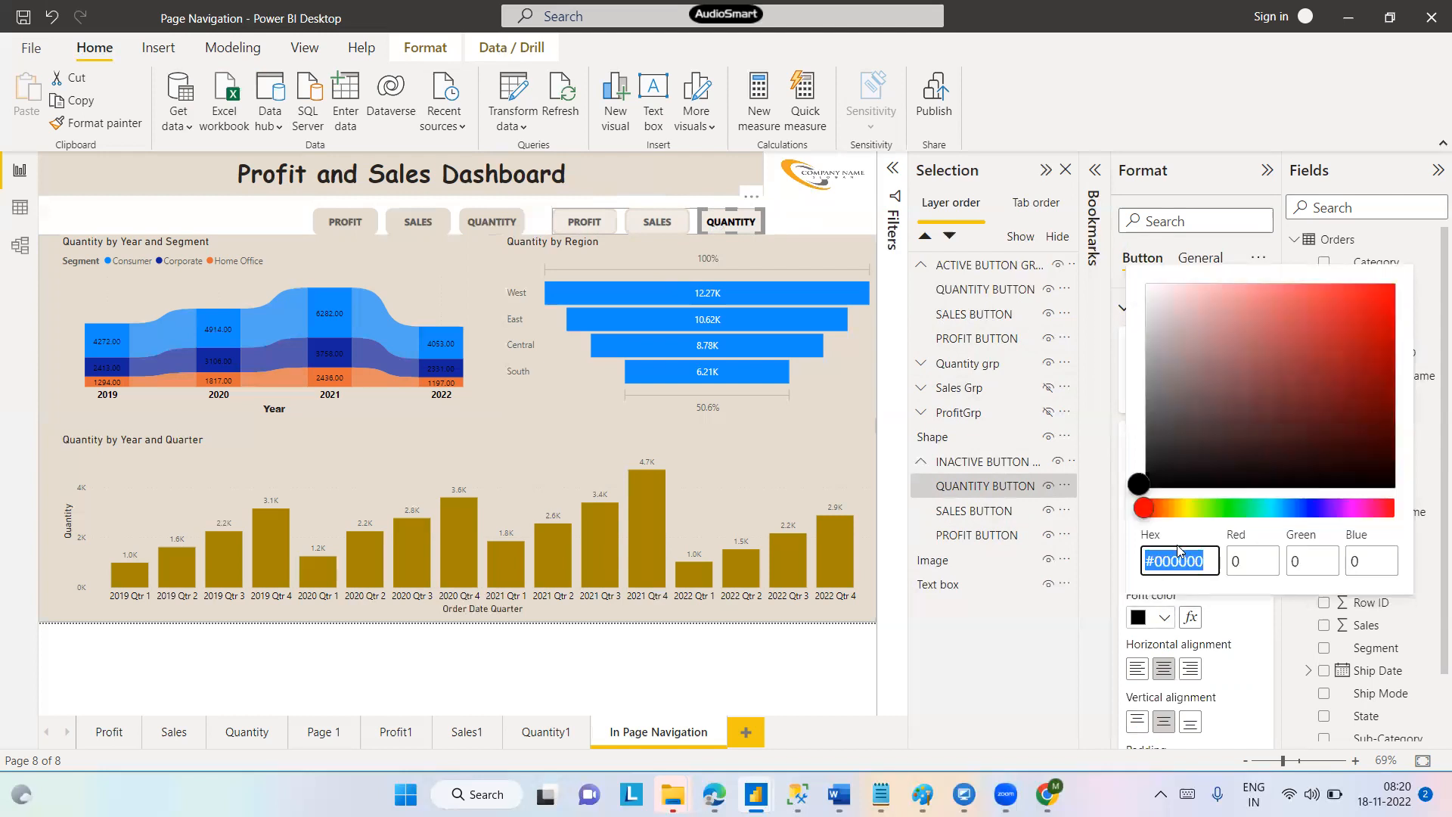
key("ctrl+v")
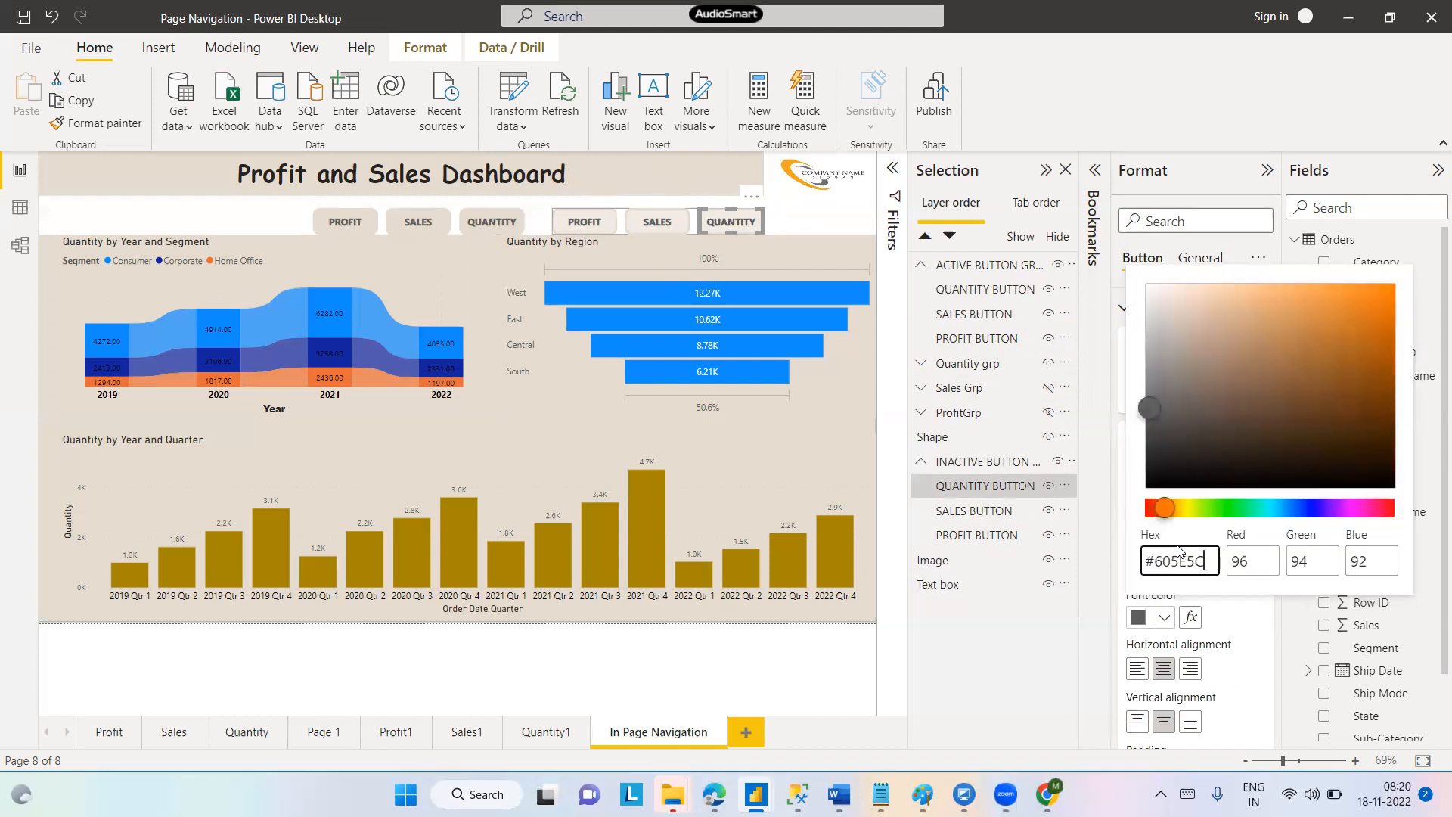
Close the font color picker and unmute the microphone and speakers in the audio feedback prompt
left_click(997, 694)
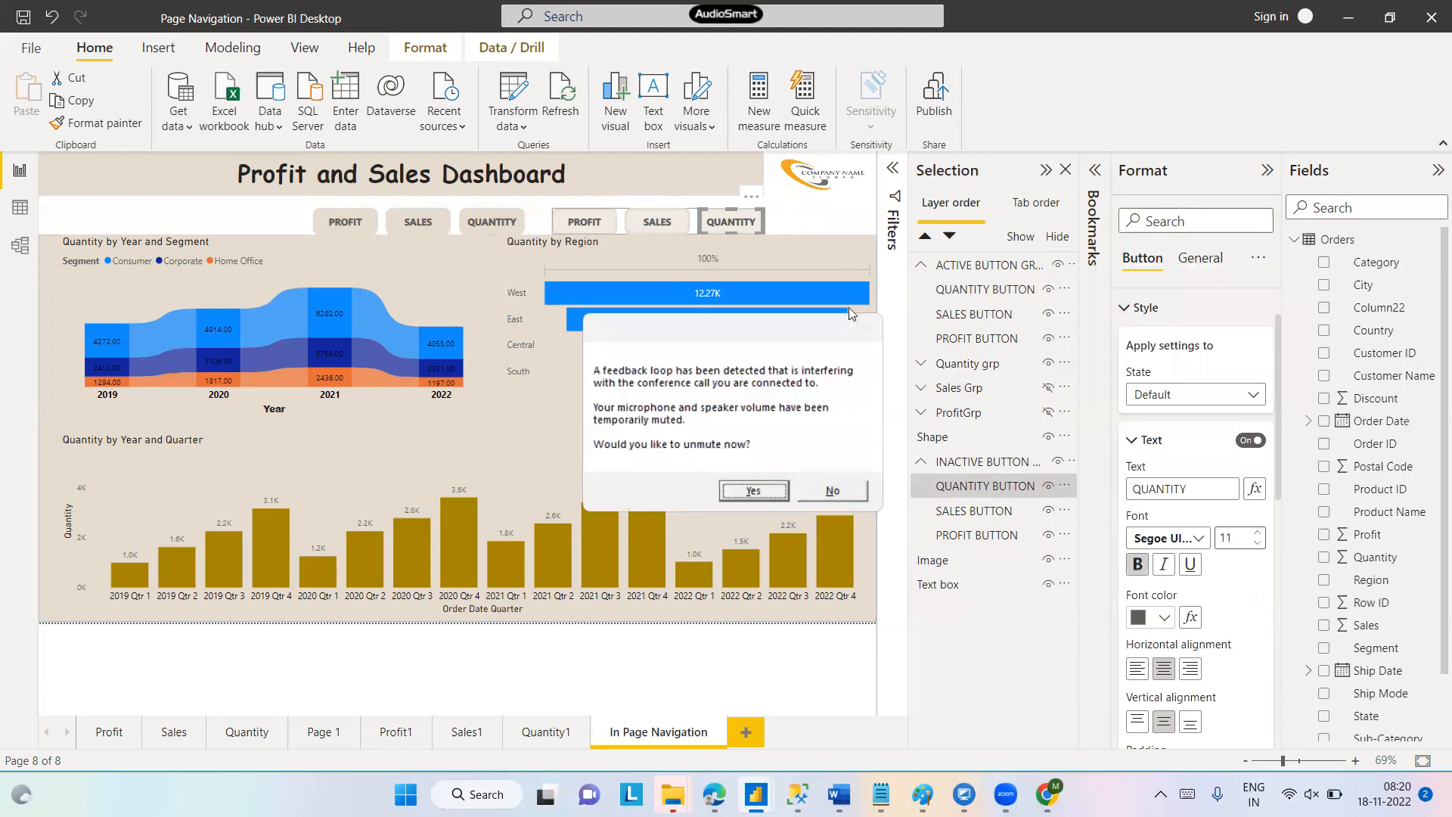
left_click(753, 490)
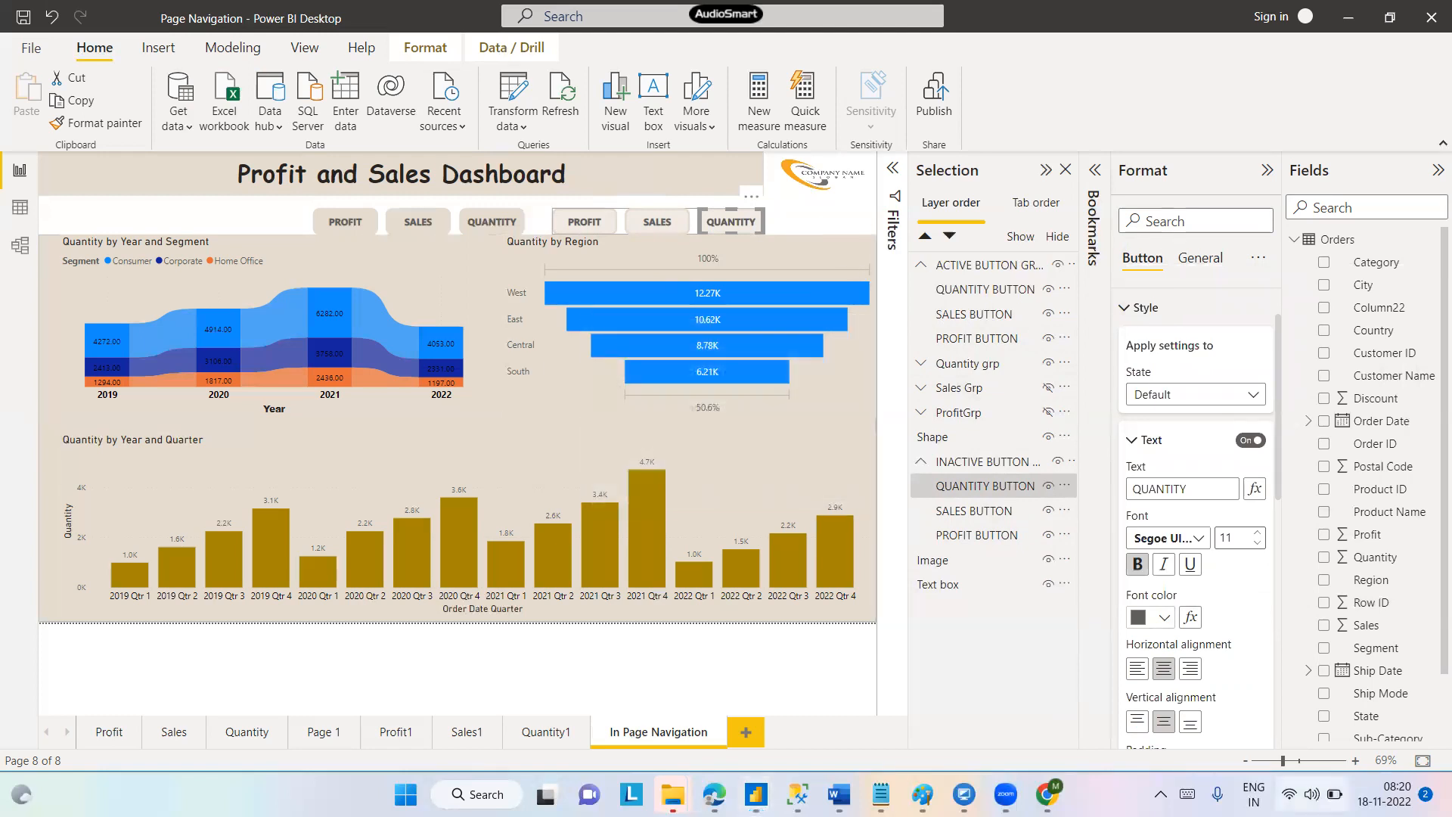
left_click(1312, 794)
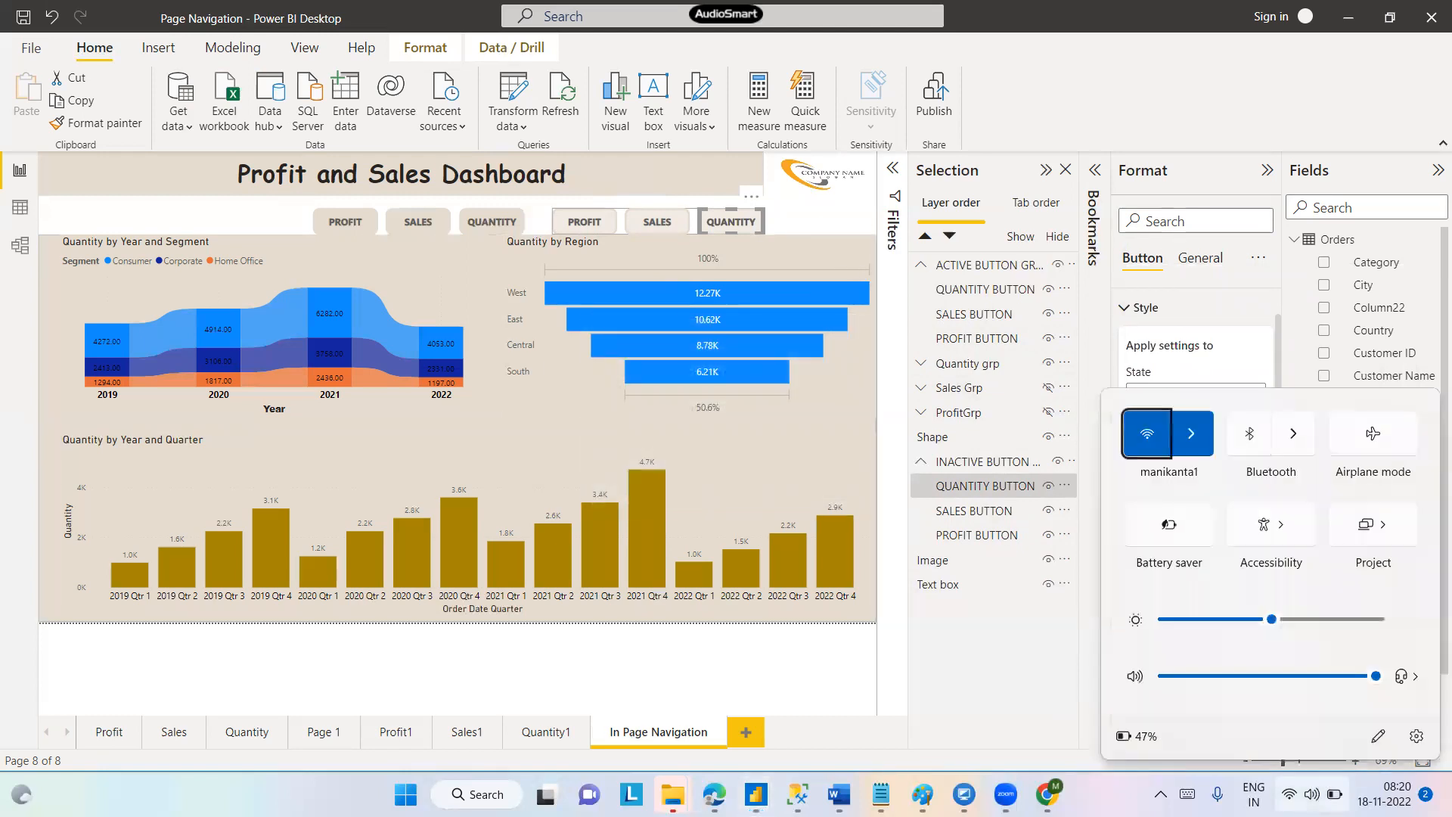
left_click(1012, 667)
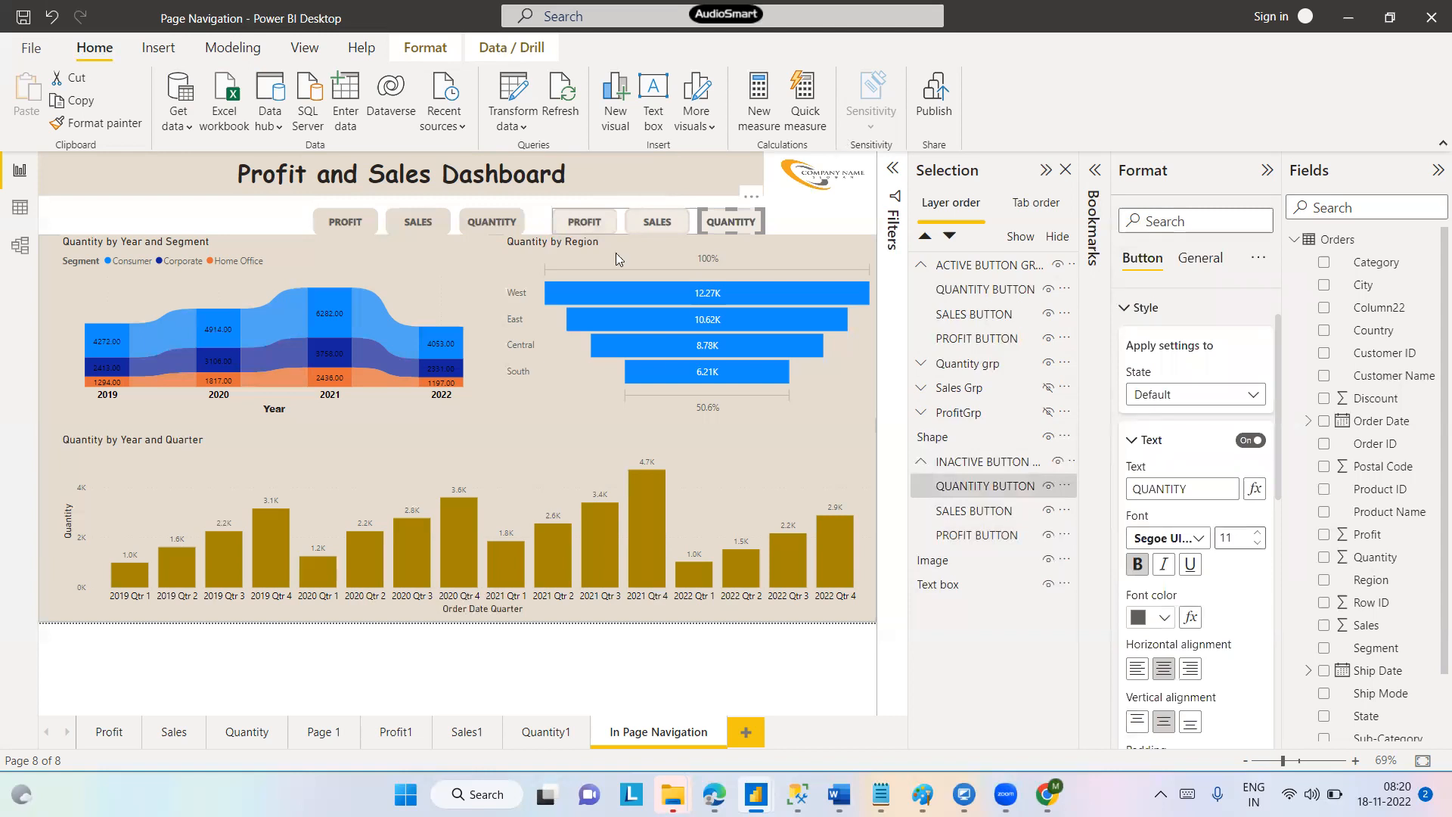
left_click(231, 227)
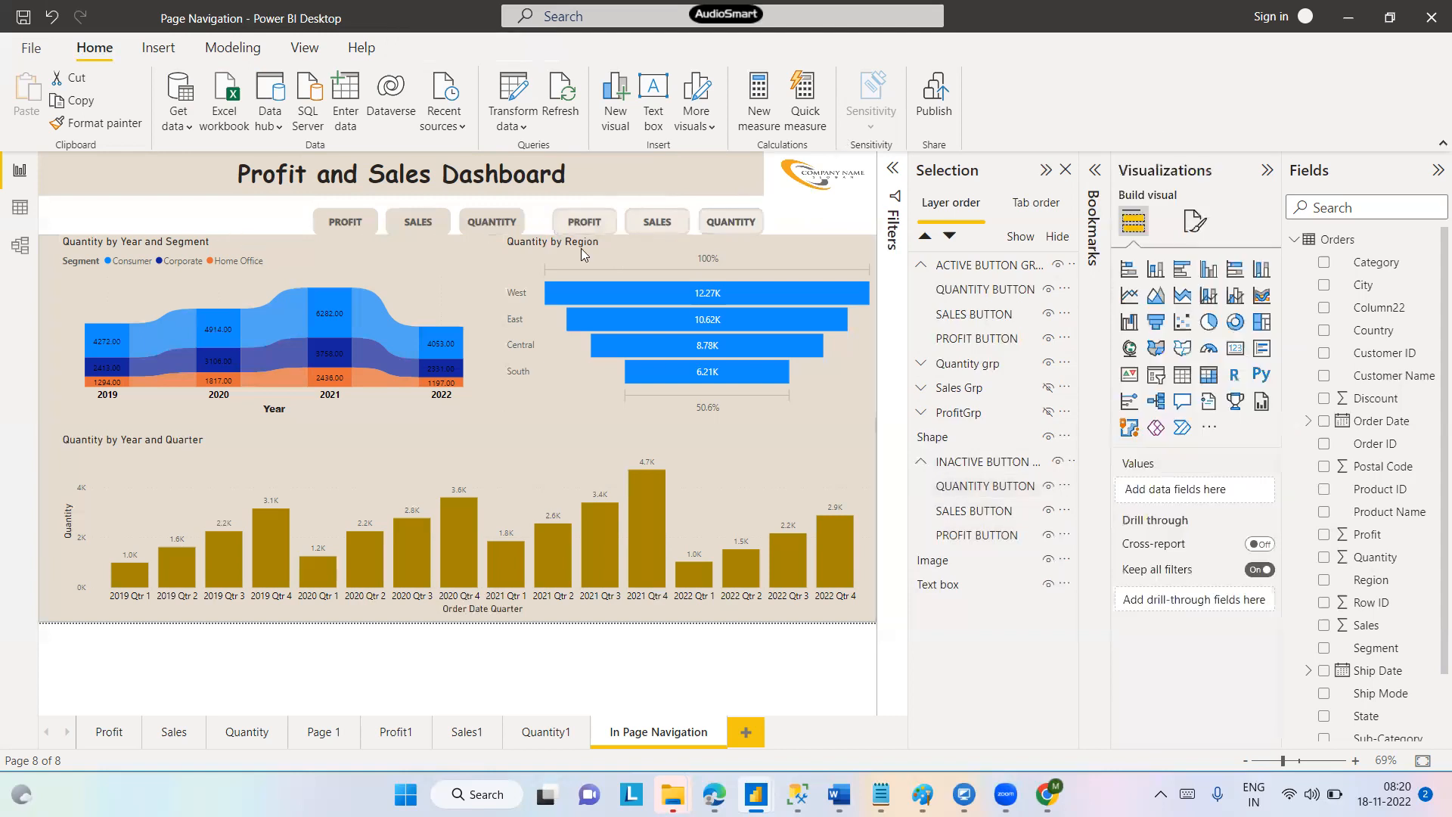
mouse_move(611, 295)
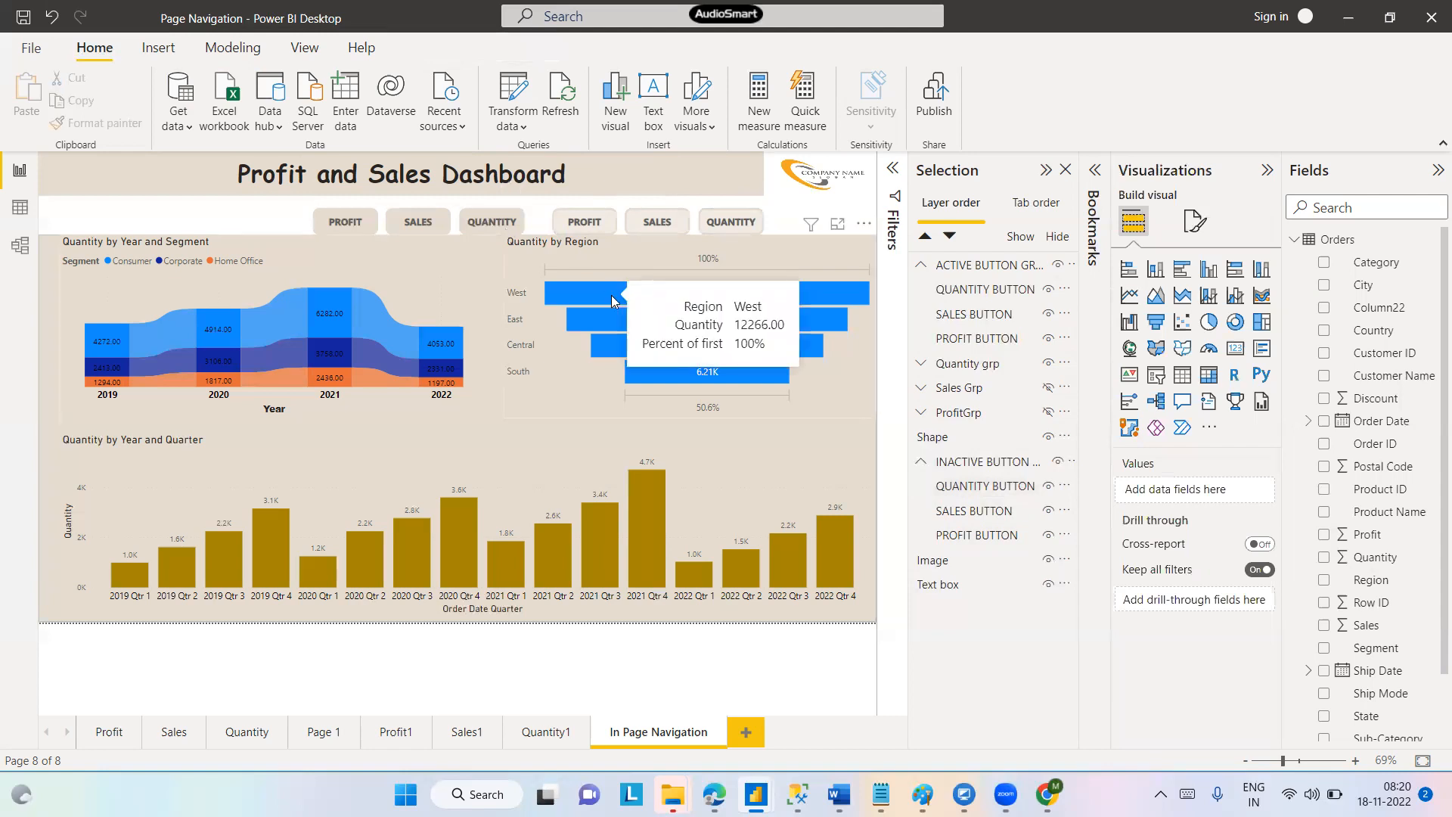
Set the active button group's horizontal position to 784 so that it sits exactly over the inactive button group
left_click(517, 218)
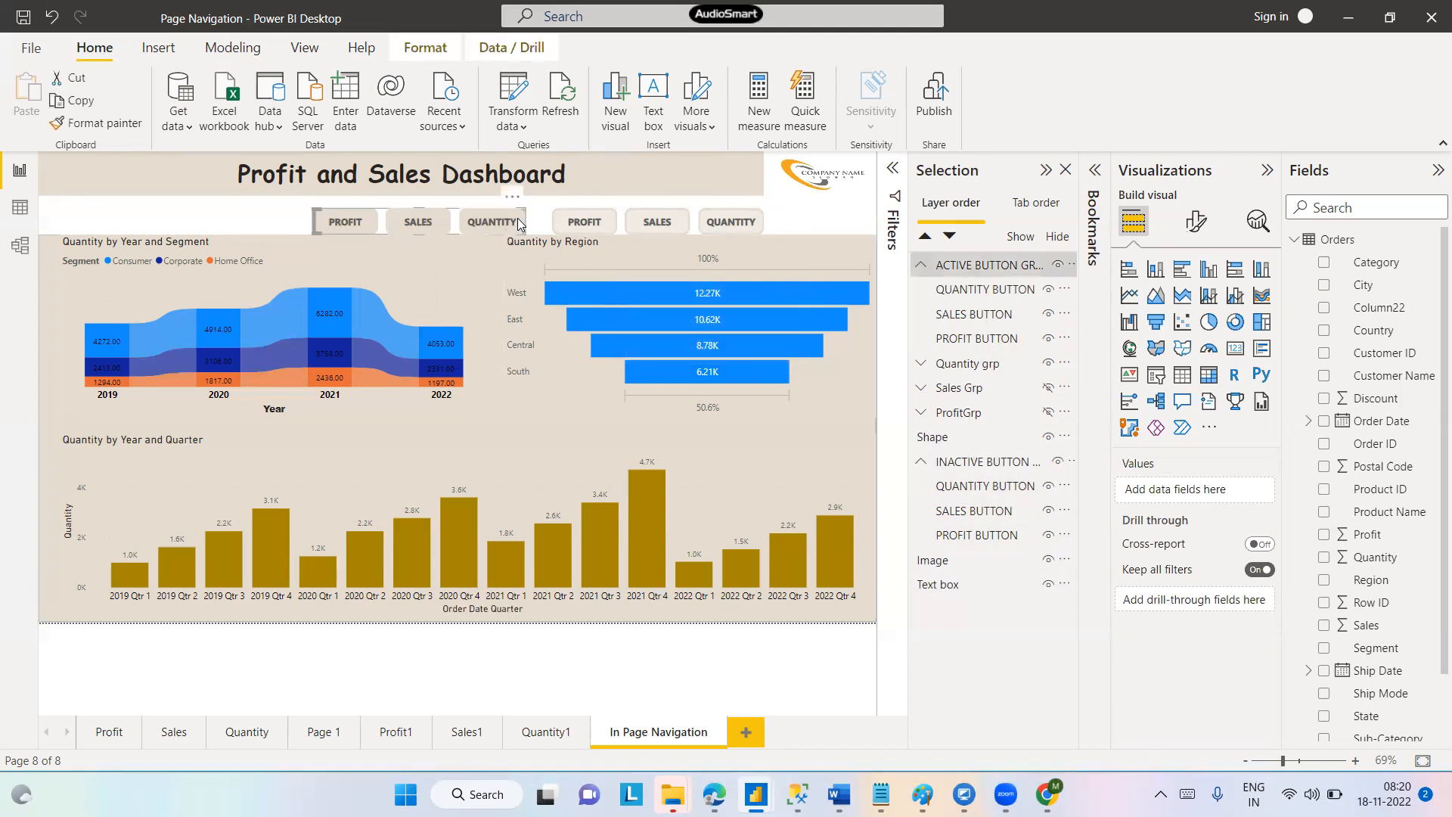
left_click(560, 224)
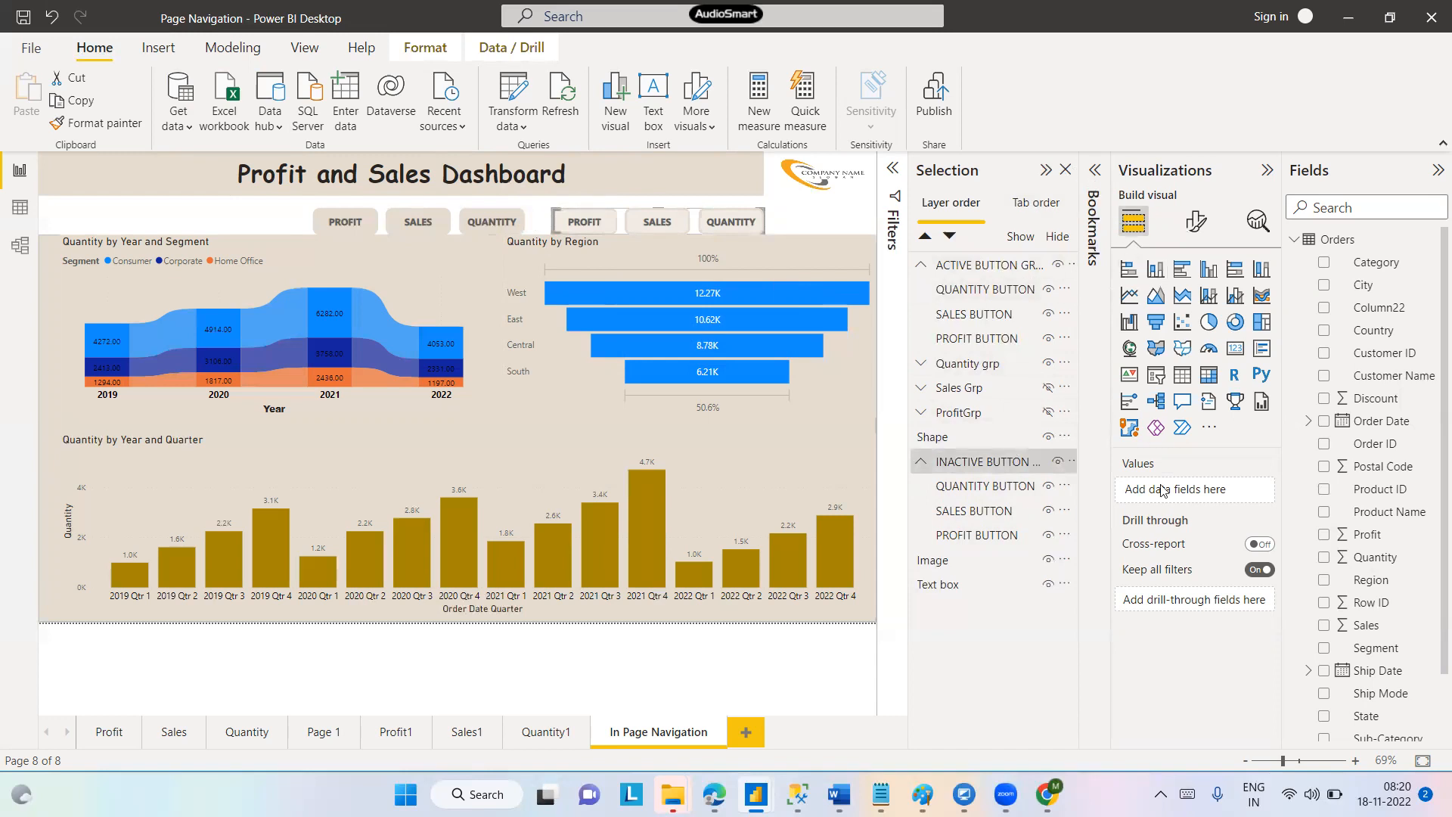
left_click(1196, 221)
left_click(1127, 354)
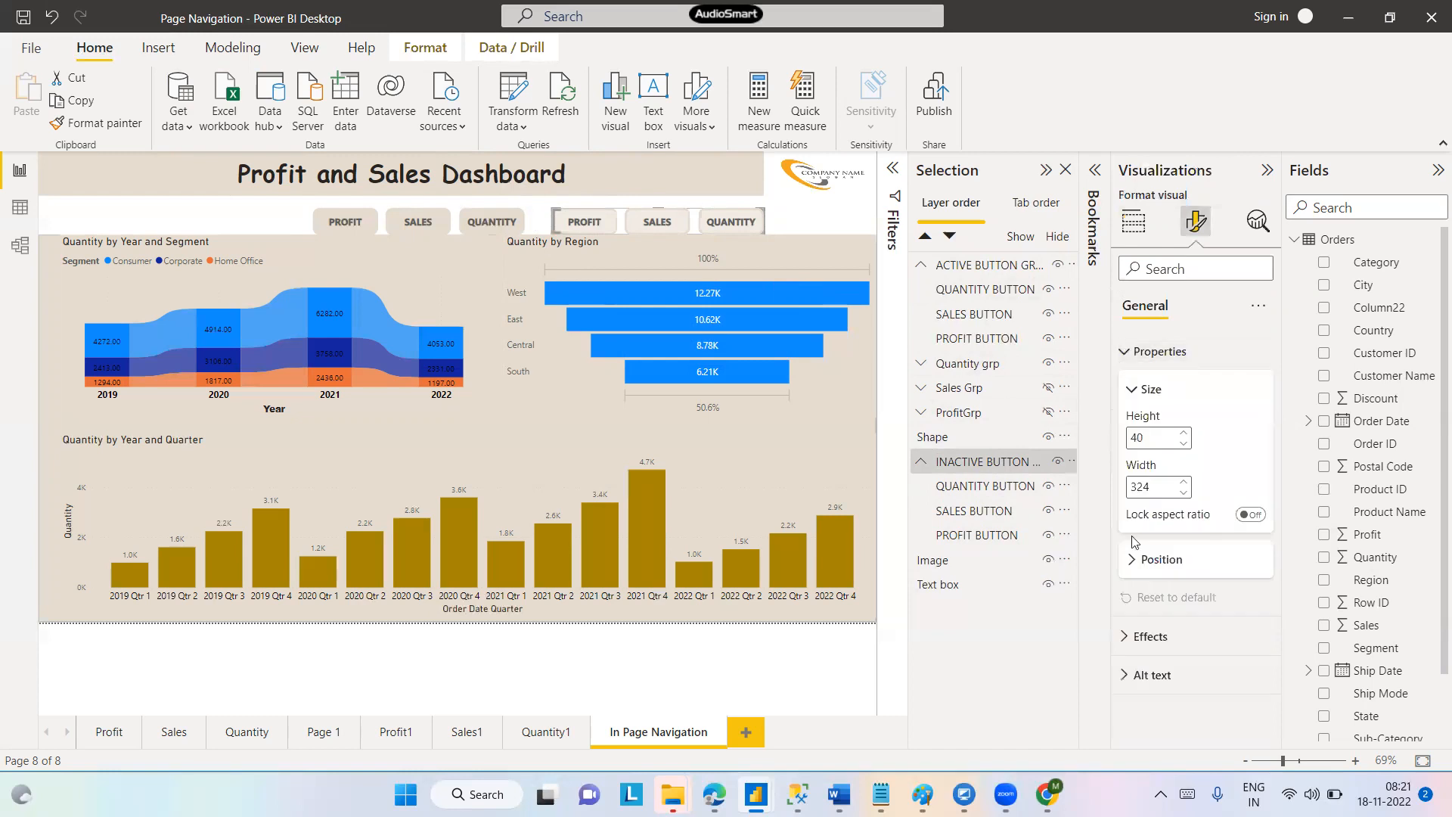
left_click(1132, 561)
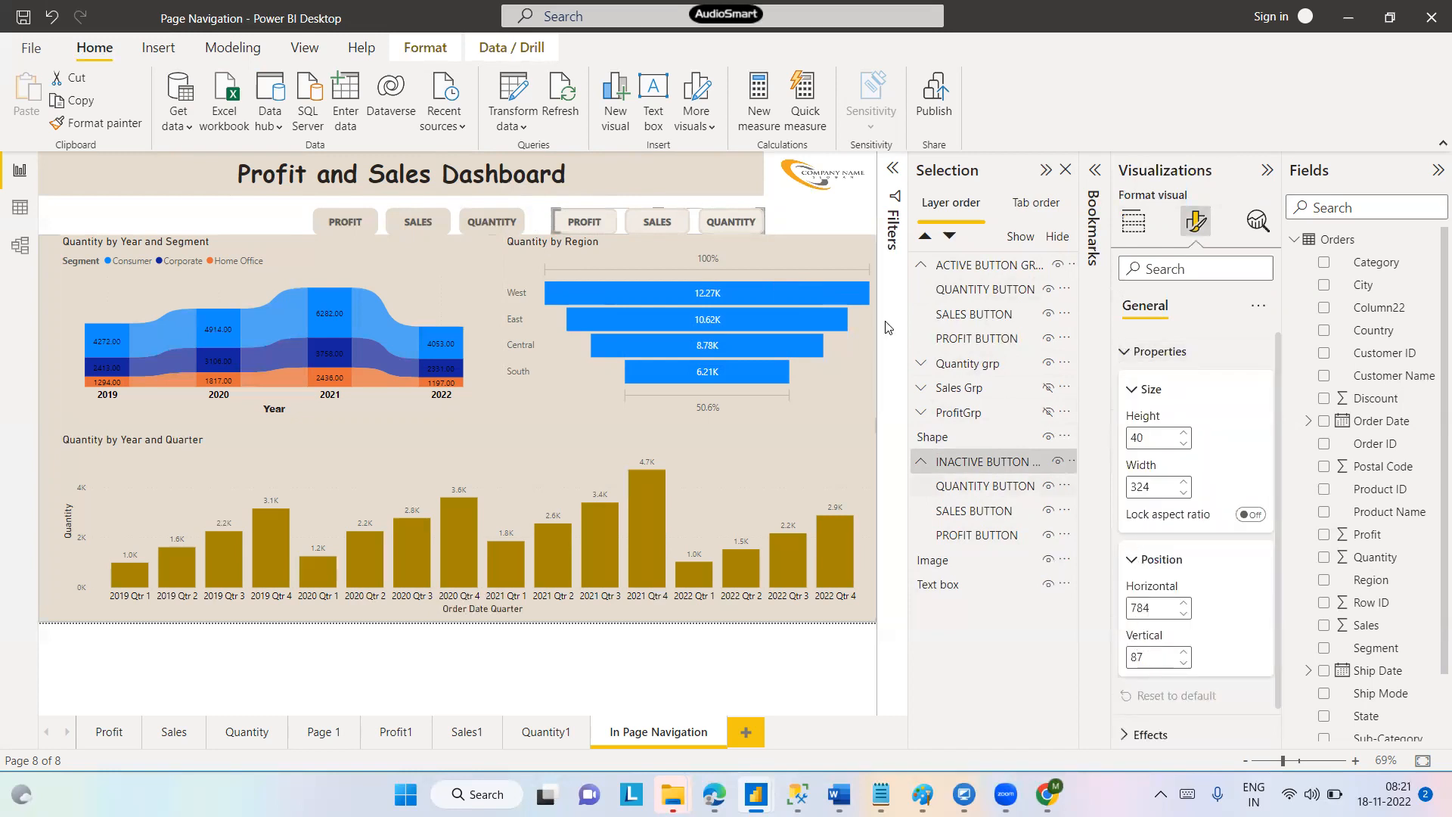
left_click(476, 224)
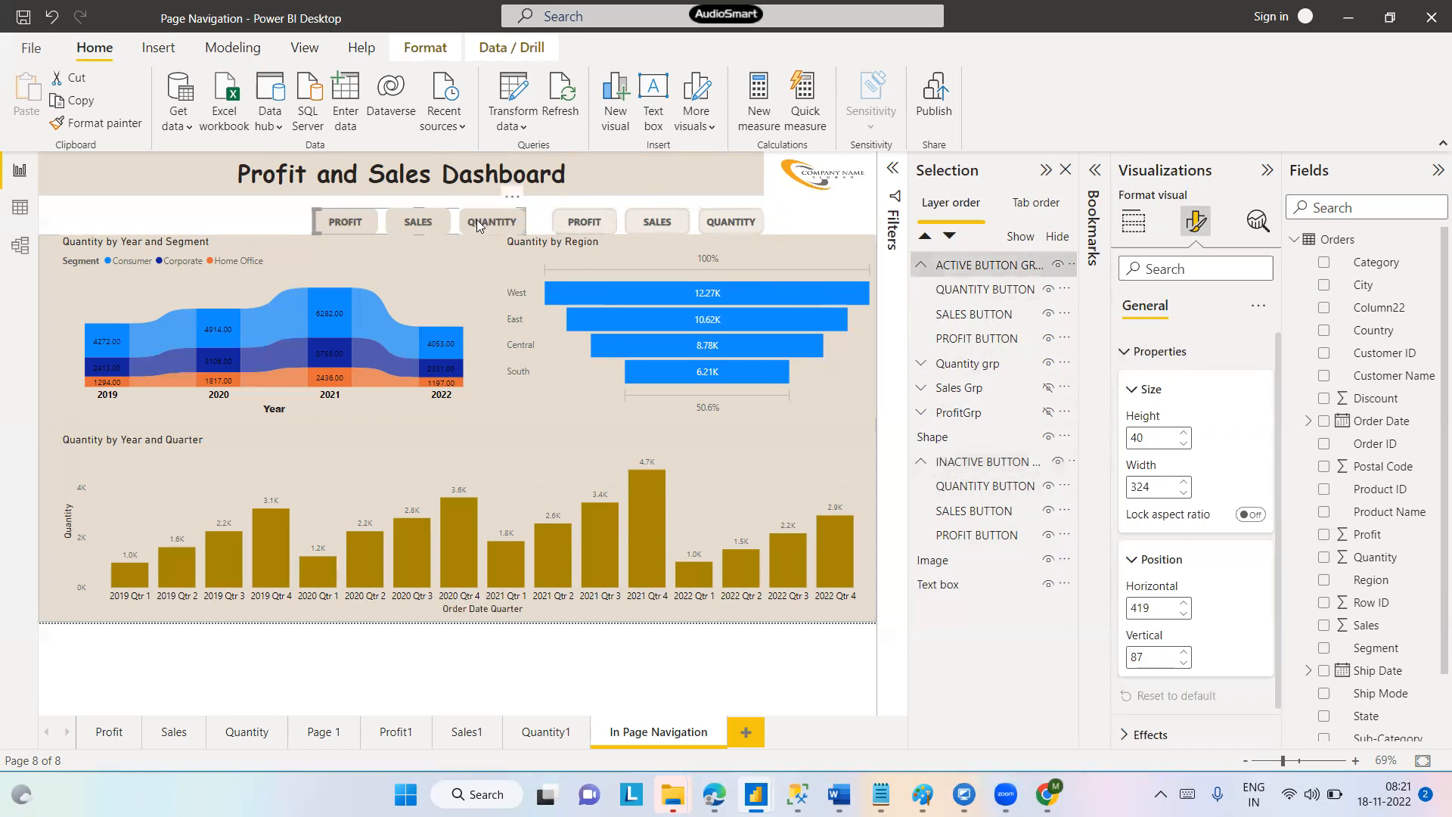
left_click(1148, 607)
type("784")
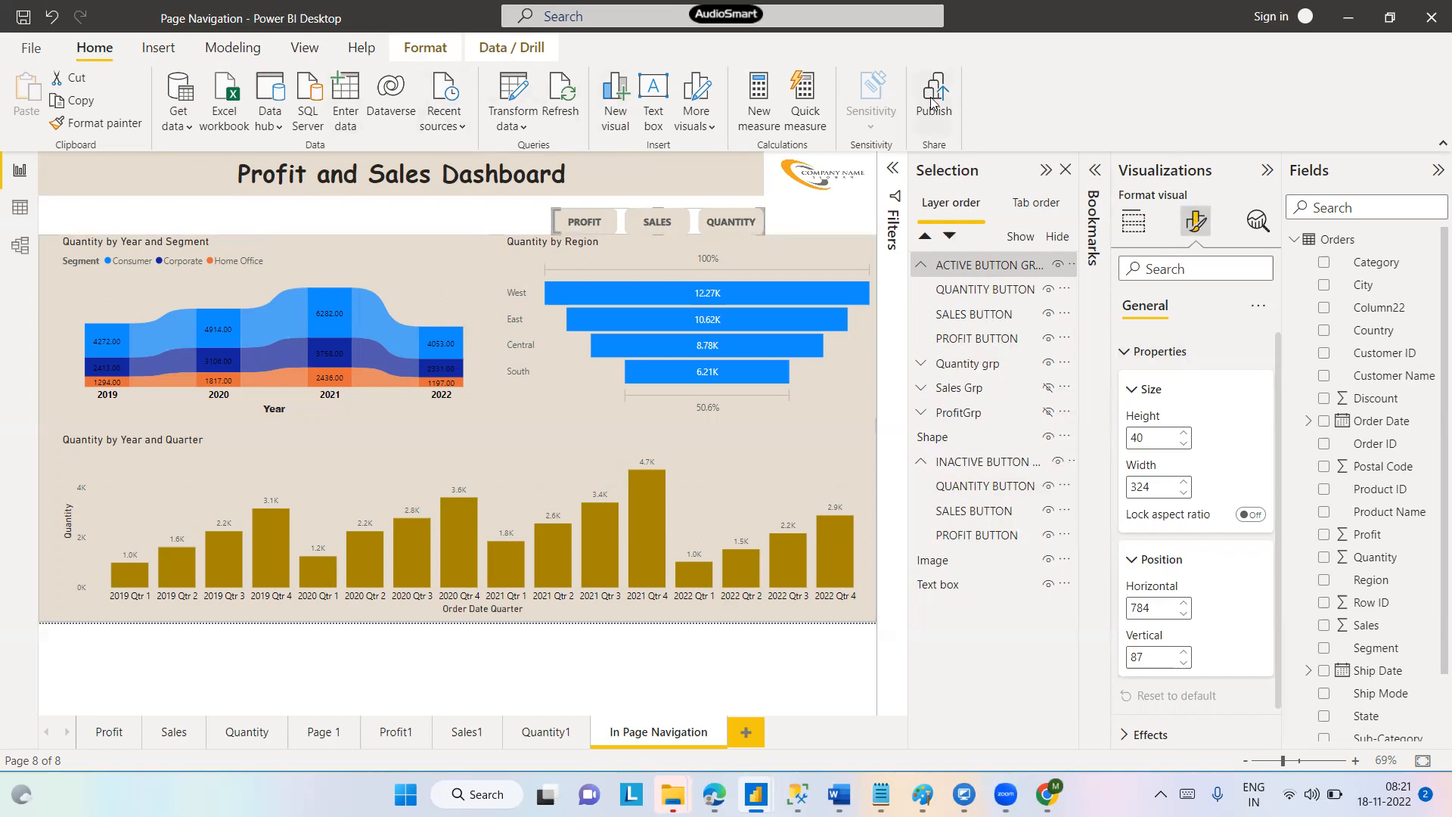
Hide the Filters pane and expand the Bookmarks pane beside the Selection pane
left_click(422, 53)
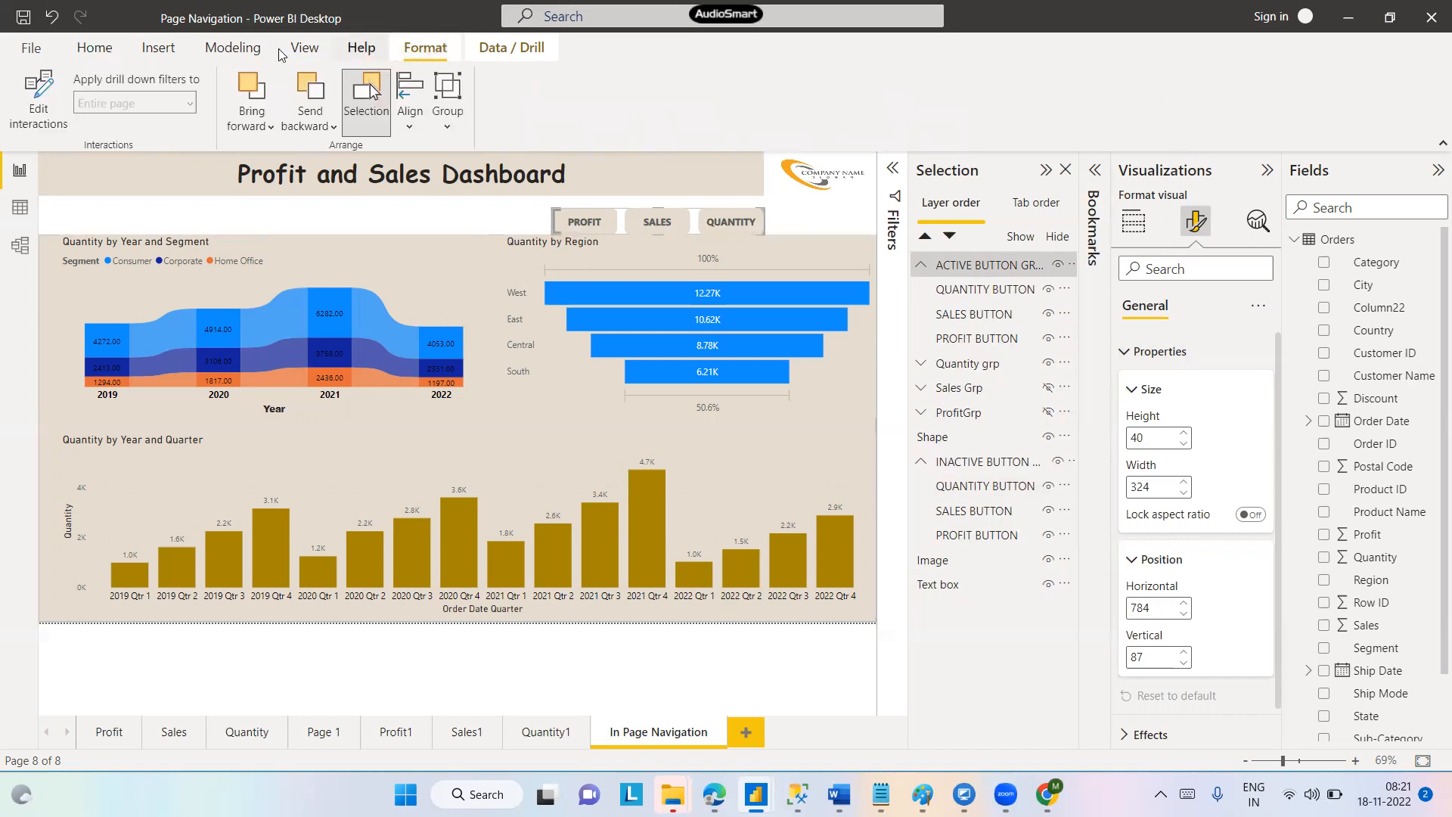
left_click(303, 49)
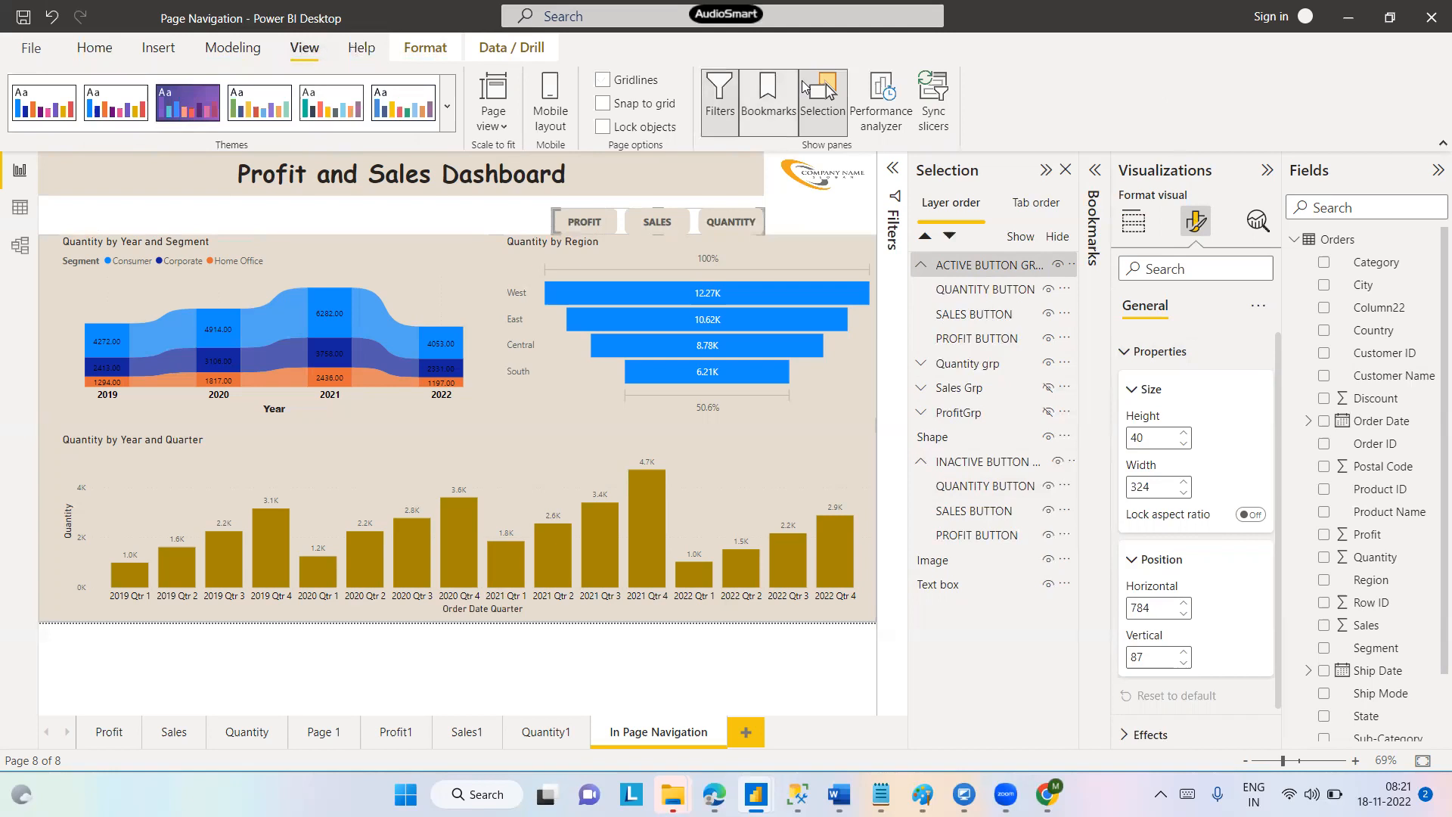
left_click(769, 96)
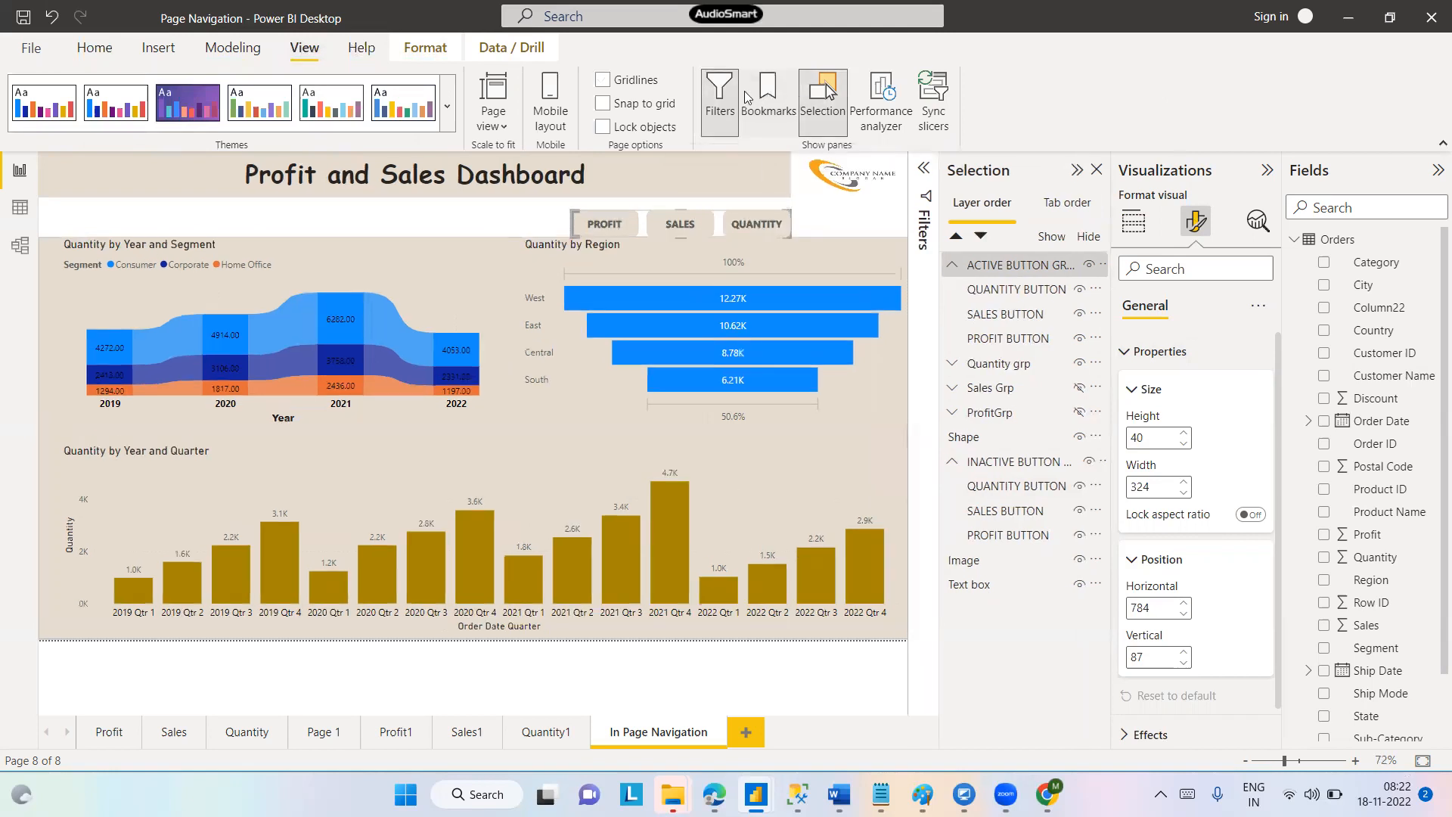
left_click(719, 97)
left_click(768, 102)
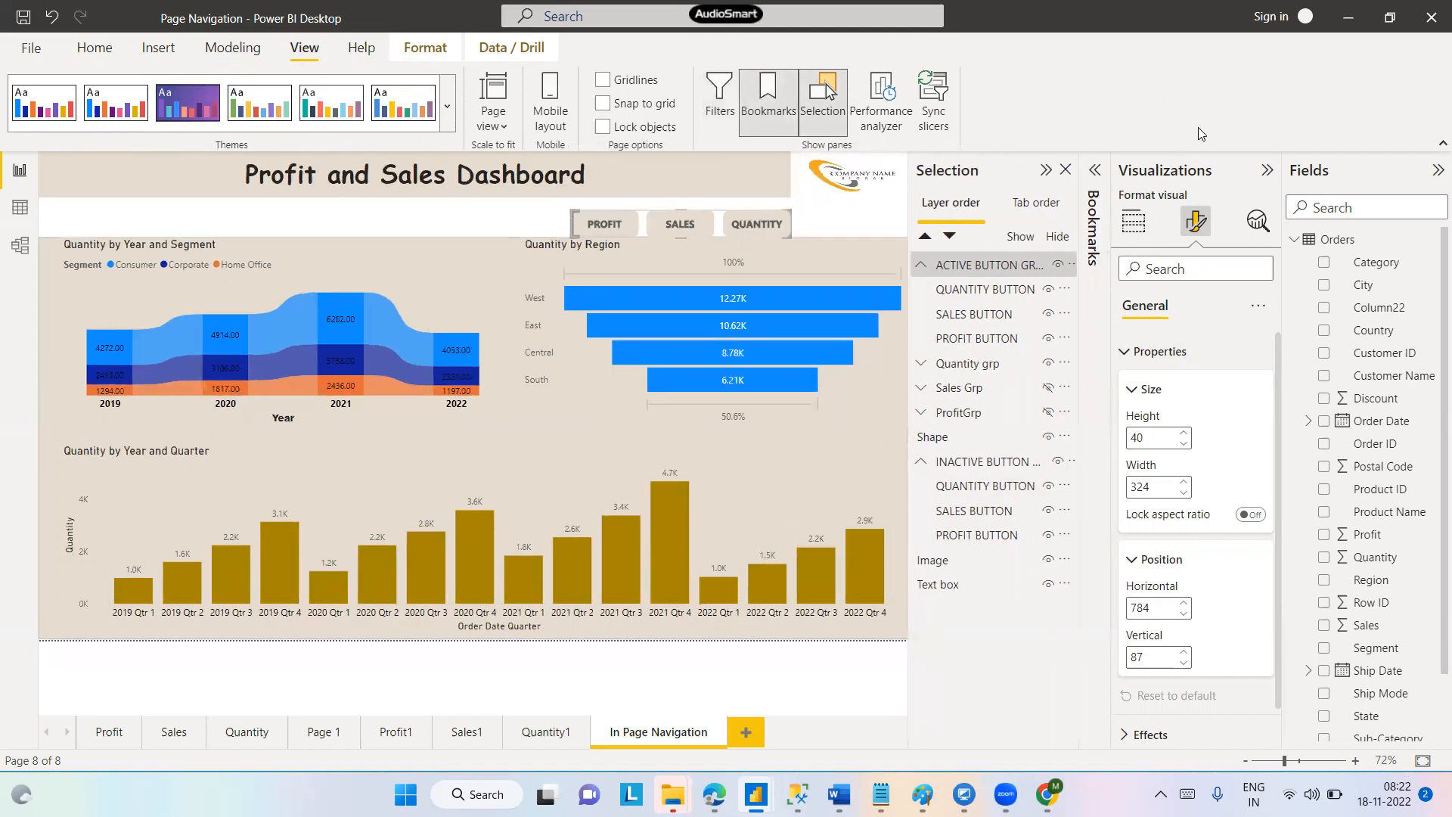
left_click(1094, 172)
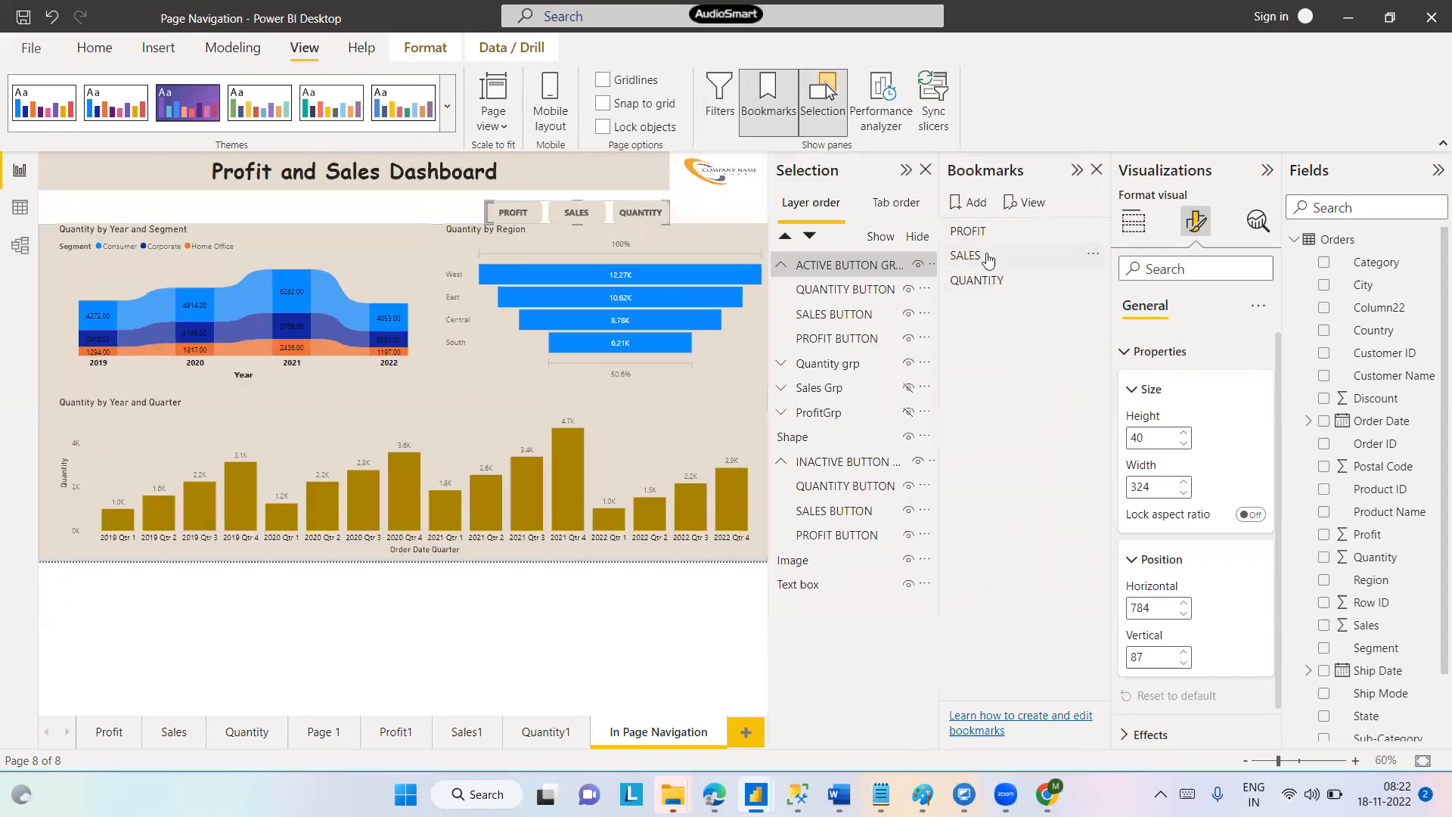
Preview the existing PROFIT, SALES and QUANTITY bookmarks and return to the In Page Navigation page
left_click(969, 233)
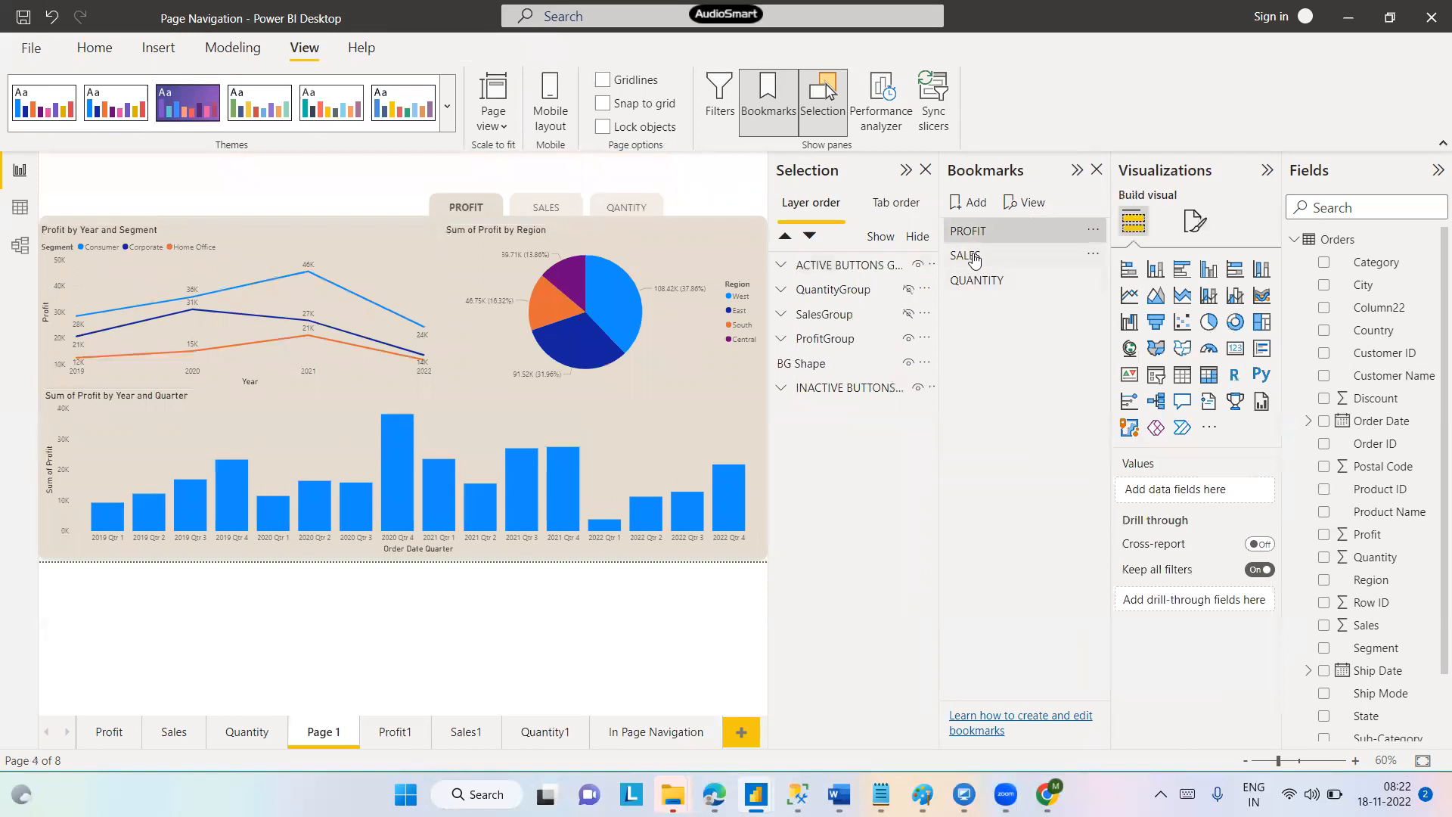
left_click(976, 255)
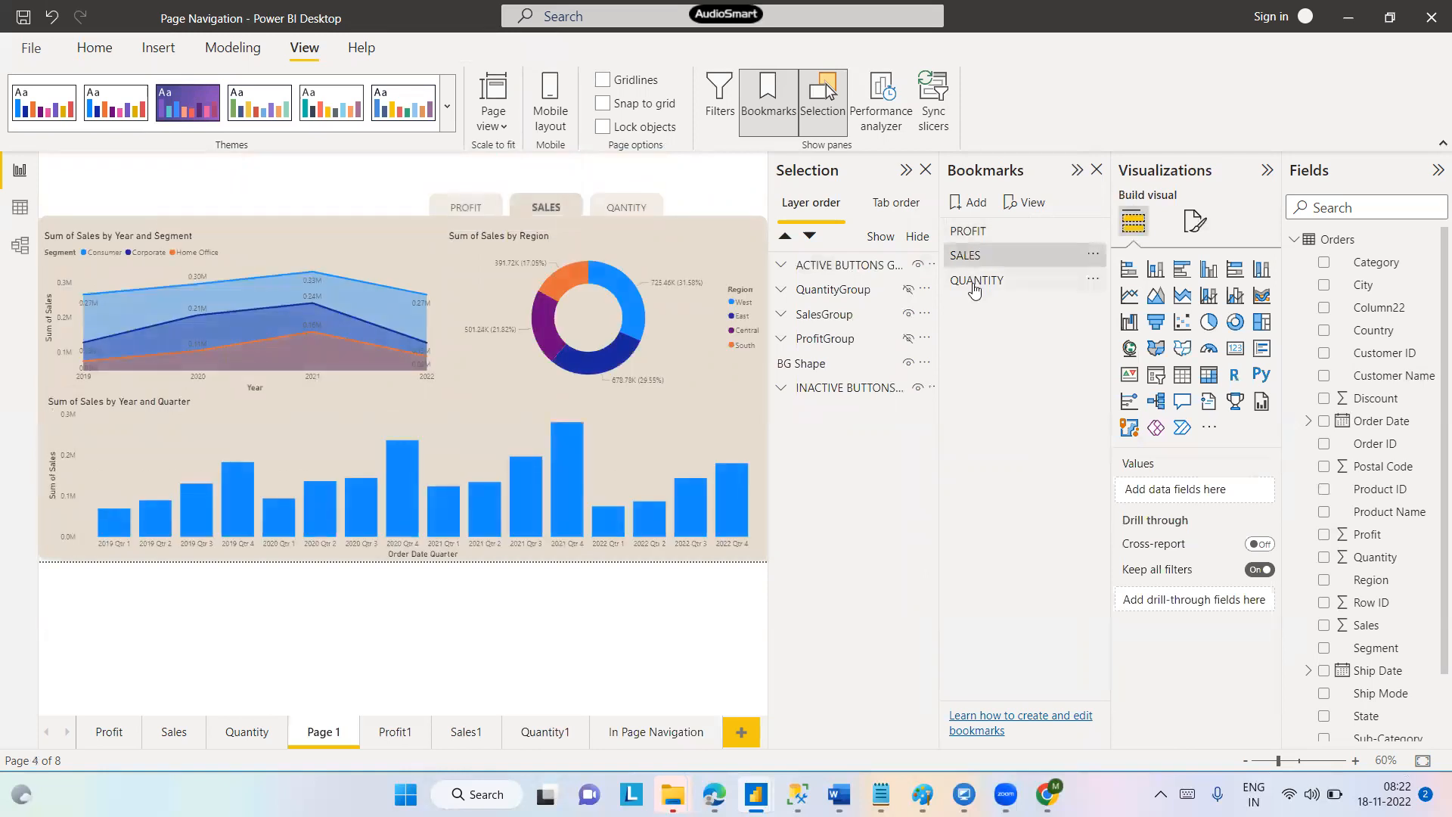
left_click(975, 284)
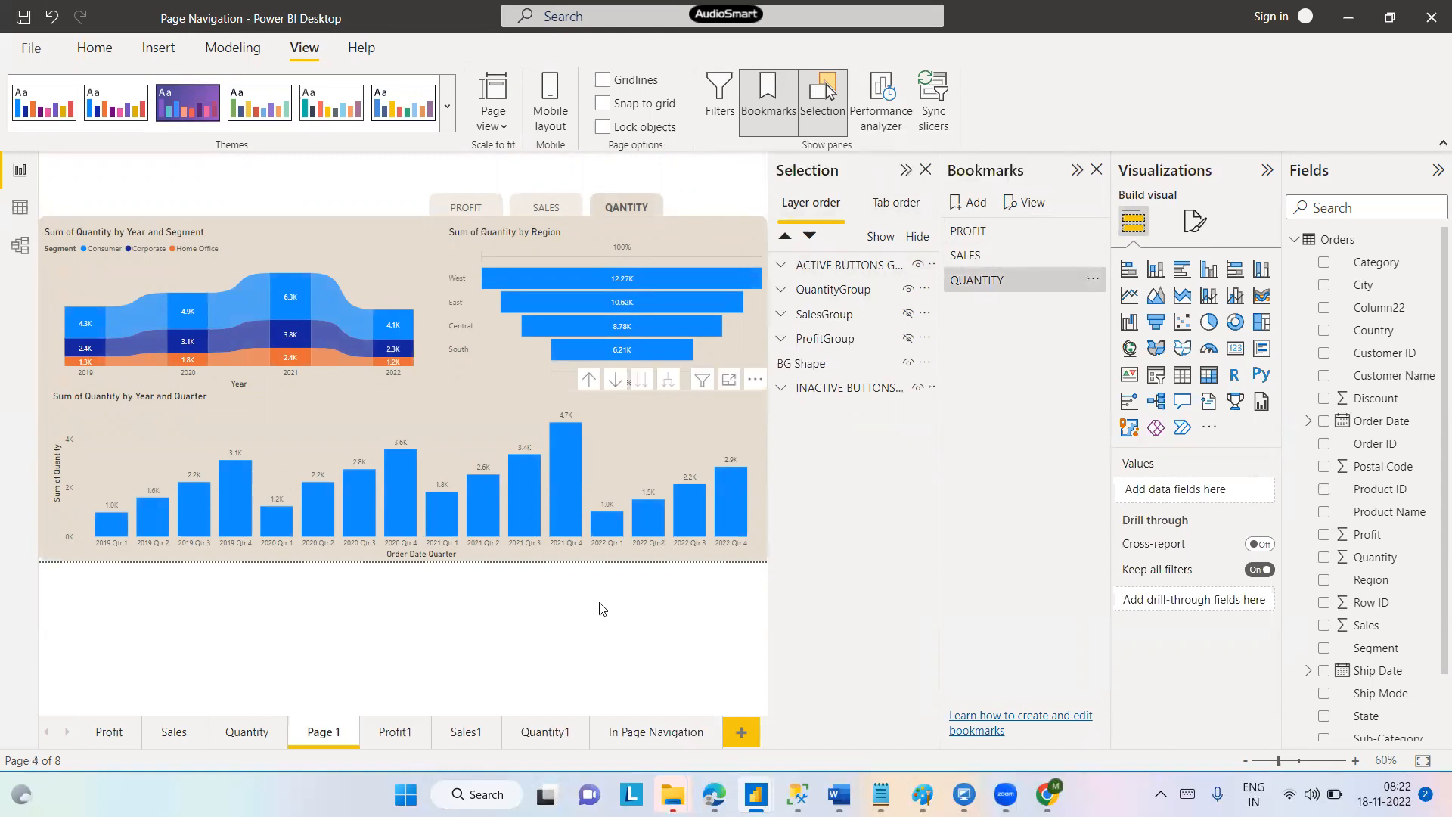
left_click(634, 737)
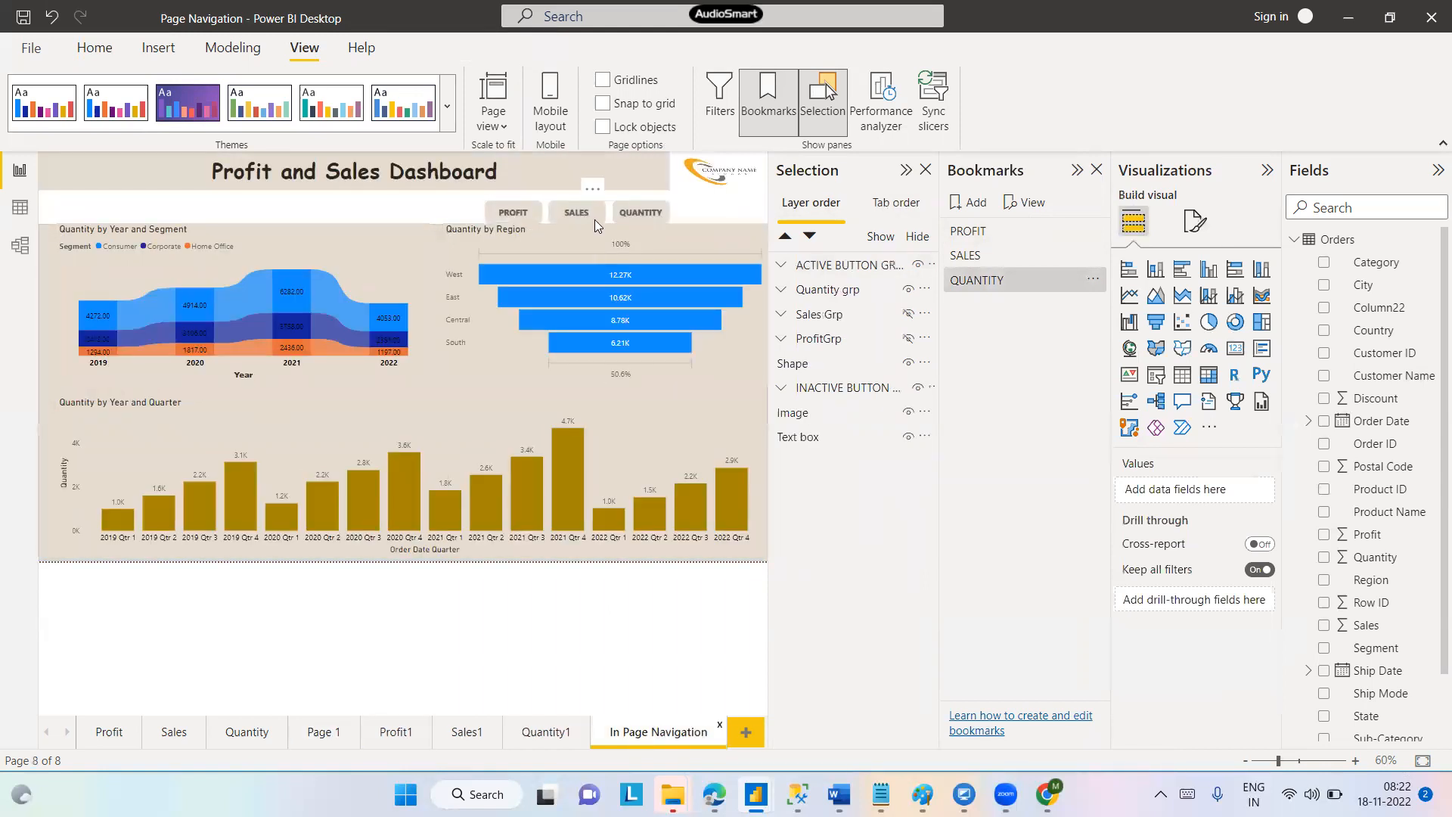
Collapse the Bookmarks pane and examine the shape types available for the active group's PROFIT button
left_click(519, 211)
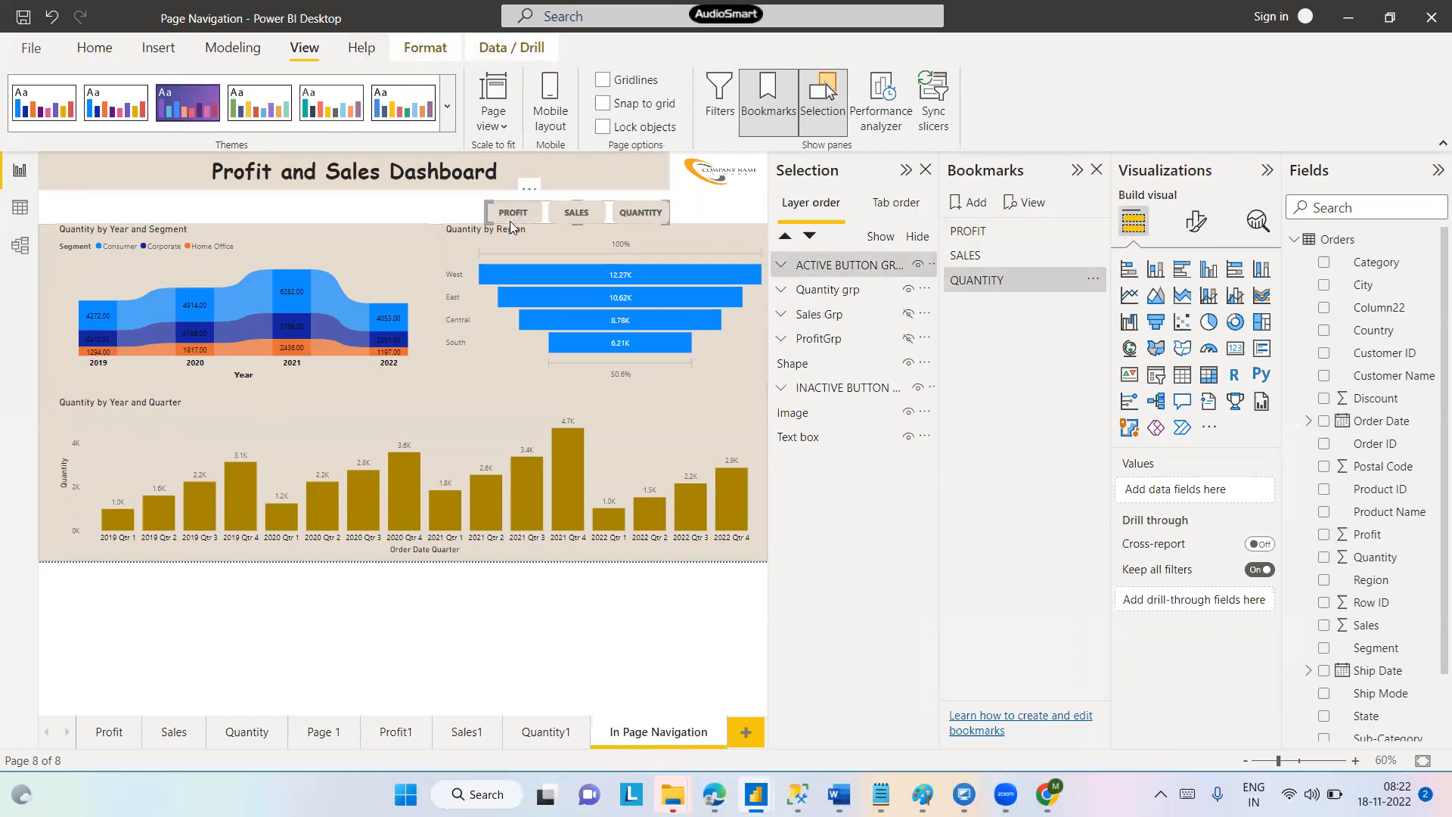
mouse_move(620, 524)
left_click(529, 216)
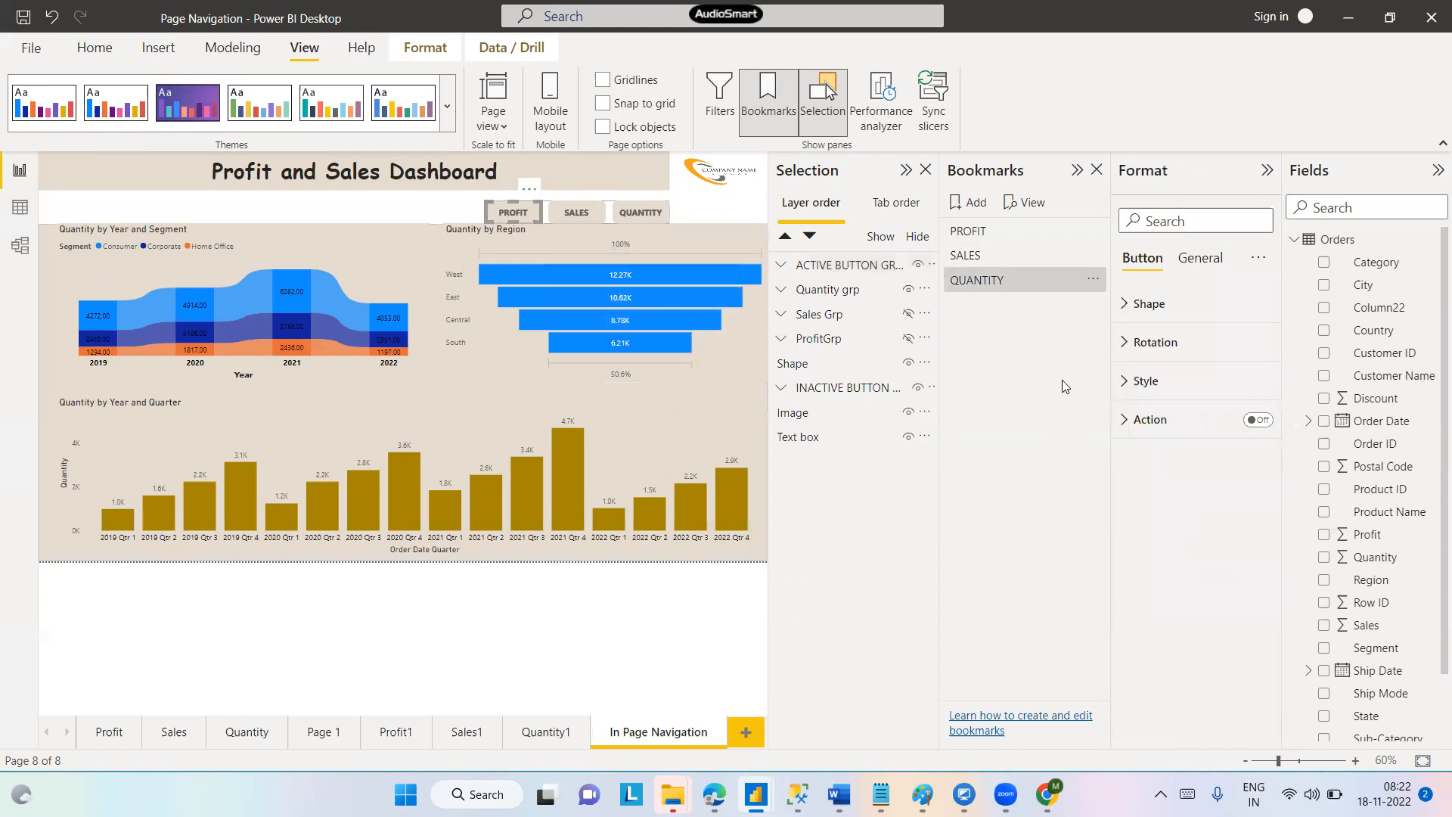
left_click(1076, 171)
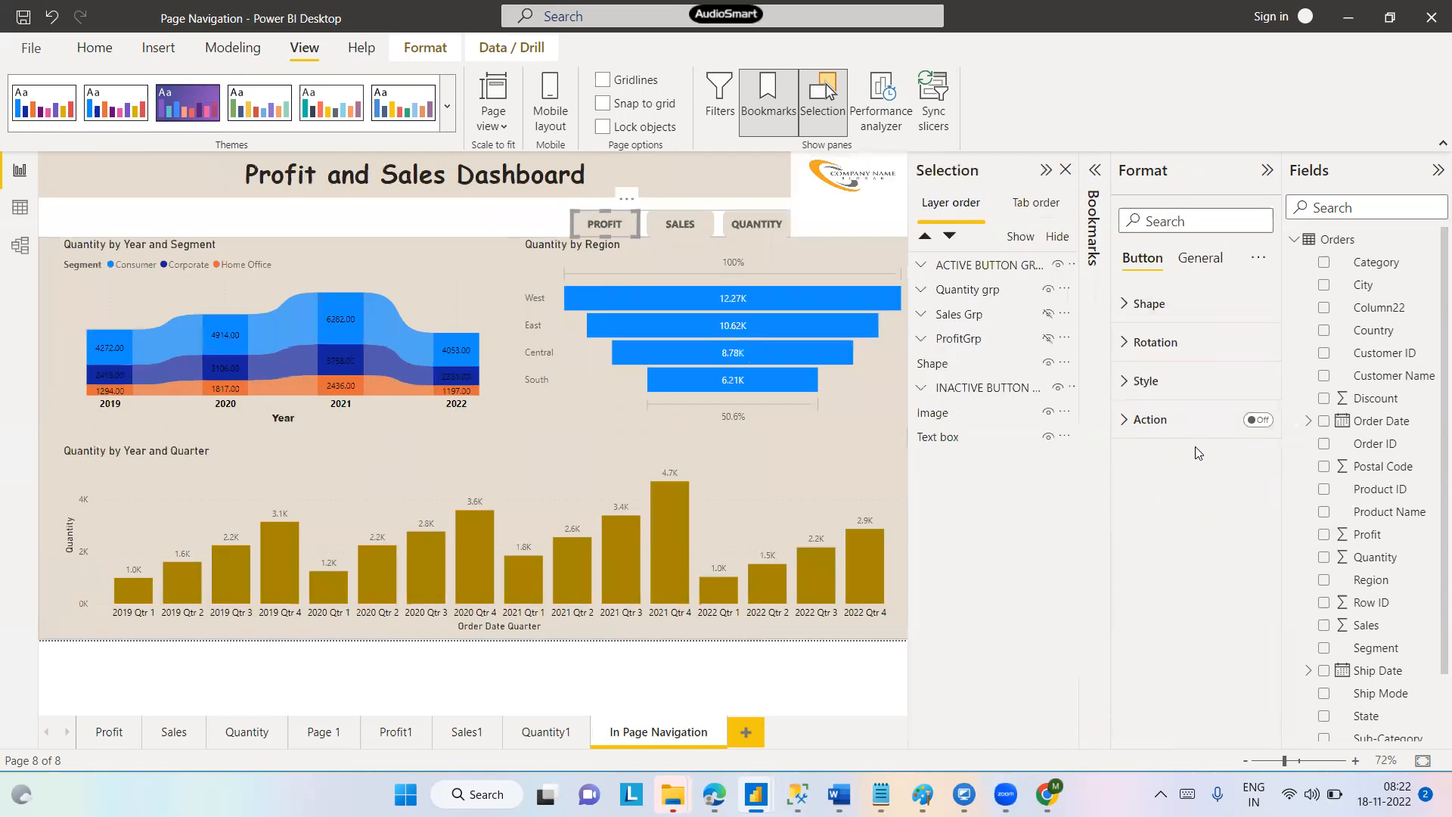
left_click(1128, 383)
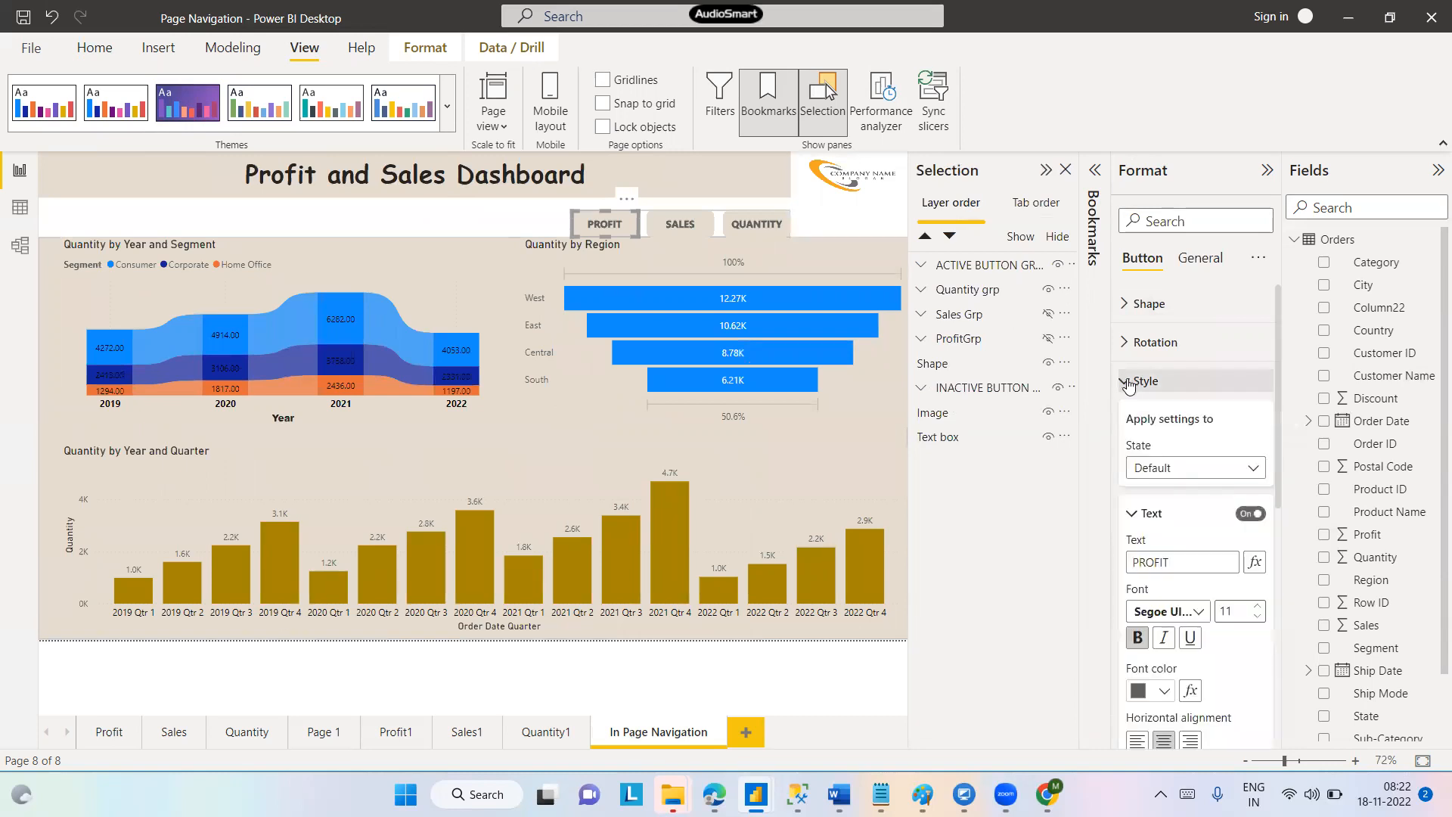
left_click(1129, 305)
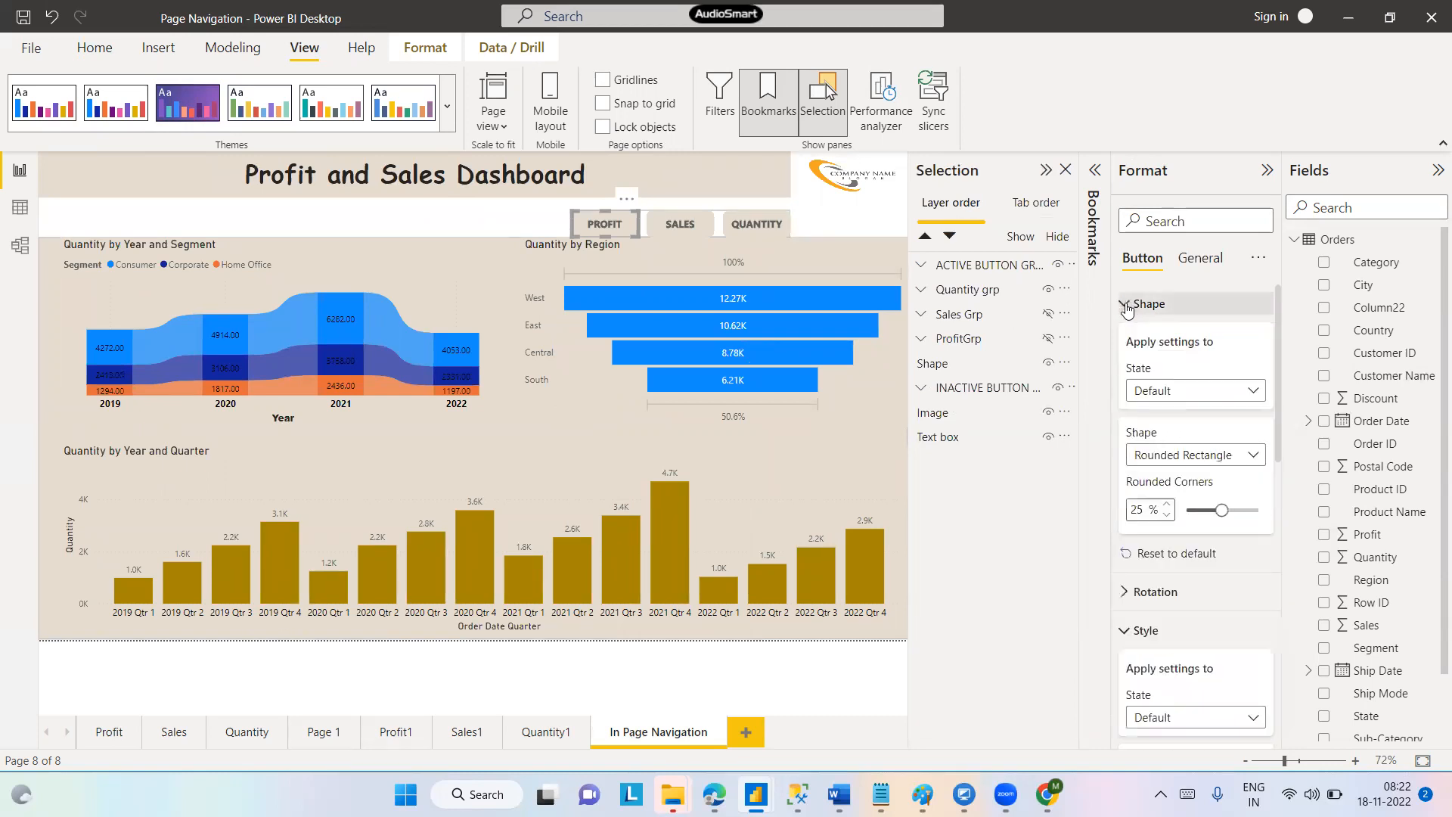
left_click(1259, 457)
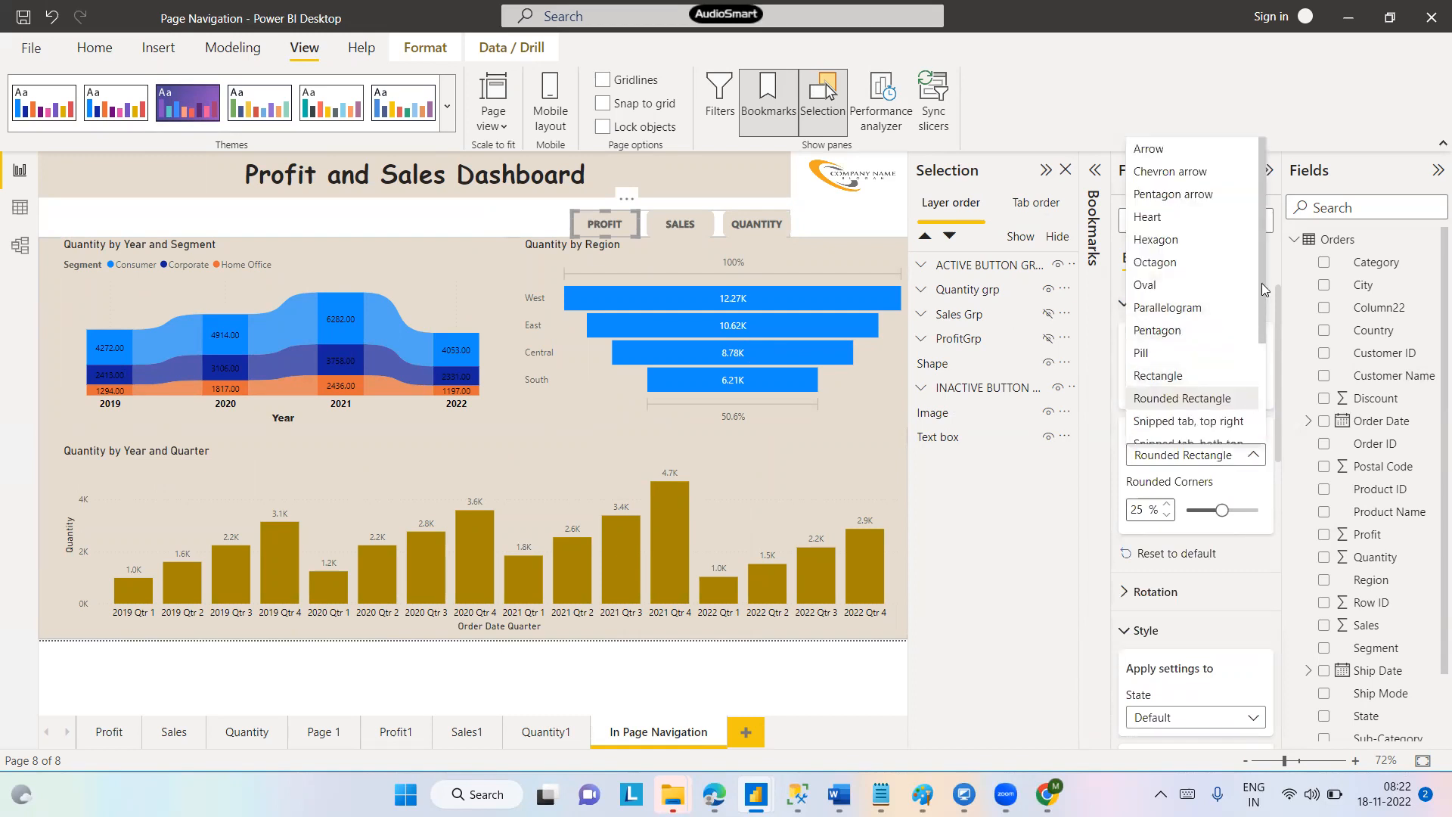
left_click(1043, 523)
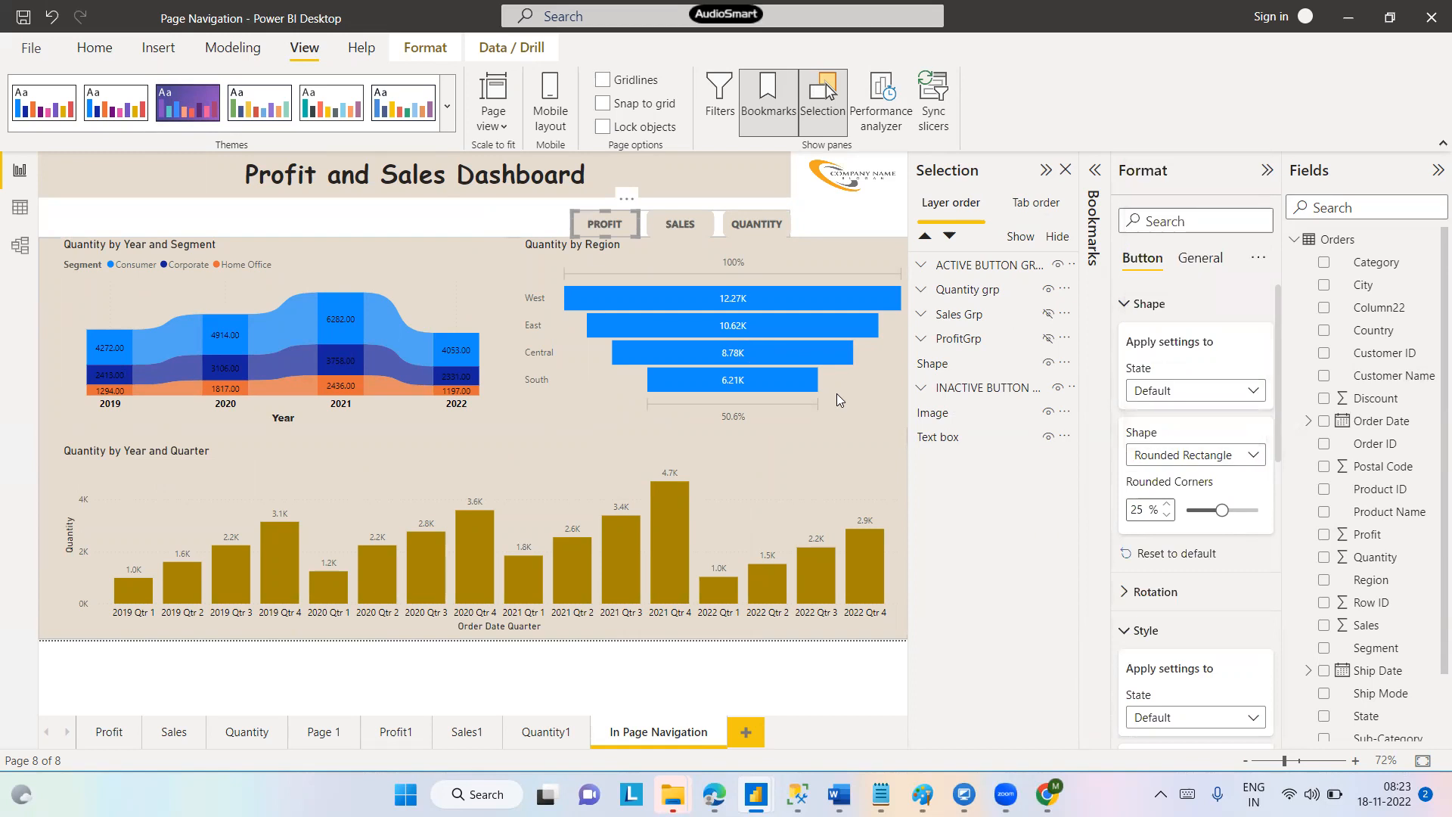
Narrow the quantity visual group and the beige background shape by moving their right edges inward from the page's edge
left_click(836, 252)
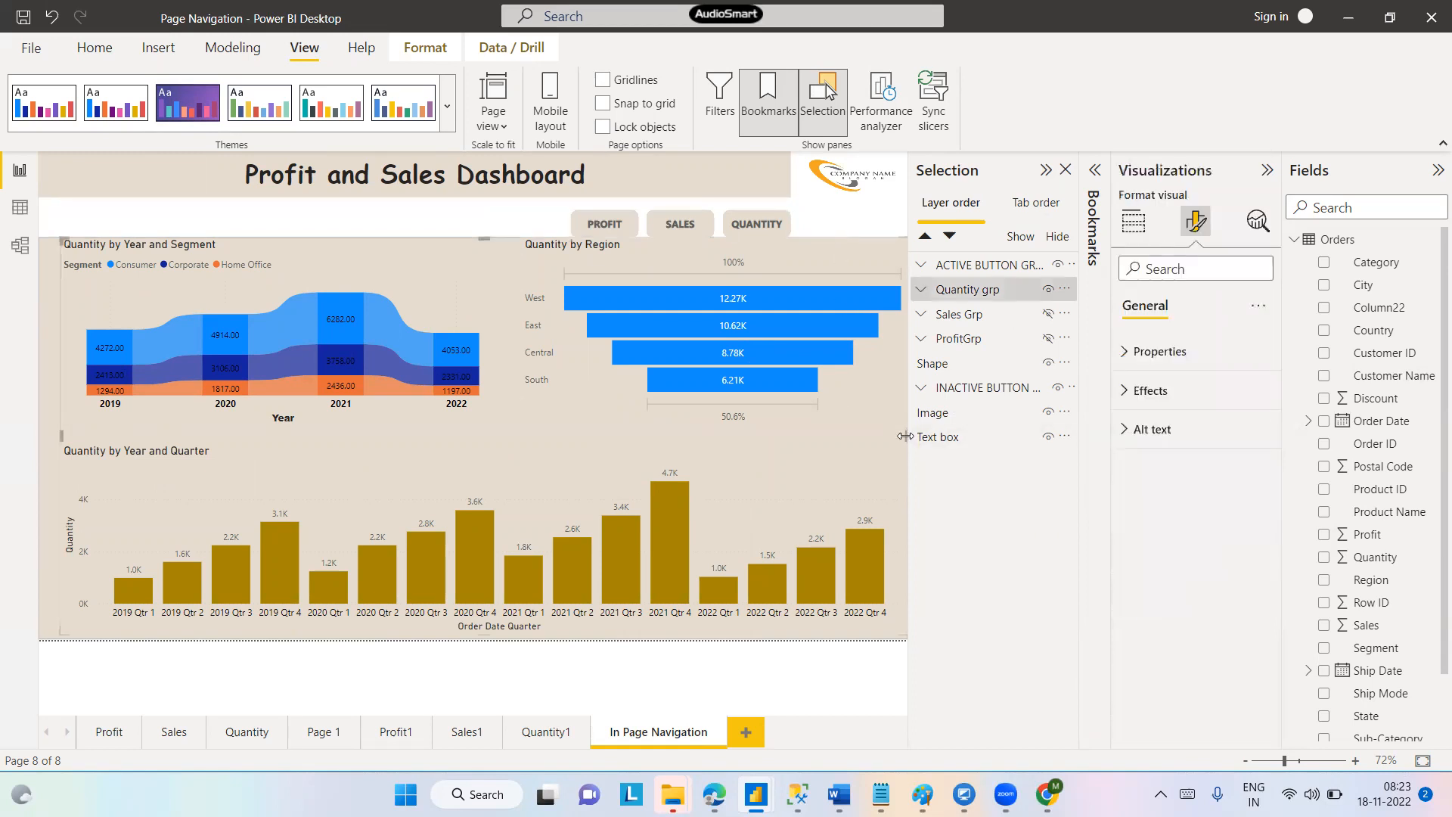
left_click_drag(905, 436, 859, 435)
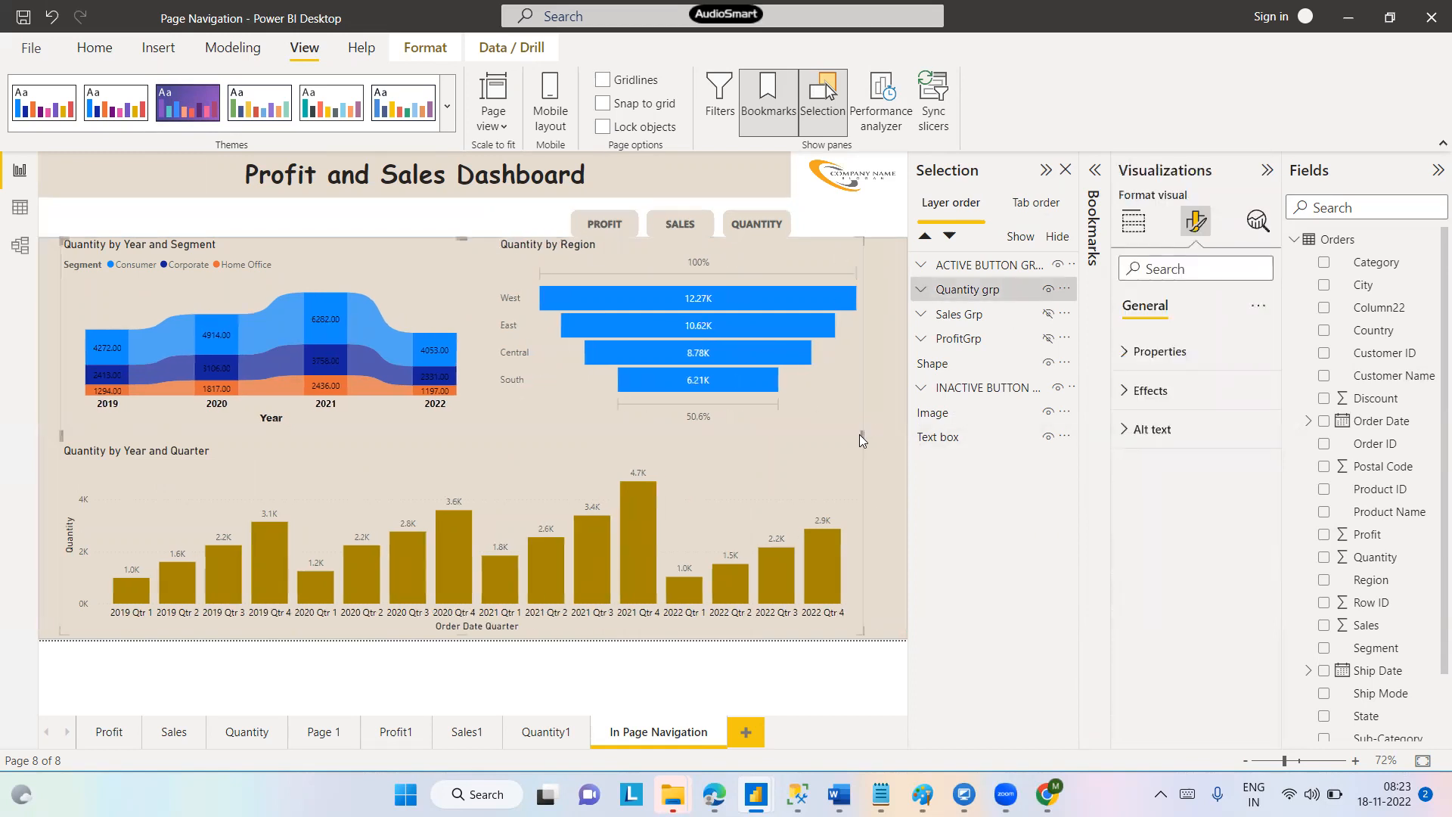
left_click(878, 439)
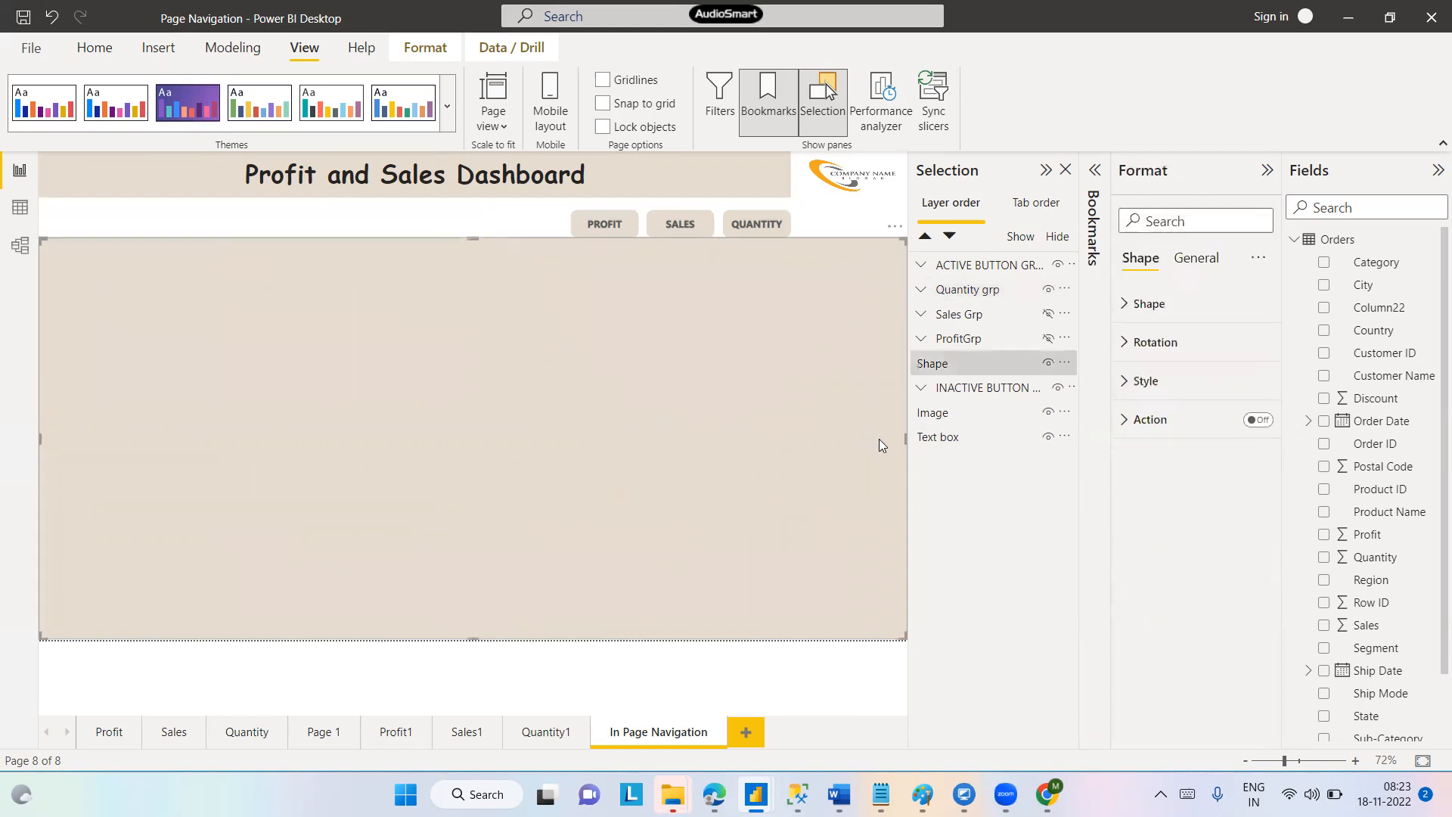
left_click_drag(905, 439, 870, 436)
left_click(879, 446)
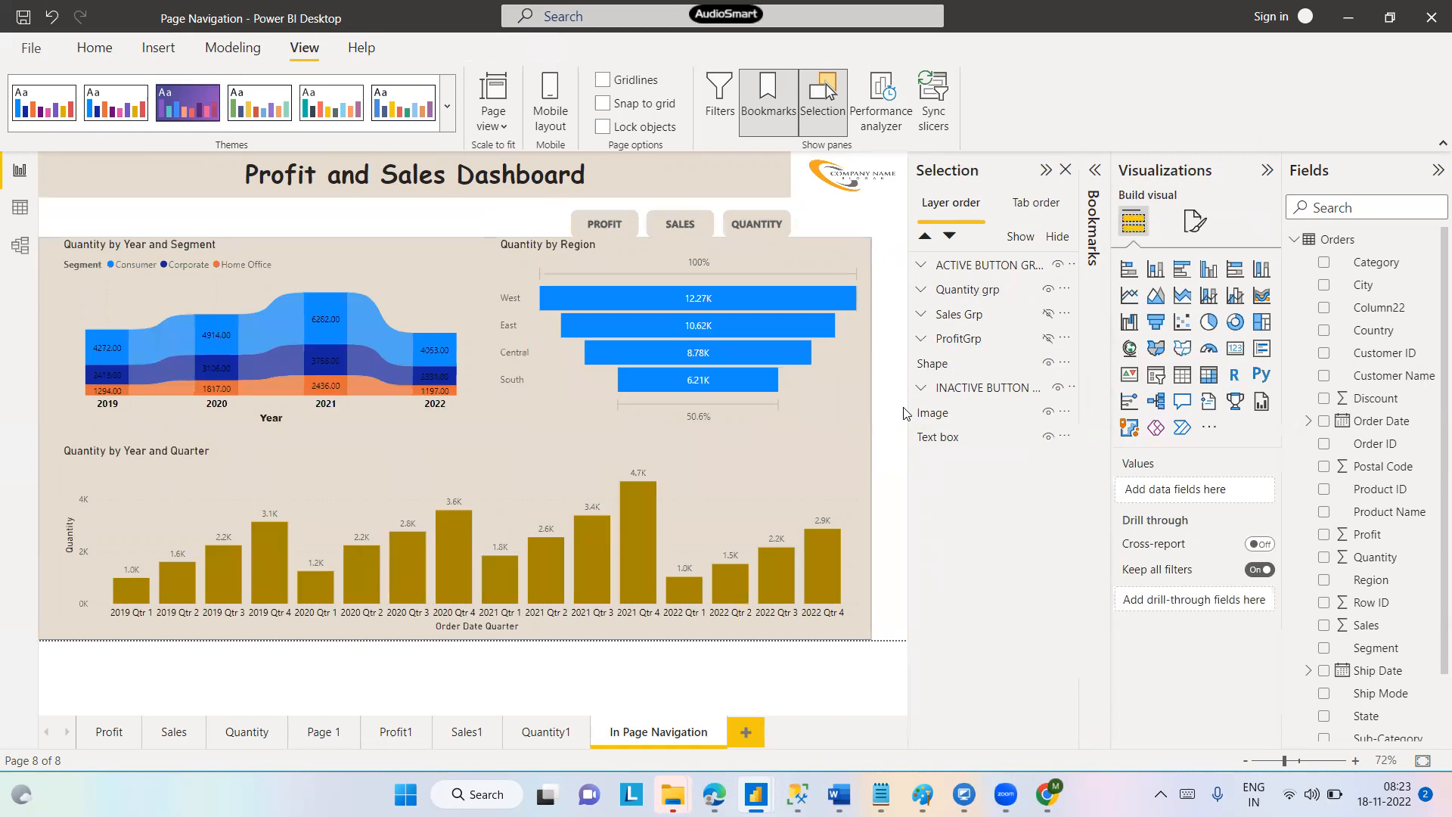
Try the Trapezoid shape on the active group's PROFIT button
left_click(602, 217)
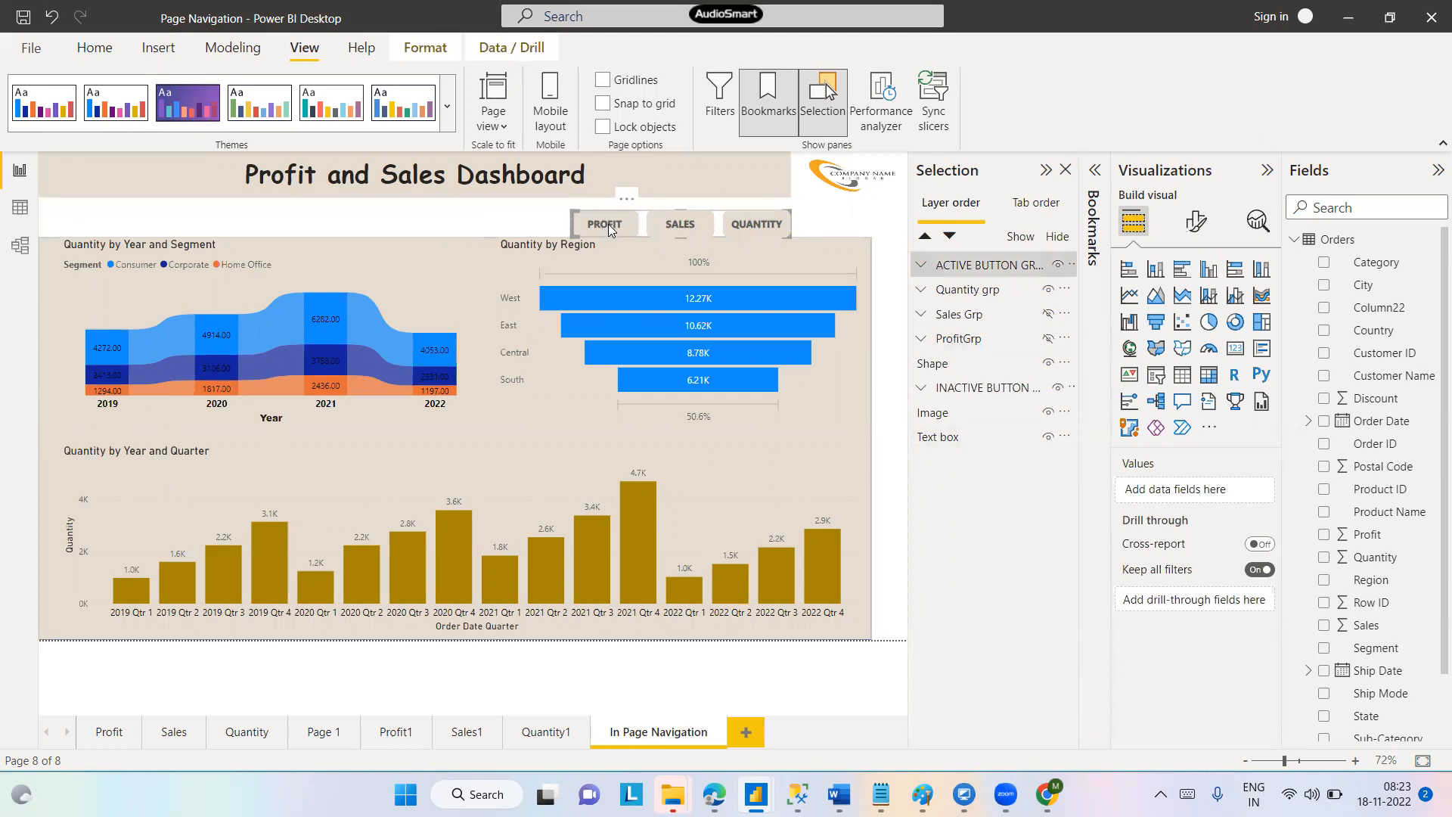
left_click(608, 224)
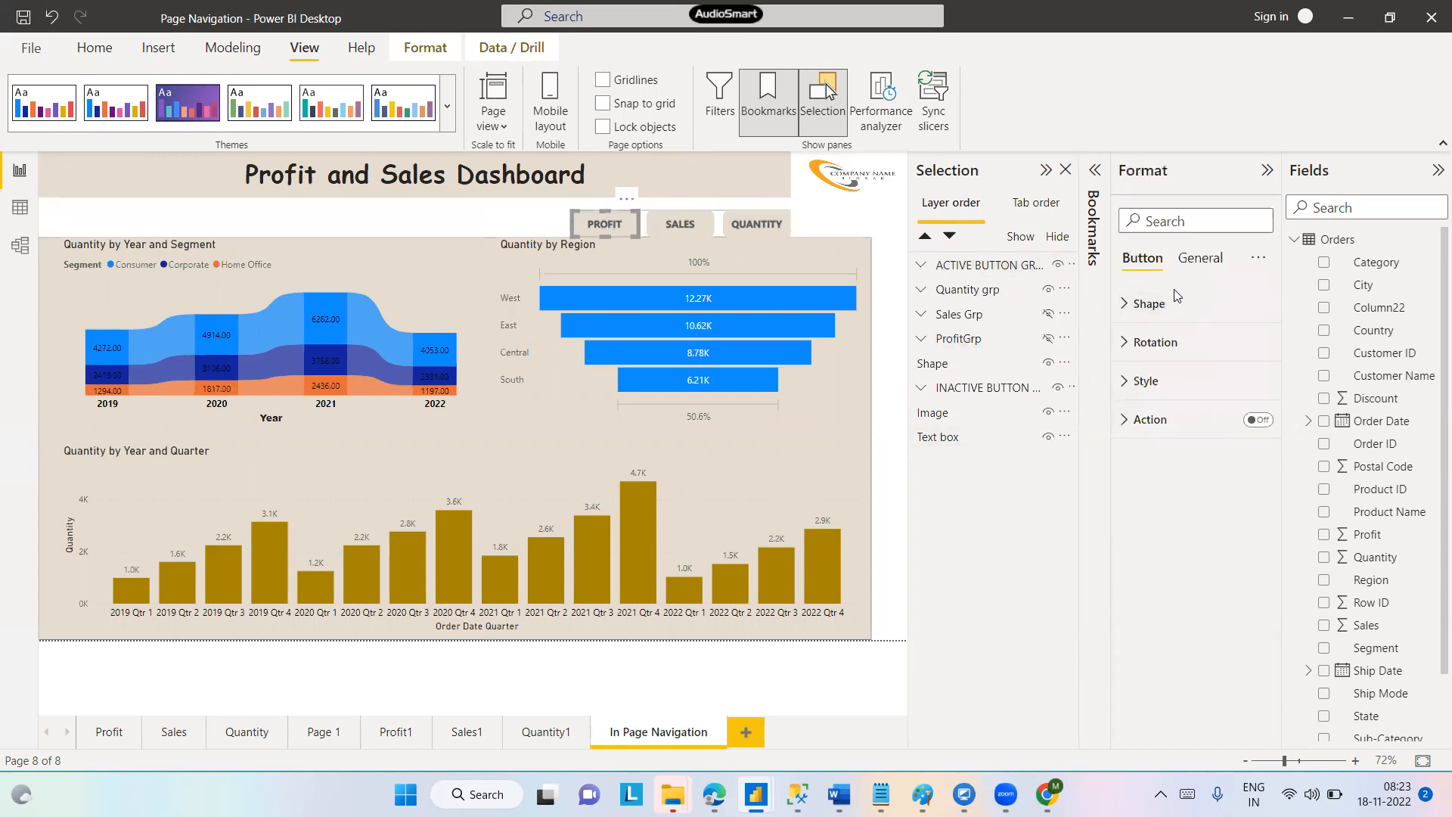
left_click(1127, 306)
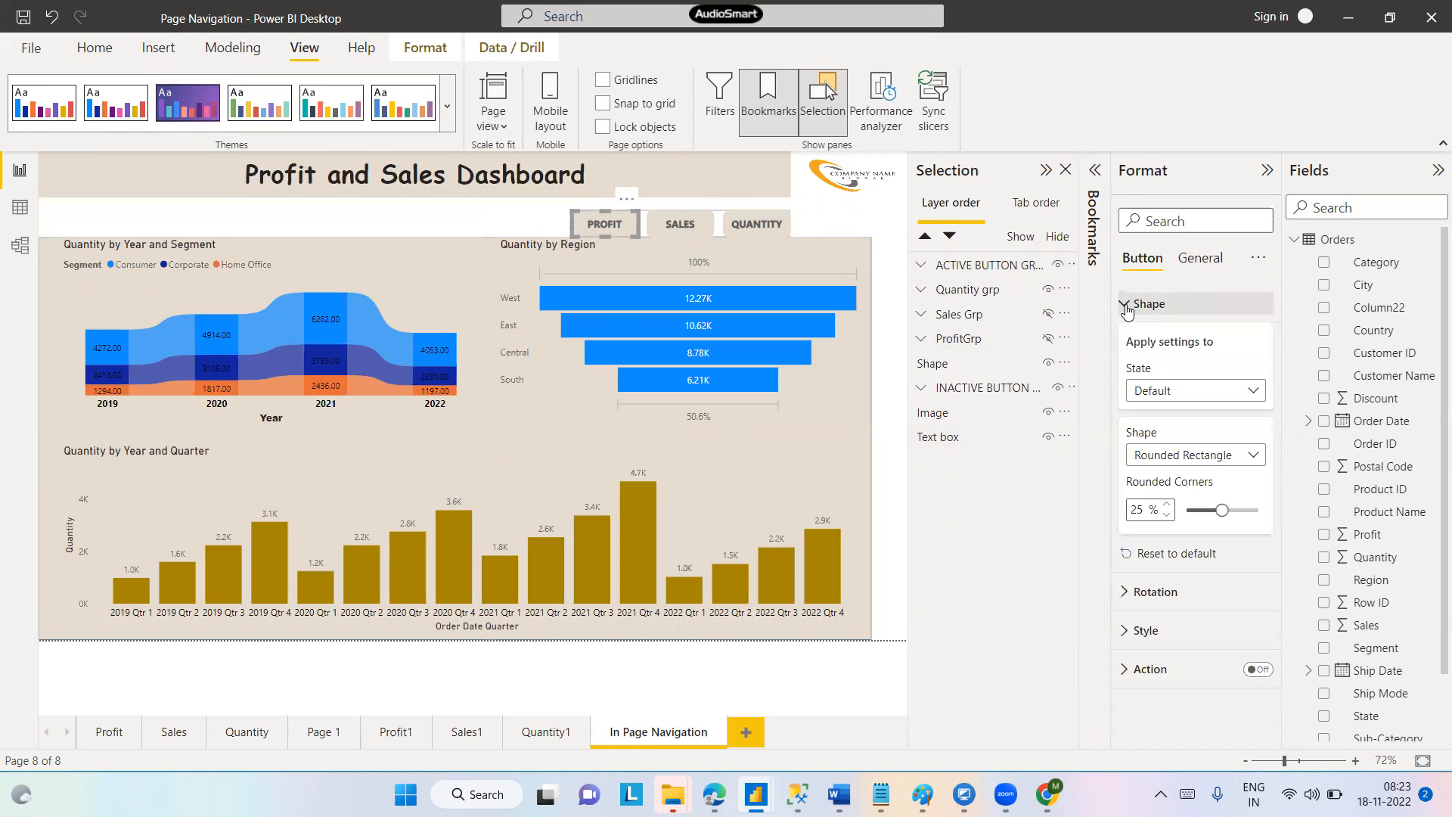
left_click(1252, 459)
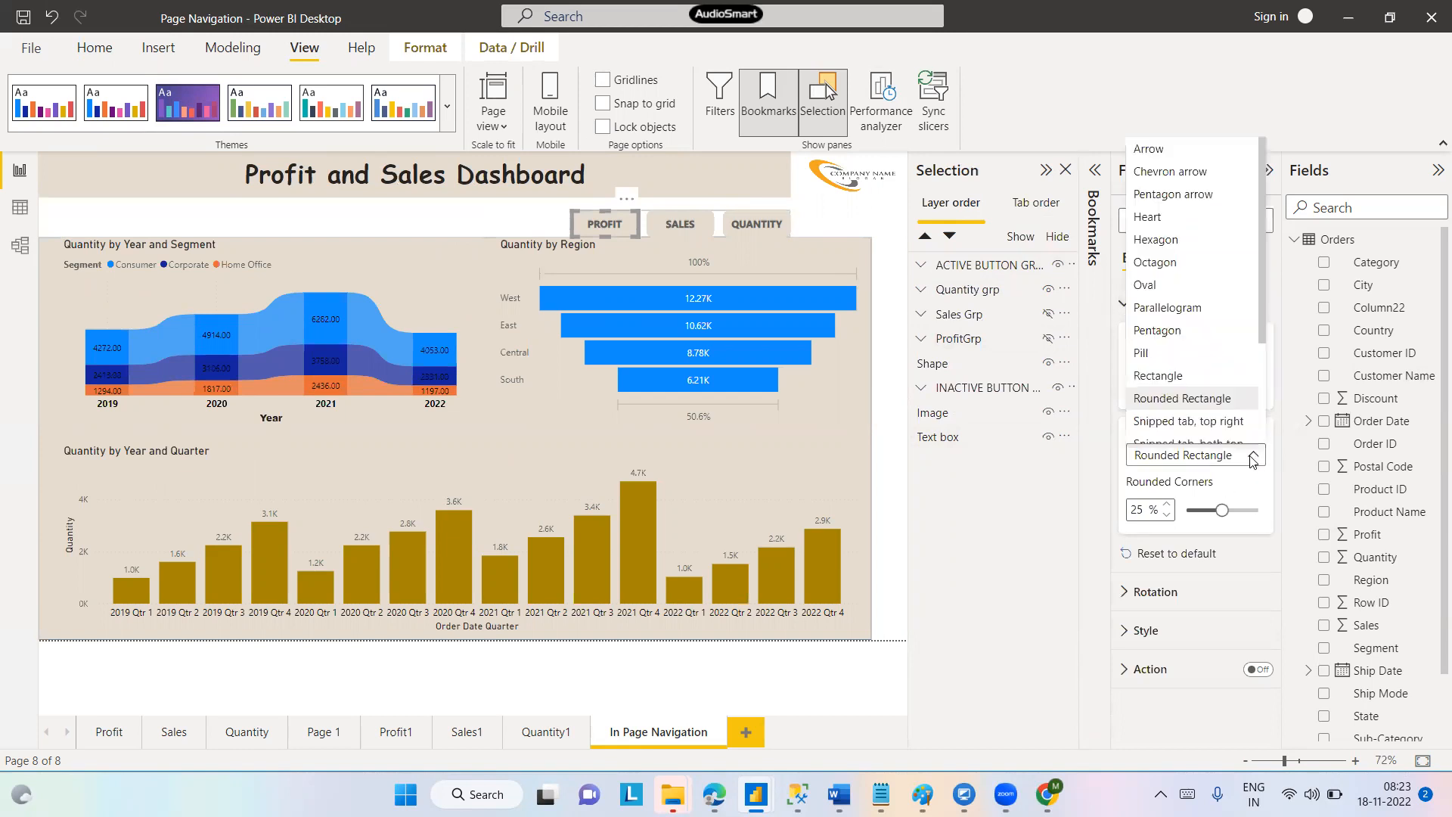
left_click_drag(1261, 302, 1258, 410)
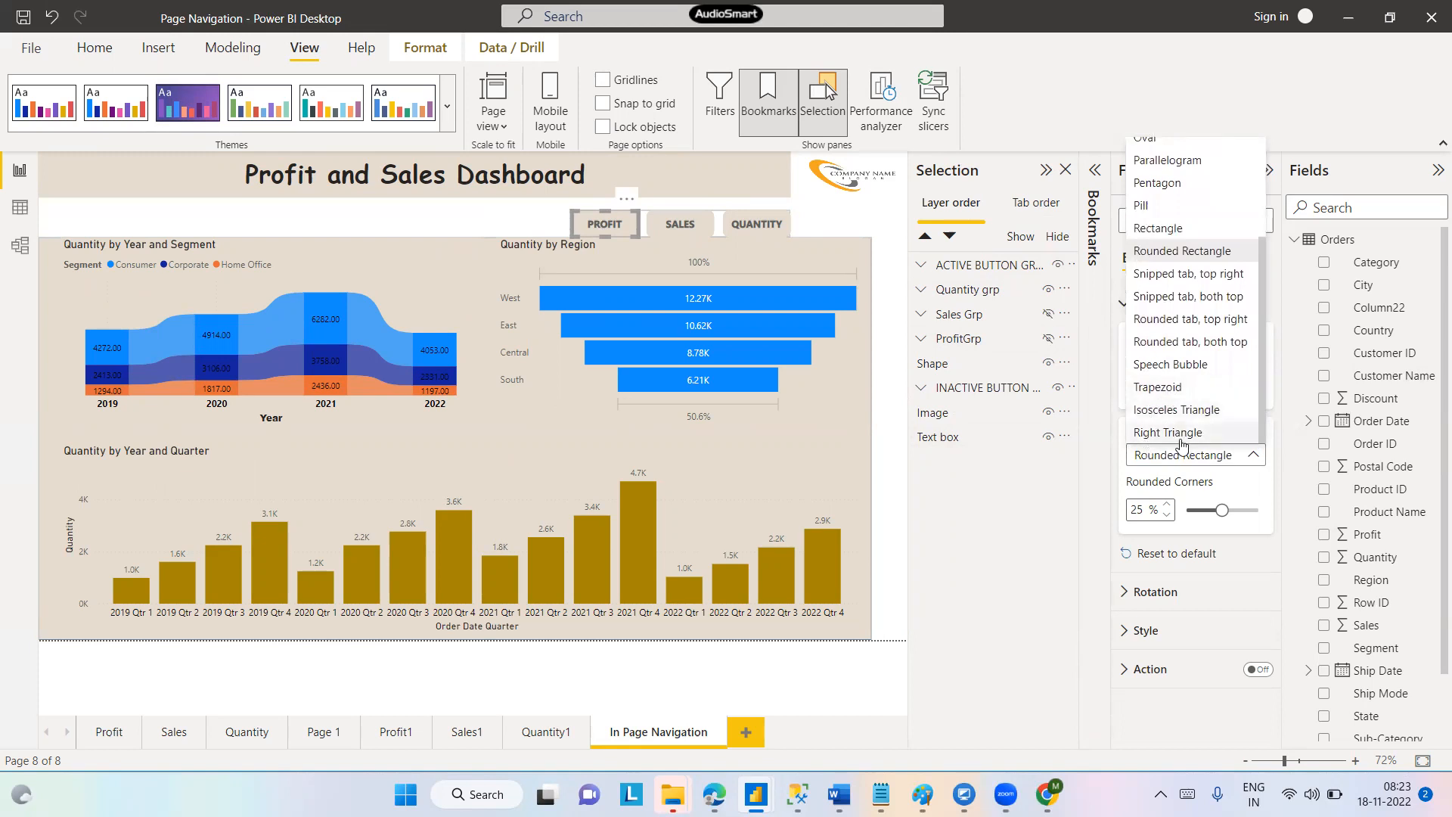
left_click(1158, 387)
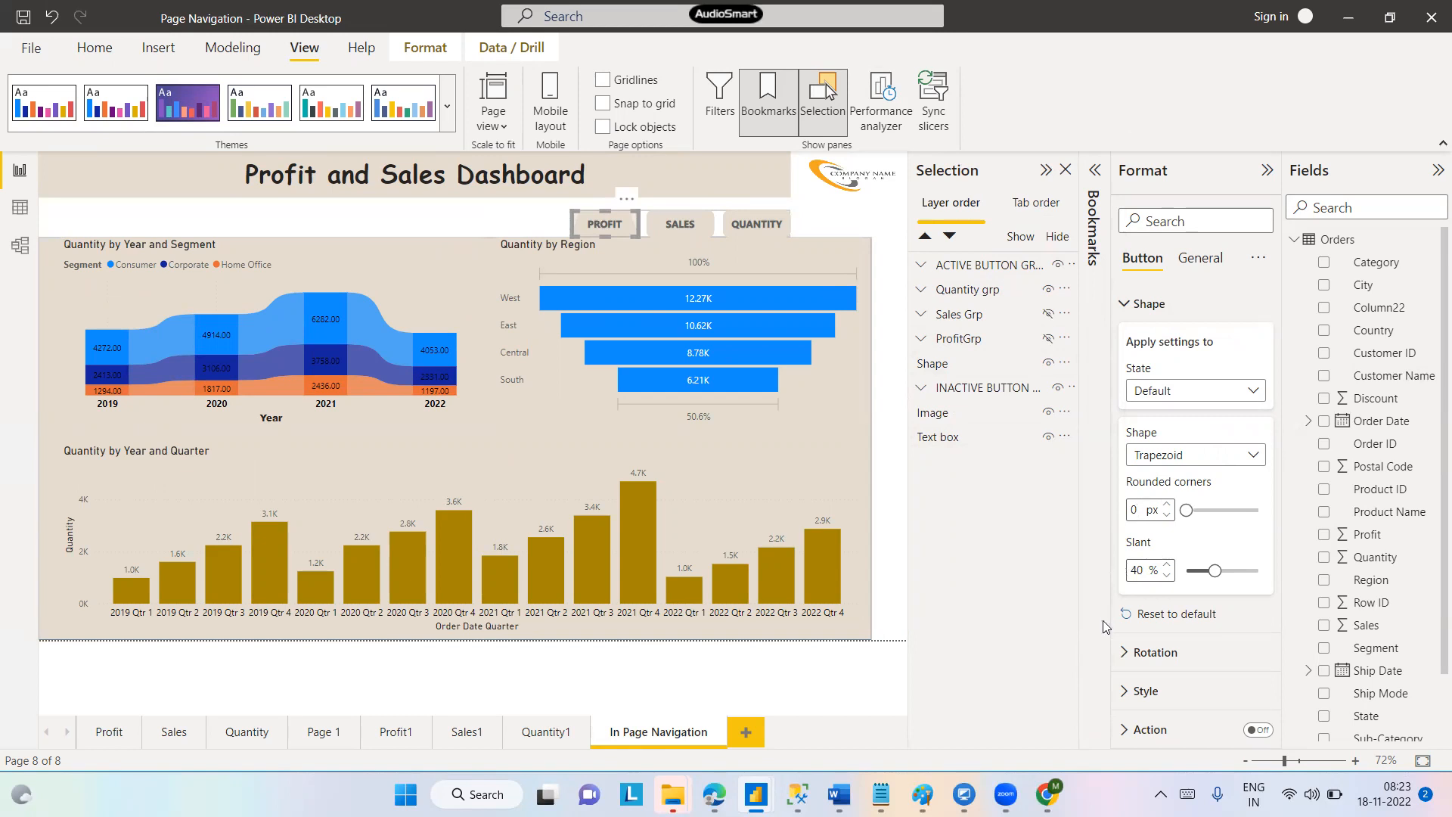
Try an overall rotation of 270° on the PROFIT button and revert the rotation
left_click(1127, 652)
left_click_drag(1276, 497, 1273, 593)
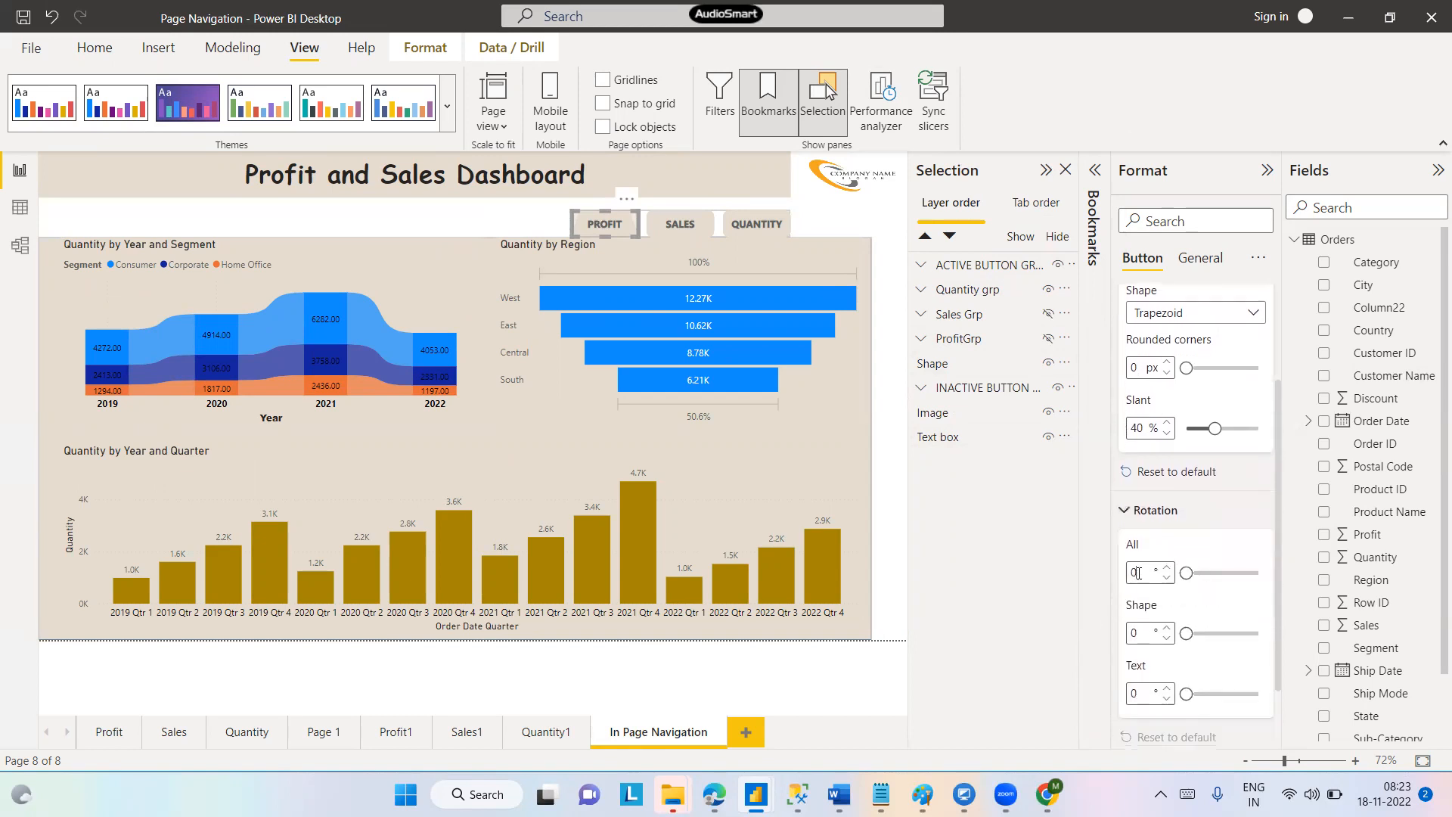
key("BackSpace")
type("270")
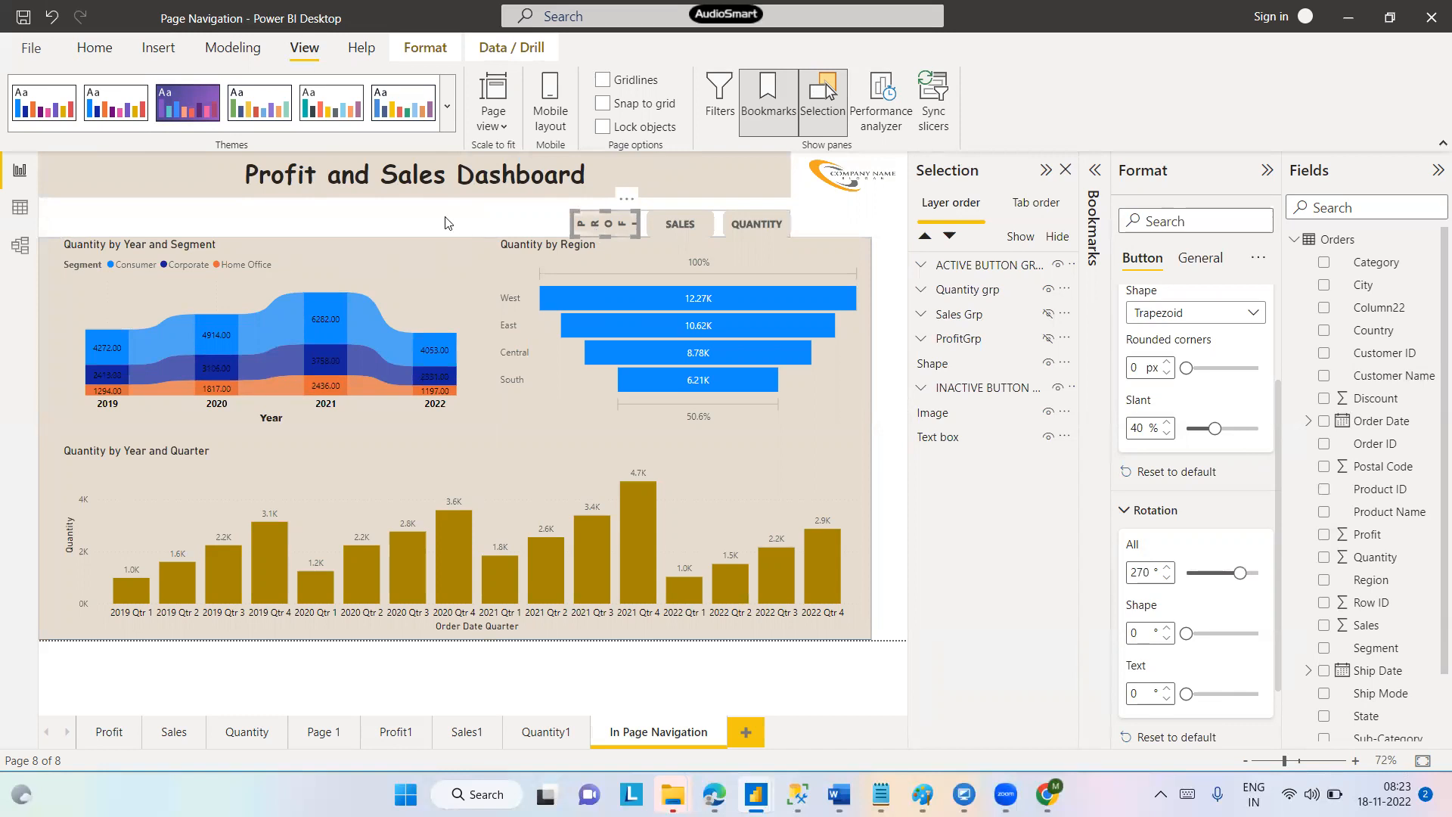
key("BackSpace")
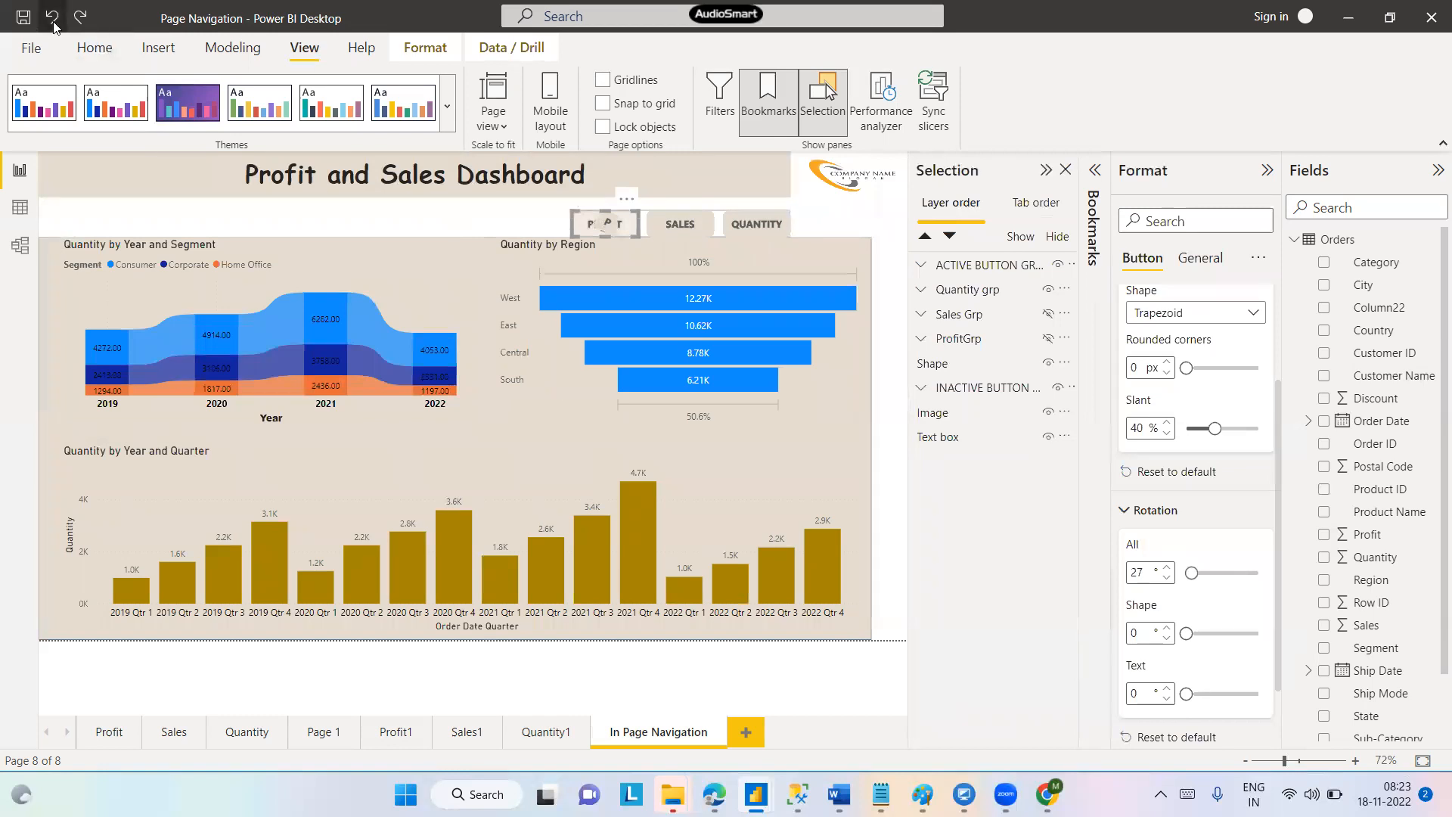
key("BackSpace")
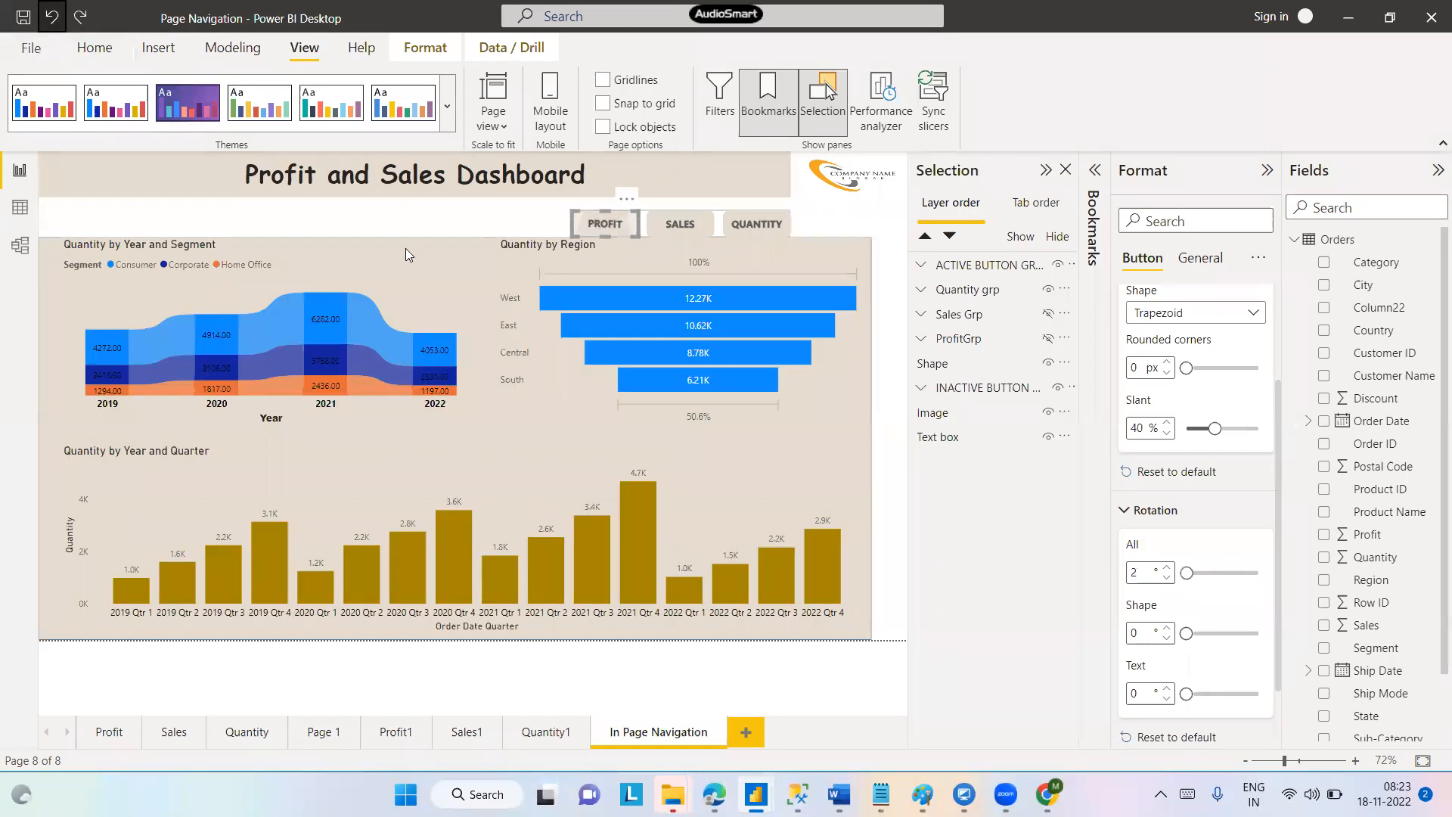
left_click(51, 27)
Change the shape of the active group's PROFIT button to Rectangle
left_click(1256, 313)
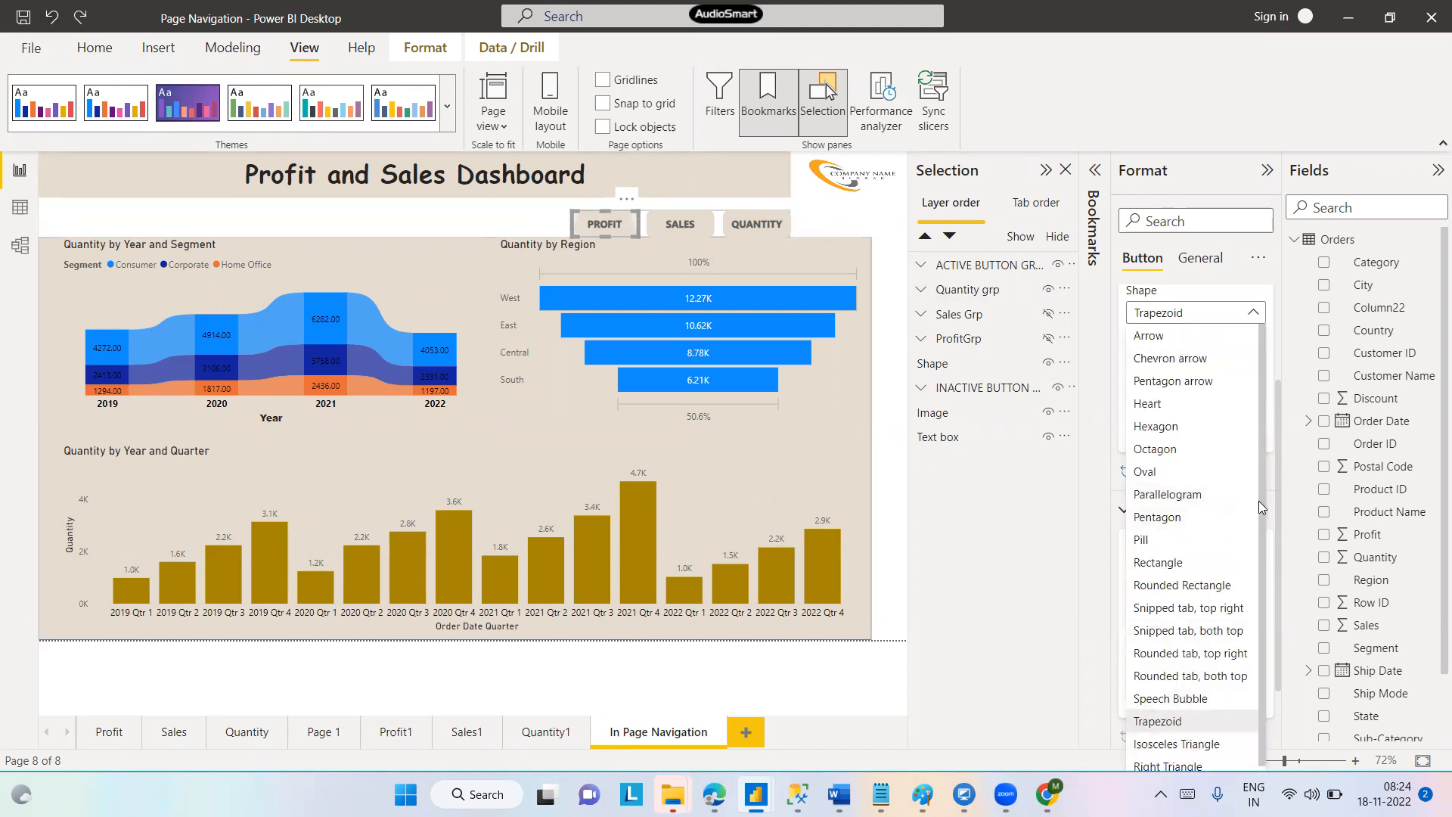
left_click_drag(1261, 502, 1266, 648)
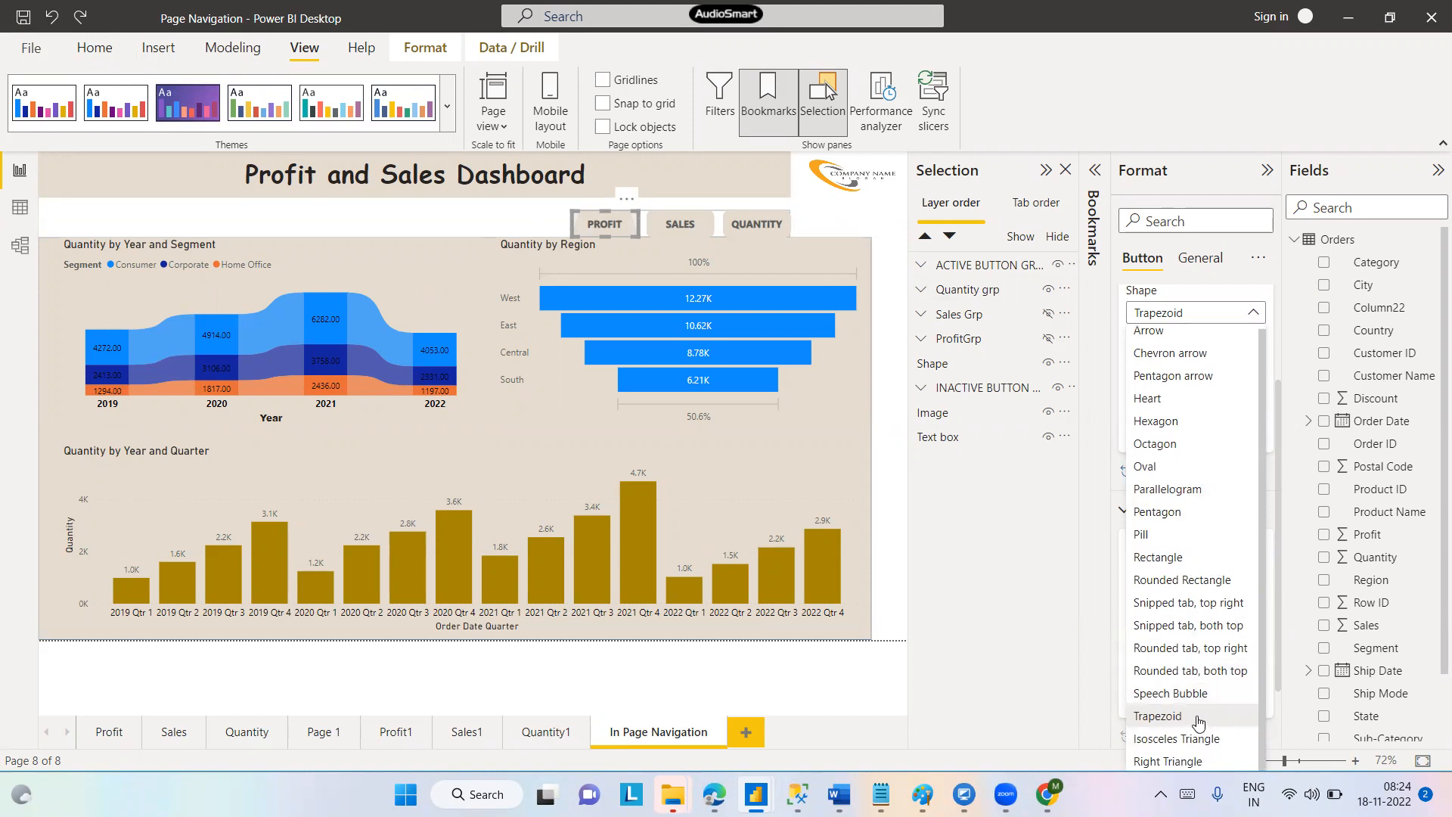
left_click(1176, 558)
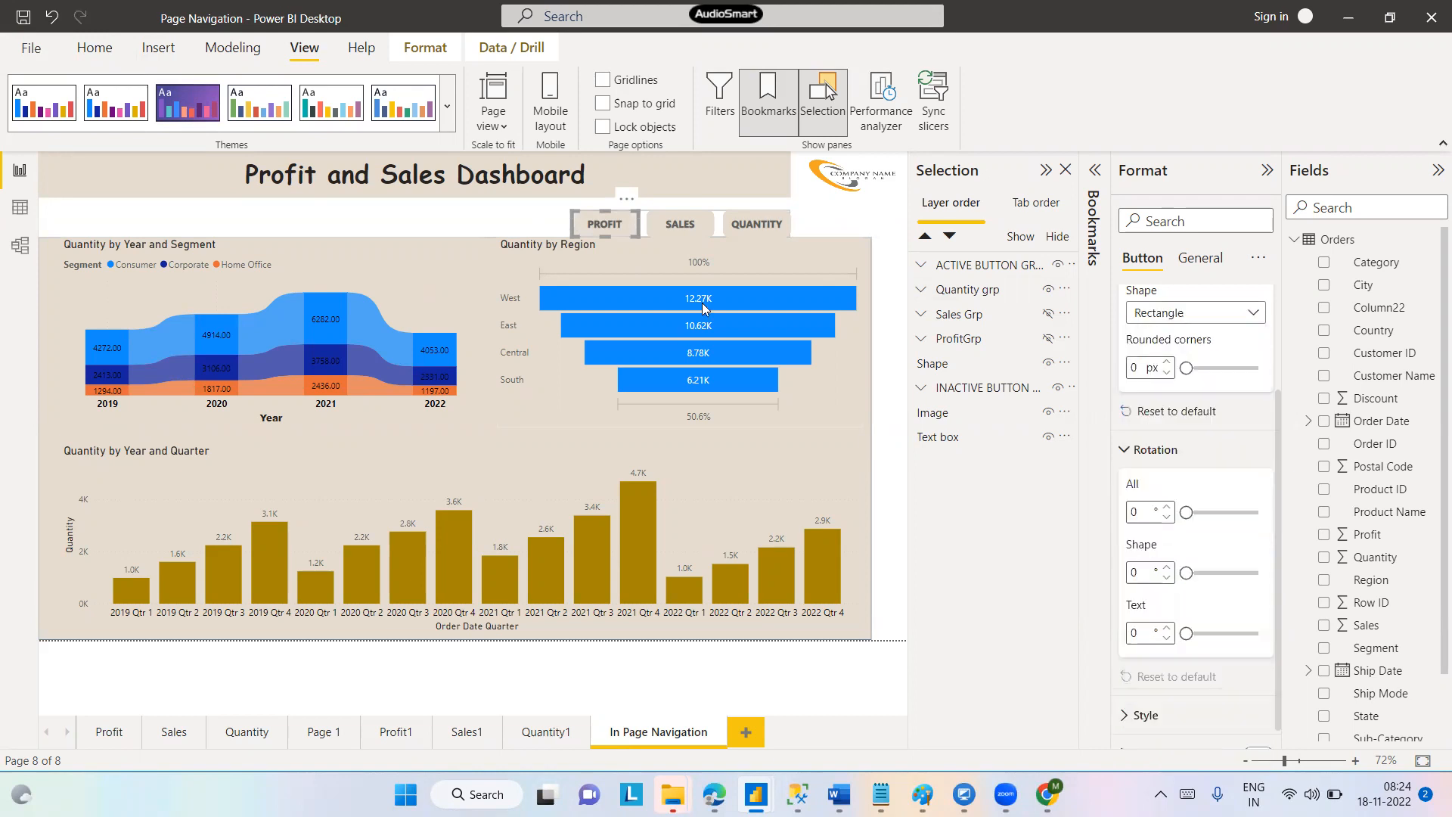
left_click(442, 229)
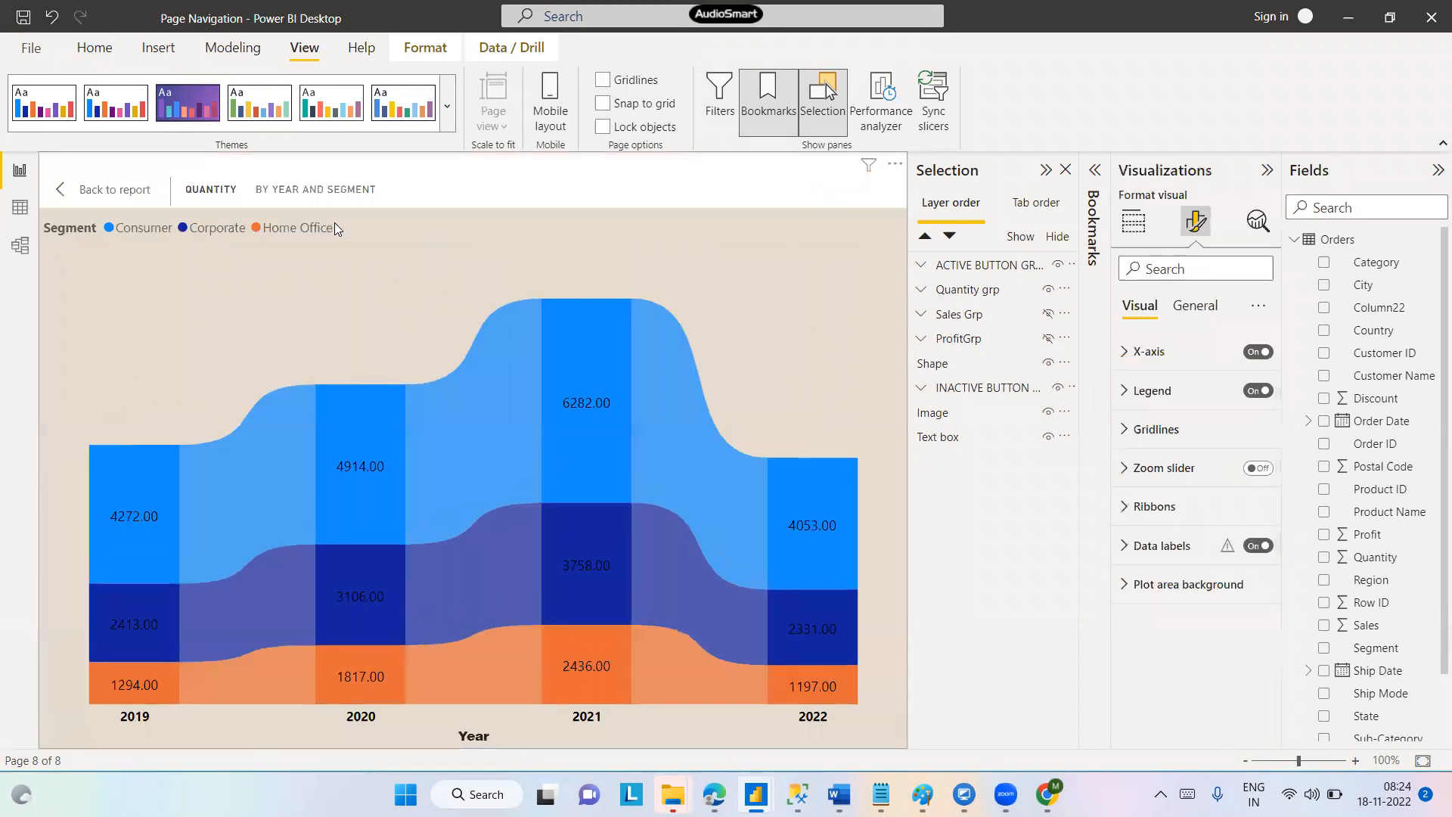
left_click(114, 189)
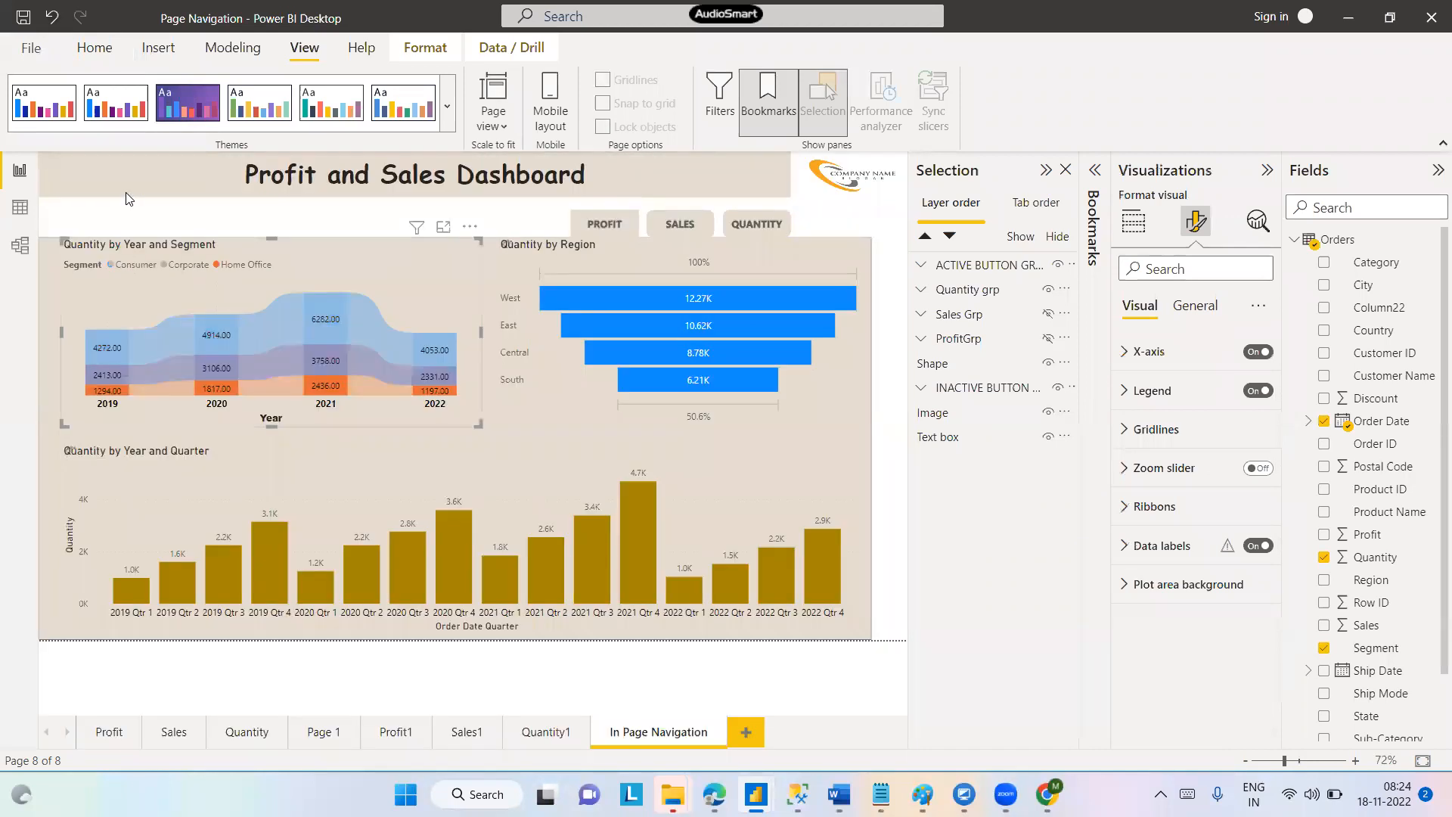
left_click(324, 334)
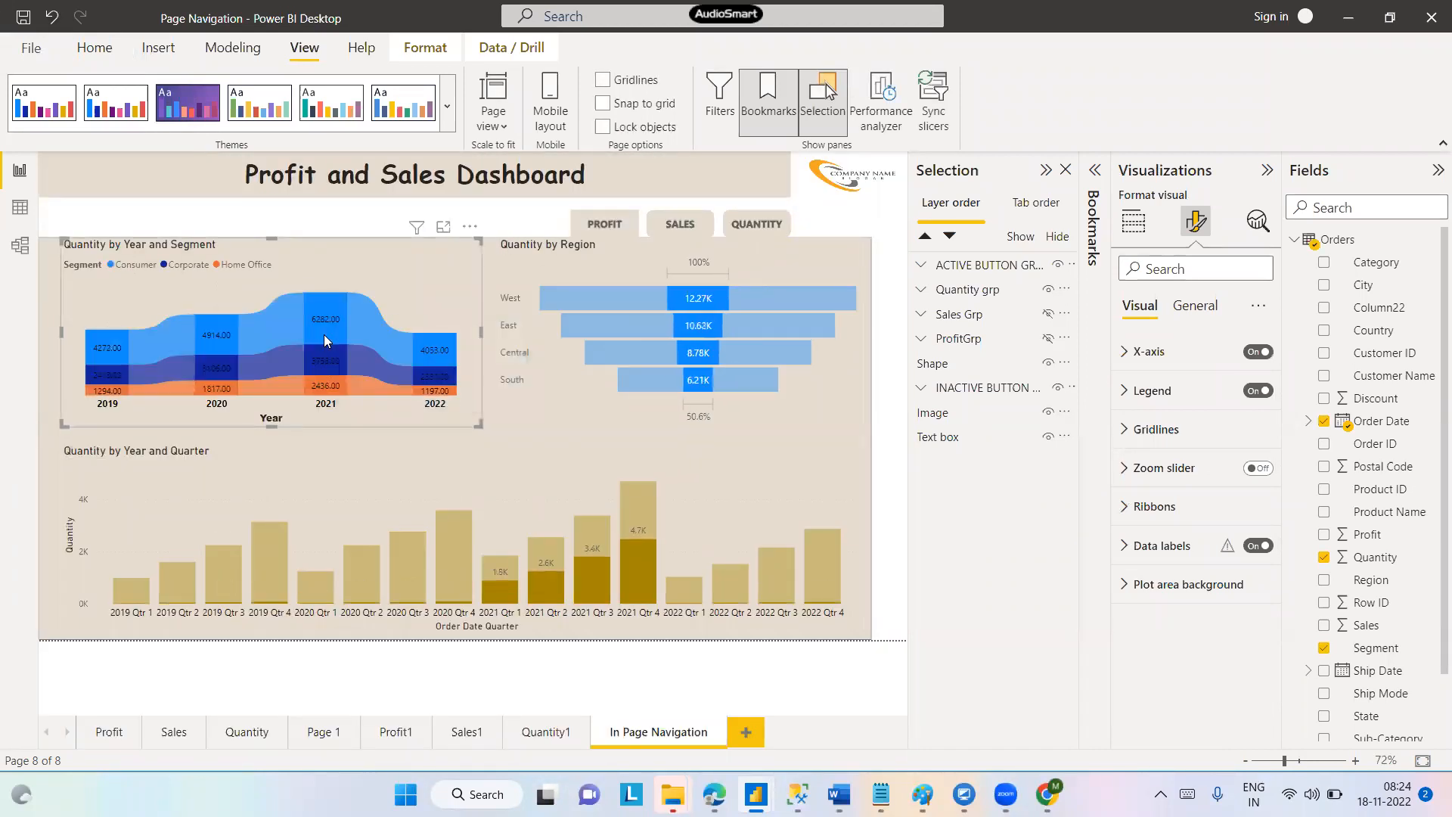
left_click(367, 213)
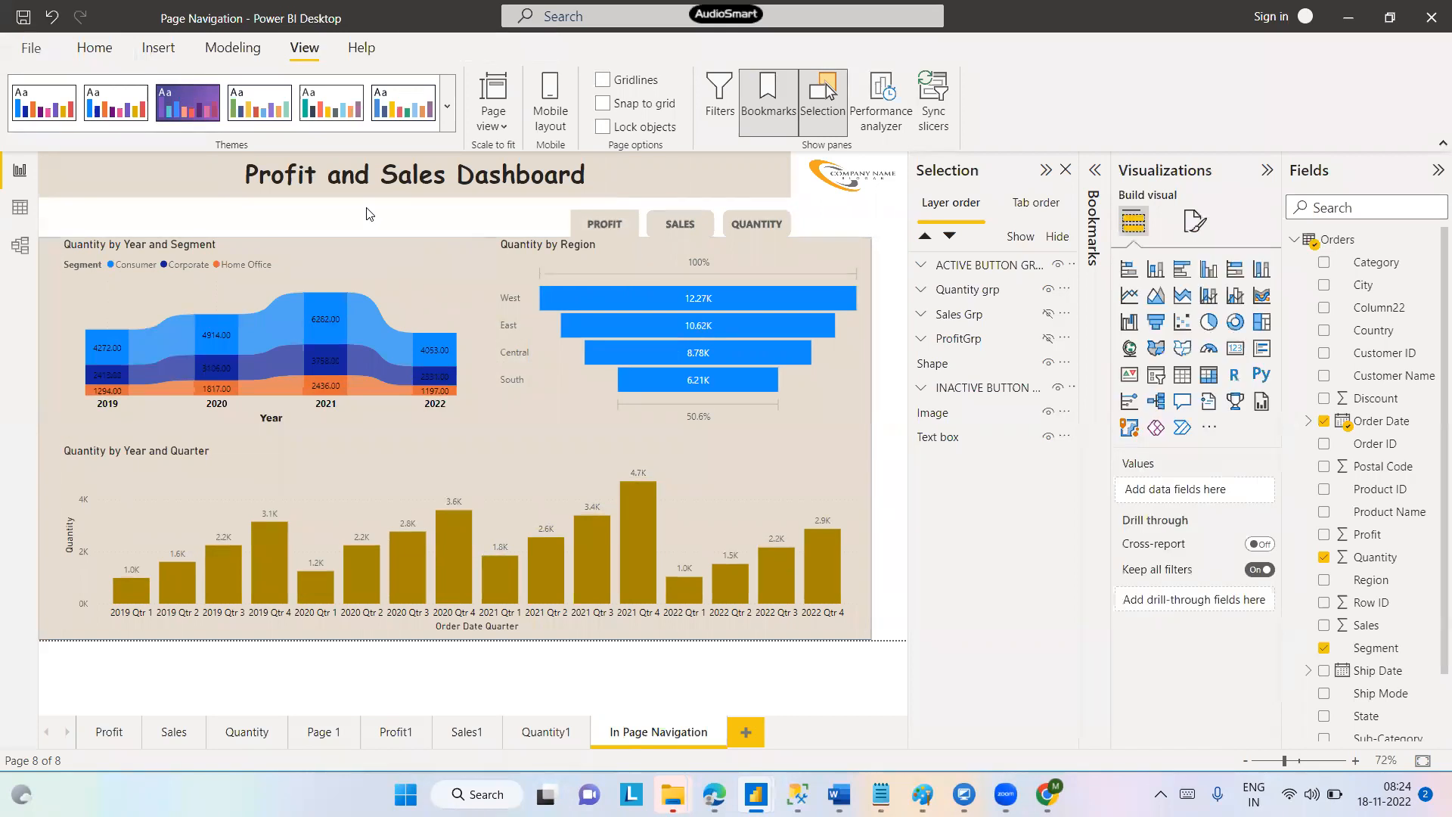
Try to copy the SALES button's formatting onto the PROFIT button with Format Painter
left_click(605, 220)
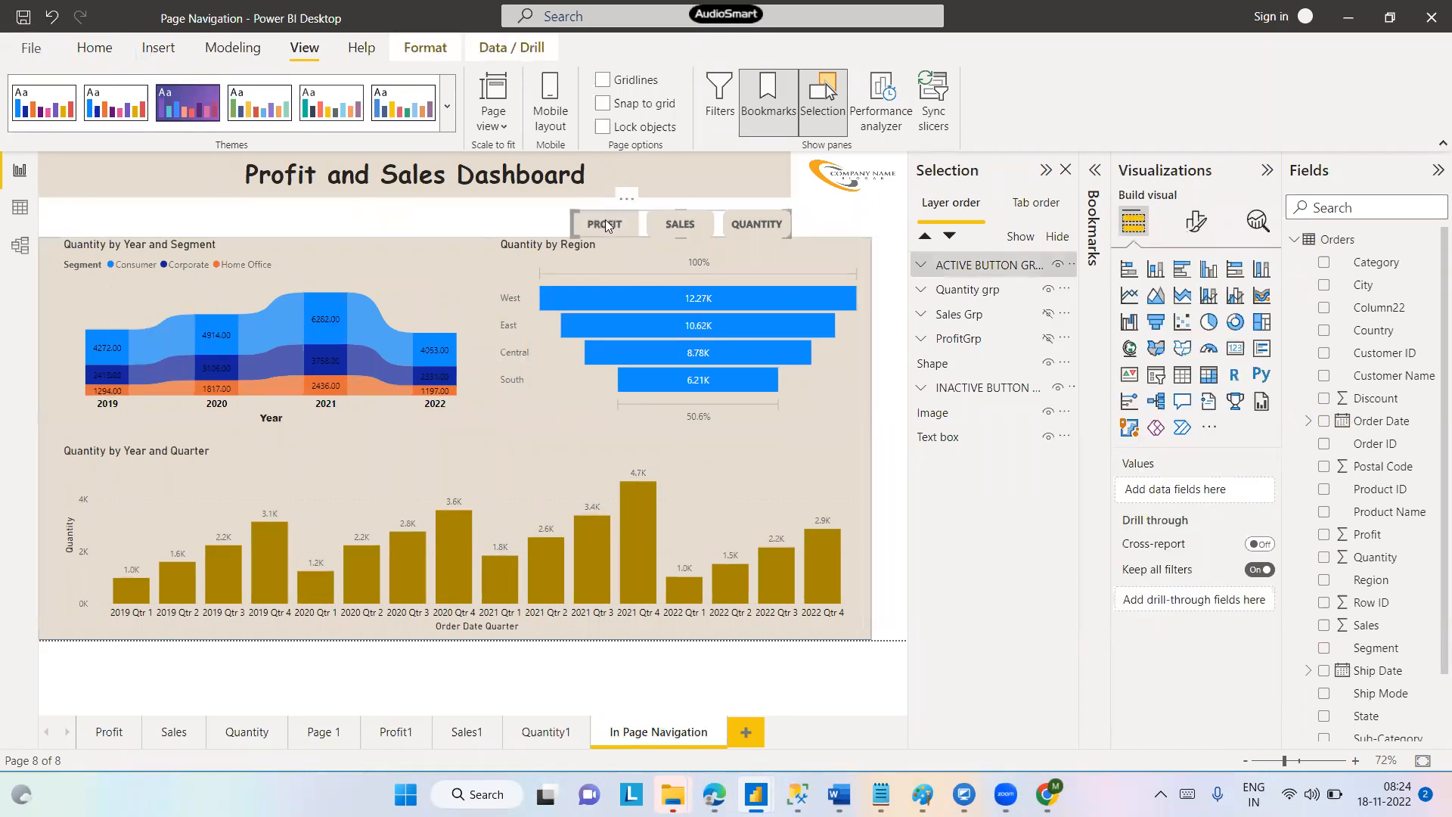
left_click(676, 219)
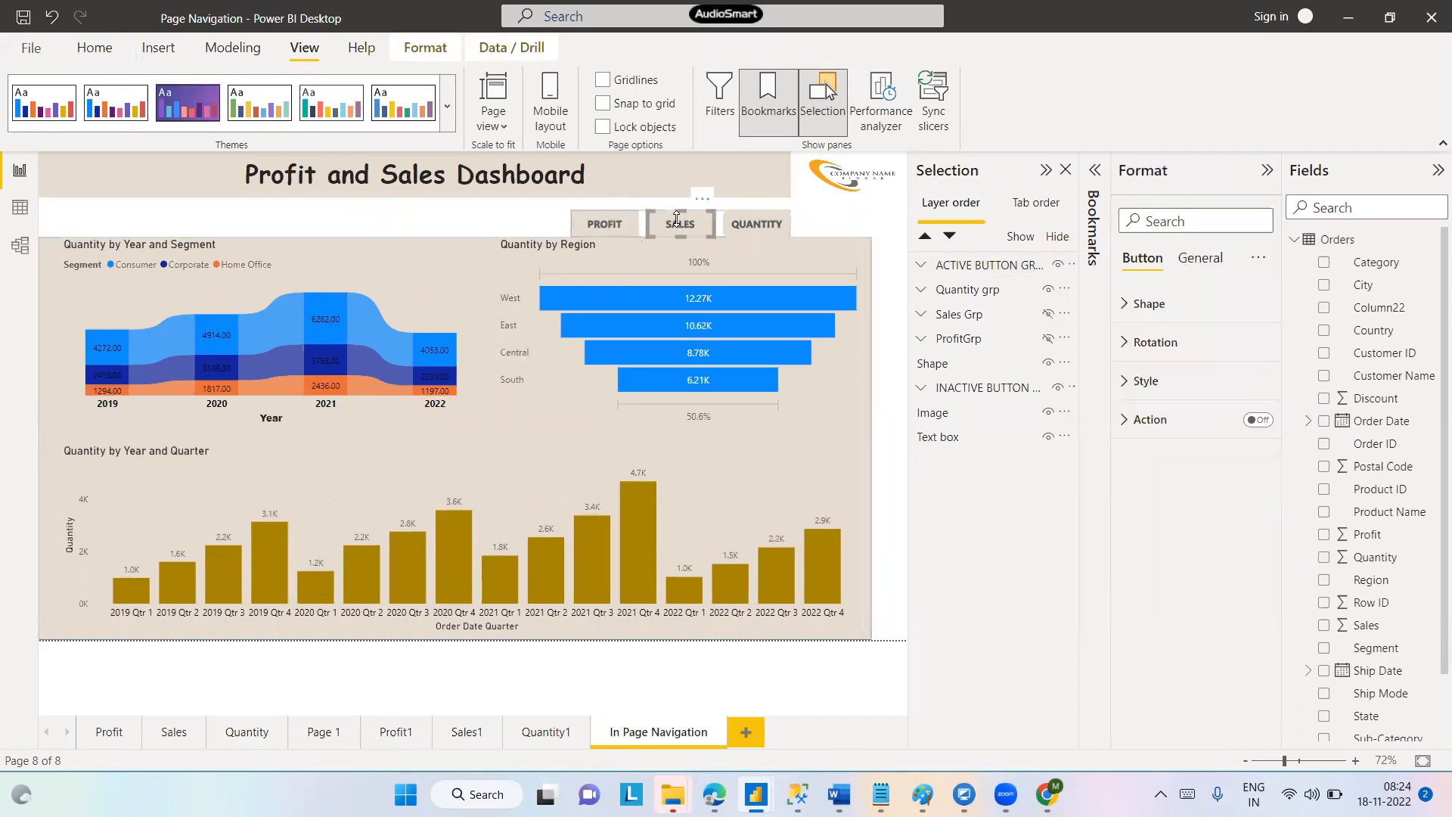
left_click(94, 48)
left_click(92, 126)
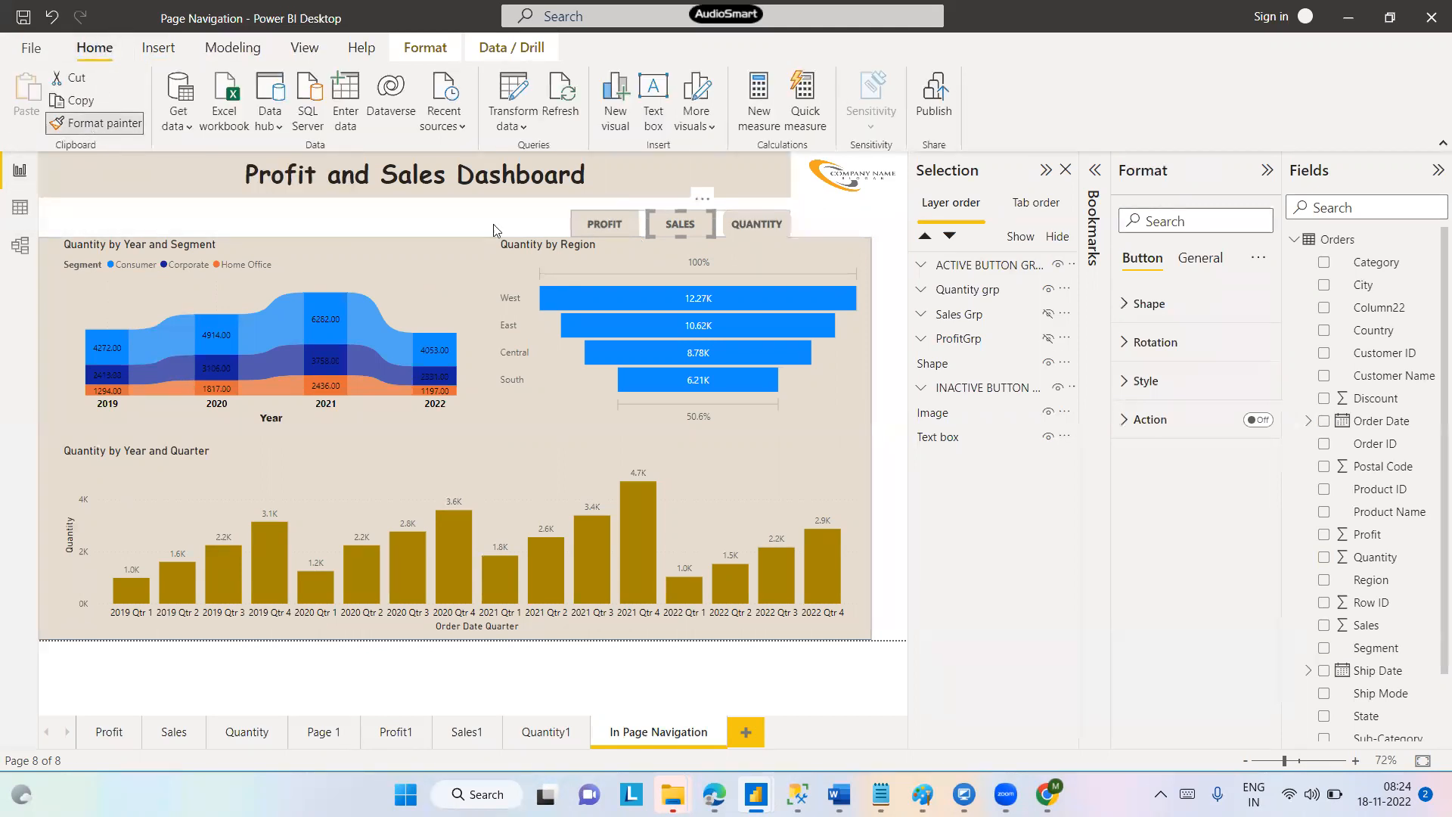
left_click(599, 227)
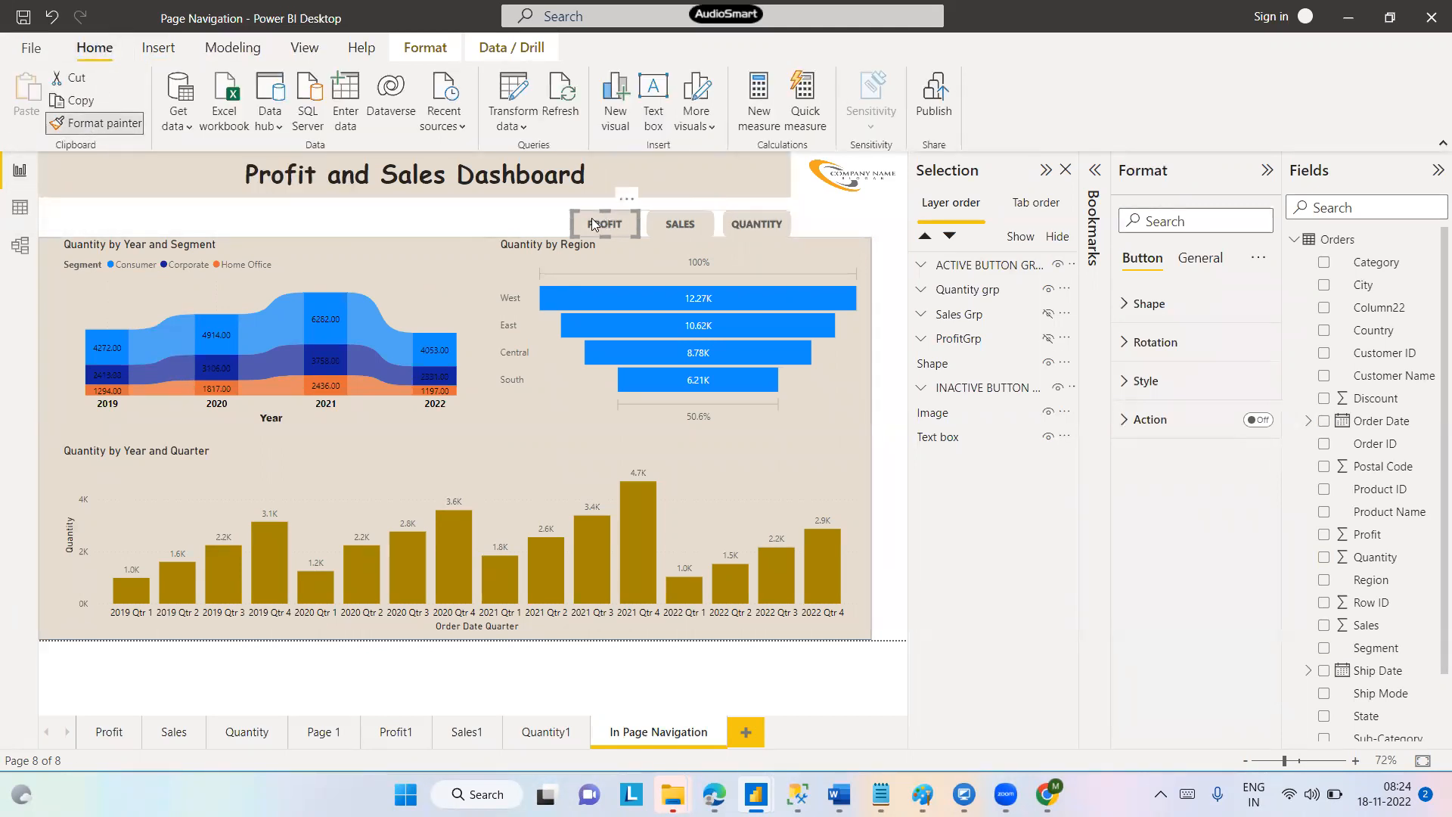
left_click(462, 202)
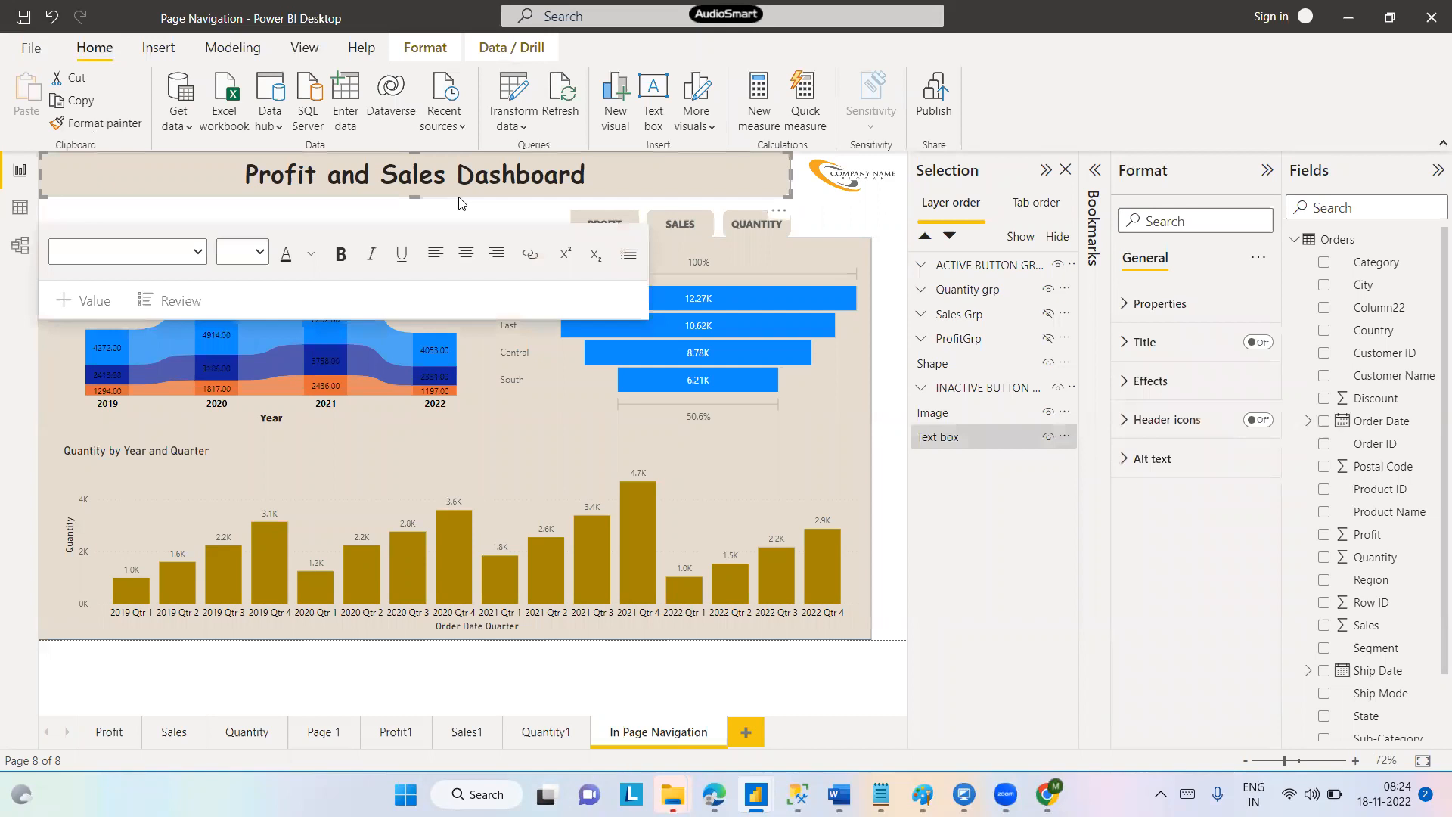
left_click(900, 218)
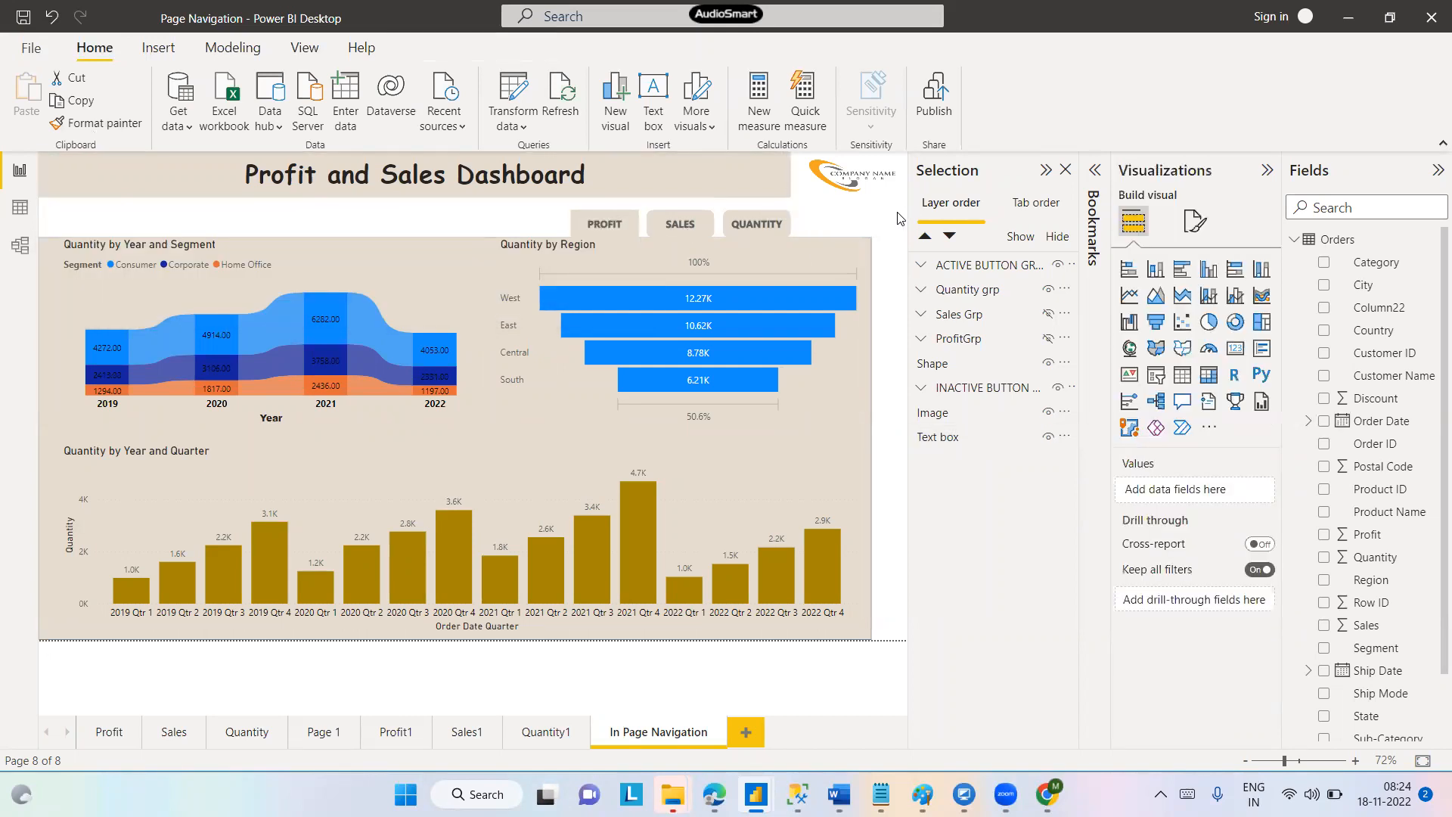
Set the rounded corners of the PROFIT button's rectangle shape to 5 px
left_click(595, 224)
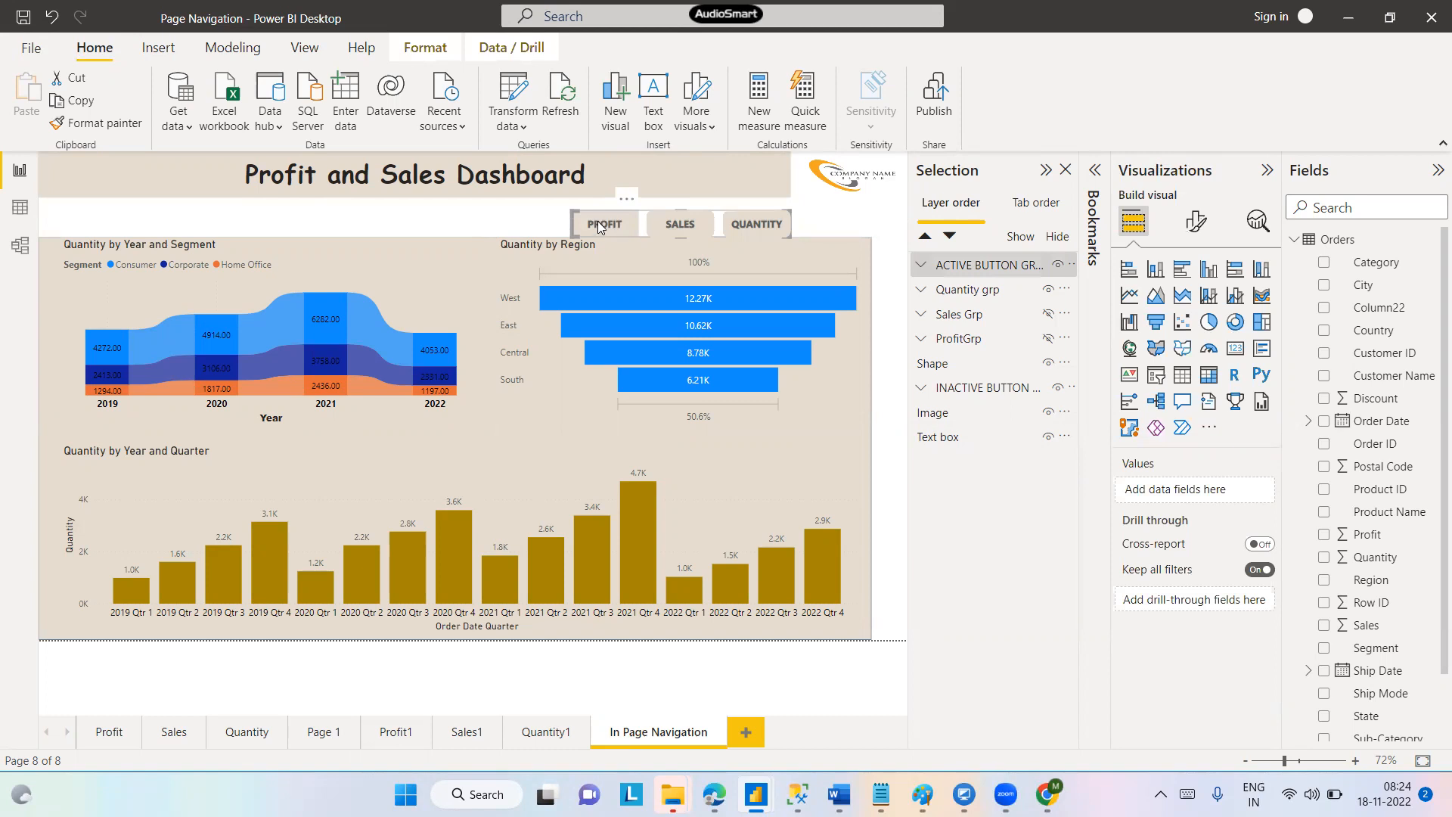
left_click(597, 221)
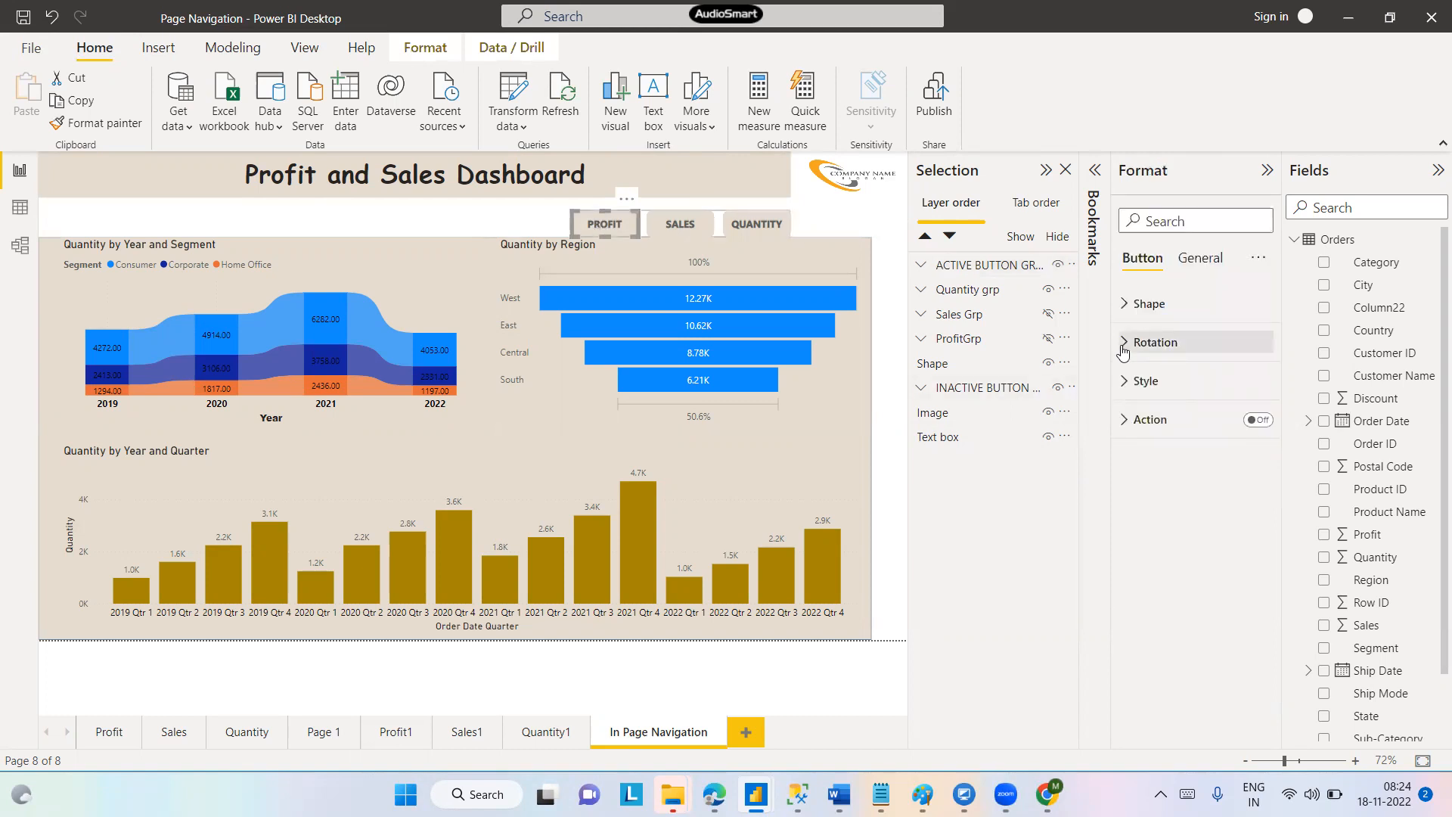
left_click(1120, 303)
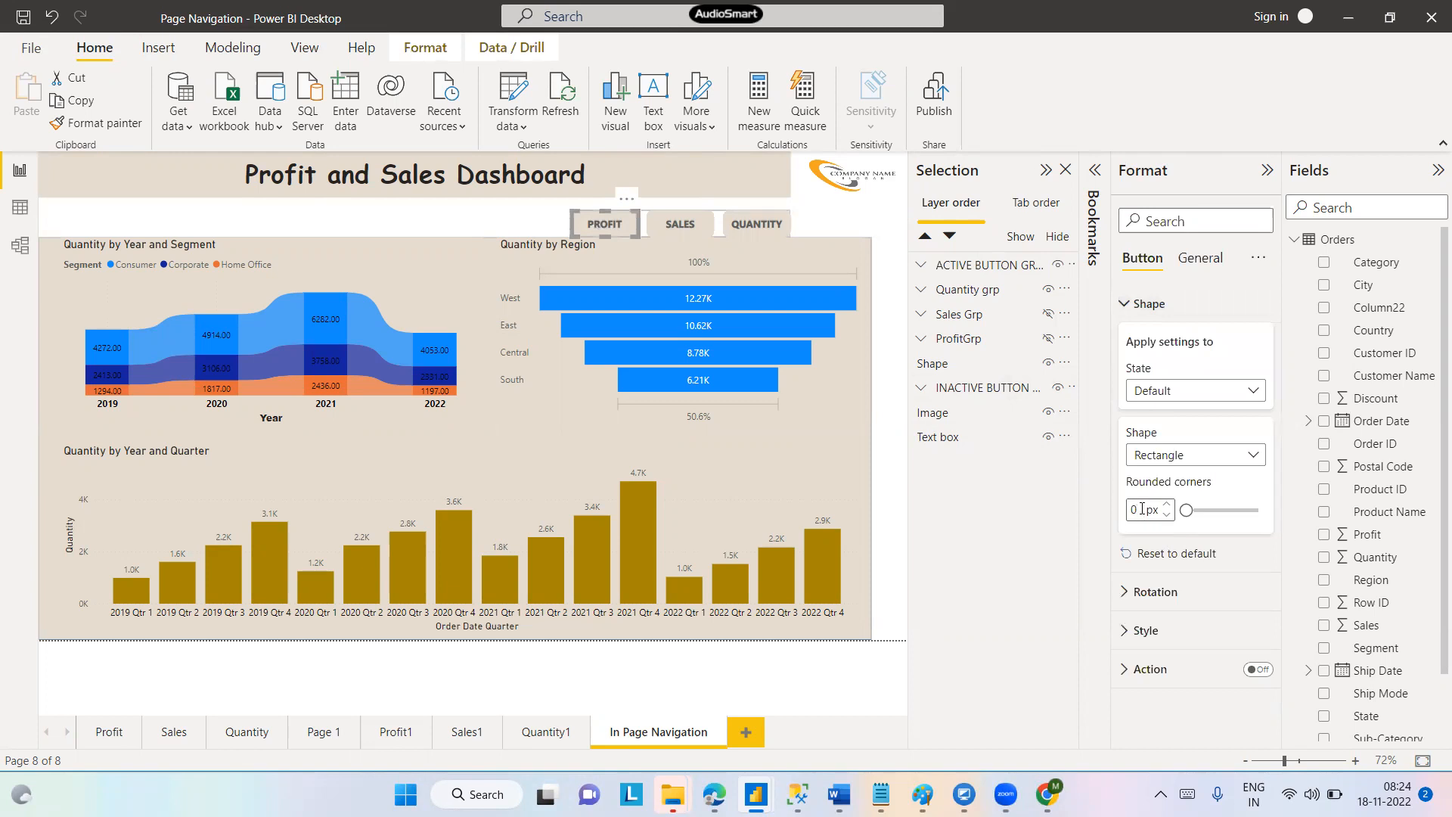
type("5")
left_click(894, 209)
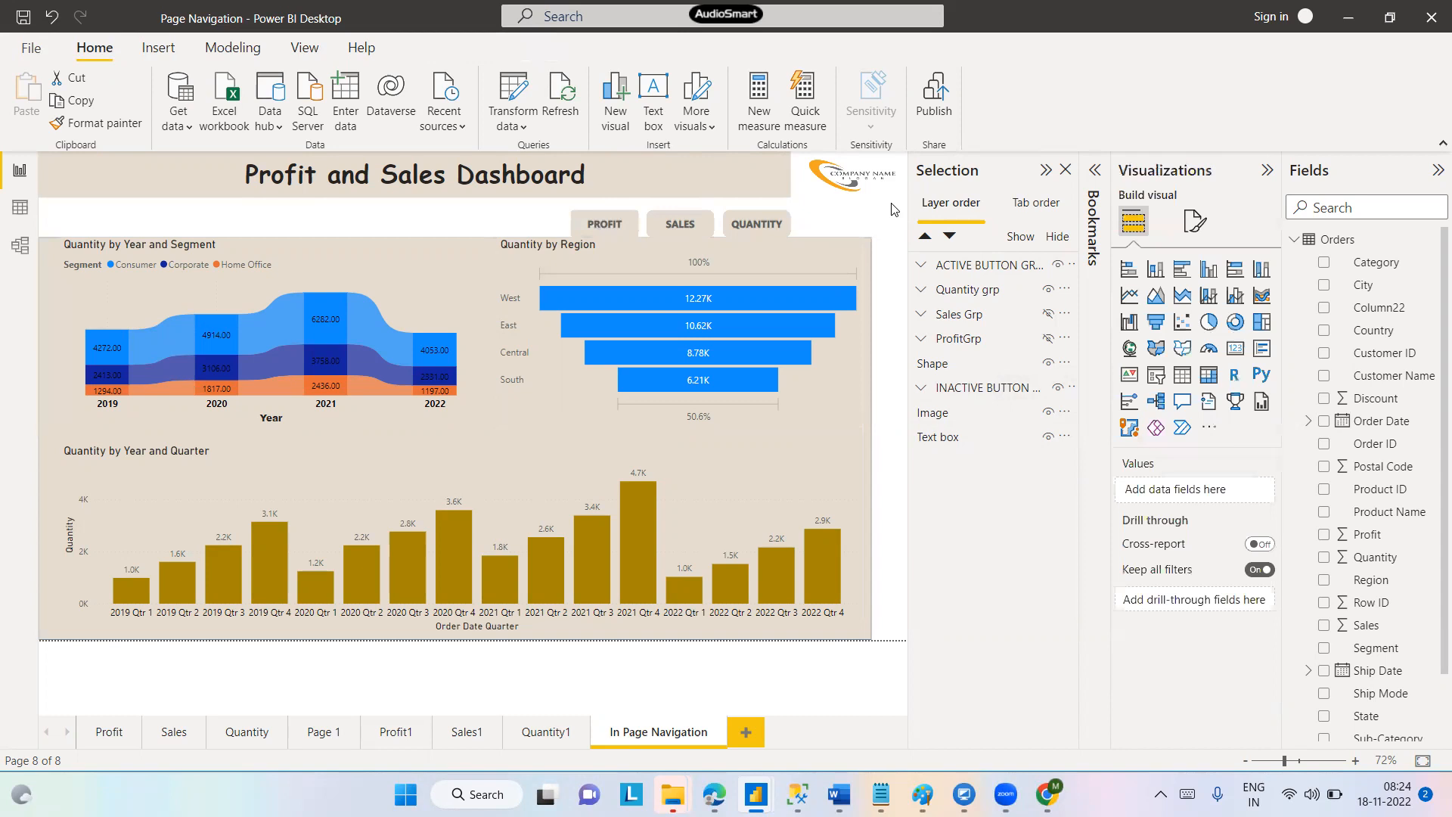
Check the SALES button's shape settings and set the PROFIT button's rounded corners to 25 px
left_click(663, 229)
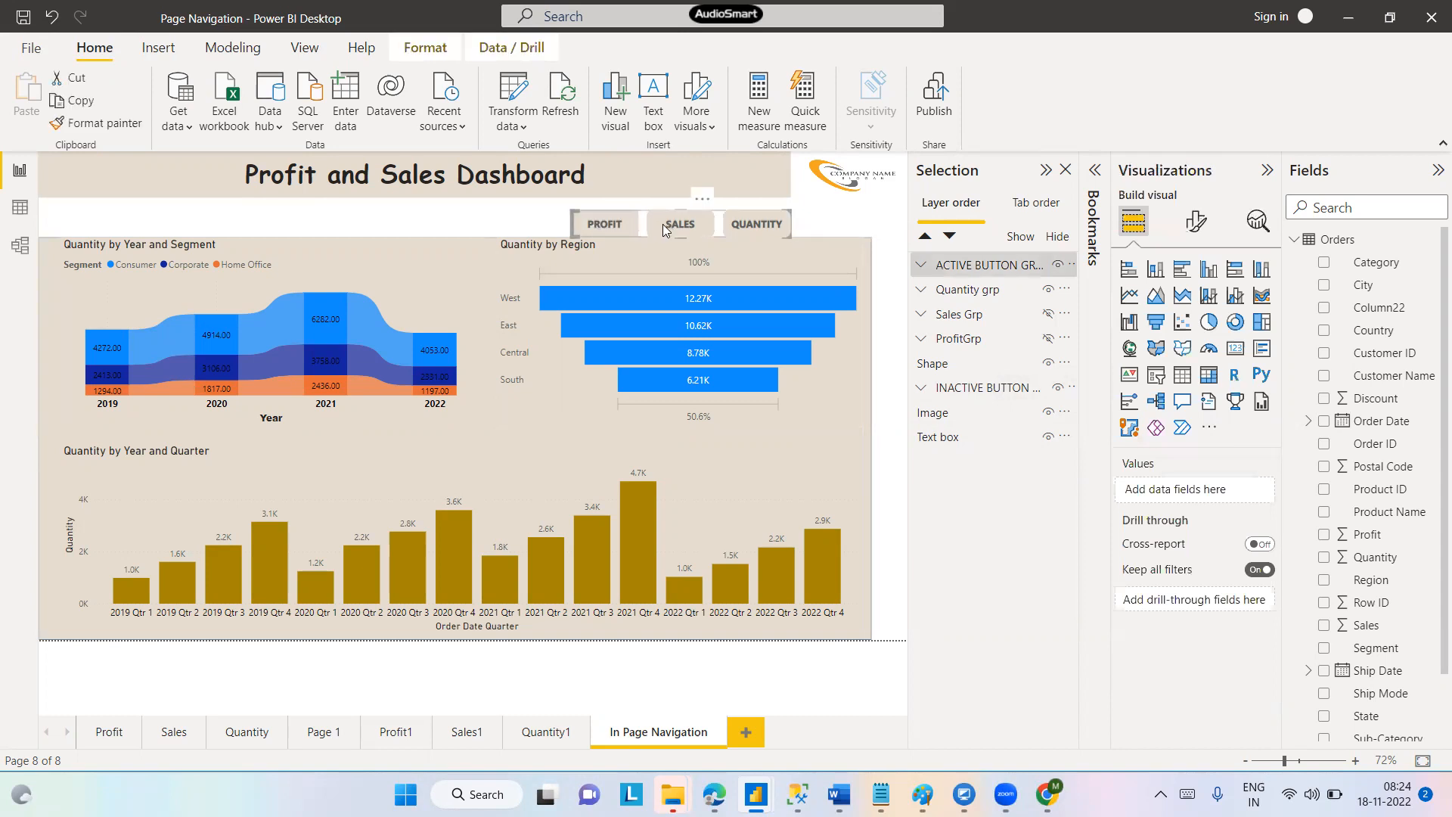
left_click(663, 230)
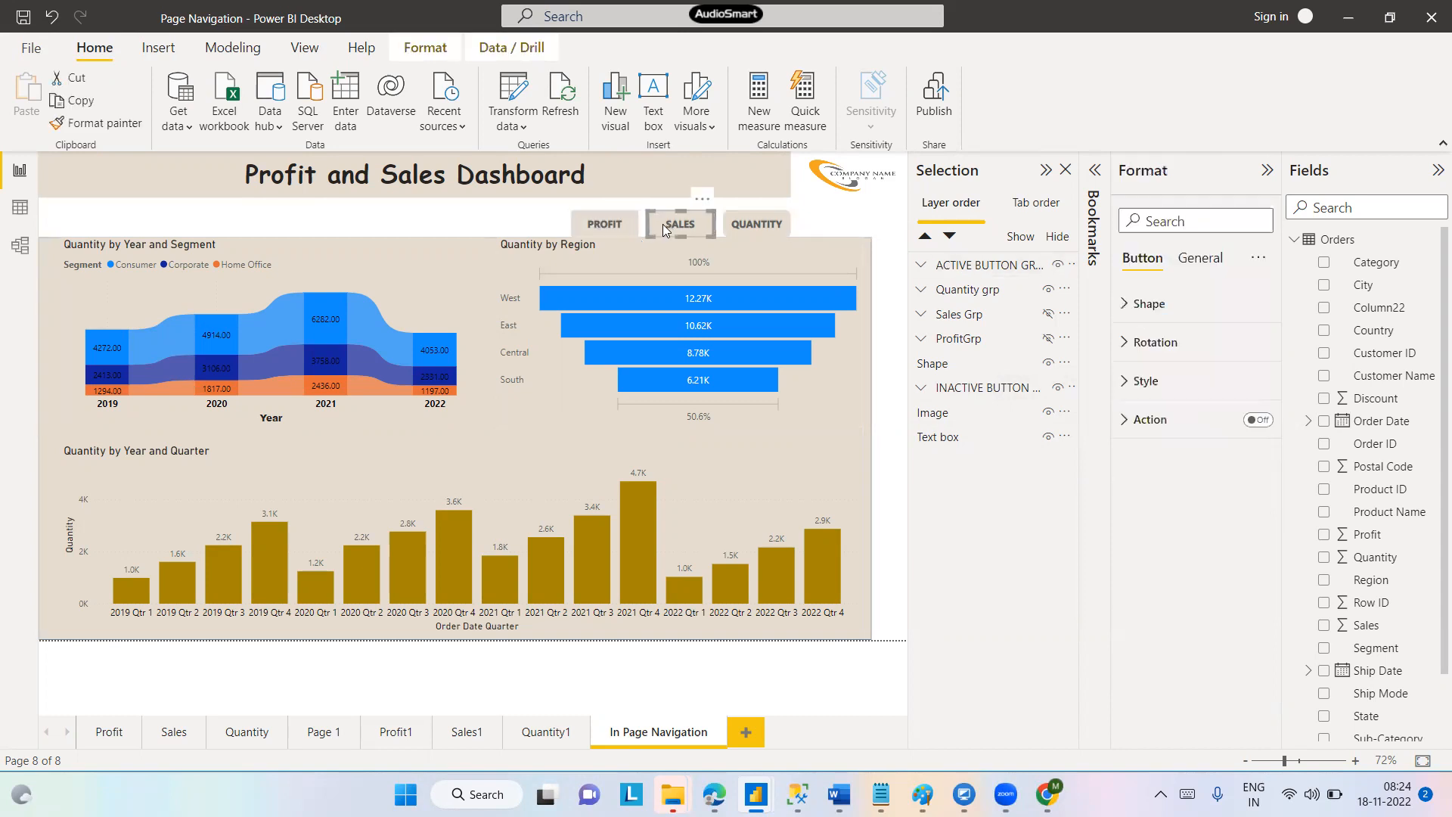
left_click(1124, 305)
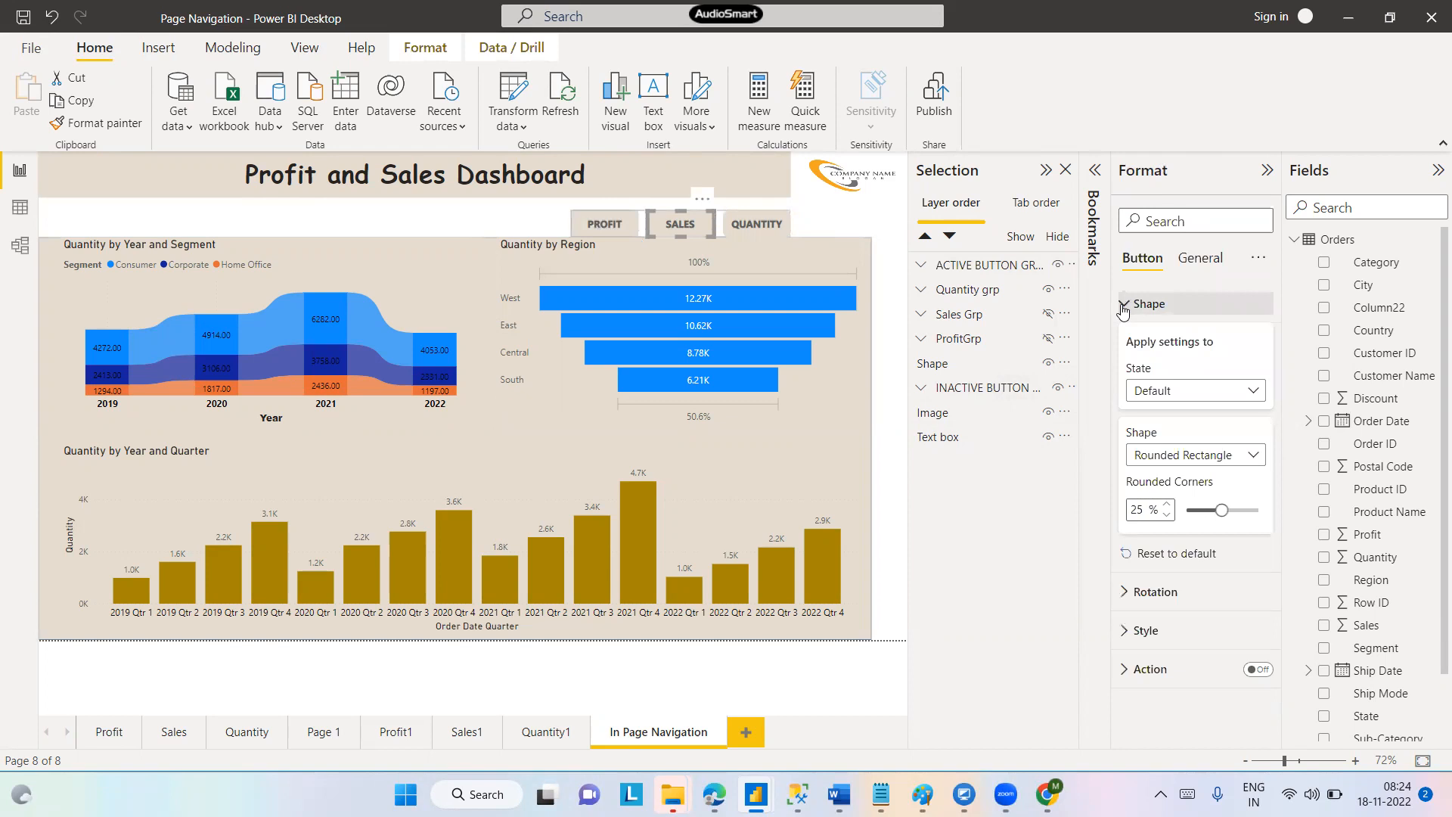
left_click(599, 222)
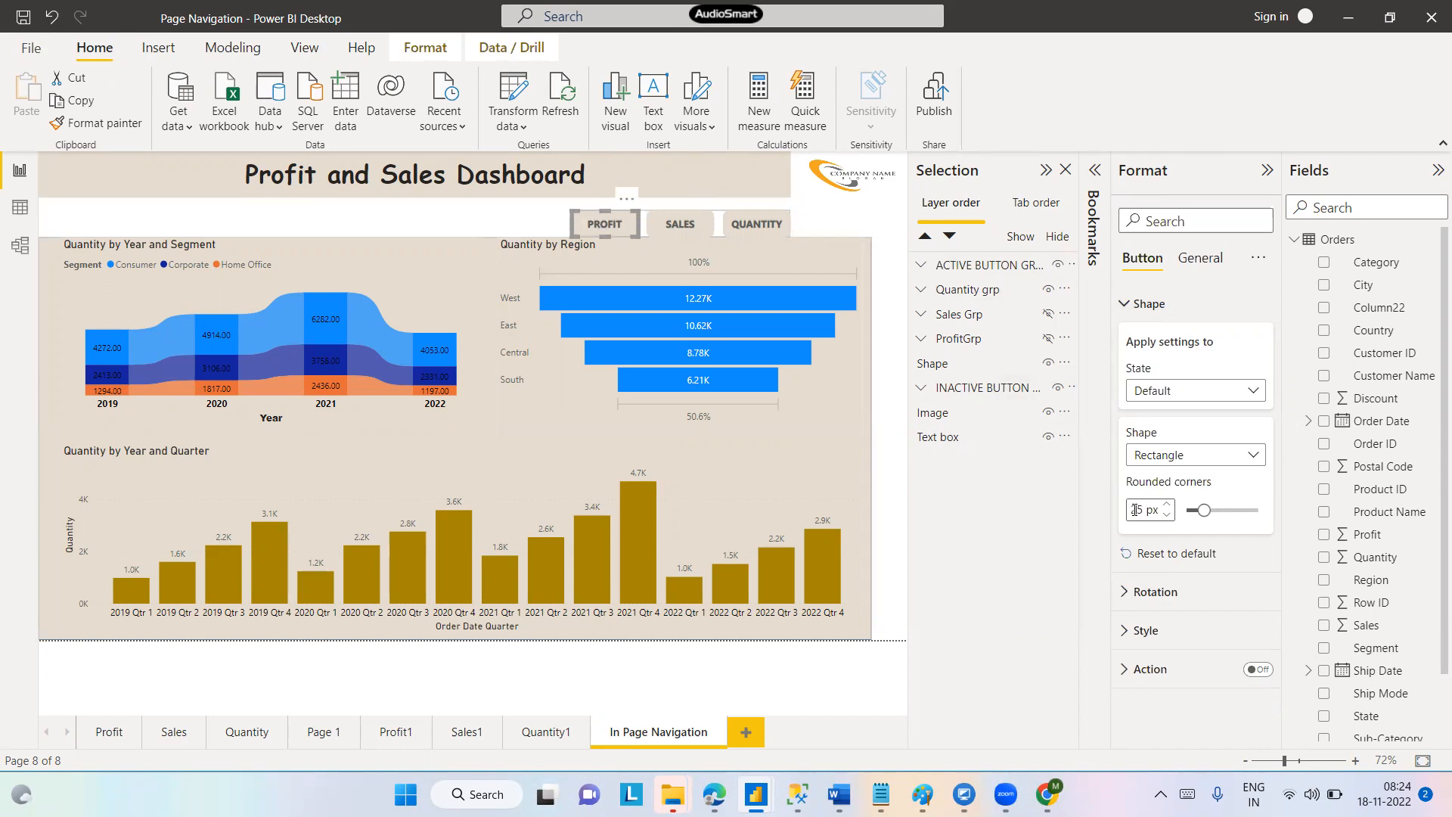
left_click(256, 221)
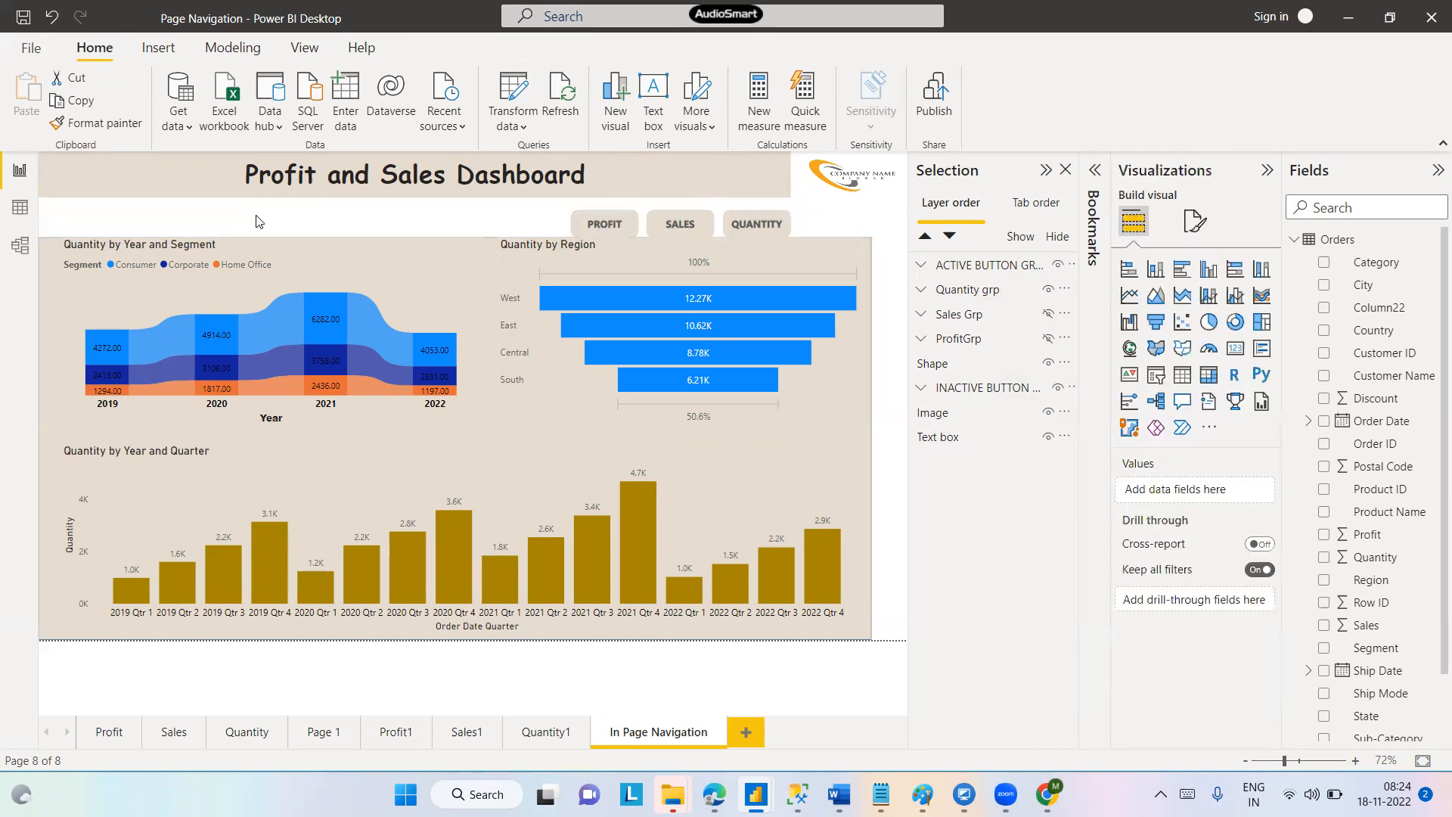
Insert a blank button and place it in the empty strip below the dashboard title
left_click(291, 48)
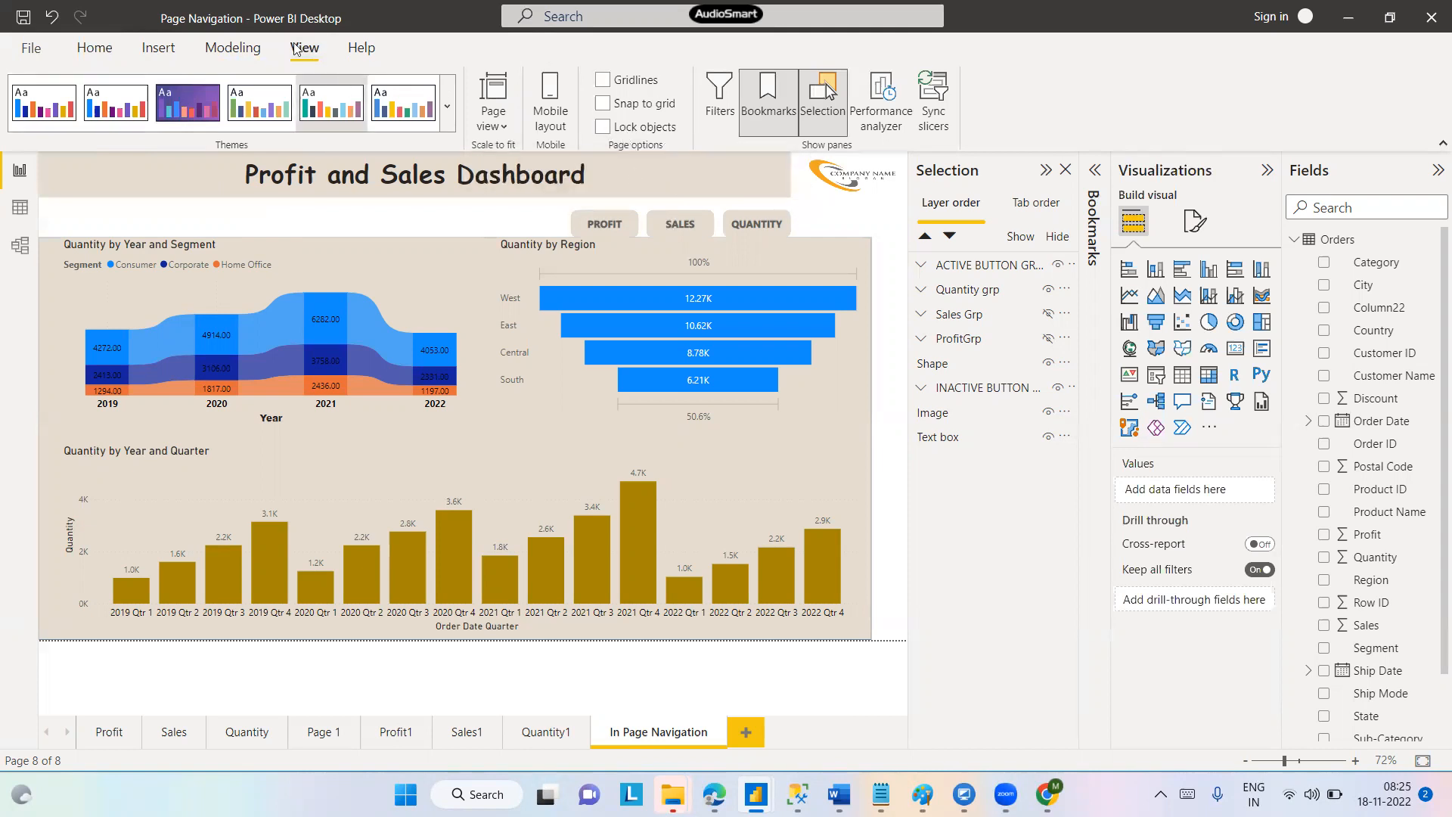
left_click(156, 48)
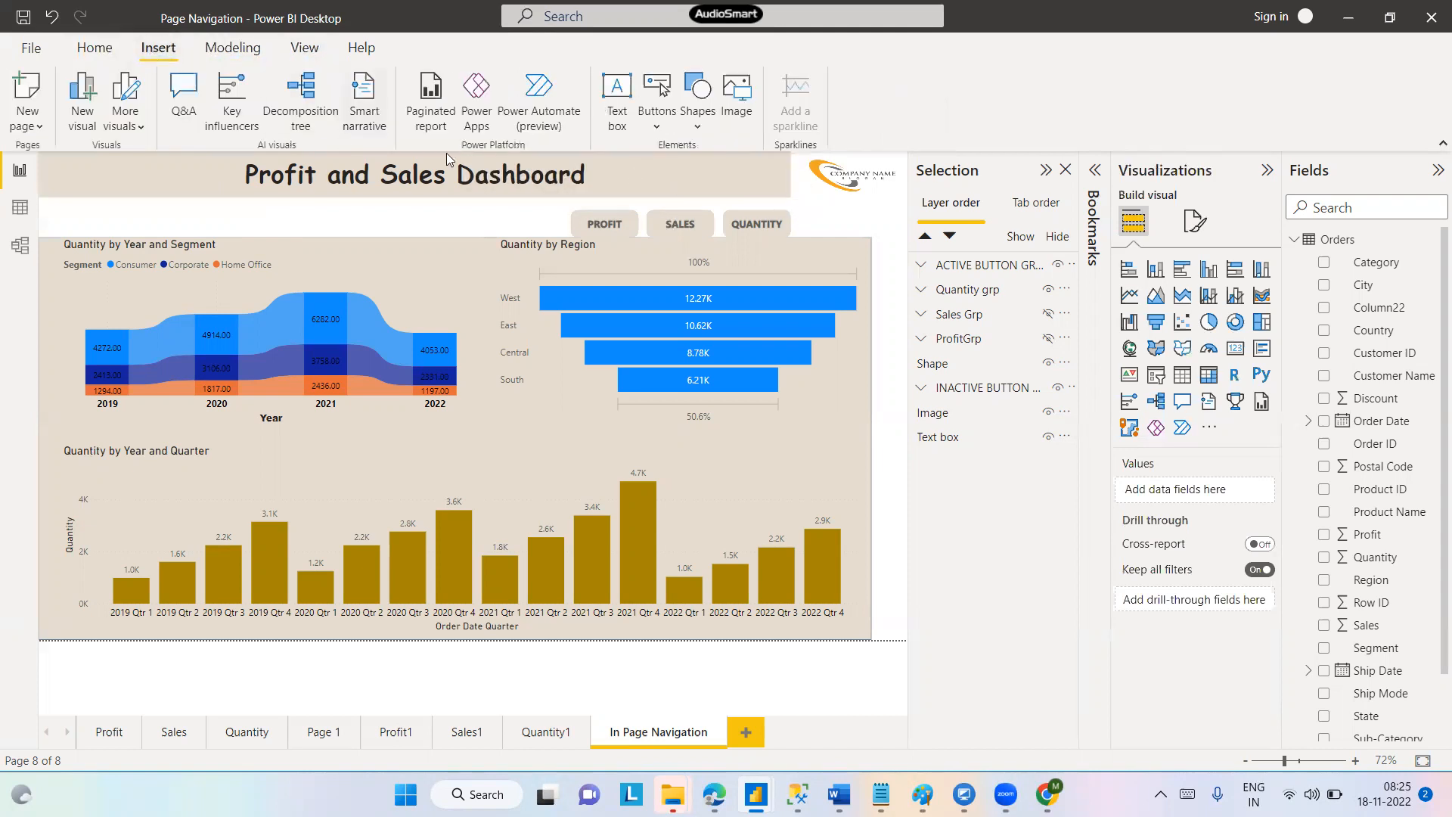
left_click(696, 113)
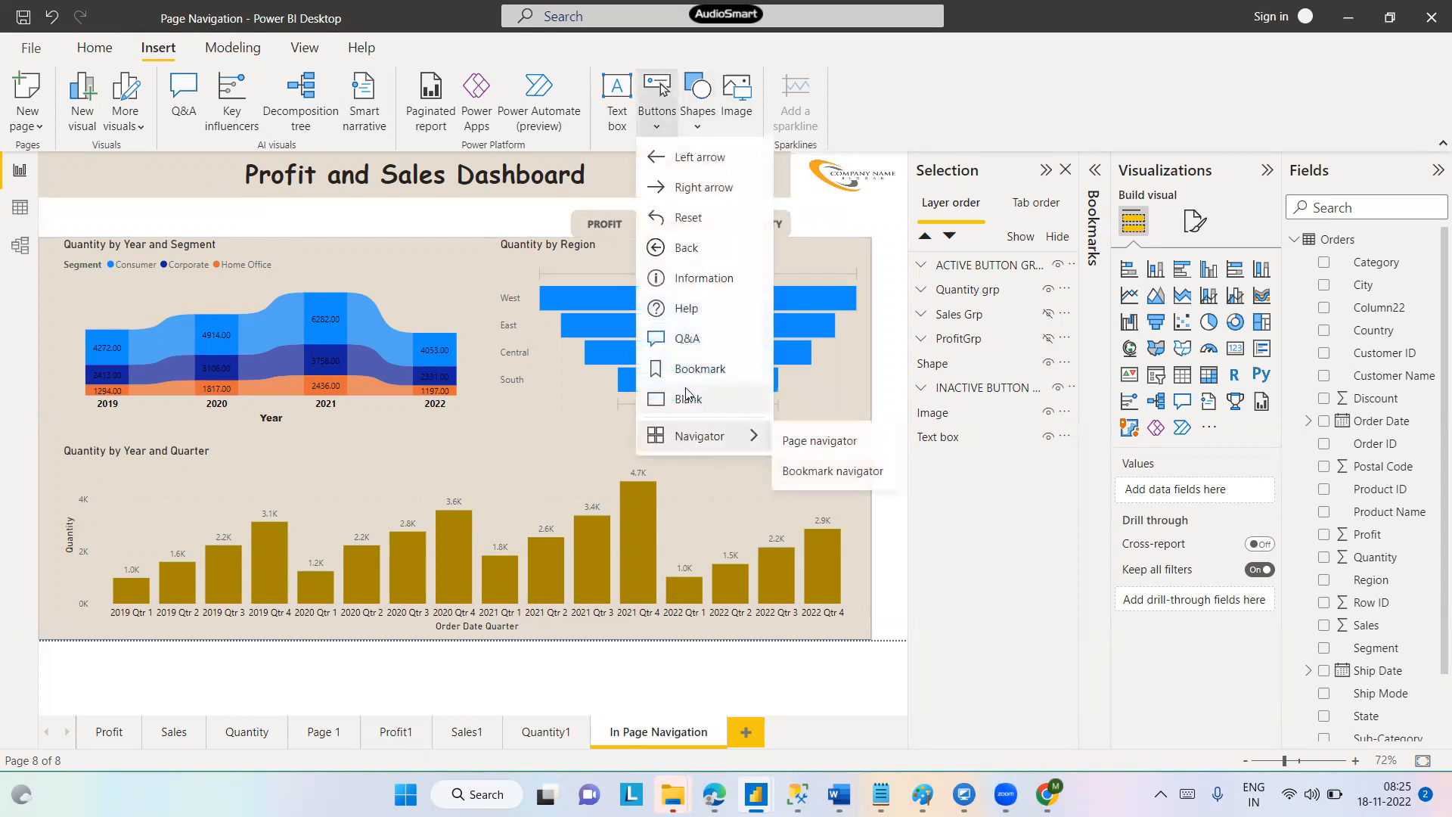
left_click(690, 398)
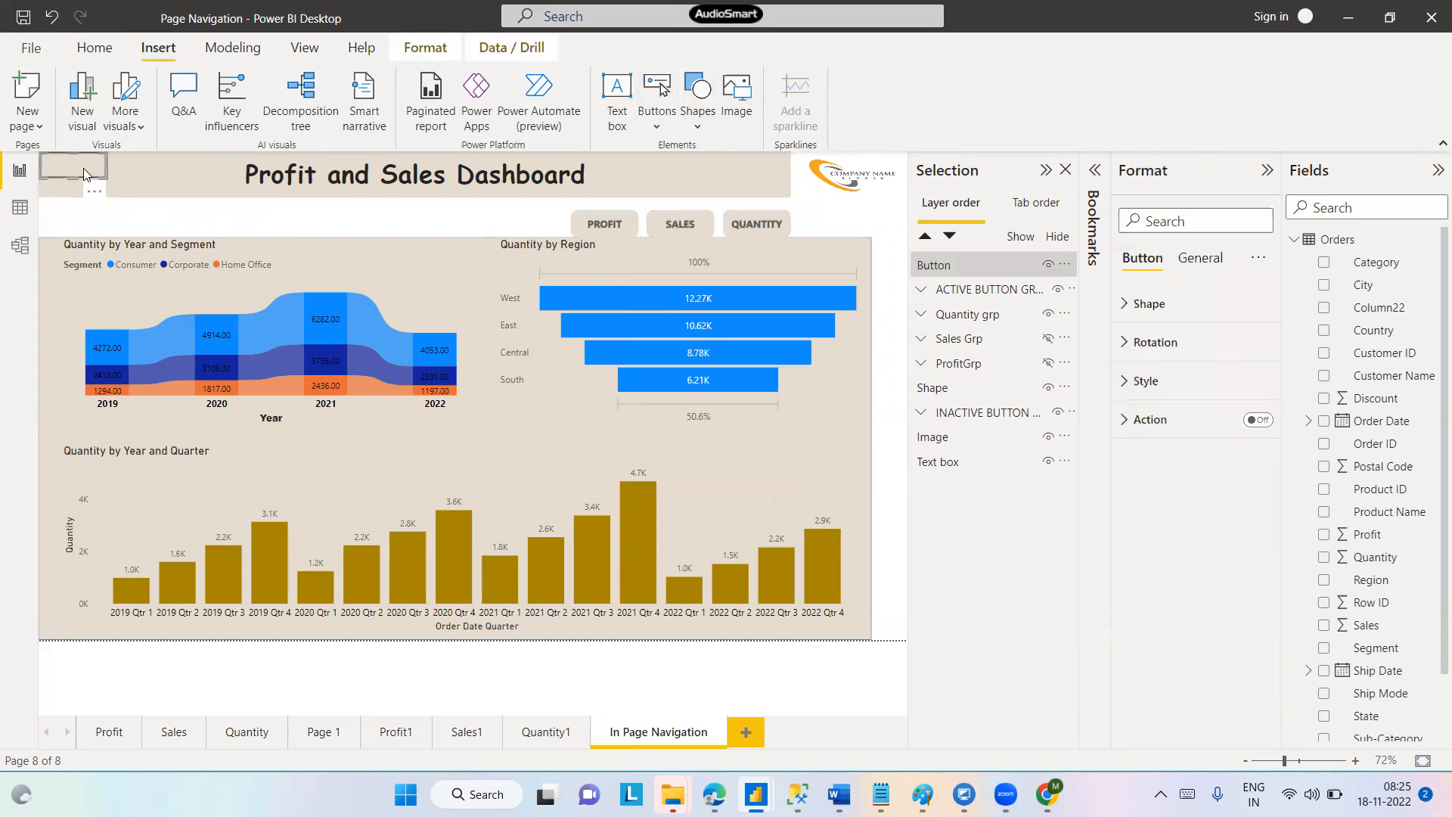
left_click_drag(80, 165, 237, 225)
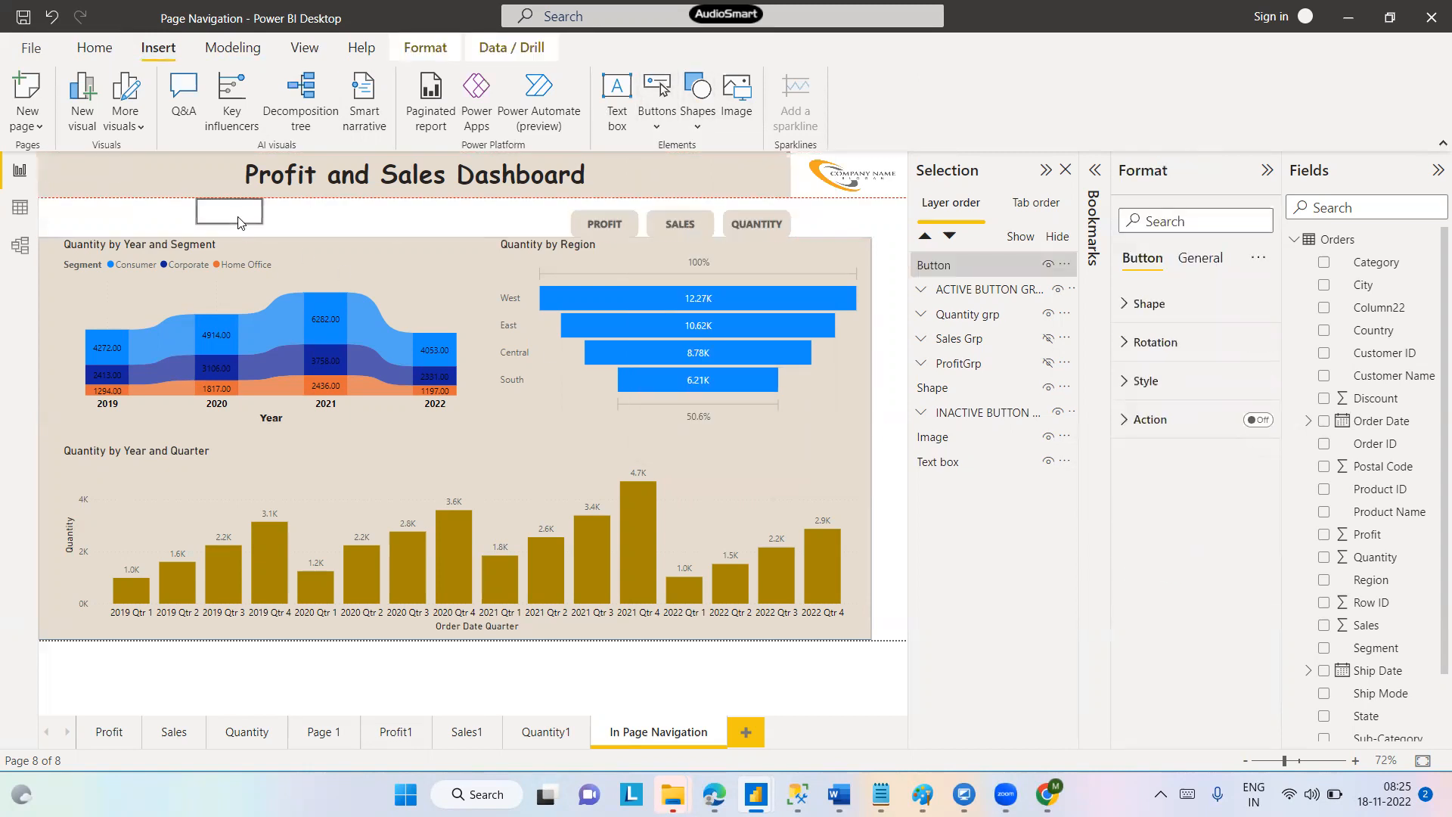
Change the new blank button's shape to Trapezoid
left_click(1125, 306)
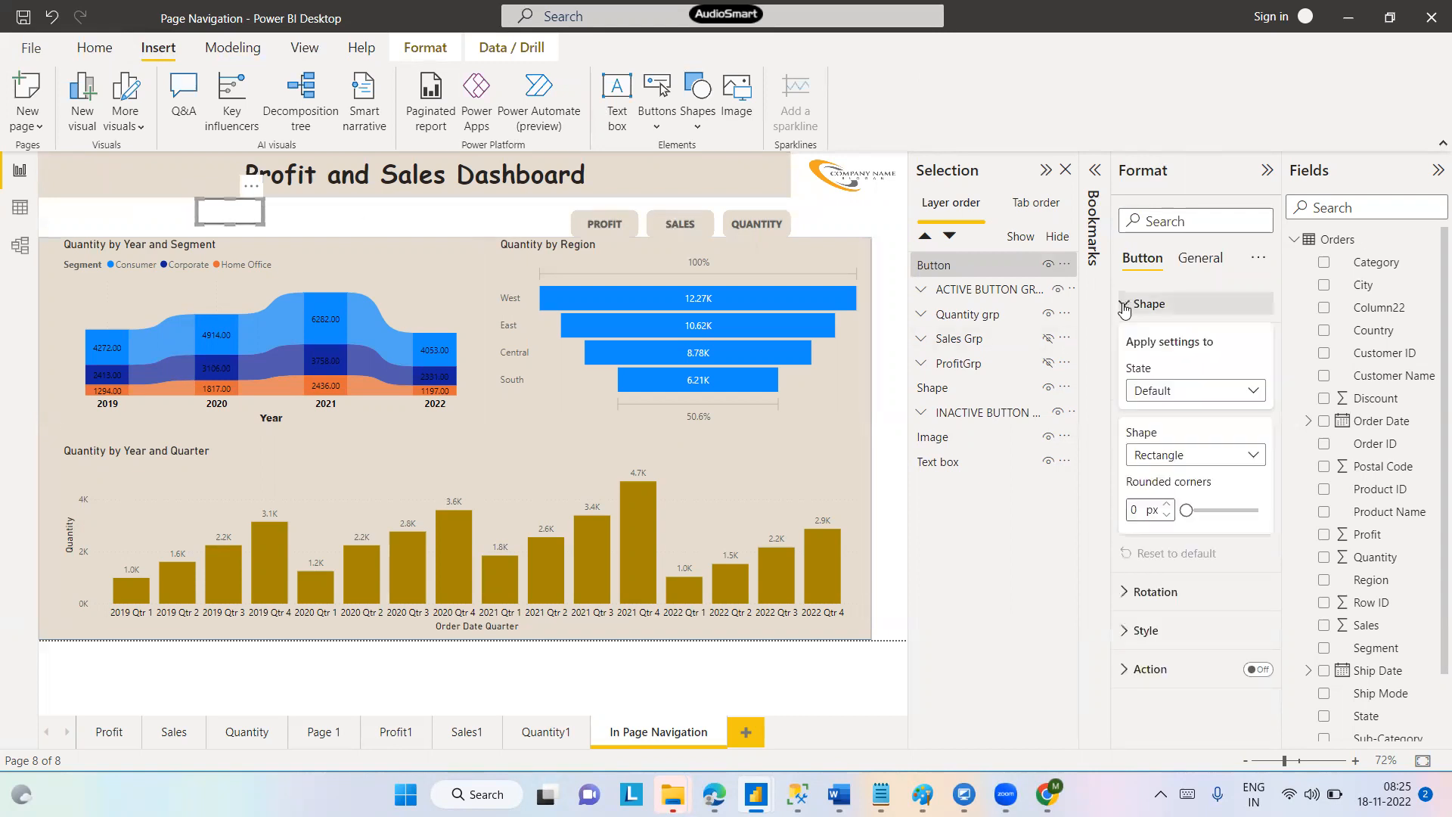
left_click(1253, 455)
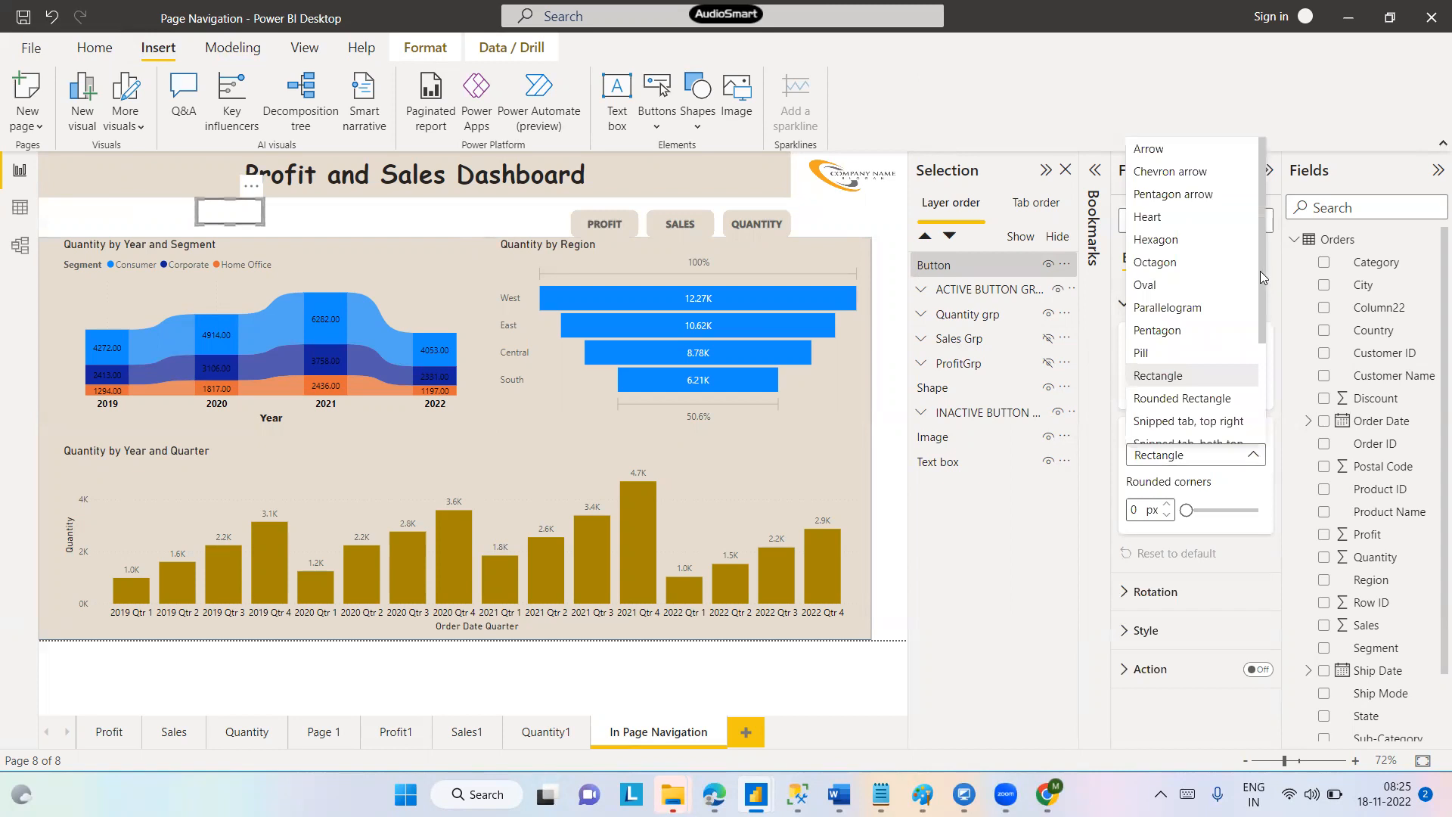
left_click_drag(1260, 271, 1260, 380)
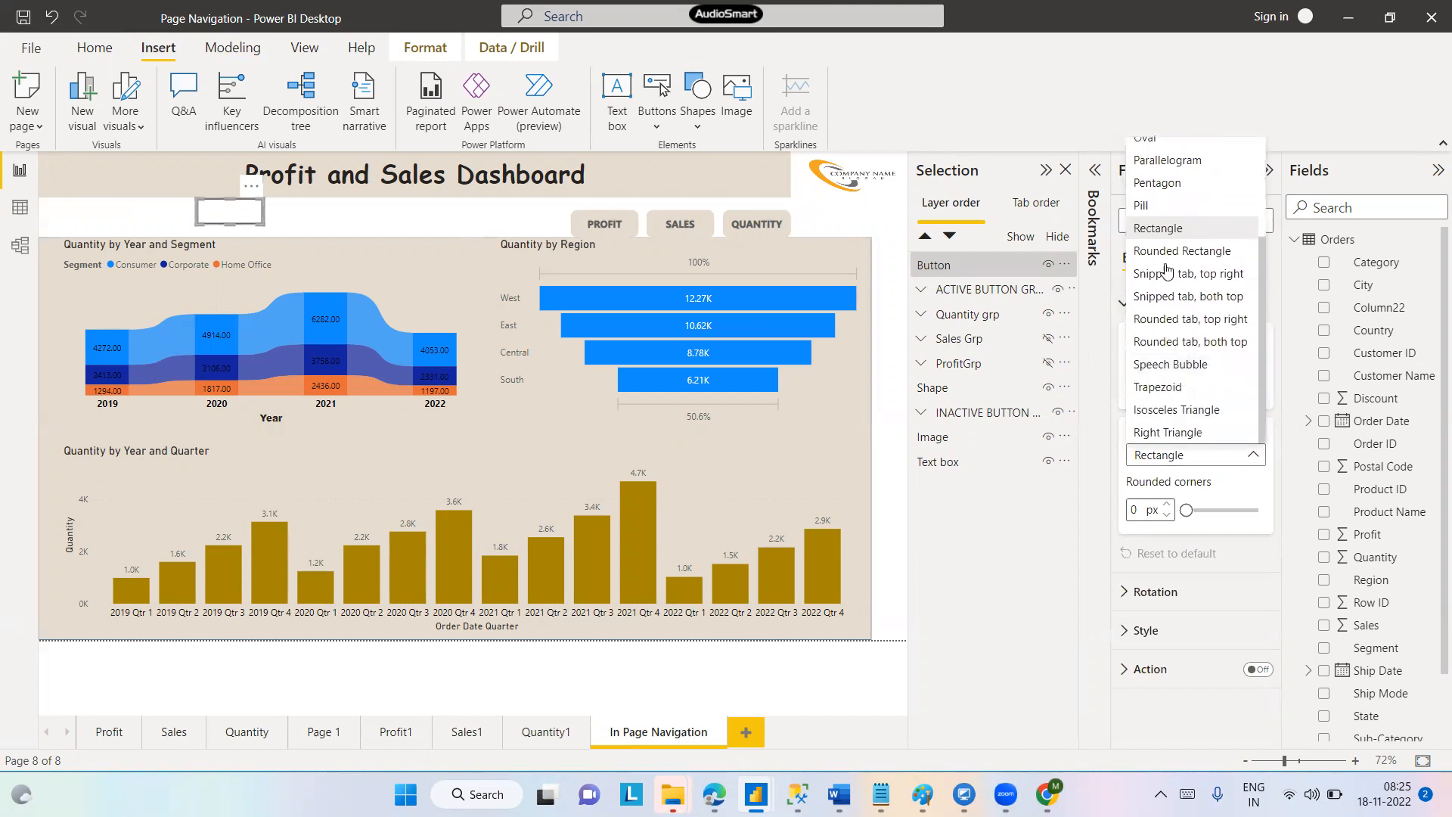
left_click(1148, 389)
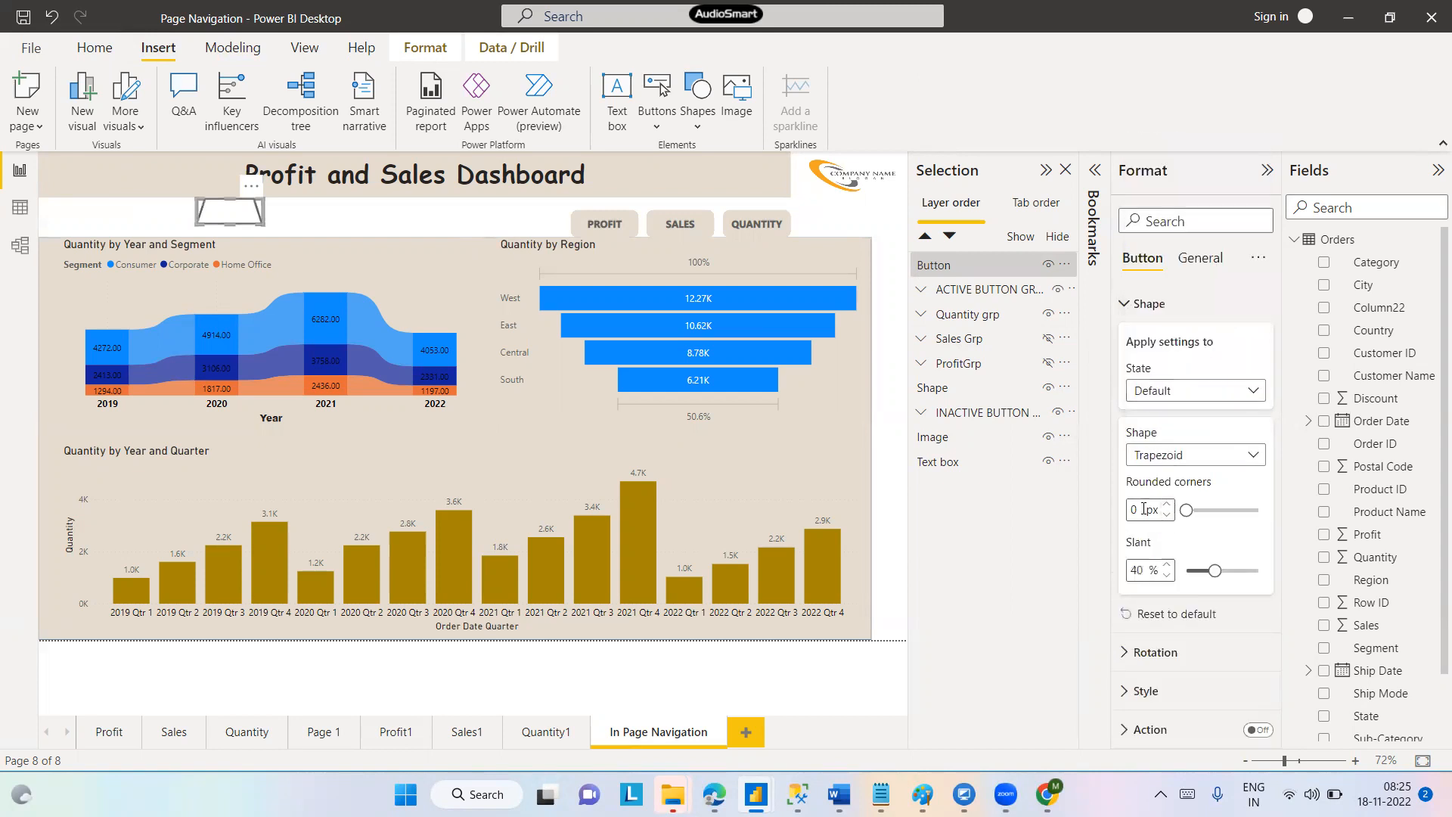
left_click(1127, 304)
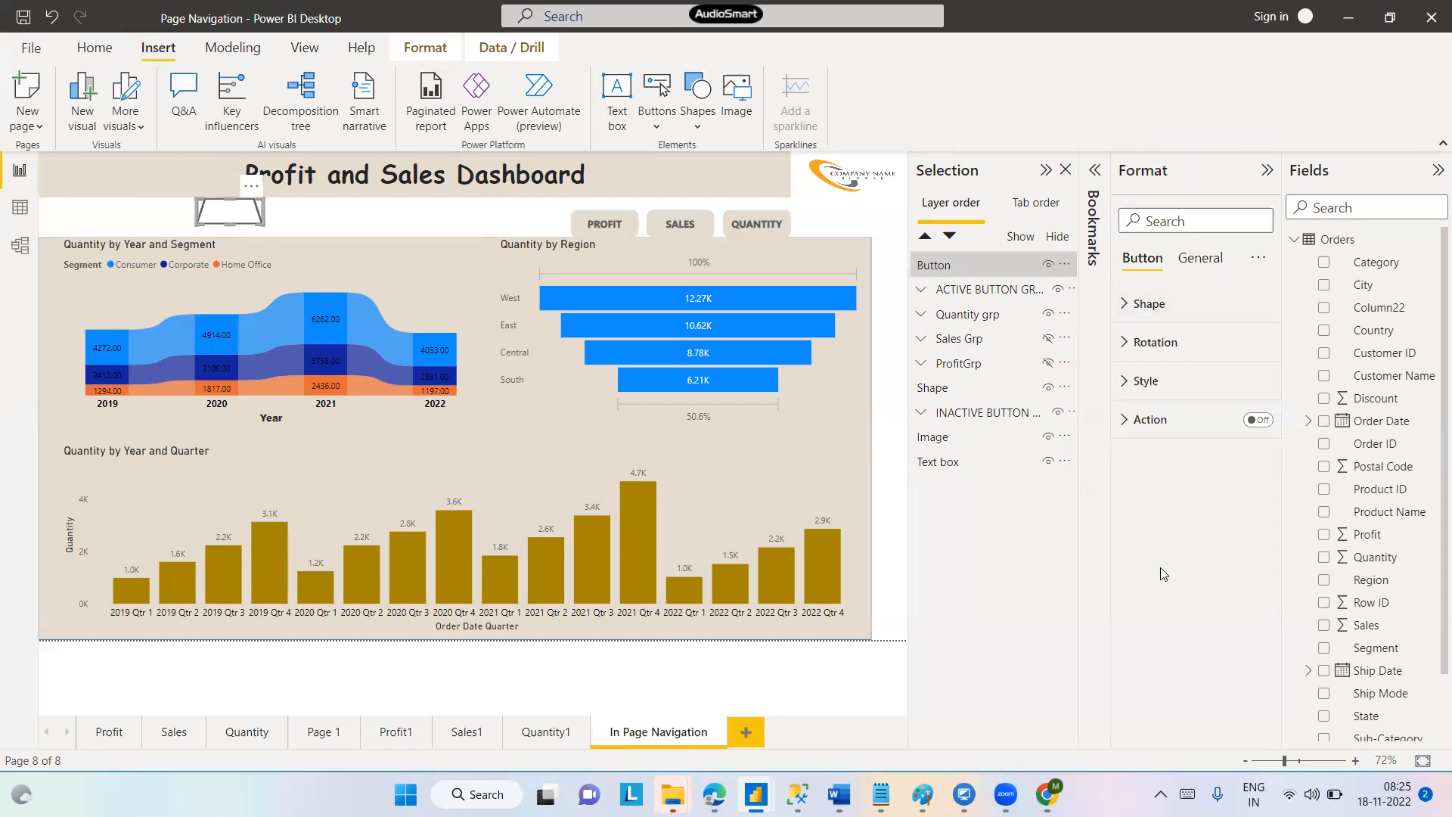
Rotate the whole trapezoid button 270° and reshape it into a tall, narrow side tab at the page's right edge beside the charts
left_click(1125, 348)
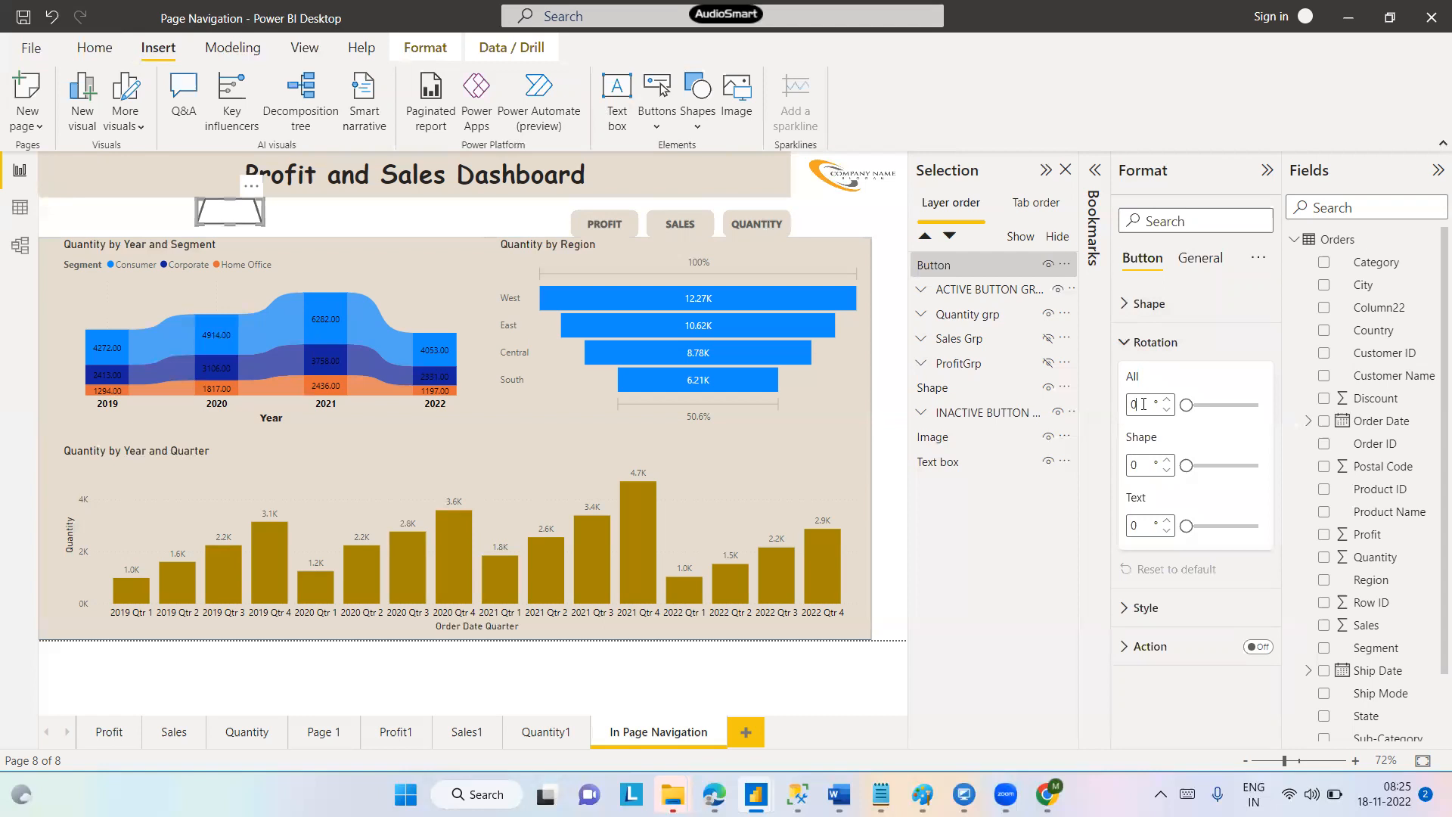
type("270")
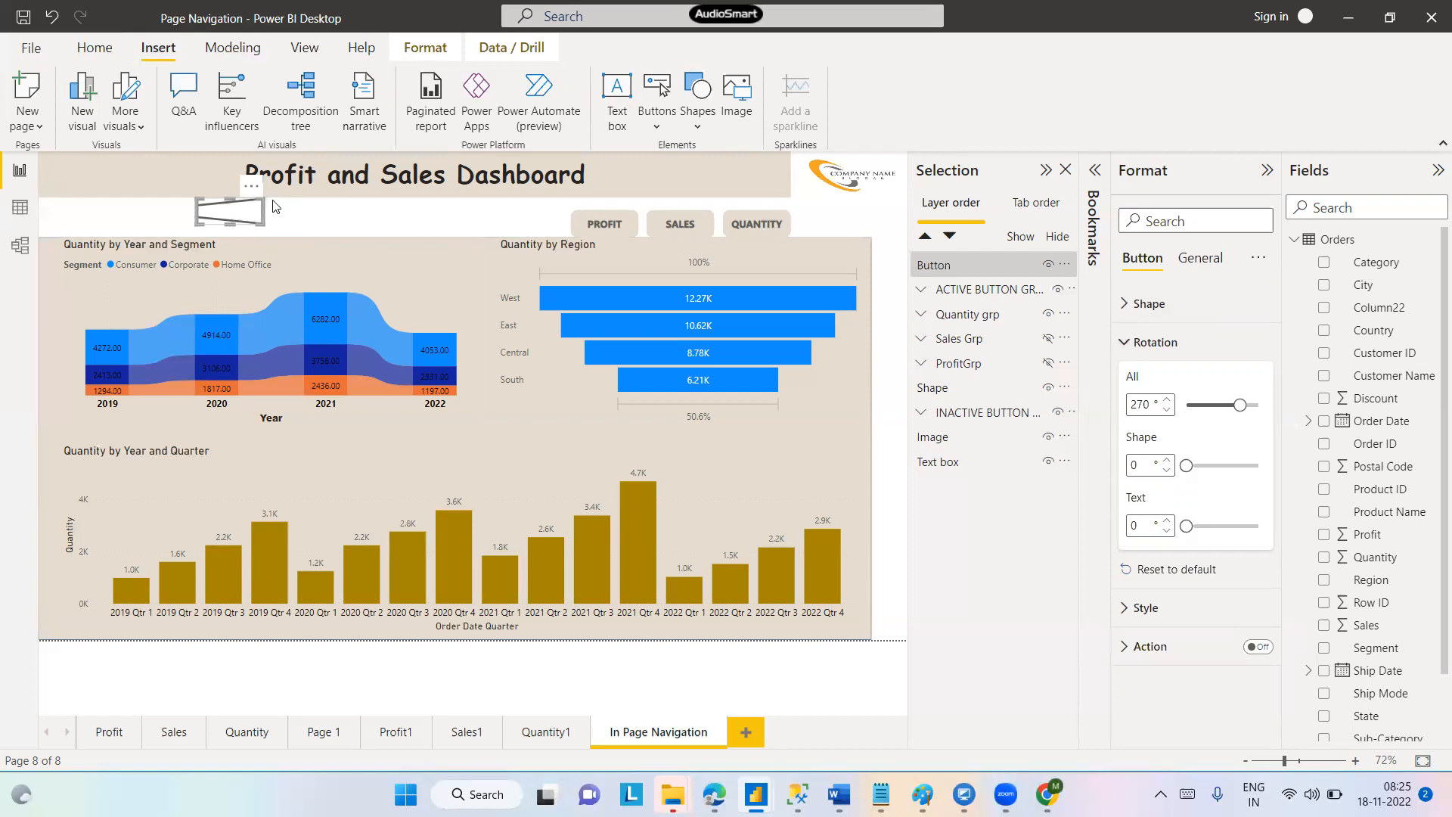
left_click_drag(244, 211, 961, 279)
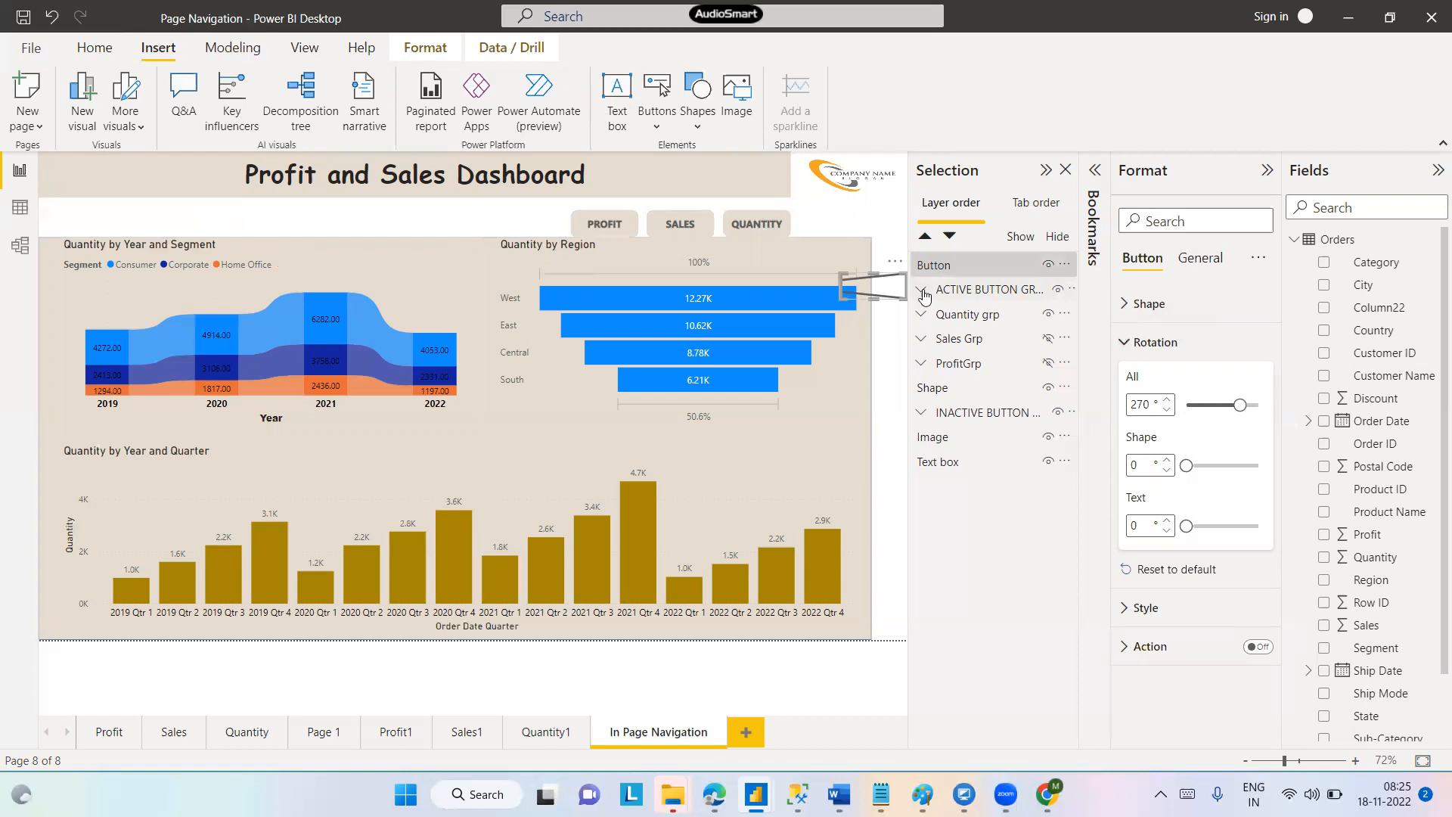
left_click_drag(875, 295, 889, 426)
left_click_drag(838, 351, 889, 336)
left_click_drag(889, 409, 889, 371)
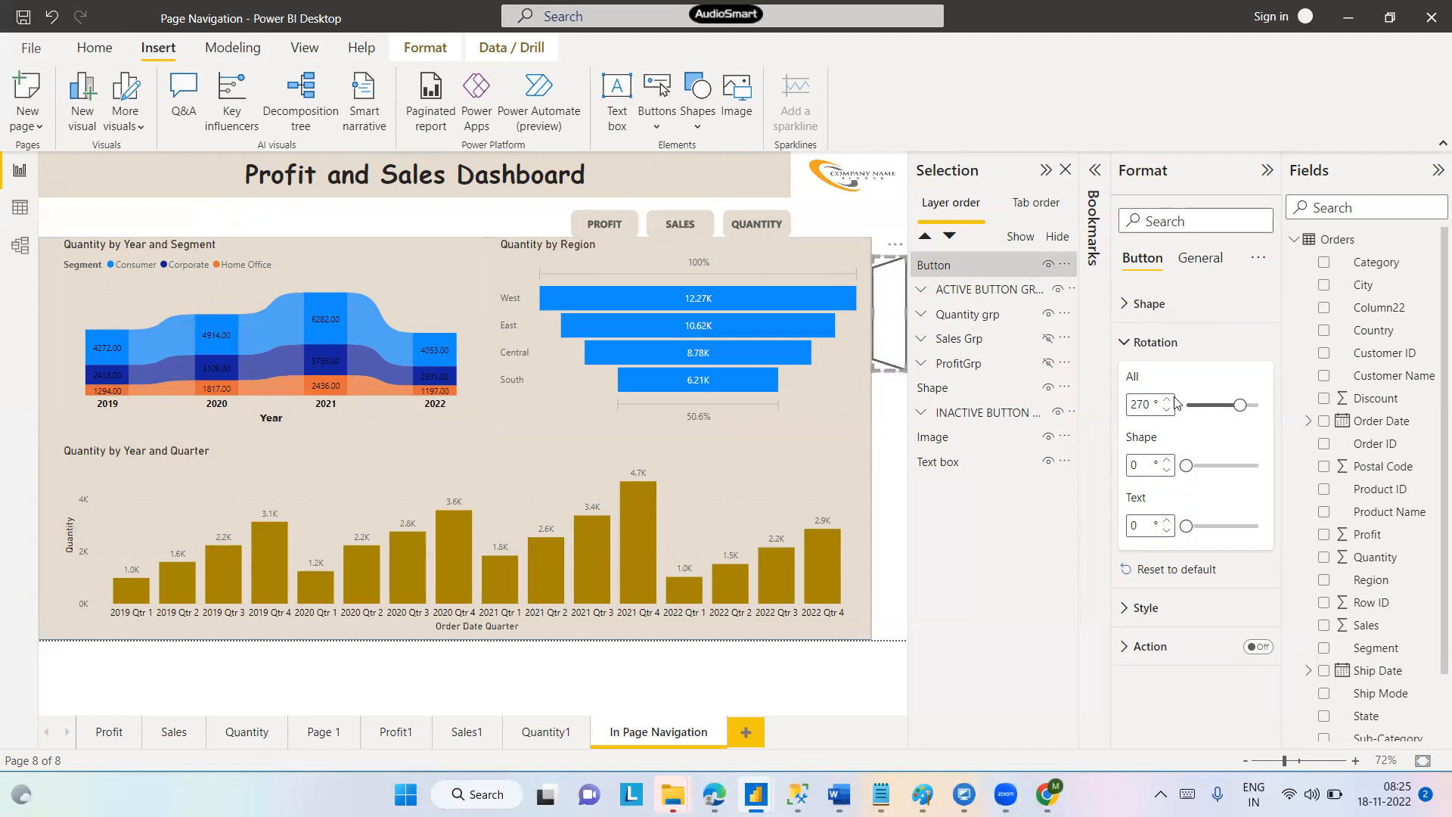
Turn on the trapezoid button's text in its default state and label it PROFIT
left_click(1188, 259)
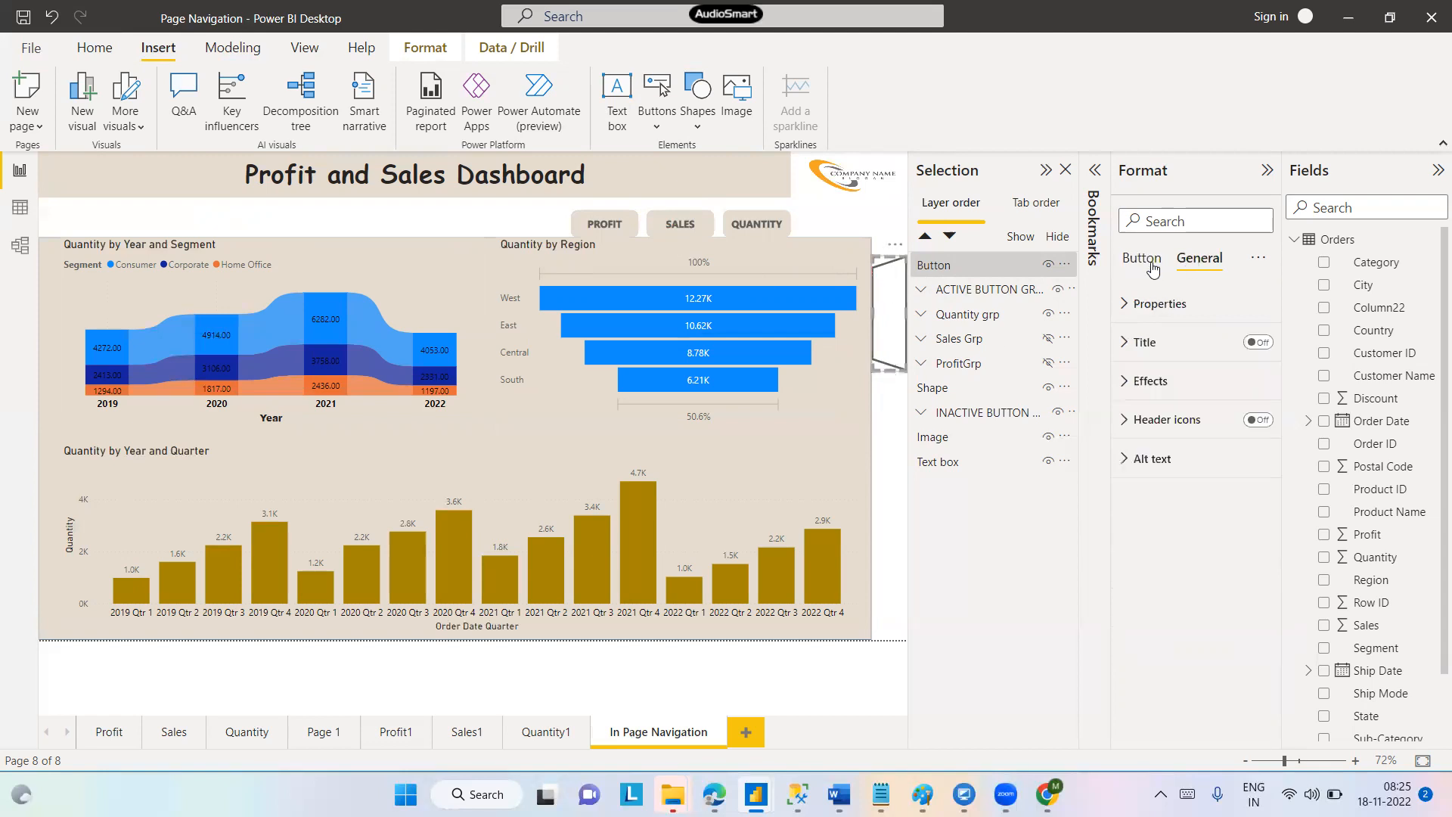
left_click(1151, 264)
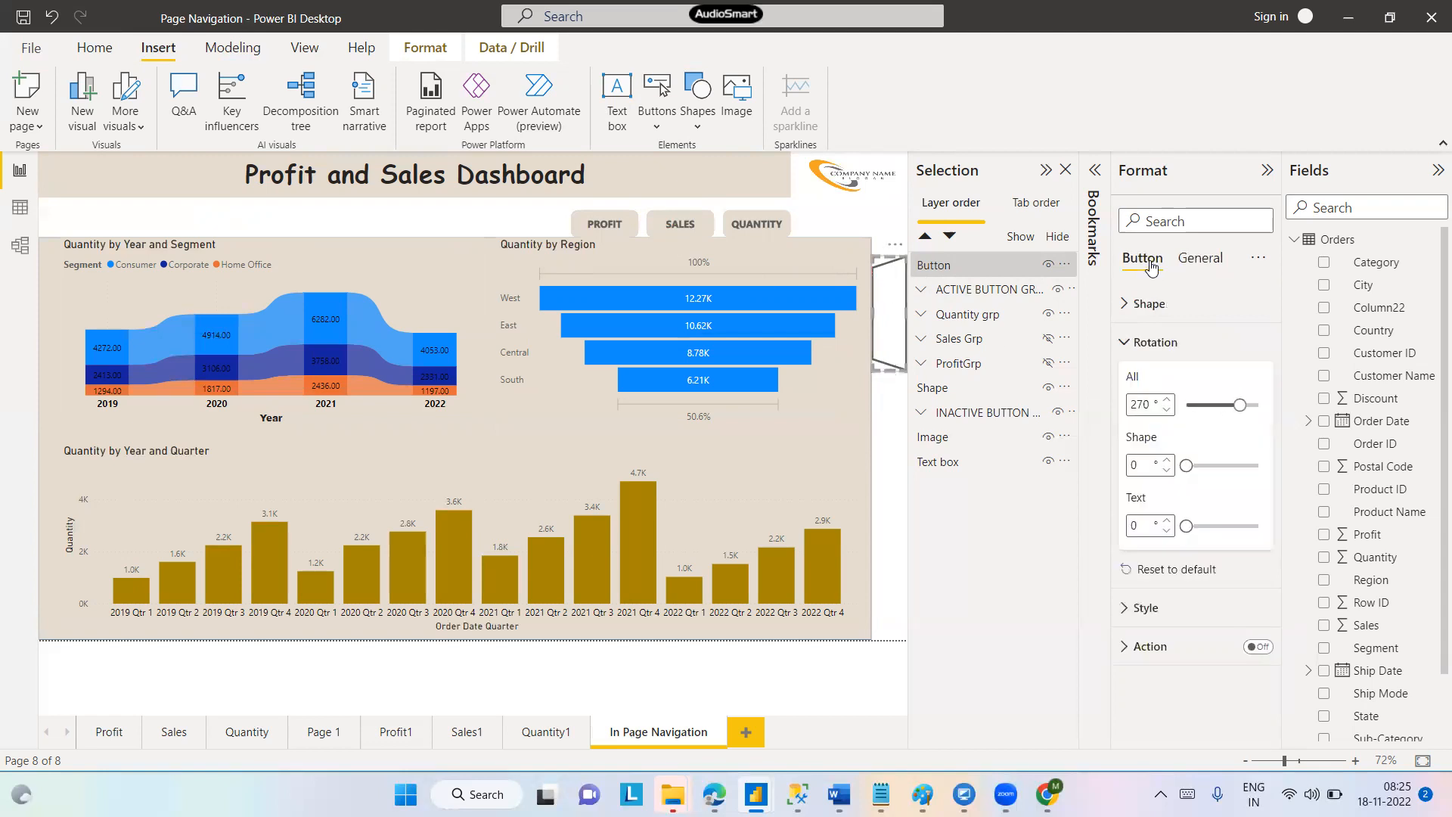
left_click(1124, 344)
left_click(1127, 381)
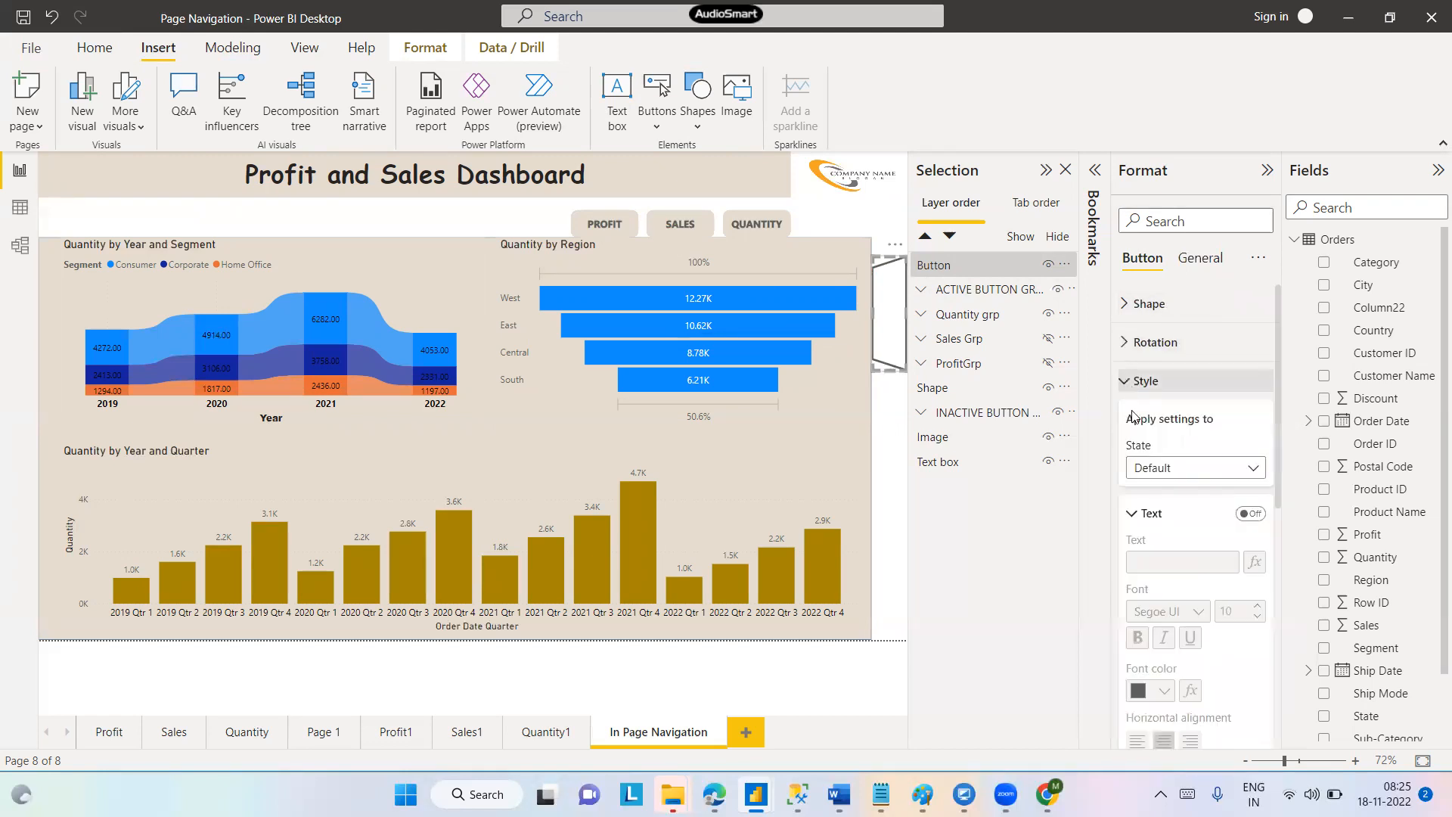
left_click(1250, 513)
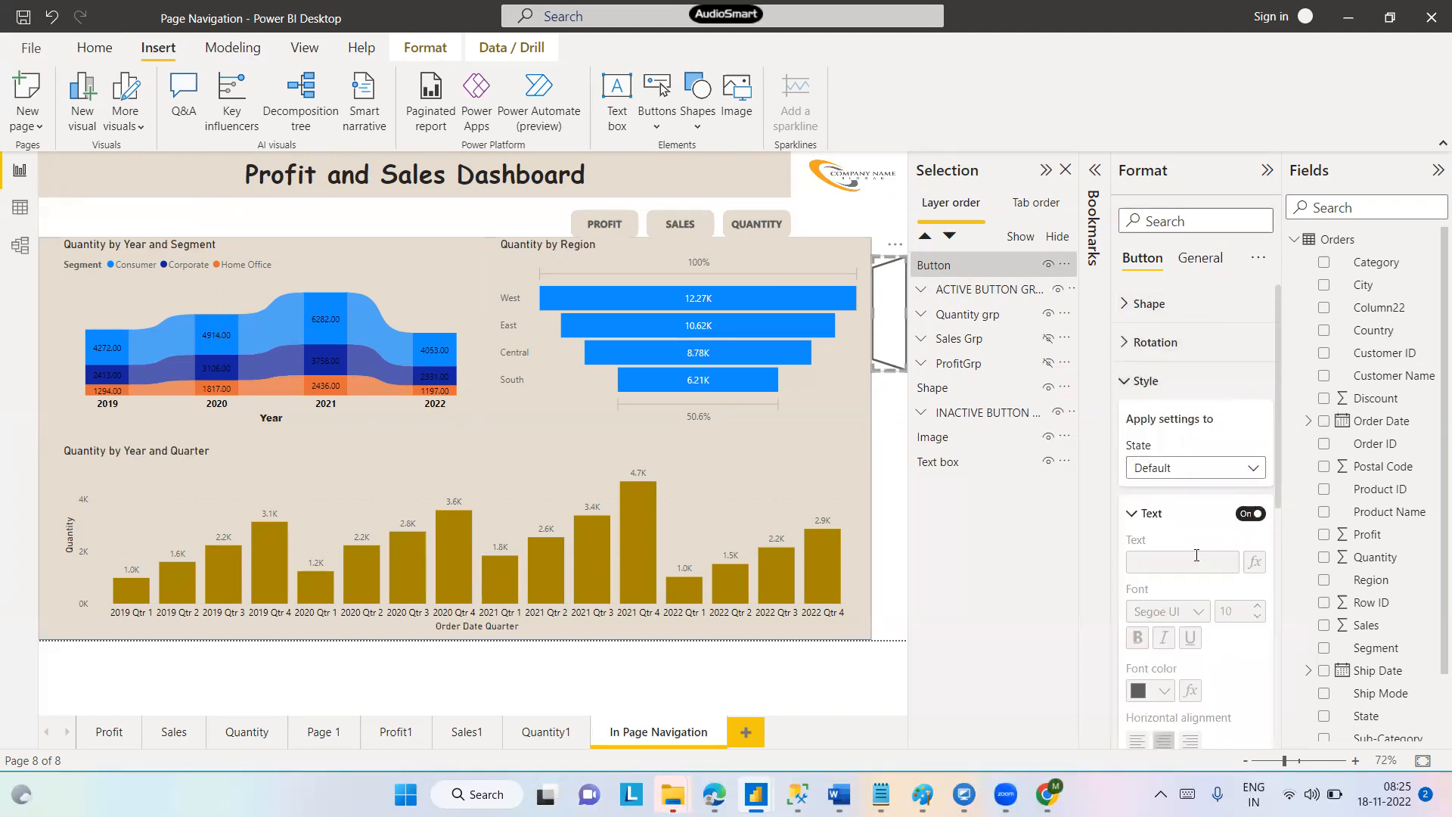
type("PROFIT")
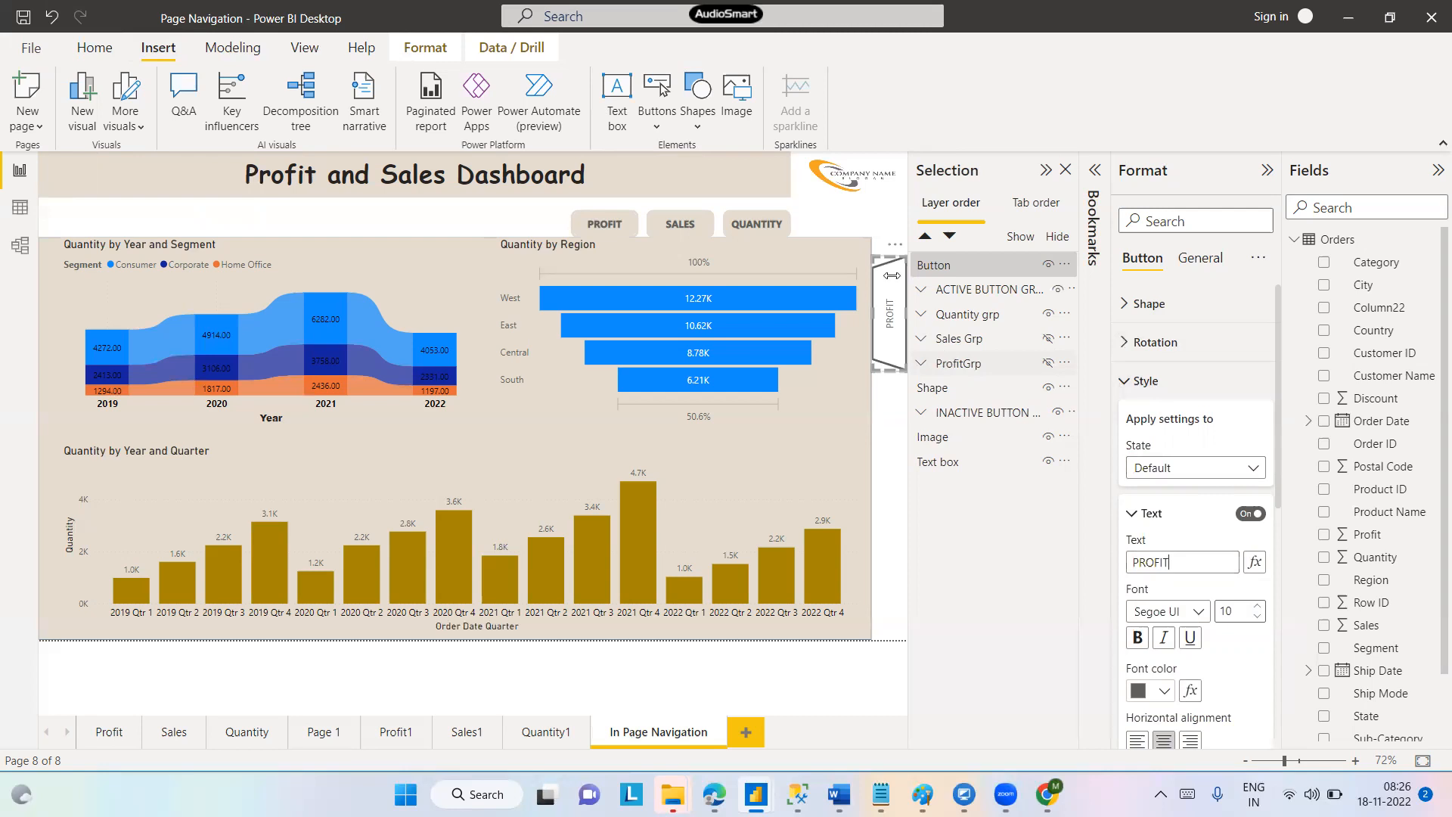
left_click(895, 455)
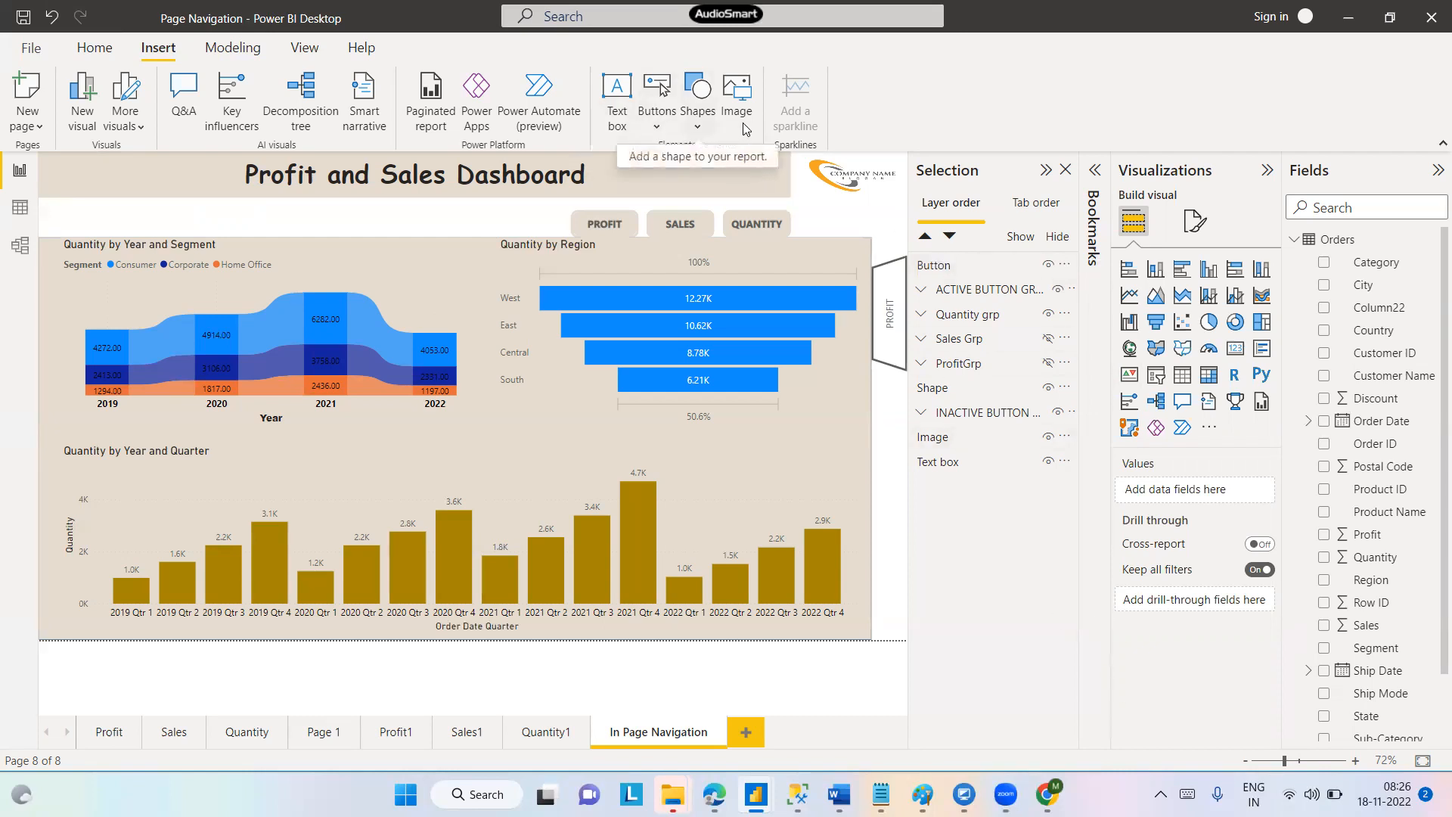
left_click(845, 179)
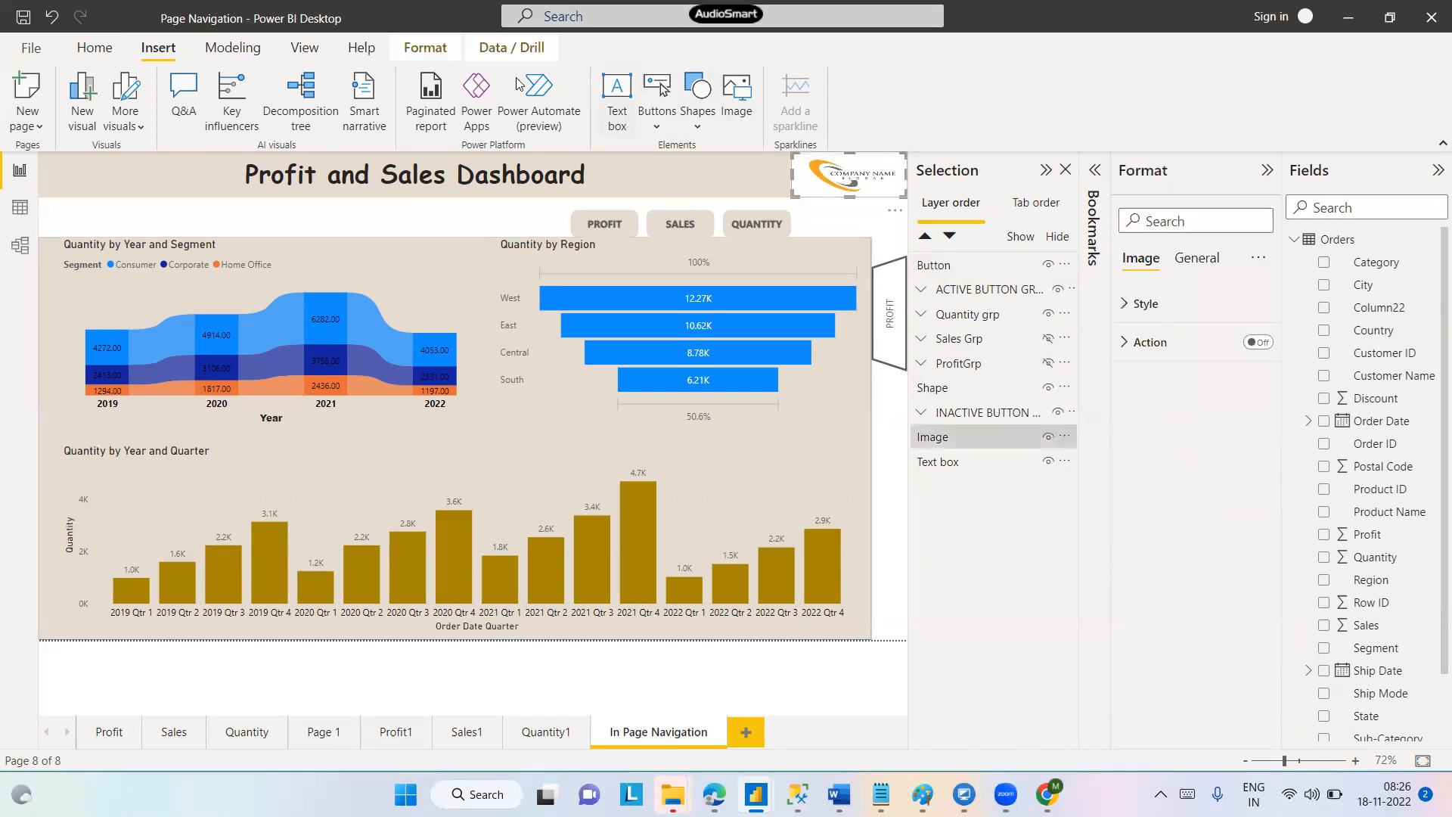
left_click(98, 53)
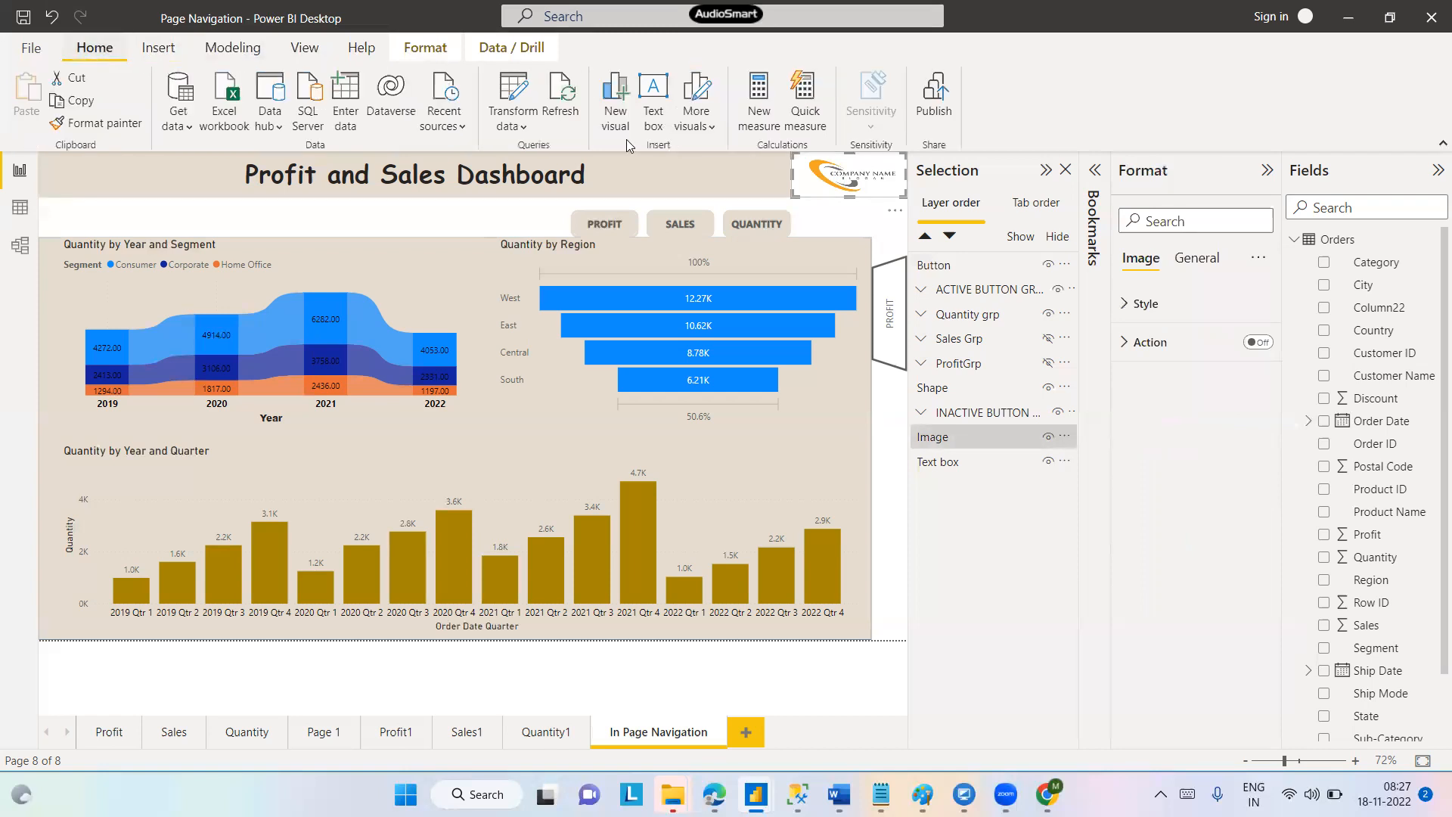
left_click(1359, 265)
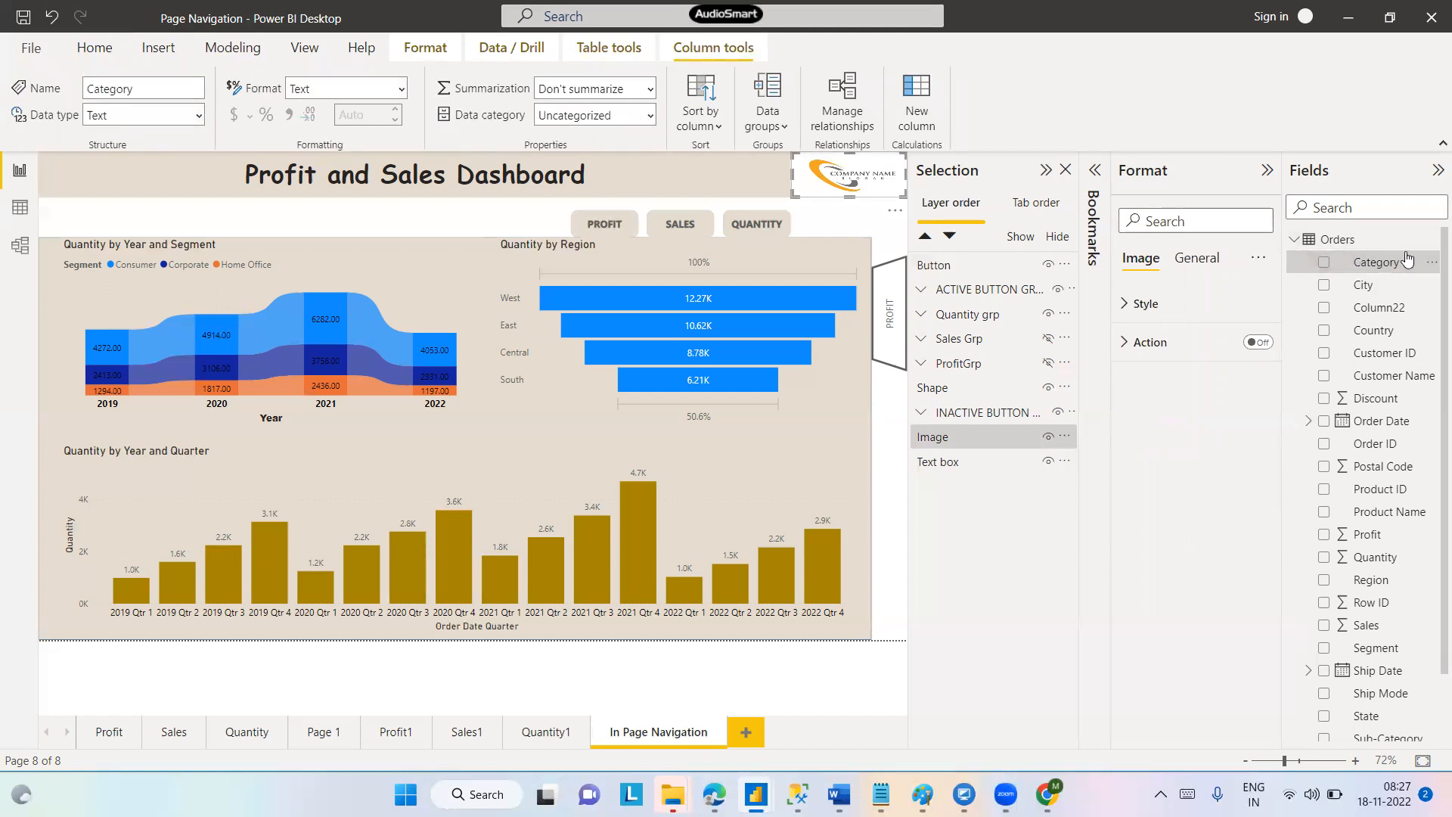
left_click(1377, 404)
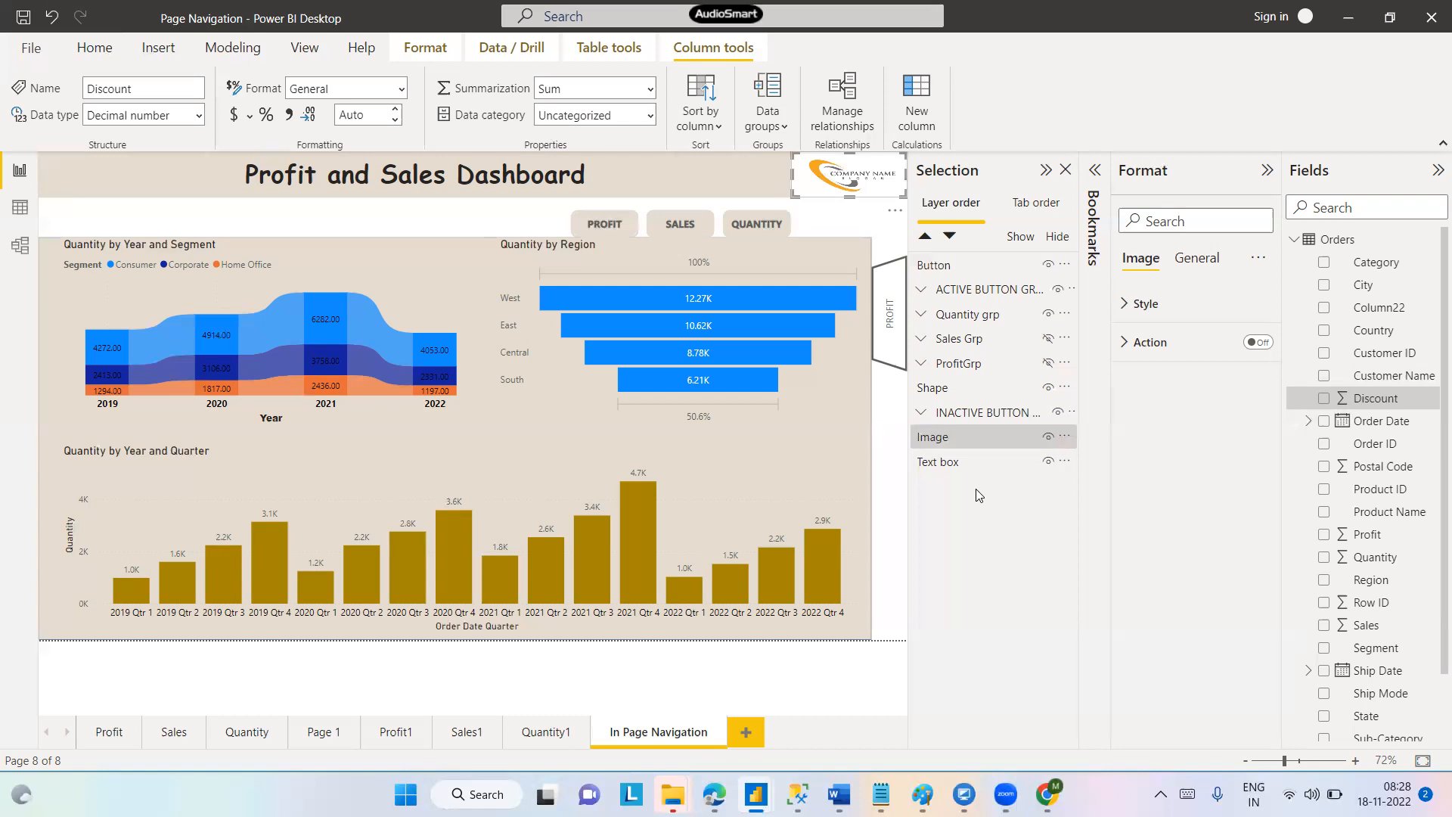
Review the grouped visuals on the Profit1, Sales1 and Quantity1 pages and compare them with the In Page Navigation page
left_click(397, 732)
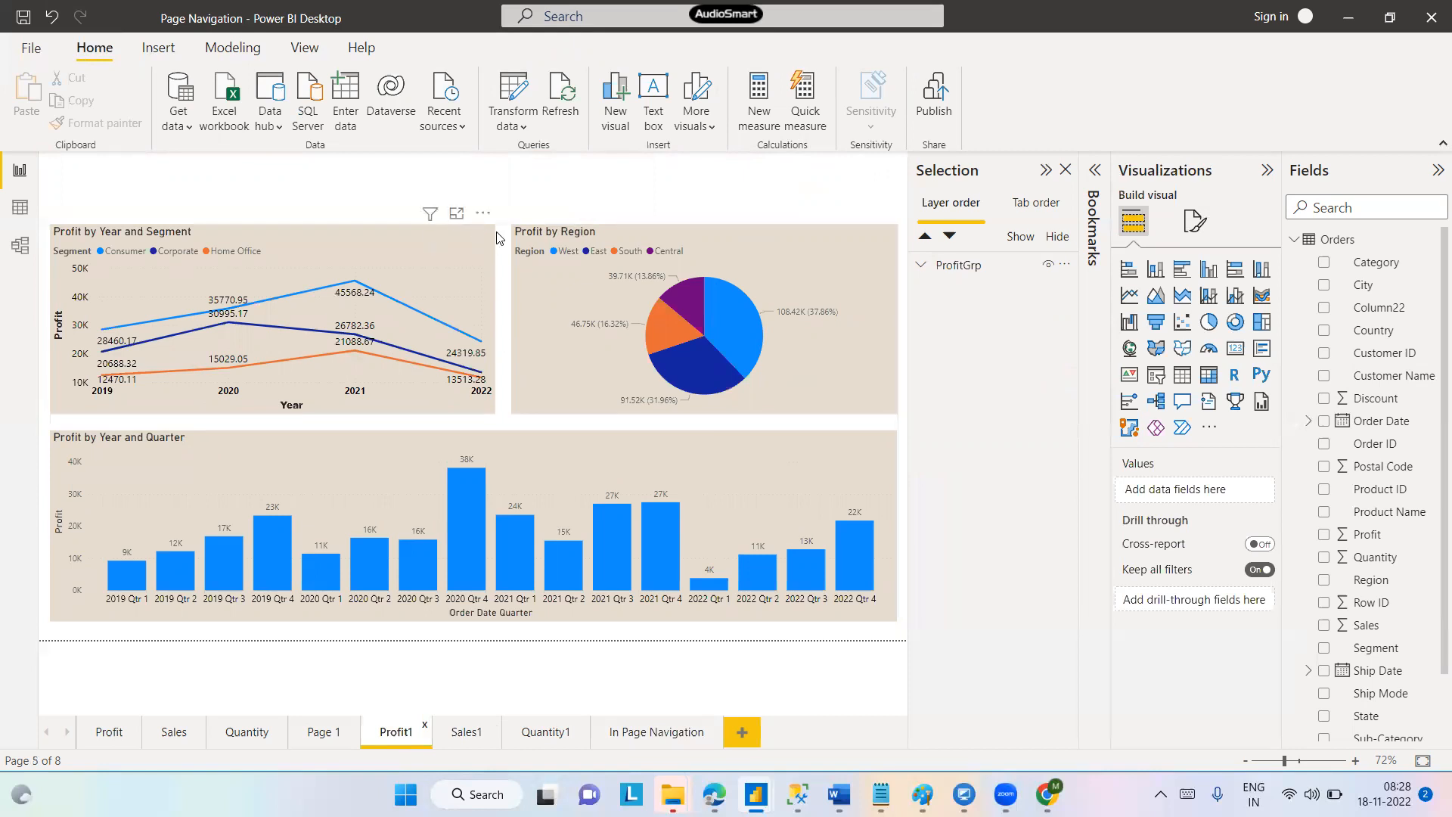
left_click(446, 251)
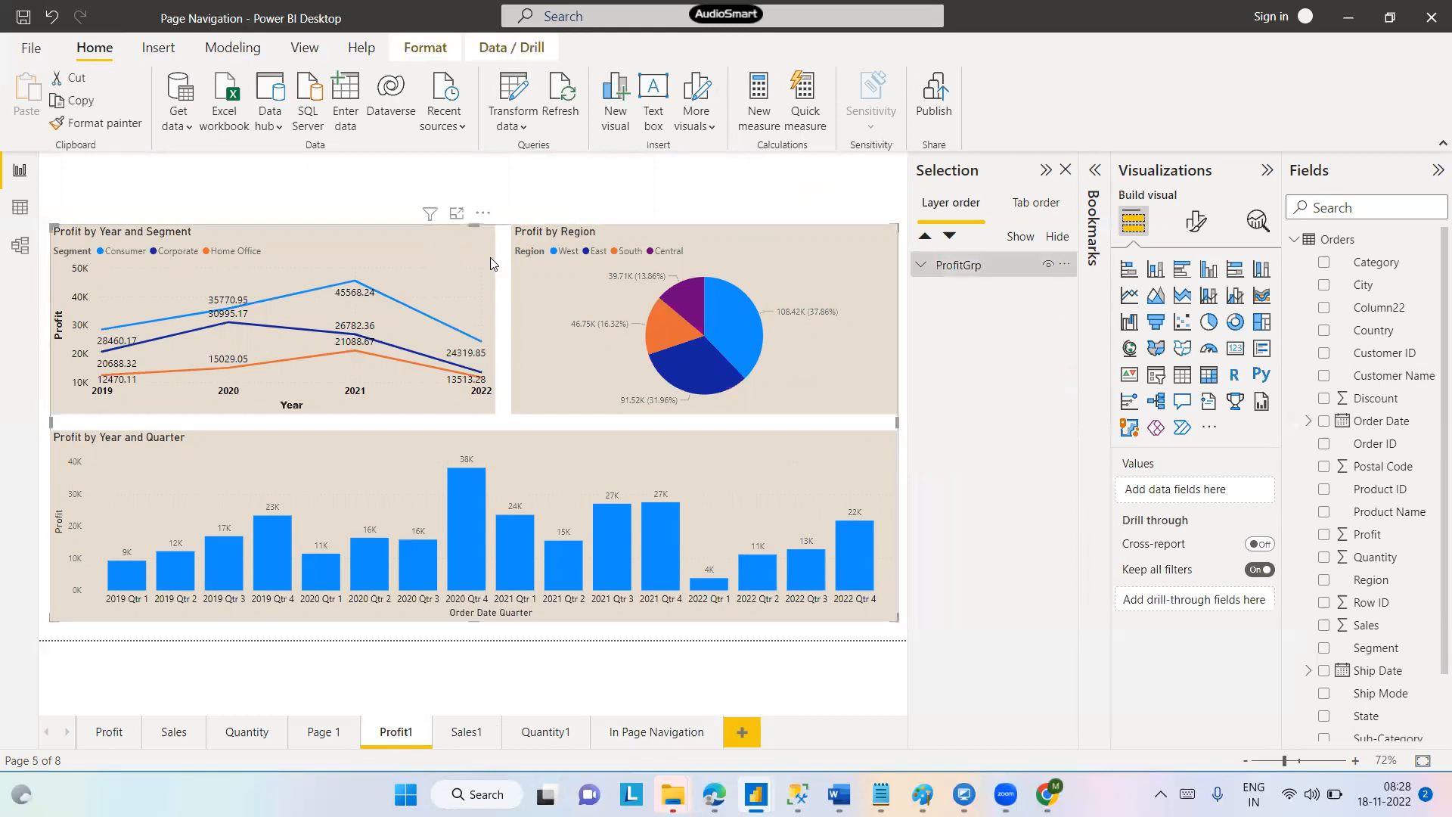
left_click(457, 289)
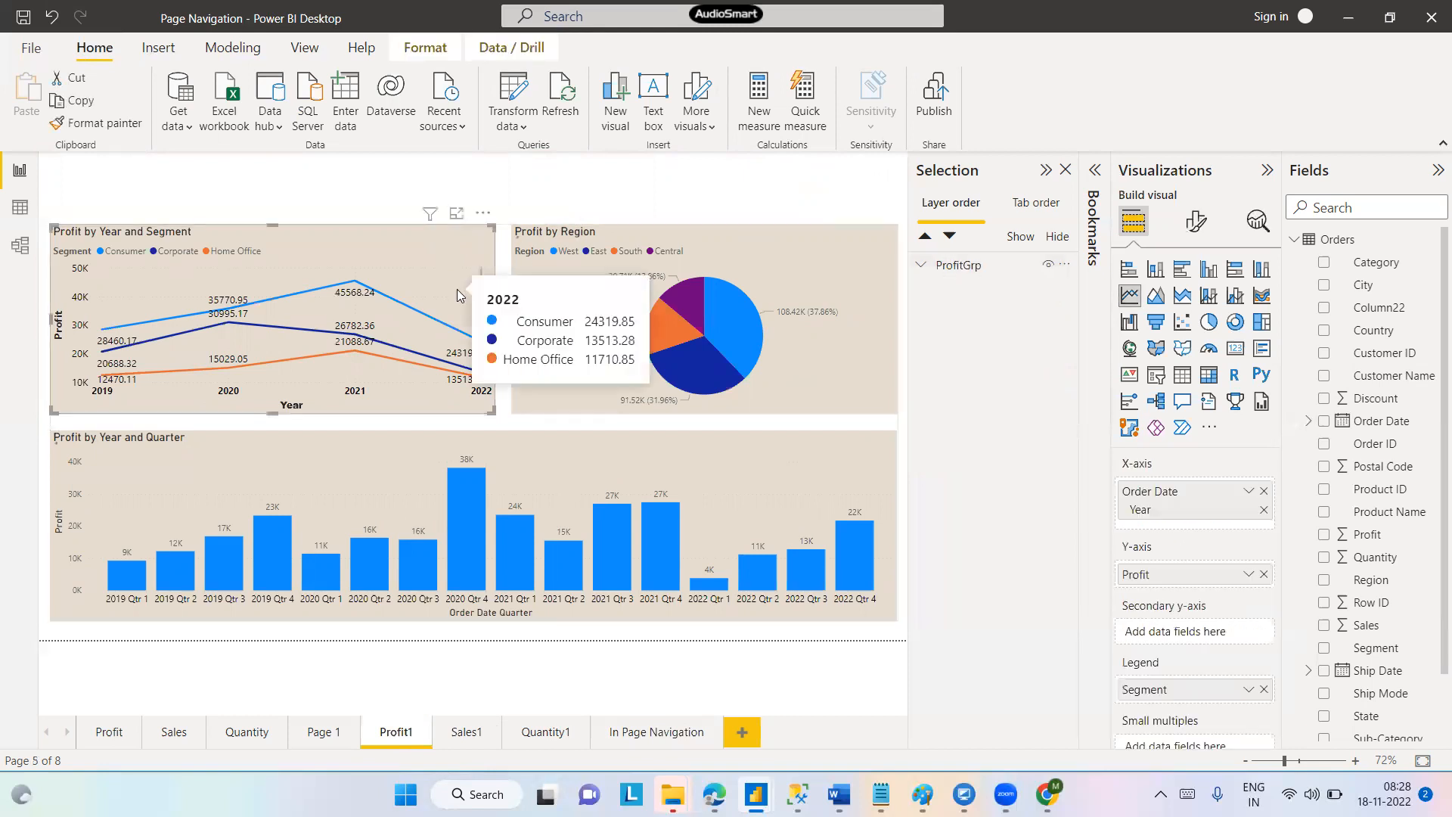
left_click(561, 300, "ctrl")
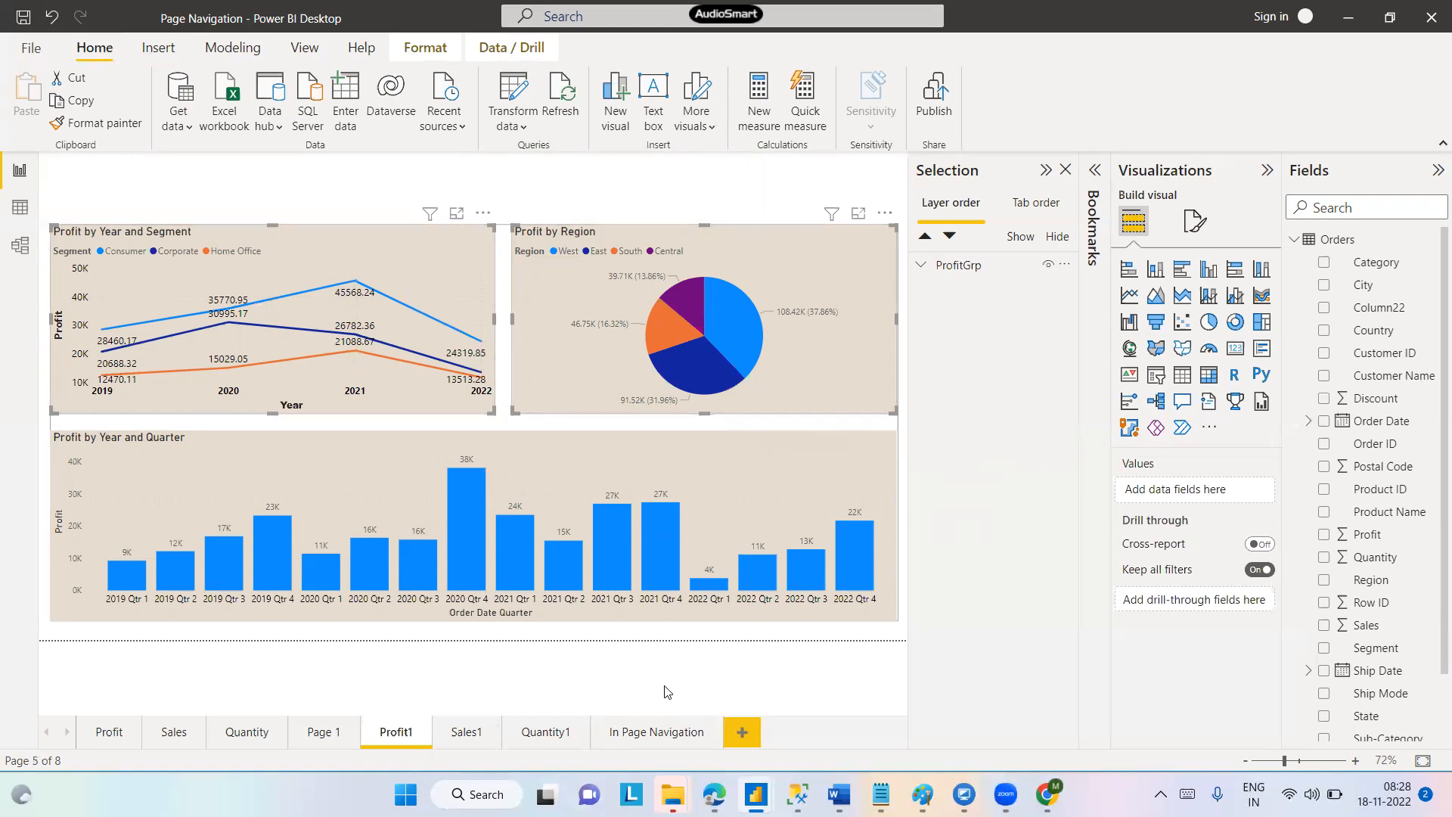
left_click(655, 728)
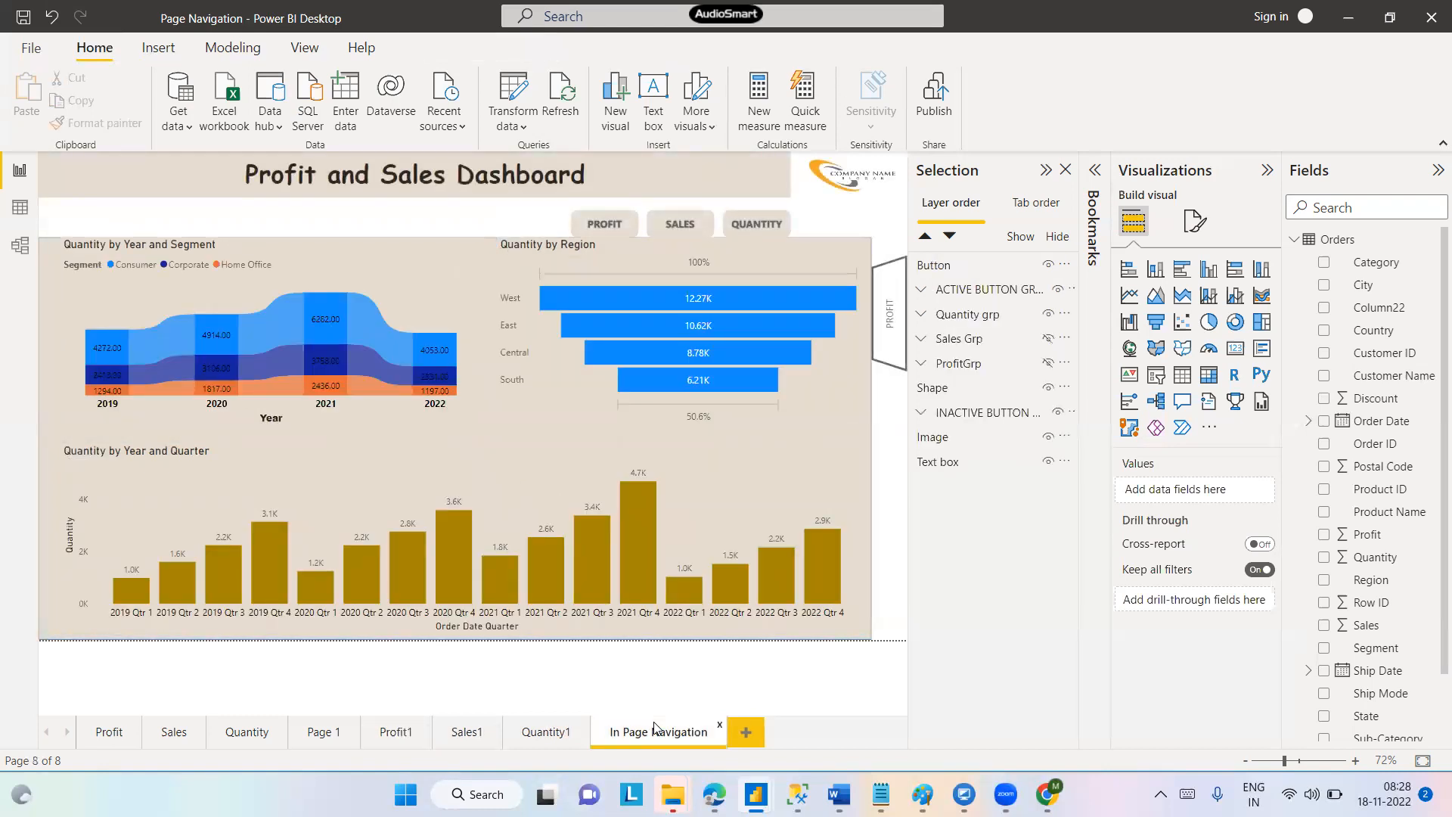
left_click(385, 737)
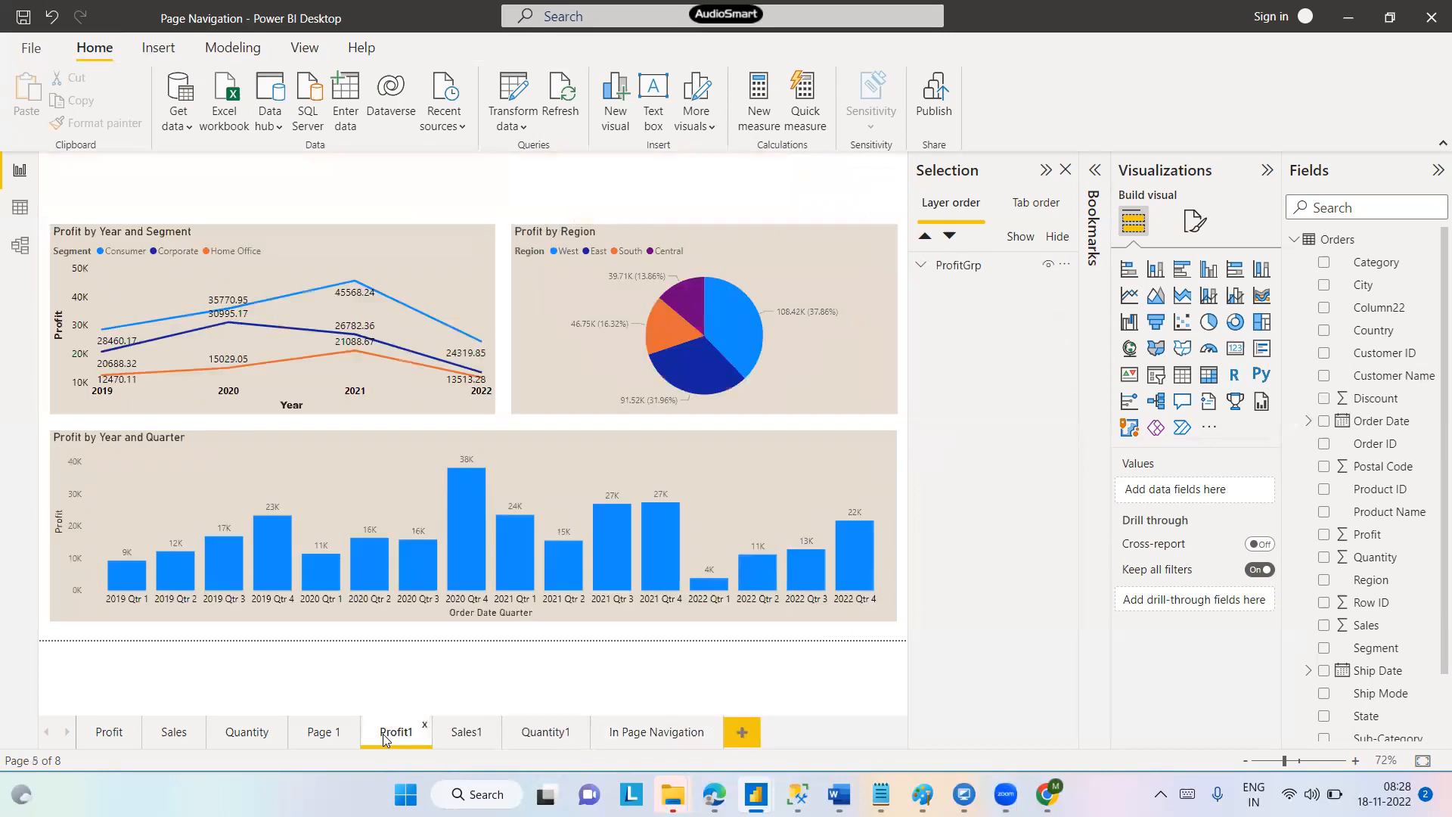
left_click(472, 741)
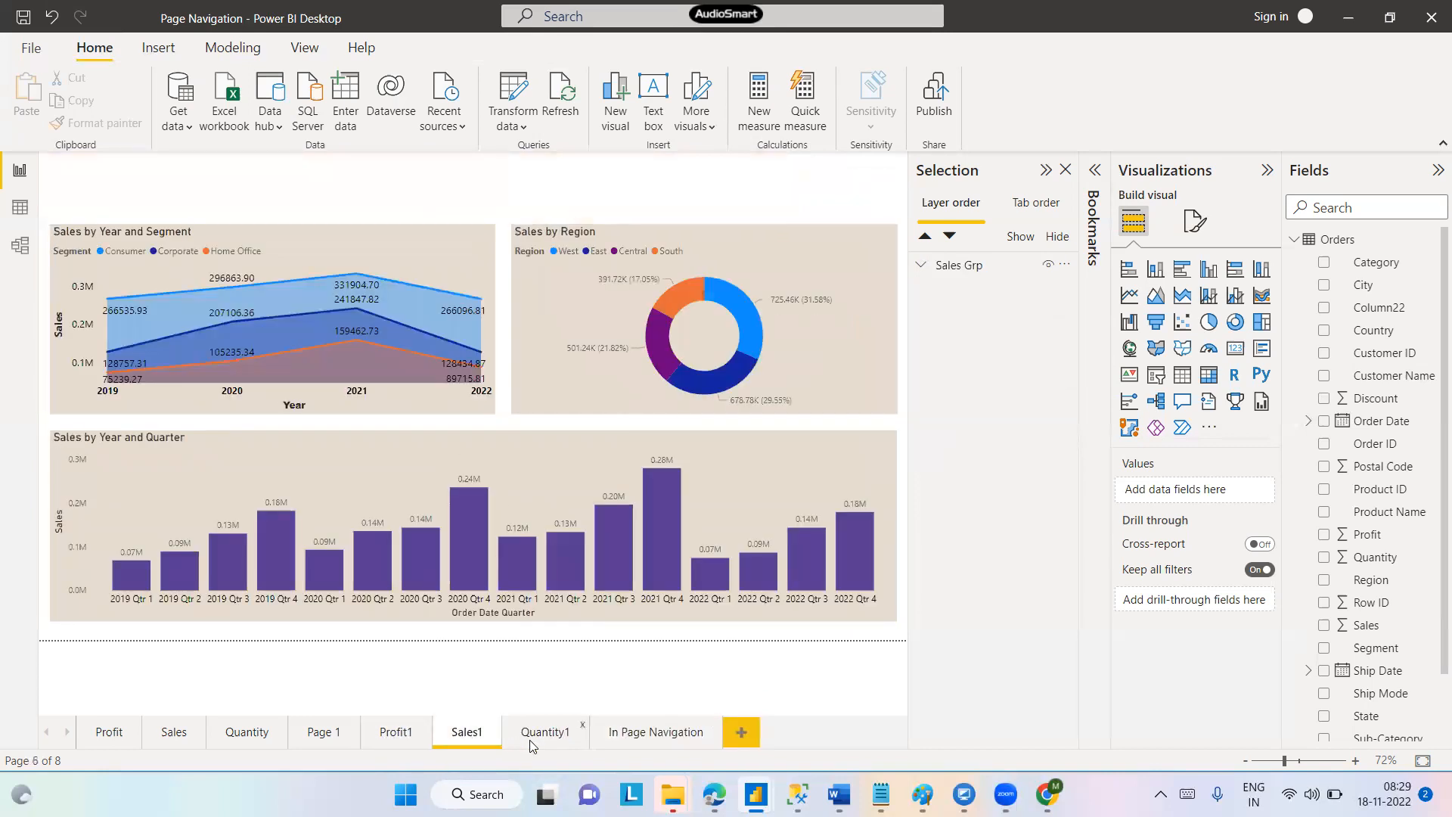
left_click(530, 743)
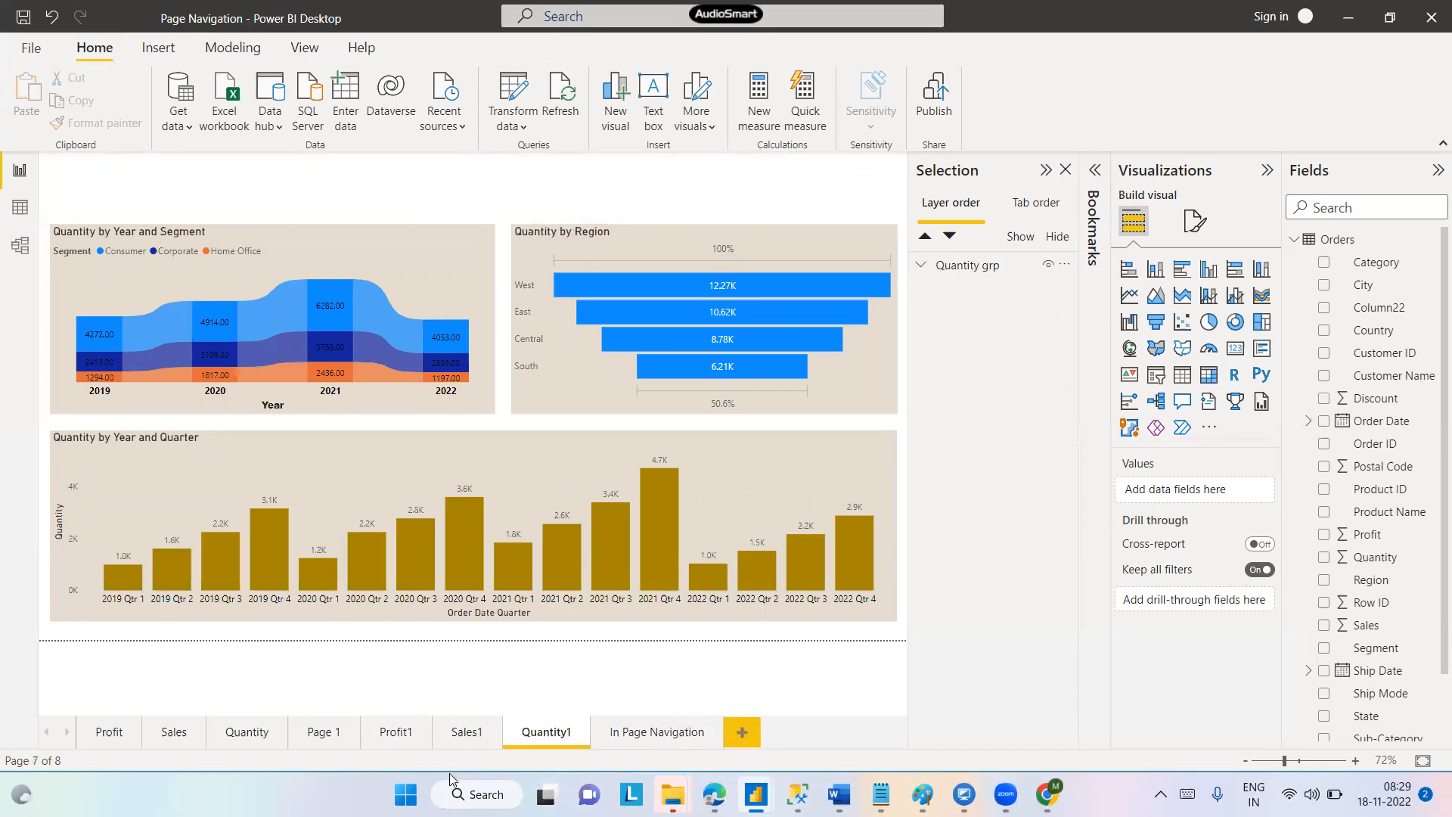
left_click(648, 734)
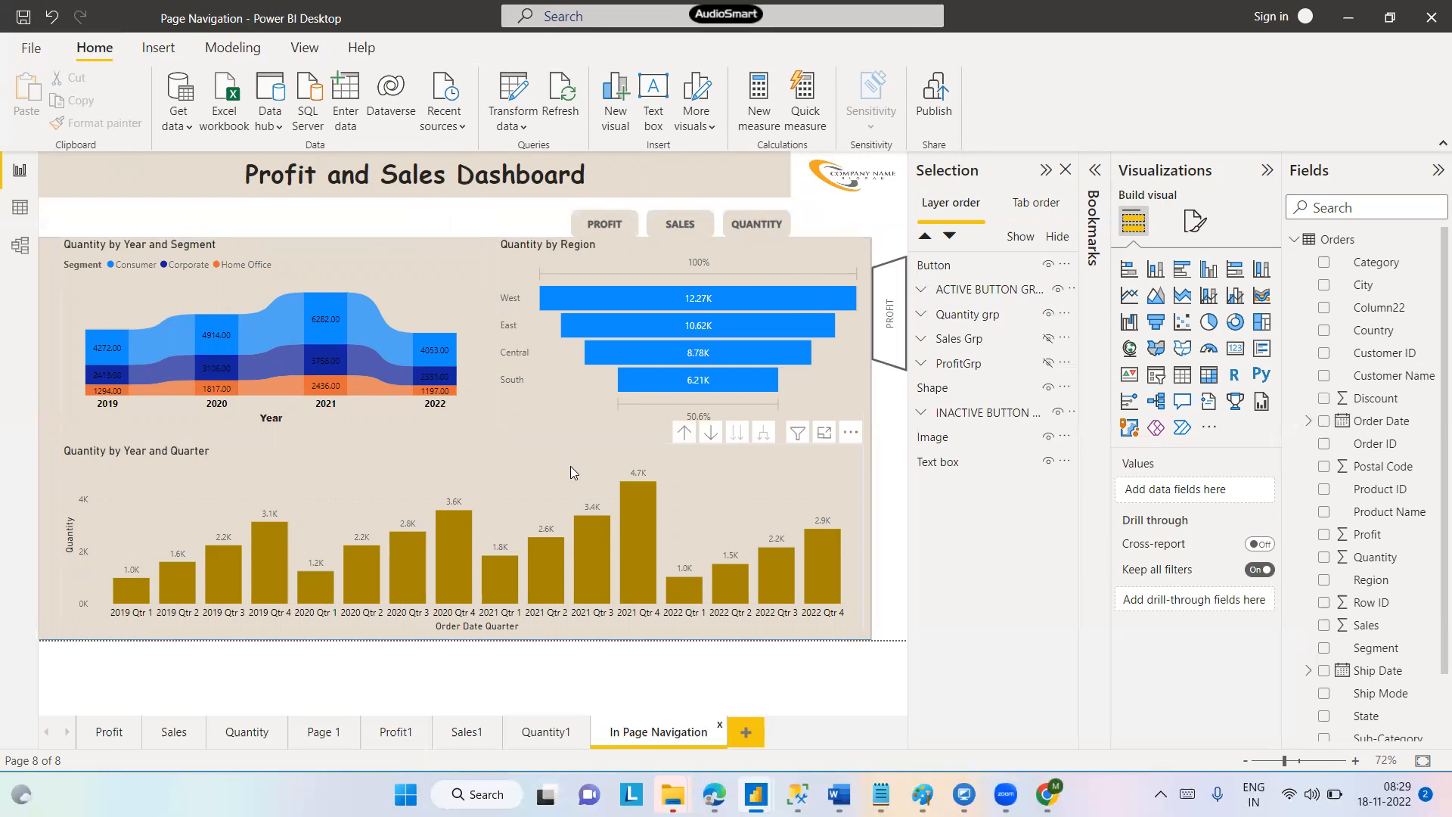
left_click(394, 733)
left_click(465, 733)
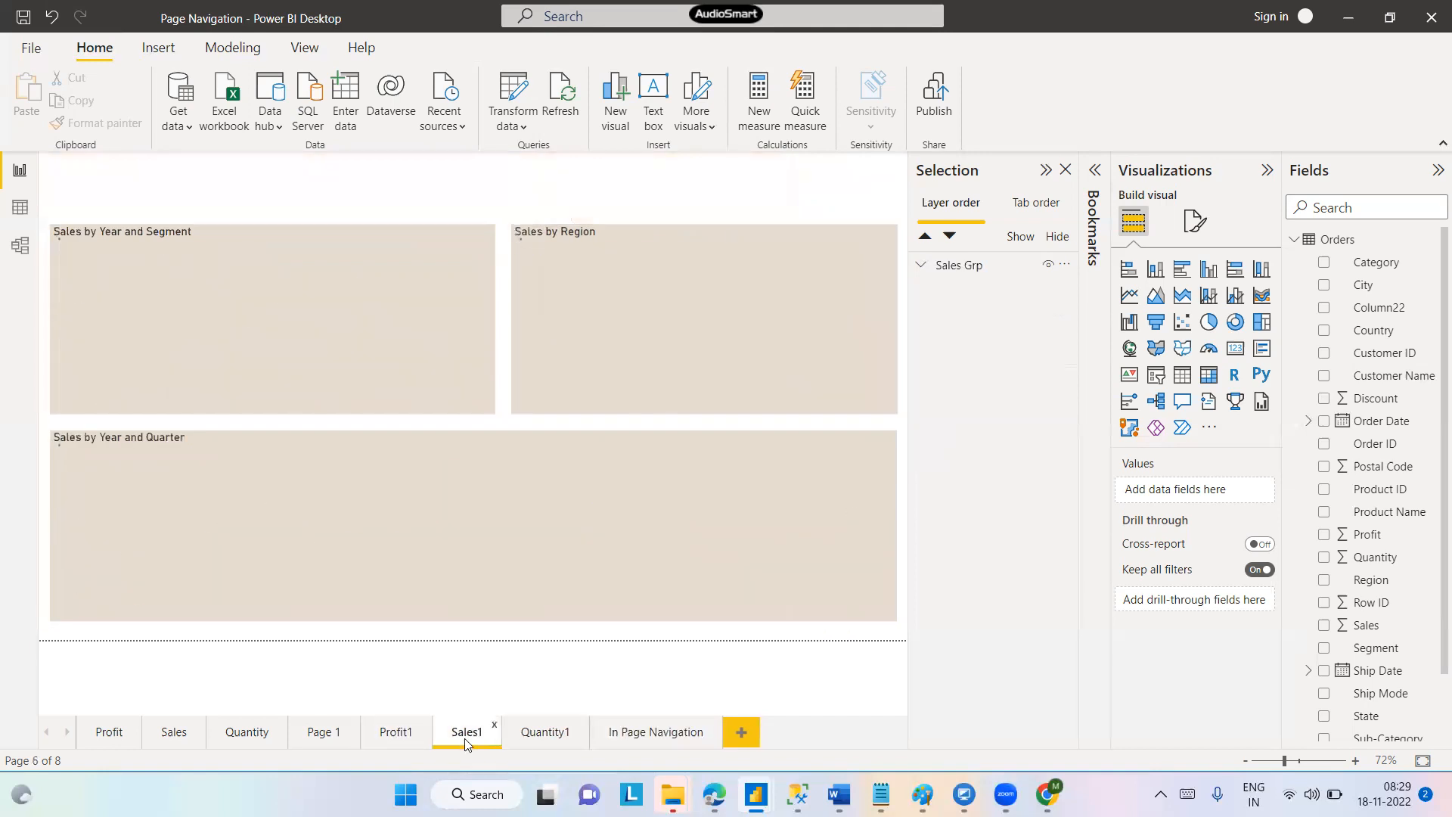
left_click(652, 733)
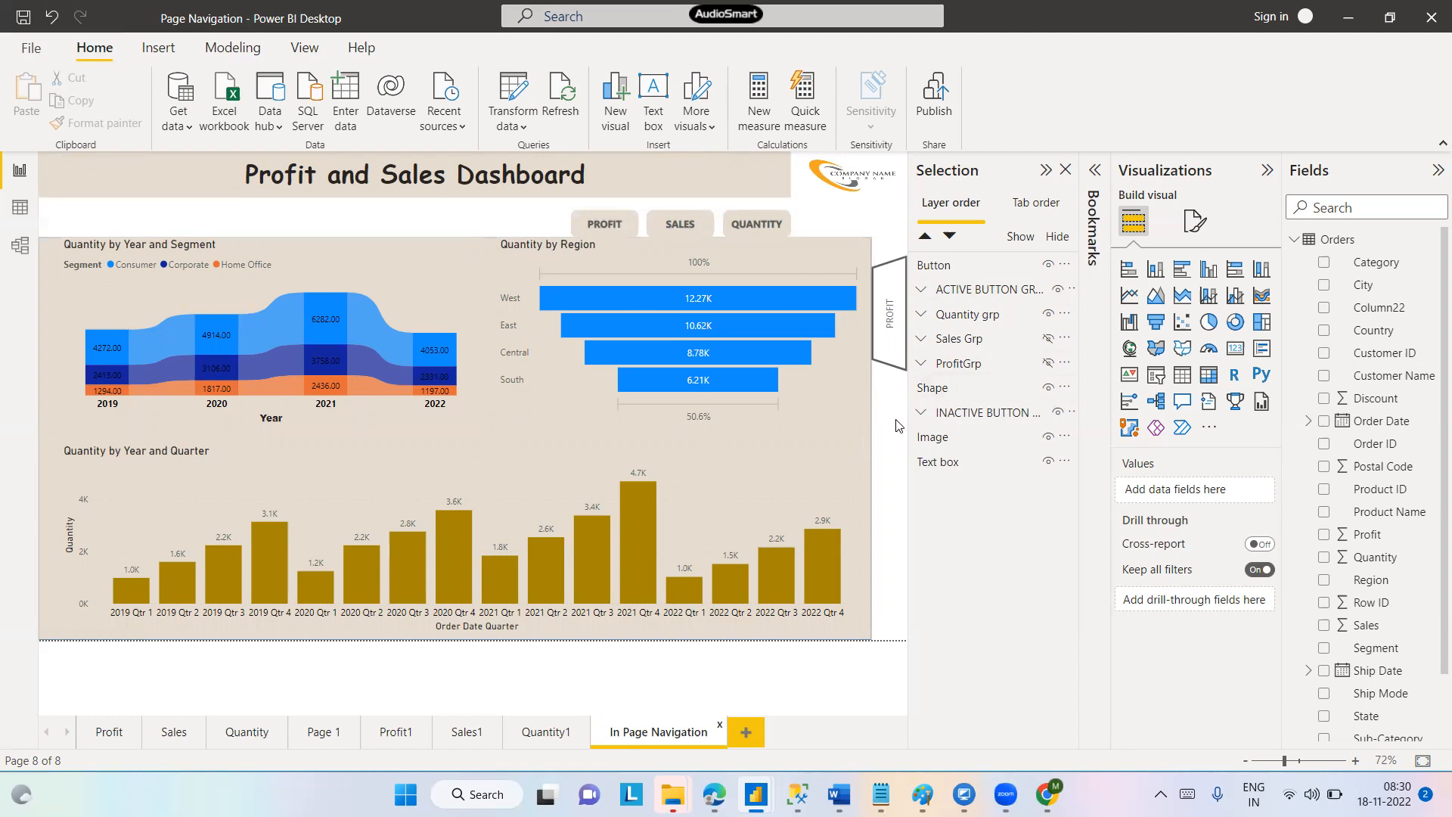
Collapse the Visualizations and Fields panes to give the In Page Navigation page more room
left_click(1264, 172)
left_click(1438, 170)
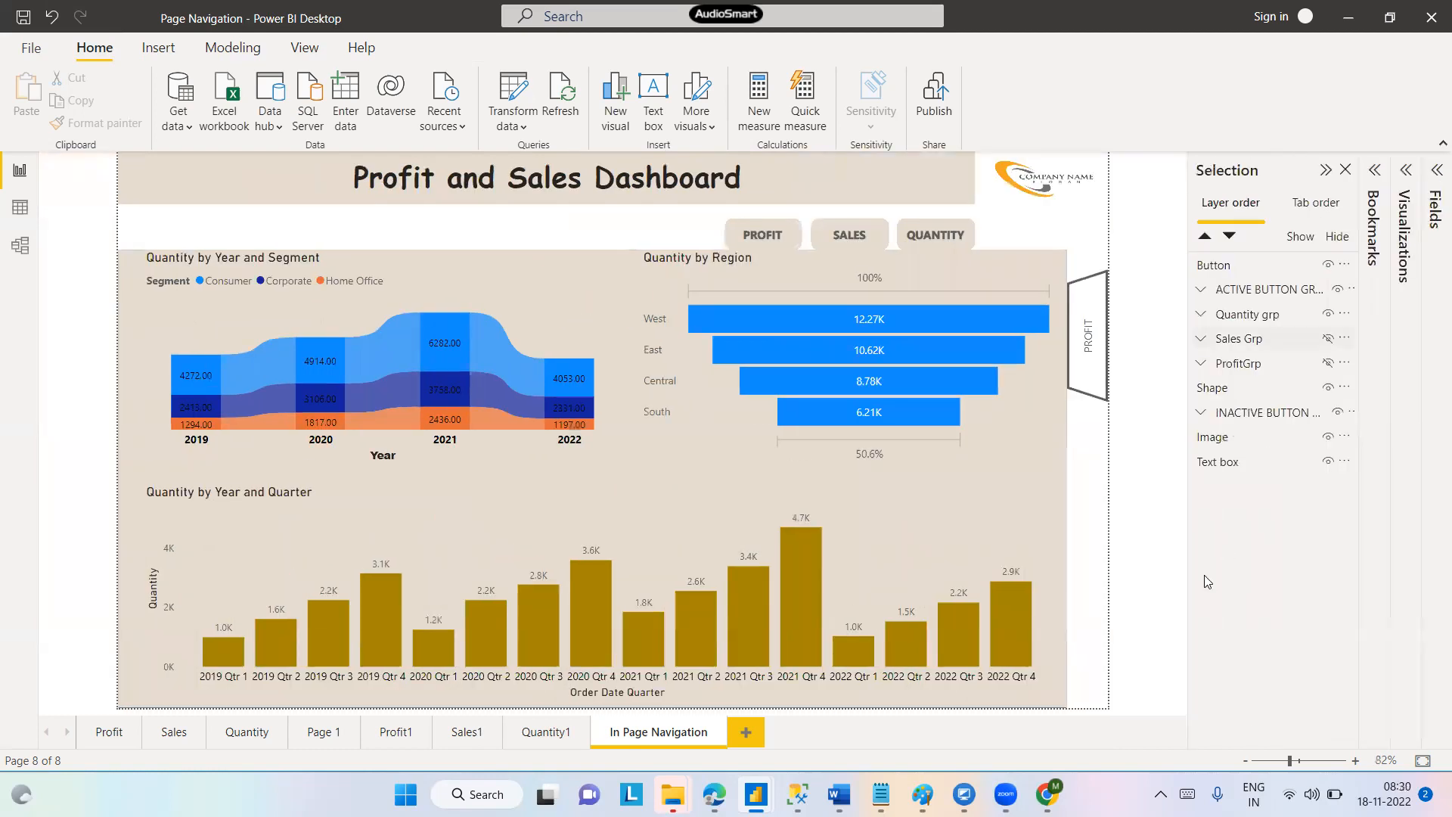